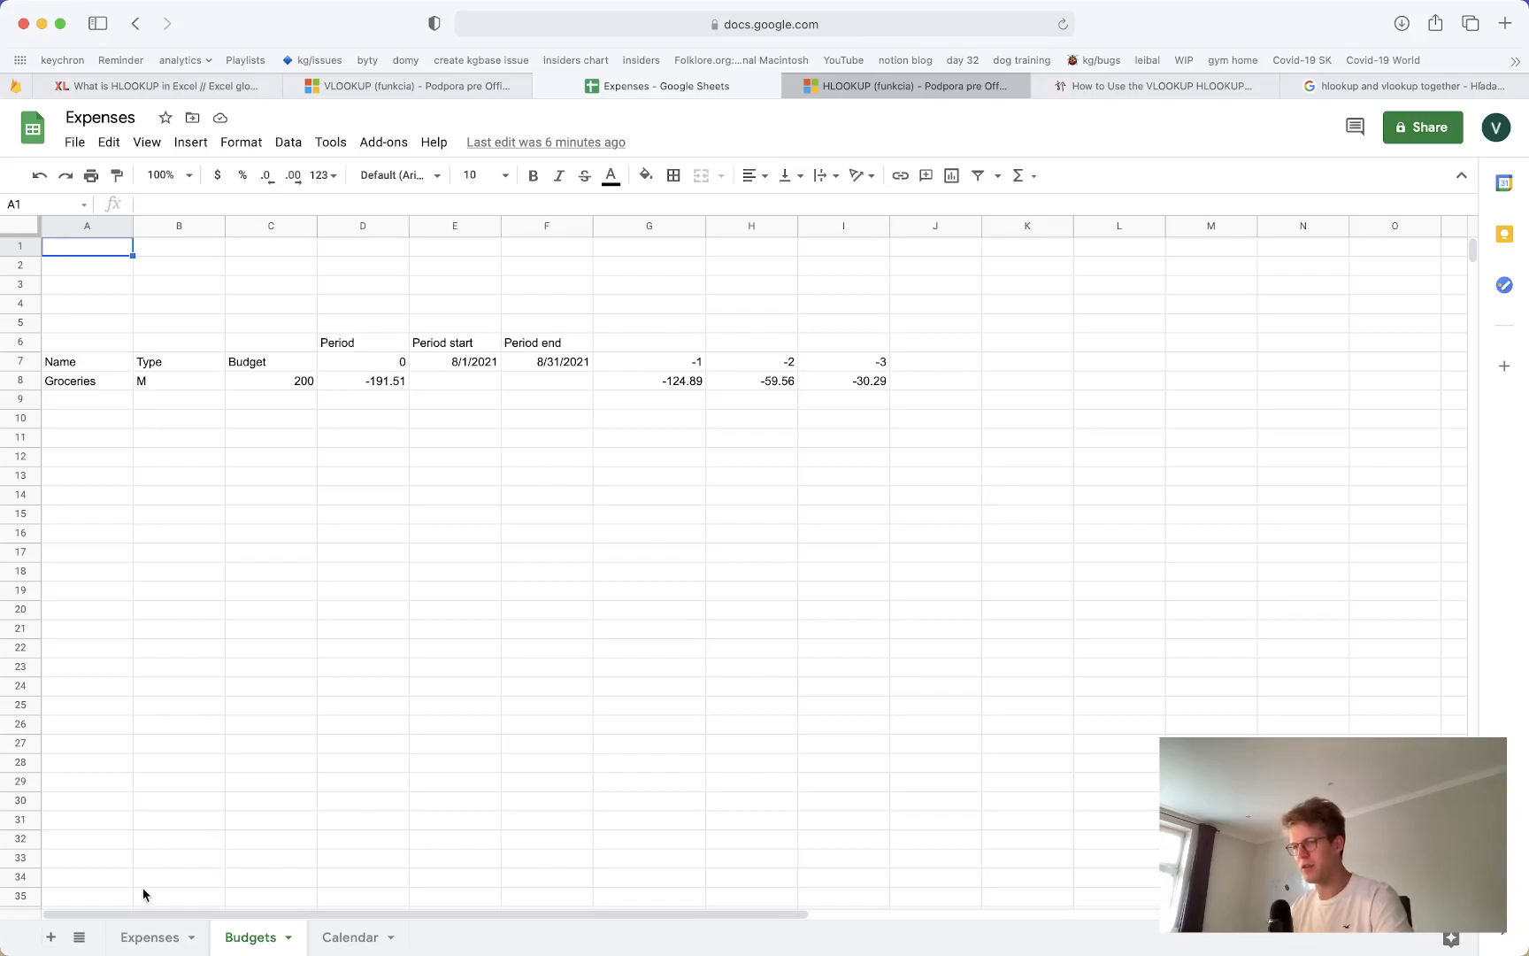
Examine the categorised transactions on the Expenses sheet and check the recording status in OBS before returning to the spreadsheet
{"action": "left_click", "coordinate": [149, 937]}
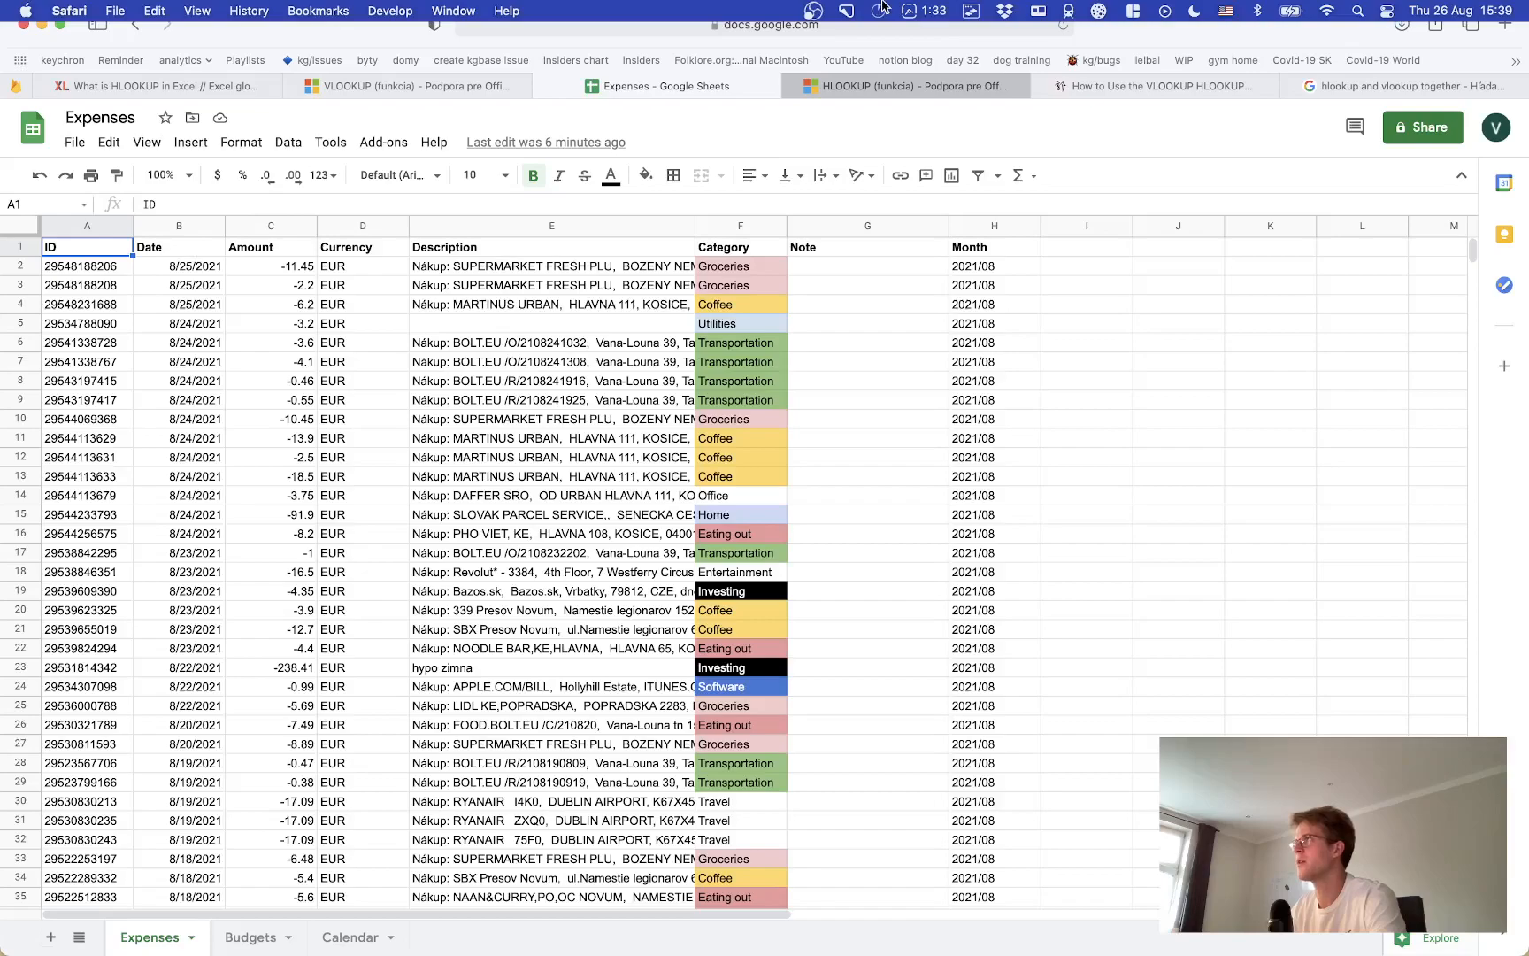
{"action": "left_click", "coordinate": [811, 12]}
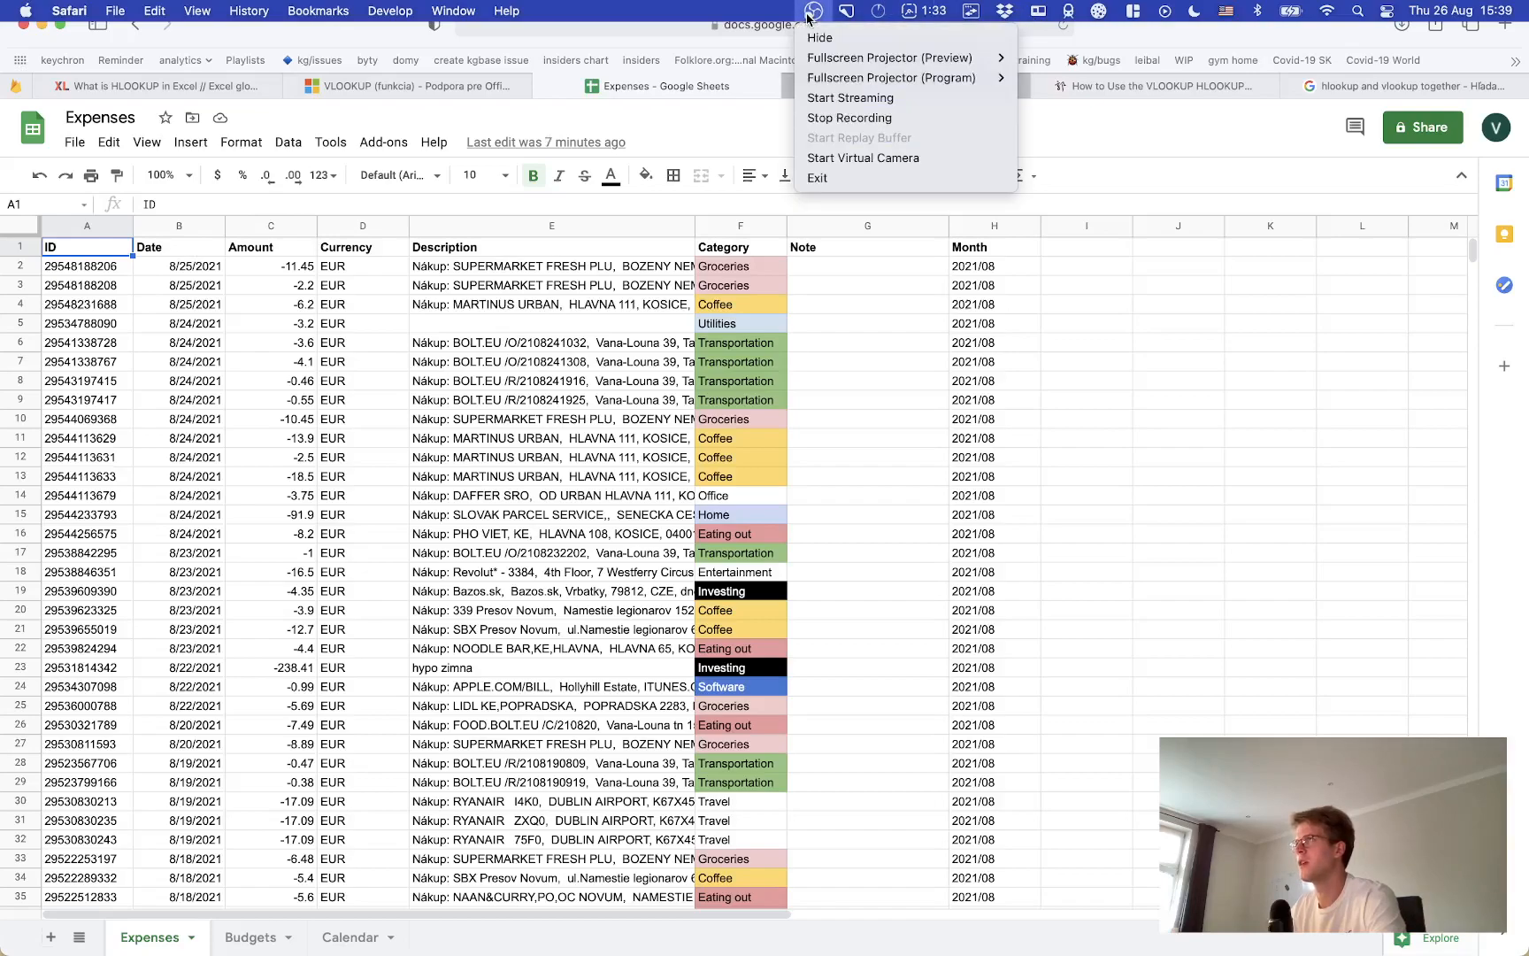
{"action": "key", "text": "super+Tab"}
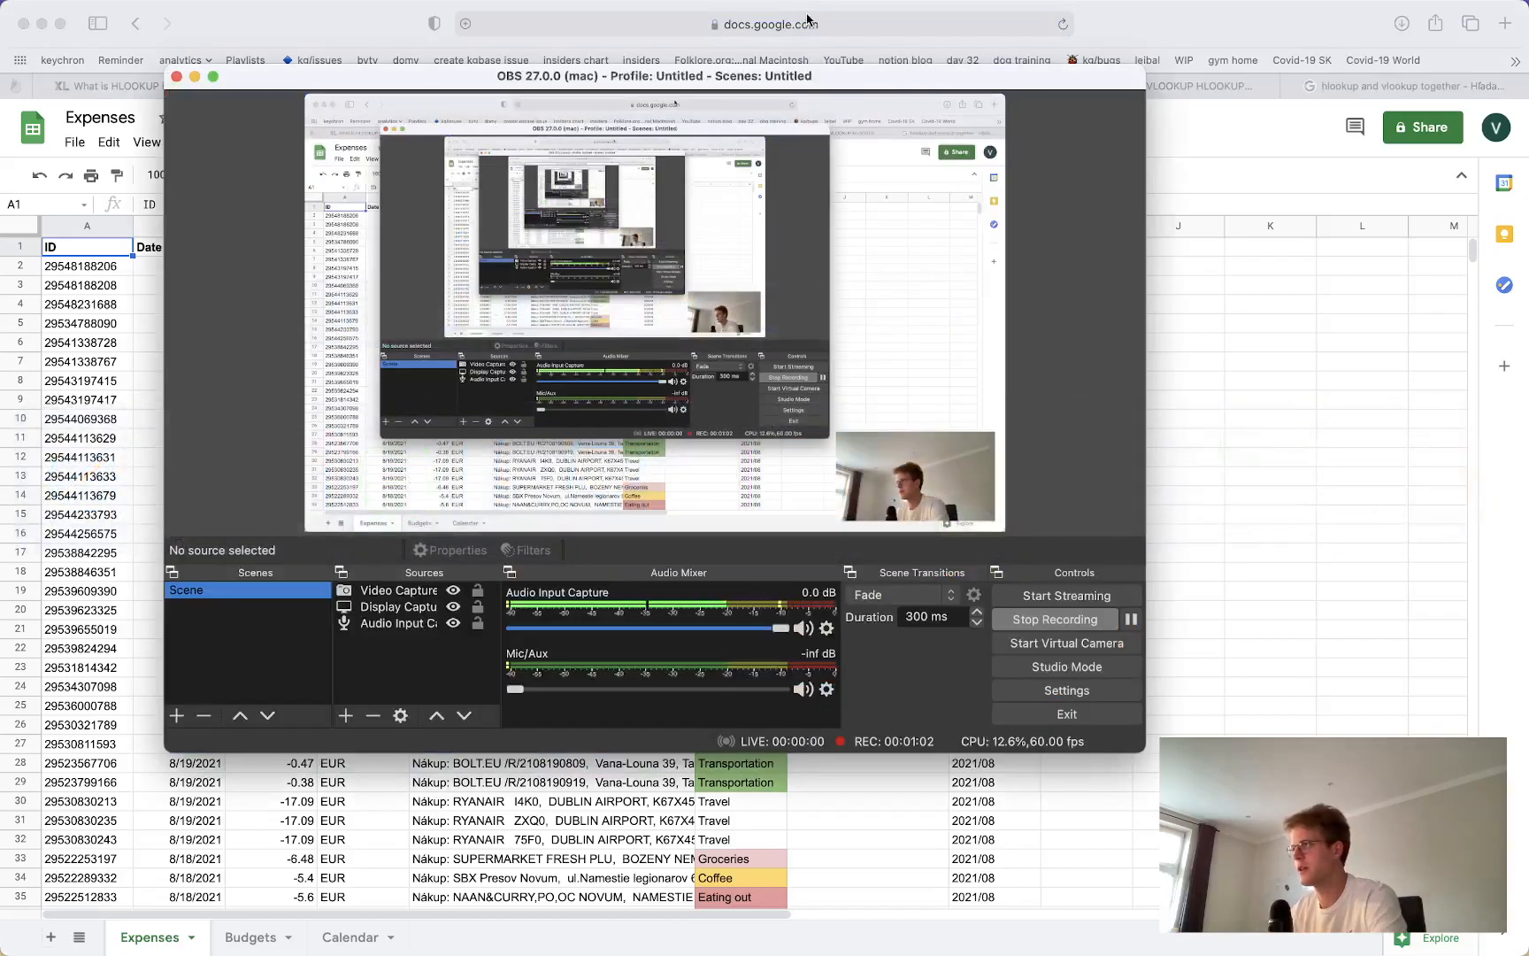
{"action": "key", "text": "super+Tab"}
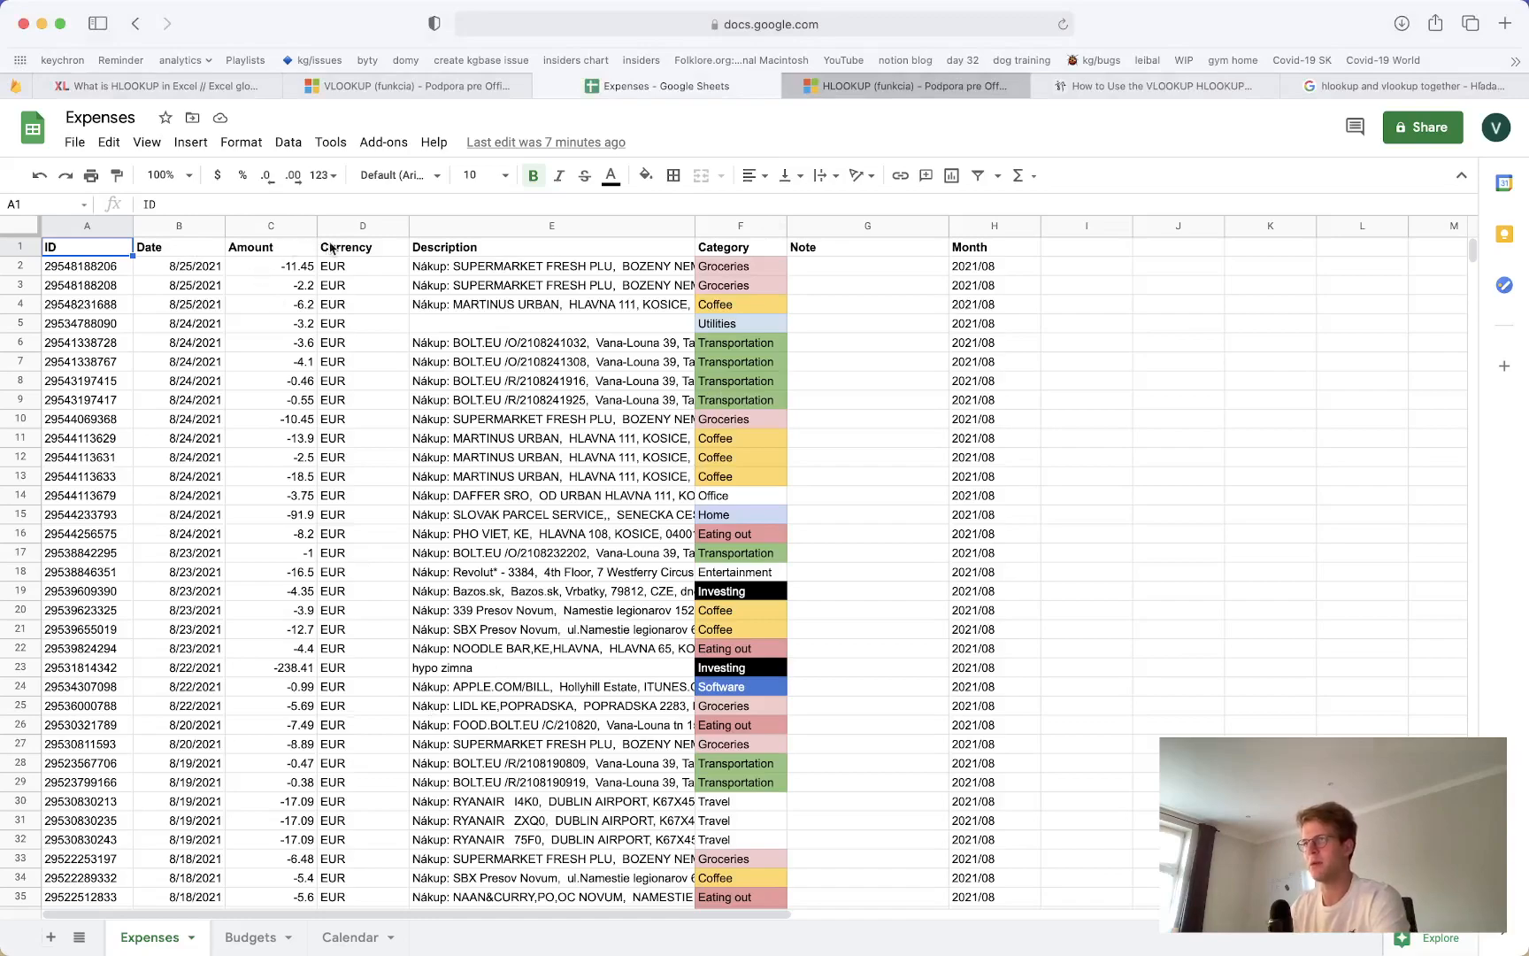
Add a budget named "Car repairs" in cell A9 of the Budgets sheet, below Groceries
{"action": "left_click", "coordinate": [249, 936]}
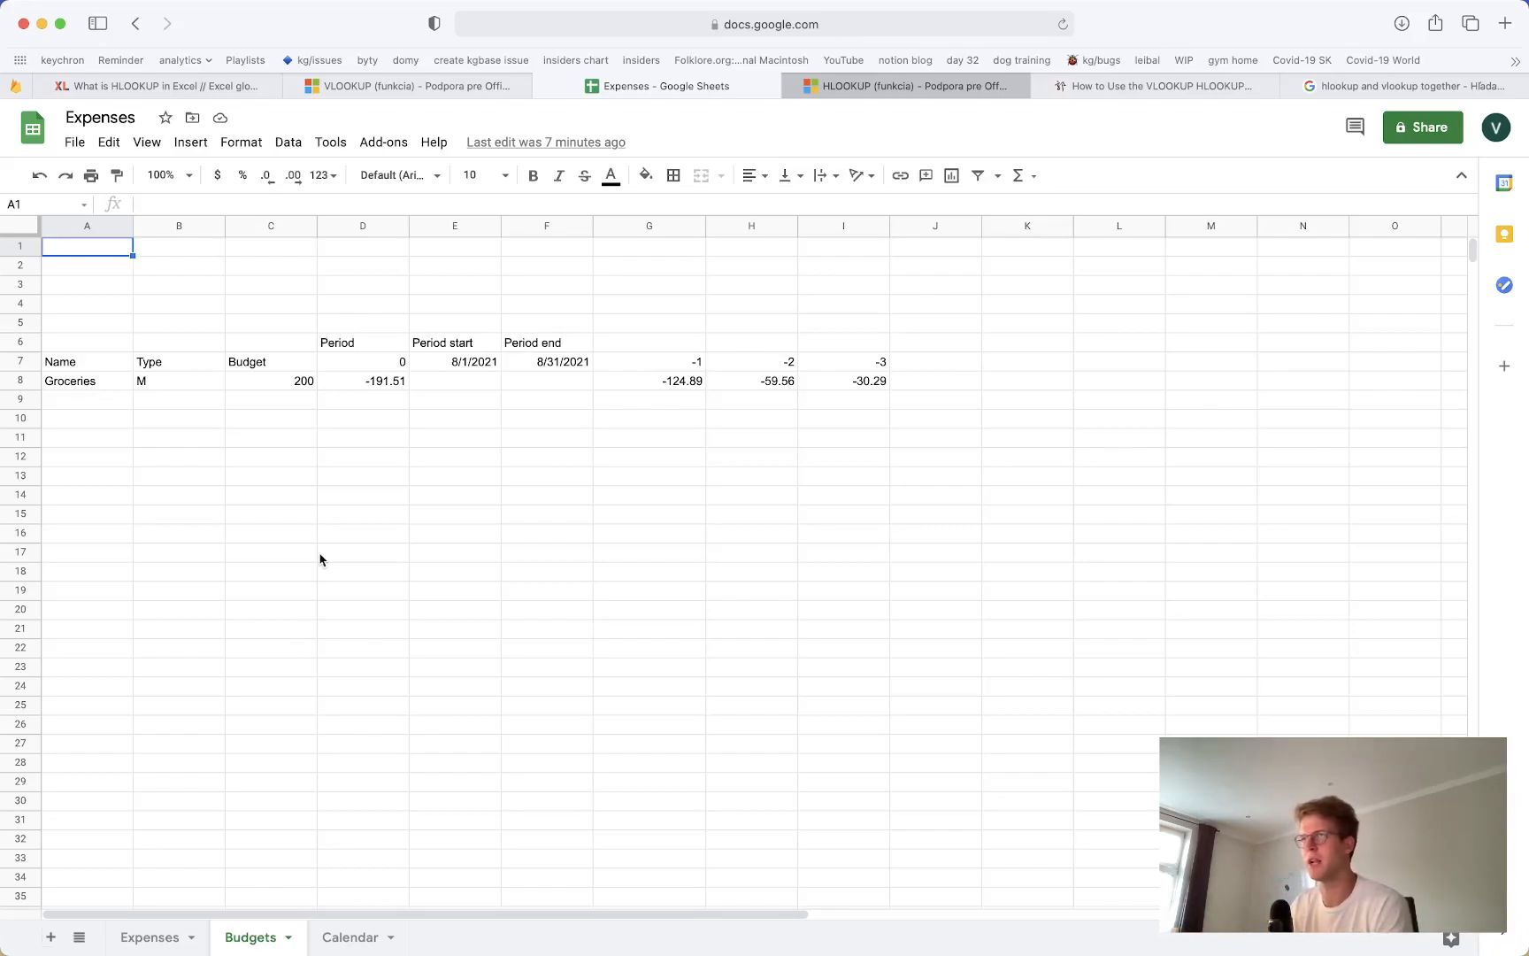
{"action": "left_click", "coordinate": [89, 386]}
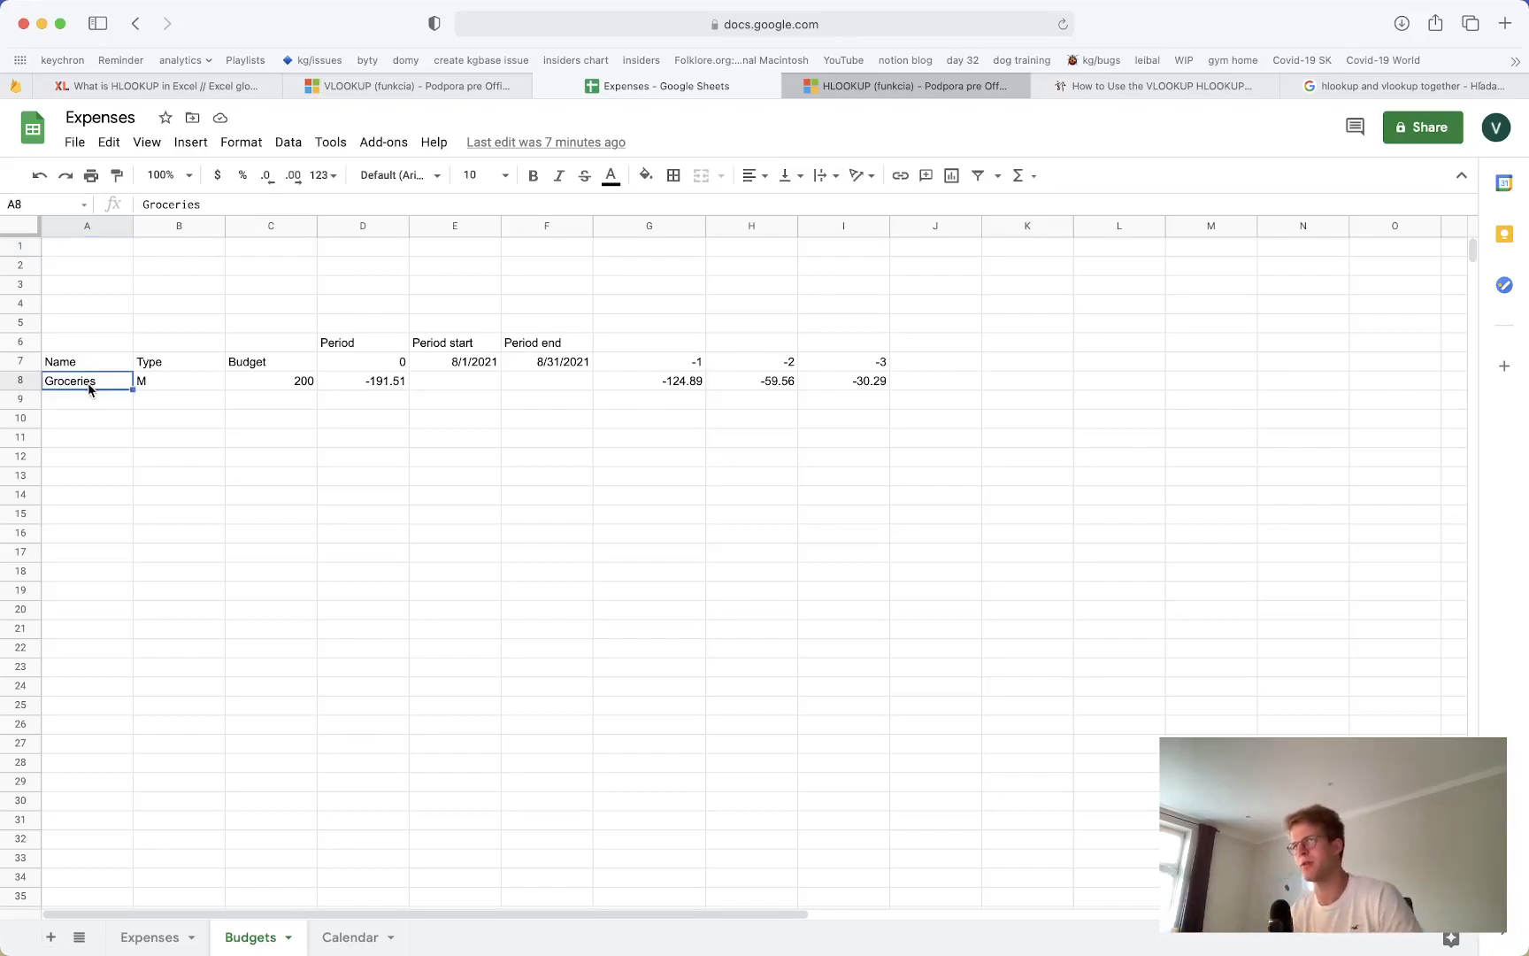
{"action": "key", "text": "Tab"}
{"action": "key", "text": "Return"}
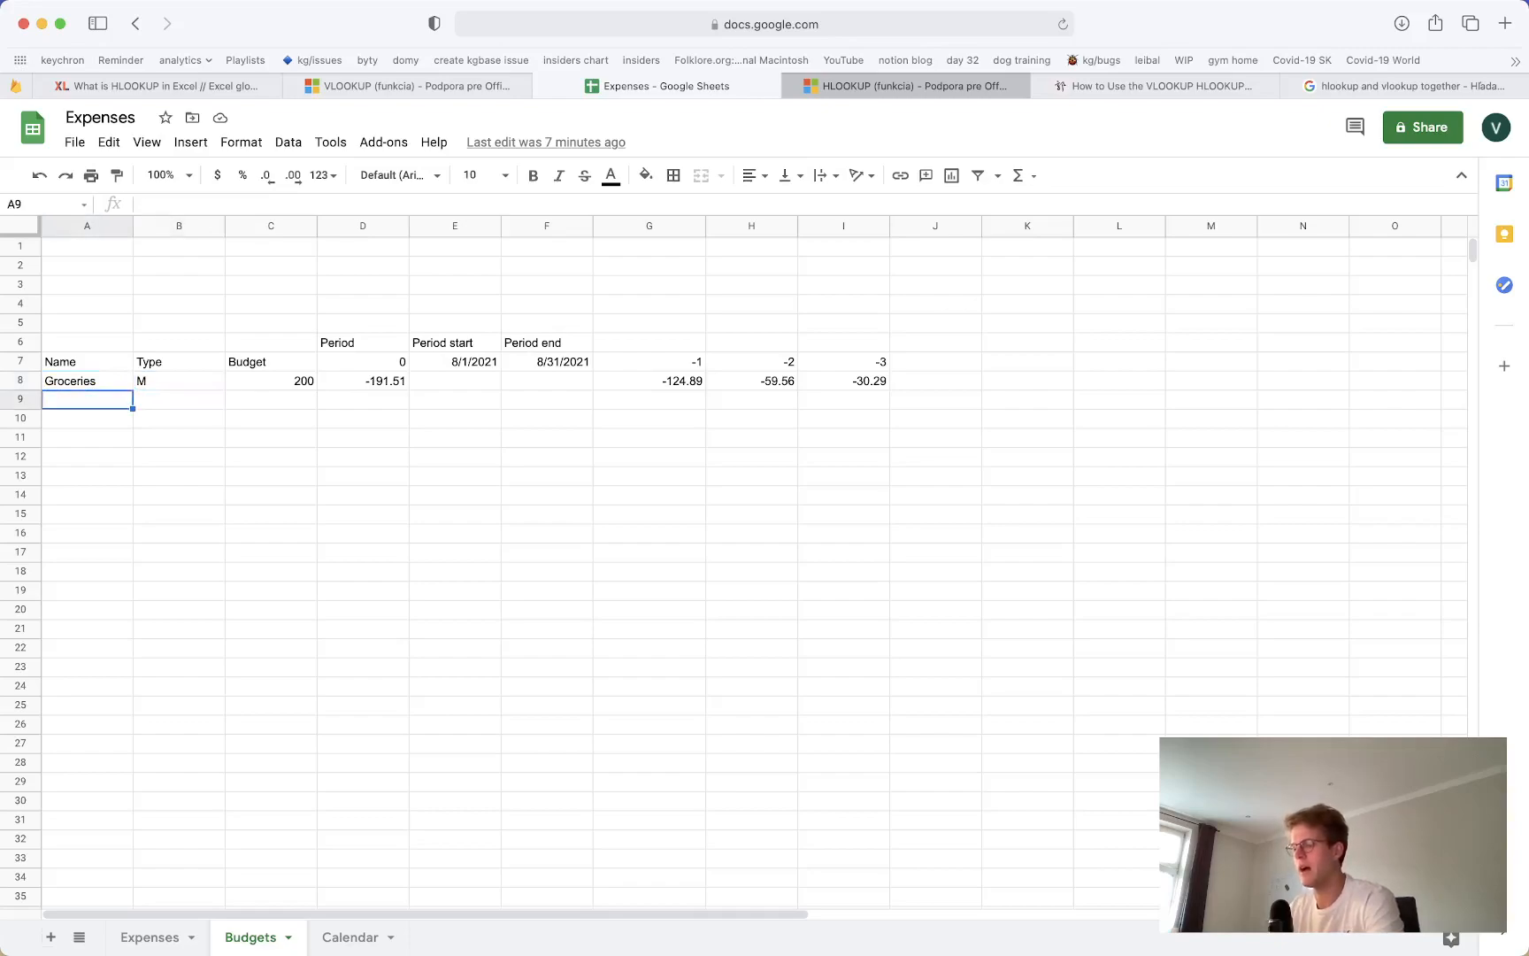
{"action": "type", "text": "Car reparis"}
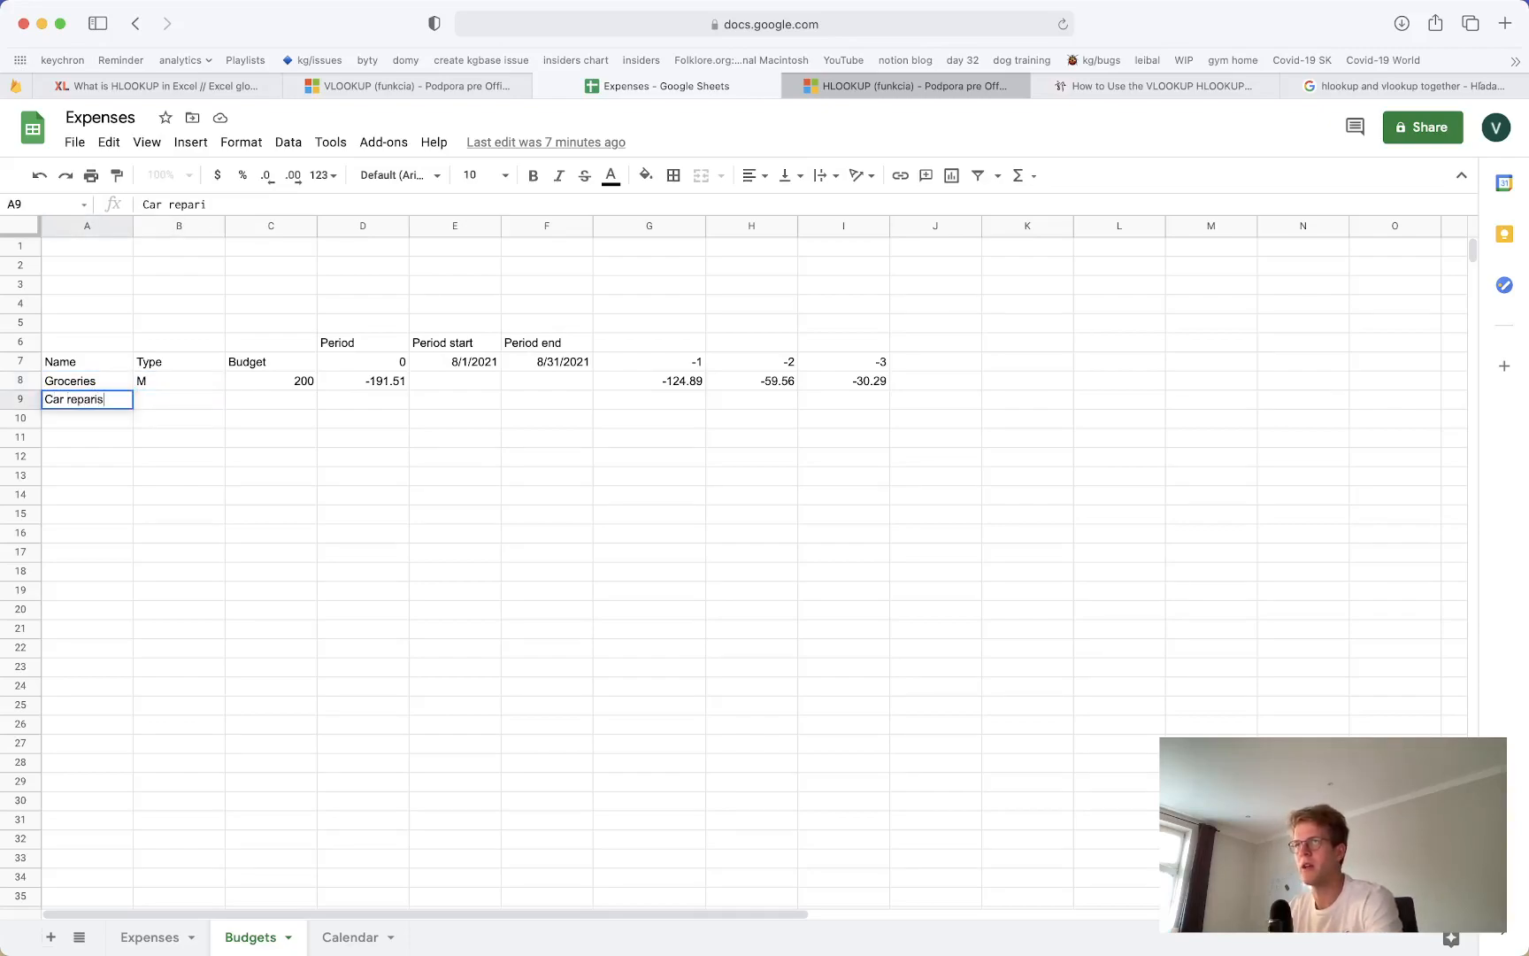
{"action": "key", "text": "Tab"}
{"action": "key", "text": "Left"}
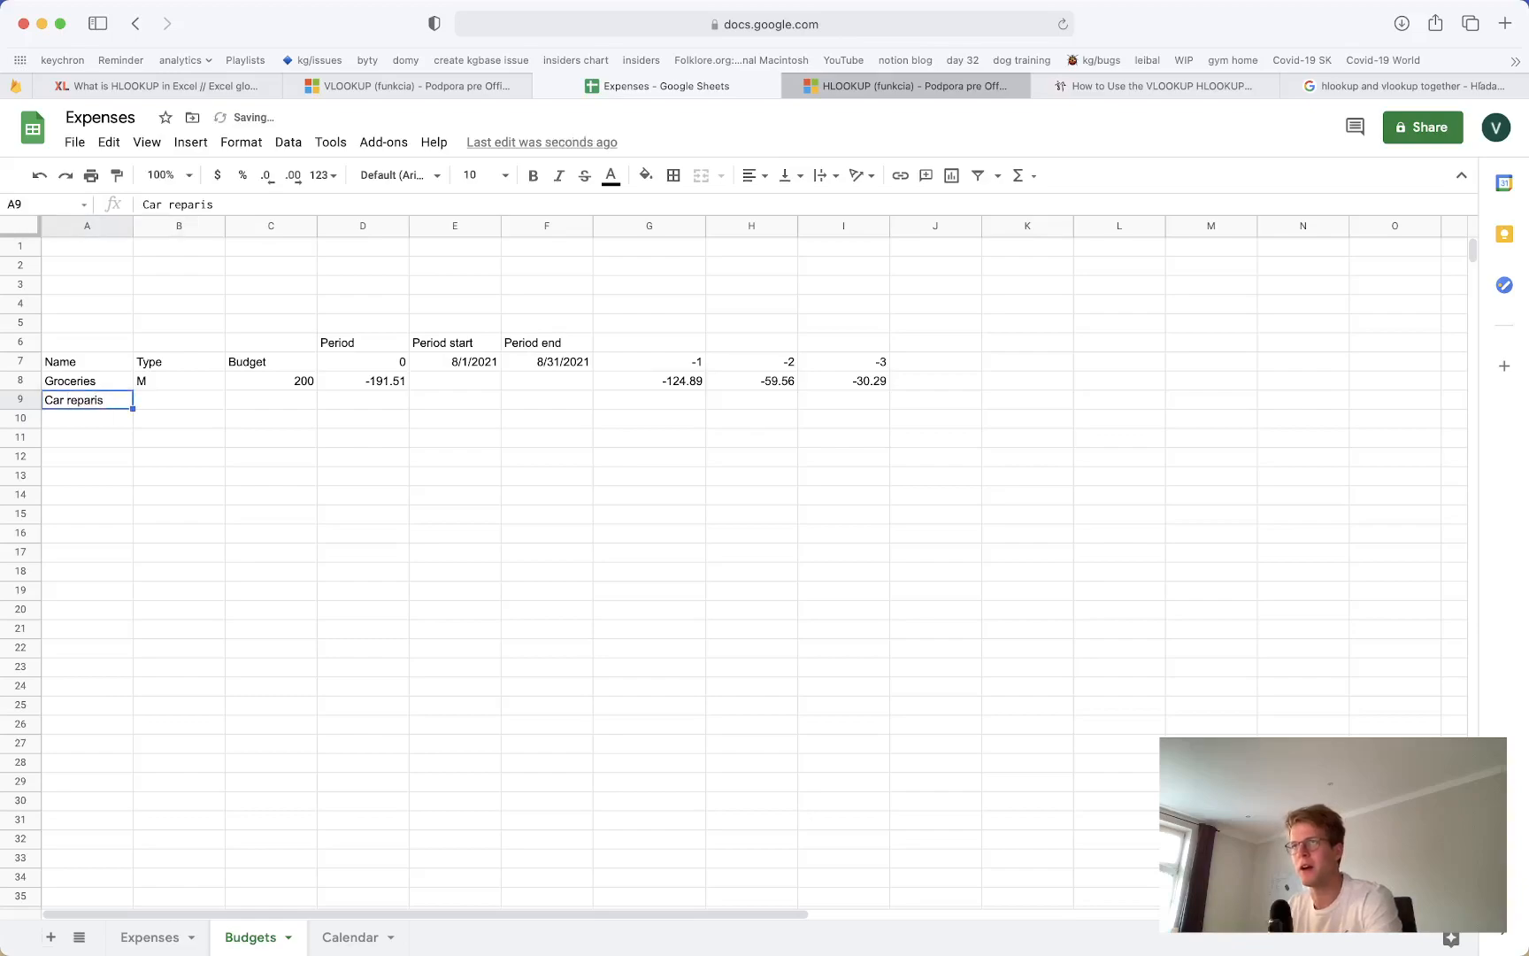
{"action": "type", "text": "Car repairs"}
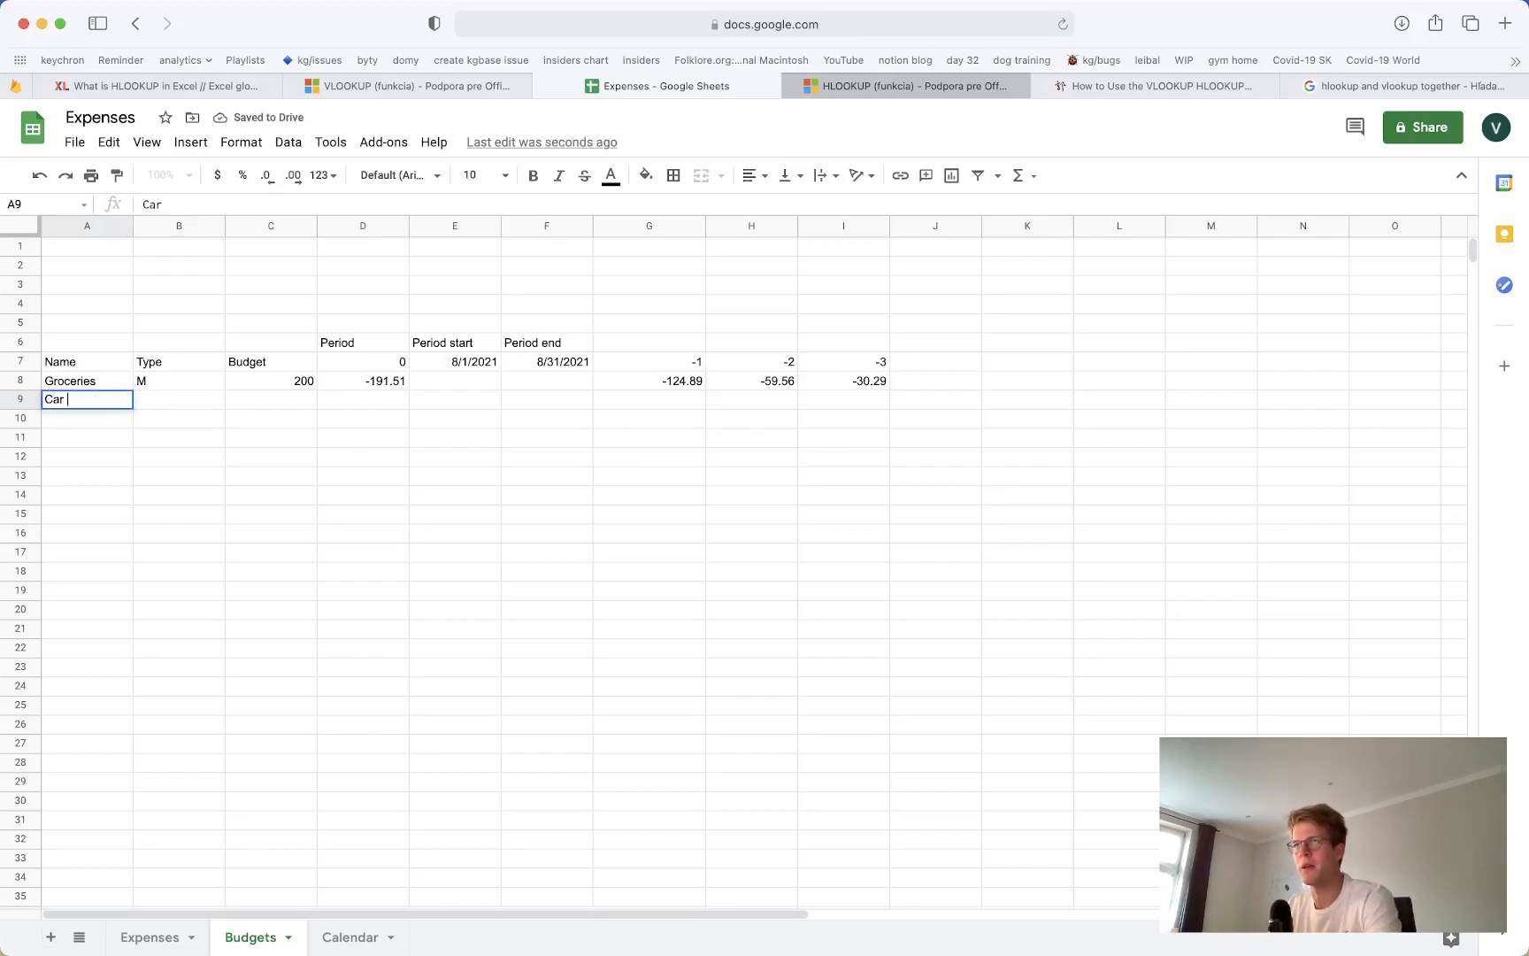
{"action": "key", "text": "Tab"}
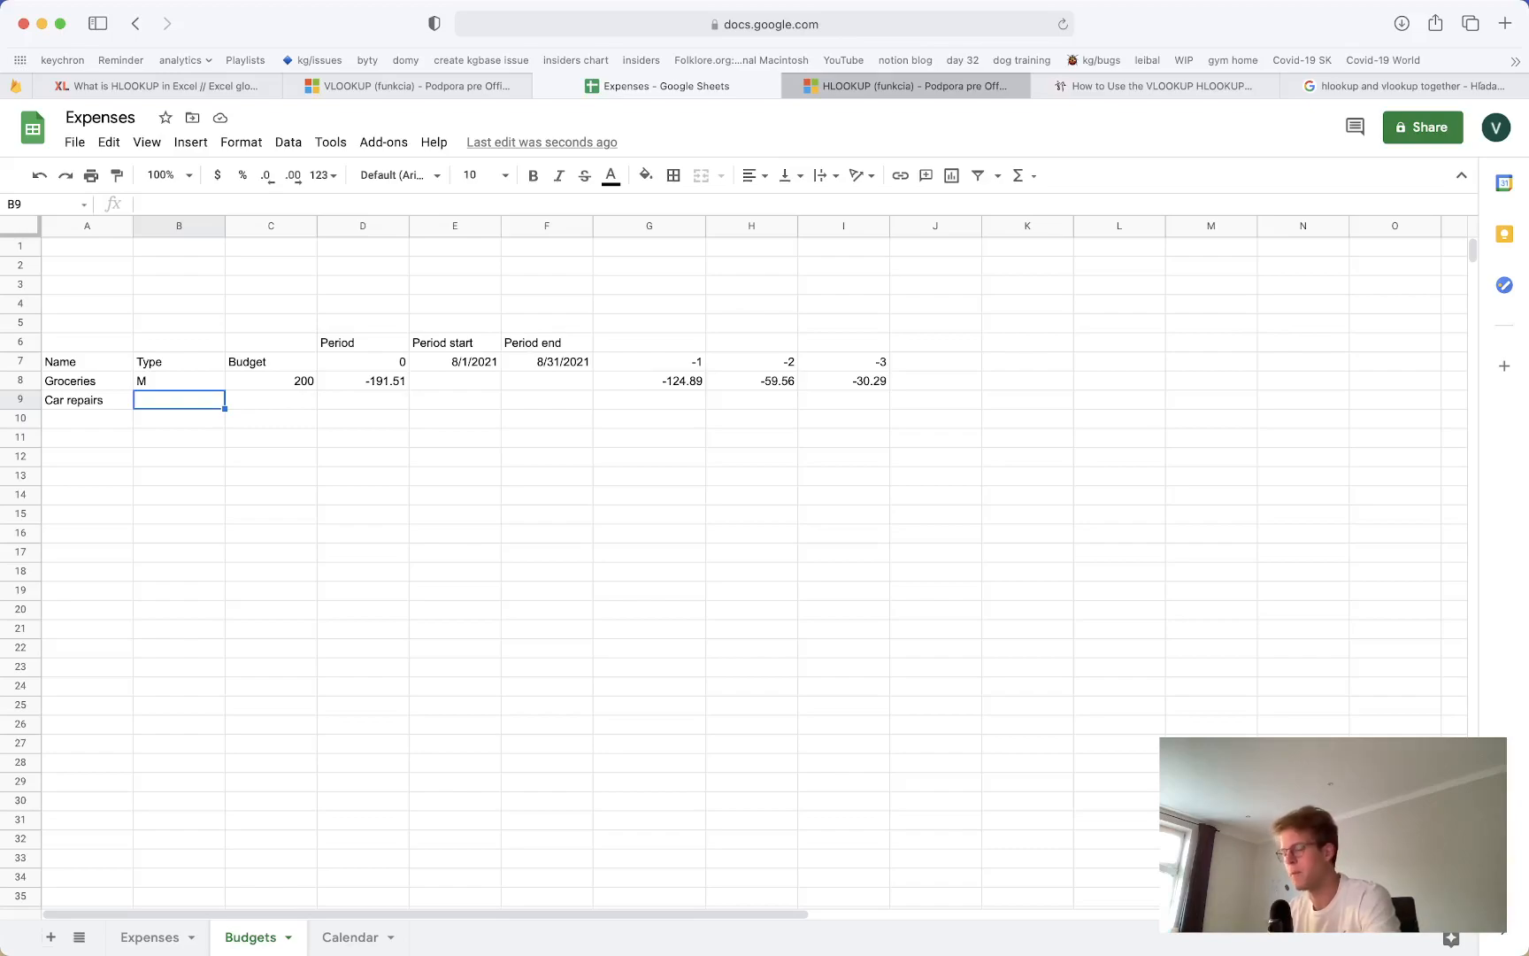
Set the Car repairs budget's type to Y and its budget amount to 500
{"action": "type", "text": "Y"}
{"action": "key", "text": "Tab"}
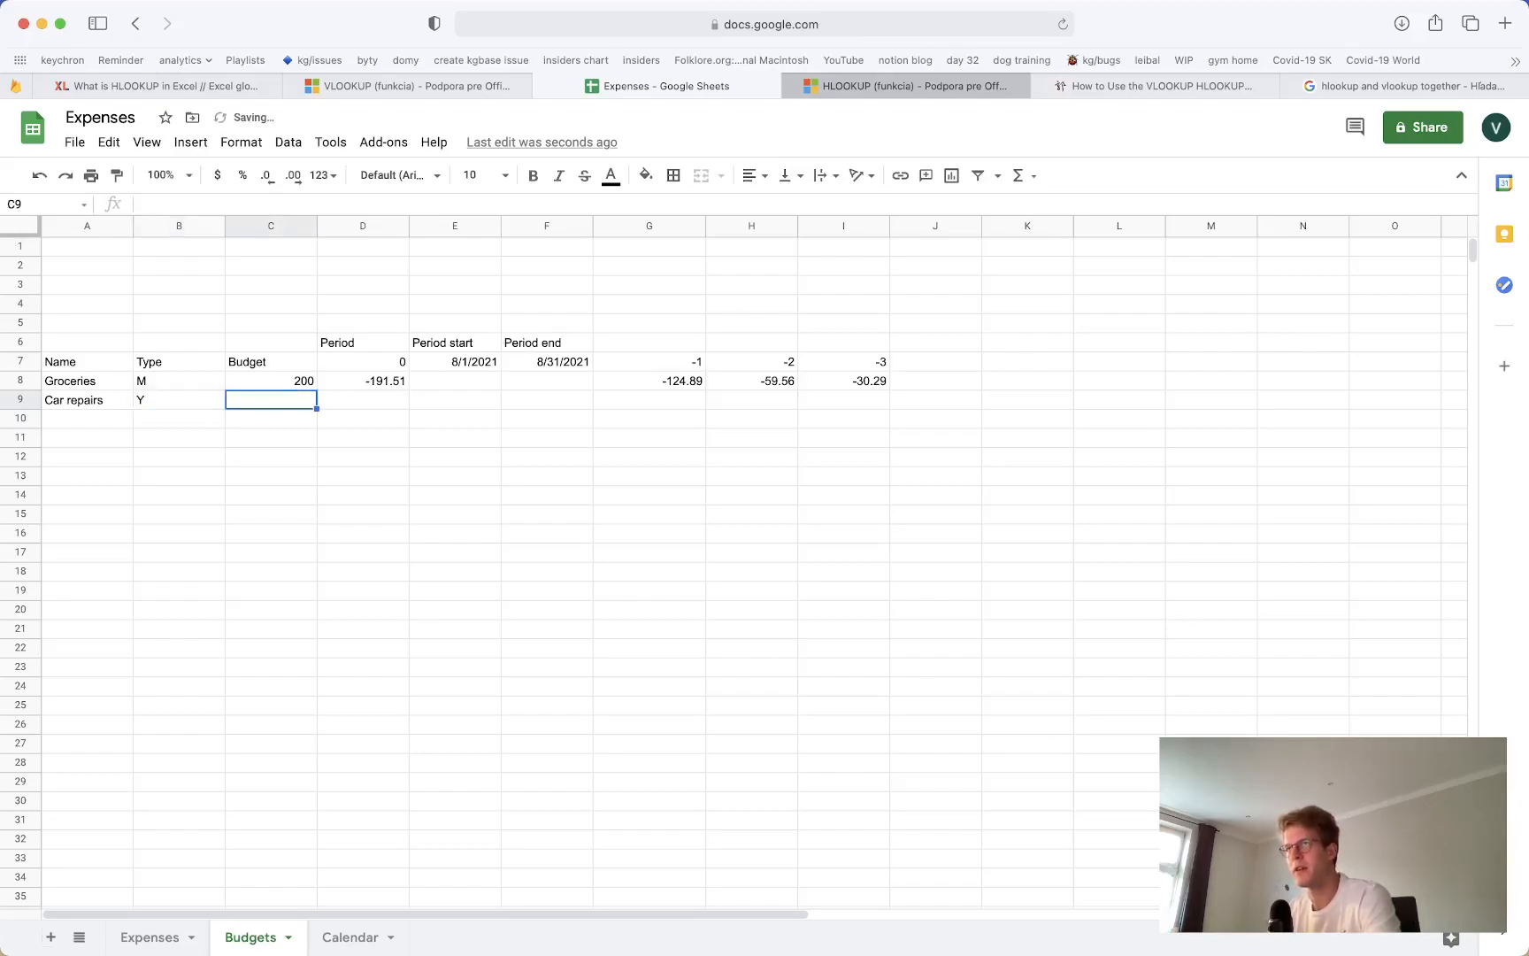
{"action": "type", "text": "500"}
{"action": "key", "text": "Tab"}
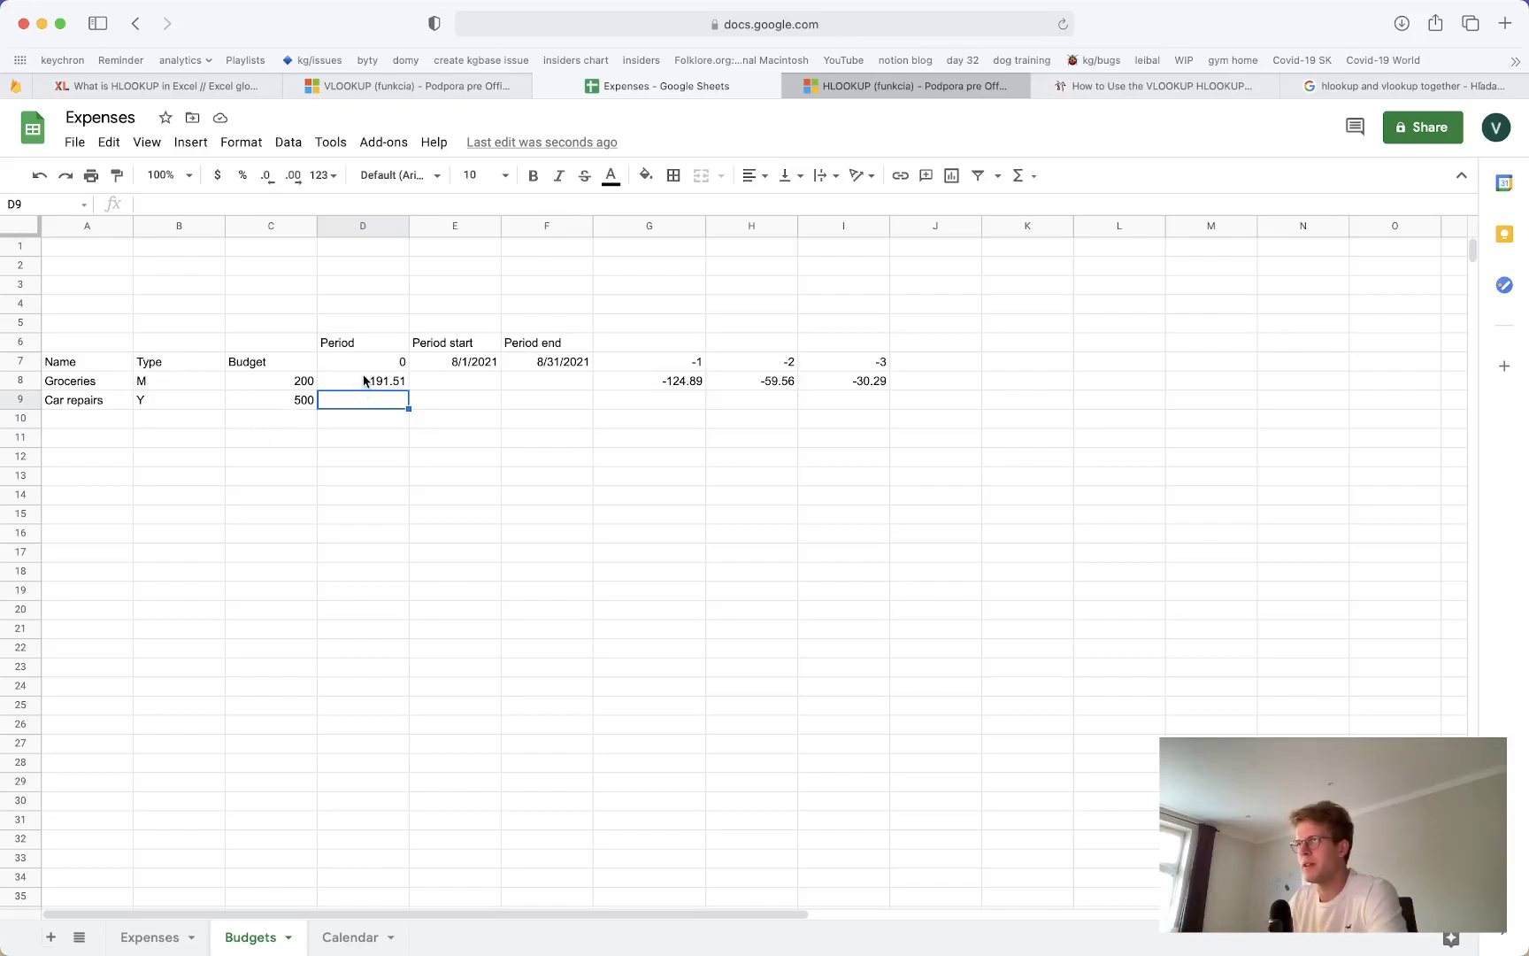
Delete columns E and F, which hold Period start and Period end, from the Budgets sheet
{"action": "left_click_drag", "start_coordinate": [451, 232], "coordinate": [546, 229]}
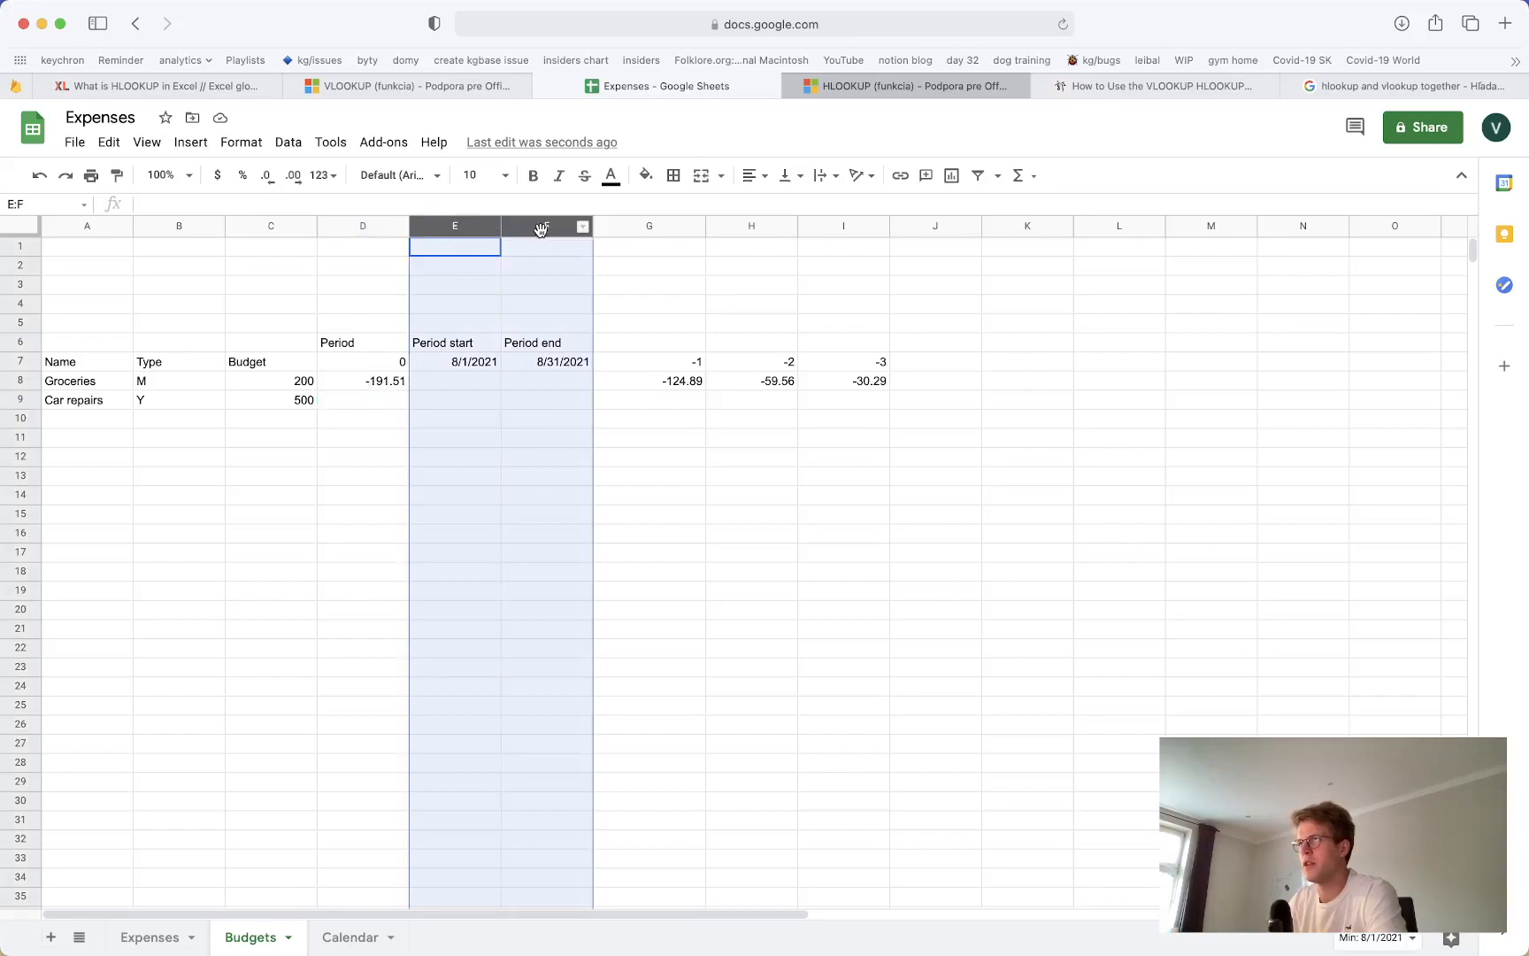
{"action": "right_click", "coordinate": [546, 229]}
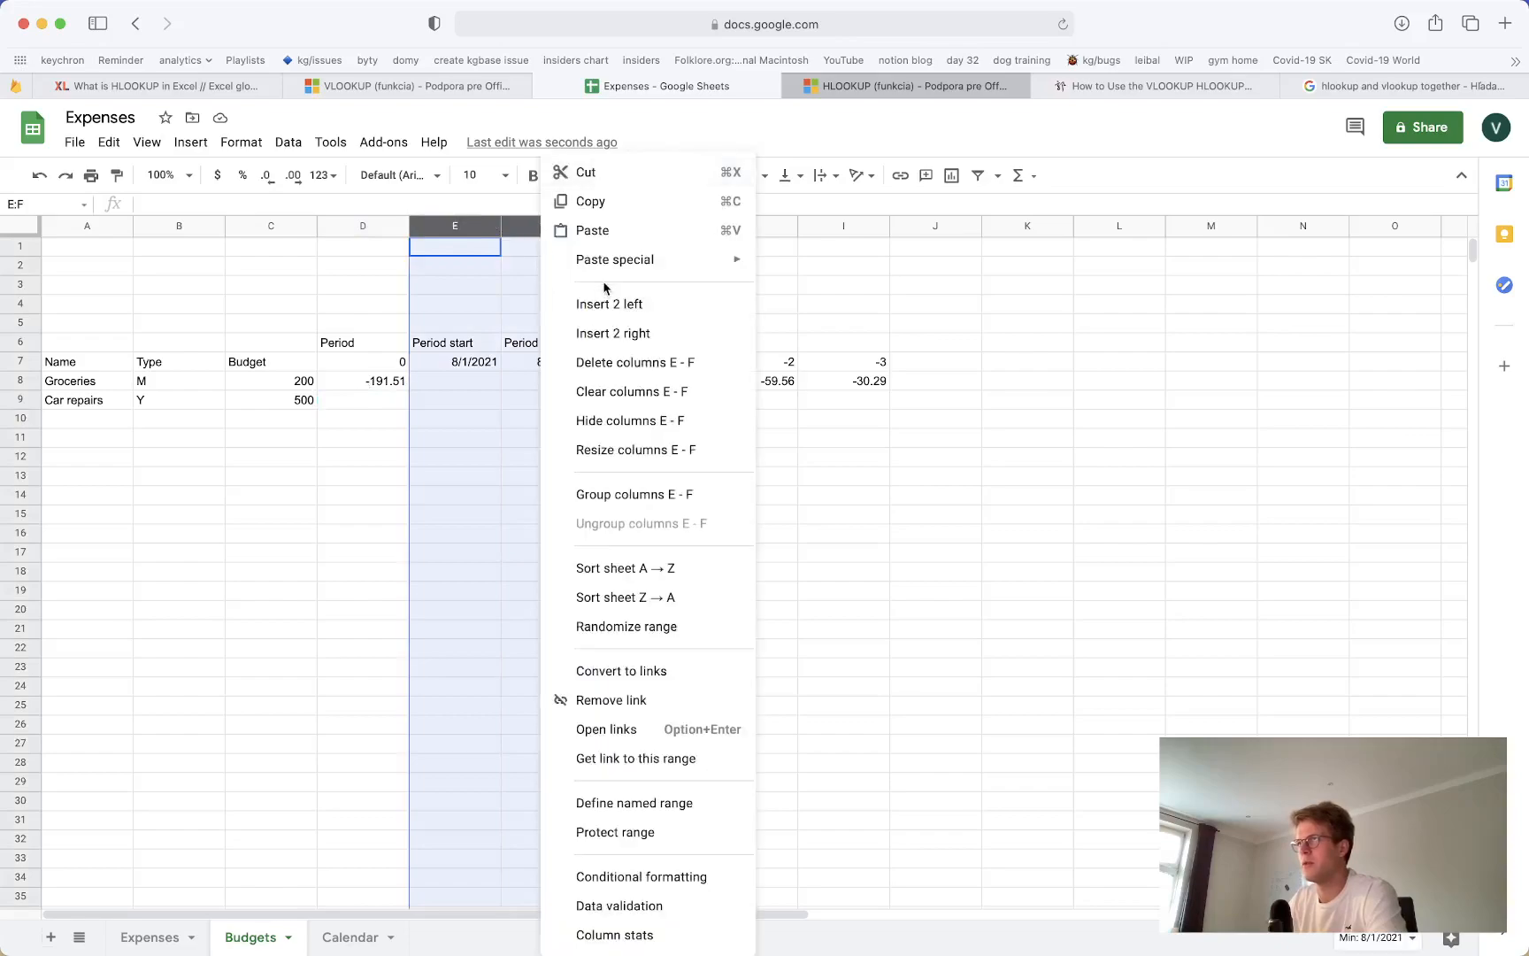
{"action": "left_click", "coordinate": [617, 363]}
{"action": "left_click", "coordinate": [534, 416]}
{"action": "left_click", "coordinate": [363, 349]}
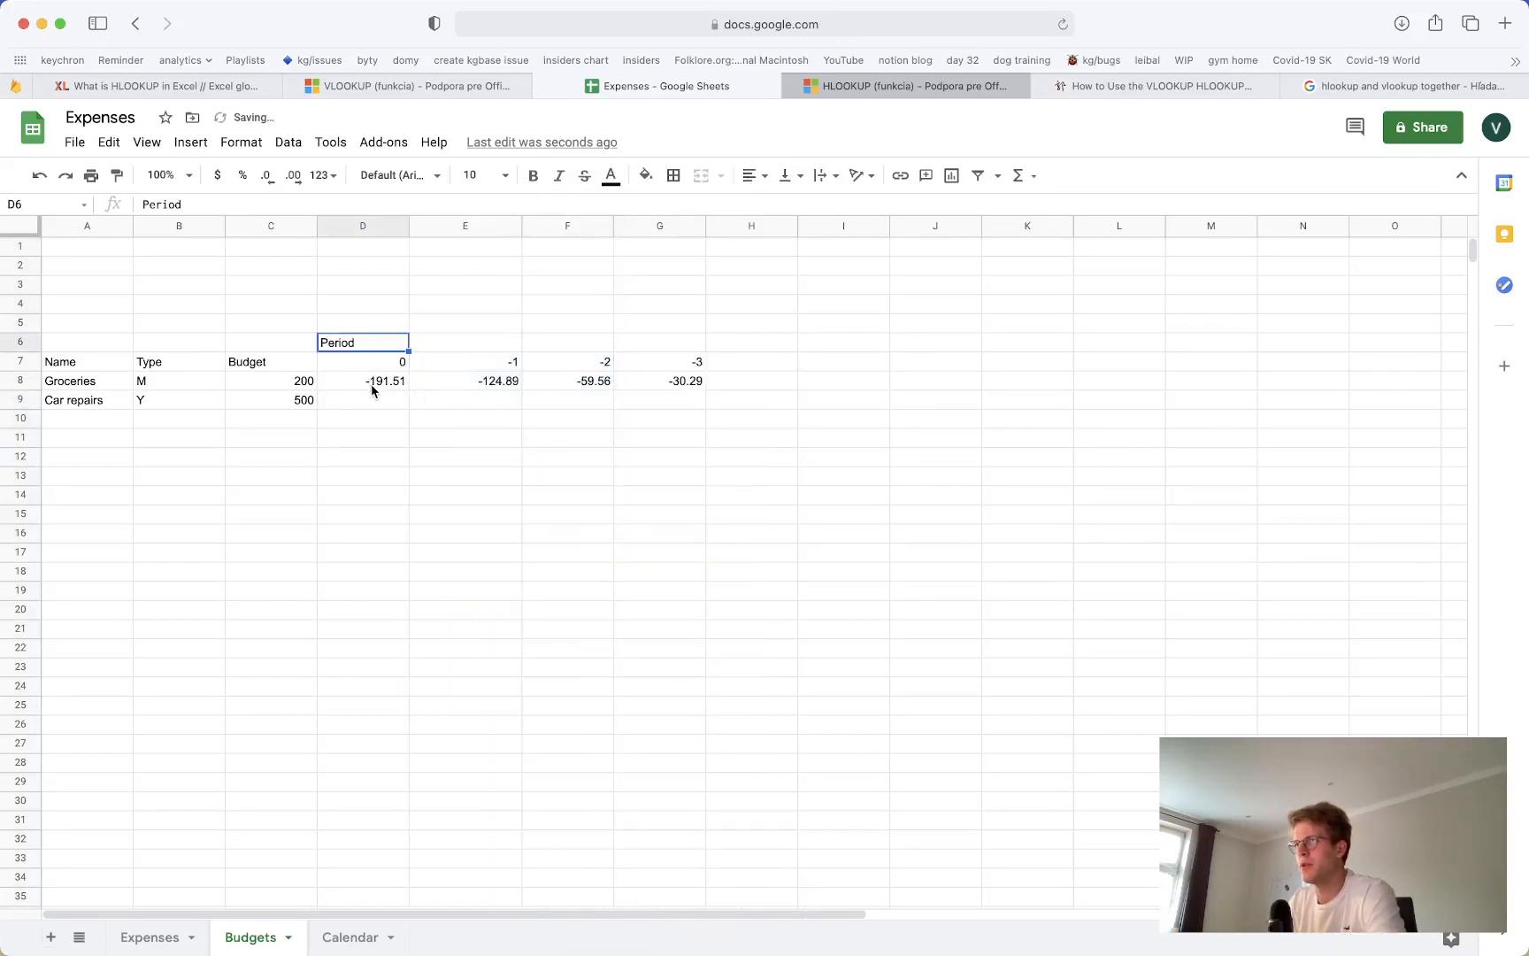
Examine the Groceries row's budget and its SUMIFS formulas for periods 0 to -3, along with the Car repairs entry
{"action": "left_click", "coordinate": [363, 388]}
{"action": "left_click_drag", "start_coordinate": [361, 388], "coordinate": [363, 395]}
{"action": "left_click", "coordinate": [361, 379]}
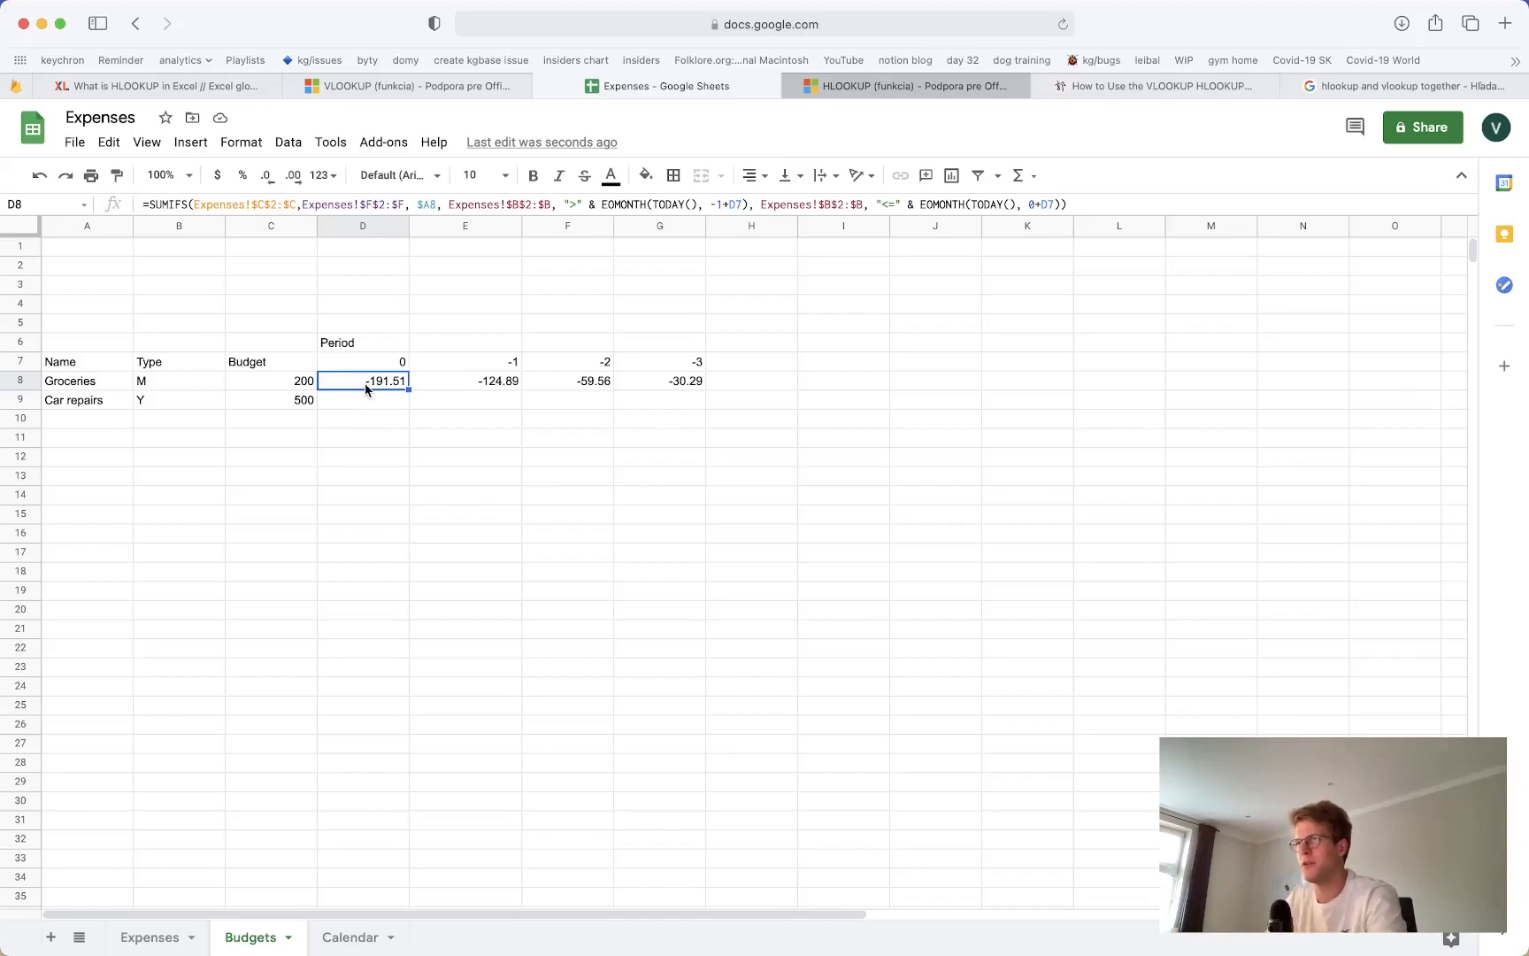
{"action": "left_click", "coordinate": [284, 384]}
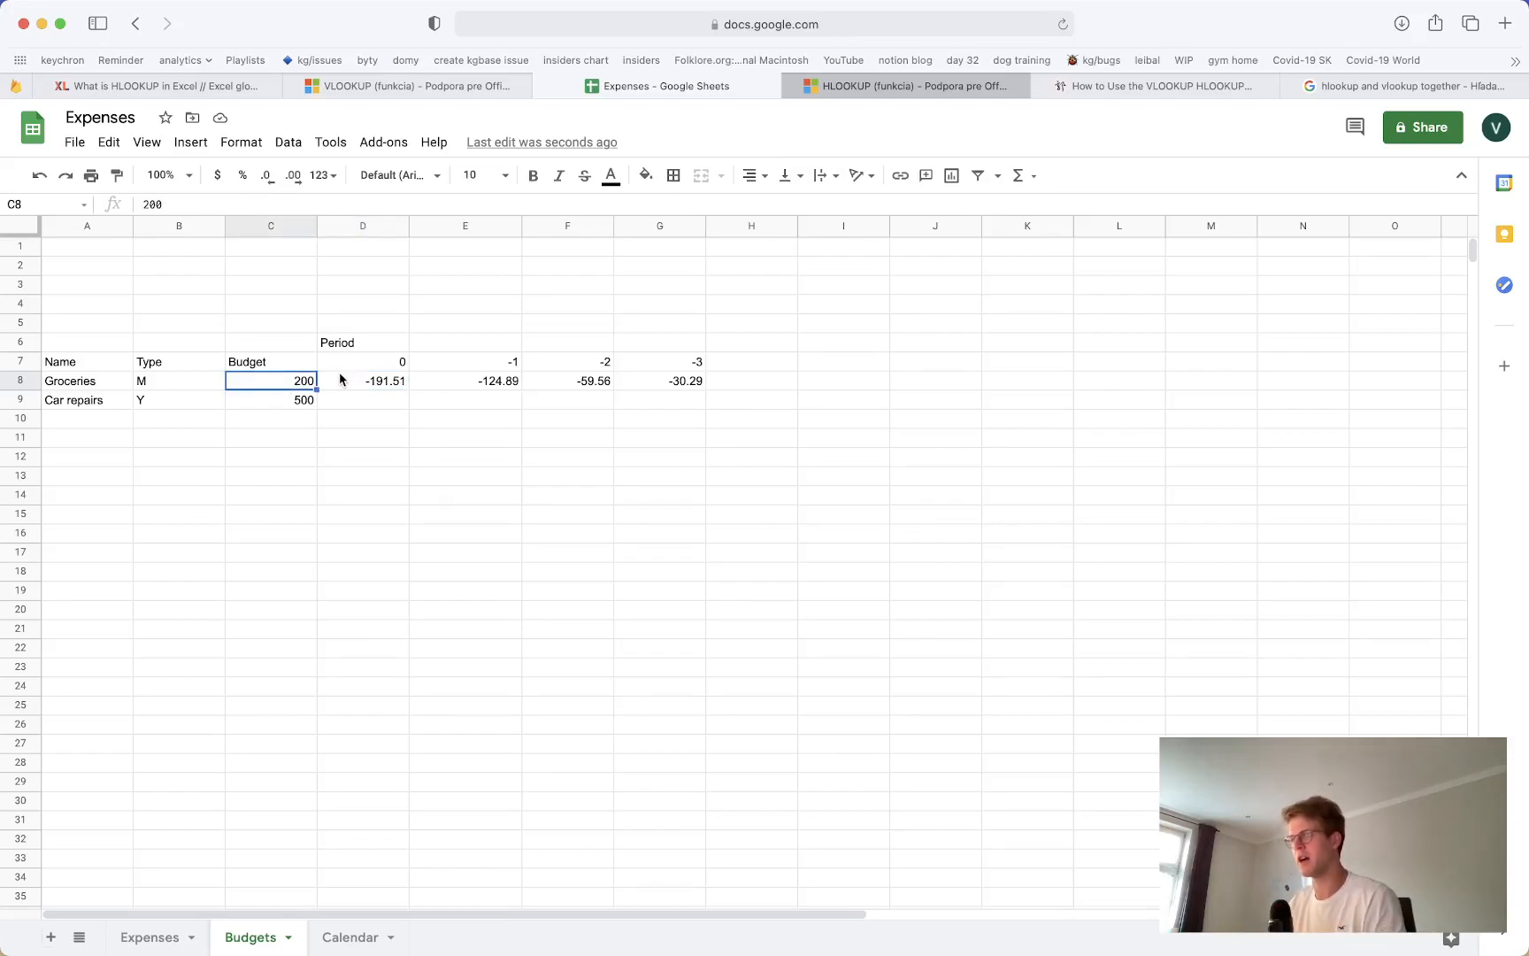
{"action": "left_click", "coordinate": [472, 389]}
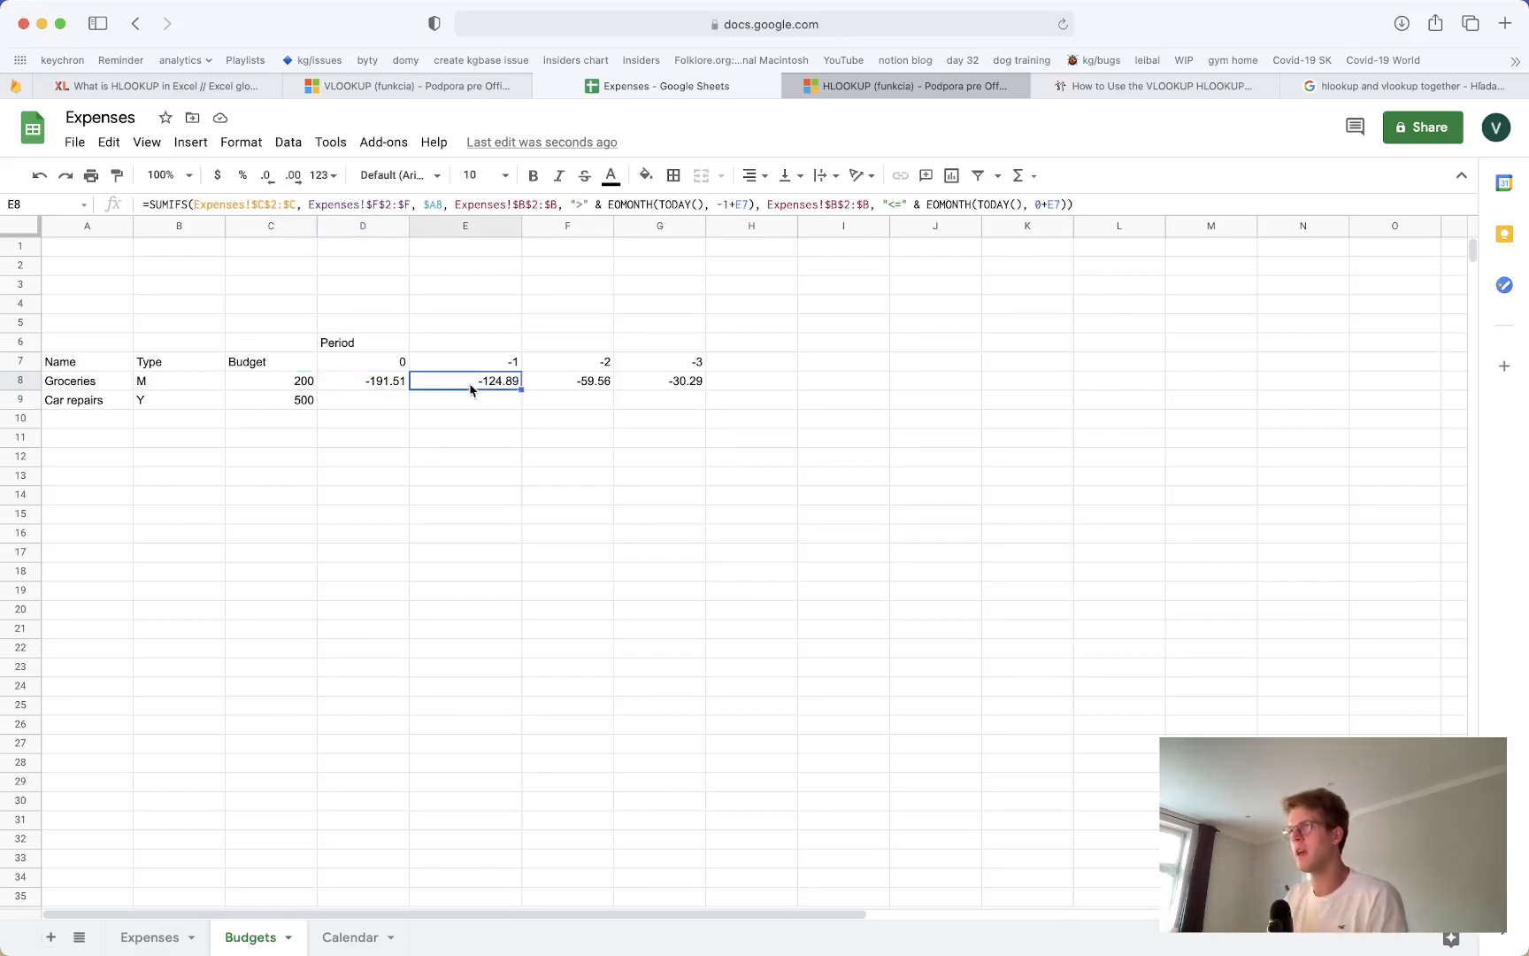
{"action": "left_click", "coordinate": [681, 385]}
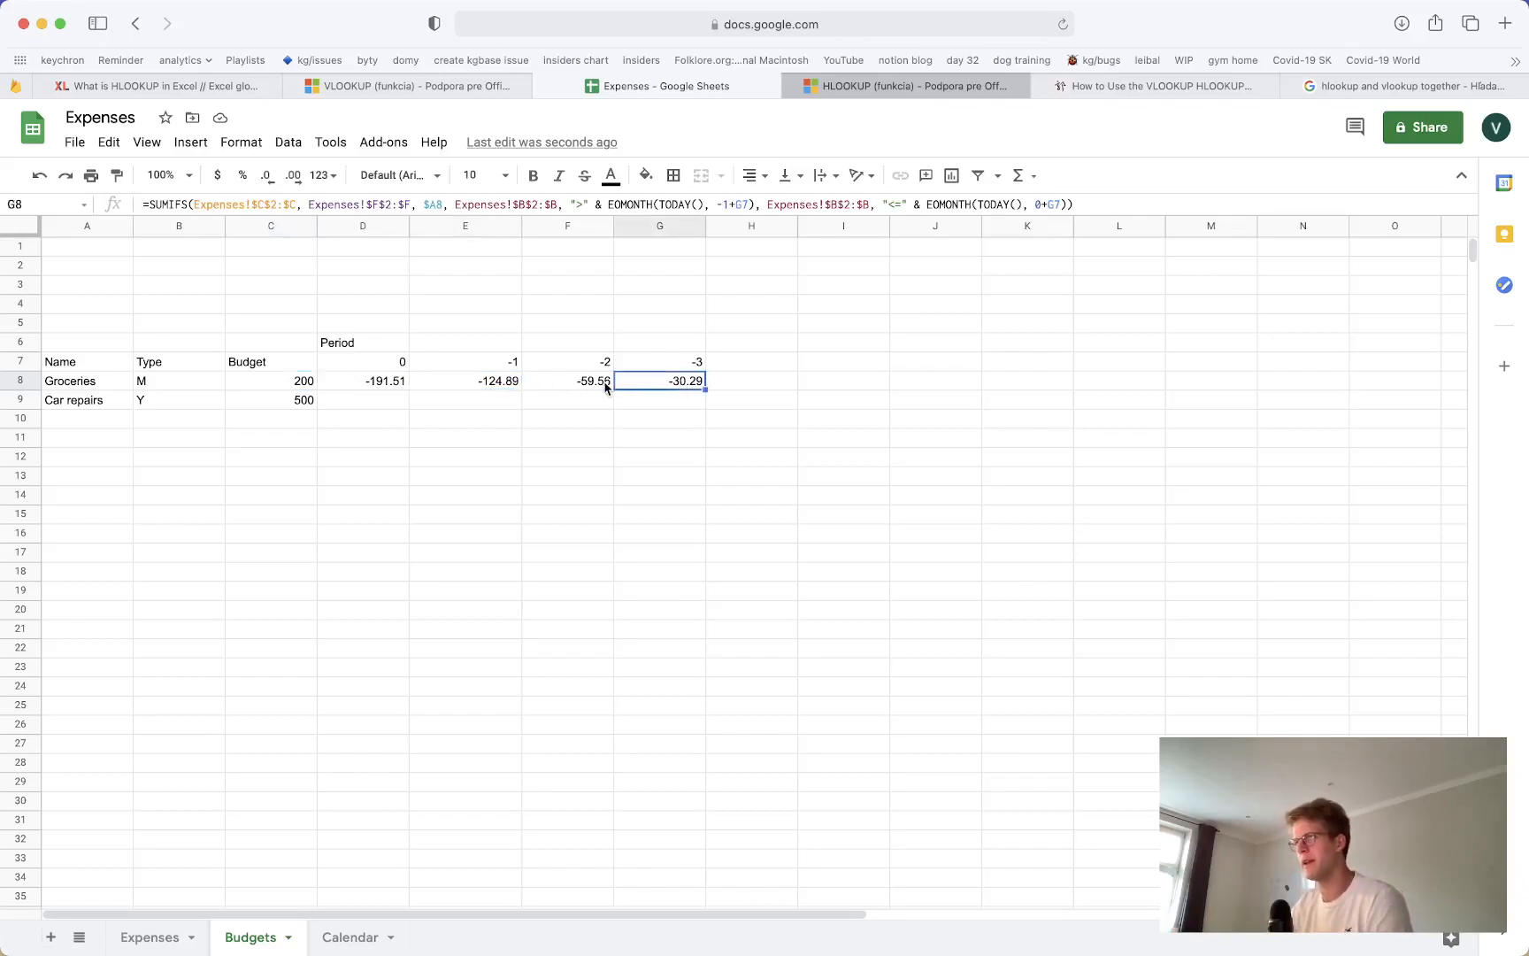
{"action": "left_click", "coordinate": [608, 386]}
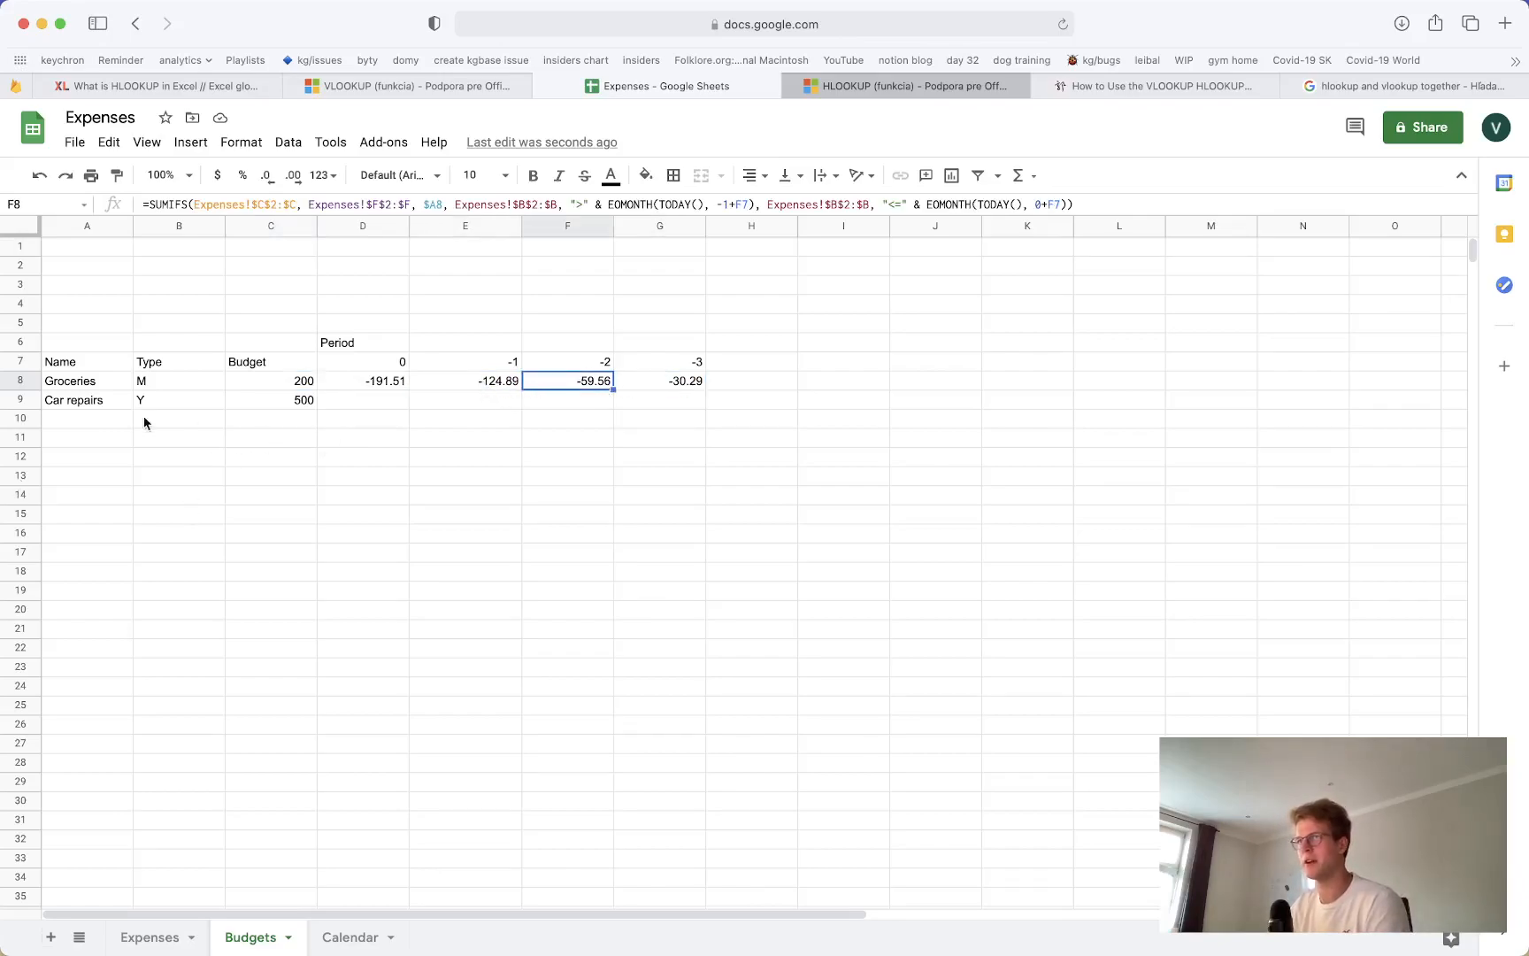
{"action": "left_click", "coordinate": [83, 400]}
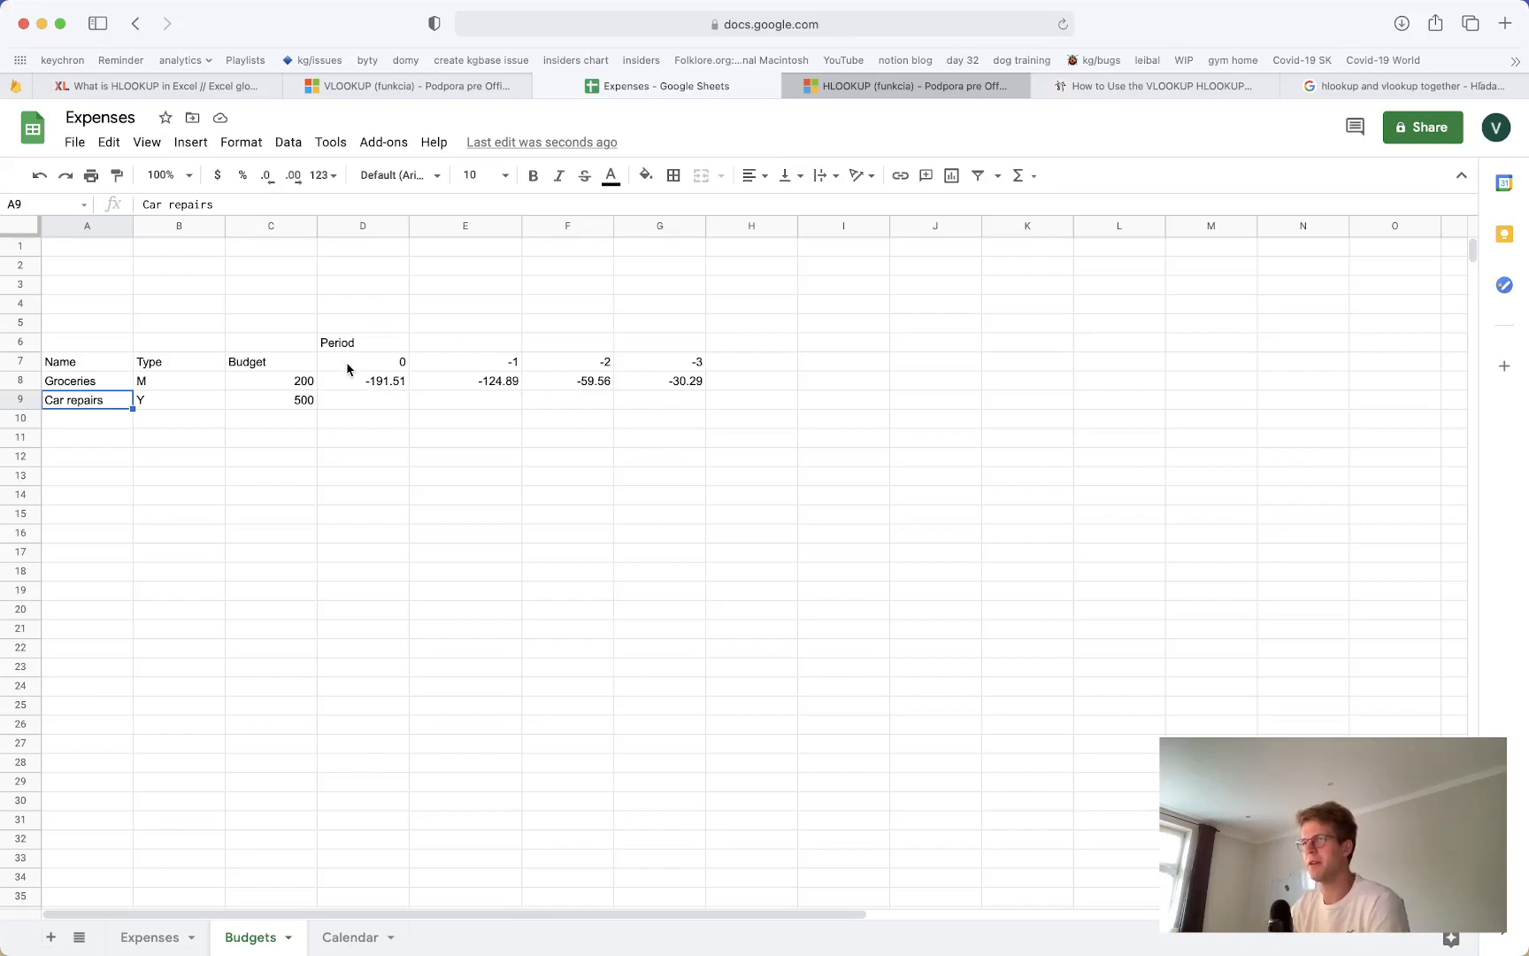
Inspect the Groceries type and the EOMONTH(TODAY(), -1+D7) start date condition in the D8 formula, leaving the formula unedited
{"action": "left_click", "coordinate": [175, 386]}
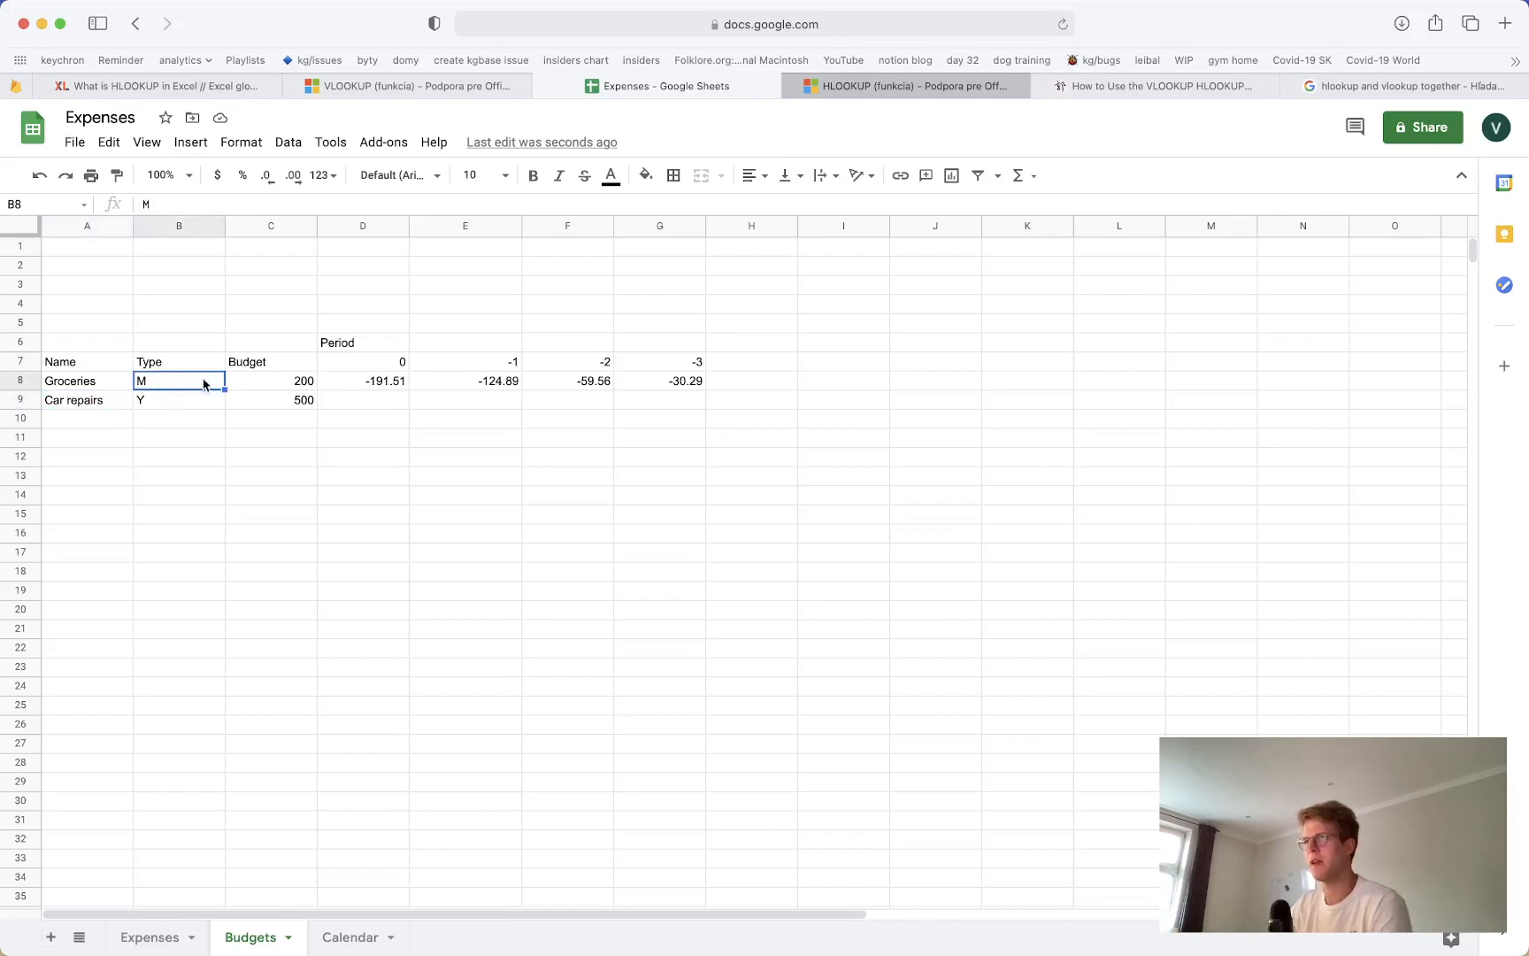
{"action": "left_click", "coordinate": [397, 382]}
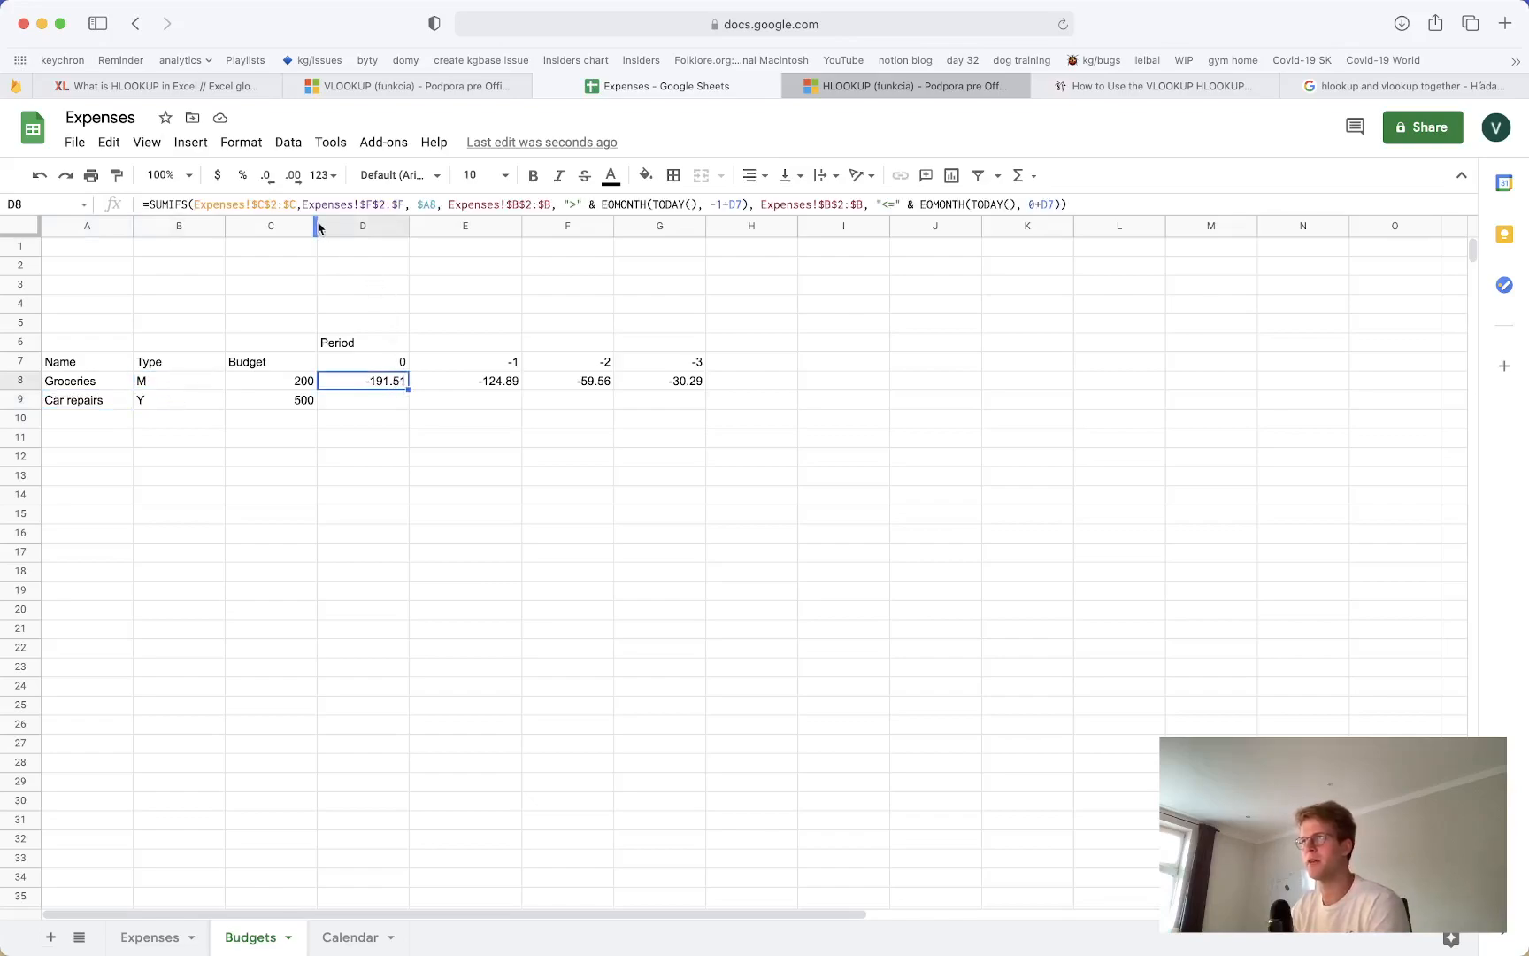
{"action": "left_click_drag", "start_coordinate": [600, 204], "coordinate": [747, 205]}
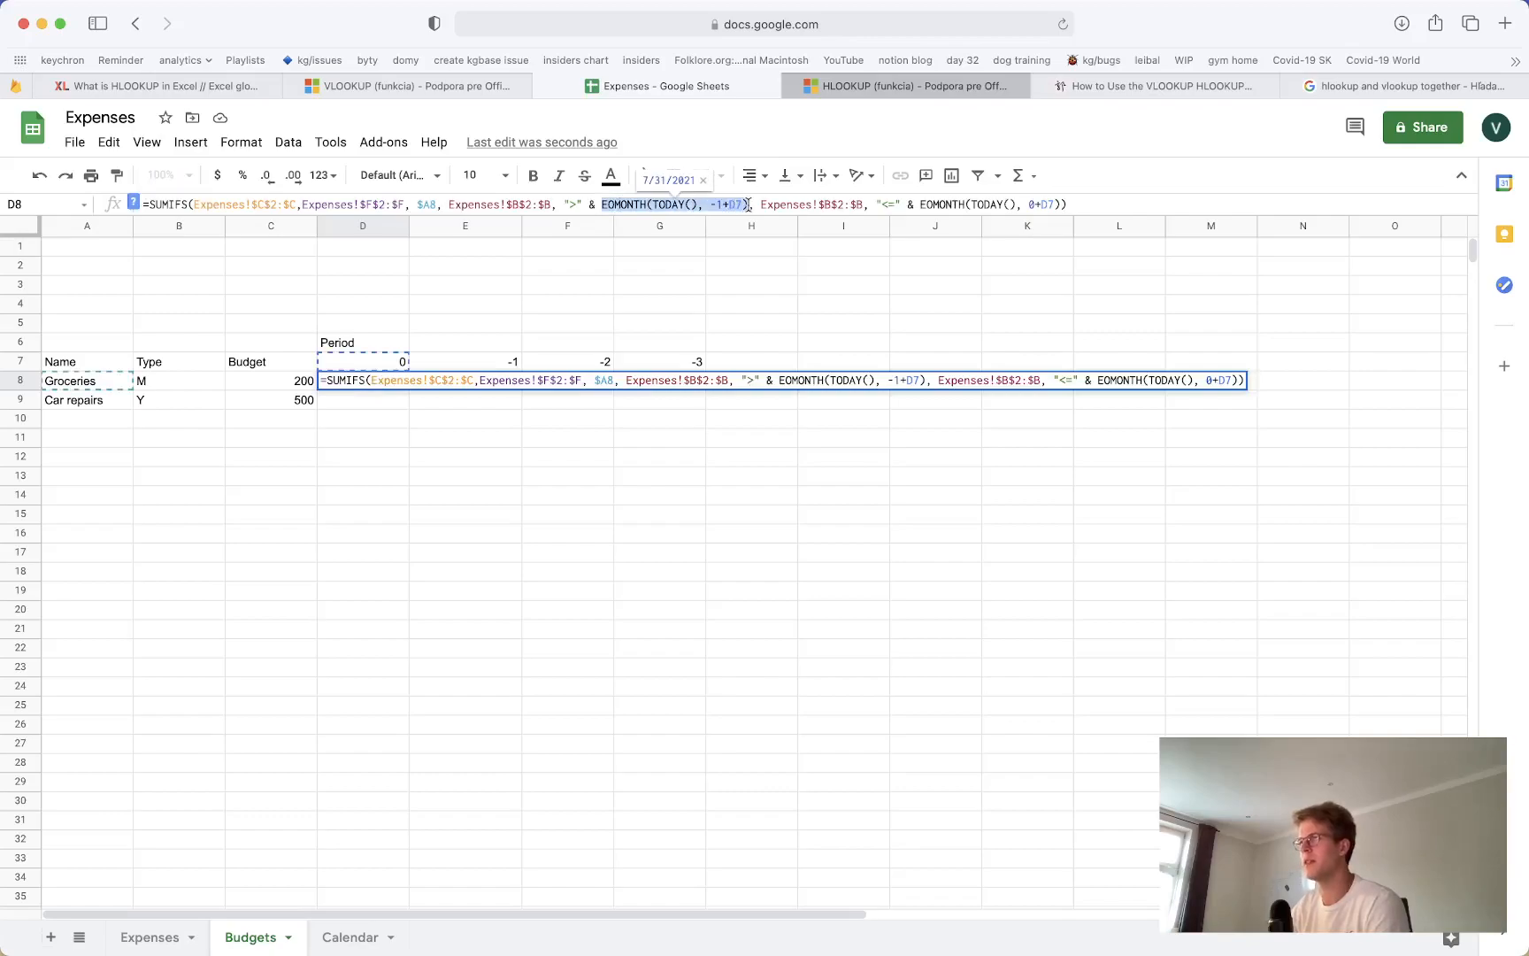
{"action": "left_click", "coordinate": [748, 204]}
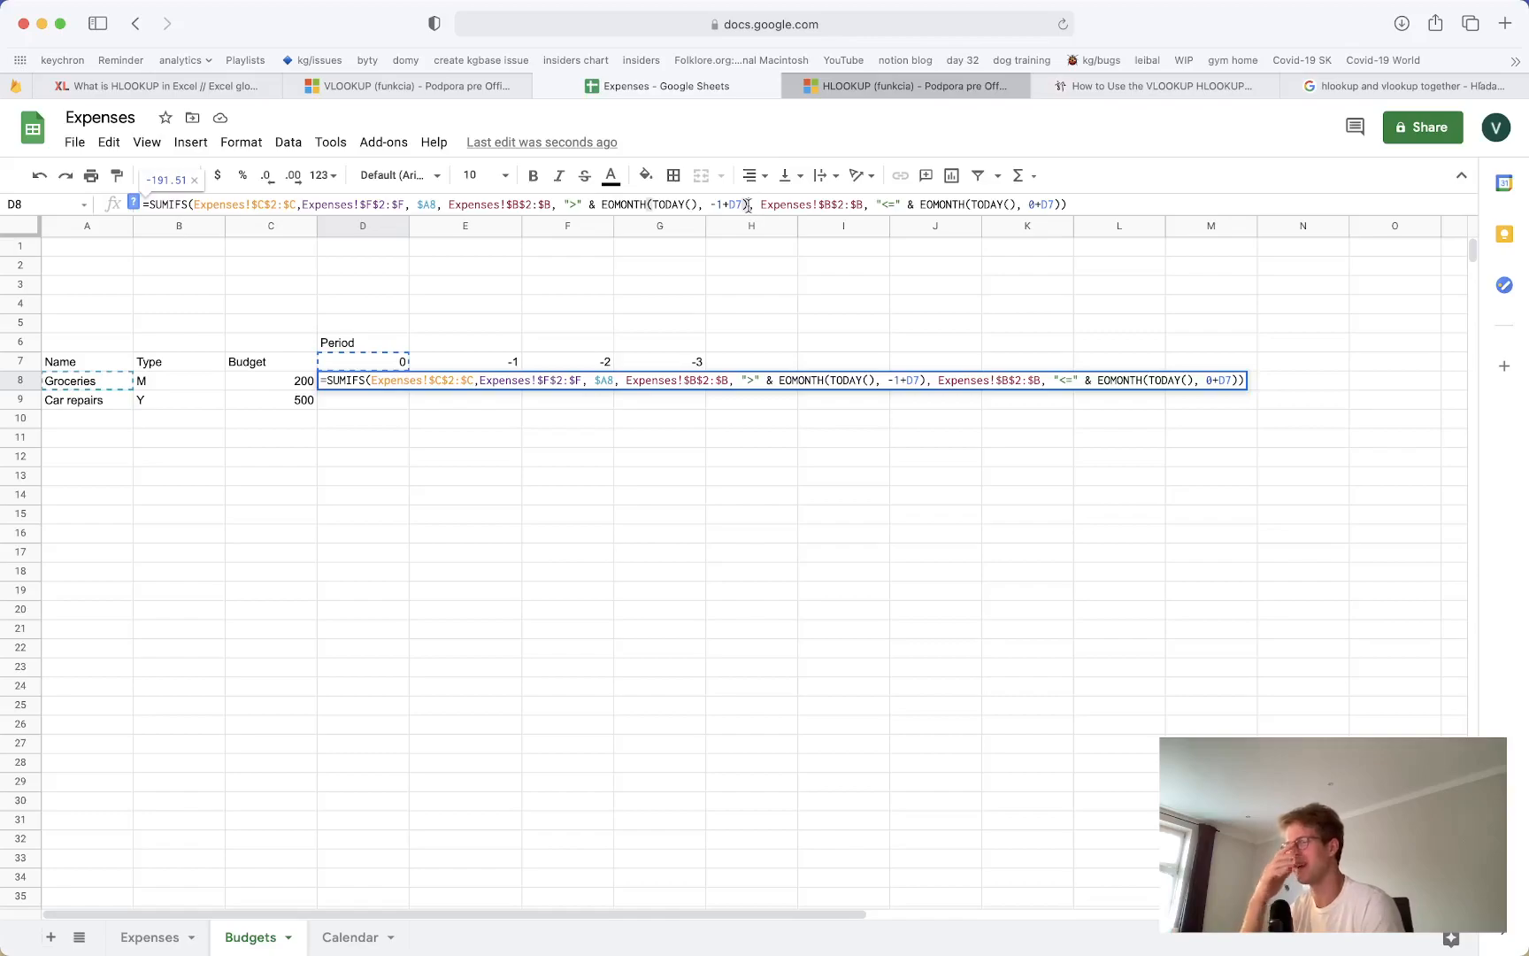
{"action": "key", "text": "Escape"}
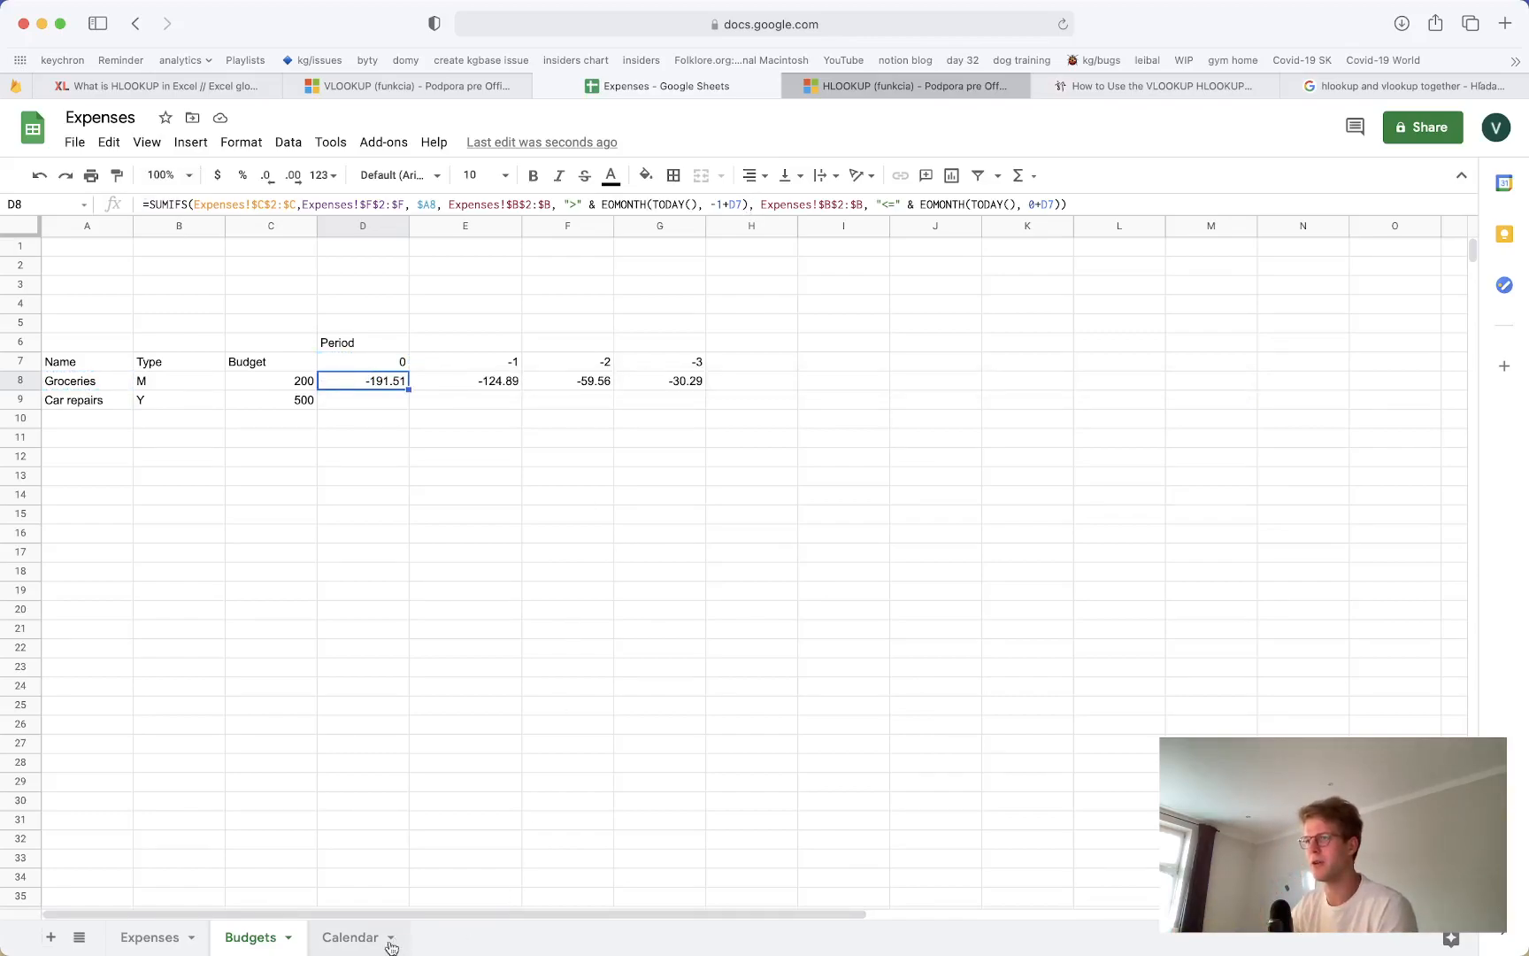
Examine the monthly and quarterly period start formulas for period -2 on the Calendar sheet
{"action": "left_click", "coordinate": [351, 939]}
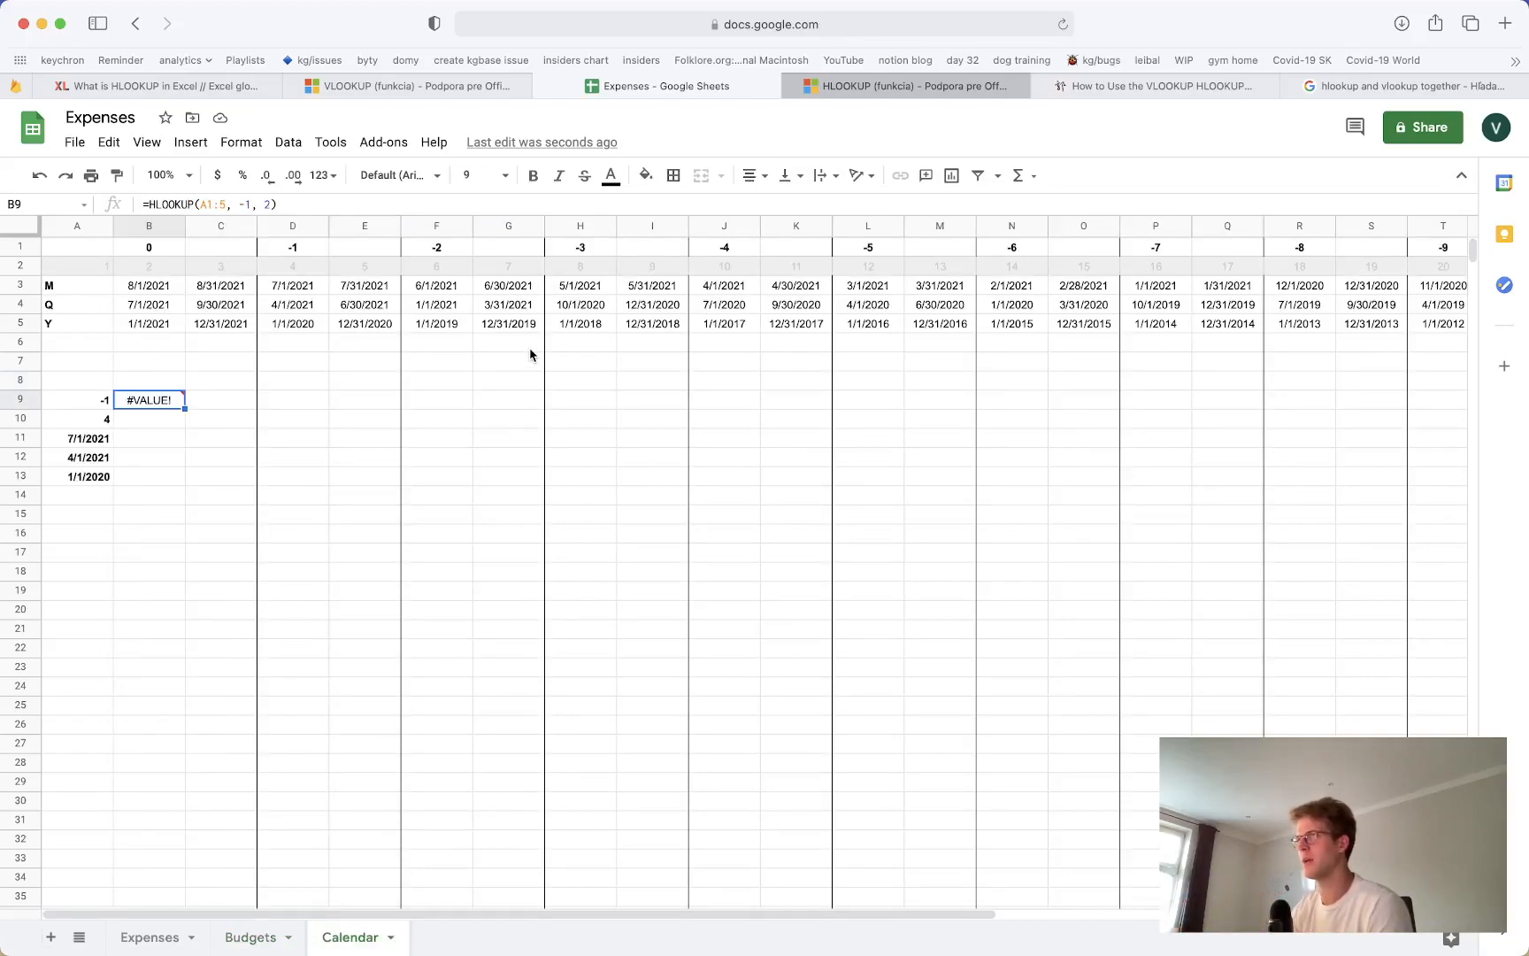
{"action": "left_click", "coordinate": [448, 286]}
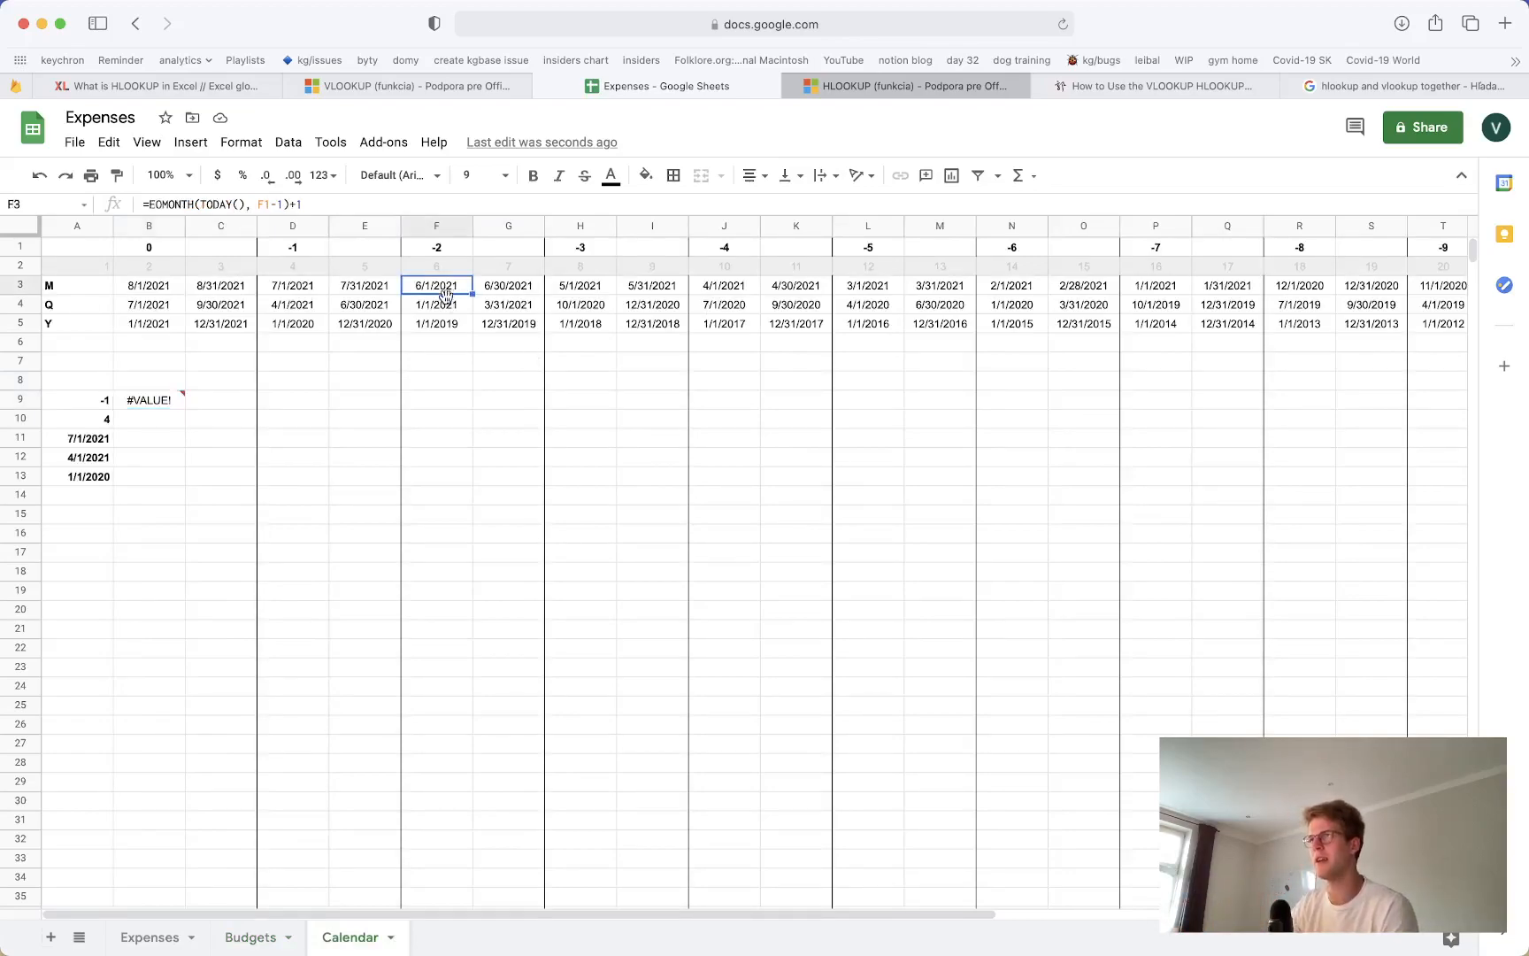
{"action": "double_click", "coordinate": [446, 301]}
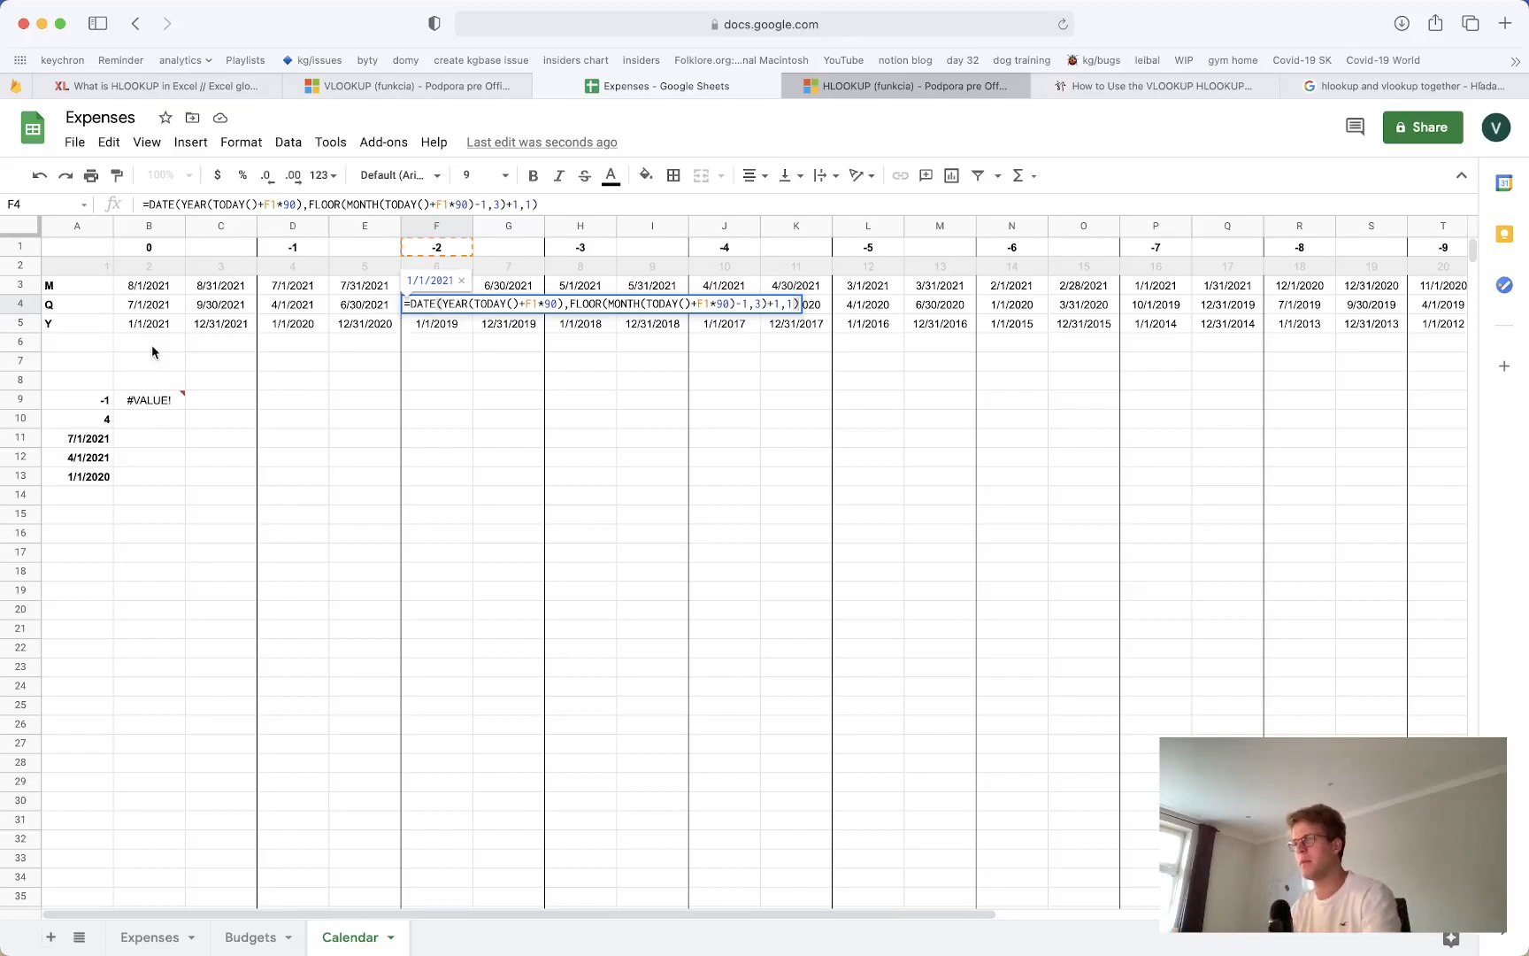
{"action": "key", "text": "Escape"}
Review the period 0 header, Groceries formula and type on the Budgets sheet, and move the spreadsheet's browser tab after all the others
{"action": "left_click", "coordinate": [251, 937]}
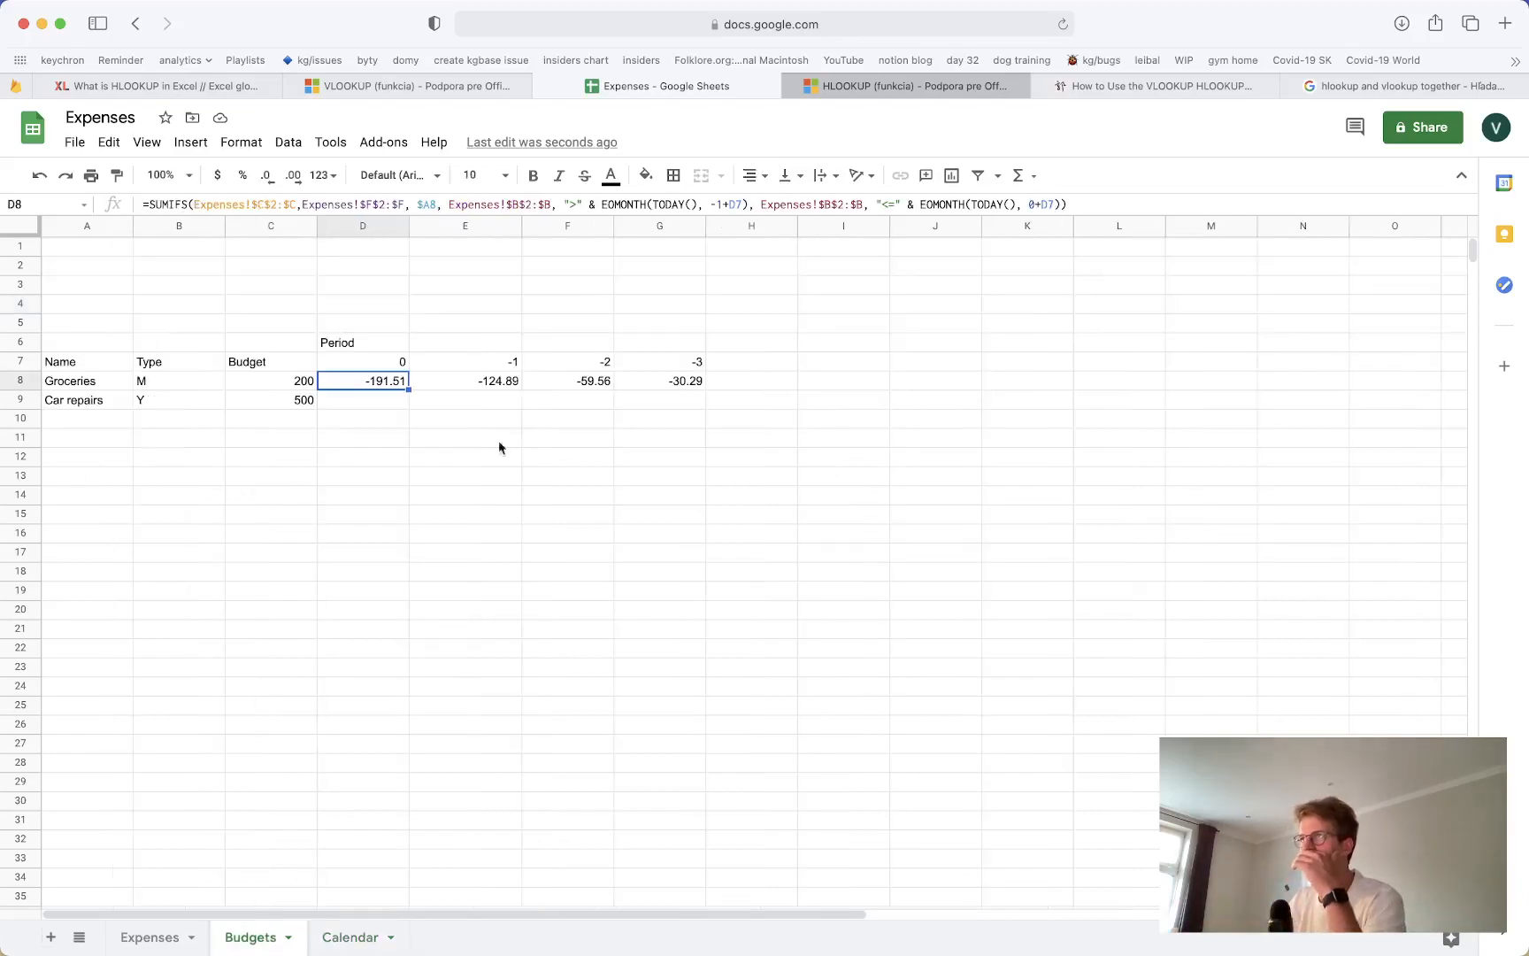
{"action": "left_click", "coordinate": [431, 362]}
{"action": "left_click", "coordinate": [397, 361]}
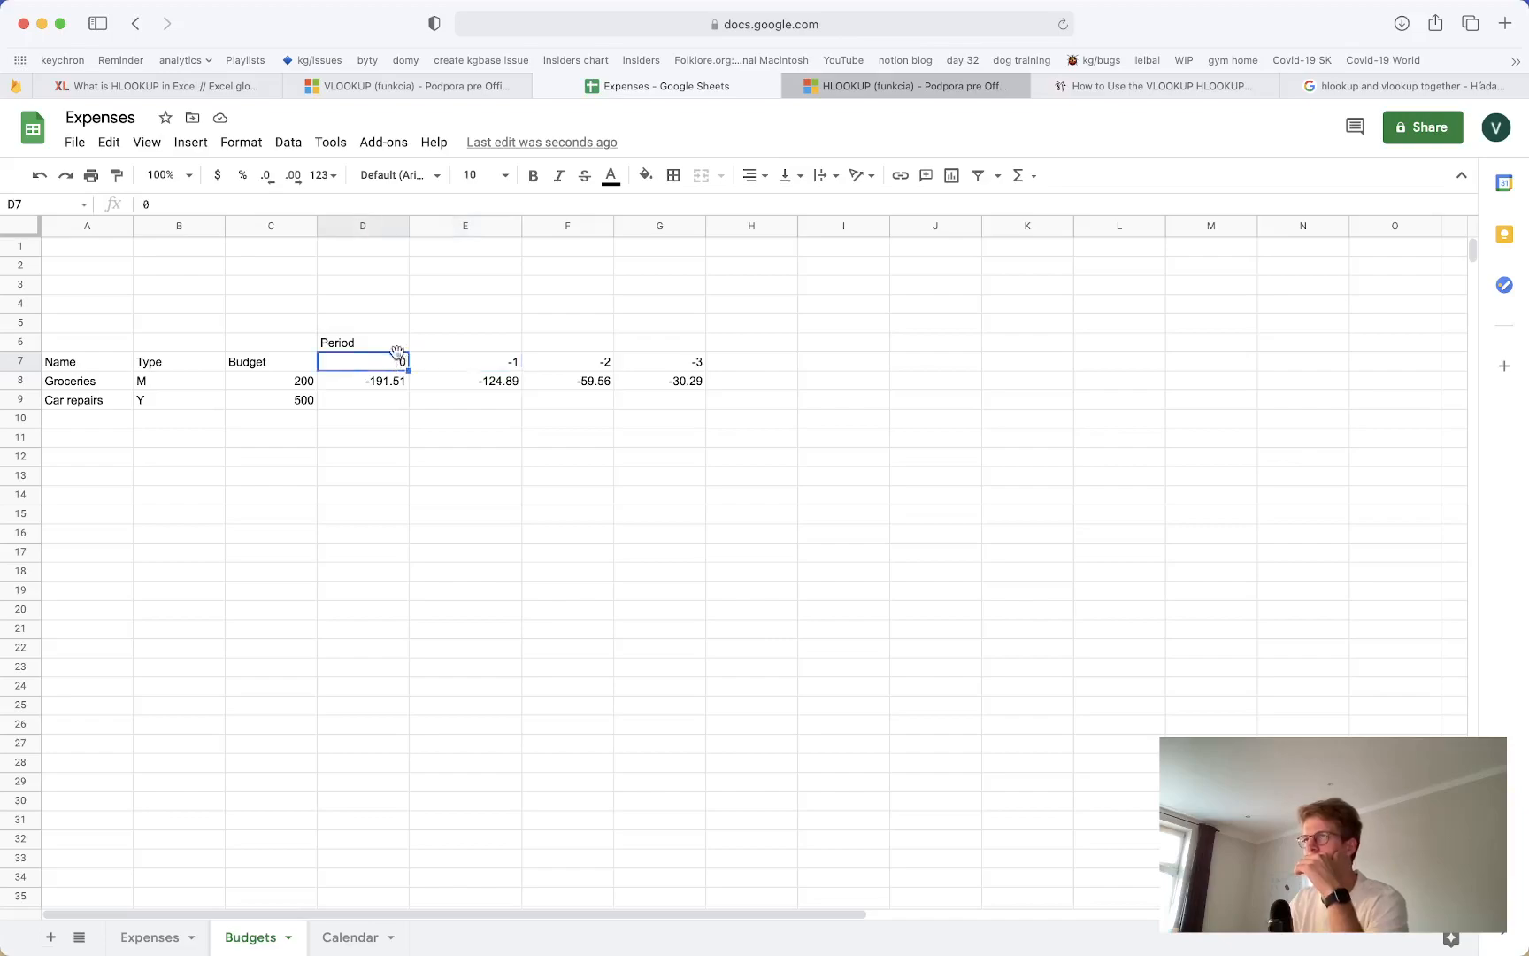
{"action": "left_click", "coordinate": [375, 387]}
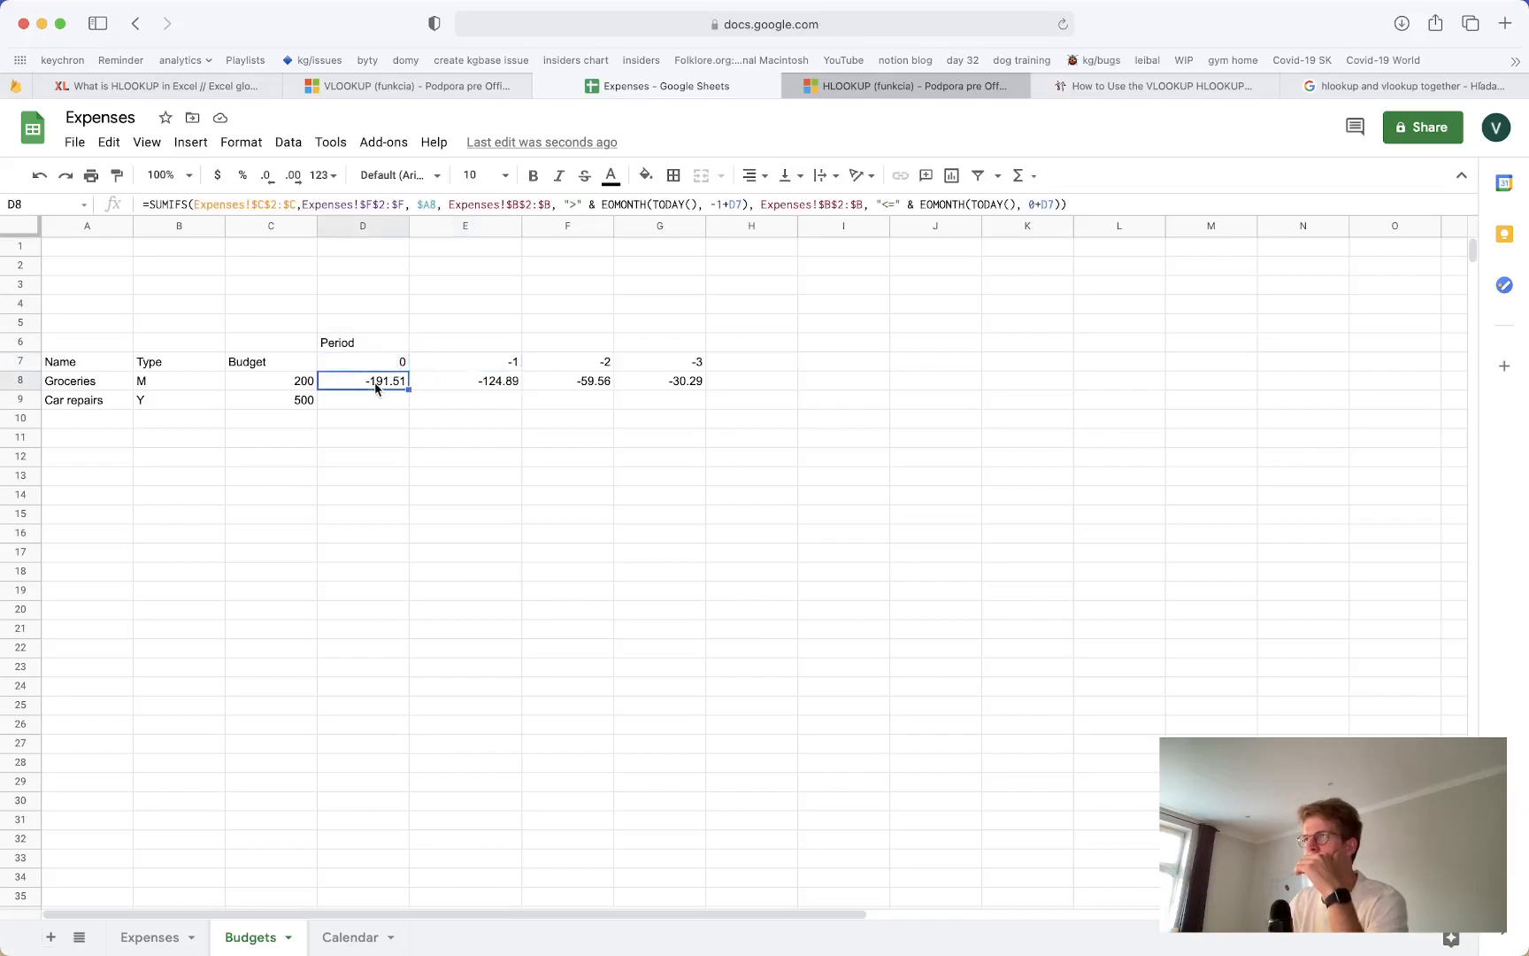
{"action": "left_click", "coordinate": [168, 387]}
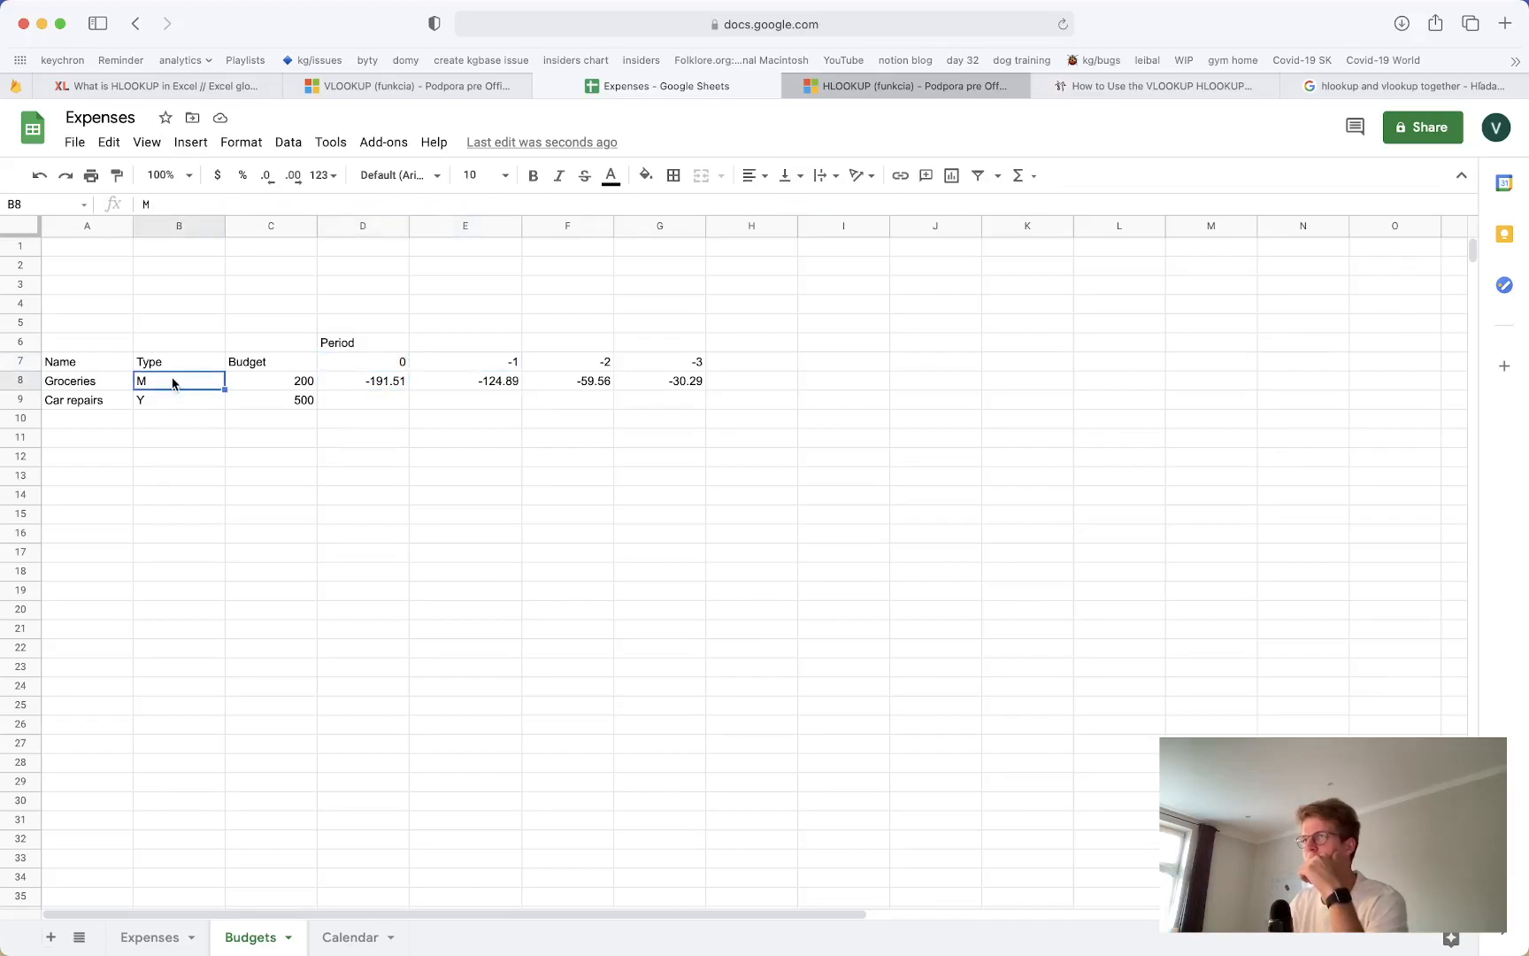
{"action": "left_click_drag", "start_coordinate": [639, 86], "coordinate": [1381, 85]}
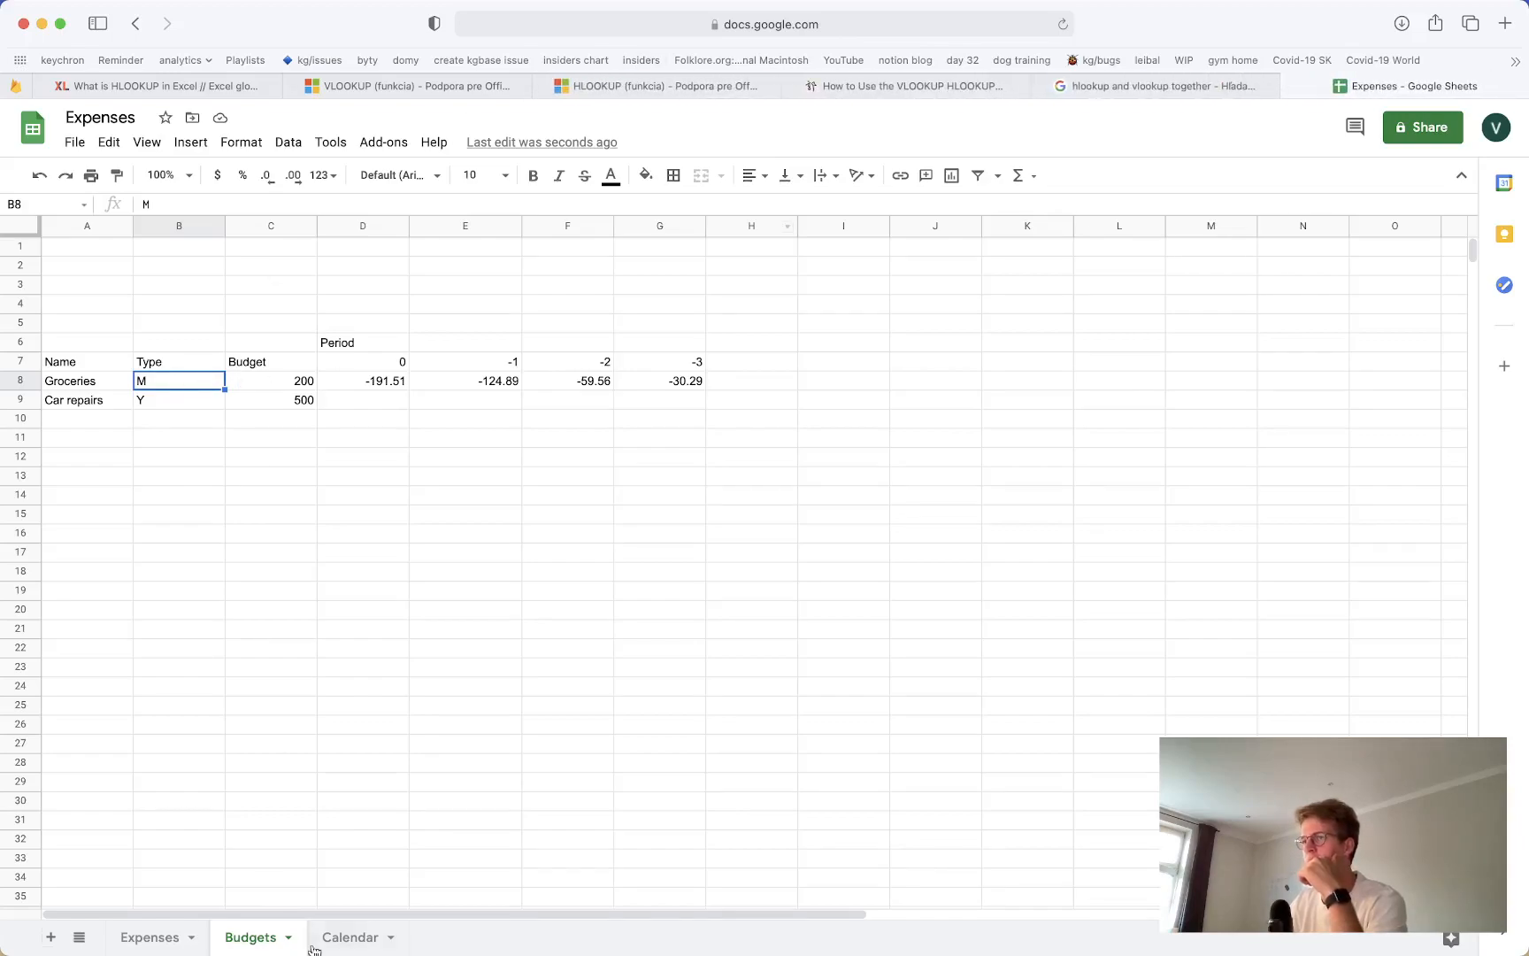
Examine the quarterly and yearly start formulas for period 0 on the Calendar sheet and the Groceries SUMIFS formula in D8 on the Budgets sheet
{"action": "left_click", "coordinate": [346, 940]}
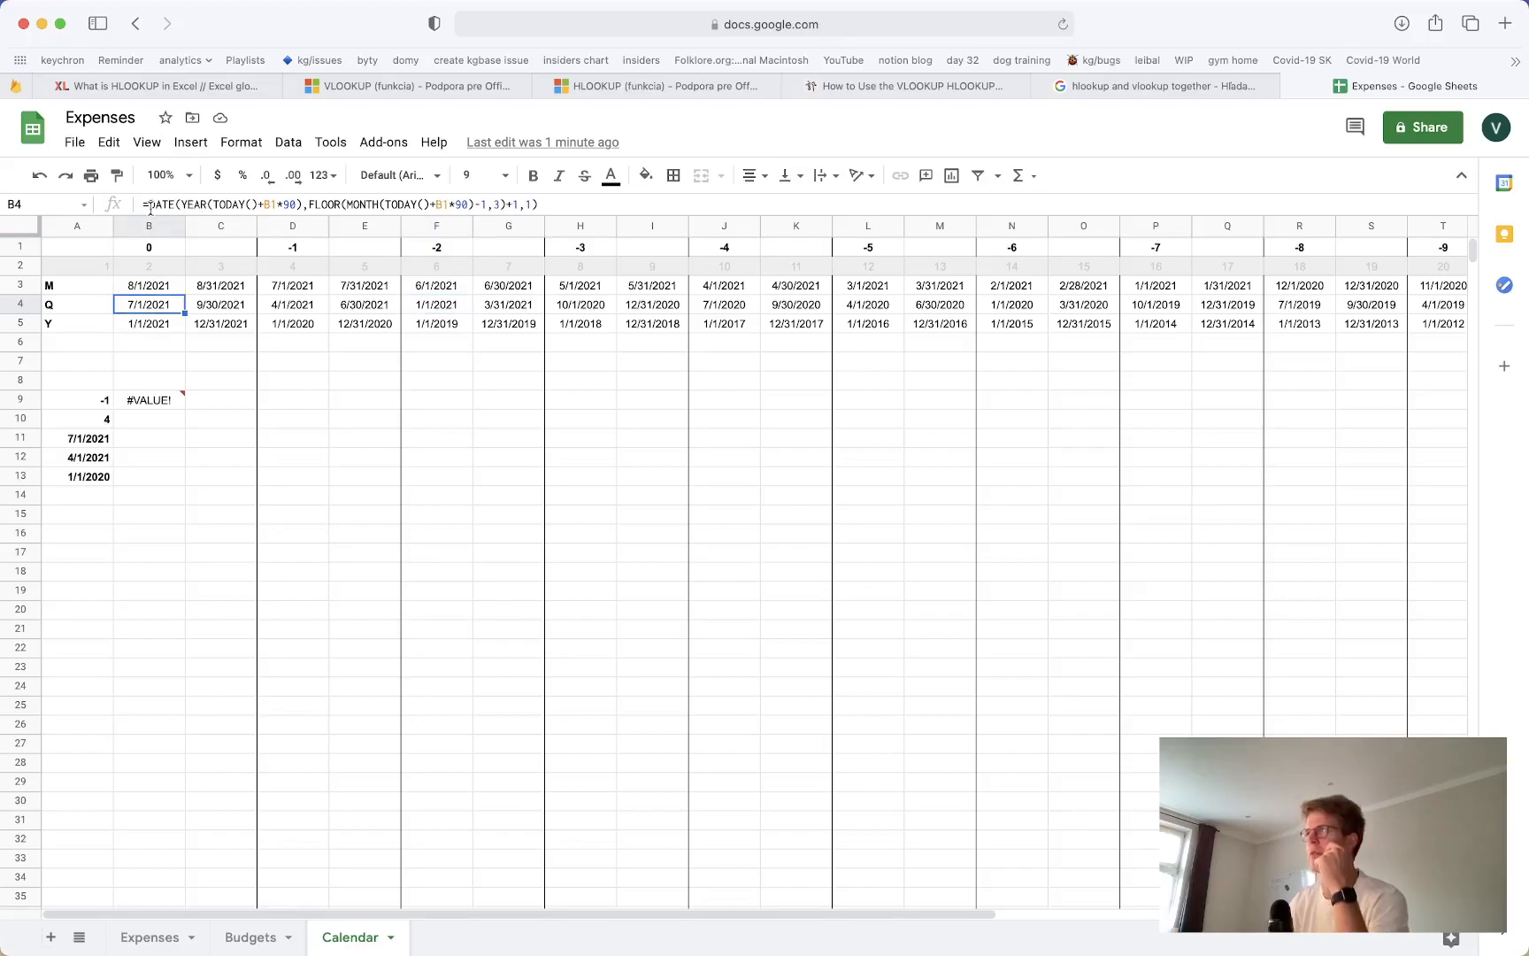
{"action": "left_click", "coordinate": [158, 324]}
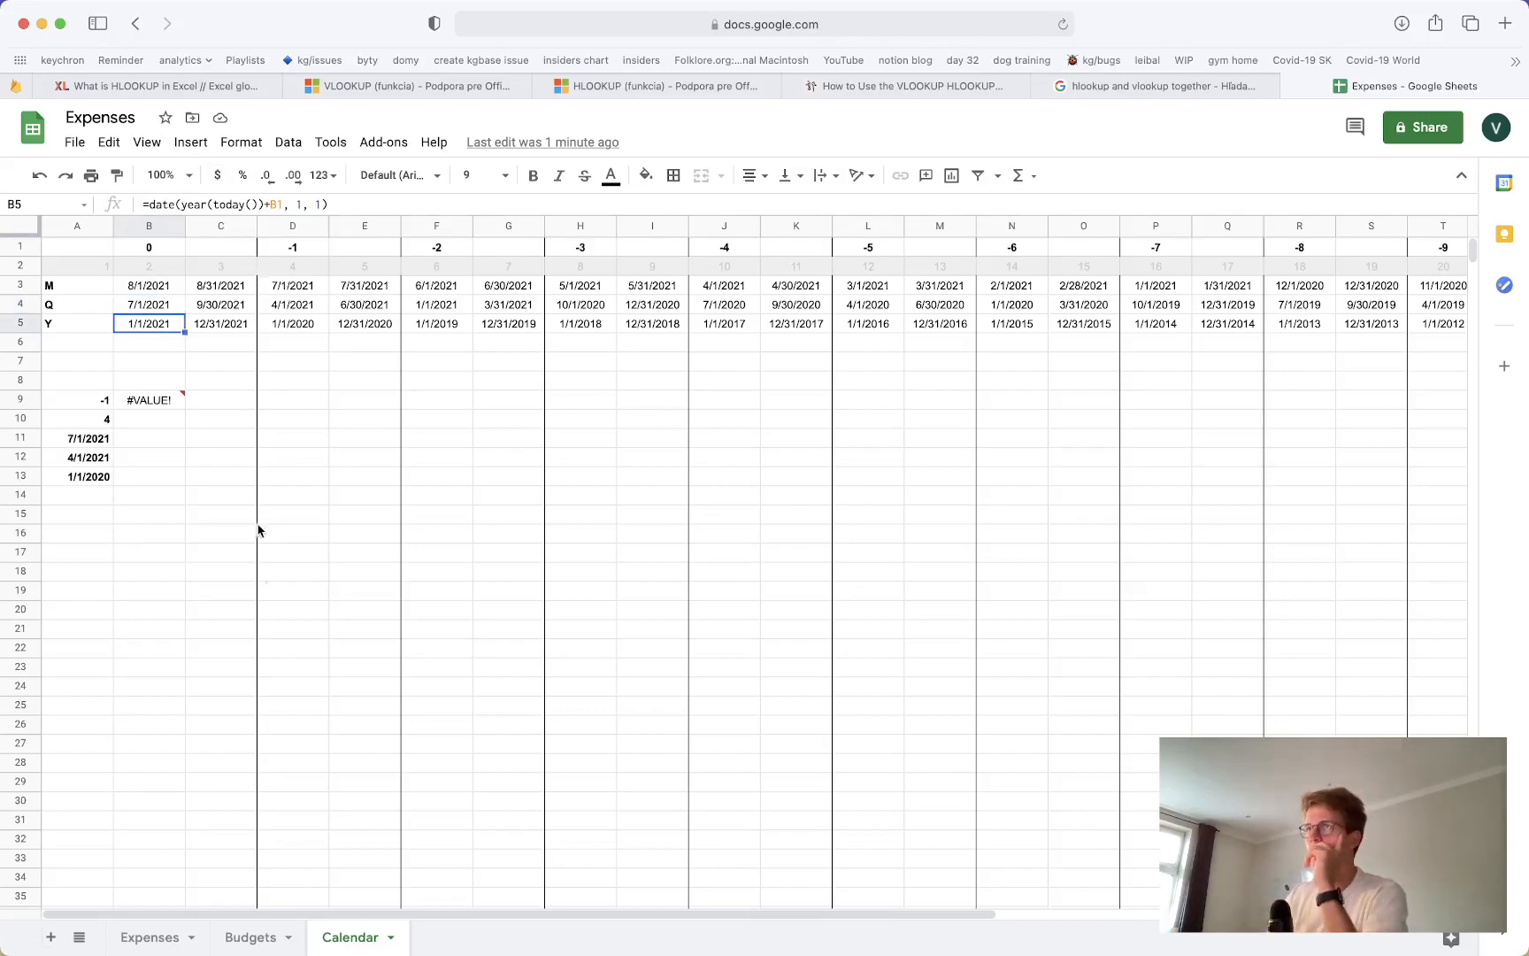
{"action": "left_click", "coordinate": [164, 307]}
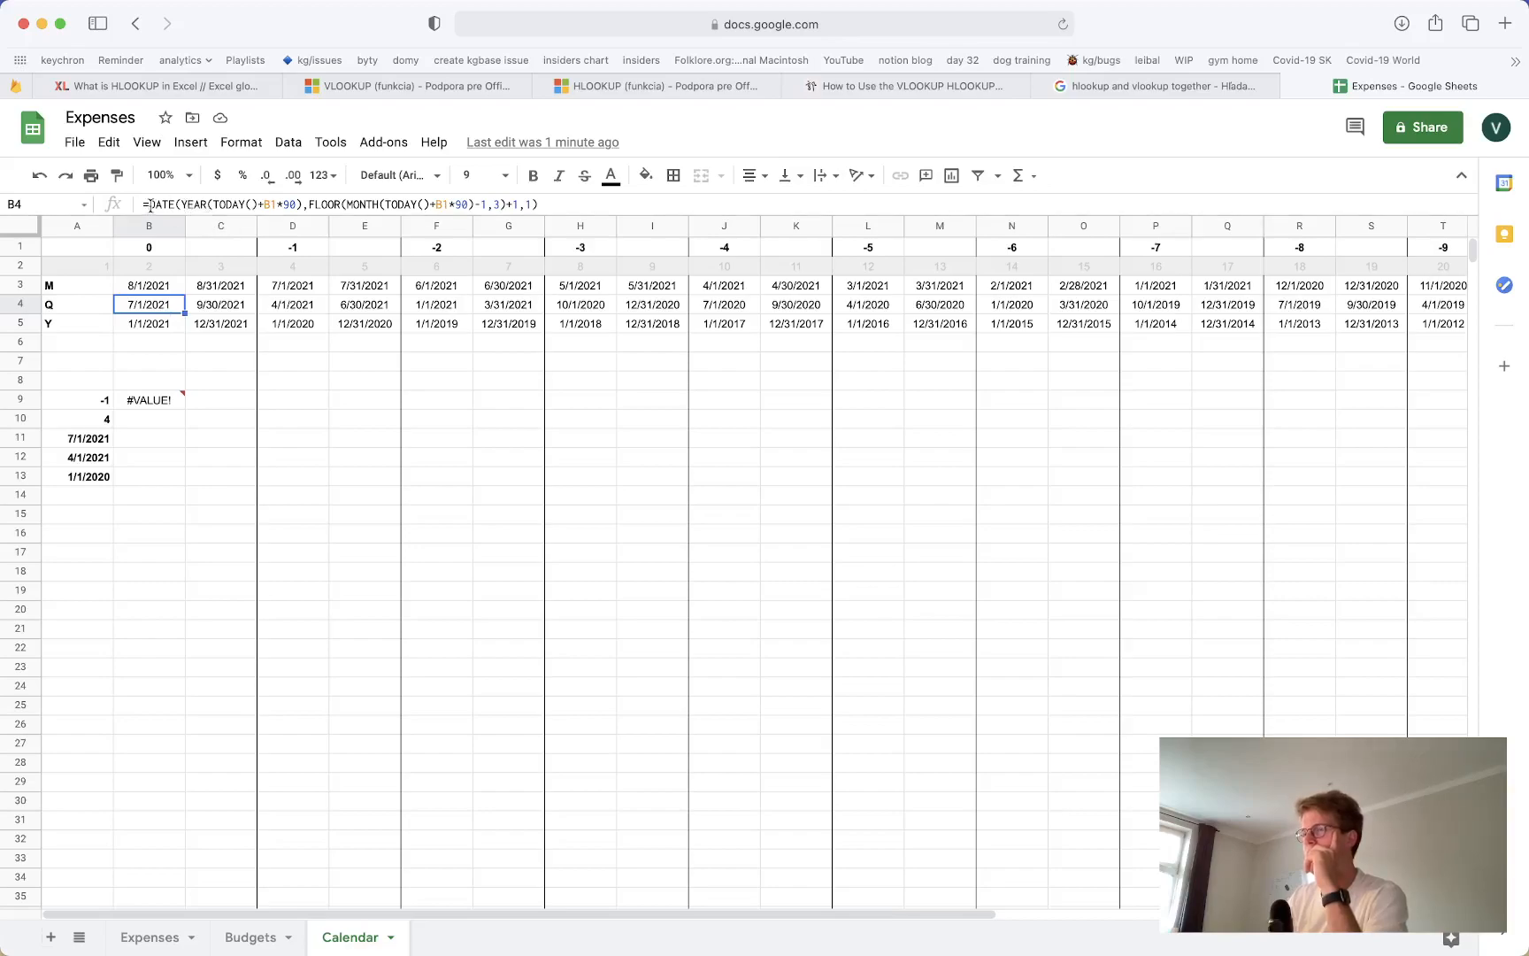
{"action": "left_click", "coordinate": [250, 940]}
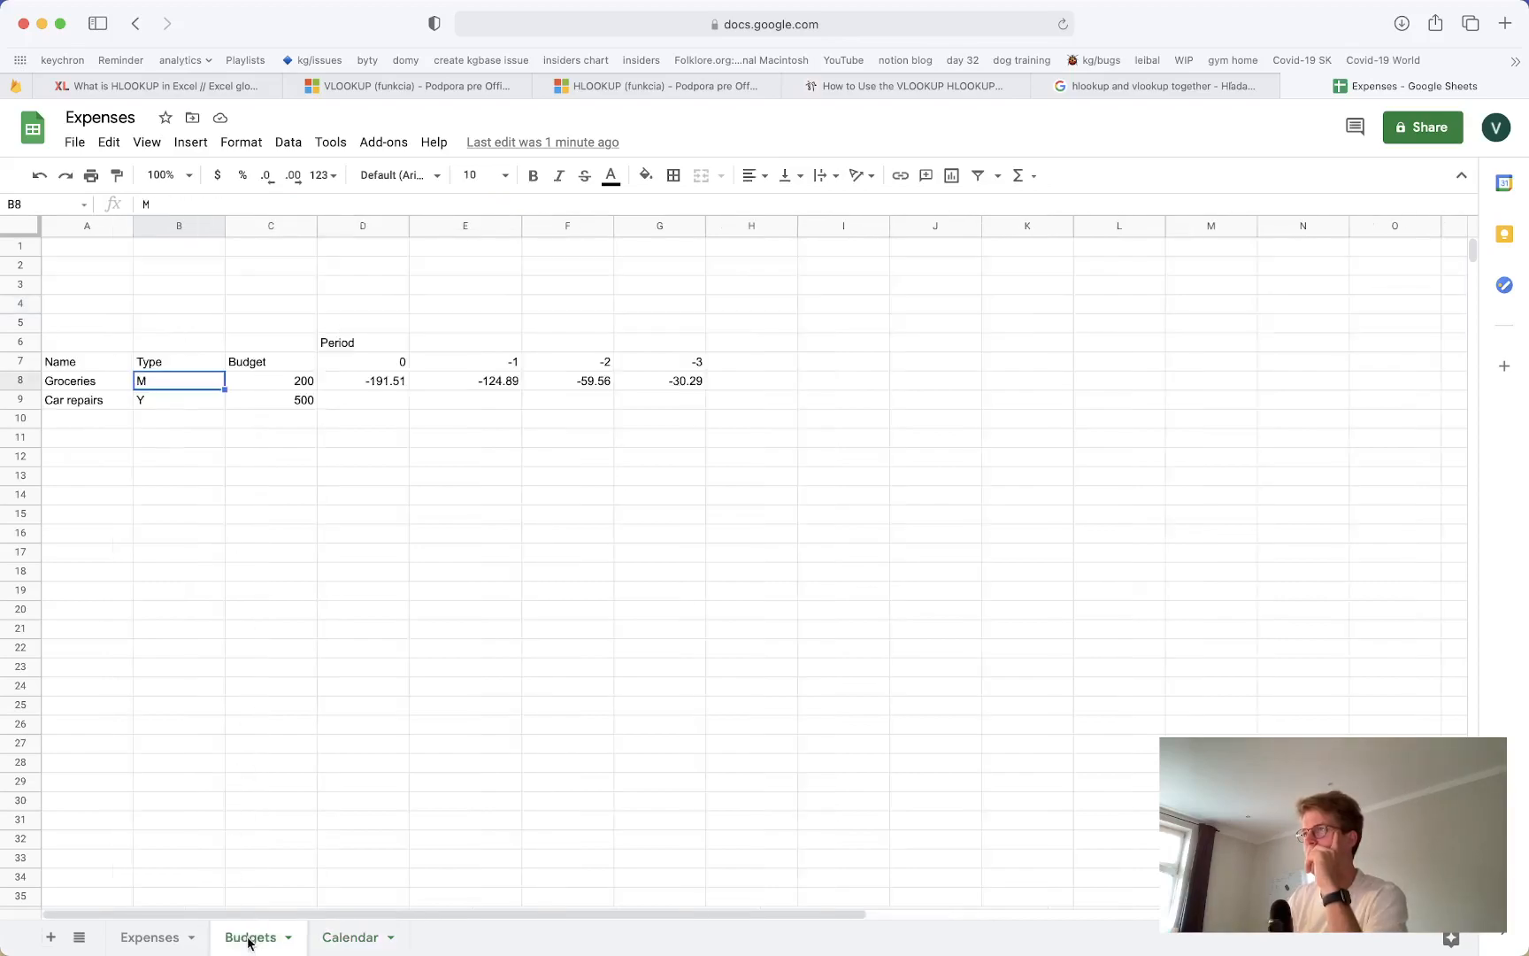
{"action": "left_click", "coordinate": [379, 381]}
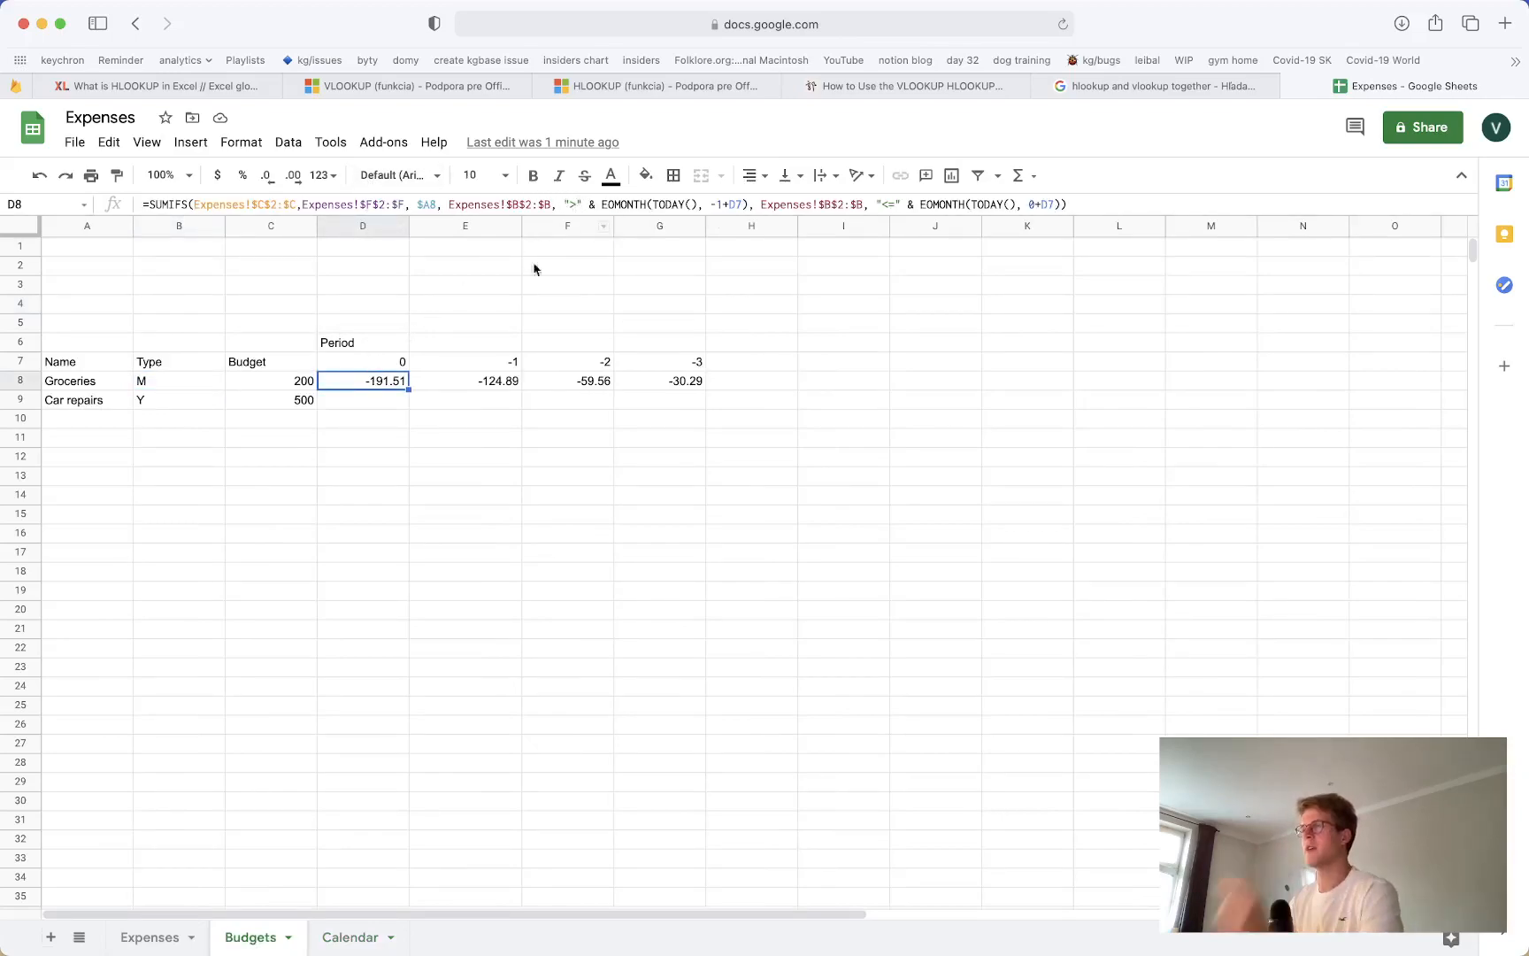
Insert a column directly after the period 0 column D and give it the row 6 heading "Period start"
{"action": "right_click", "coordinate": [357, 229]}
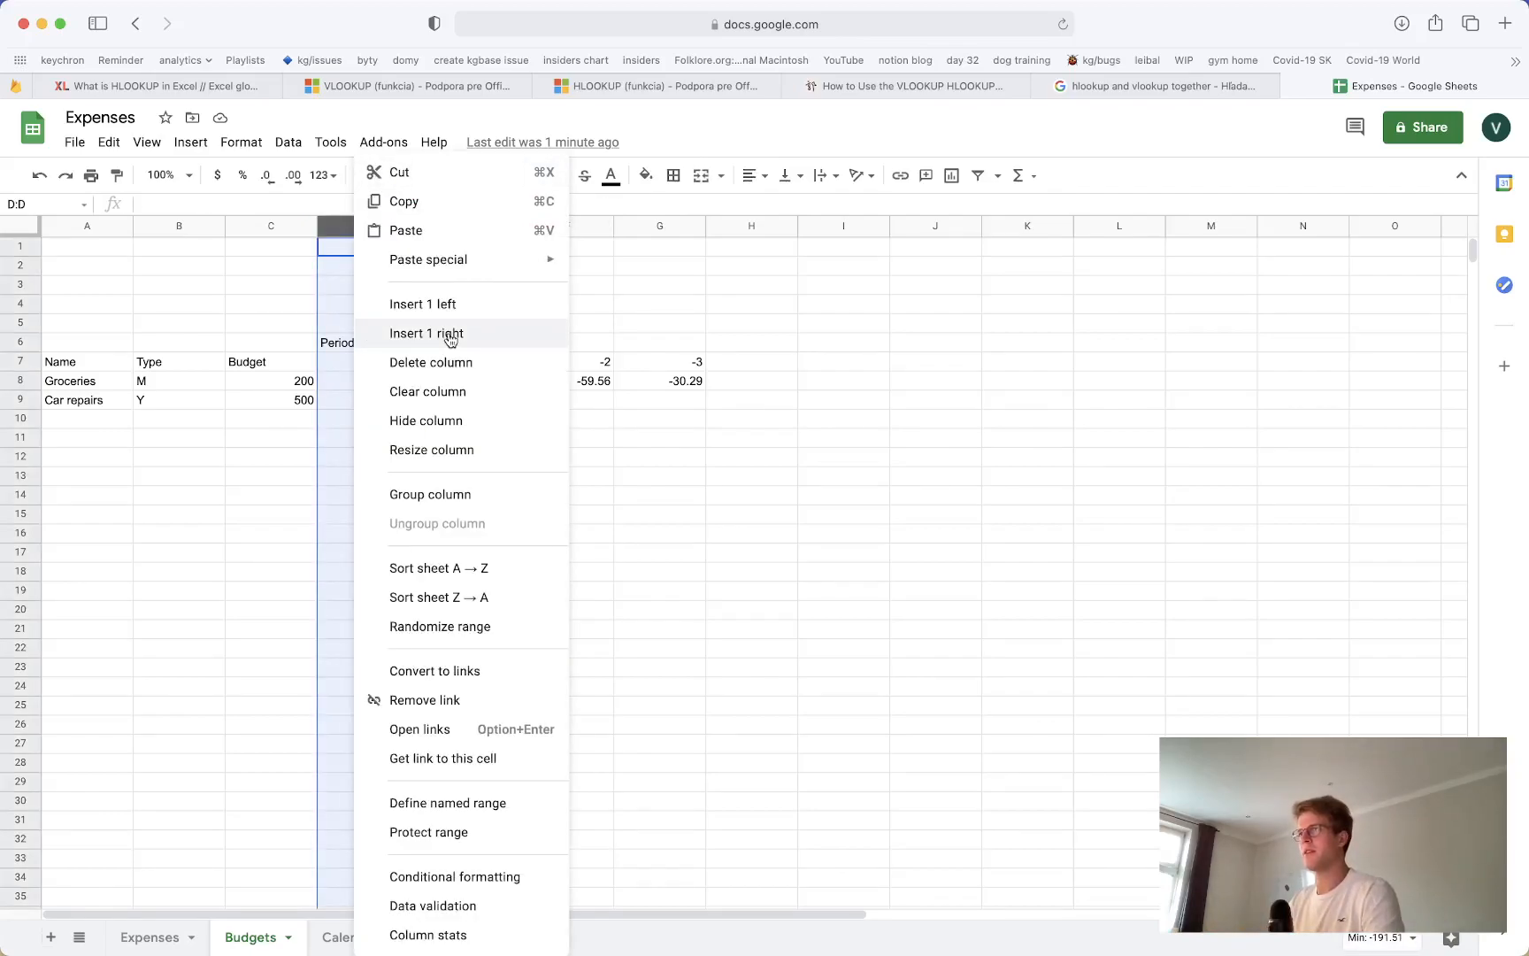
{"action": "left_click", "coordinate": [449, 336]}
{"action": "left_click", "coordinate": [458, 345]}
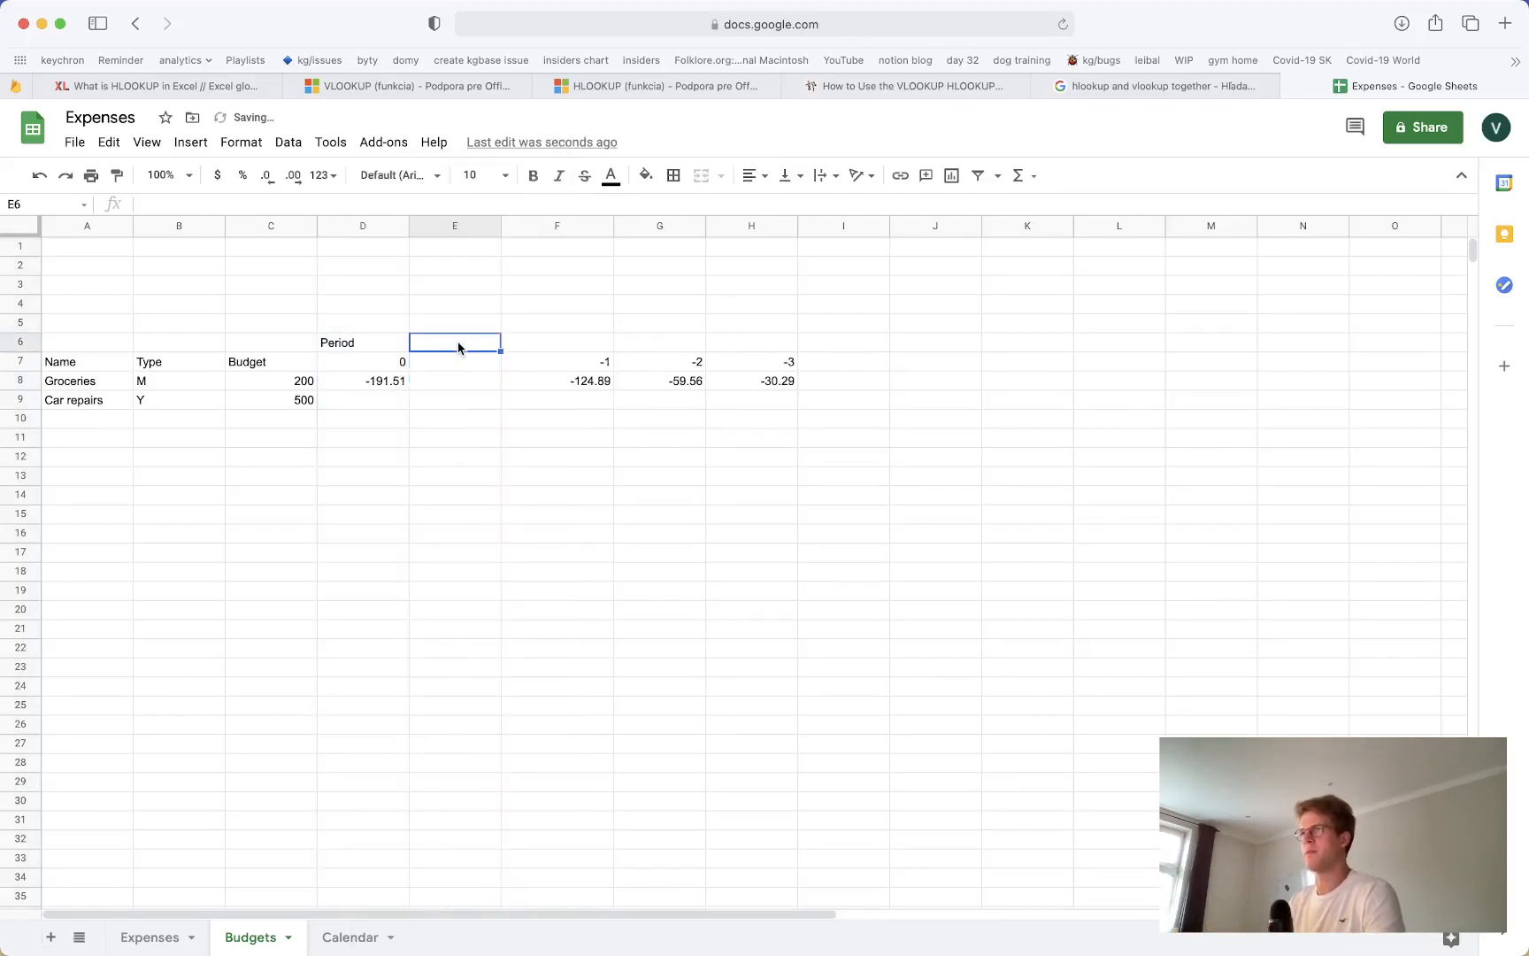
{"action": "type", "text": "Period start"}
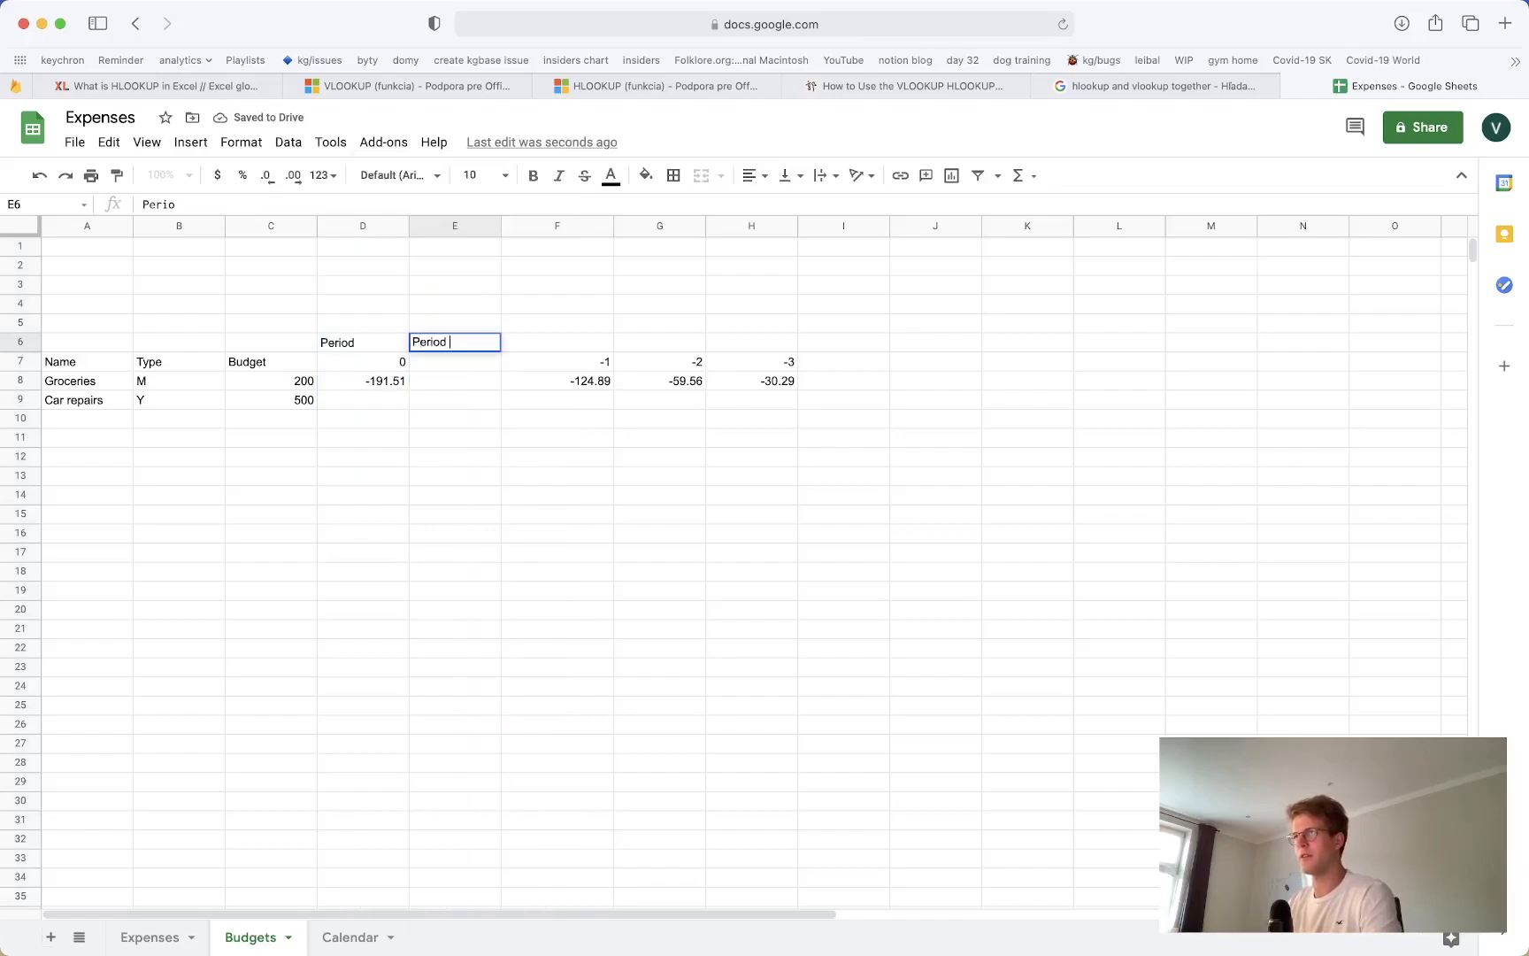
{"action": "key", "text": "Tab"}
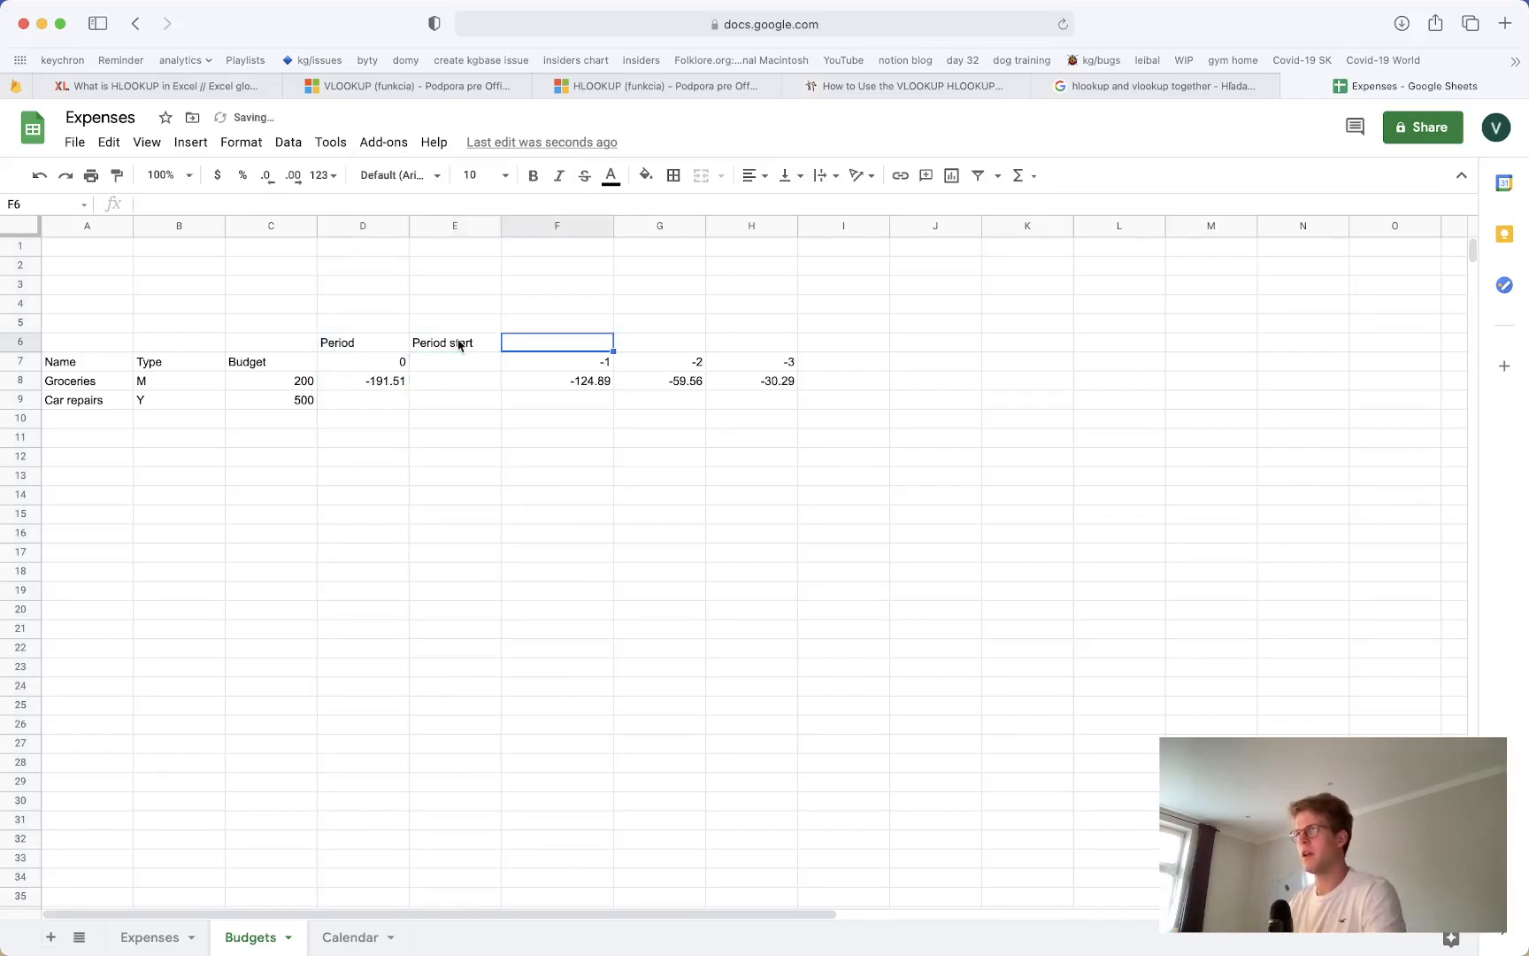
Insert a column directly after the "Period start" column and head it "Period end" in row 6
{"action": "right_click", "coordinate": [438, 223]}
{"action": "left_click", "coordinate": [522, 333]}
{"action": "left_click", "coordinate": [546, 342]}
{"action": "type", "text": "P"}
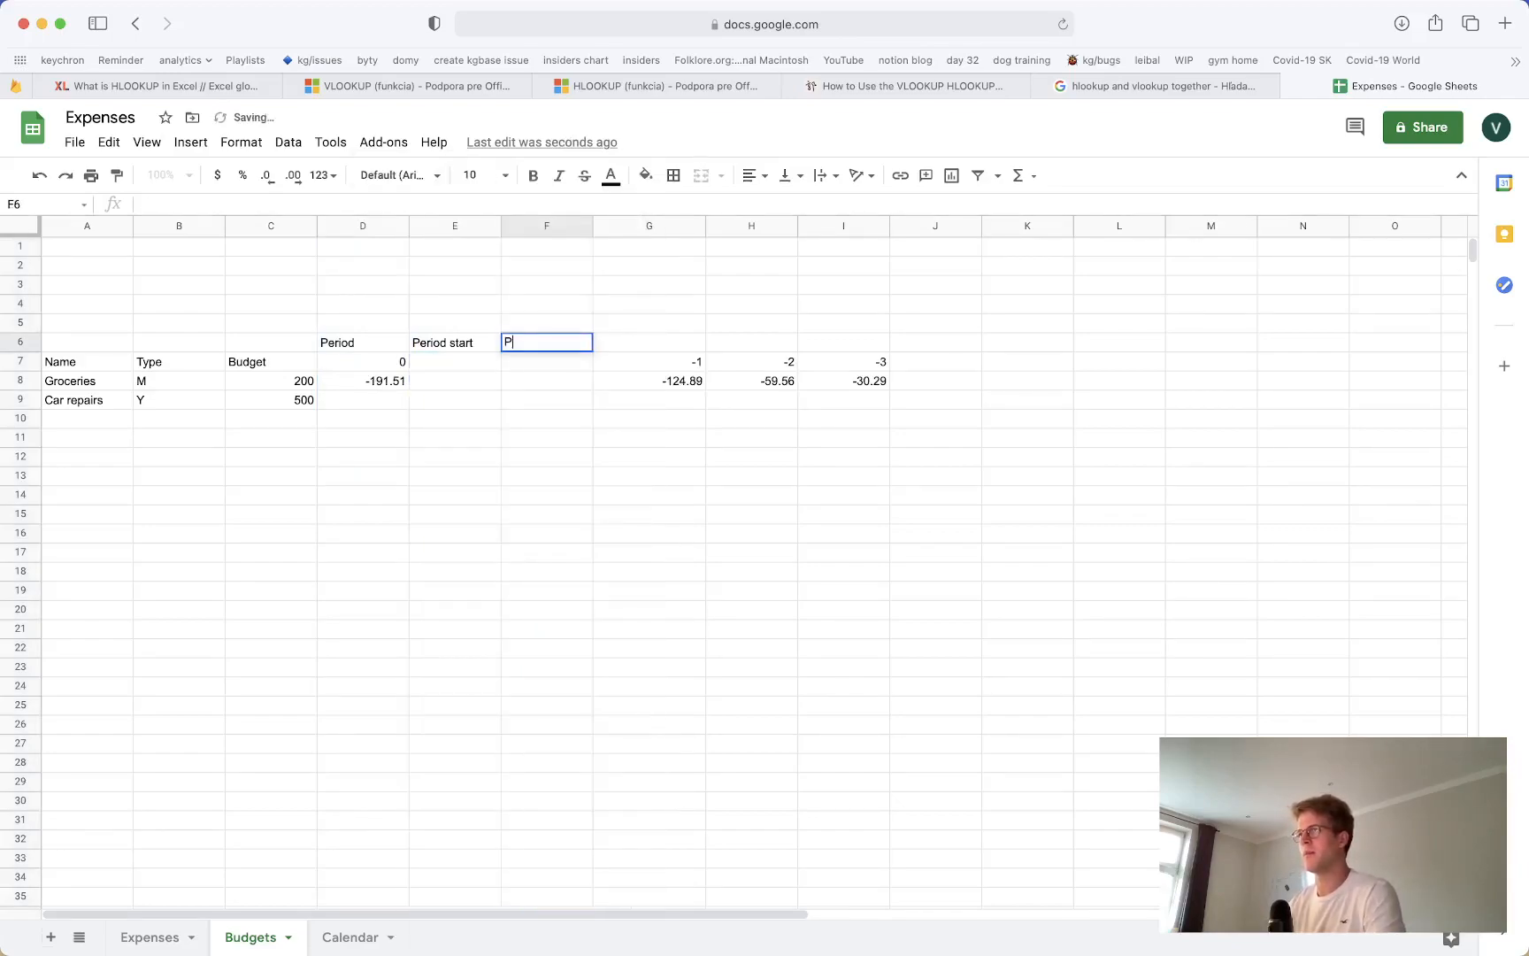
{"action": "type", "text": "eriod end"}
{"action": "key", "text": "Return"}
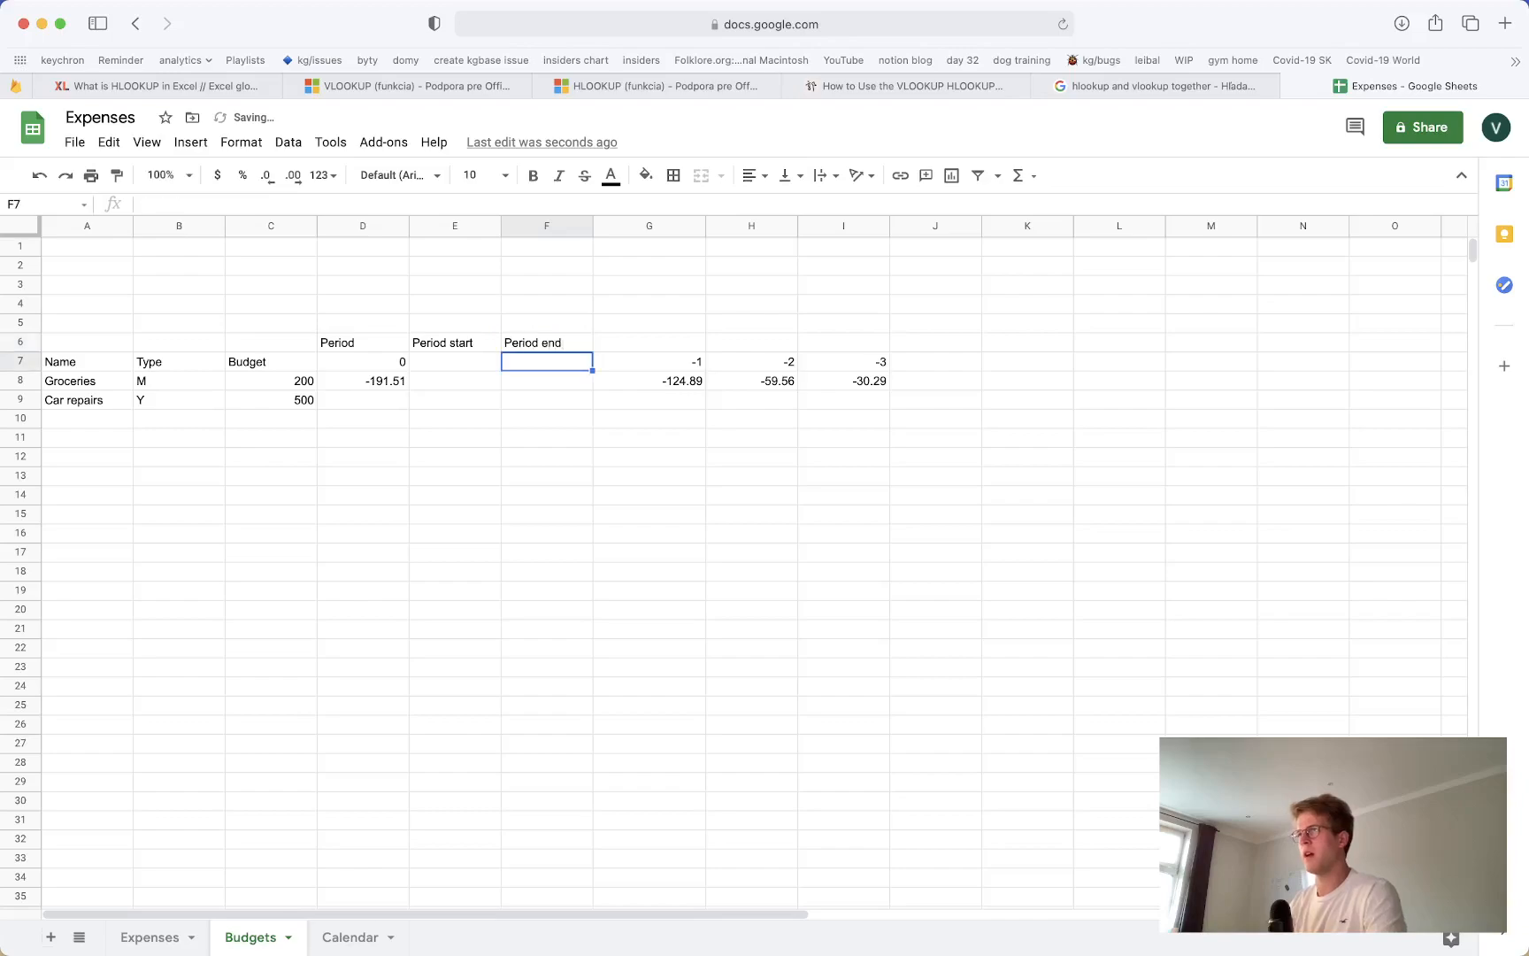
{"action": "left_click", "coordinate": [387, 390]}
{"action": "left_click_drag", "start_coordinate": [598, 204], "coordinate": [745, 200]}
{"action": "key", "text": "Escape"}
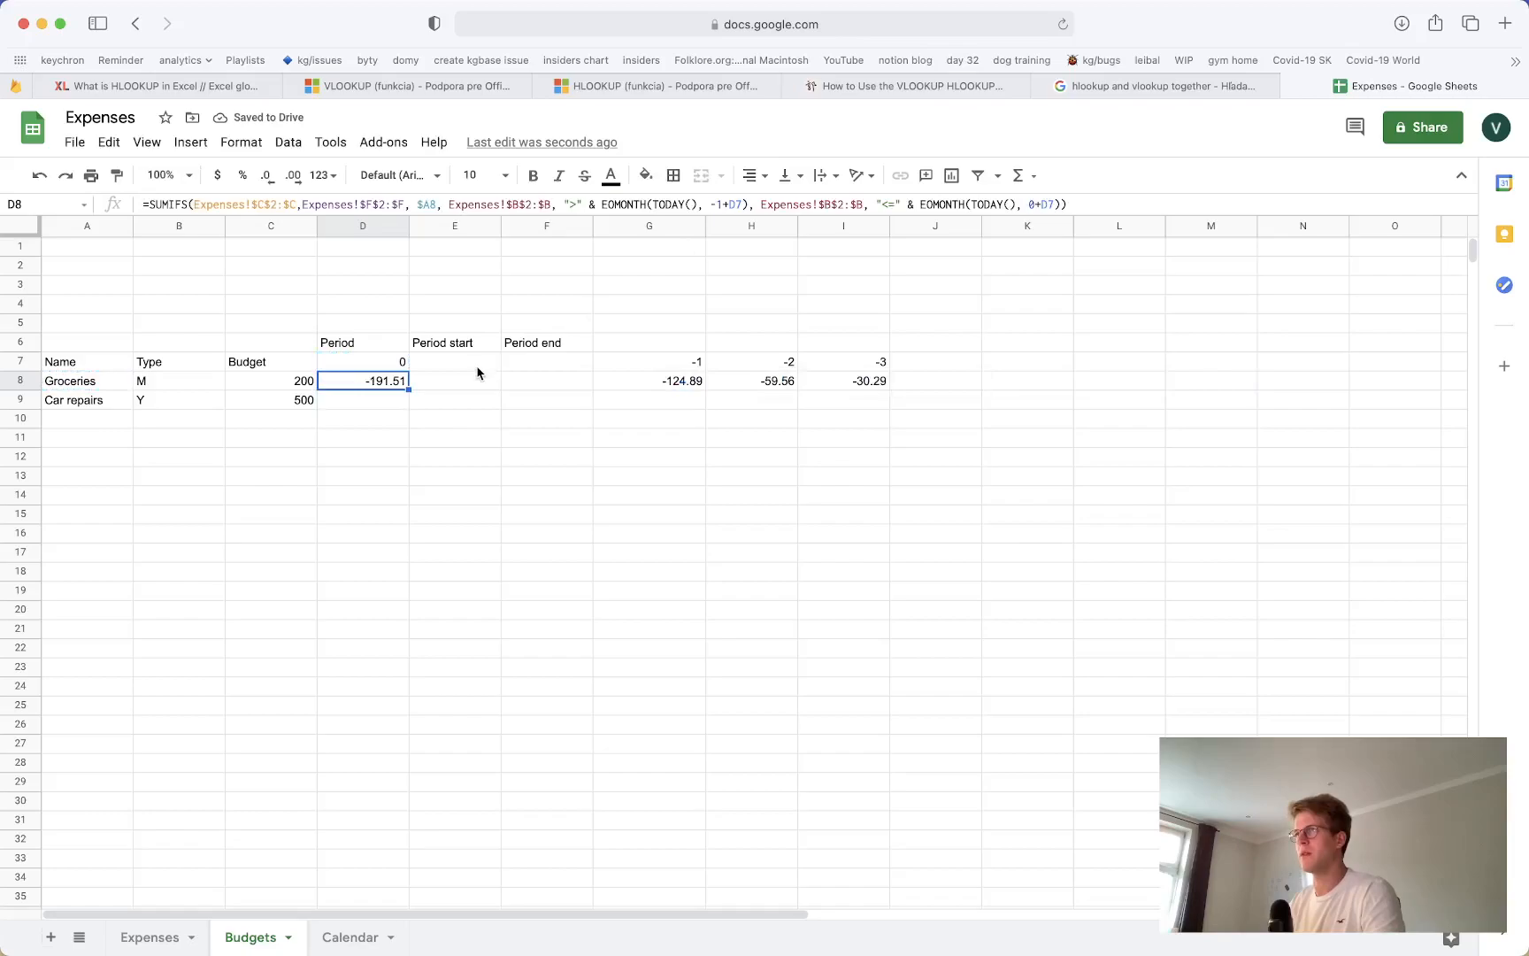
{"action": "left_click", "coordinate": [476, 384]}
{"action": "type", "text": "="}
{"action": "key", "text": "Escape"}
Copy the start date expression from the D8 formula and enter =EOMONTH(TODAY(), -1+D7)+1 as the Groceries period start in E8
{"action": "left_click", "coordinate": [395, 382]}
{"action": "double_click", "coordinate": [645, 204]}
{"action": "left_click_drag", "start_coordinate": [649, 204], "coordinate": [748, 204]}
{"action": "key", "text": "ctrl+c"}
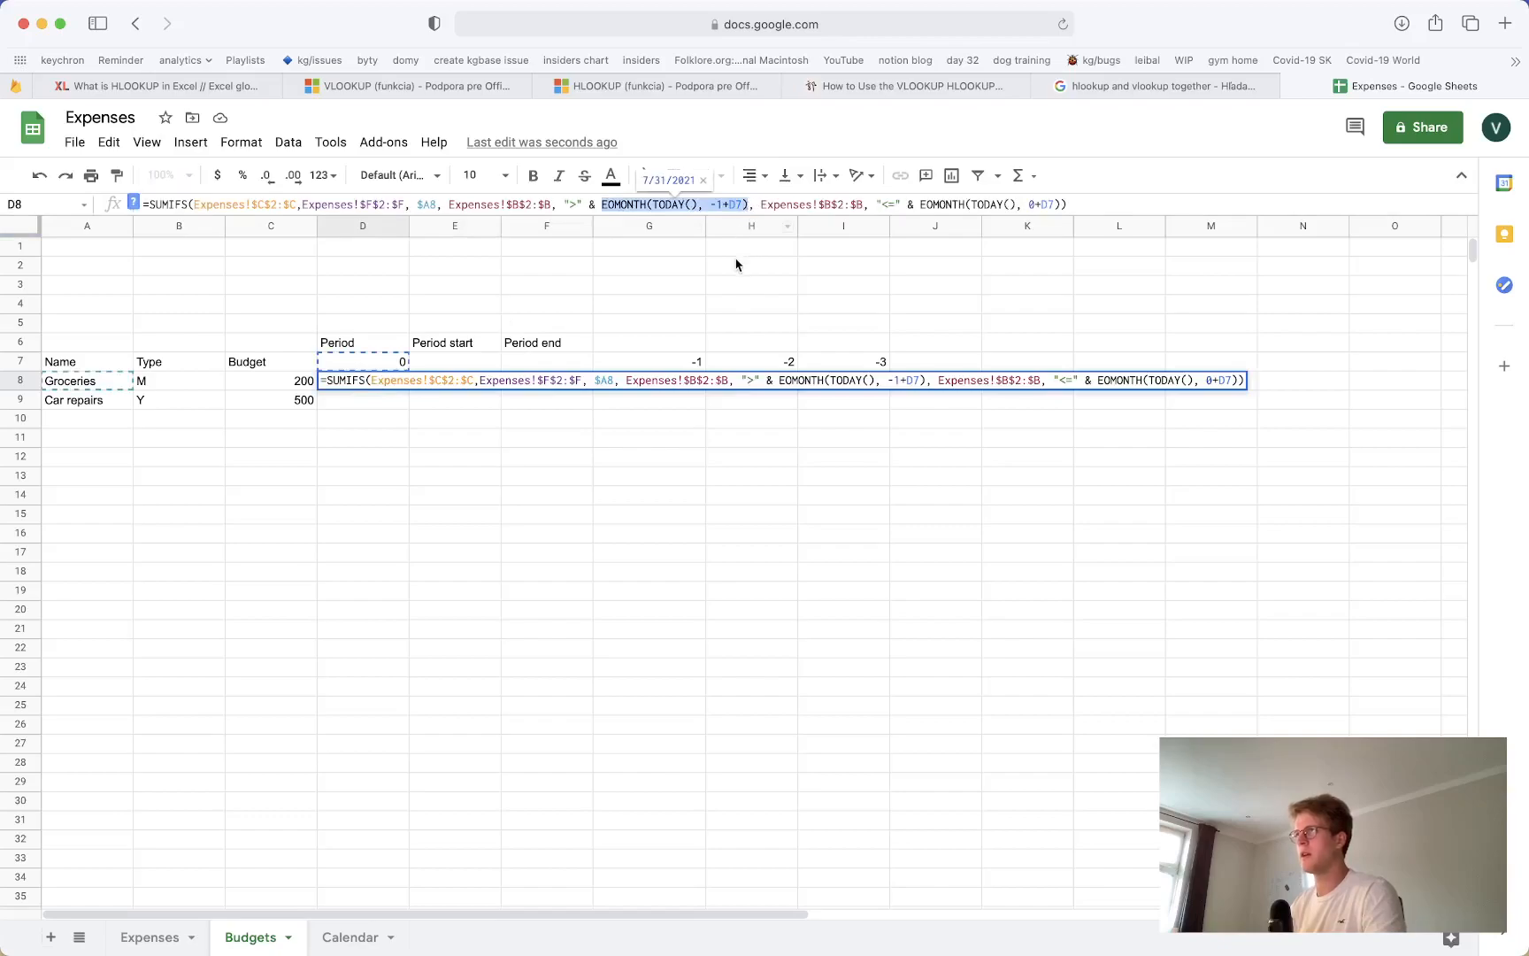
{"action": "key", "text": "Escape"}
{"action": "left_click", "coordinate": [413, 383]}
{"action": "type", "text": "="}
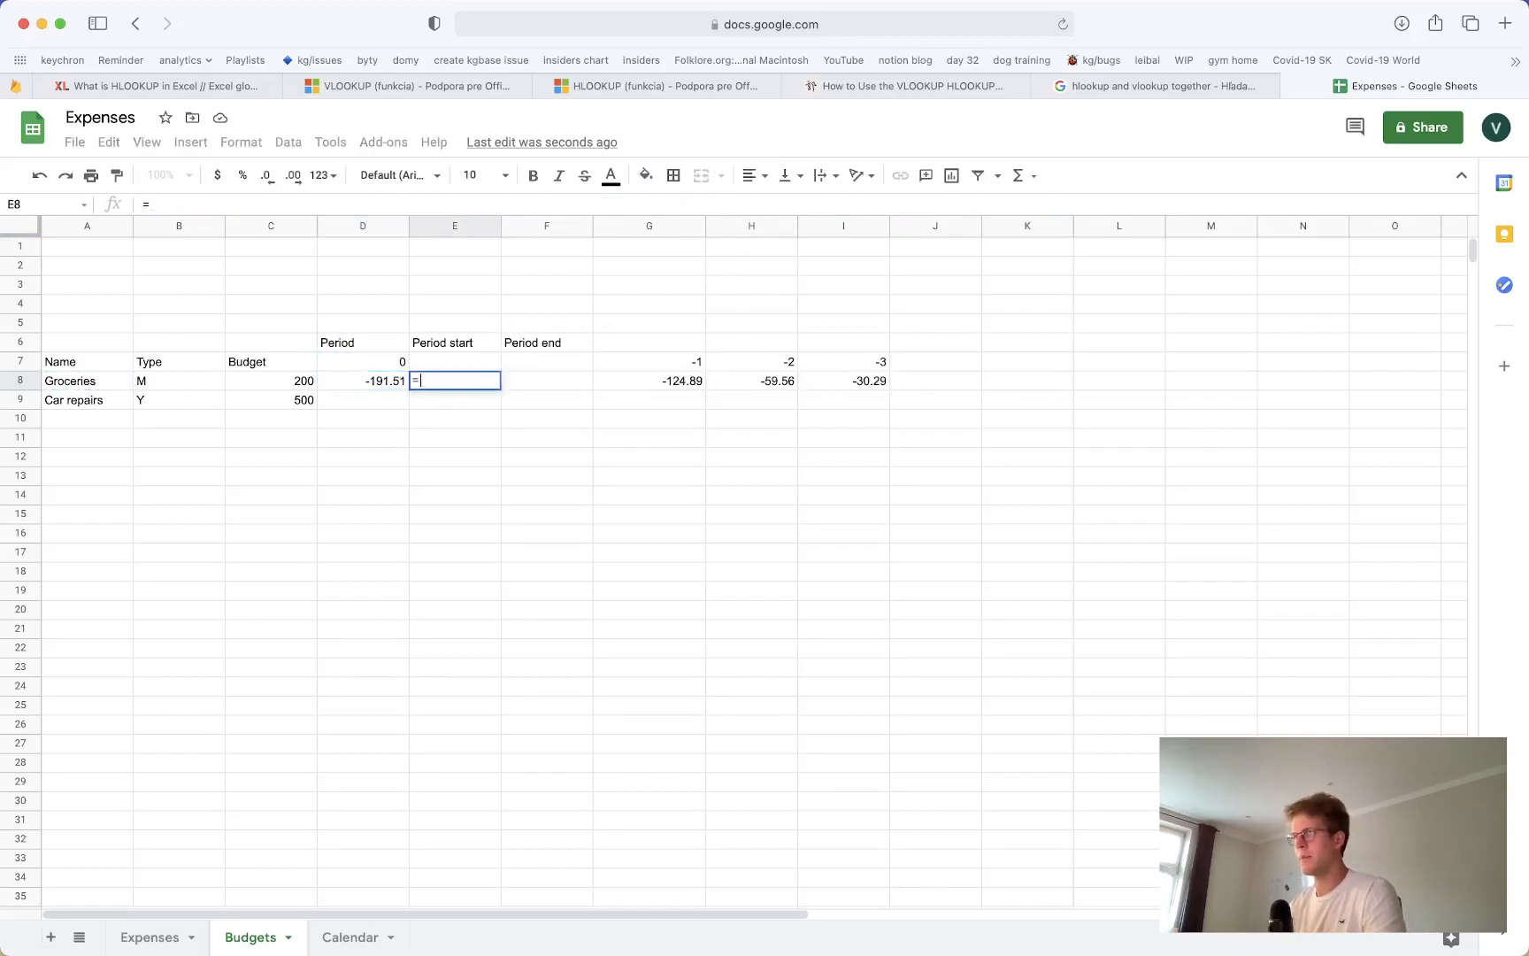
{"action": "key", "text": "ctrl+v"}
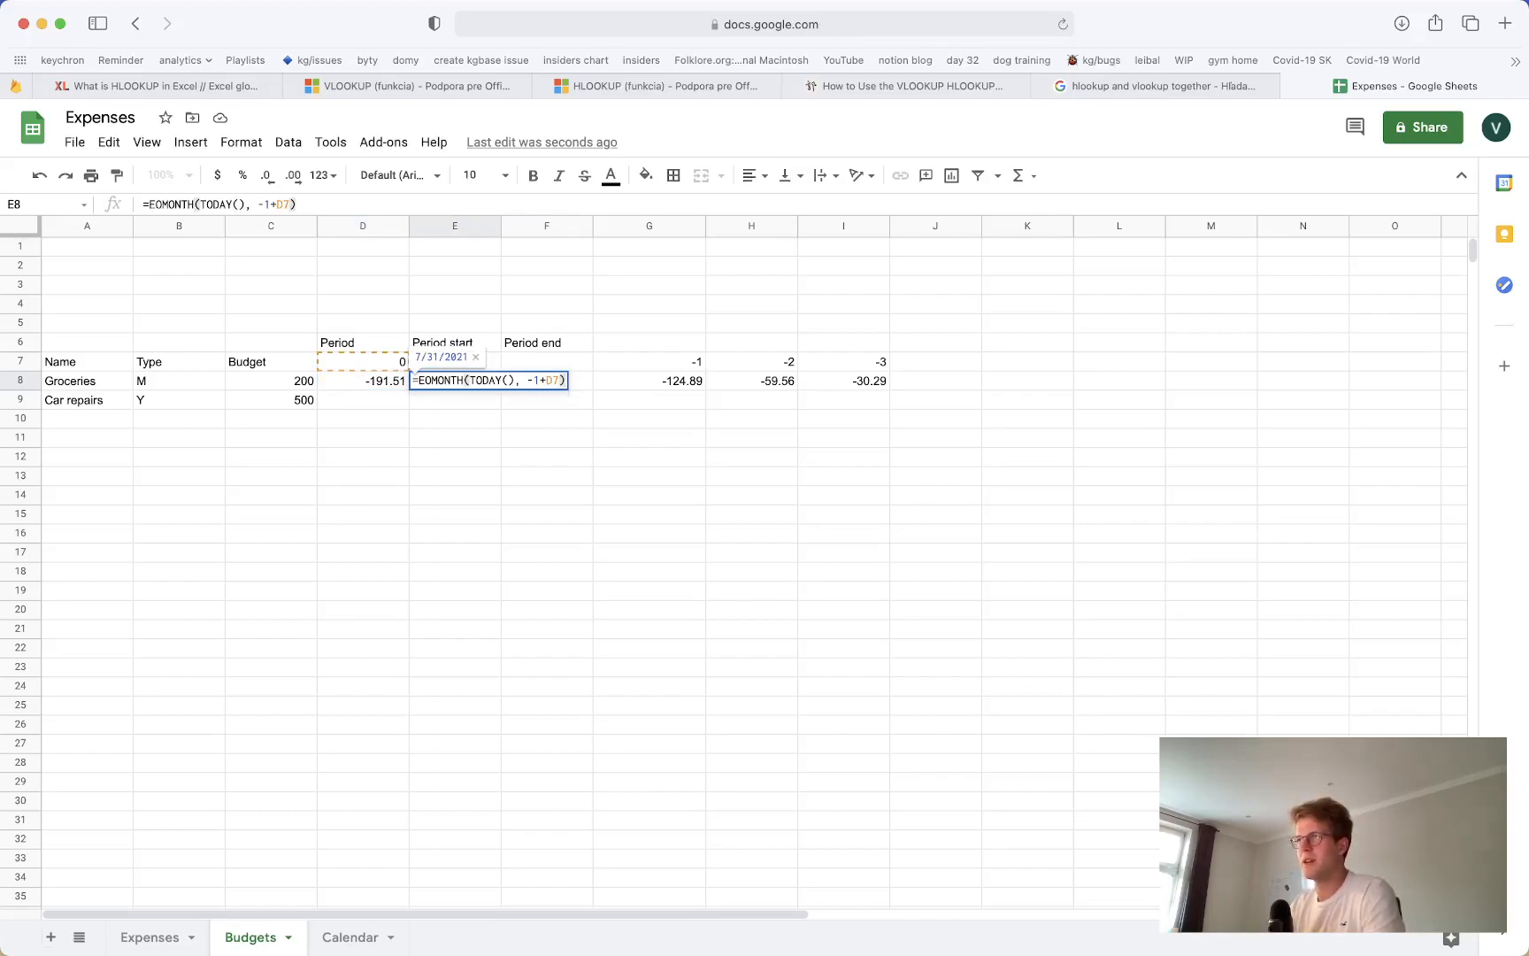
{"action": "type", "text": "+1"}
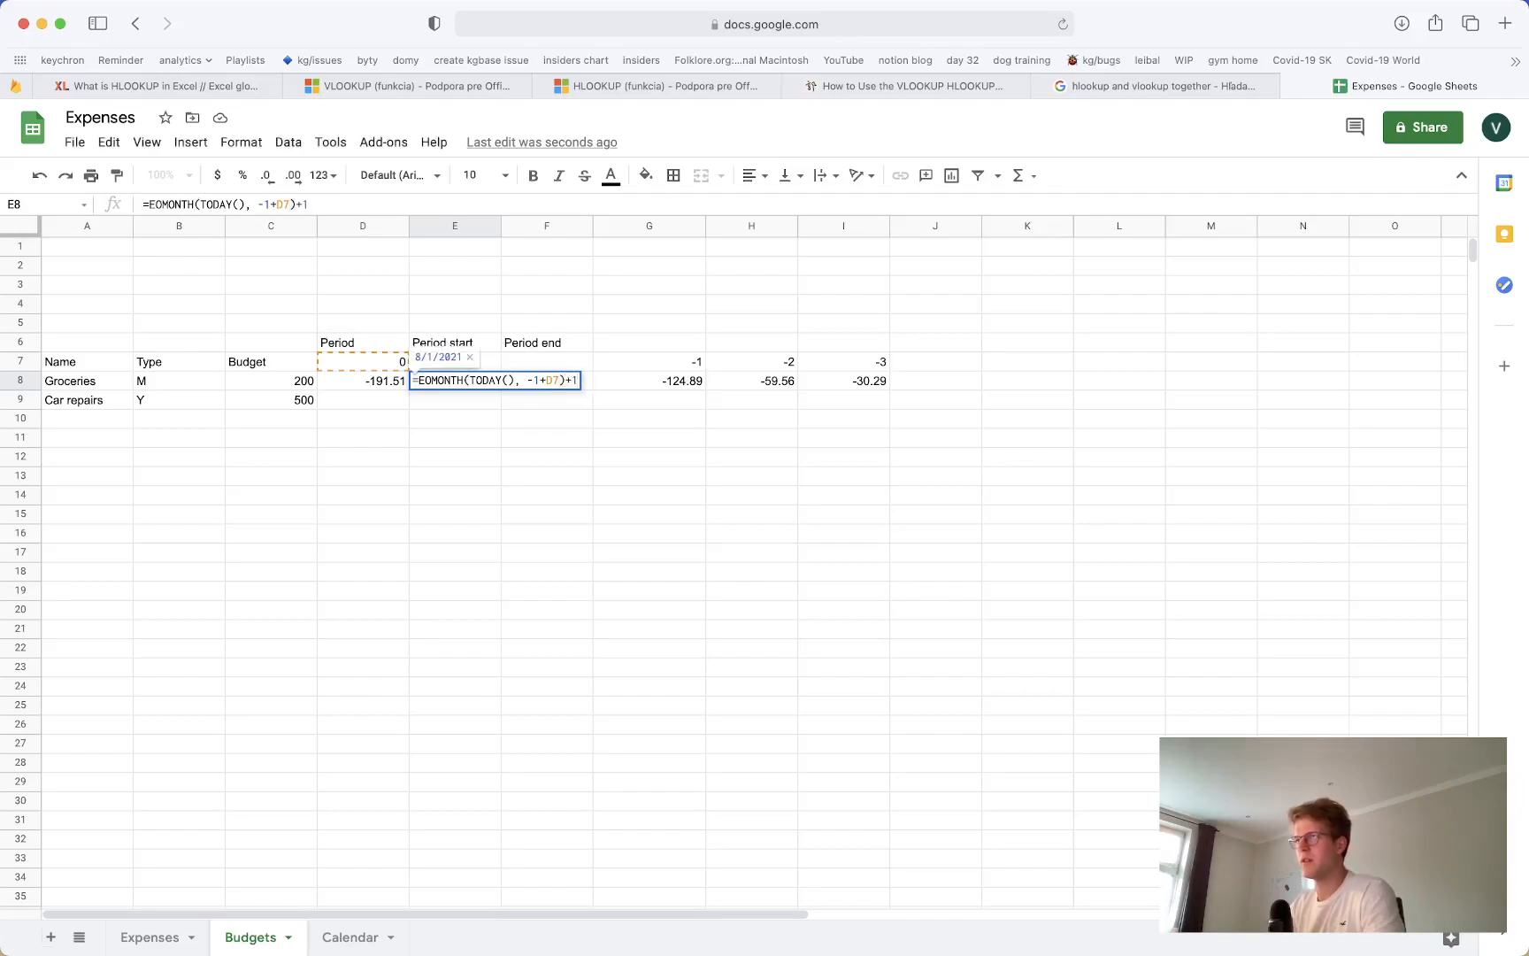
{"action": "key", "text": "Return"}
{"action": "key", "text": "Up"}
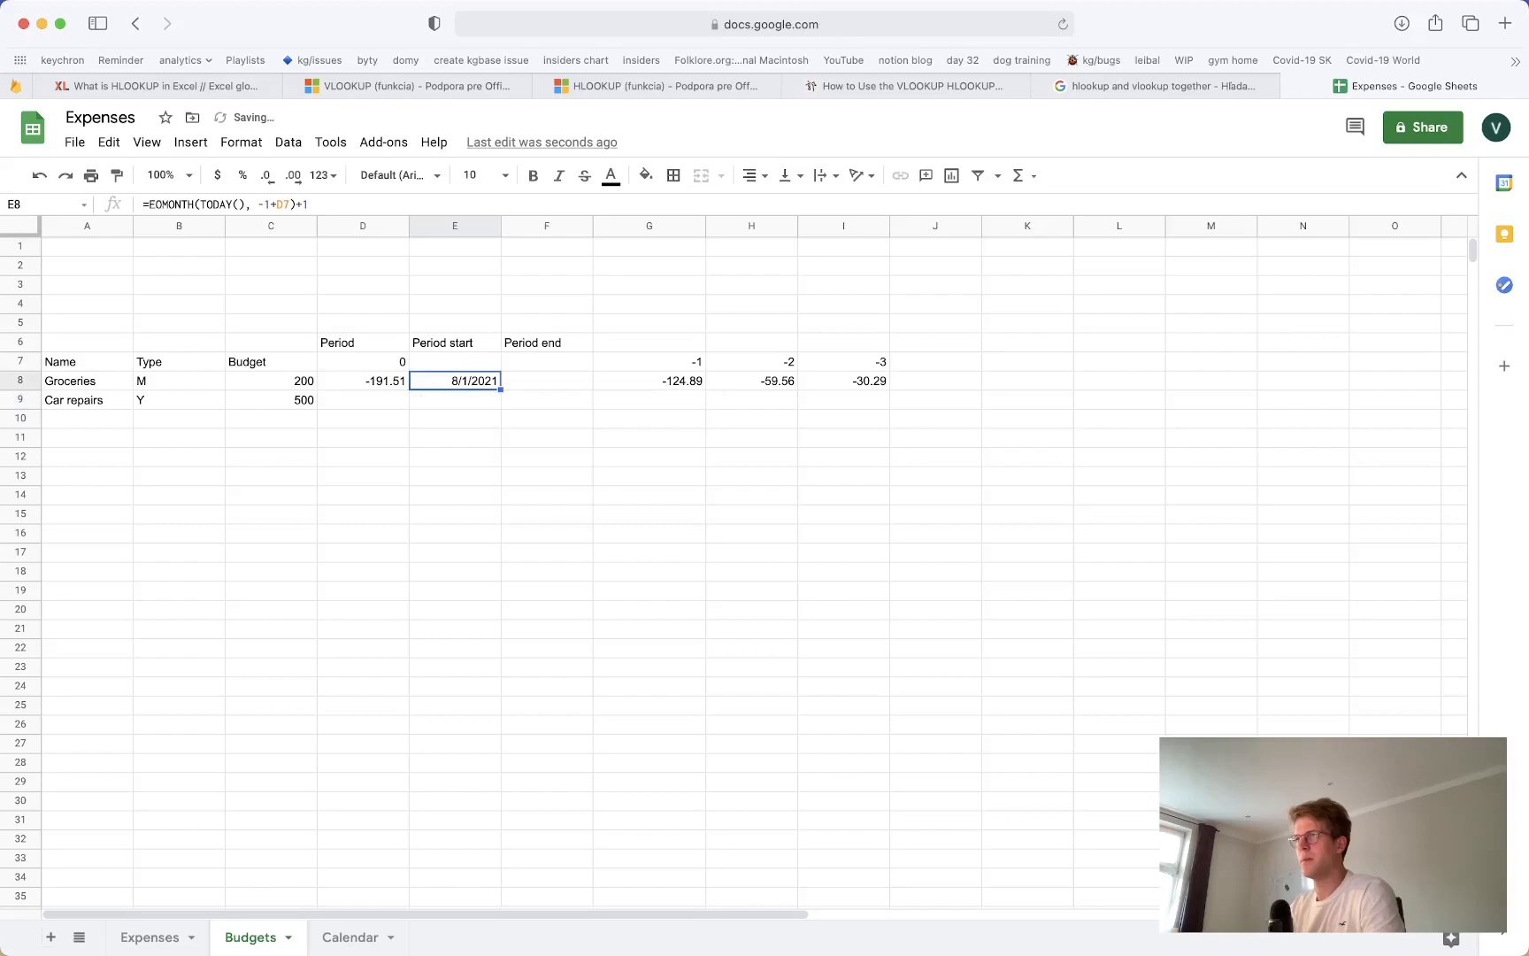
Copy the Groceries period start formula into F8 under "Period end" and point its period reference to D7
{"action": "left_click", "coordinate": [548, 380]}
{"action": "type", "text": "8/1/2021"}
{"action": "double_click", "coordinate": [544, 386]}
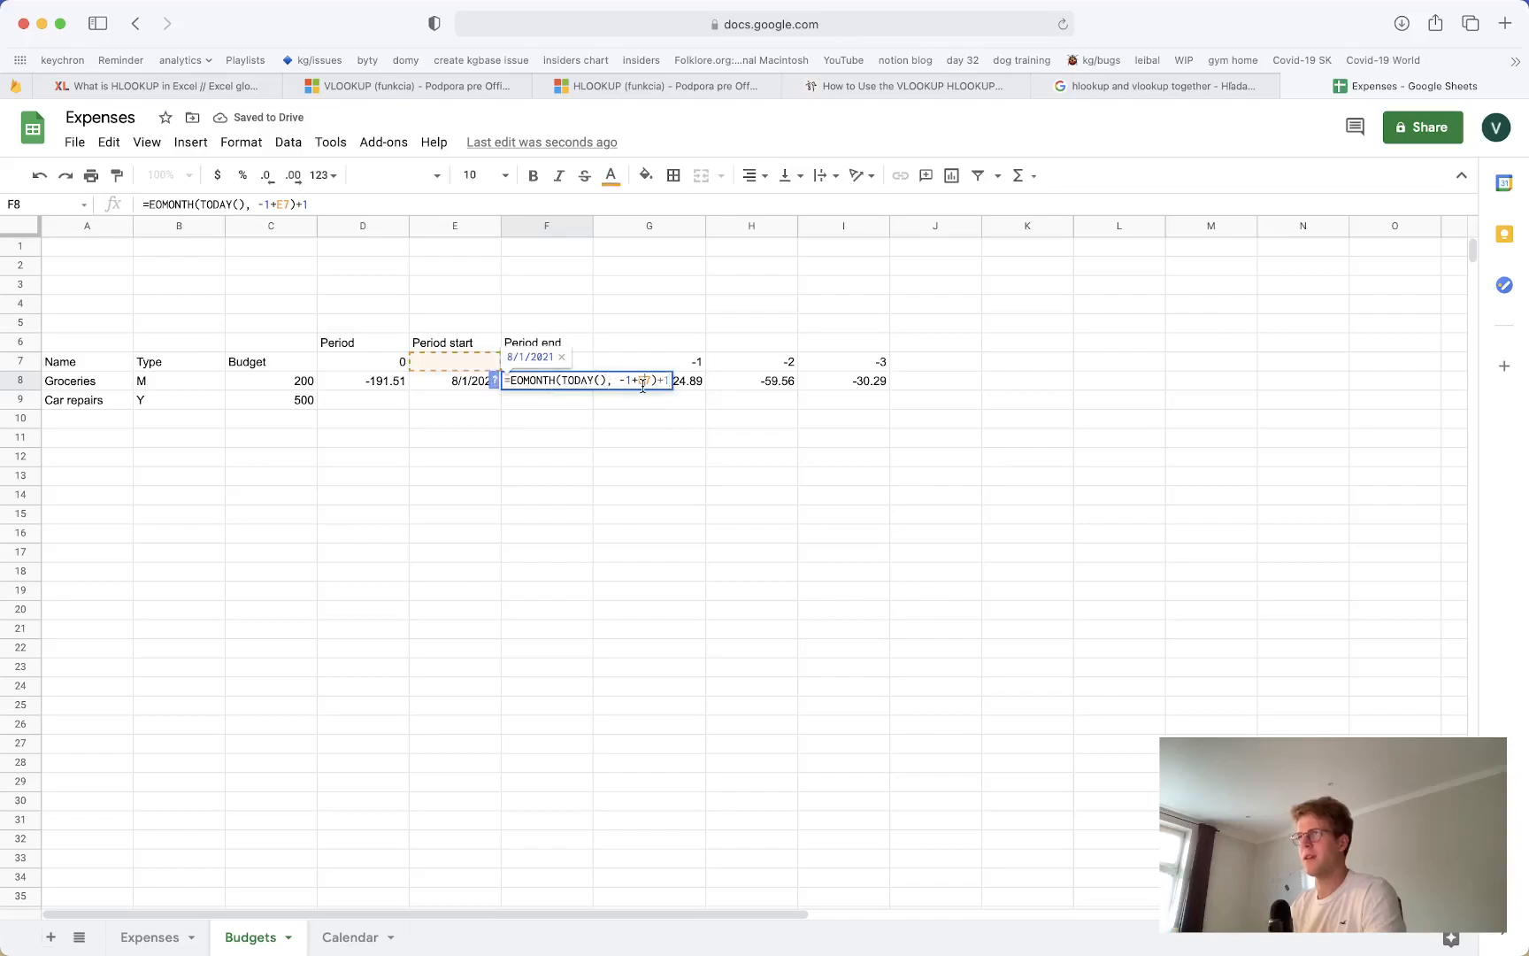
{"action": "type", "text": "D"}
{"action": "key", "text": "Return"}
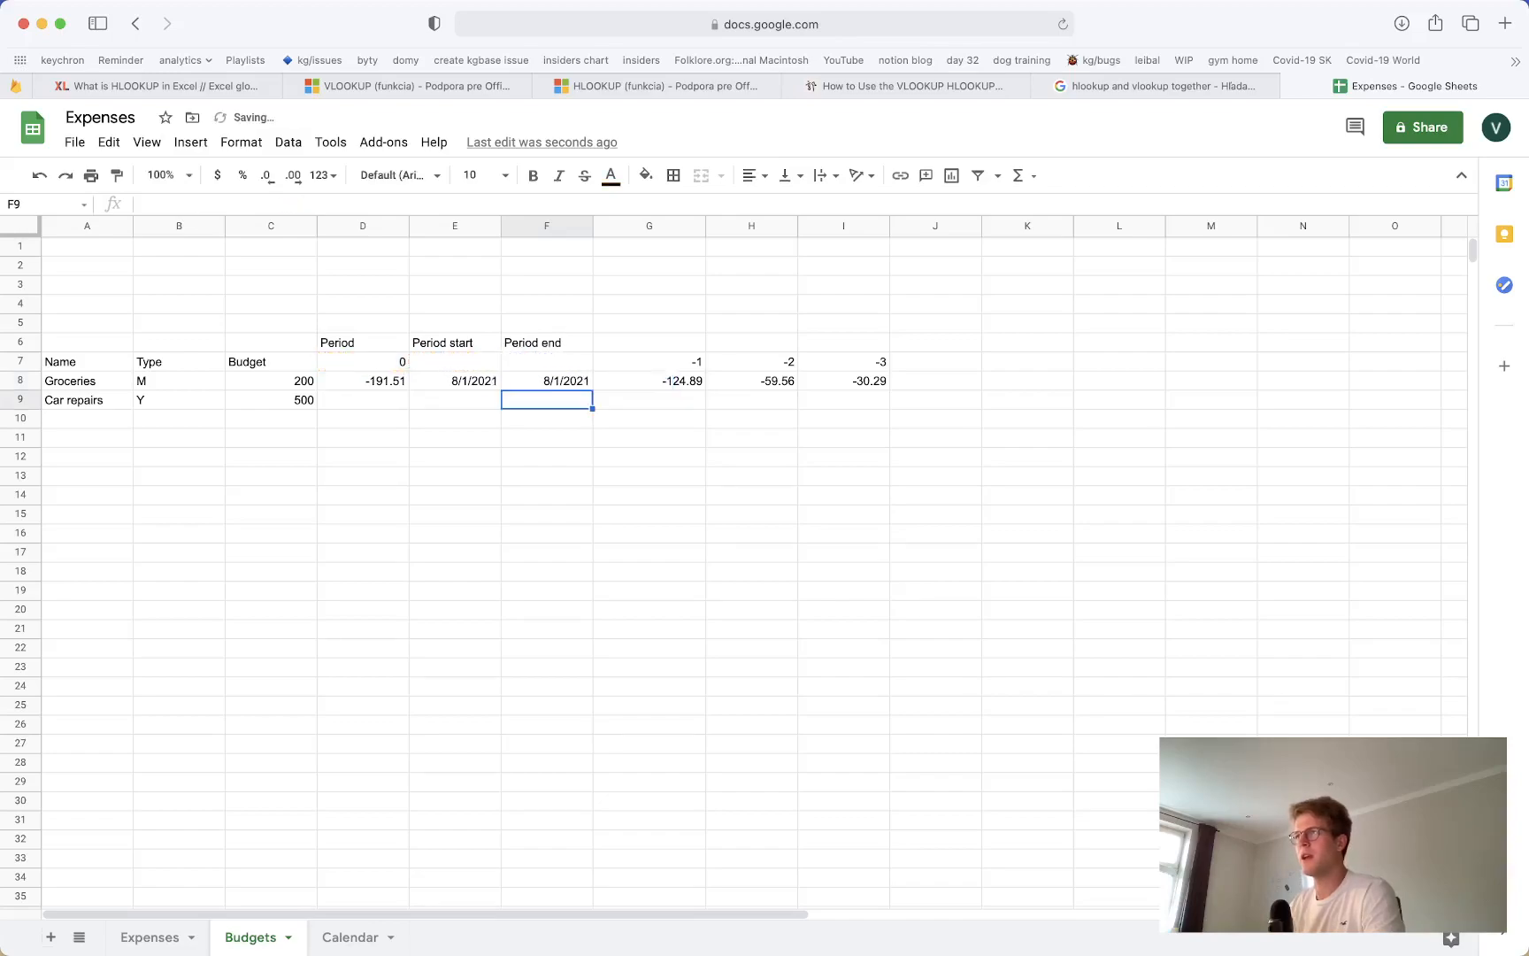
Change the Groceries period end formula in F8 to =EOMONTH(TODAY(), D7), dropping the -1 and +1 offsets
{"action": "left_click", "coordinate": [522, 383]}
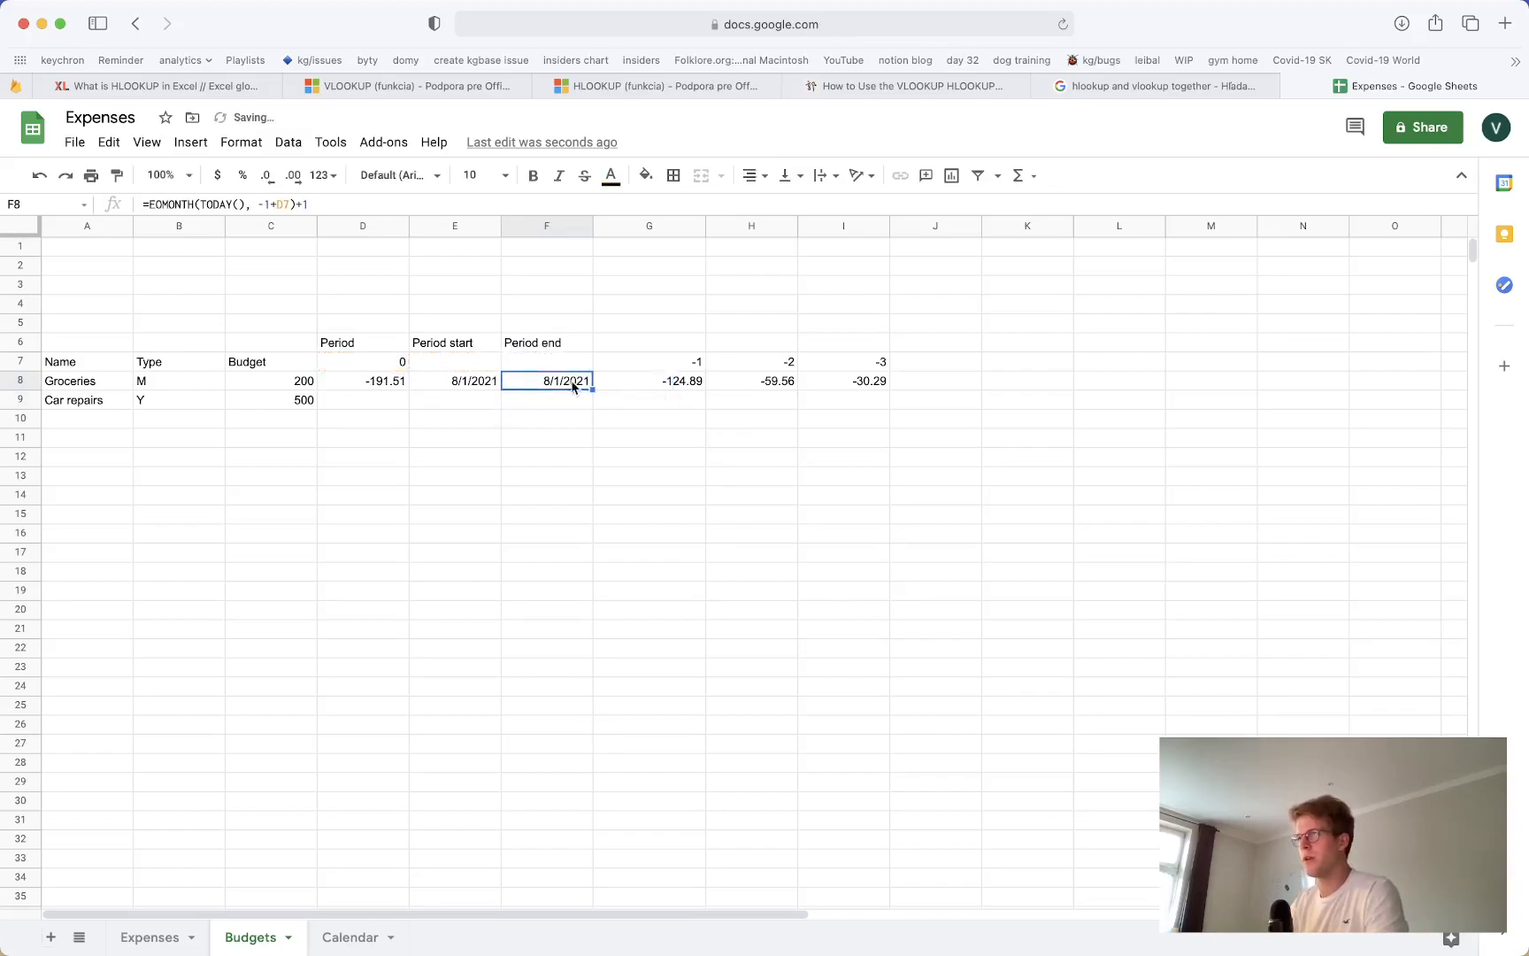
{"action": "double_click", "coordinate": [571, 386]}
{"action": "key", "text": "BackSpace"}
{"action": "key", "text": "BackSpace"}
{"action": "left_click", "coordinate": [636, 380]}
{"action": "key", "text": "BackSpace"}
{"action": "key", "text": "BackSpace"}
{"action": "key", "text": "Return"}
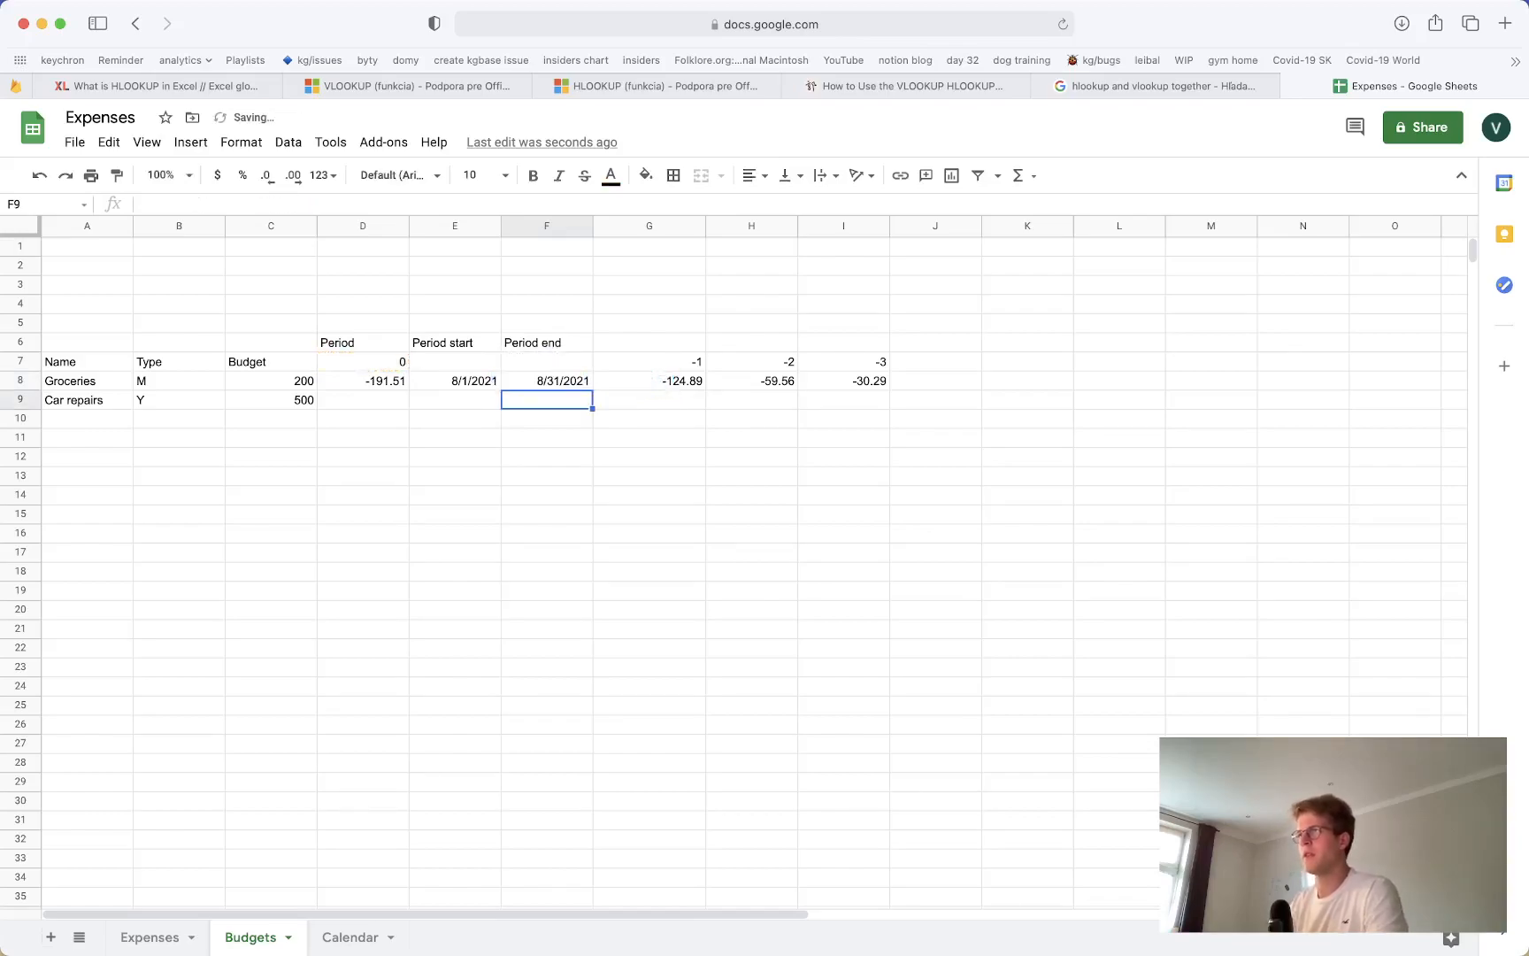
{"action": "left_click", "coordinate": [557, 381]}
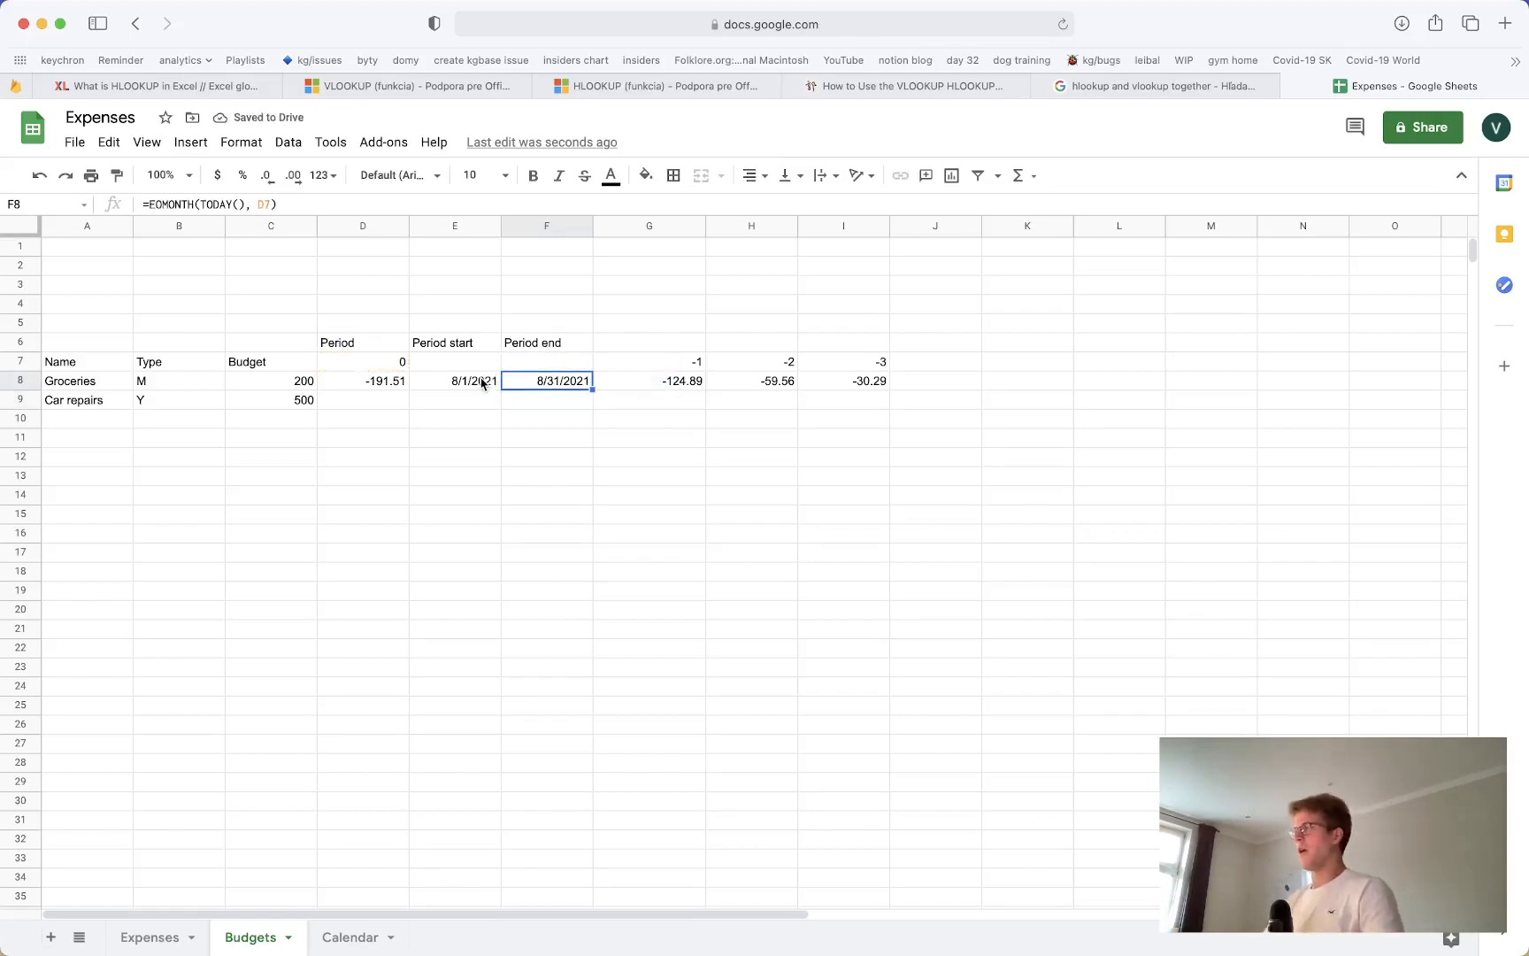
Search the web for "excel ifs" in a new browser tab and read the syntax on Microsoft's English IFS function page
{"action": "key", "text": "super+t"}
{"action": "type", "text": "excel ifs"}
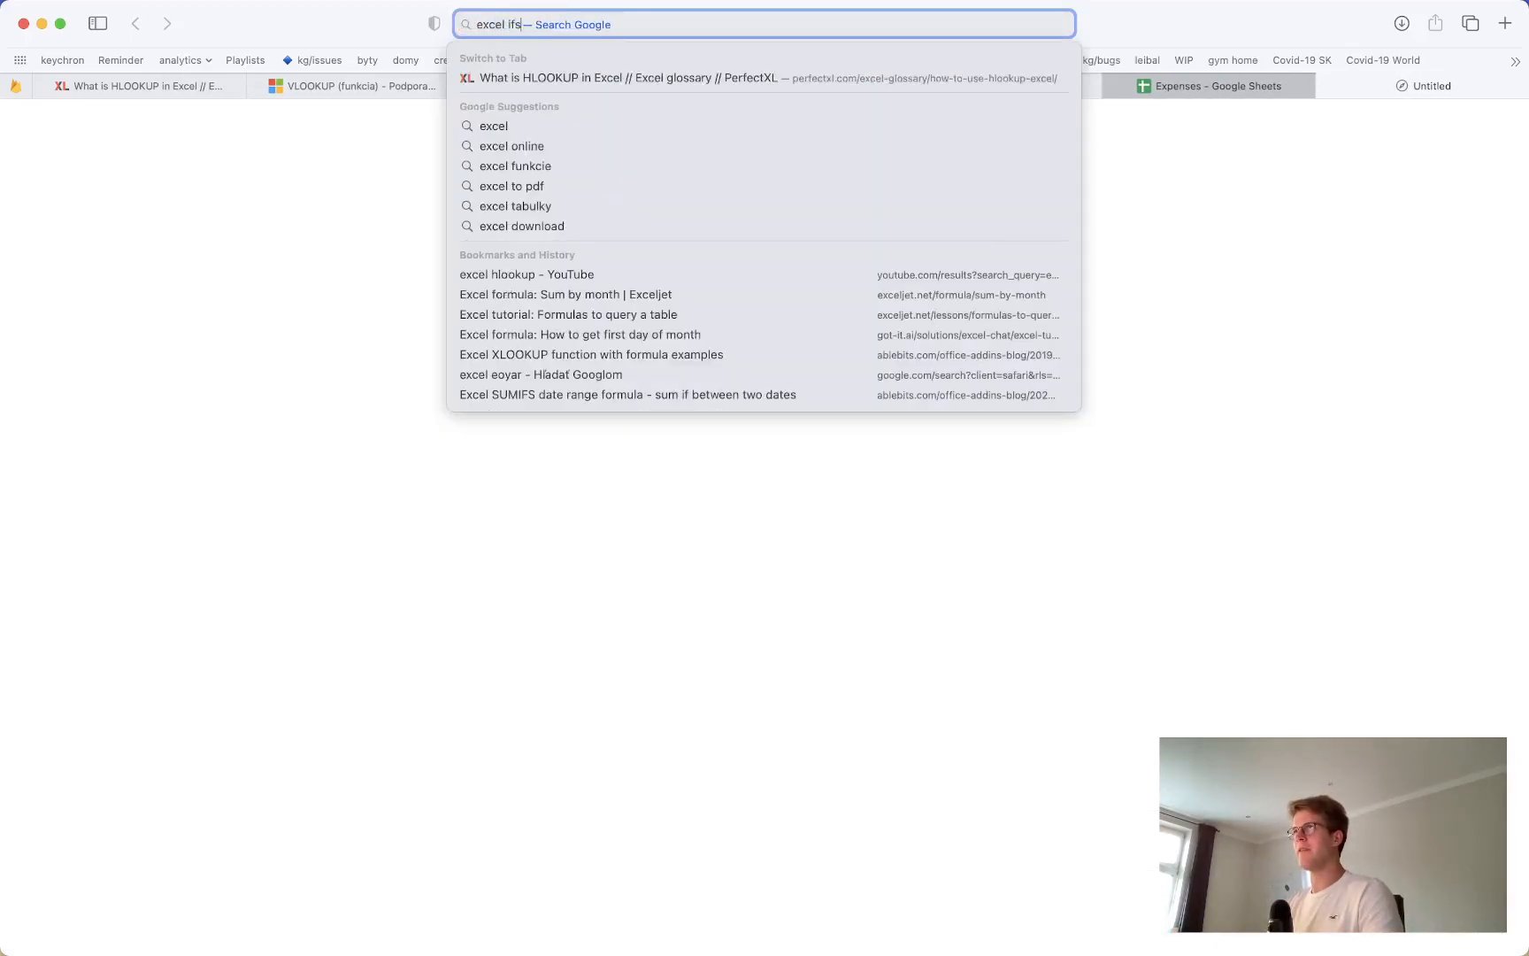
{"action": "key", "text": "Return"}
{"action": "left_click", "coordinate": [403, 364]}
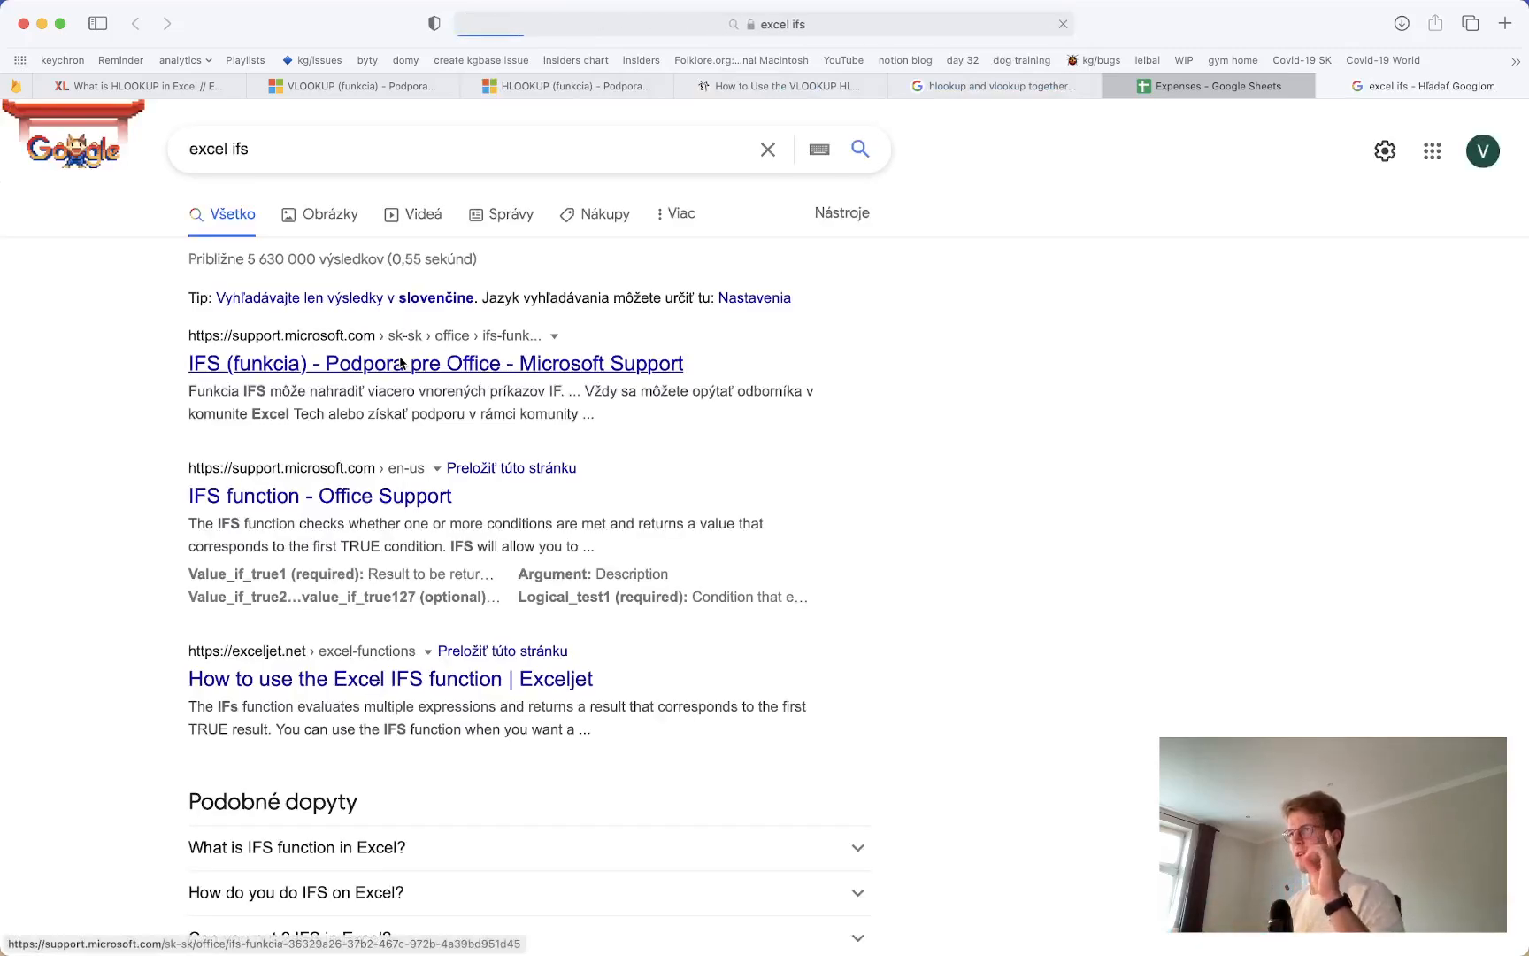
{"action": "left_click", "coordinate": [136, 23]}
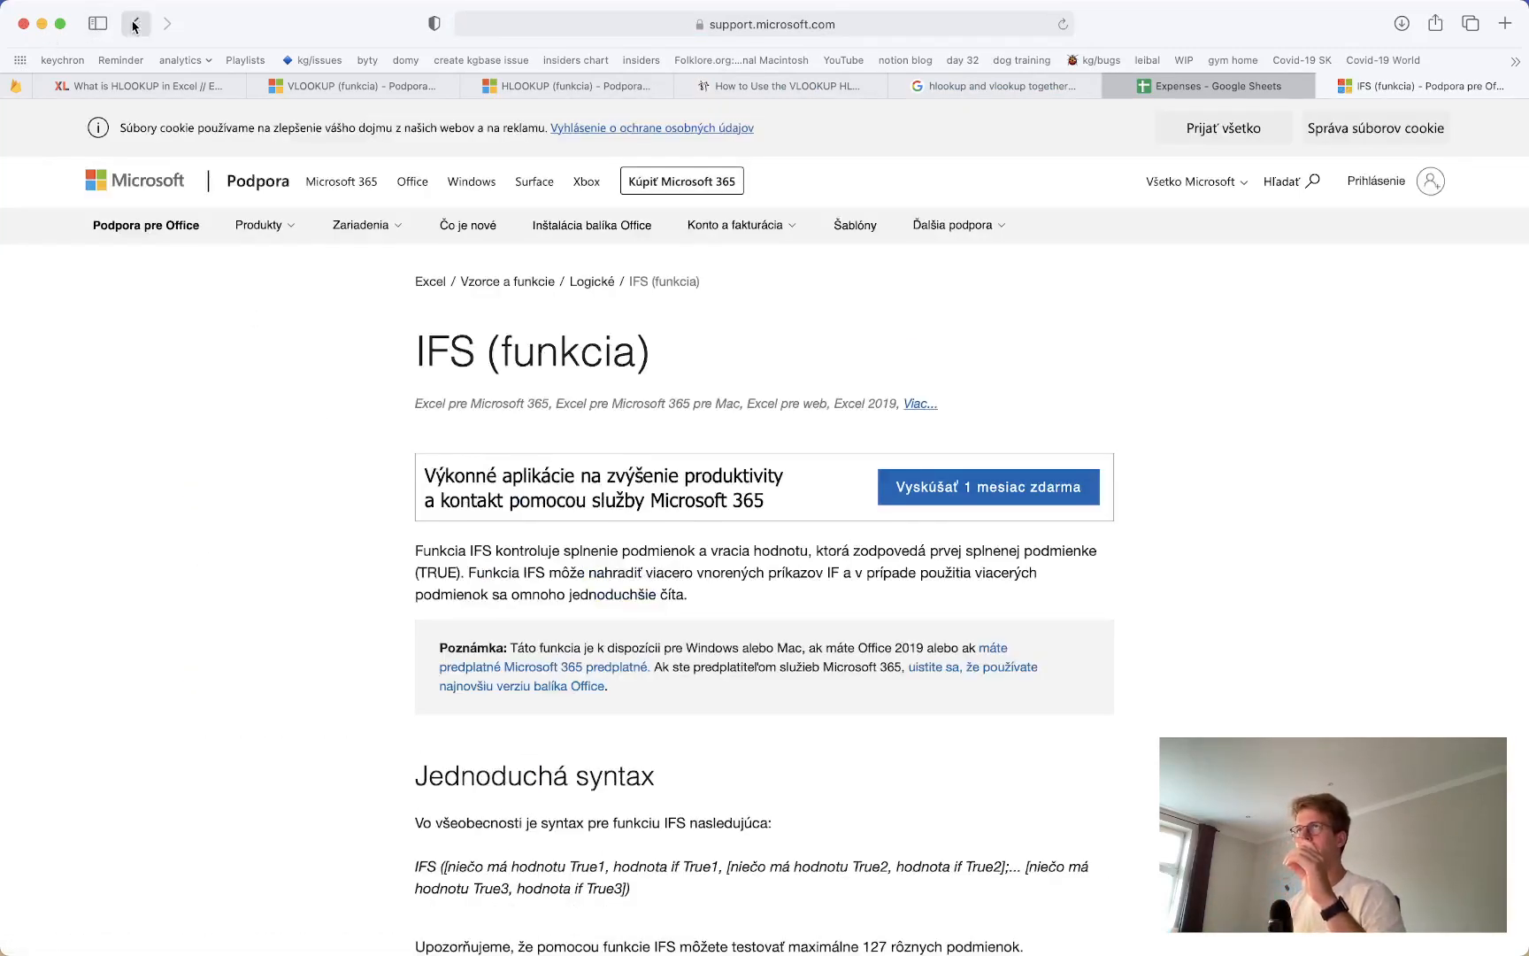
{"action": "left_click", "coordinate": [231, 627]}
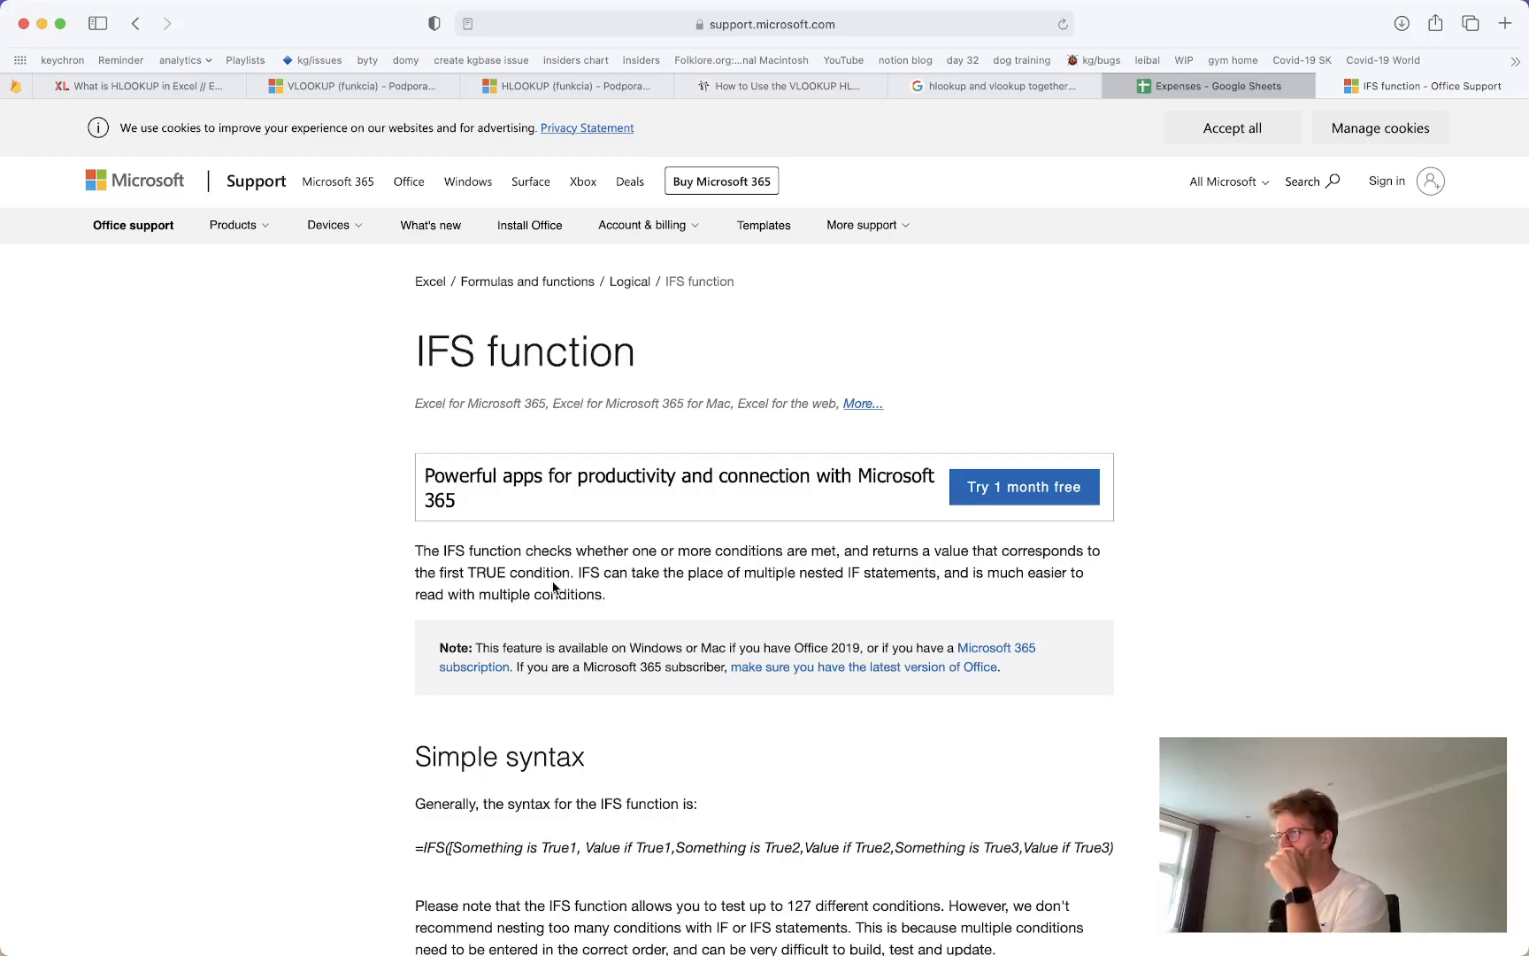
{"action": "scroll", "coordinate": [575, 593], "scroll_direction": "down", "scroll_amount": 5}
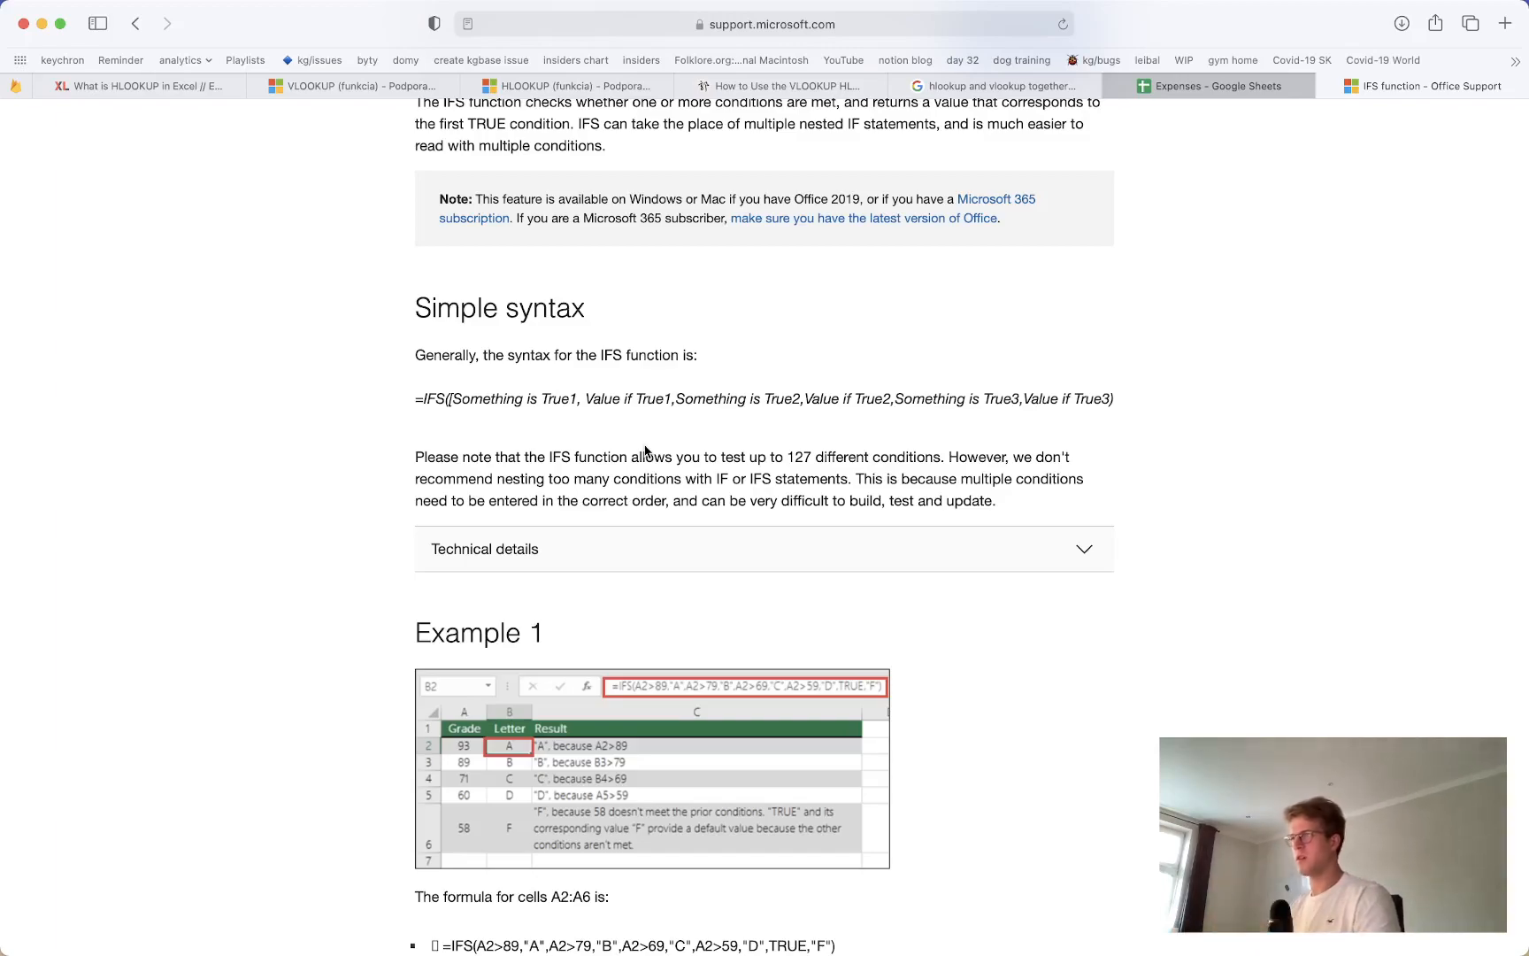
Return to the Expenses spreadsheet, insert a column directly after column D, and head it "Is month?" in row 6
{"action": "key", "text": "ctrl+shift+Tab"}
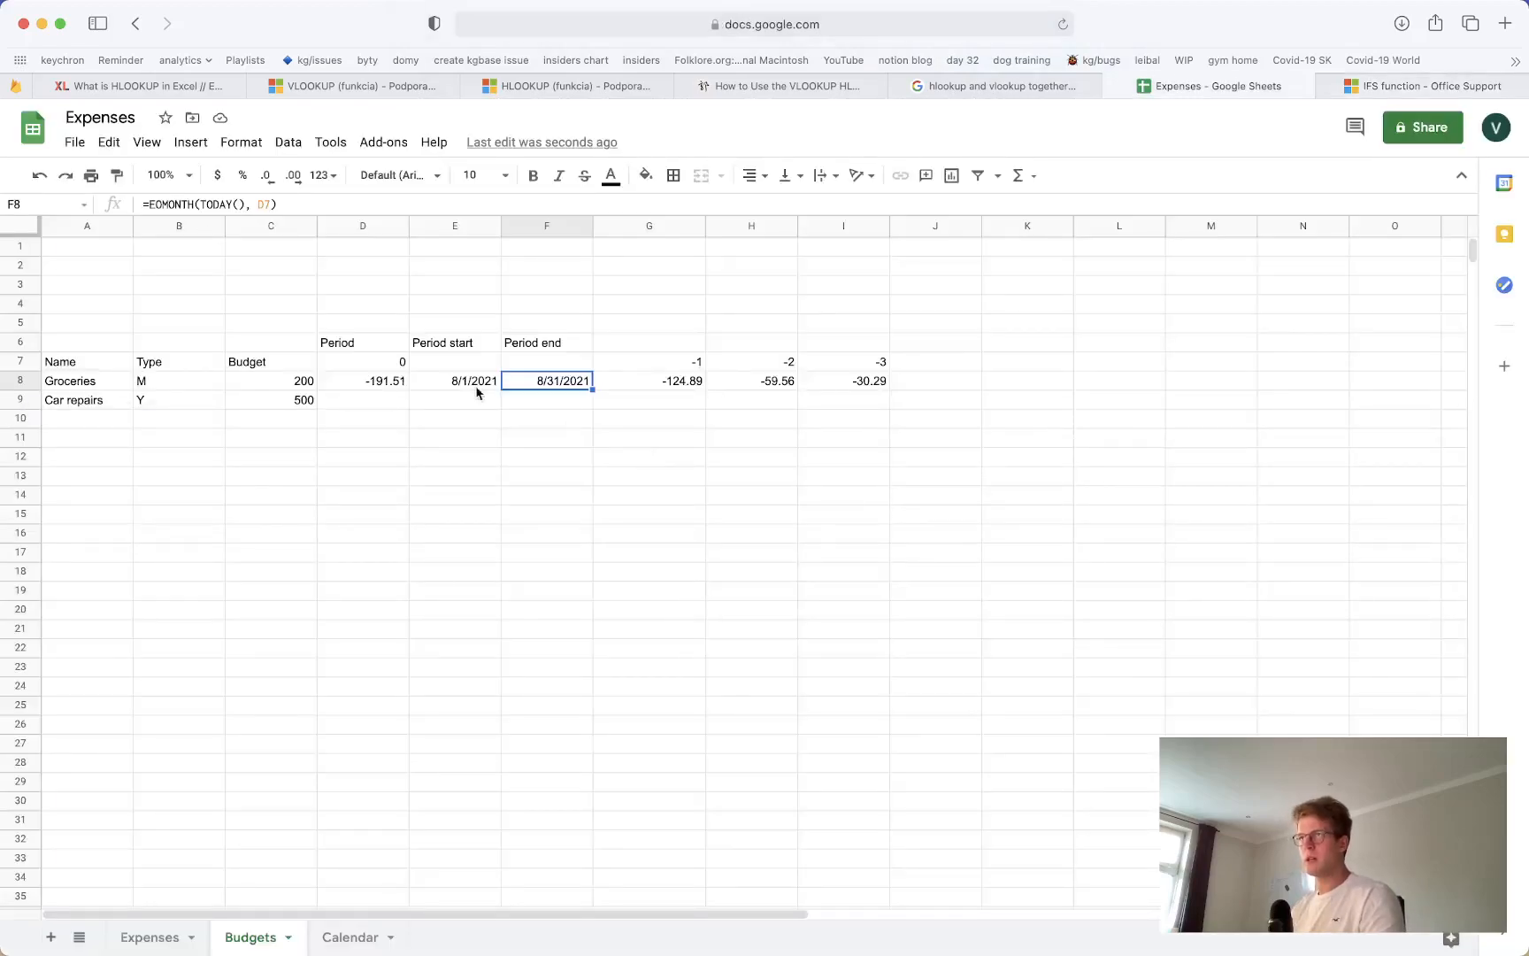
{"action": "left_click", "coordinate": [424, 390]}
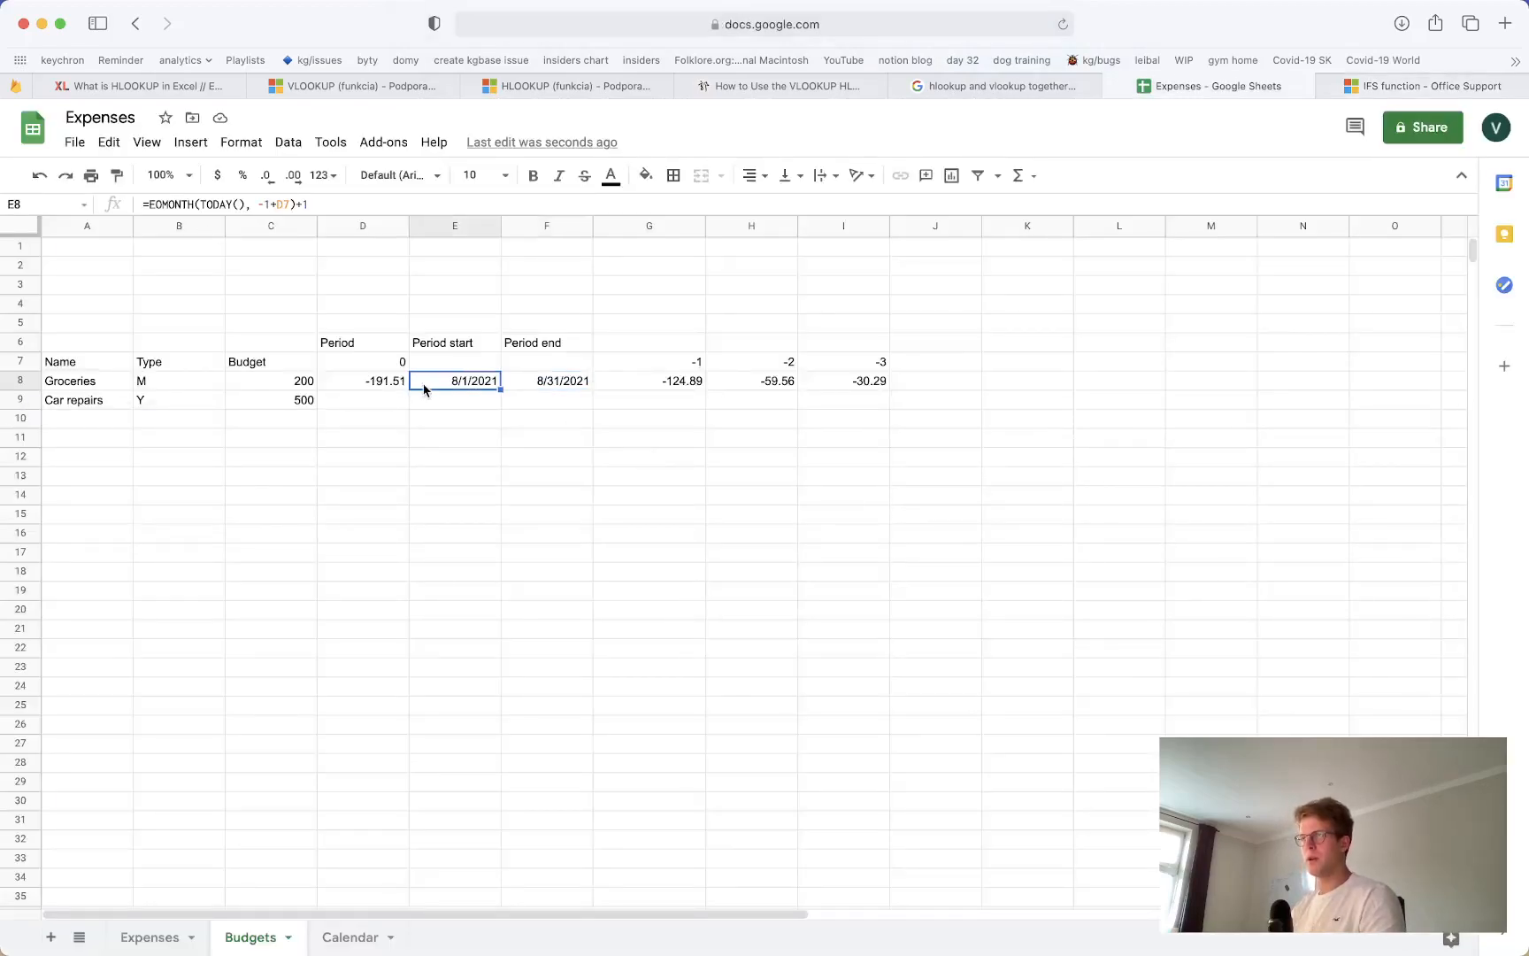
{"action": "right_click", "coordinate": [382, 227]}
{"action": "left_click", "coordinate": [416, 334]}
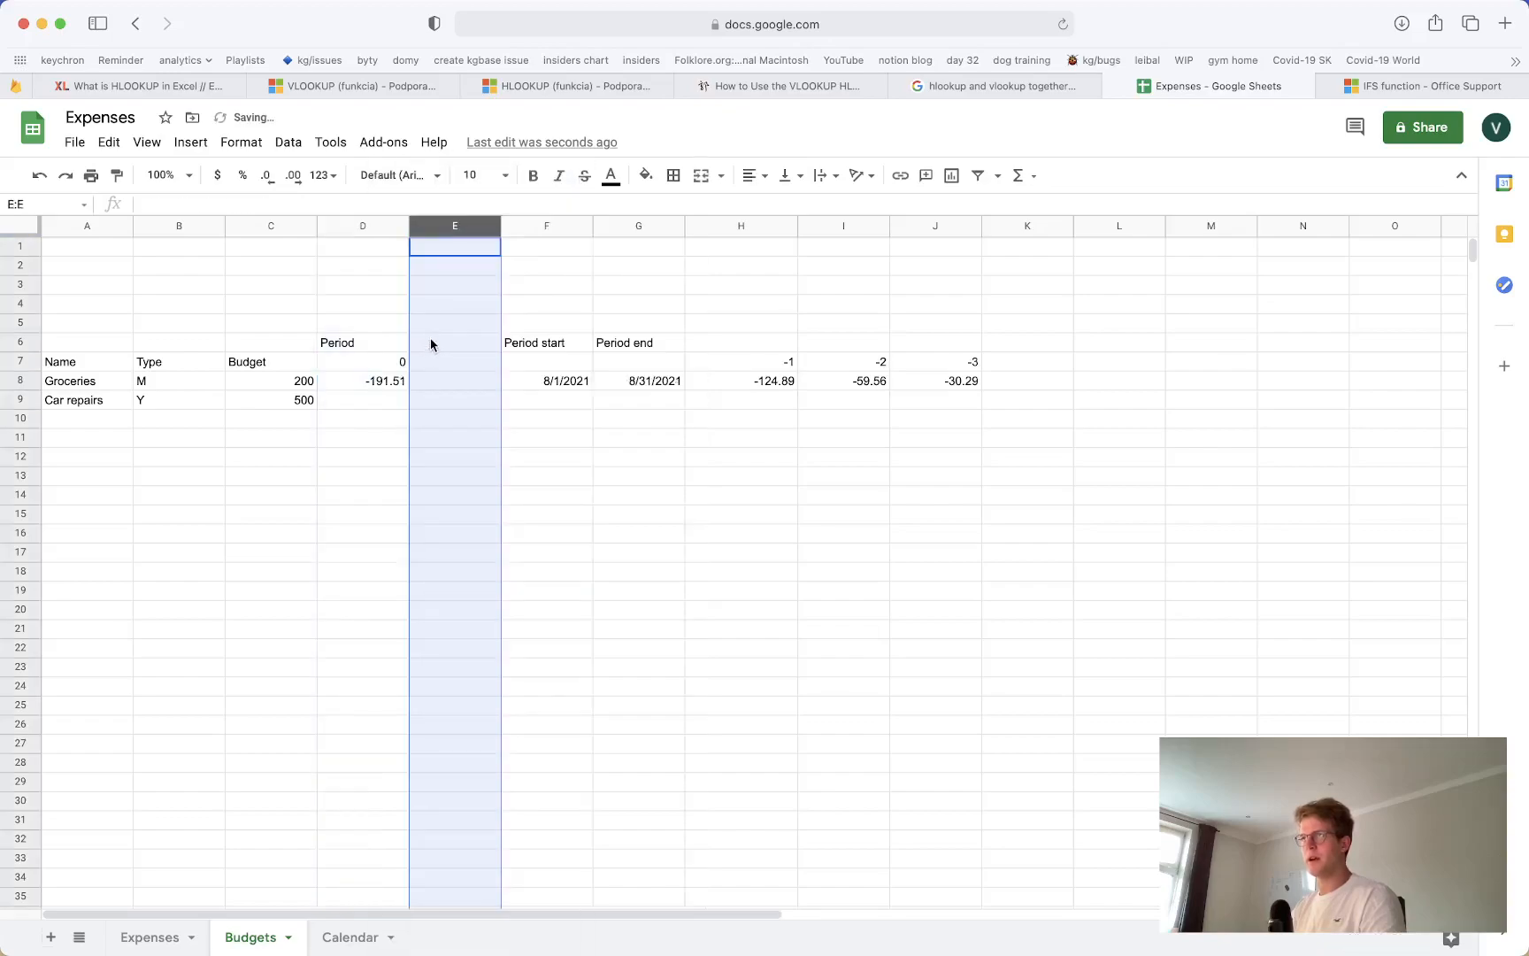
{"action": "left_click", "coordinate": [430, 343]}
{"action": "type", "text": "Is month"}
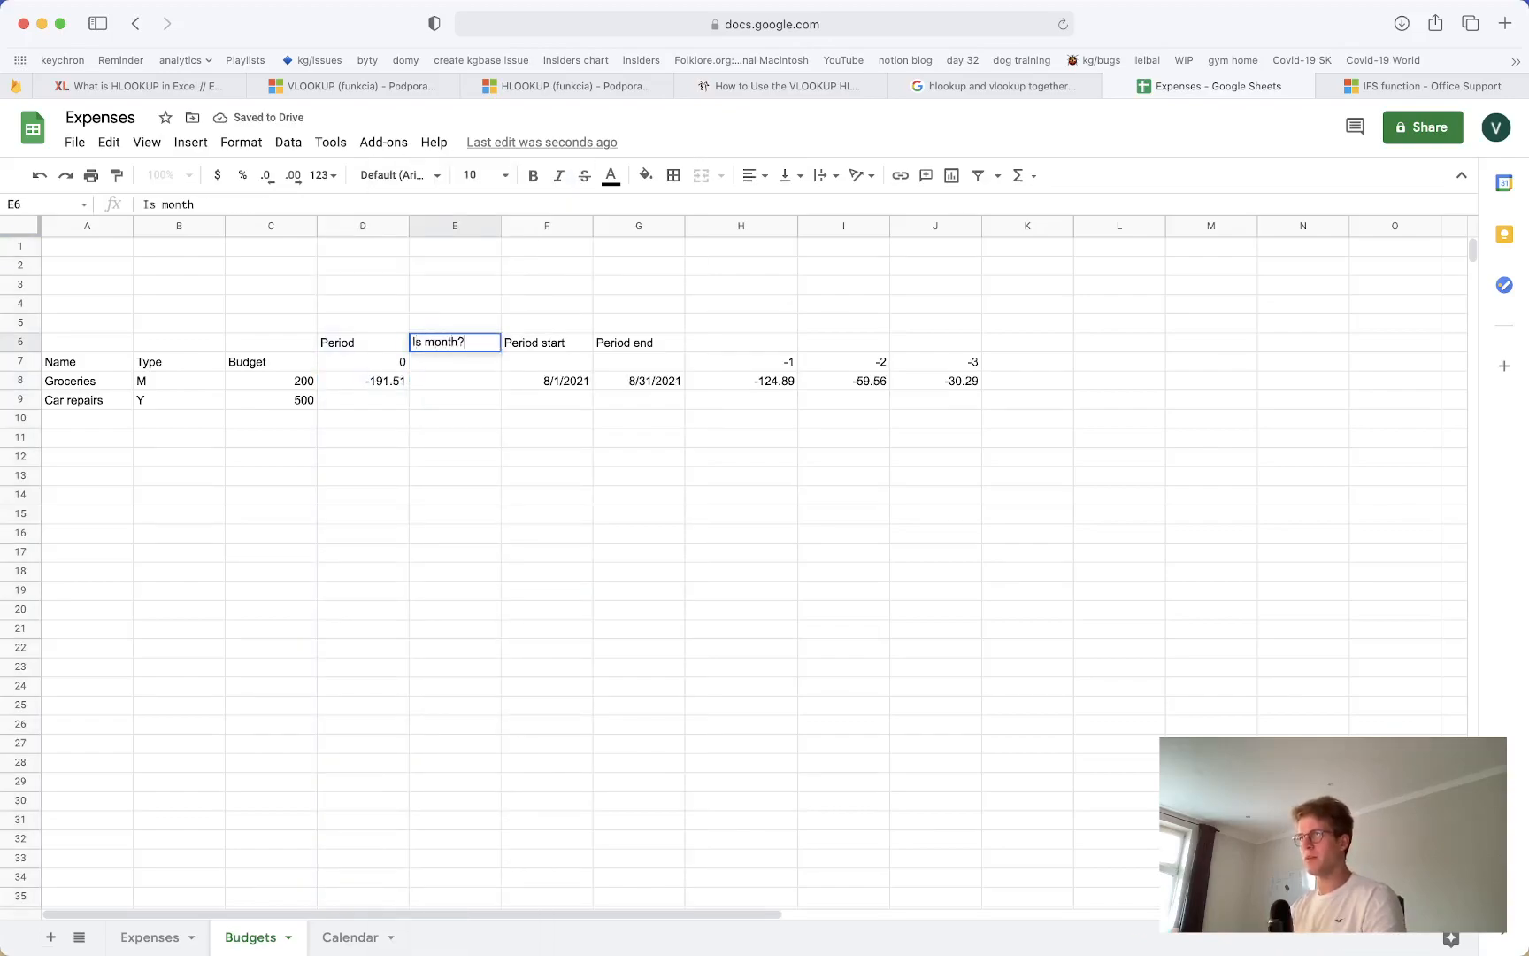
{"action": "type", "text": "?"}
{"action": "key", "text": "Return"}
Insert a column directly after the "Is month?" column and head it "Is year?" in row 6
{"action": "left_click", "coordinate": [433, 223]}
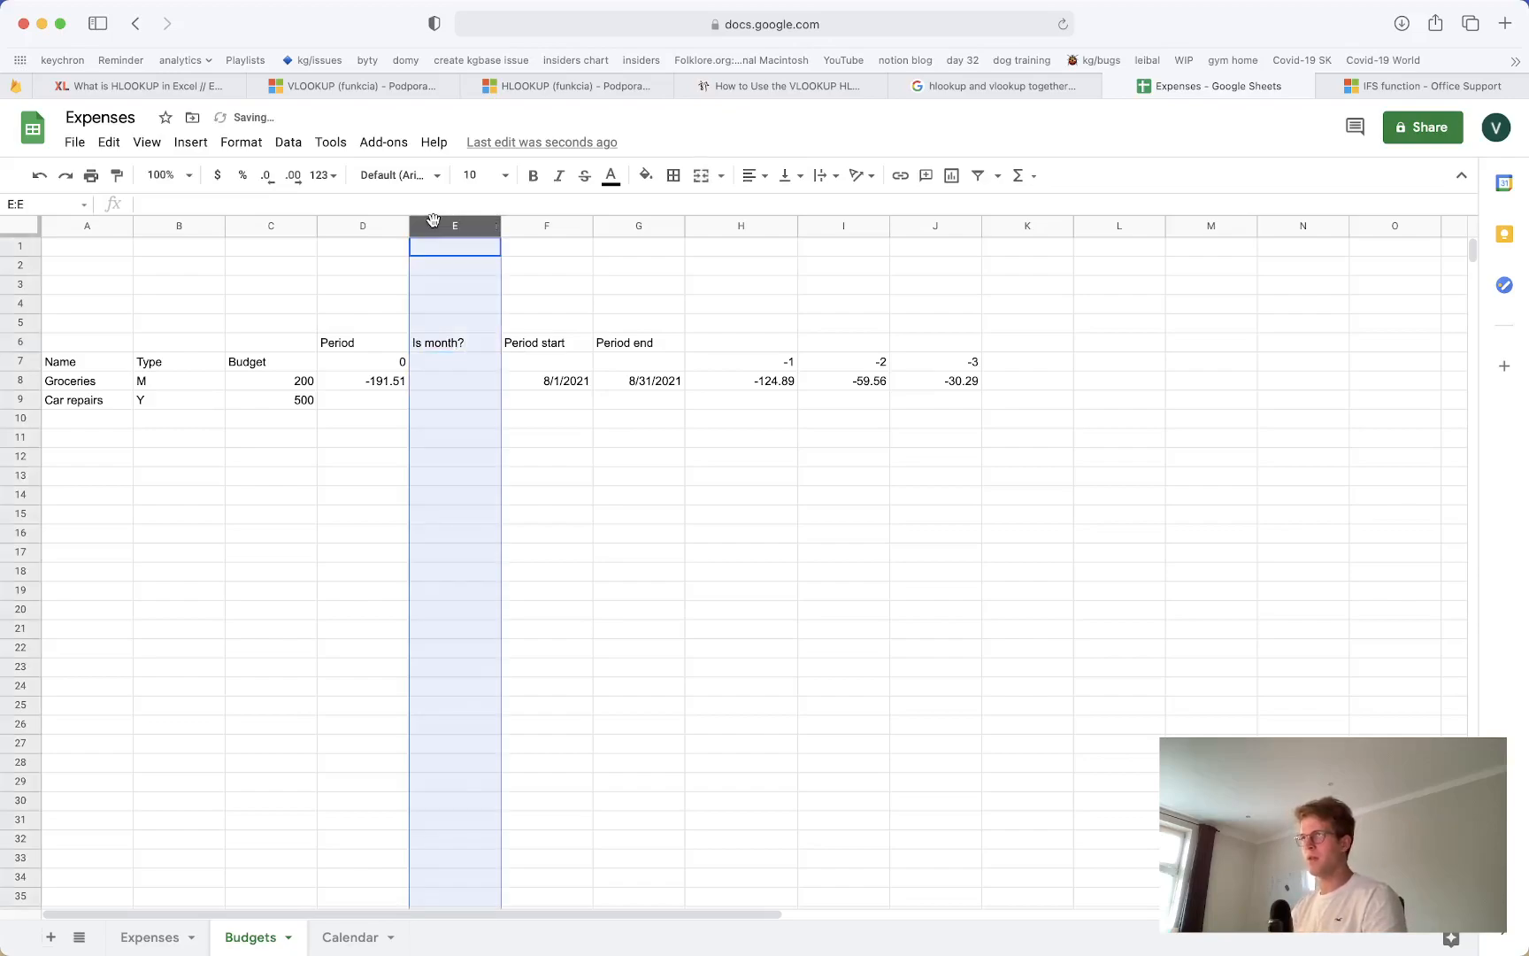
{"action": "right_click", "coordinate": [433, 221]}
{"action": "left_click", "coordinate": [529, 331]}
{"action": "left_click", "coordinate": [539, 343]}
{"action": "type", "text": "Is year?"}
{"action": "key", "text": "Return"}
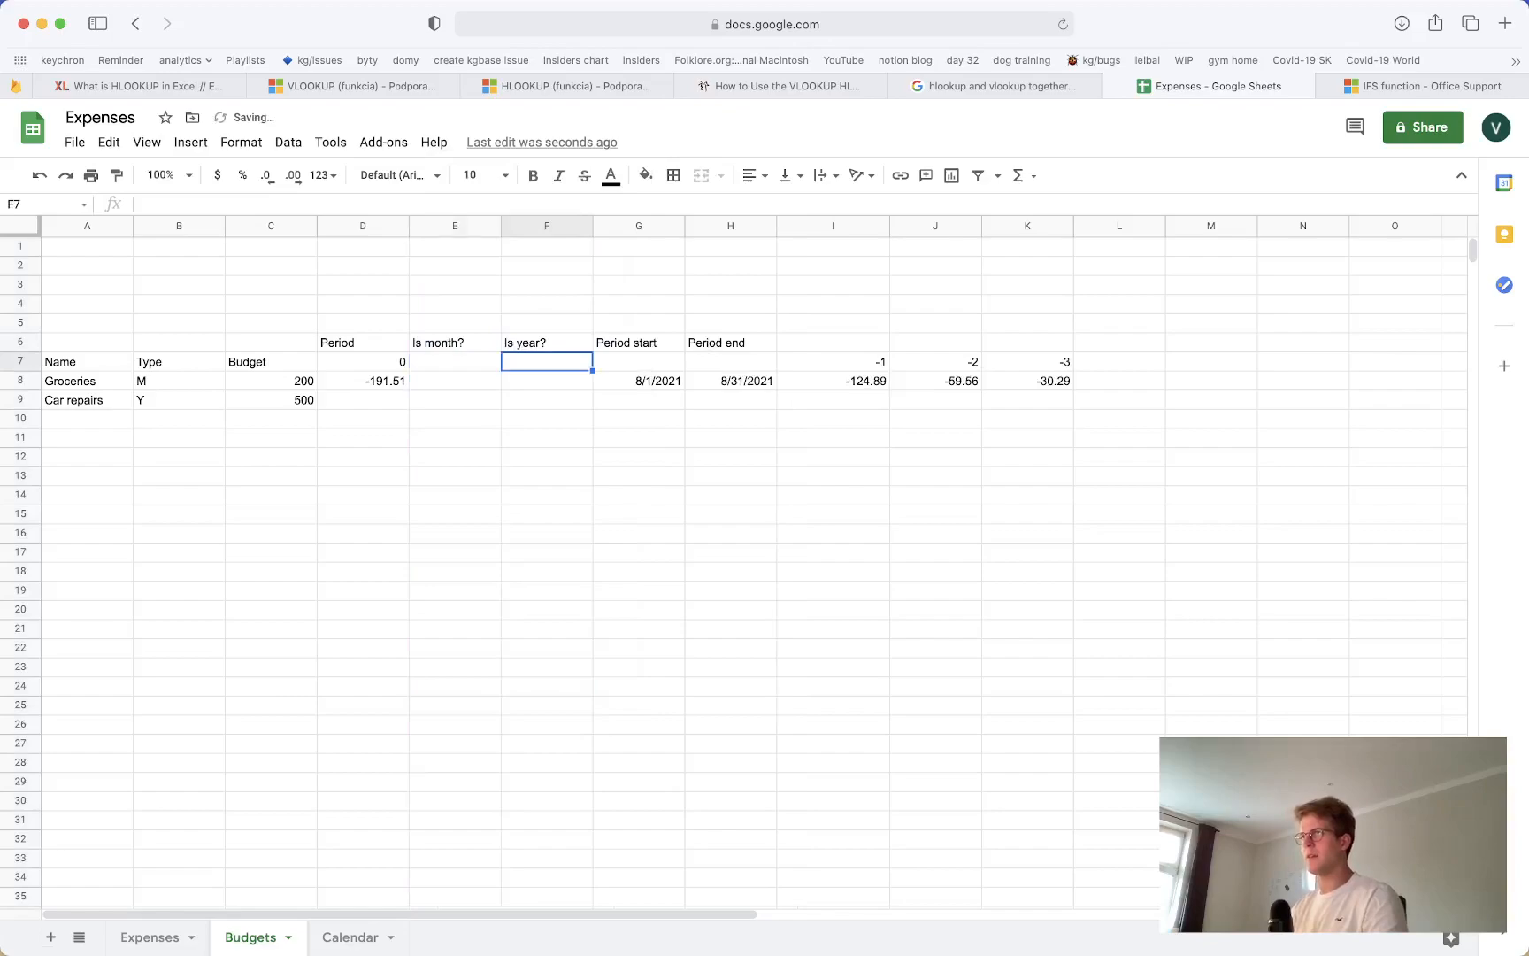
Enter the formula =IFS(B8="M", 1) for Groceries in E8 under "Is month?"
{"action": "key", "text": "Left"}
{"action": "key", "text": "Left"}
{"action": "key", "text": "Right"}
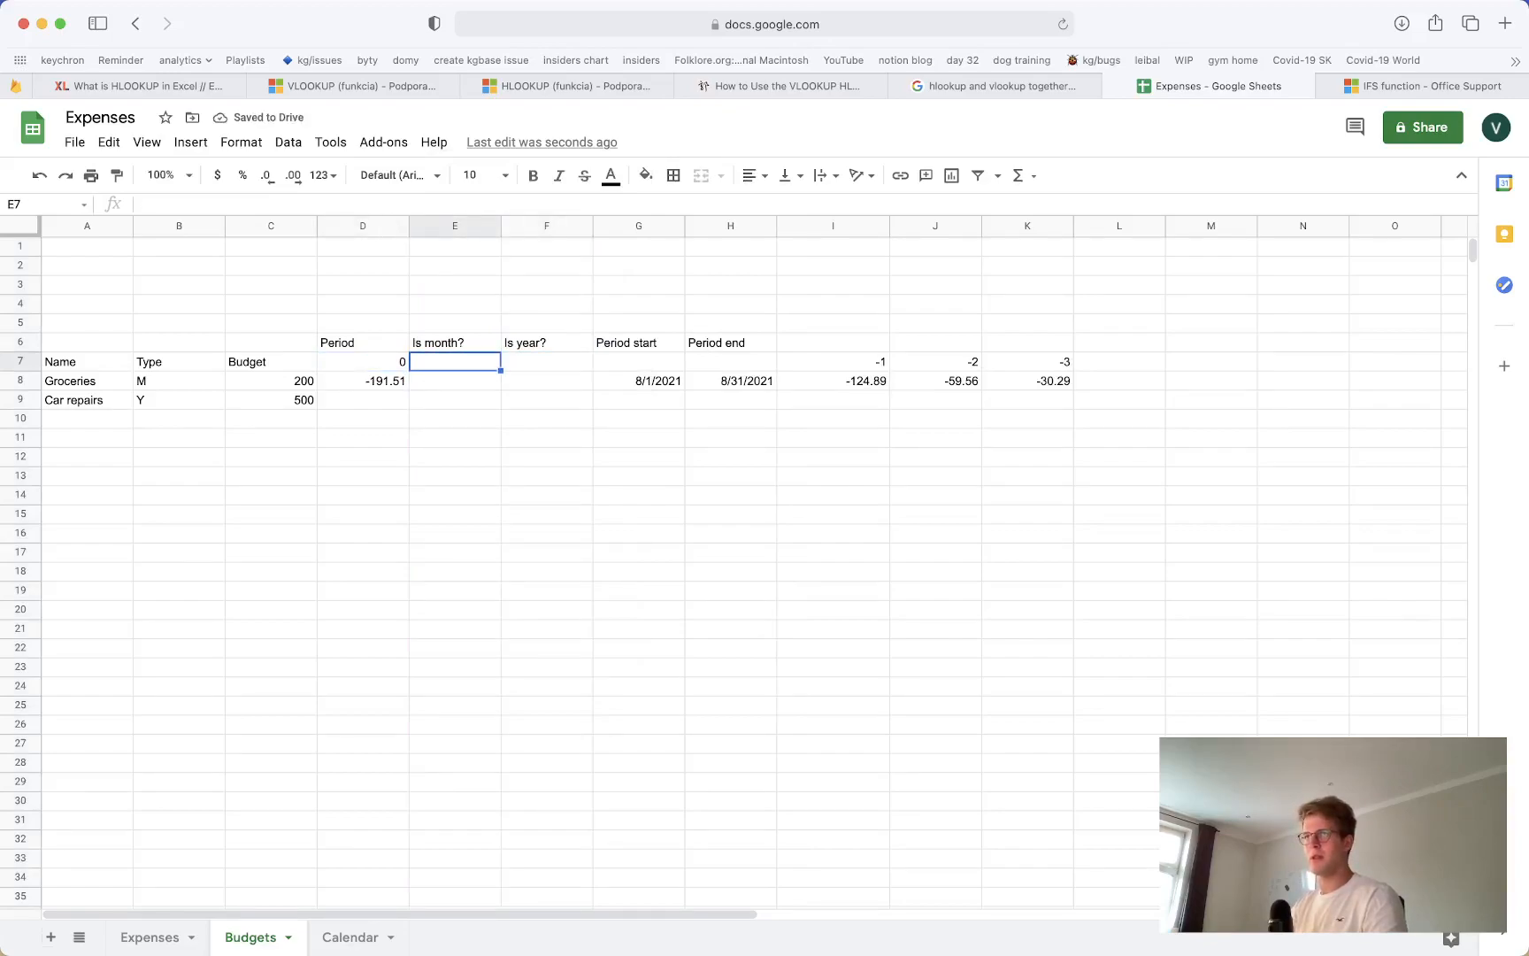
{"action": "key", "text": "Down"}
{"action": "type", "text": "=IFS("}
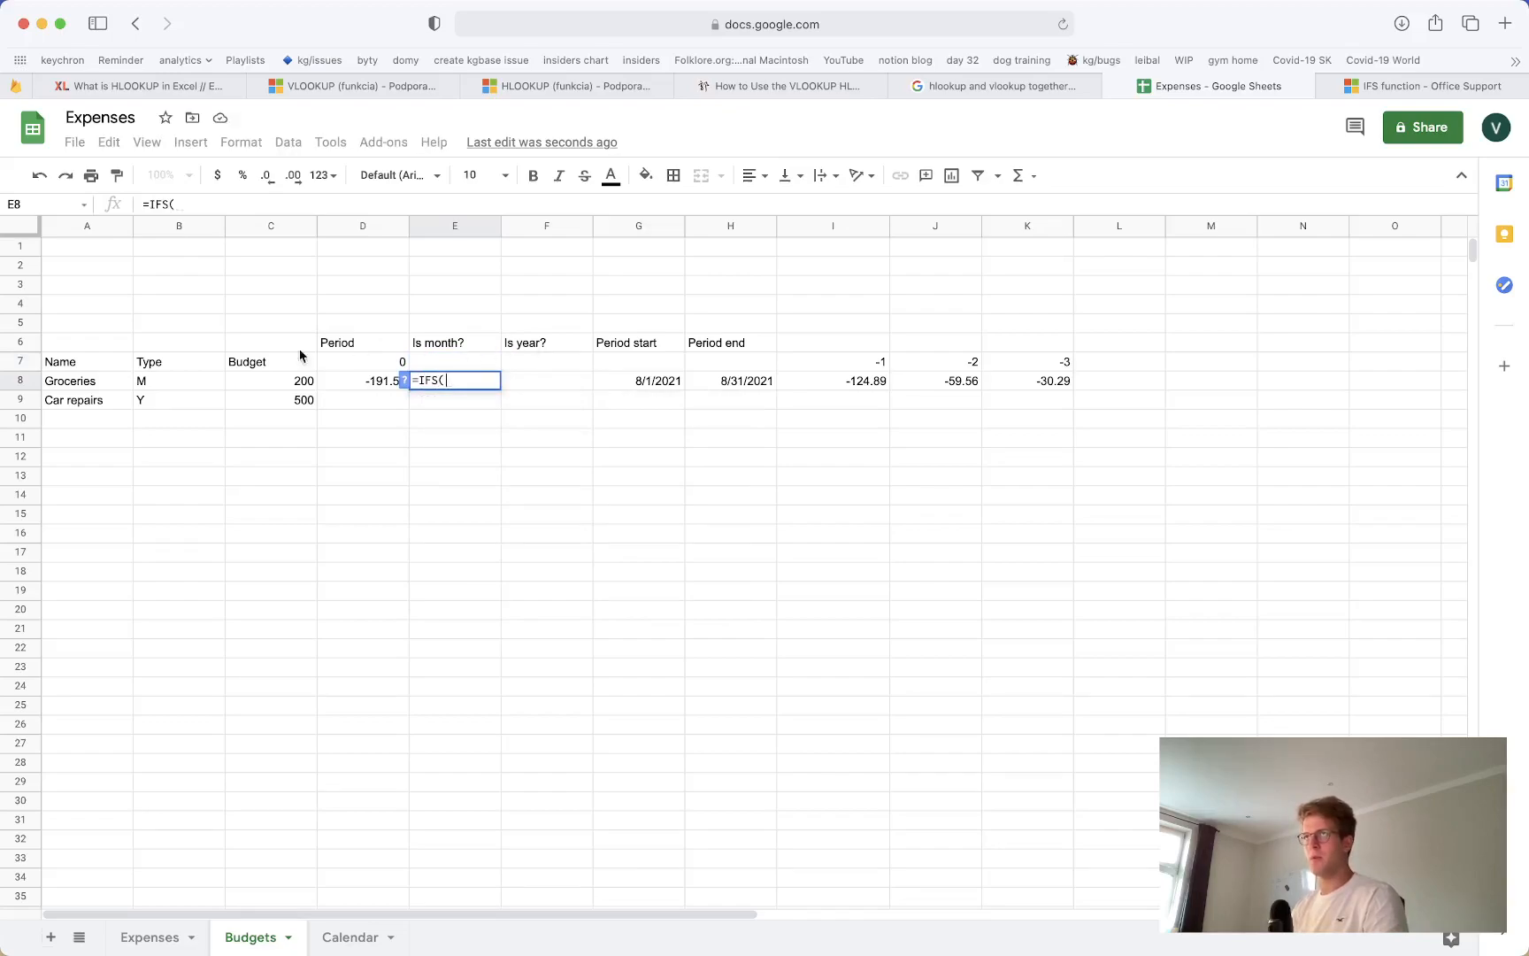
{"action": "left_click", "coordinate": [165, 384]}
{"action": "type", "text": "=\"M\""}
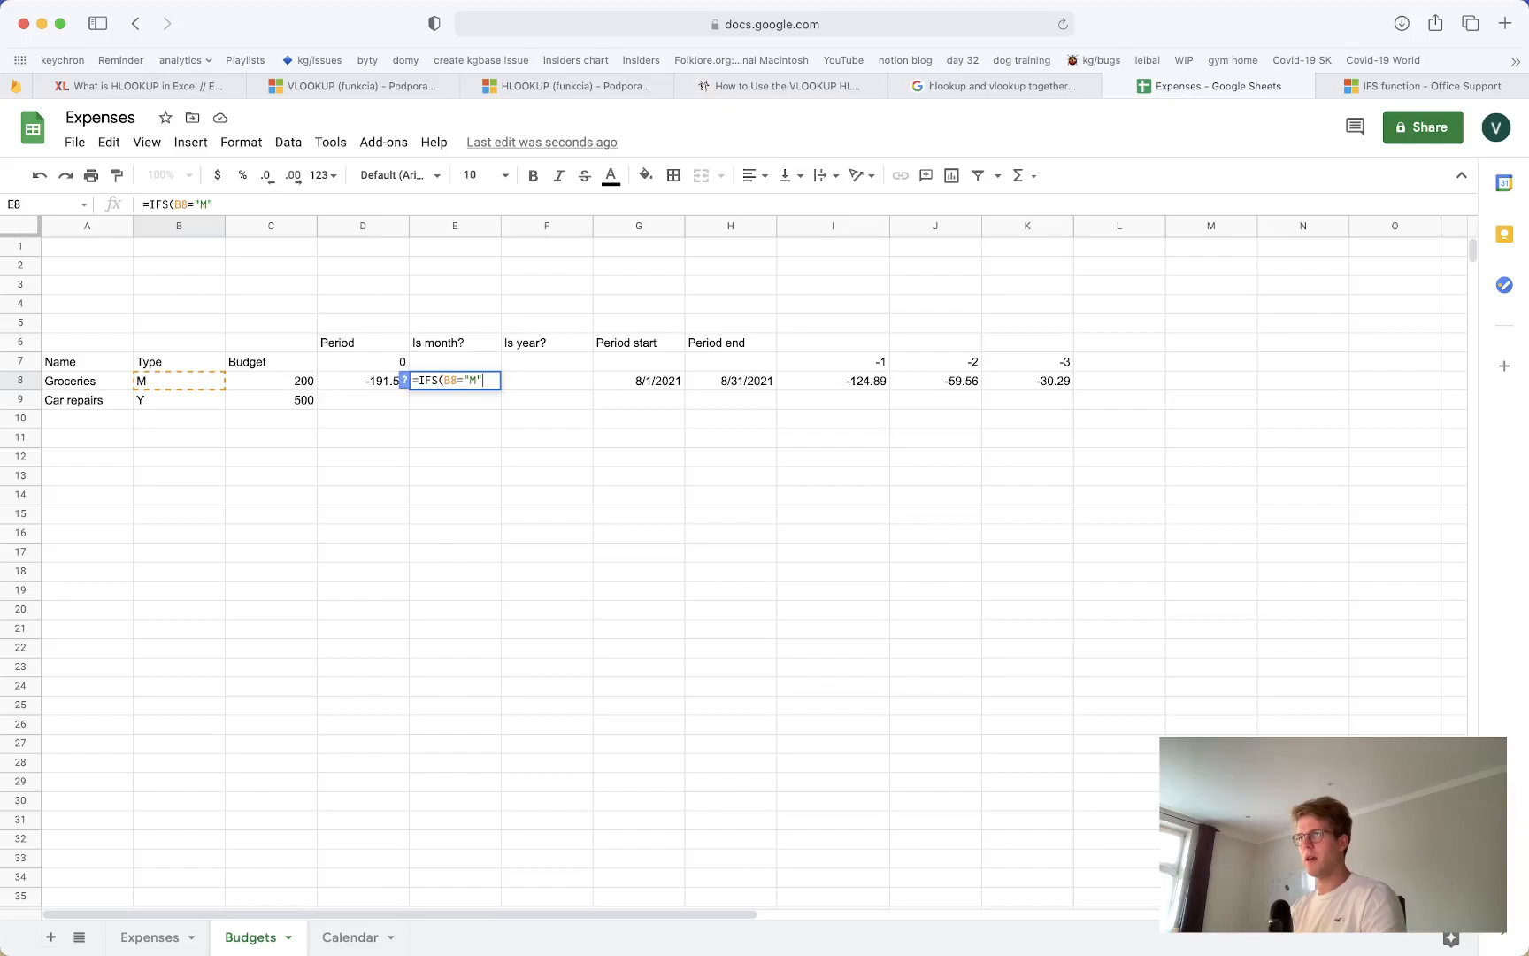
{"action": "type", "text": ", 1"}
{"action": "key", "text": "Return"}
Copy the "Is month?" formula from E8 to the Car repairs row in E9 and inspect the pasted formula
{"action": "key", "text": "Up"}
{"action": "key", "text": "super+c"}
{"action": "key", "text": "Down"}
{"action": "key", "text": "super+v"}
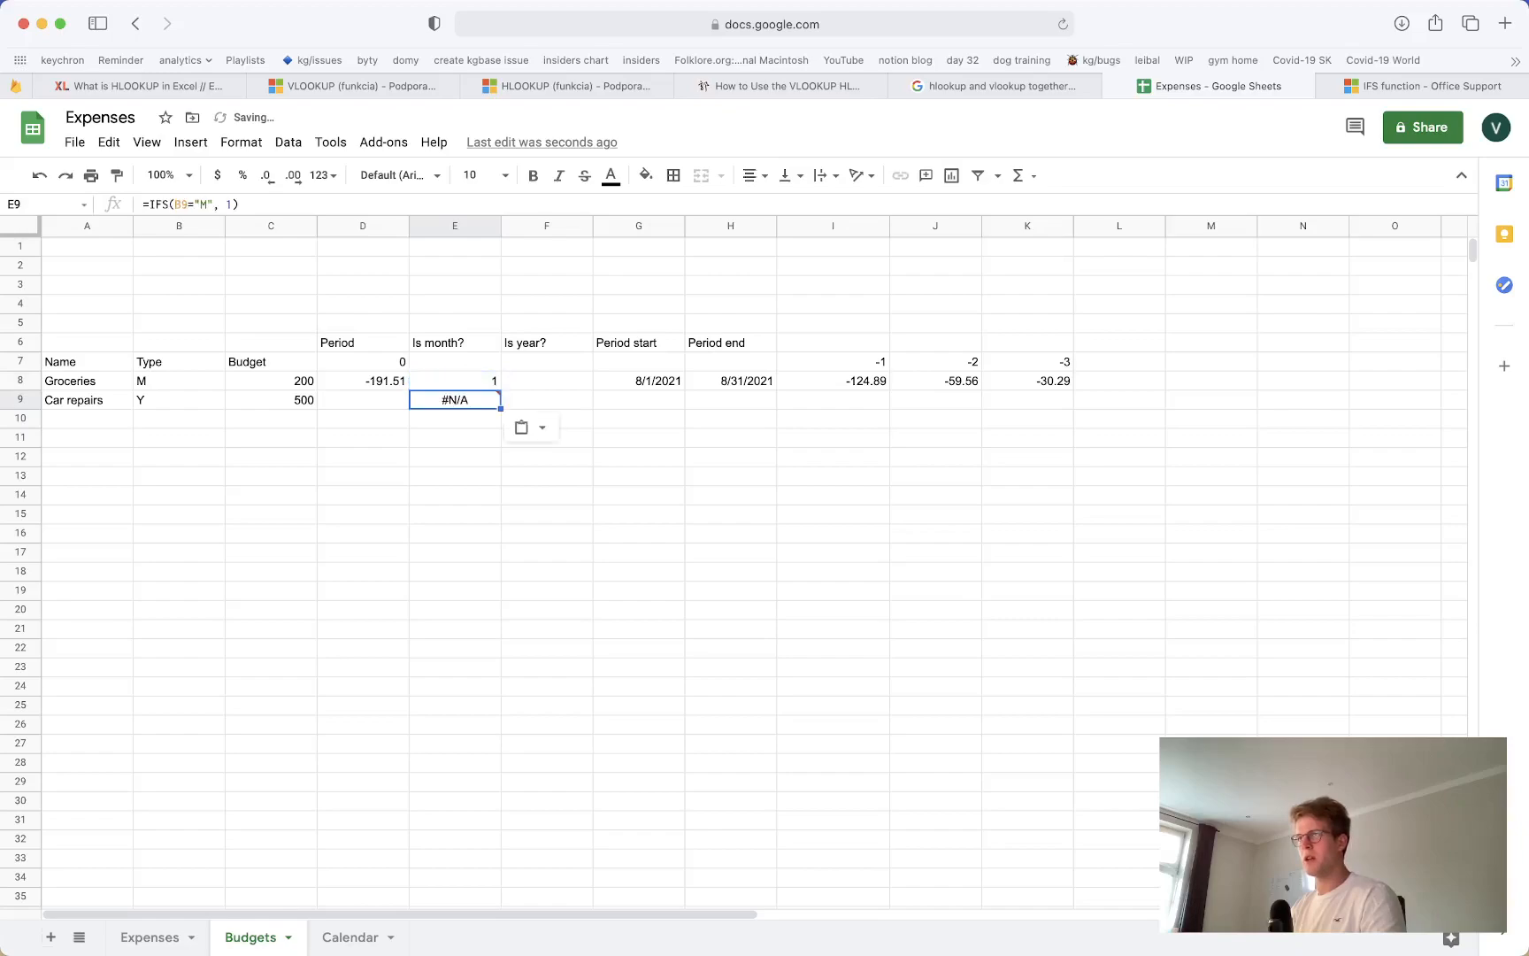
{"action": "double_click", "coordinate": [484, 400]}
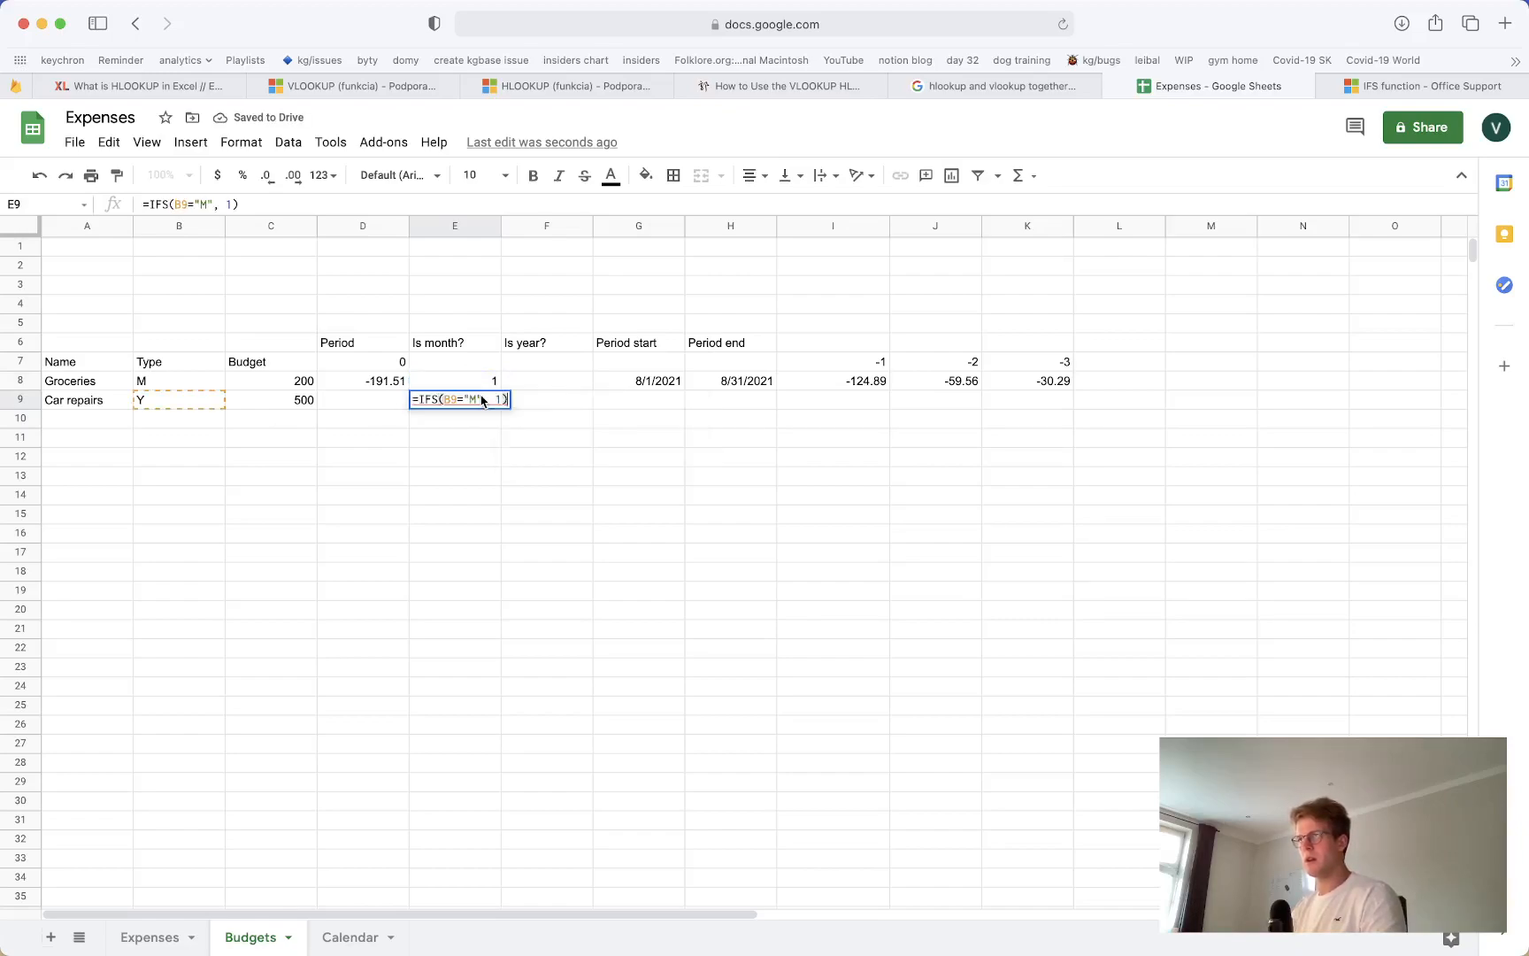
{"action": "key", "text": "Escape"}
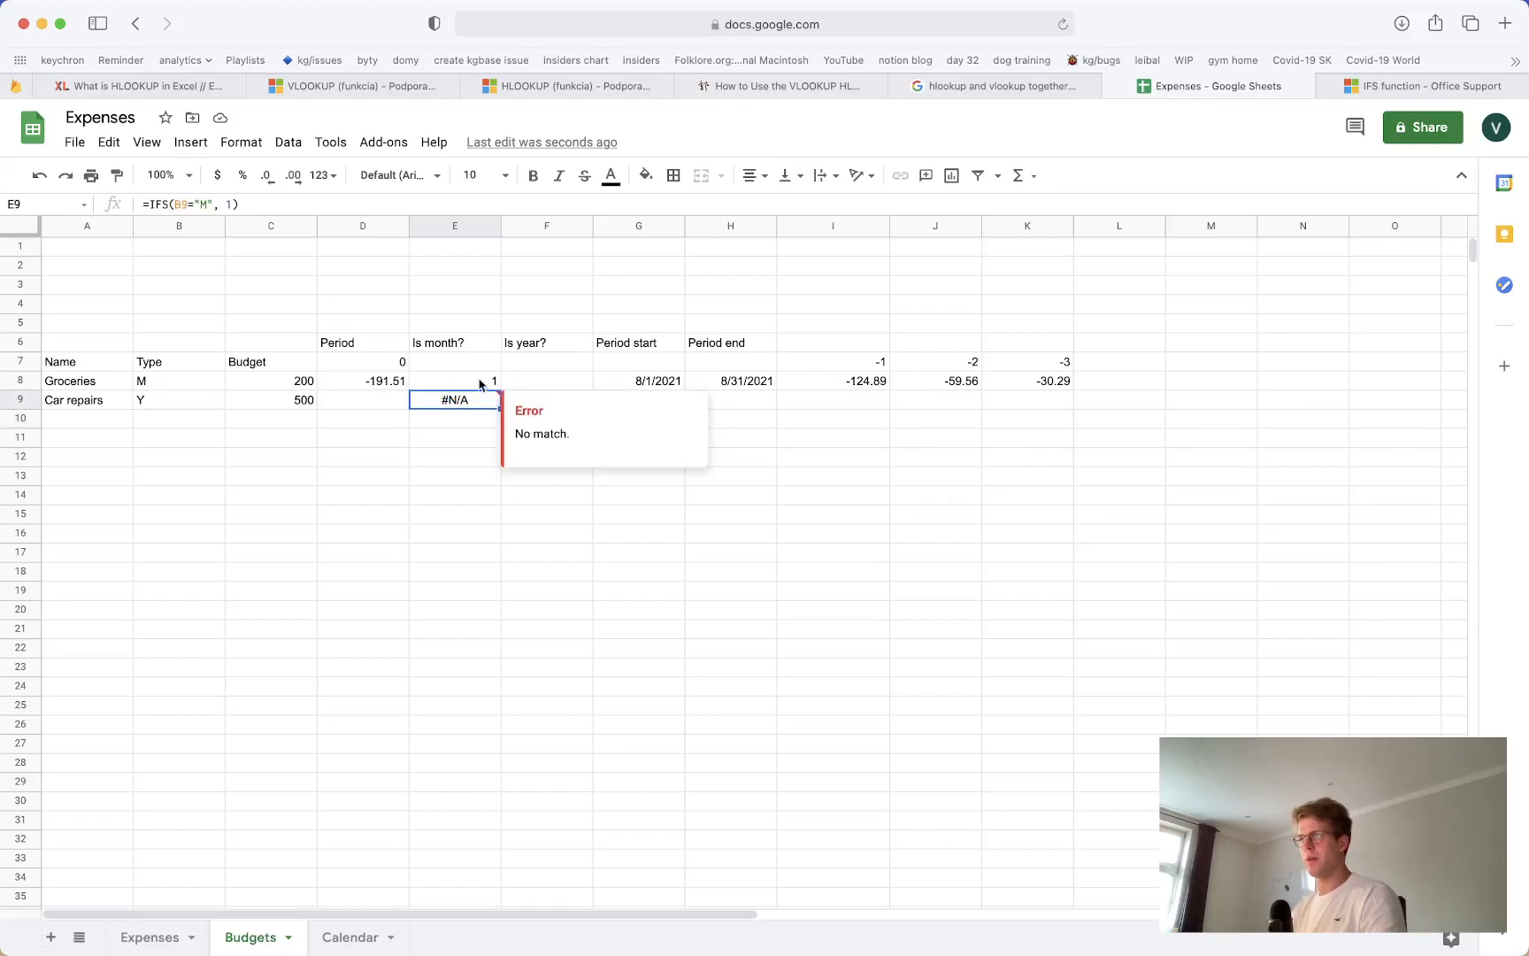
Consult Example 1 on Microsoft's IFS page, return to the Expenses spreadsheet, and extend the E8 formula to =IFS(B8="M", 1, TRUE, 0)
{"action": "key", "text": "ctrl+Tab"}
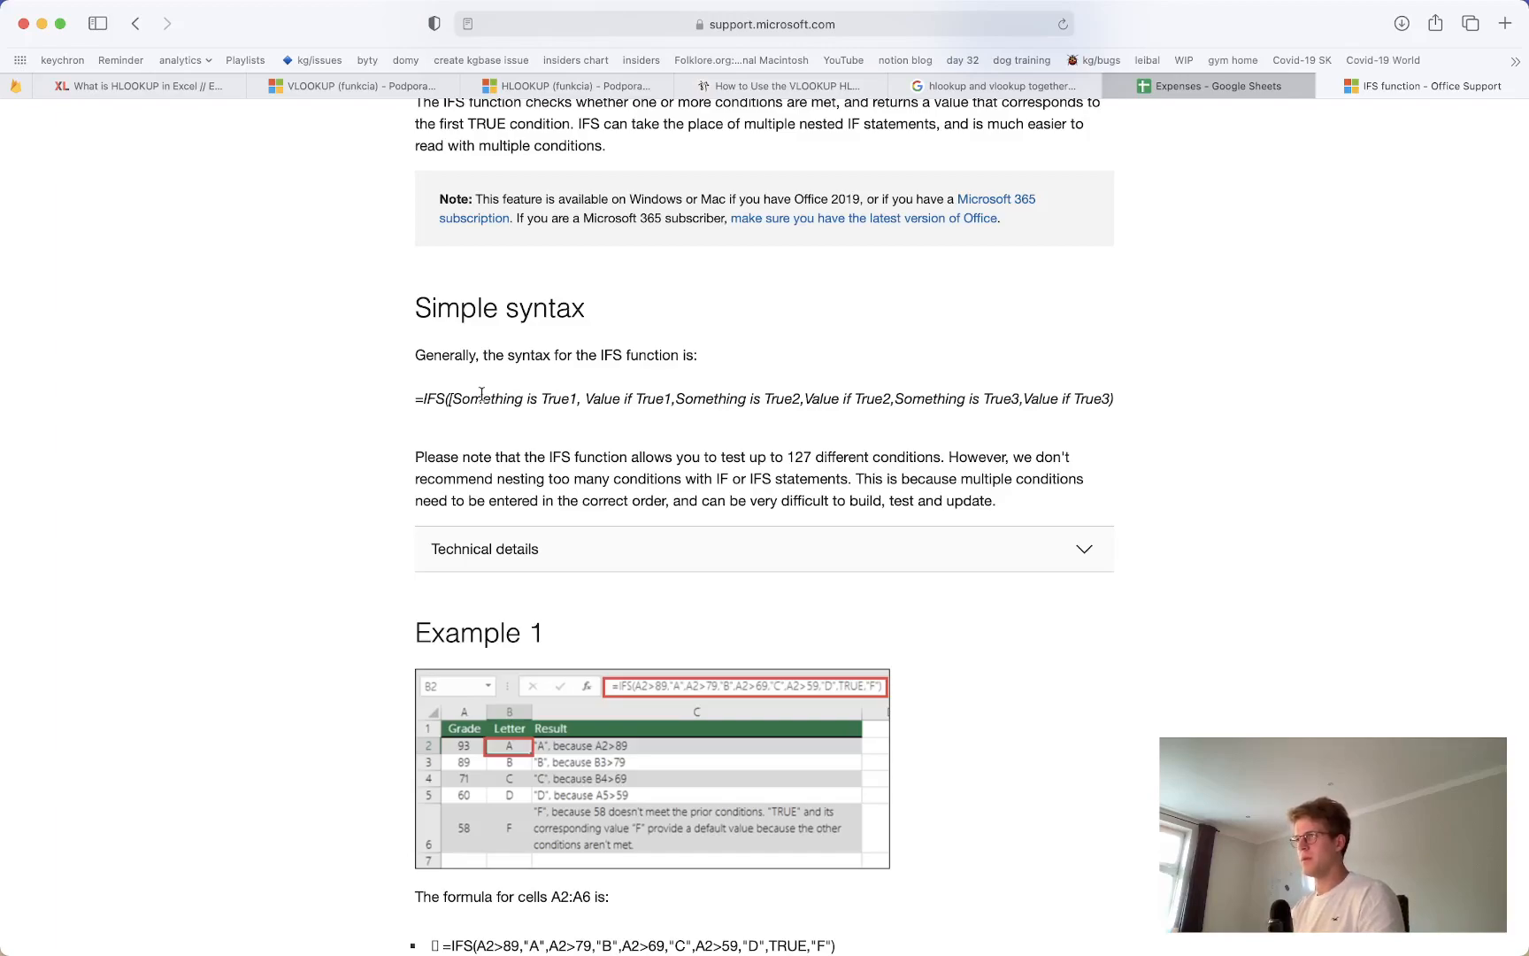
{"action": "key", "text": "XF86MonBrightnessUp"}
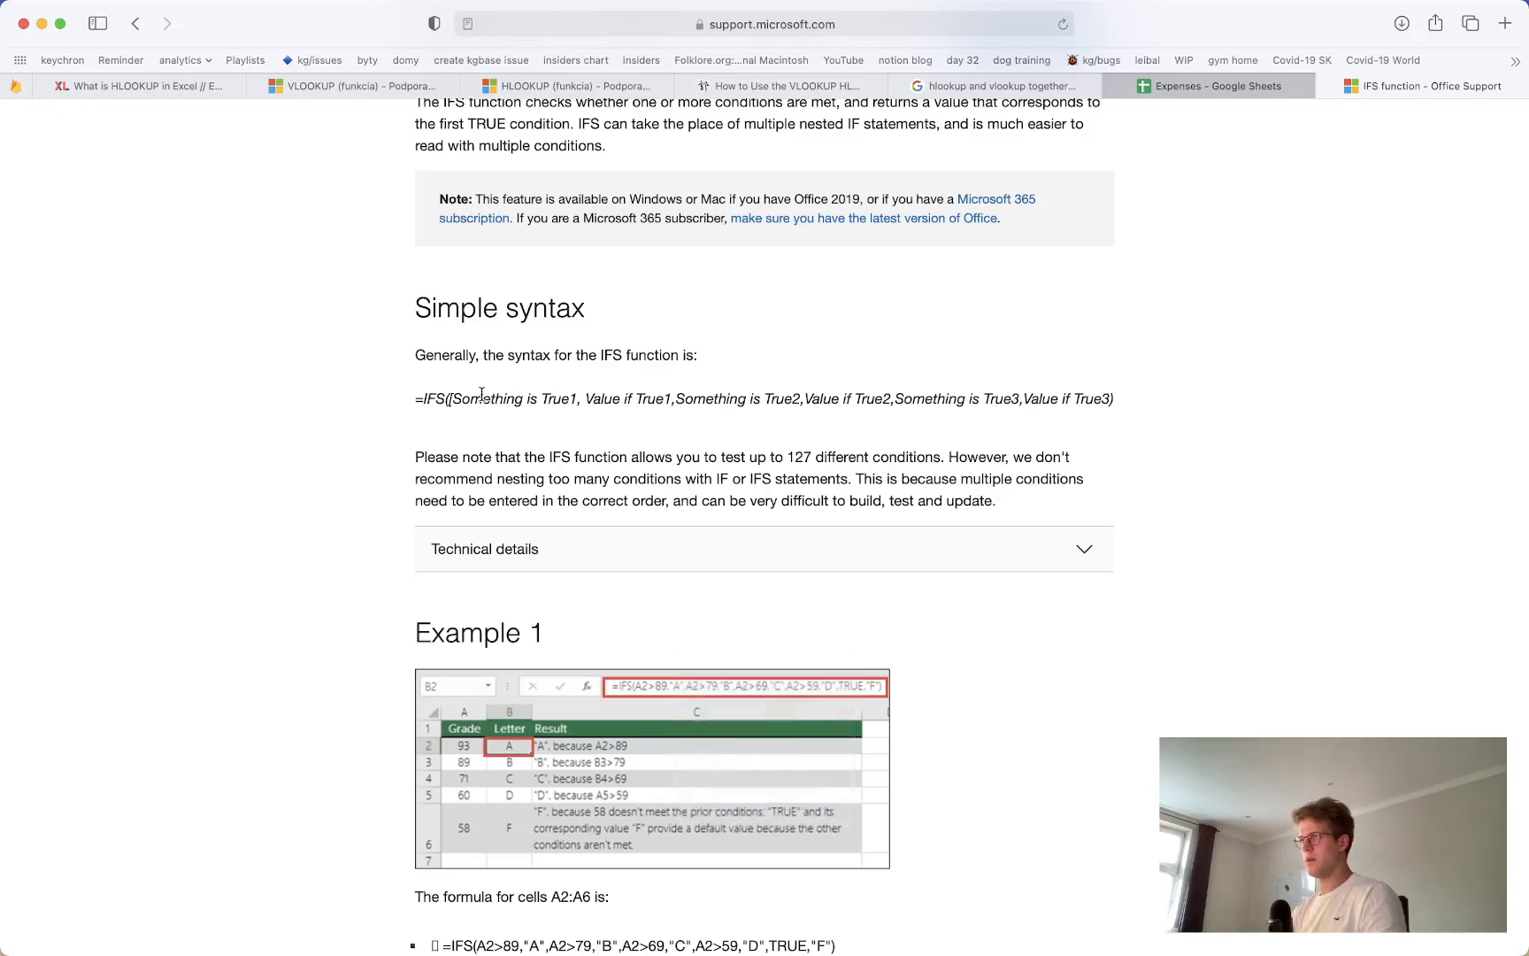
{"action": "scroll", "coordinate": [501, 475], "scroll_direction": "down", "scroll_amount": 6}
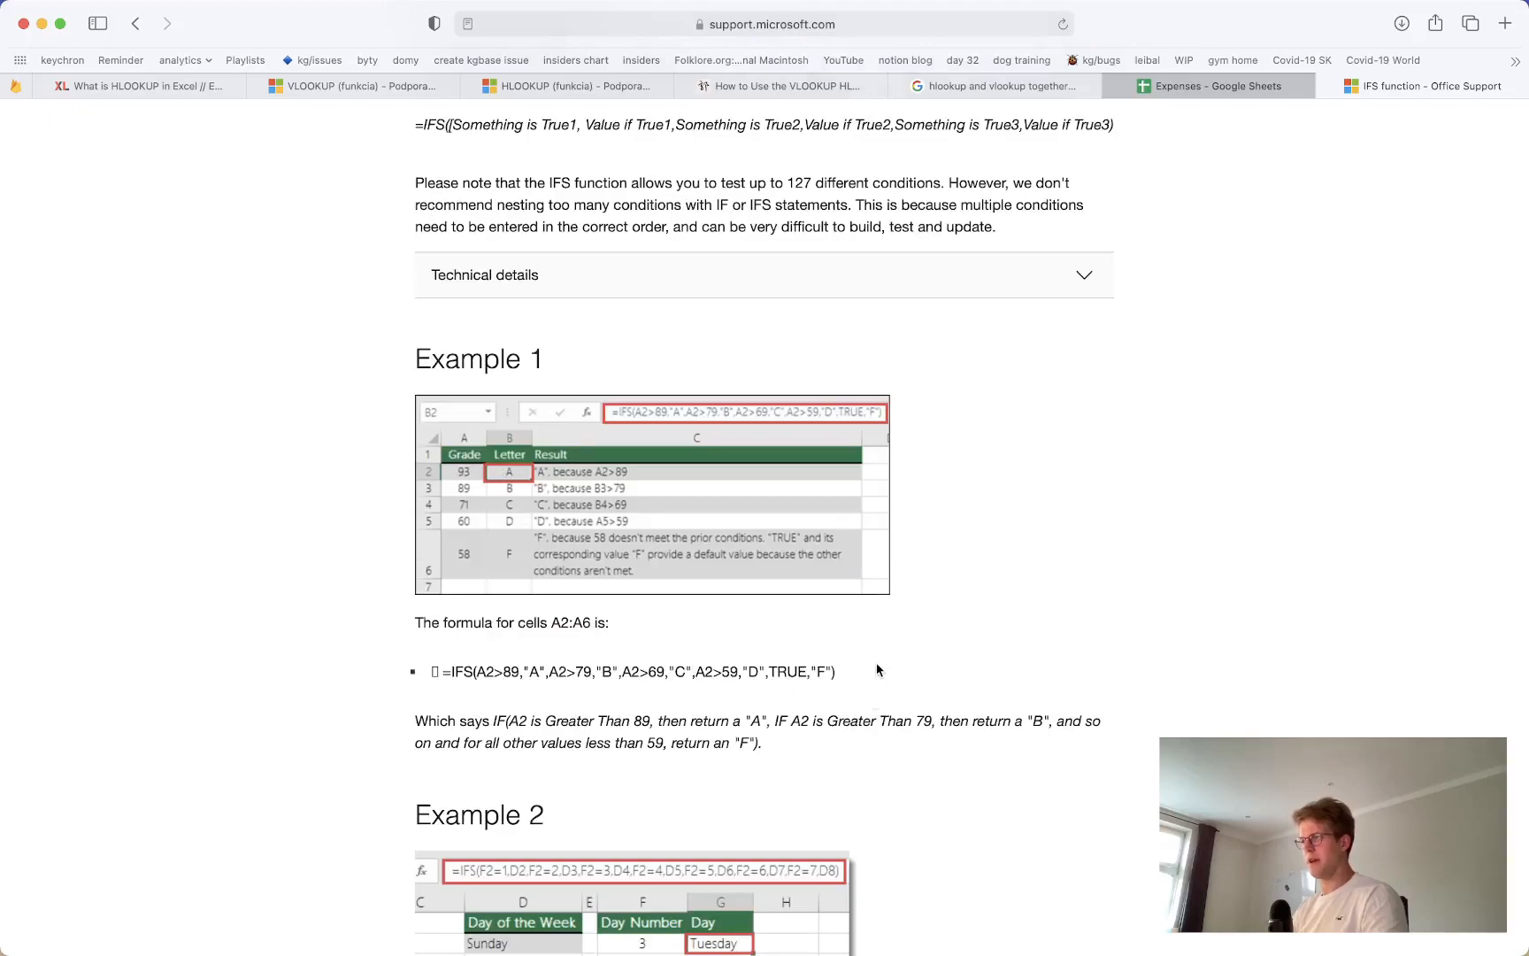
{"action": "key", "text": "ctrl+shift+Tab"}
{"action": "double_click", "coordinate": [426, 404]}
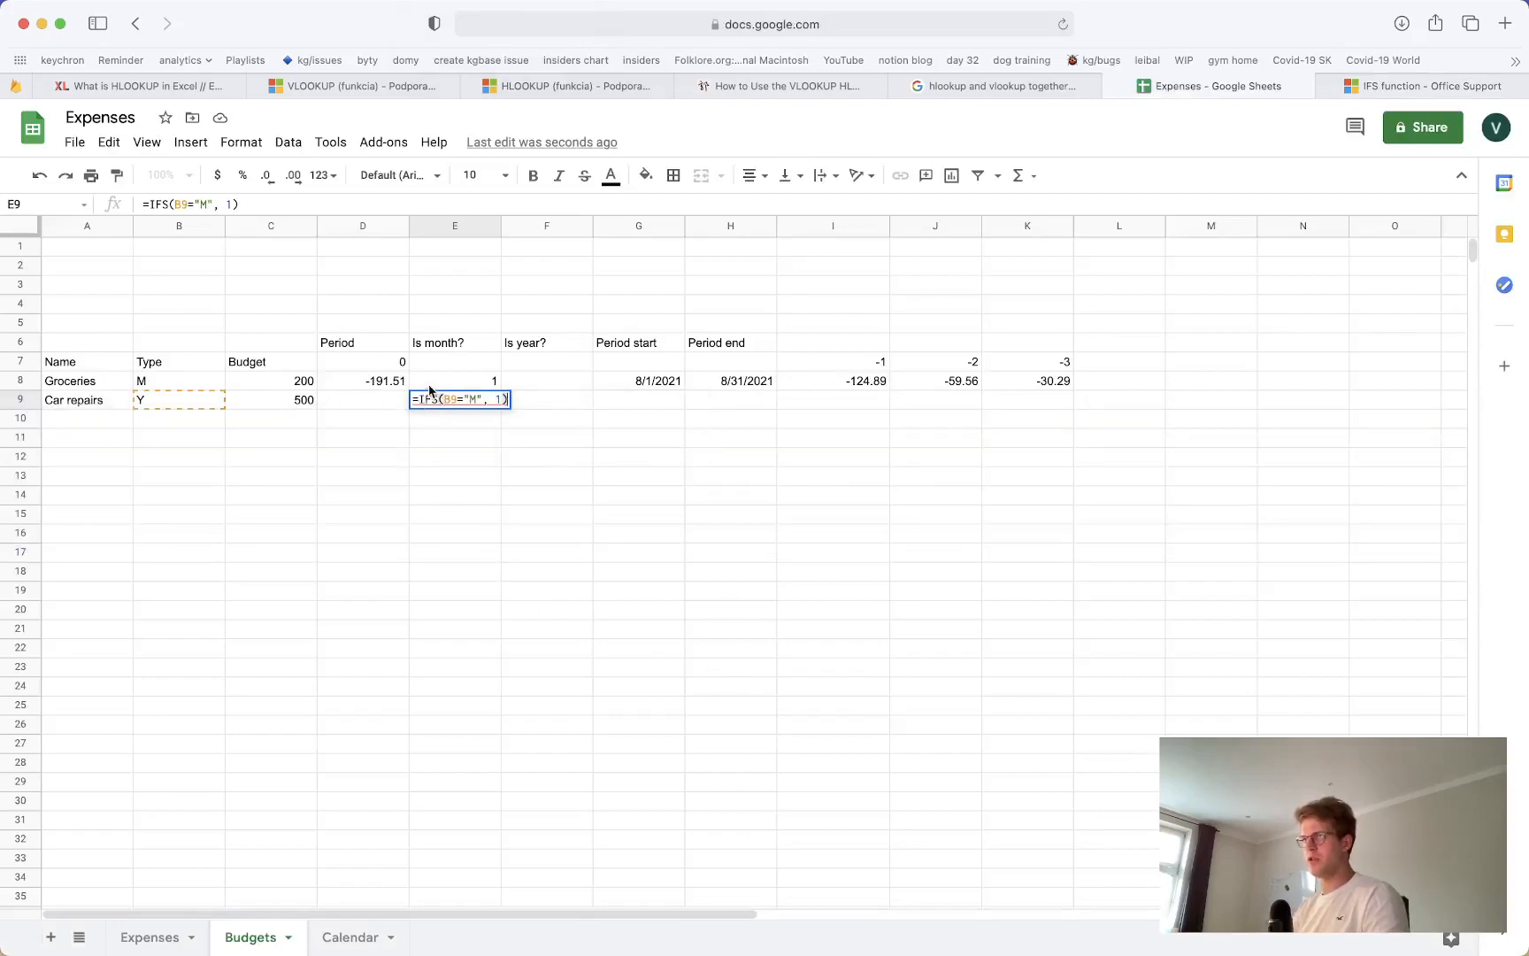
{"action": "double_click", "coordinate": [493, 379]}
{"action": "type", "text": ", TRU"}
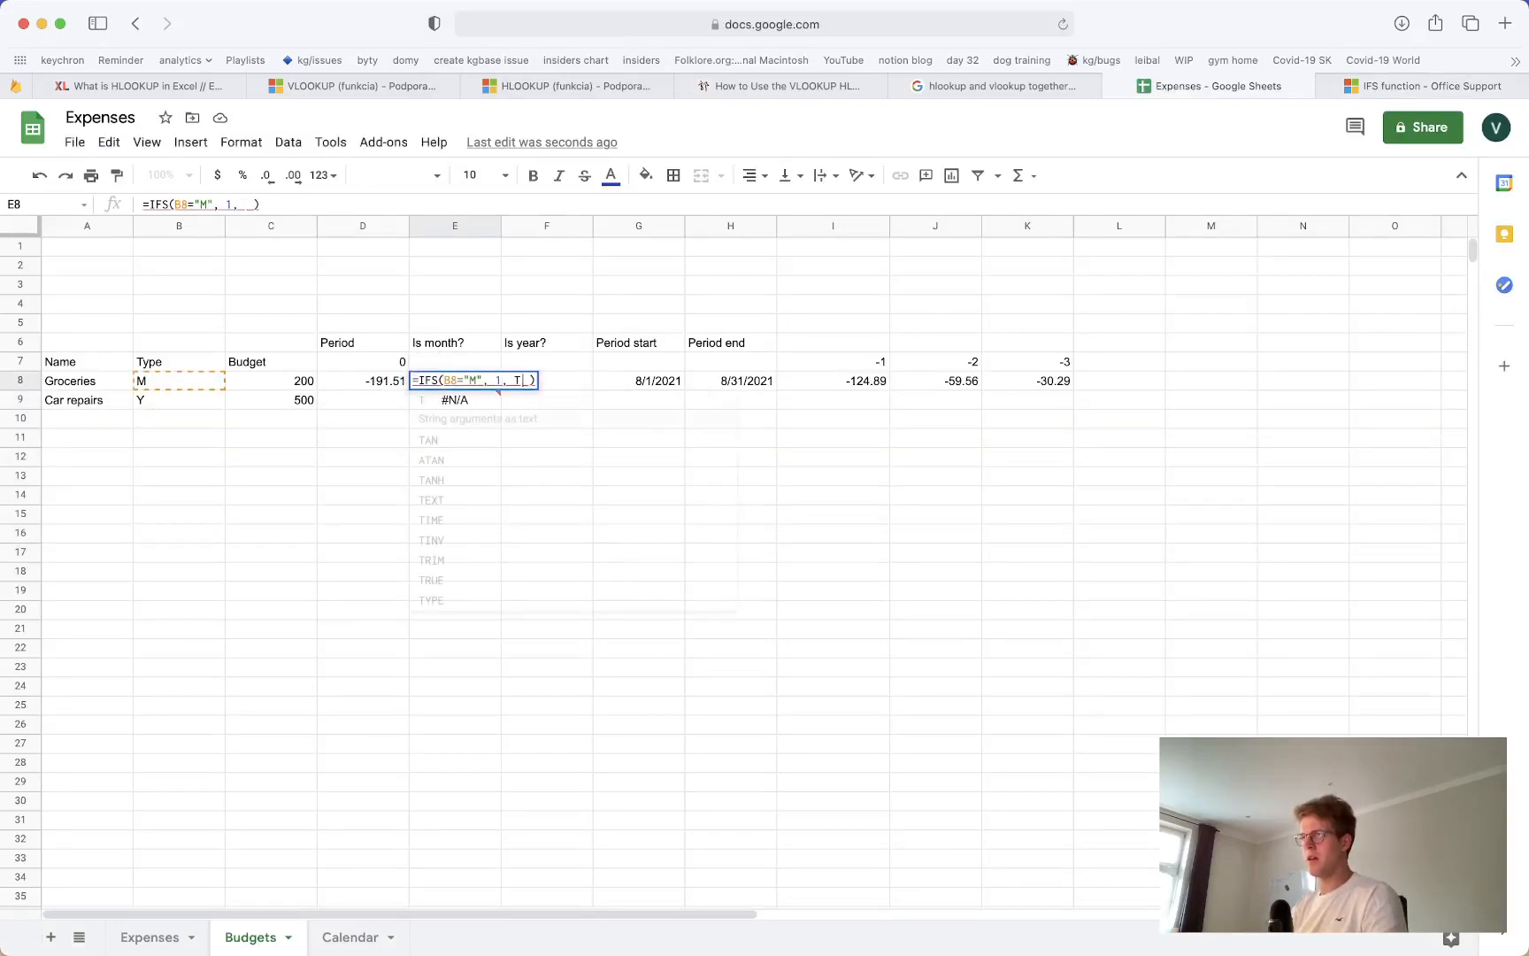
{"action": "key", "text": "Tab"}
{"action": "type", "text": ", 0"}
{"action": "key", "text": "Return"}
Copy the extended "Is month?" formula from E8 to the Car repairs row in E9
{"action": "left_click", "coordinate": [493, 380]}
{"action": "key", "text": "super+c"}
{"action": "left_click", "coordinate": [489, 399]}
{"action": "key", "text": "super+v"}
{"action": "left_click", "coordinate": [487, 424]}
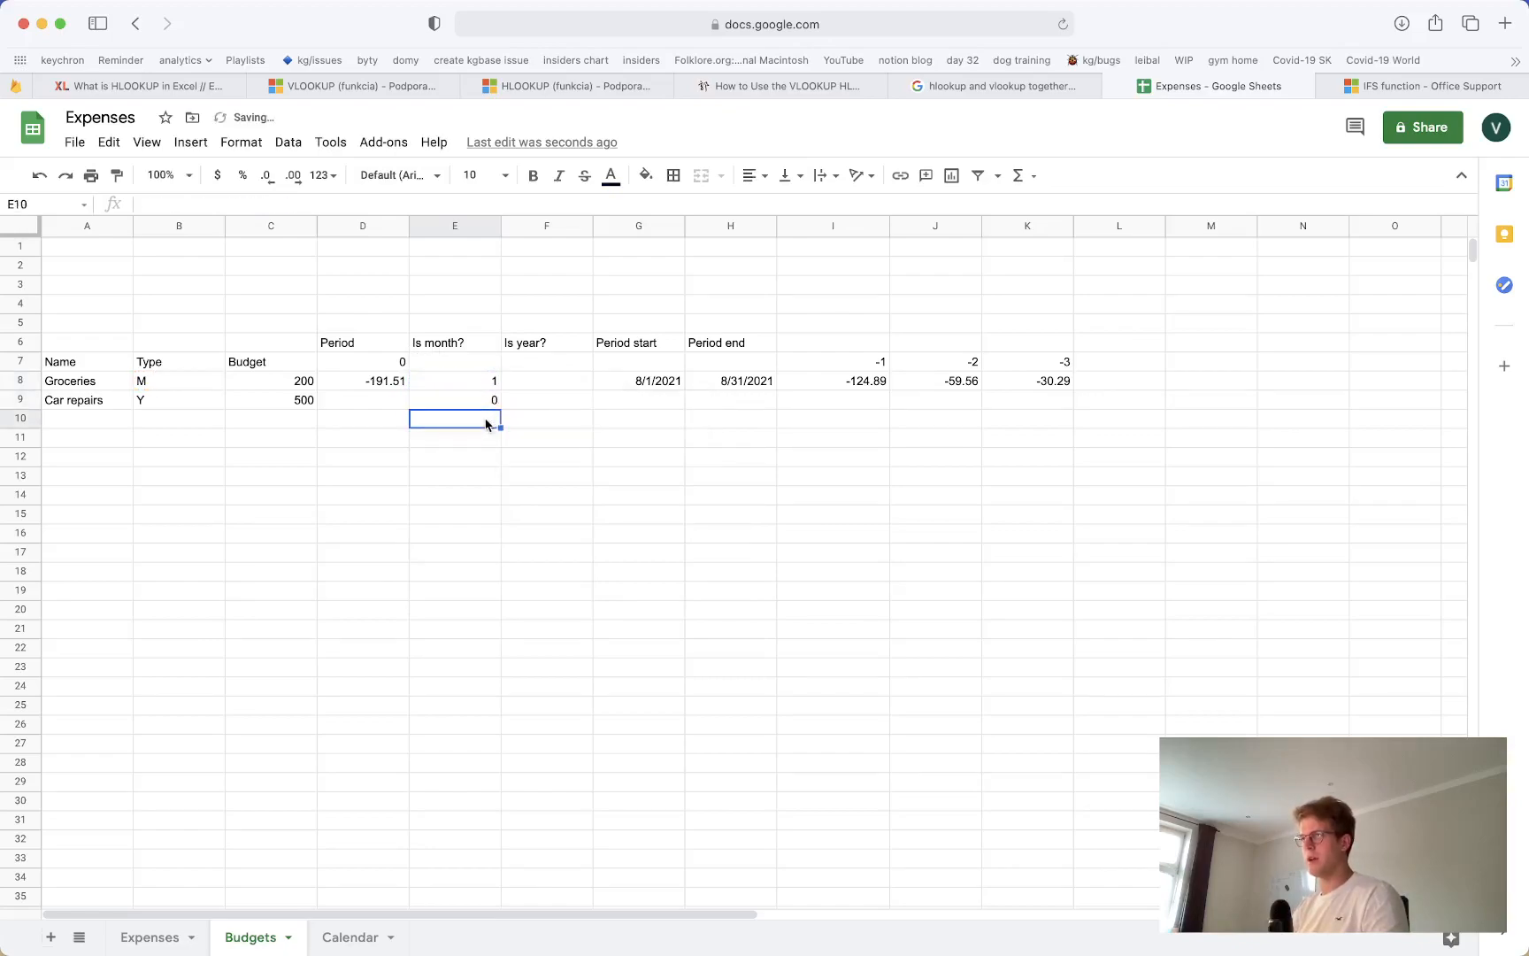
Copy both "Is month?" formulas in E8:E9 into the "Is year?" column at F8:F9
{"action": "left_click_drag", "start_coordinate": [478, 381], "coordinate": [481, 400]}
{"action": "key", "text": "super+c"}
{"action": "left_click", "coordinate": [529, 382]}
{"action": "key", "text": "super+v"}
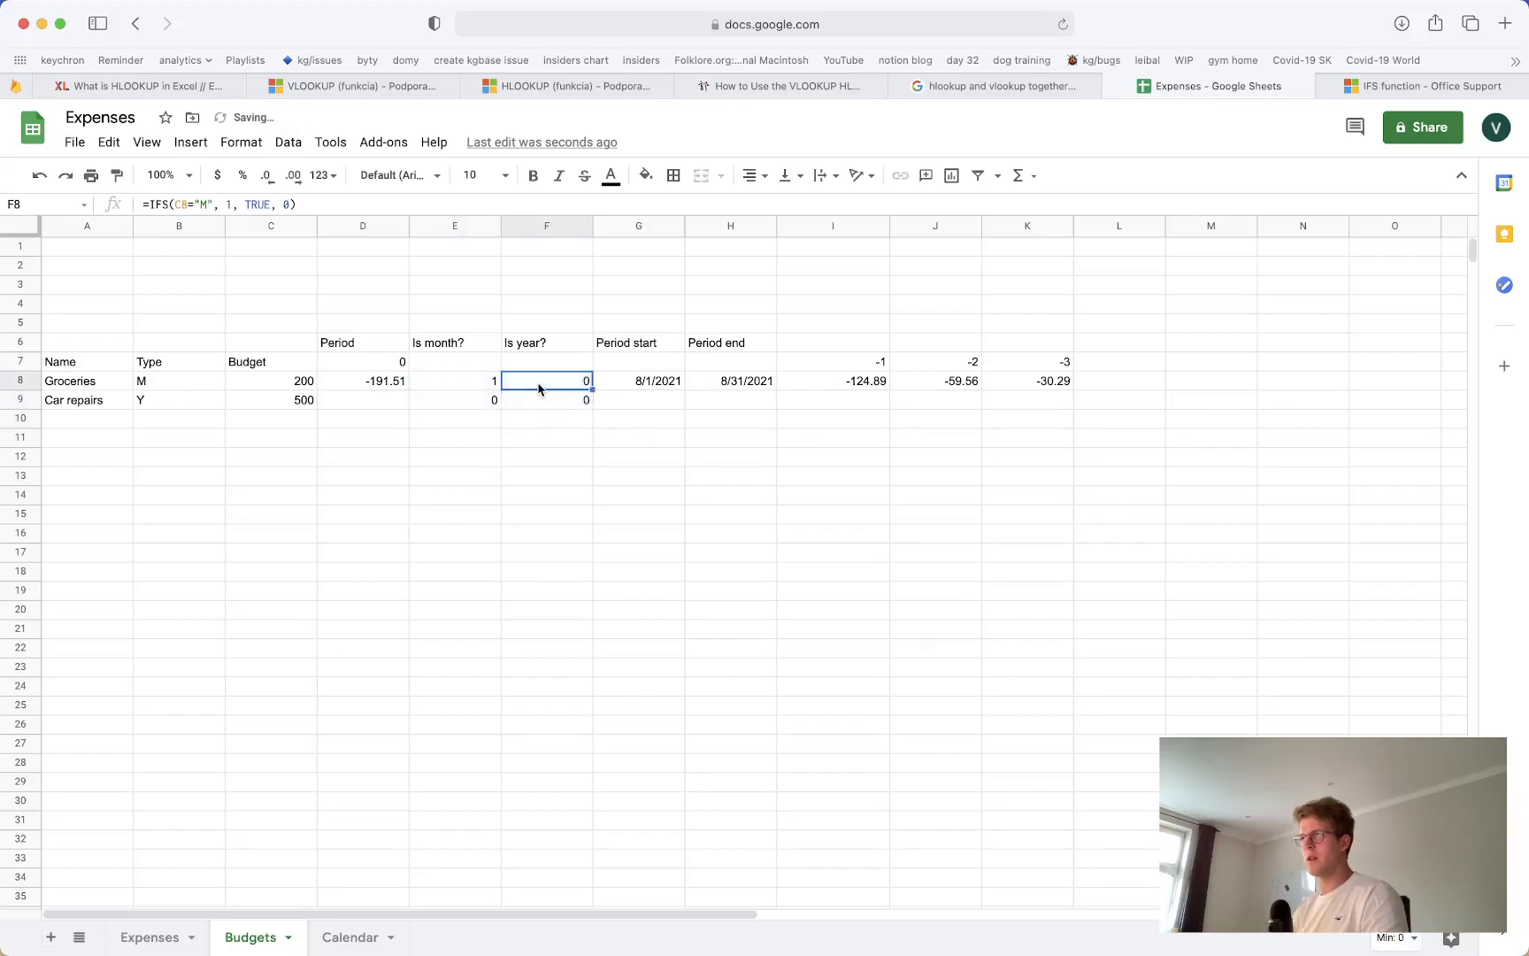
Change the Groceries "Is year?" formula in F8 to =IFS(B8="Y", 1, TRUE, 0)
{"action": "double_click", "coordinate": [539, 388]}
{"action": "left_click", "coordinate": [543, 381]}
{"action": "key", "text": "BackSpace"}
{"action": "type", "text": "B"}
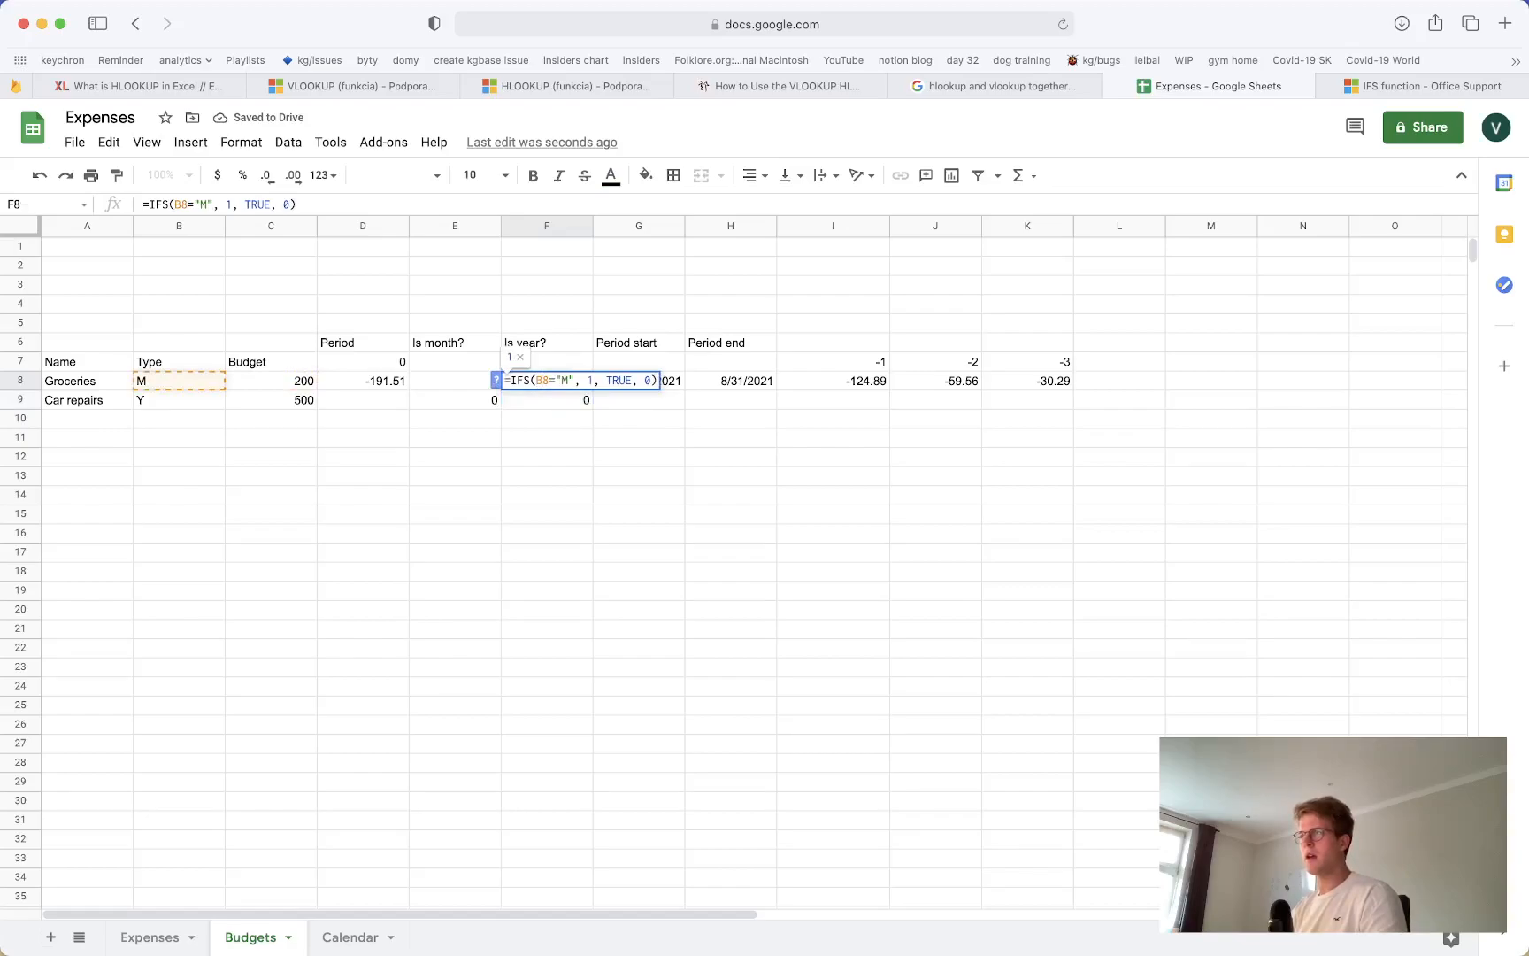
{"action": "key", "text": "Return"}
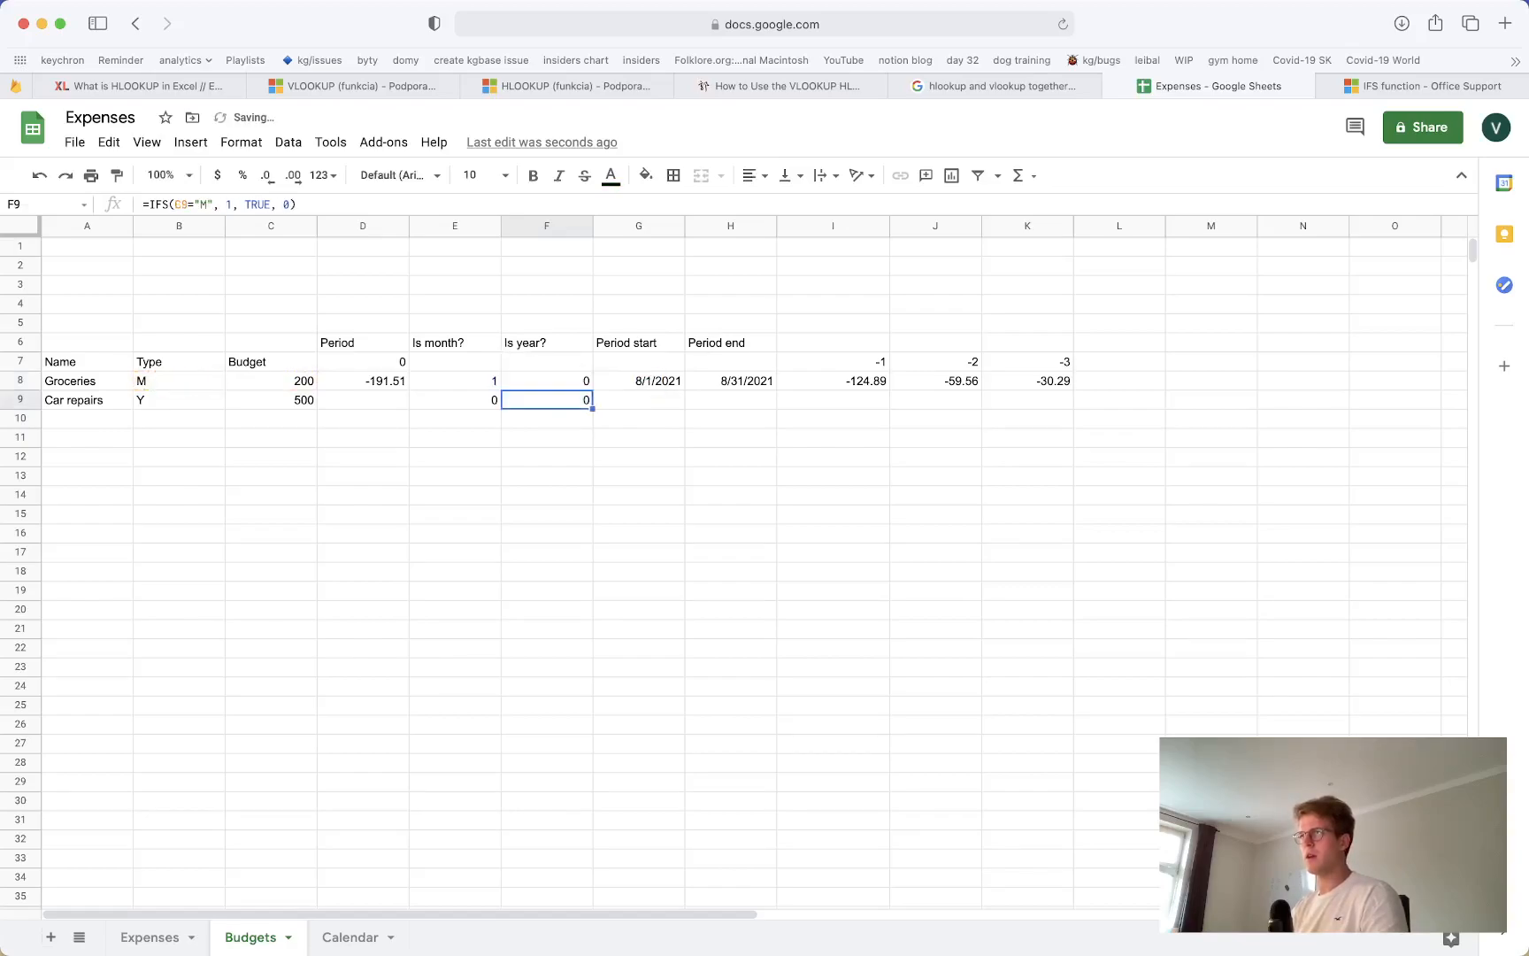
Copy the "Is year?" formula from F8 to the Car repairs row in F9
{"action": "left_click", "coordinate": [517, 385]}
{"action": "key", "text": "super+c"}
{"action": "left_click", "coordinate": [519, 399]}
{"action": "key", "text": "super+v"}
{"action": "left_click", "coordinate": [528, 422]}
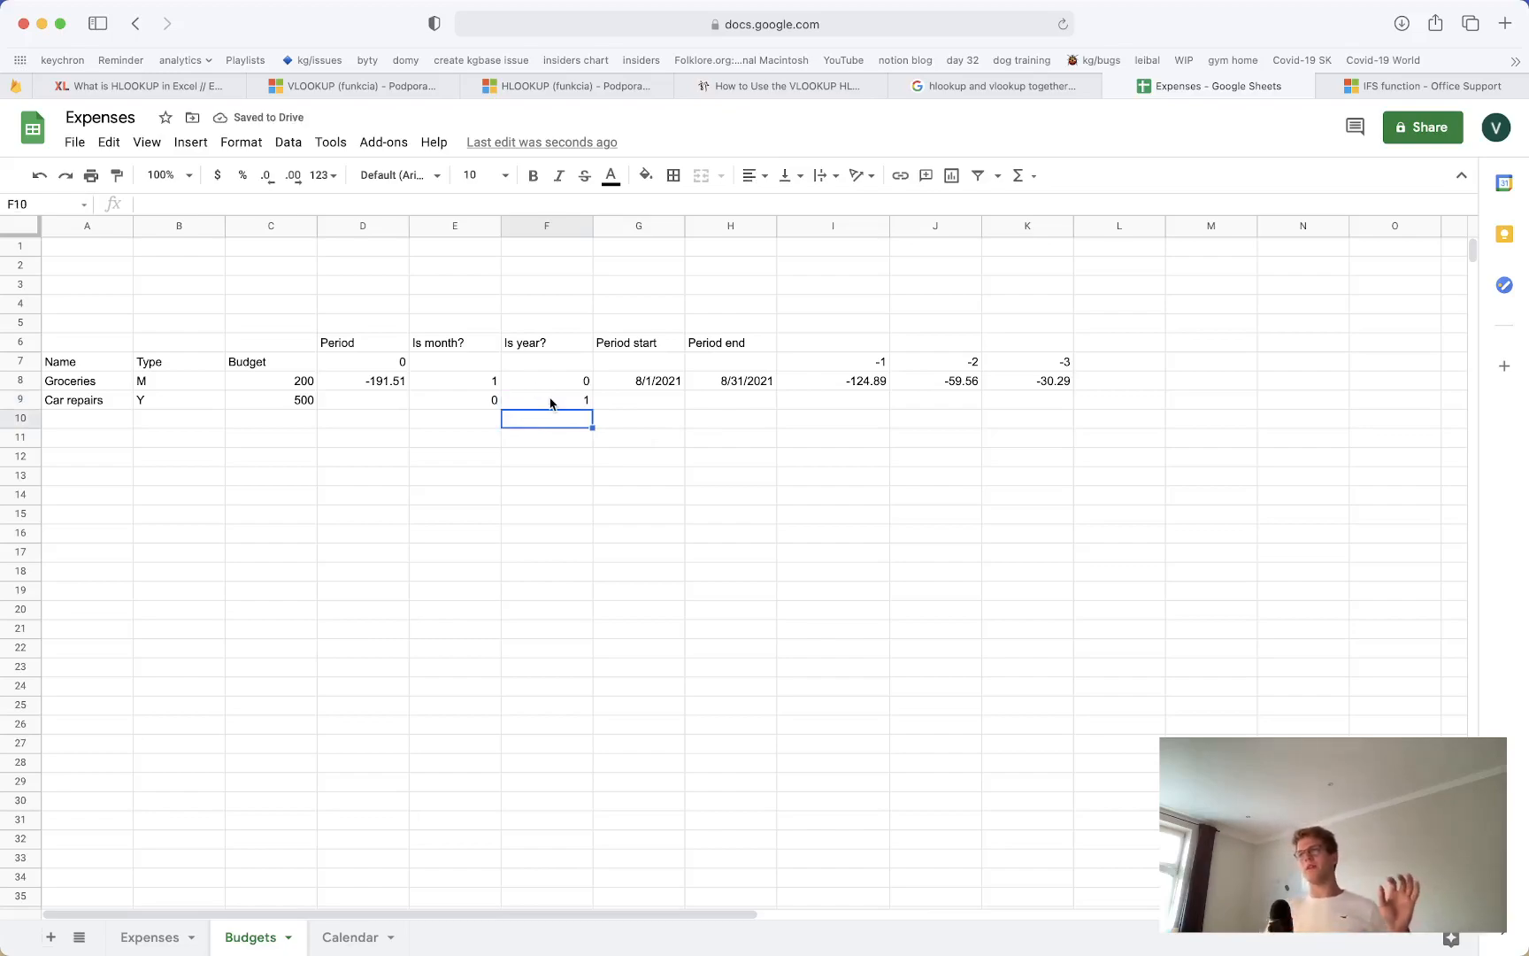
{"action": "left_click", "coordinate": [530, 382]}
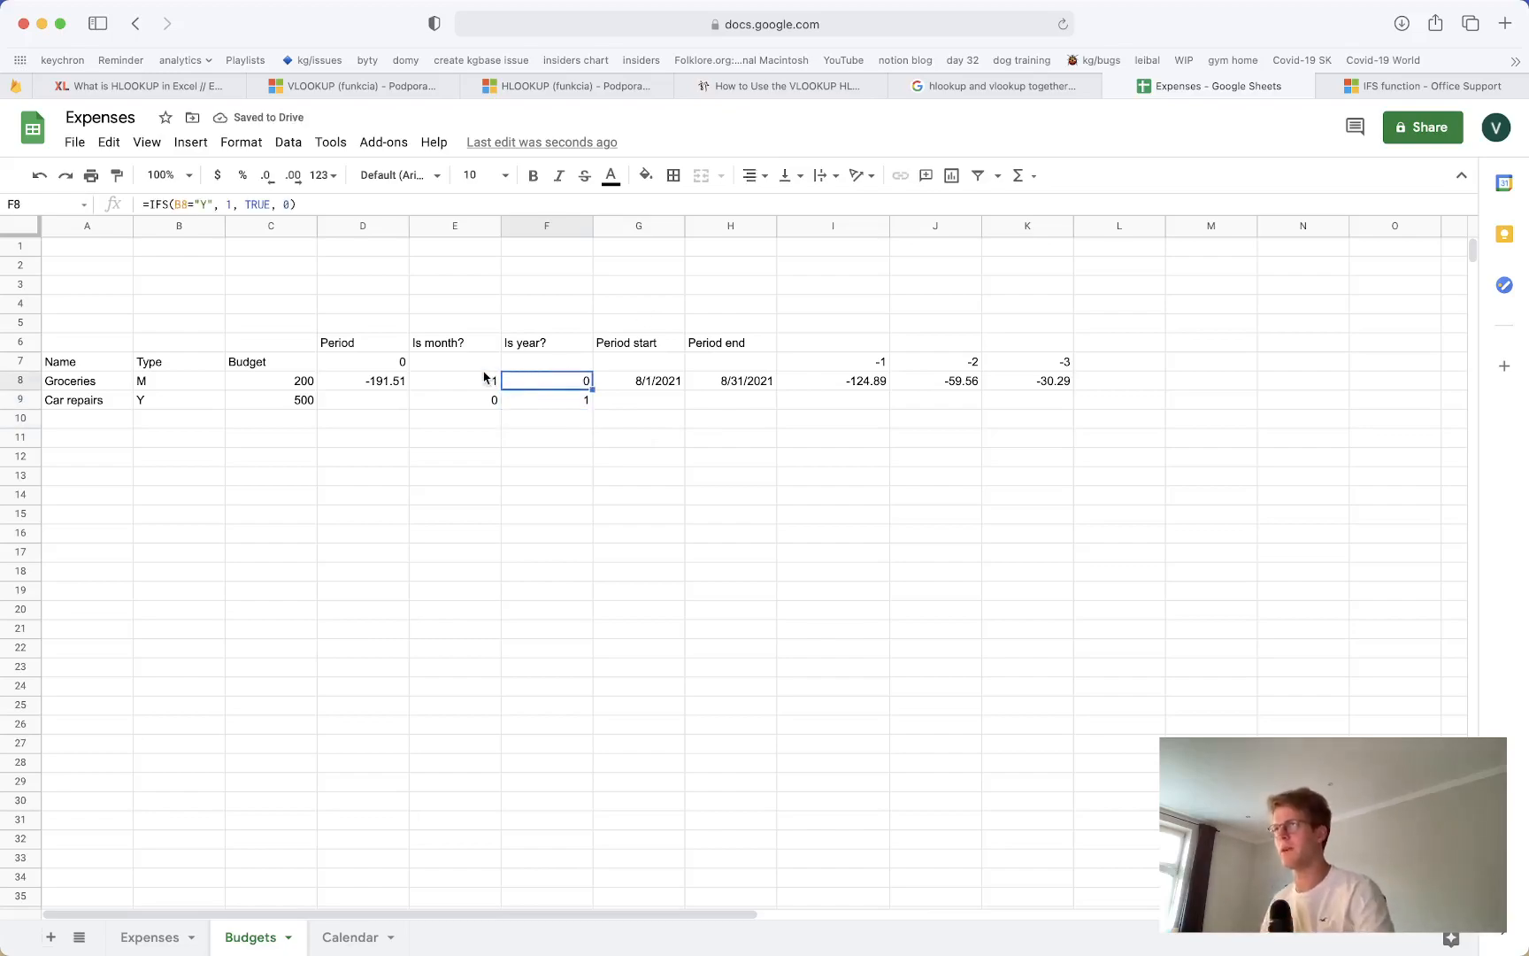
Wrap the Groceries period start formula in G8 in an IFS check, giving =IFS(B8="M", EOMONTH(TODAY(), -1+D7)+1)
{"action": "double_click", "coordinate": [662, 381]}
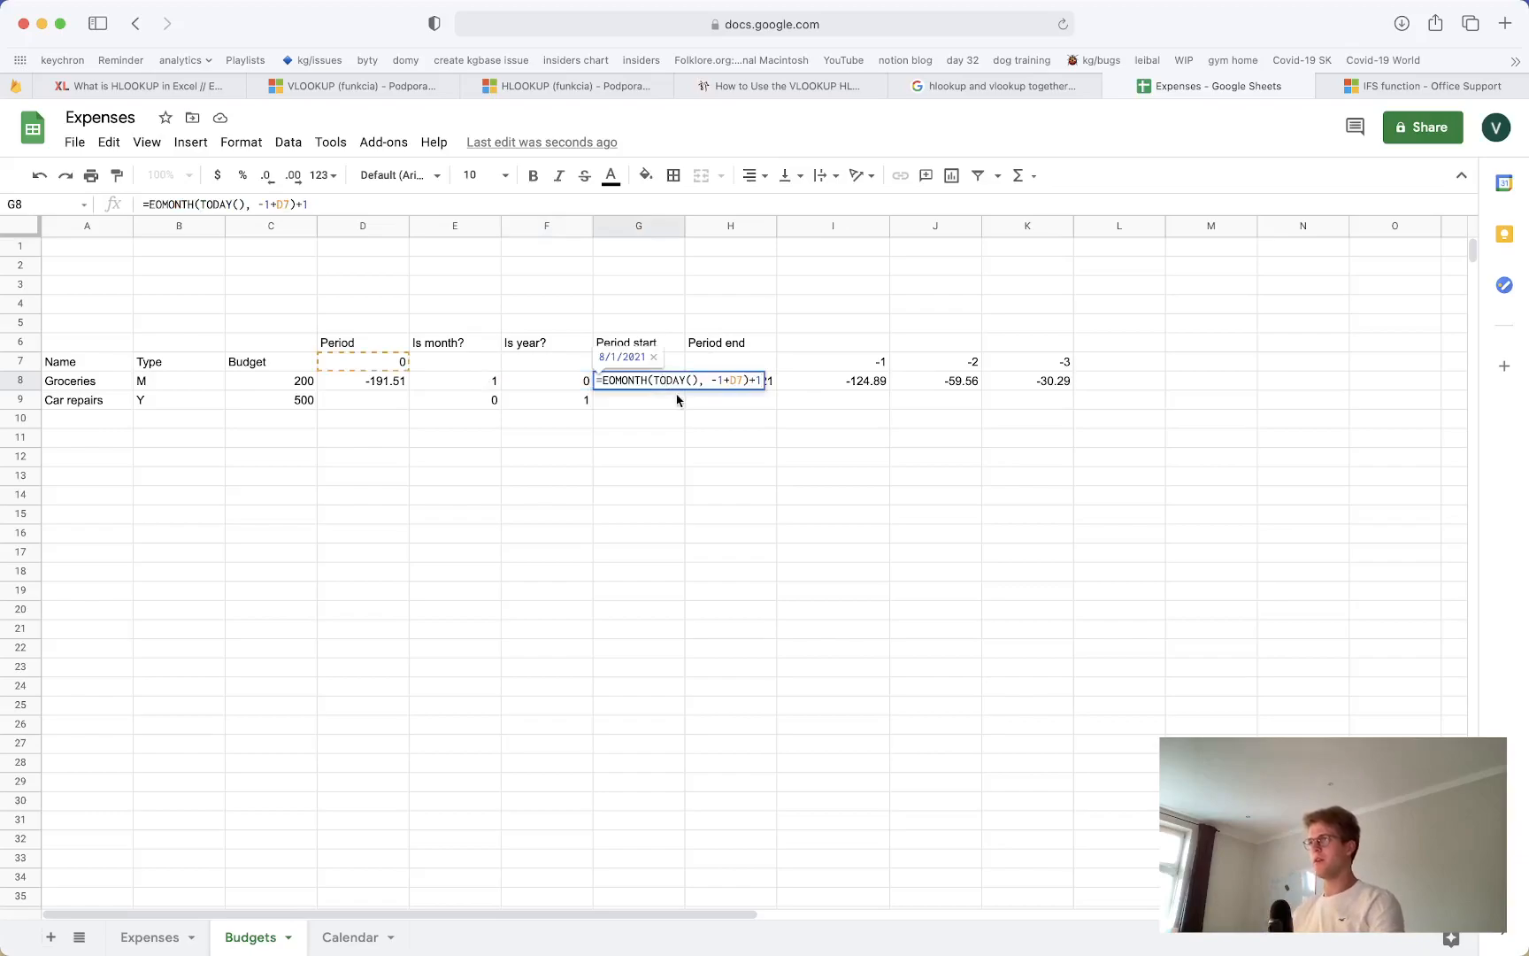
{"action": "key", "text": "Escape"}
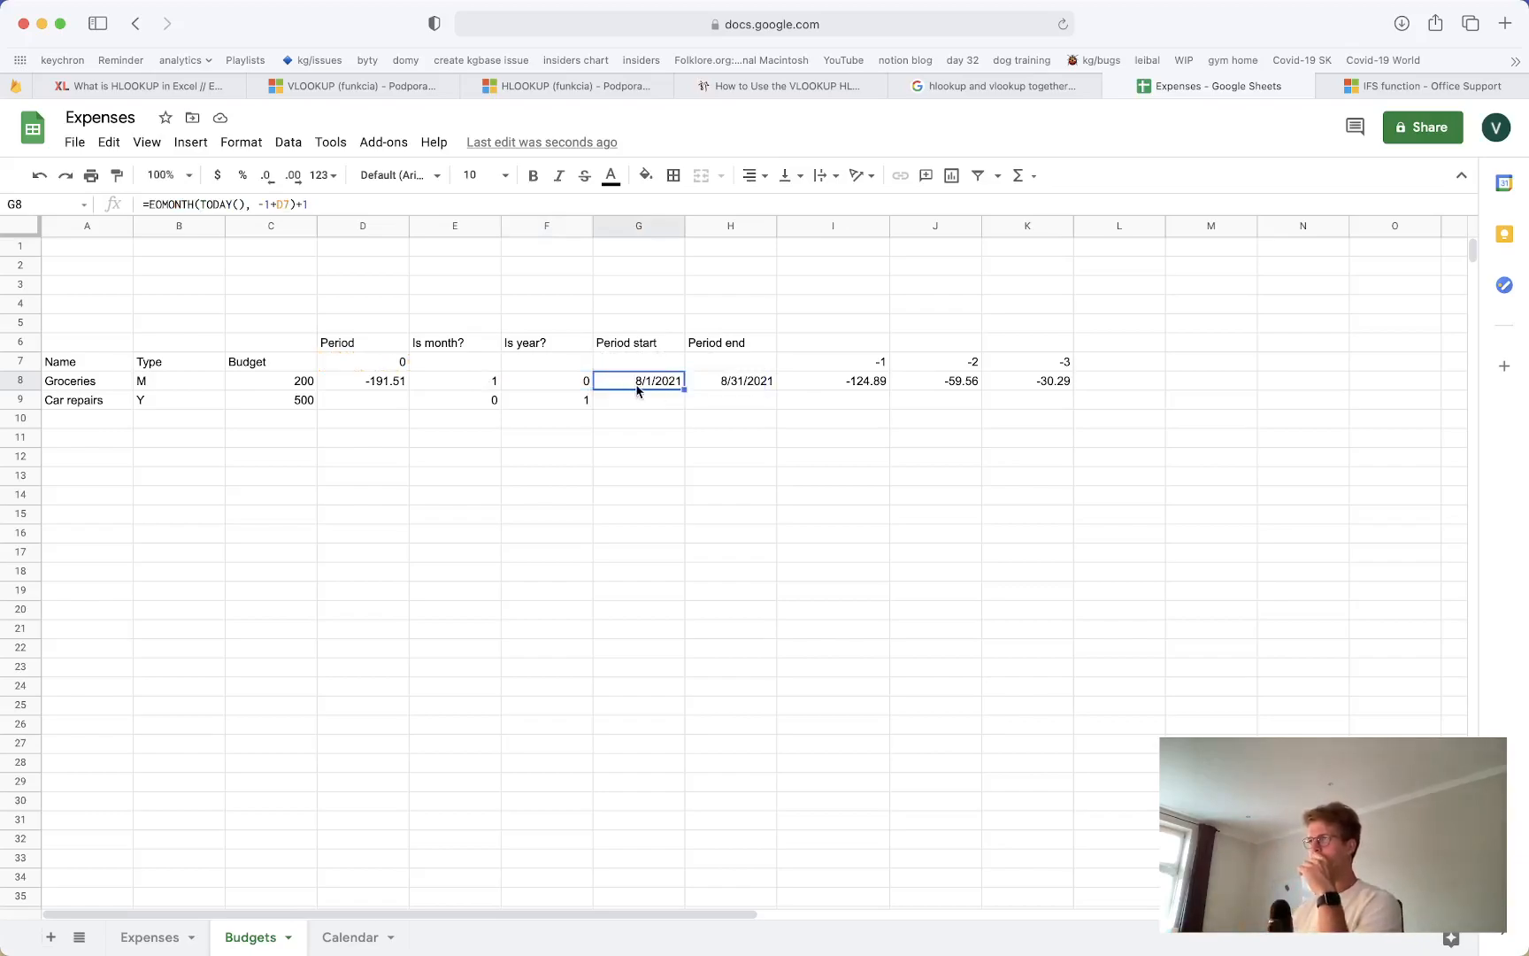
{"action": "double_click", "coordinate": [635, 385]}
{"action": "left_click_drag", "start_coordinate": [607, 379], "coordinate": [762, 382]}
{"action": "type", "text": "I"}
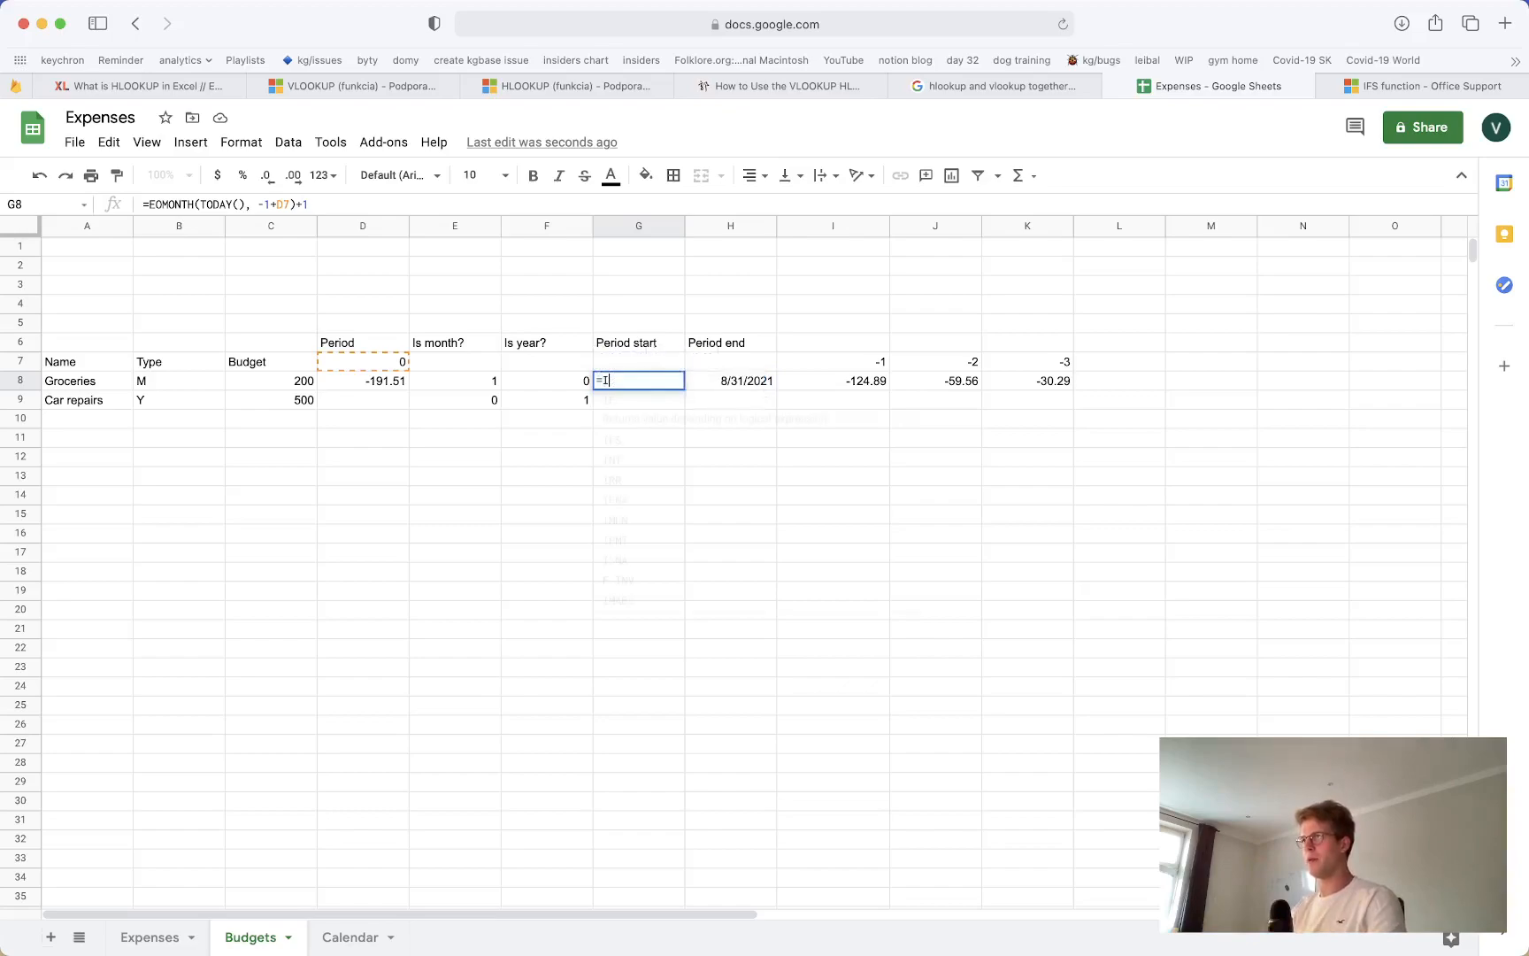
{"action": "type", "text": "FS(B8"}
{"action": "type", "text": "=\"M\","}
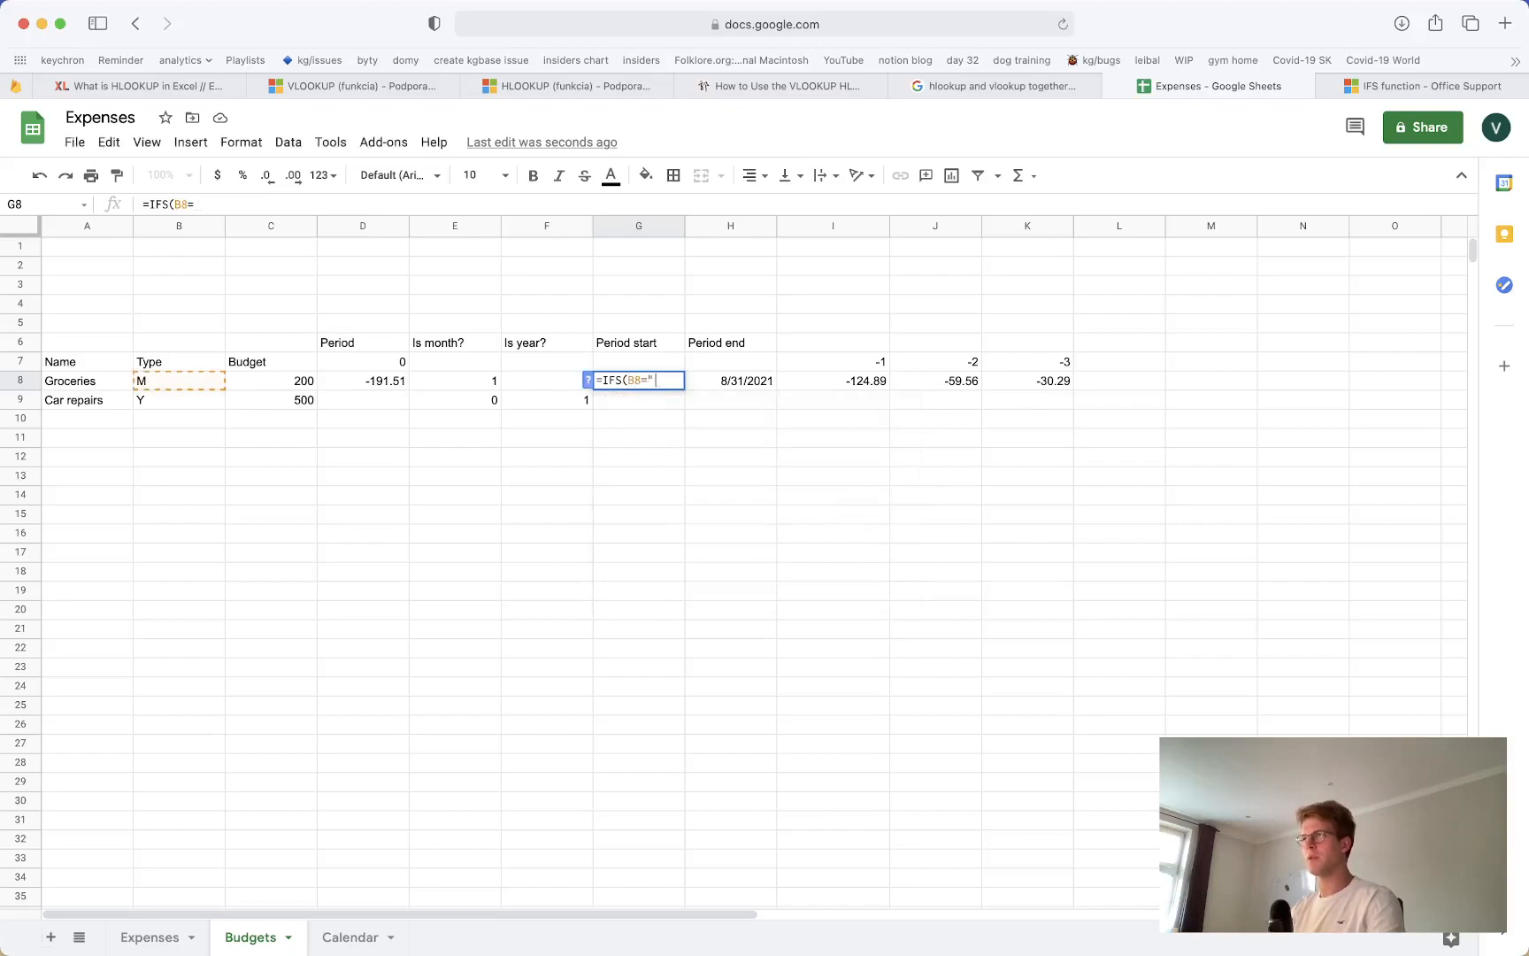
{"action": "key", "text": "super+v"}
{"action": "type", "text": ")"}
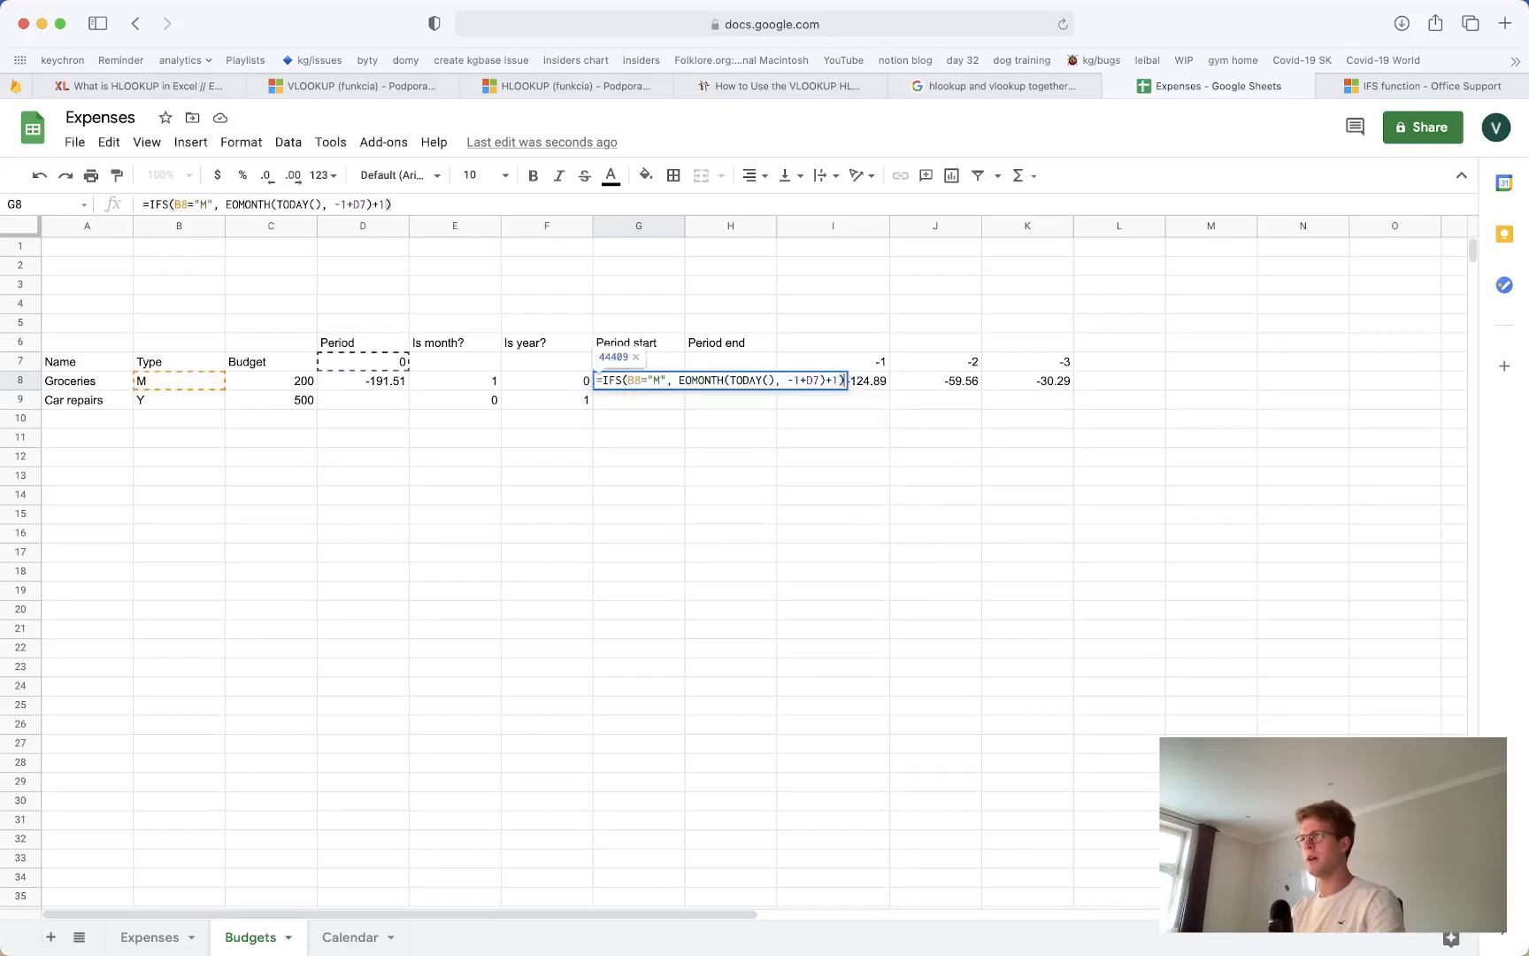
{"action": "key", "text": "Left"}
{"action": "type", "text": ", TRUE"}
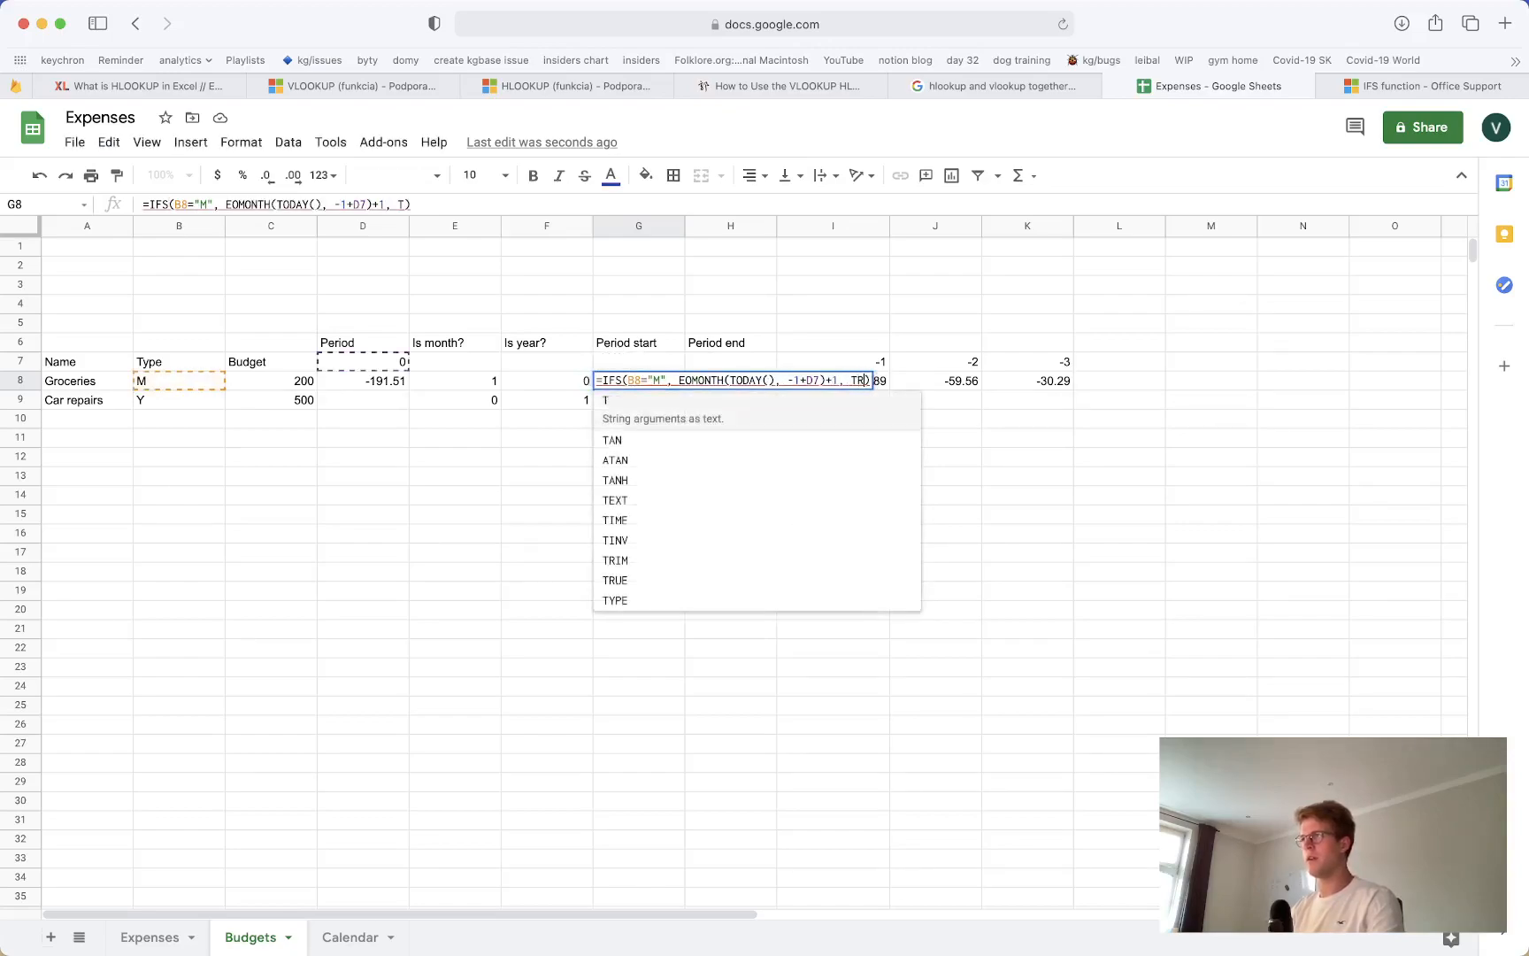
{"action": "type", "text": ","}
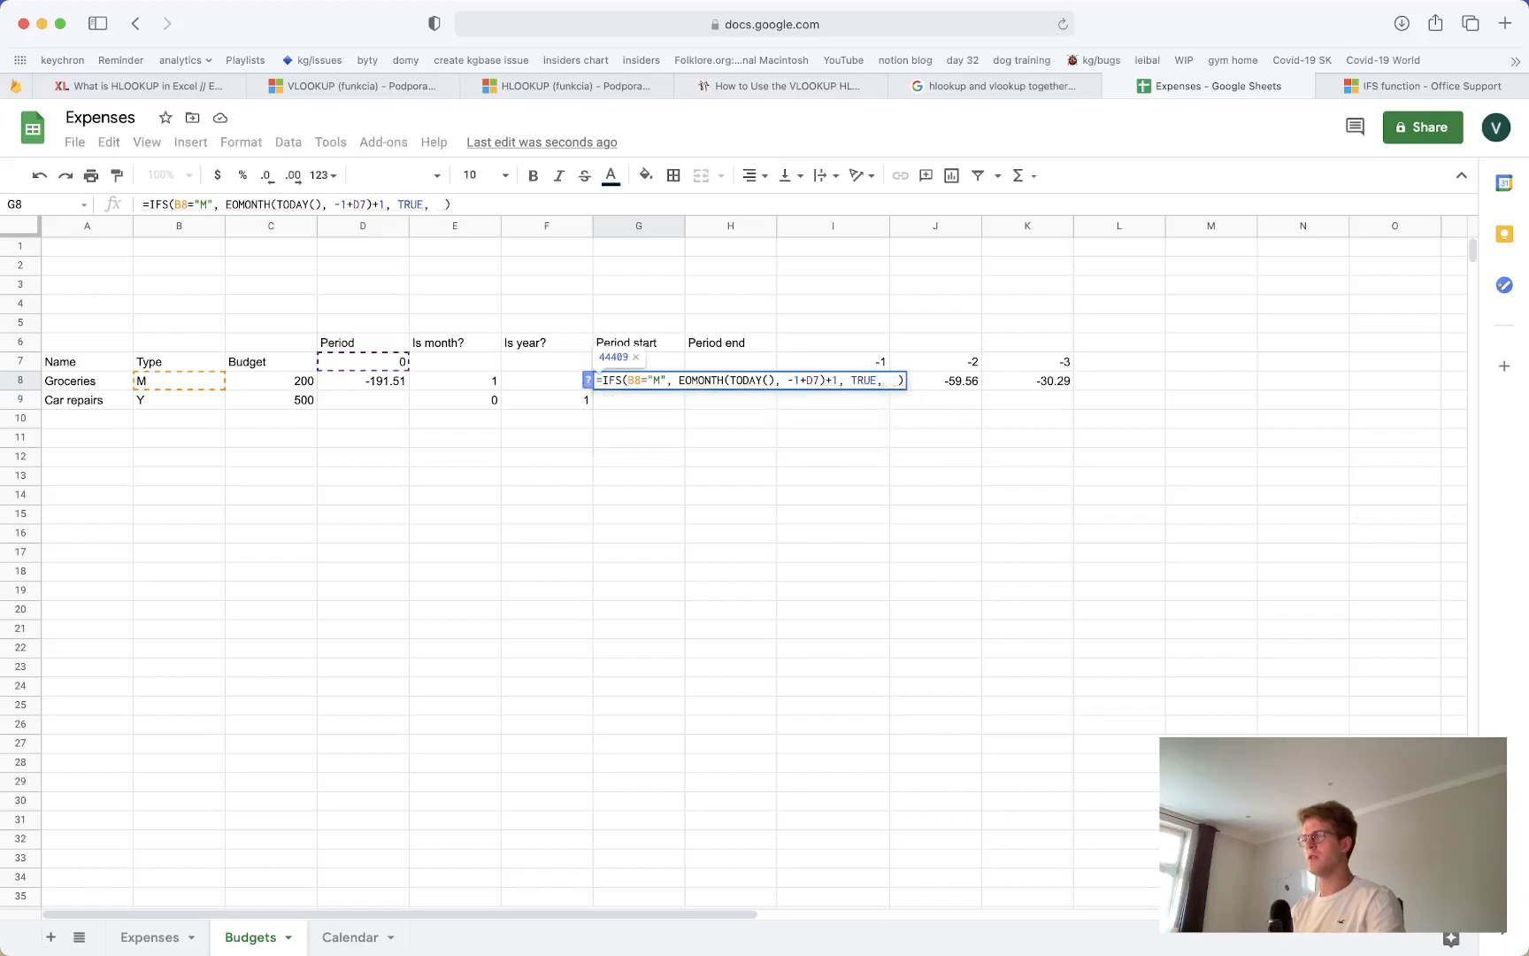
{"action": "key", "text": "BackSpace"}
{"action": "key", "text": "BackSpace"}
{"action": "key", "text": "BackSpace"}
{"action": "key", "text": "BackSpace"}
{"action": "key", "text": "BackSpace"}
{"action": "key", "text": "BackSpace"}
{"action": "key", "text": "BackSpace"}
{"action": "key", "text": "BackSpace"}
Commit the Groceries period start formula in G8 and format the cell as Date
{"action": "key", "text": "Return"}
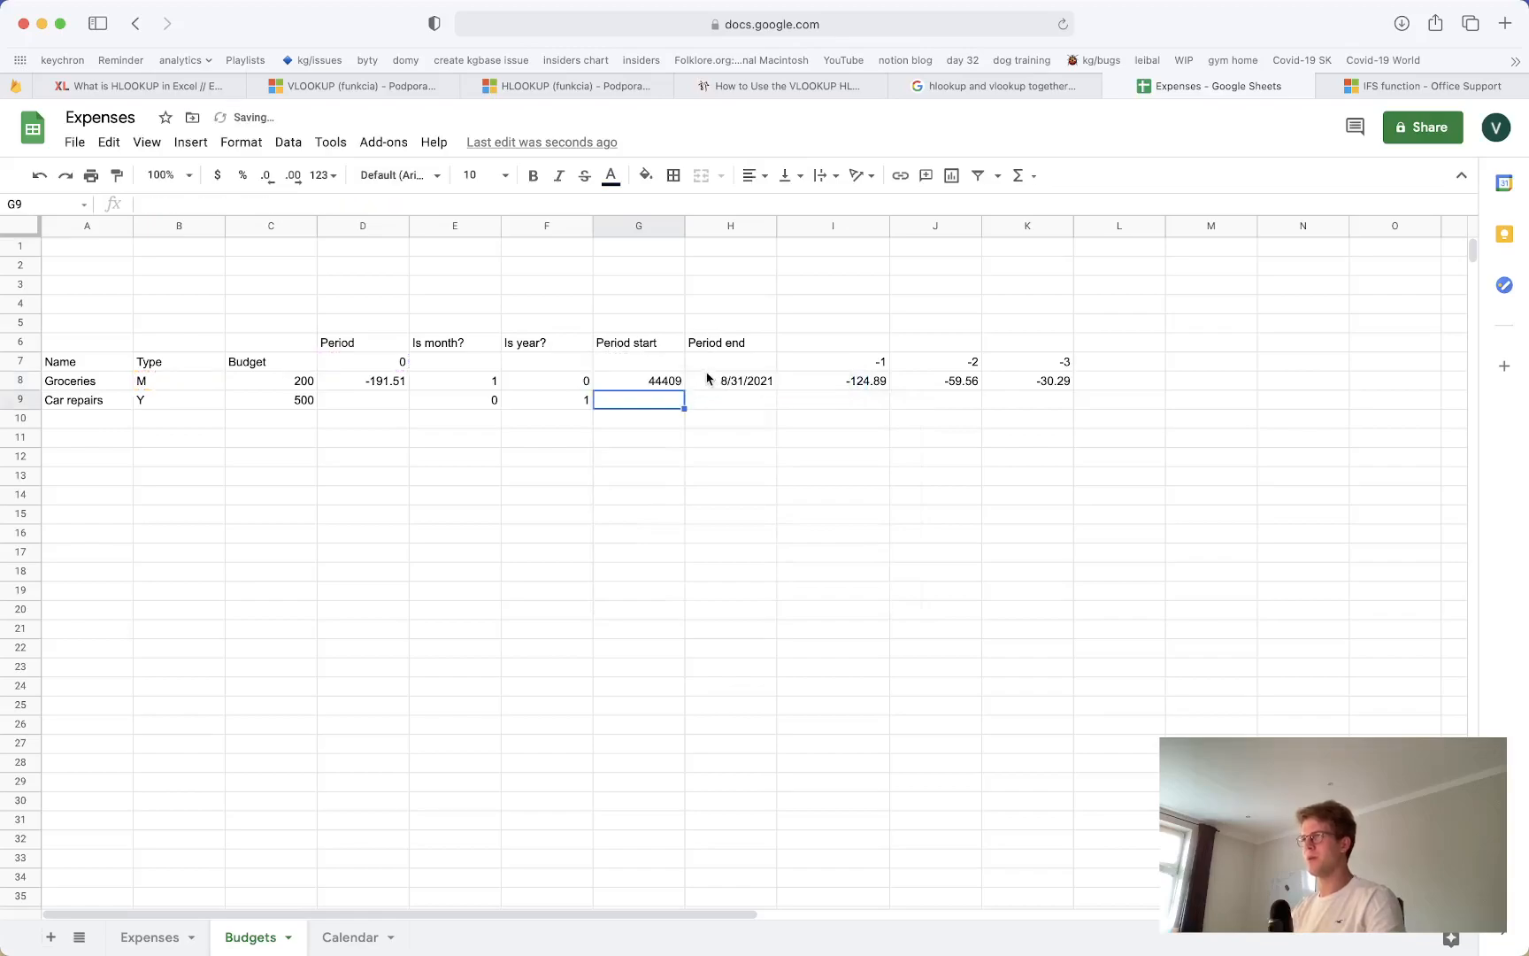
{"action": "double_click", "coordinate": [656, 387]}
{"action": "left_click", "coordinate": [671, 380]}
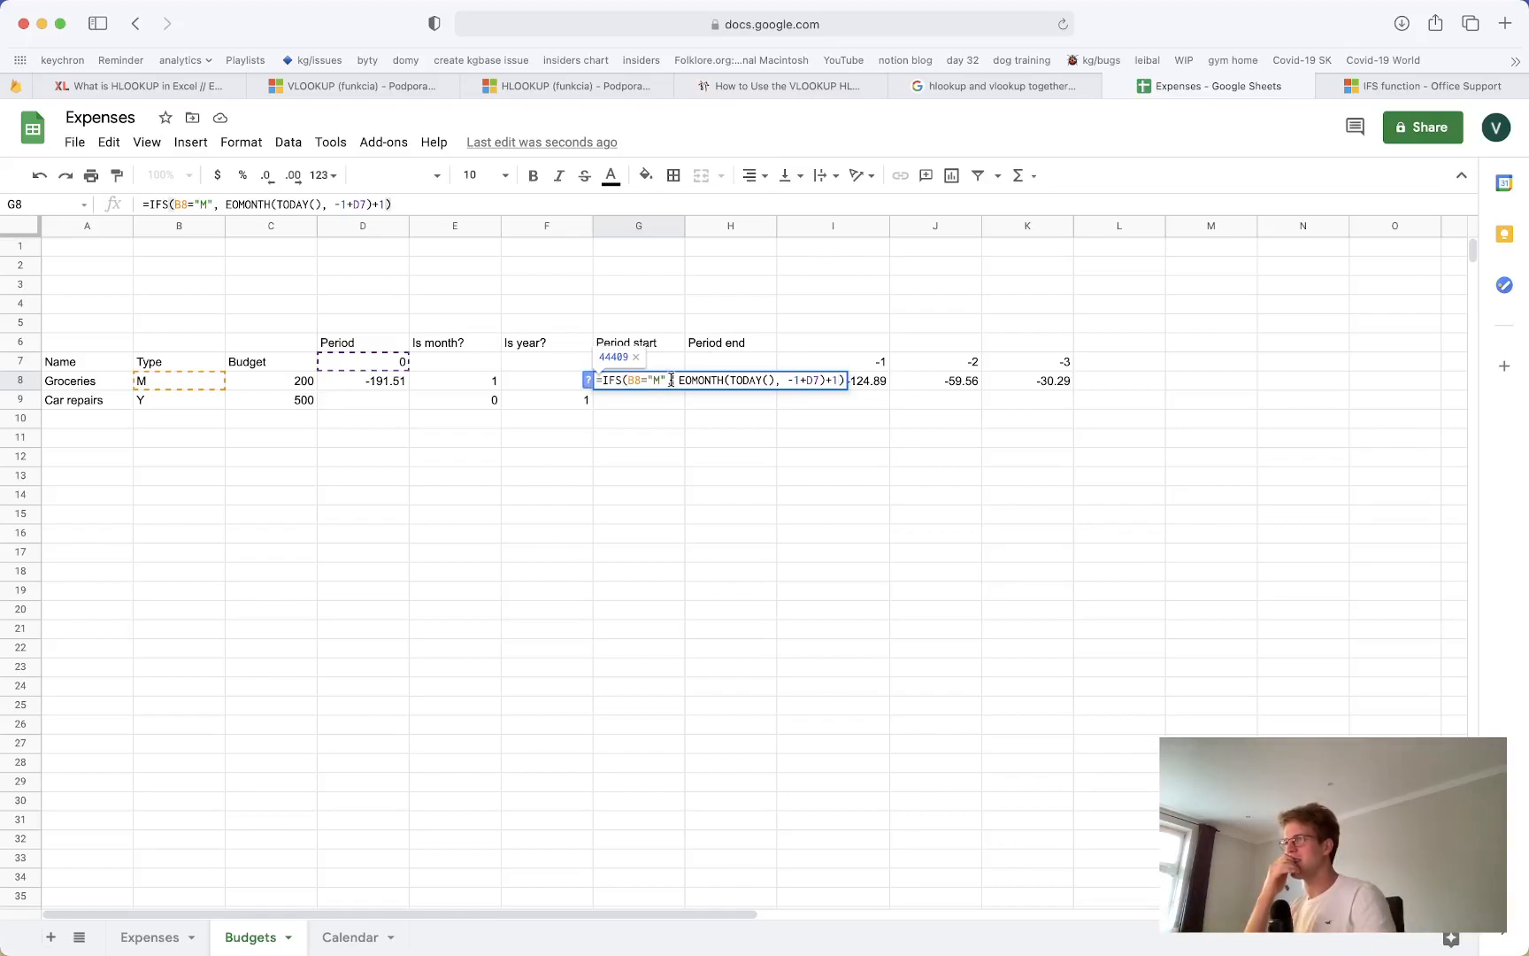
{"action": "key", "text": "Escape"}
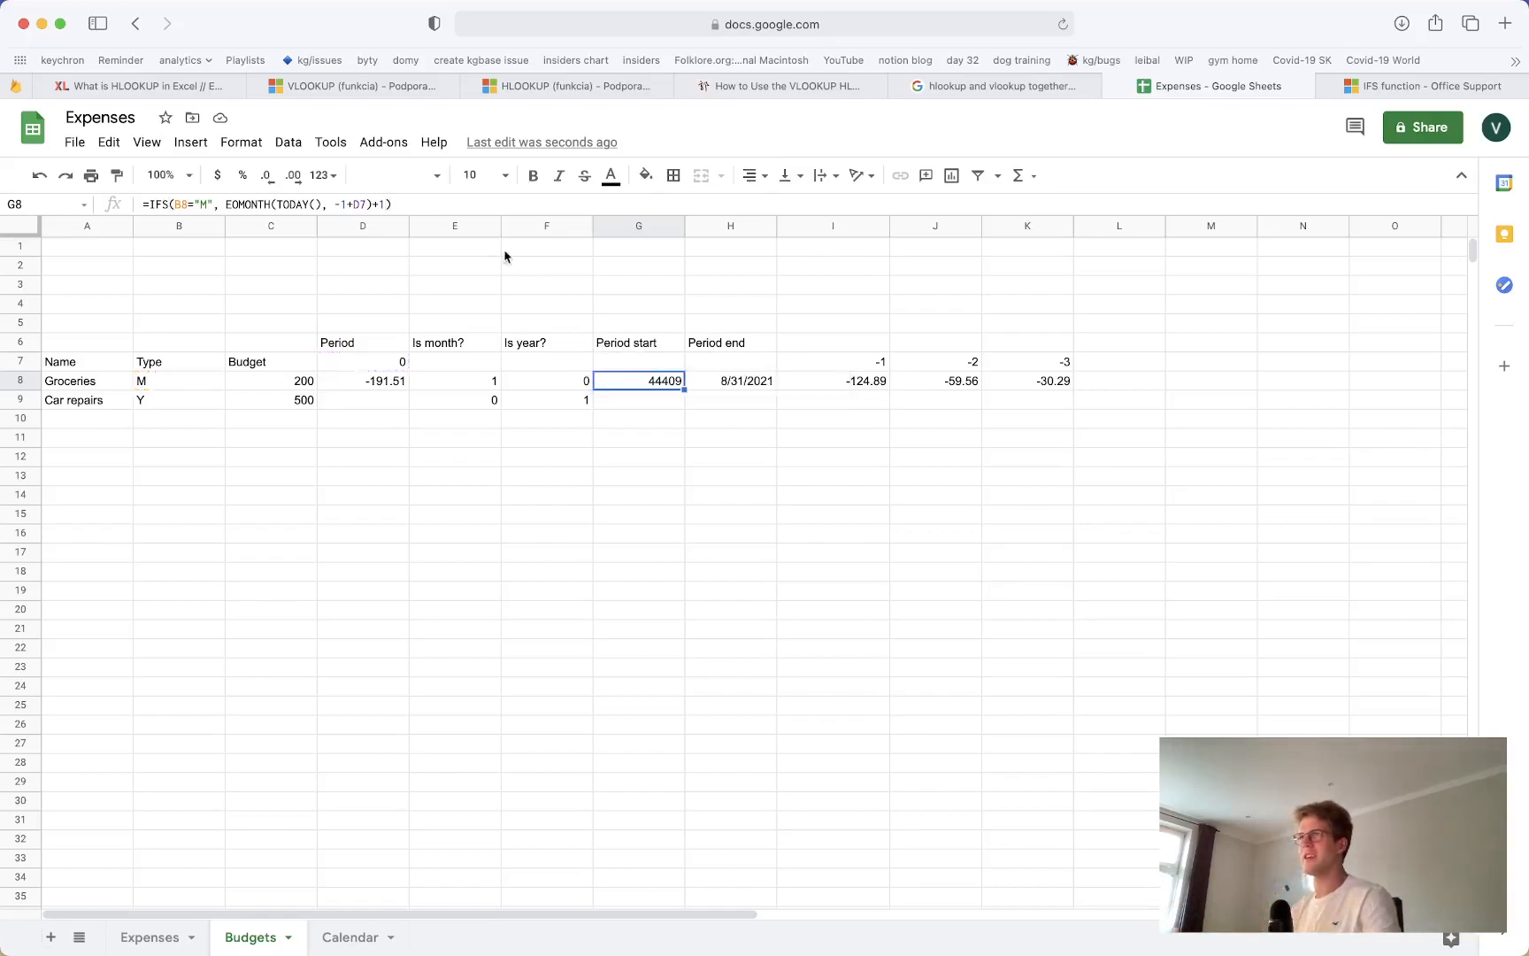
{"action": "left_click", "coordinate": [239, 141]}
{"action": "mouse_move", "coordinate": [292, 220]}
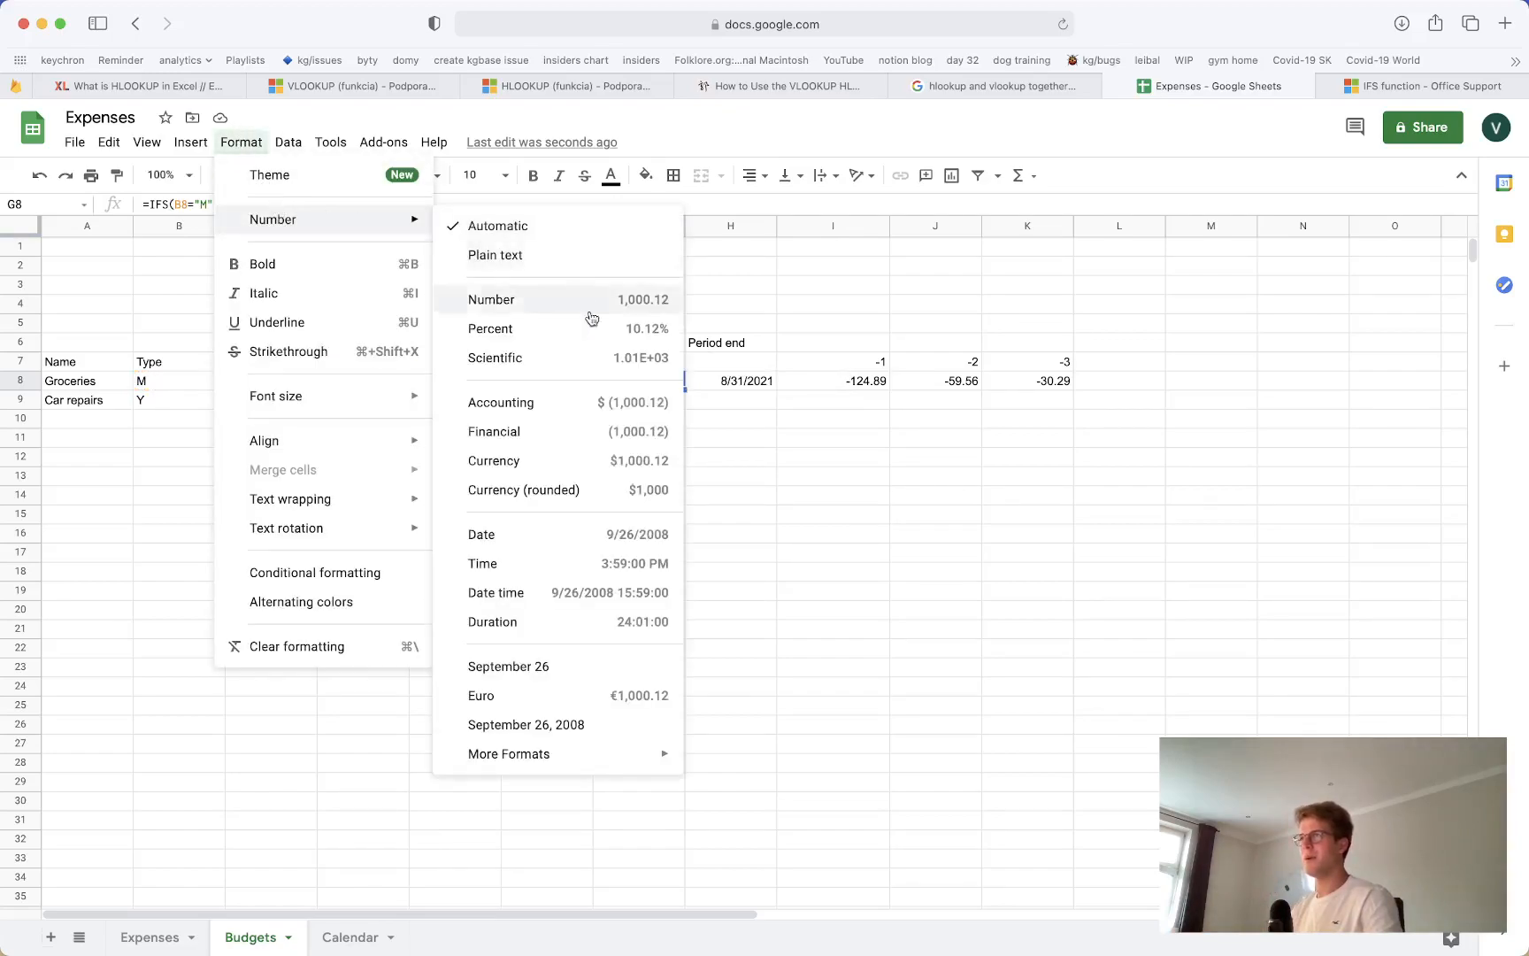
{"action": "left_click", "coordinate": [529, 536]}
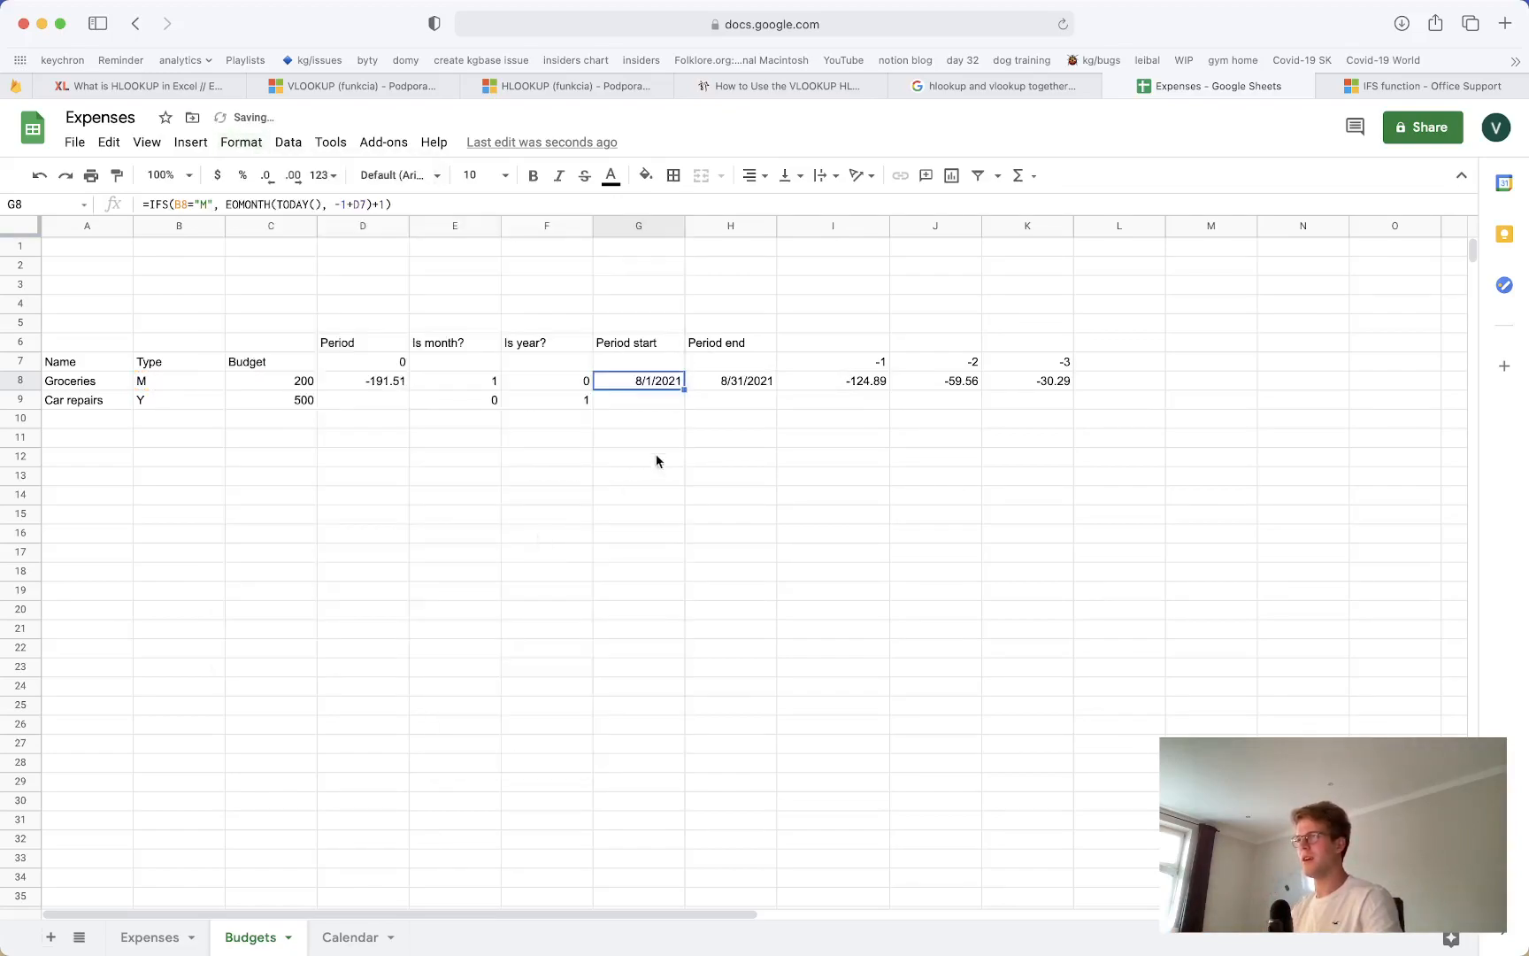
{"action": "double_click", "coordinate": [660, 386]}
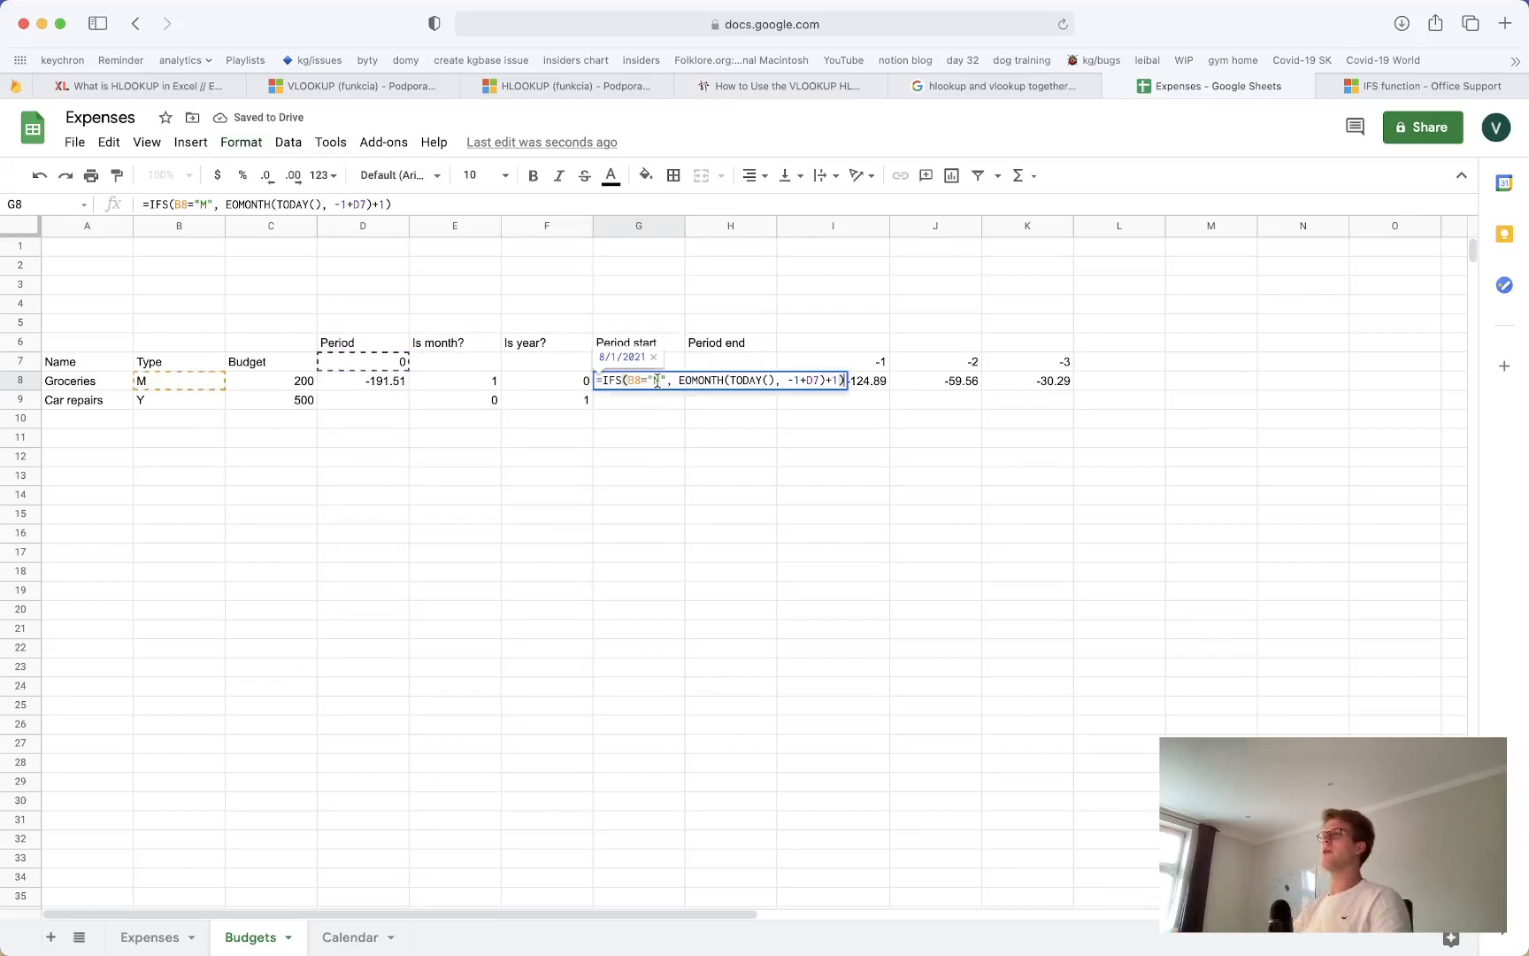
{"action": "left_click", "coordinate": [678, 381]}
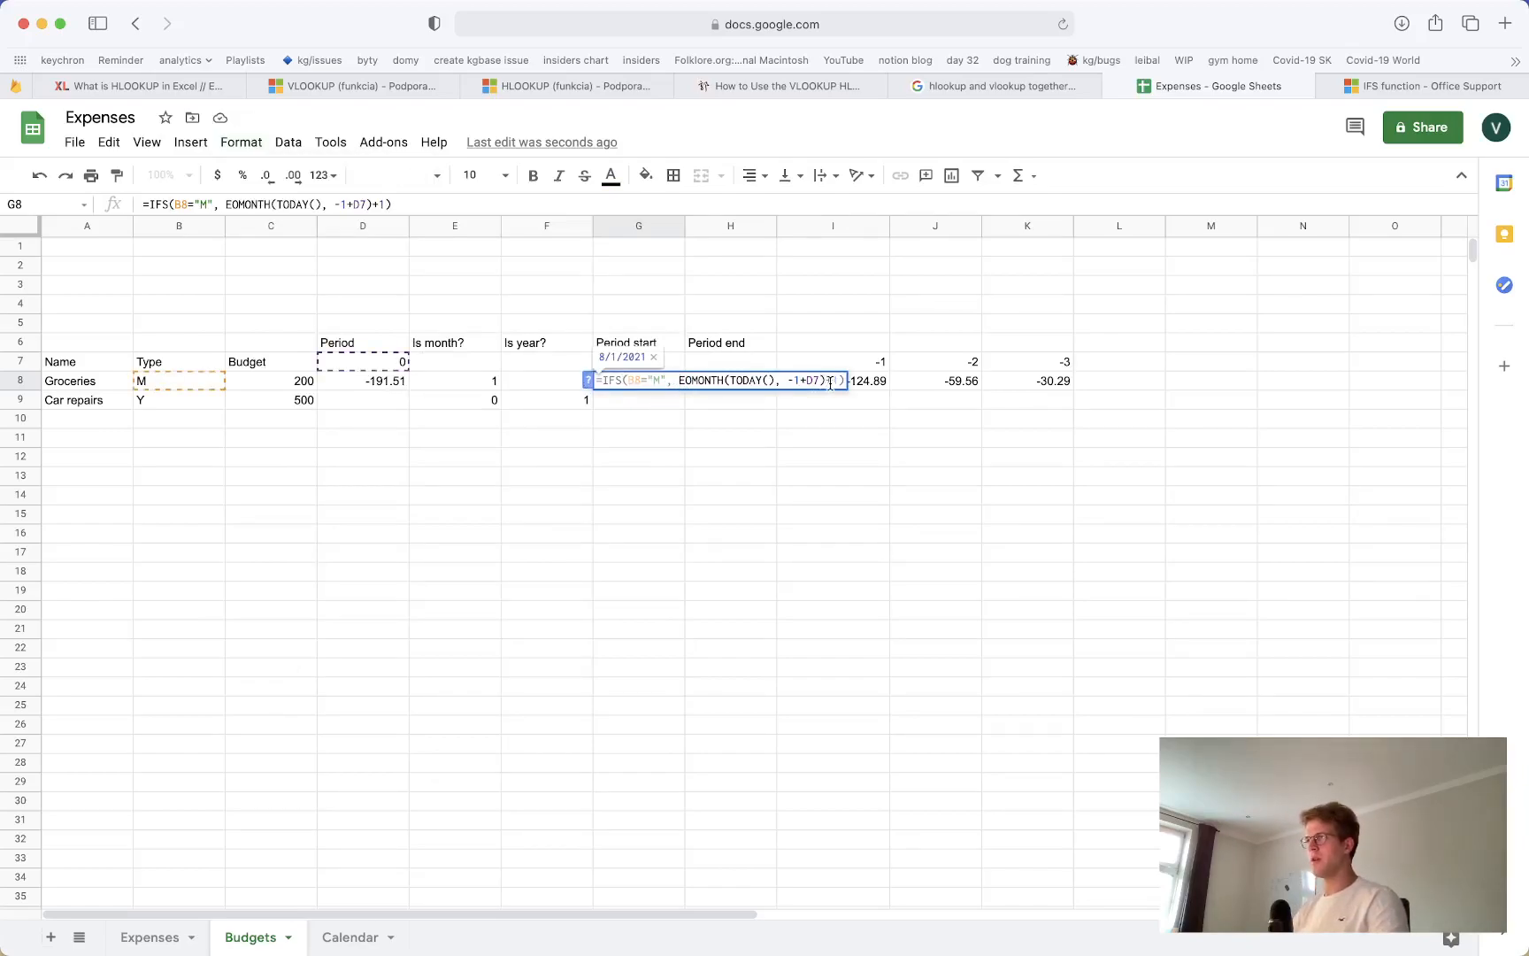
{"action": "key", "text": "Escape"}
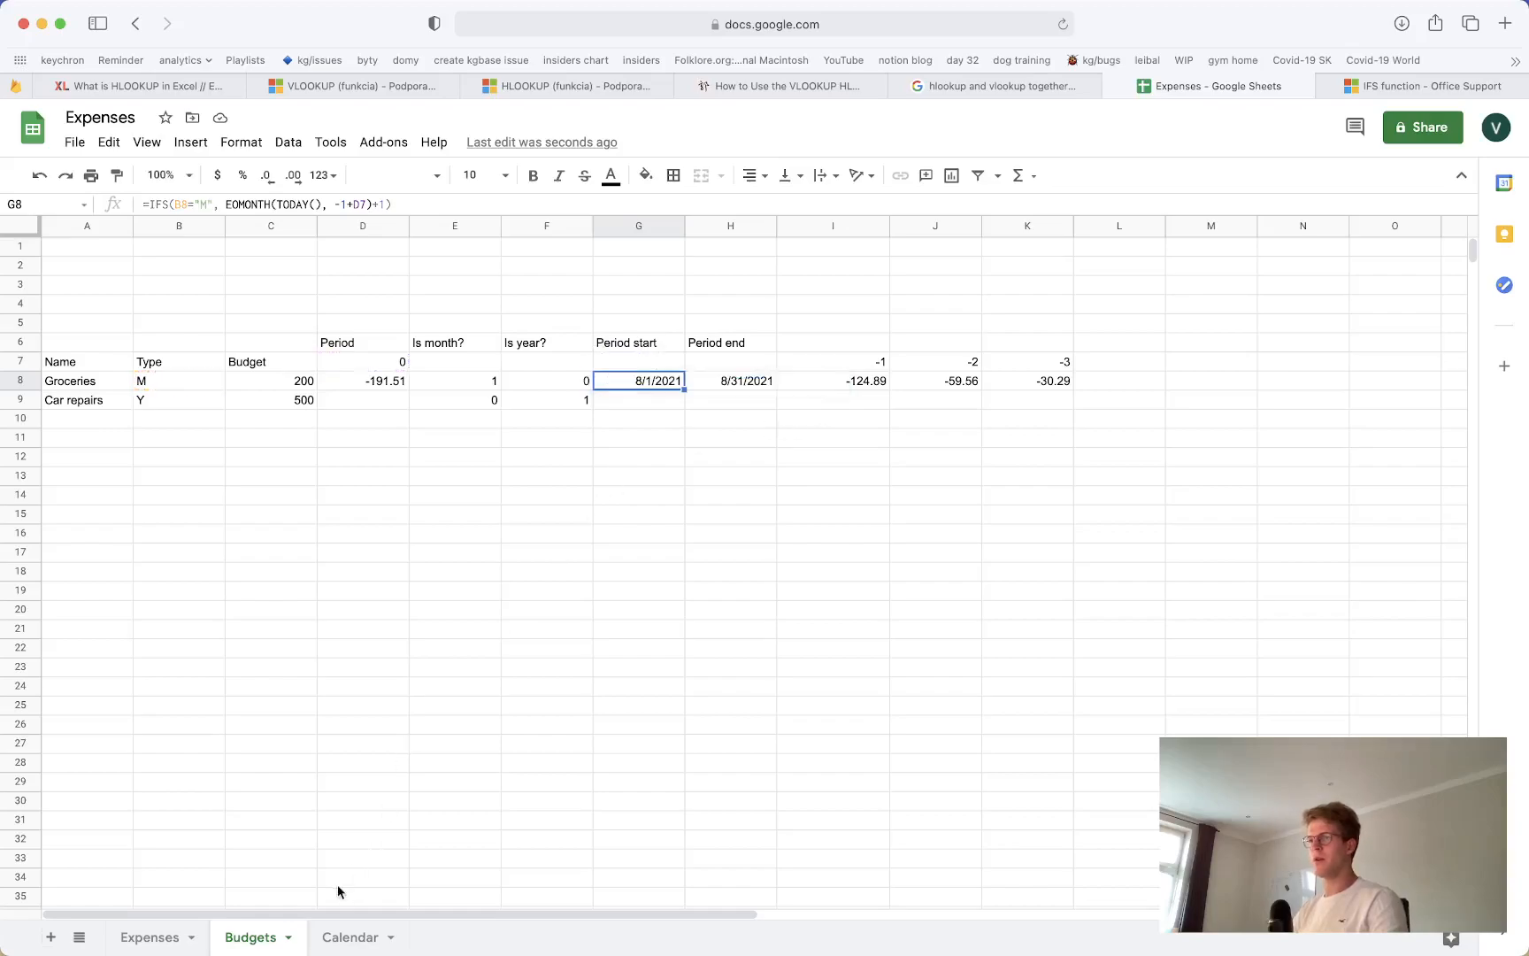
Add a B8="Q" condition to the Groceries period start formula in G8, returning the quarterly DATE formula copied from Calendar cell B4
{"action": "left_click", "coordinate": [354, 936]}
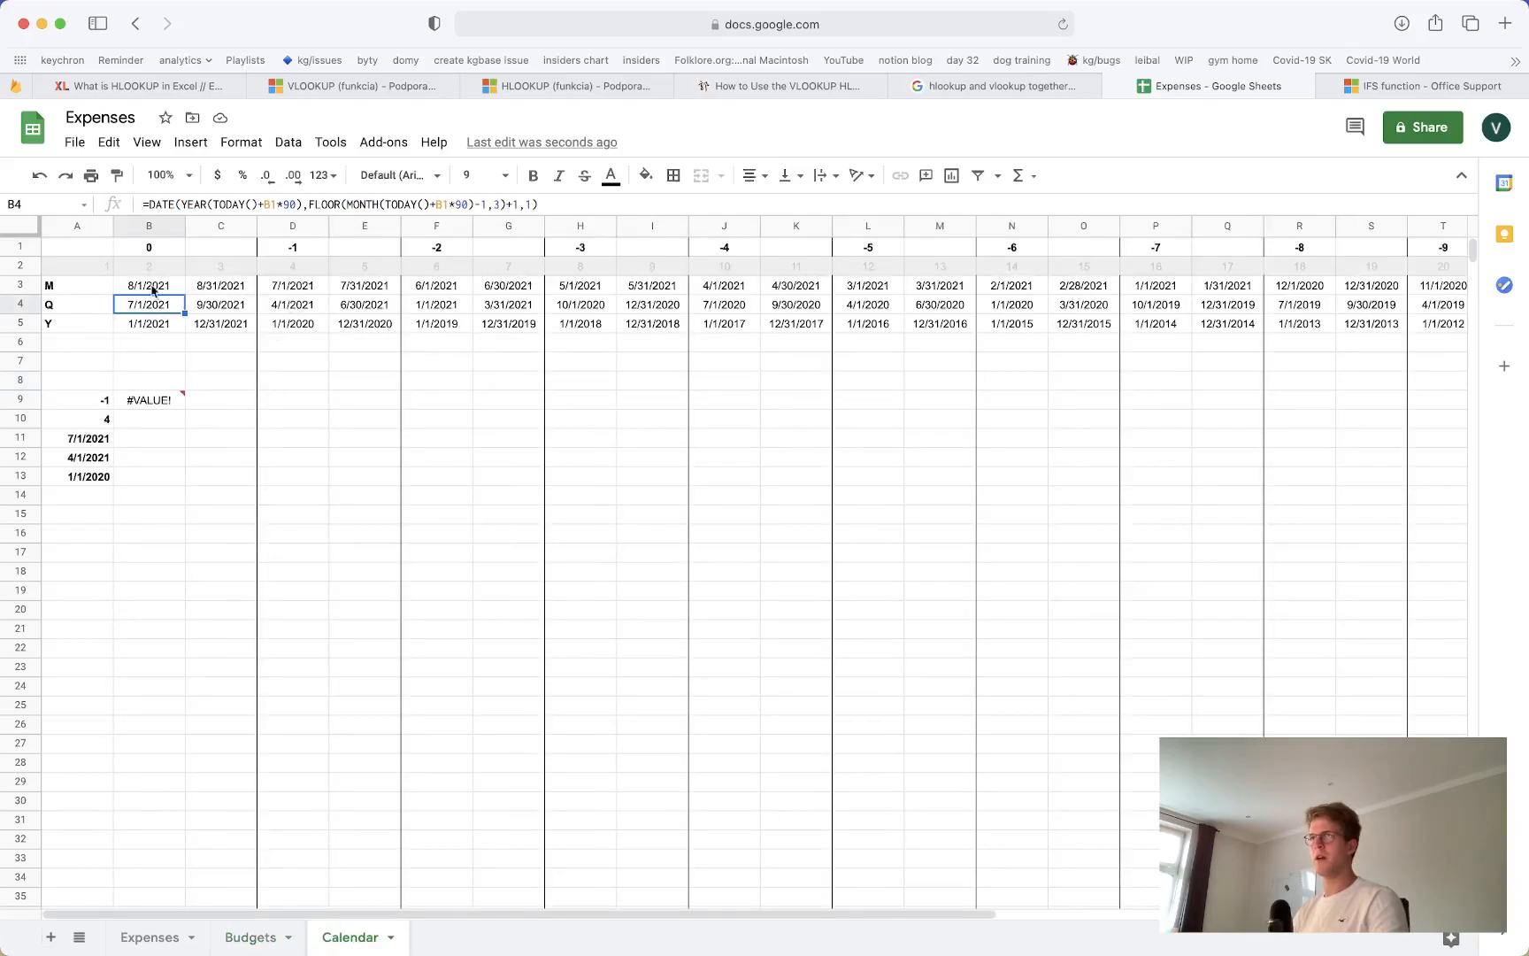
{"action": "left_click_drag", "start_coordinate": [149, 204], "coordinate": [655, 207]}
{"action": "key", "text": "super+c"}
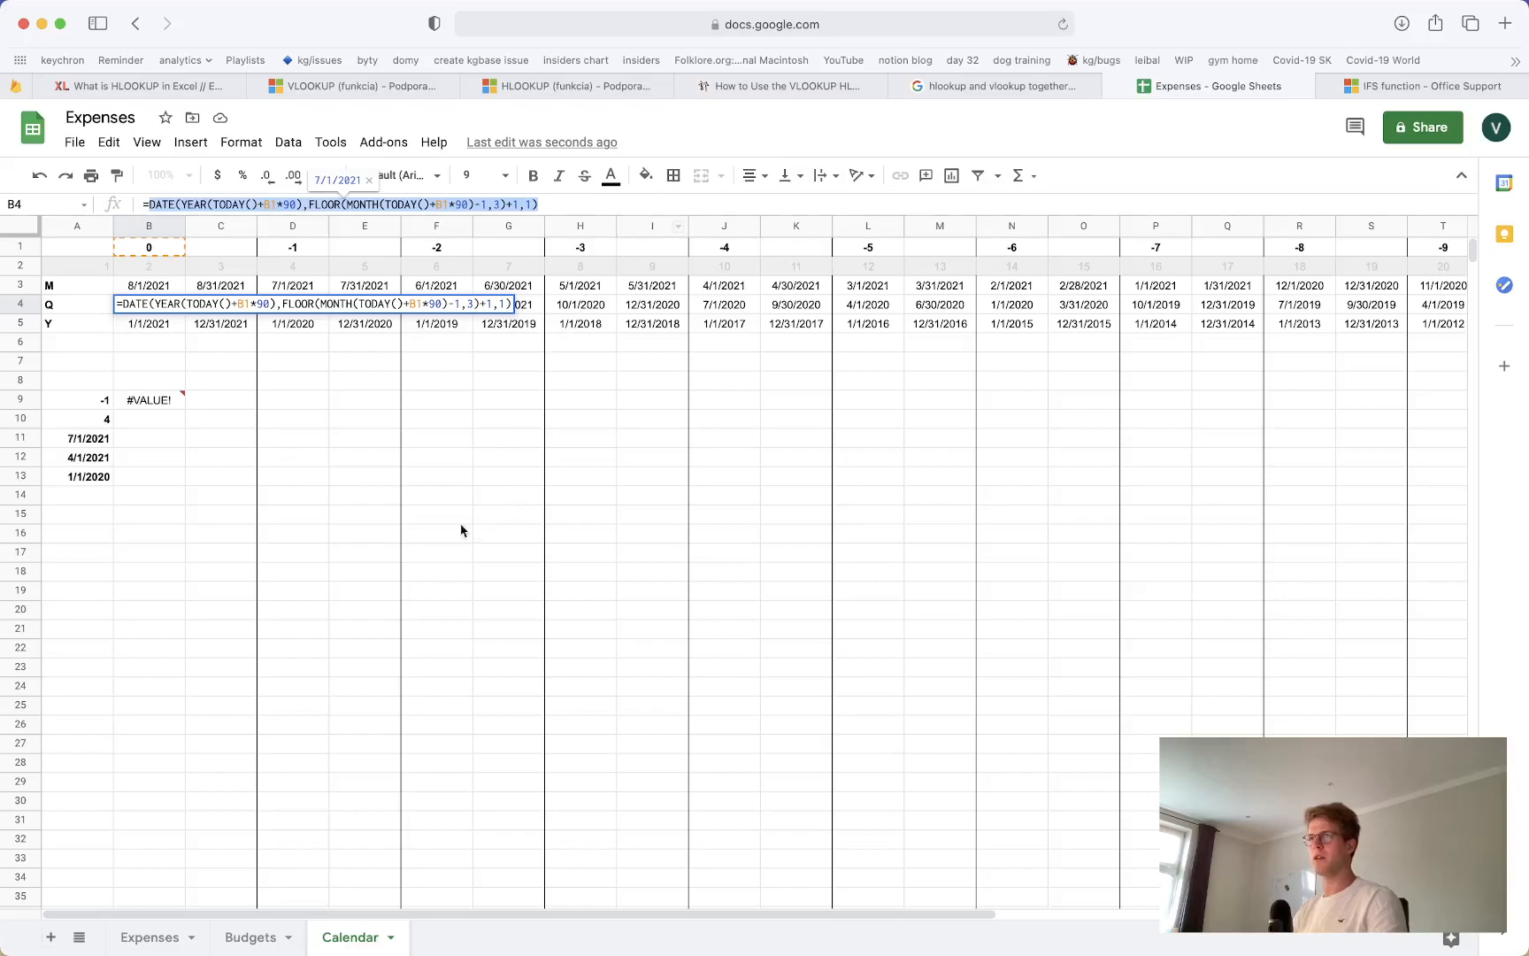
{"action": "left_click", "coordinate": [248, 935]}
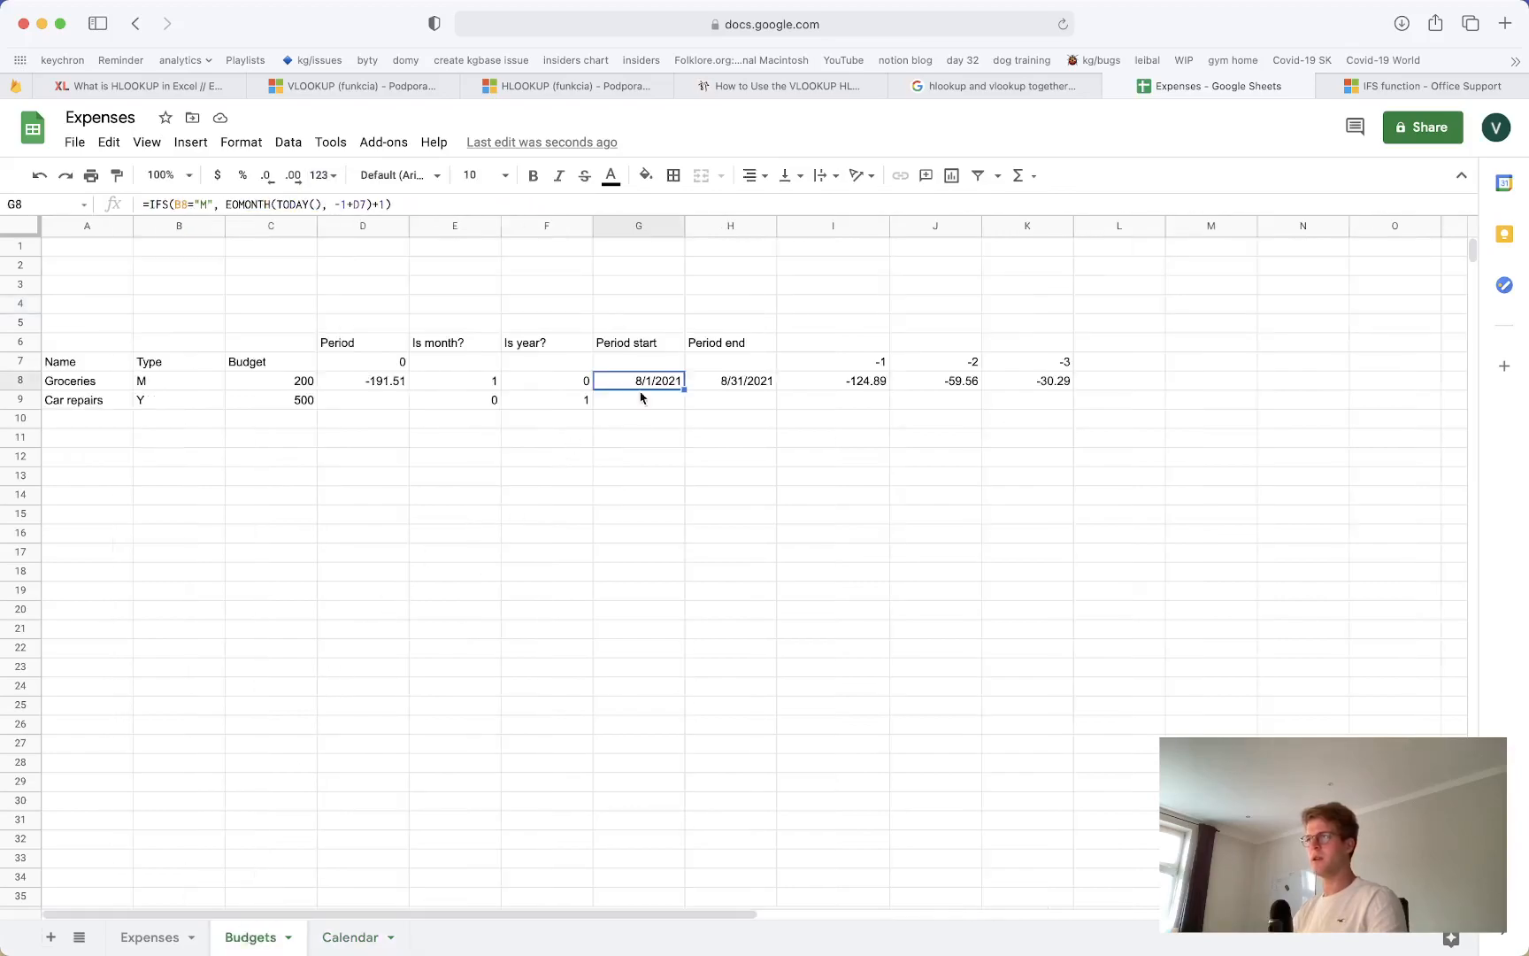
{"action": "double_click", "coordinate": [662, 379]}
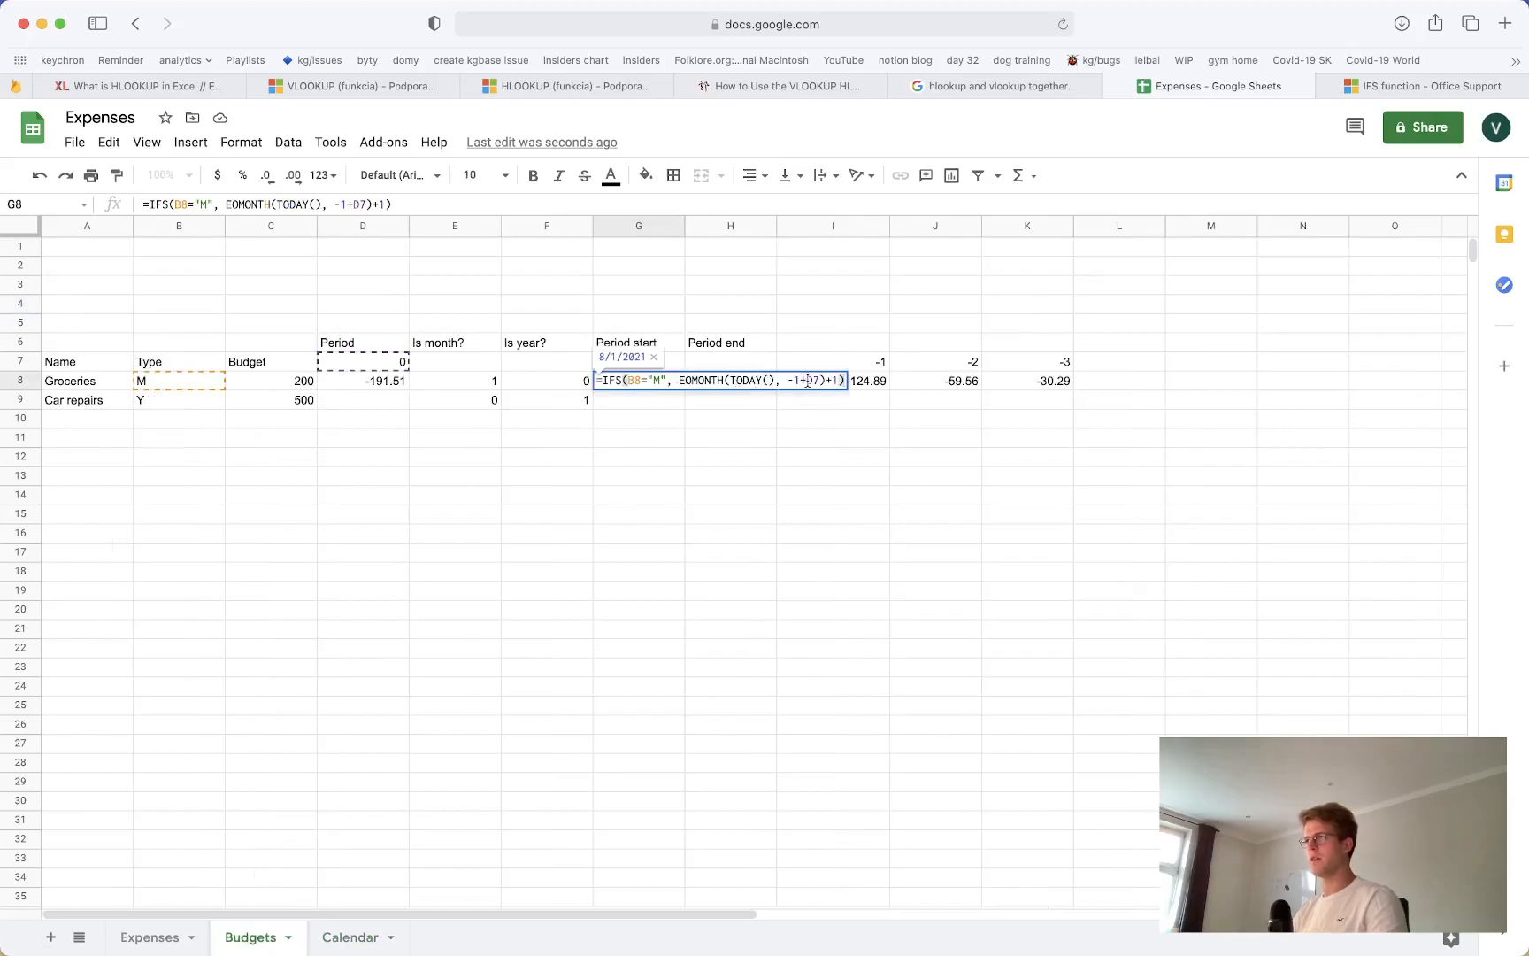
{"action": "type", "text": ", B8=\"Q\","}
{"action": "key", "text": "super+v"}
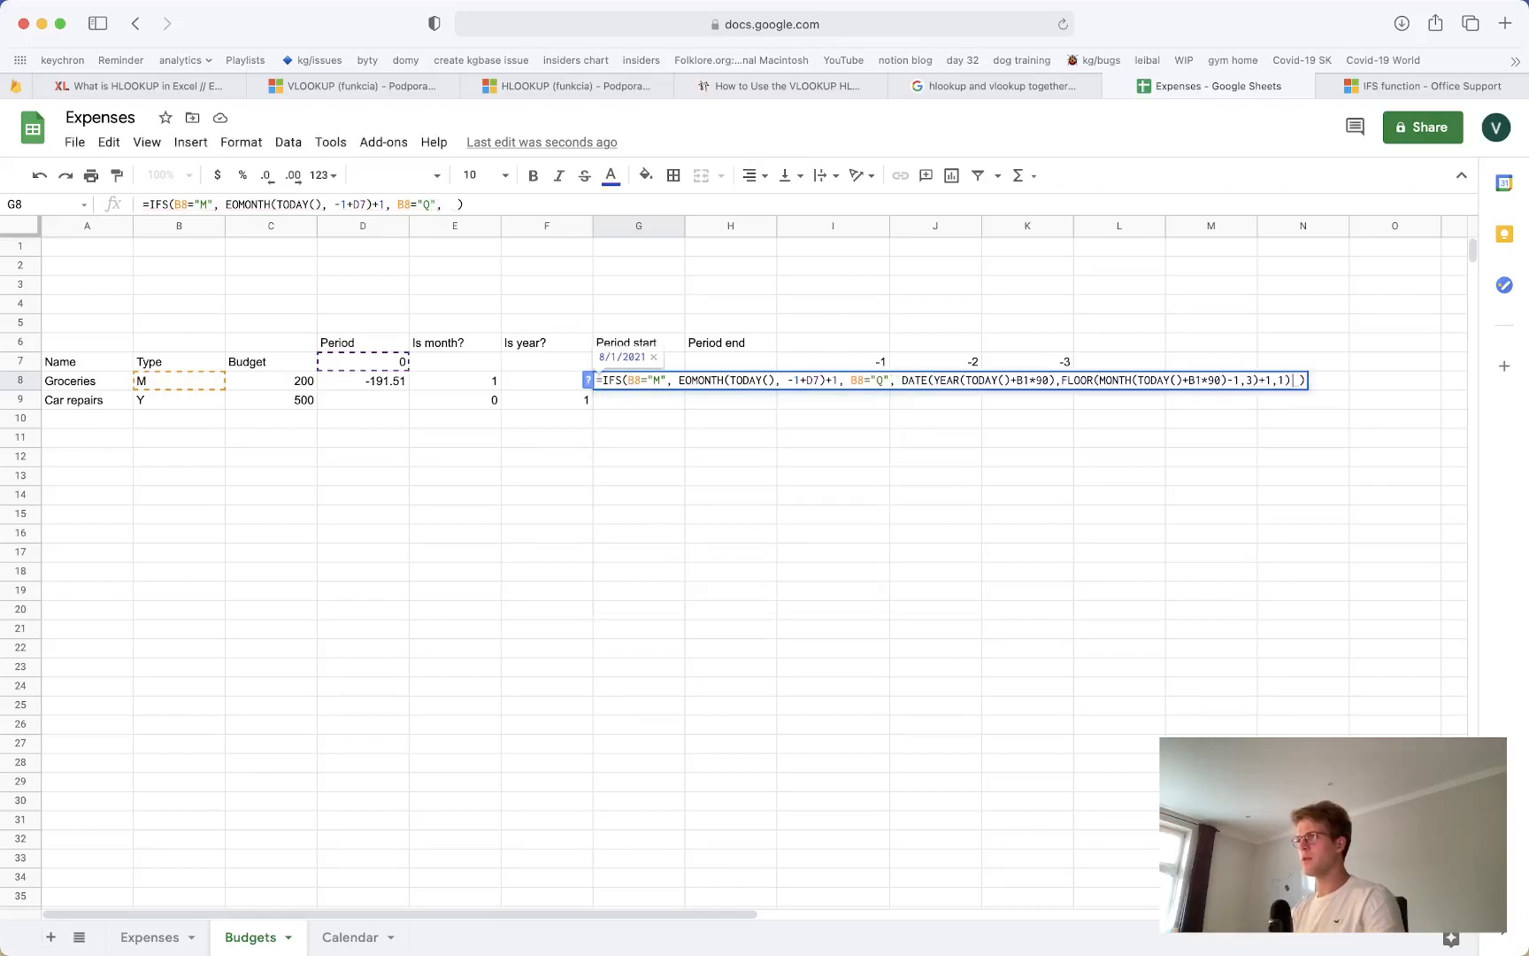
{"action": "key", "text": "Delete"}
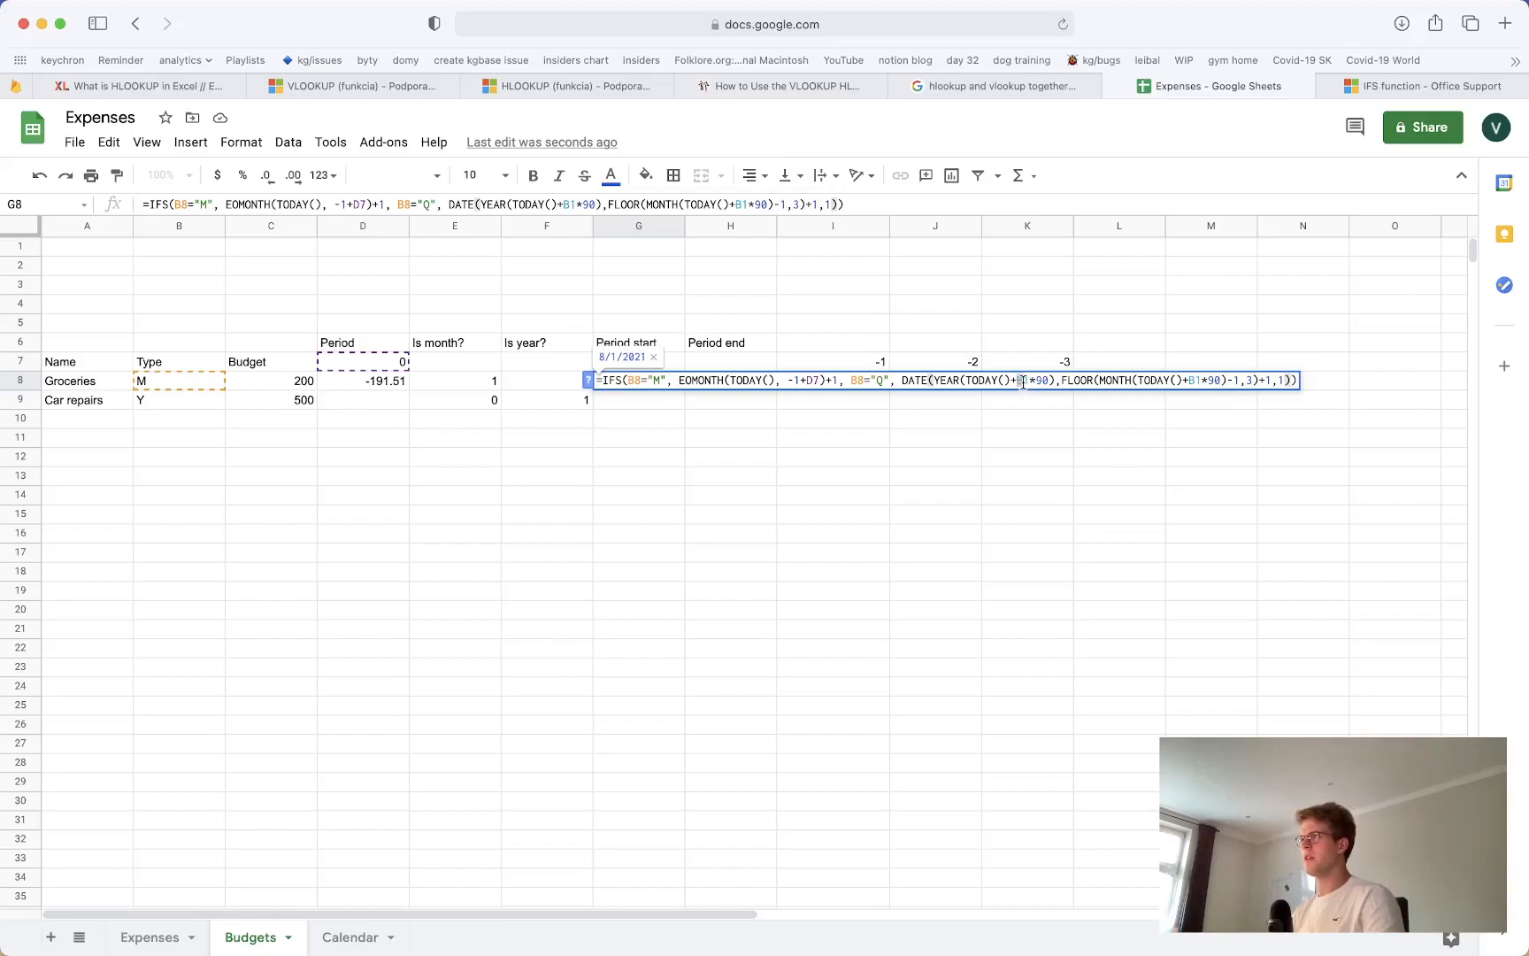
Replace both B1 references in the quarterly part of the G8 formula with D7 and commit it
{"action": "double_click", "coordinate": [1022, 381]}
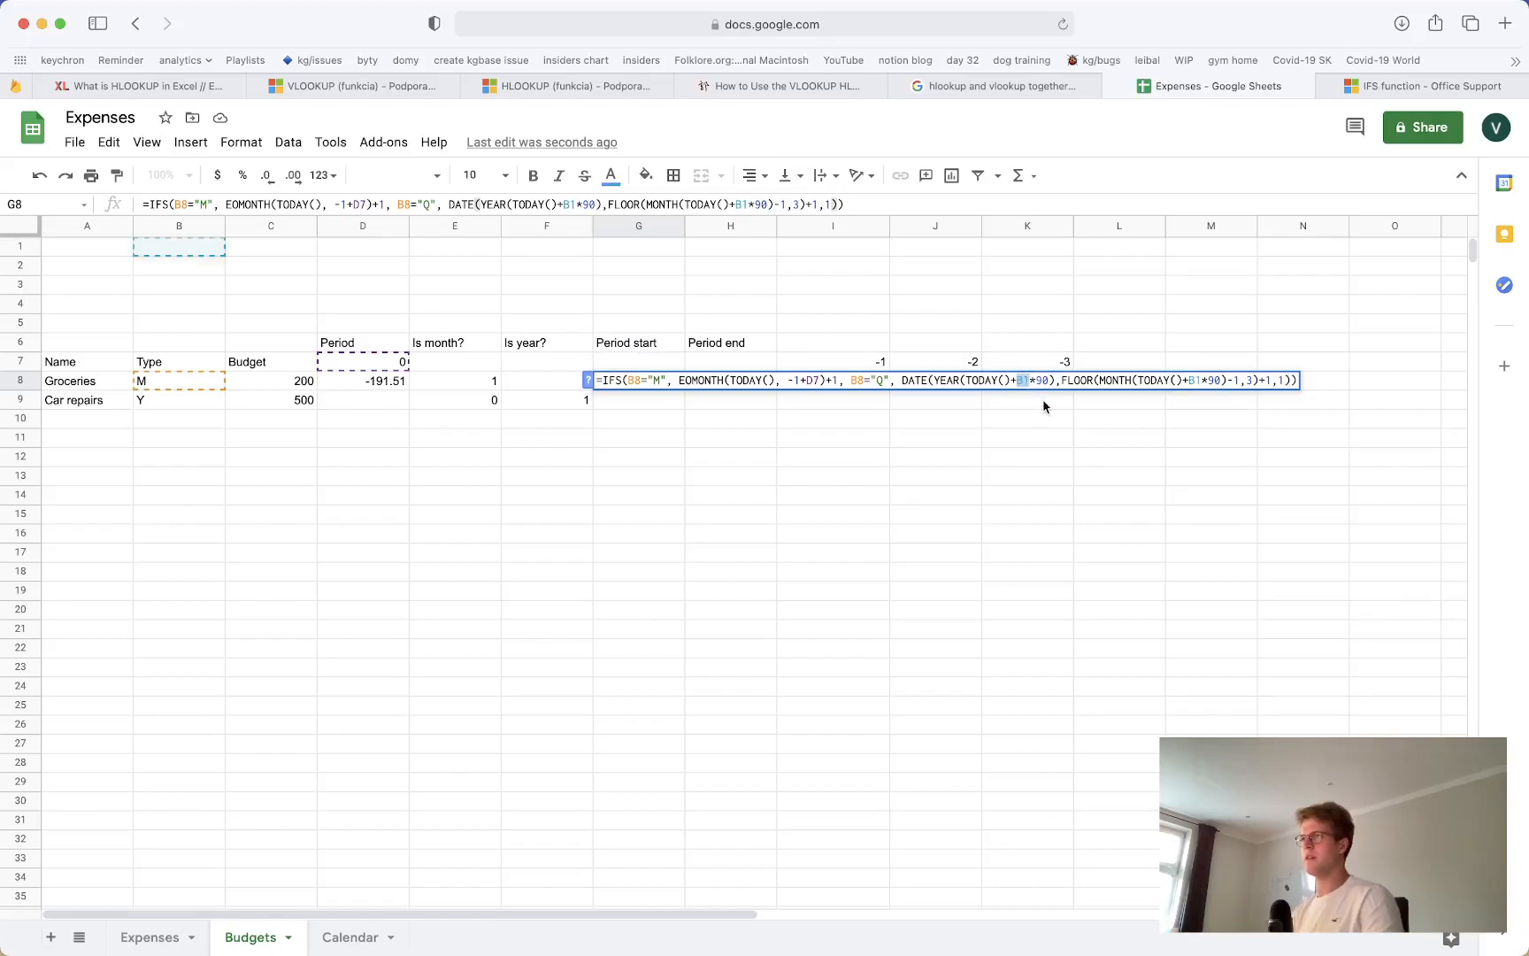
{"action": "type", "text": "D7"}
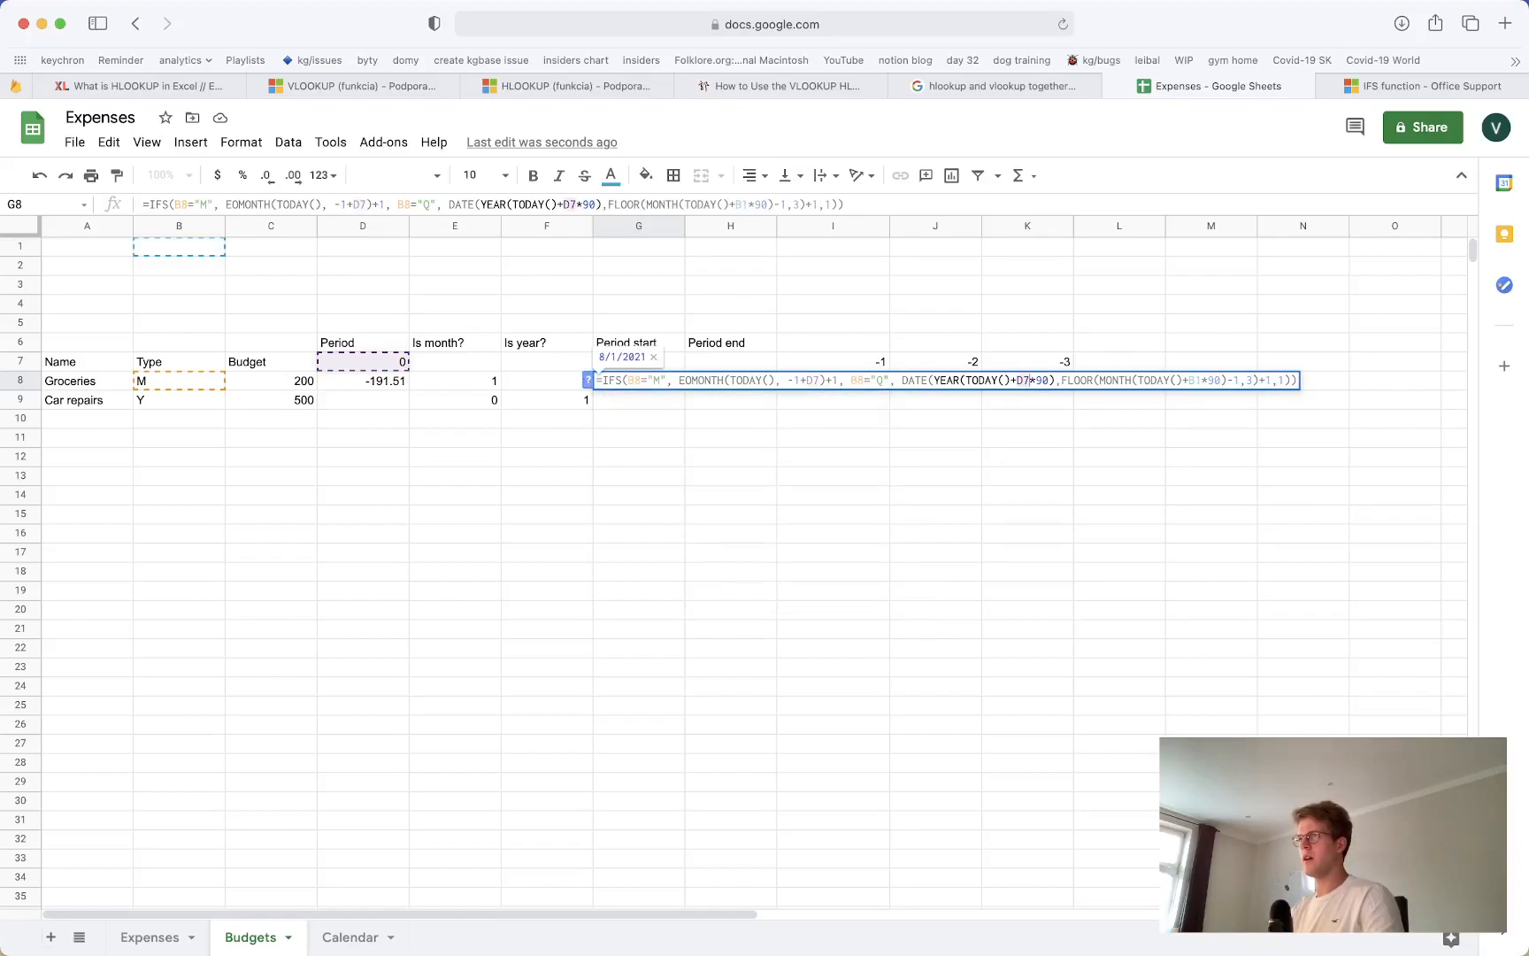
{"action": "double_click", "coordinate": [1194, 381]}
{"action": "type", "text": "D7"}
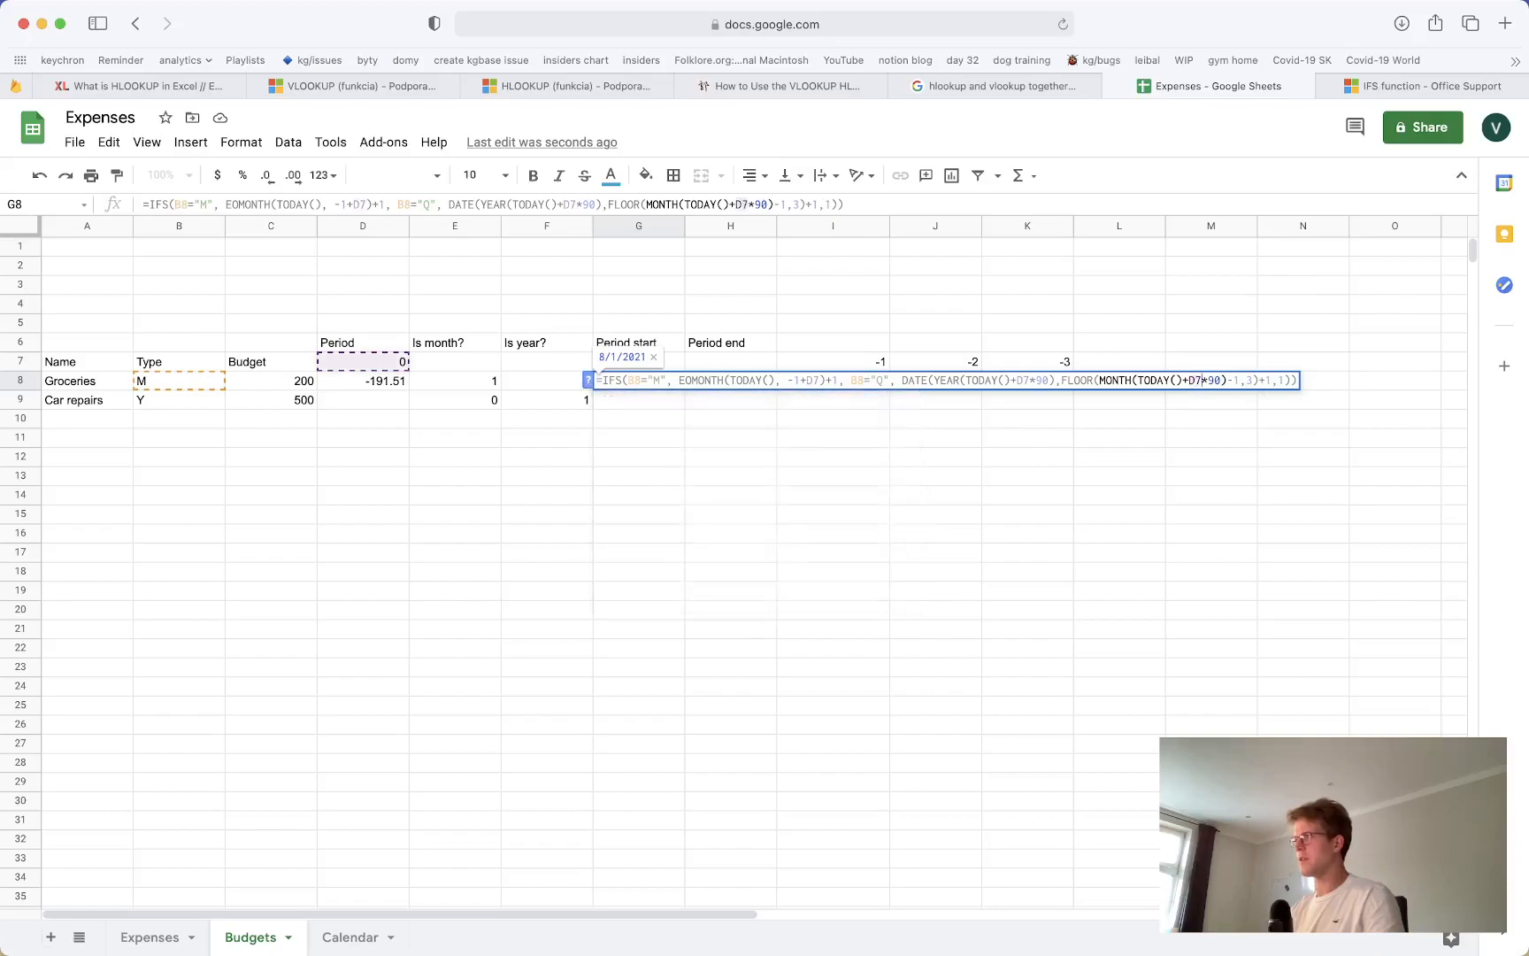
{"action": "key", "text": "Return"}
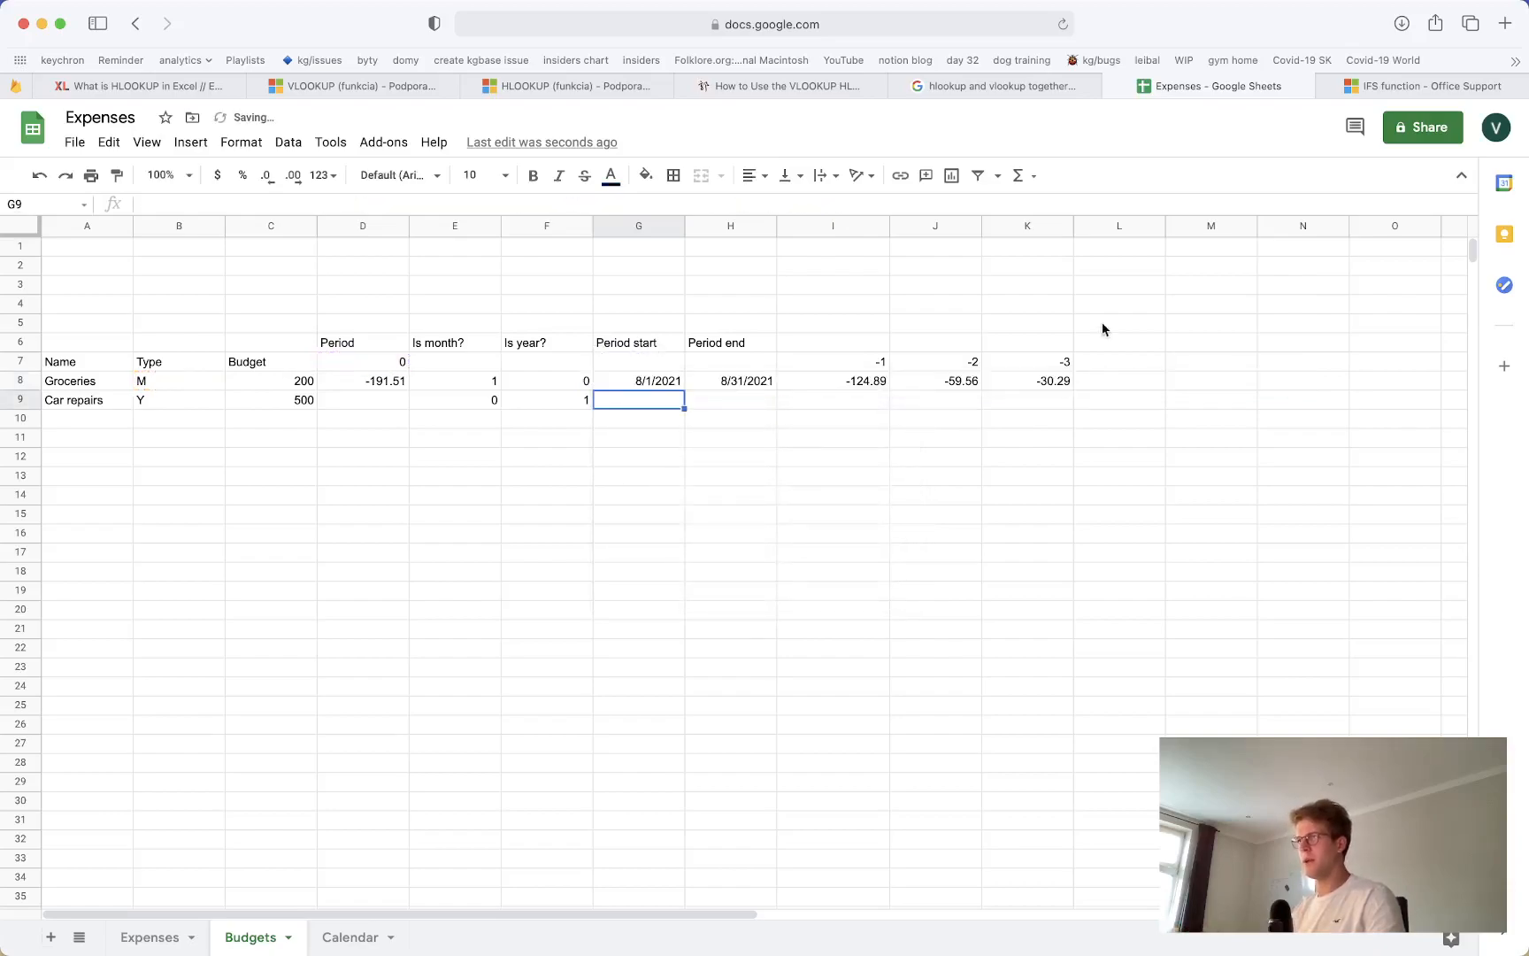
Review the D7 references in the monthly and quarterly parts of the period start formula in G8
{"action": "left_click", "coordinate": [627, 383]}
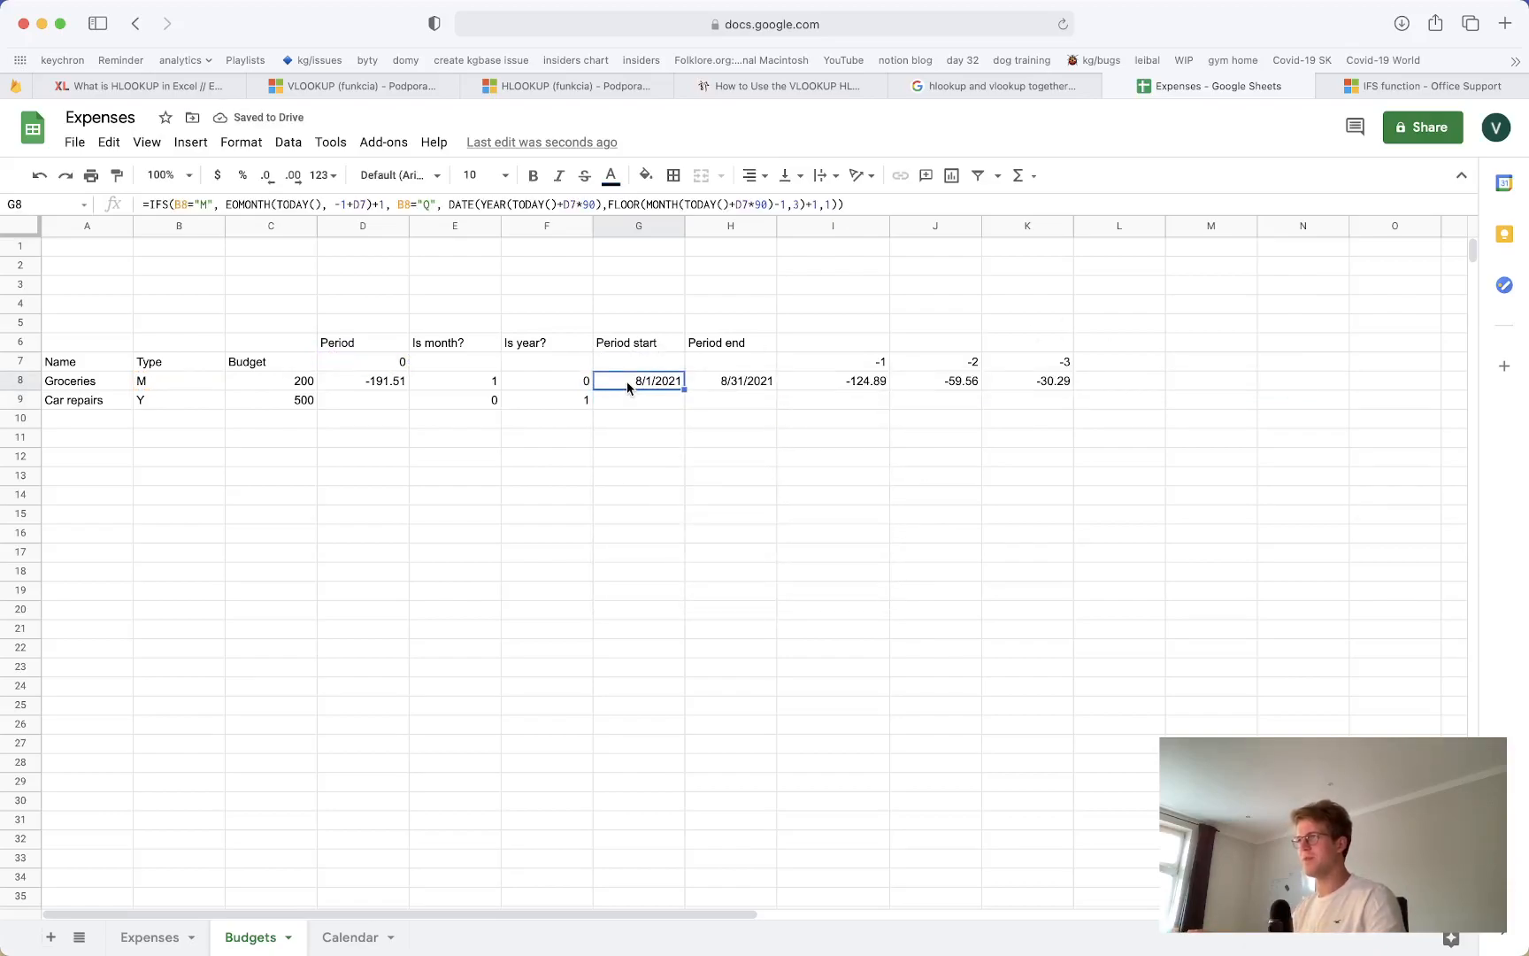
{"action": "double_click", "coordinate": [628, 382]}
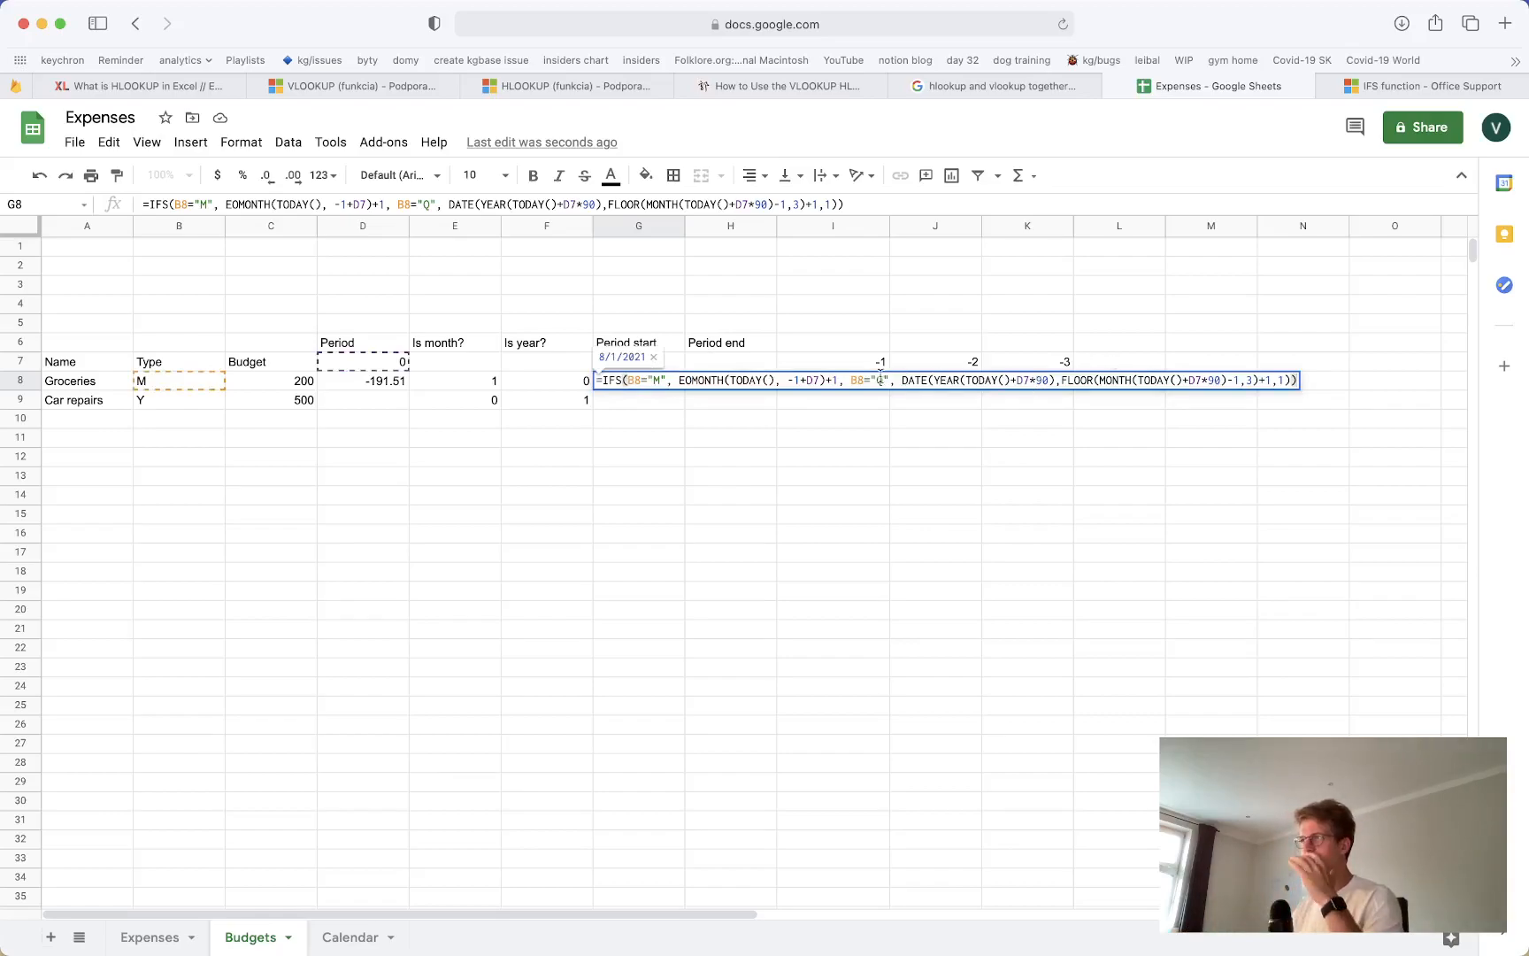
{"action": "left_click", "coordinate": [817, 380]}
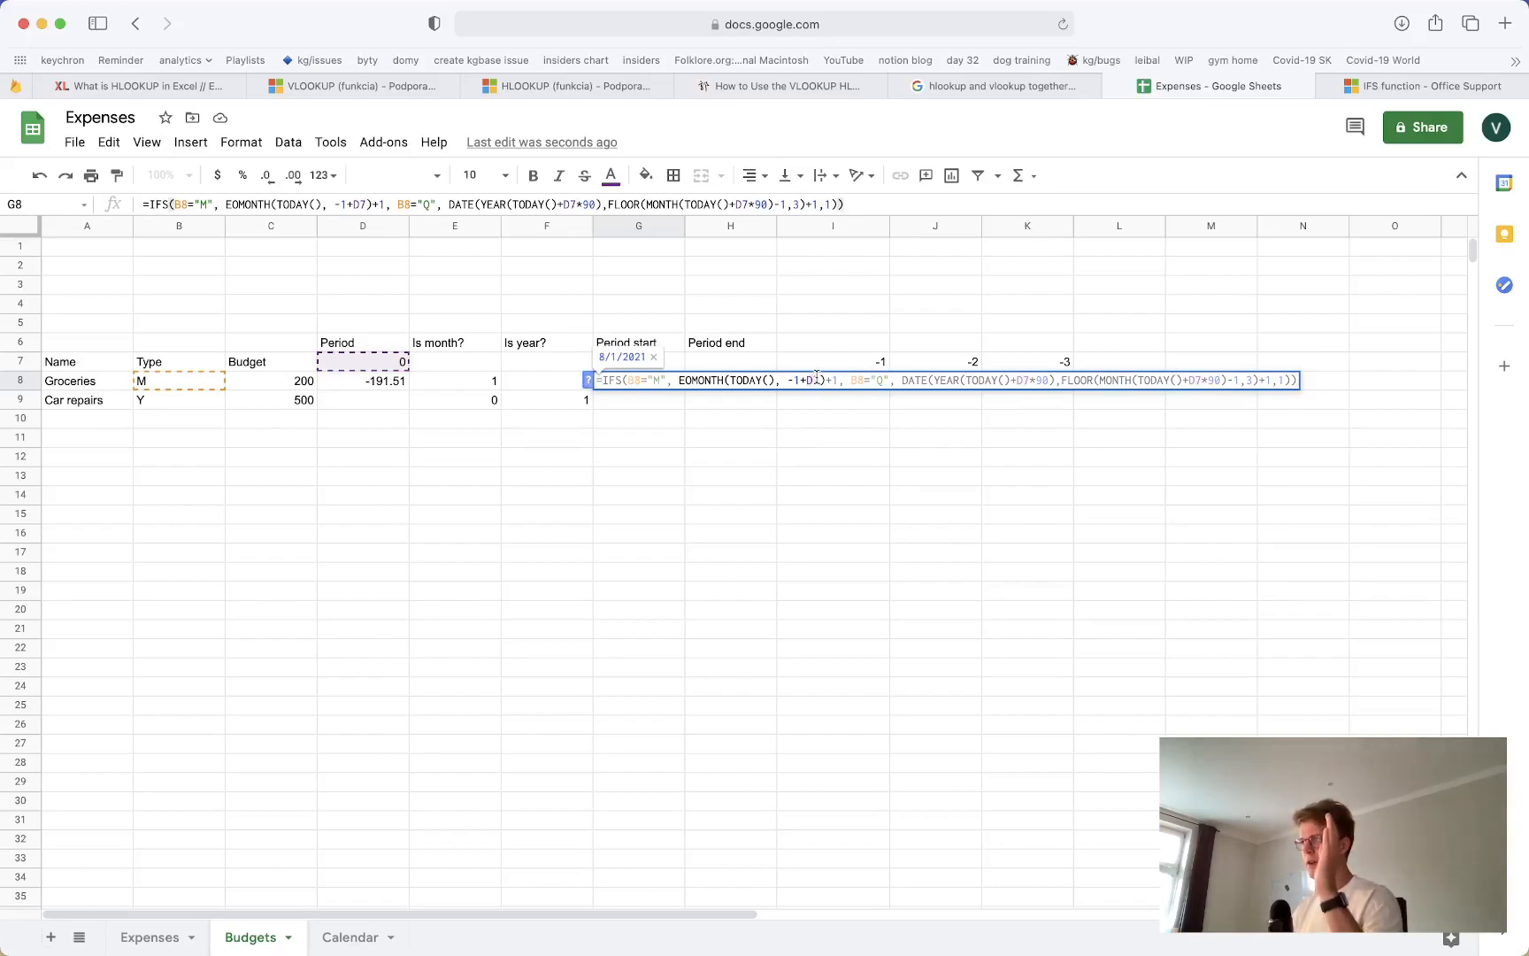
{"action": "left_click", "coordinate": [1024, 379]}
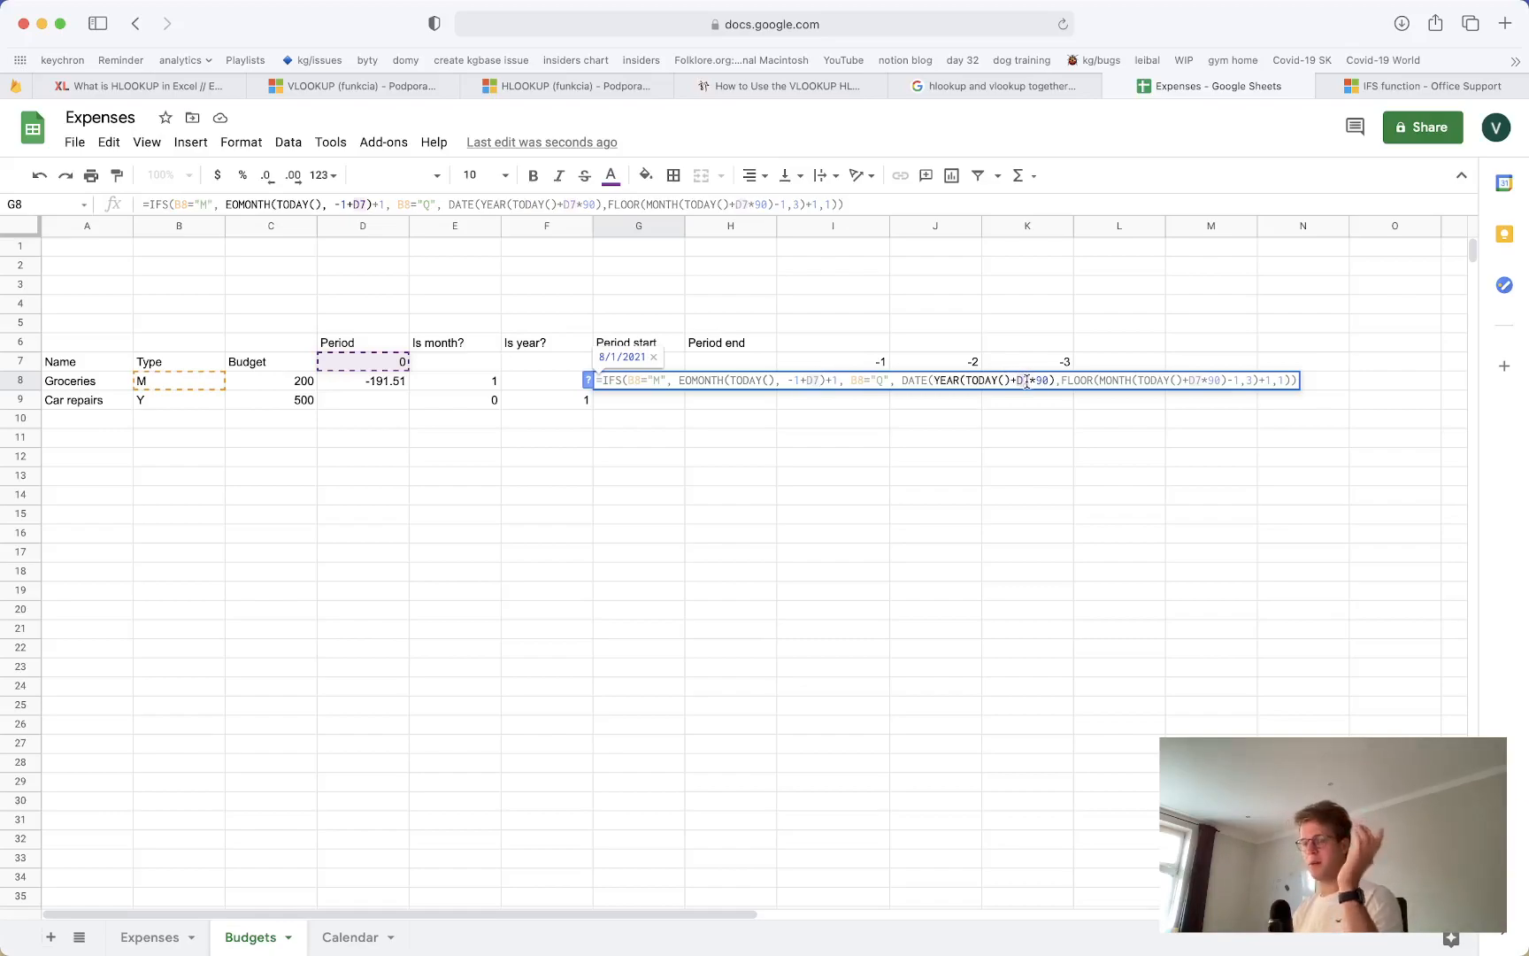
{"action": "key", "text": "F2"}
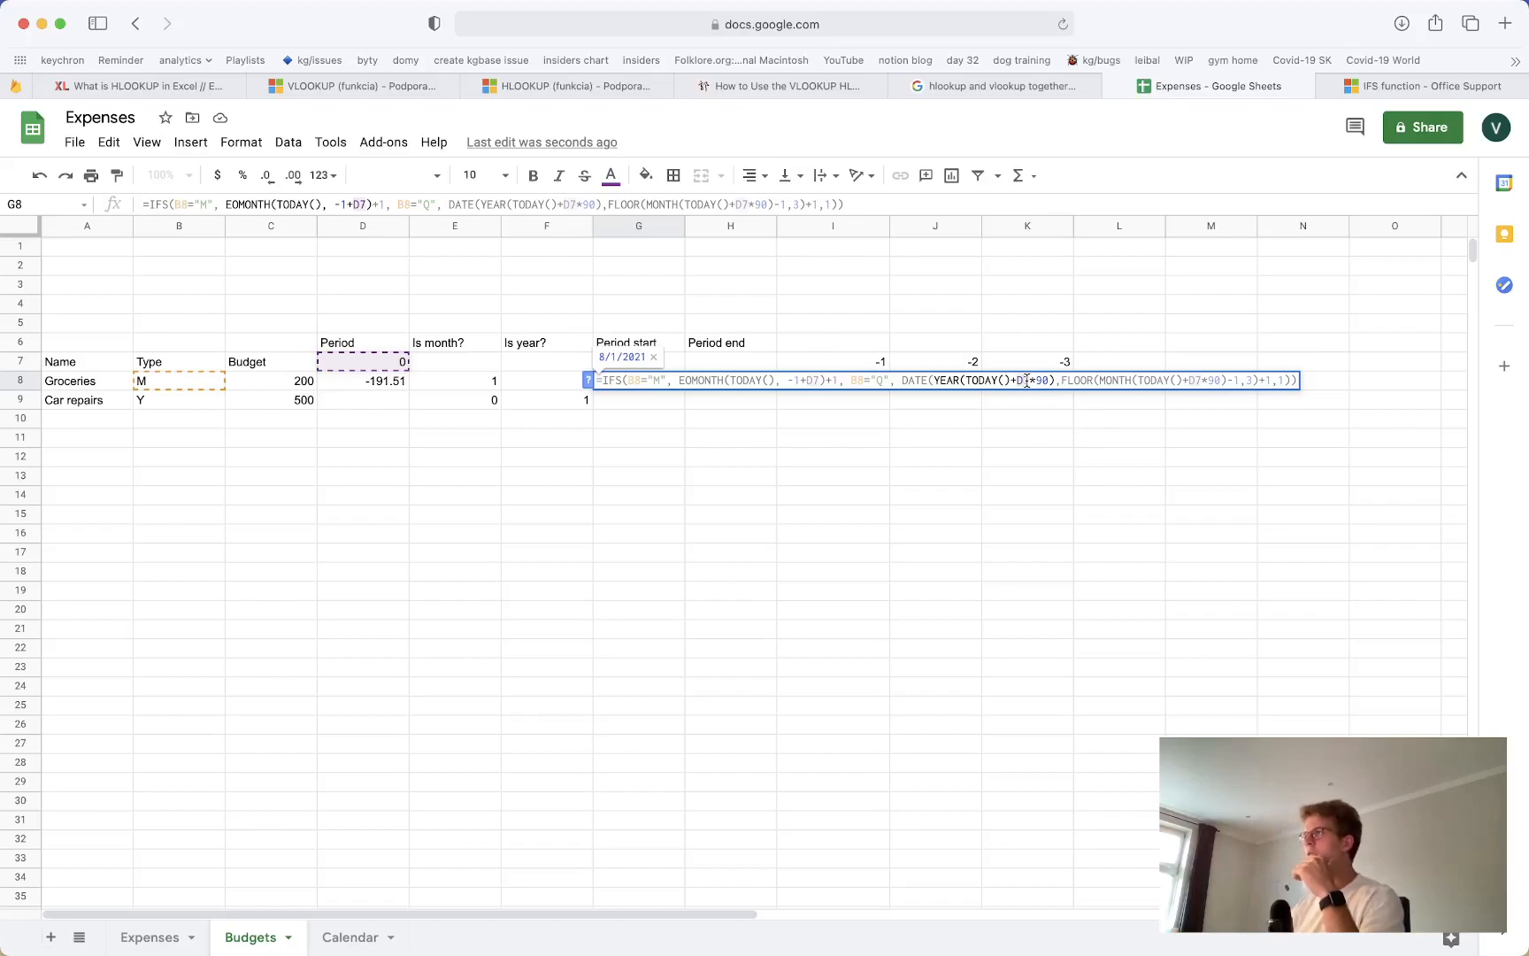
{"action": "key", "text": "Return"}
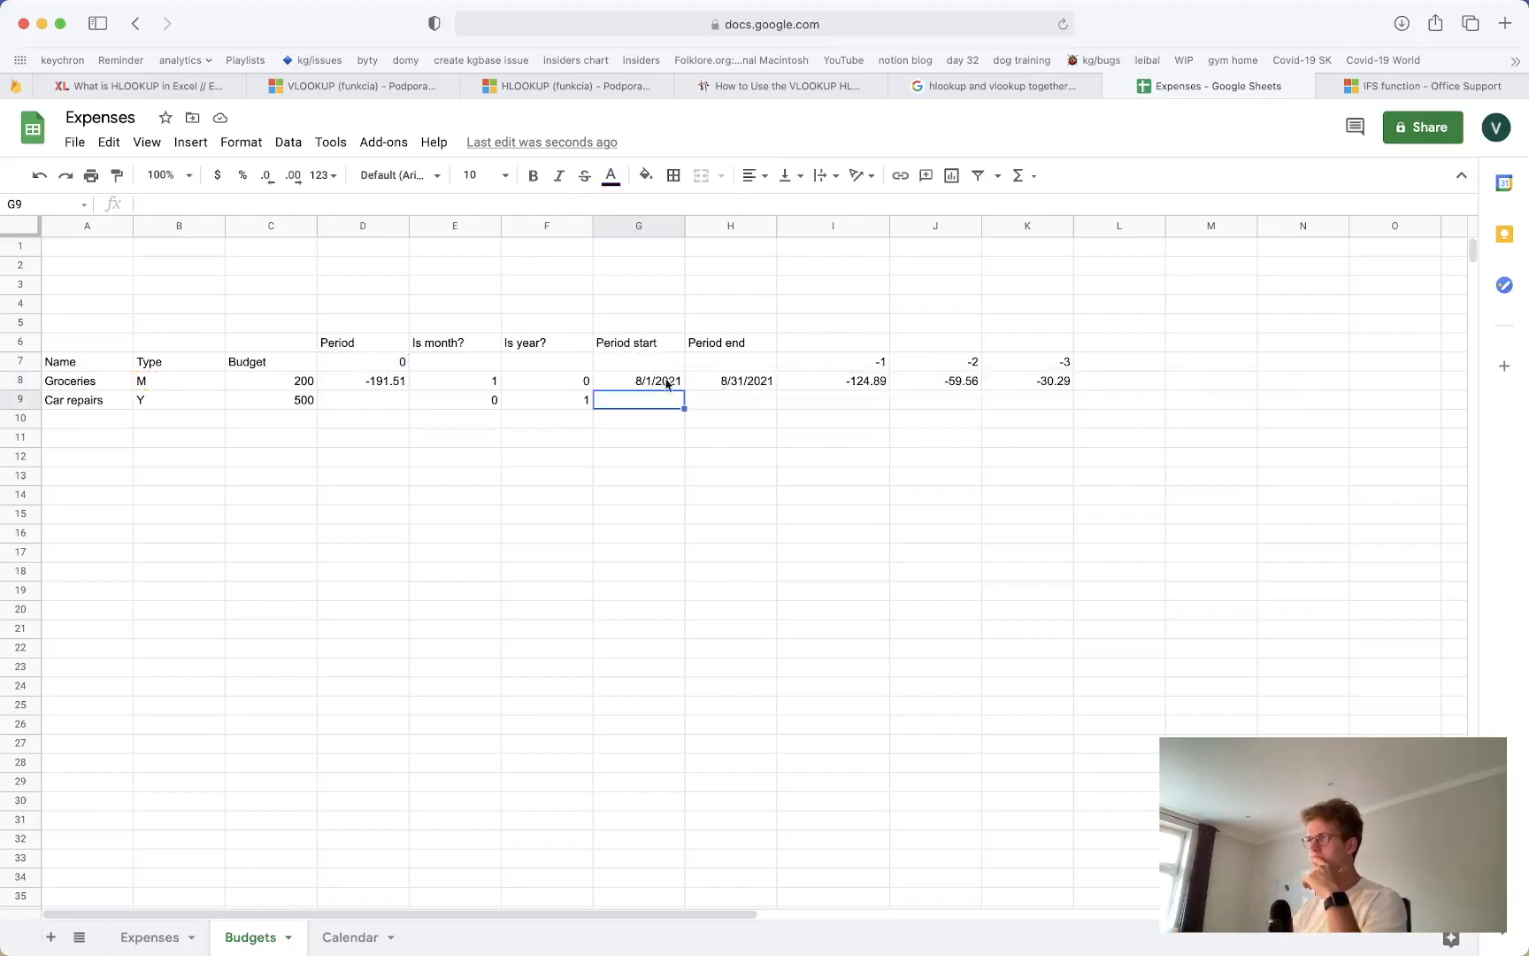
{"action": "left_click", "coordinate": [616, 373]}
{"action": "double_click", "coordinate": [619, 375]}
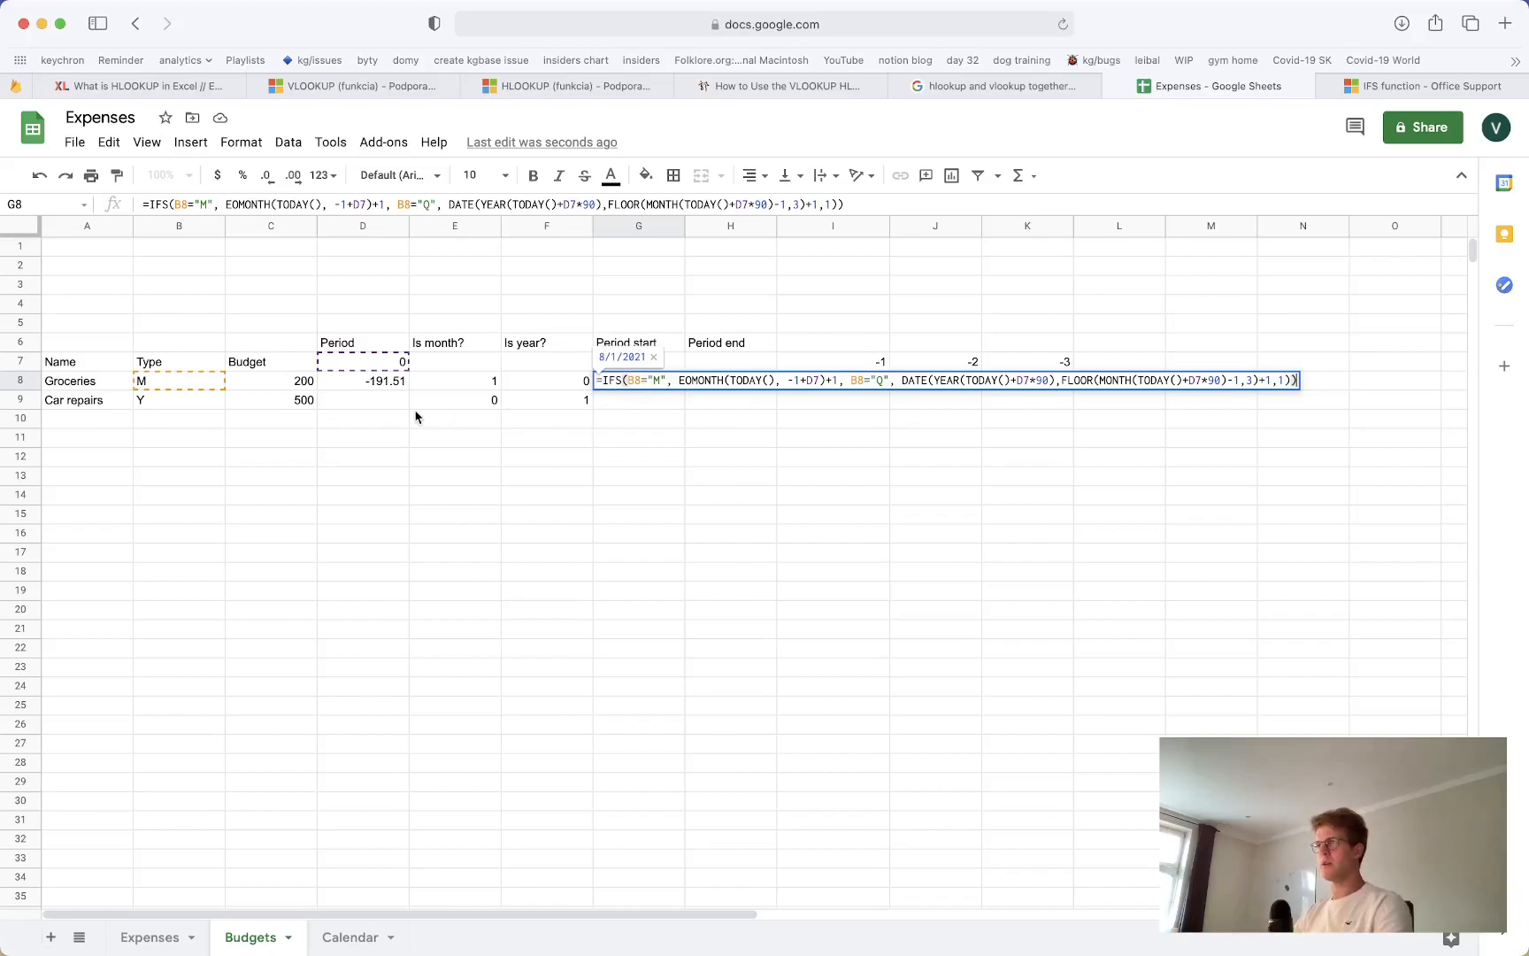
{"action": "key", "text": "ctrl+Return"}
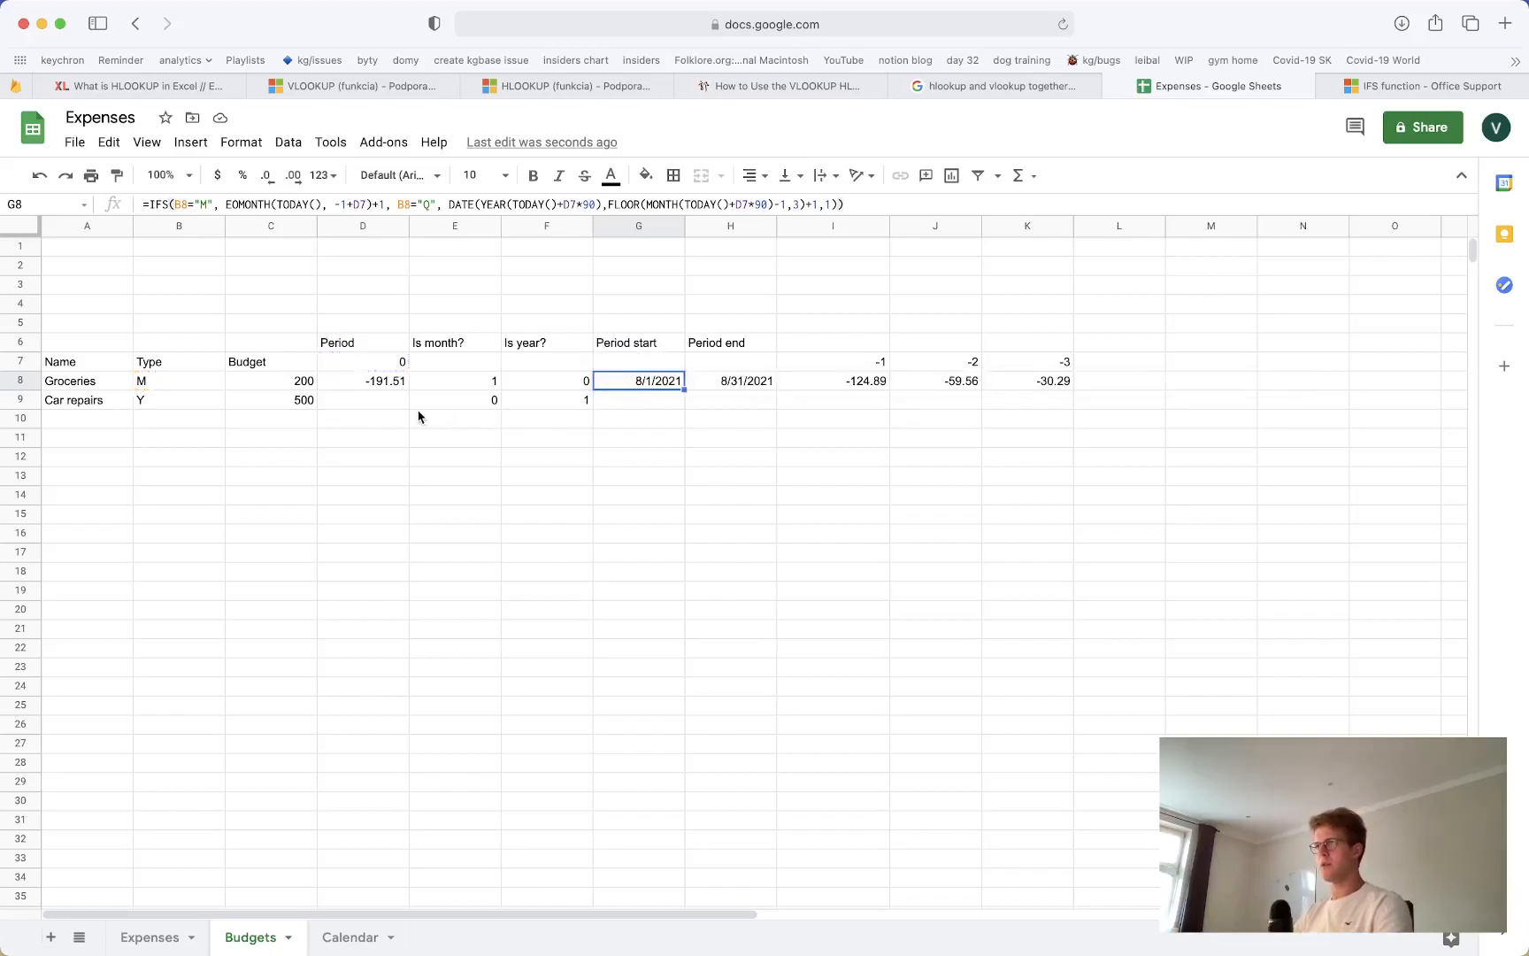
Append a "Y" condition to the period start formula in G8, returning the yearly date formula copied from Calendar cell B5
{"action": "left_click", "coordinate": [363, 937]}
{"action": "left_click", "coordinate": [147, 328]}
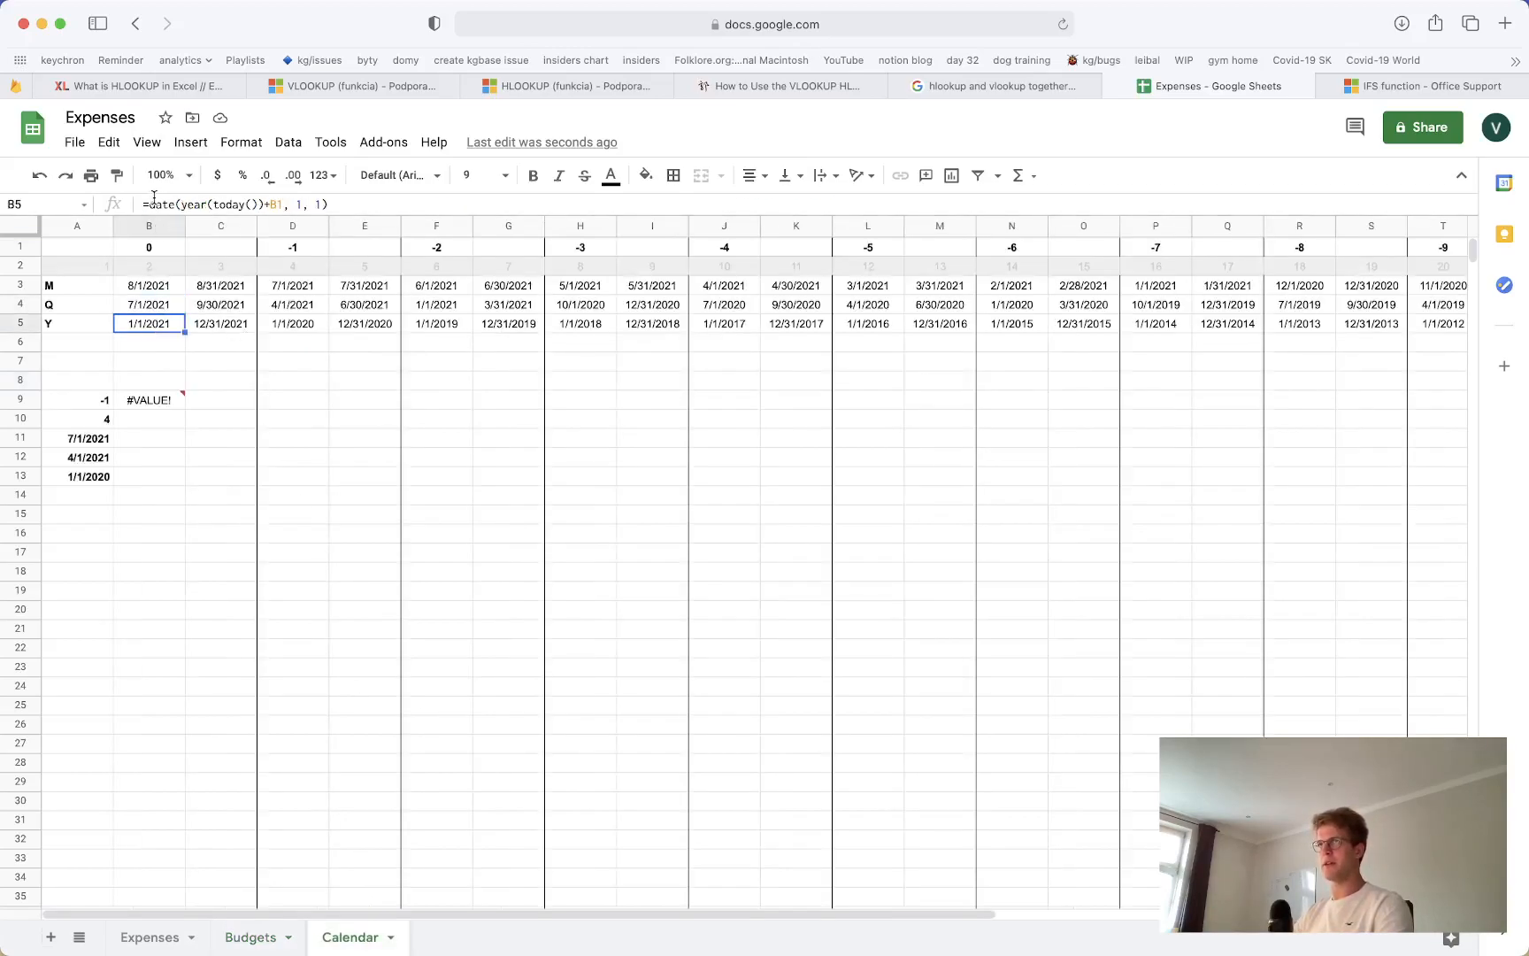
{"action": "left_click_drag", "start_coordinate": [149, 204], "coordinate": [340, 205]}
{"action": "key", "text": "ctrl+c"}
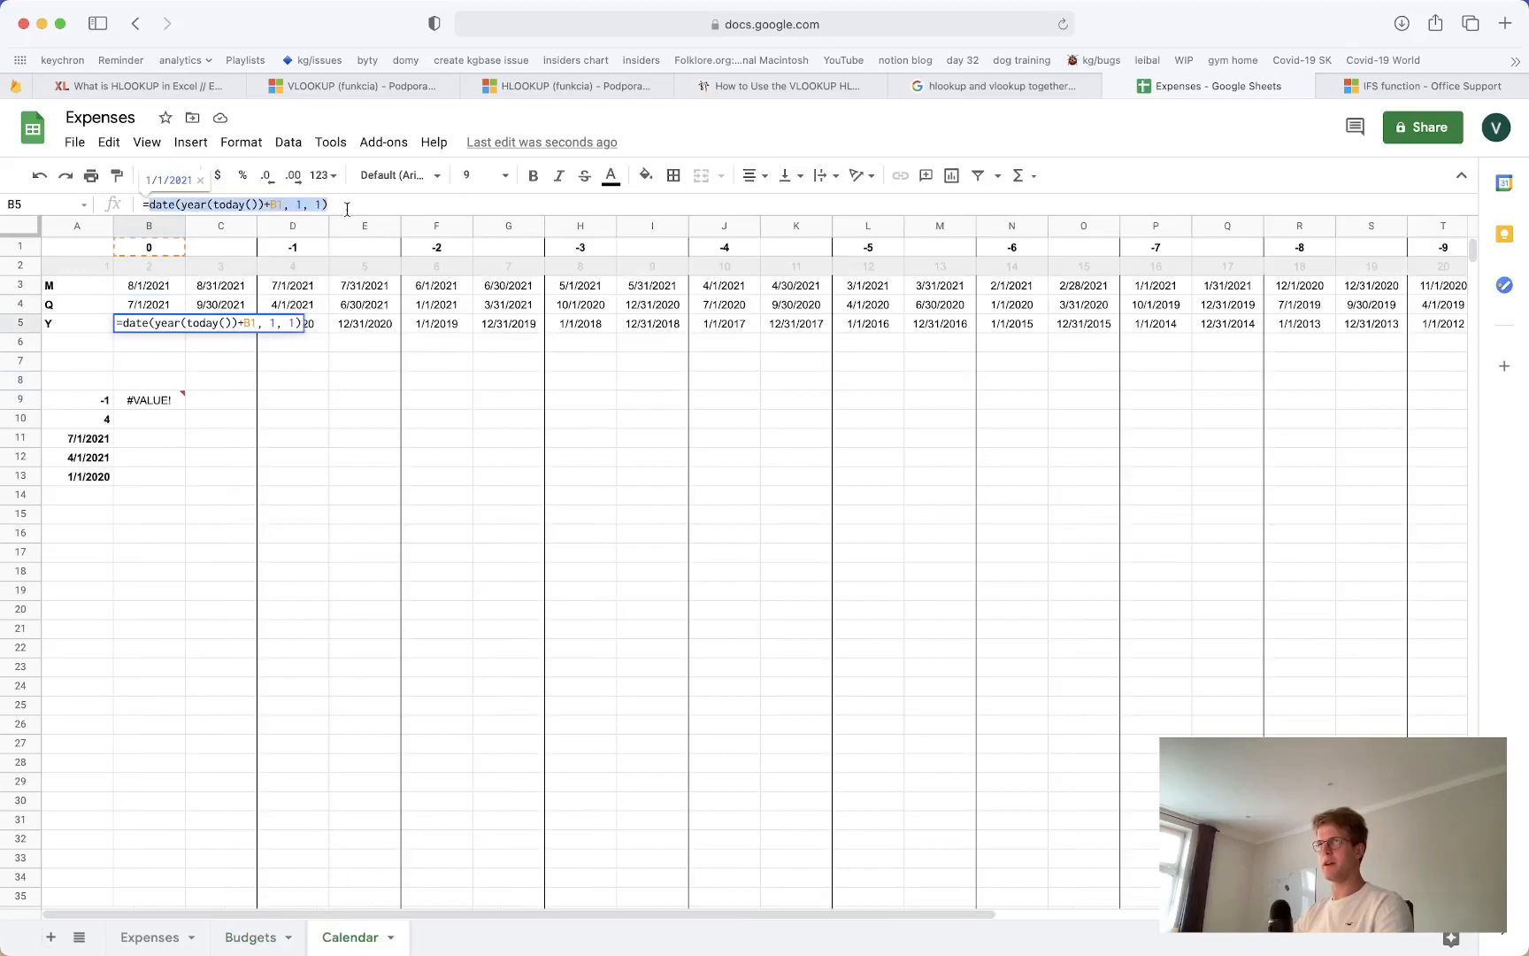
{"action": "left_click", "coordinate": [248, 937]}
{"action": "double_click", "coordinate": [671, 381]}
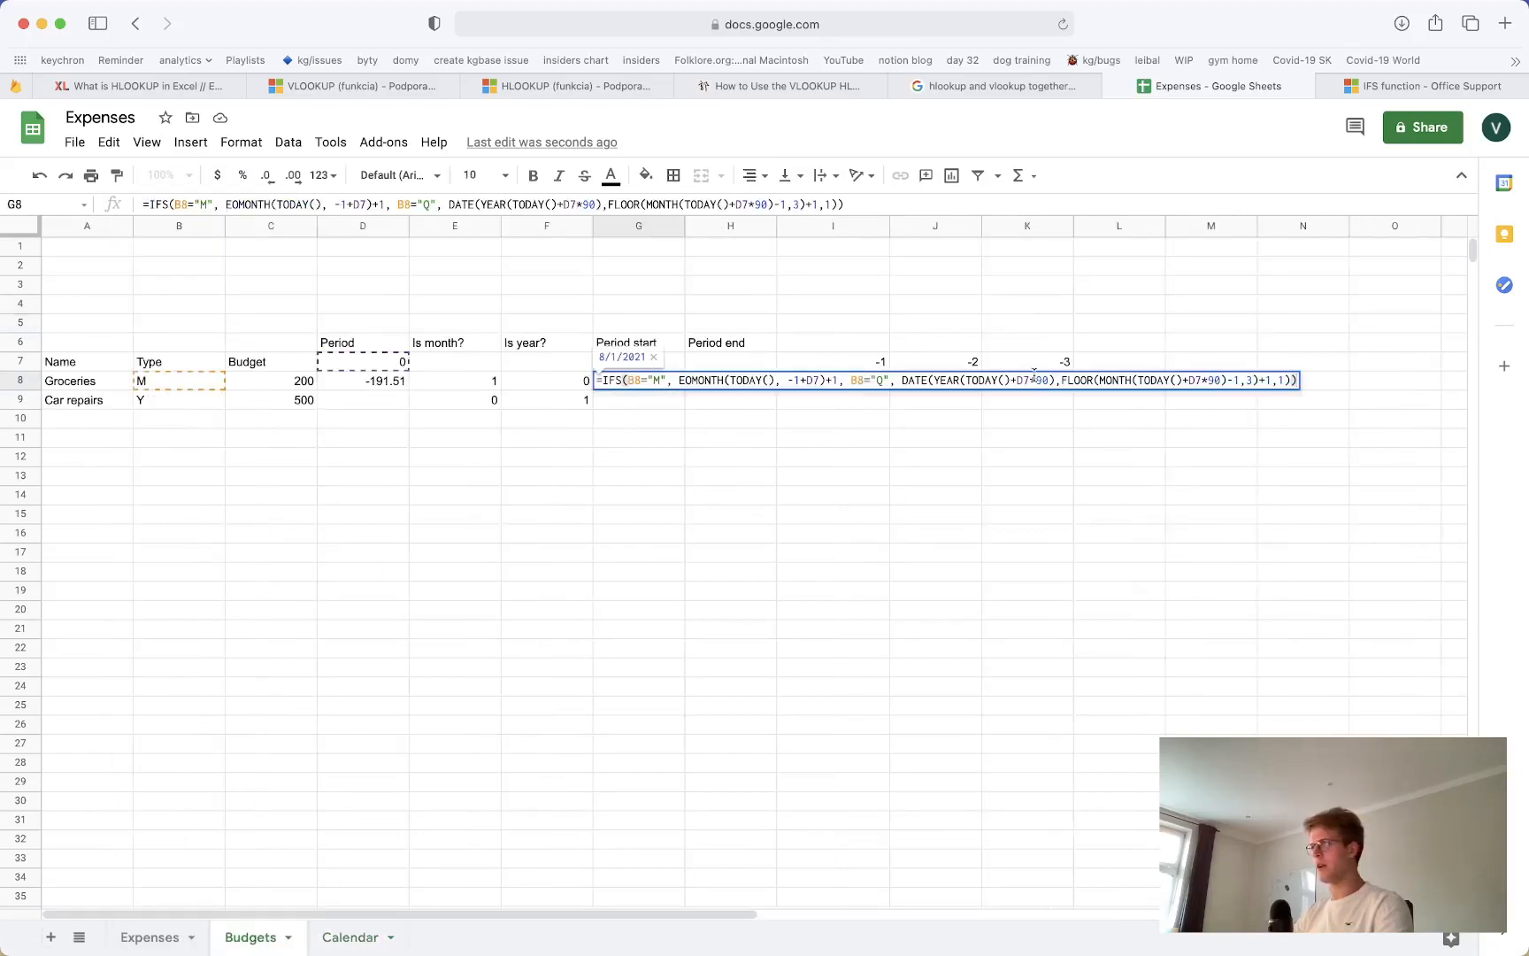
{"action": "key", "text": "Left"}
{"action": "type", "text": ", \"Y\","}
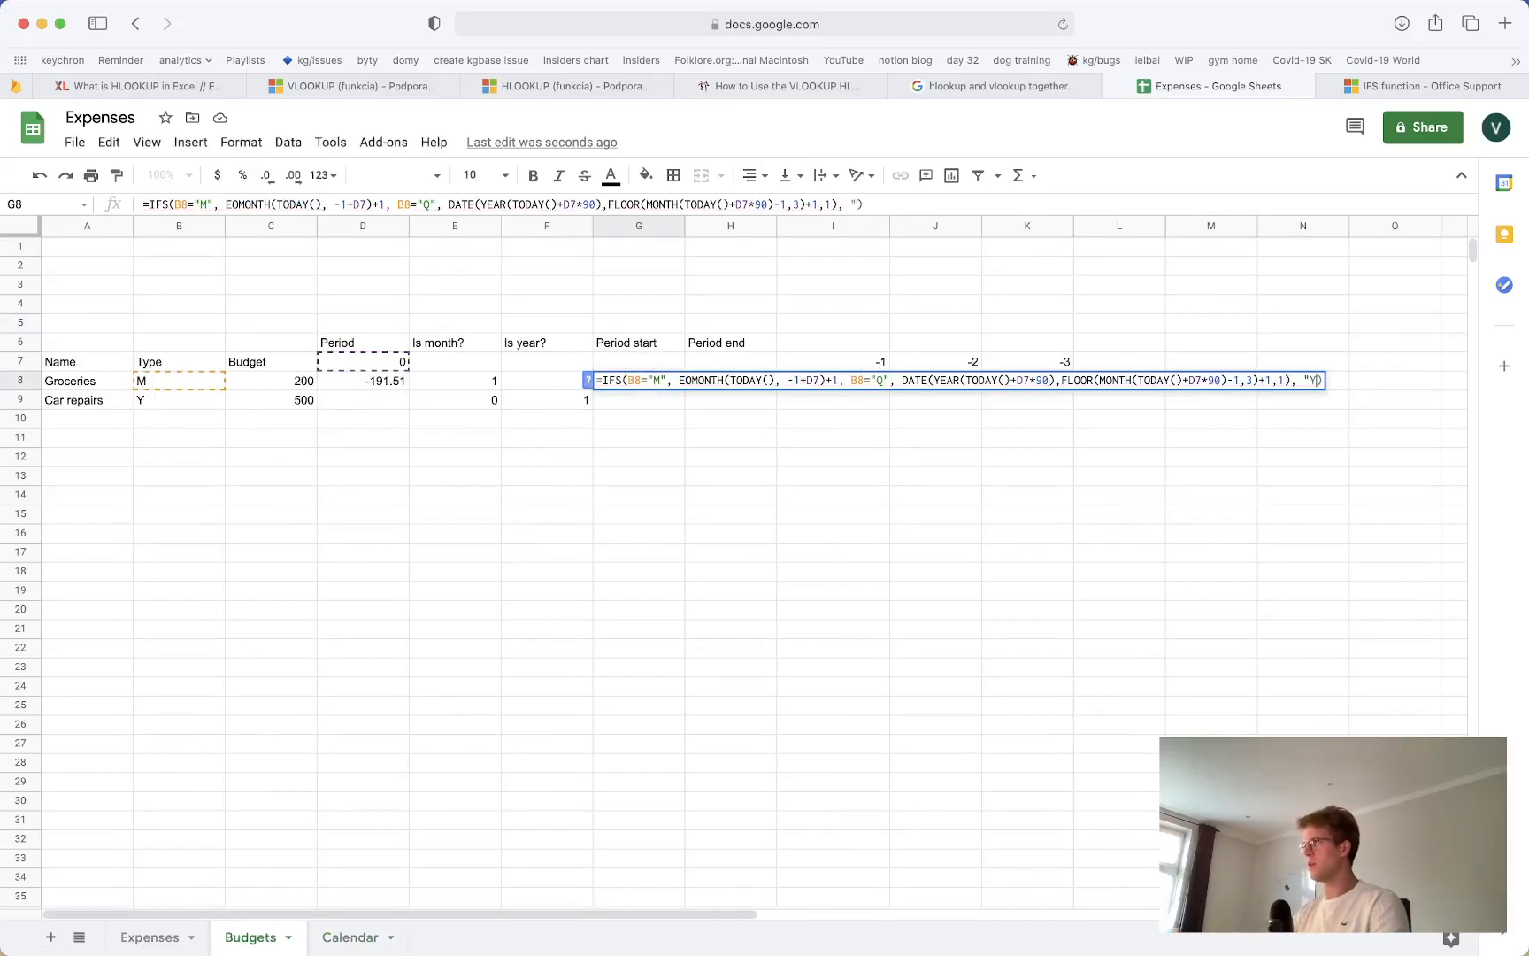
{"action": "key", "text": "ctrl+v"}
{"action": "key", "text": "Delete"}
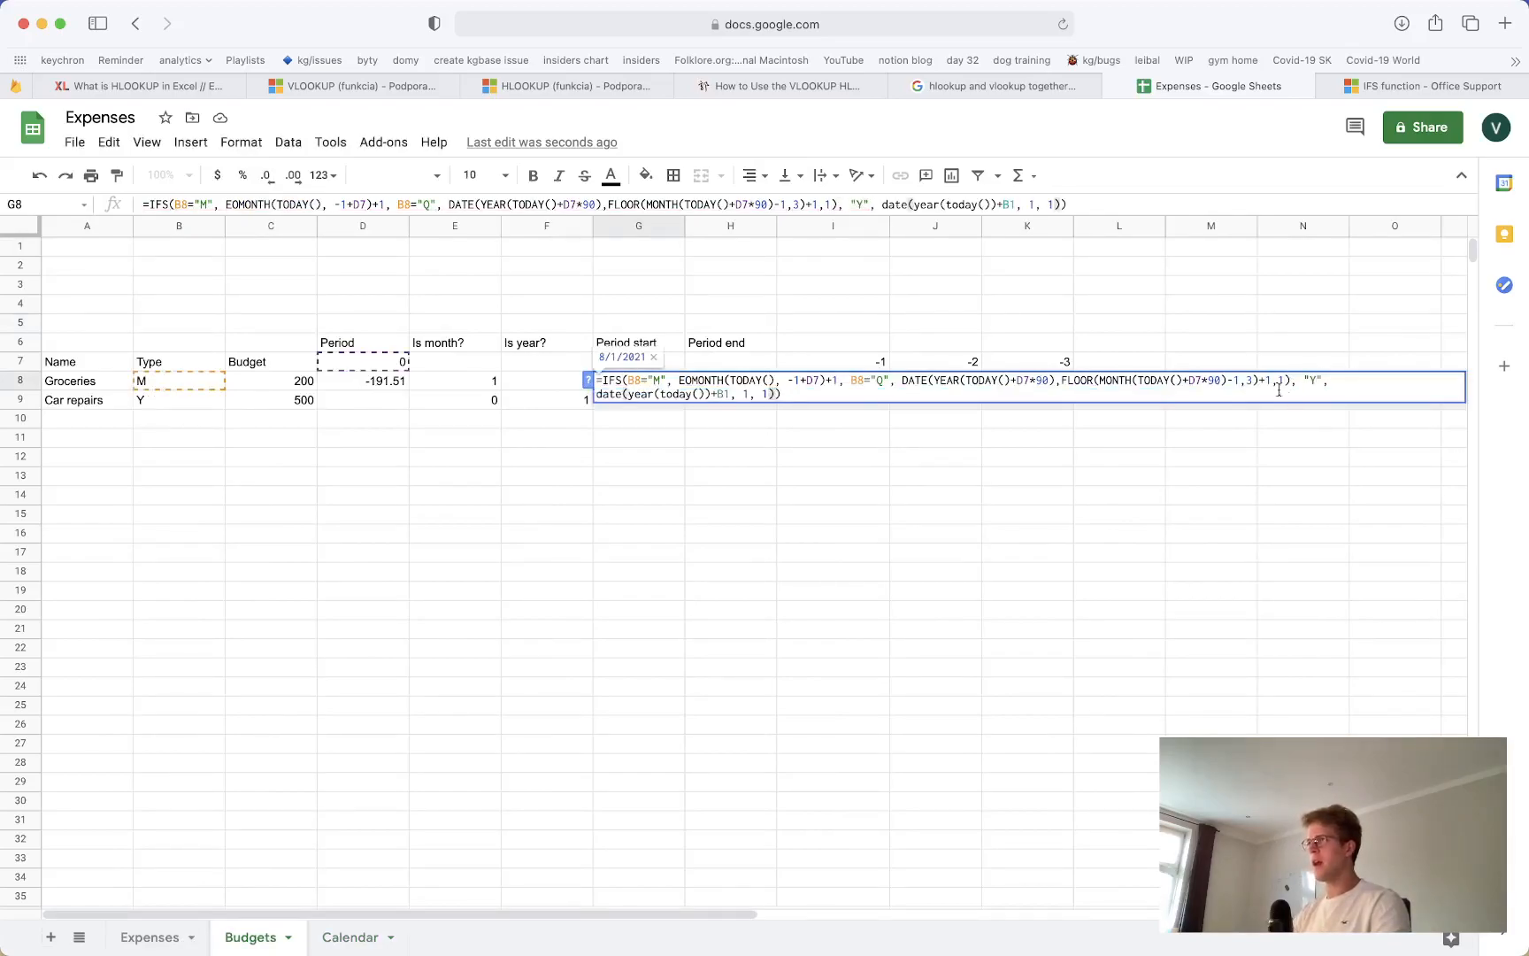
Replace the B1 reference in the yearly part of the G8 formula with D7 and commit it
{"action": "left_click", "coordinate": [731, 393]}
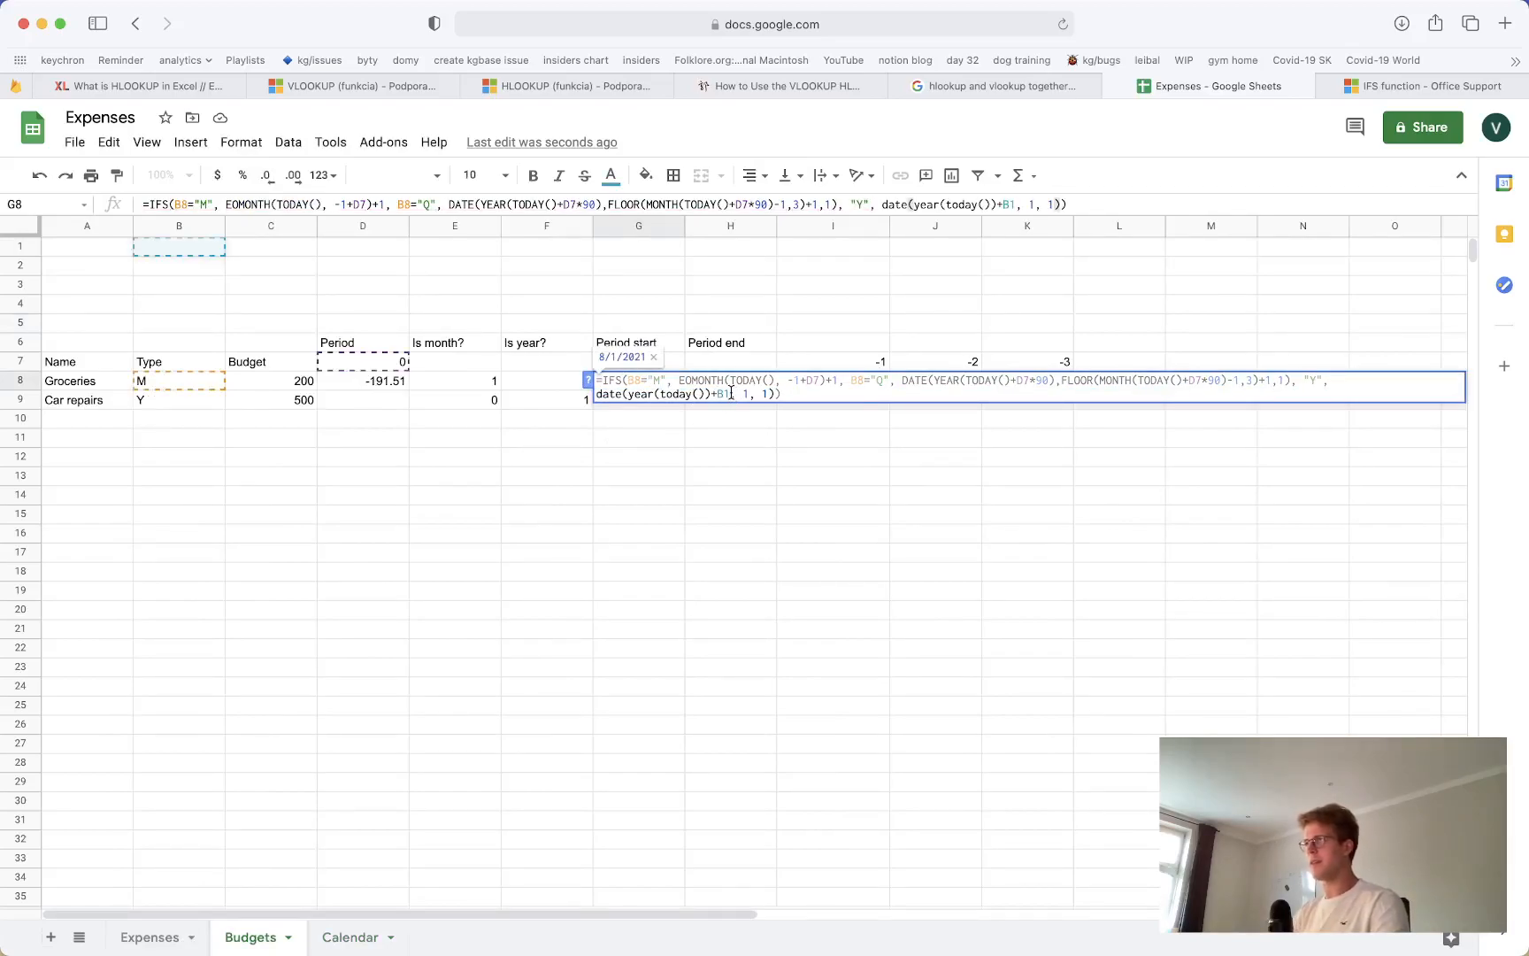
{"action": "key", "text": "BackSpace"}
{"action": "key", "text": "BackSpace"}
{"action": "type", "text": "D7"}
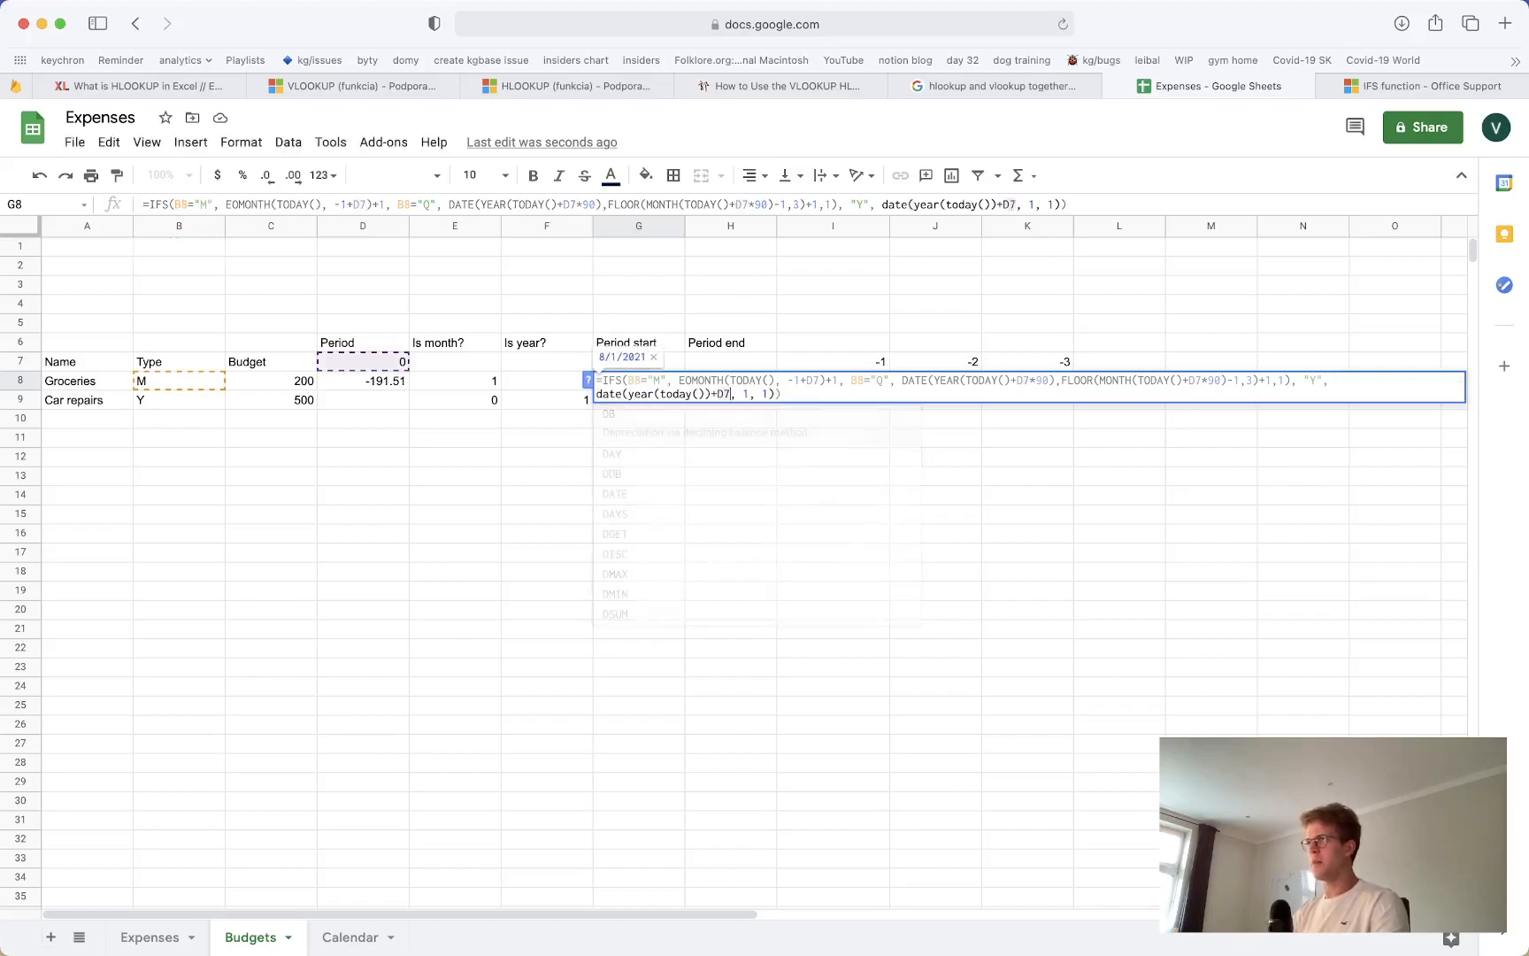
{"action": "key", "text": "Return"}
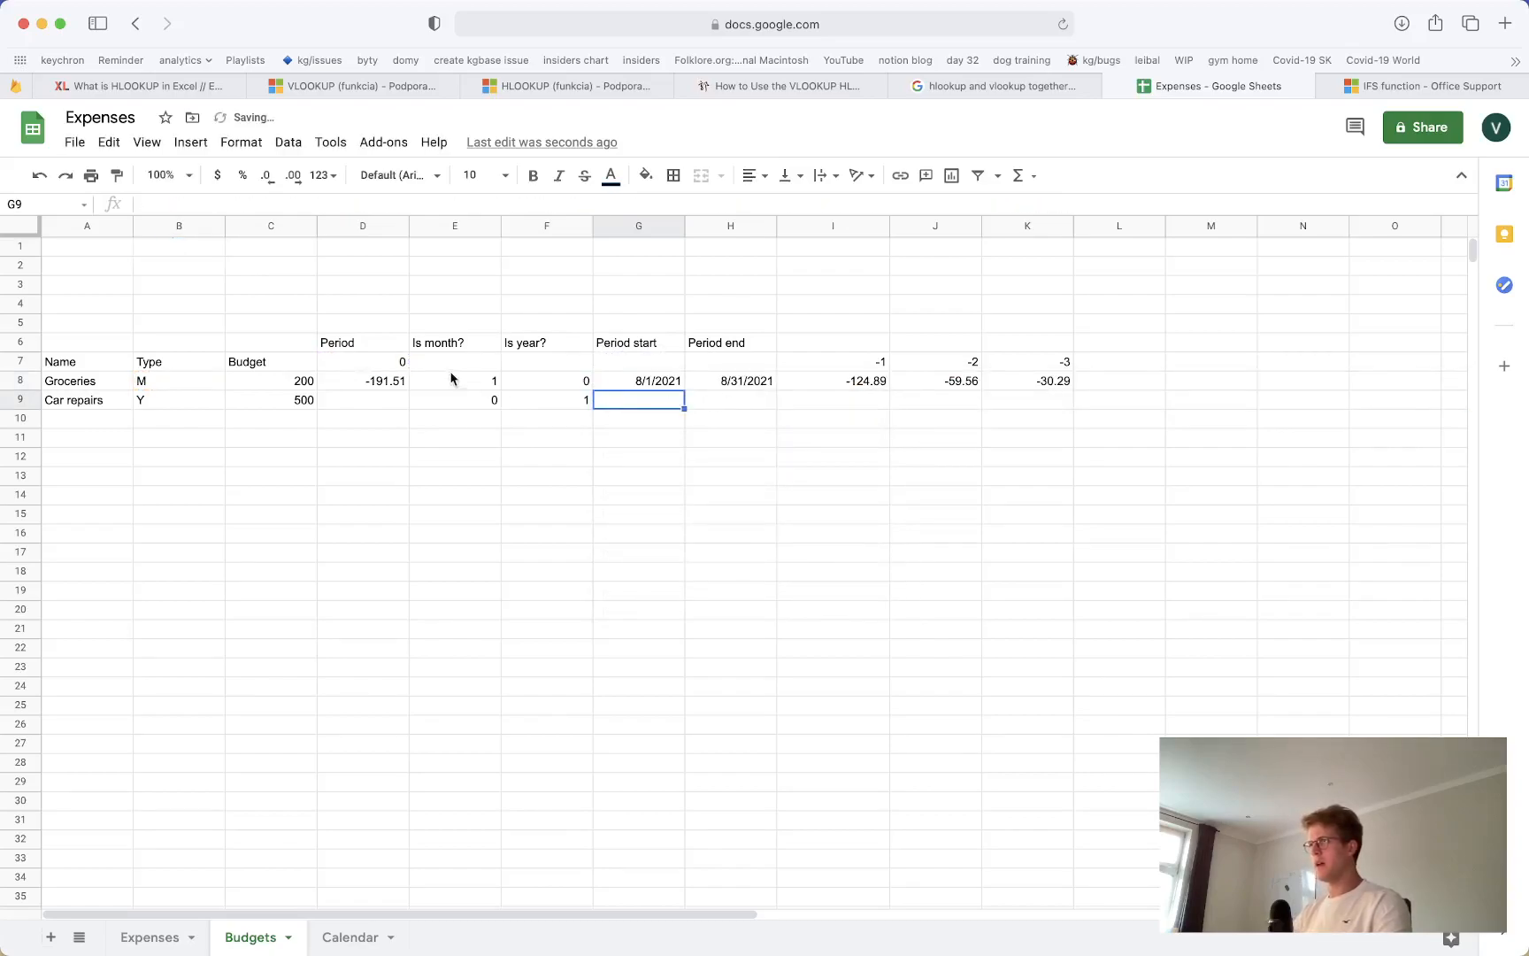
Add a Clothing row in row 10 with type Q and a budget of 250
{"action": "left_click", "coordinate": [176, 419]}
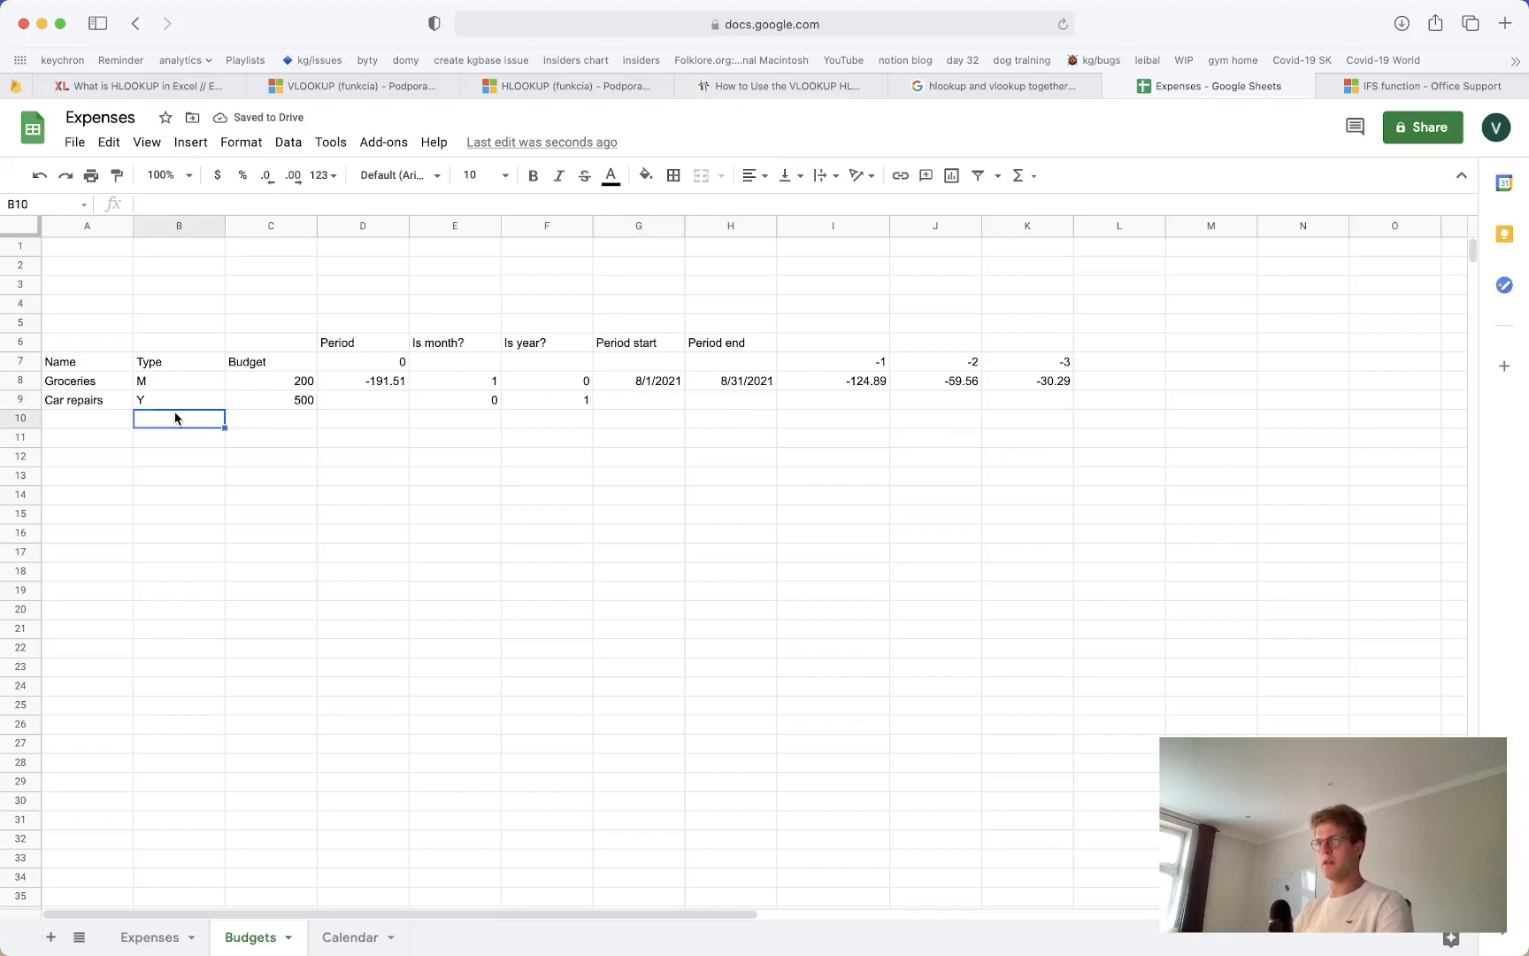
{"action": "key", "text": "Left"}
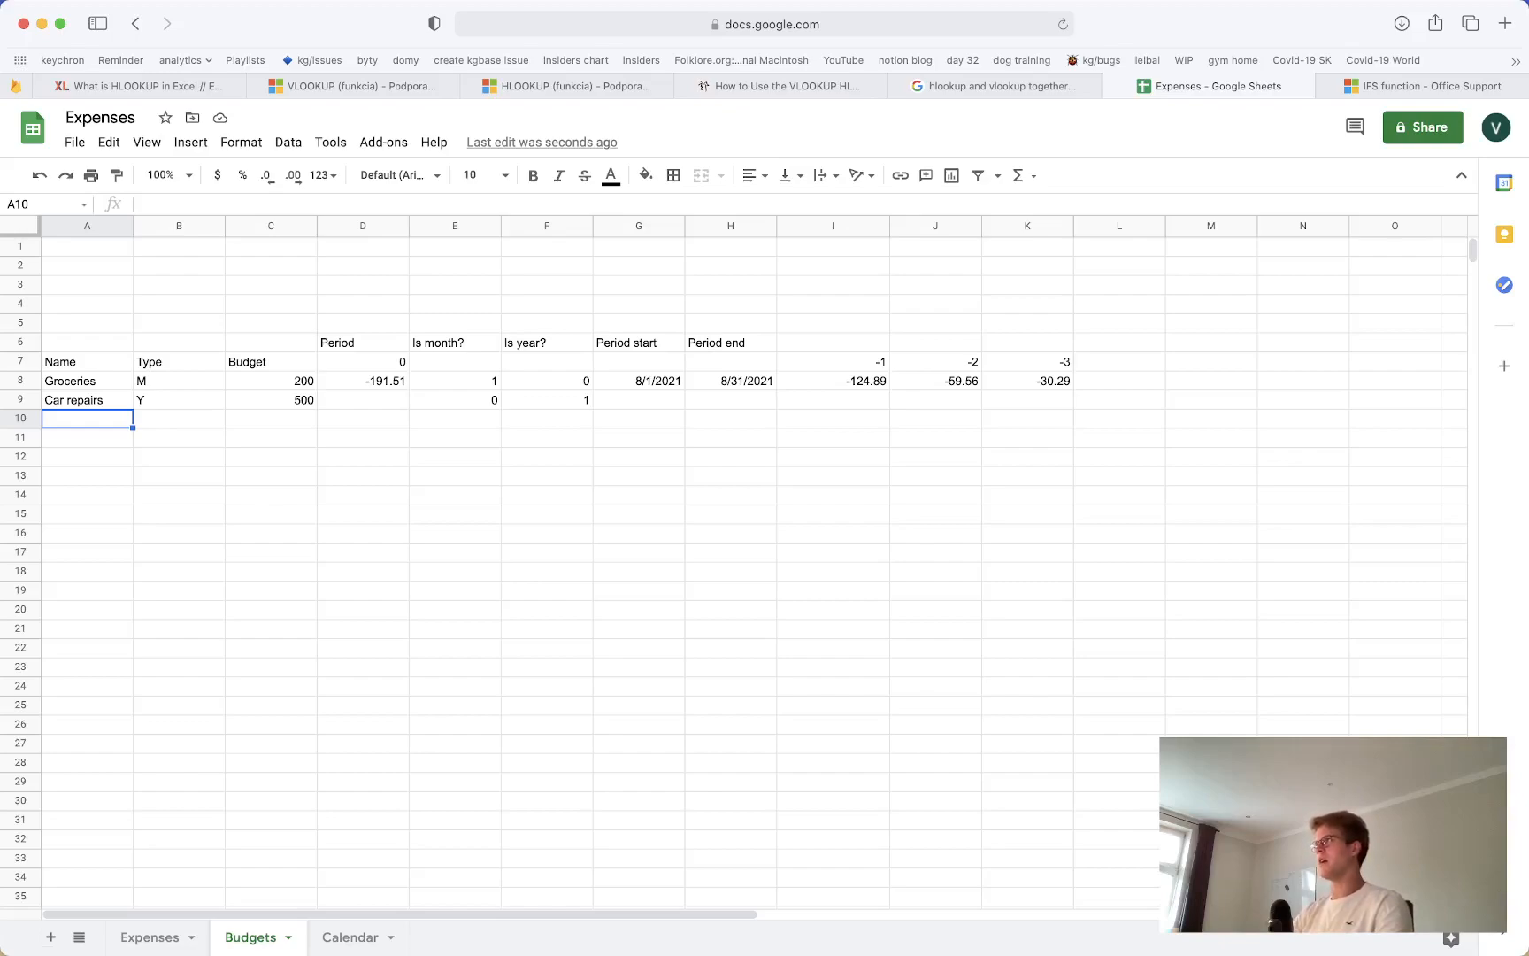
{"action": "type", "text": "Clothing"}
{"action": "key", "text": "Tab"}
{"action": "type", "text": "Q"}
{"action": "key", "text": "Tab"}
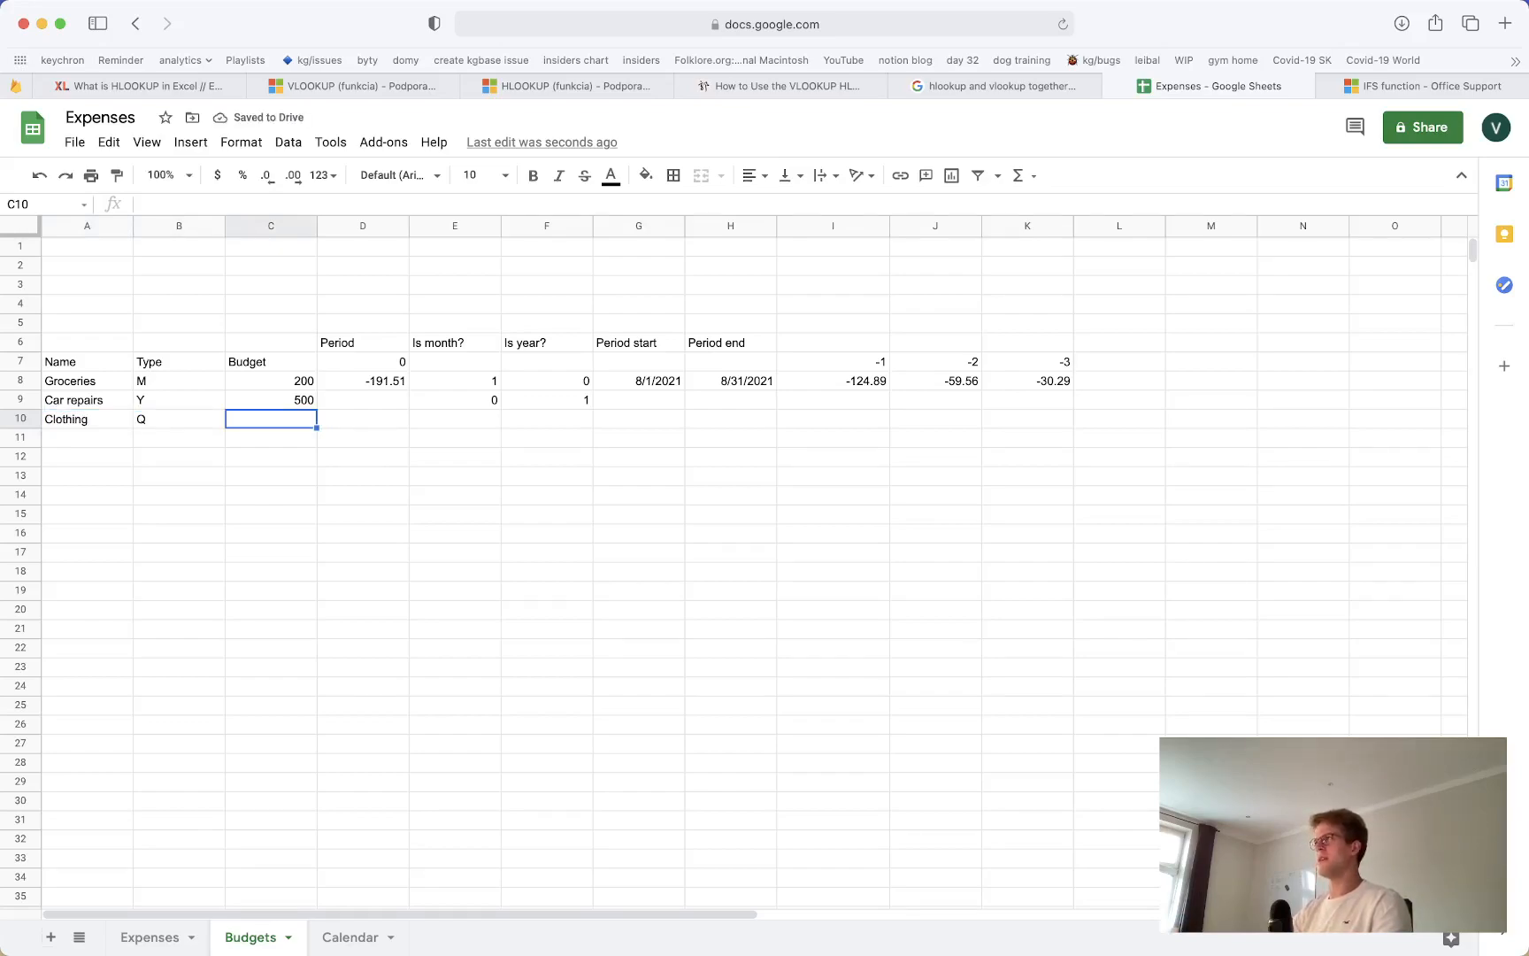
{"action": "type", "text": "250"}
{"action": "key", "text": "Tab"}
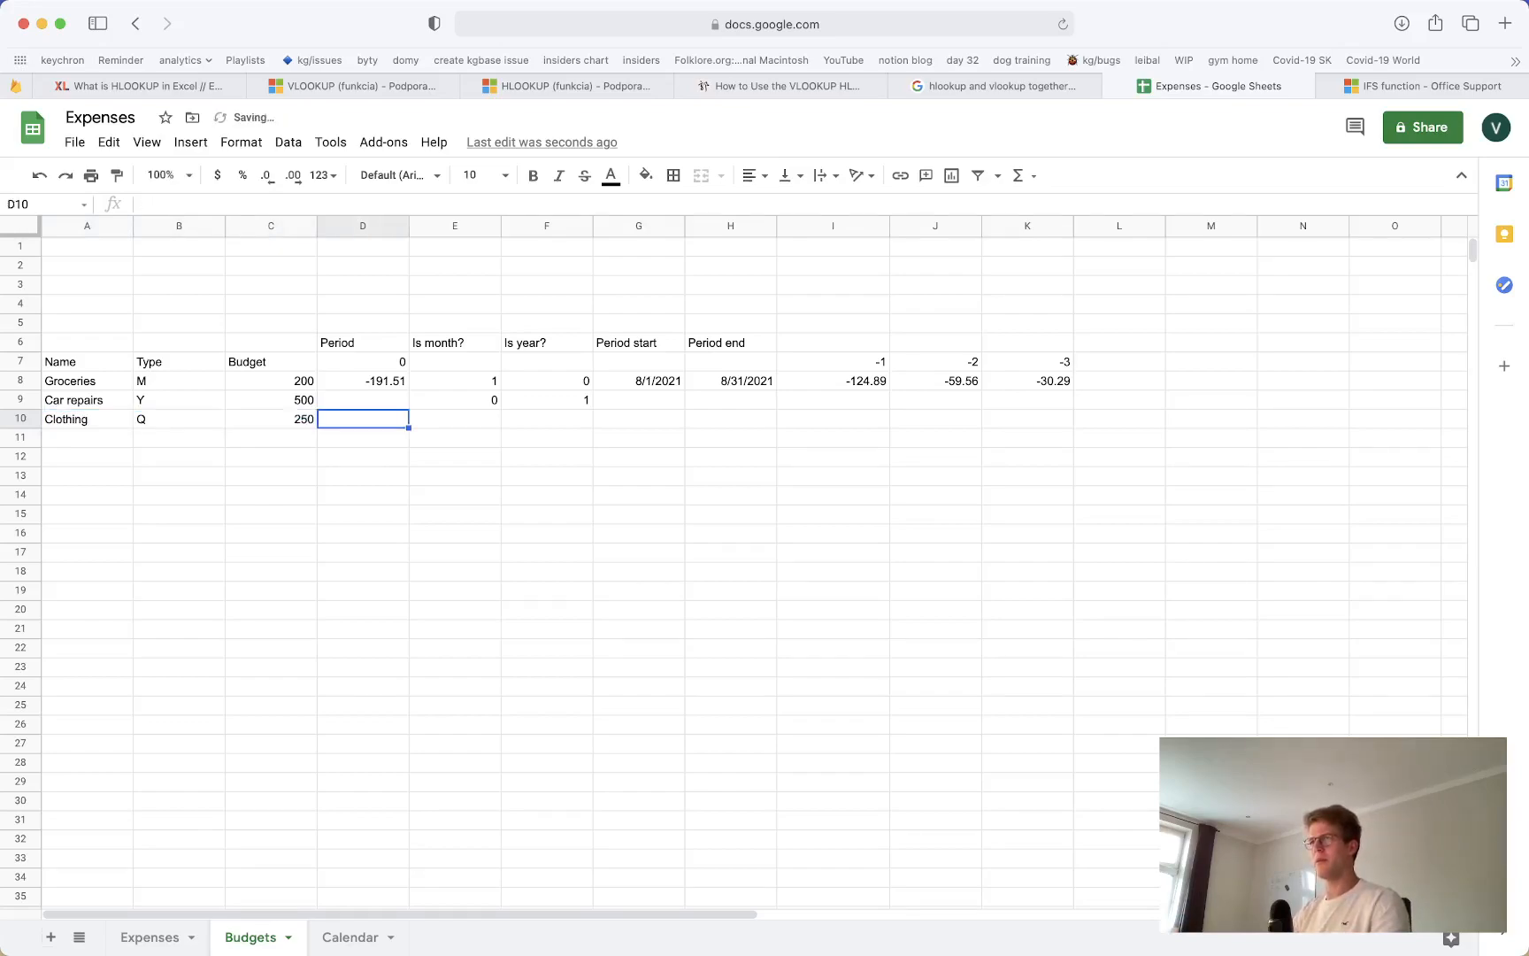
Lock the row of all four D7 references in the G8 period start formula as D$7 and commit it
{"action": "left_click", "coordinate": [659, 383]}
{"action": "key", "text": "cmd+c"}
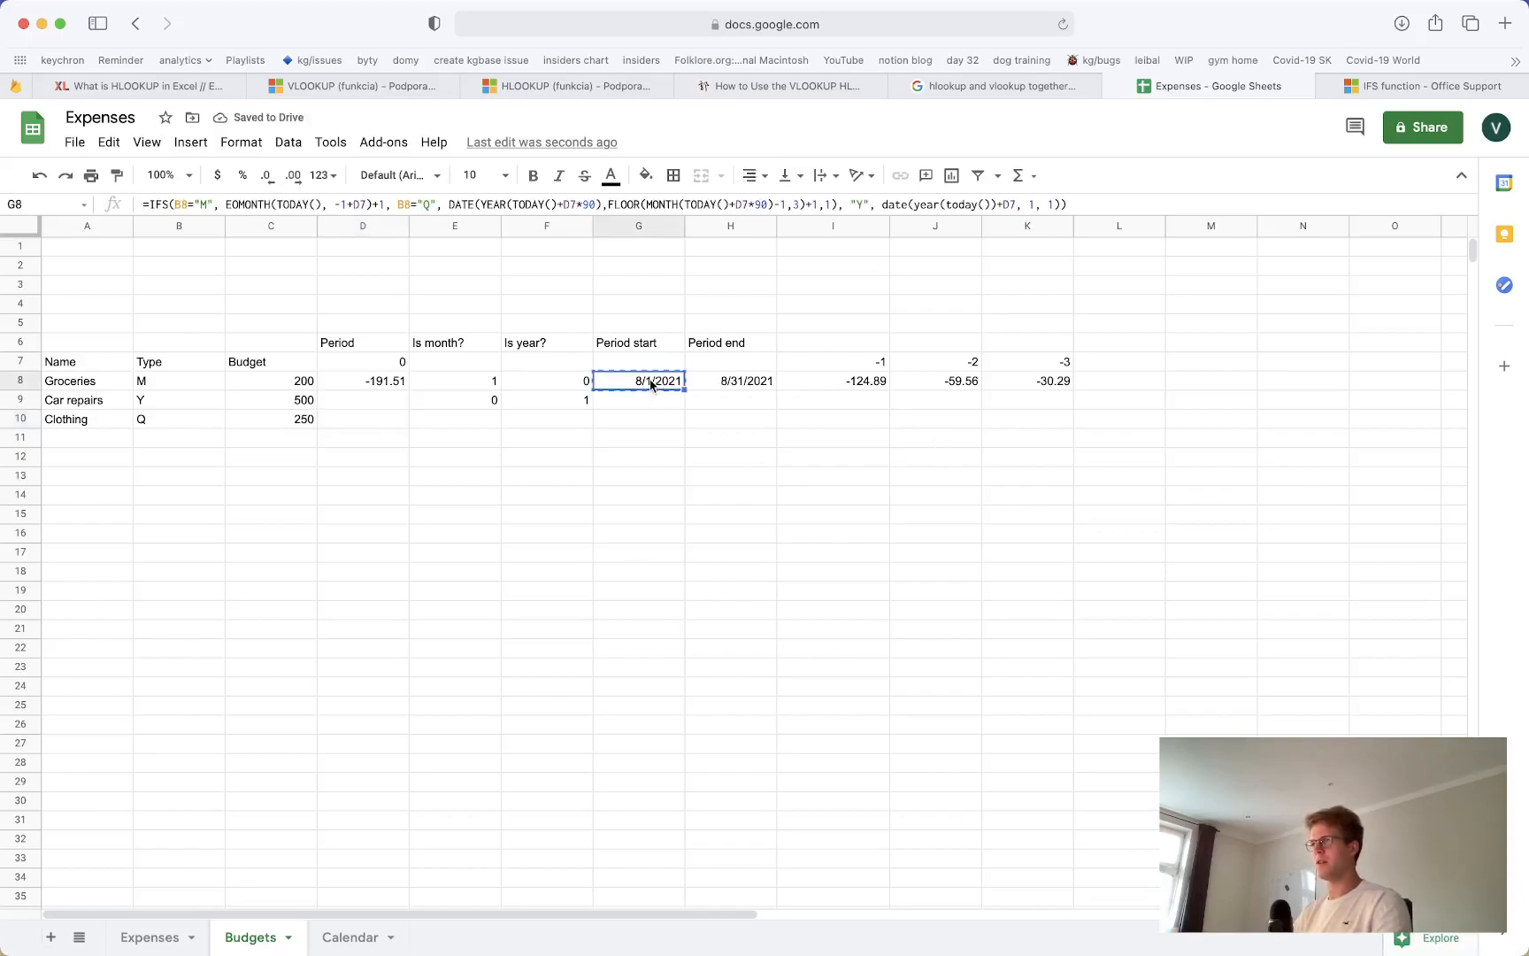
{"action": "double_click", "coordinate": [652, 382]}
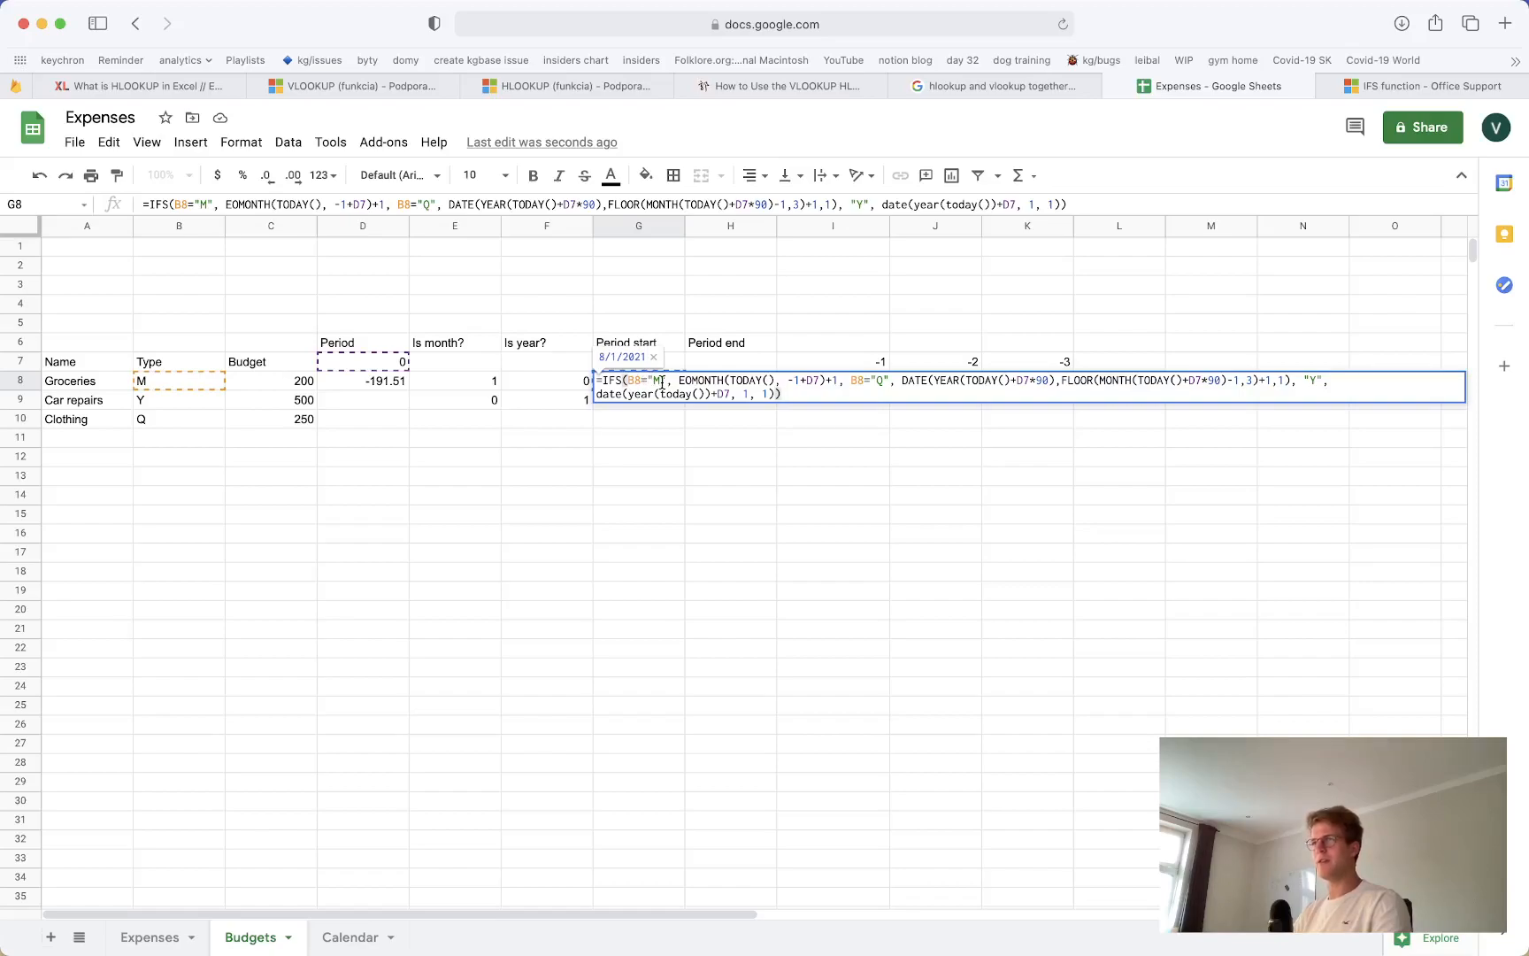
{"action": "left_click", "coordinate": [808, 381]}
{"action": "type", "text": "$"}
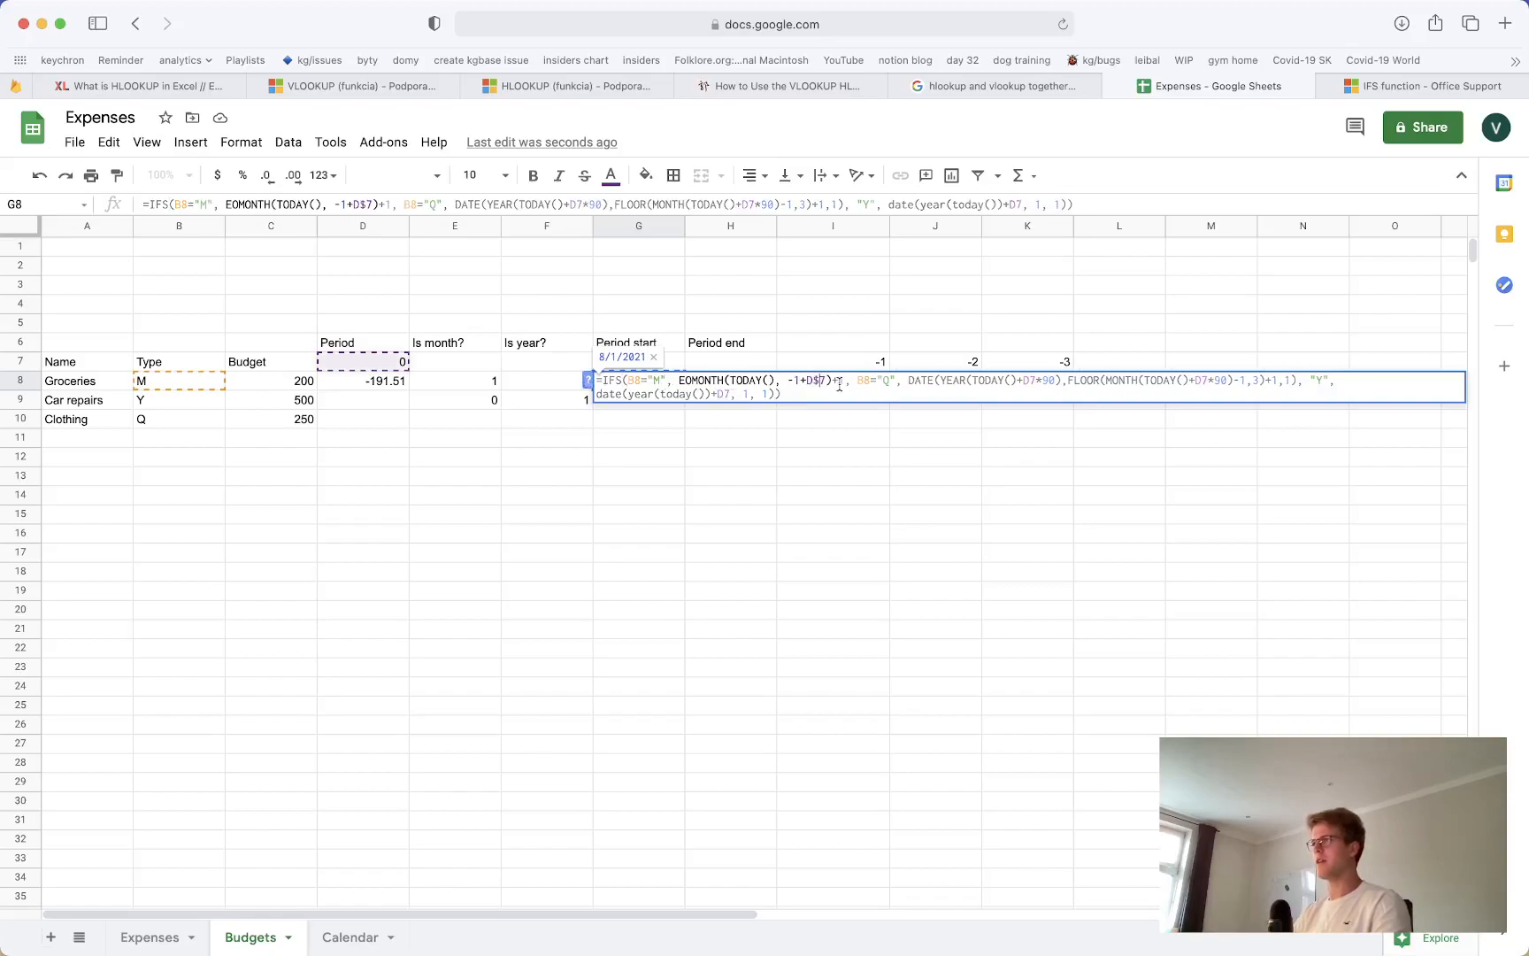
{"action": "left_click", "coordinate": [1032, 381]}
{"action": "type", "text": "$"}
{"action": "left_click", "coordinate": [1209, 382]}
{"action": "type", "text": "$"}
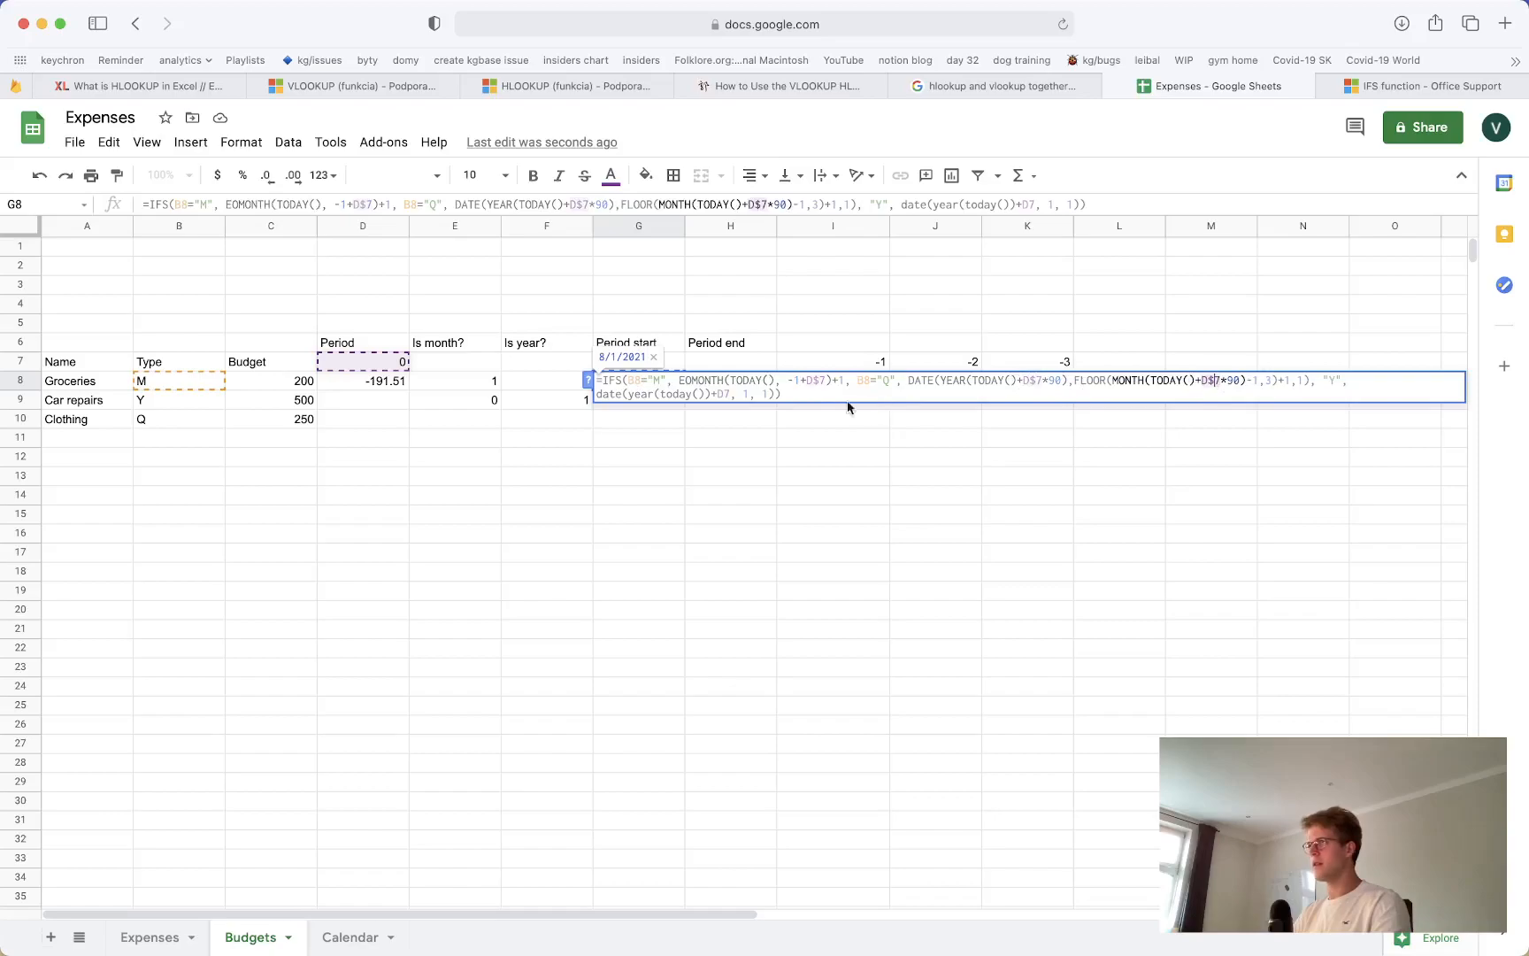
{"action": "left_click", "coordinate": [724, 395]}
{"action": "type", "text": "$"}
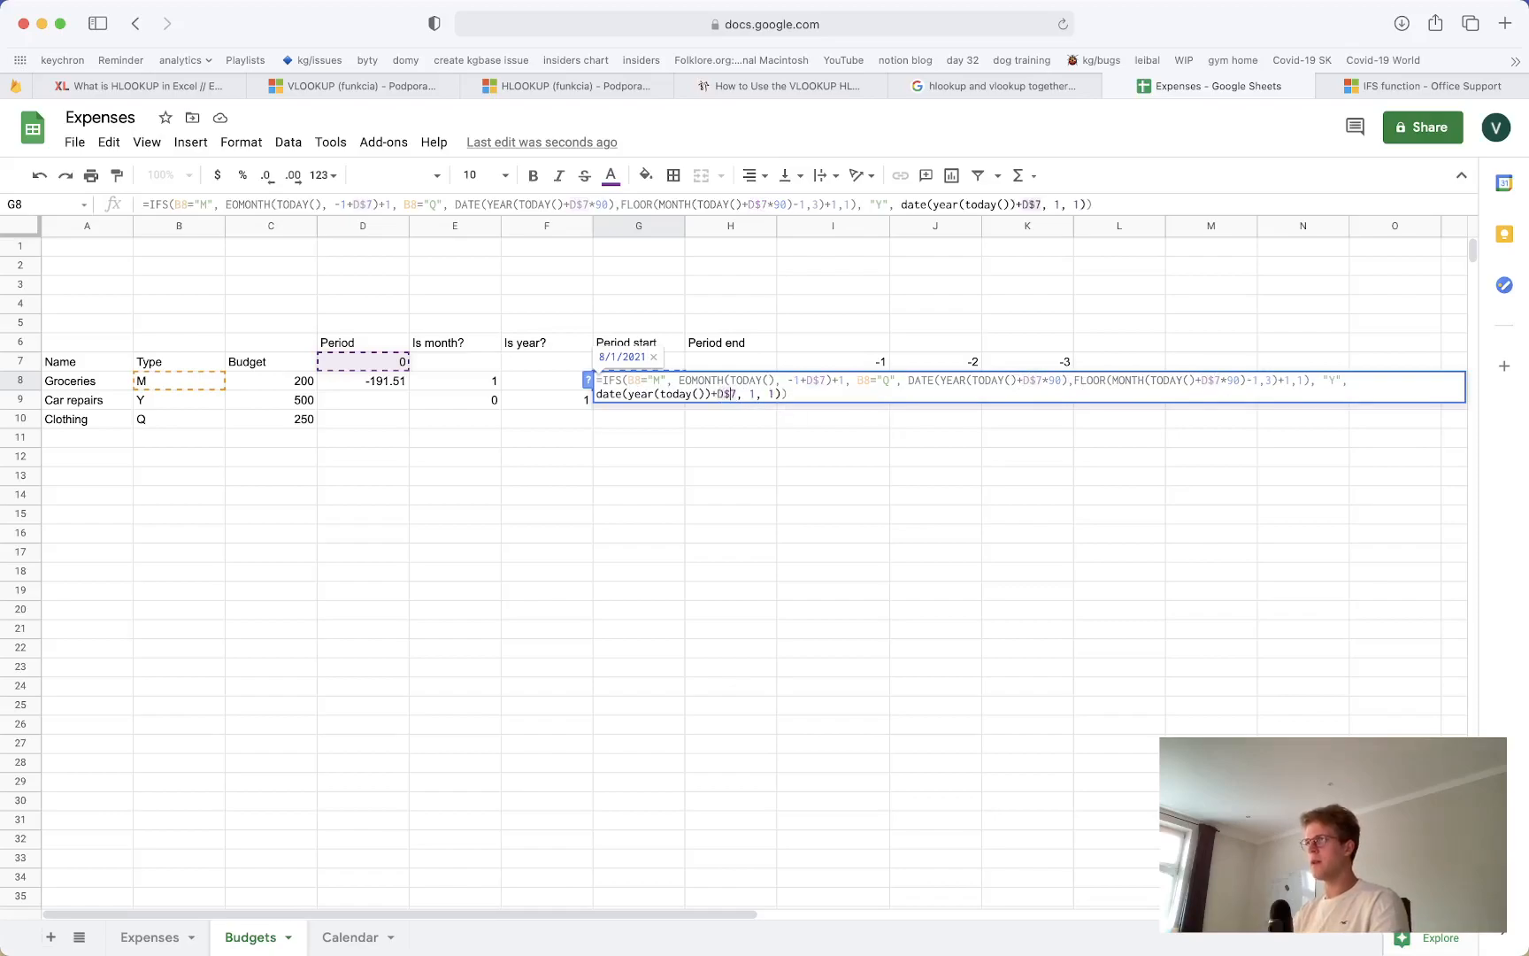
{"action": "key", "text": "Return"}
Try to copy the period start formula from G8 into G9 for Car repairs
{"action": "left_click", "coordinate": [641, 382]}
{"action": "key", "text": "super+c"}
{"action": "left_click", "coordinate": [645, 403]}
{"action": "key", "text": "super+v"}
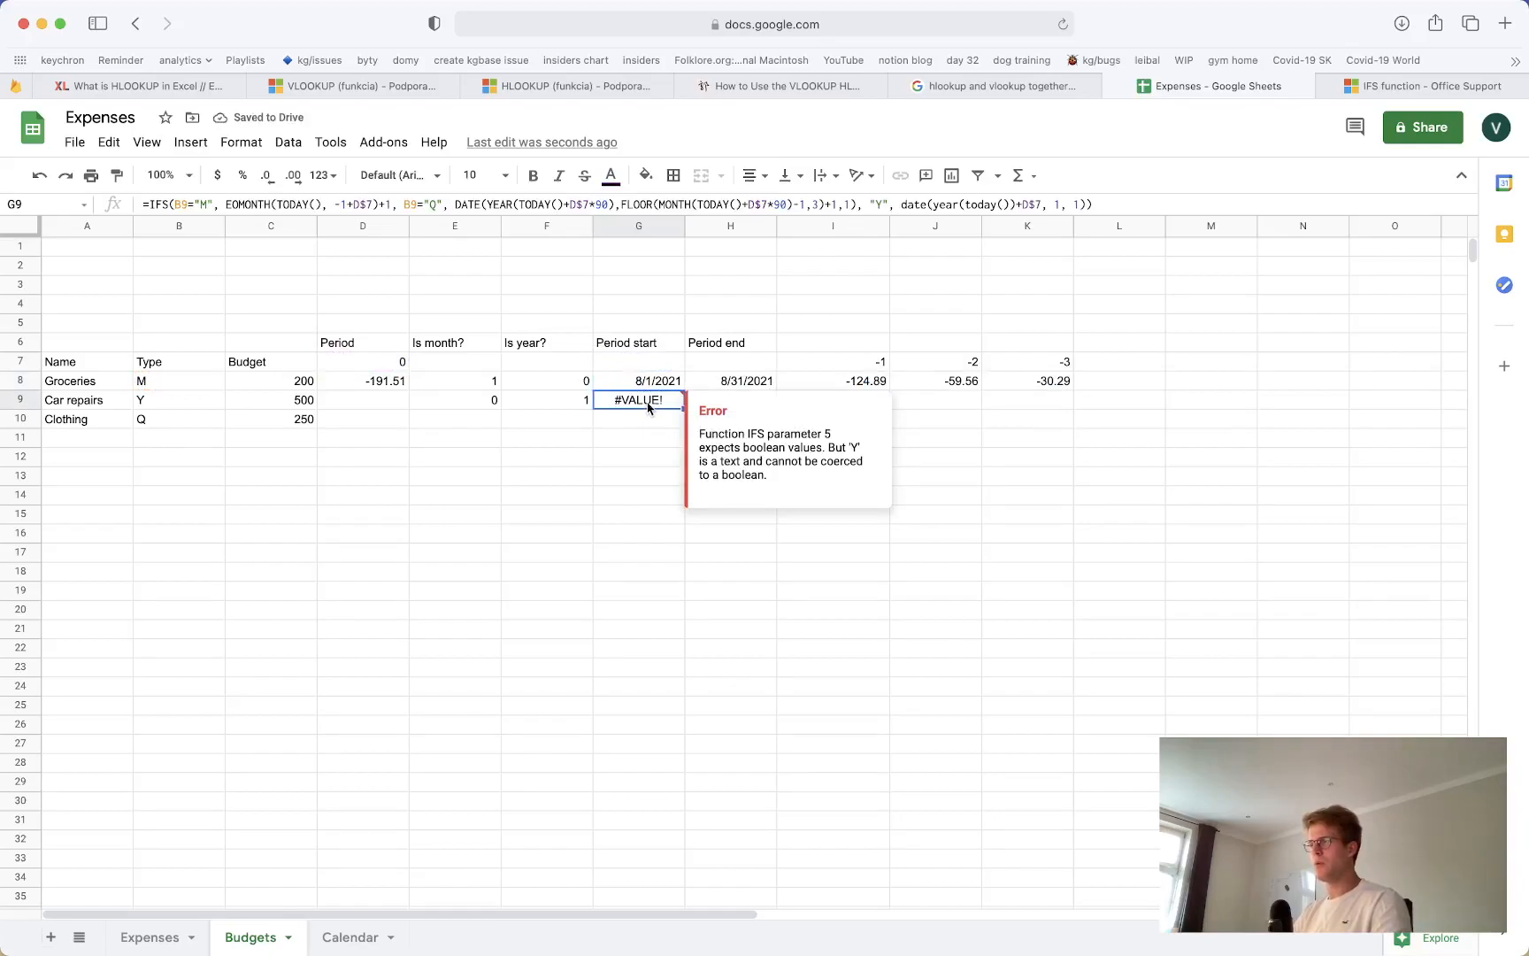
Complete the yearly condition in the G8 formula as B8="Y" and commit it
{"action": "key", "text": "Up"}
{"action": "key", "text": "Return"}
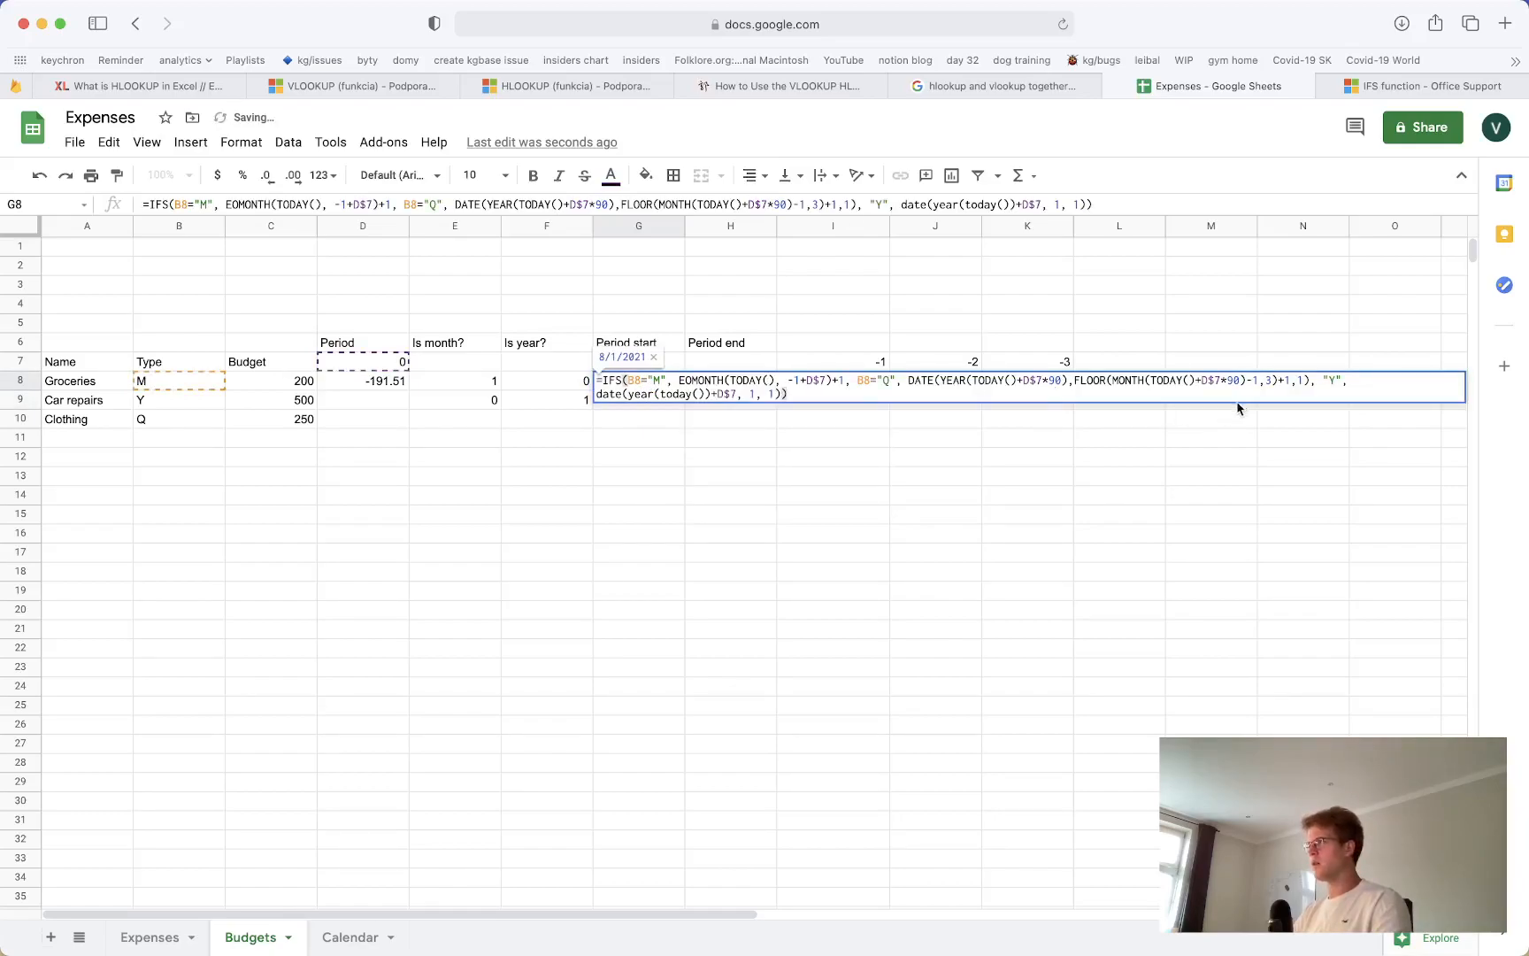
{"action": "left_click", "coordinate": [1322, 380]}
{"action": "type", "text": "B8="}
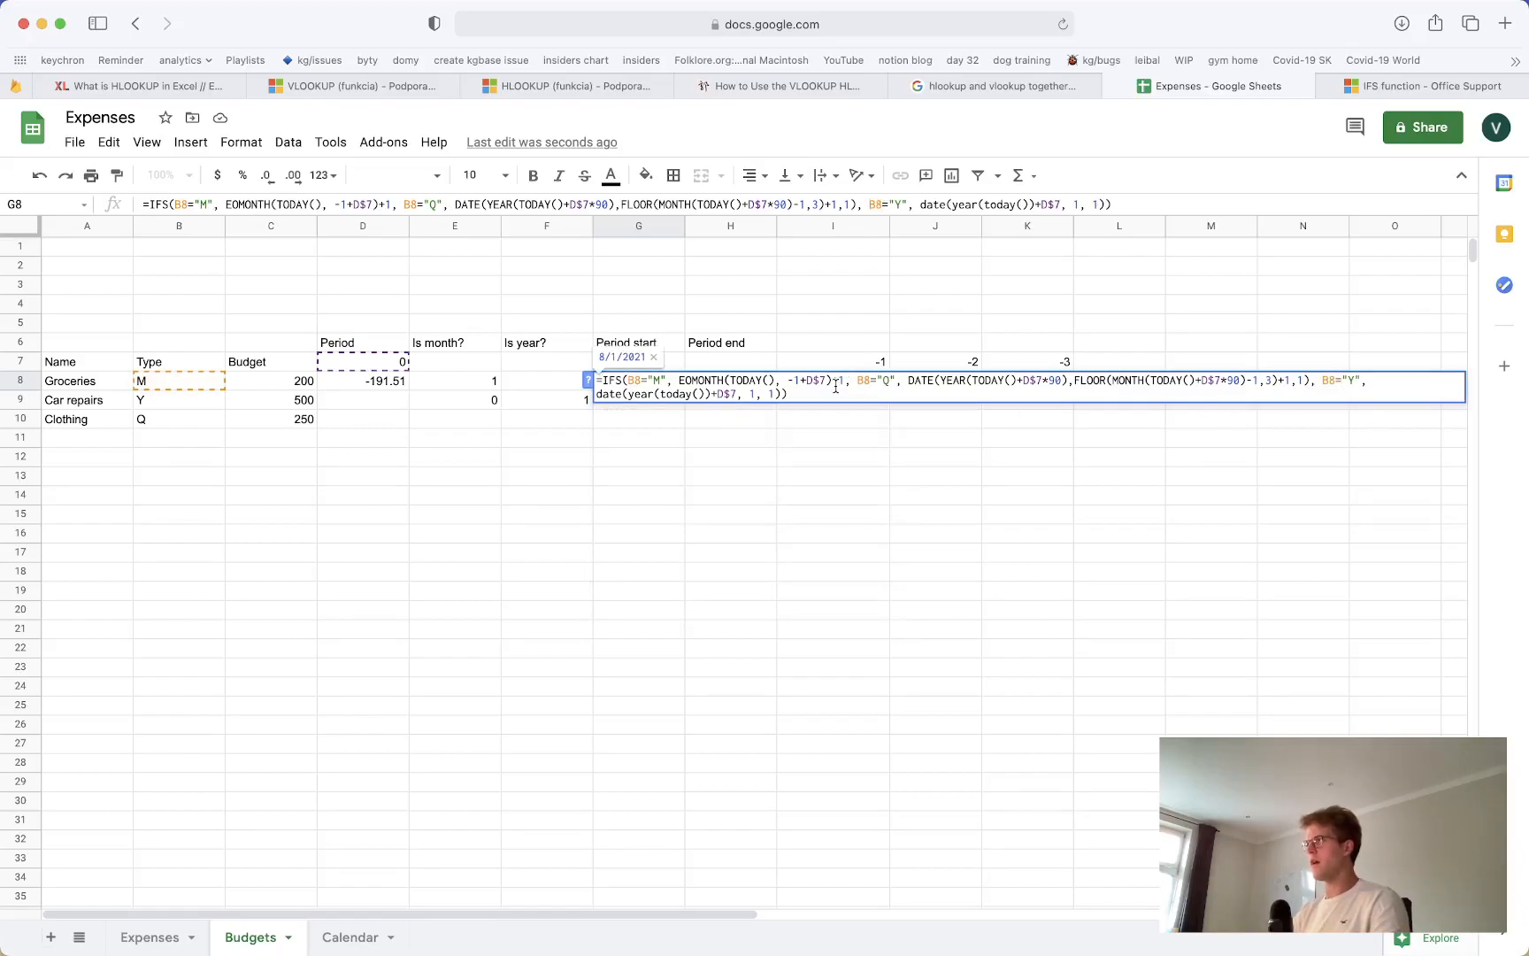
{"action": "key", "text": "Return"}
Copy the corrected period start formula from G8 into G9 and G10
{"action": "left_click", "coordinate": [647, 383]}
{"action": "key", "text": "cmd+c"}
{"action": "left_click", "coordinate": [646, 405]}
{"action": "key", "text": "cmd+v"}
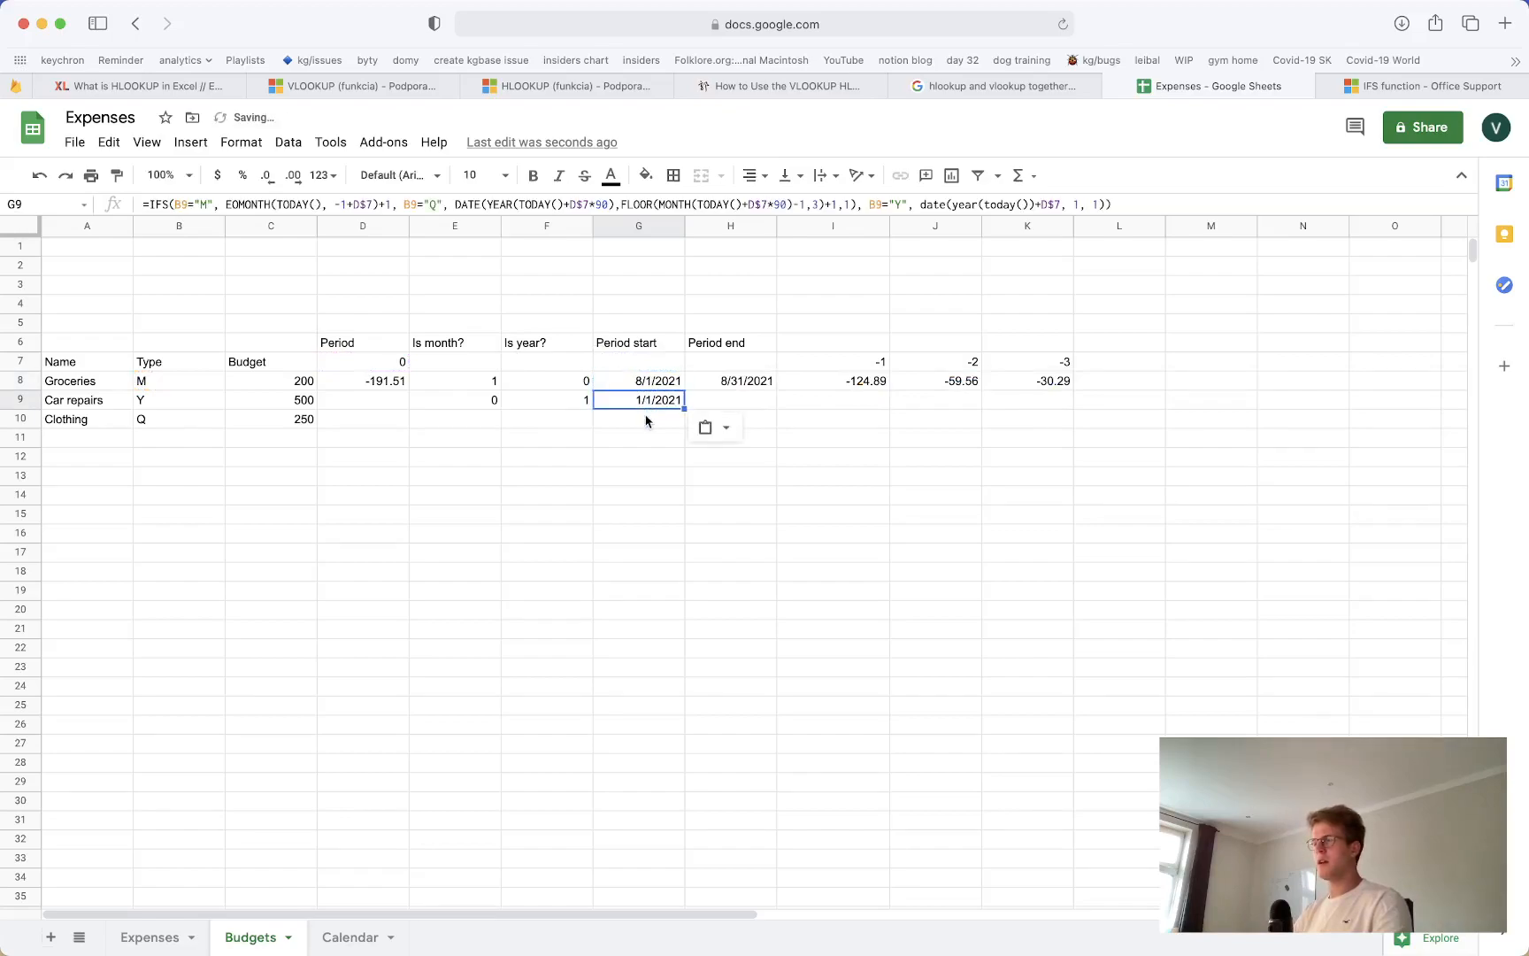
{"action": "left_click", "coordinate": [646, 422]}
{"action": "key", "text": "cmd+v"}
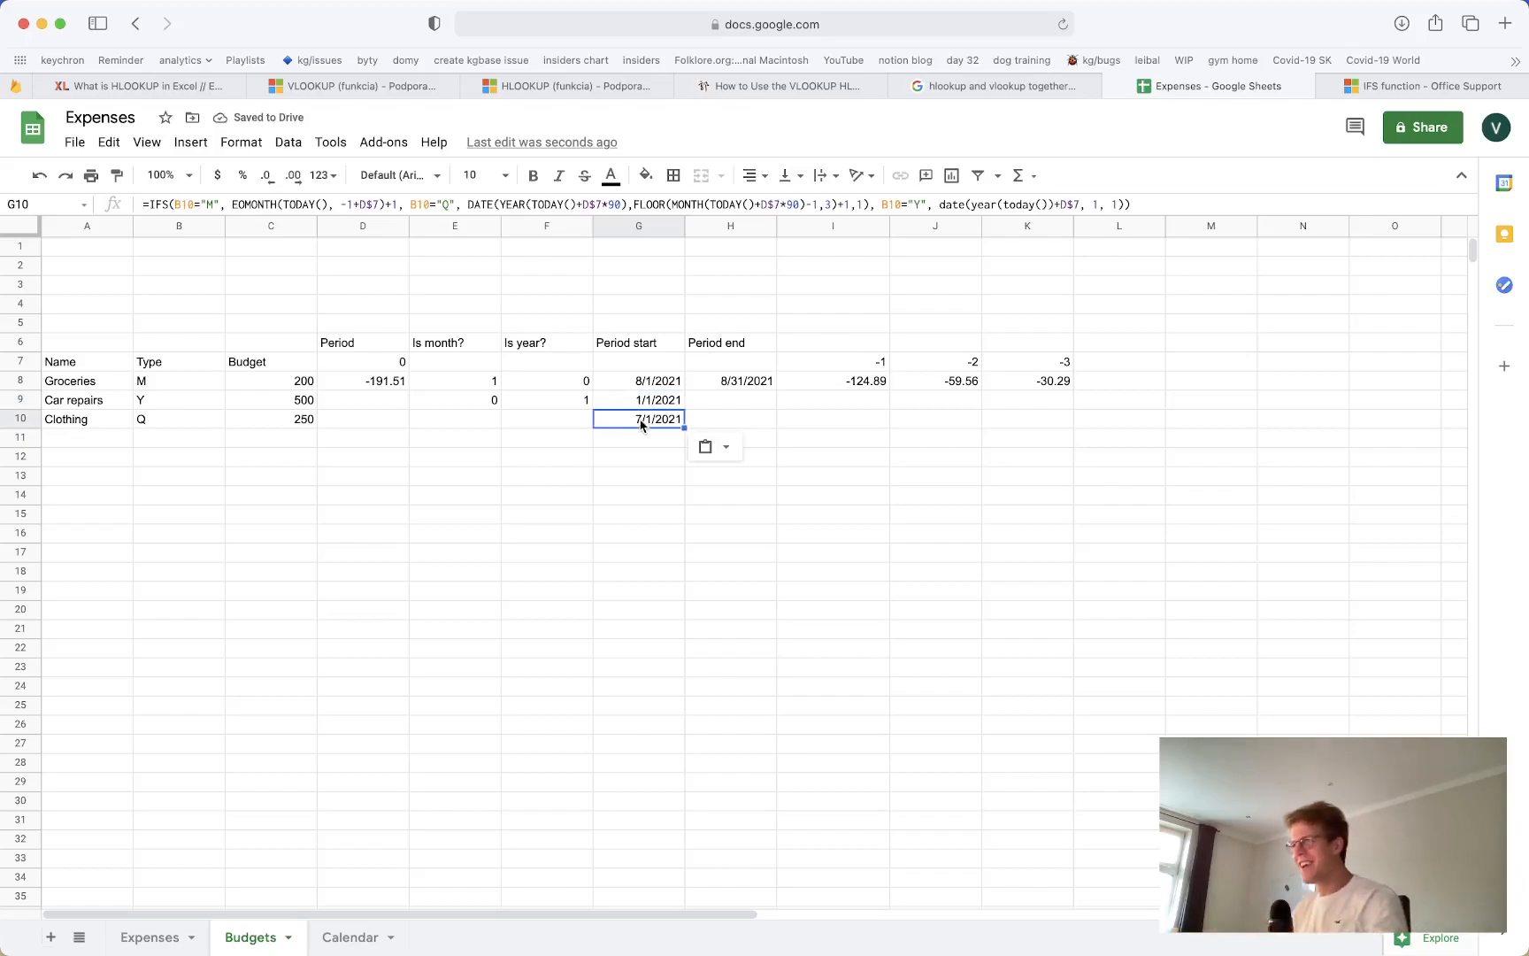
Try to copy the period start formulas from G9:G10 into the period end cells H9:H10
{"action": "left_click", "coordinate": [640, 407]}
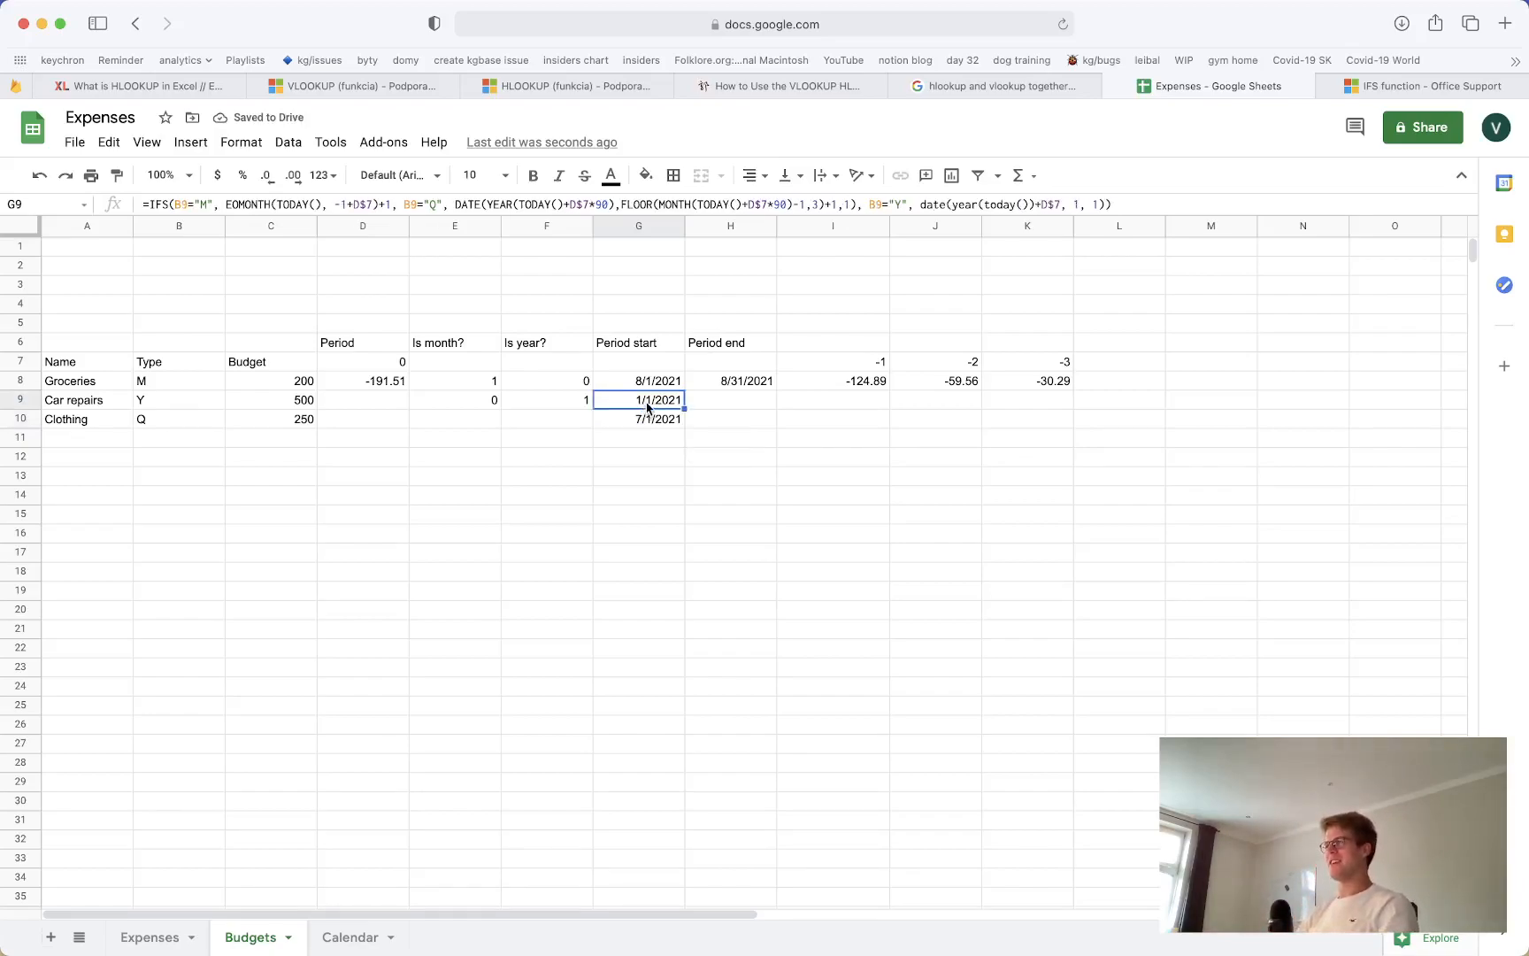
{"action": "left_click", "coordinate": [653, 420], "text": "shift"}
{"action": "key", "text": "cmd+c"}
{"action": "left_click_drag", "start_coordinate": [708, 400], "coordinate": [715, 416]}
{"action": "key", "text": "cmd+v"}
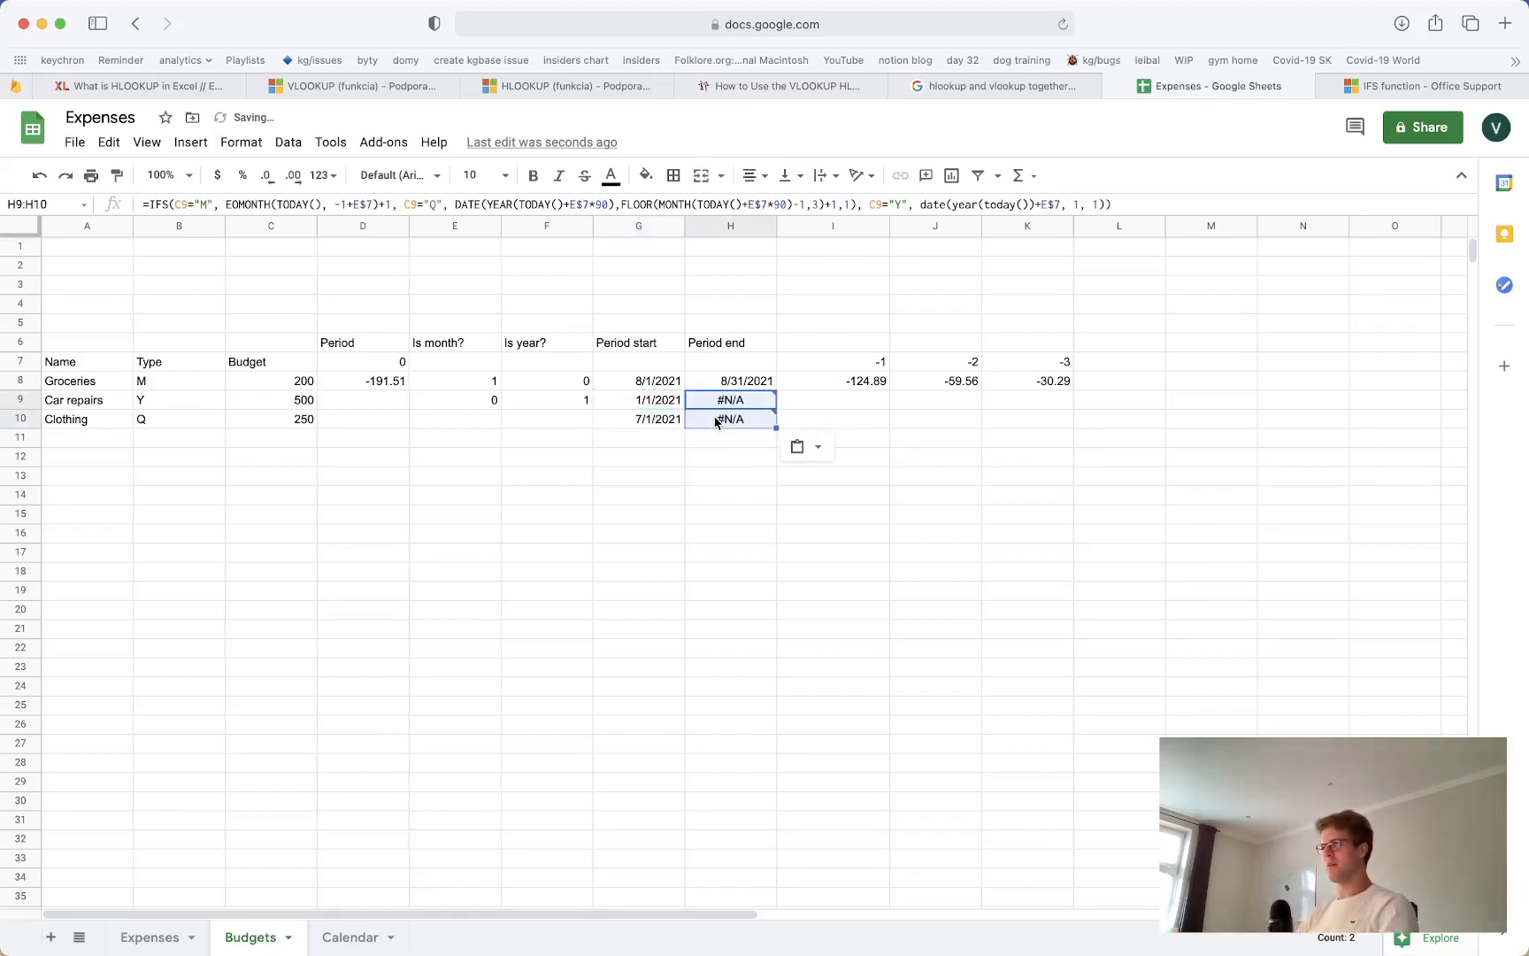
{"action": "double_click", "coordinate": [719, 401]}
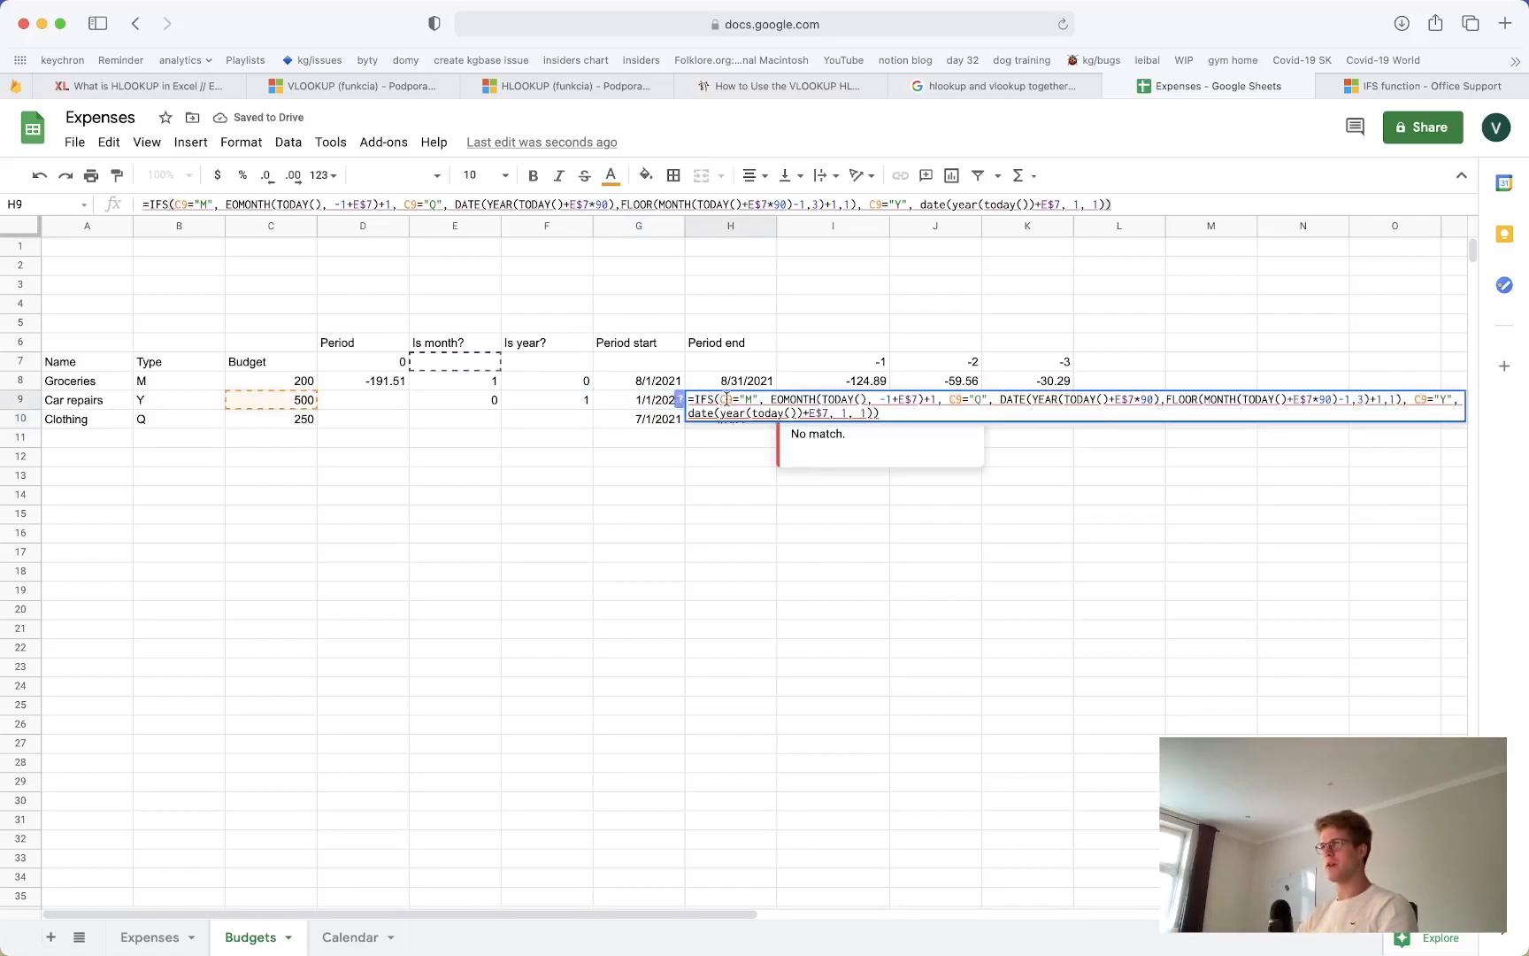
{"action": "key", "text": "Escape"}
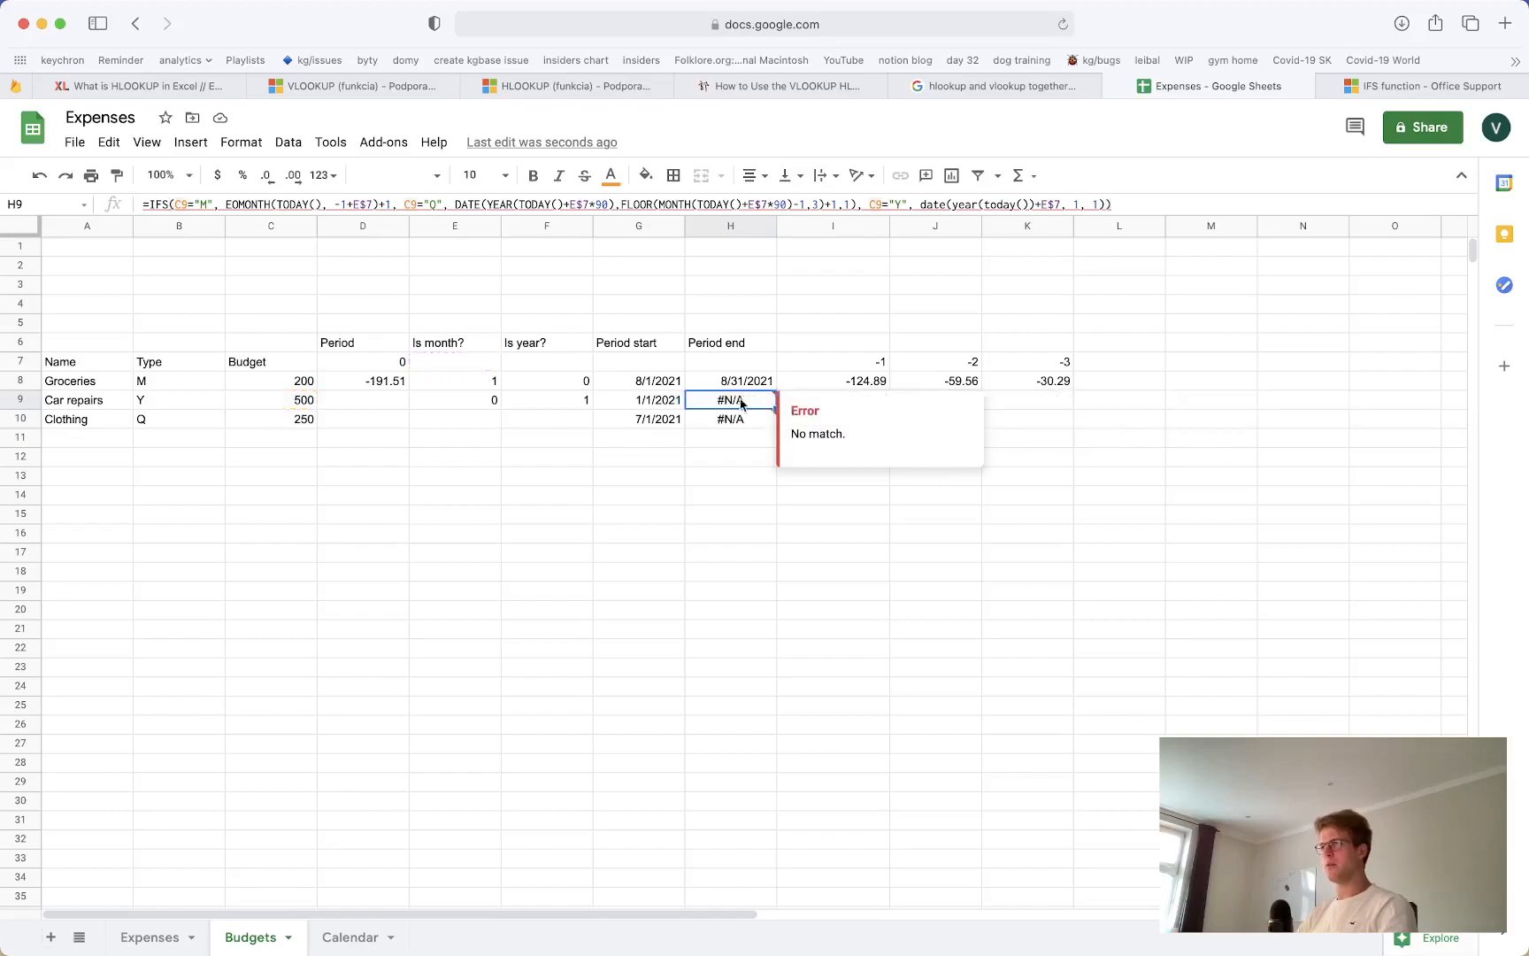
{"action": "key", "text": "super+z"}
{"action": "key", "text": "super+Tab"}
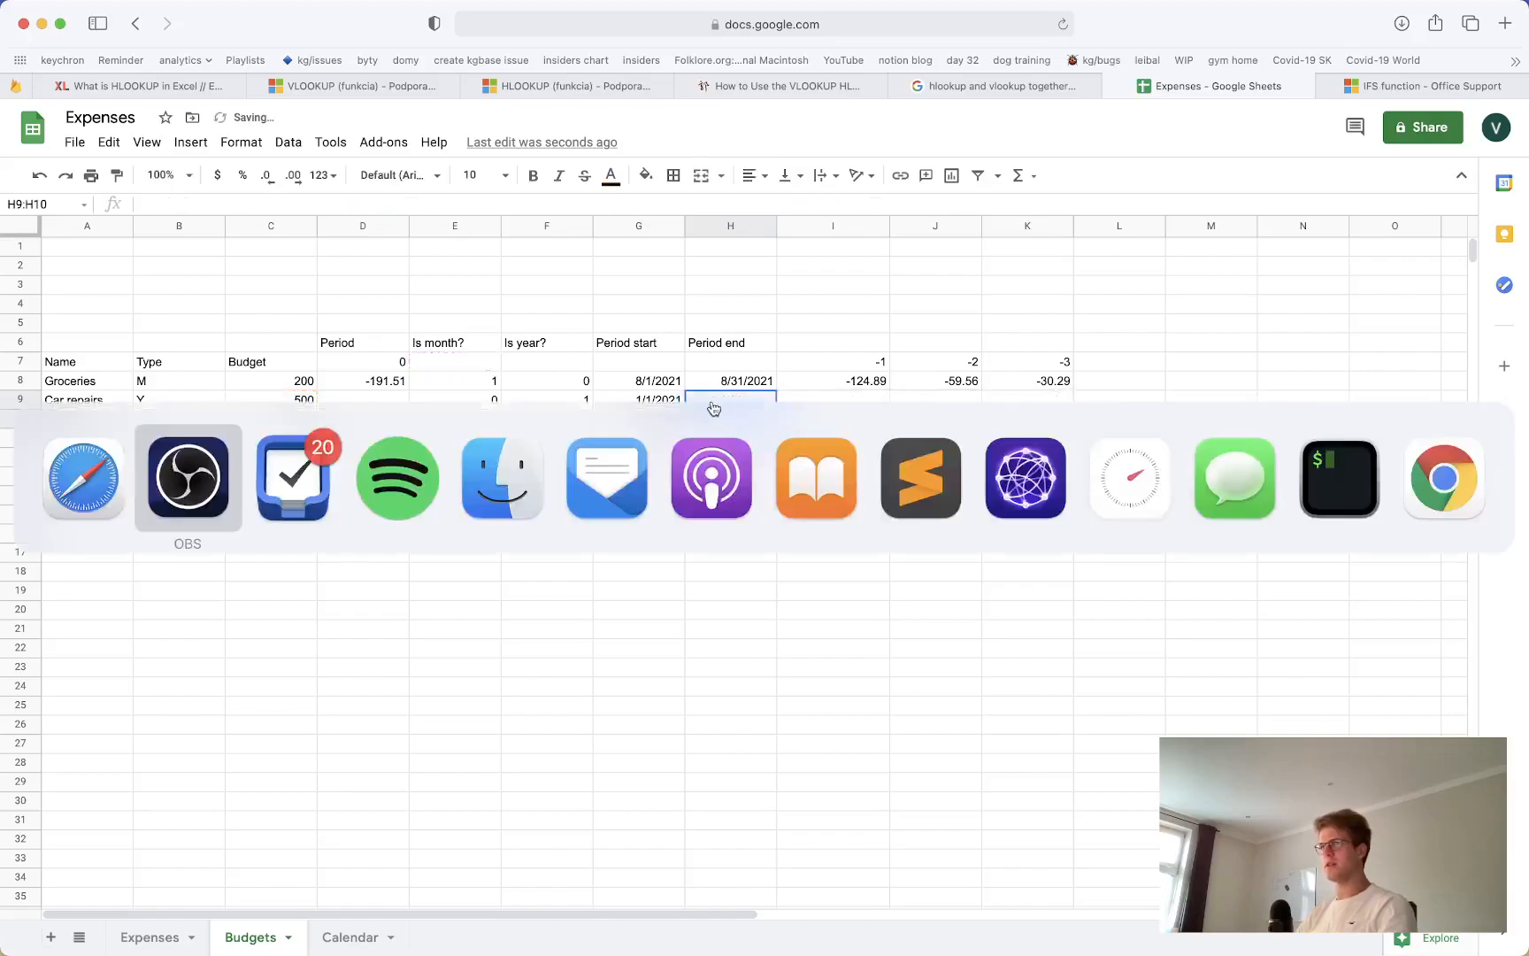
Lock the column of the three B9 references in the G9 formula as $B9 and commit it
{"action": "left_click", "coordinate": [641, 401]}
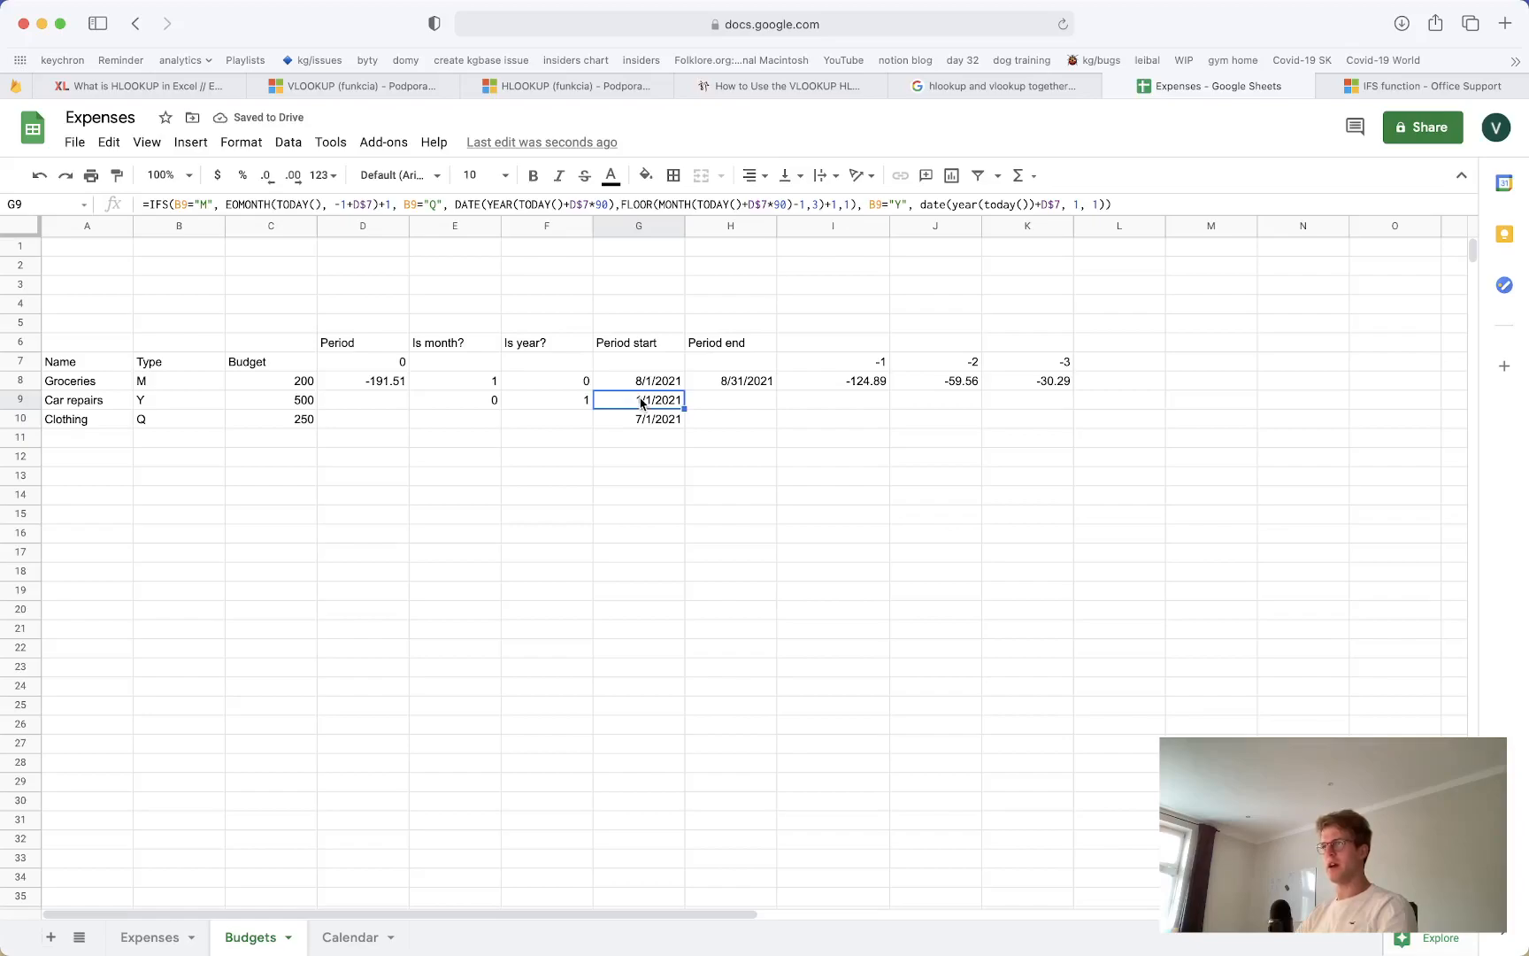
{"action": "double_click", "coordinate": [641, 401]}
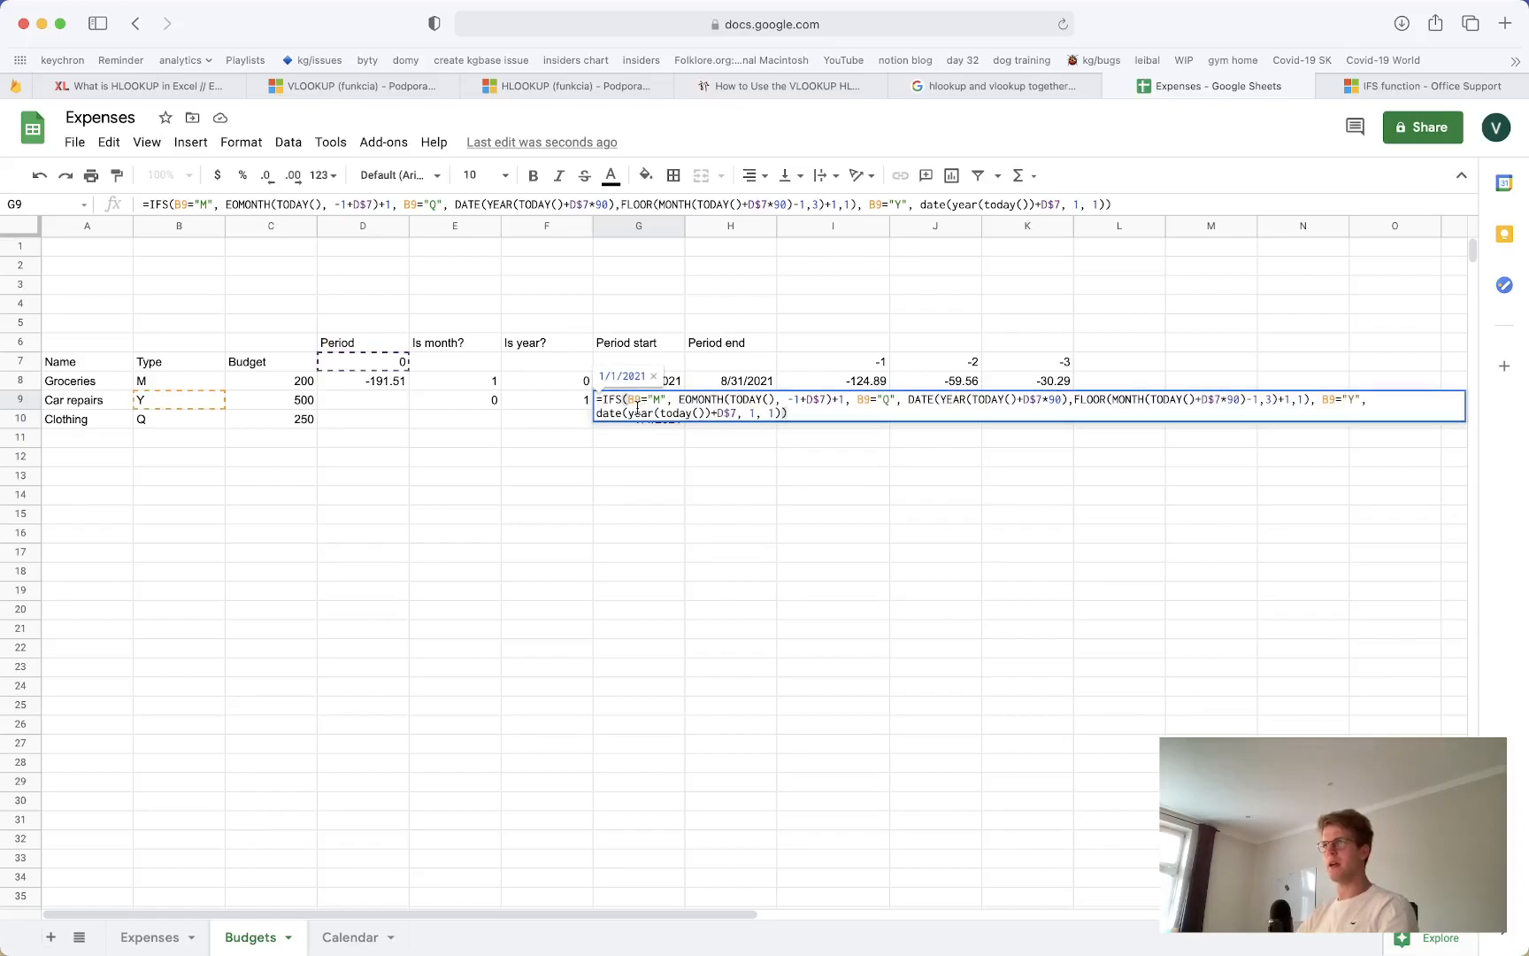
{"action": "left_click", "coordinate": [629, 399]}
{"action": "type", "text": "$"}
{"action": "left_click", "coordinate": [864, 399]}
{"action": "type", "text": "$"}
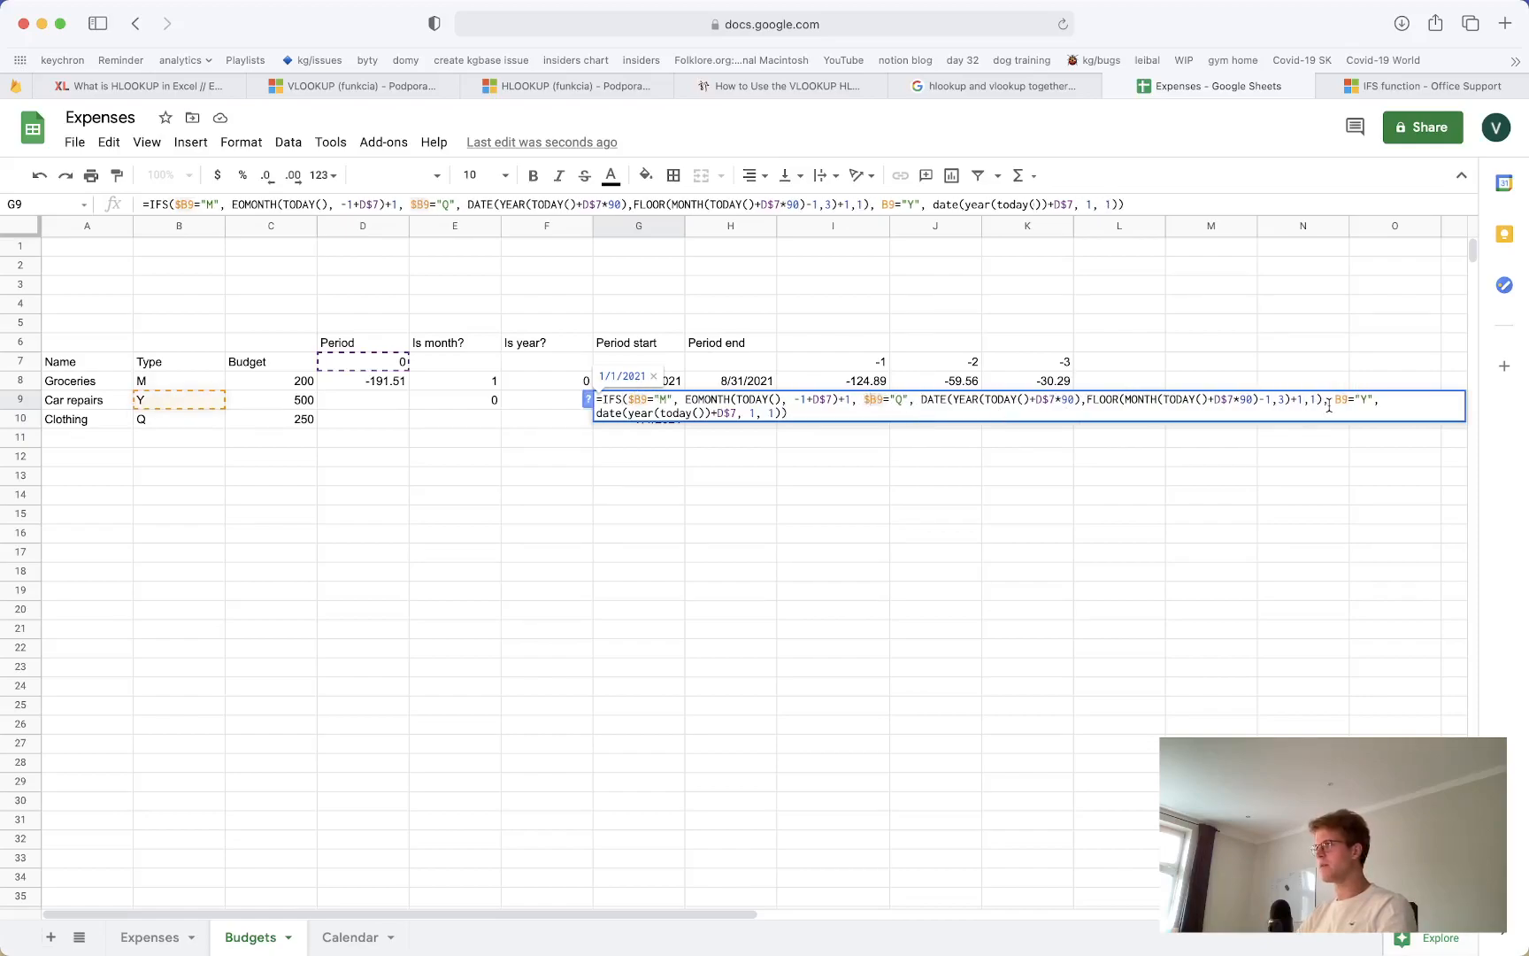
{"action": "left_click", "coordinate": [1334, 399]}
{"action": "type", "text": "$"}
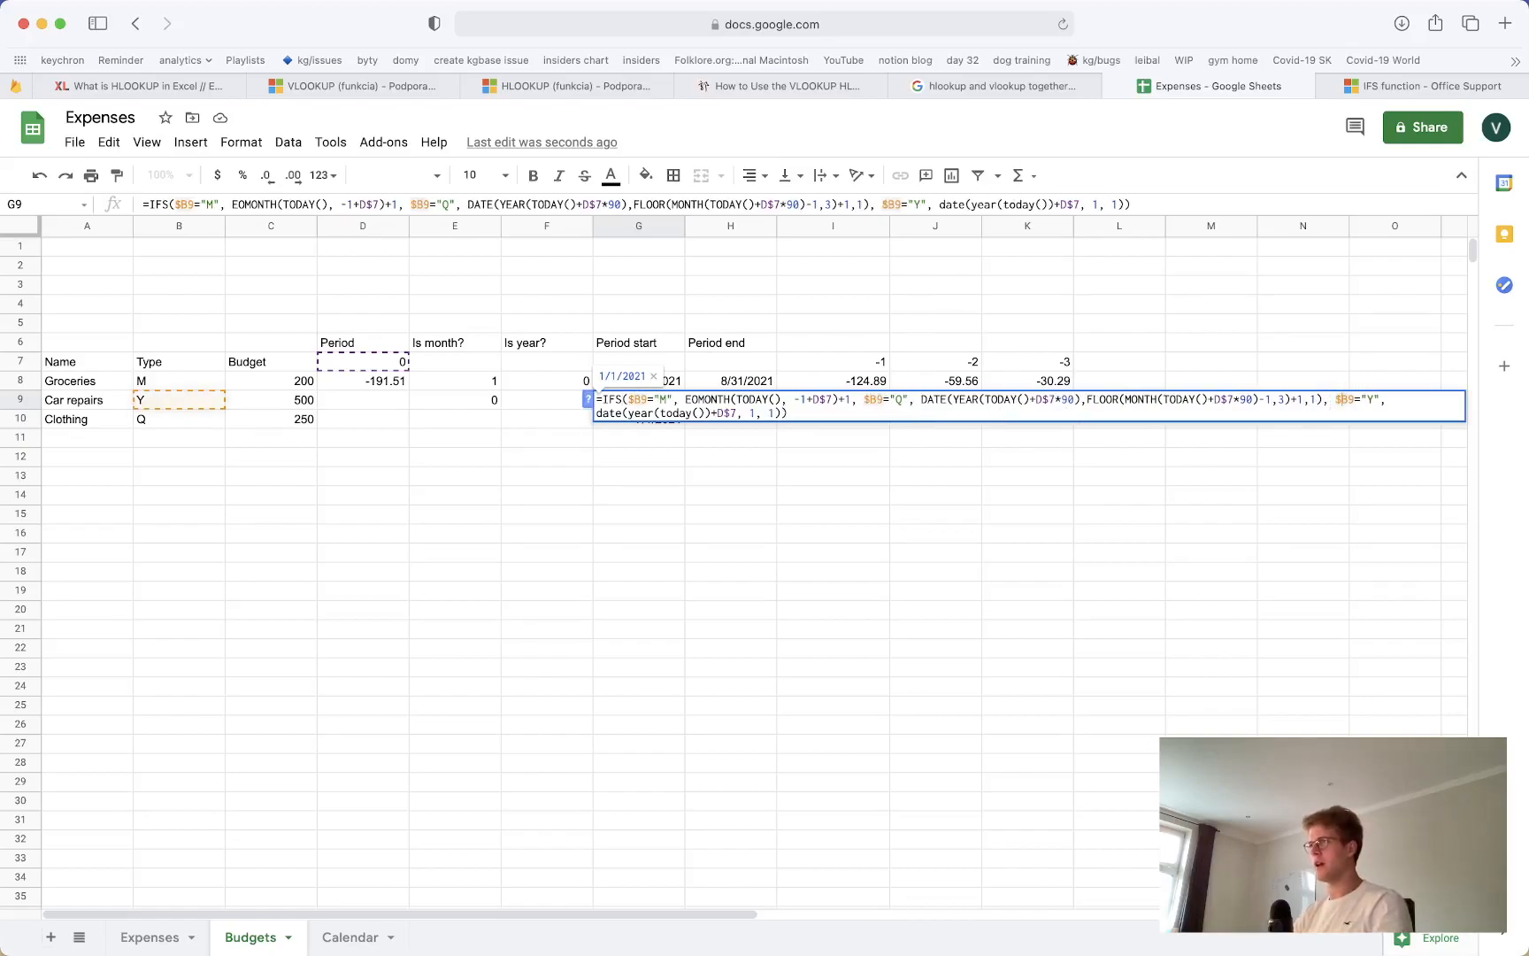
{"action": "key", "text": "Return"}
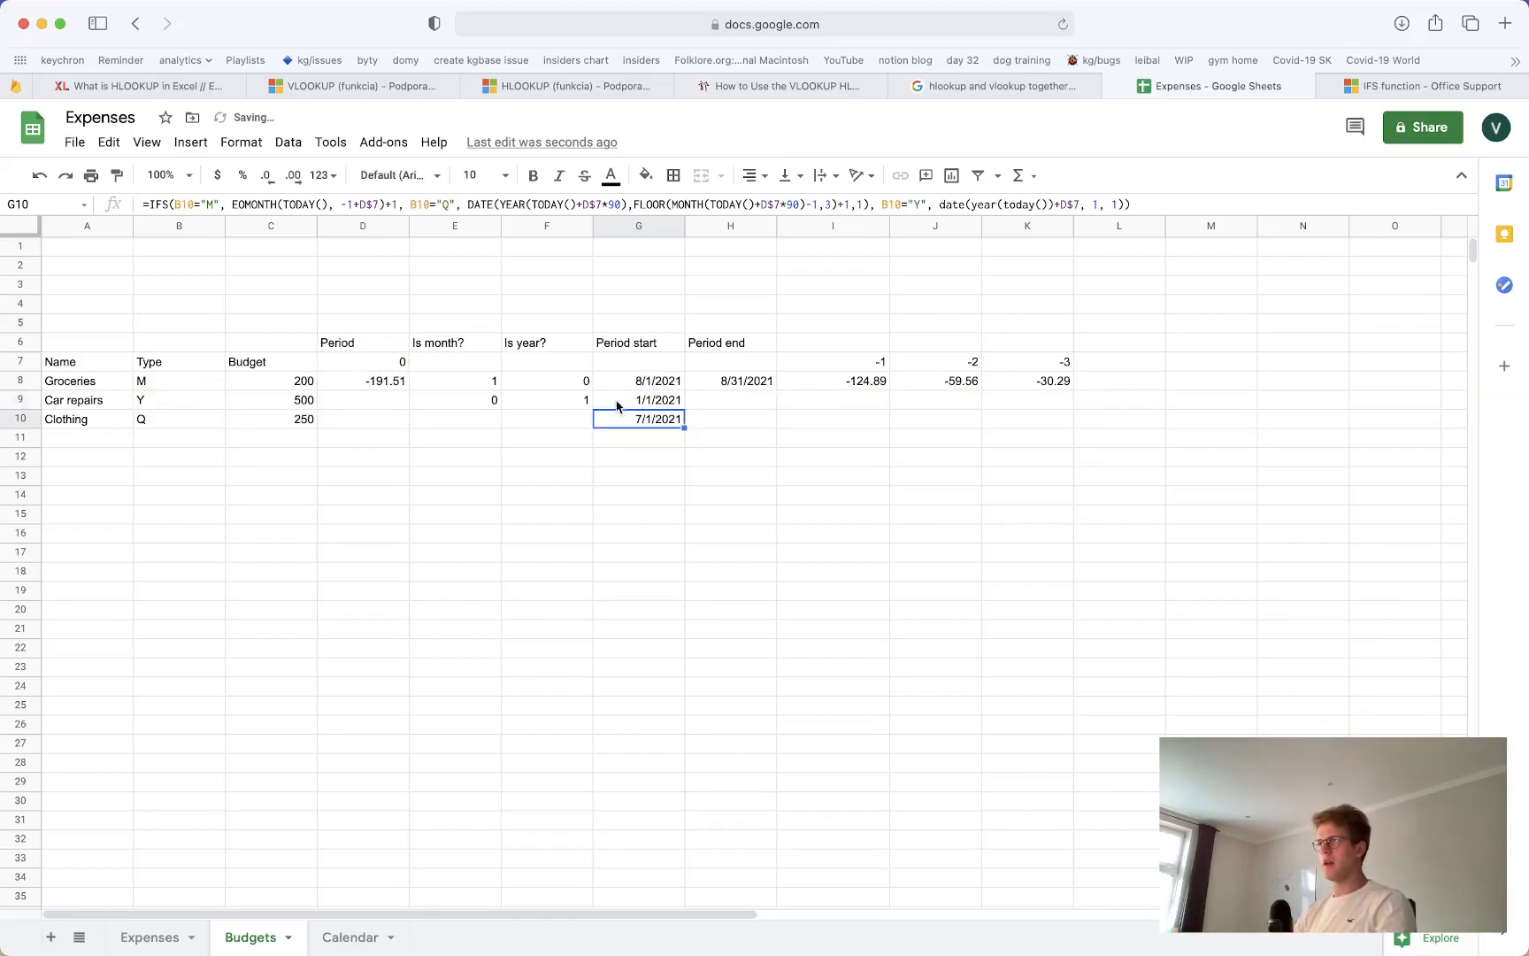
Copy the period start formula from G9 into period end cell H9
{"action": "double_click", "coordinate": [644, 401]}
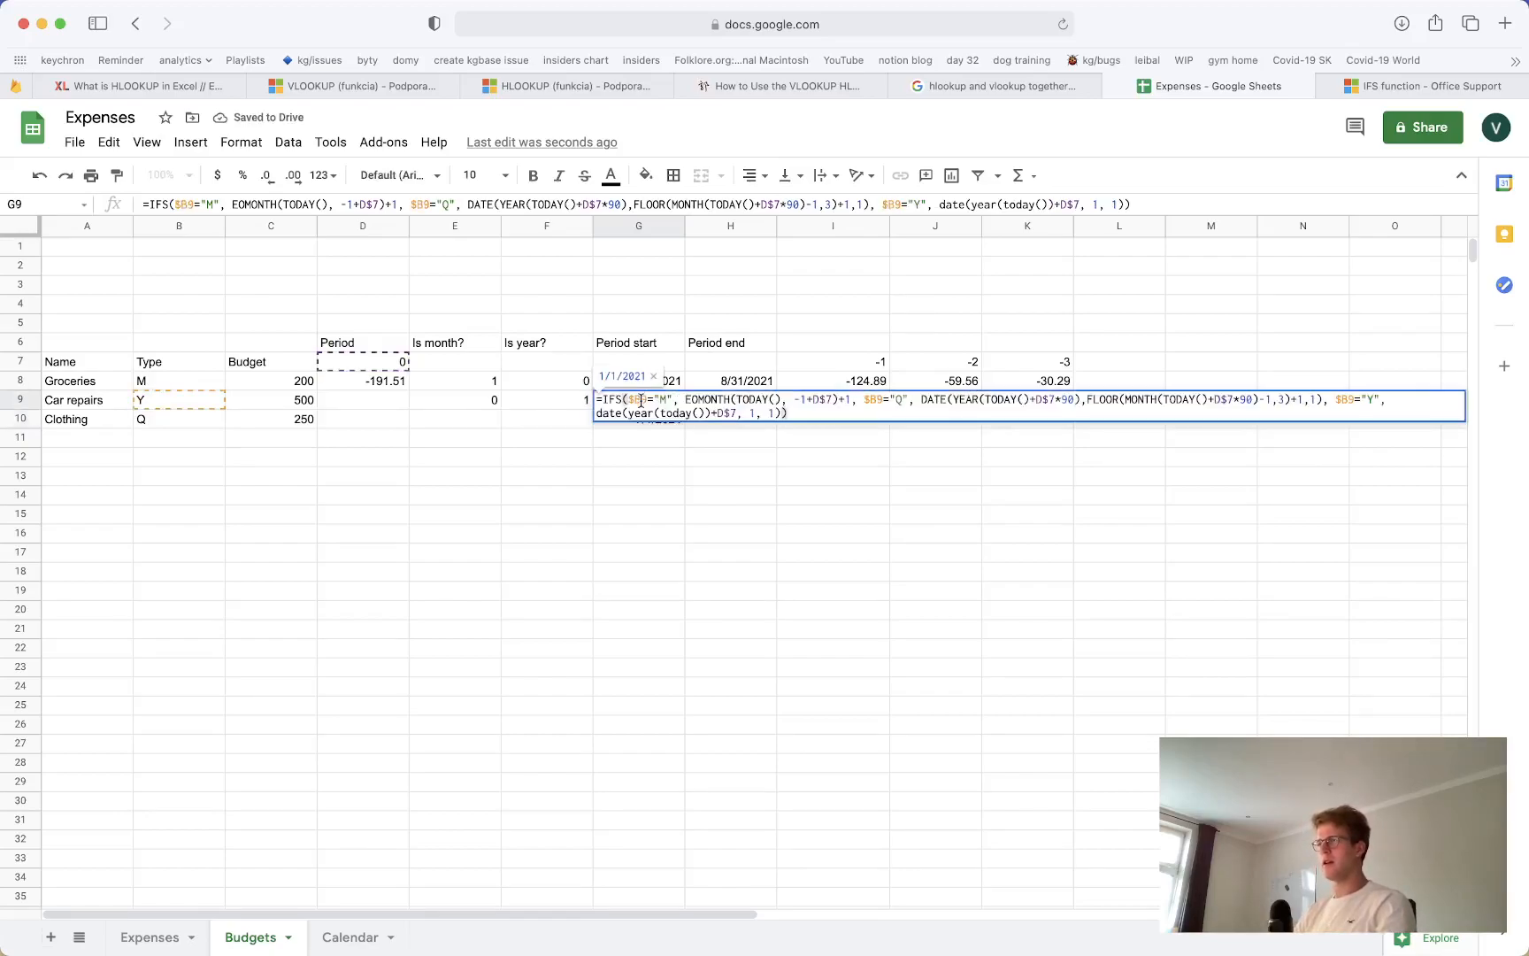
{"action": "key", "text": "Escape"}
{"action": "key", "text": "super+c"}
{"action": "left_click", "coordinate": [733, 401]}
{"action": "key", "text": "super+v"}
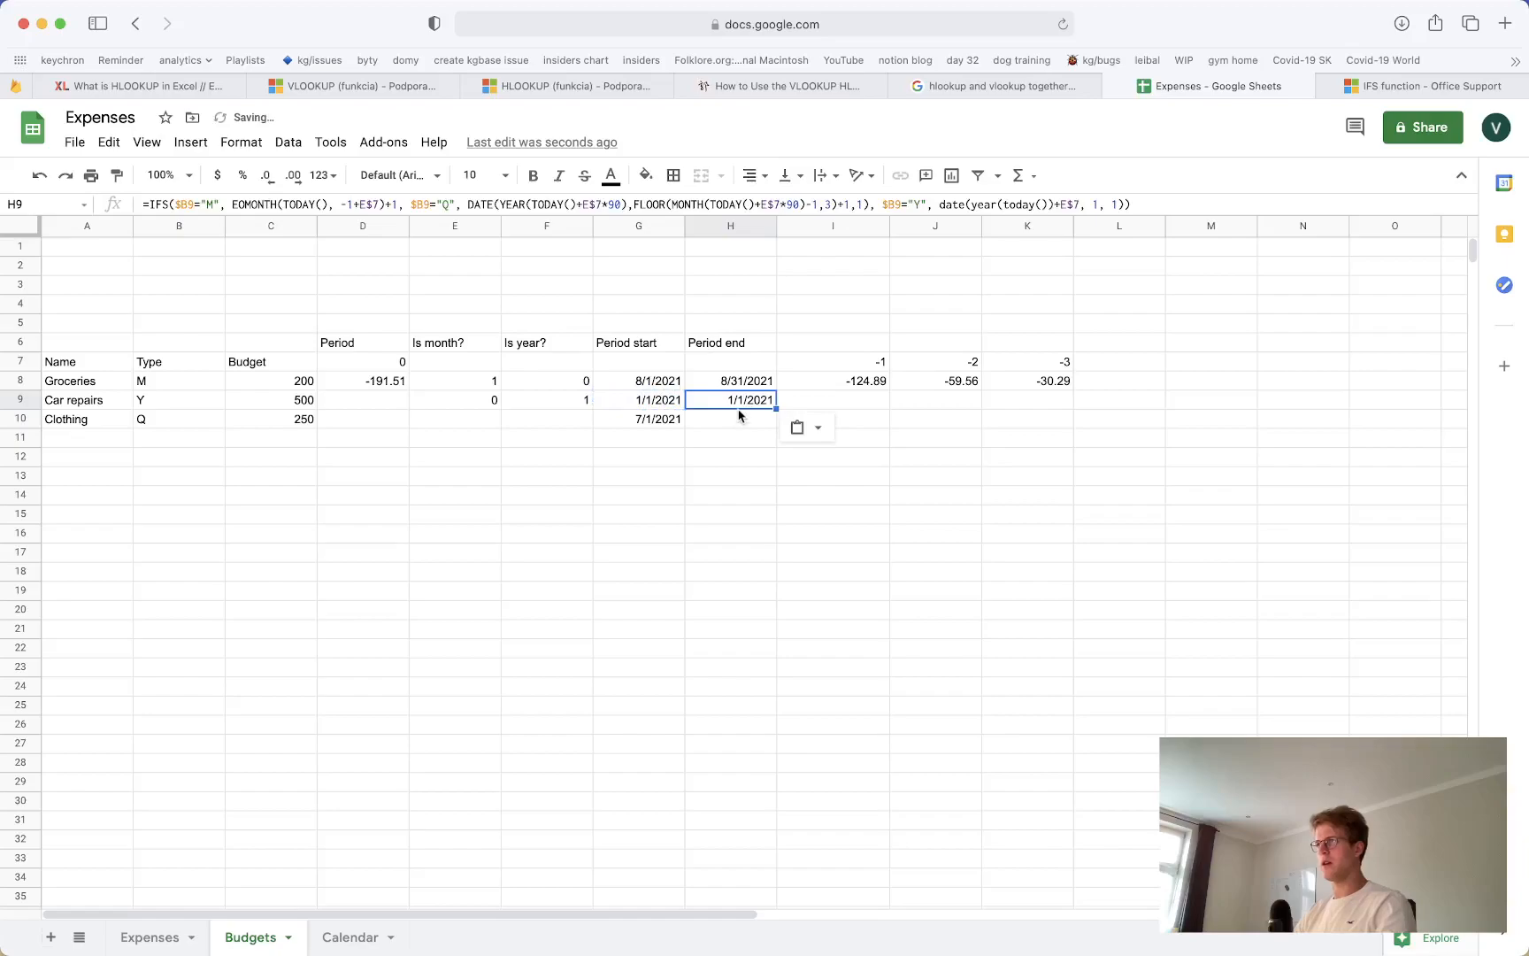
Clear H9 and paste the copied G9 formula into it again
{"action": "double_click", "coordinate": [733, 400]}
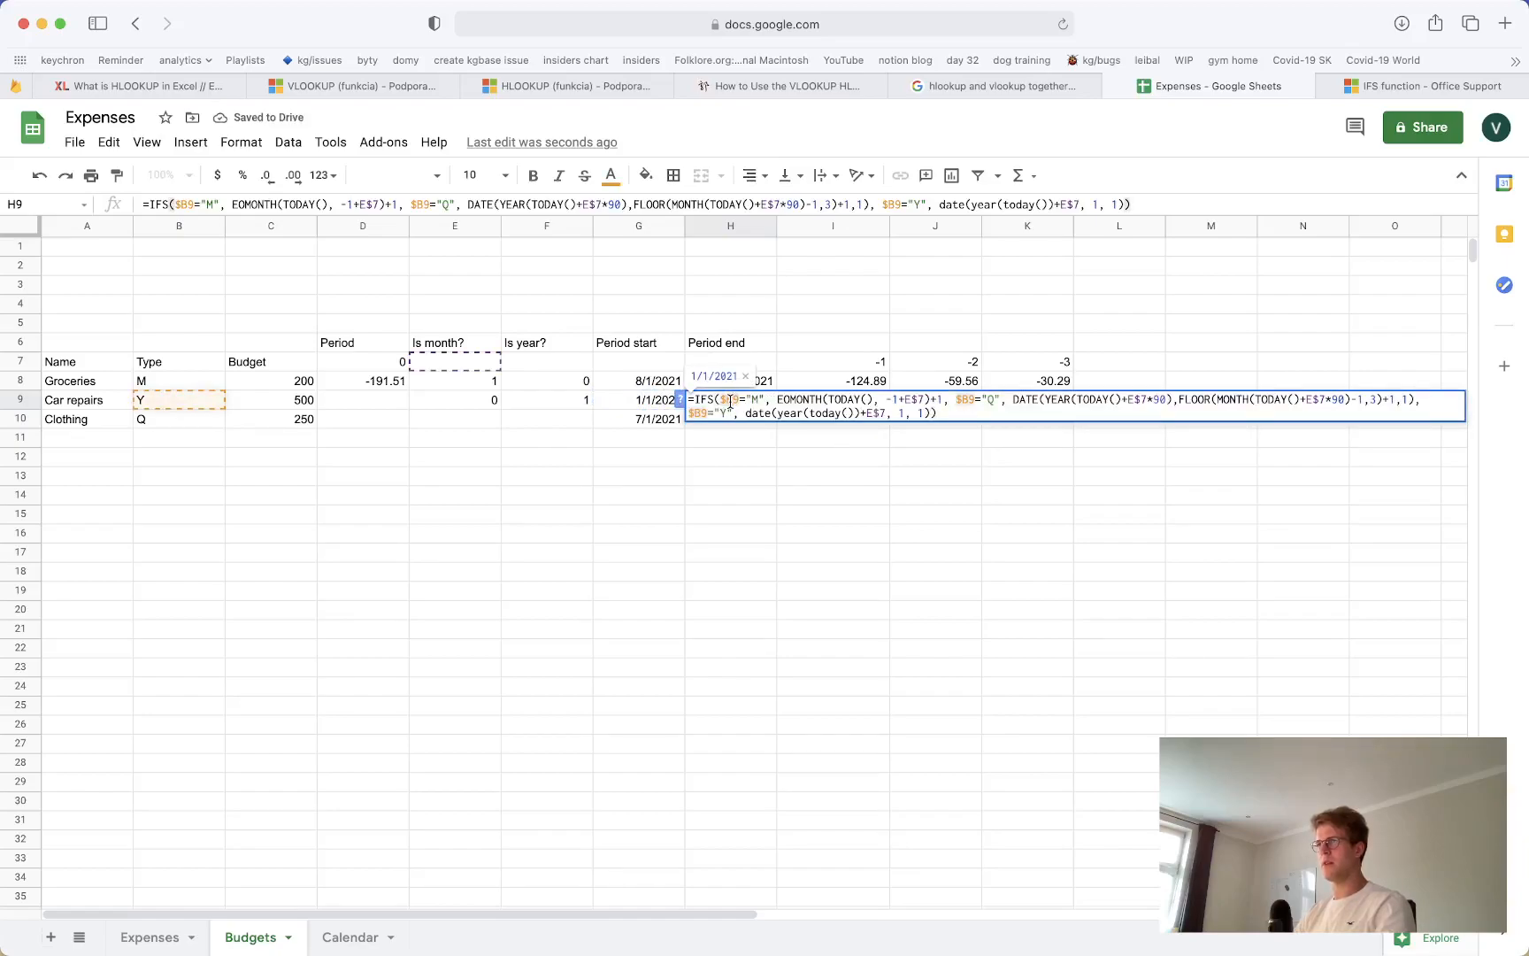
{"action": "key", "text": "Escape"}
{"action": "key", "text": "BackSpace"}
{"action": "double_click", "coordinate": [670, 401]}
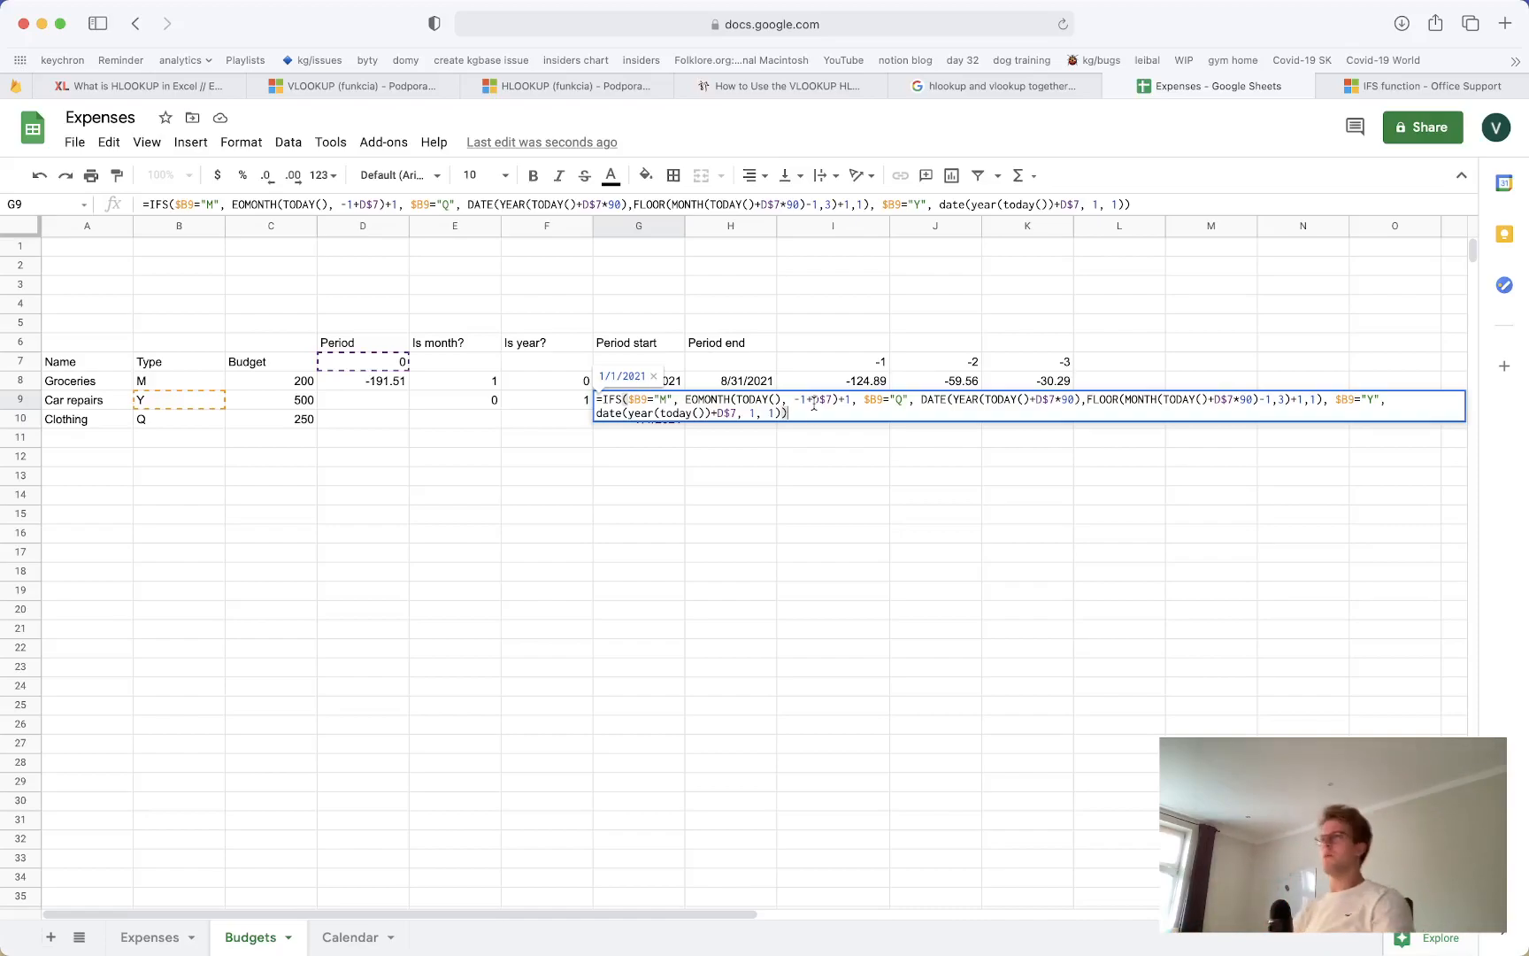
{"action": "key", "text": "Escape"}
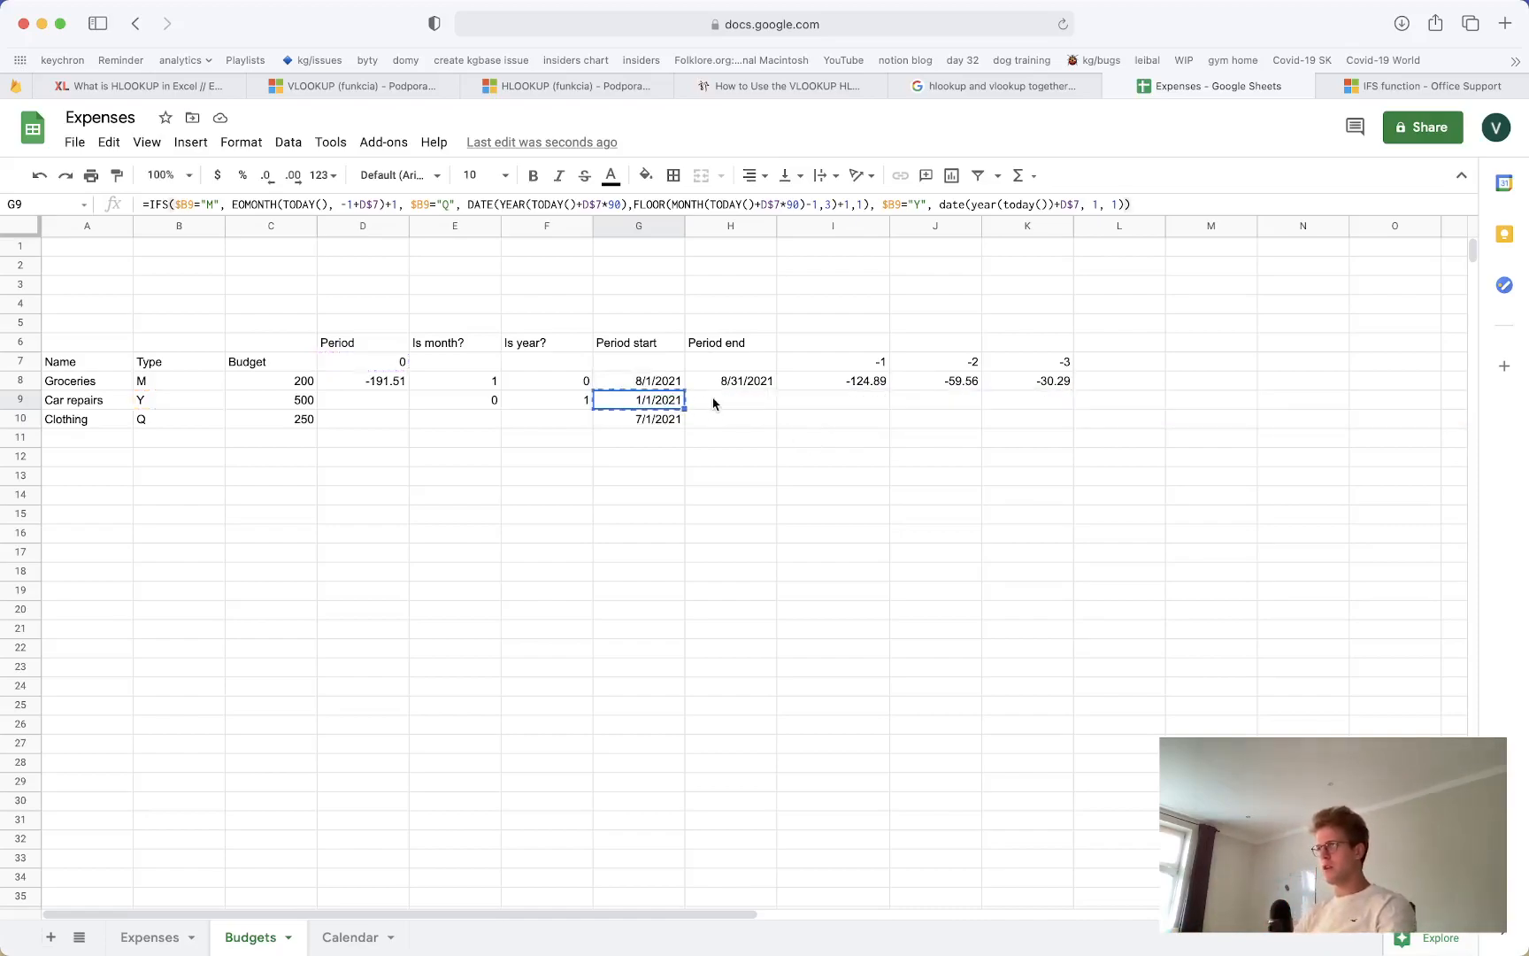
{"action": "left_click", "coordinate": [714, 404]}
{"action": "key", "text": "super+v"}
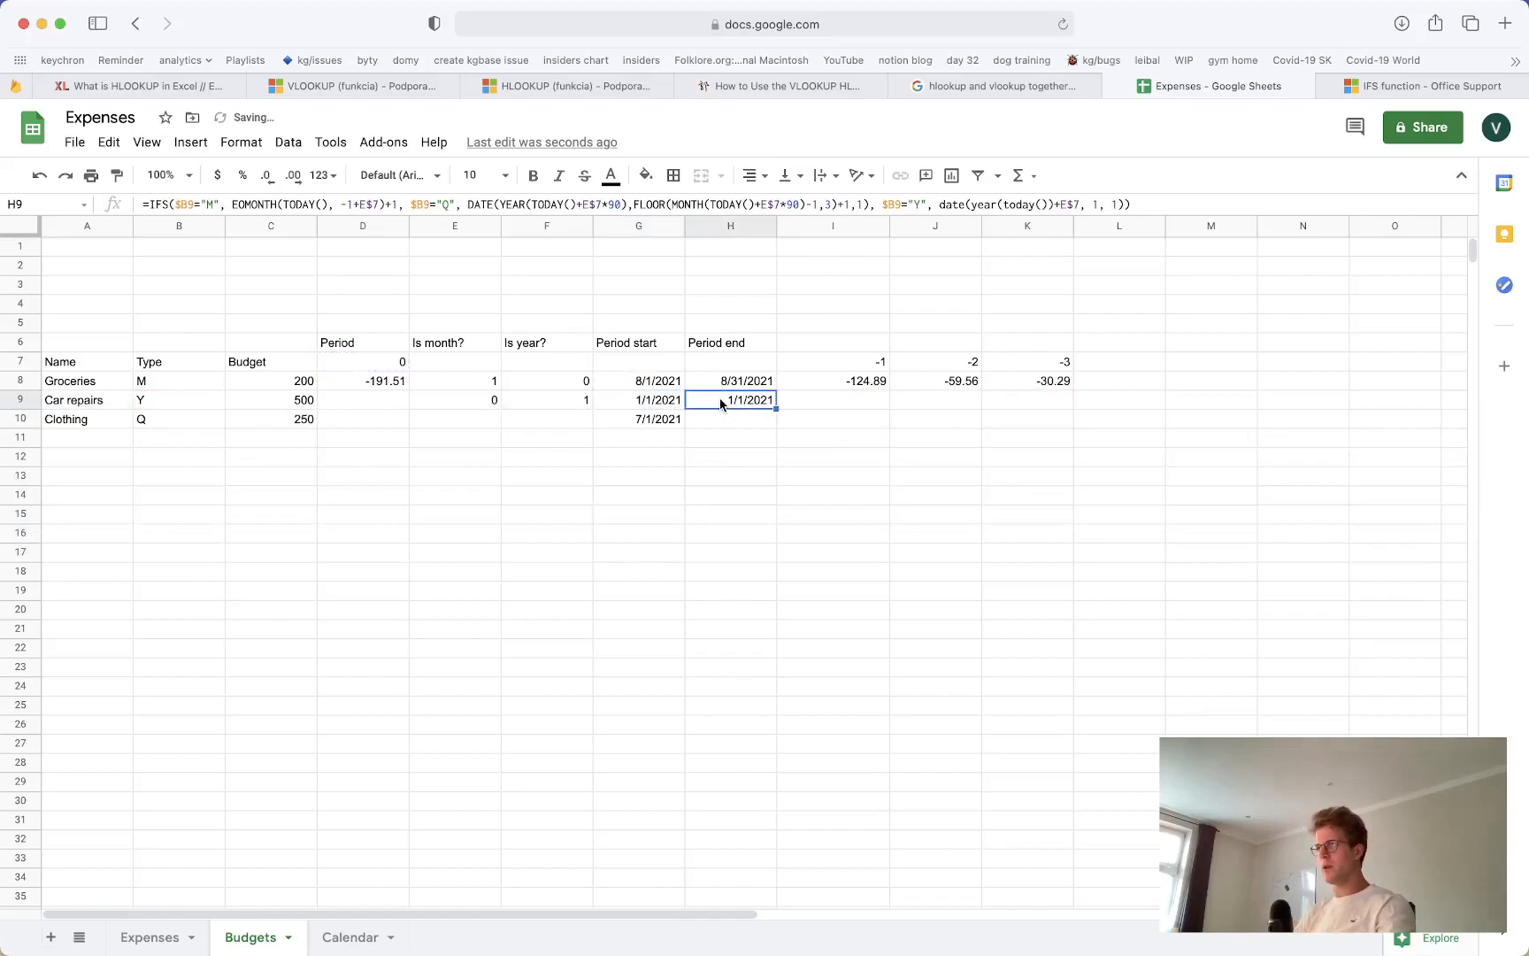
Replace the four E$7 references in the H9 period end formula with D$7 and commit it
{"action": "double_click", "coordinate": [719, 398]}
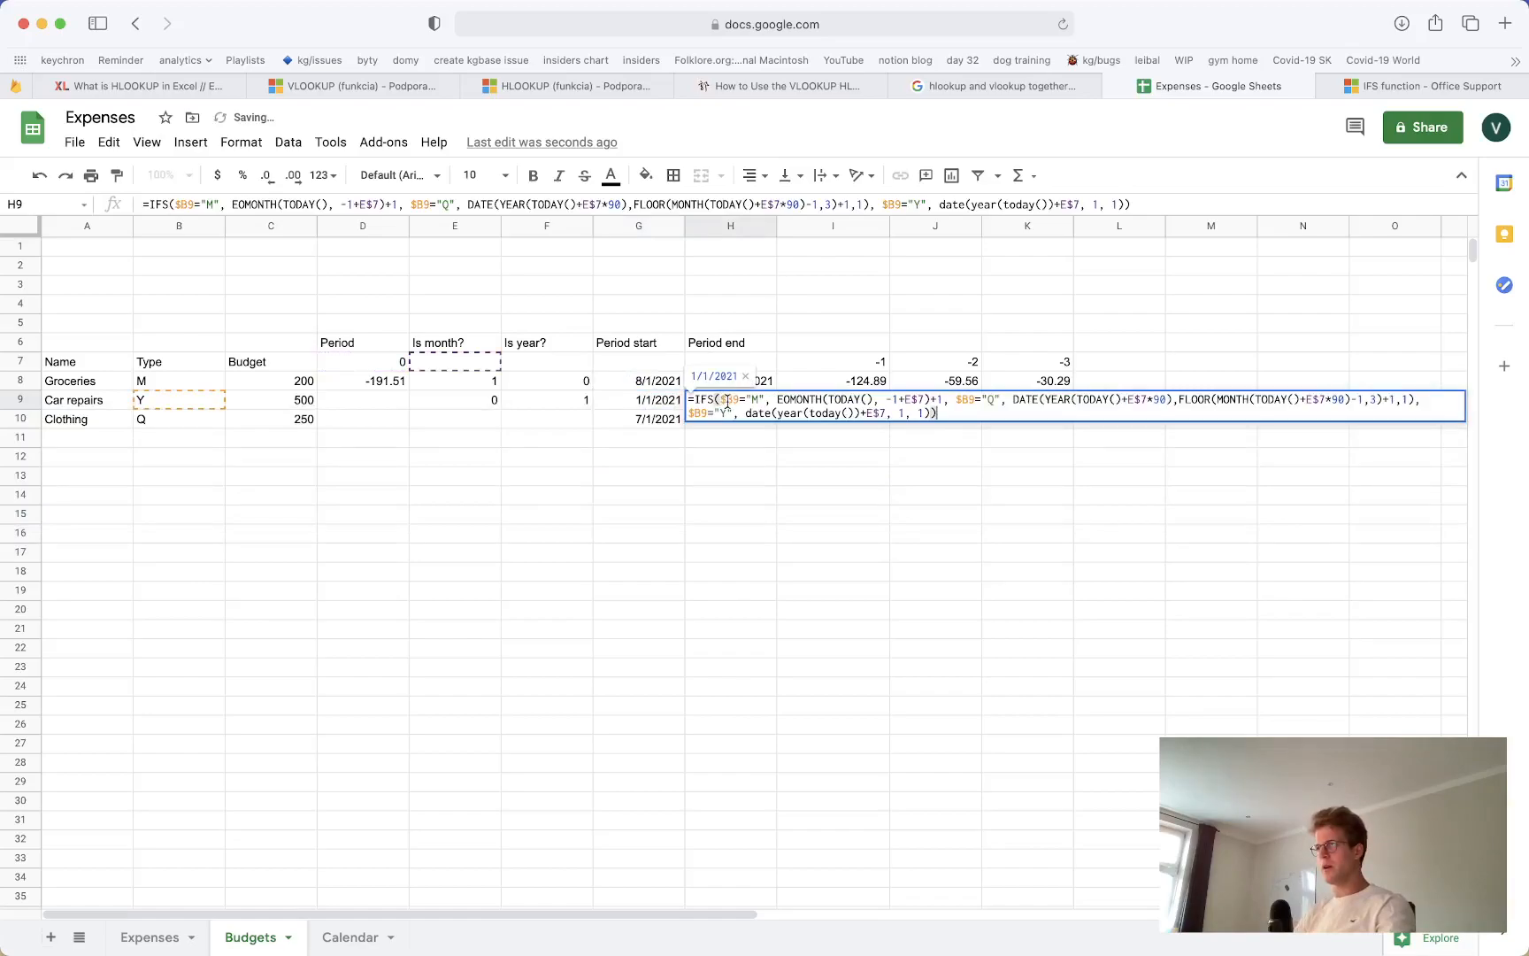
{"action": "left_click", "coordinate": [908, 400]}
{"action": "key", "text": "BackSpace"}
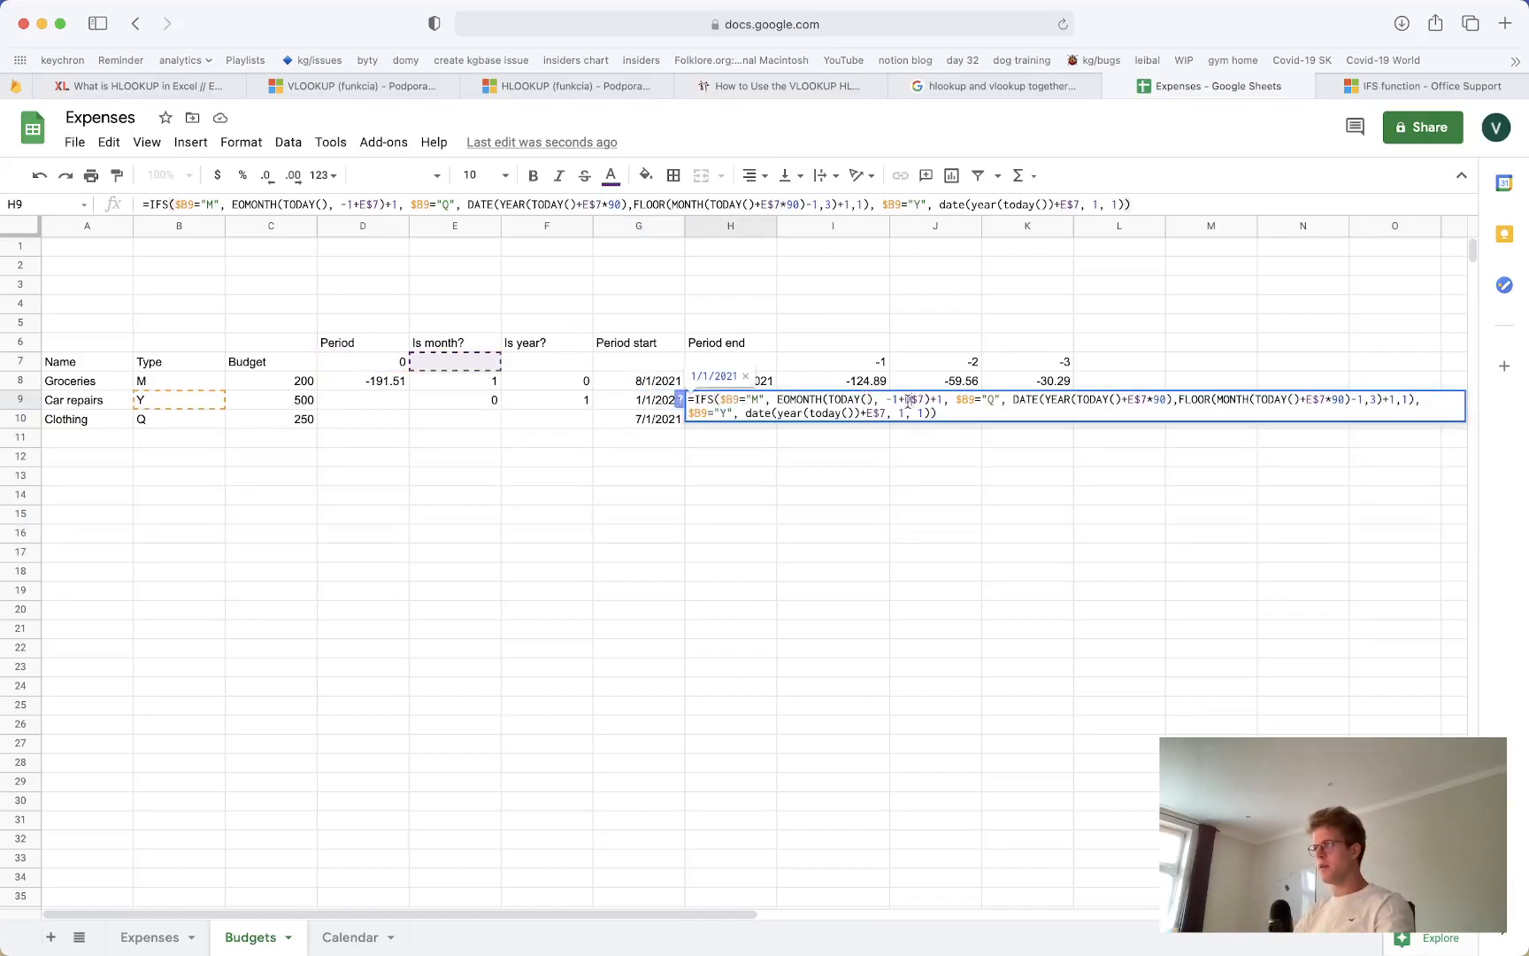
{"action": "type", "text": "D"}
{"action": "left_click", "coordinate": [1133, 399]}
{"action": "key", "text": "BackSpace"}
{"action": "type", "text": "D"}
{"action": "left_click", "coordinate": [1310, 399]}
{"action": "key", "text": "BackSpace"}
{"action": "type", "text": "D"}
{"action": "left_click", "coordinate": [867, 413]}
{"action": "key", "text": "BackSpace"}
{"action": "type", "text": "D"}
{"action": "key", "text": "Return"}
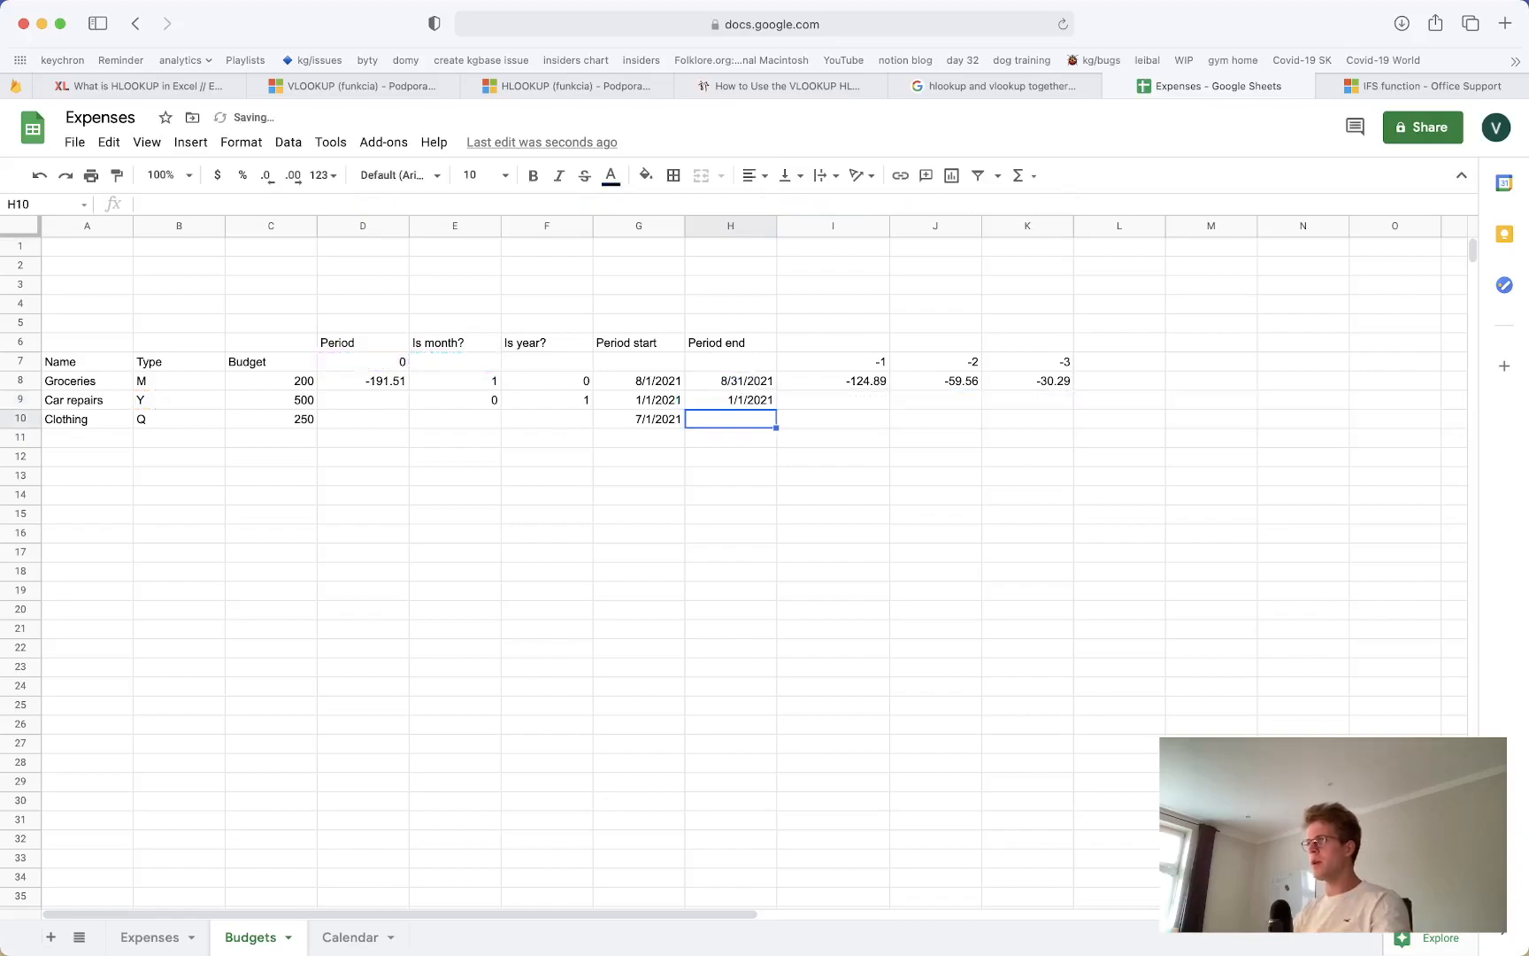
Clear the Clothing period start in G10 and the Groceries period end in H8
{"action": "left_click", "coordinate": [723, 406]}
{"action": "left_click", "coordinate": [675, 424]}
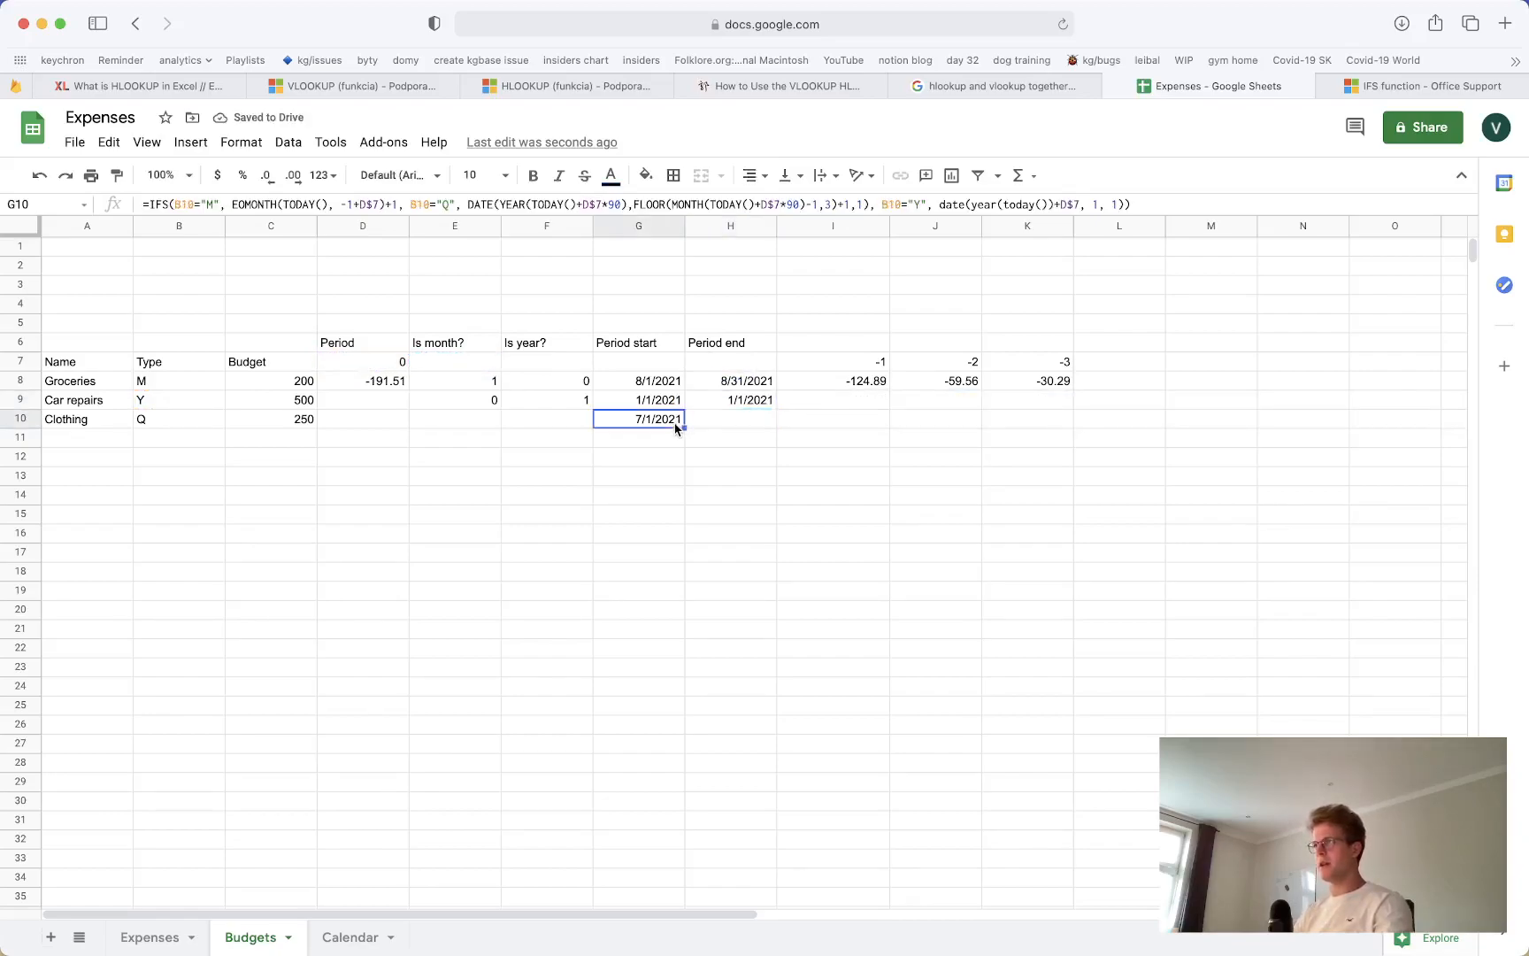
{"action": "key", "text": "Delete"}
{"action": "left_click", "coordinate": [710, 404]}
{"action": "left_click", "coordinate": [721, 385]}
{"action": "key", "text": "Delete"}
Check the H9 formula and the monthly period end formula in Calendar cell C3, and return to the Budgets sheet
{"action": "left_click", "coordinate": [716, 400]}
{"action": "double_click", "coordinate": [716, 400]}
{"action": "key", "text": "Escape"}
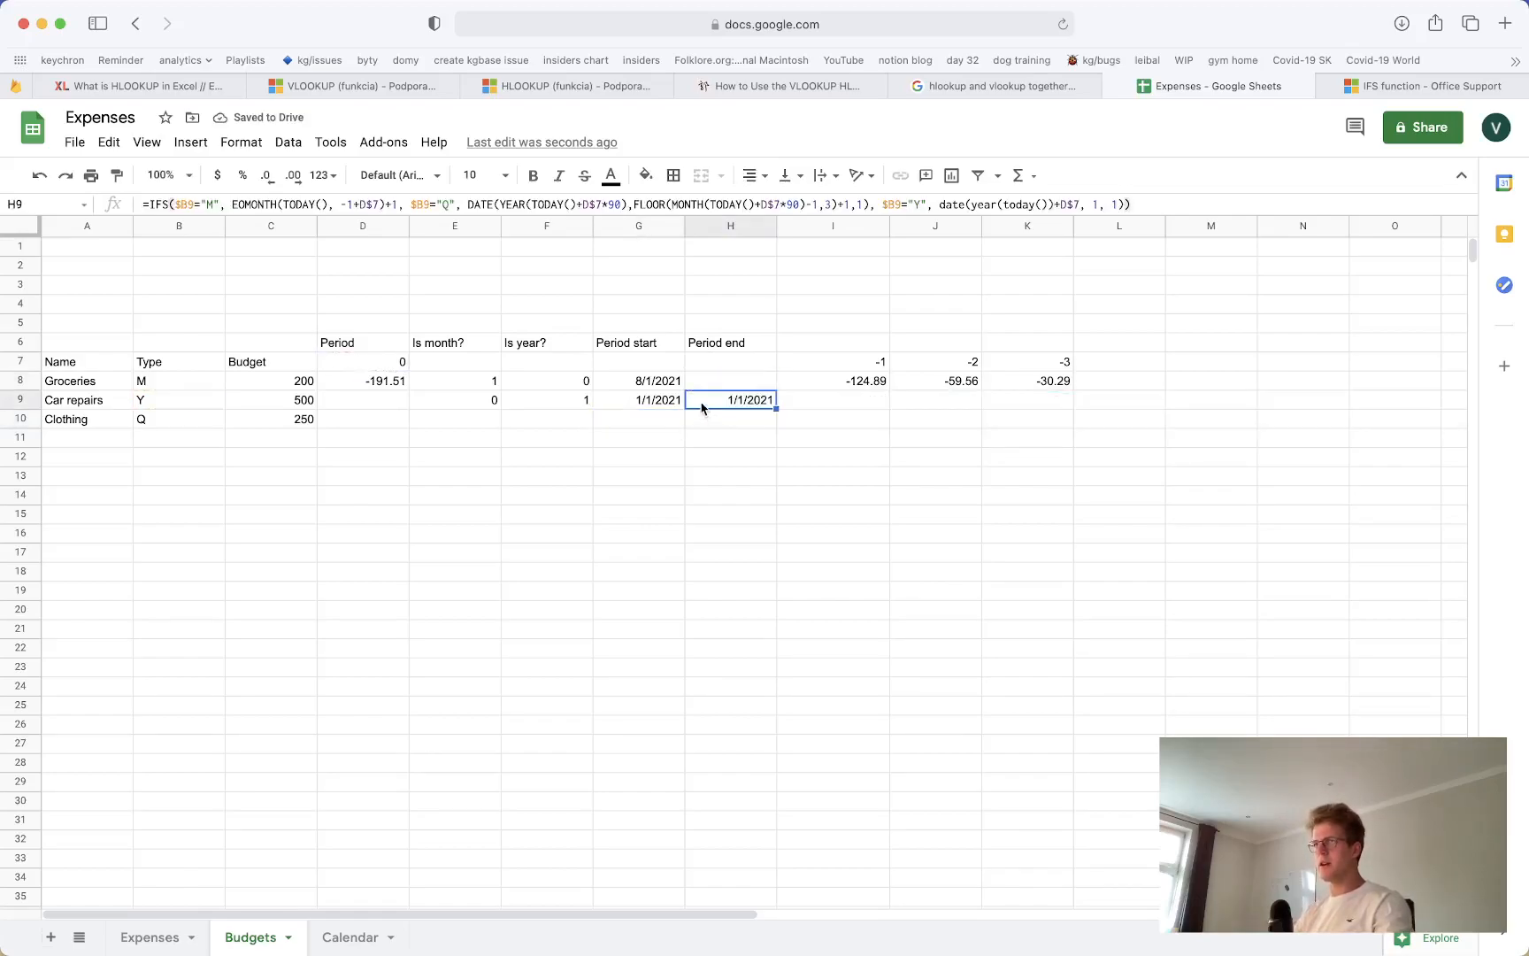
{"action": "left_click", "coordinate": [338, 936]}
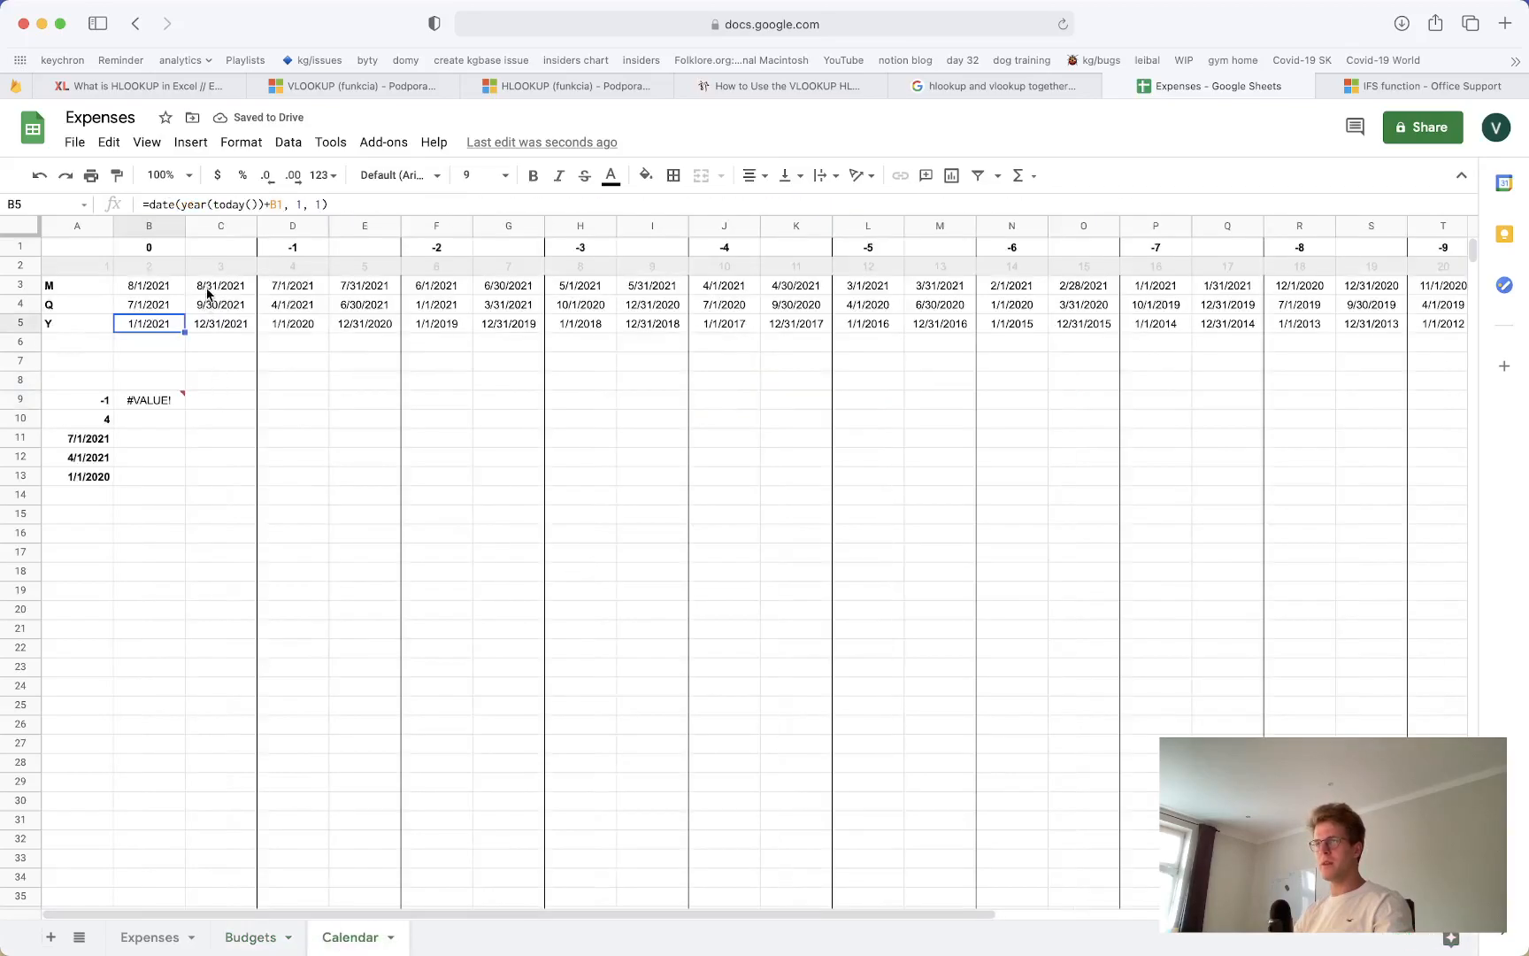
{"action": "double_click", "coordinate": [208, 293]}
{"action": "key", "text": "Escape"}
{"action": "left_click", "coordinate": [242, 936]}
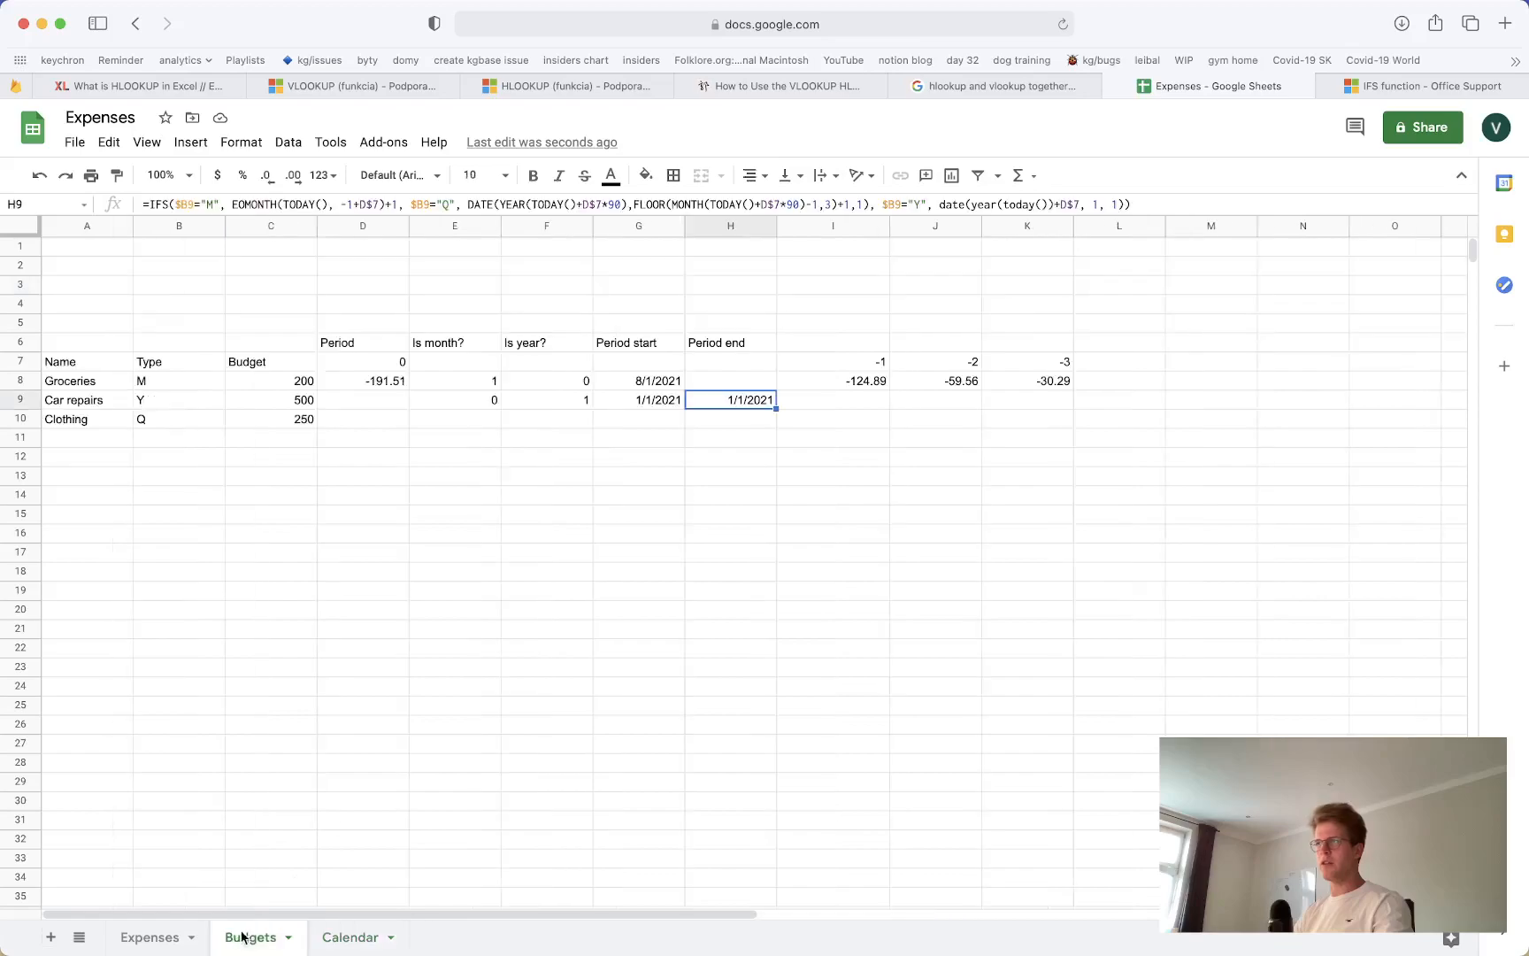
Remove the -1+ offset from the monthly EOMONTH part of the H9 period end formula and commit it
{"action": "double_click", "coordinate": [717, 400]}
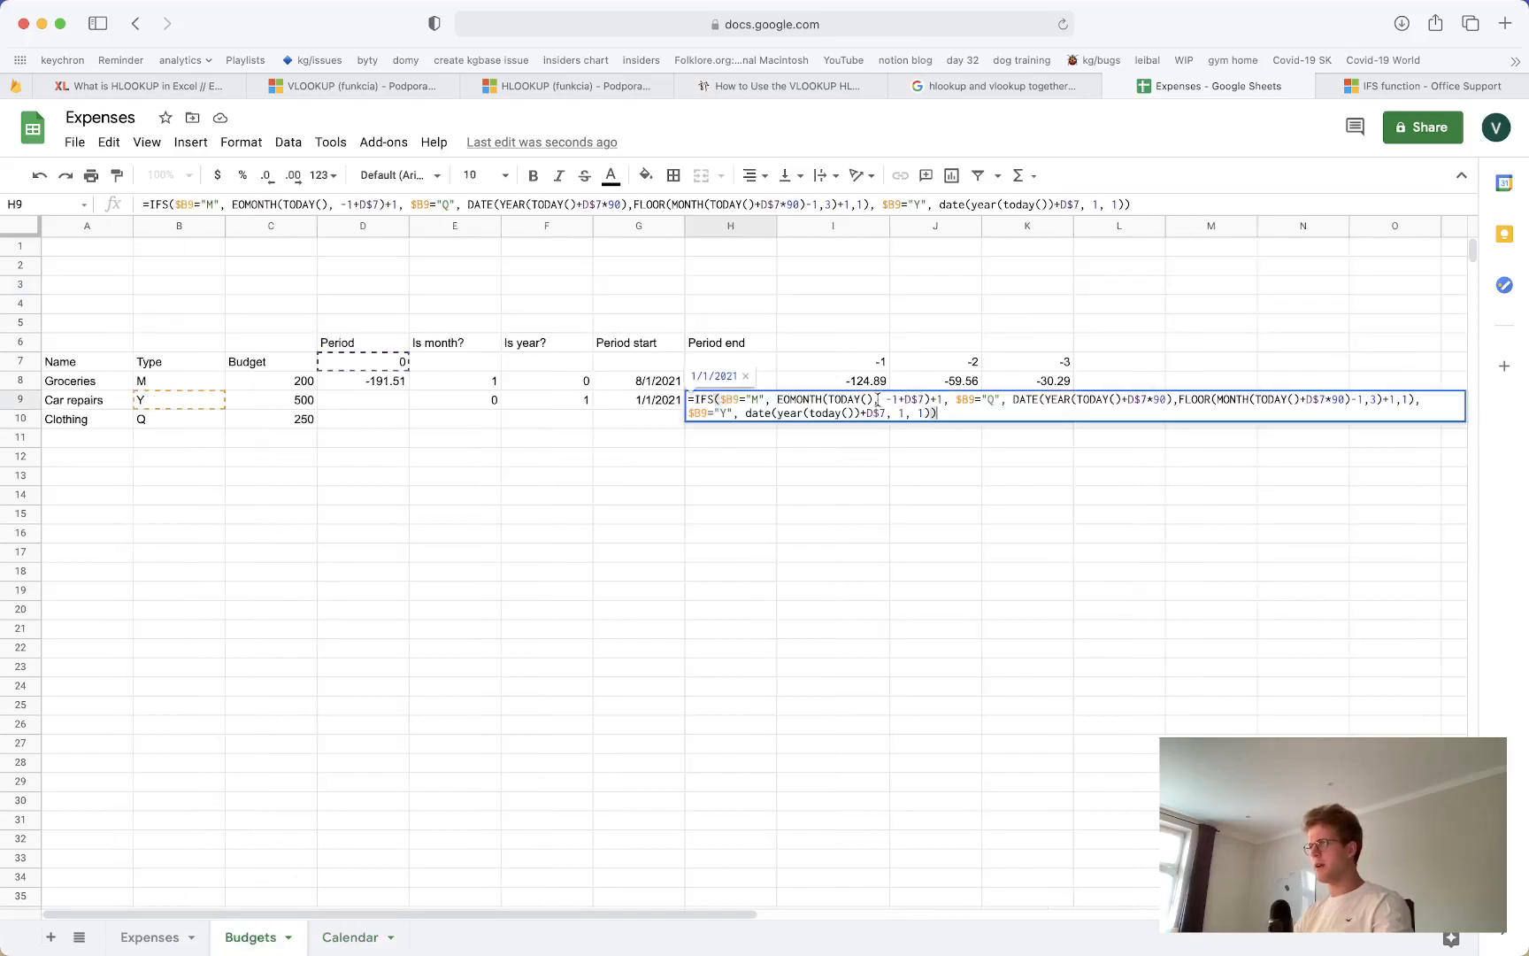
{"action": "left_click_drag", "start_coordinate": [888, 399], "coordinate": [908, 399]}
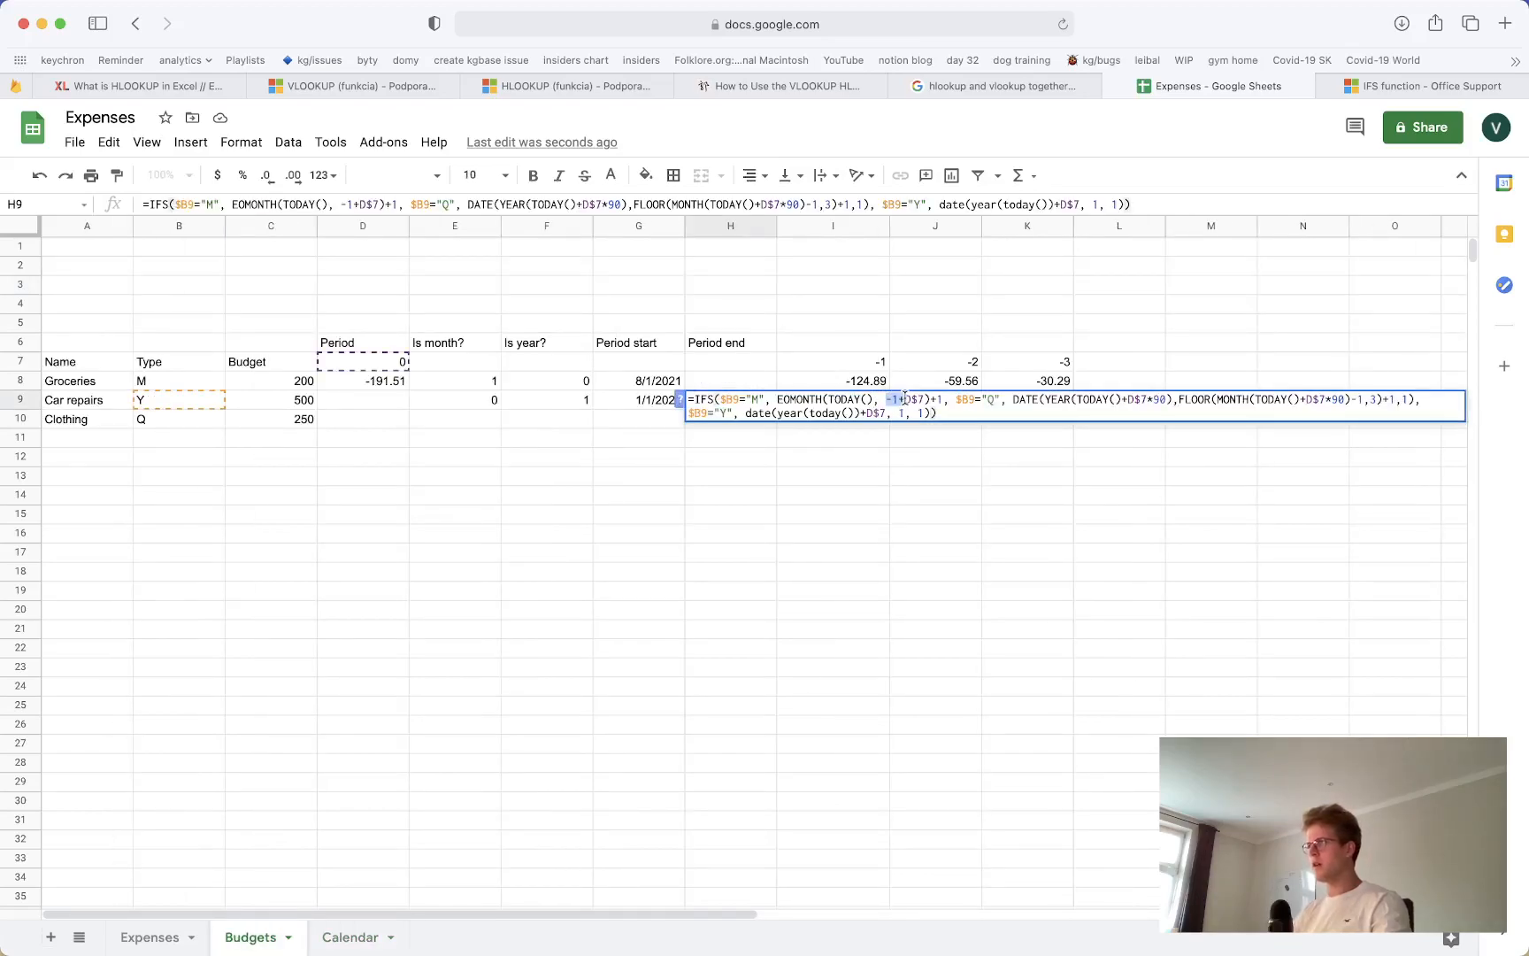
{"action": "key", "text": "BackSpace"}
{"action": "key", "text": "Return"}
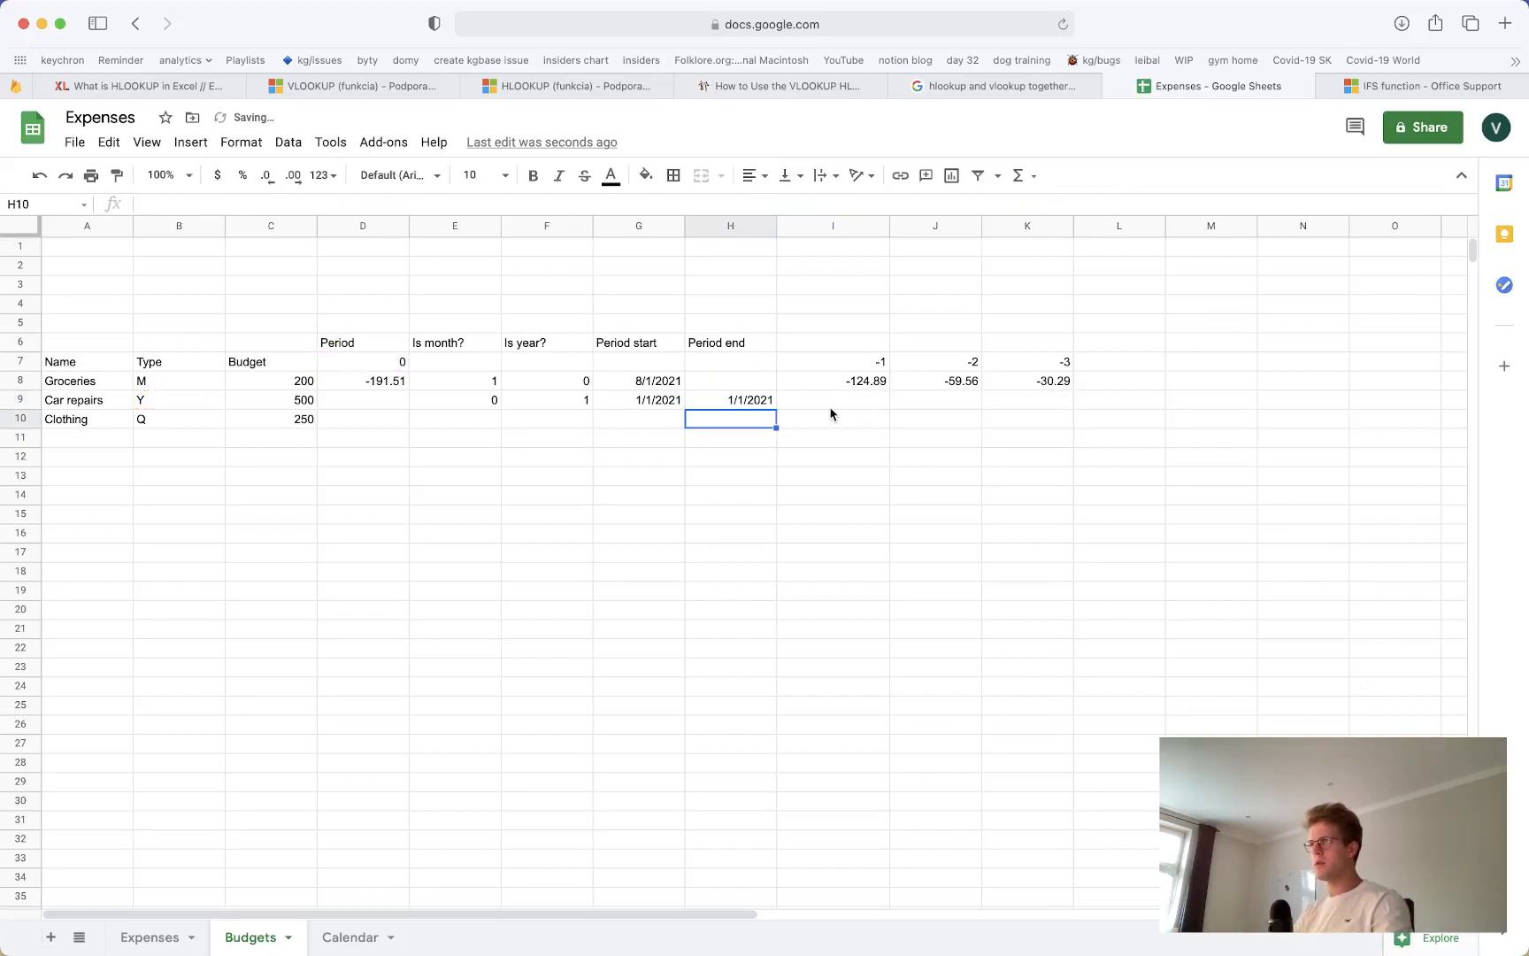
Undo the last two period end changes and redo them
{"action": "left_click", "coordinate": [721, 402]}
{"action": "key", "text": "super+z"}
{"action": "key", "text": "super+z"}
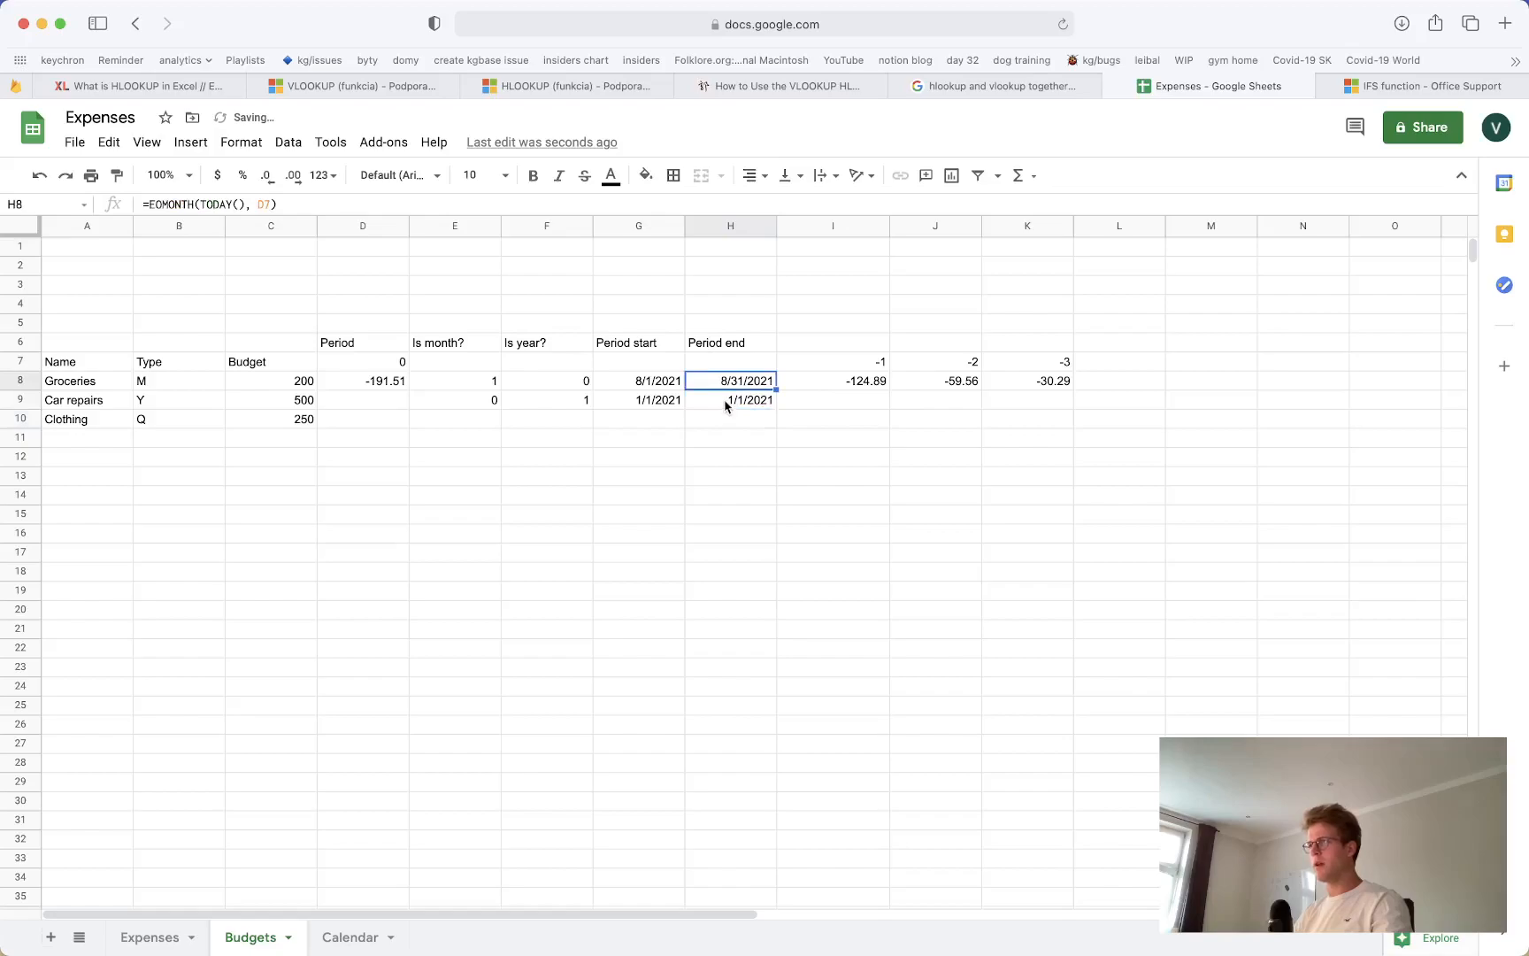
{"action": "key", "text": "super+shift+z"}
{"action": "key", "text": "super+shift+z"}
Paste the copied IFS formula into the Groceries period end in H8 and clear the Car repairs period end in H9
{"action": "key", "text": "Up"}
{"action": "key", "text": "super+v"}
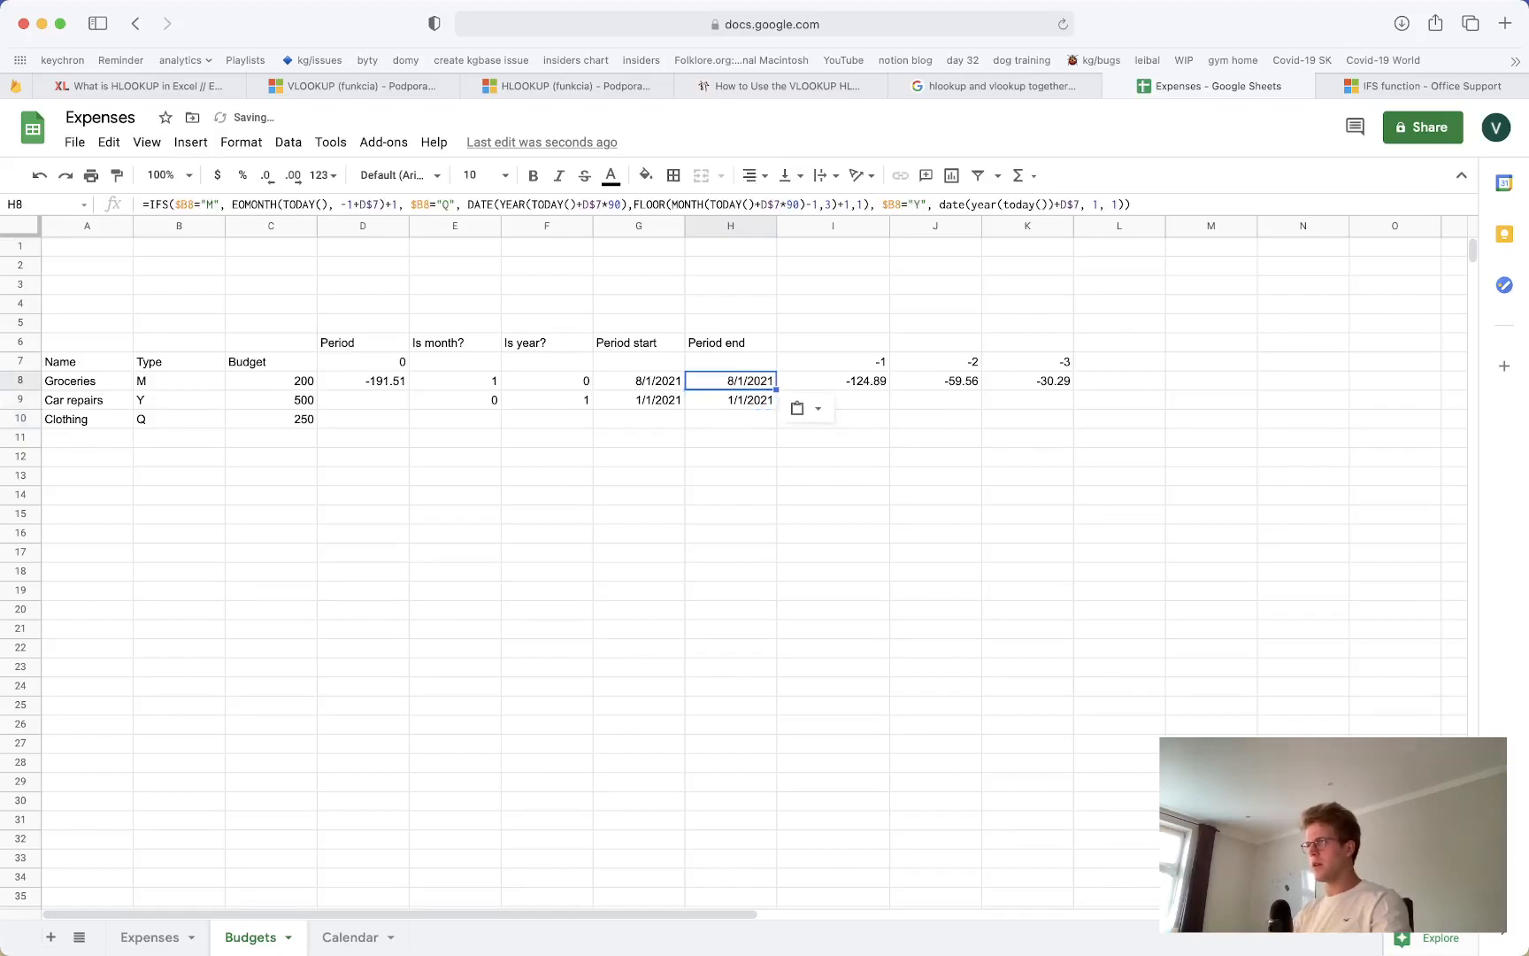
{"action": "key", "text": "Down"}
{"action": "key", "text": "Delete"}
Change the monthly part of the H8 period end formula to EOMONTH(TODAY(), D$7) and commit it
{"action": "double_click", "coordinate": [727, 381]}
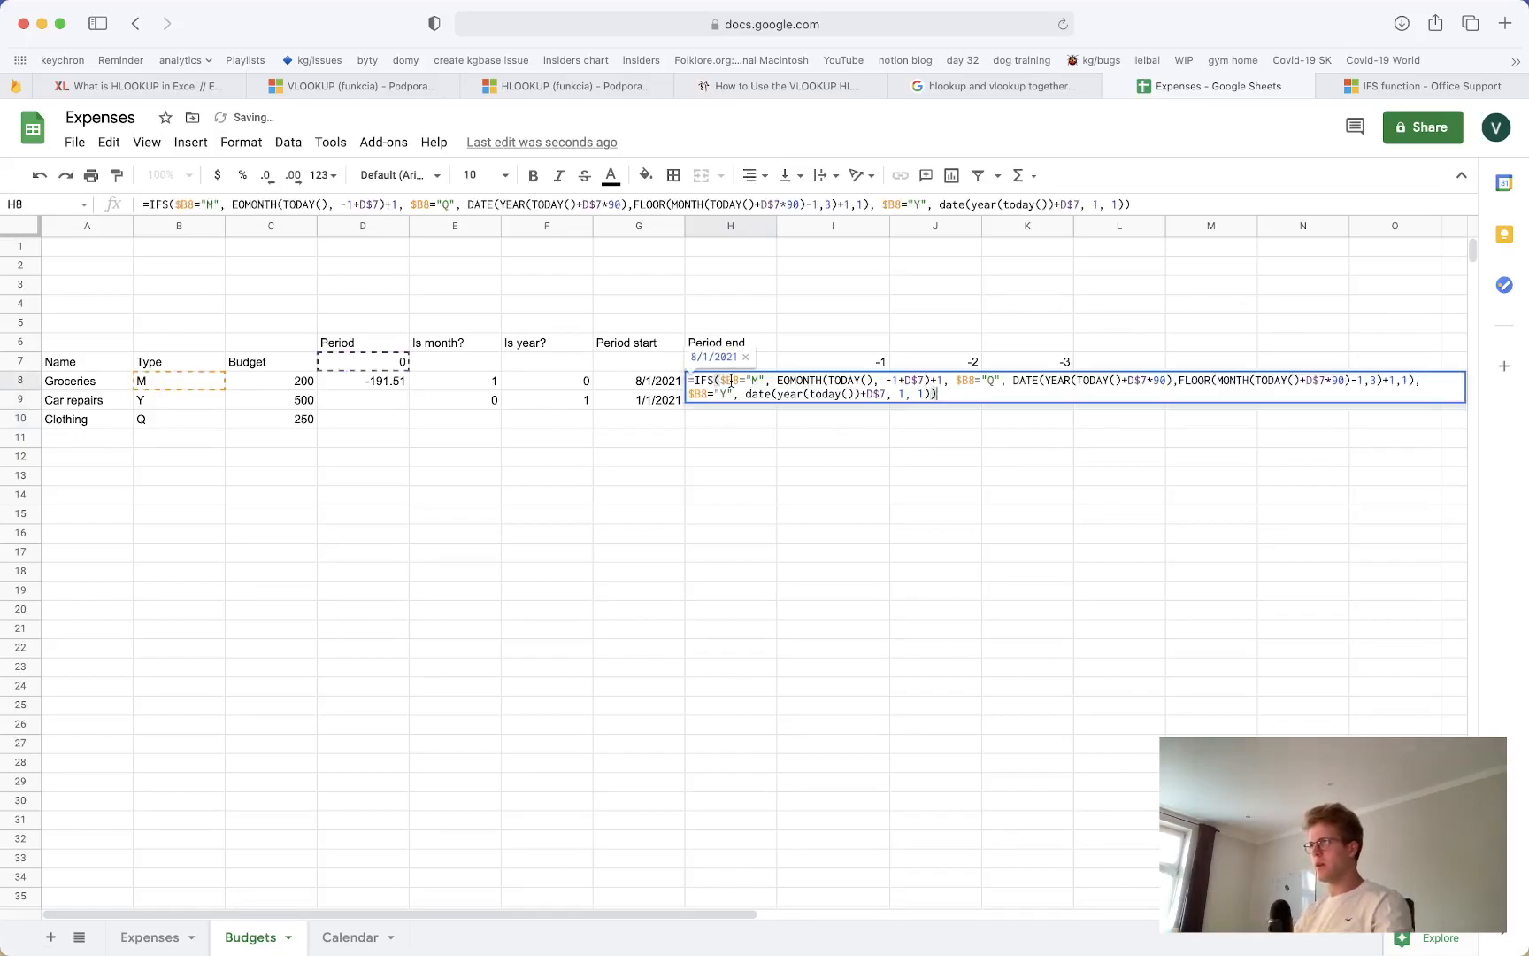
{"action": "left_click", "coordinate": [904, 380]}
{"action": "key", "text": "BackSpace"}
{"action": "key", "text": "BackSpace"}
{"action": "key", "text": "BackSpace"}
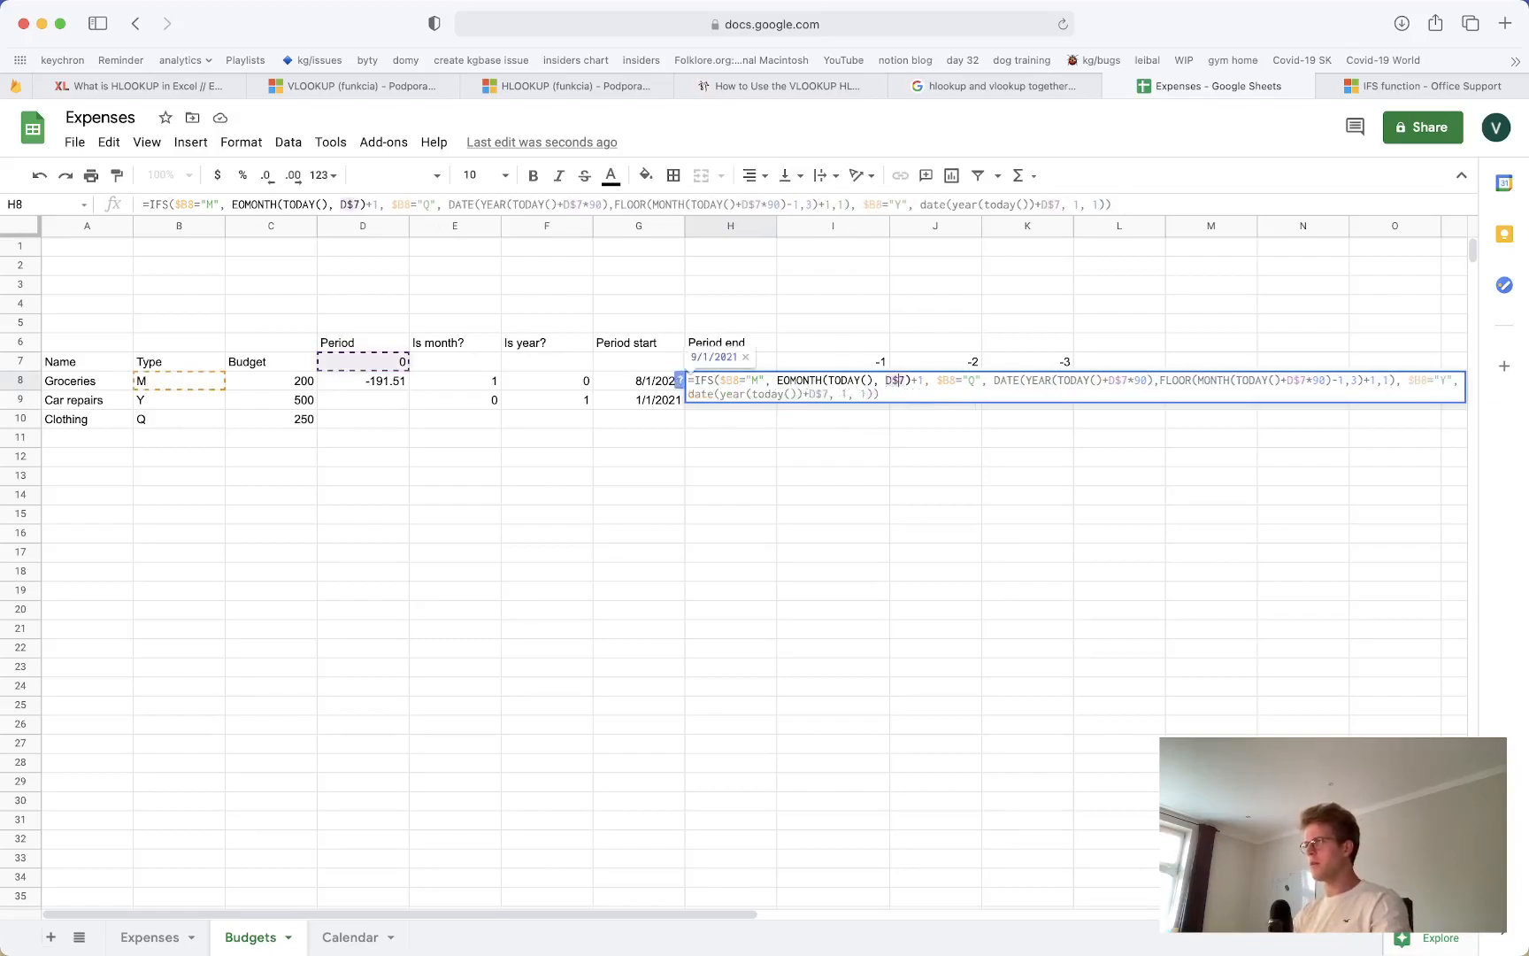
{"action": "key", "text": "Right"}
{"action": "key", "text": "BackSpace"}
{"action": "key", "text": "BackSpace"}
{"action": "key", "text": "Return"}
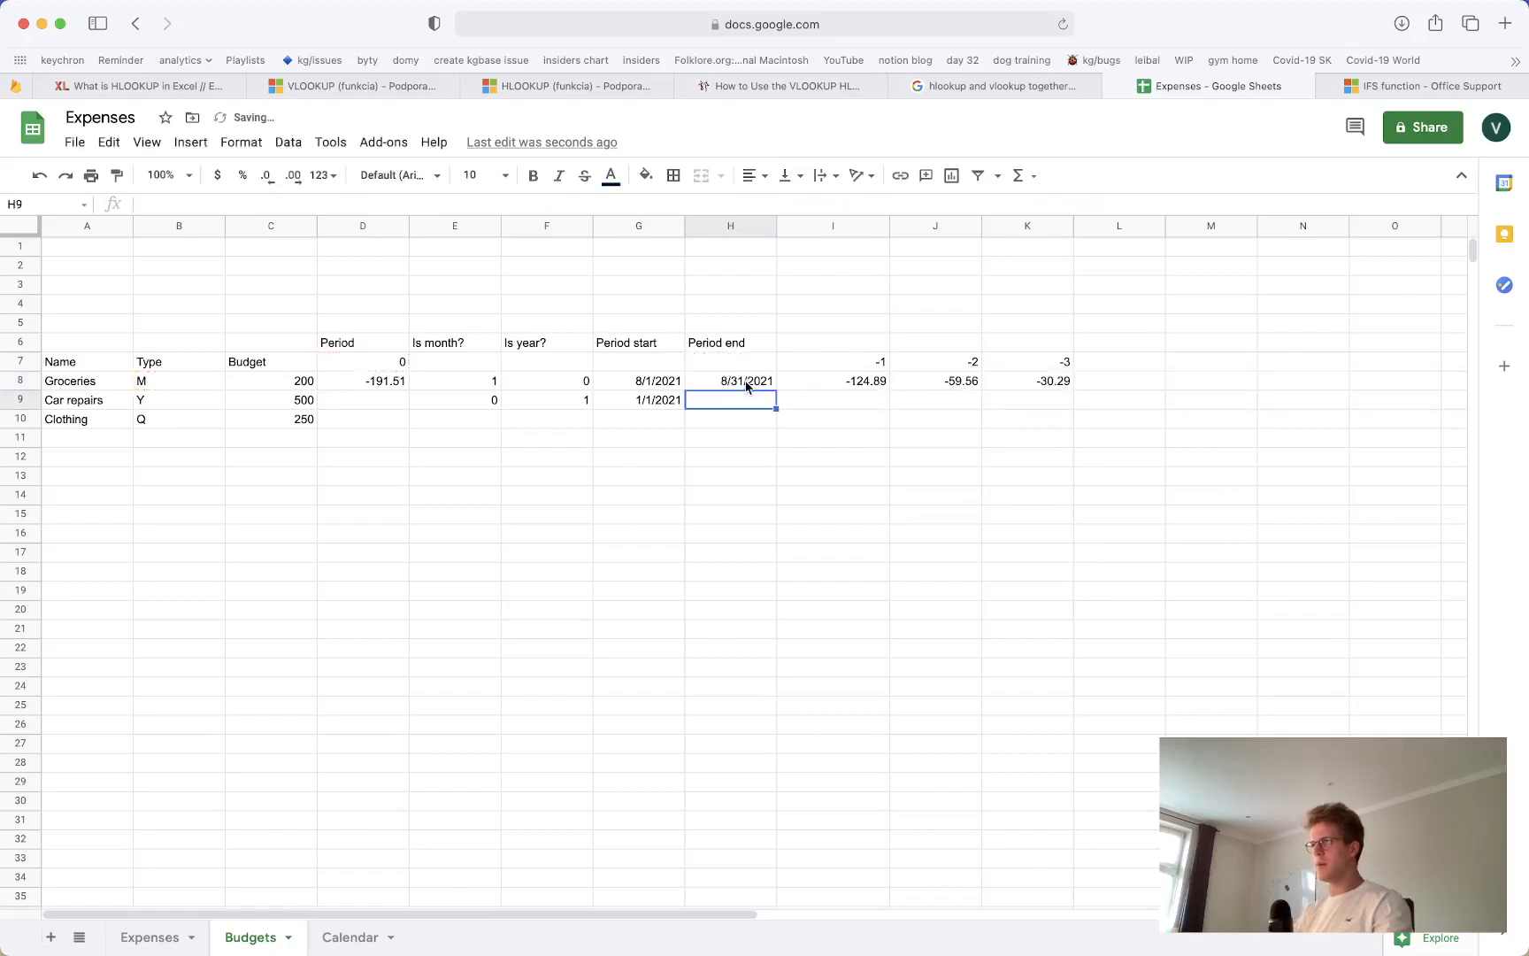
Paste the period end formula into the Car repairs row in H9 and check its references
{"action": "key", "text": "super+v"}
{"action": "double_click", "coordinate": [751, 400]}
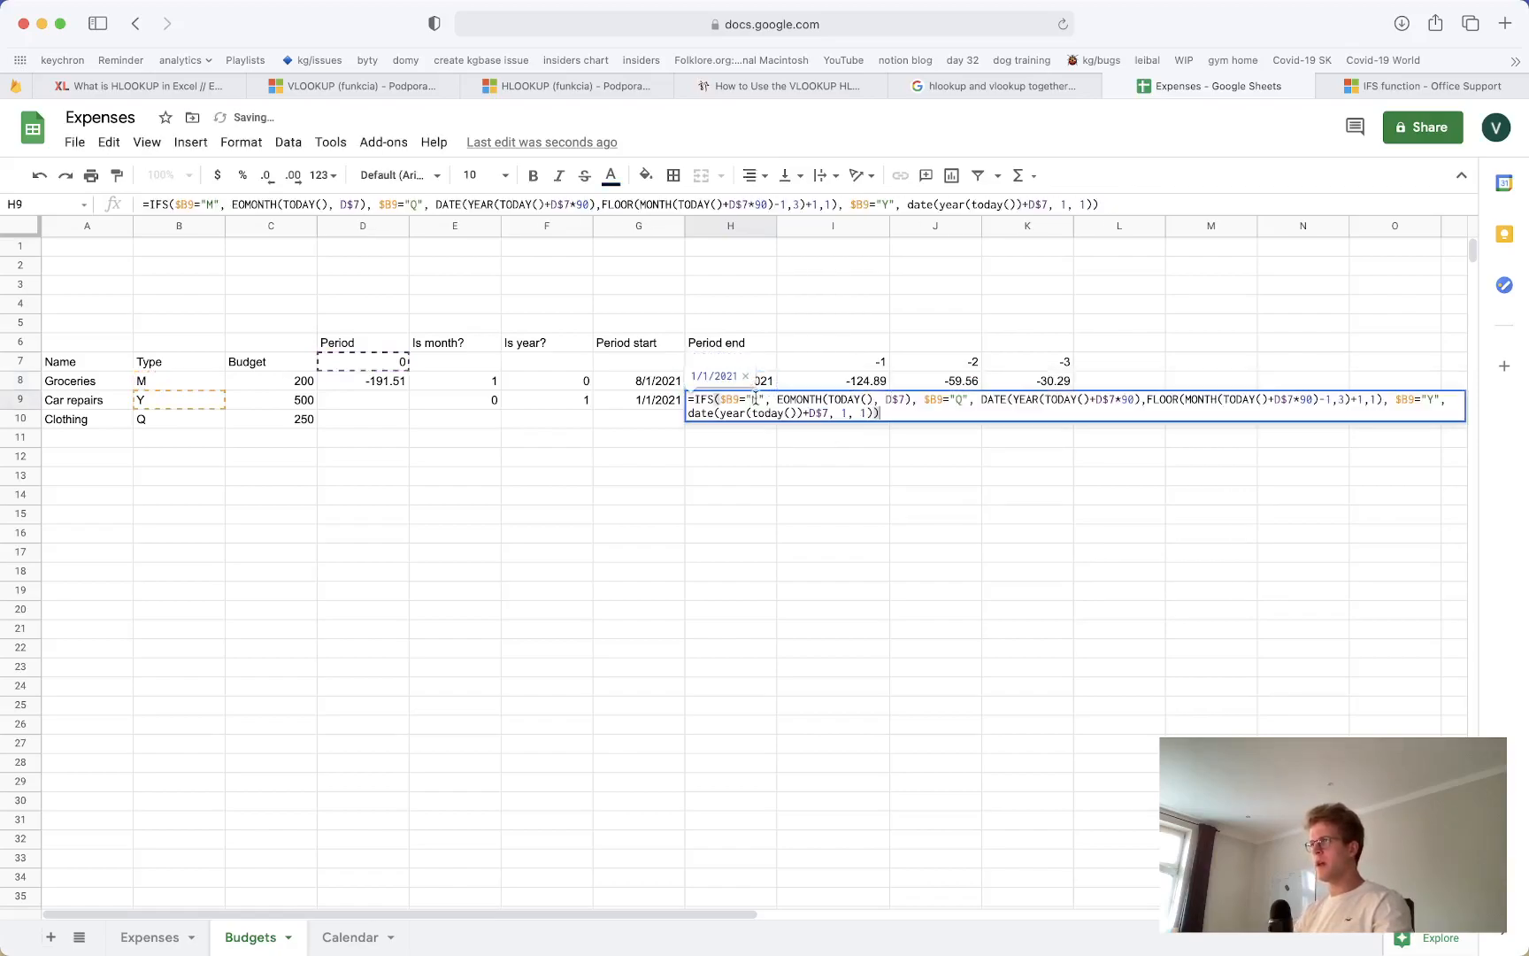
{"action": "key", "text": "Escape"}
Copy the quarterly period end formula from Calendar cell C4 without its equals sign
{"action": "left_click", "coordinate": [369, 936]}
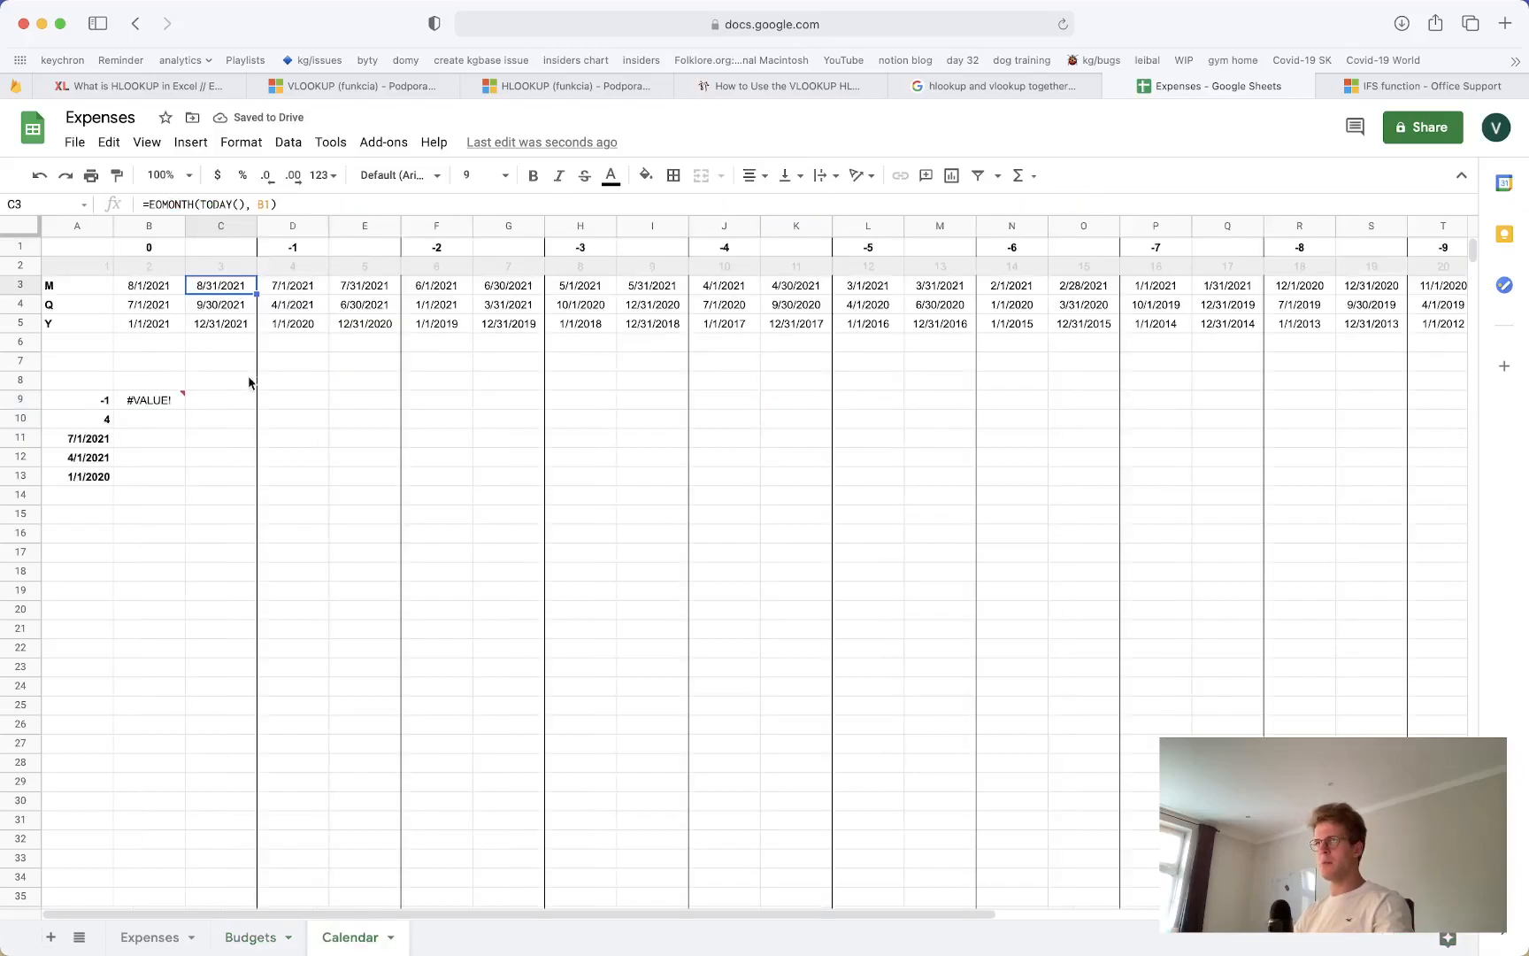
{"action": "left_click", "coordinate": [212, 303]}
{"action": "key", "text": "Return"}
{"action": "left_click_drag", "start_coordinate": [147, 203], "coordinate": [470, 503]}
{"action": "key", "text": "super+c"}
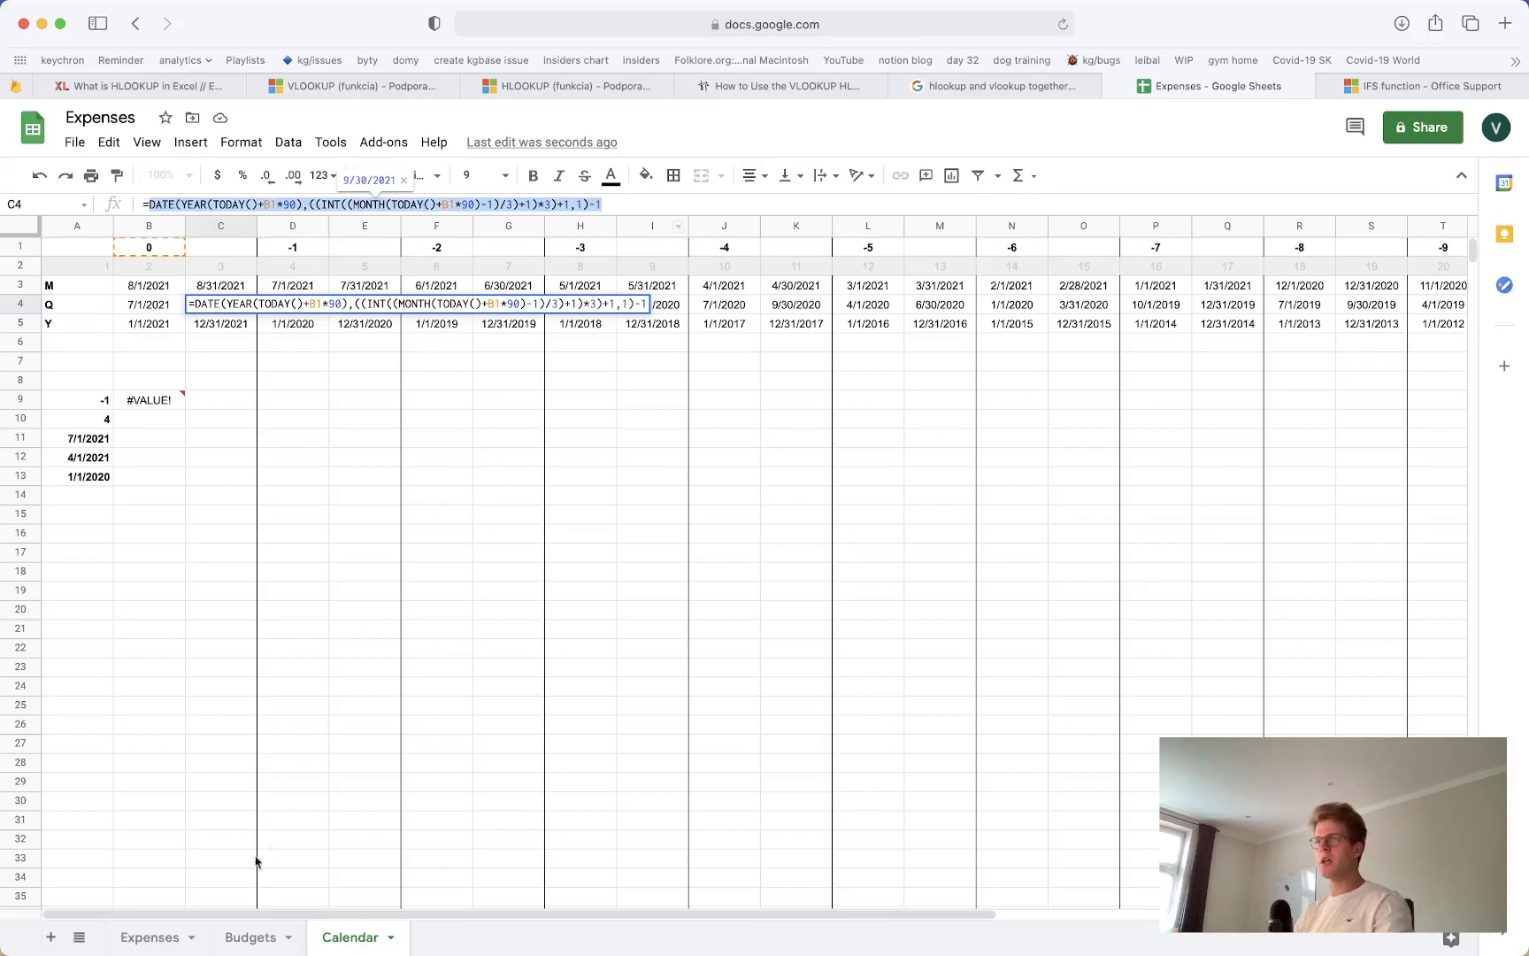
Replace the quarterly DATE expression in the Budgets H9 formula with the copied Calendar expression
{"action": "left_click", "coordinate": [237, 946]}
{"action": "double_click", "coordinate": [732, 398]}
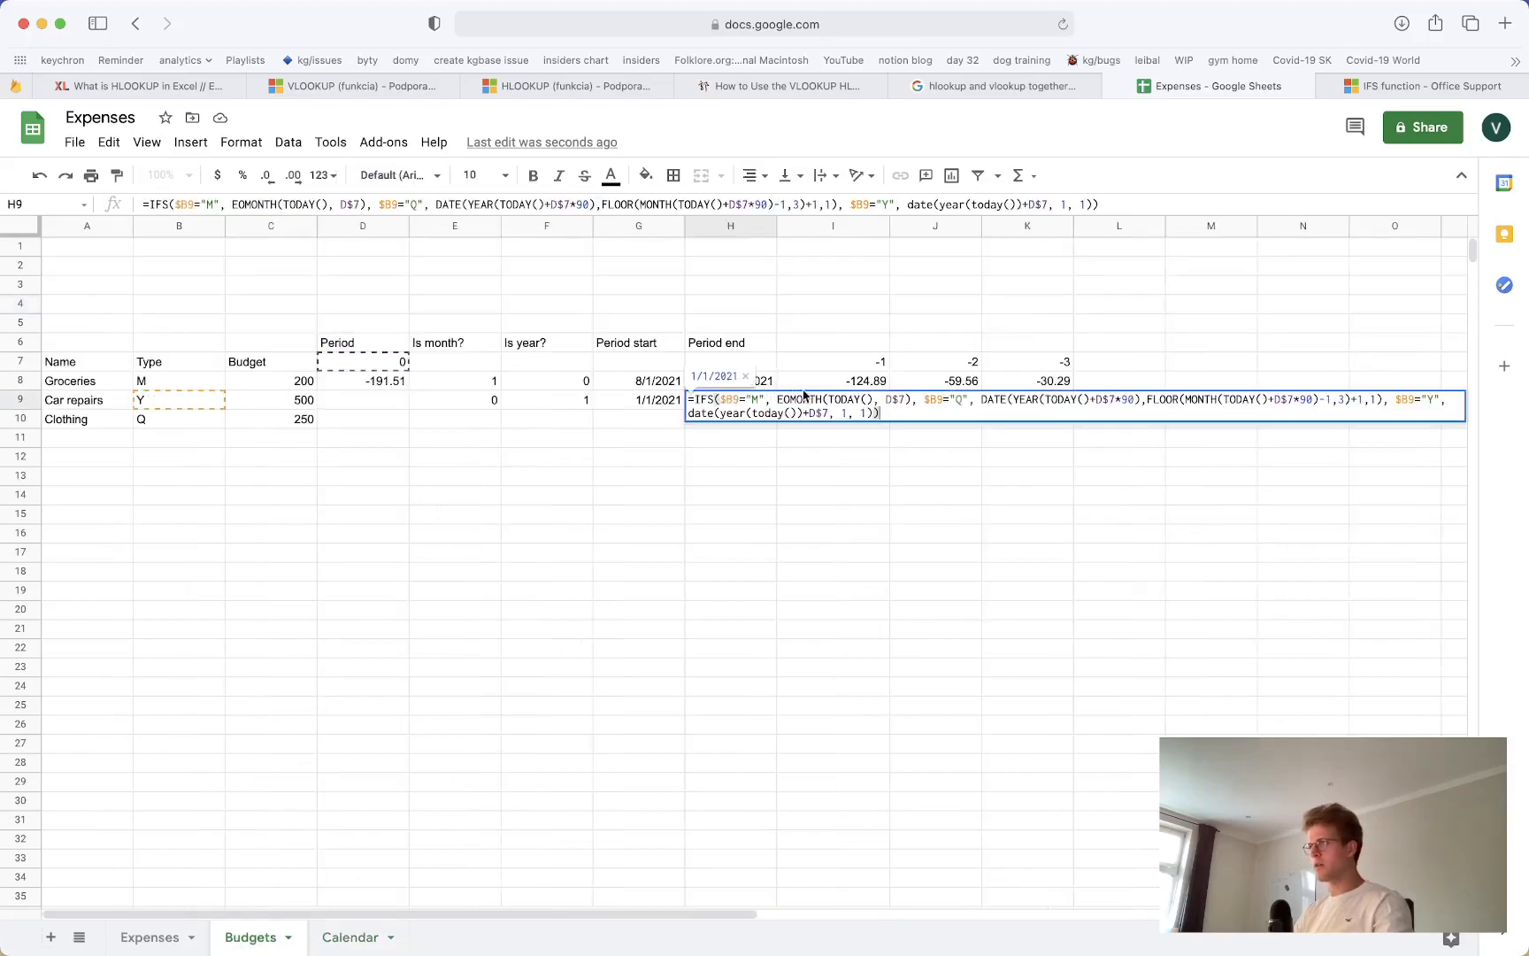
{"action": "left_click_drag", "start_coordinate": [981, 400], "coordinate": [1380, 400]}
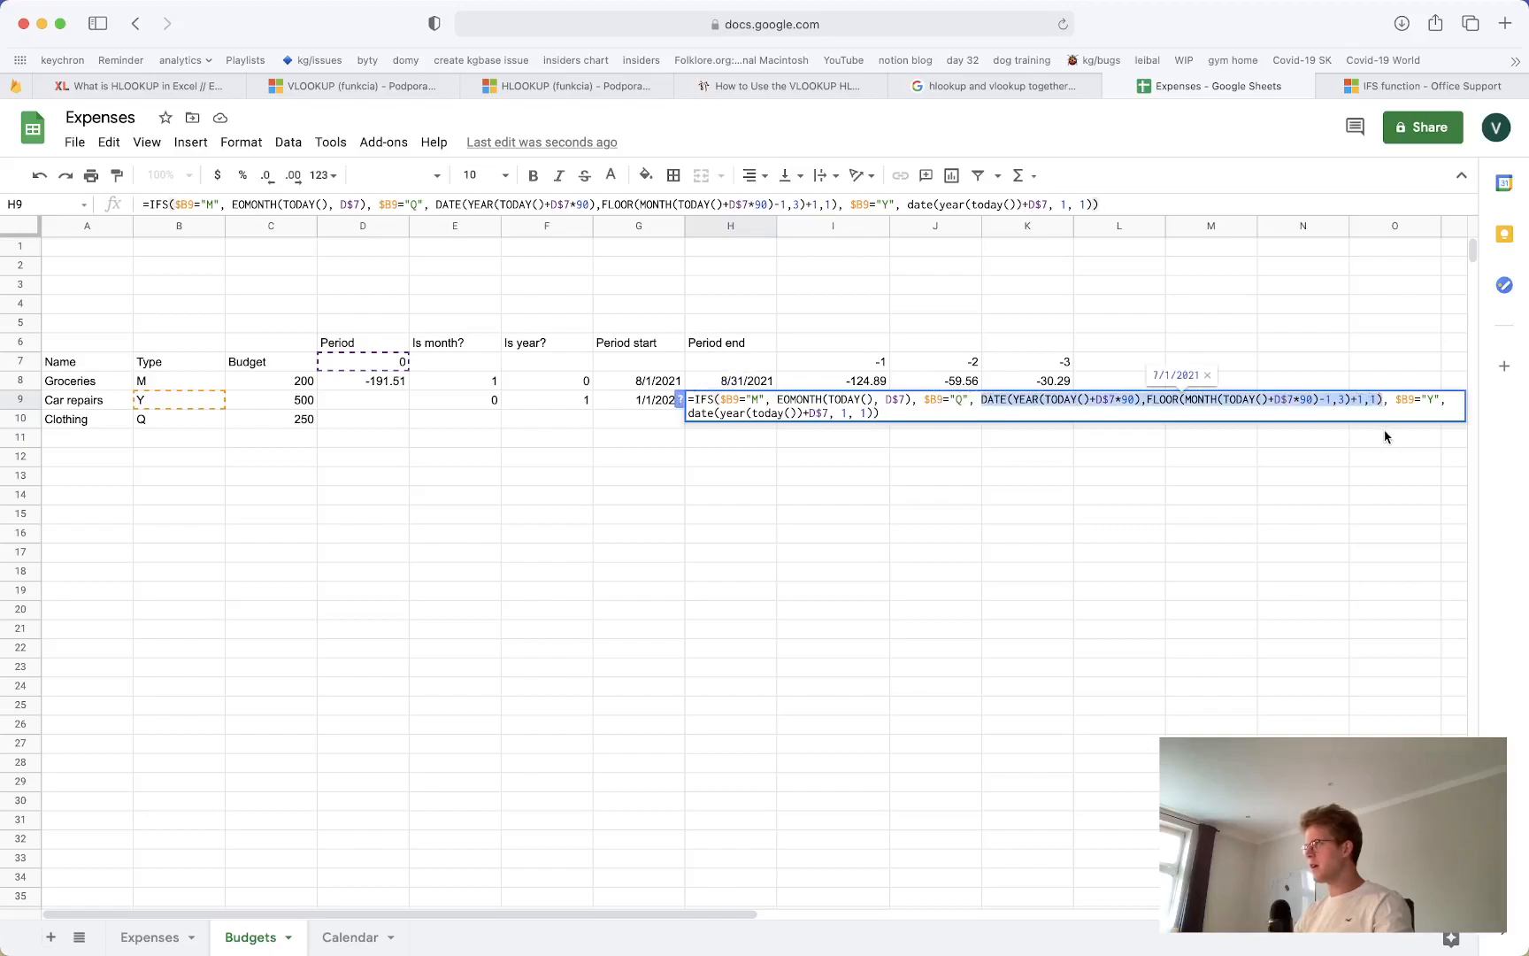
{"action": "key", "text": "super+v"}
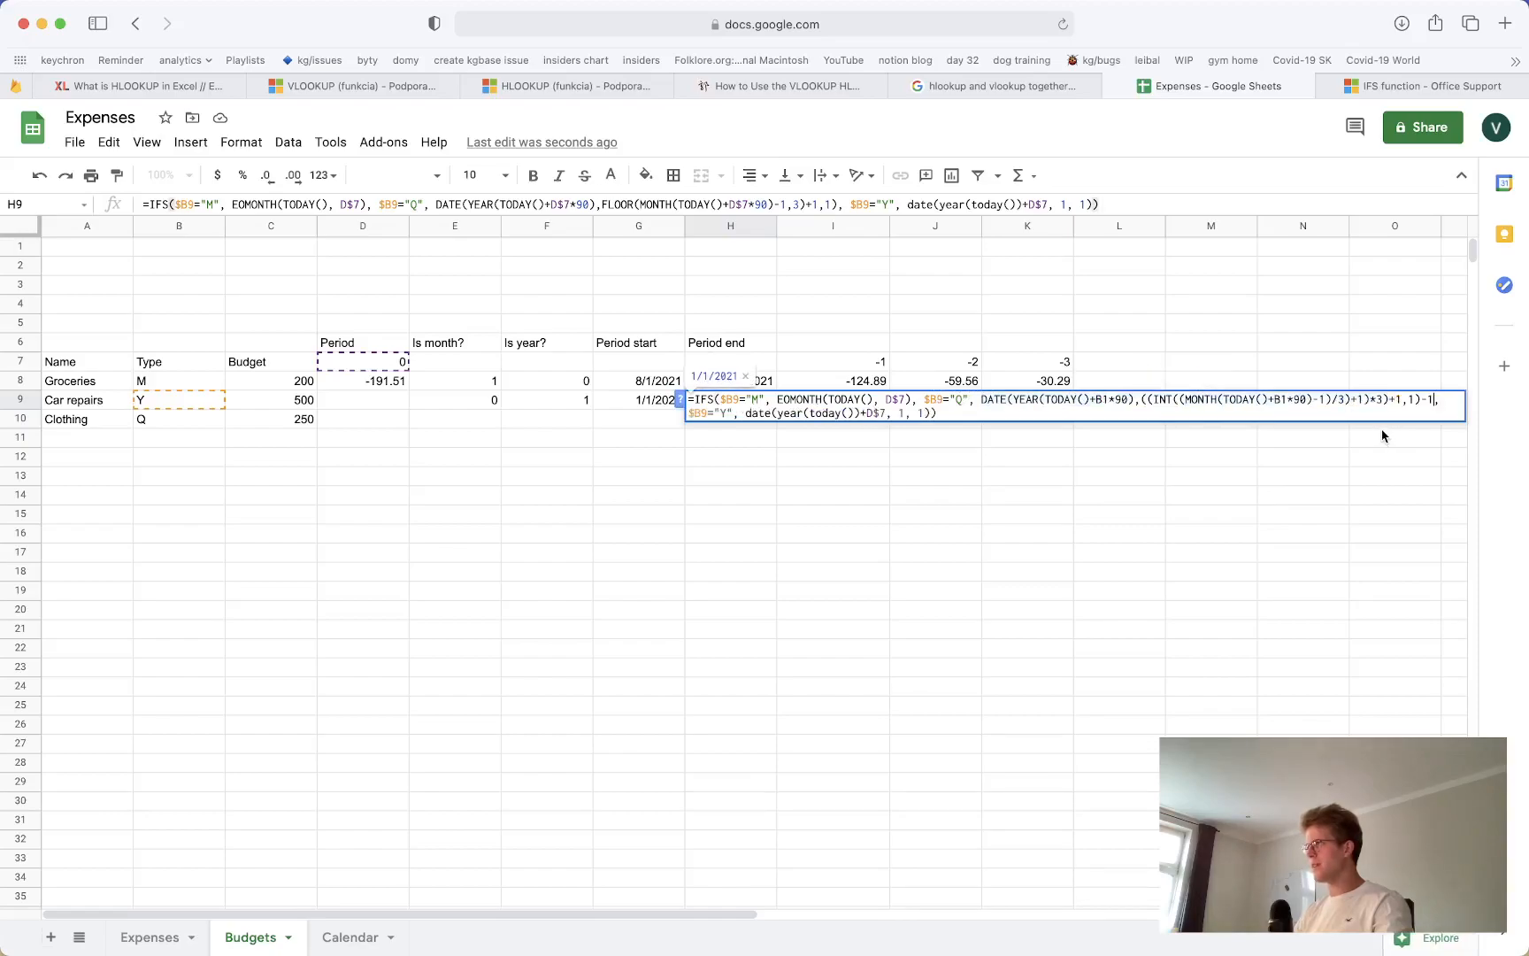
Replace both B1 references in the quarterly part of the H9 formula with D$7 and commit it
{"action": "double_click", "coordinate": [1104, 400]}
{"action": "key", "text": "BackSpace"}
{"action": "type", "text": "D$7"}
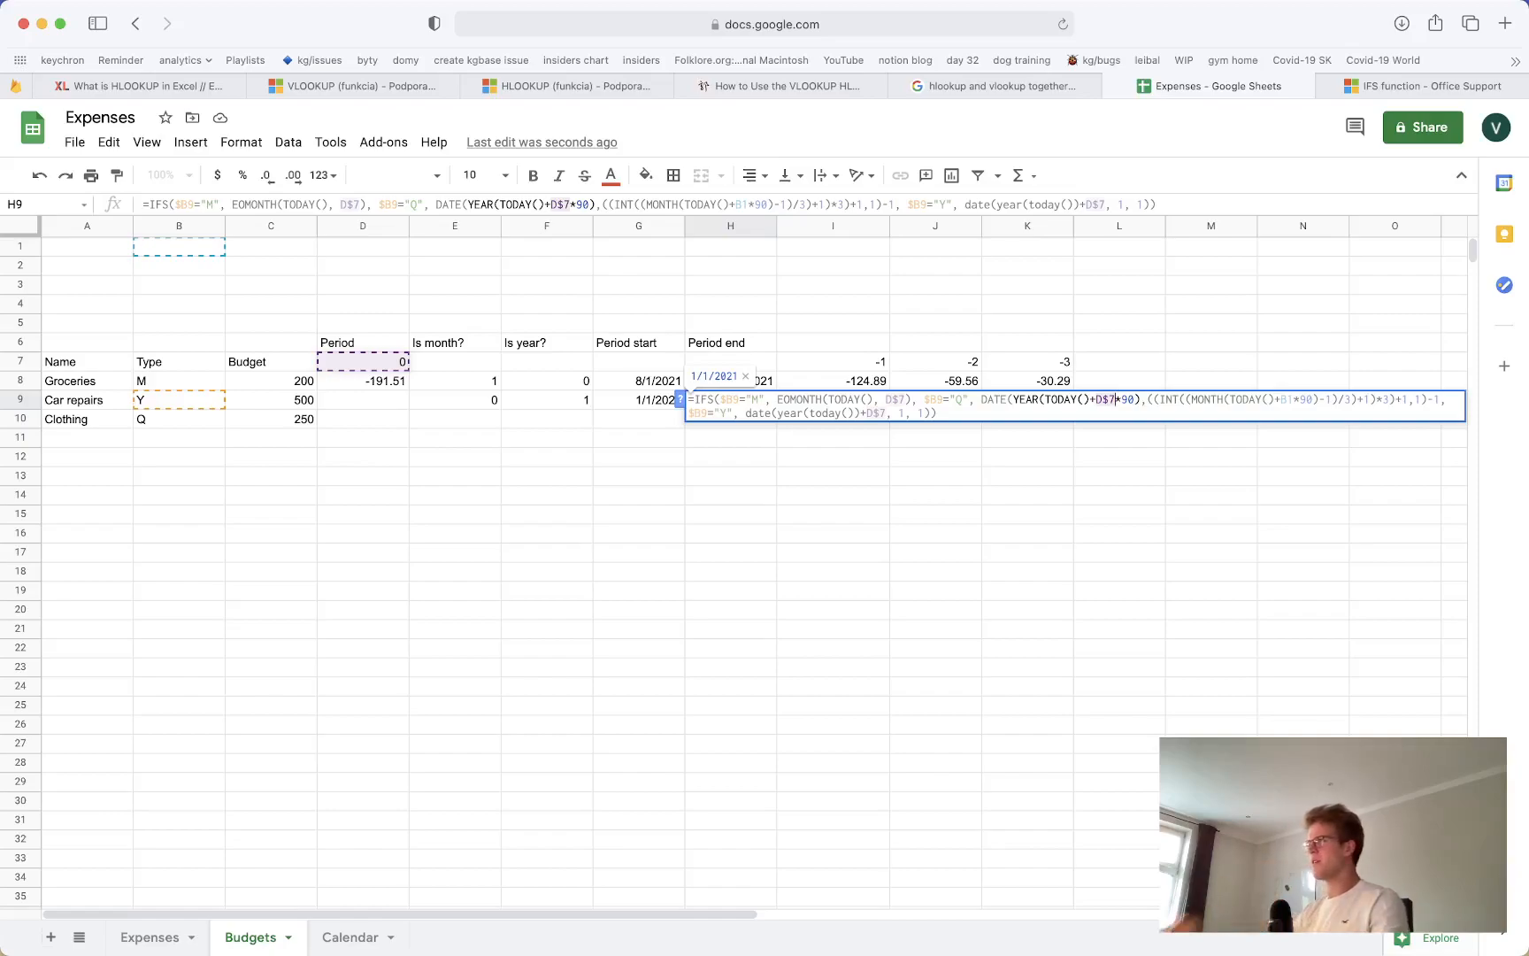
{"action": "left_click_drag", "start_coordinate": [1096, 401], "coordinate": [1118, 404]}
{"action": "key", "text": "super+c"}
{"action": "left_click_drag", "start_coordinate": [1282, 400], "coordinate": [1293, 400]}
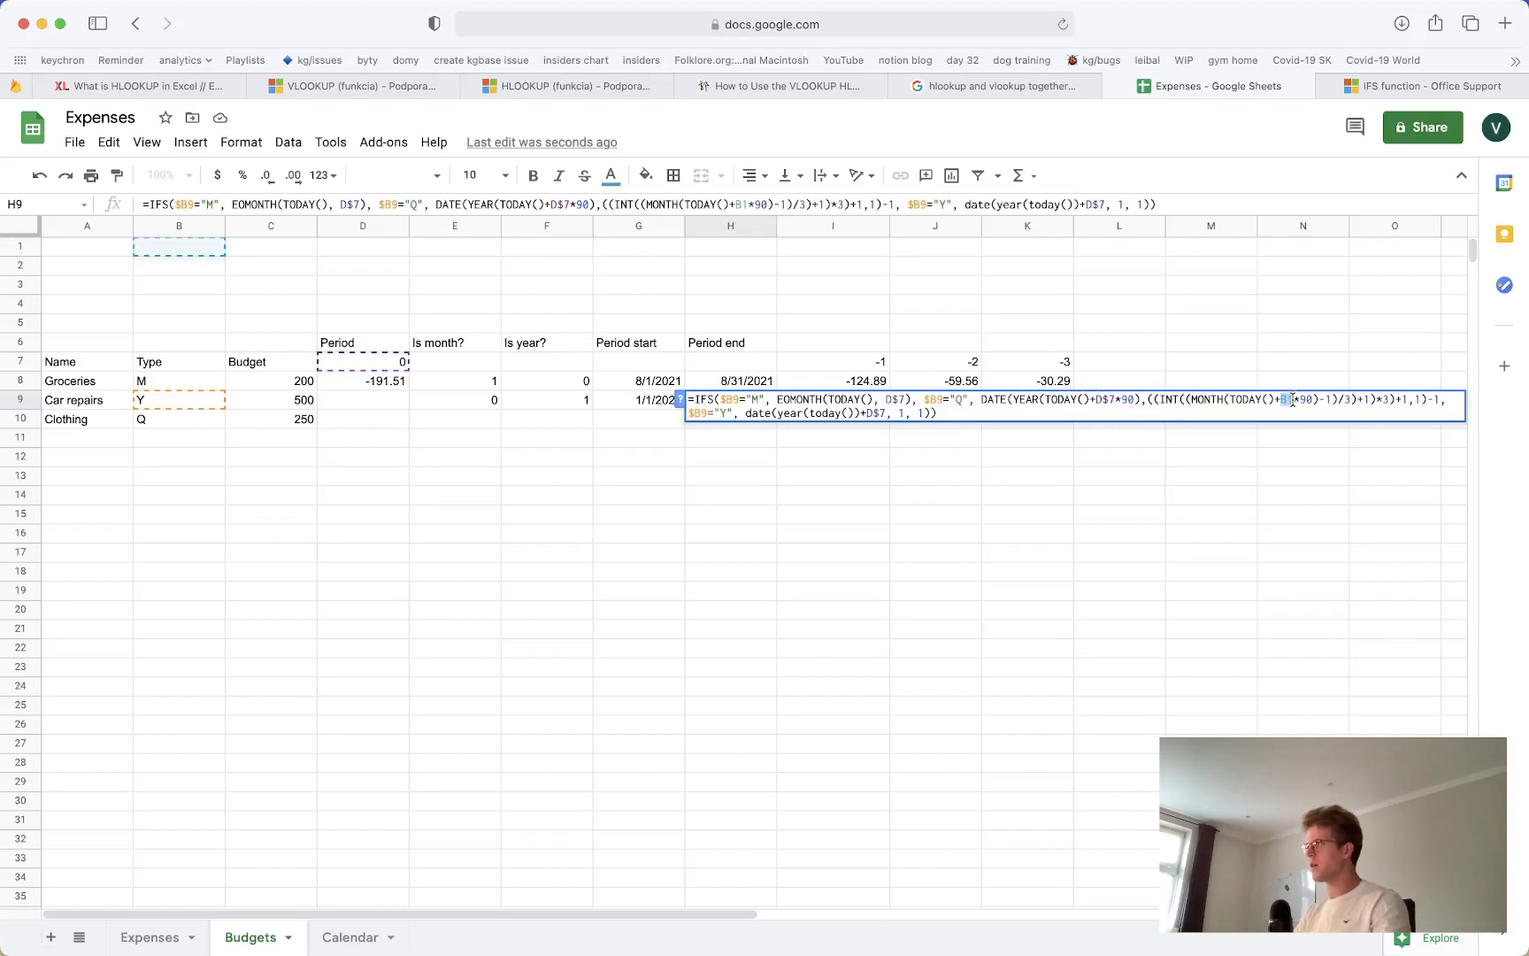
{"action": "key", "text": "super+v"}
{"action": "key", "text": "Return"}
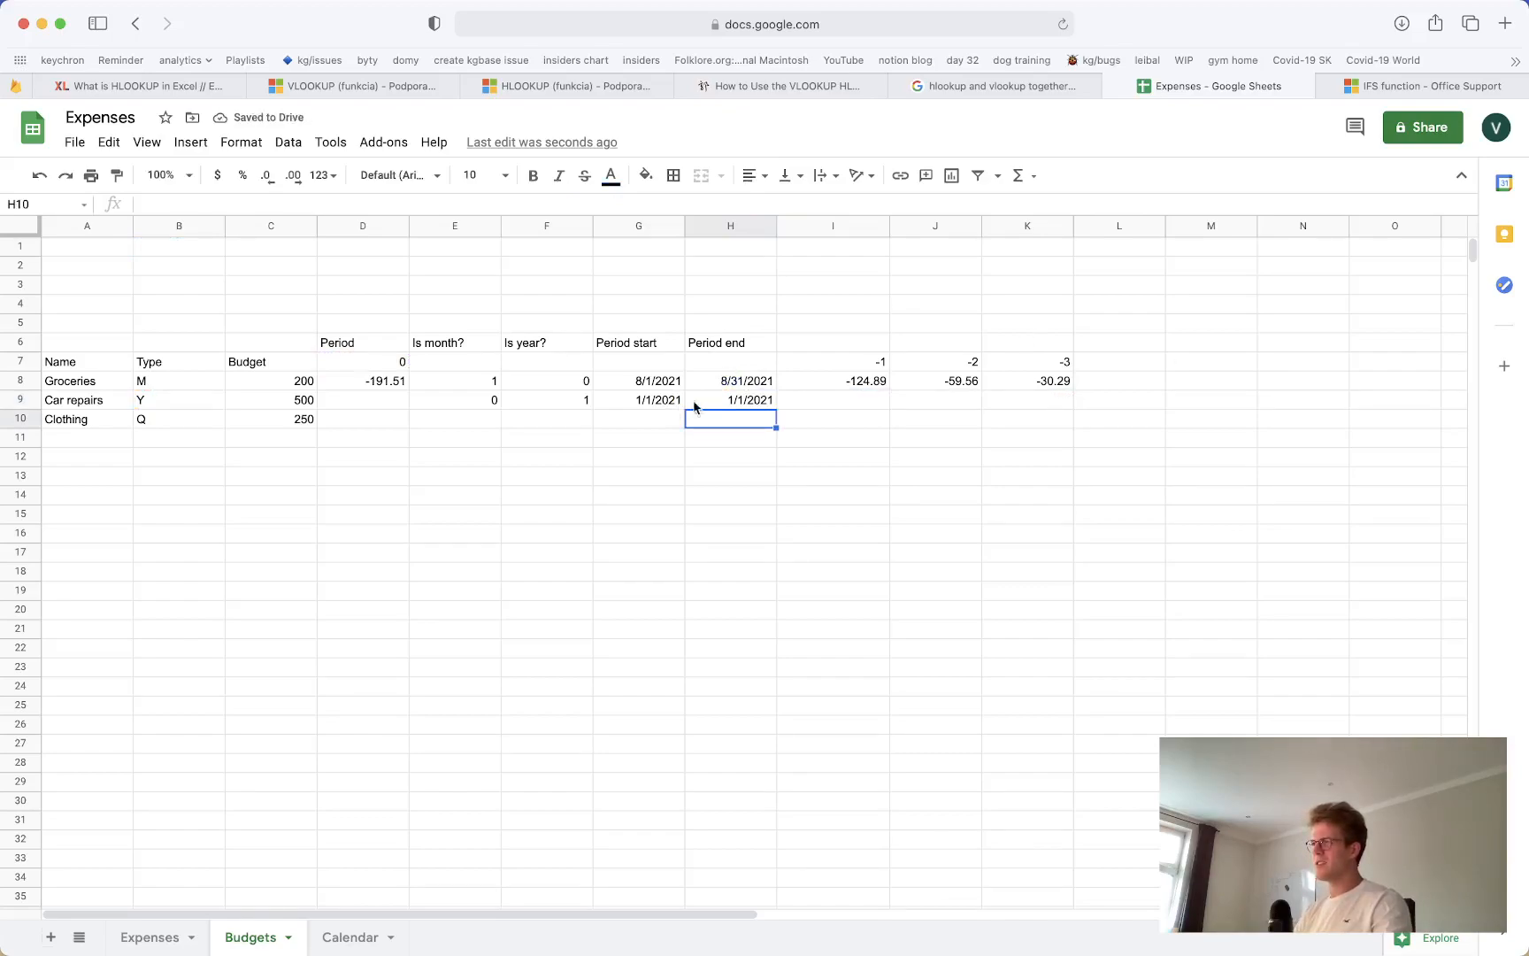
Overwrite the Car repairs period end in H9 with a copy of the H8 formula
{"action": "double_click", "coordinate": [731, 400]}
{"action": "key", "text": "Escape"}
{"action": "left_click", "coordinate": [737, 386]}
{"action": "key", "text": "super+c"}
{"action": "left_click", "coordinate": [747, 406]}
{"action": "key", "text": "super+v"}
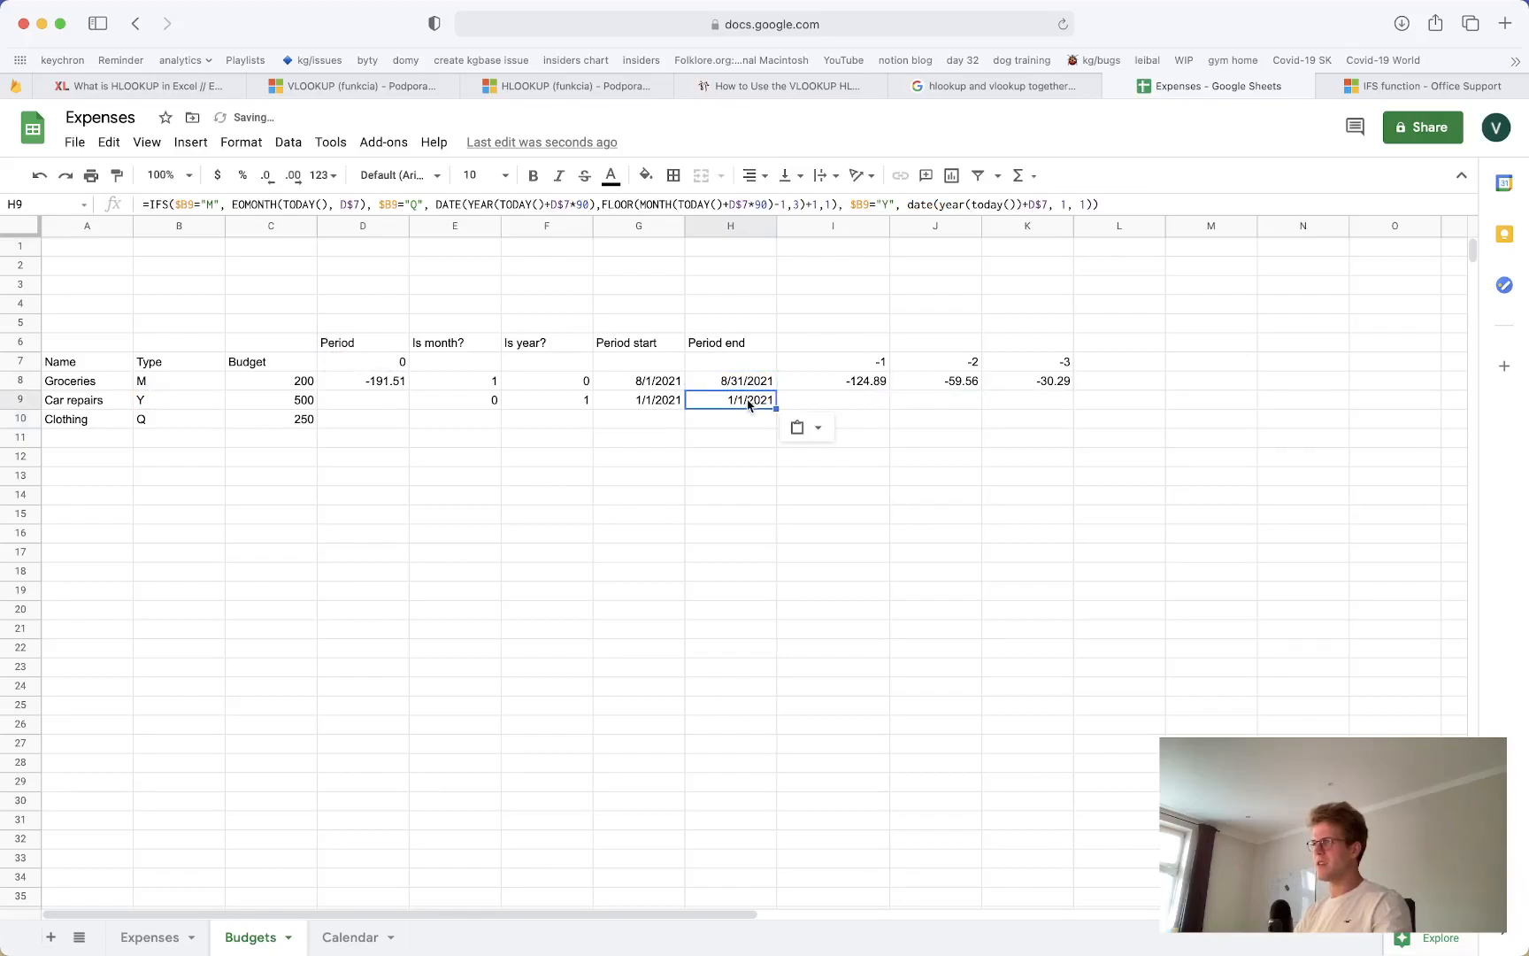
Copy the full DATE expression of the quarterly period end in Calendar cell C4, leaving the cell unedited
{"action": "left_click", "coordinate": [370, 938]}
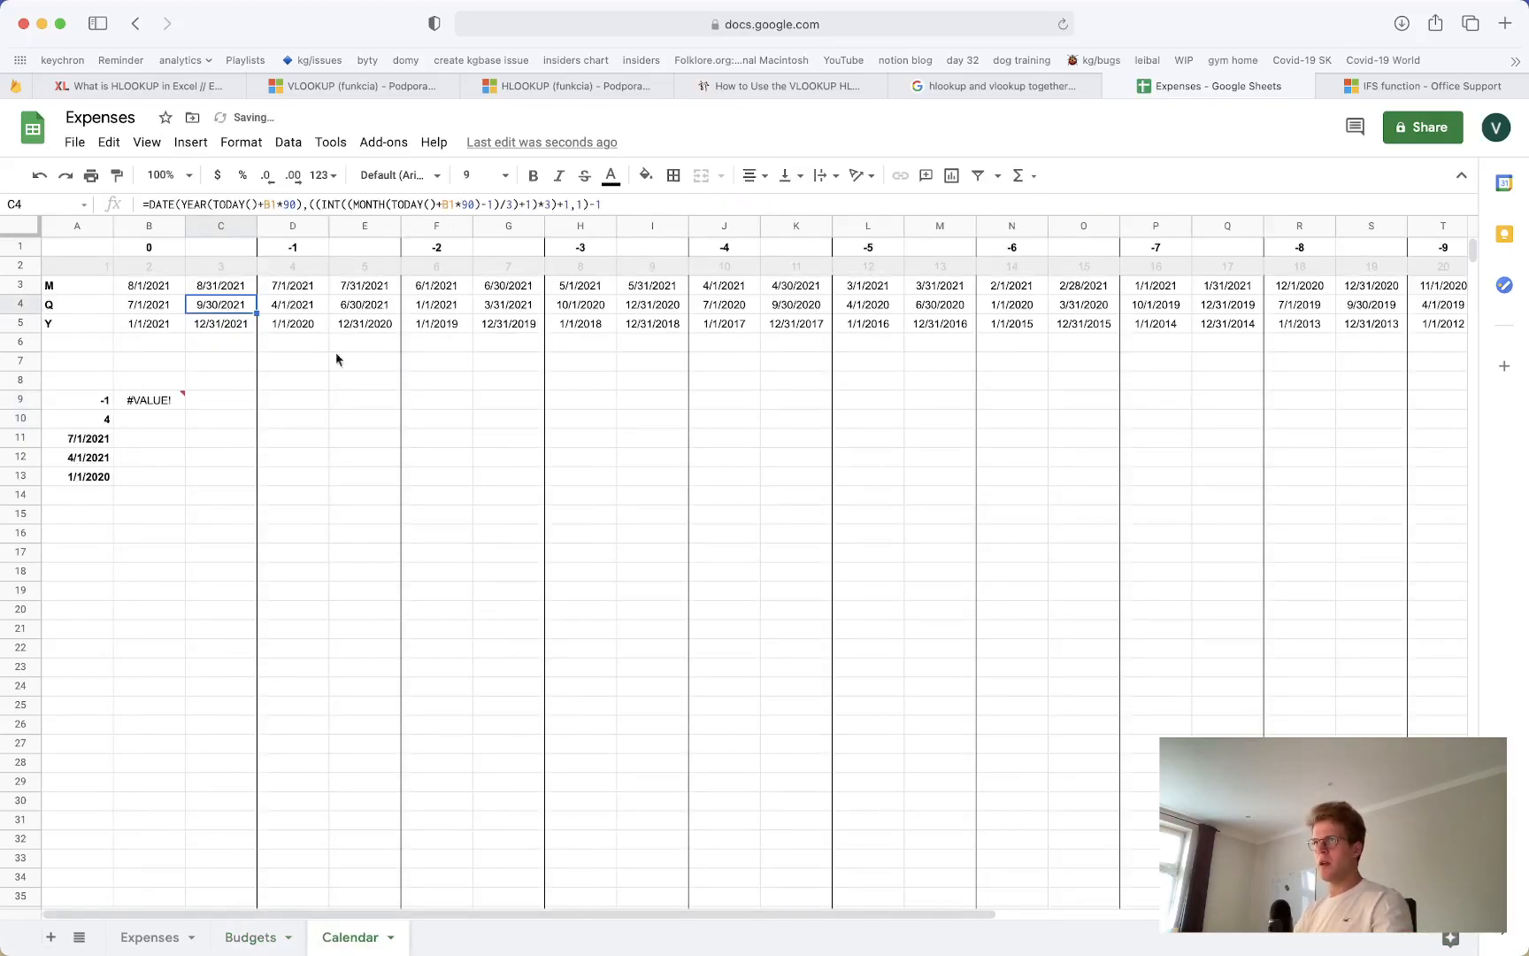
{"action": "double_click", "coordinate": [224, 305]}
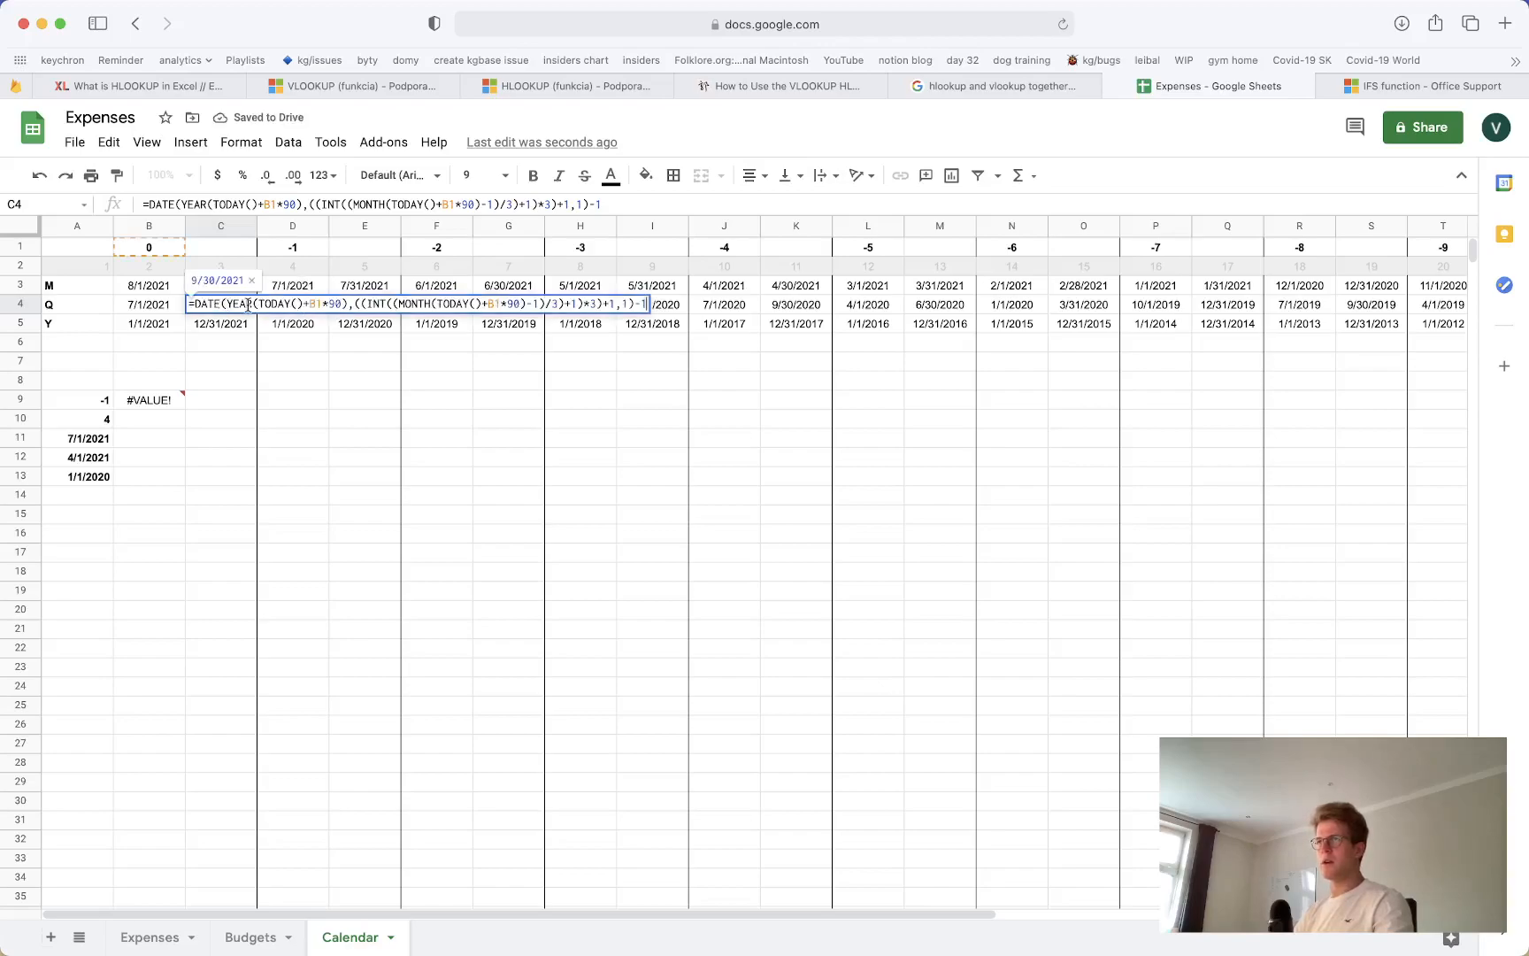
{"action": "left_click_drag", "start_coordinate": [195, 303], "coordinate": [920, 303]}
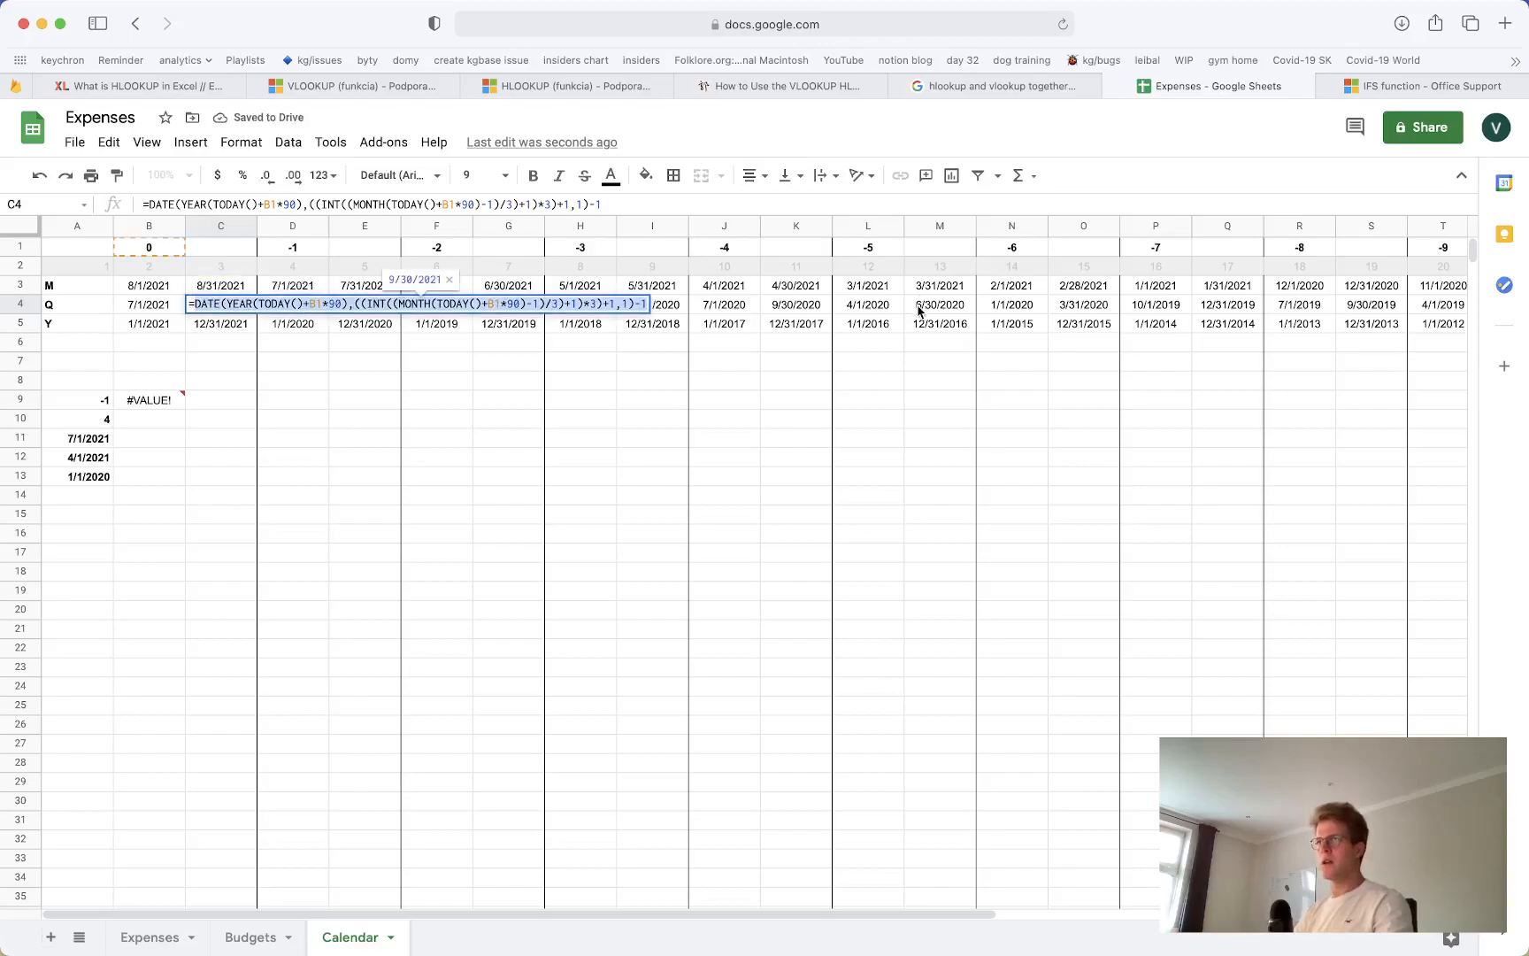
{"action": "key", "text": "Escape"}
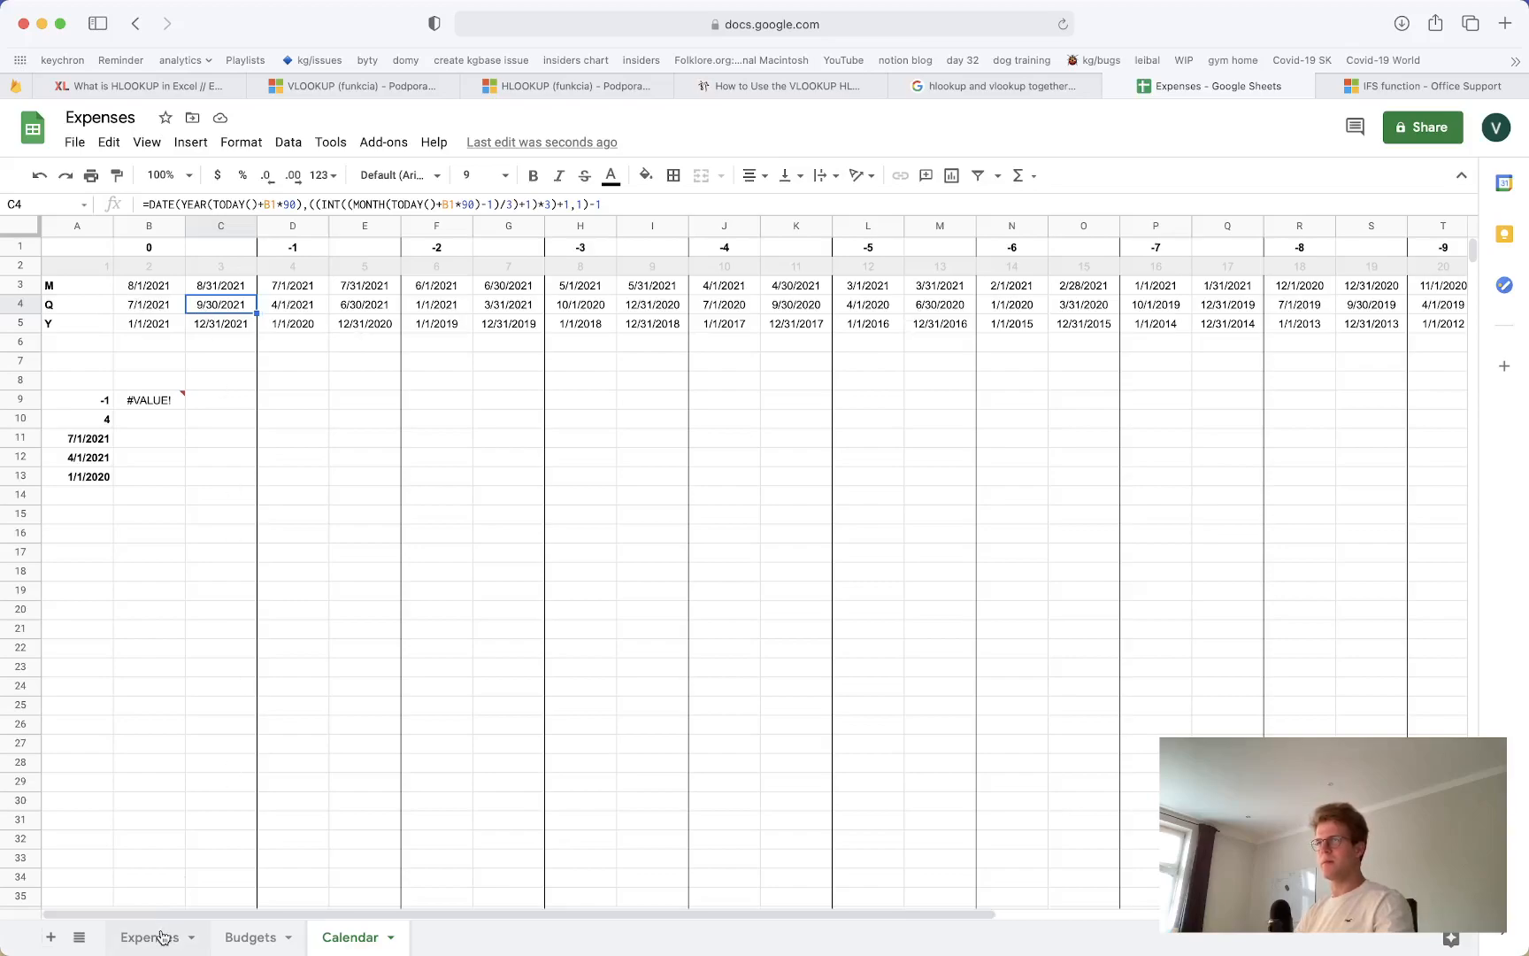
Replace the quarterly DATE expression in the Budgets H8 period end formula with the copied Calendar expression
{"action": "left_click", "coordinate": [252, 937]}
{"action": "left_click", "coordinate": [727, 382]}
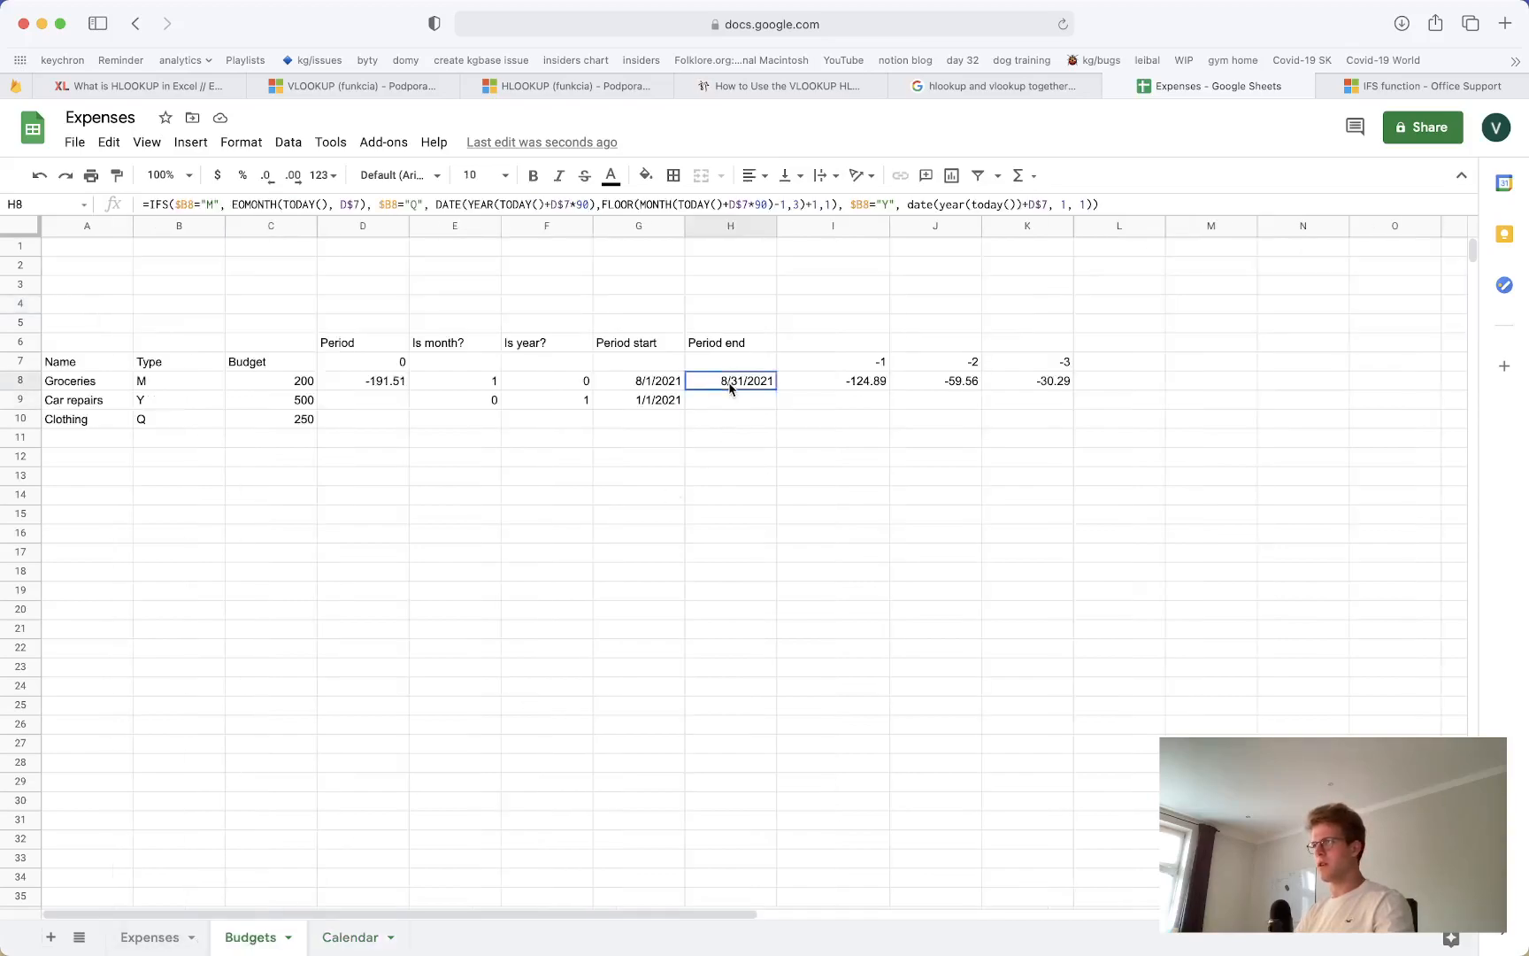
{"action": "key", "text": "Return"}
{"action": "left_click_drag", "start_coordinate": [980, 380], "coordinate": [1376, 410]}
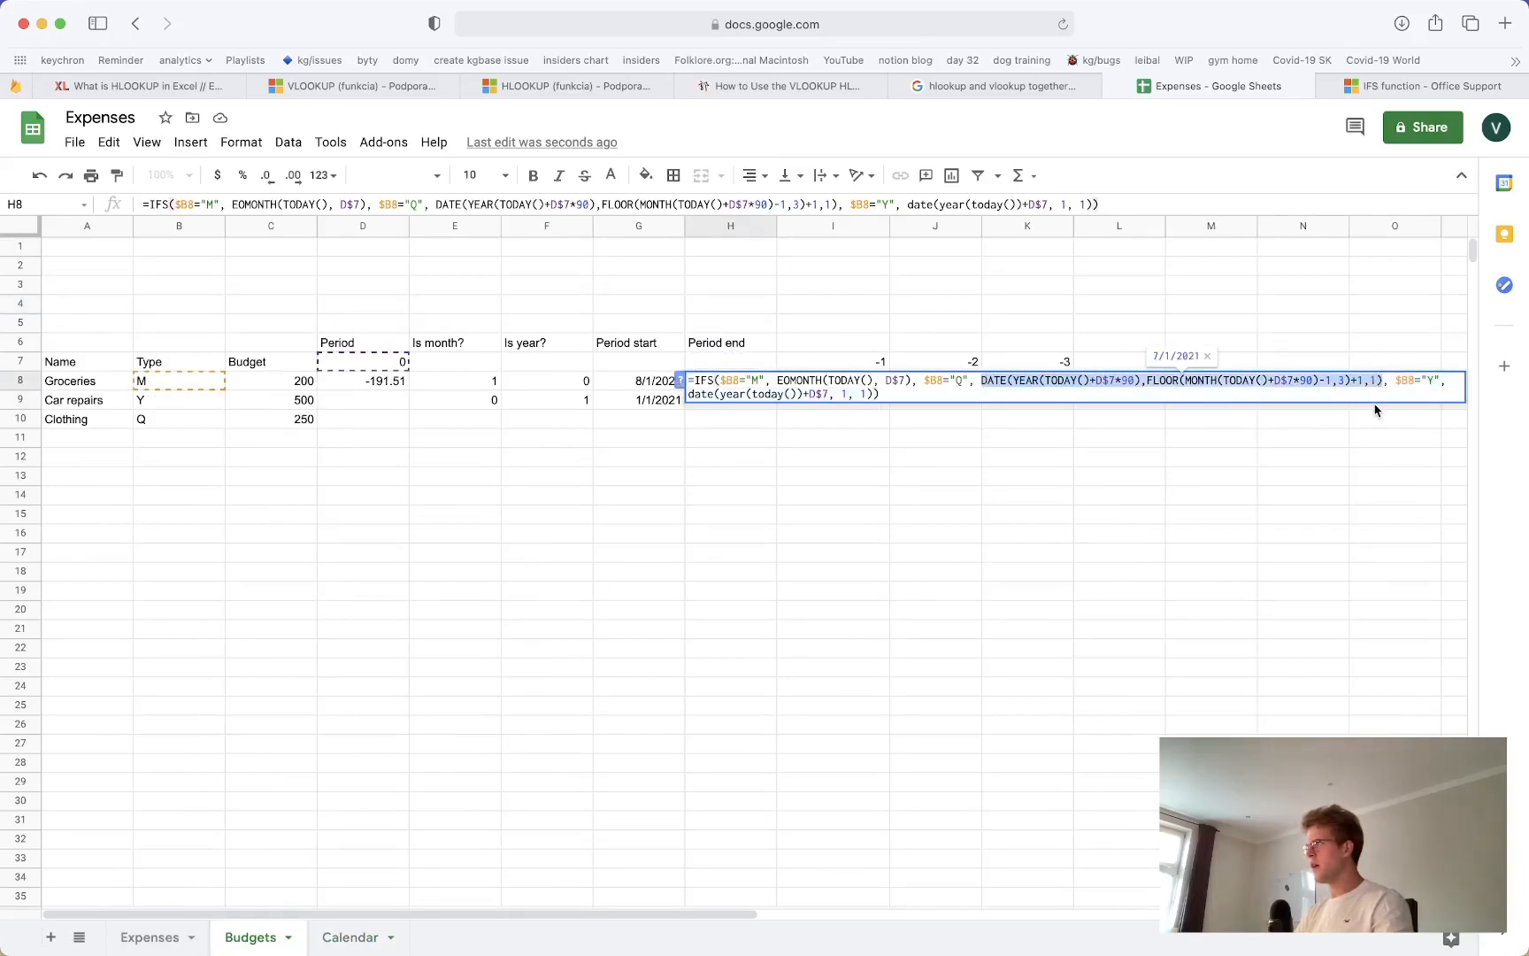
{"action": "key", "text": "super+v"}
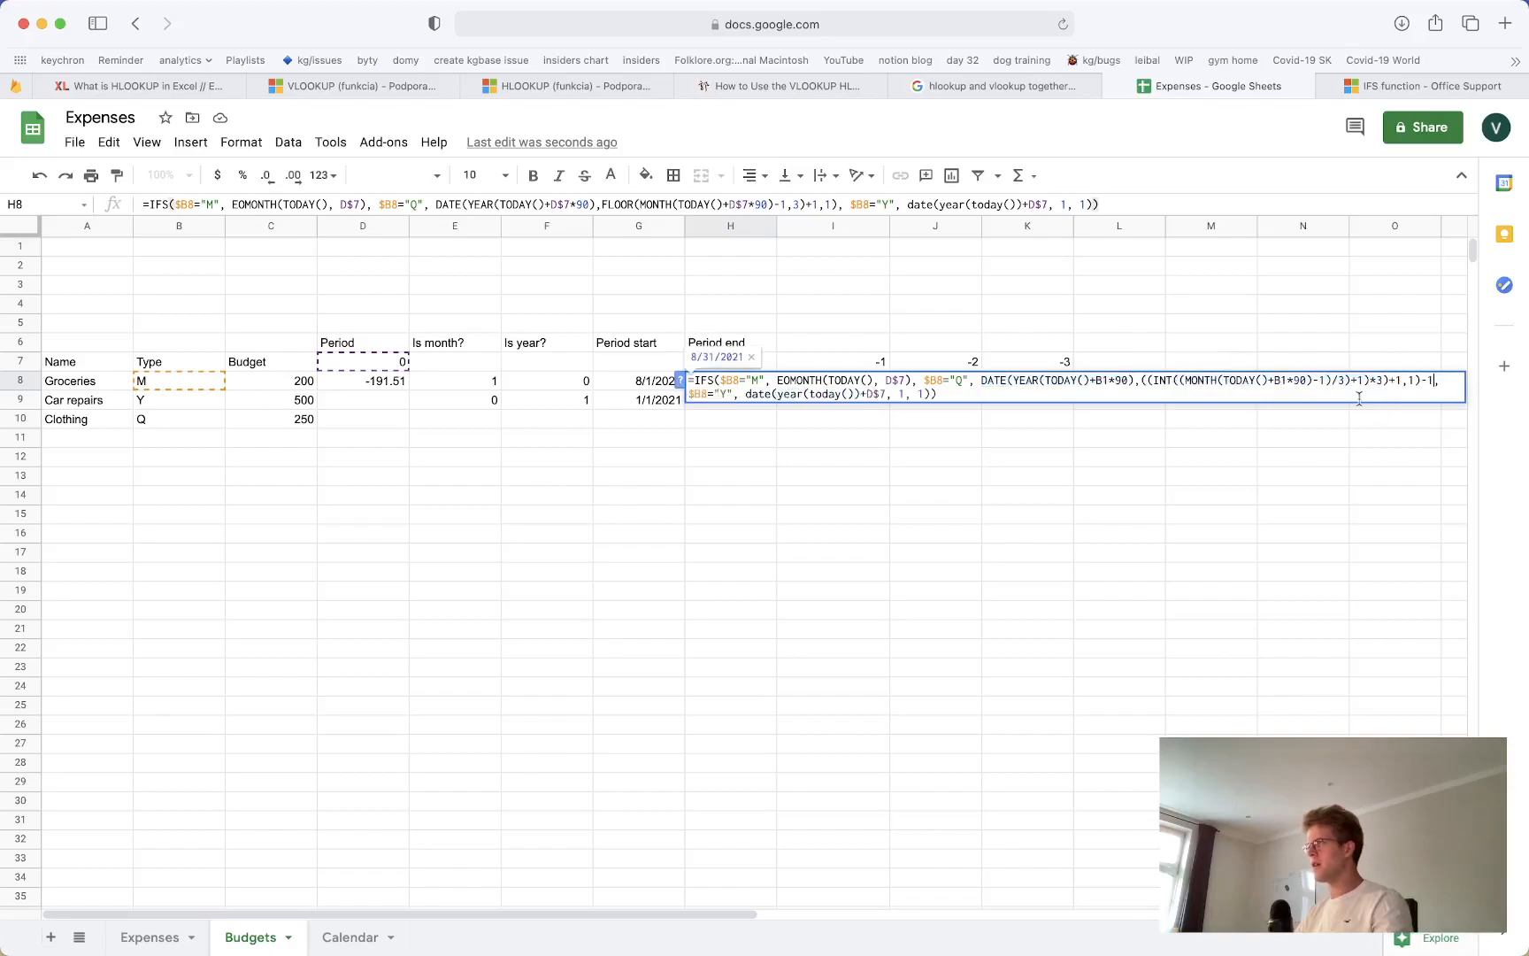
Replace both B1 references in the quarterly part of the H8 formula with D$7 and commit it
{"action": "double_click", "coordinate": [1102, 382]}
{"action": "type", "text": "D$7"}
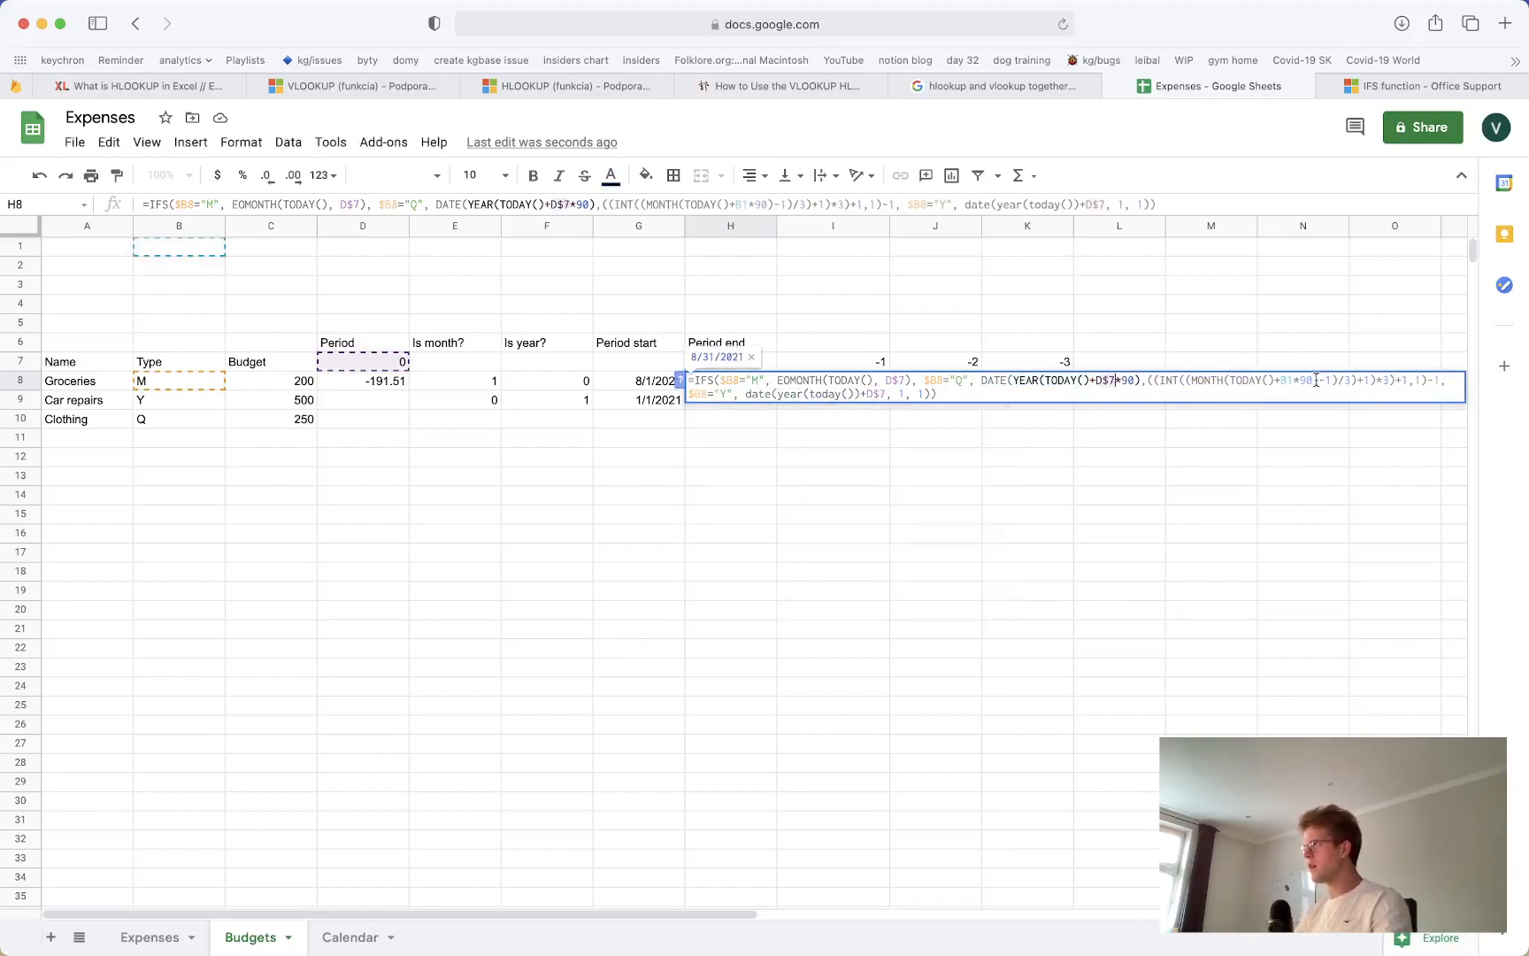
{"action": "double_click", "coordinate": [1291, 380]}
{"action": "type", "text": "D$7"}
{"action": "key", "text": "Return"}
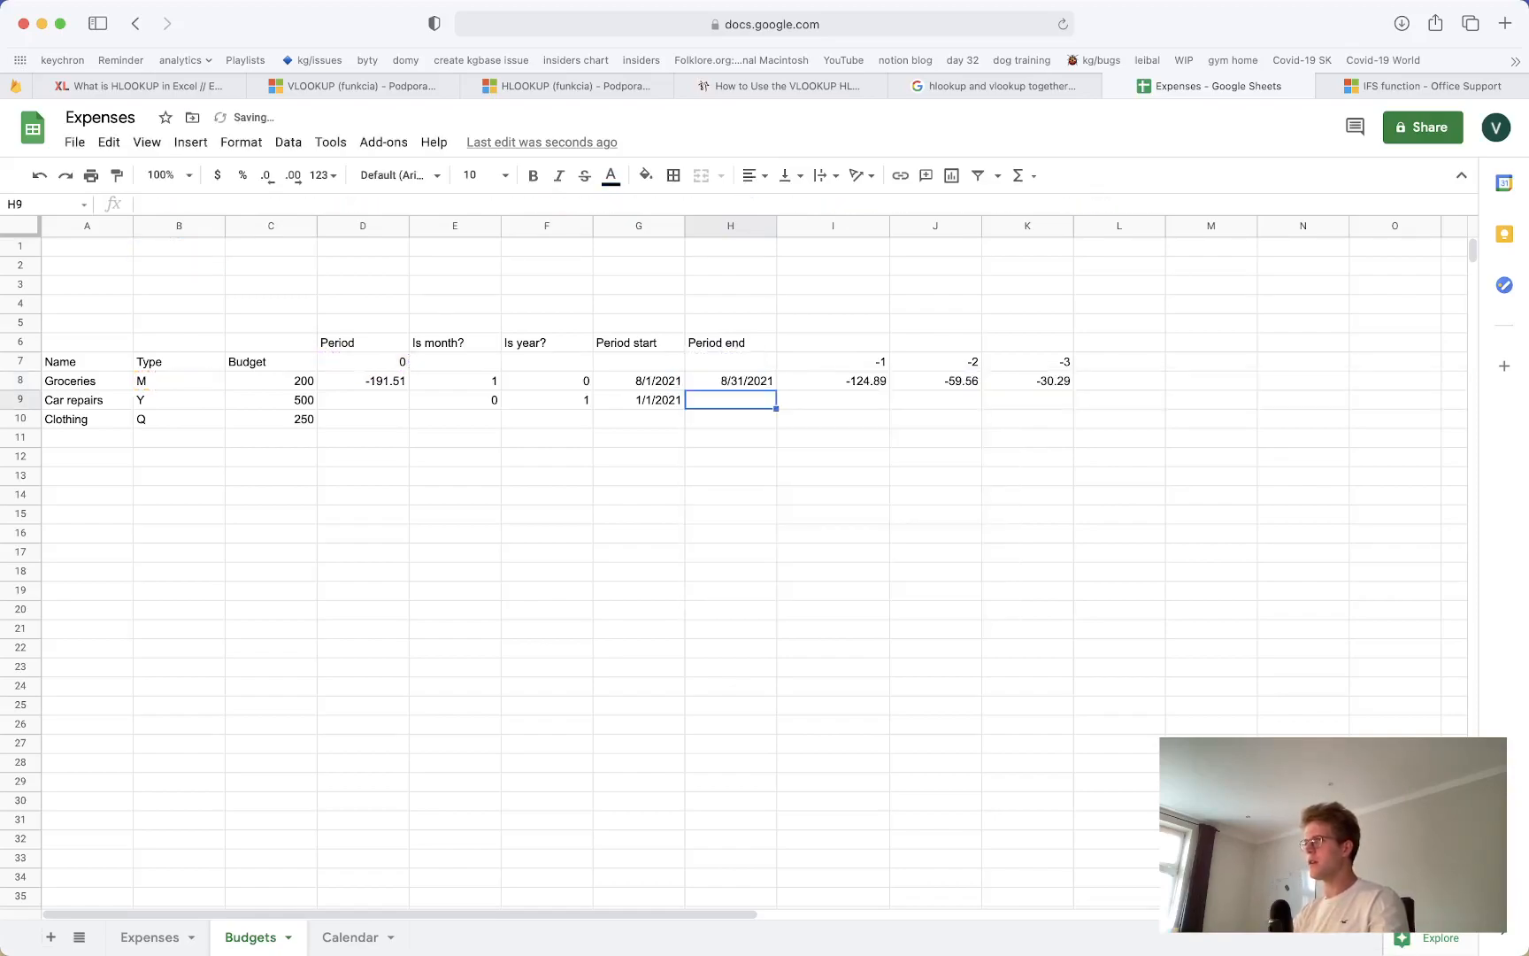
Try the period end formula in H9, clear that cell, and inspect the quarterly part of the H8 formula
{"action": "key", "text": "cmd+v"}
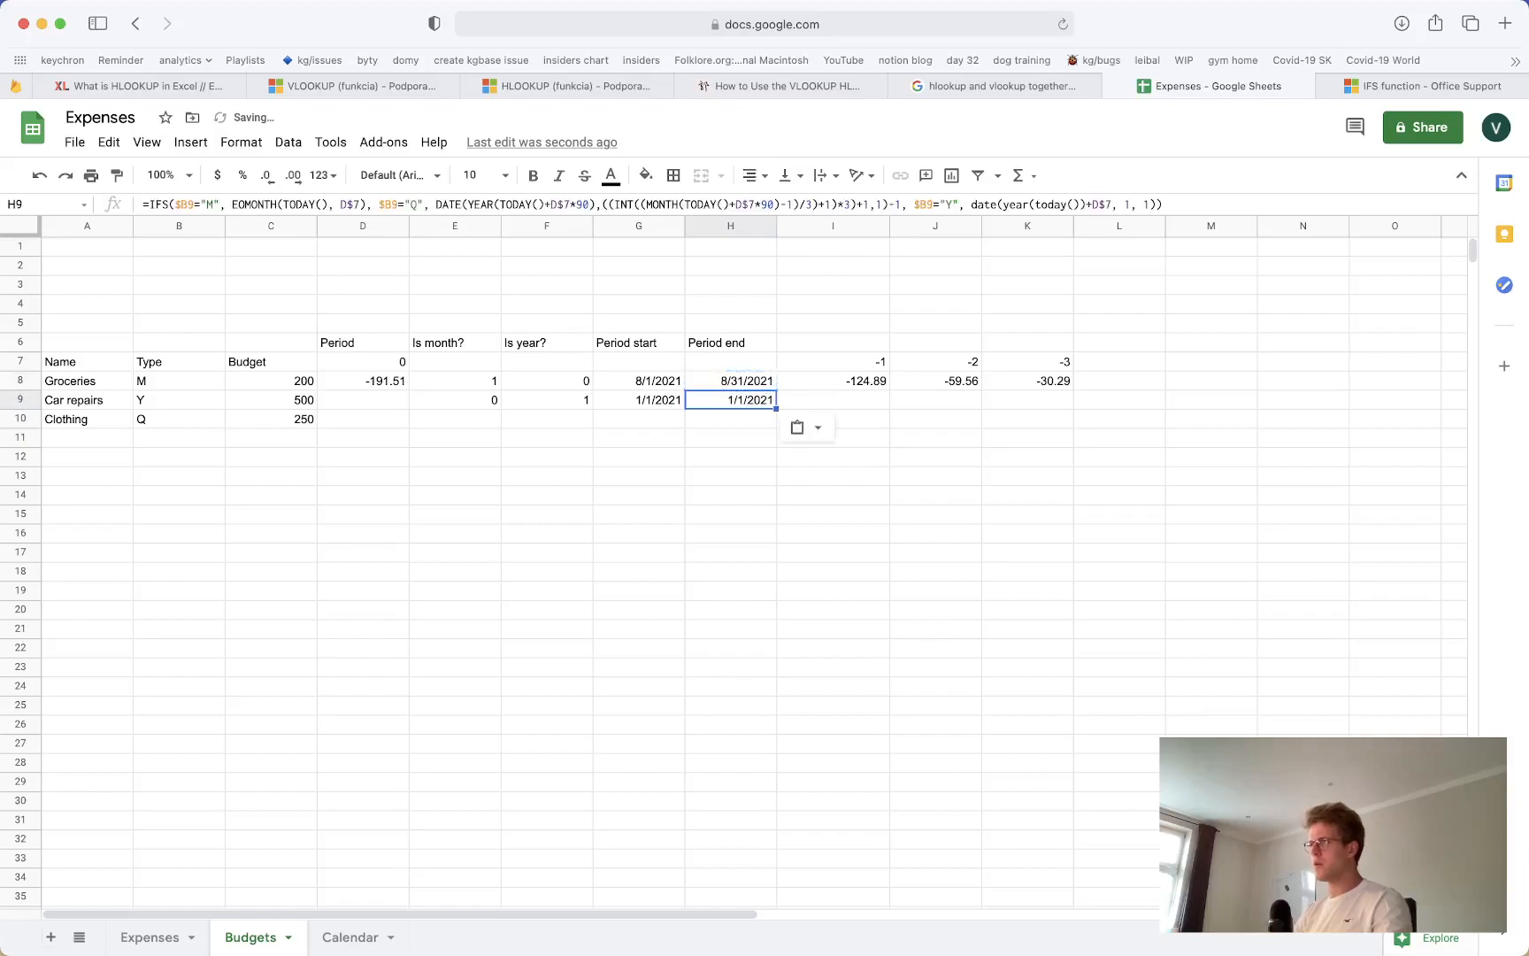
{"action": "key", "text": "BackSpace"}
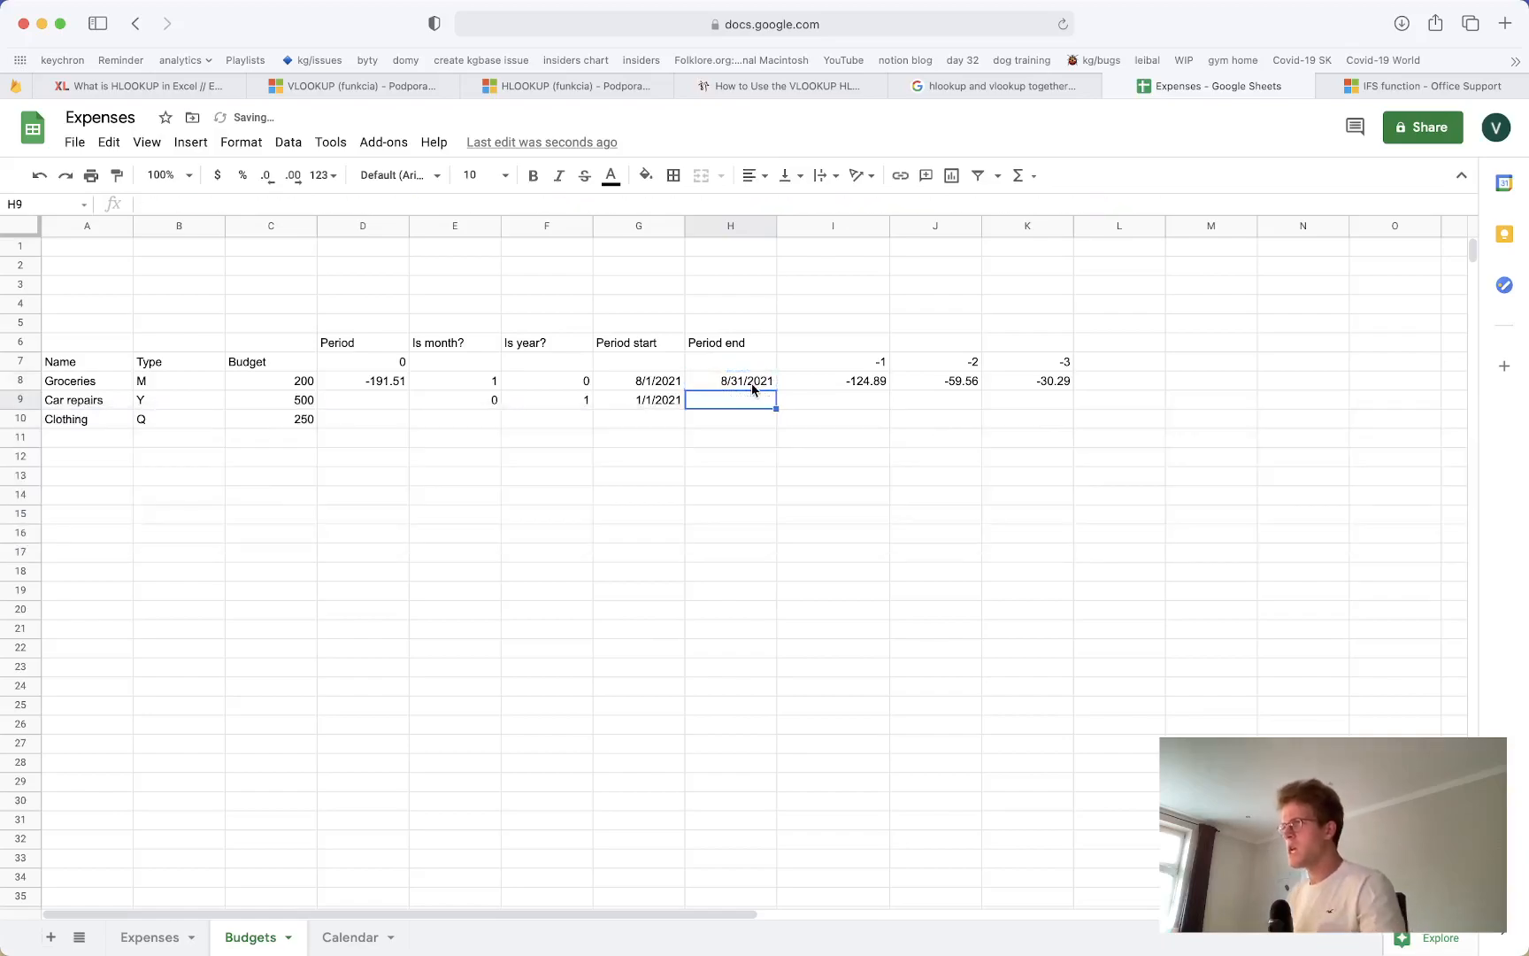
{"action": "left_click", "coordinate": [749, 385]}
{"action": "double_click", "coordinate": [749, 385]}
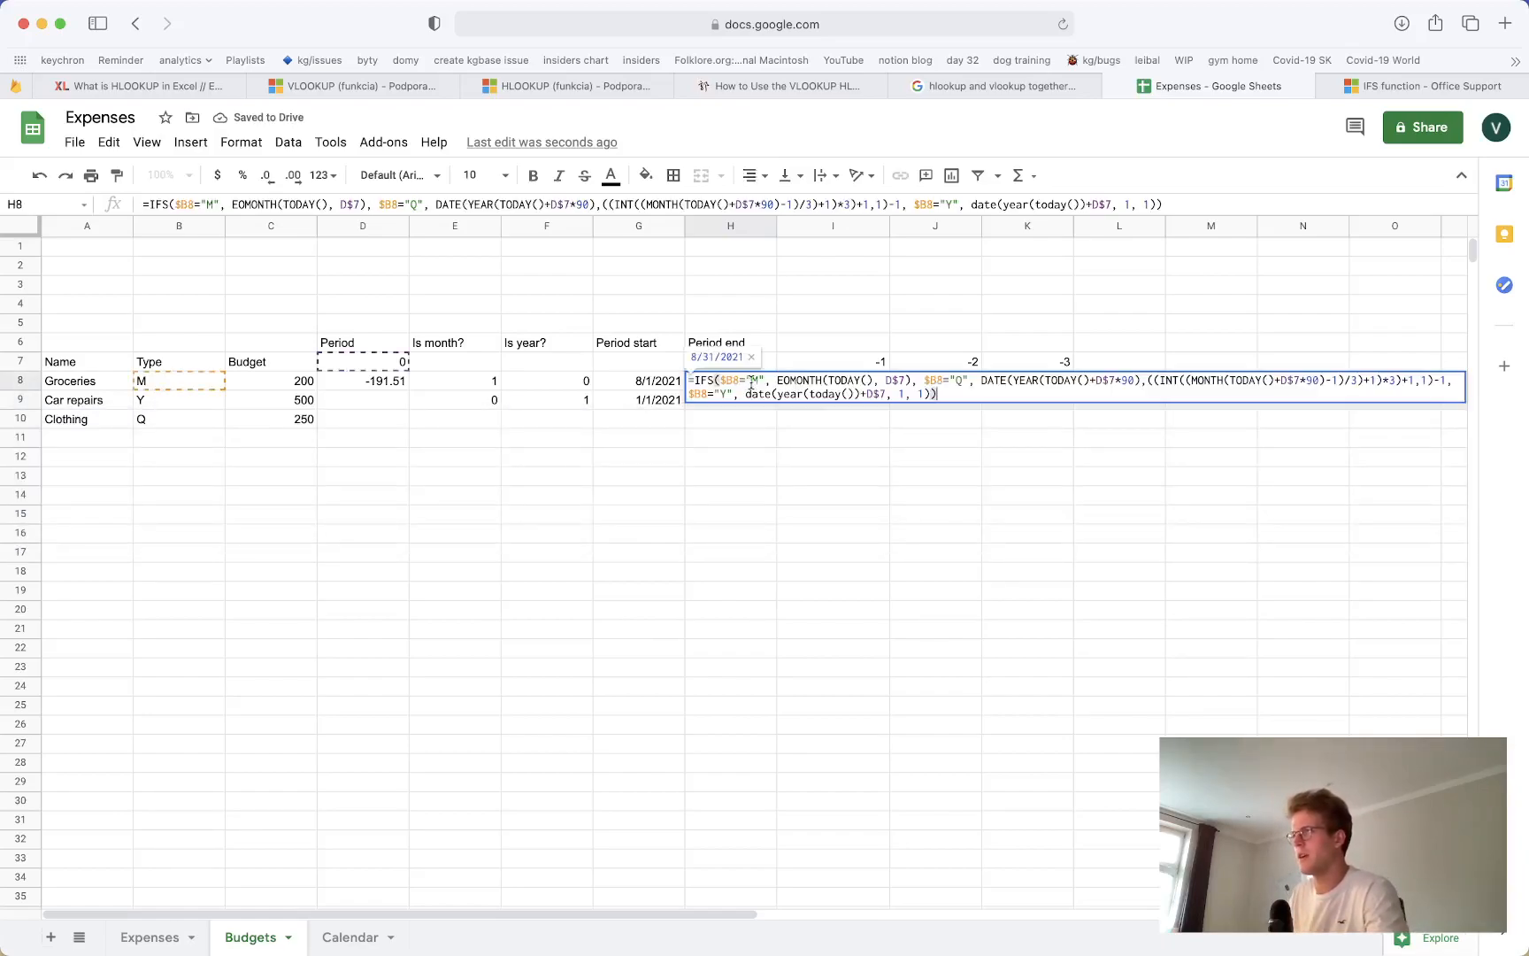
{"action": "left_click", "coordinate": [998, 381]}
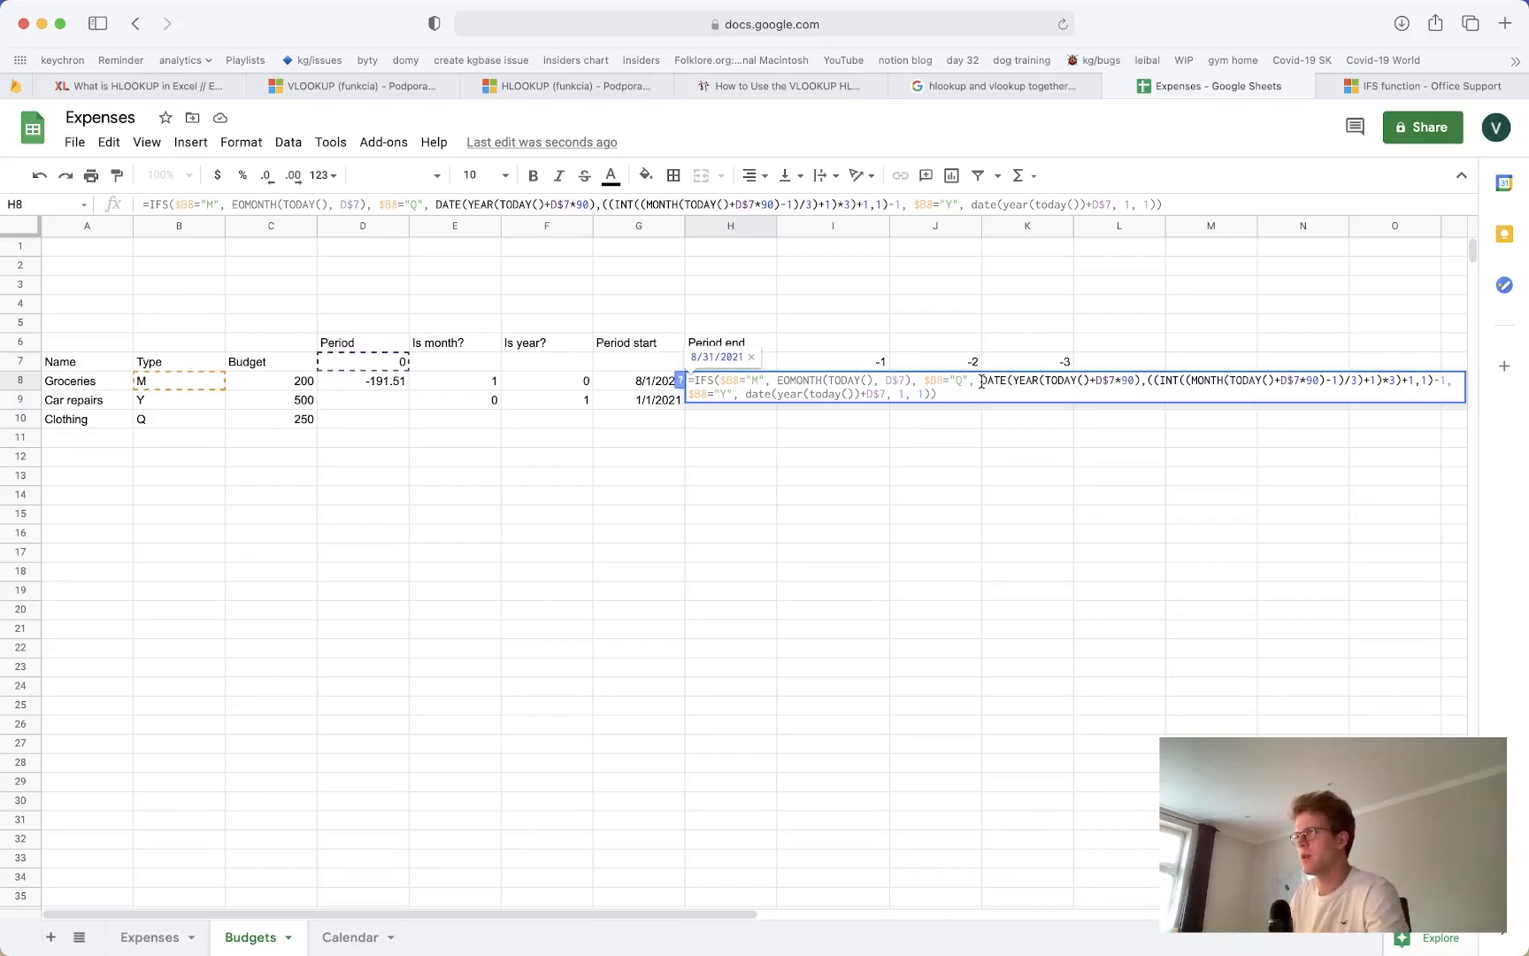
{"action": "key", "text": "Escape"}
Try a copy of the H8 formula in the Clothing period end cell H10 and clear it
{"action": "key", "text": "ctrl+c"}
{"action": "left_click", "coordinate": [708, 424]}
{"action": "key", "text": "ctrl+v"}
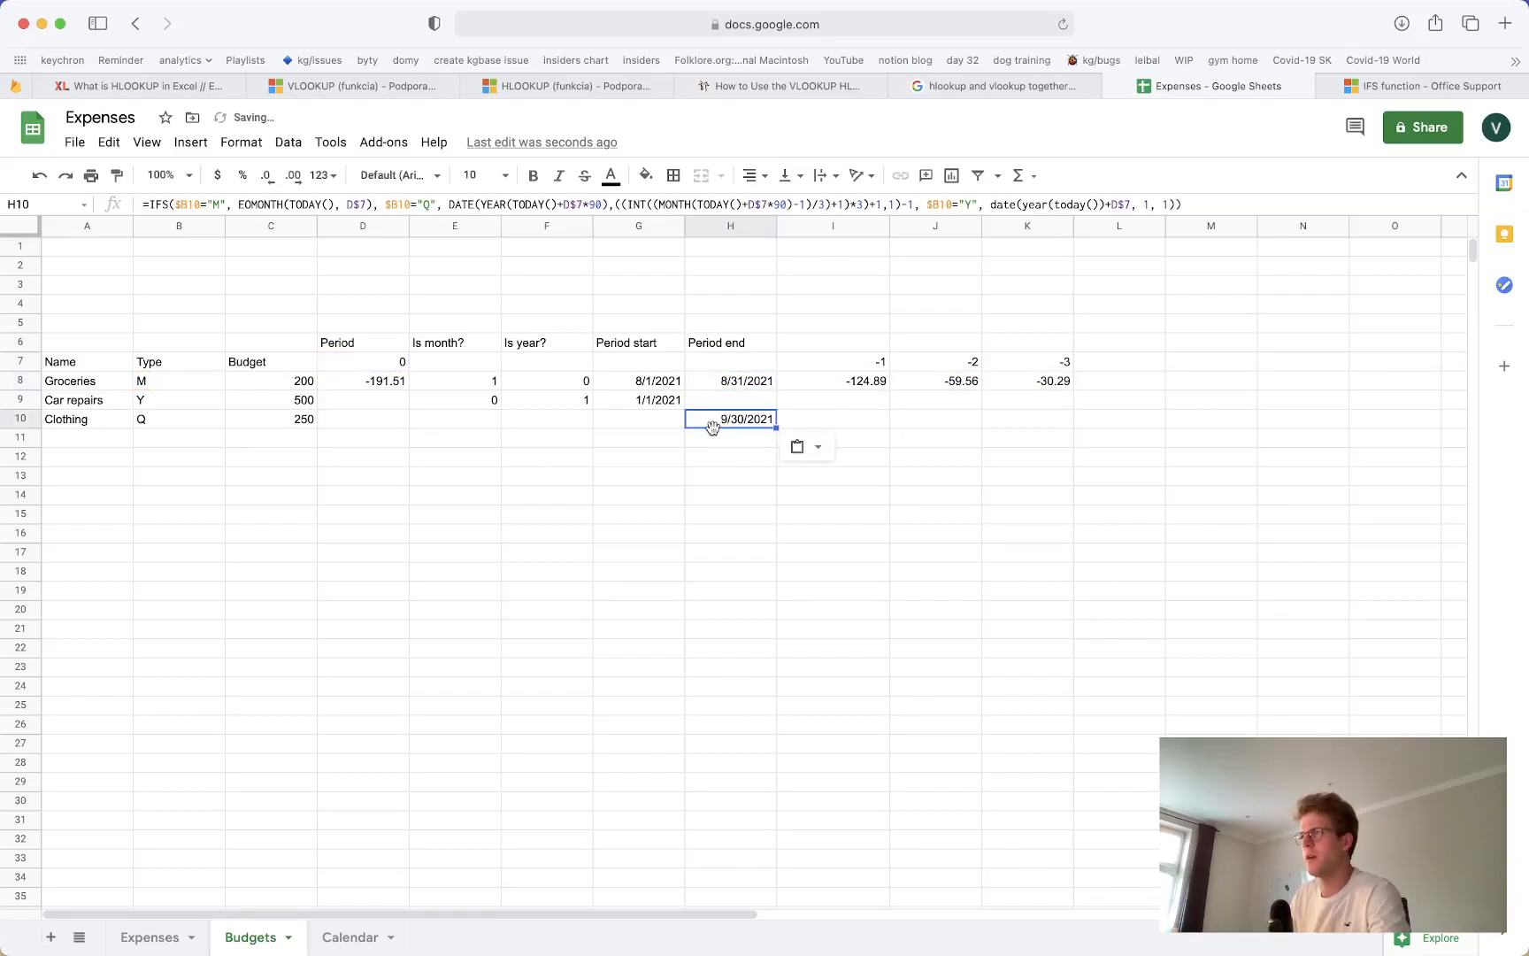
{"action": "key", "text": "Delete"}
Change the yearly part of the Groceries period end formula in H8 to month 12, day 31, and commit it
{"action": "left_click", "coordinate": [718, 386]}
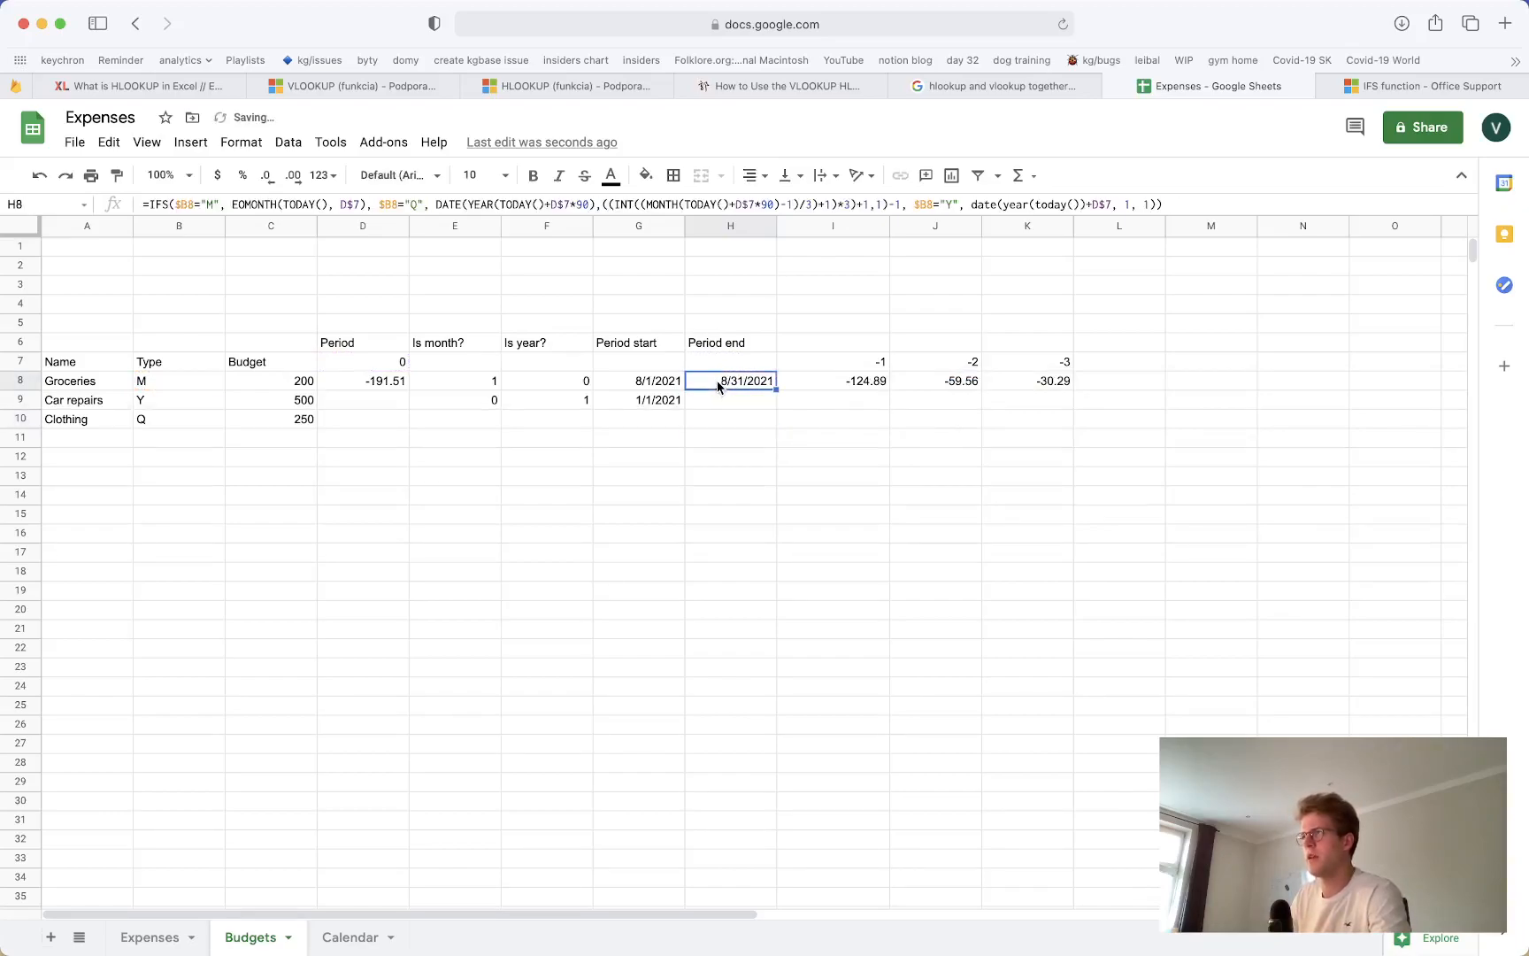
{"action": "double_click", "coordinate": [719, 385]}
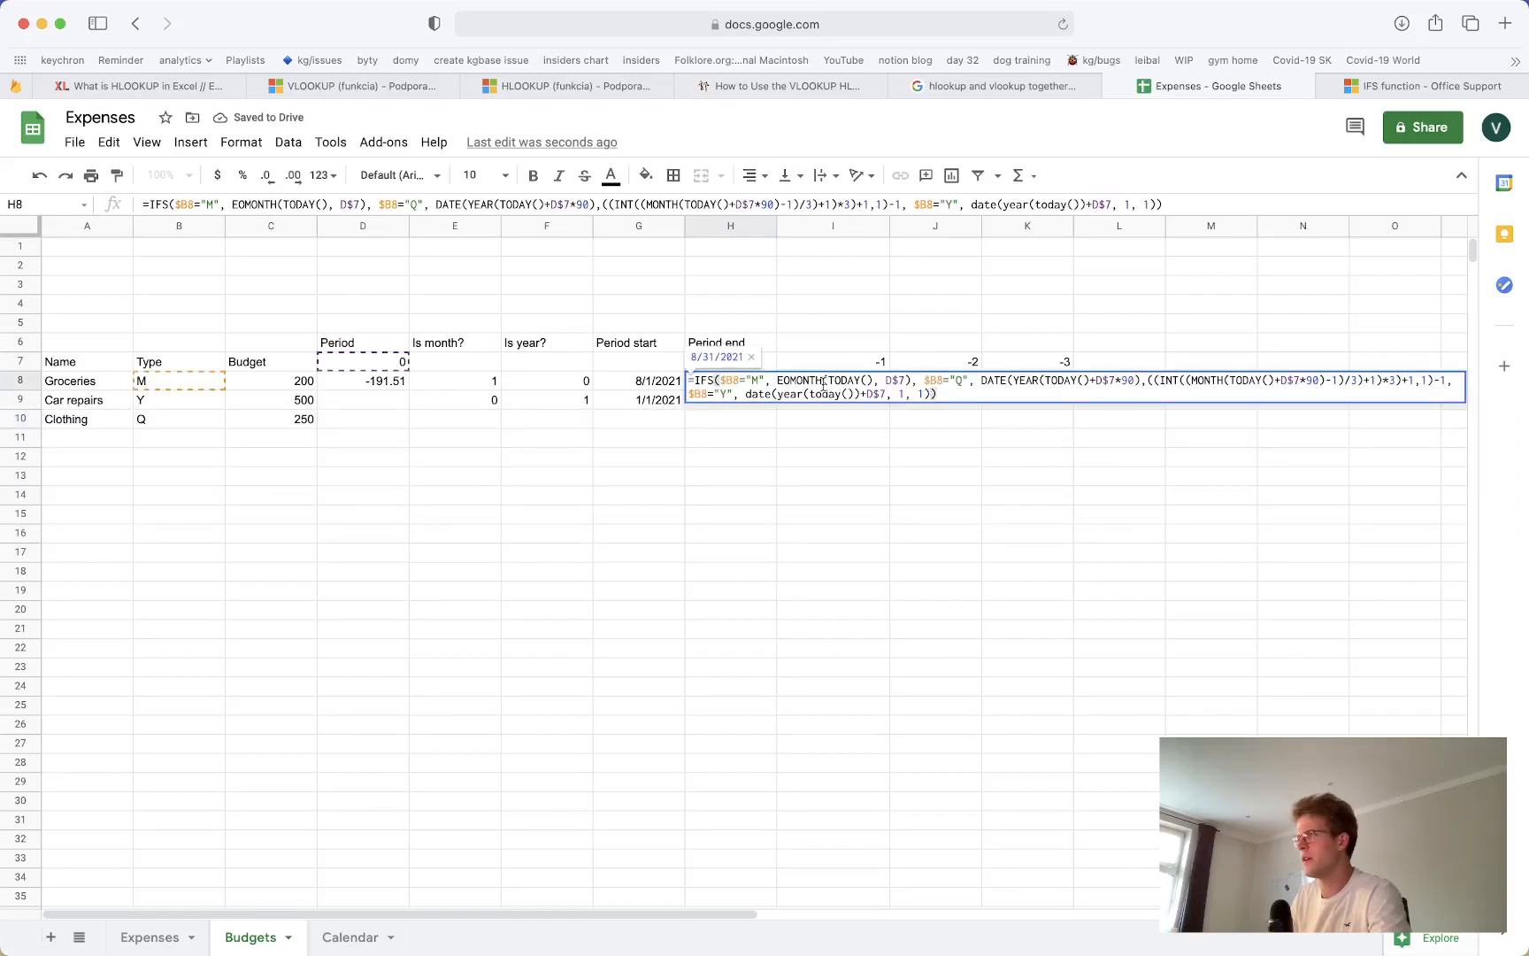
{"action": "left_click", "coordinate": [862, 395]}
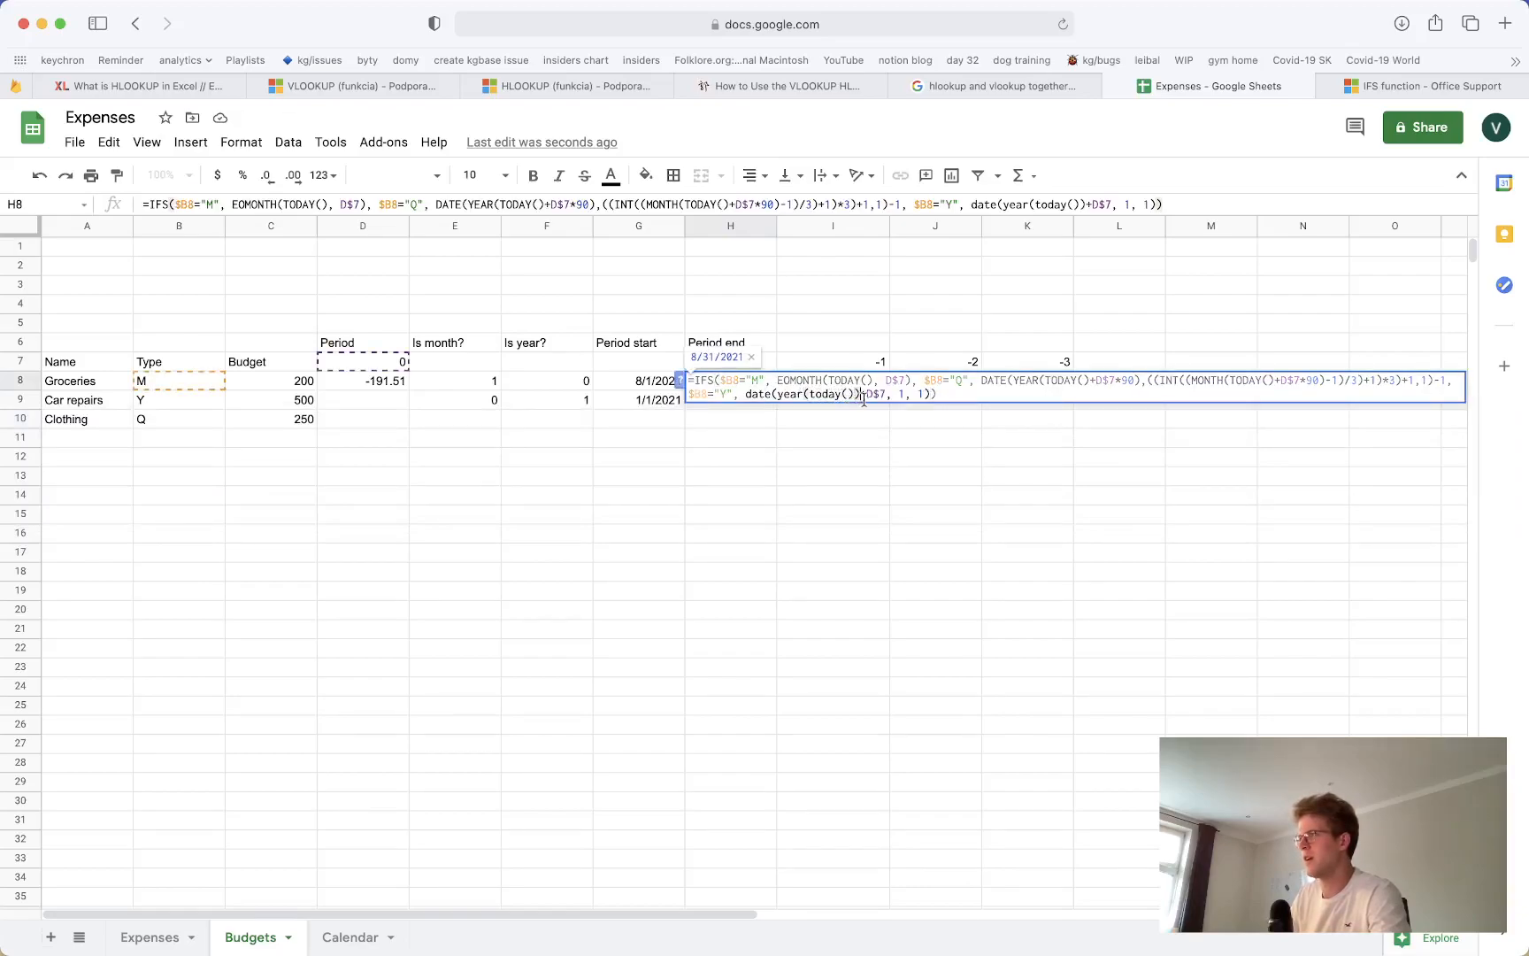
{"action": "left_click", "coordinate": [887, 395]}
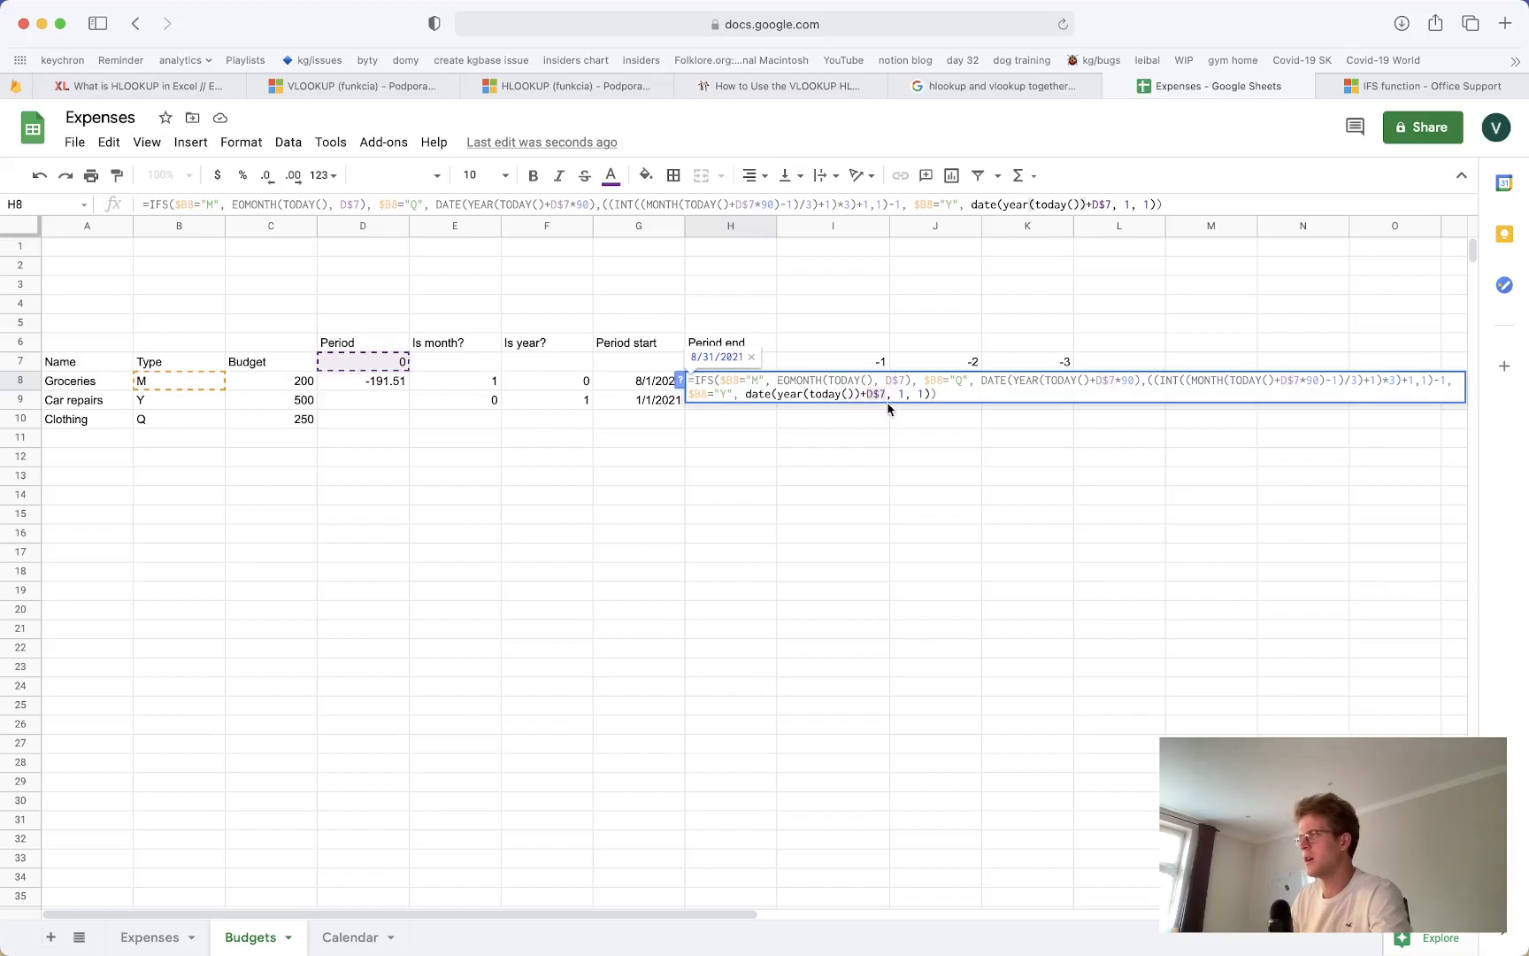
{"action": "left_click", "coordinate": [901, 395]}
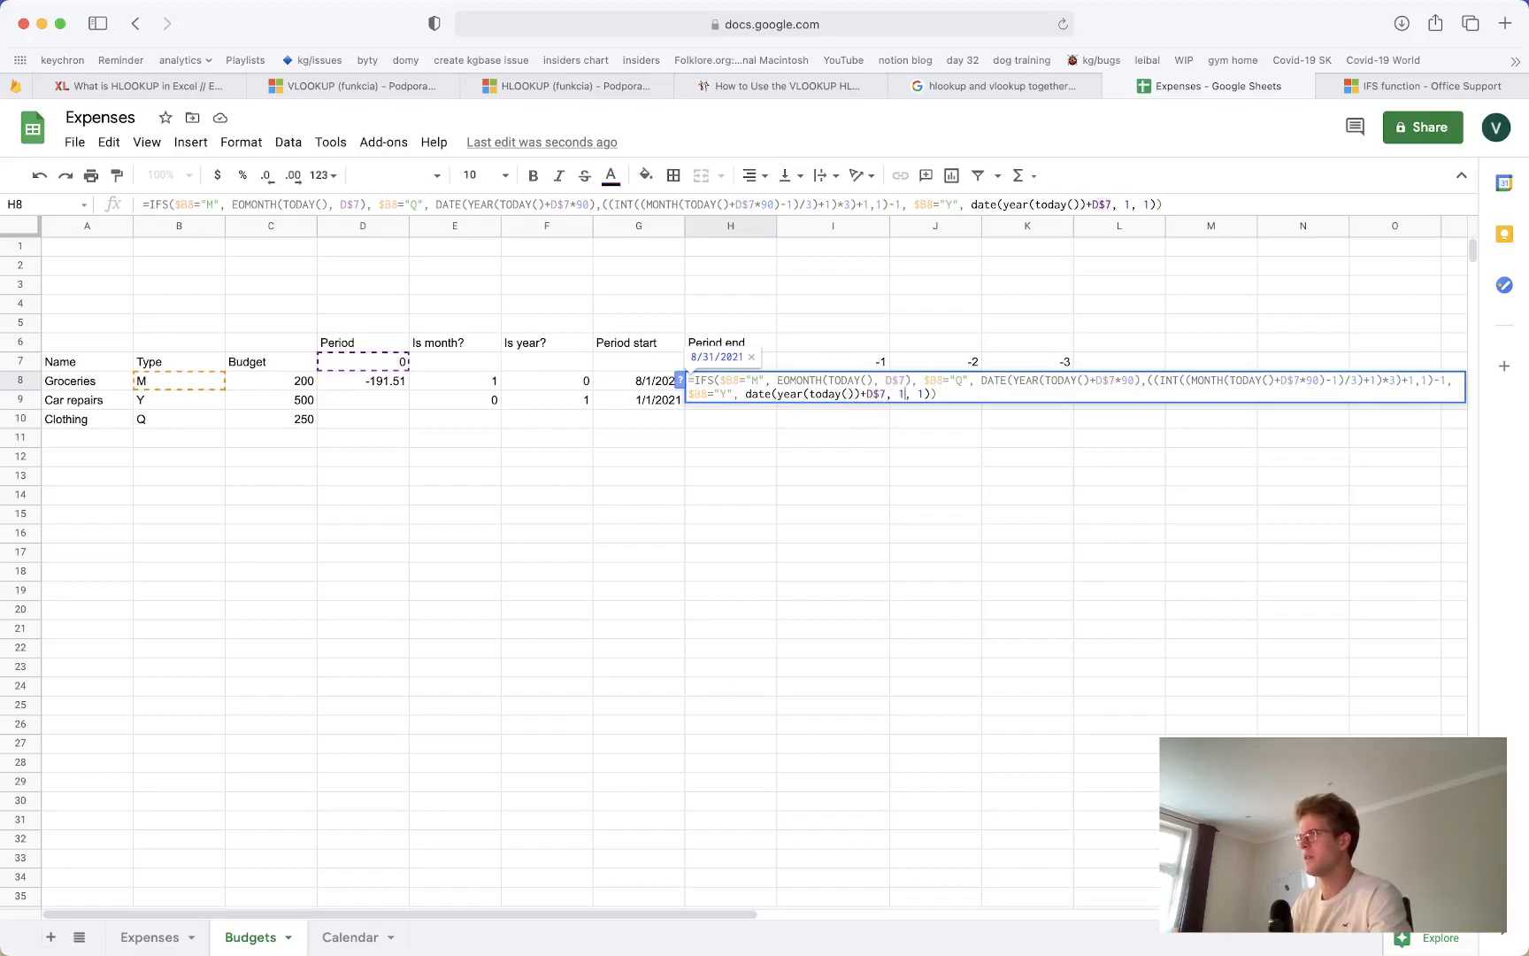
{"action": "key", "text": "Return"}
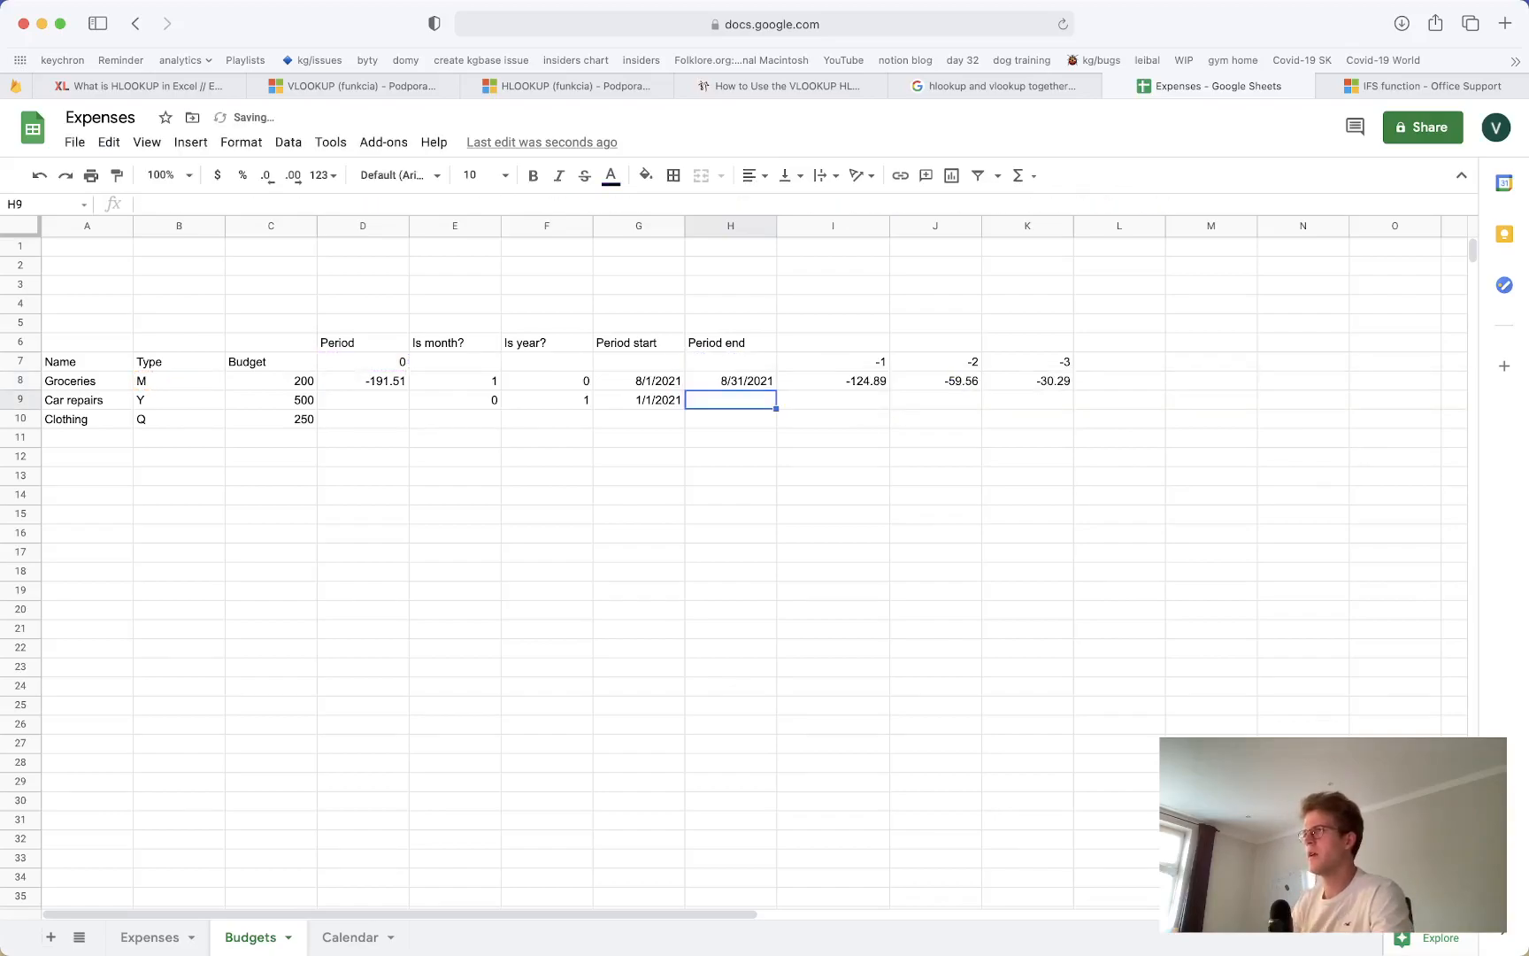
Copy the period end formula from H8 into the Car repairs cell H9
{"action": "left_click", "coordinate": [750, 381]}
{"action": "key", "text": "cmd+c"}
{"action": "left_click", "coordinate": [746, 403]}
{"action": "key", "text": "cmd+v"}
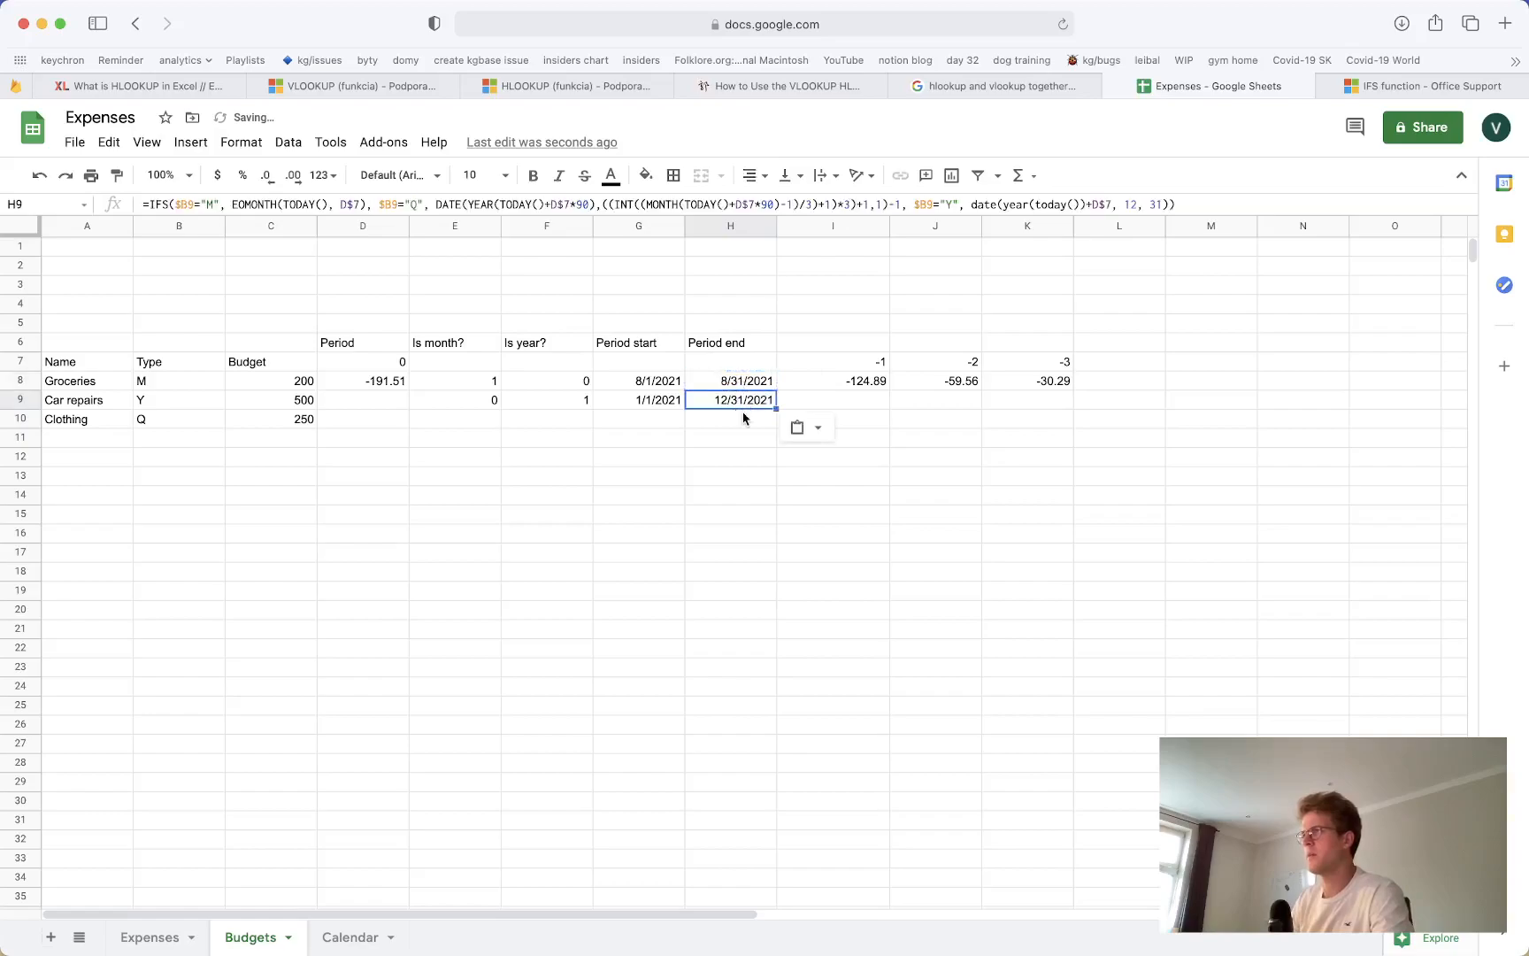
Copy the Car repairs period start and end formulas from G9:H9 into the Clothing cells G10:H10
{"action": "left_click", "coordinate": [647, 406]}
{"action": "left_click", "coordinate": [717, 406], "text": "shift"}
{"action": "key", "text": "cmd+c"}
{"action": "left_click", "coordinate": [672, 416]}
{"action": "key", "text": "cmd+v"}
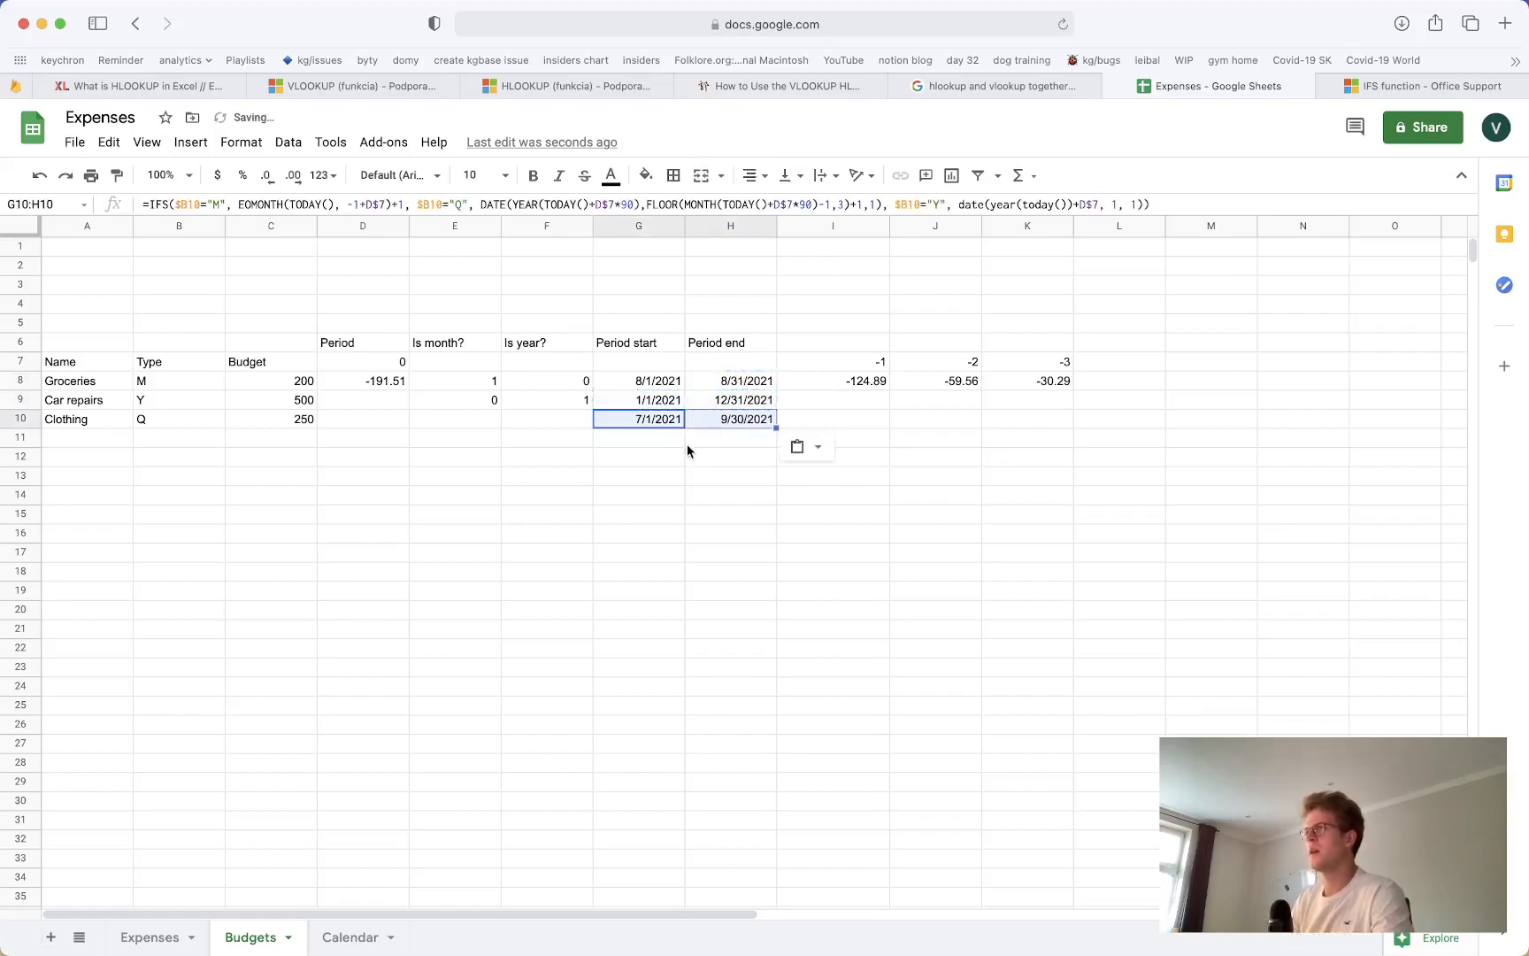
{"action": "left_click", "coordinate": [688, 449]}
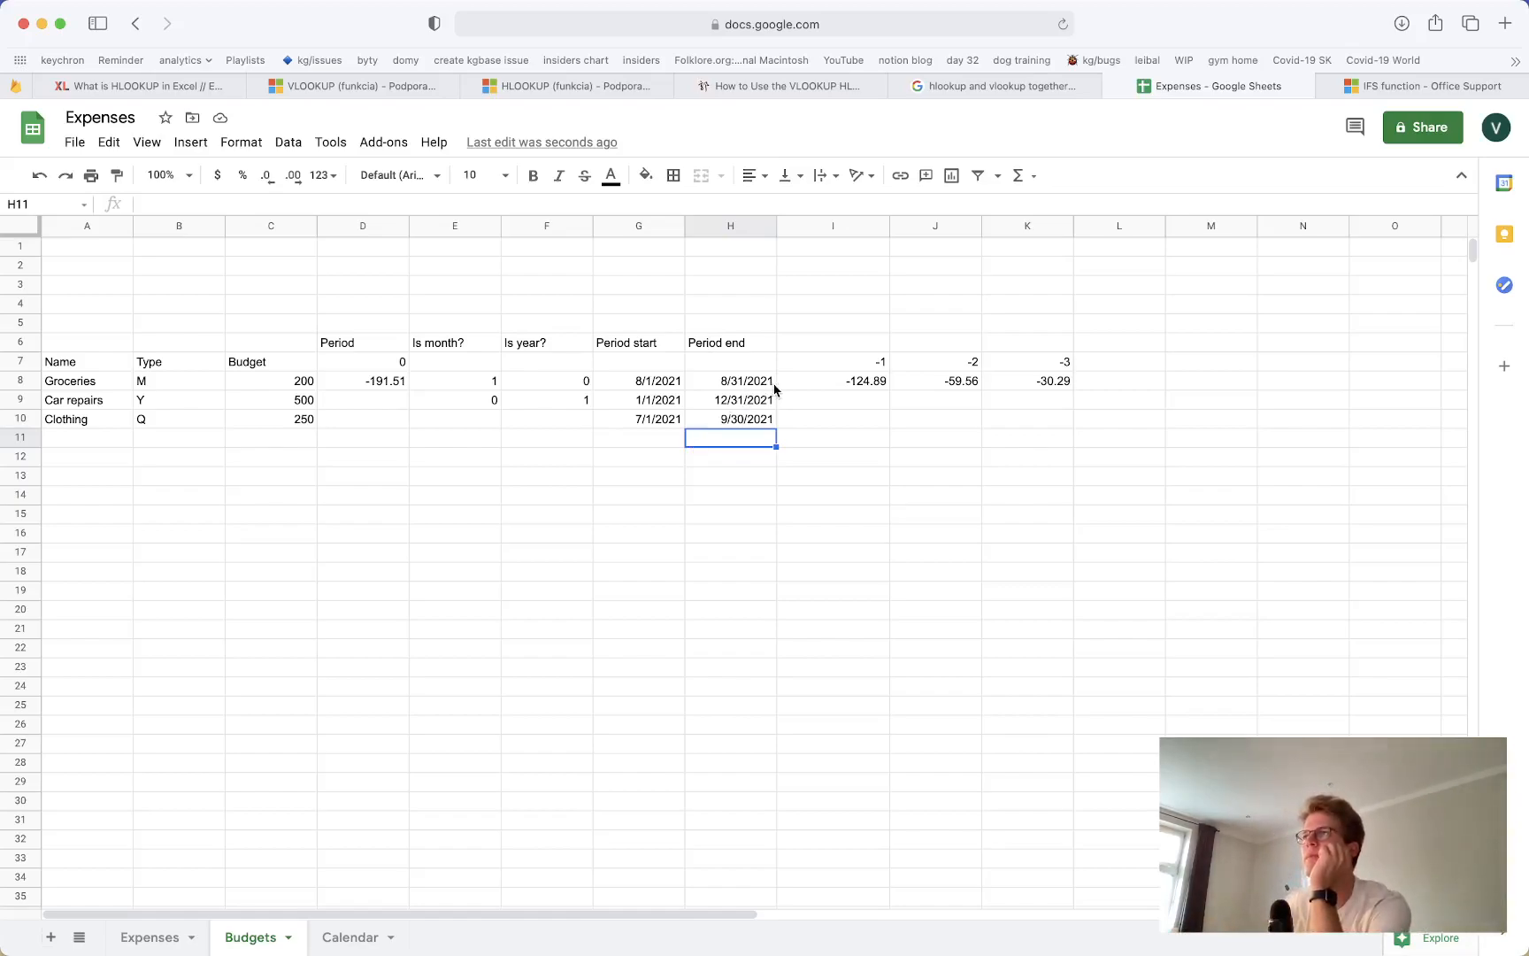
Delete columns E and F containing the "Is month?" and "Is year?" helpers
{"action": "left_click_drag", "start_coordinate": [485, 226], "coordinate": [531, 226]}
{"action": "right_click", "coordinate": [531, 225]}
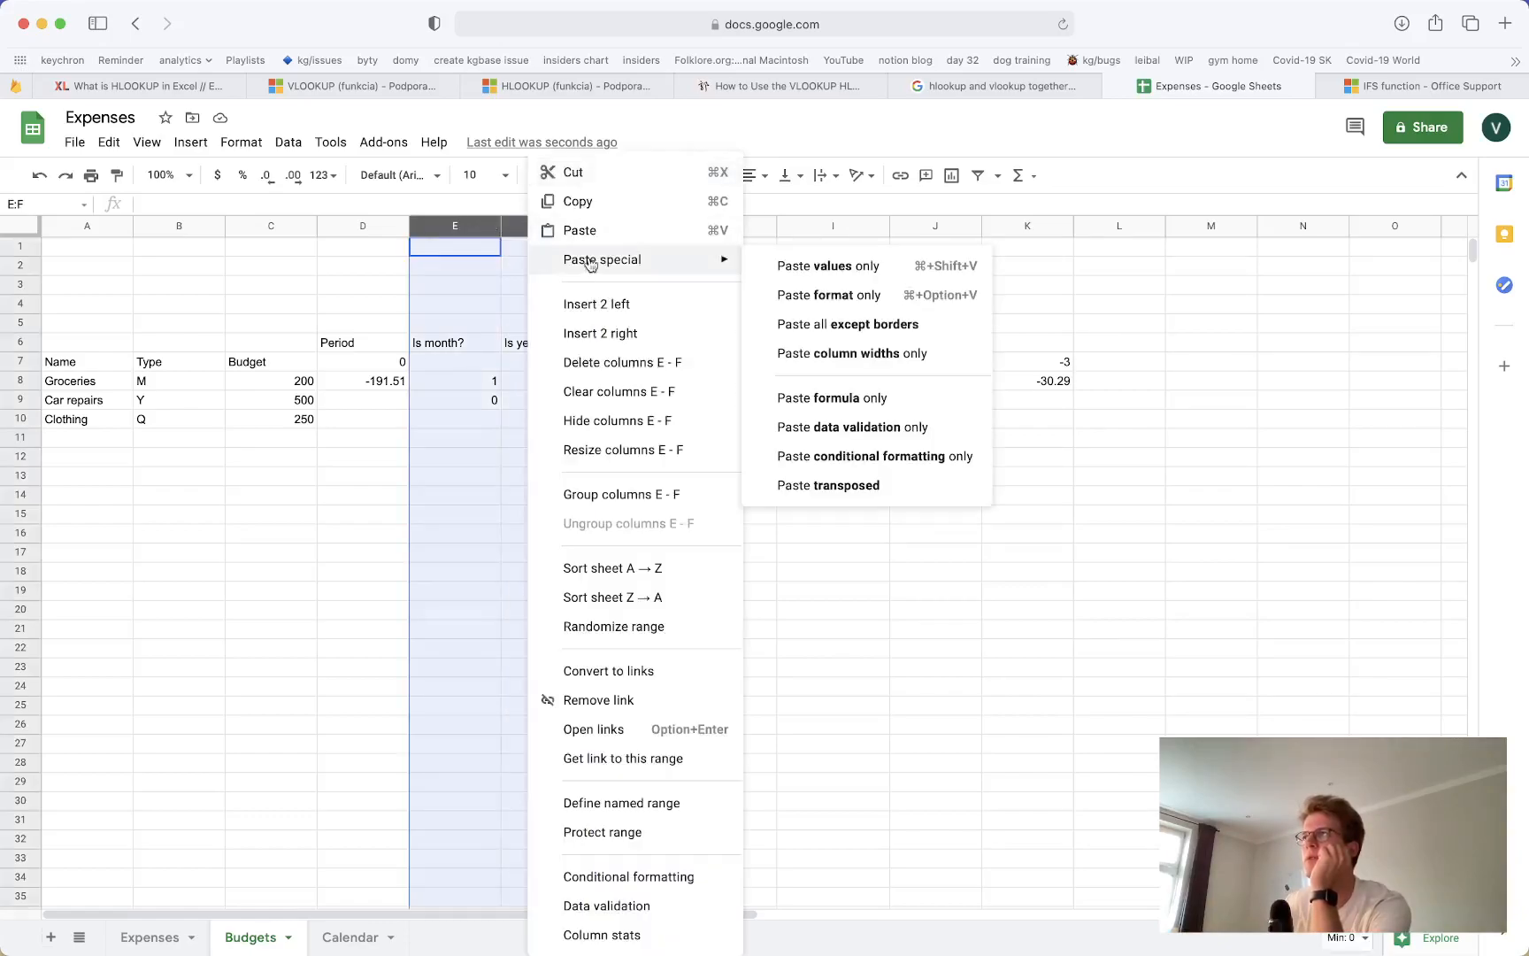
{"action": "left_click", "coordinate": [611, 362]}
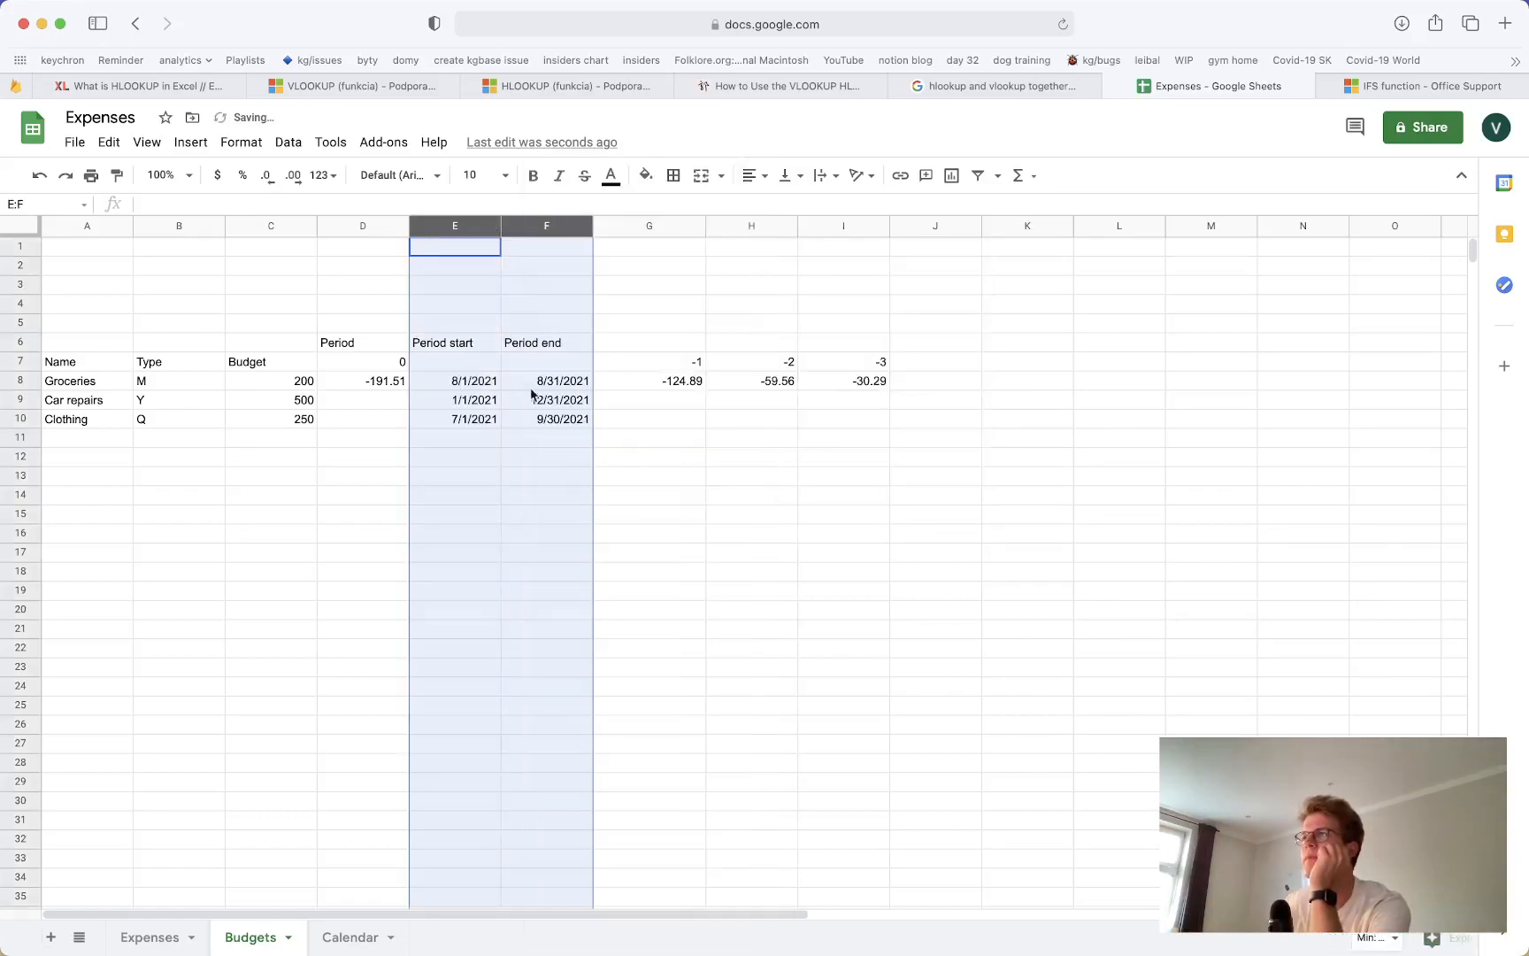
{"action": "left_click", "coordinate": [467, 467]}
Inspect the SUMIFS formula in G8, particularly its references to the period offset in row 7
{"action": "left_click", "coordinate": [691, 385]}
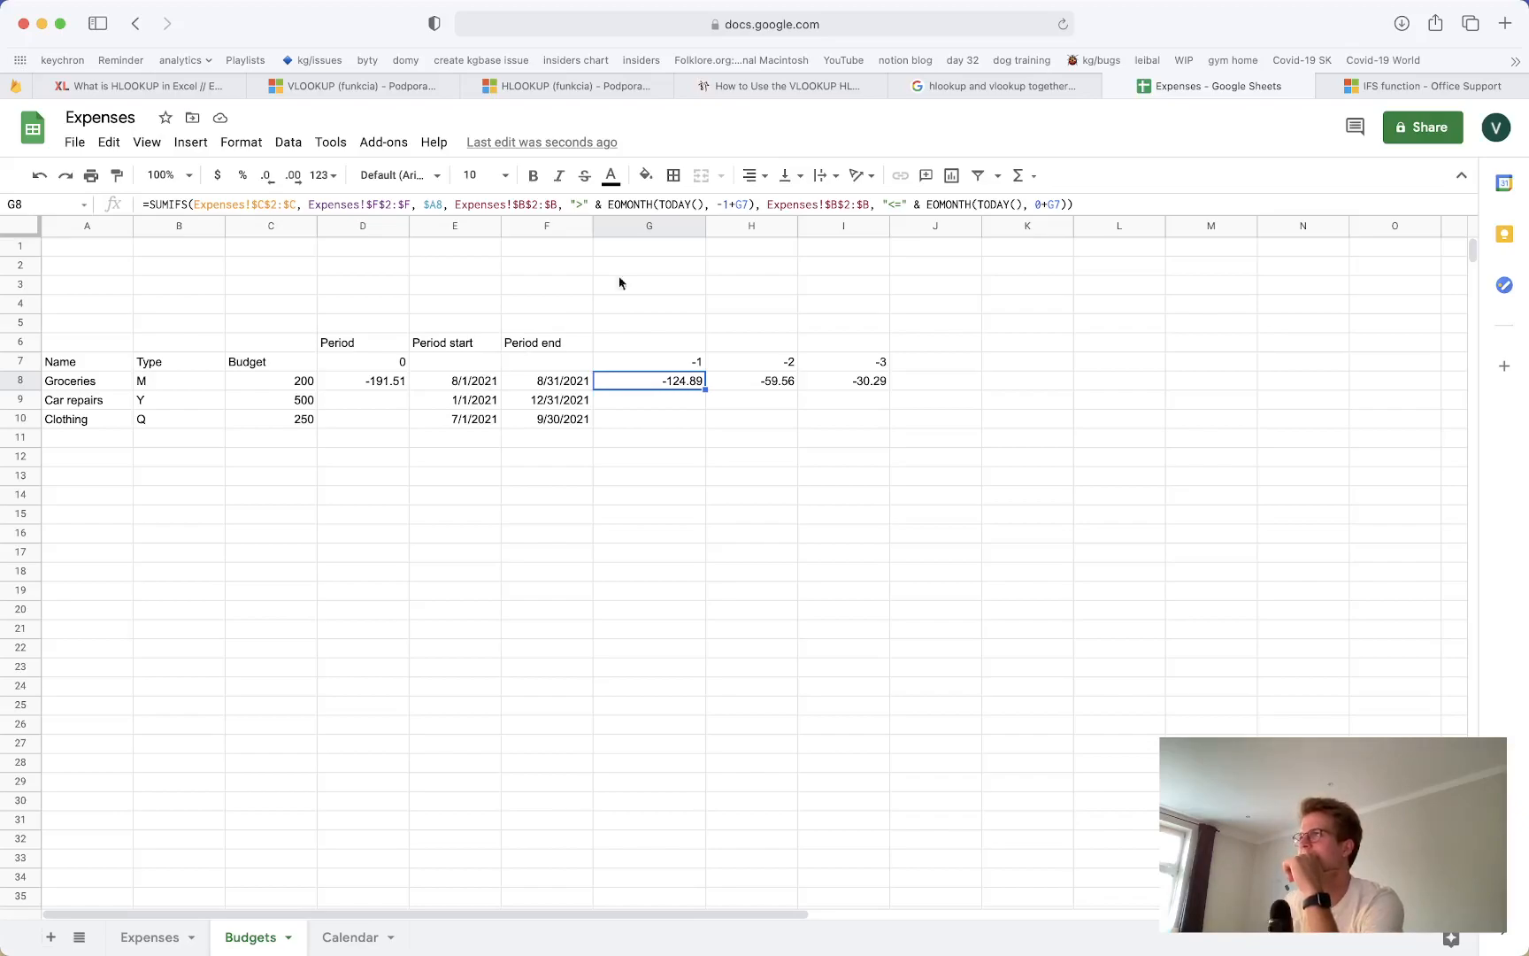
{"action": "left_click", "coordinate": [742, 206]}
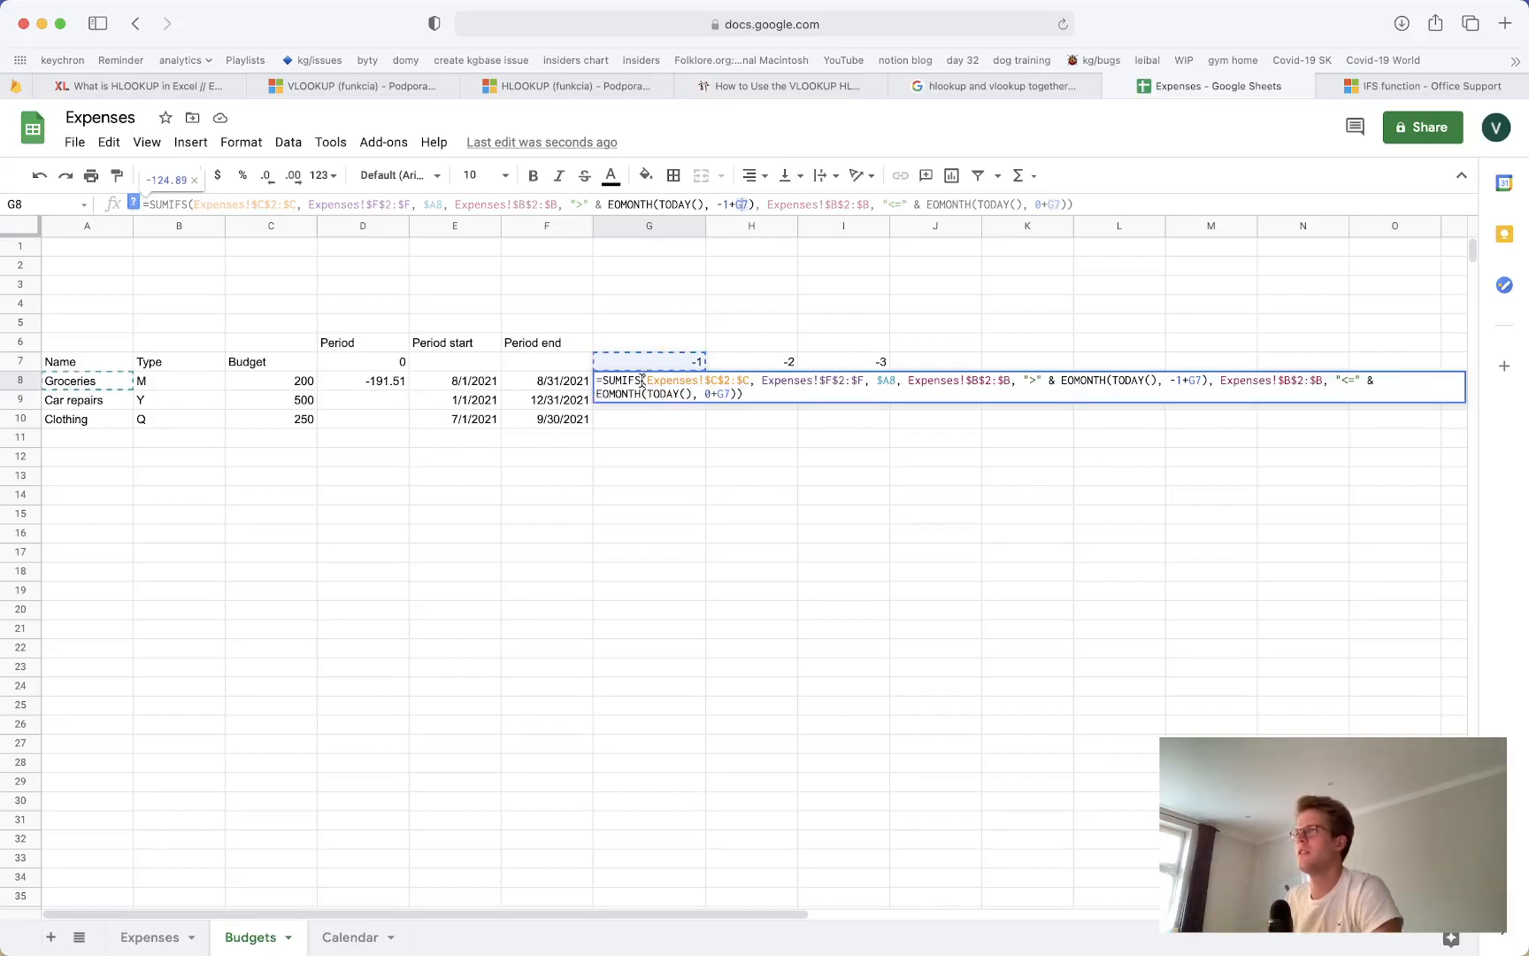
{"action": "key", "text": "Escape"}
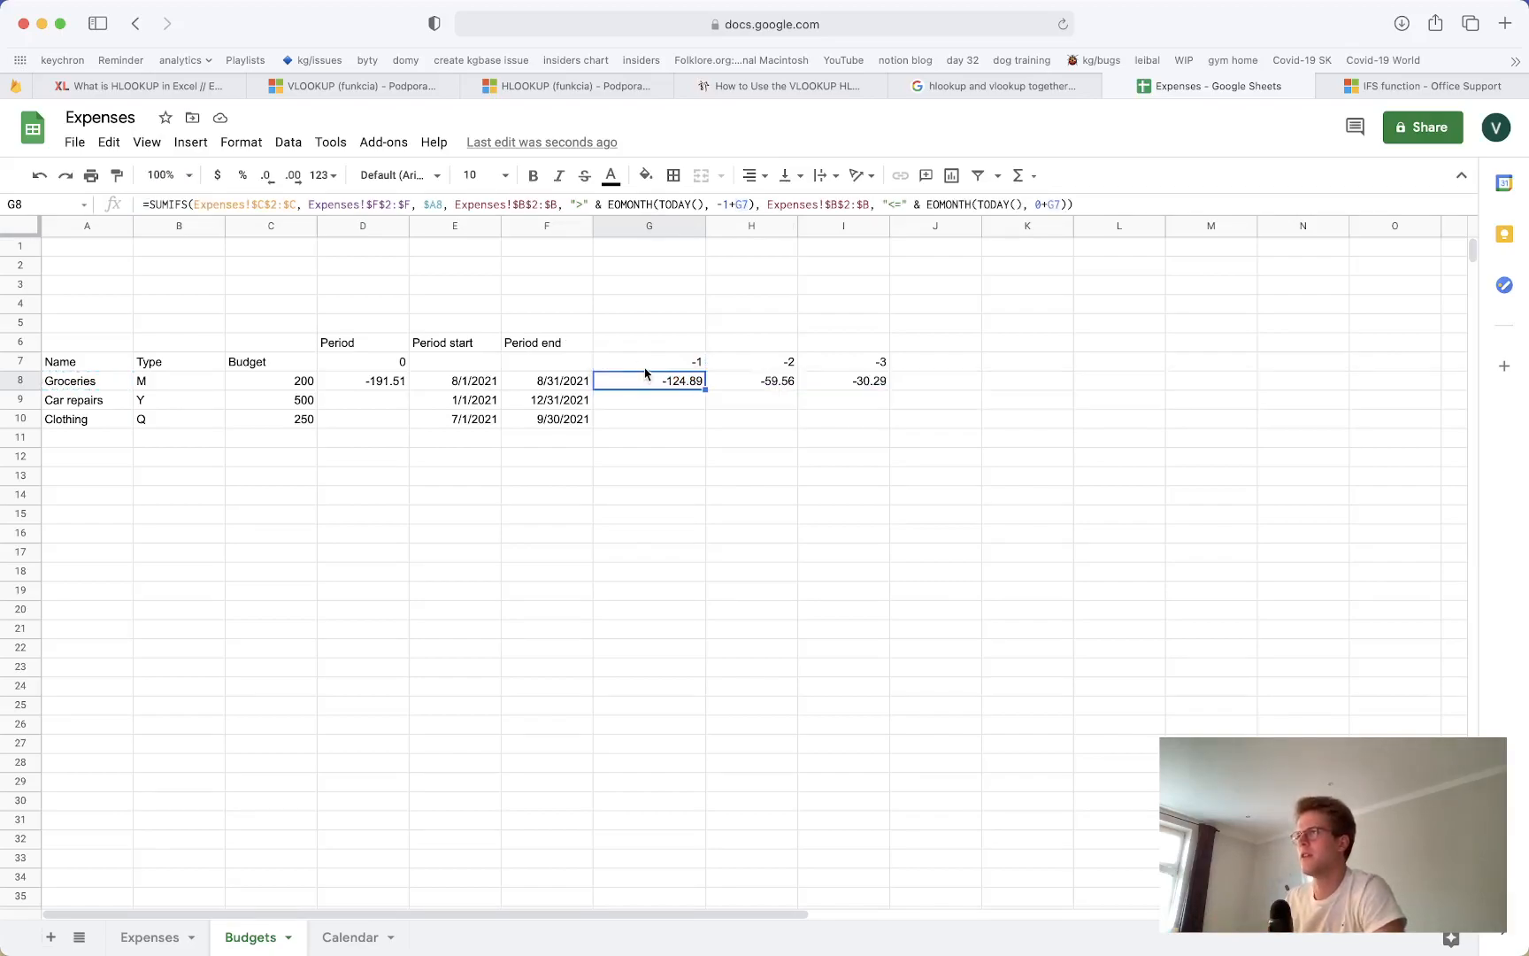
{"action": "left_click", "coordinate": [645, 366]}
{"action": "left_click", "coordinate": [662, 403]}
{"action": "left_click", "coordinate": [658, 388]}
Change the first date operator in the D8 SUMIFS formula to ">=" and commit it
{"action": "left_click", "coordinate": [369, 381]}
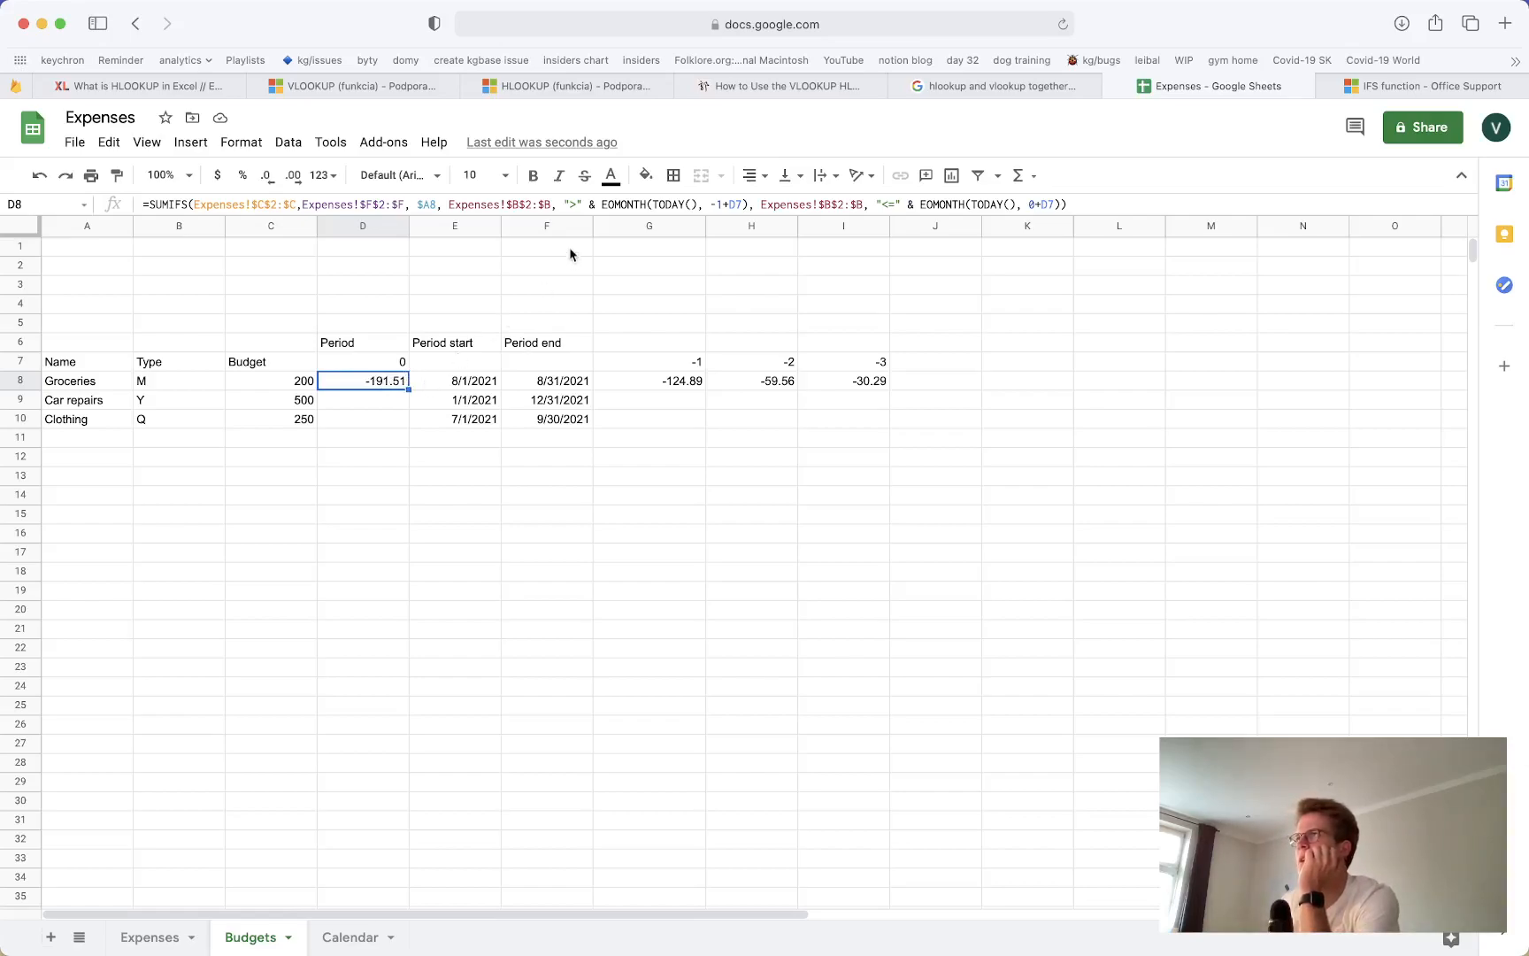
{"action": "left_click", "coordinate": [577, 204]}
{"action": "type", "text": "="}
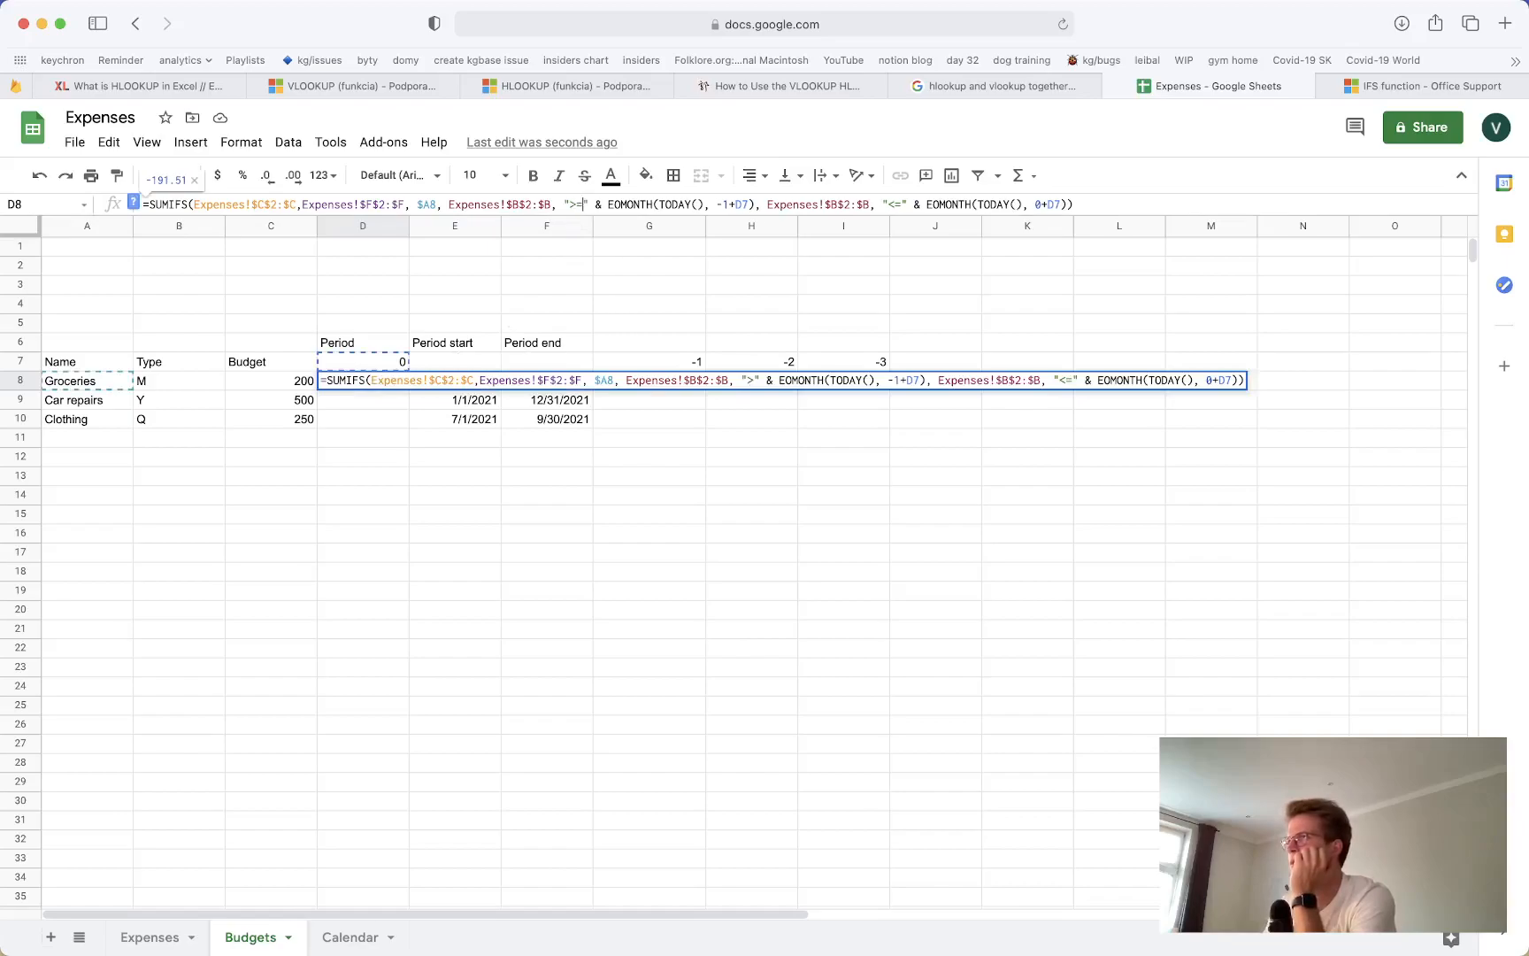
{"action": "key", "text": "Return"}
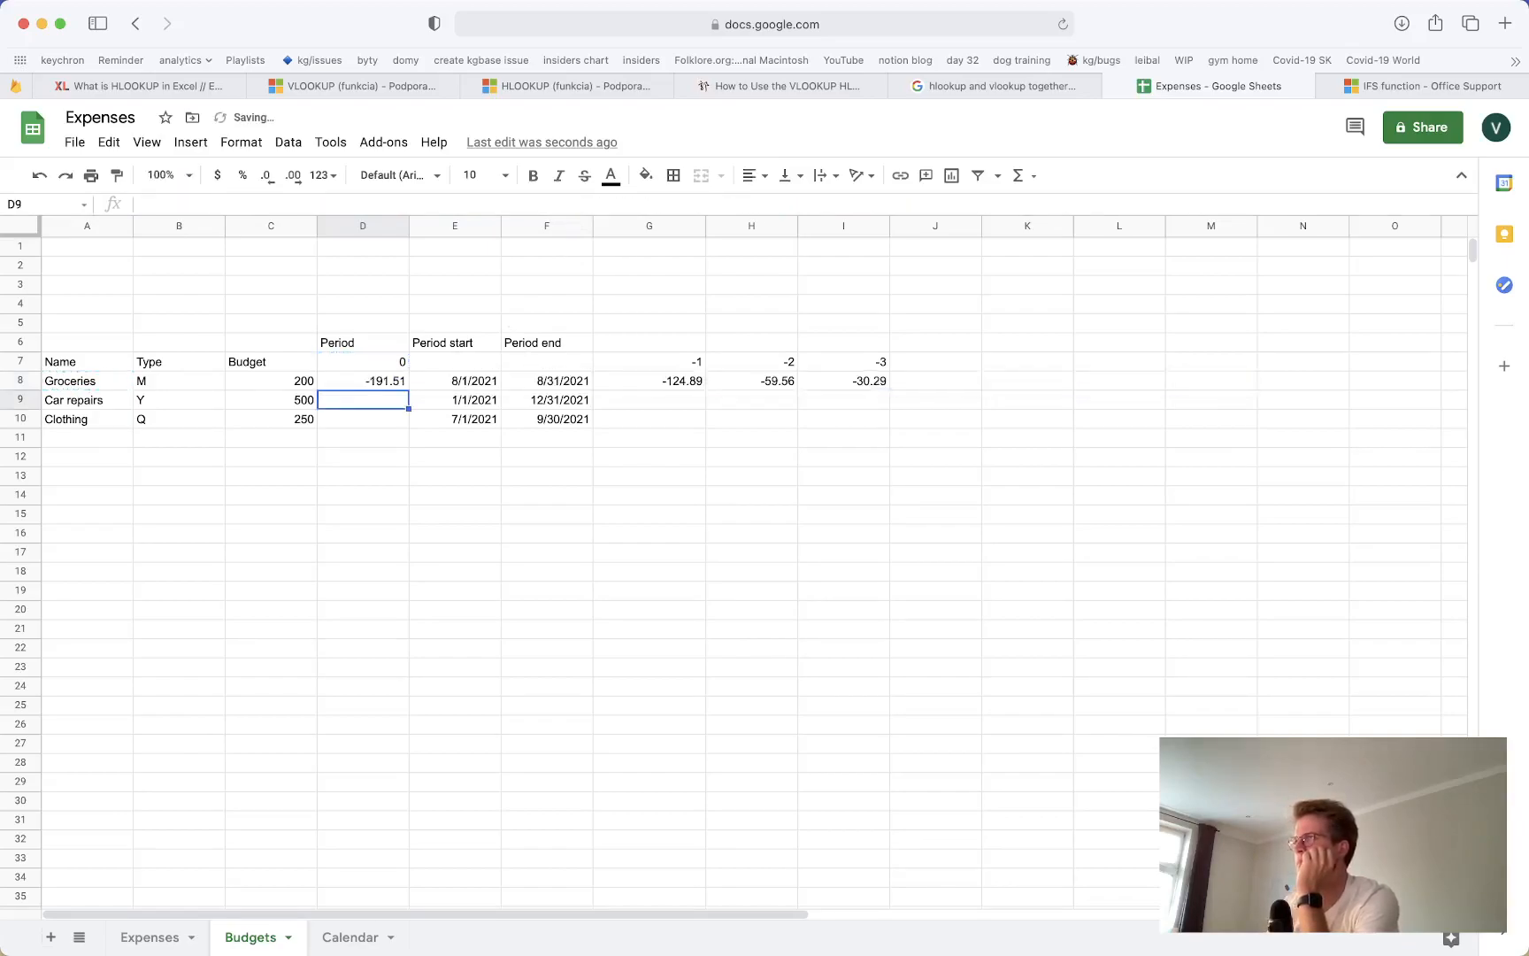
Copy the IFS expression from the Groceries period start formula in E8 without its equals sign, leaving the cell unedited
{"action": "left_click", "coordinate": [490, 380]}
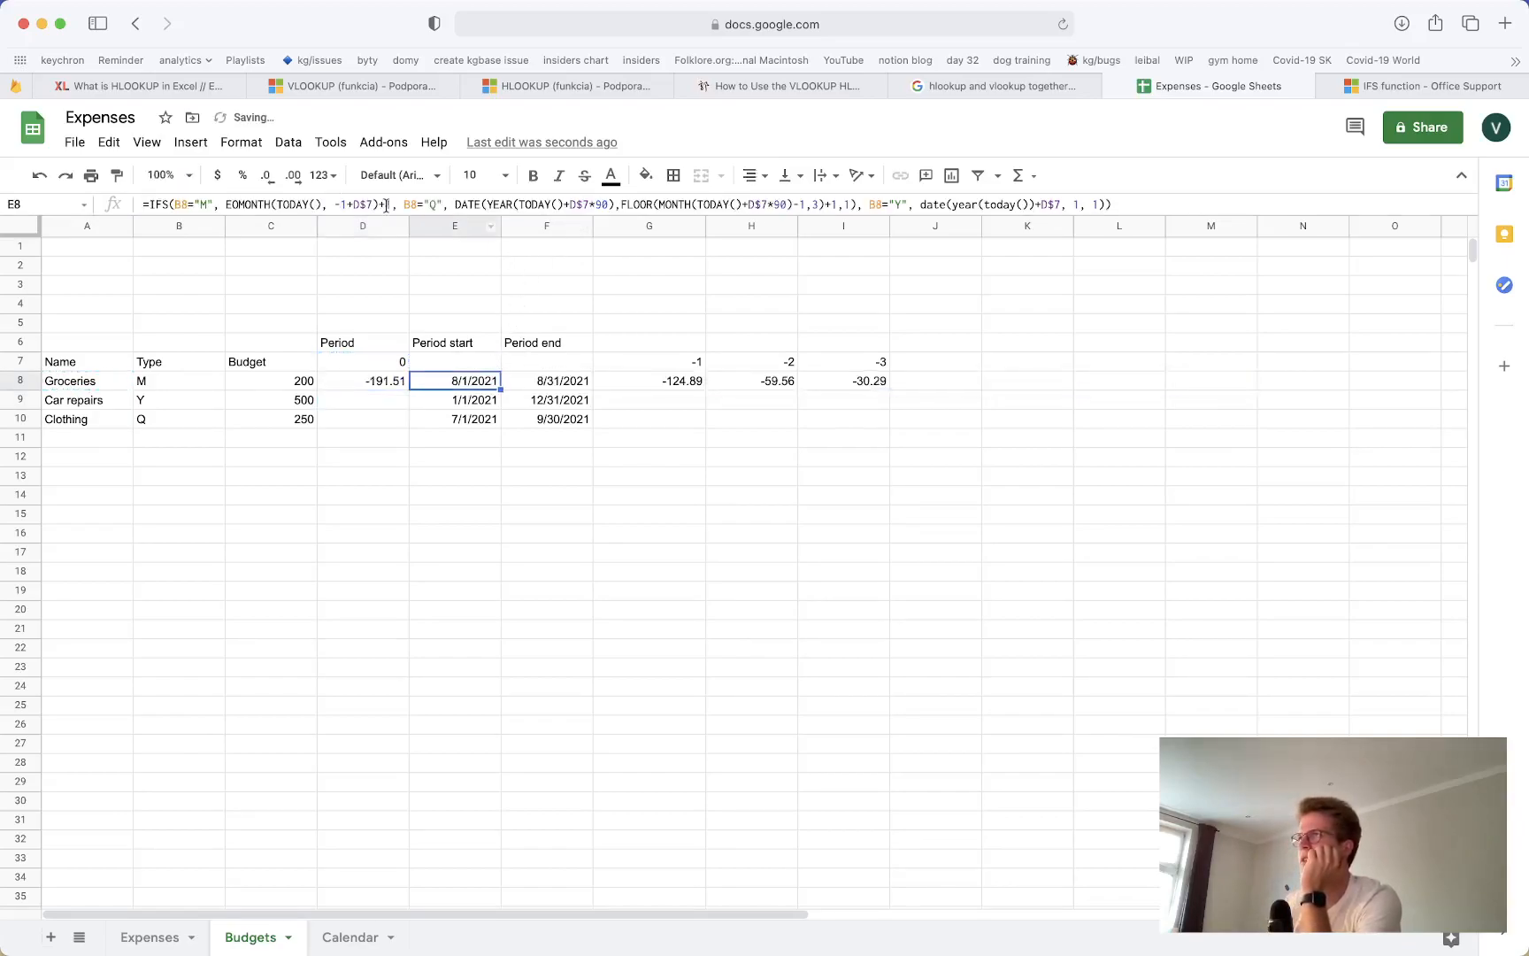
{"action": "left_click", "coordinate": [154, 205]}
{"action": "key", "text": "super+a"}
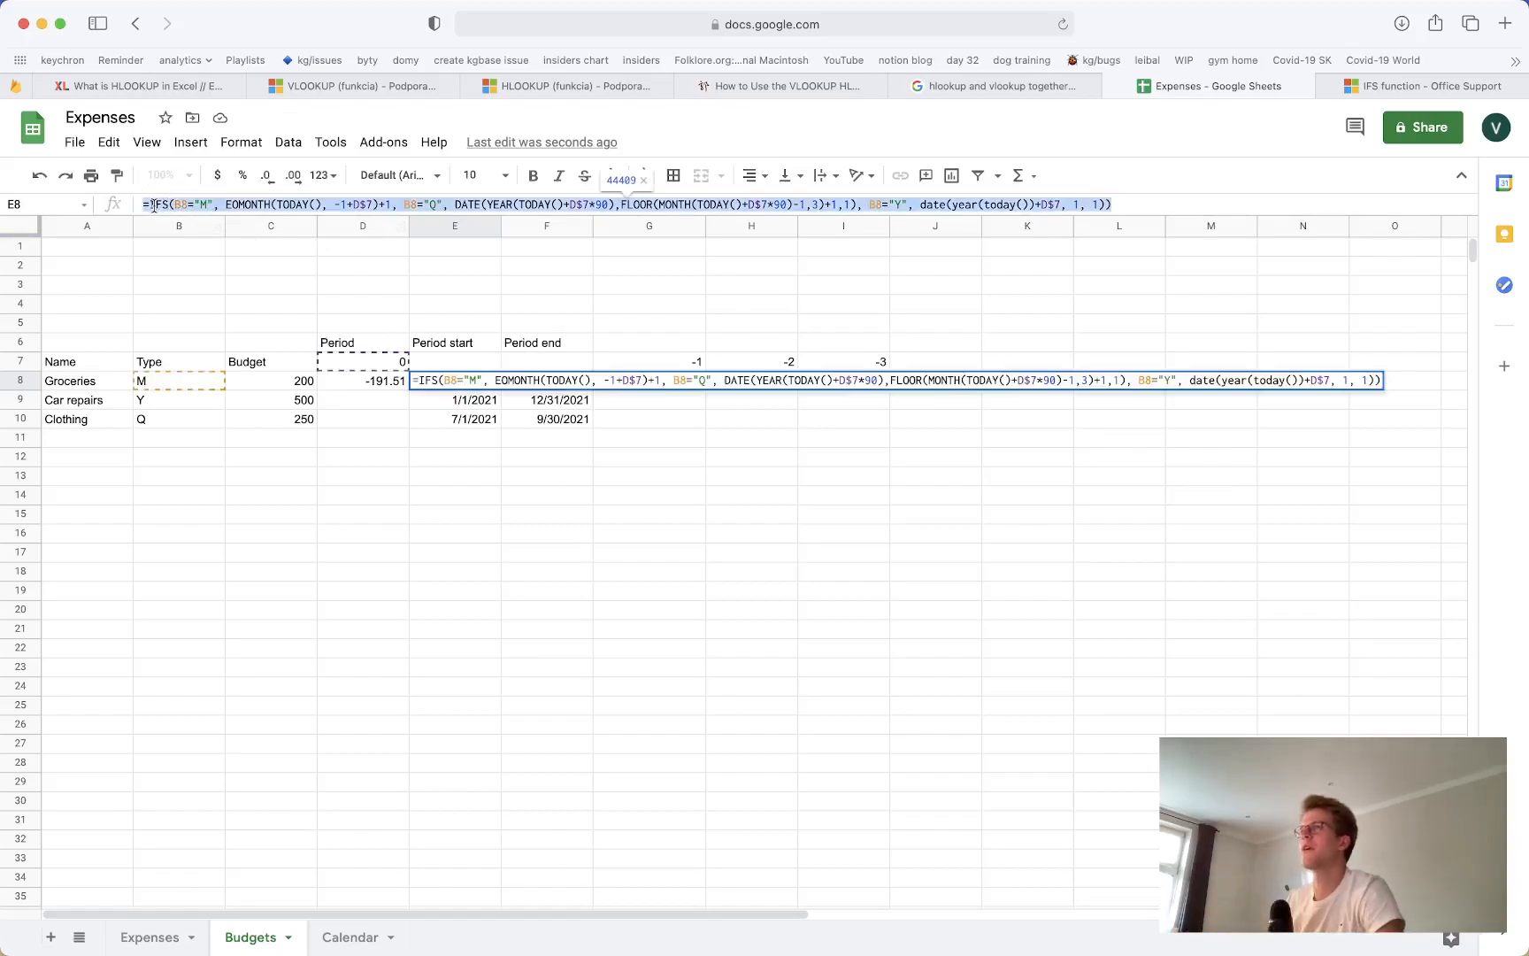
{"action": "key", "text": "BackSpace"}
{"action": "key", "text": "Escape"}
{"action": "left_click", "coordinate": [196, 209]}
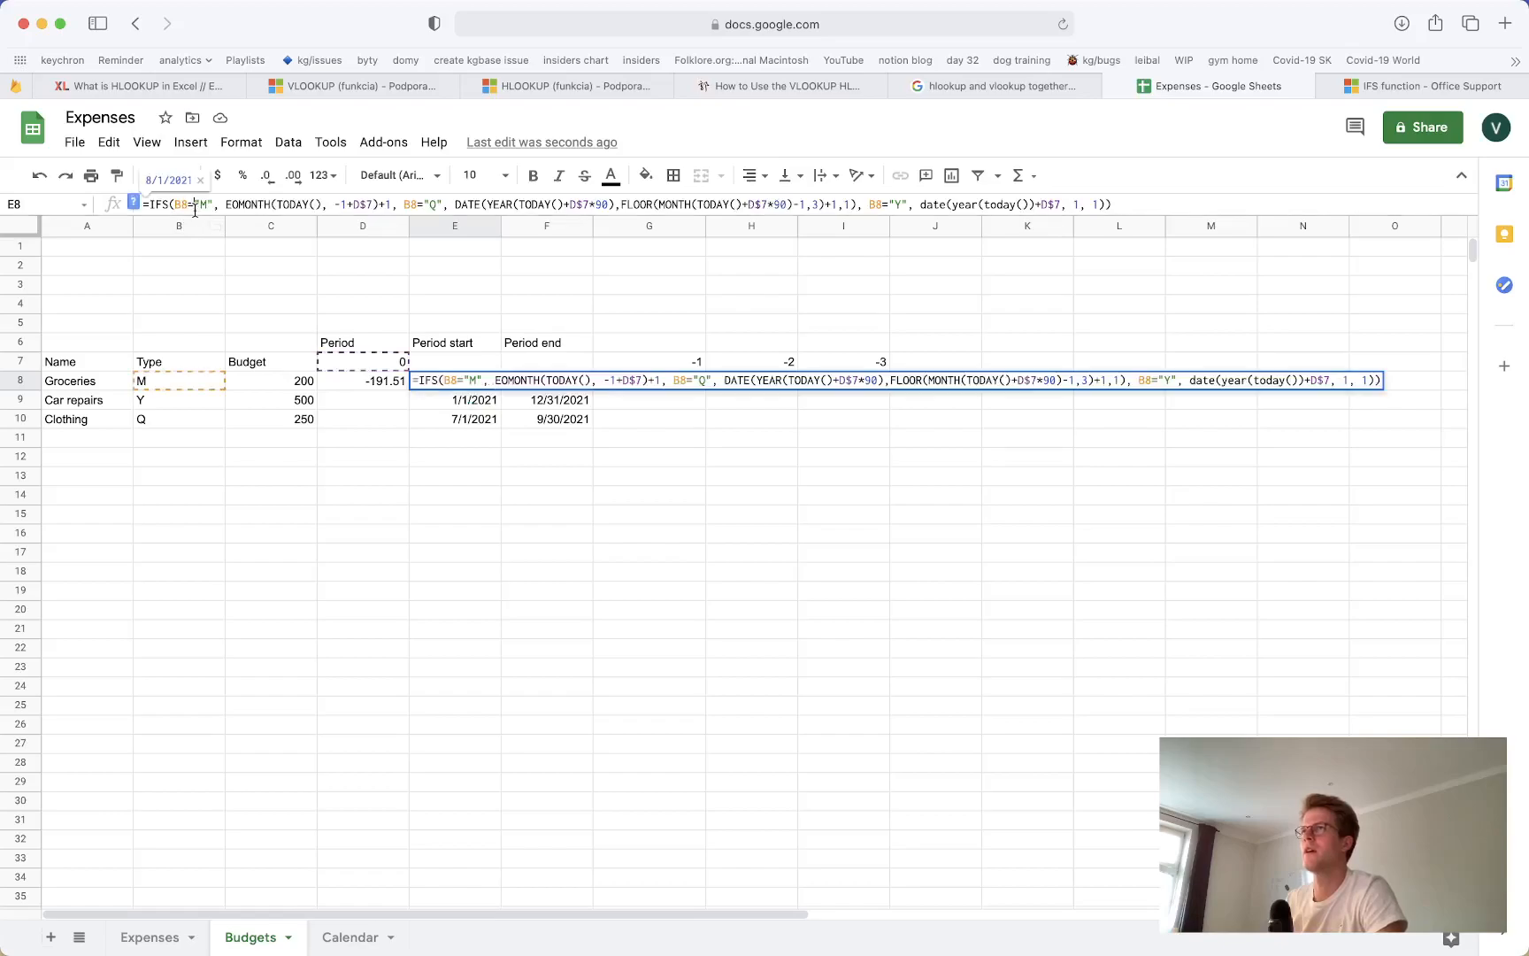
{"action": "key", "text": "super+a"}
{"action": "left_click_drag", "start_coordinate": [148, 205], "coordinate": [1143, 199]}
{"action": "key", "text": "Escape"}
Replace EOMONTH(TODAY(), -1+D7) in the D8 SUMIFS formula with the copied IFS expression and commit it
{"action": "left_click", "coordinate": [370, 382]}
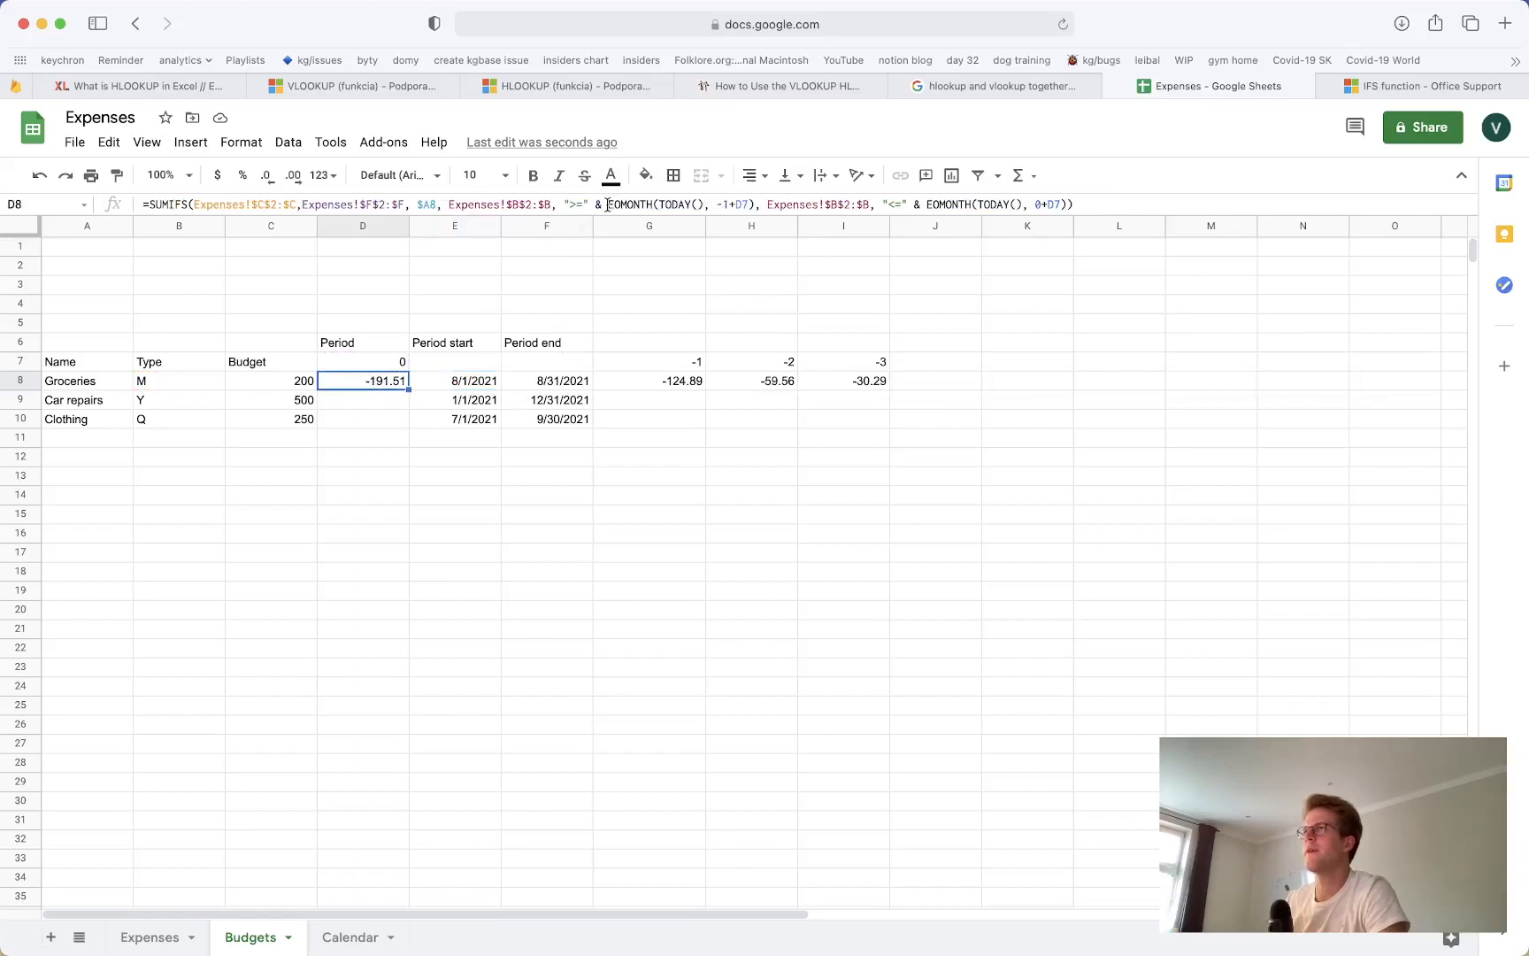
{"action": "left_click_drag", "start_coordinate": [608, 205], "coordinate": [757, 206]}
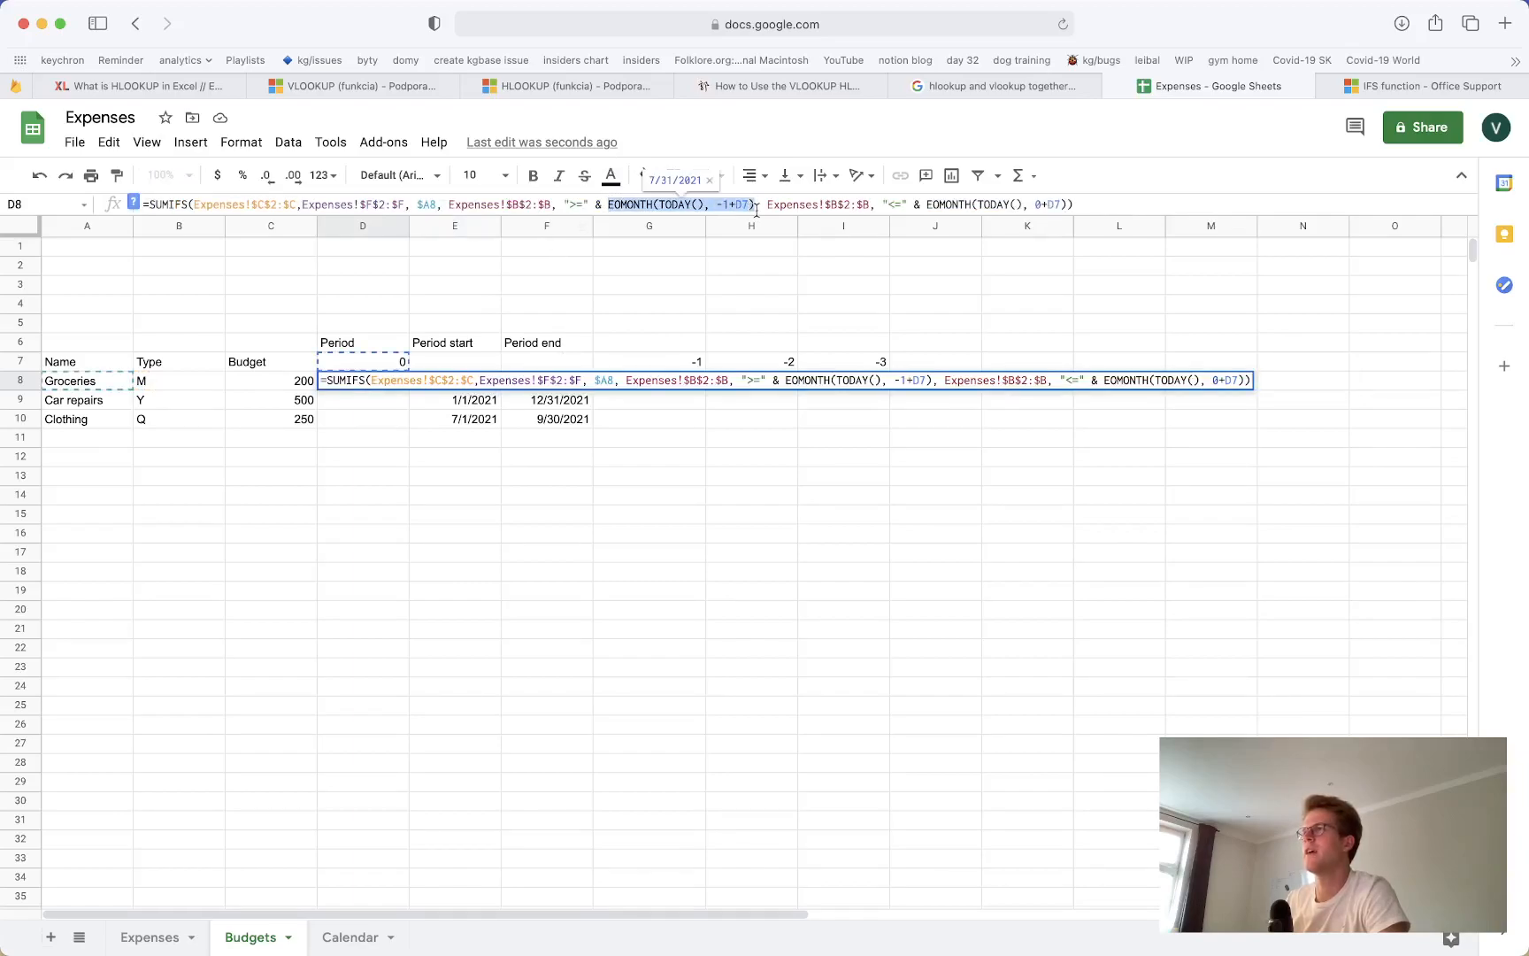
{"action": "key", "text": "ctrl+v"}
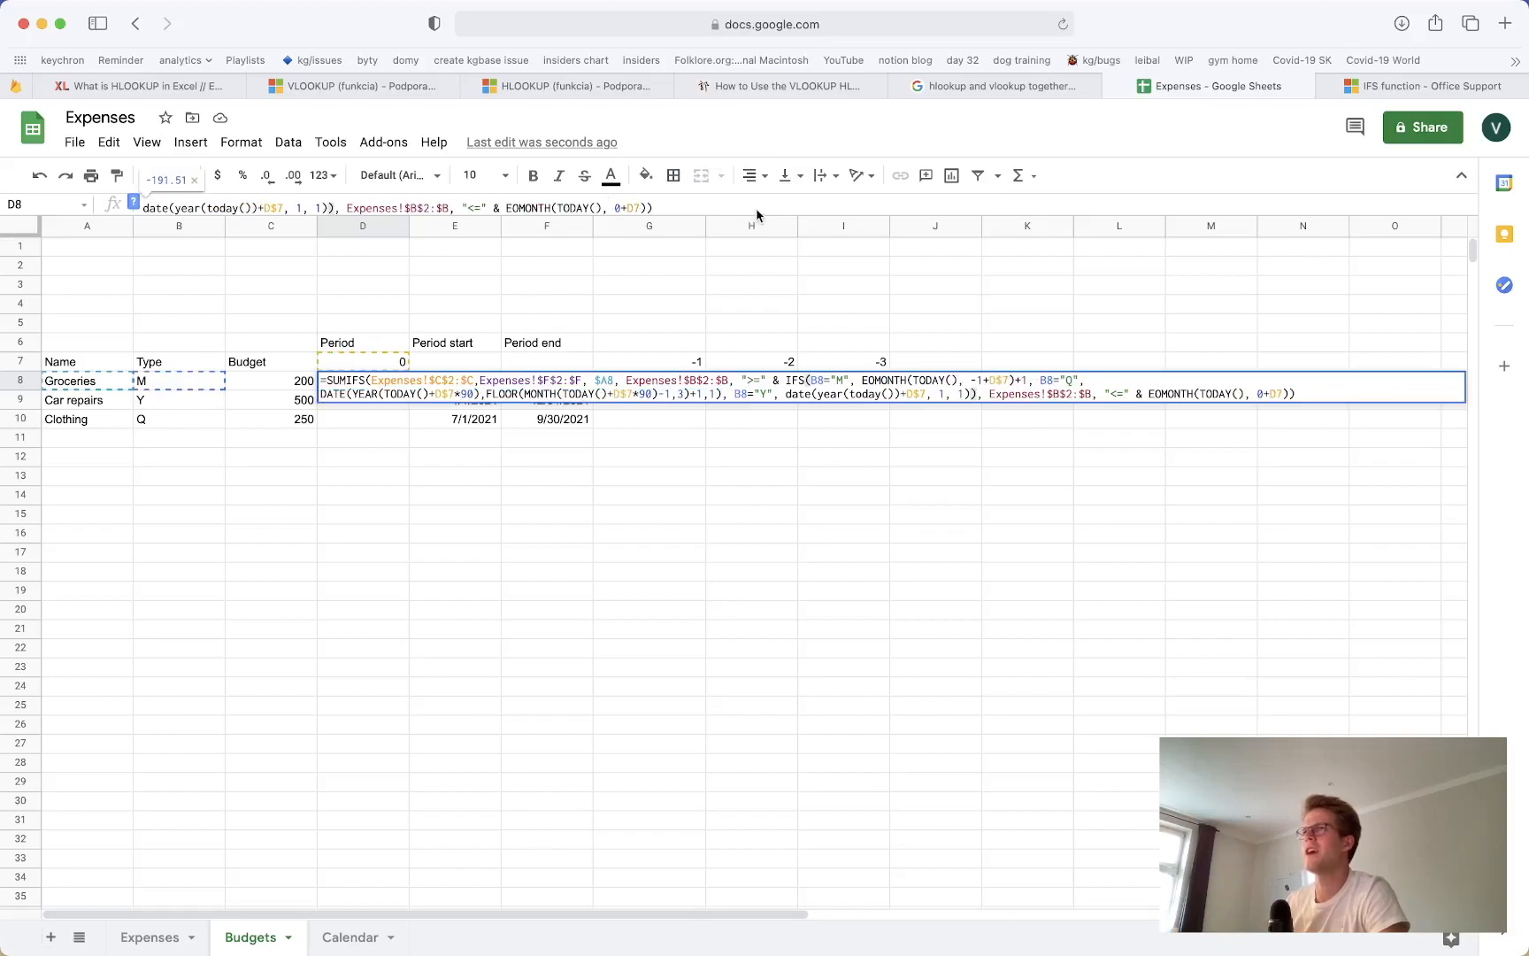
{"action": "key", "text": "Return"}
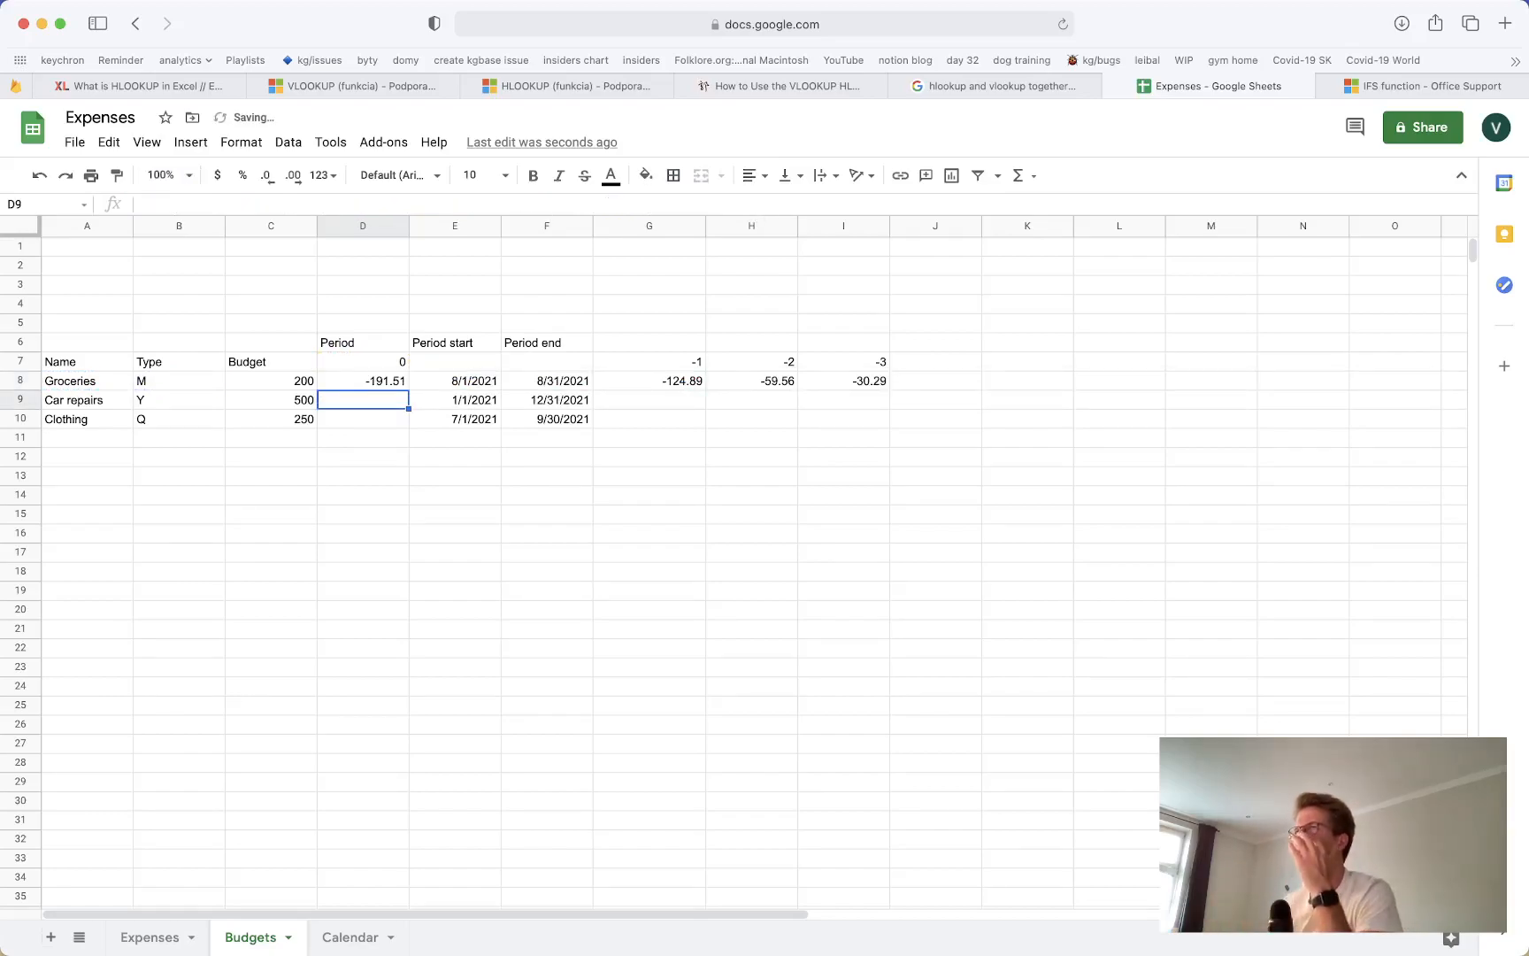
Enlarge the formula bar to several lines and open the D8 formula for editing
{"action": "left_click", "coordinate": [381, 381]}
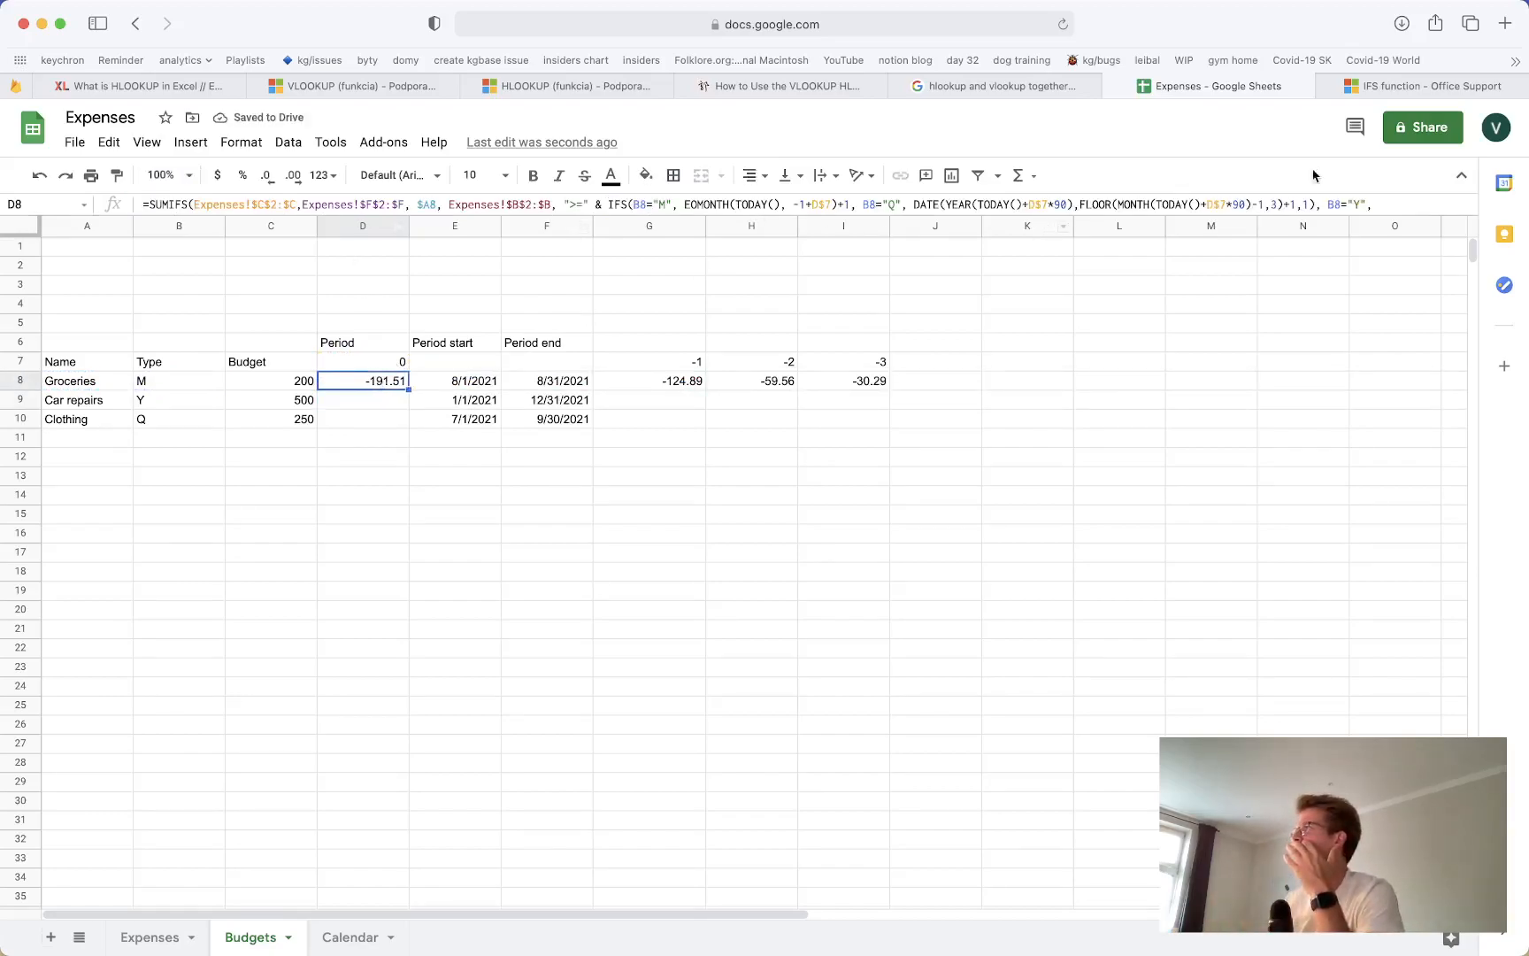
{"action": "left_click", "coordinate": [1377, 206]}
{"action": "left_click_drag", "start_coordinate": [1379, 213], "coordinate": [1369, 288]}
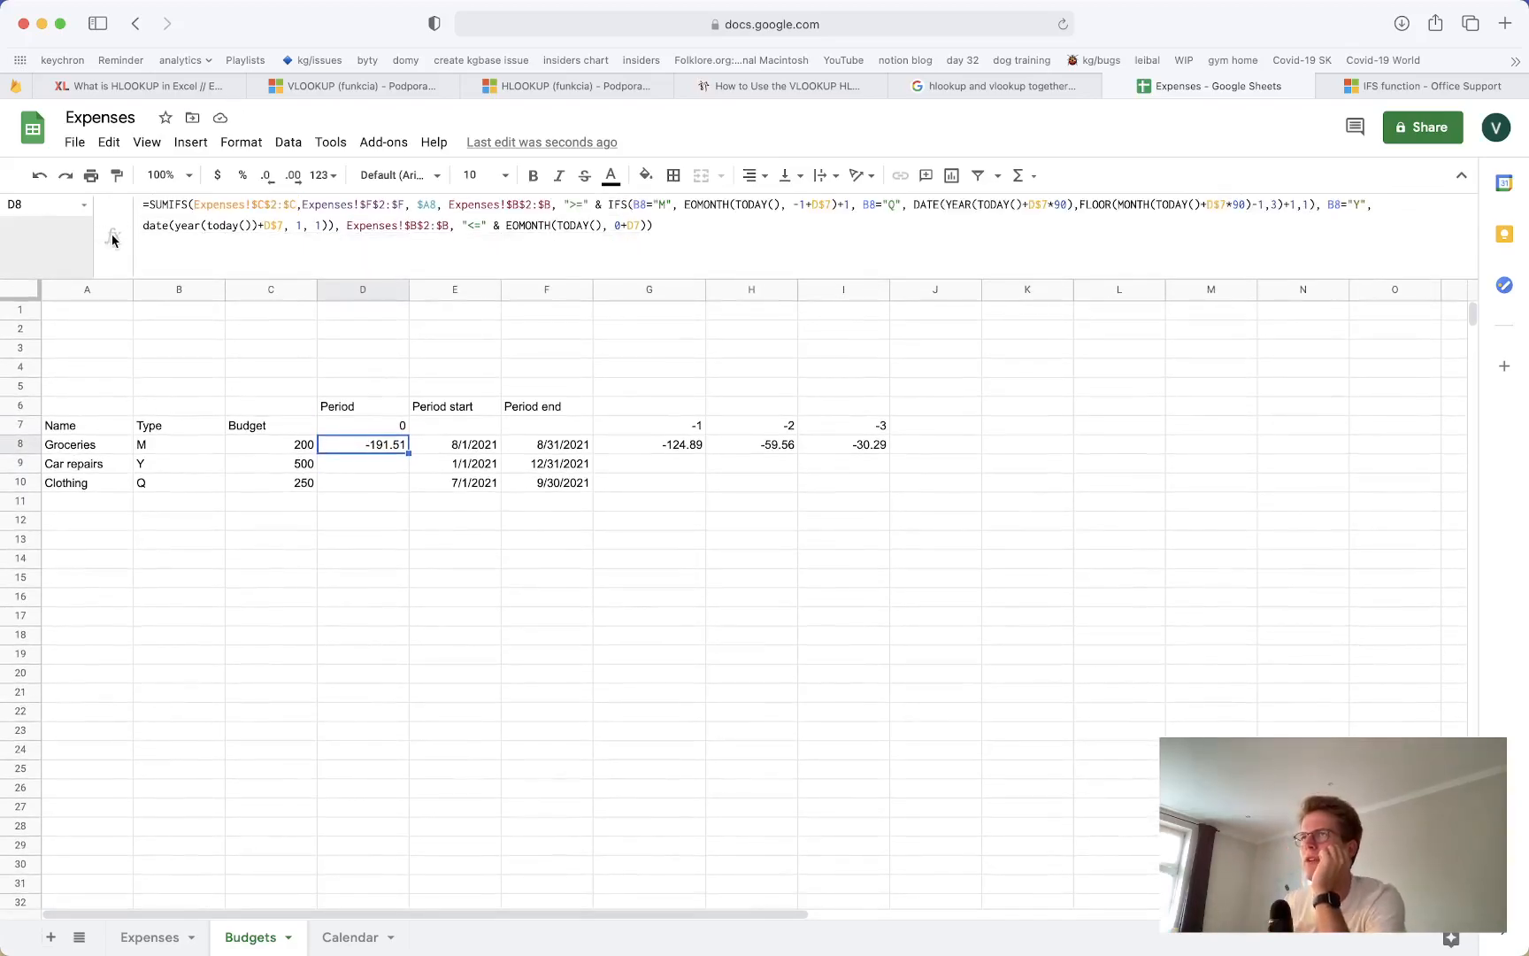
{"action": "left_click", "coordinate": [251, 205]}
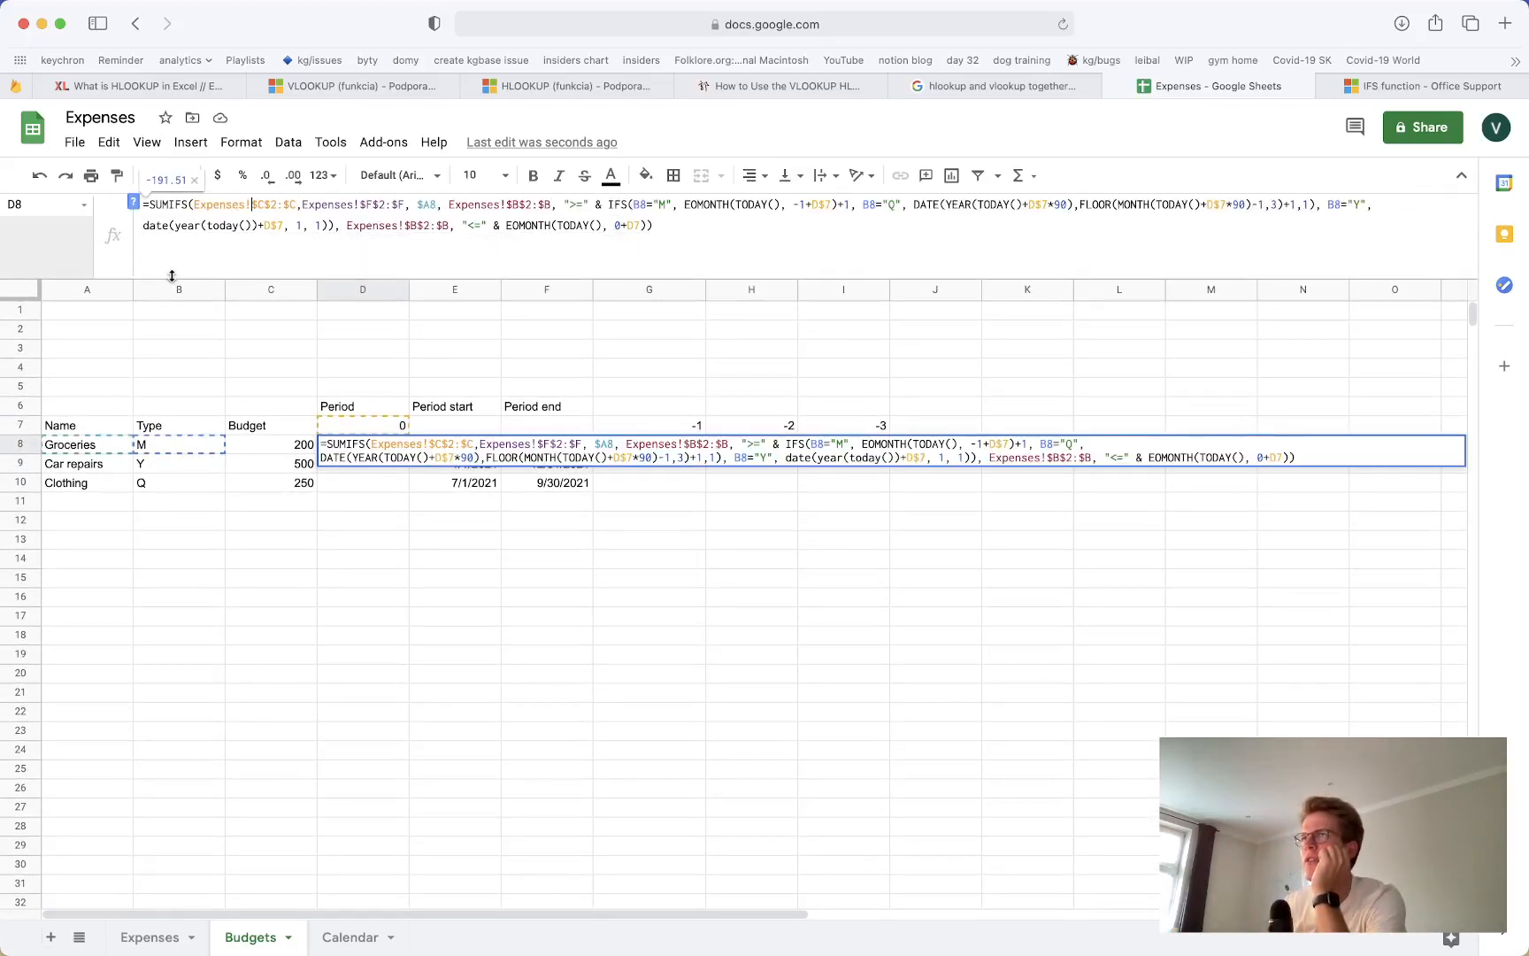
{"action": "left_click_drag", "start_coordinate": [173, 277], "coordinate": [182, 365]}
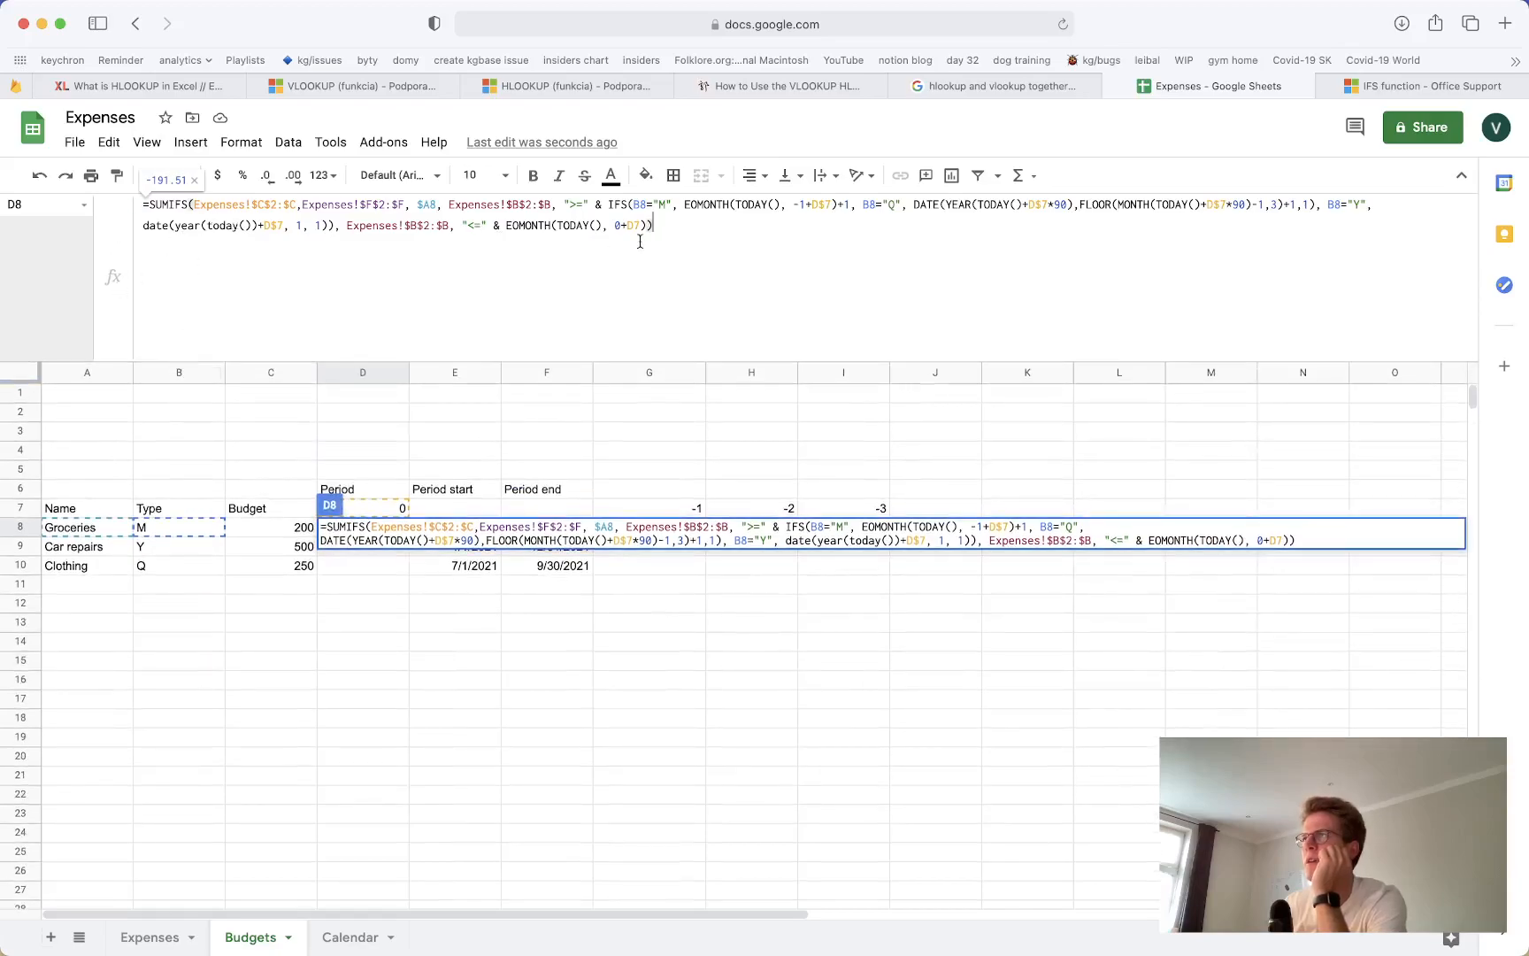
{"action": "left_click_drag", "start_coordinate": [679, 362], "coordinate": [679, 352]}
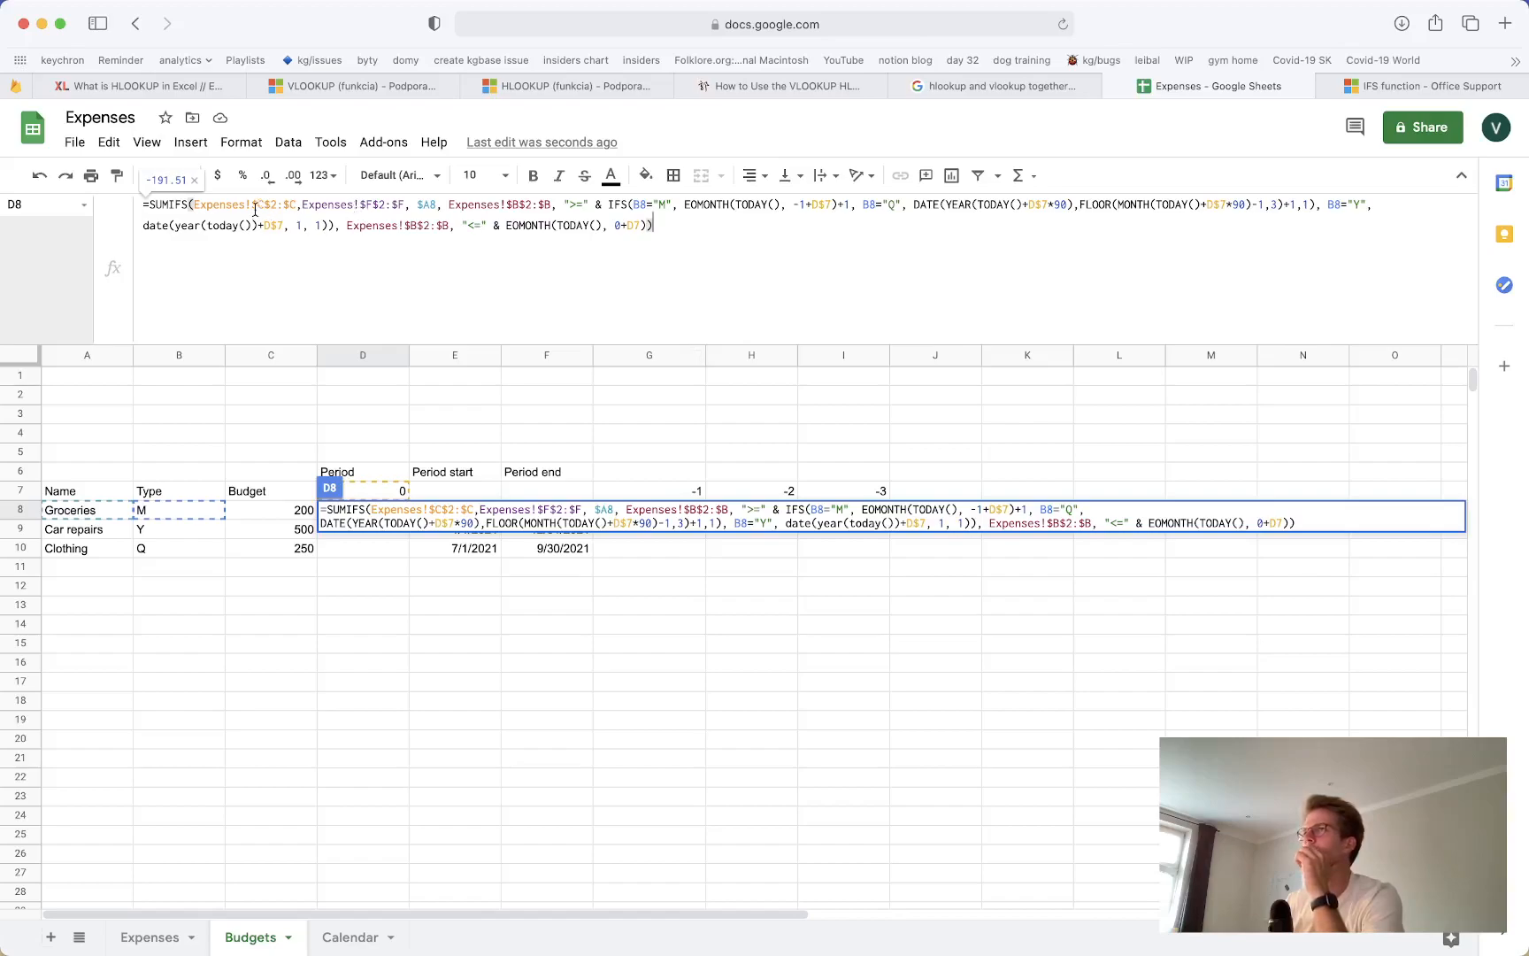
Insert a line break after SUMIFS( in the D8 formula, commit it, and reselect D8
{"action": "left_click", "coordinate": [192, 208]}
{"action": "key", "text": "alt+Return"}
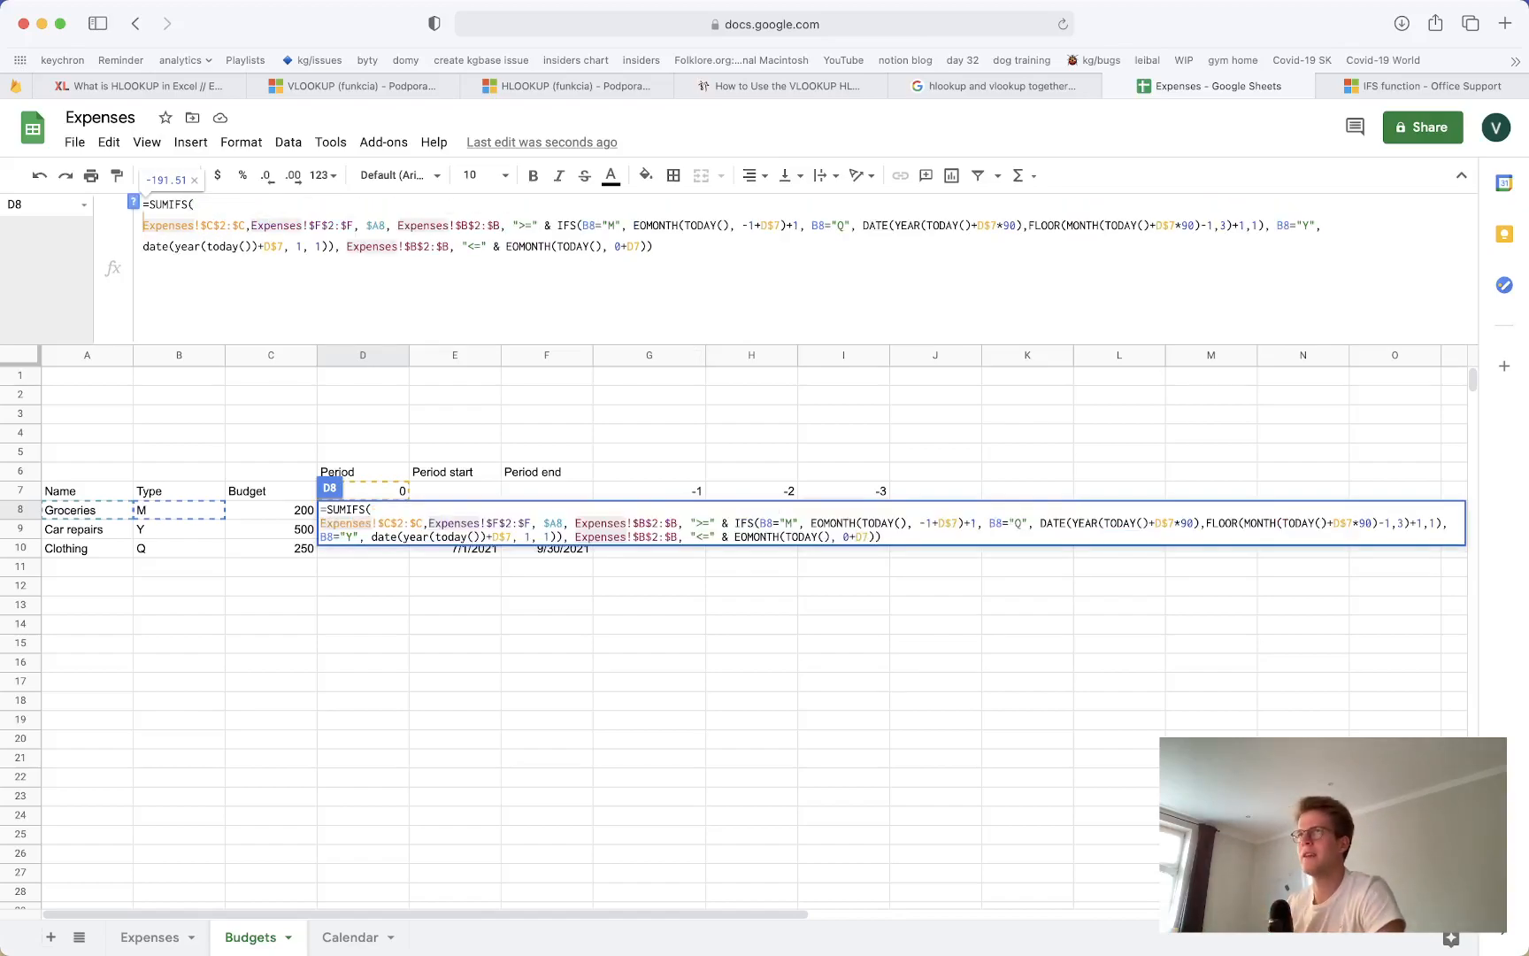
{"action": "key", "text": "Tab"}
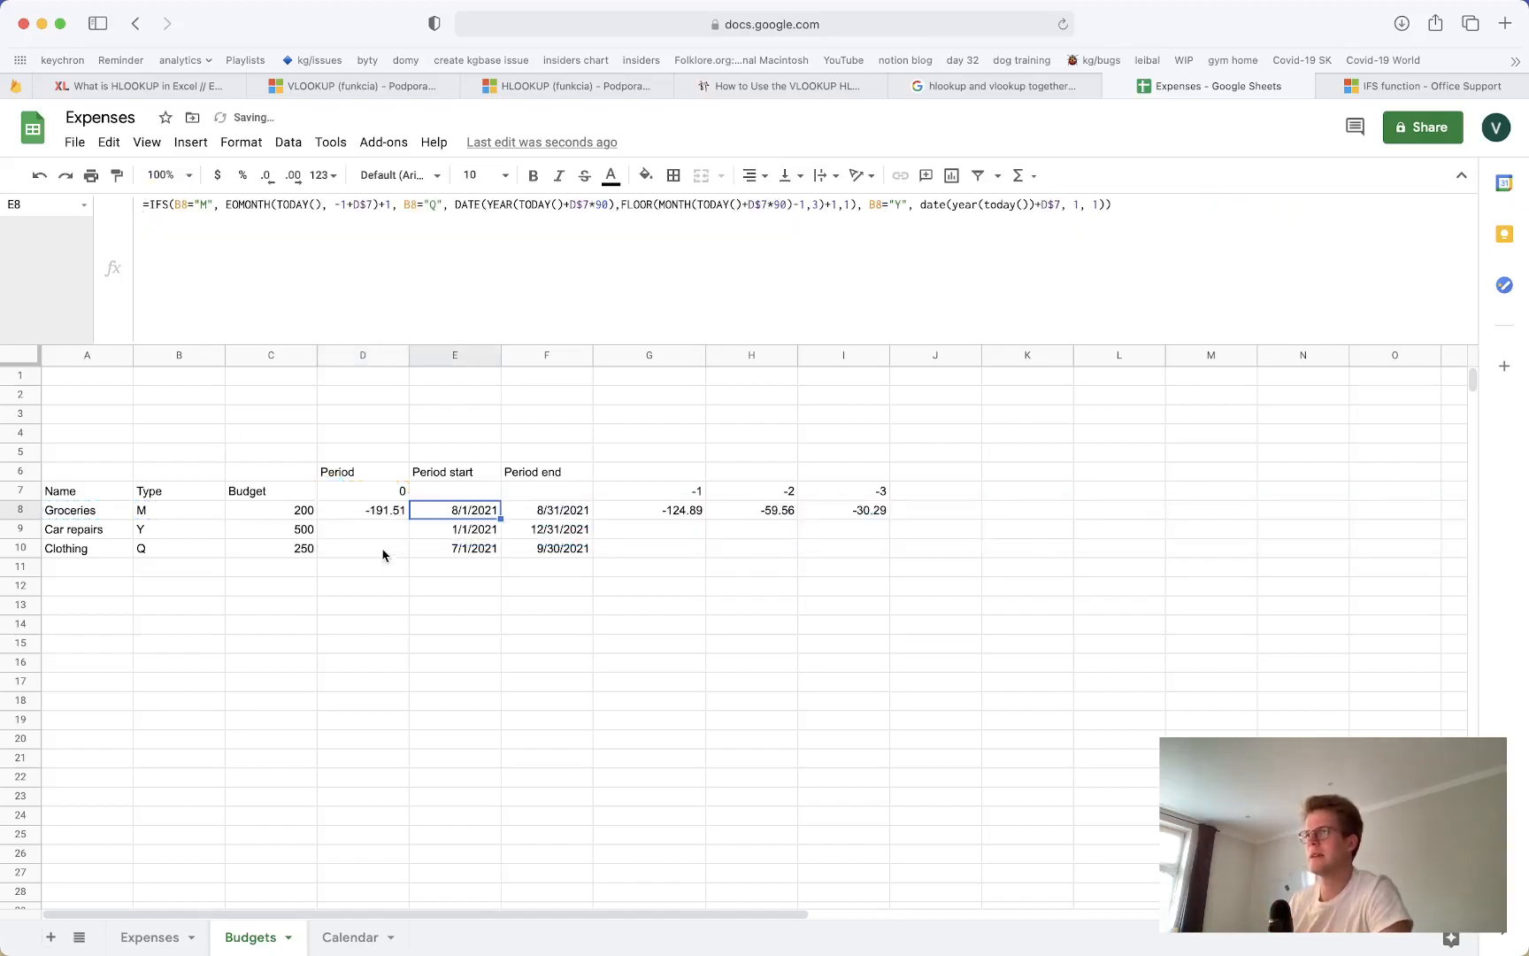
{"action": "left_click", "coordinate": [386, 513]}
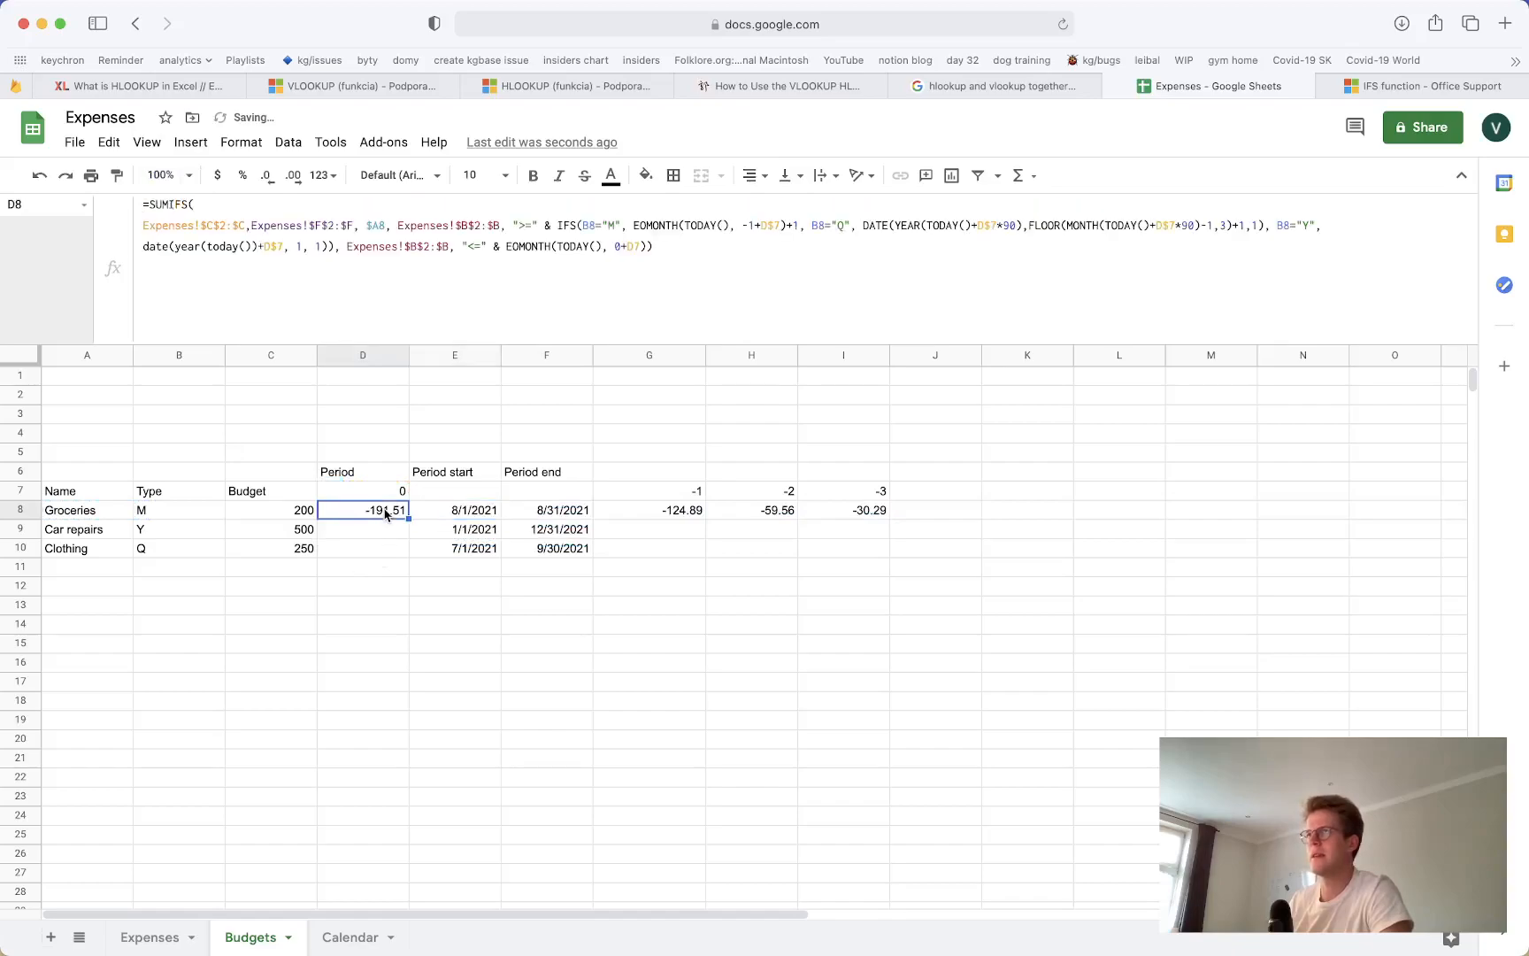
Put Expenses!$C$2:$C, on its own unindented line in the D8 formula
{"action": "left_click", "coordinate": [144, 225]}
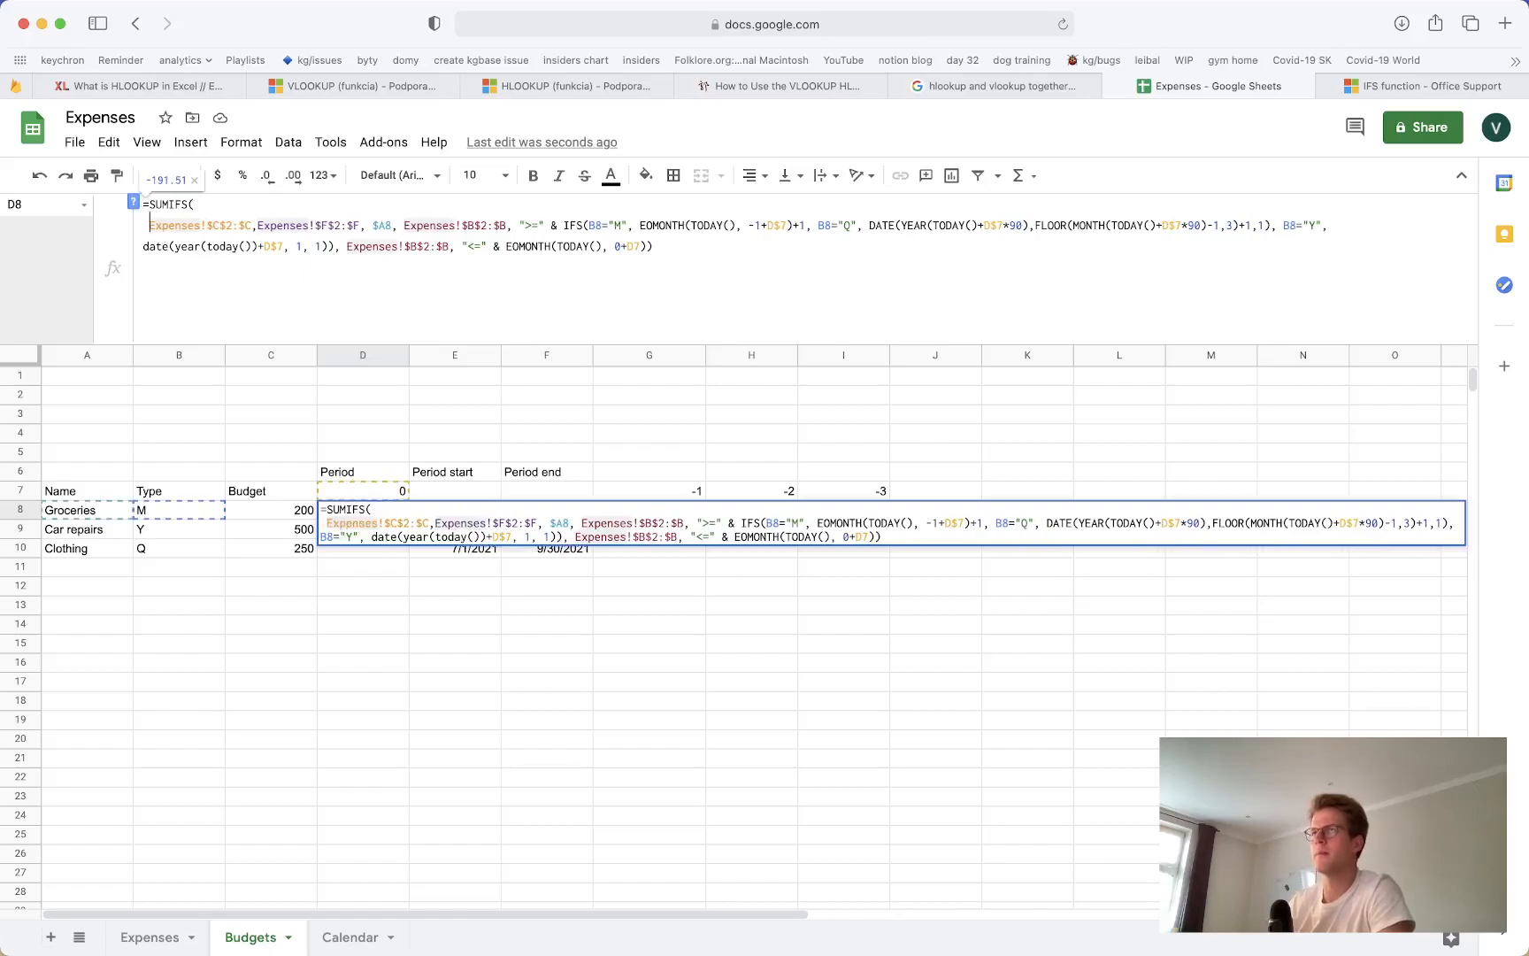
{"action": "left_click", "coordinate": [263, 233]}
{"action": "key", "text": "ctrl+Return"}
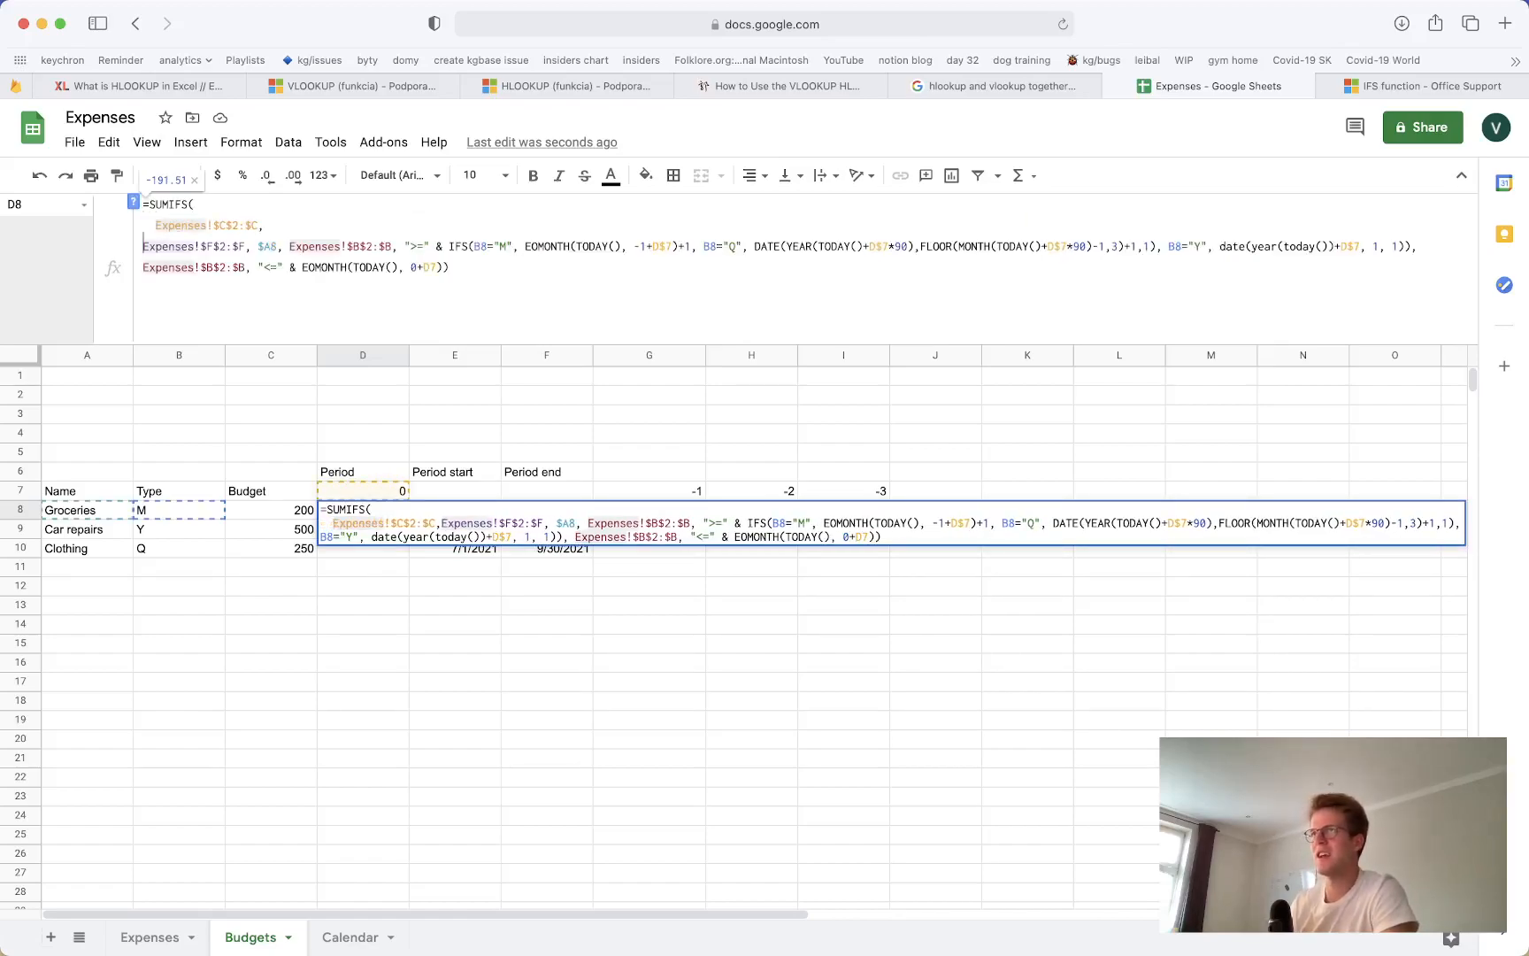
{"action": "key", "text": "Up"}
{"action": "key", "text": "BackSpace"}
{"action": "key", "text": "BackSpace"}
Put Expenses!$F$2:$F, on its own line in the D8 formula
{"action": "key", "text": "Down"}
{"action": "key", "text": "Right"}
{"action": "key", "text": "Right"}
{"action": "key", "text": "Right"}
{"action": "key", "text": "Right"}
{"action": "key", "text": "Right"}
{"action": "key", "text": "Right"}
{"action": "key", "text": "Right"}
{"action": "key", "text": "Right"}
{"action": "key", "text": "Right"}
{"action": "key", "text": "Right"}
{"action": "key", "text": "Right"}
{"action": "key", "text": "Right"}
{"action": "key", "text": "Right"}
{"action": "key", "text": "Right"}
{"action": "key", "text": "Right"}
{"action": "key", "text": "Right"}
{"action": "key", "text": "Right"}
{"action": "key", "text": "Right"}
{"action": "key", "text": "BackSpace"}
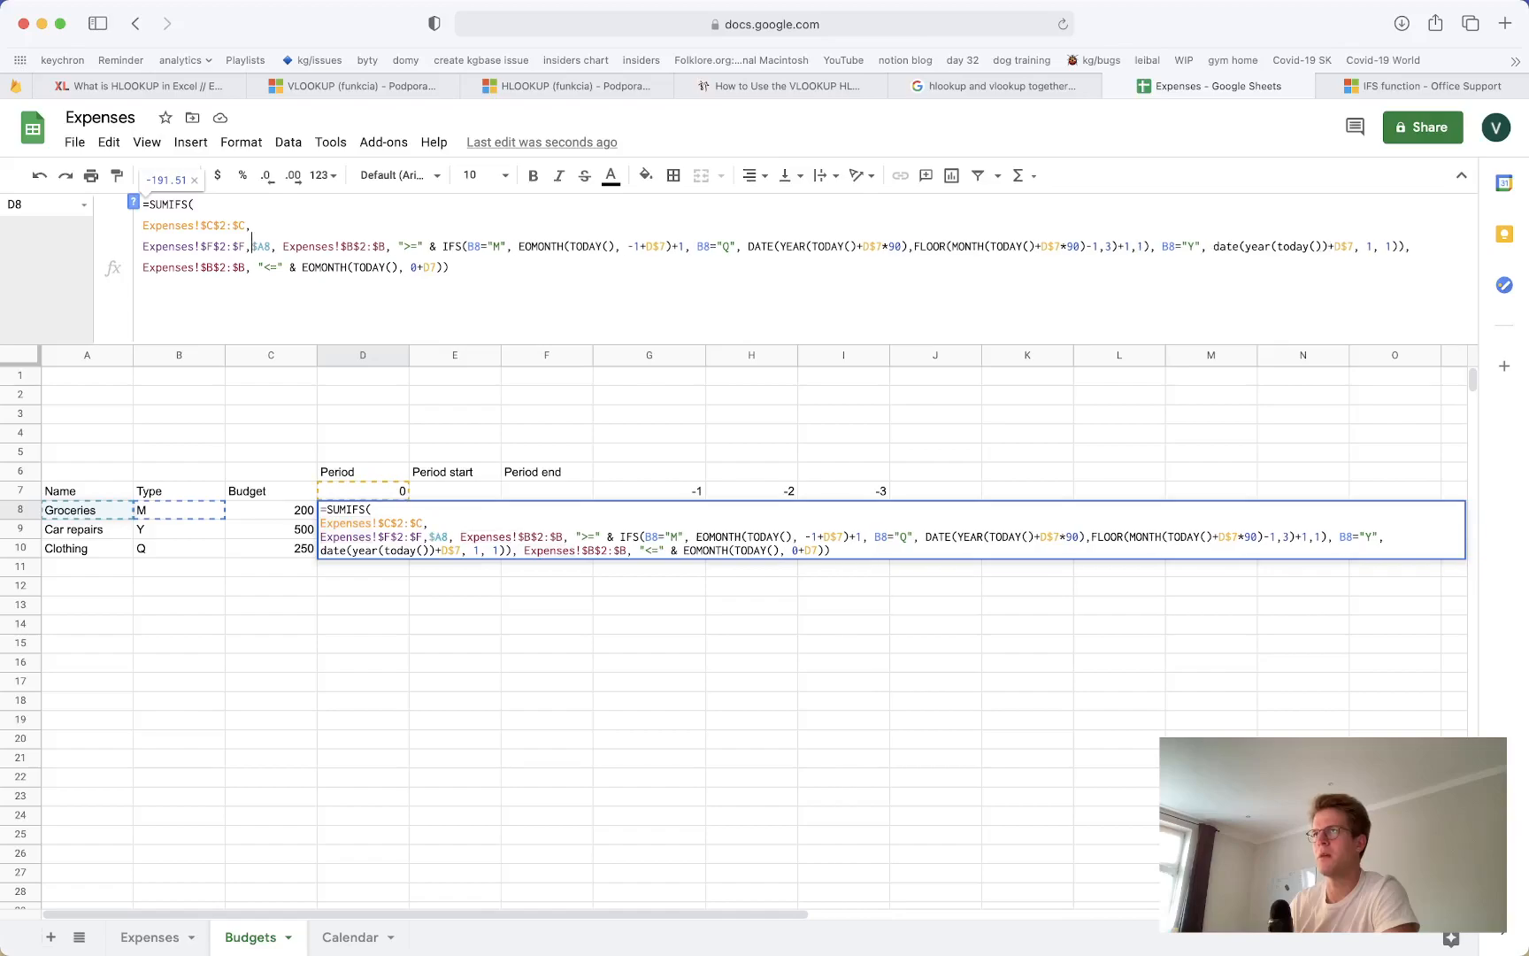
{"action": "key", "text": "alt+Return"}
Put $A8, and the first Expenses!$B$2:$B, on separate lines in the D8 formula
{"action": "key", "text": "Right"}
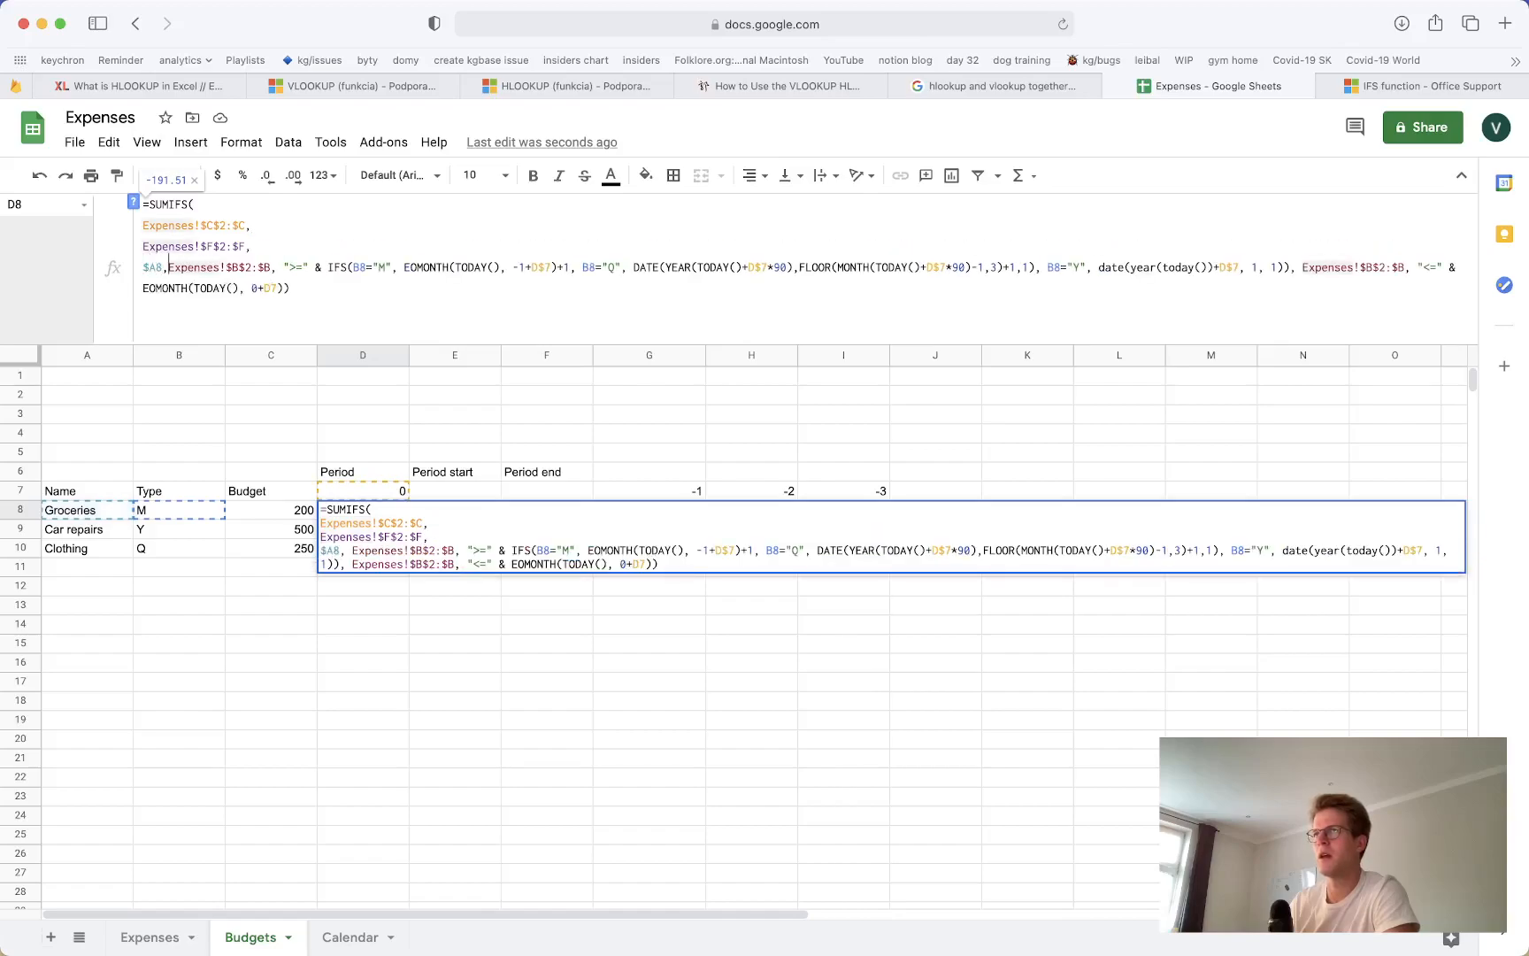
{"action": "key", "text": "BackSpace"}
{"action": "key", "text": "alt+Return"}
{"action": "key", "text": "Right"}
{"action": "key", "text": "Right"}
{"action": "key", "text": "Right"}
{"action": "key", "text": "Right"}
{"action": "key", "text": "BackSpace"}
{"action": "key", "text": "alt+Return"}
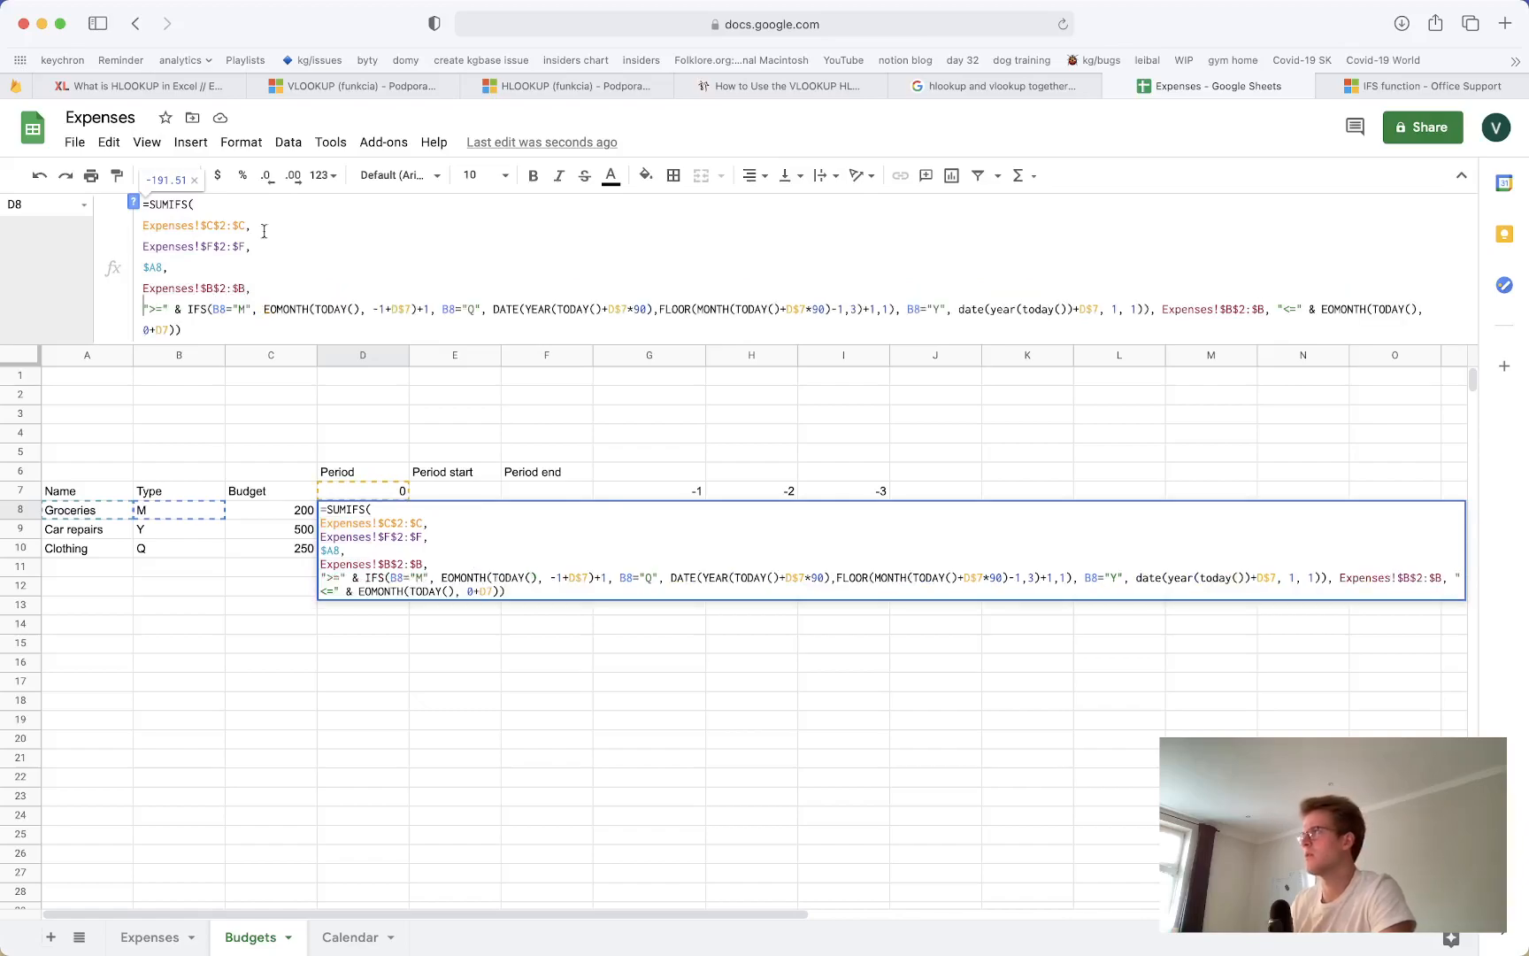
Start a new line before the second Expenses!$B$2:$B in the D8 formula
{"action": "left_click", "coordinate": [1162, 310]}
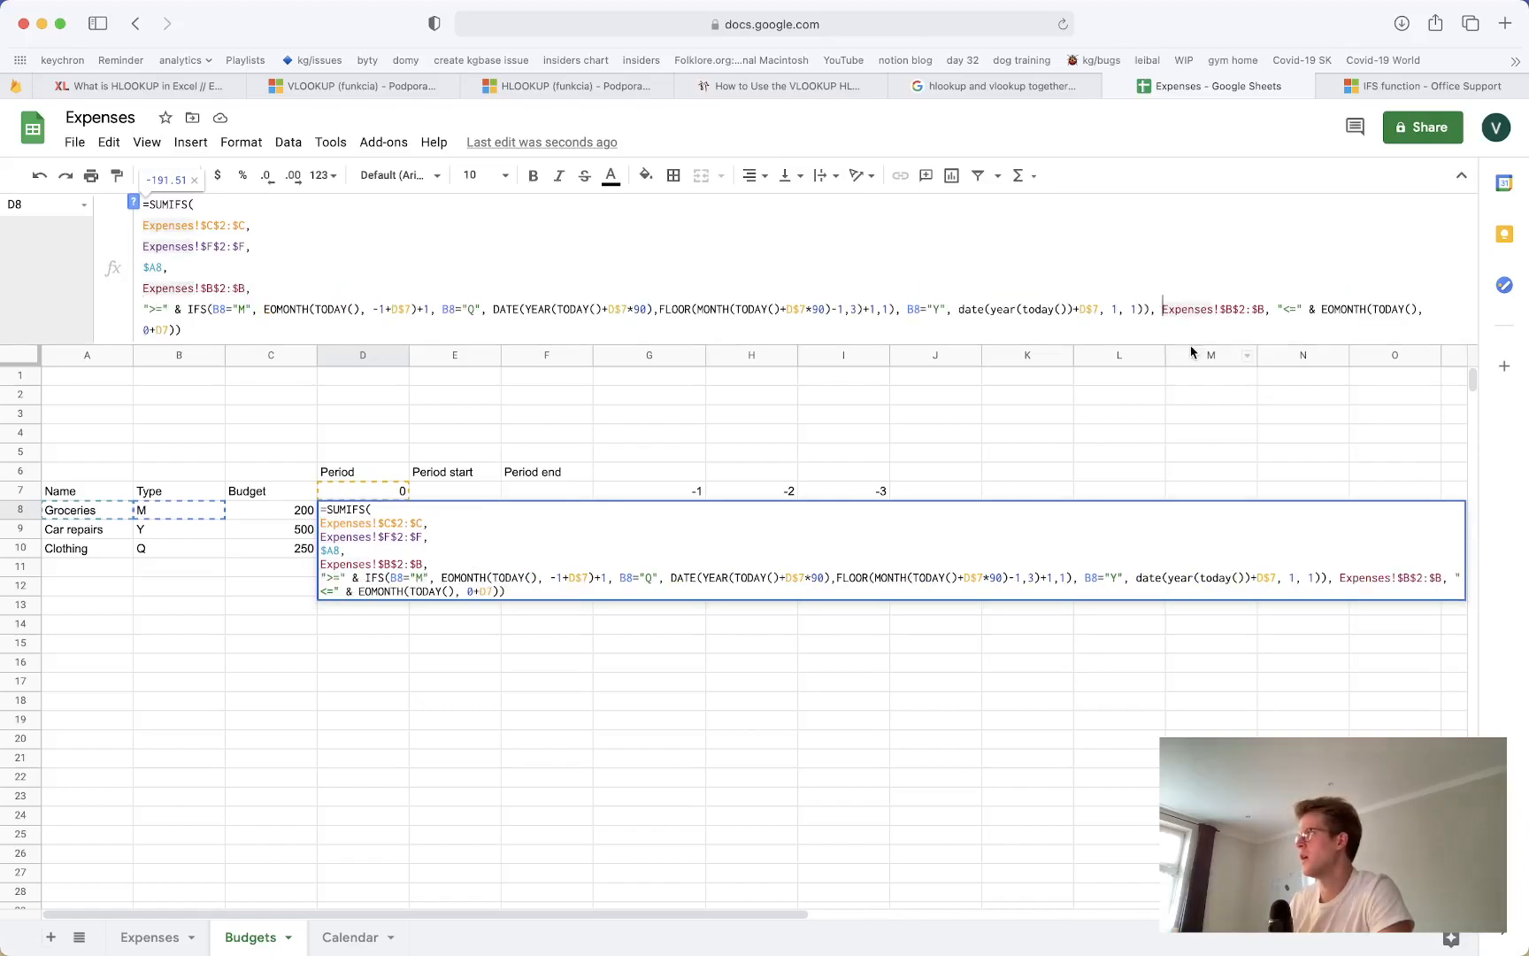
{"action": "key", "text": "BackSpace"}
{"action": "key", "text": "alt+Return"}
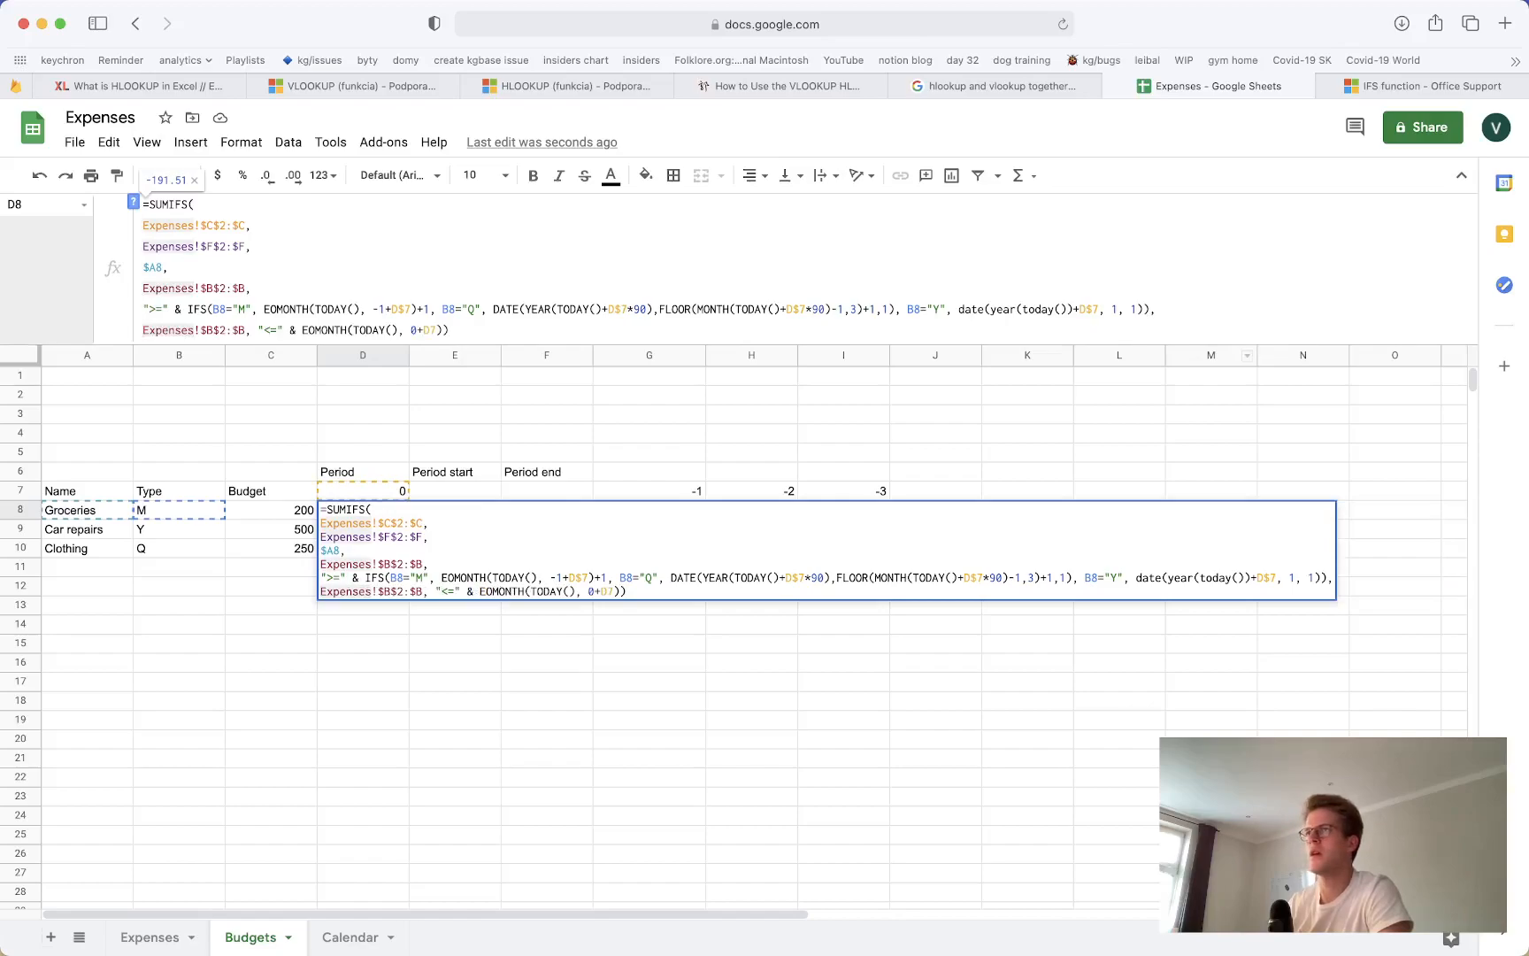
Break the line after the second Expenses!$B$2:$B, so the "<=" criterion stands on its own line
{"action": "key", "text": "super+Right"}
{"action": "key", "text": "Left"}
{"action": "key", "text": "Left"}
{"action": "key", "text": "Left"}
{"action": "key", "text": "Left"}
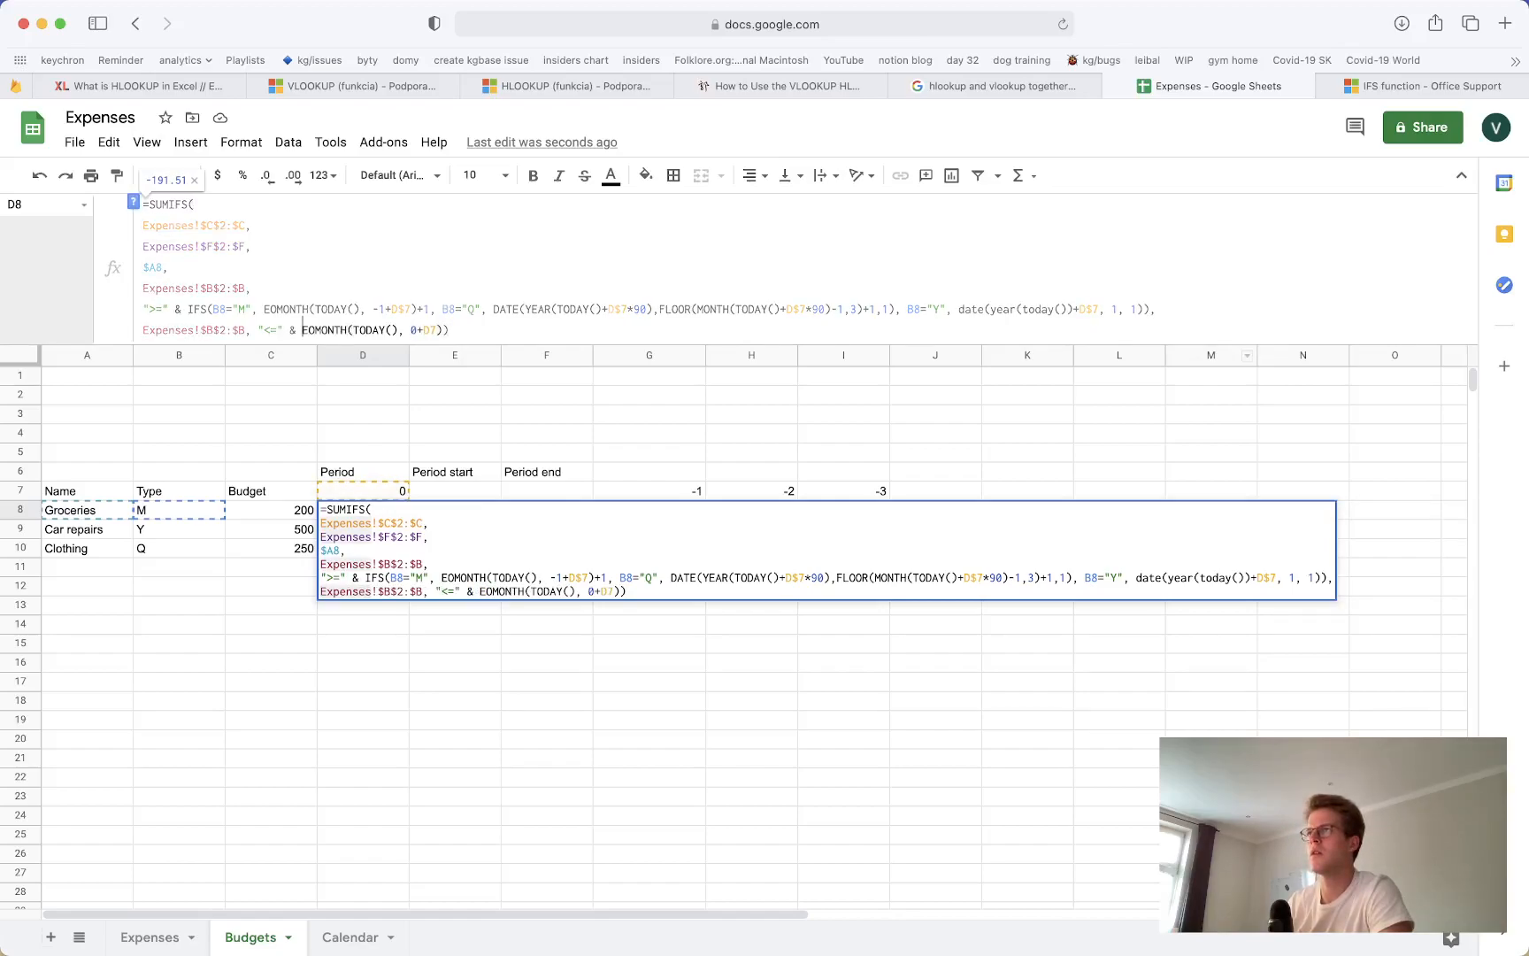
{"action": "left_click", "coordinate": [220, 329]}
{"action": "key", "text": "Right"}
{"action": "key", "text": "Right"}
{"action": "key", "text": "Right"}
{"action": "key", "text": "Right"}
{"action": "key", "text": "BackSpace"}
{"action": "key", "text": "alt+Return"}
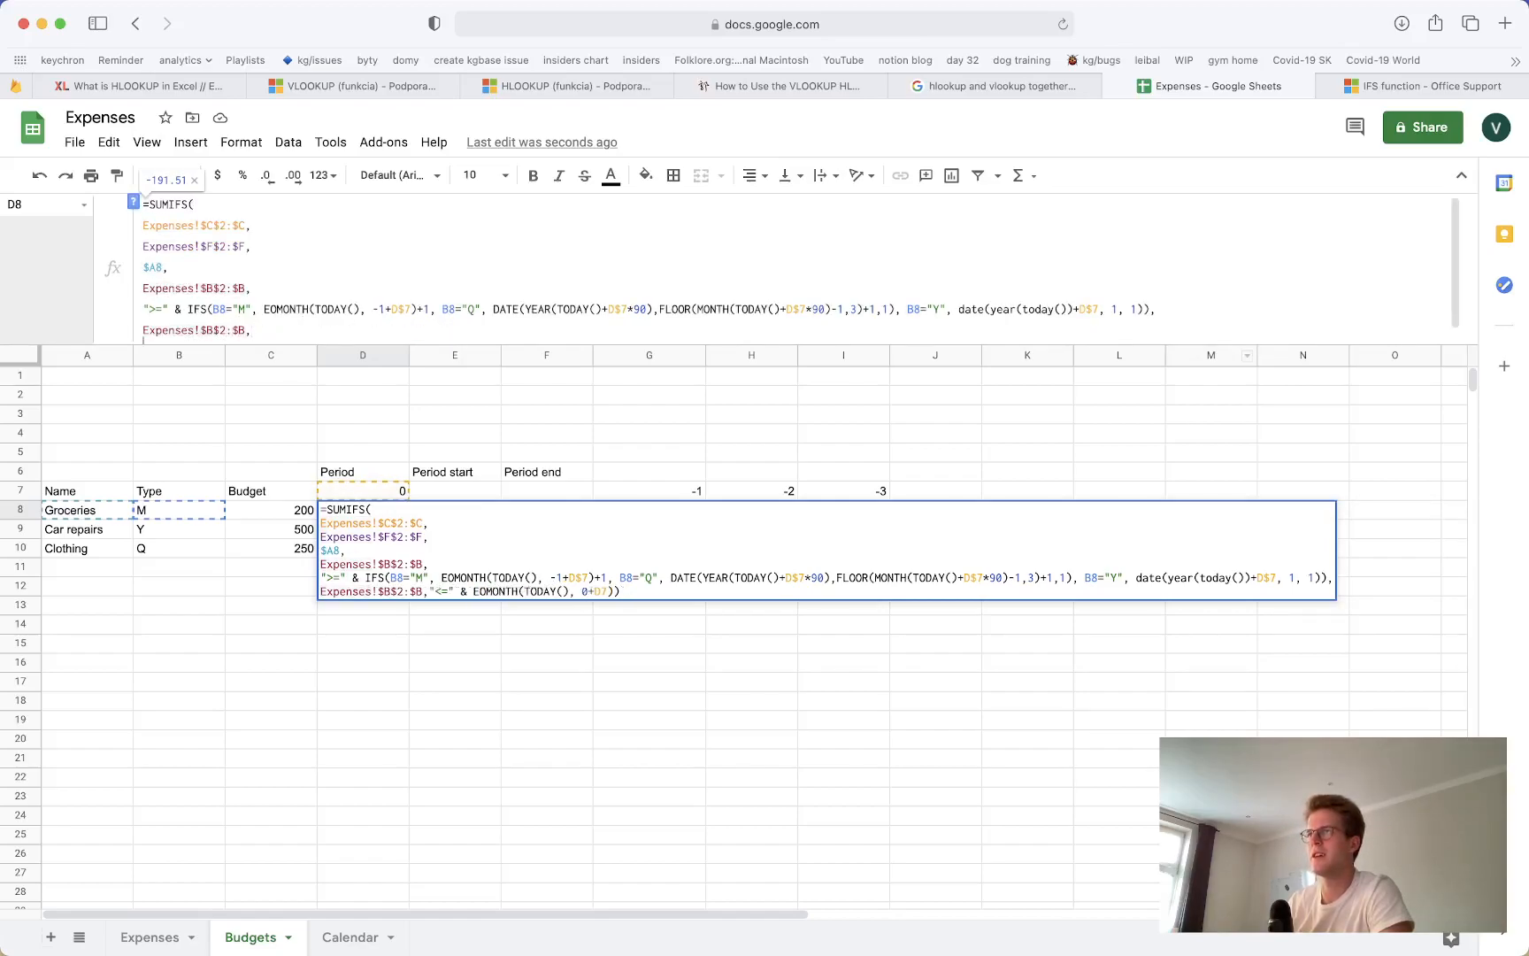
Put the closing parenthesis of the D8 SUMIFS formula on its own line
{"action": "key", "text": "super+Right"}
{"action": "key", "text": "Left"}
{"action": "key", "text": "alt+Return"}
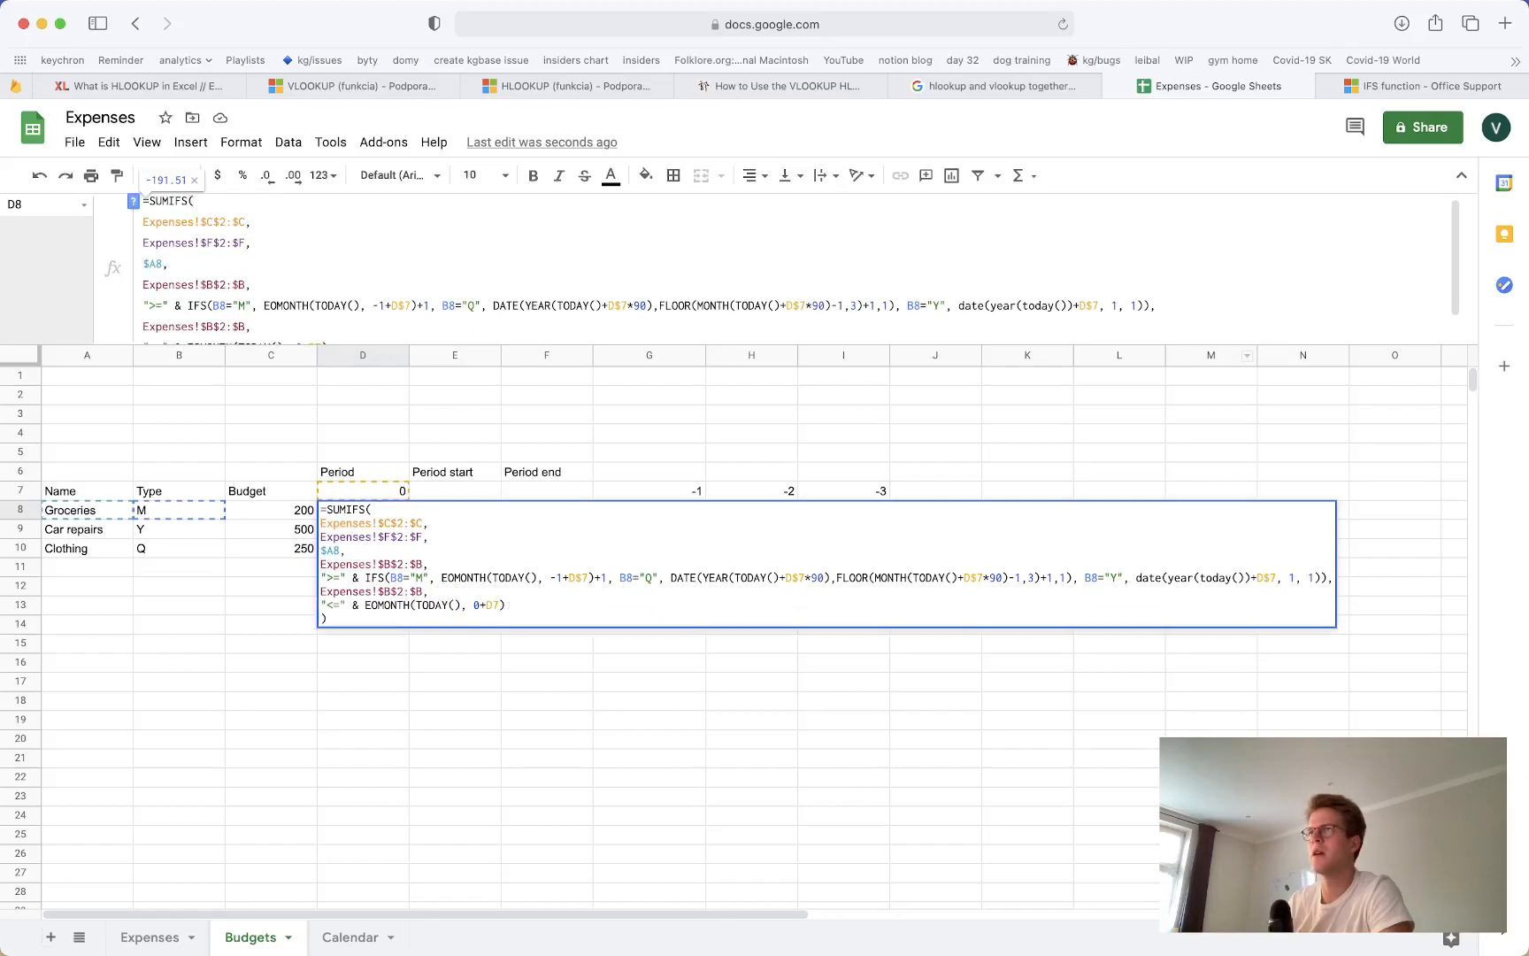
Rejoin Expenses!$C$2:$C, Expenses!$F$2:$F, and $A8, with SUMIFS( on the first line of the D8 formula
{"action": "key", "text": "Up"}
{"action": "key", "text": "Up"}
{"action": "key", "text": "Up"}
{"action": "key", "text": "Up"}
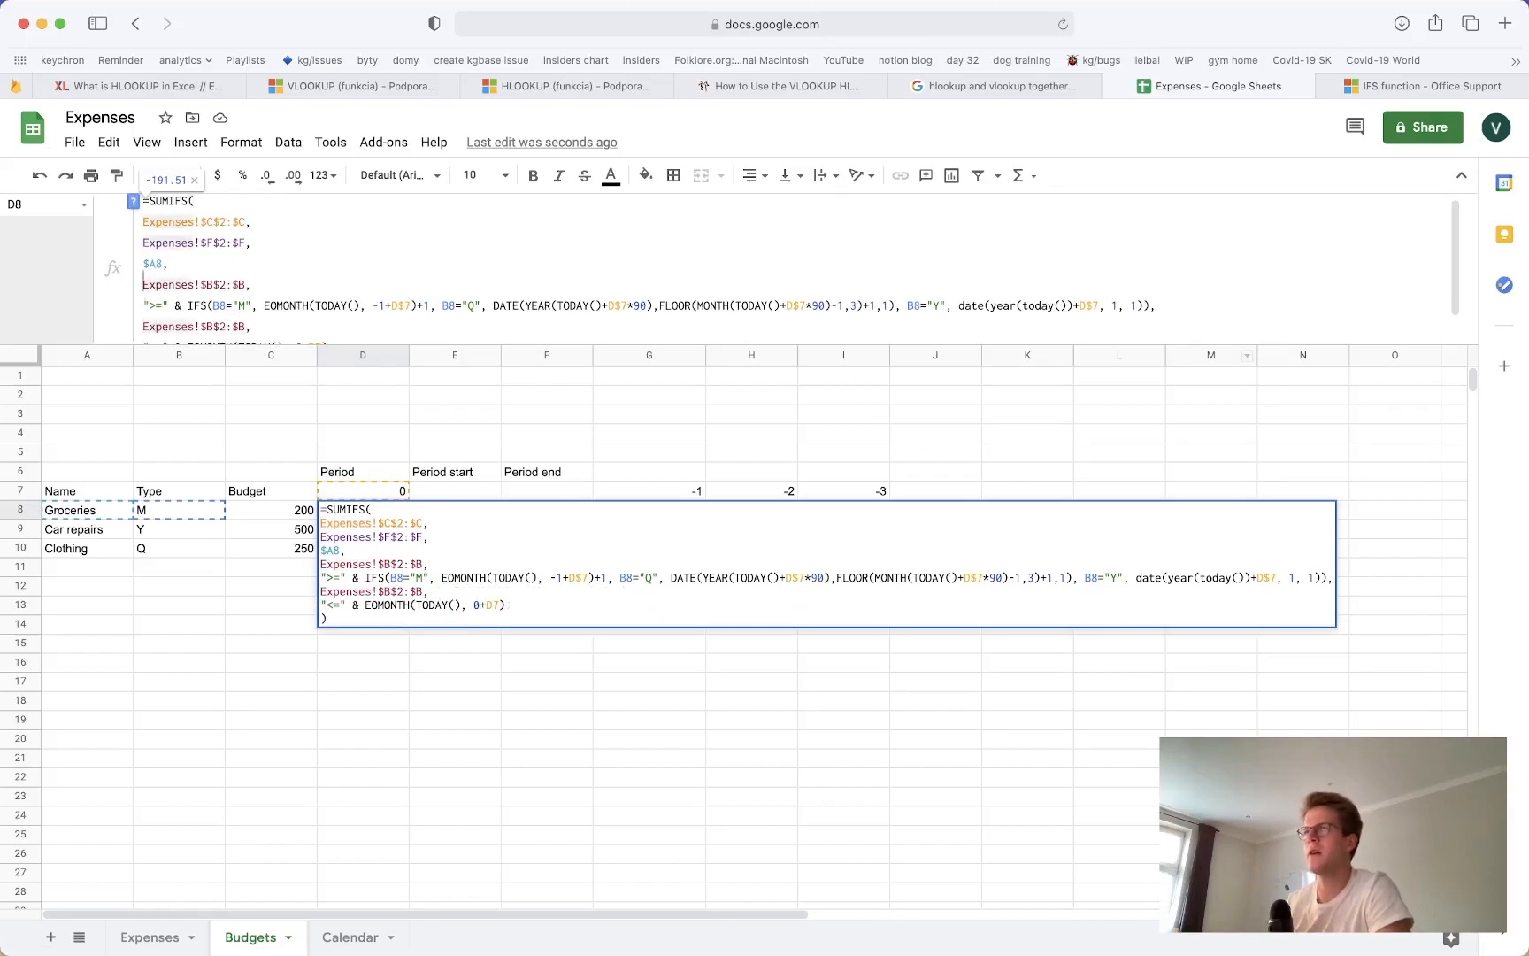
{"action": "key", "text": "Up"}
{"action": "key", "text": "Up"}
{"action": "key", "text": "BackSpace"}
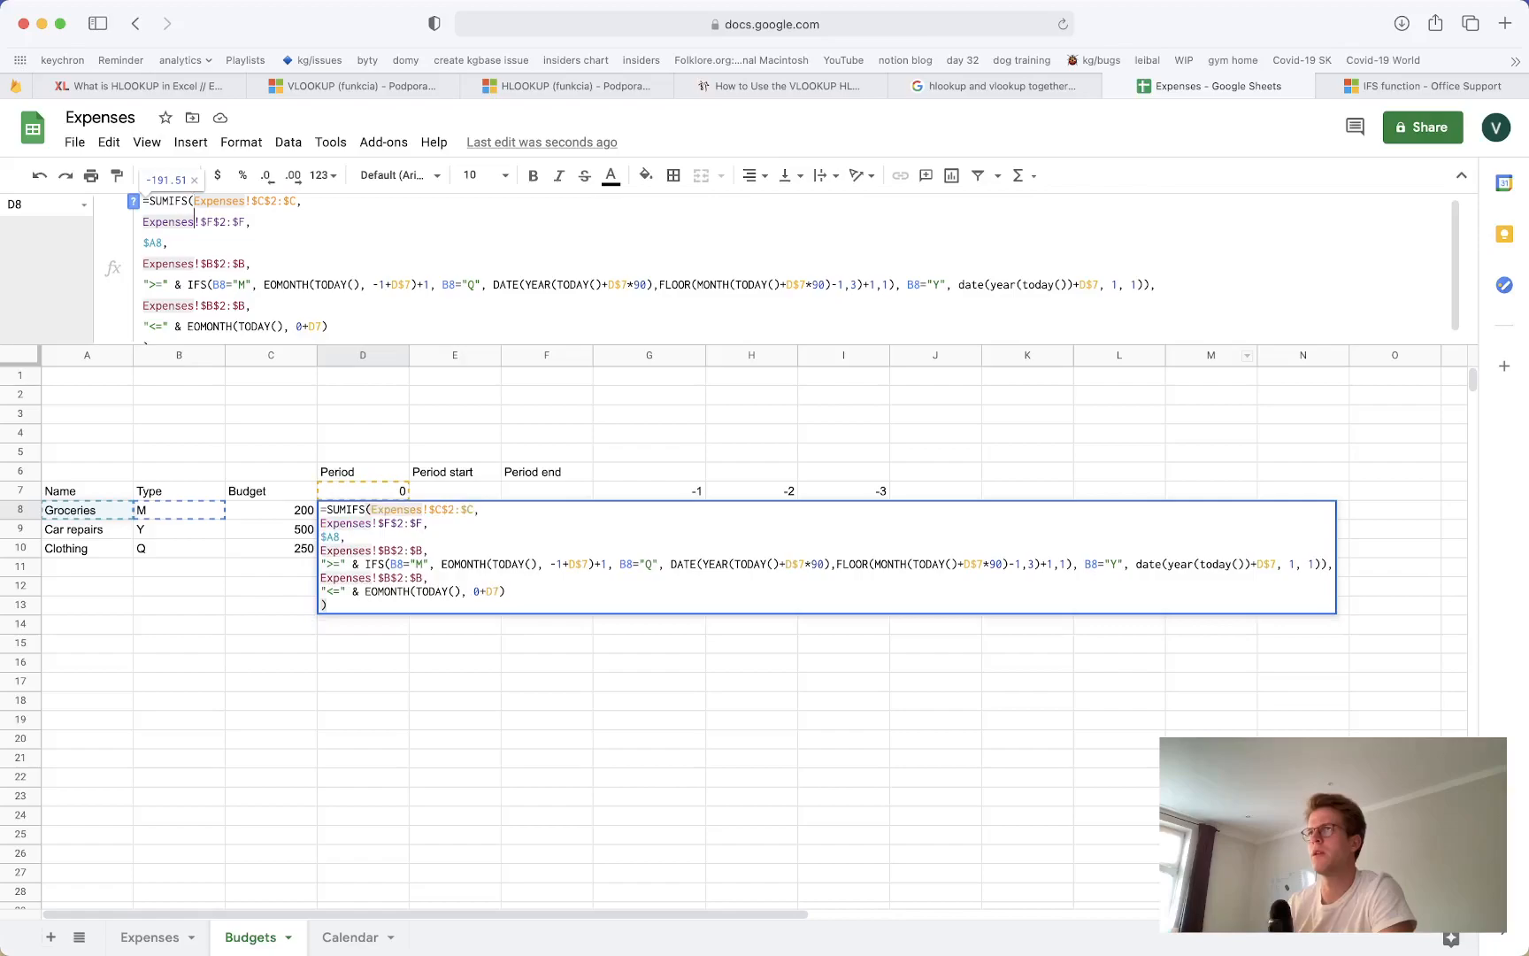
{"action": "key", "text": "BackSpace"}
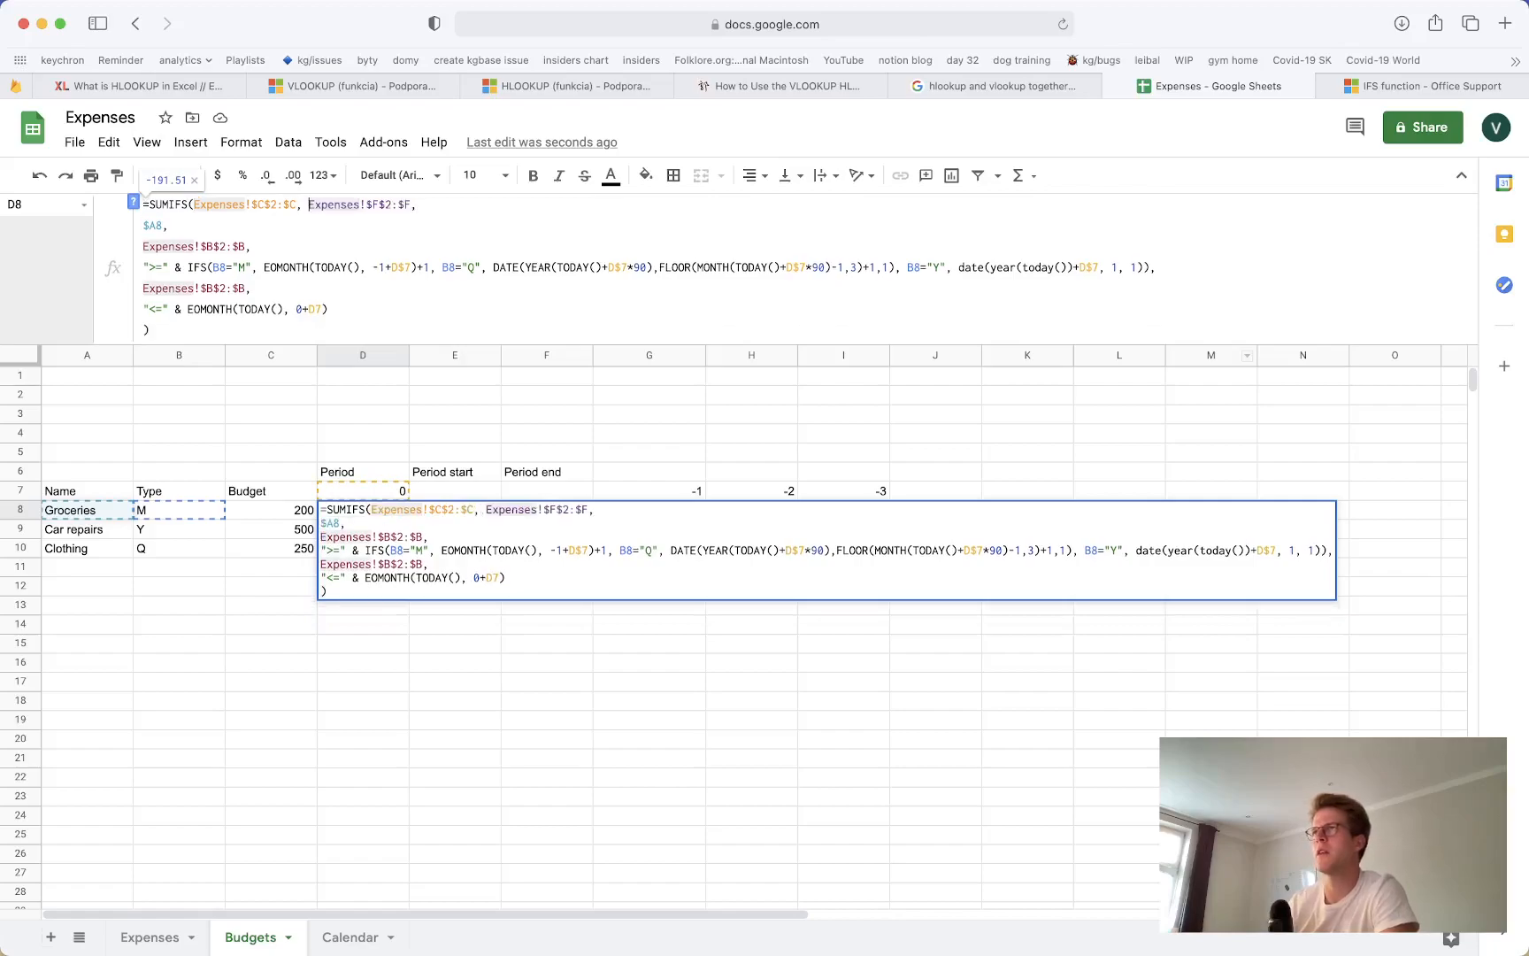
{"action": "key", "text": "Down"}
{"action": "key", "text": "Home"}
{"action": "key", "text": "BackSpace"}
Join the ">=" and "<=" criteria to their Expenses!$B$2:$B, ranges, keeping each date condition on one line
{"action": "key", "text": "Down"}
{"action": "key", "text": "Home"}
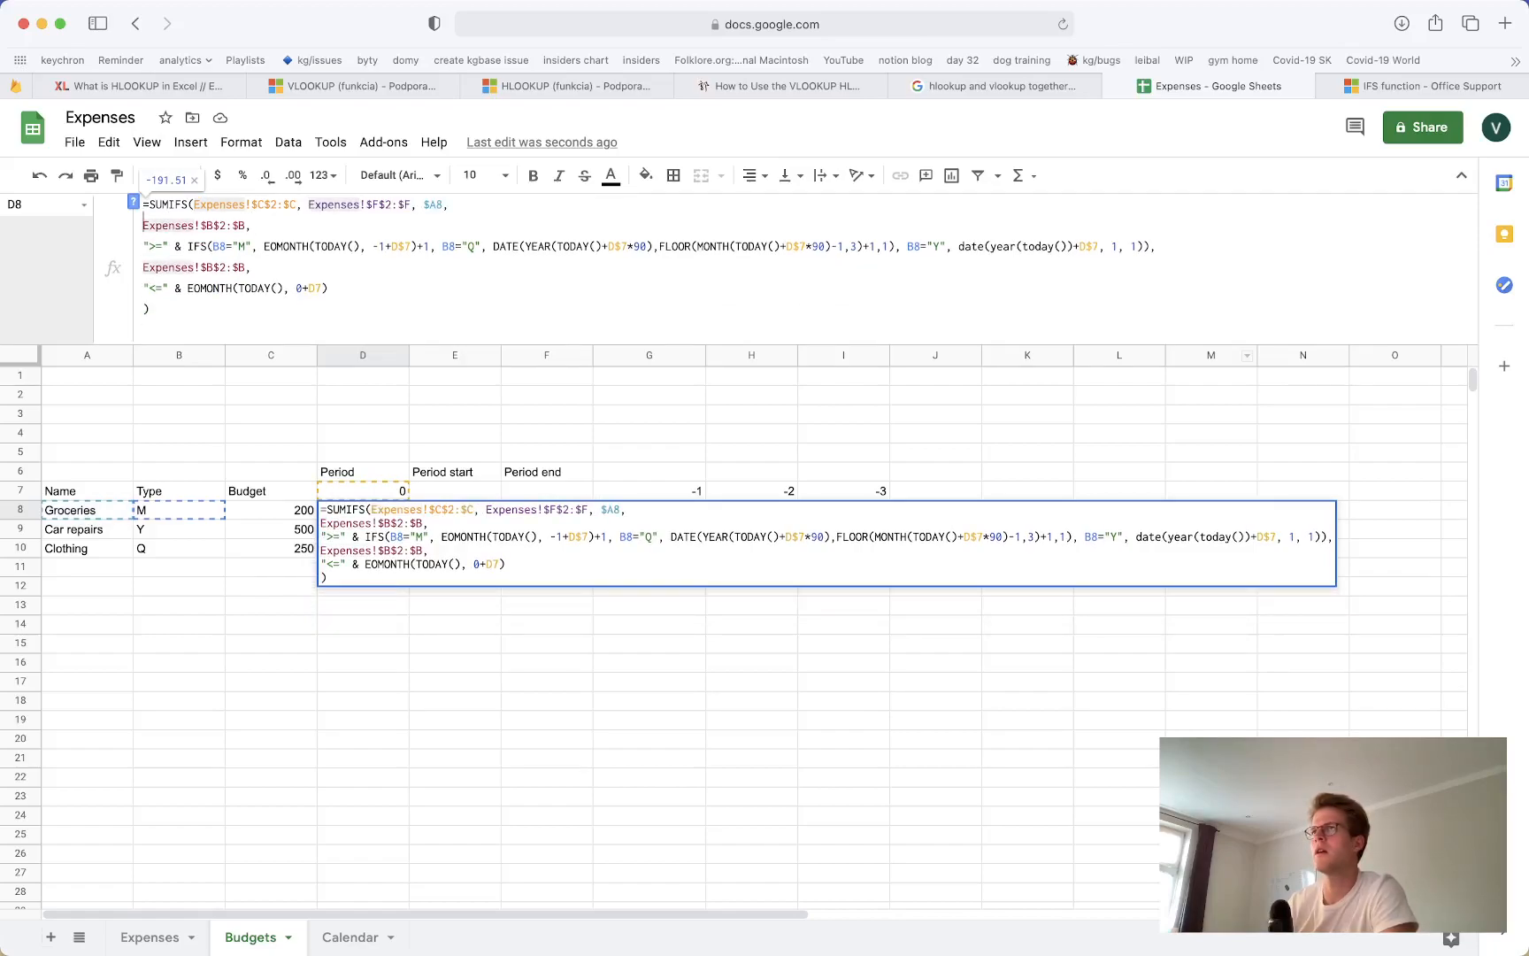
{"action": "key", "text": "BackSpace"}
{"action": "key", "text": "alt+Return"}
{"action": "key", "text": "Down"}
{"action": "key", "text": "Home"}
{"action": "key", "text": "BackSpace"}
{"action": "key", "text": "Down"}
{"action": "key", "text": "Down"}
{"action": "key", "text": "Home"}
{"action": "key", "text": "BackSpace"}
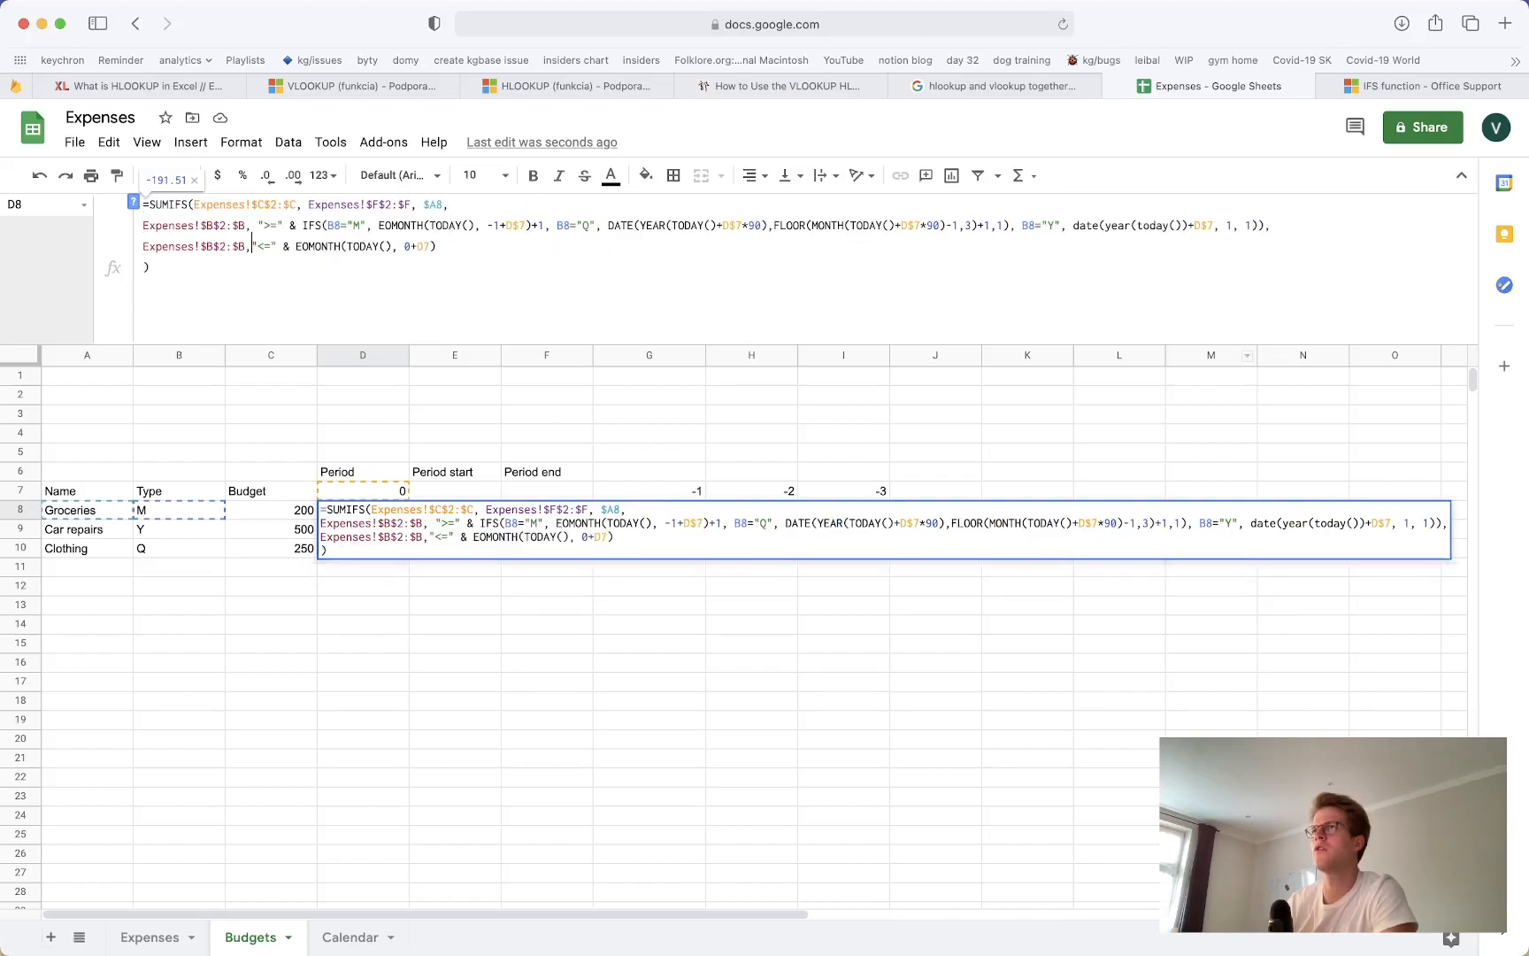
{"action": "key", "text": "Down"}
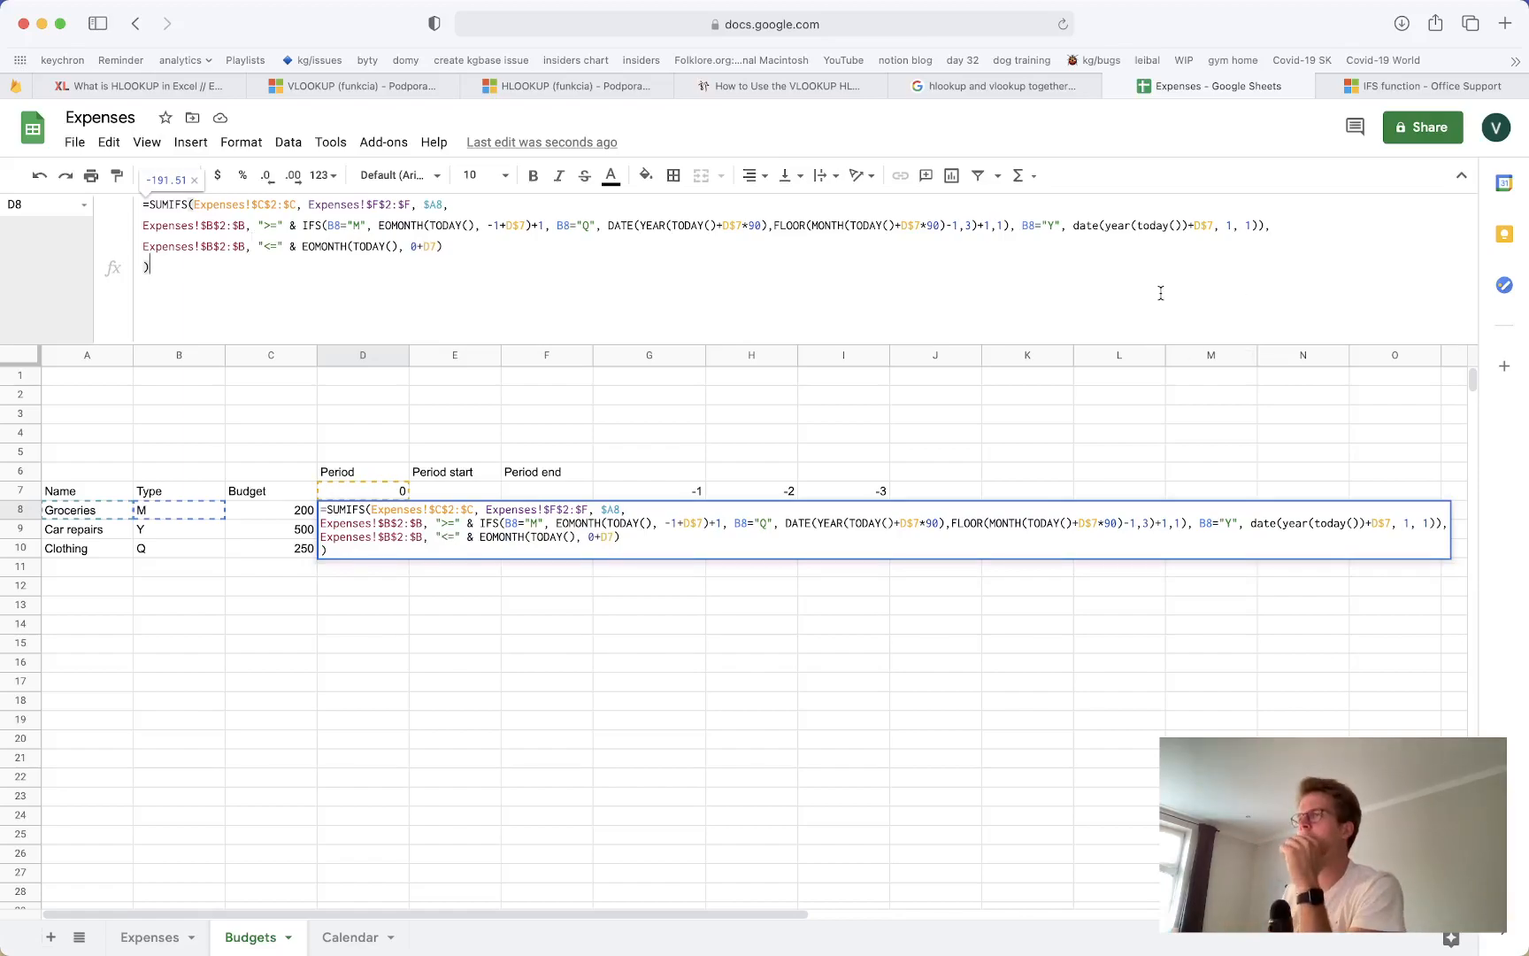
Change all three B8 references in the D8 formula's IFS expression to $B8 and commit the formula
{"action": "left_click", "coordinate": [335, 226]}
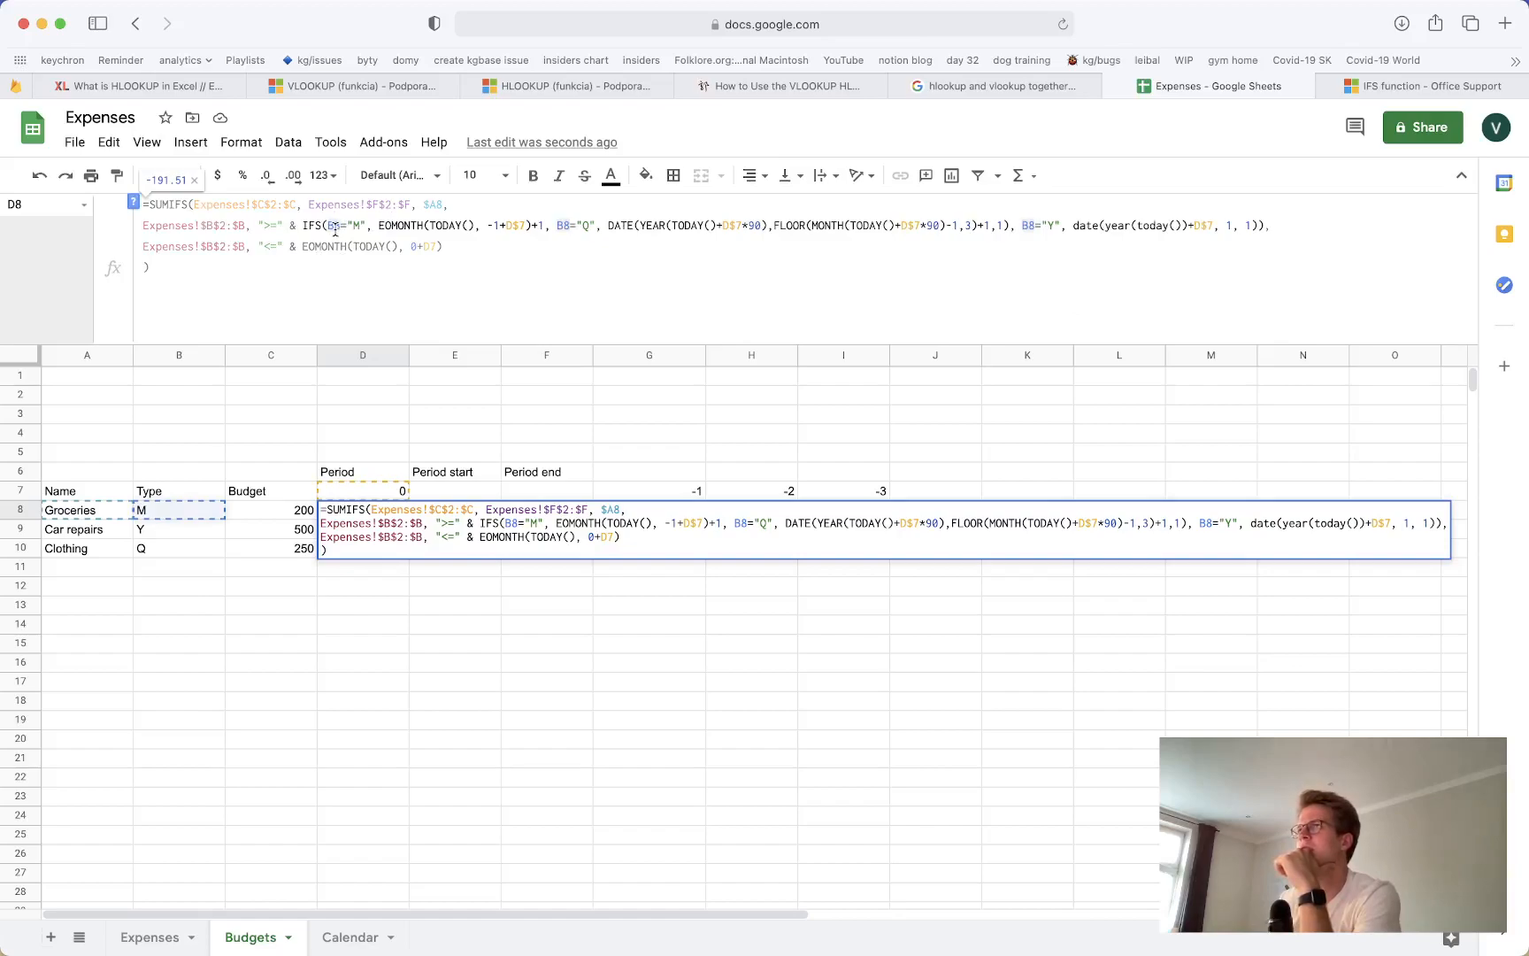
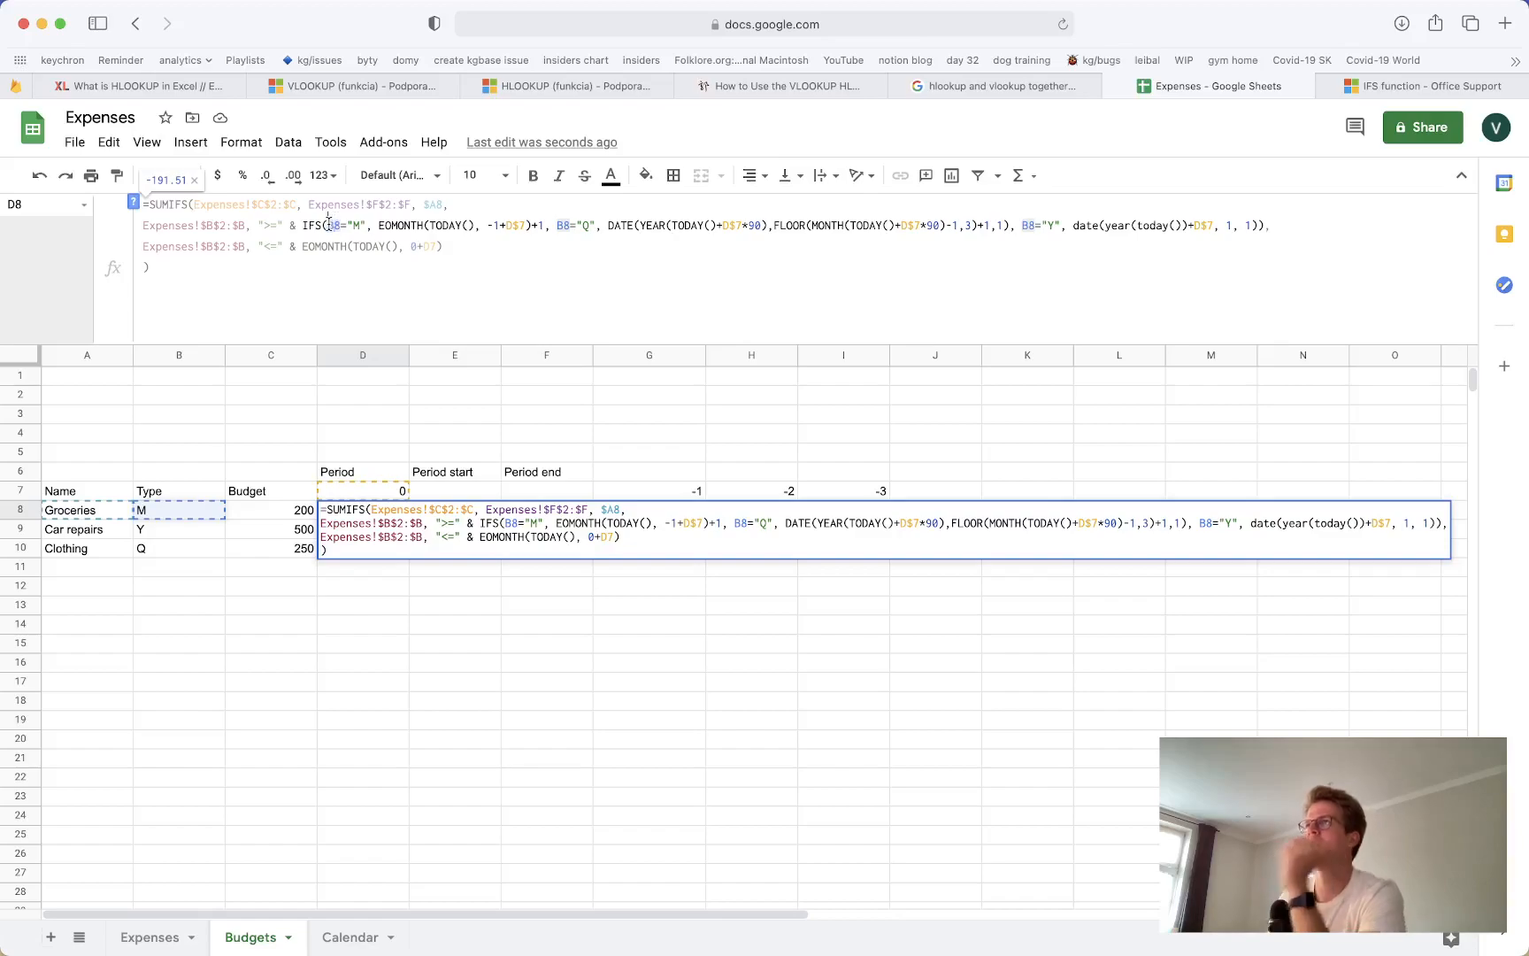
{"action": "type", "text": "$"}
{"action": "left_click", "coordinate": [564, 225]}
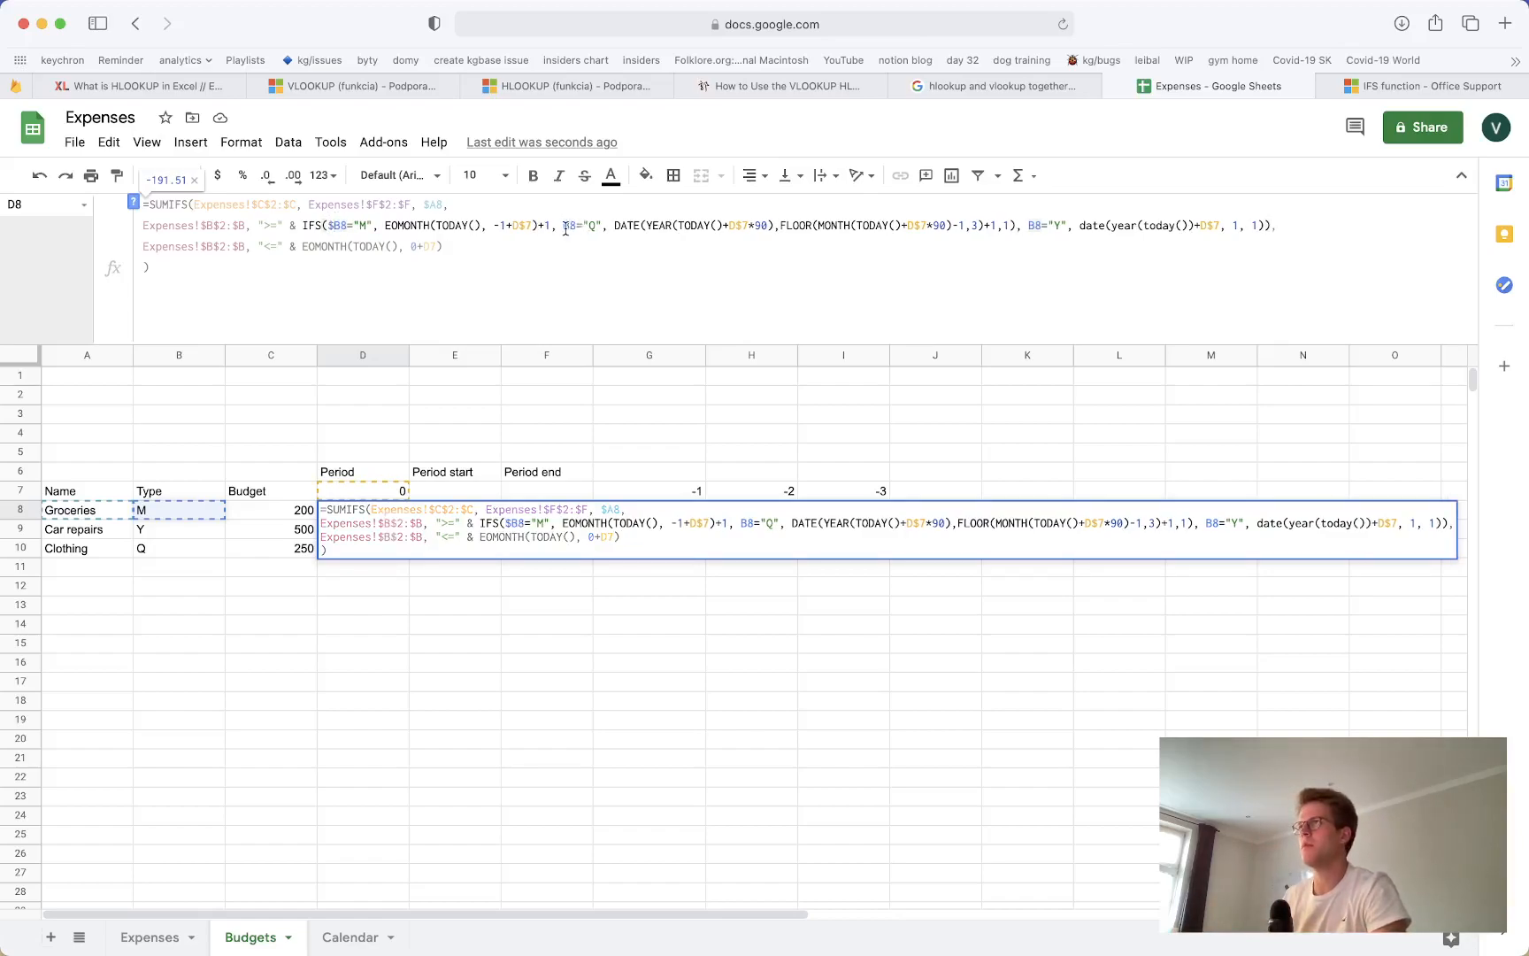
{"action": "type", "text": "$"}
{"action": "left_click", "coordinate": [1036, 226]}
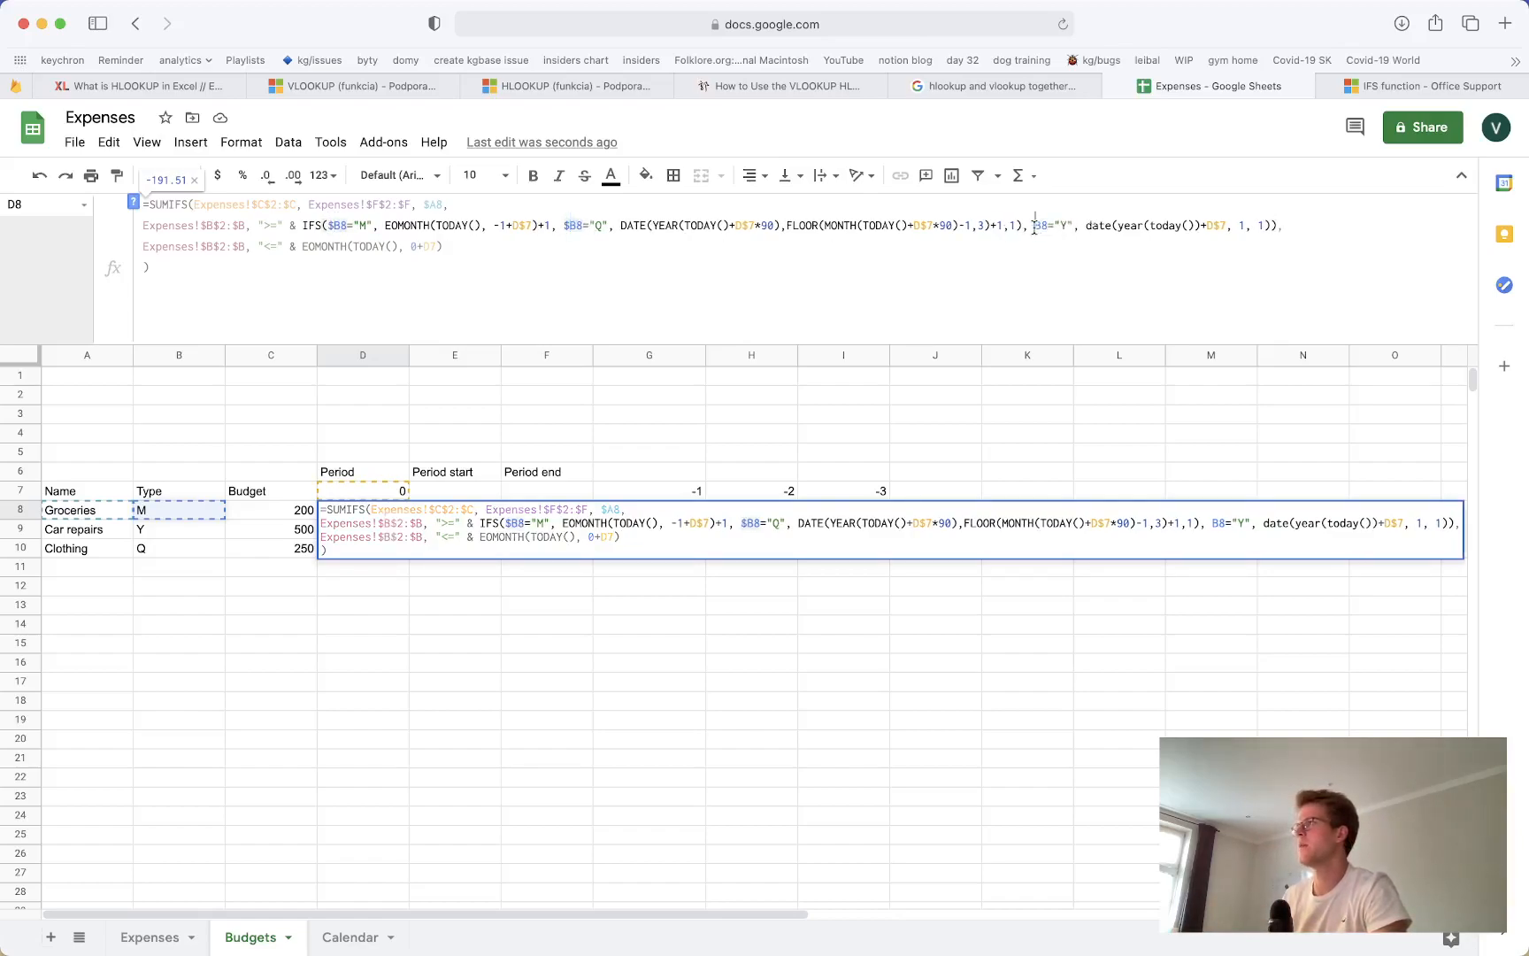
{"action": "type", "text": "$"}
{"action": "left_click", "coordinate": [514, 221]}
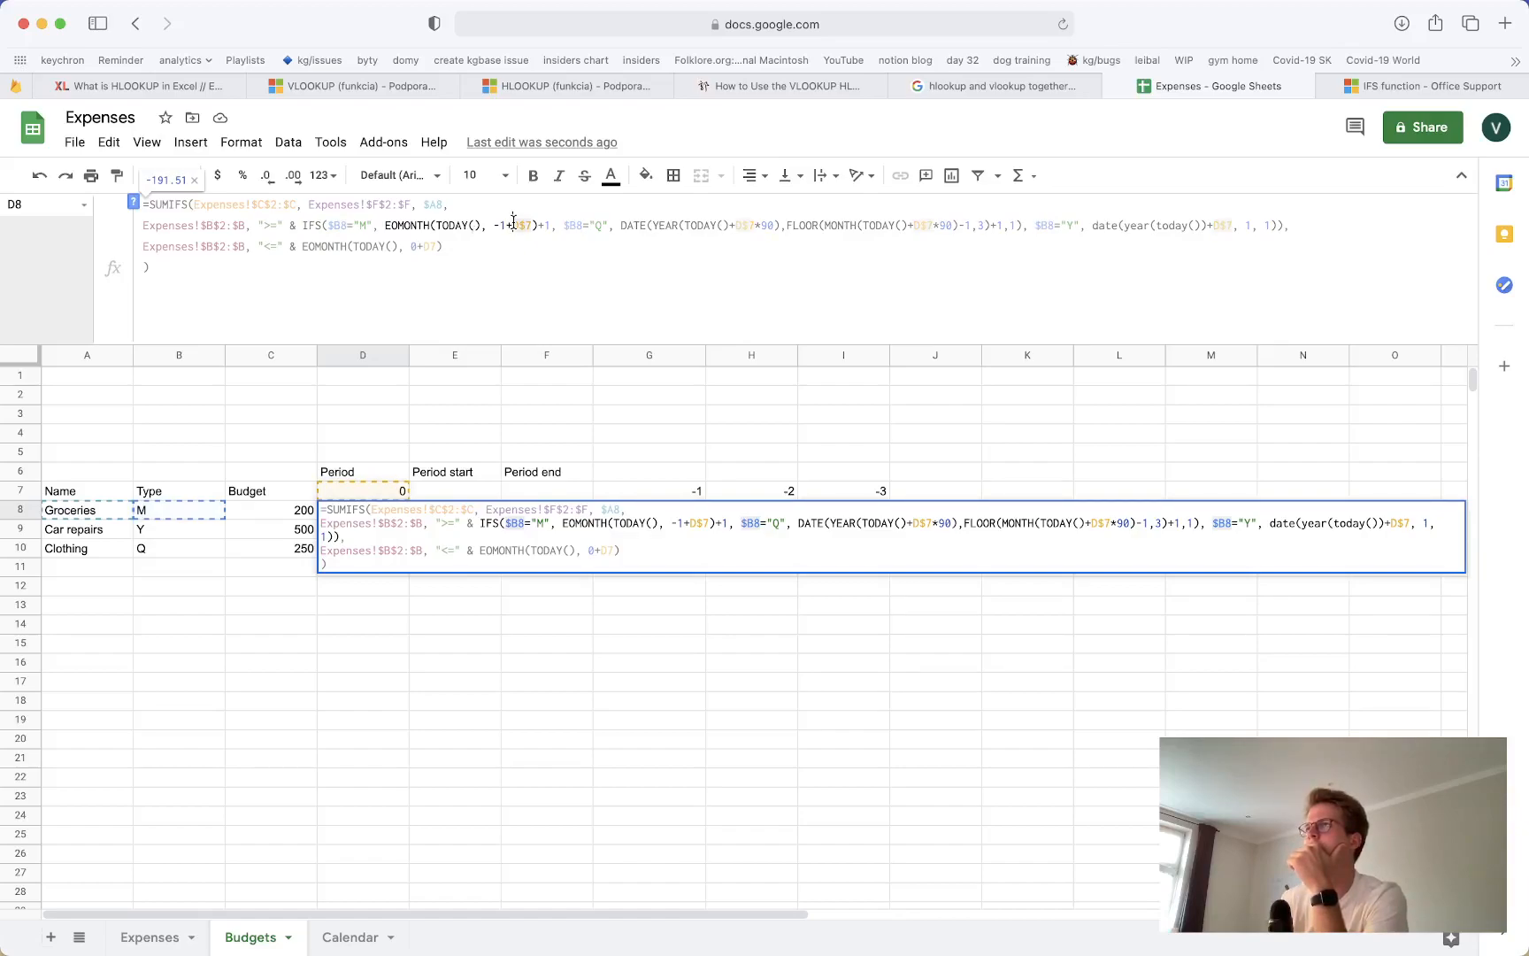
{"action": "left_click", "coordinate": [526, 297]}
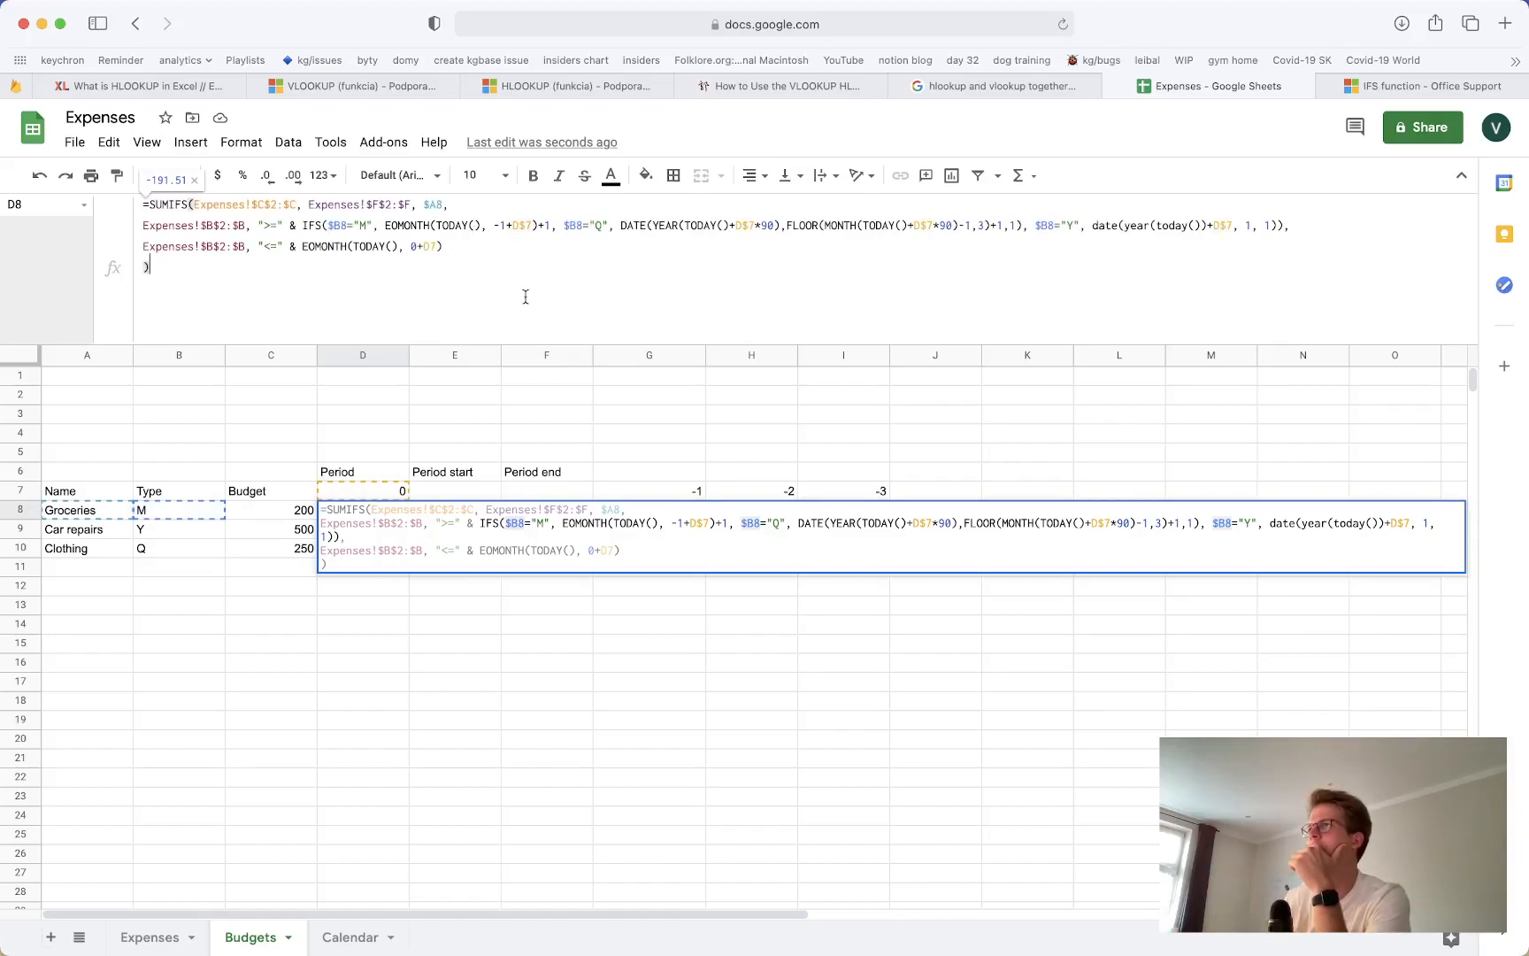
{"action": "left_click", "coordinate": [491, 474]}
Copy the period-end IFS expression from F8 without its equals sign and leave the F8 formula unedited
{"action": "left_click", "coordinate": [546, 514]}
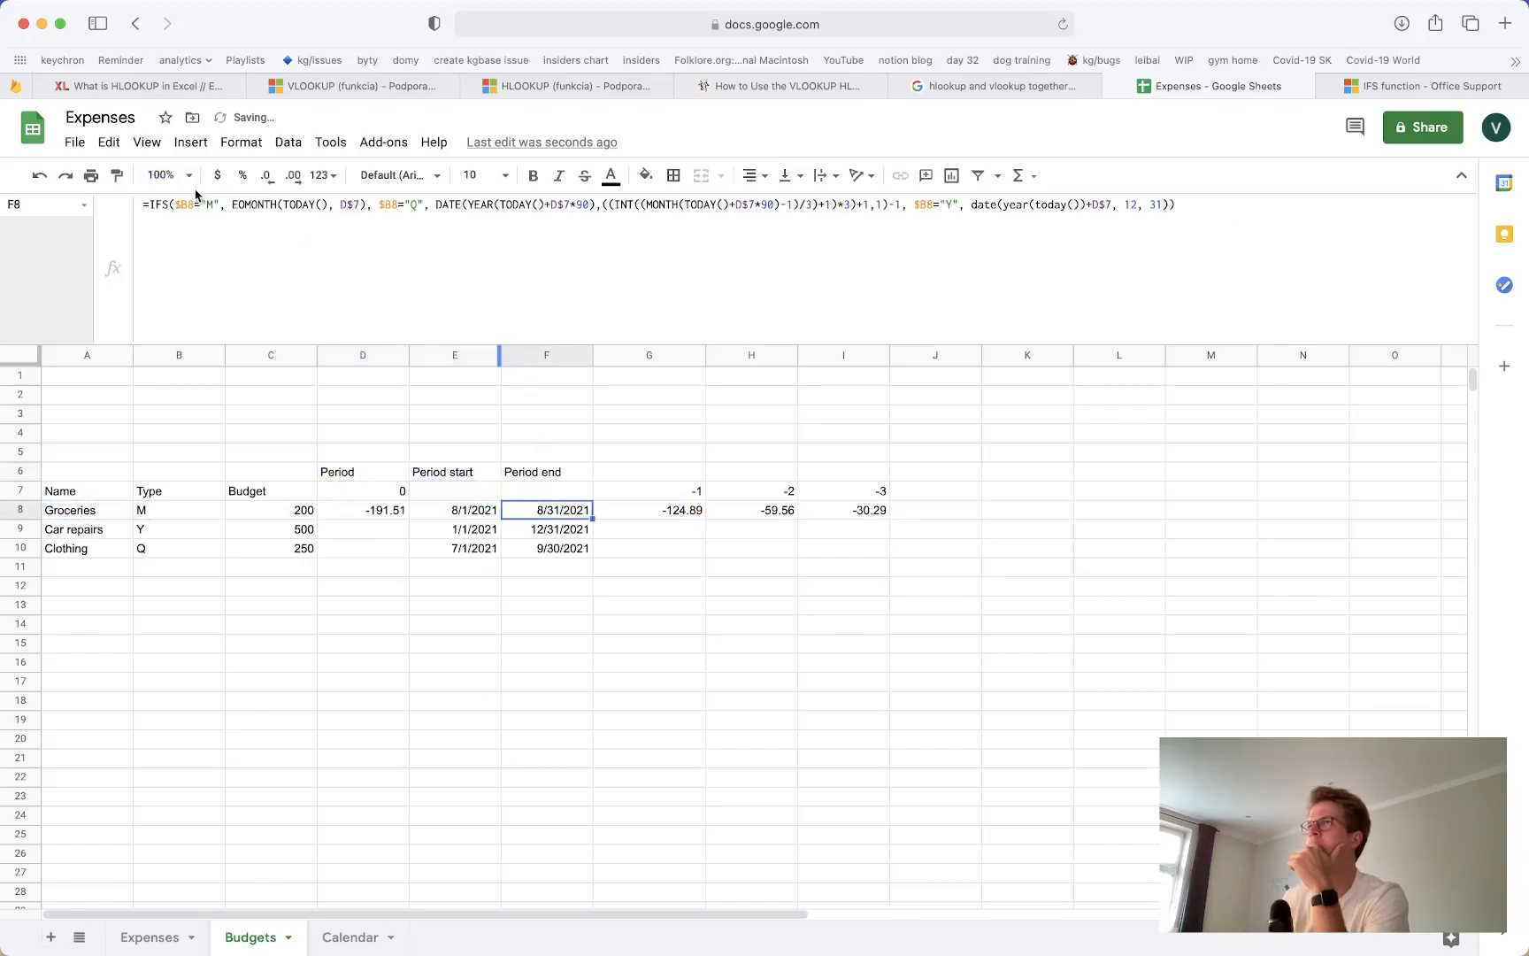
{"action": "left_click_drag", "start_coordinate": [136, 205], "coordinate": [1243, 209]}
{"action": "key", "text": "super+c"}
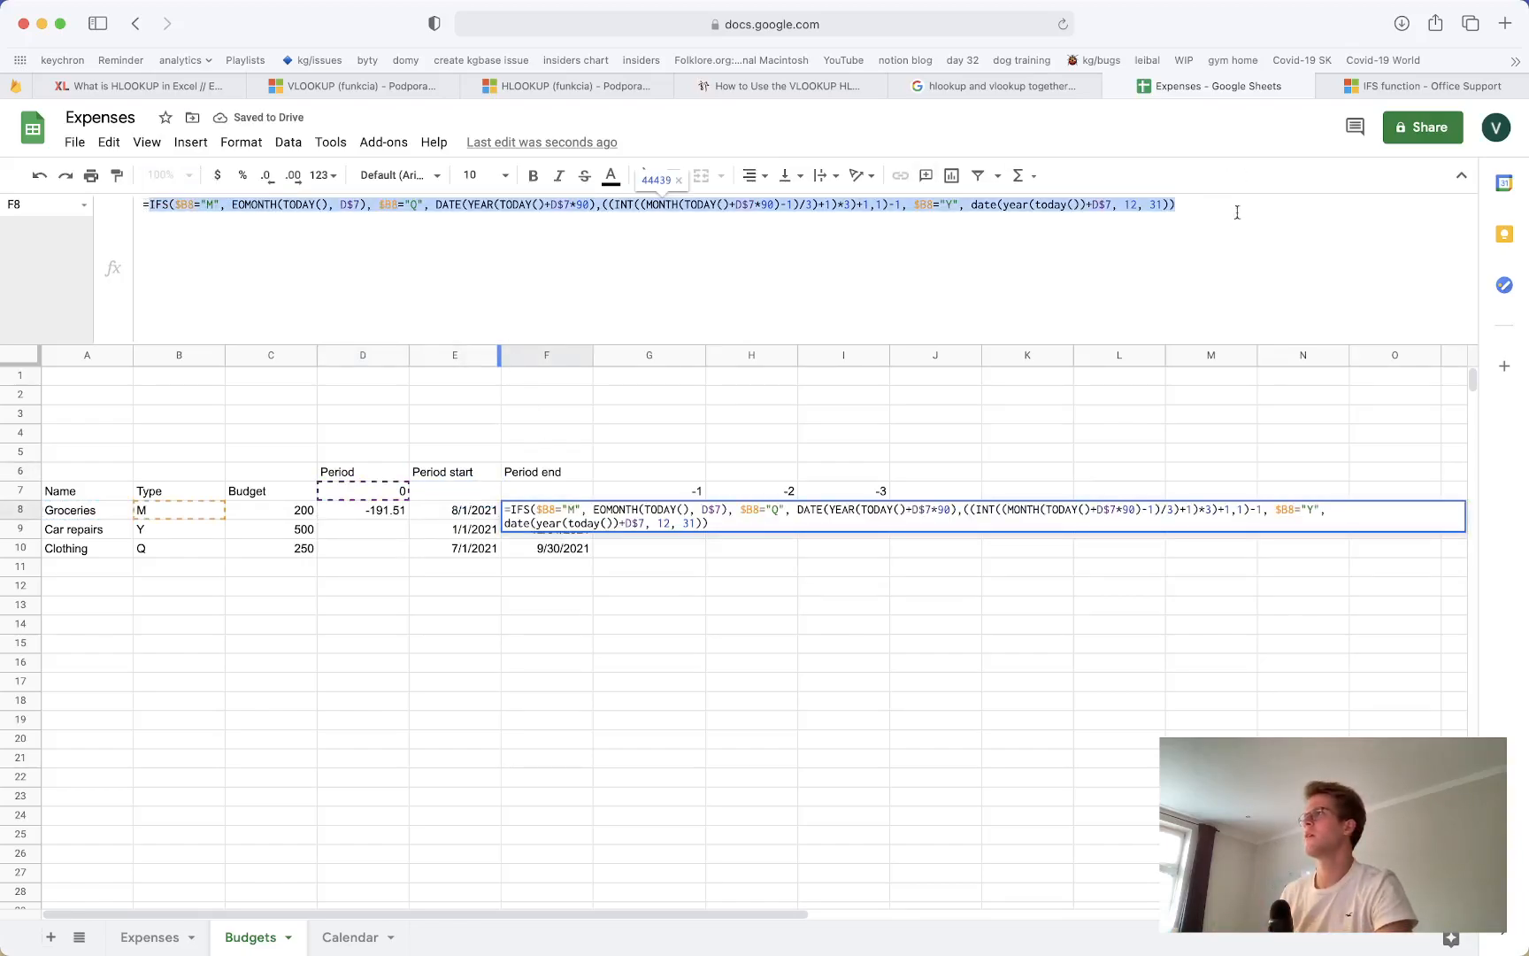
{"action": "left_click", "coordinate": [387, 516]}
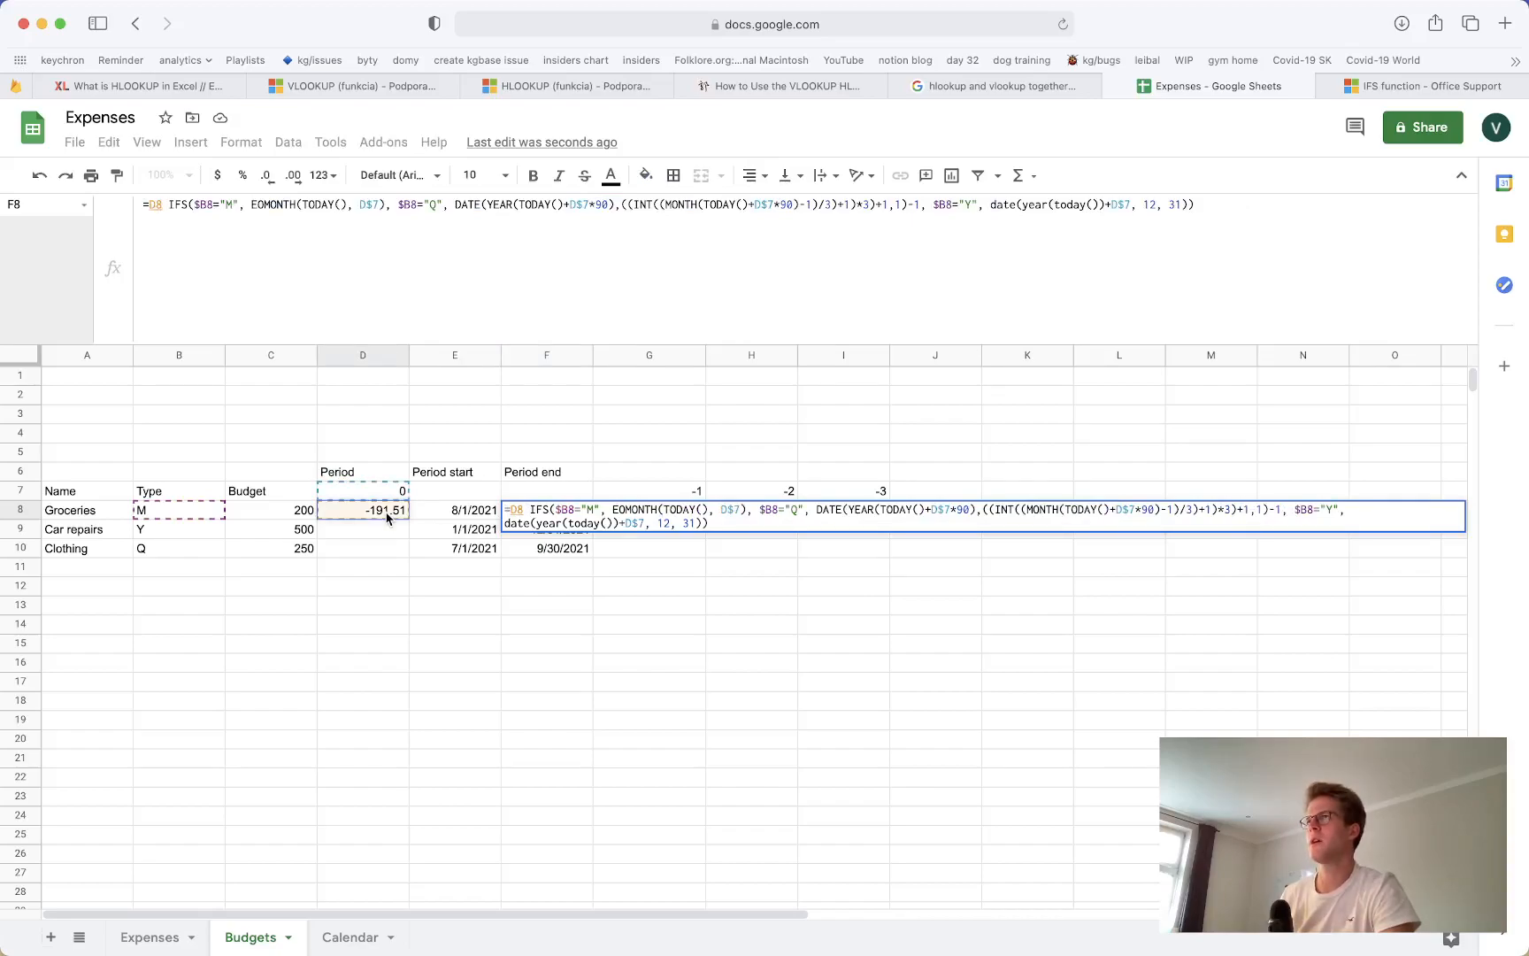
{"action": "key", "text": "Escape"}
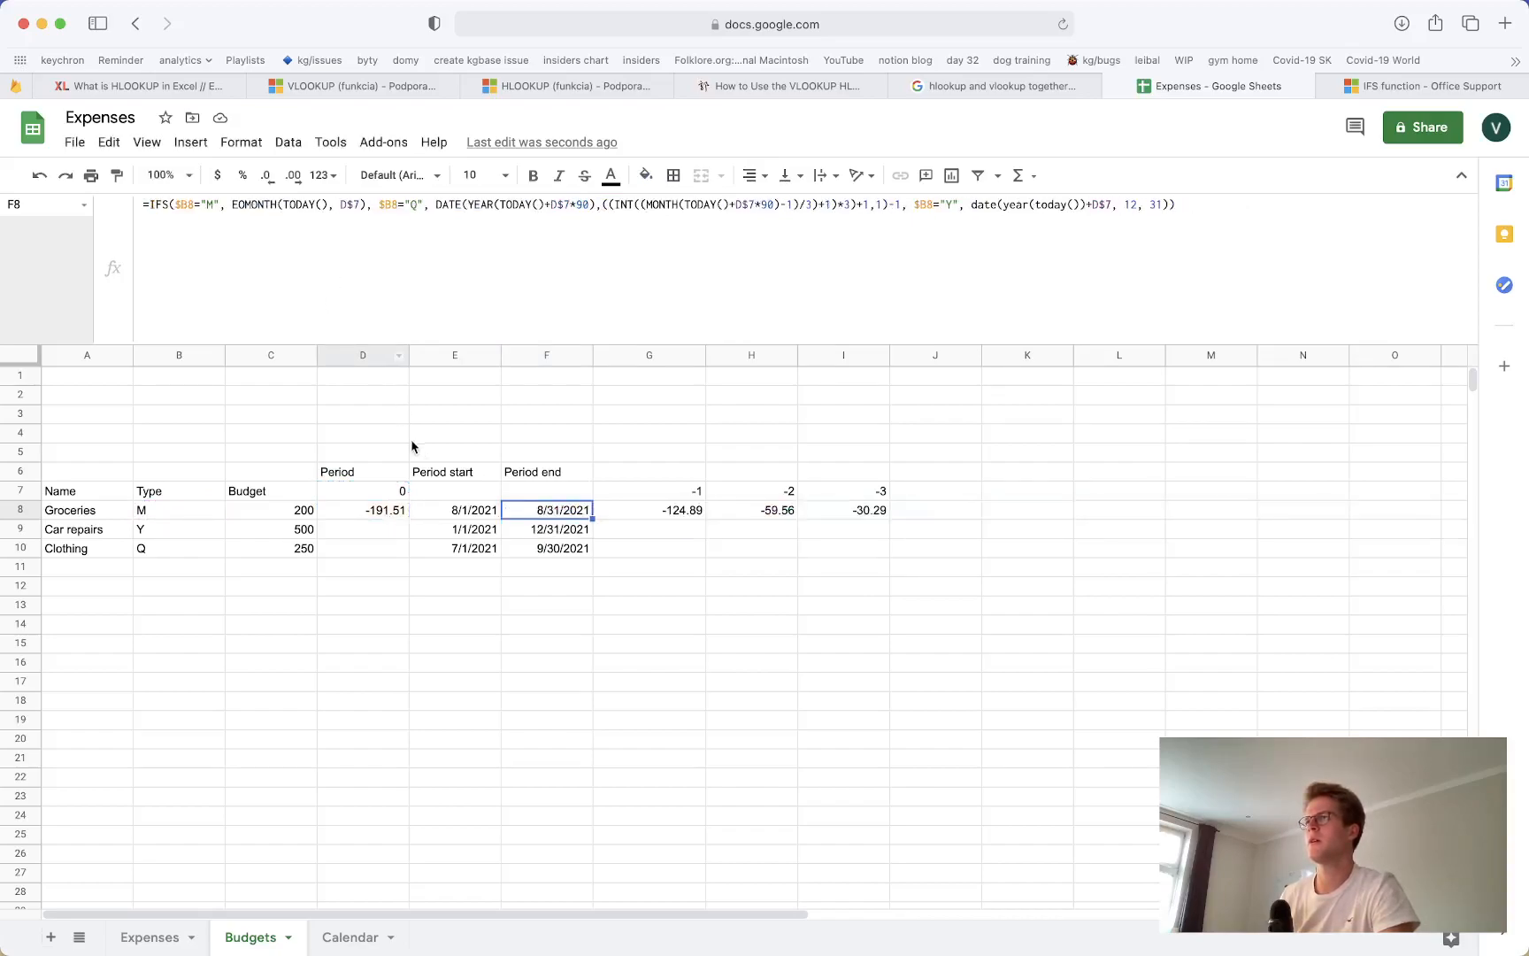
Replace EOMONTH(TODAY(), 0+D7) in the D8 formula with the copied period-end IFS expression, commit it, and reselect D8
{"action": "left_click", "coordinate": [371, 517]}
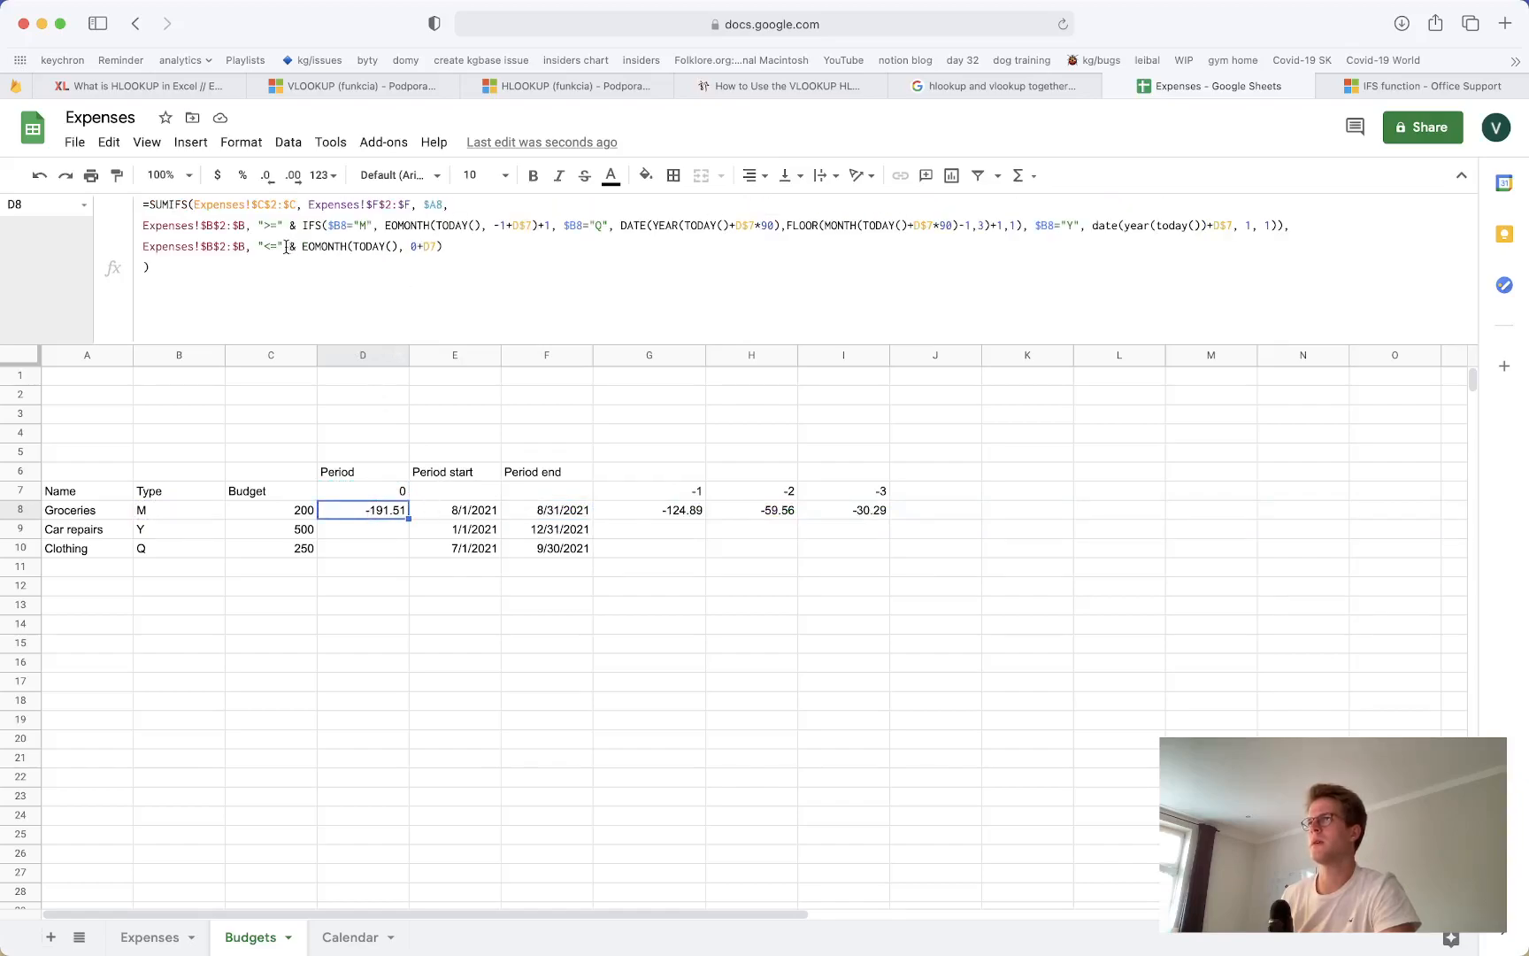
{"action": "mouse_move", "coordinate": [302, 249]}
{"action": "left_mouse_down"}
{"action": "mouse_move", "coordinate": [409, 254]}
{"action": "mouse_move", "coordinate": [419, 275]}
{"action": "mouse_move", "coordinate": [449, 250]}
{"action": "mouse_move", "coordinate": [302, 254]}
{"action": "left_mouse_up"}
{"action": "key", "text": "super+v"}
{"action": "left_click", "coordinate": [346, 287]}
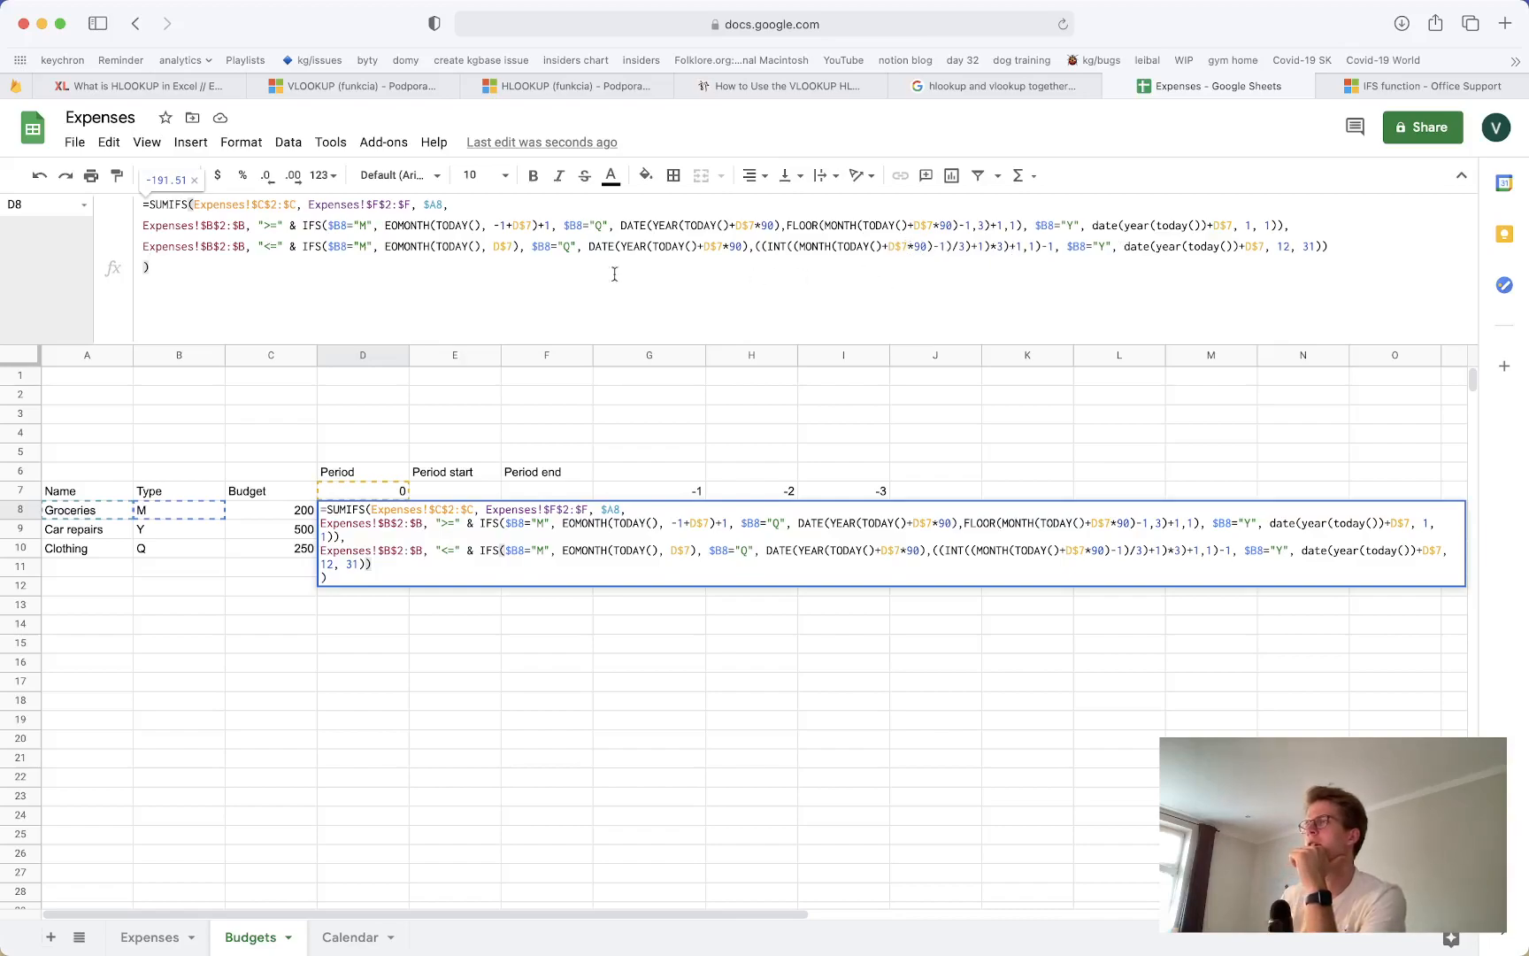
{"action": "left_click", "coordinate": [507, 433]}
{"action": "left_click", "coordinate": [392, 512]}
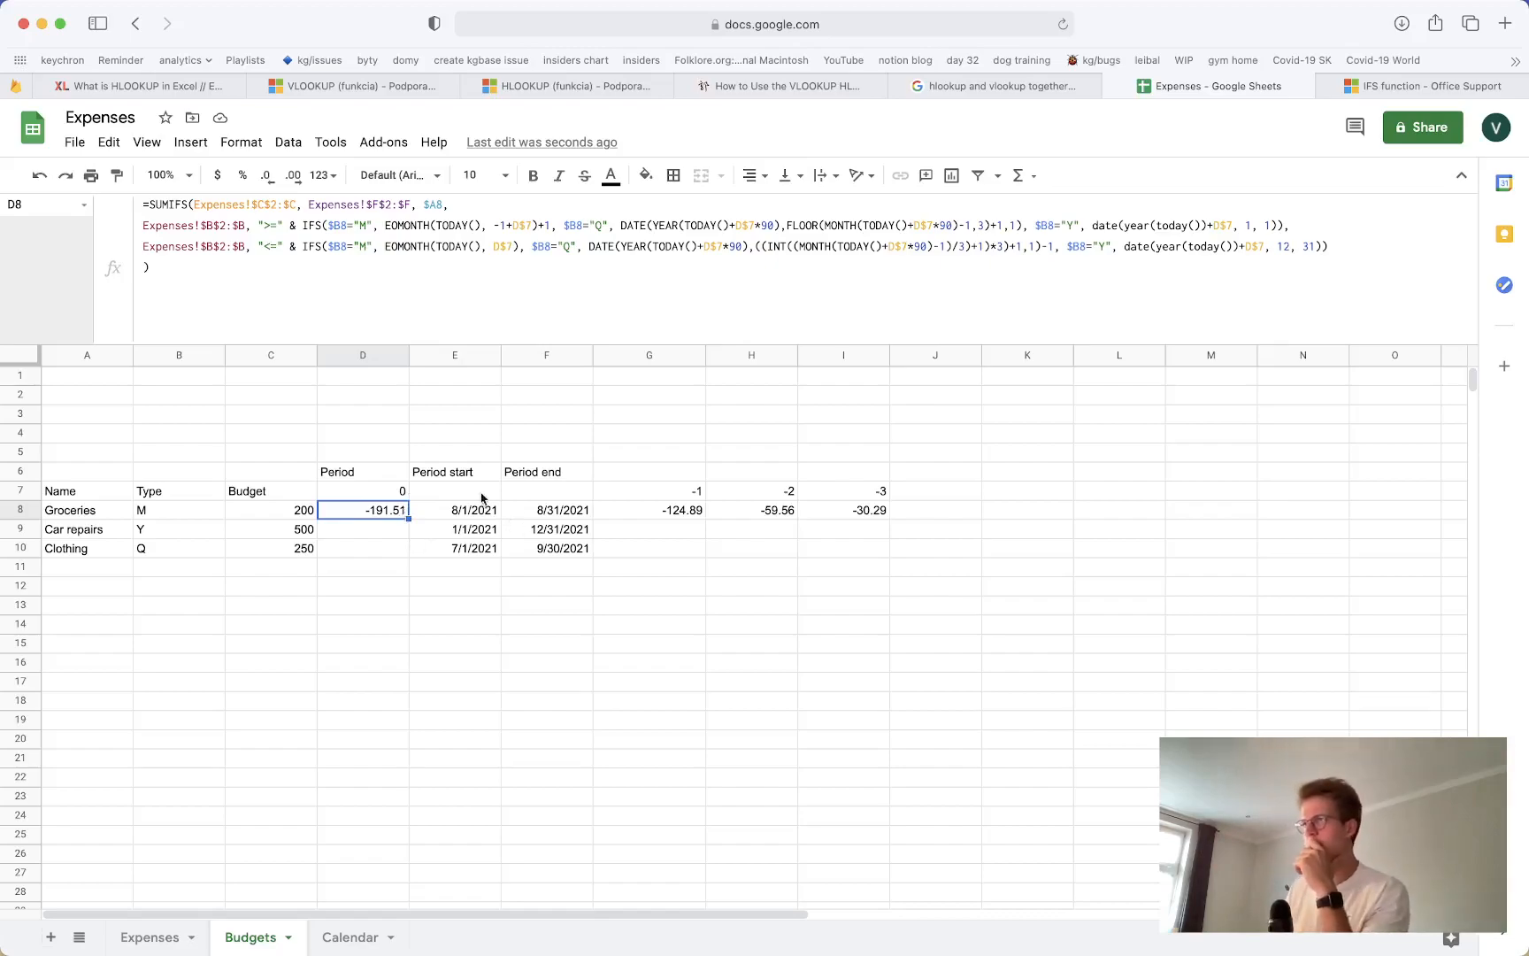
Delete the Period start and Period end helper columns, E and F
{"action": "left_click_drag", "start_coordinate": [477, 358], "coordinate": [529, 355]}
{"action": "right_click", "coordinate": [529, 355]}
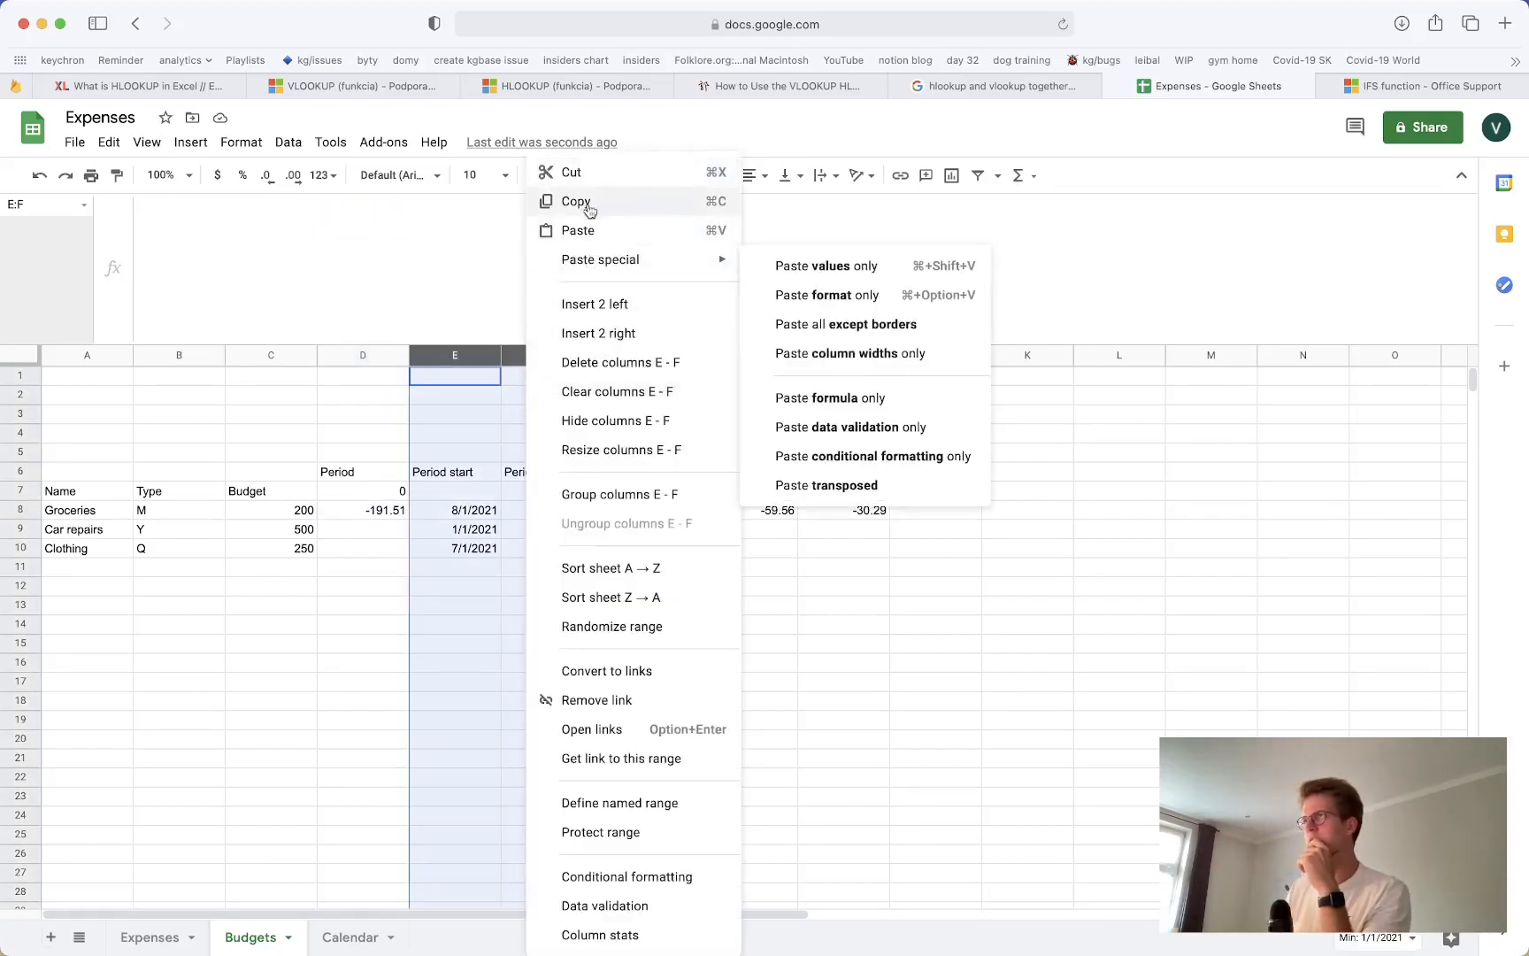
{"action": "left_click", "coordinate": [605, 364]}
{"action": "left_click", "coordinate": [557, 454]}
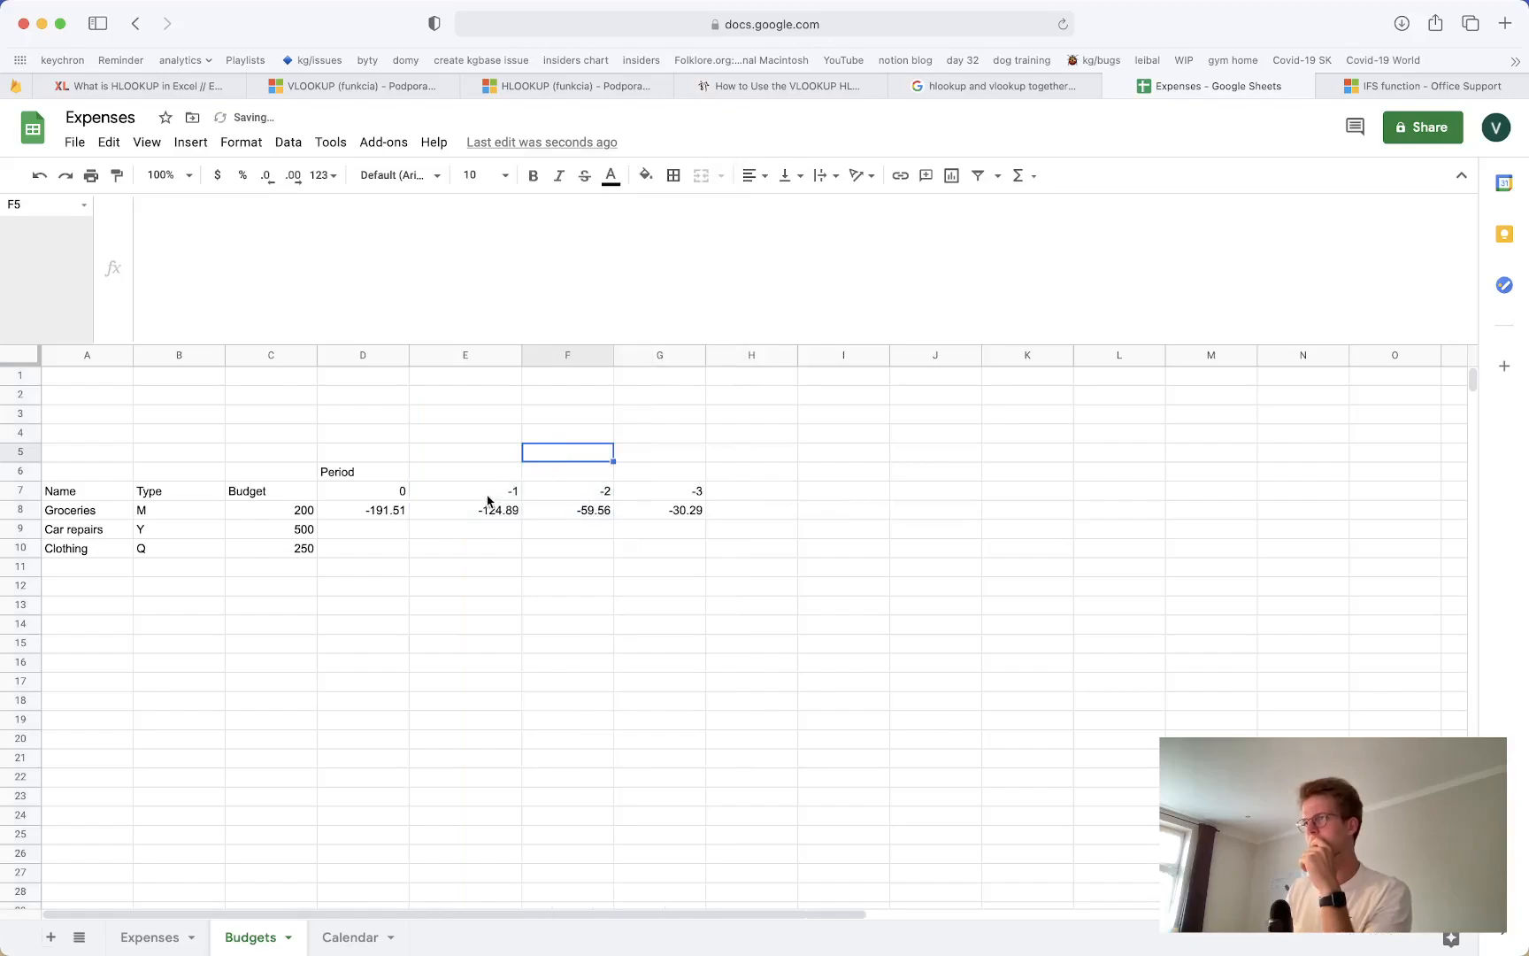
Copy the D8 formula into E8:G8, replacing the old SUMIFS formulas for periods -1 to -3
{"action": "left_click", "coordinate": [349, 509]}
{"action": "left_click", "coordinate": [443, 510]}
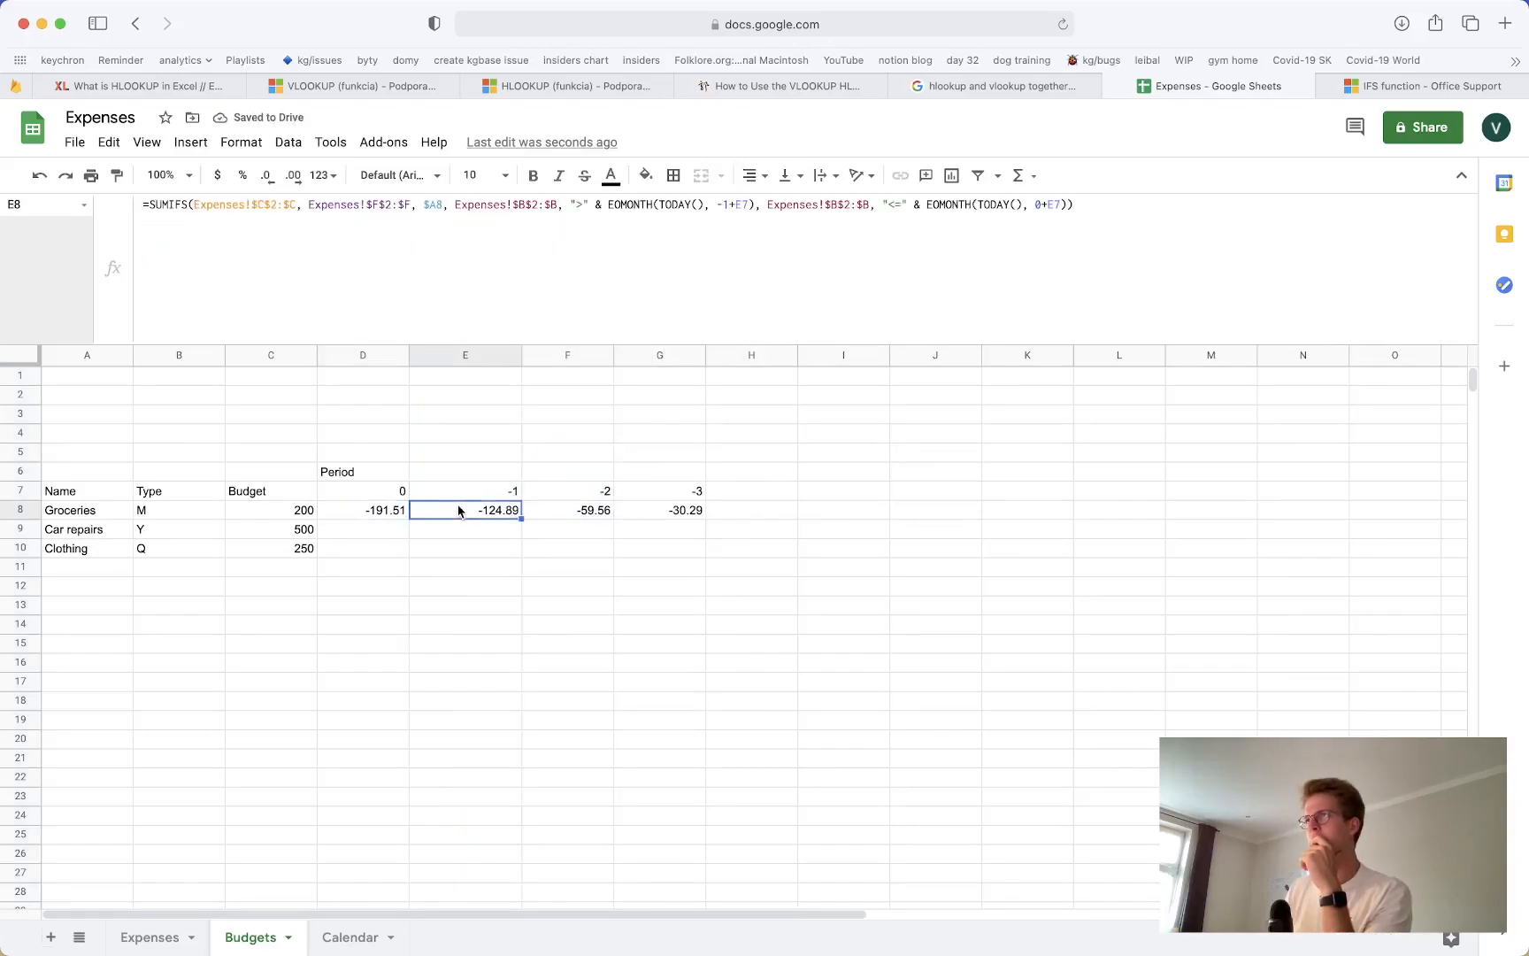
{"action": "left_click", "coordinate": [395, 516]}
{"action": "key", "text": "super+c"}
{"action": "left_click_drag", "start_coordinate": [442, 511], "coordinate": [635, 512]}
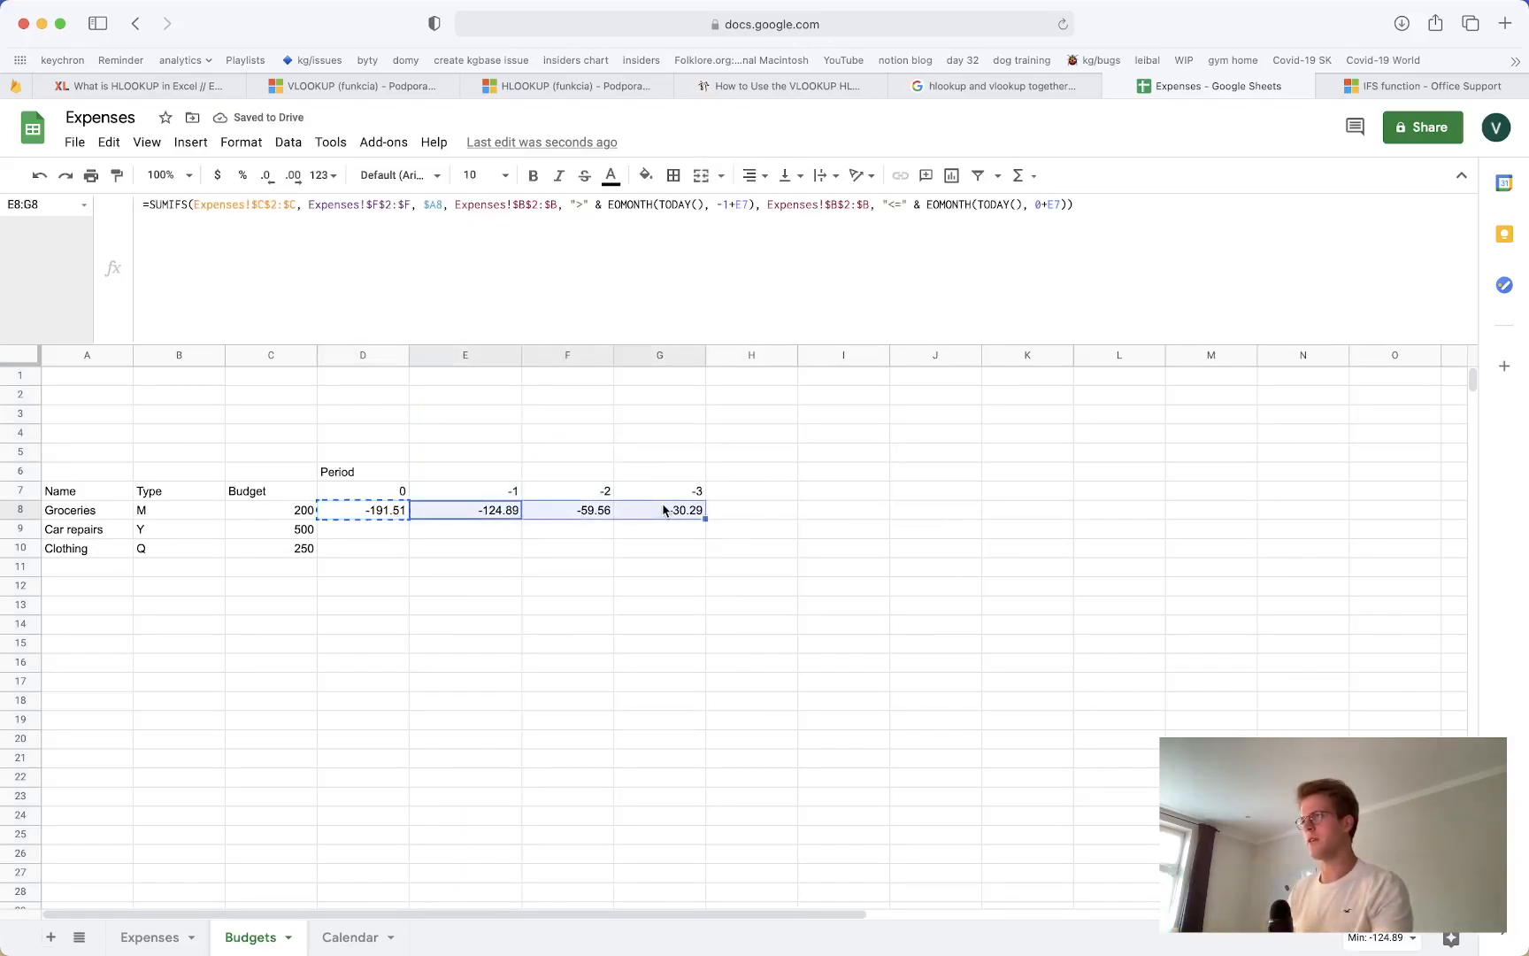
{"action": "key", "text": "super+v"}
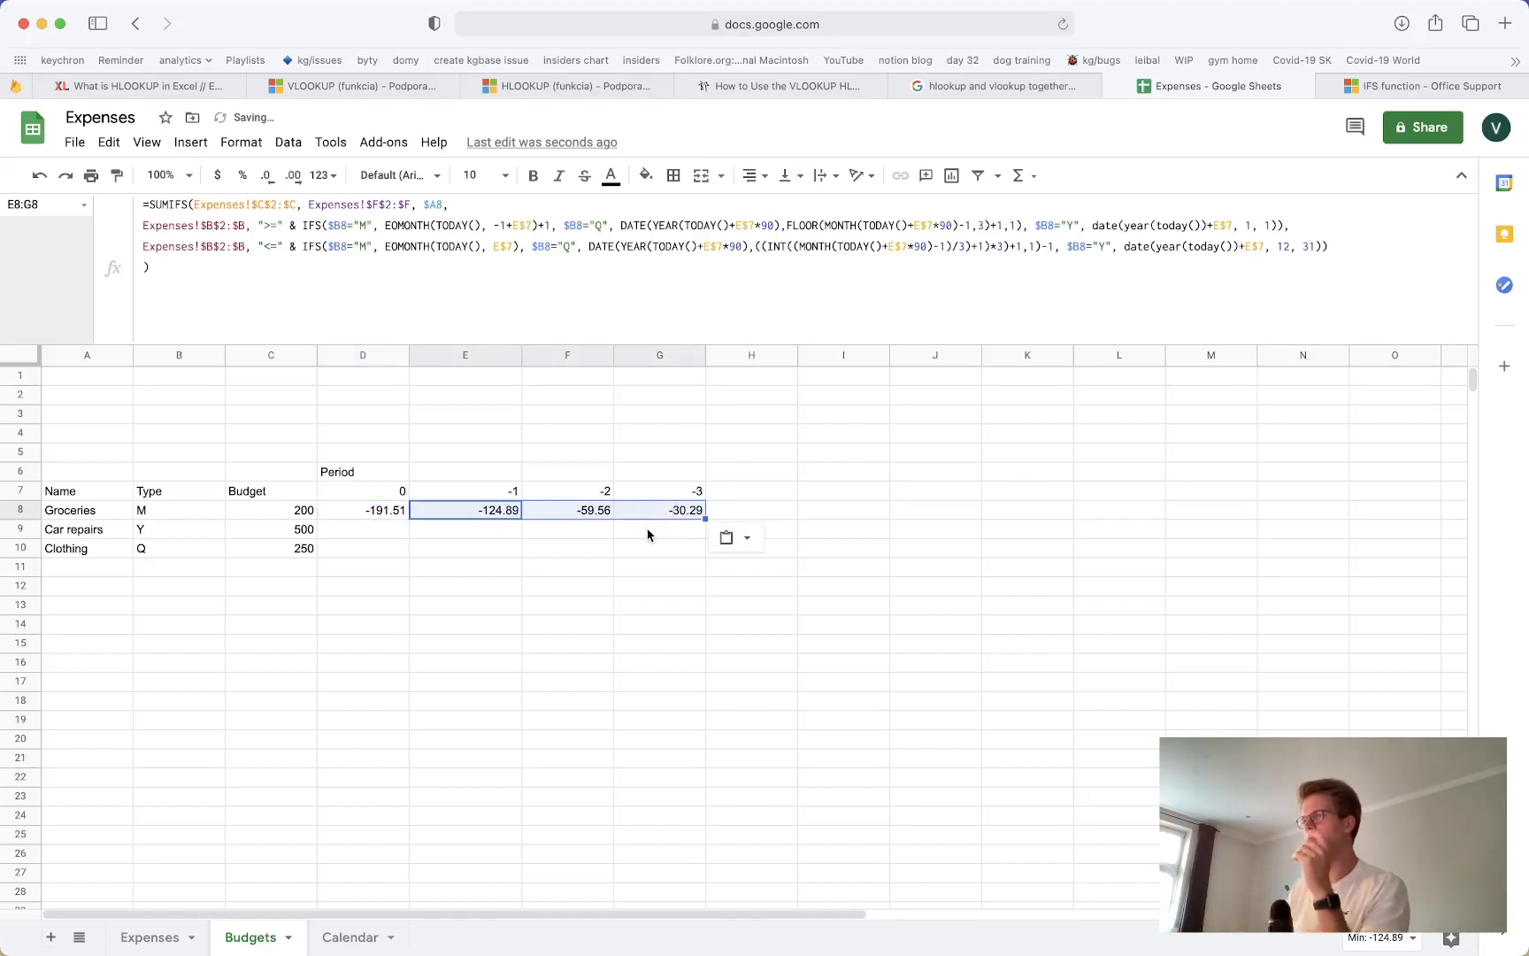
{"action": "left_click", "coordinate": [647, 534]}
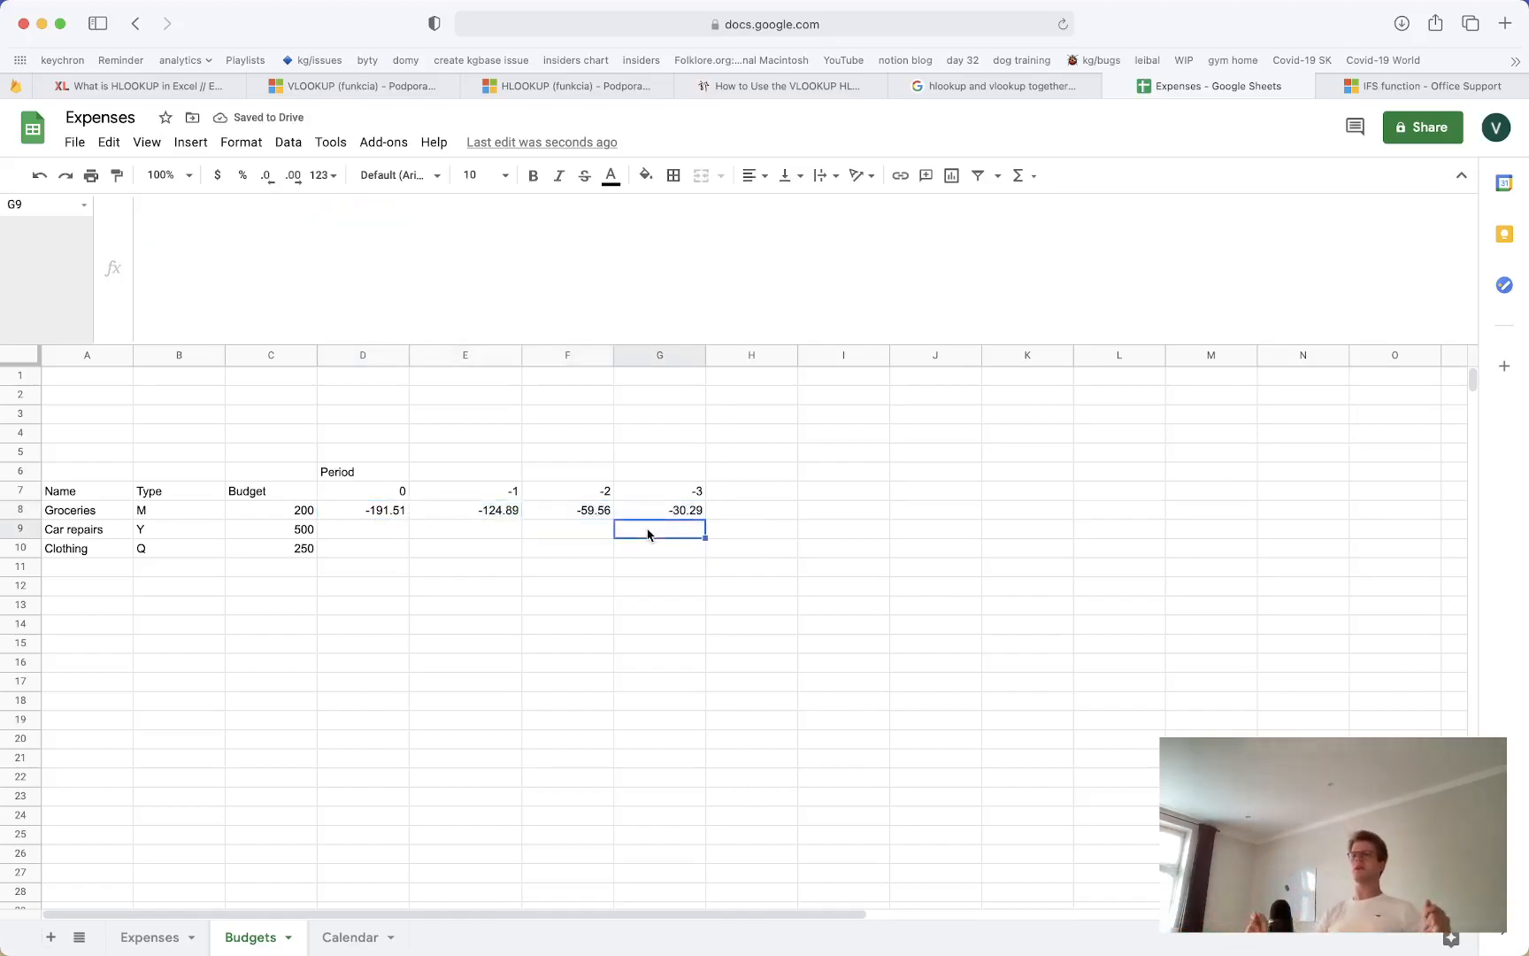
Select D8 and reduce the height of the formula bar to fit its four-line formula
{"action": "left_click", "coordinate": [361, 497]}
{"action": "left_click", "coordinate": [372, 513]}
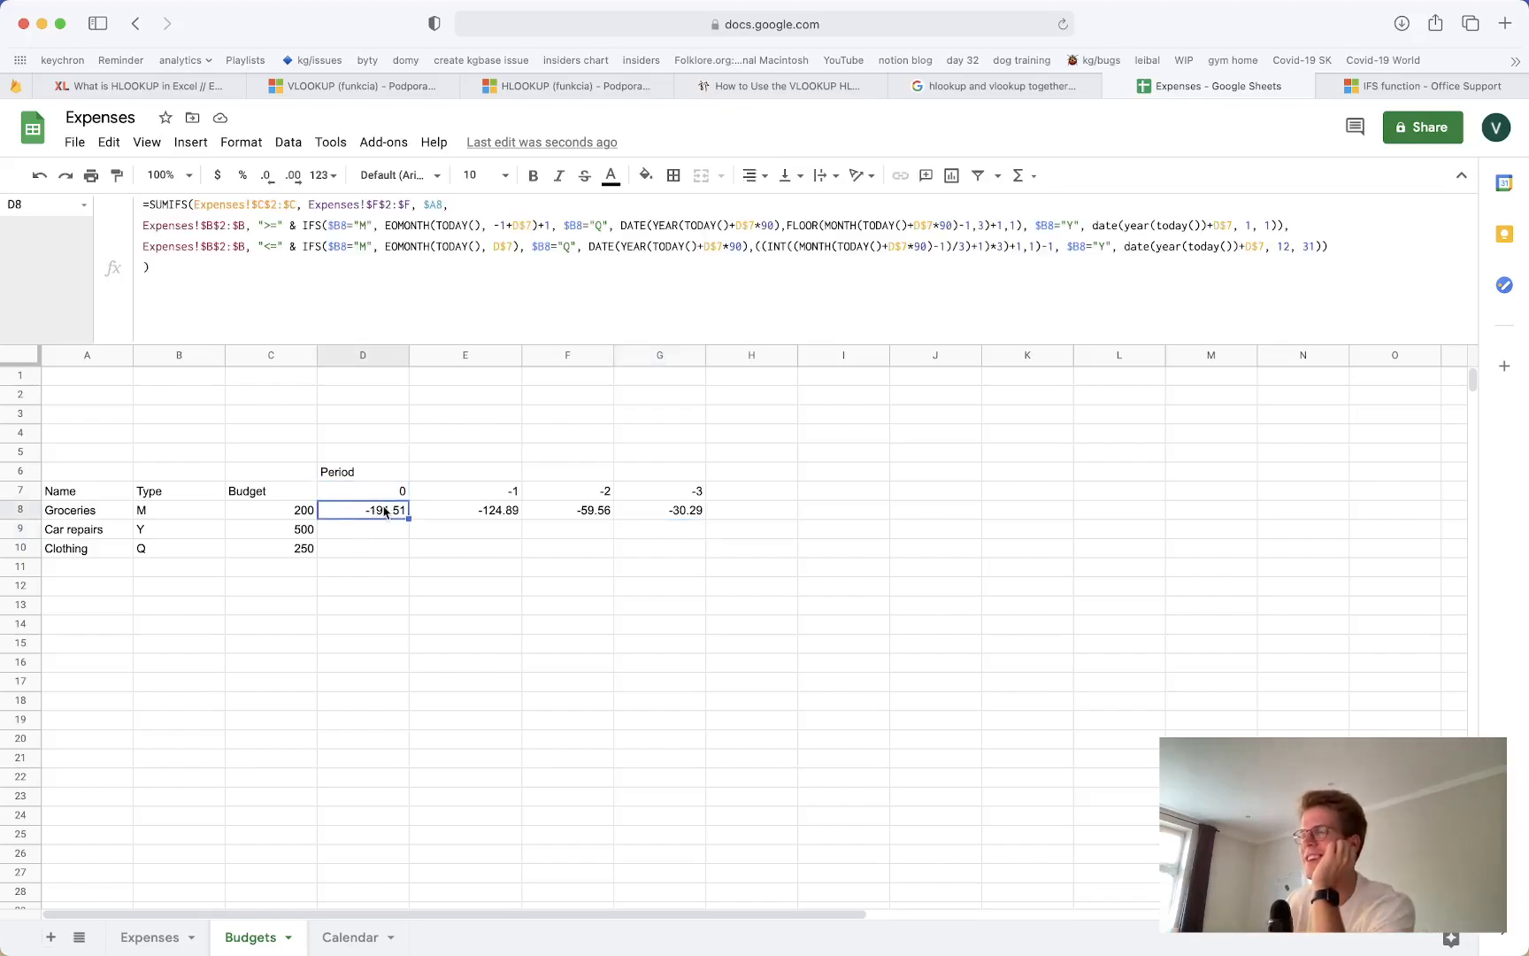
{"action": "left_click_drag", "start_coordinate": [424, 351], "coordinate": [430, 303]}
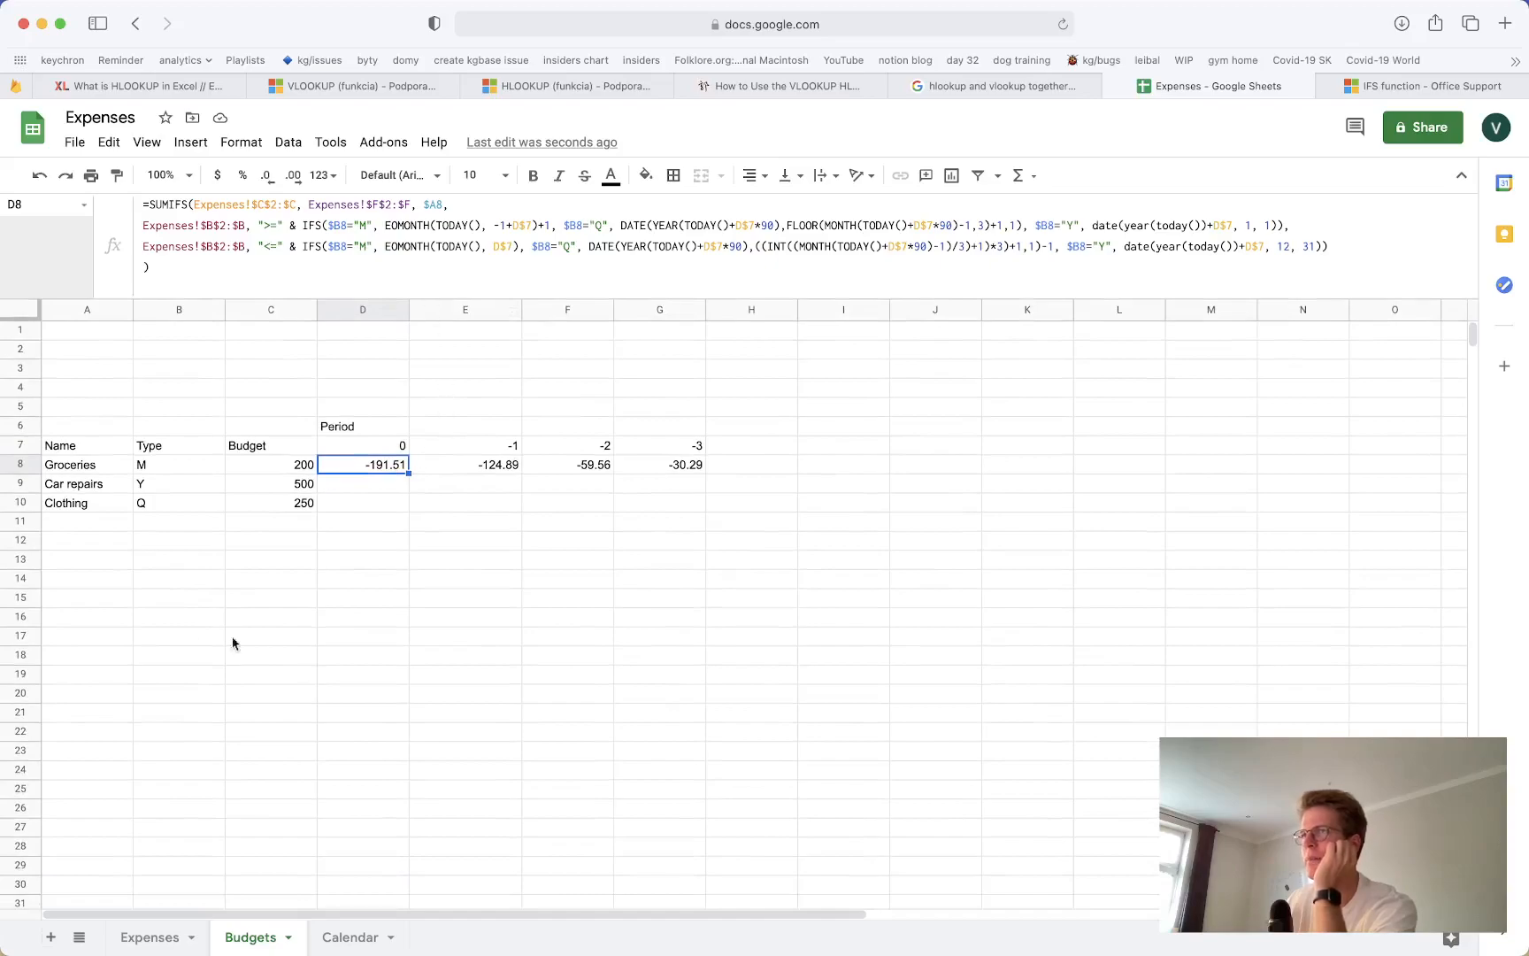
Replace the Car repairs entry in row 9 of the Budgets sheet with Coffee, type M, budget 30
{"action": "left_click", "coordinate": [128, 937]}
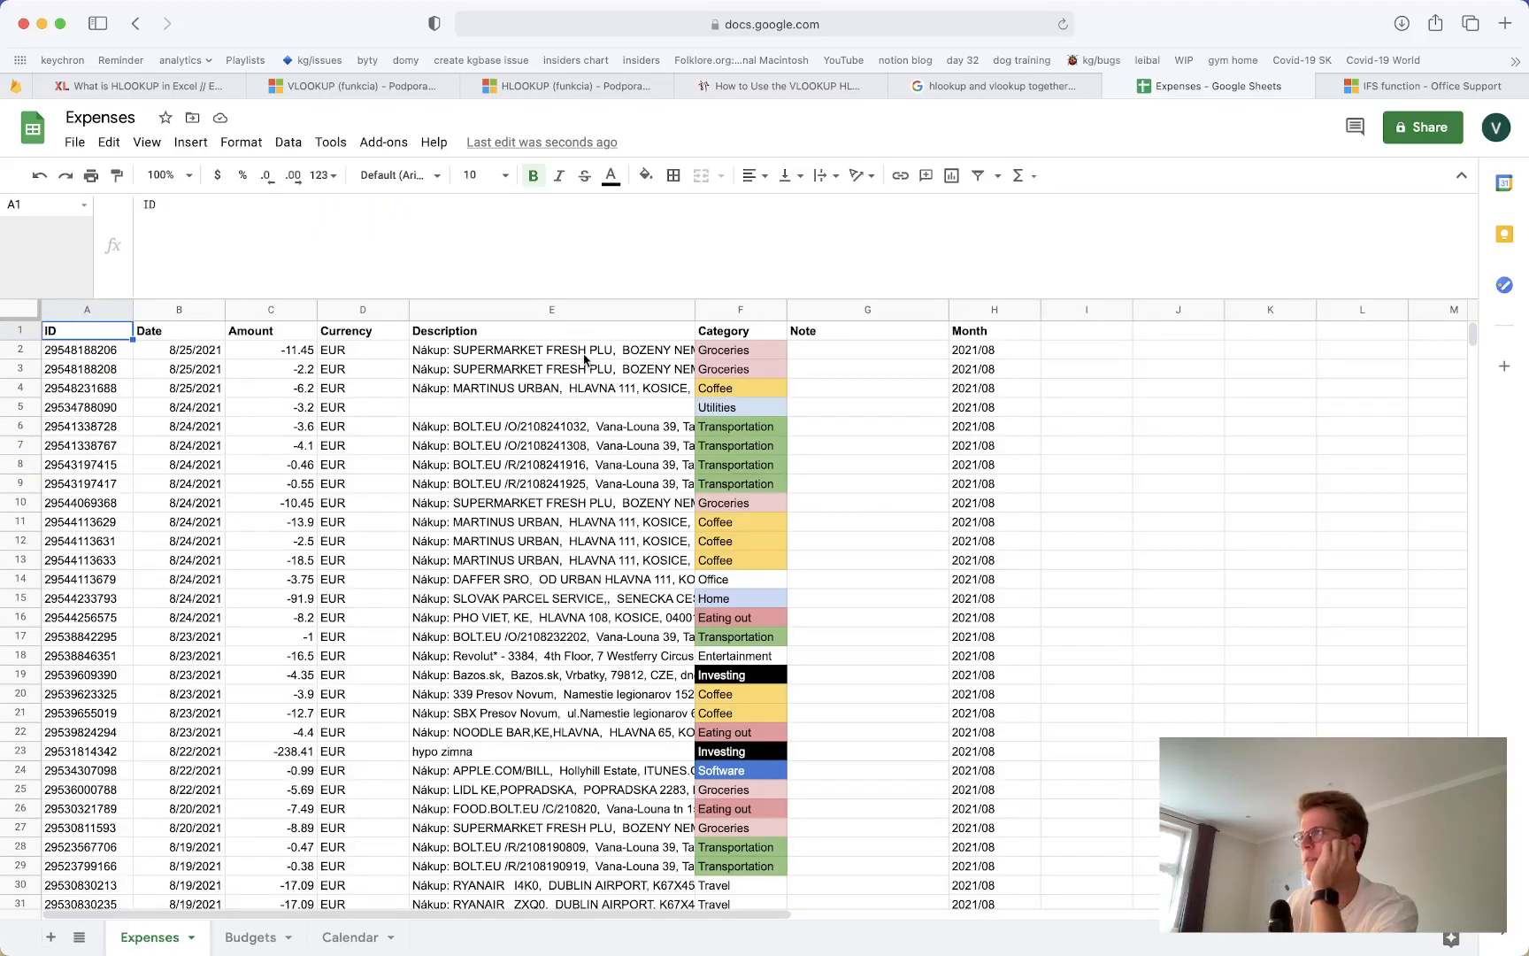
{"action": "left_click", "coordinate": [711, 391]}
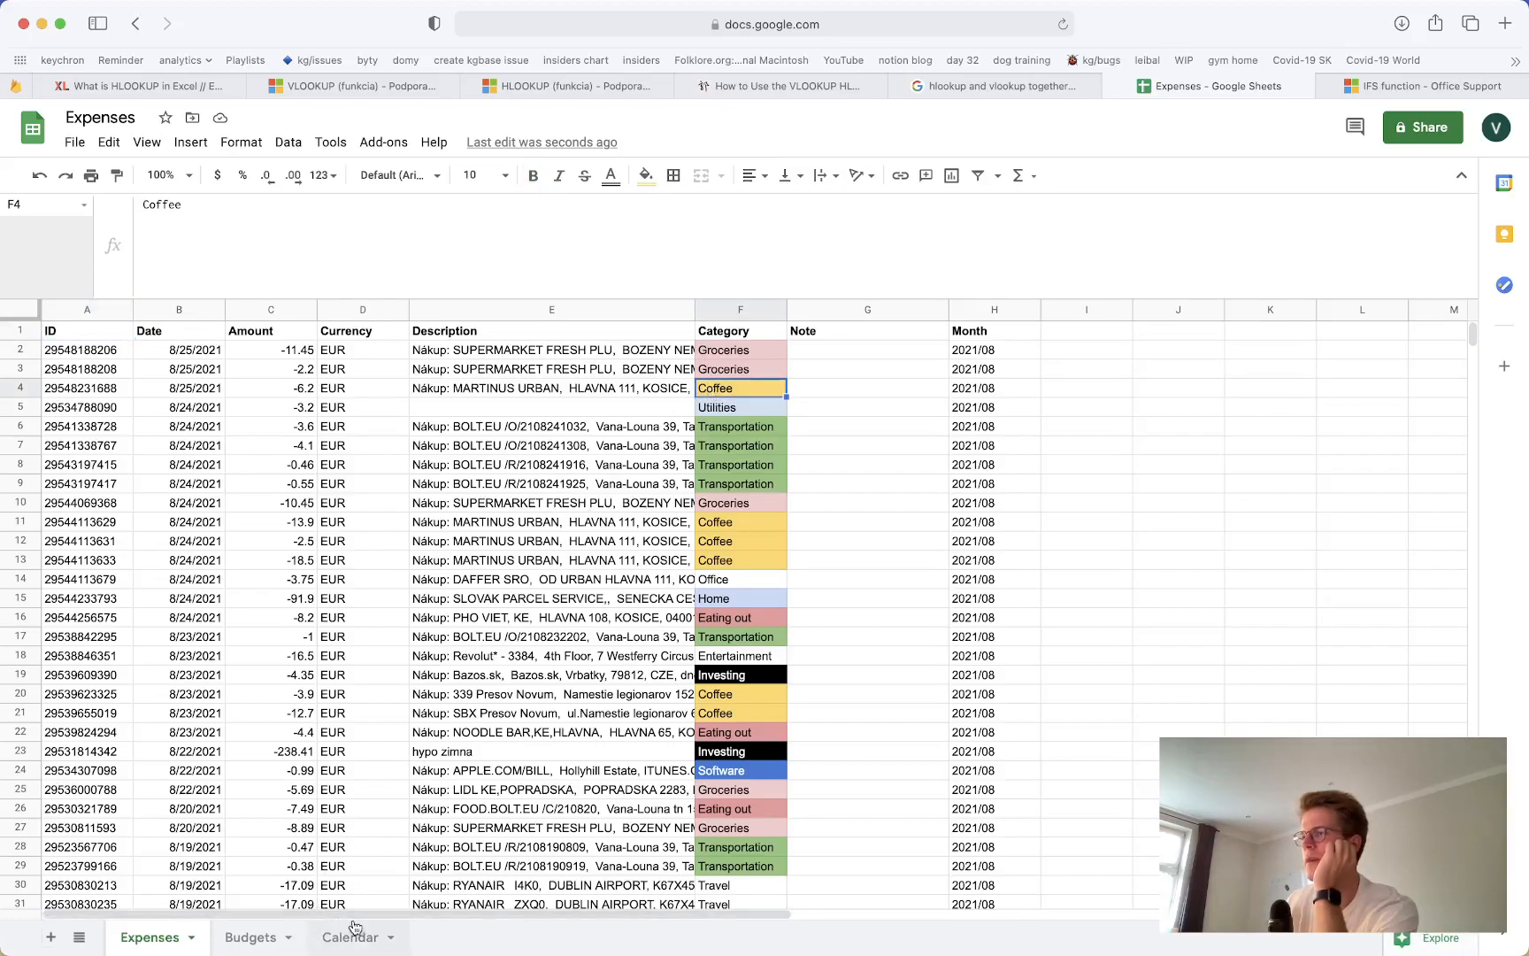
{"action": "left_click", "coordinate": [265, 937]}
{"action": "left_click", "coordinate": [90, 478]}
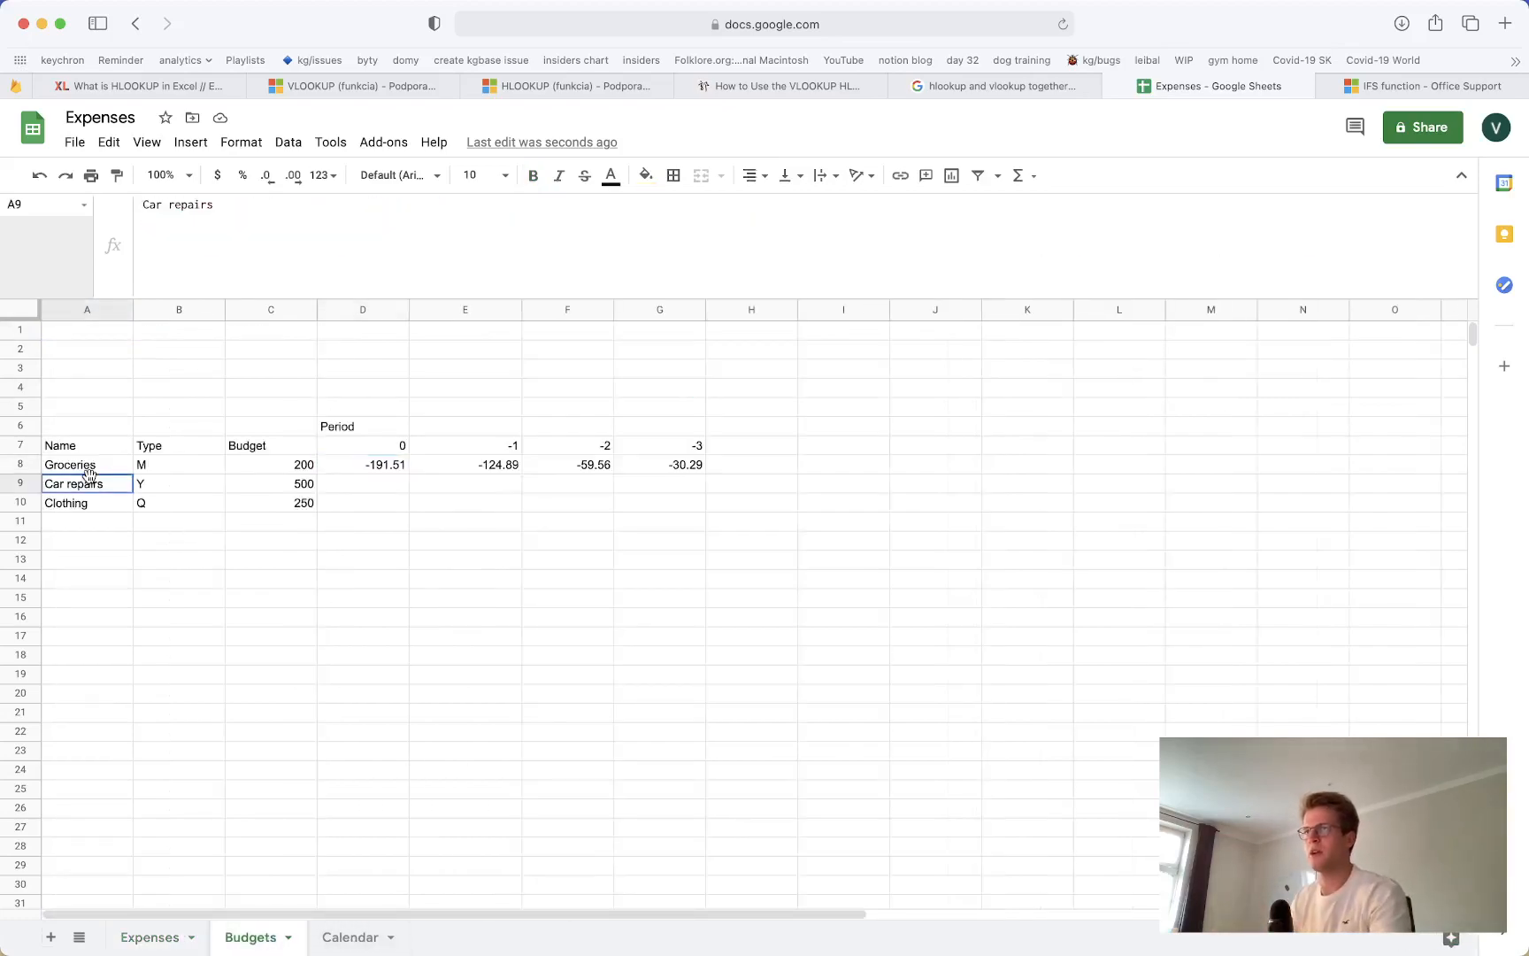
{"action": "type", "text": "Coffee"}
{"action": "key", "text": "Tab"}
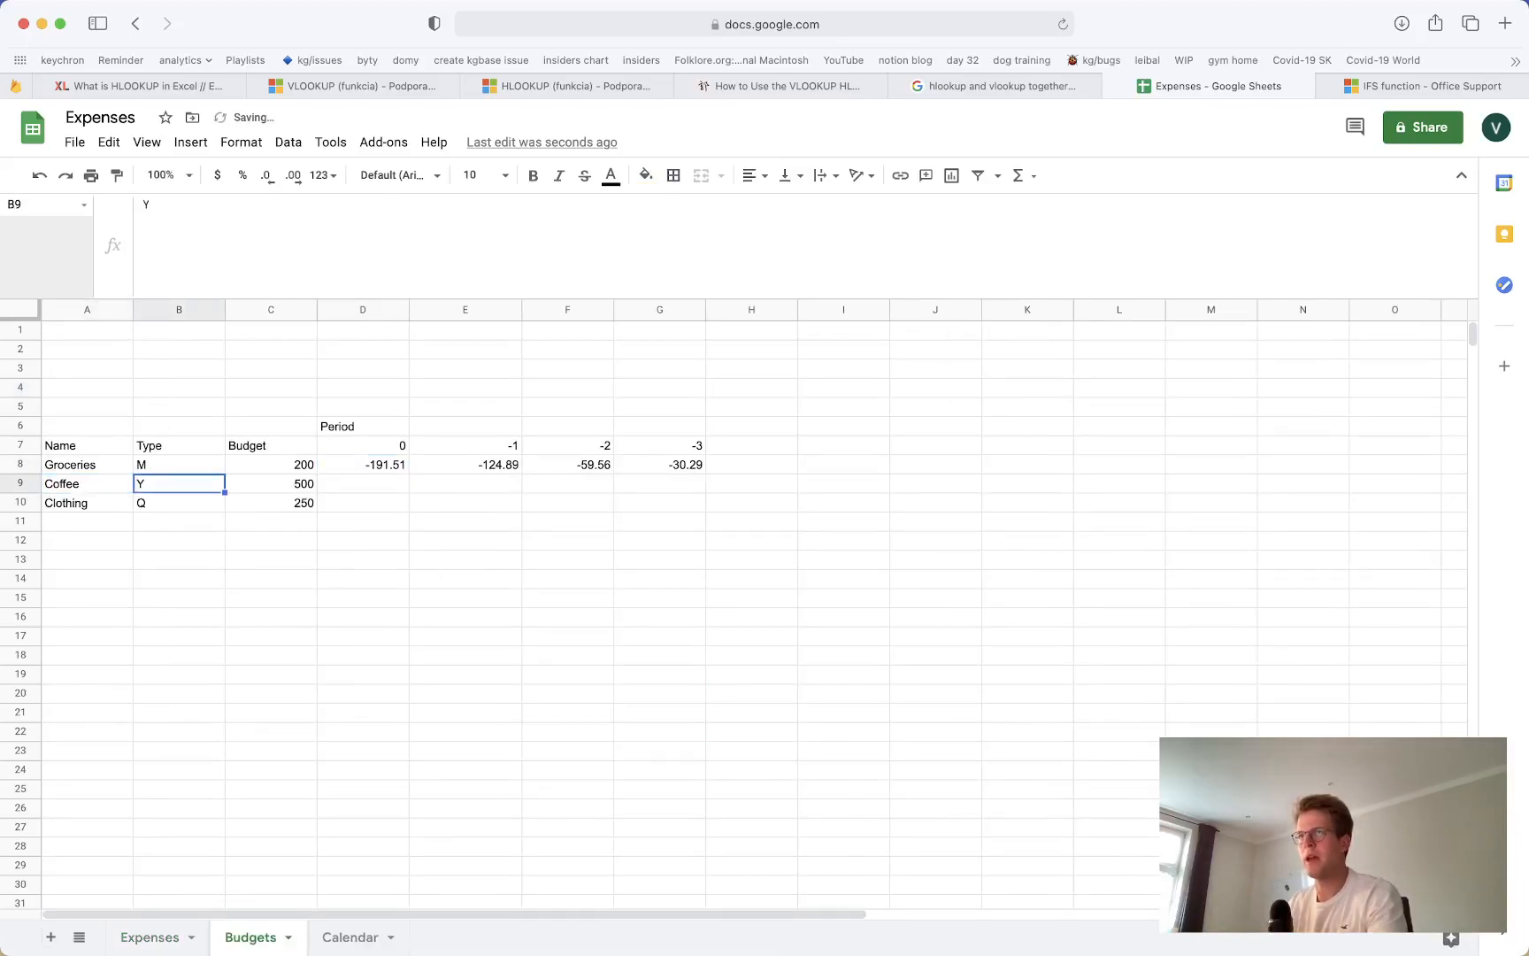
{"action": "type", "text": "M"}
{"action": "key", "text": "Tab"}
{"action": "type", "text": "30"}
{"action": "key", "text": "Tab"}
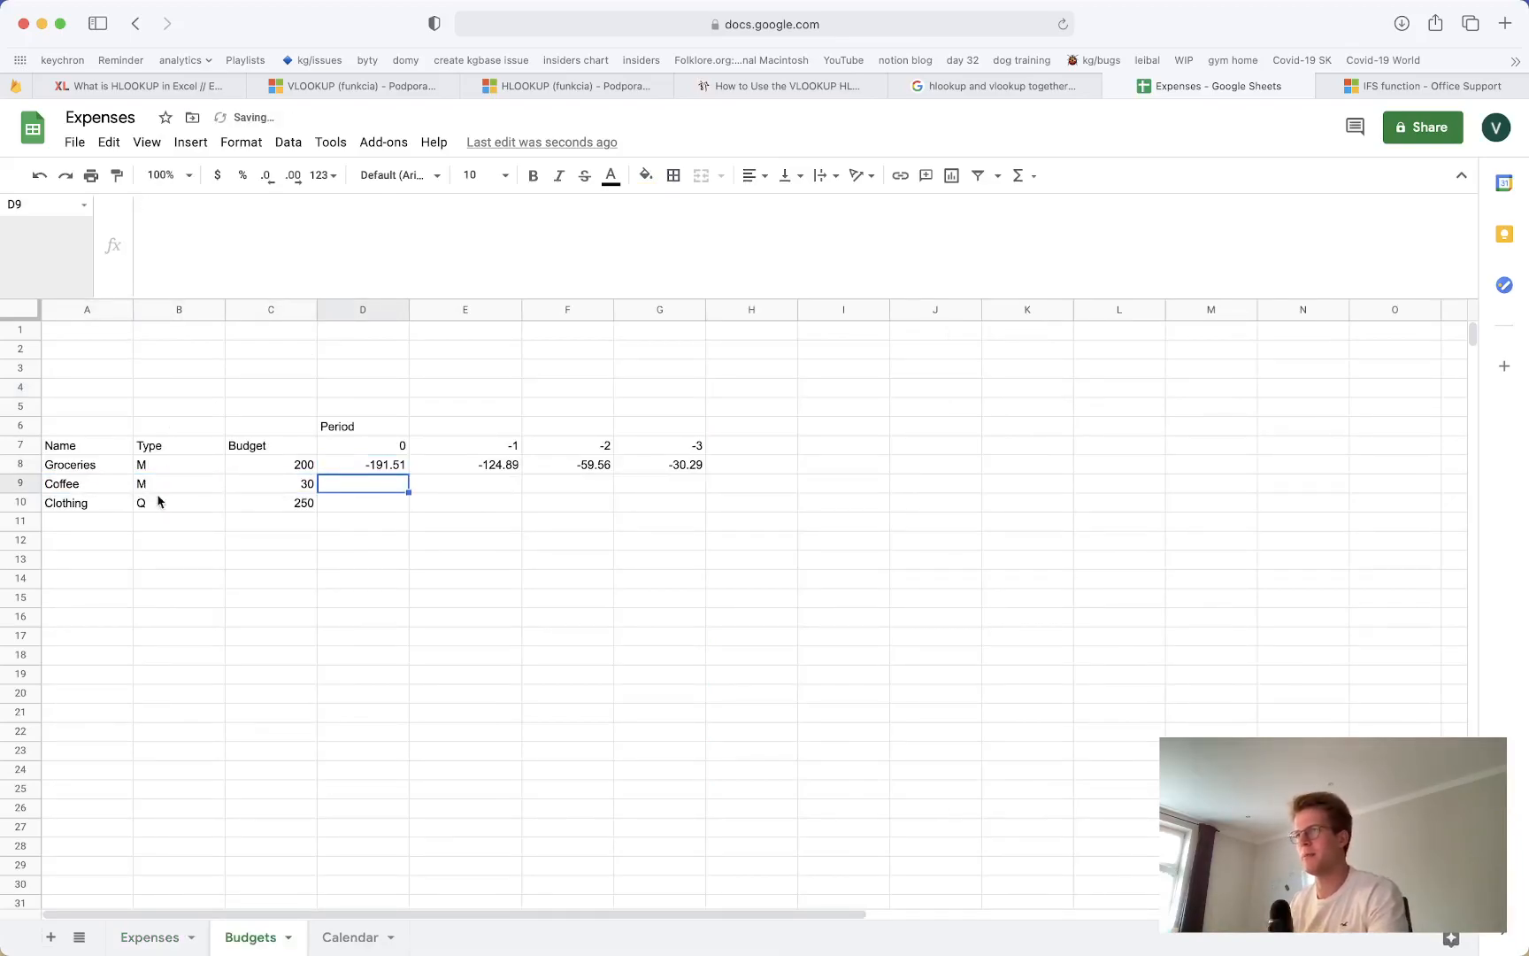
Copy the SUMIFS formulas from D8:G8 into D9:G9 for the Coffee row and review the D9 formula
{"action": "left_click_drag", "start_coordinate": [369, 464], "coordinate": [662, 466]}
{"action": "key", "text": "ctrl+c"}
{"action": "left_click", "coordinate": [371, 485]}
{"action": "key", "text": "ctrl+v"}
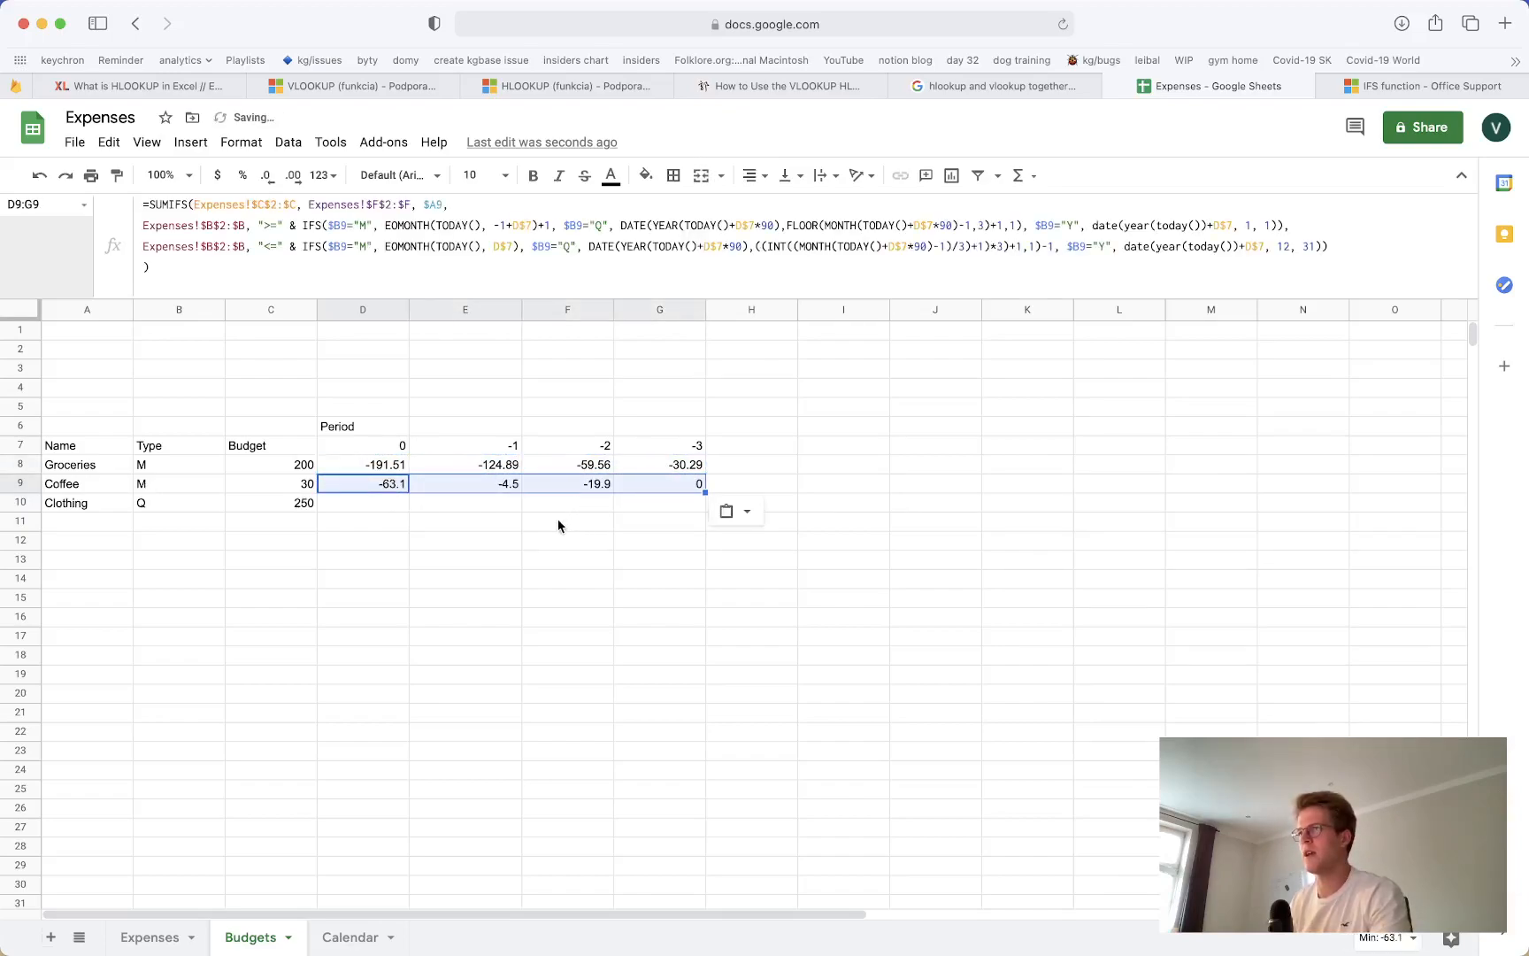
{"action": "left_click", "coordinate": [457, 489]}
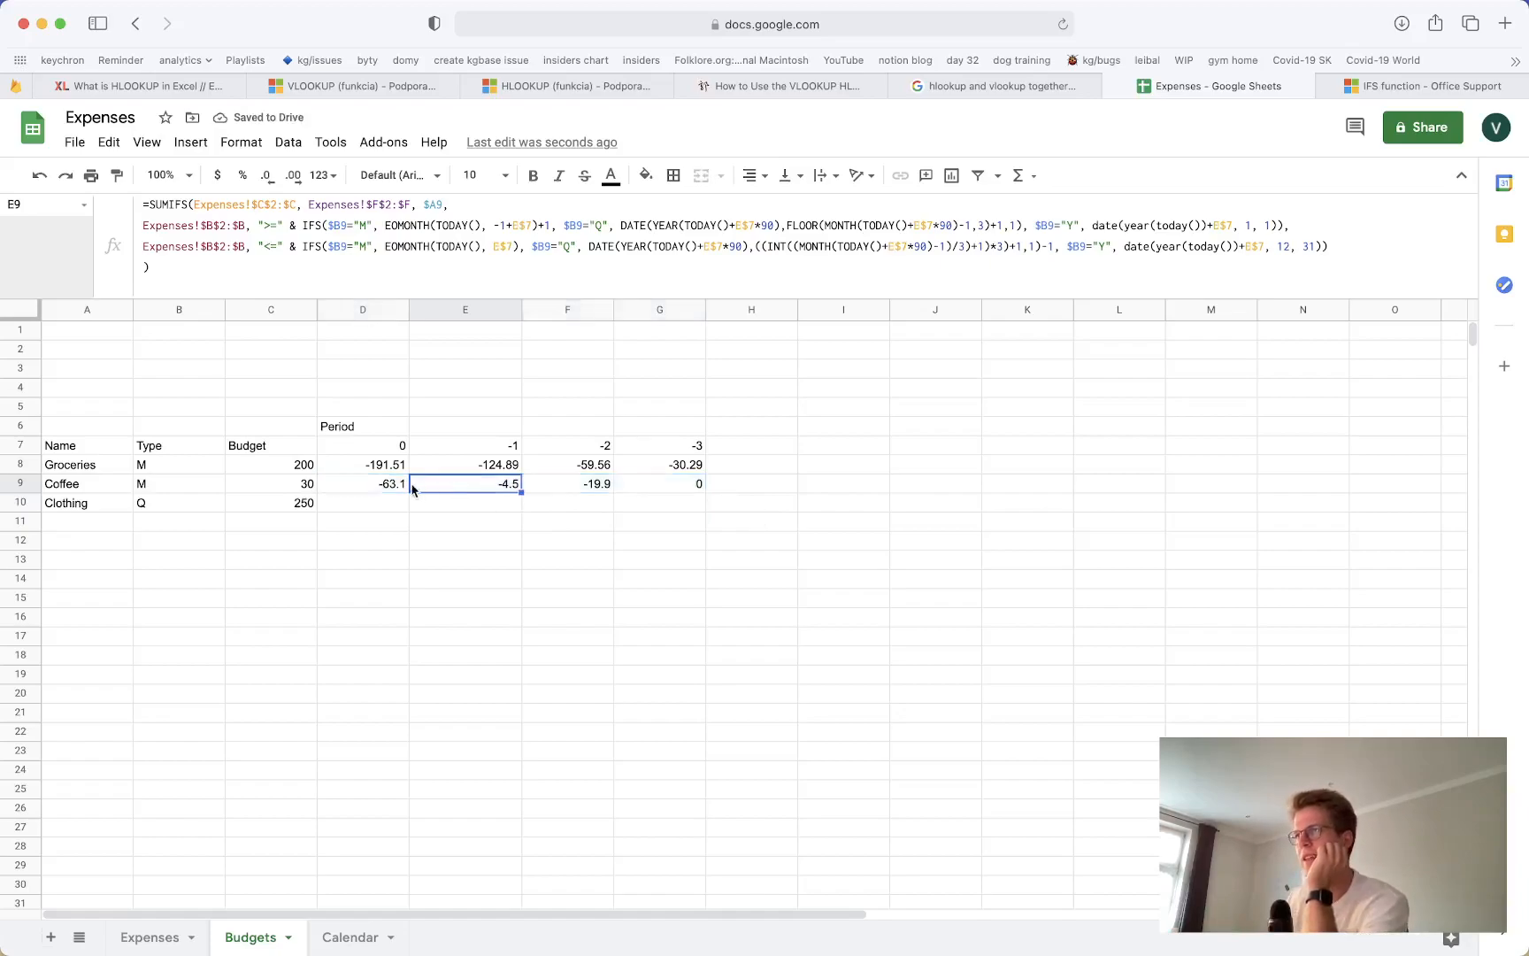
{"action": "left_click", "coordinate": [398, 490]}
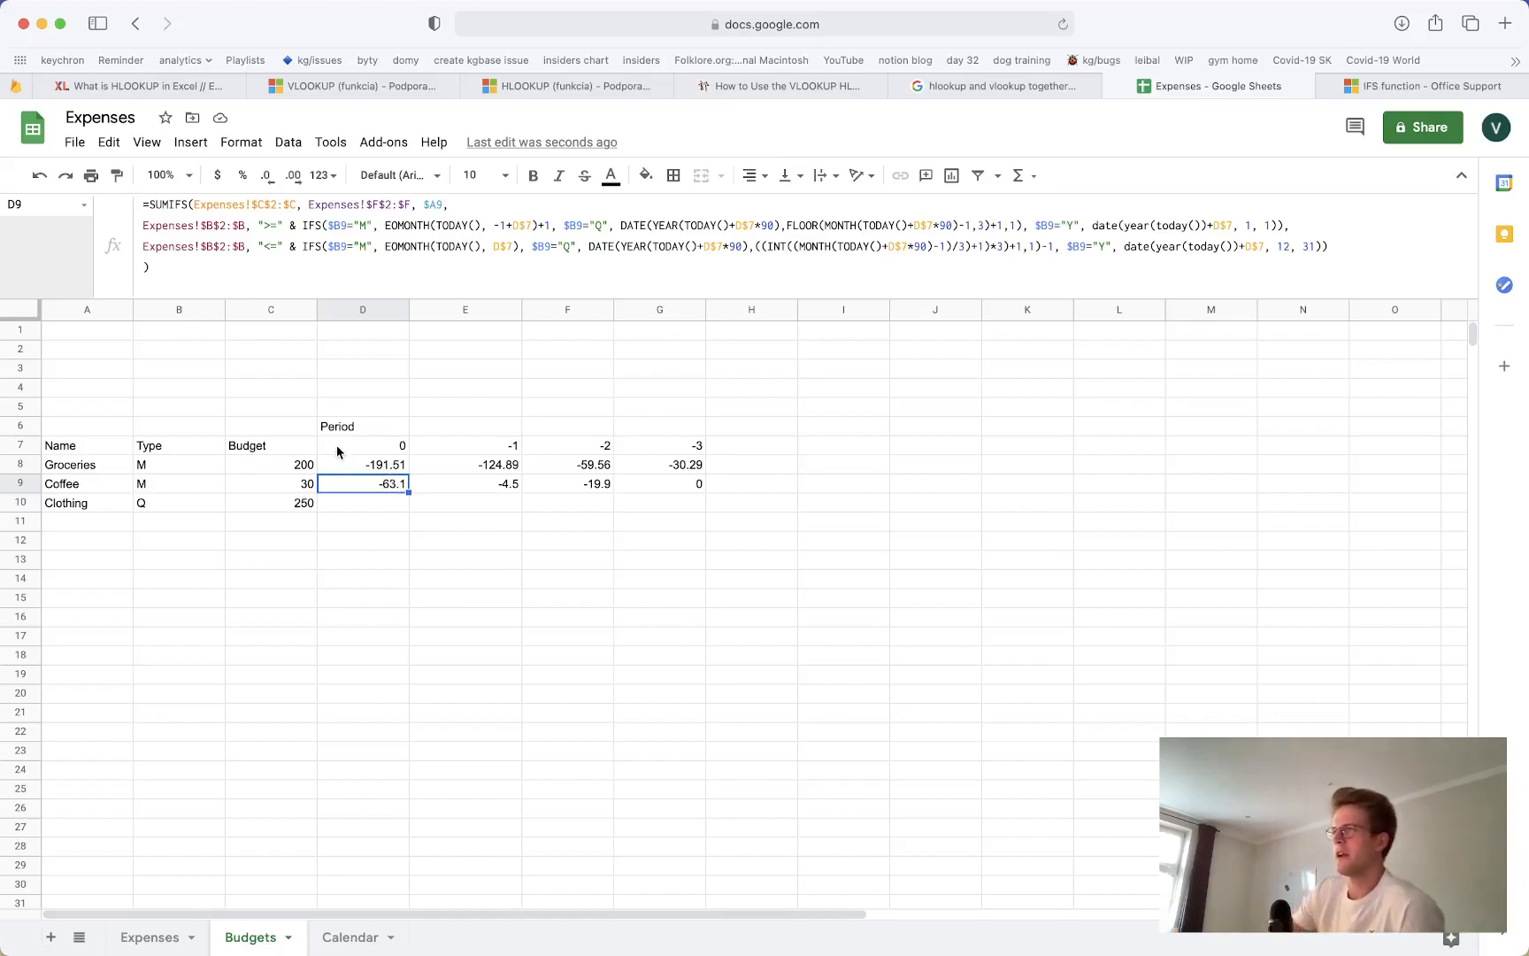
{"action": "double_click", "coordinate": [387, 483]}
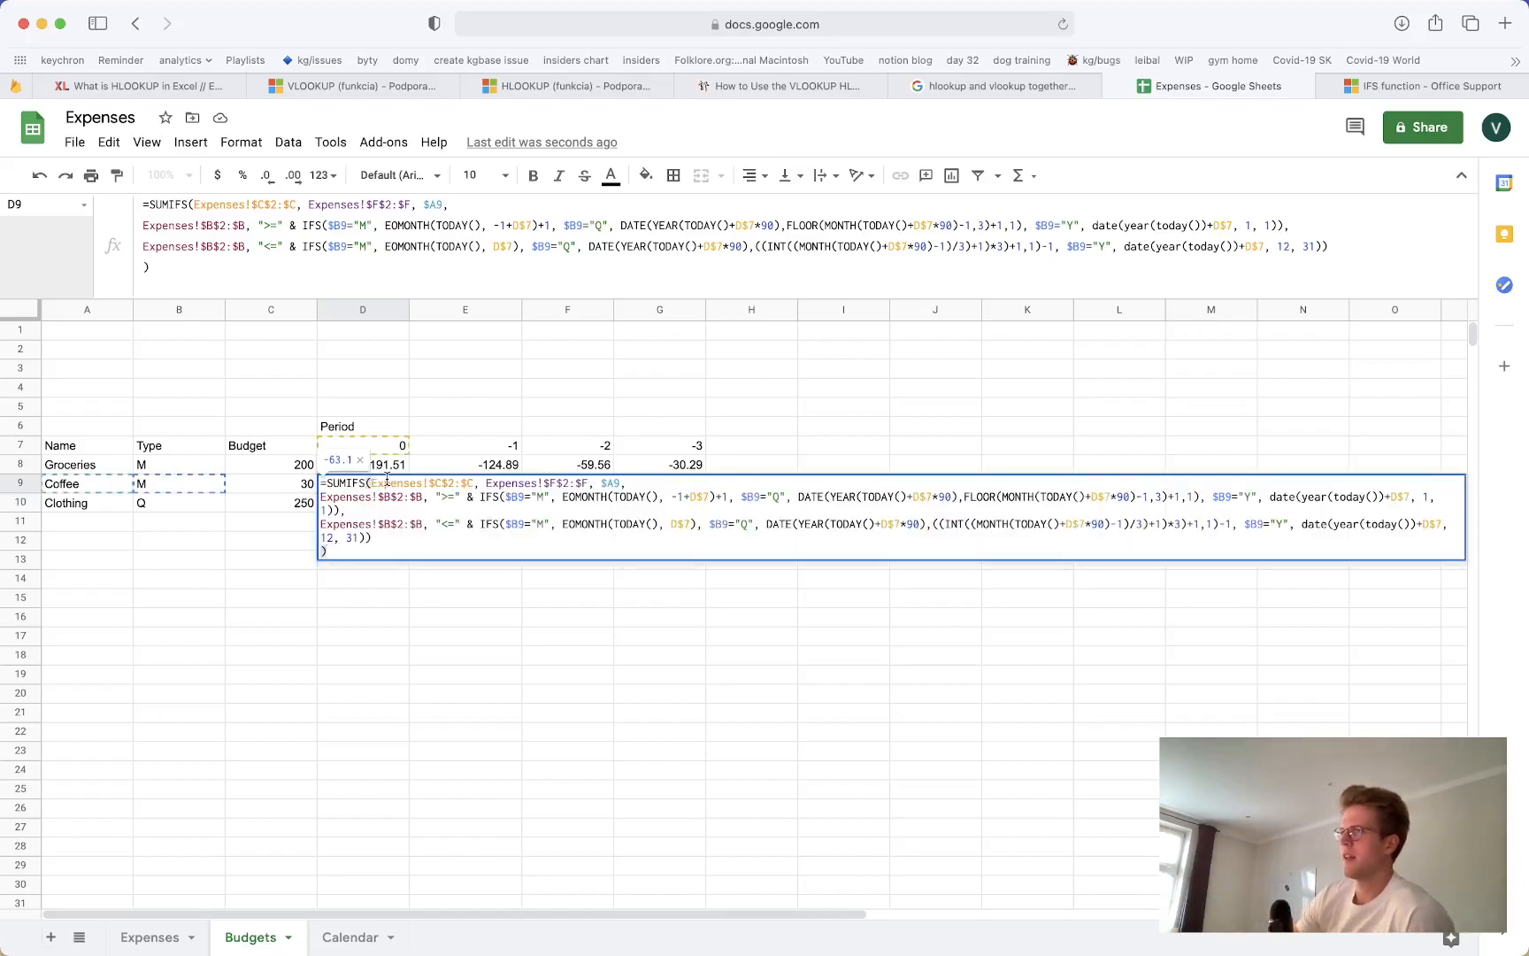
{"action": "key", "text": "Escape"}
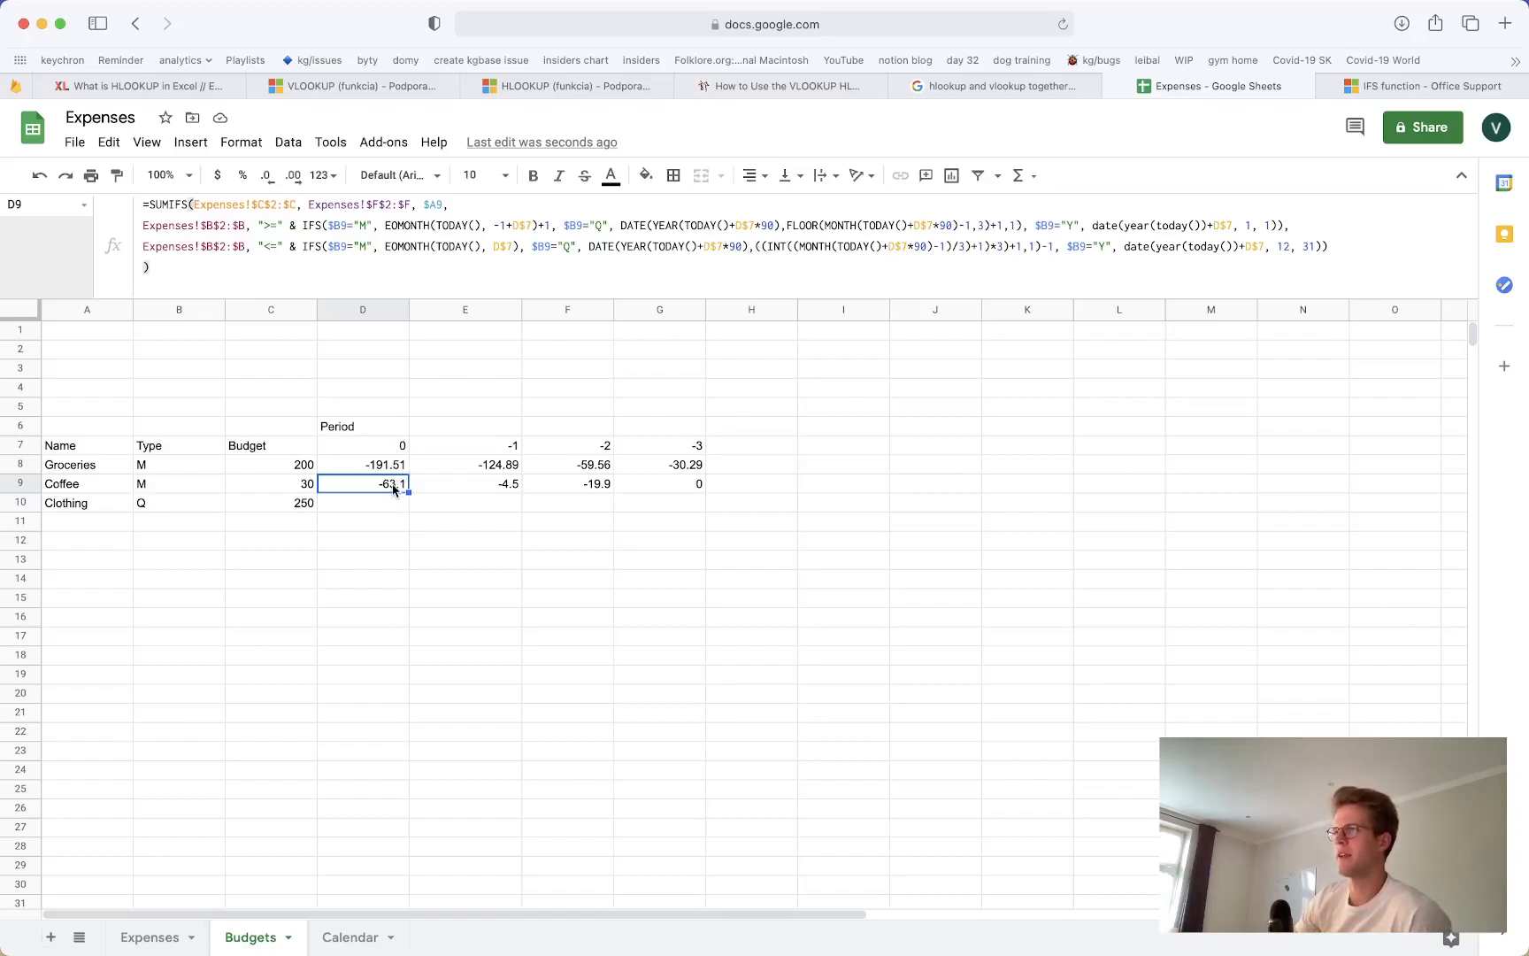
Create a filter view on the Expenses sheet, dismiss its tip, and shrink the formula bar to one line
{"action": "left_click", "coordinate": [135, 940]}
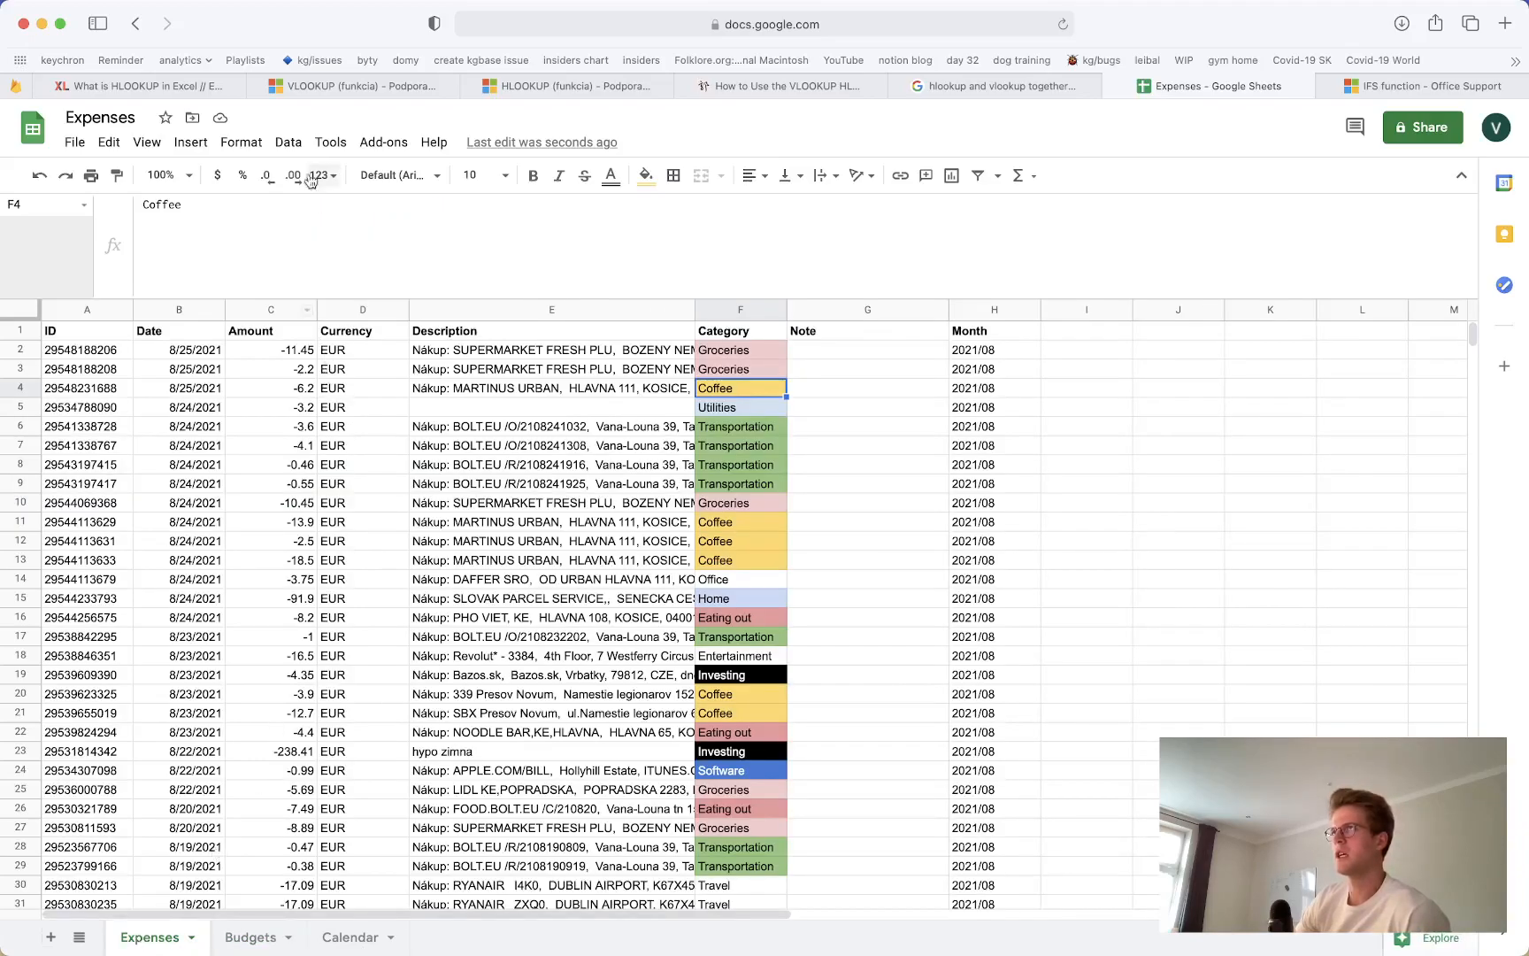
{"action": "left_click", "coordinate": [288, 142]}
{"action": "mouse_move", "coordinate": [318, 312]}
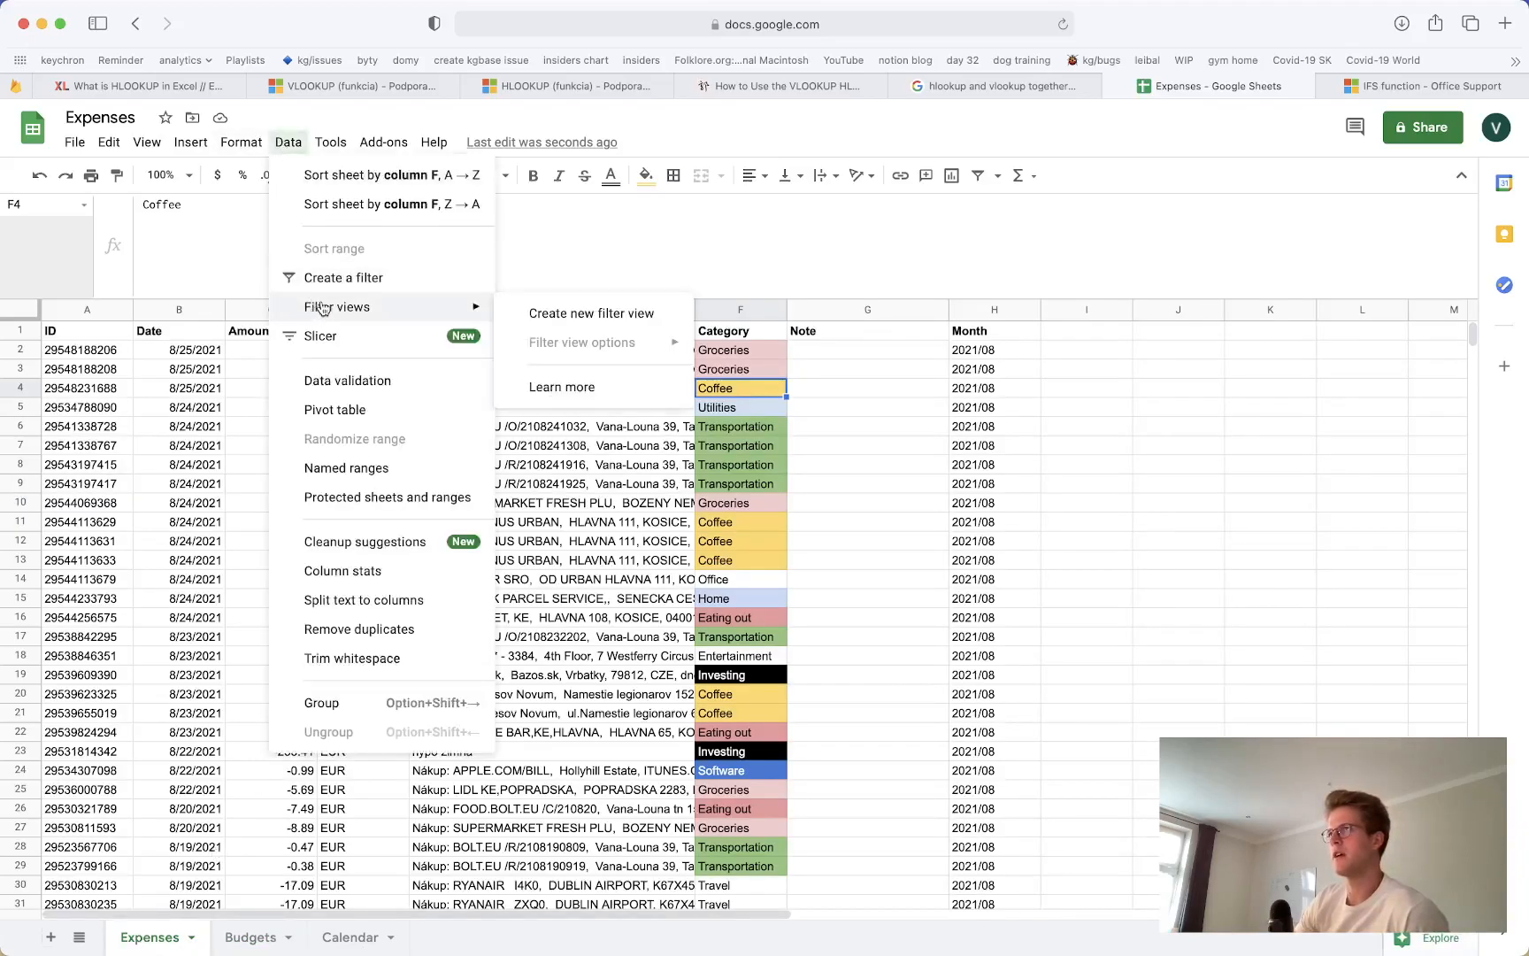
{"action": "left_click", "coordinate": [522, 315]}
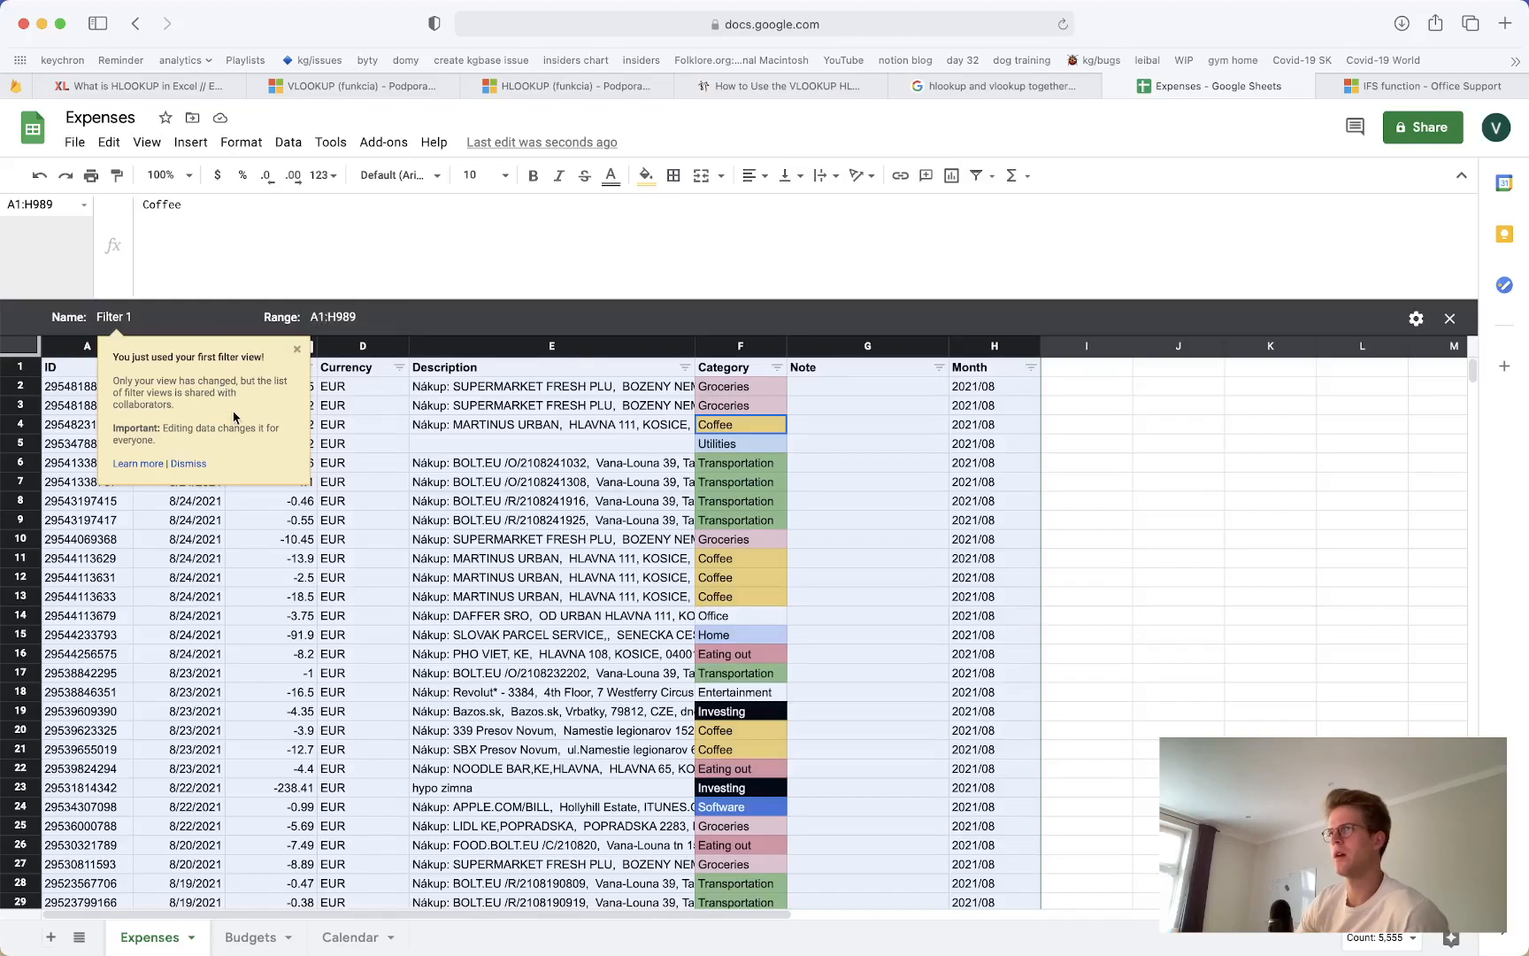
{"action": "left_click", "coordinate": [296, 349]}
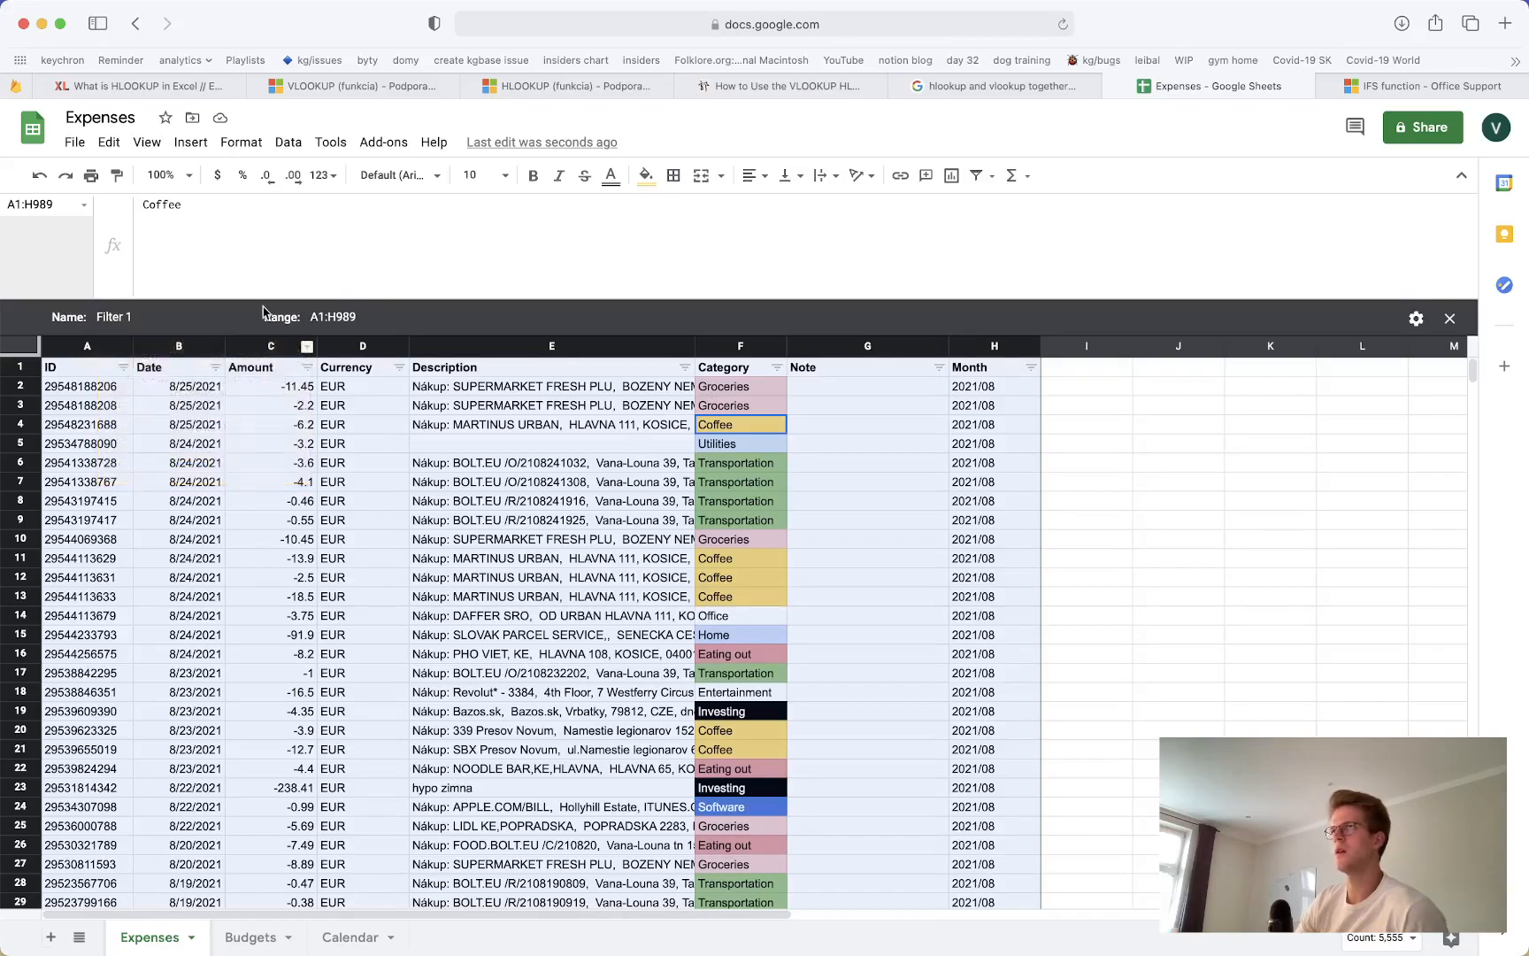
{"action": "left_click_drag", "start_coordinate": [264, 299], "coordinate": [276, 225]}
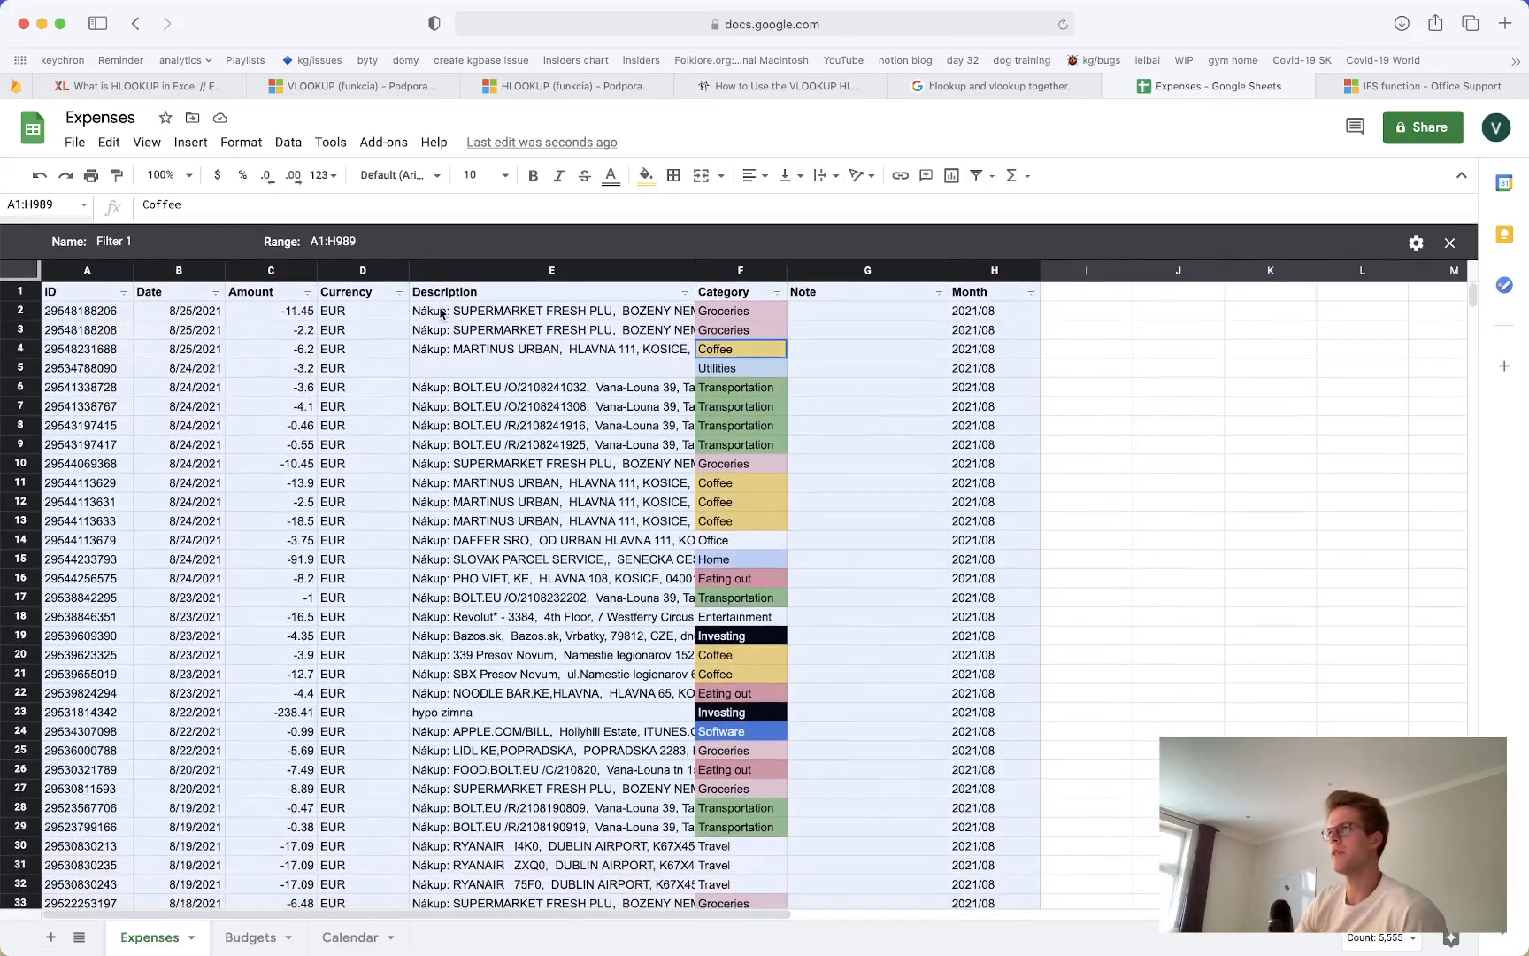
{"action": "left_click", "coordinate": [648, 313]}
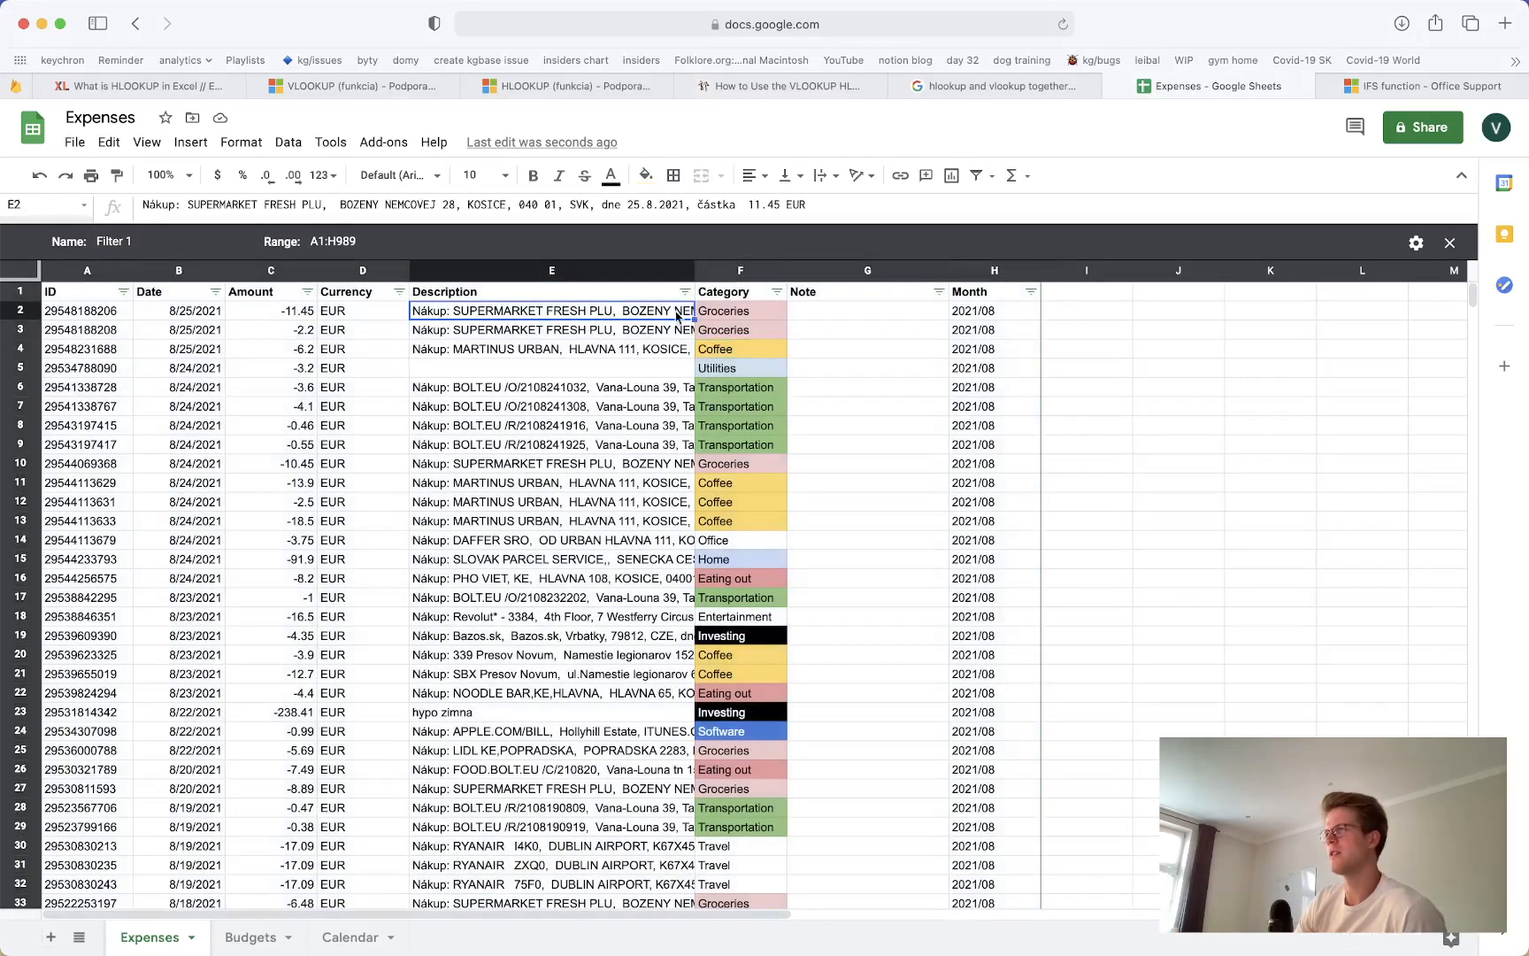
Filter the Category column of the Expenses sheet to Books only and compare it with the Budgets sheet
{"action": "left_click", "coordinate": [776, 293]}
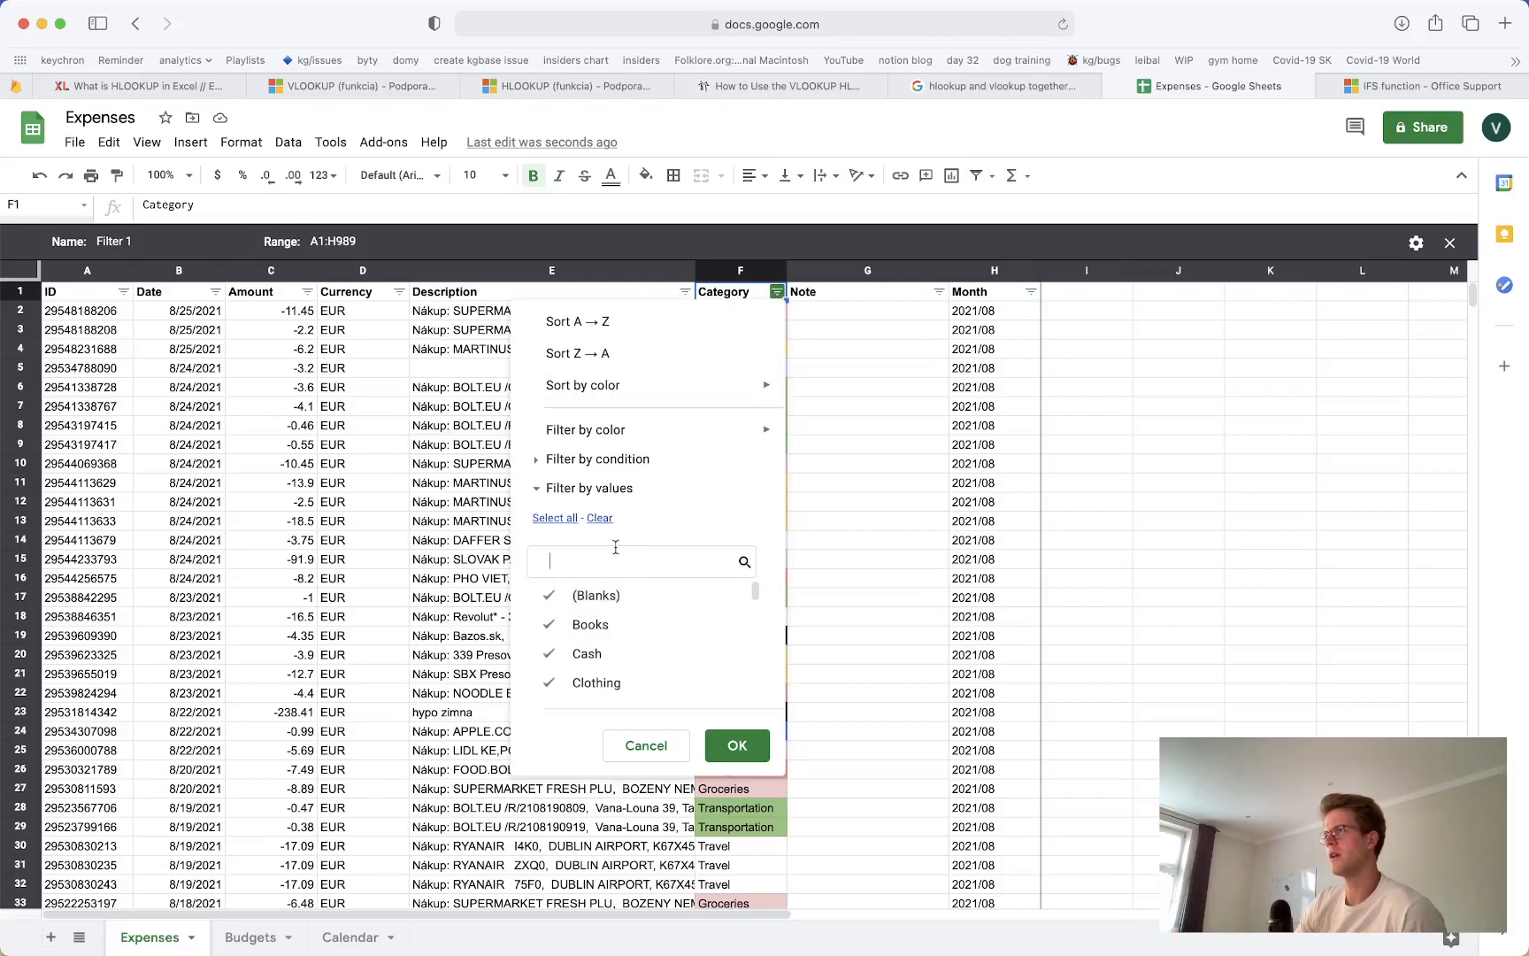
{"action": "left_click", "coordinate": [599, 518]}
{"action": "left_click", "coordinate": [622, 624]}
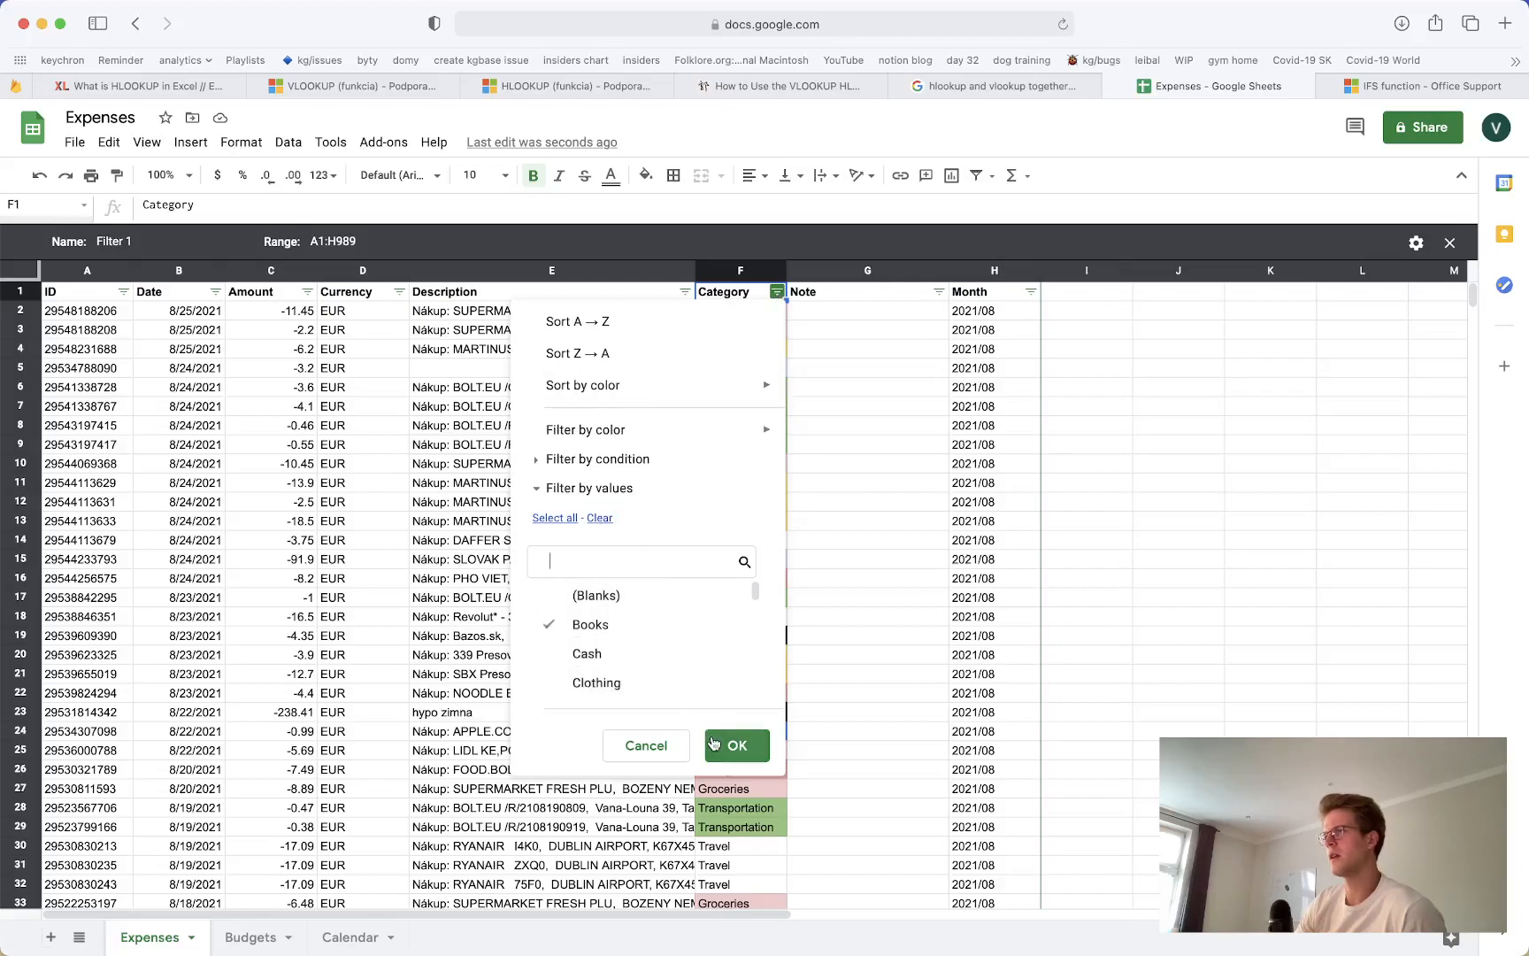
{"action": "left_click", "coordinate": [722, 745]}
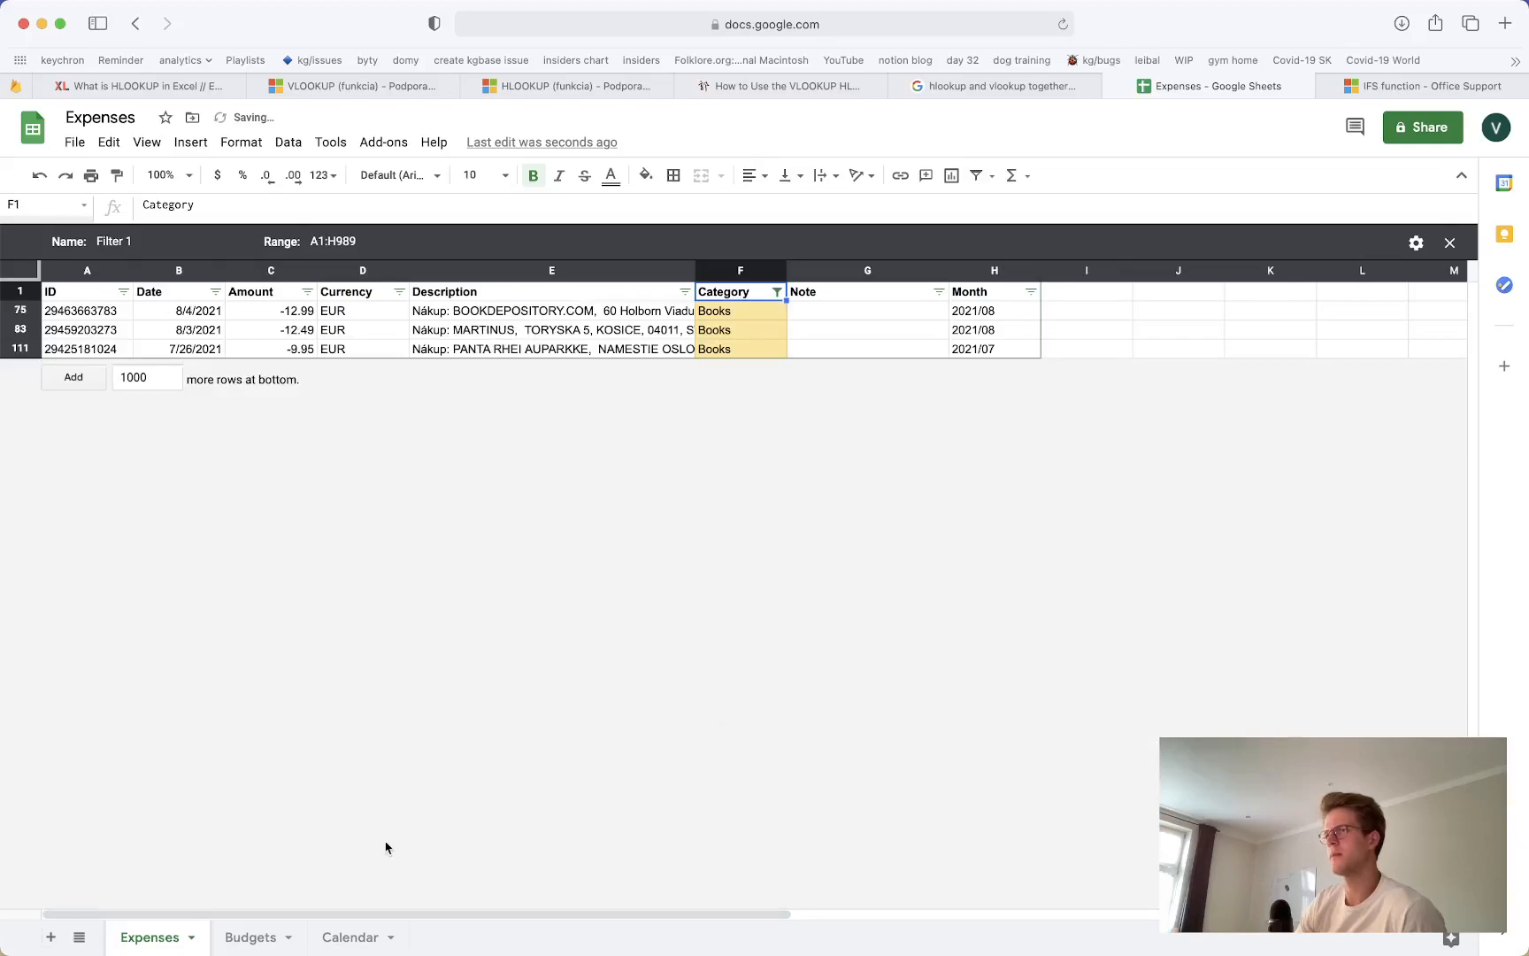
{"action": "left_click", "coordinate": [248, 936]}
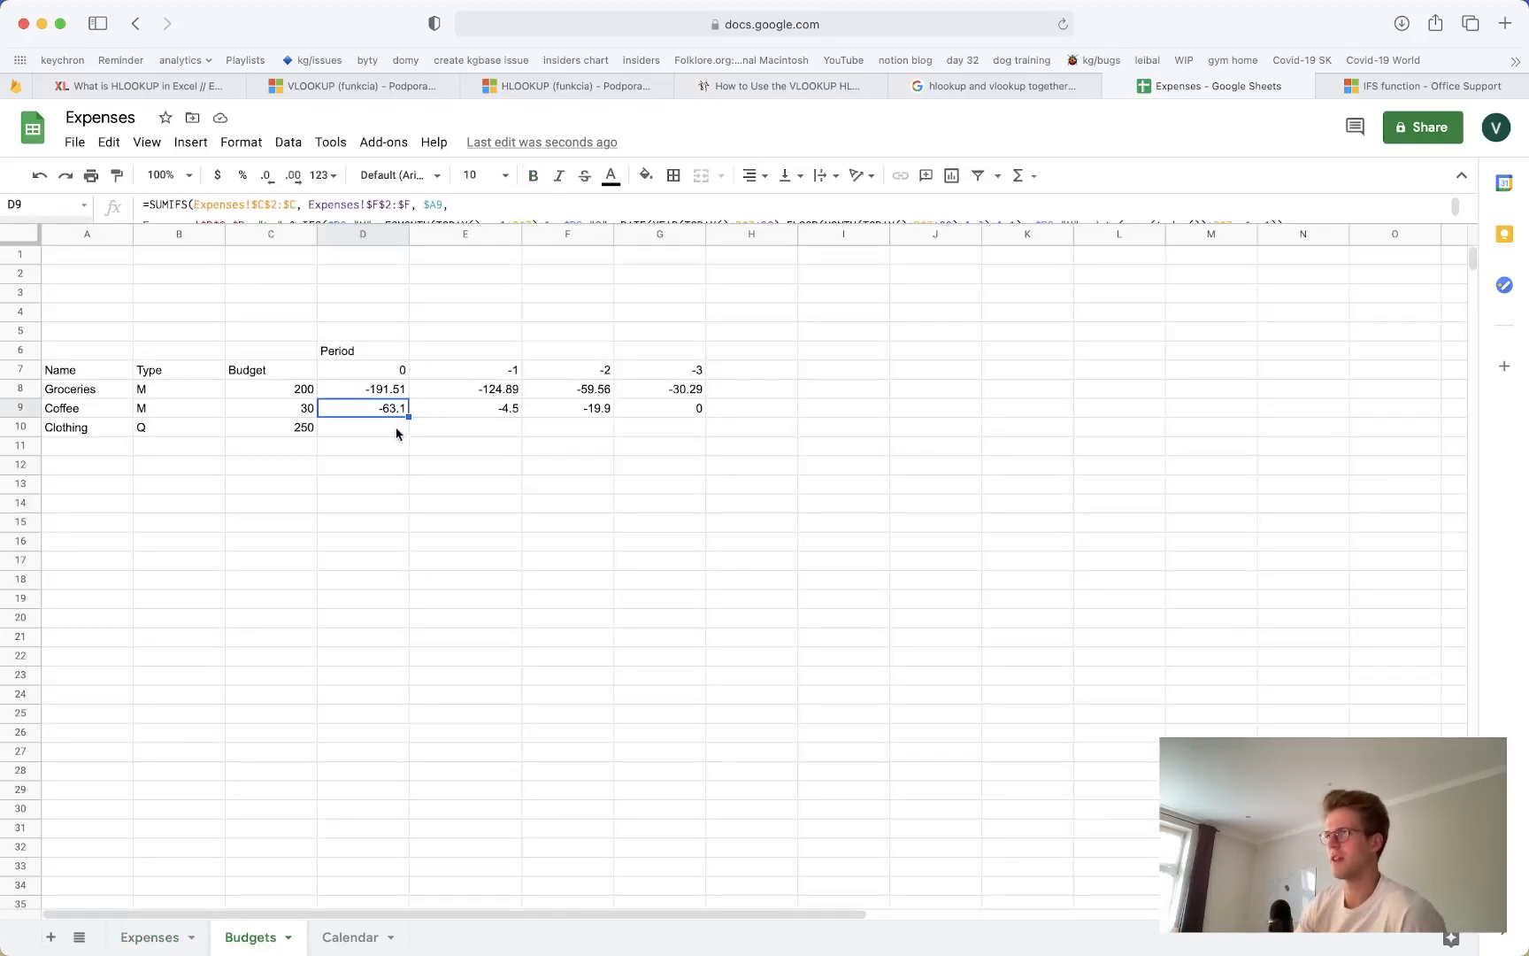
{"action": "left_click", "coordinate": [154, 939]}
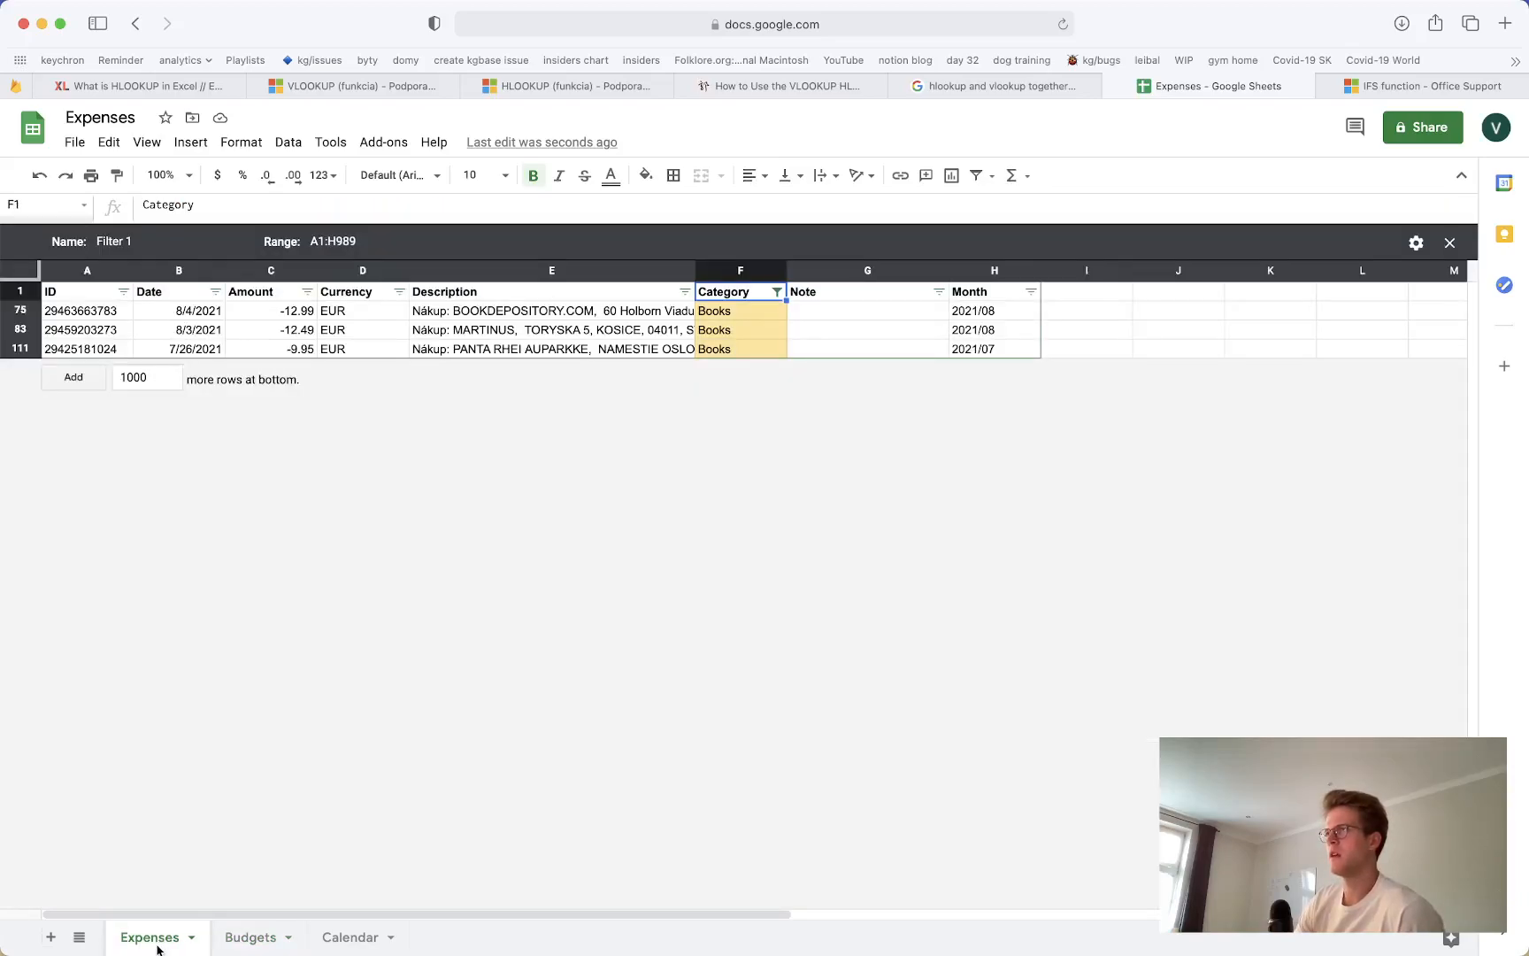
{"action": "left_click", "coordinate": [251, 936]}
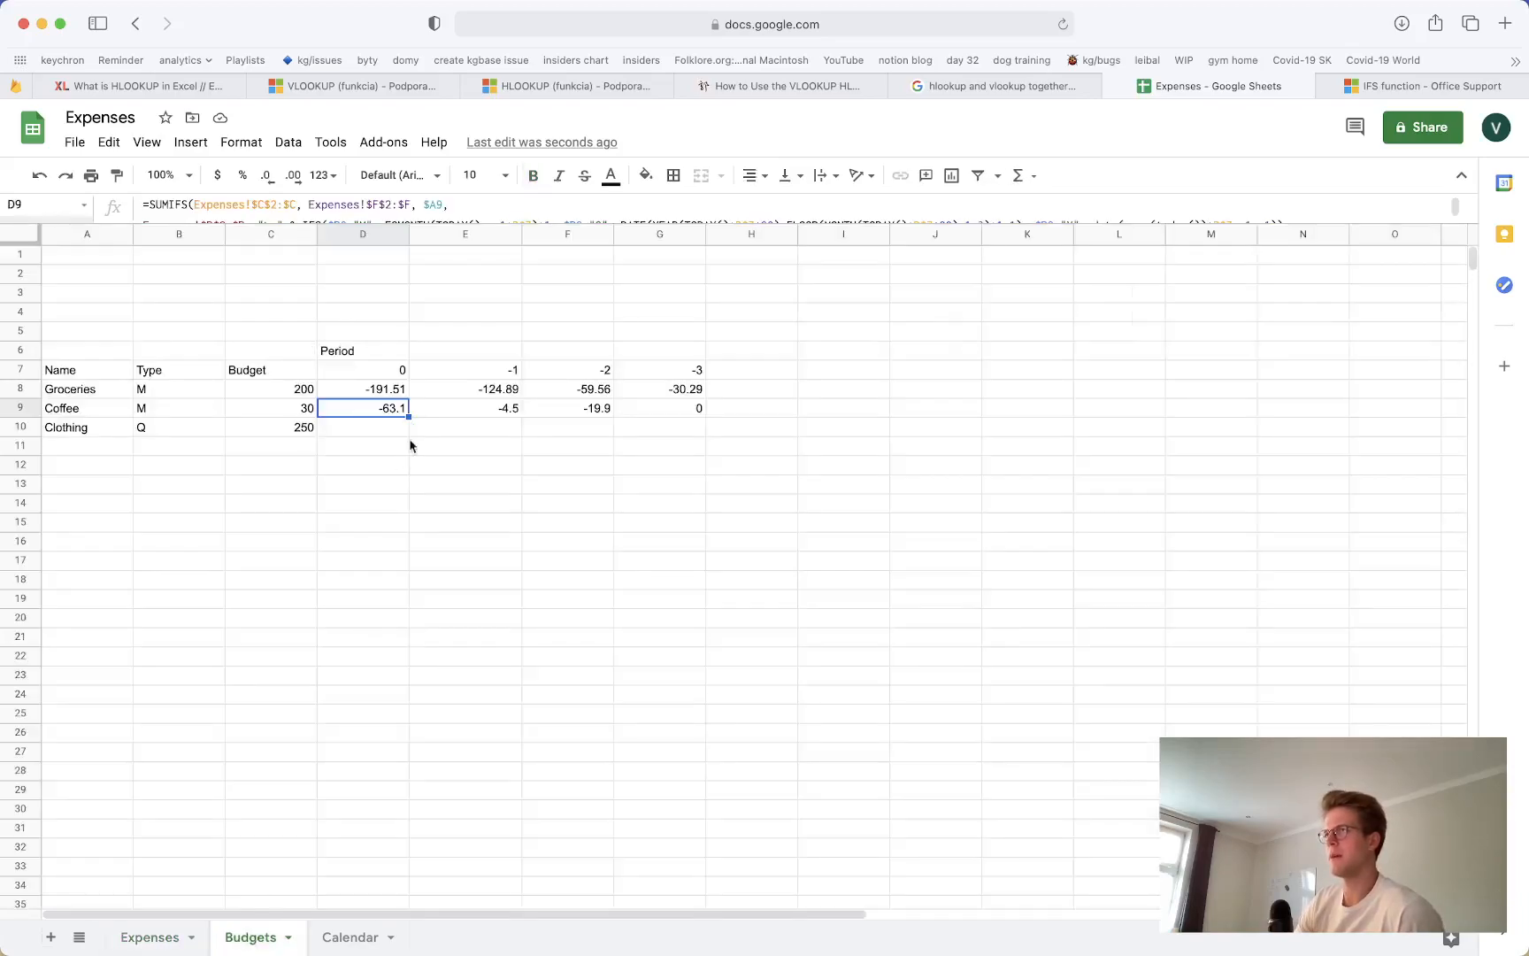
Filter the Category column of the Expenses sheet to show only Coffee
{"action": "left_click", "coordinate": [158, 938]}
{"action": "left_click", "coordinate": [776, 292]}
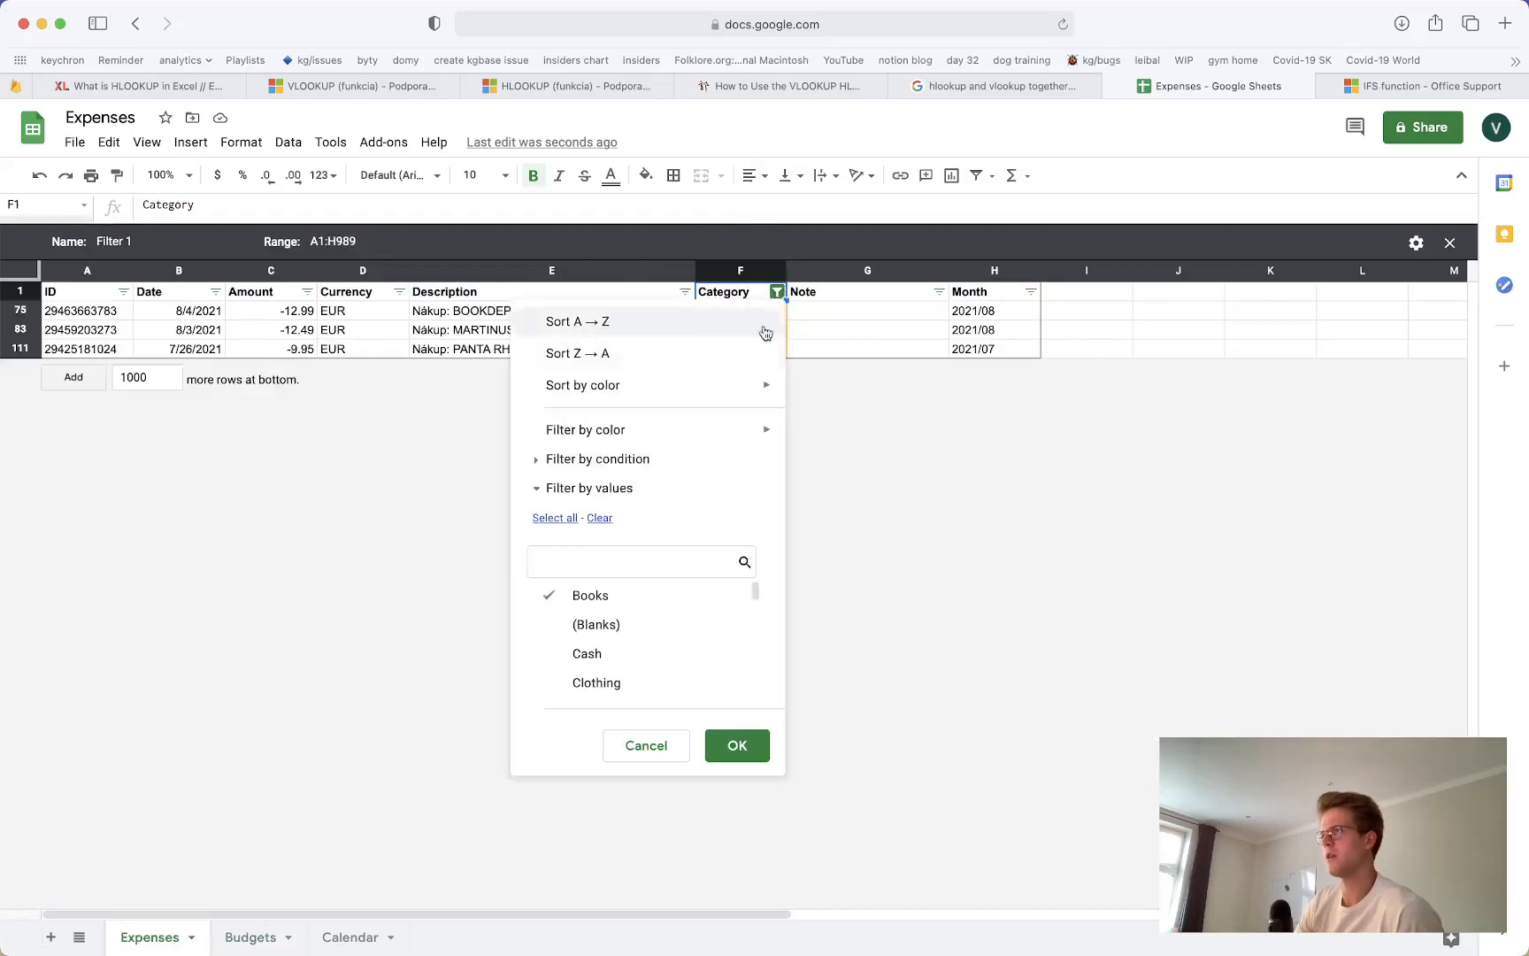
{"action": "left_click", "coordinate": [598, 518]}
{"action": "scroll", "coordinate": [625, 641], "scroll_direction": "down", "scroll_amount": 1}
{"action": "left_click", "coordinate": [624, 665]}
{"action": "left_click", "coordinate": [752, 740]}
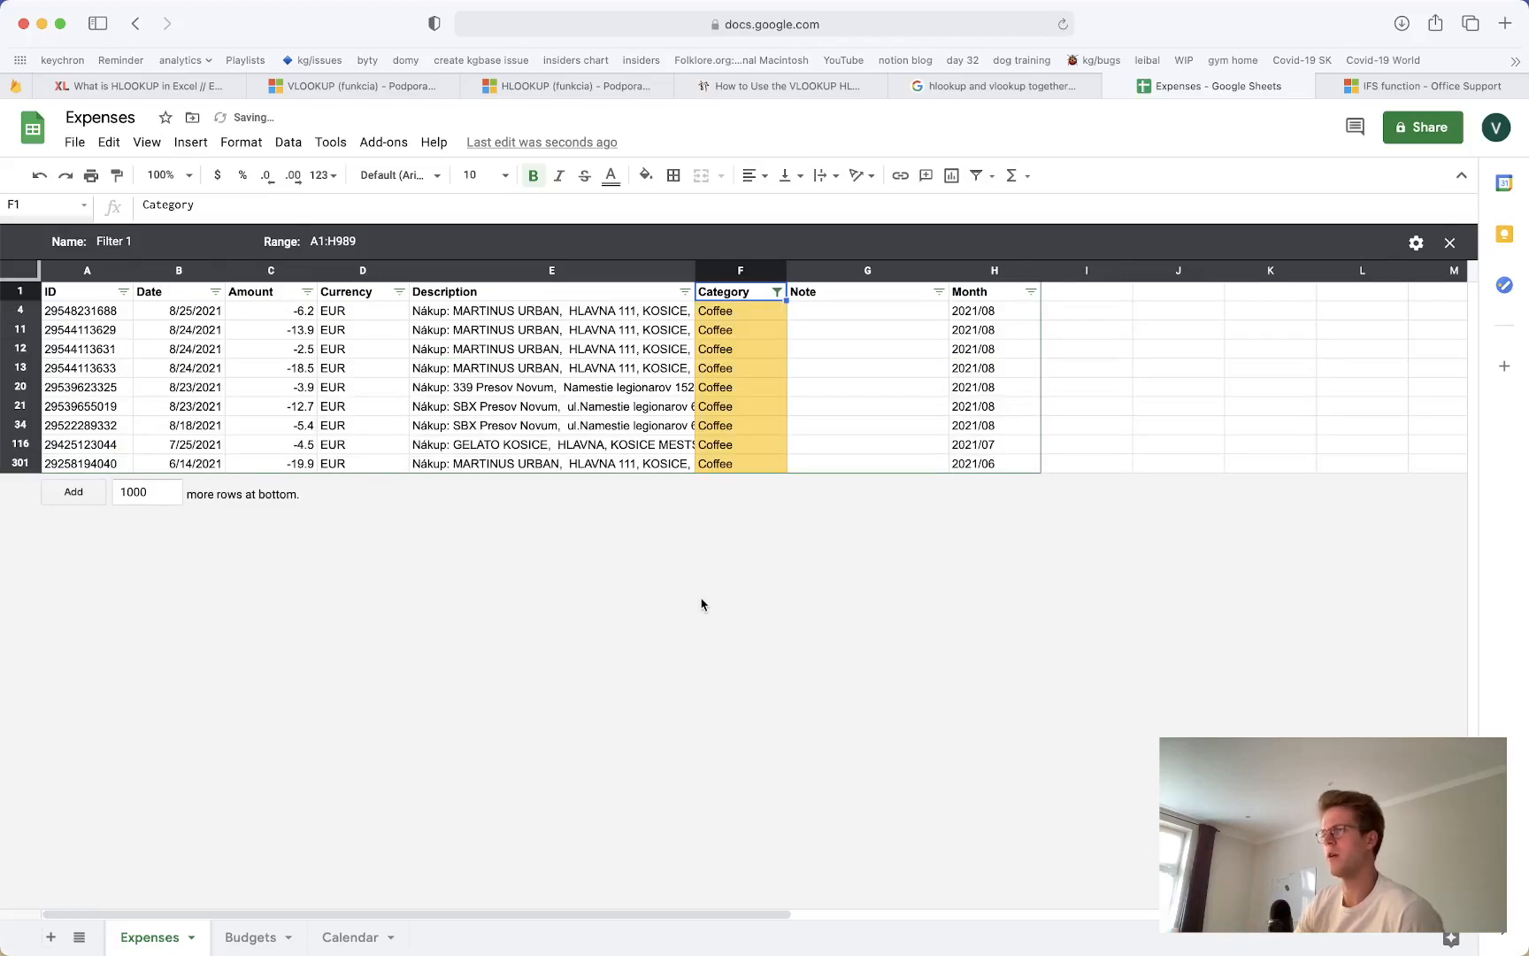
Change the category in F11 and F13 of the filtered Expenses sheet to Books, and check the Coffee totals on the Budgets sheet
{"action": "left_click", "coordinate": [266, 366]}
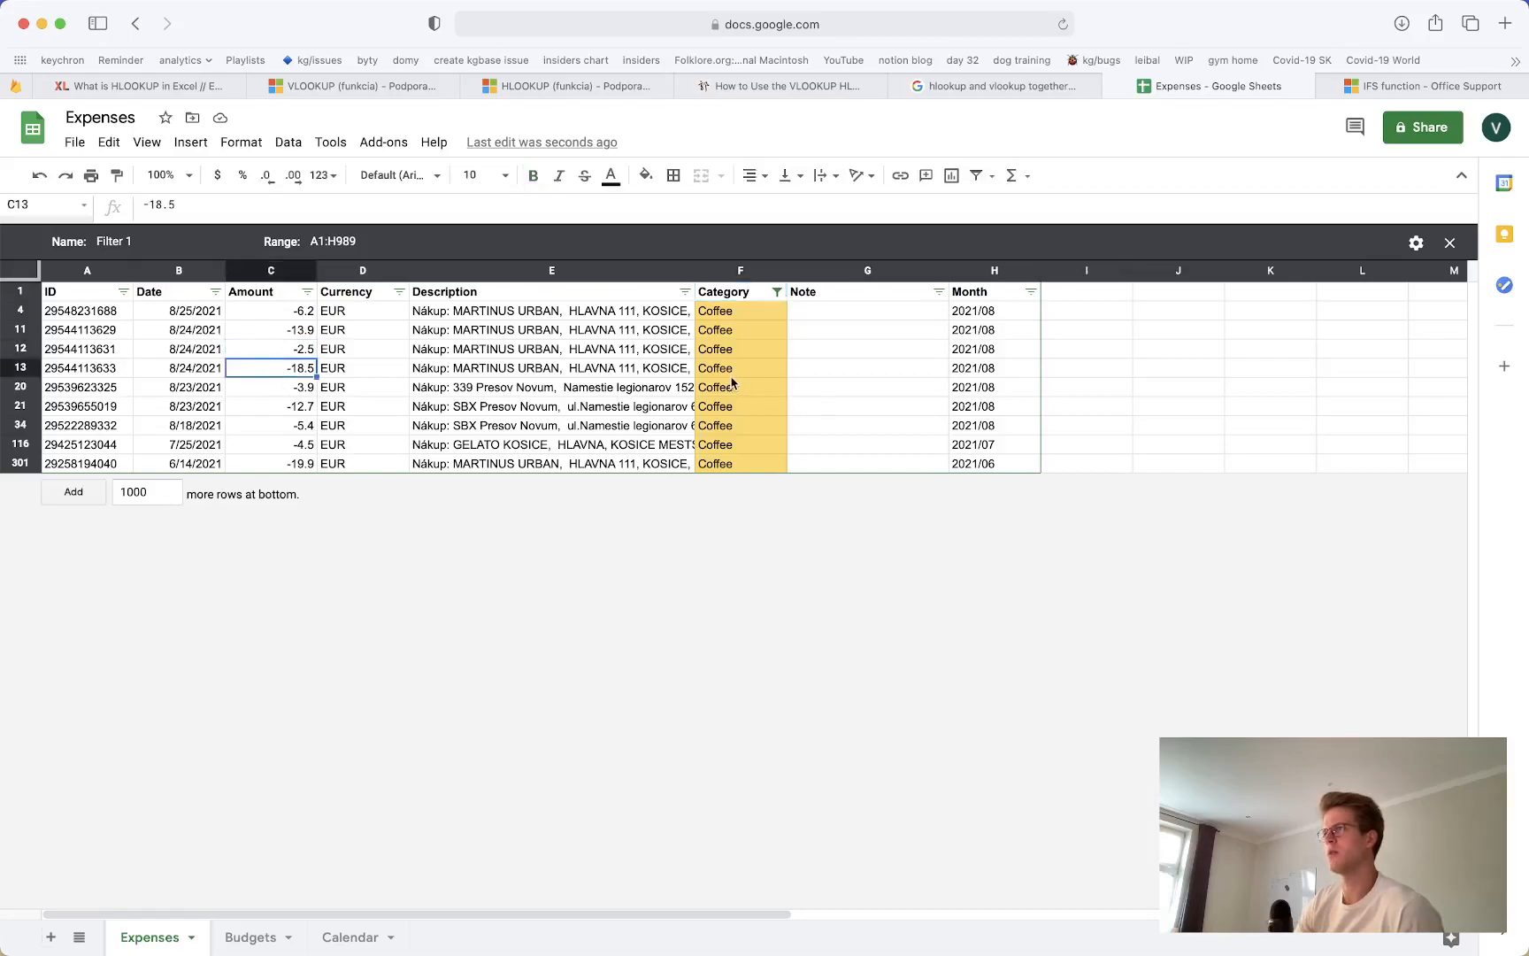
{"action": "left_click", "coordinate": [721, 335]}
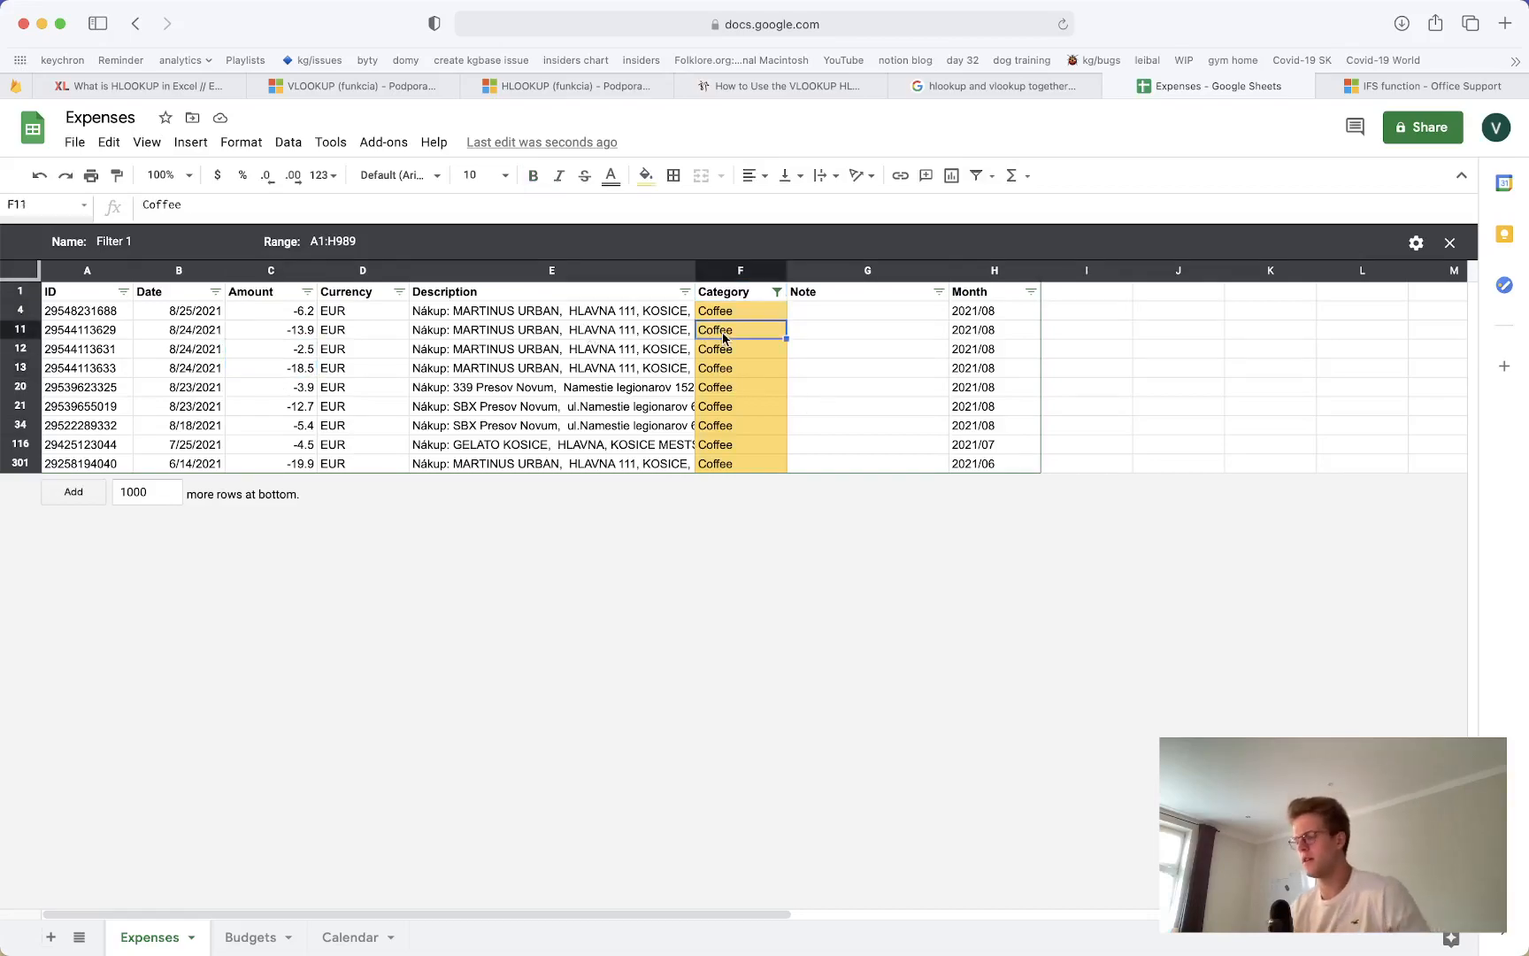
{"action": "type", "text": "Books"}
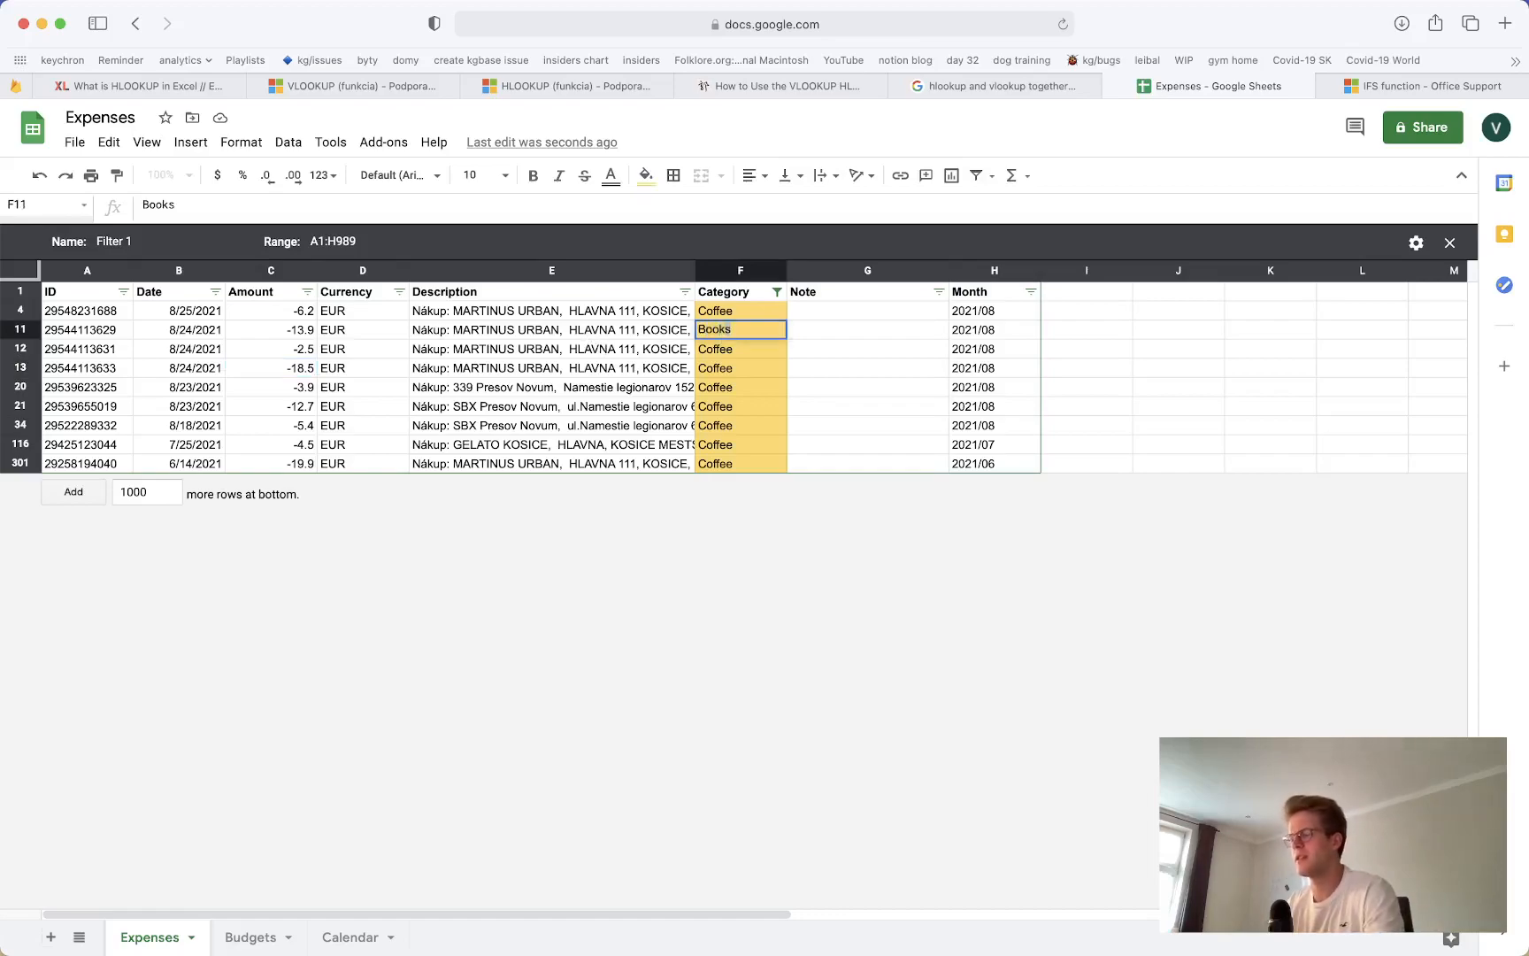
{"action": "key", "text": "Tab"}
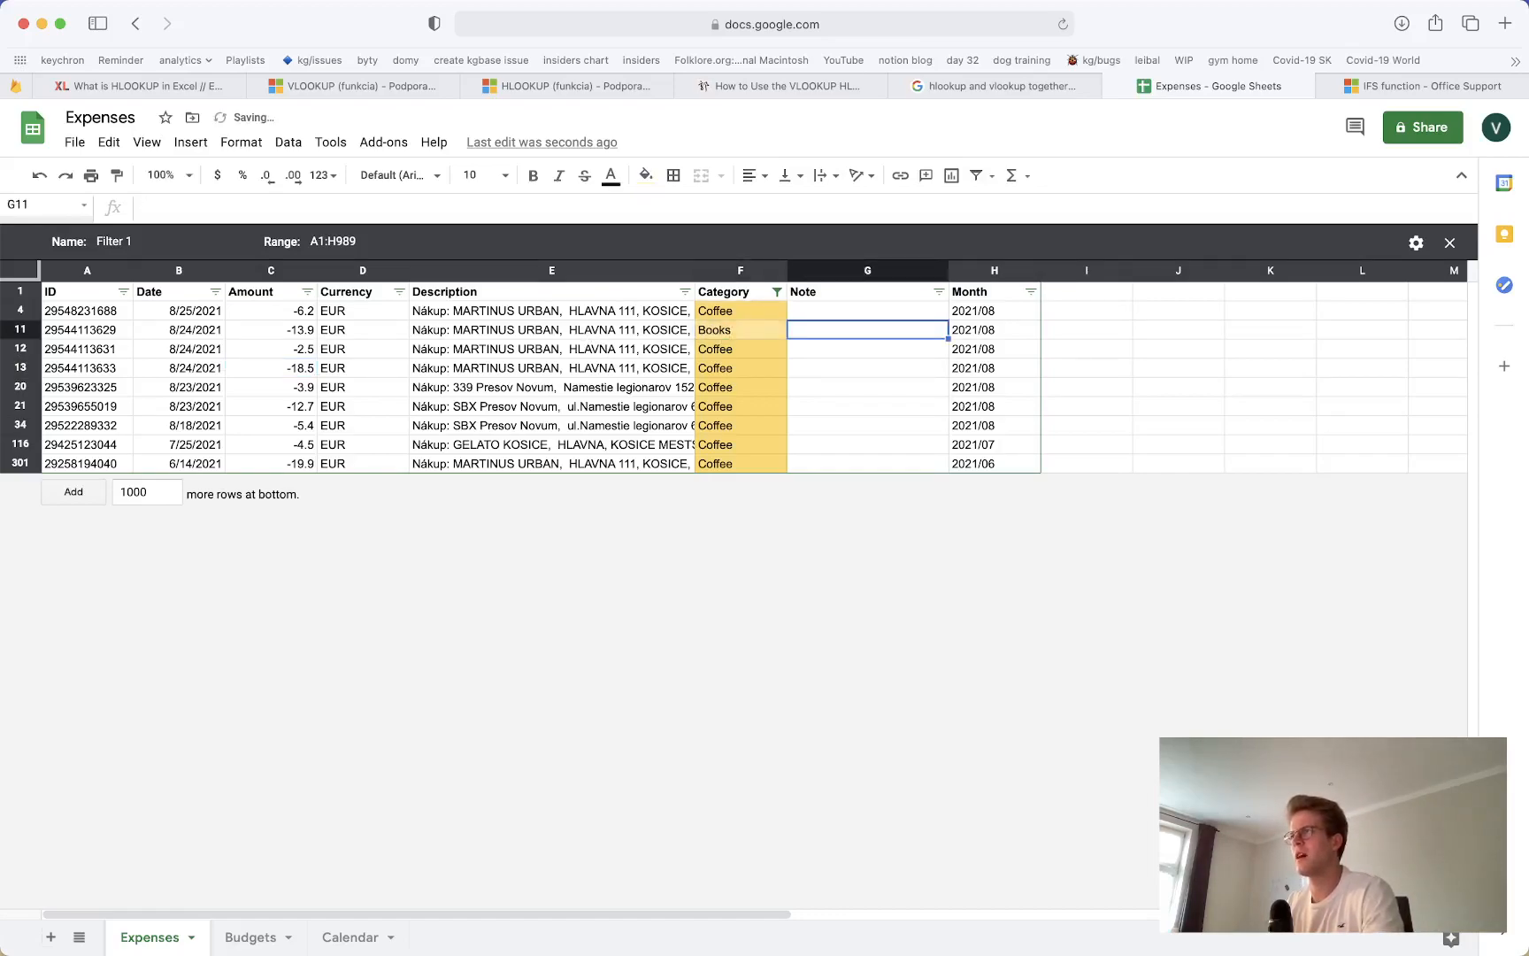
{"action": "key", "text": "Down"}
{"action": "key", "text": "Left"}
{"action": "key", "text": "Left"}
{"action": "key", "text": "Down"}
{"action": "key", "text": "Right"}
{"action": "type", "text": "B"}
{"action": "key", "text": "Return"}
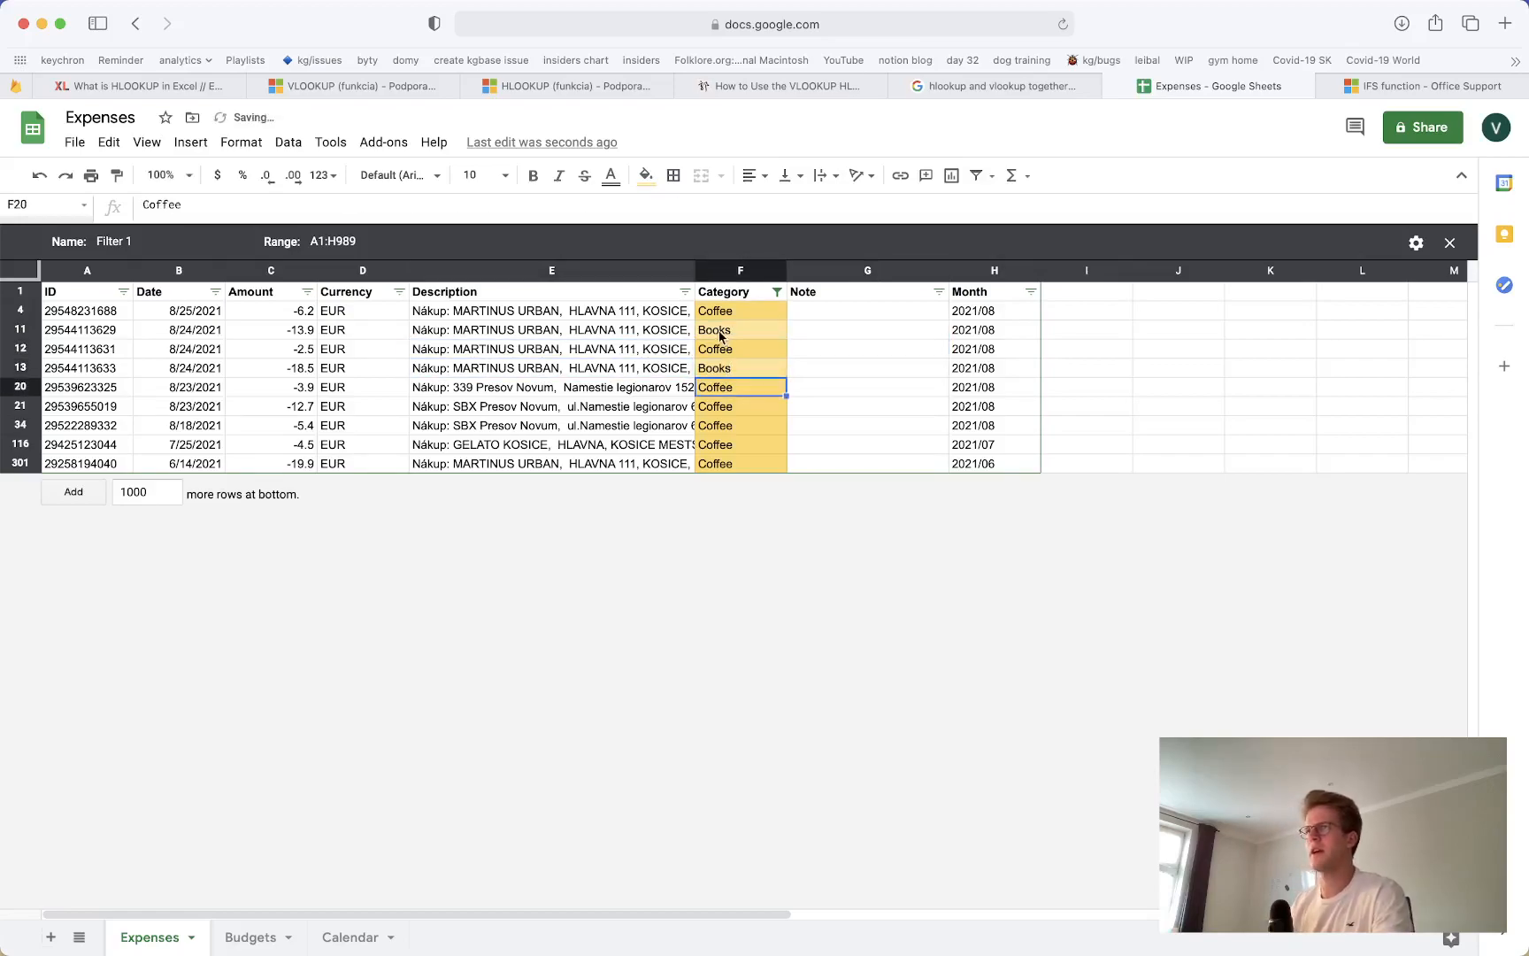
{"action": "left_click", "coordinate": [228, 936]}
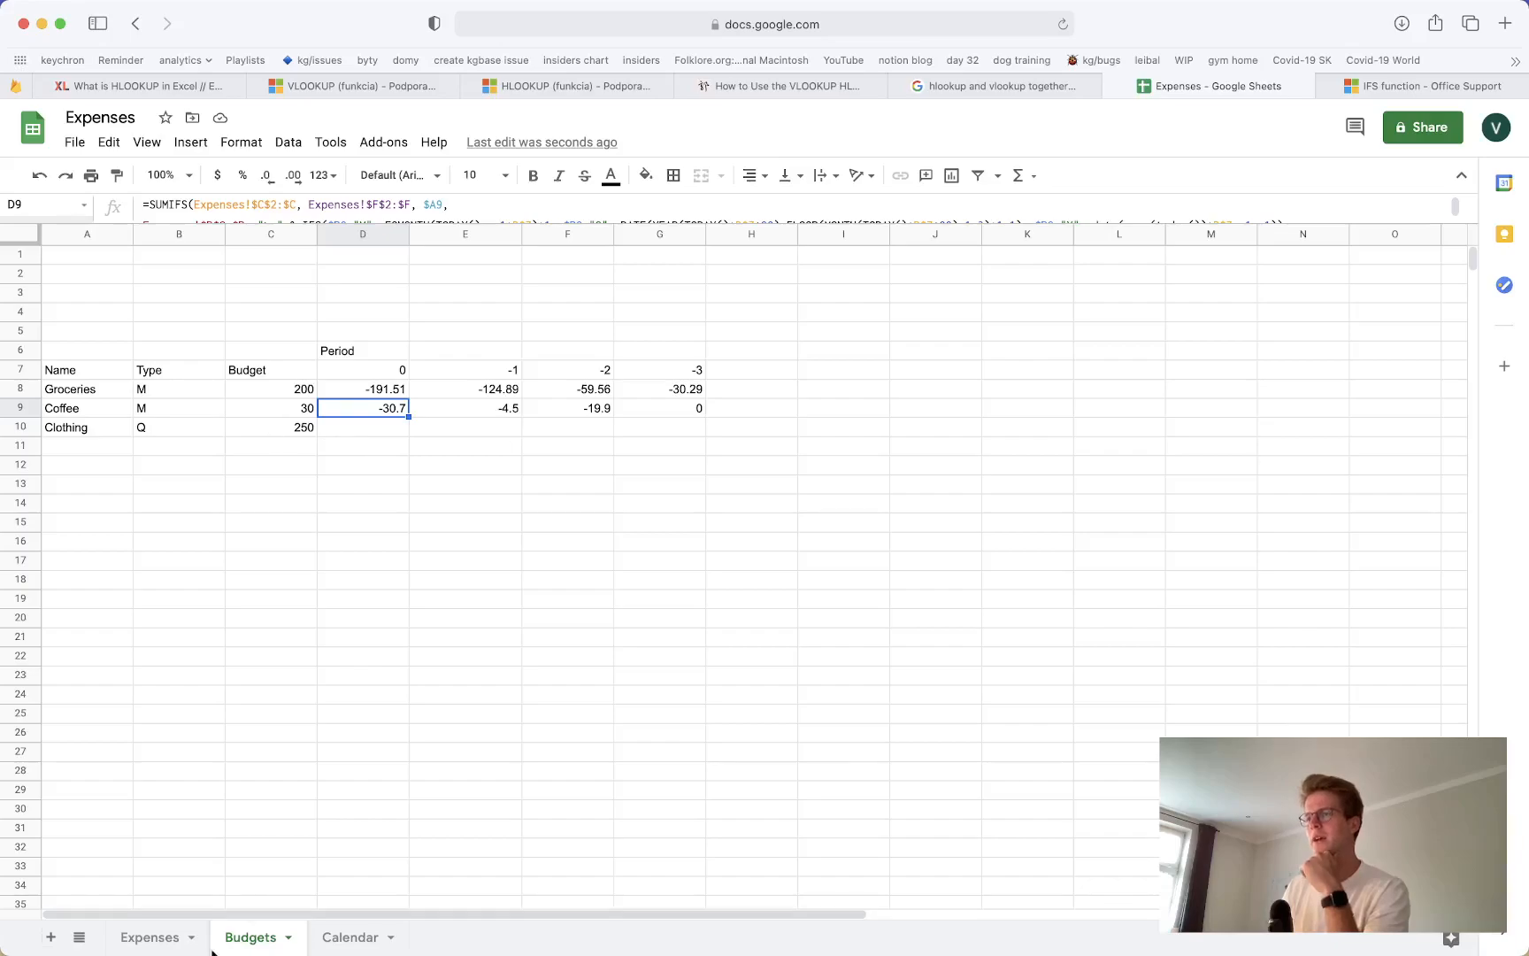
Deselect all values in the Category filter of the Expenses sheet and look at the filter view's options
{"action": "left_click", "coordinate": [128, 940]}
{"action": "left_click", "coordinate": [777, 292]}
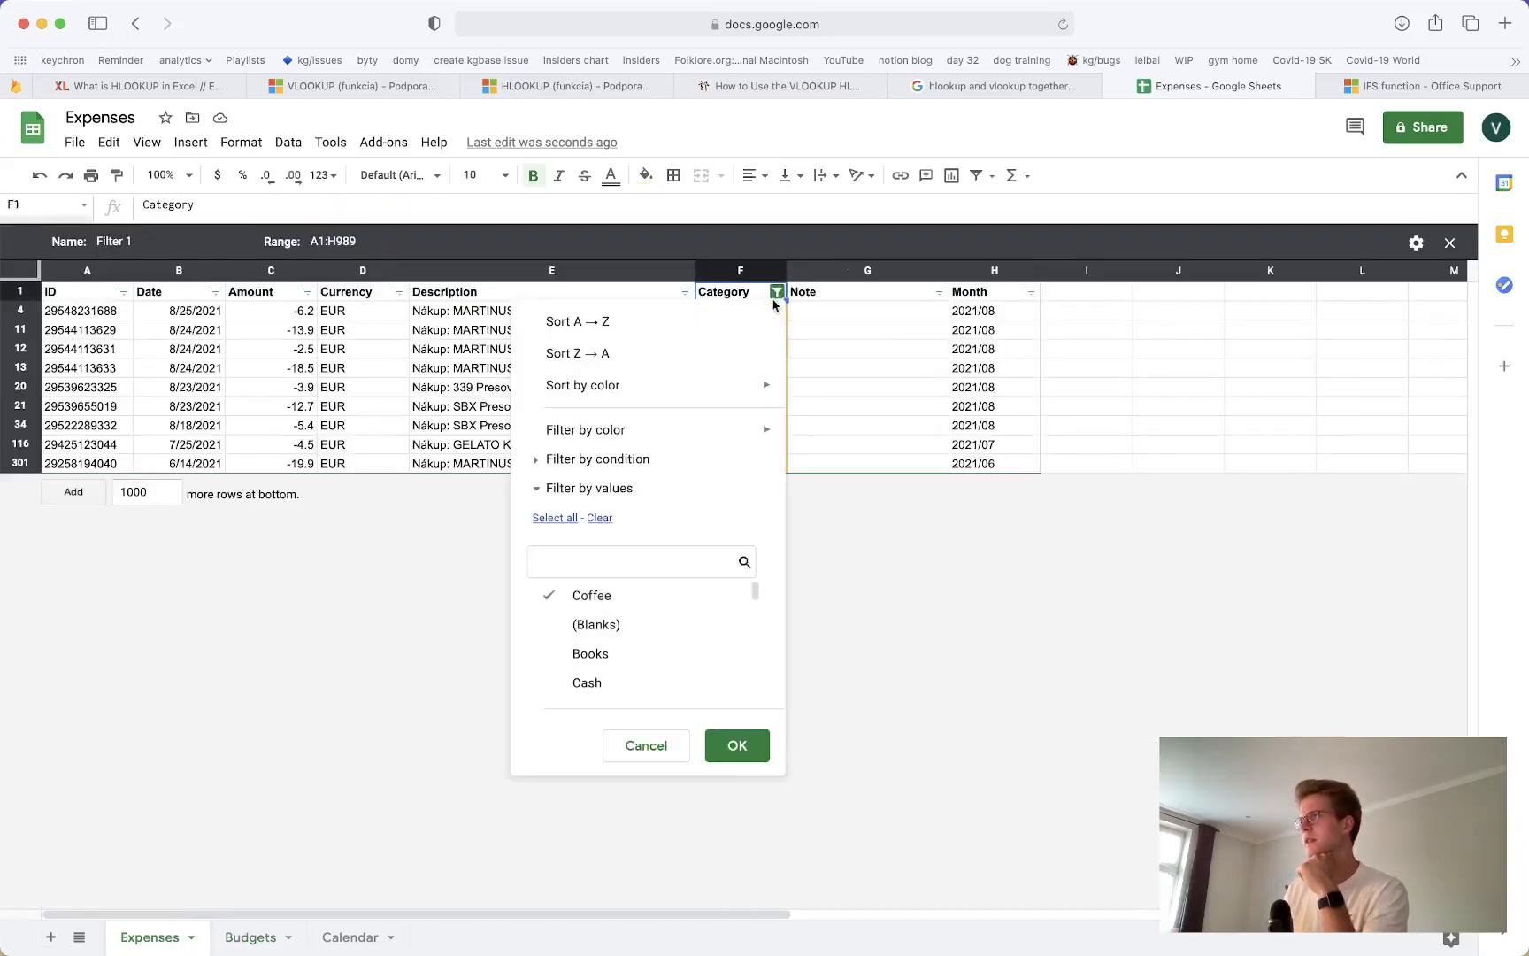
{"action": "left_click", "coordinate": [600, 519]}
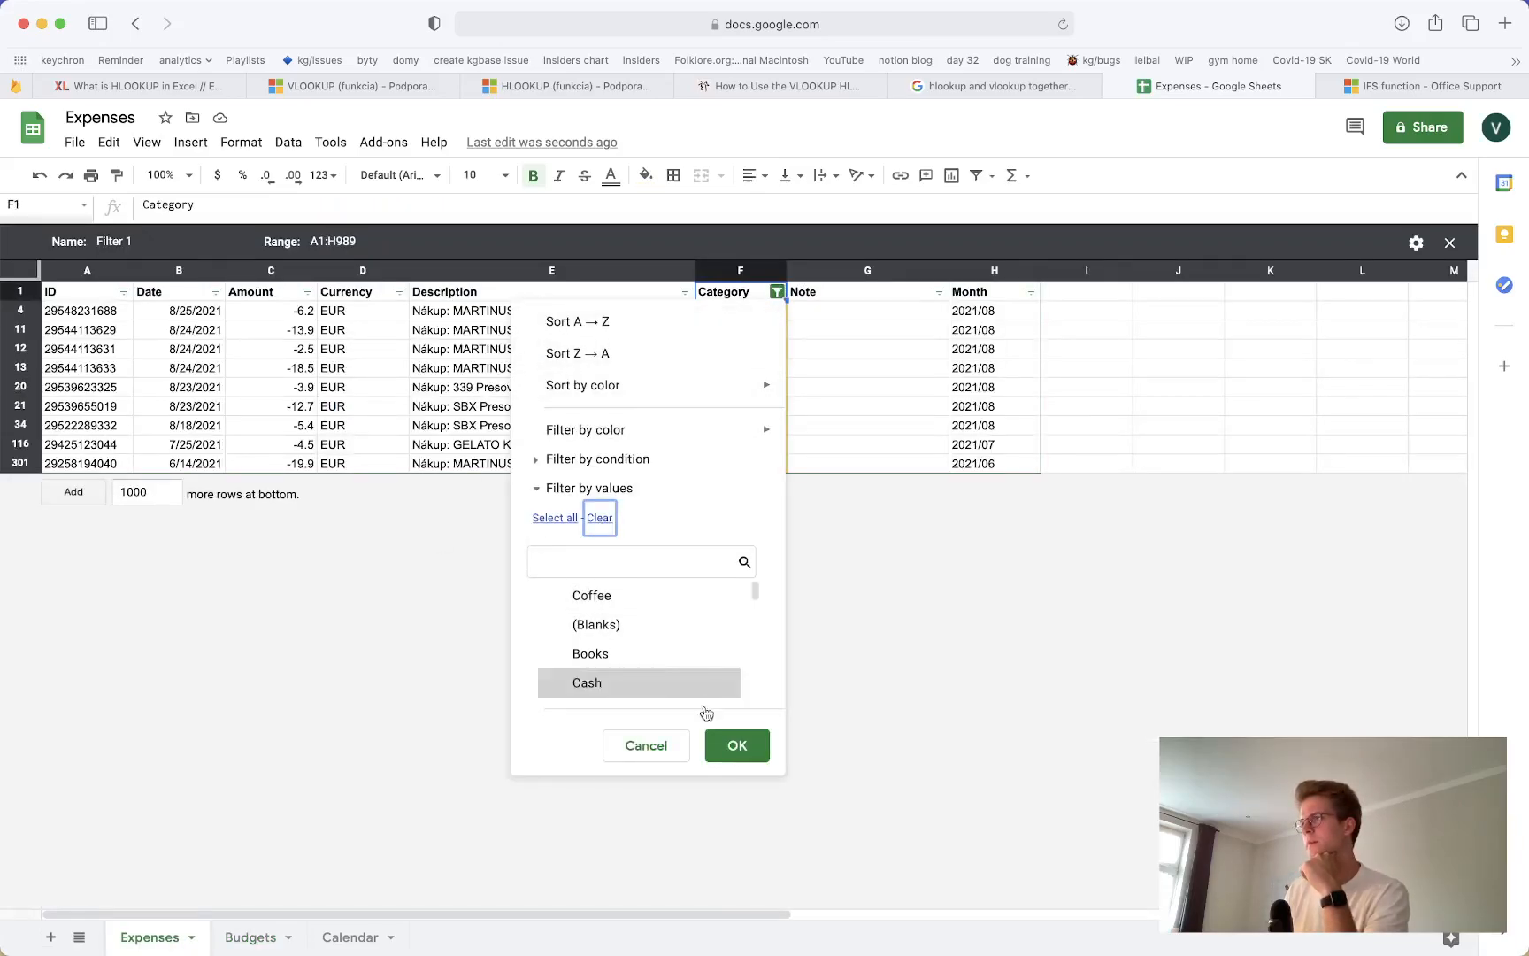
{"action": "left_click", "coordinate": [736, 746]}
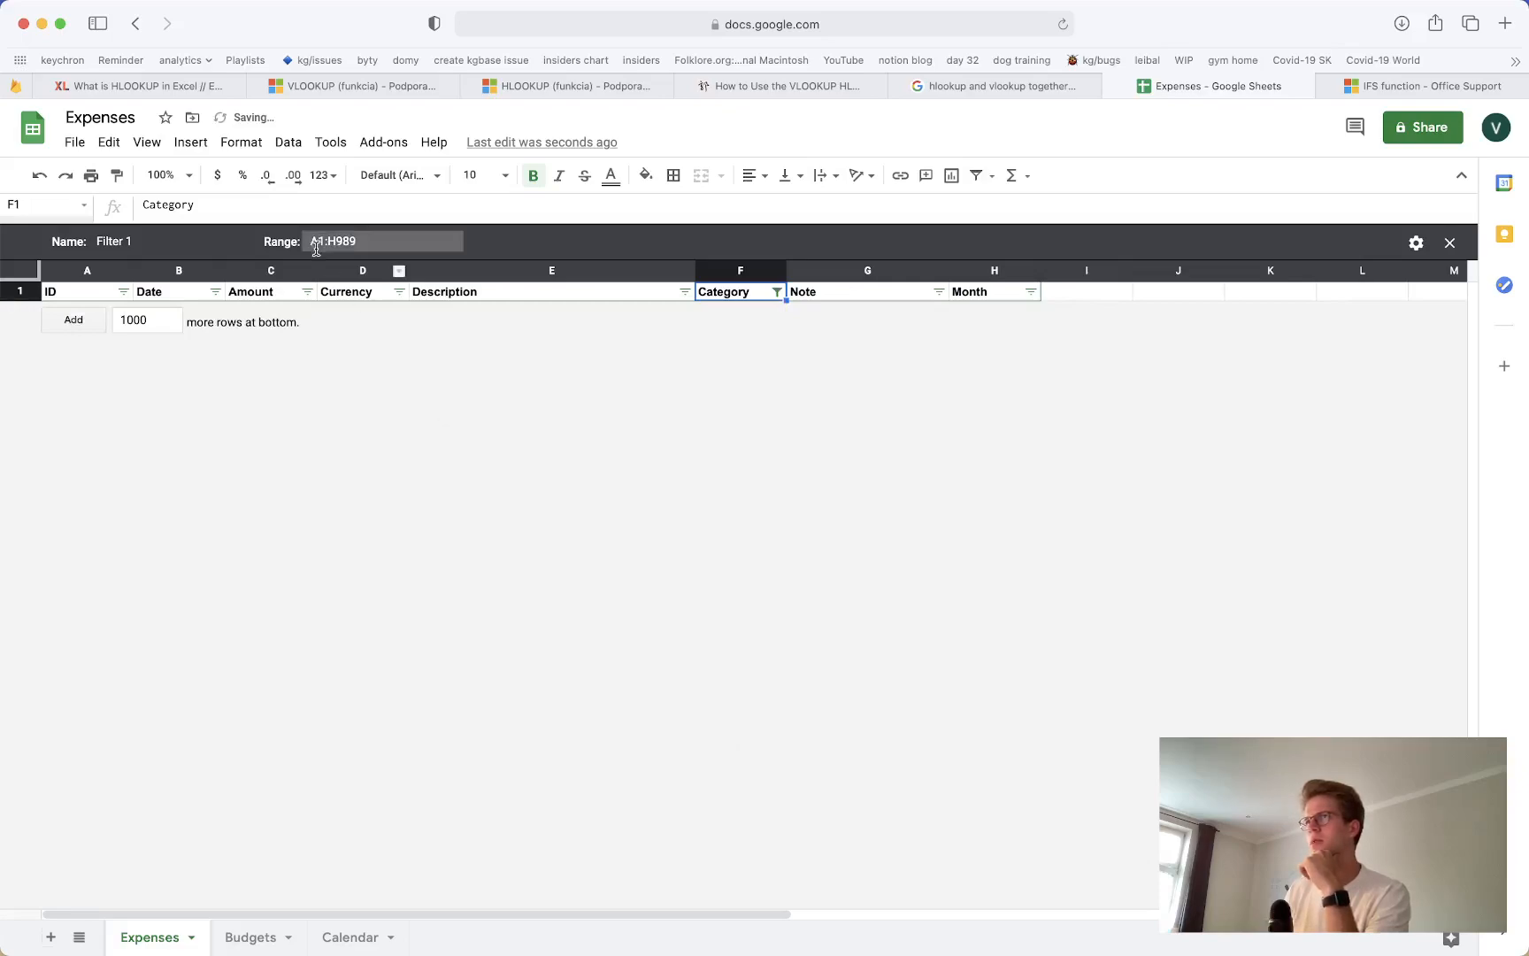
{"action": "left_click", "coordinate": [1421, 246]}
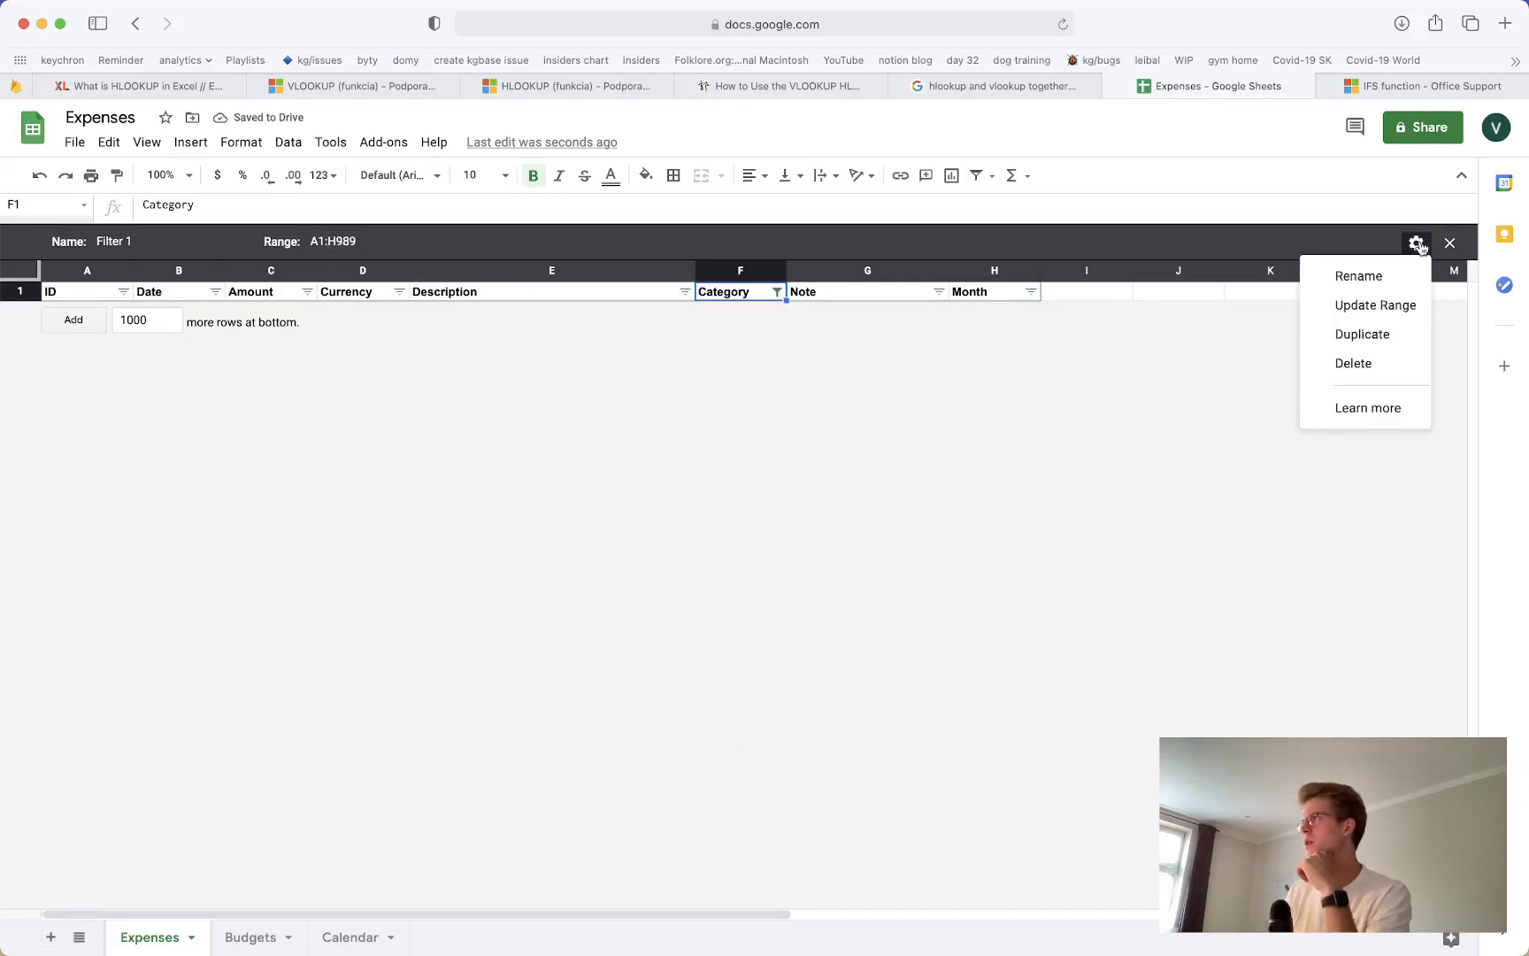
{"action": "left_click", "coordinate": [1178, 291]}
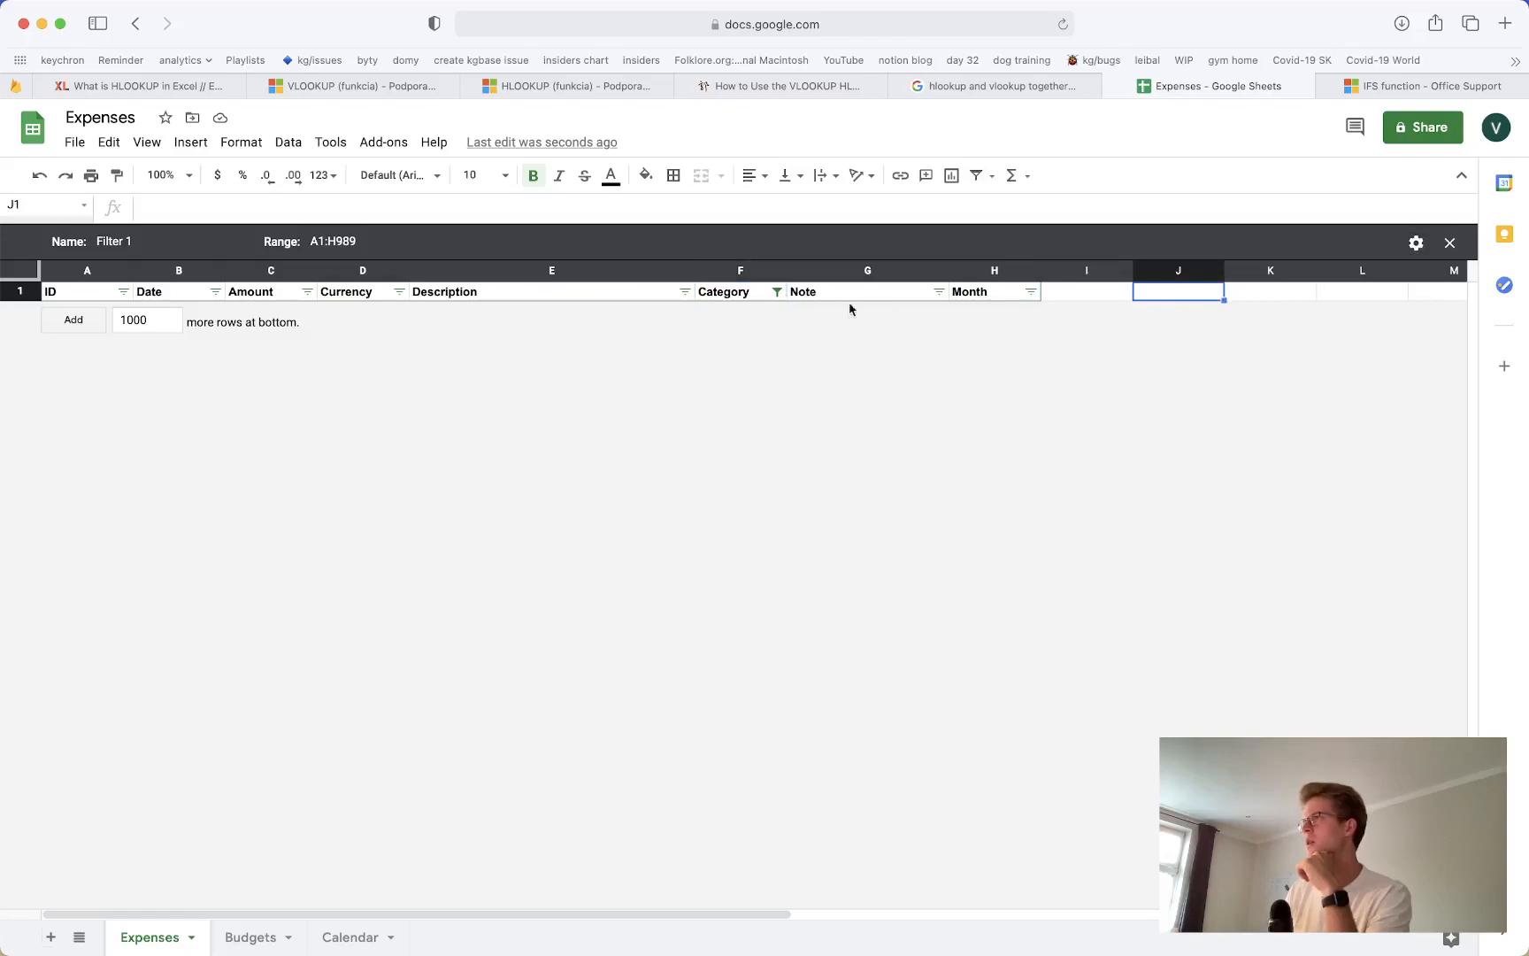
Select all values in the Category filter of the Expenses sheet to show every expense again
{"action": "left_click", "coordinate": [777, 291]}
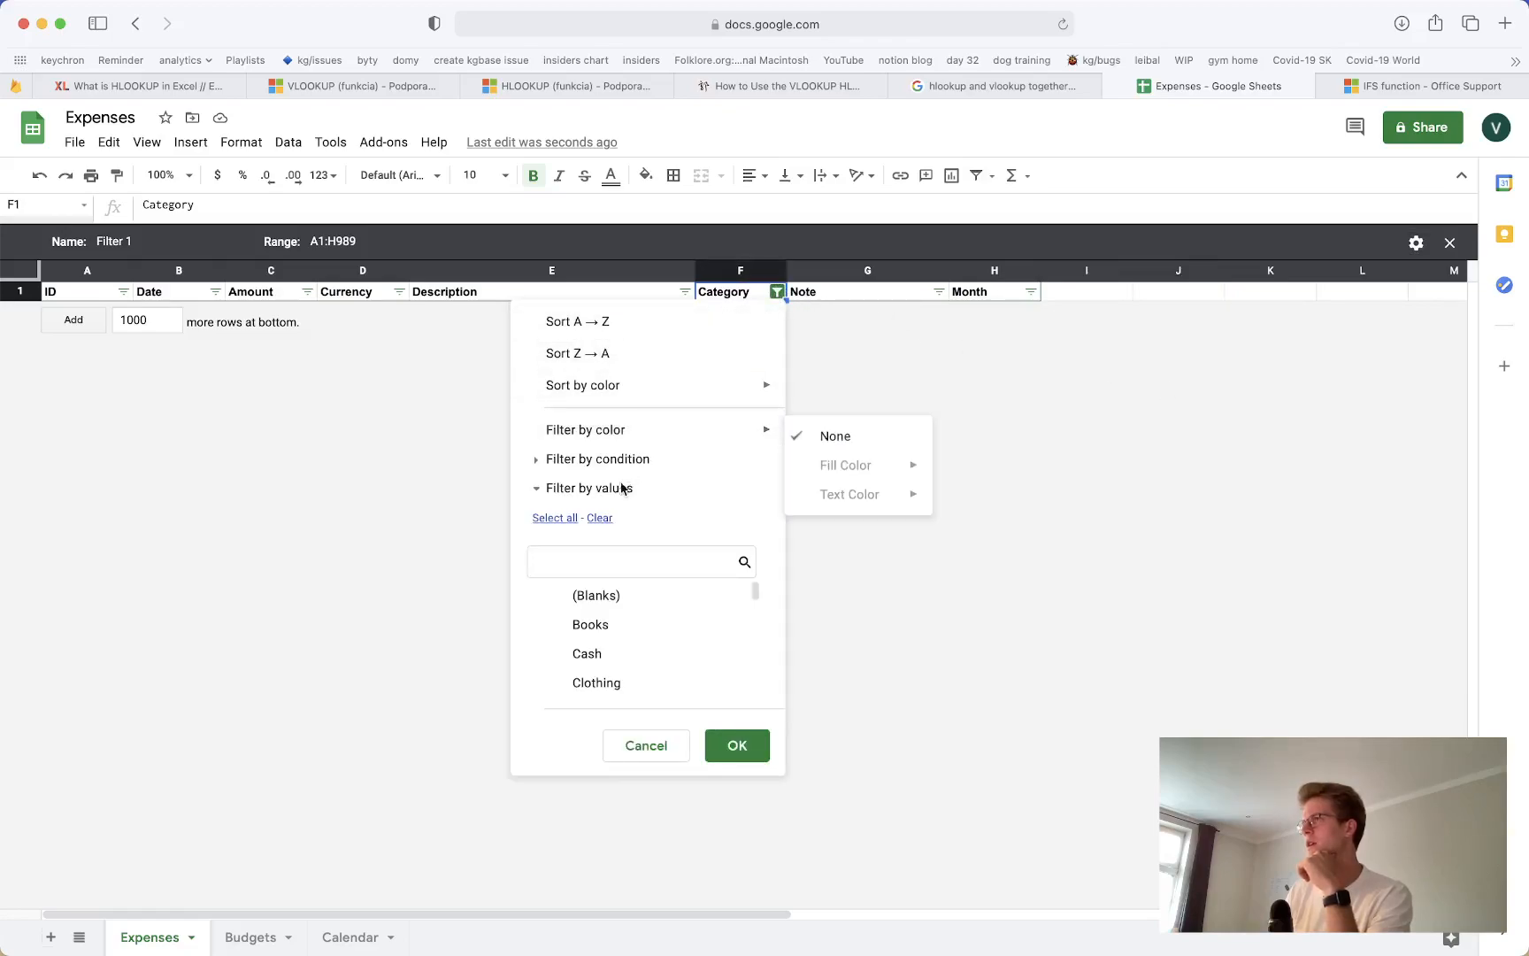
{"action": "left_click", "coordinate": [647, 745]}
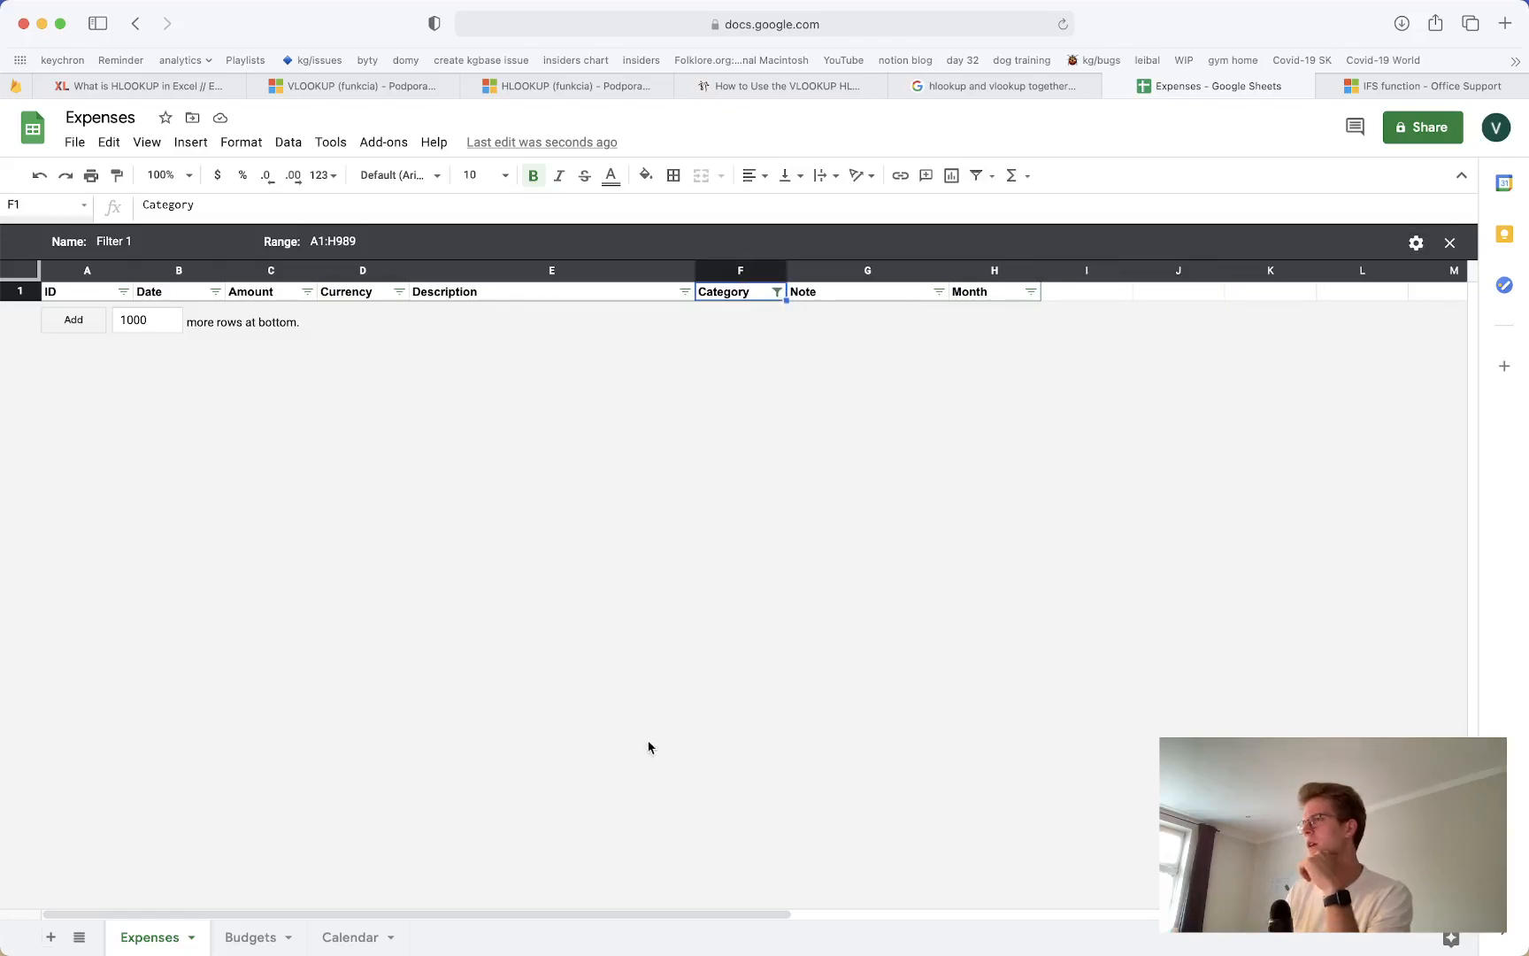
{"action": "left_click", "coordinate": [776, 293]}
{"action": "left_click", "coordinate": [571, 518]}
{"action": "left_click", "coordinate": [735, 745]}
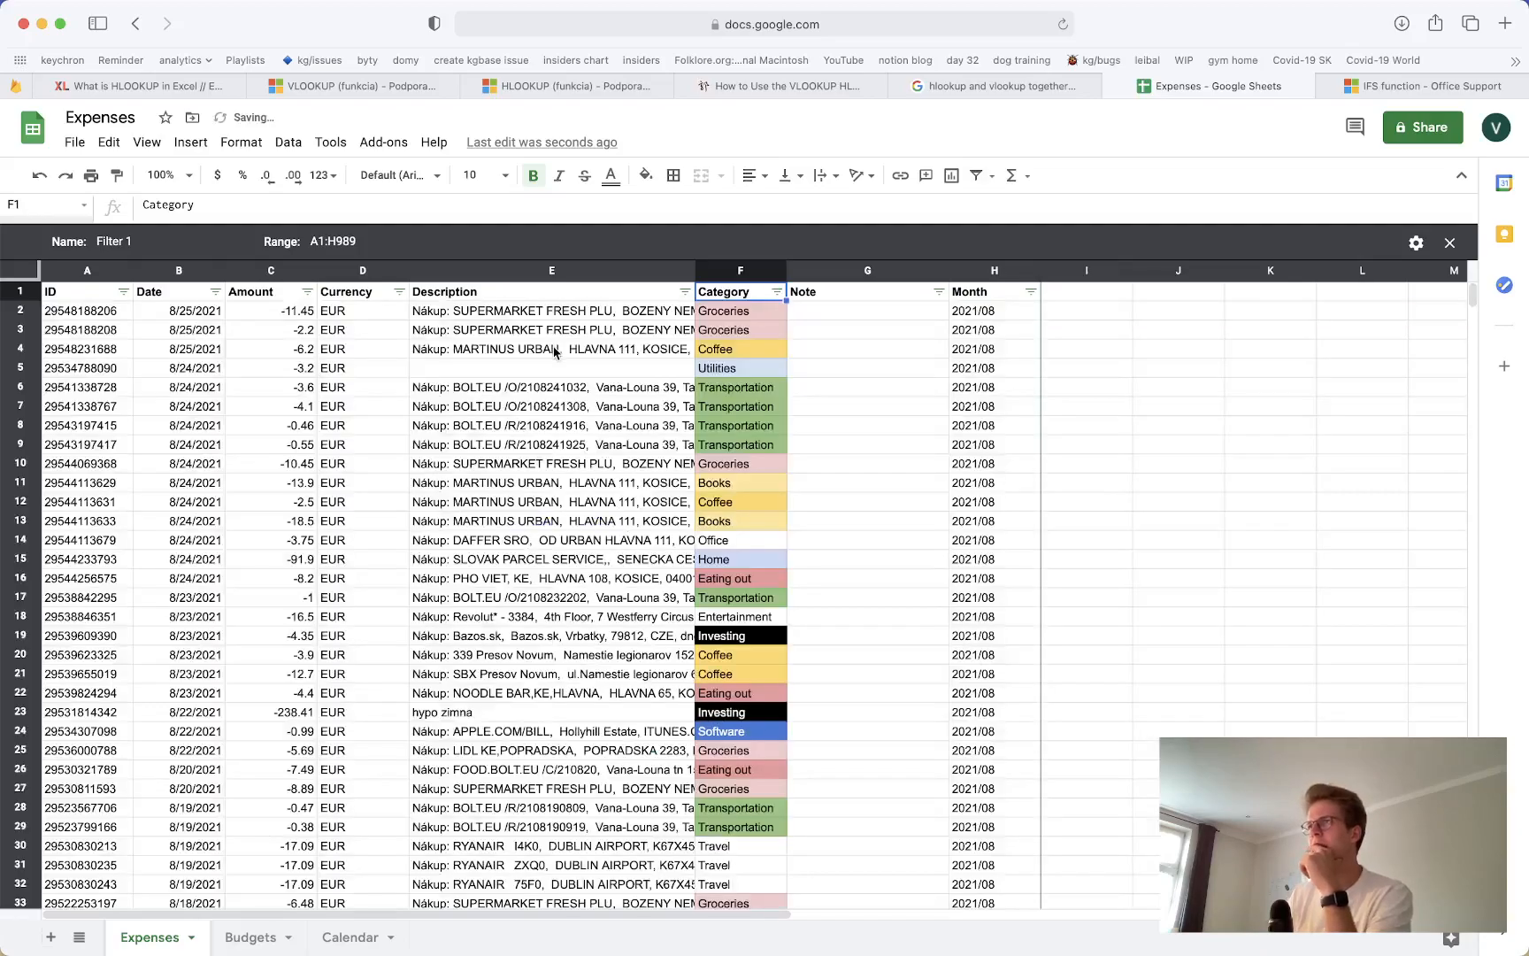
On the Budgets sheet, replace row 10's entries with name Transportation, type M and budget 20
{"action": "left_click", "coordinate": [221, 939]}
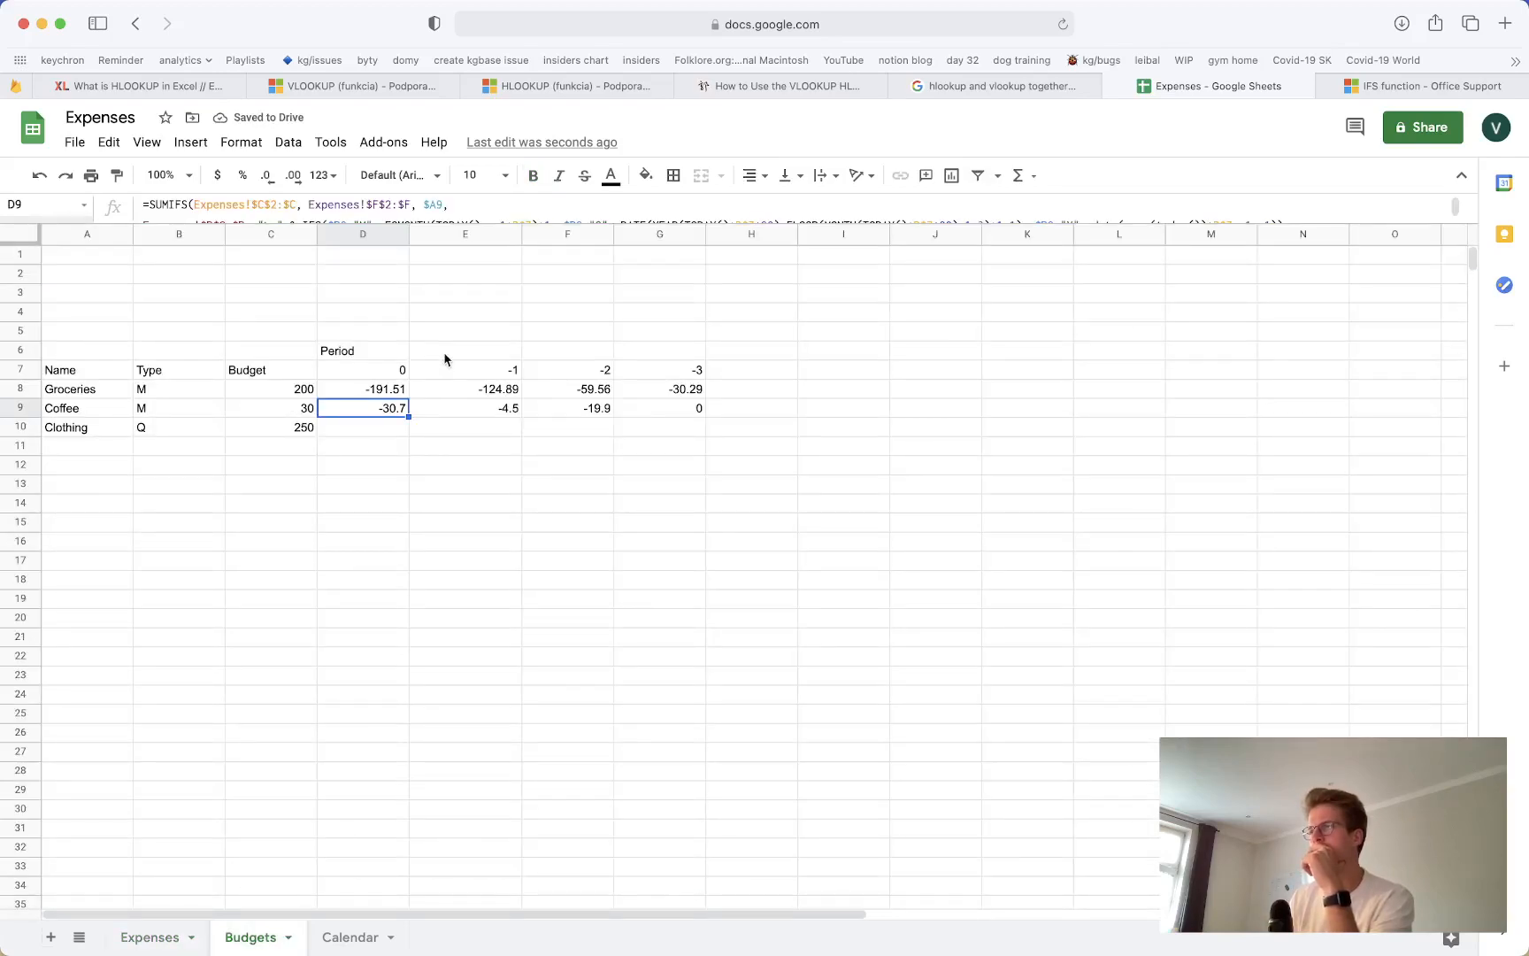
{"action": "left_click", "coordinate": [168, 938]}
{"action": "left_click", "coordinate": [257, 936]}
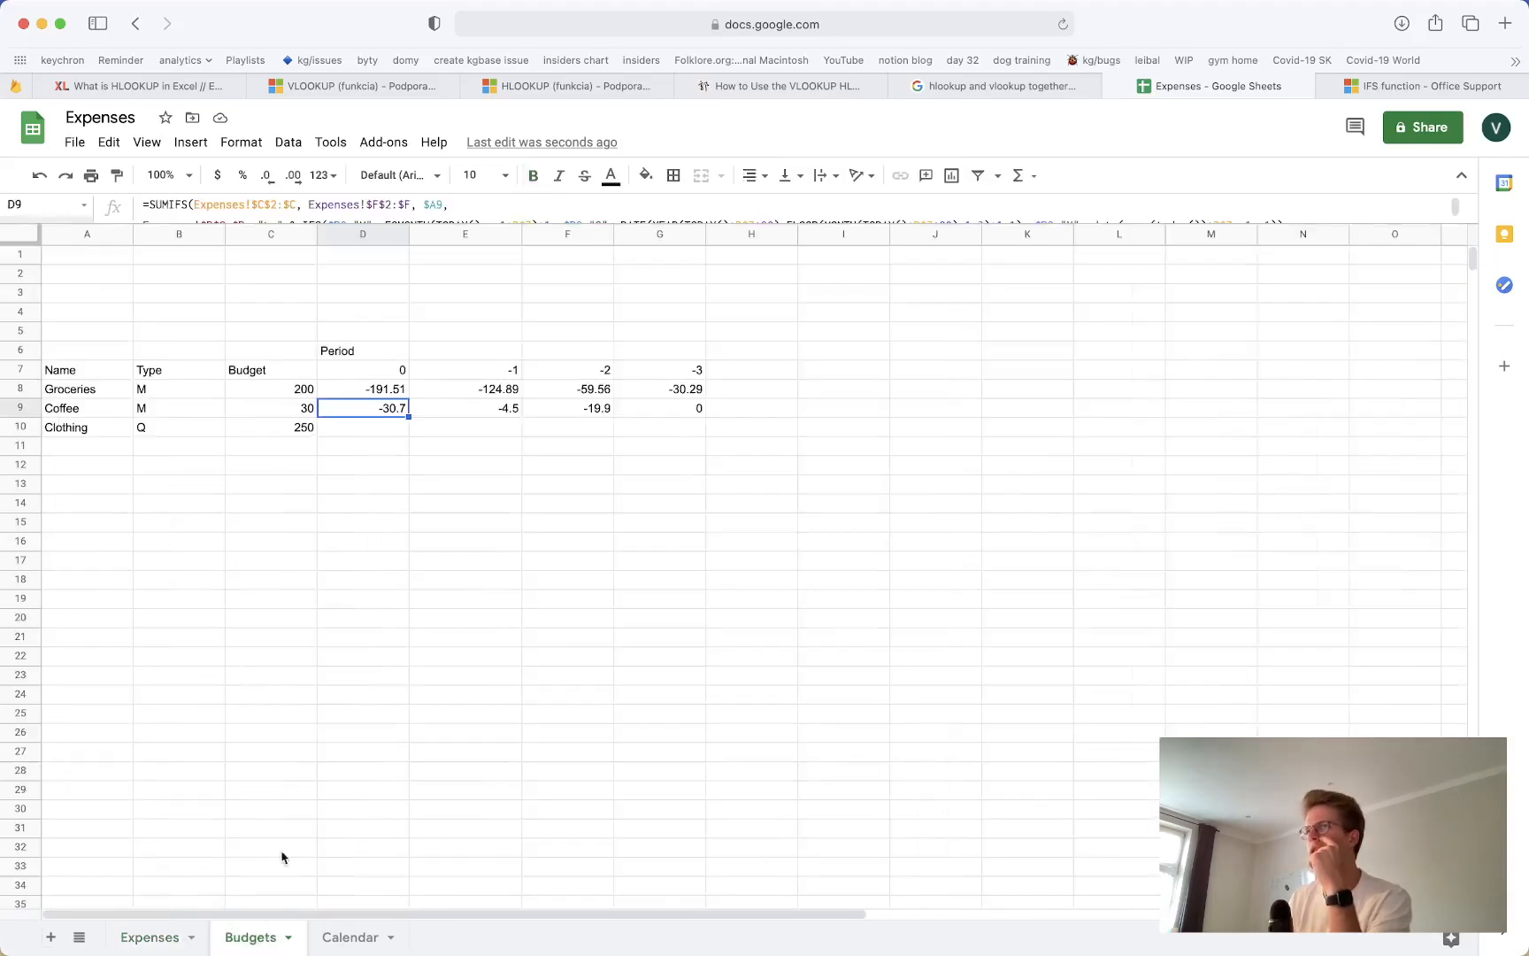
{"action": "left_click", "coordinate": [95, 433]}
{"action": "type", "text": "Tra"}
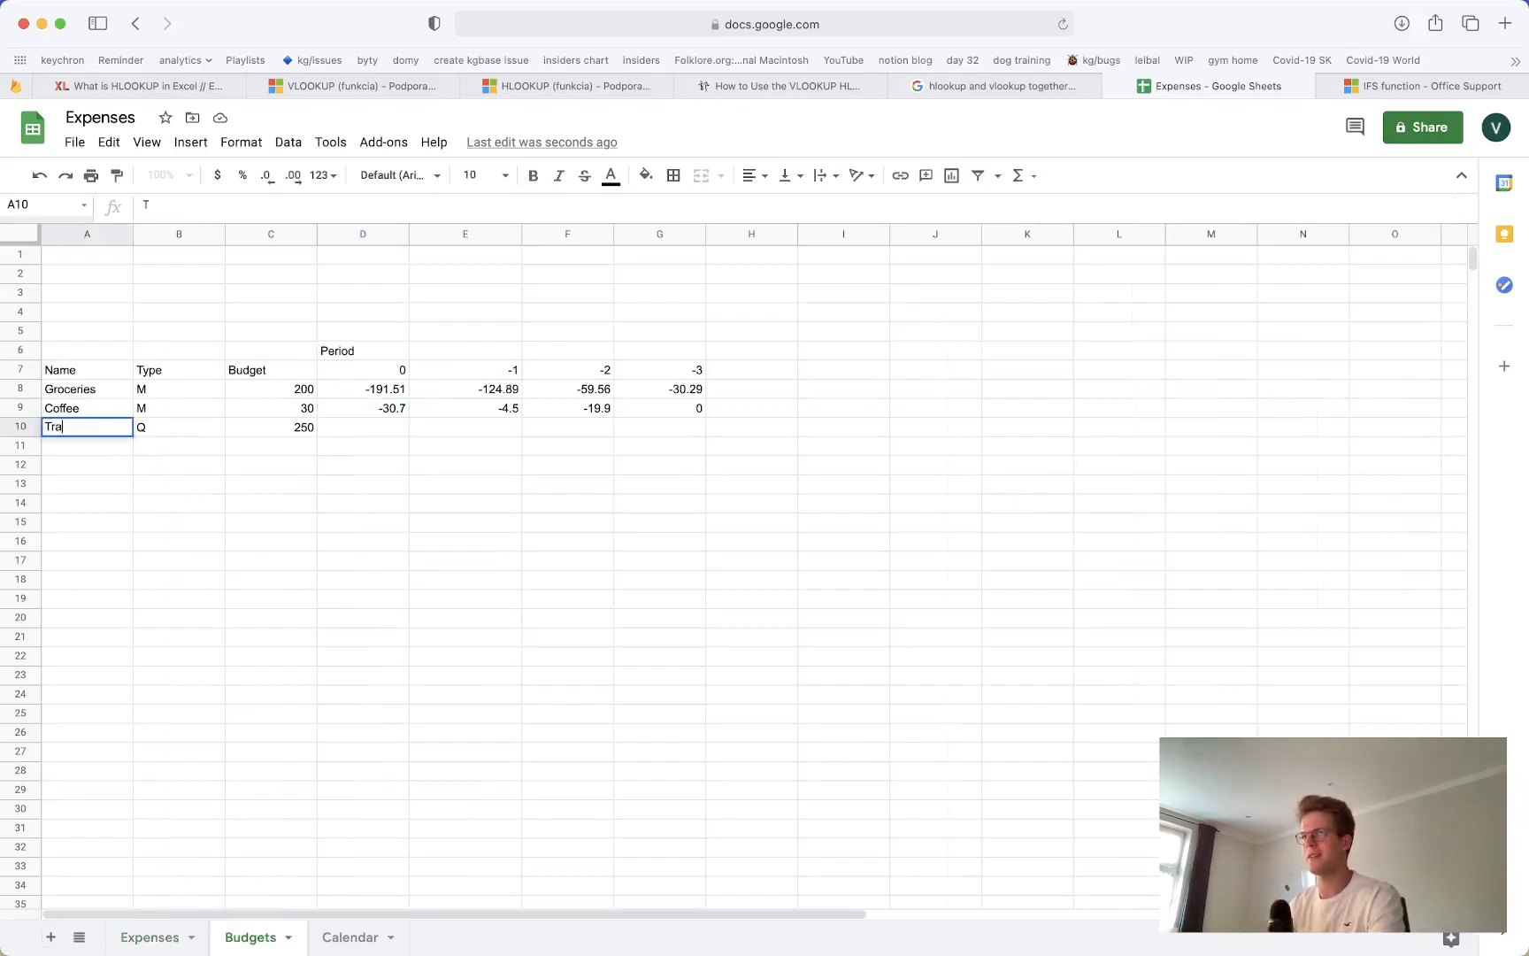
{"action": "type", "text": "nsporaation"}
{"action": "key", "text": "Tab"}
{"action": "type", "text": "M"}
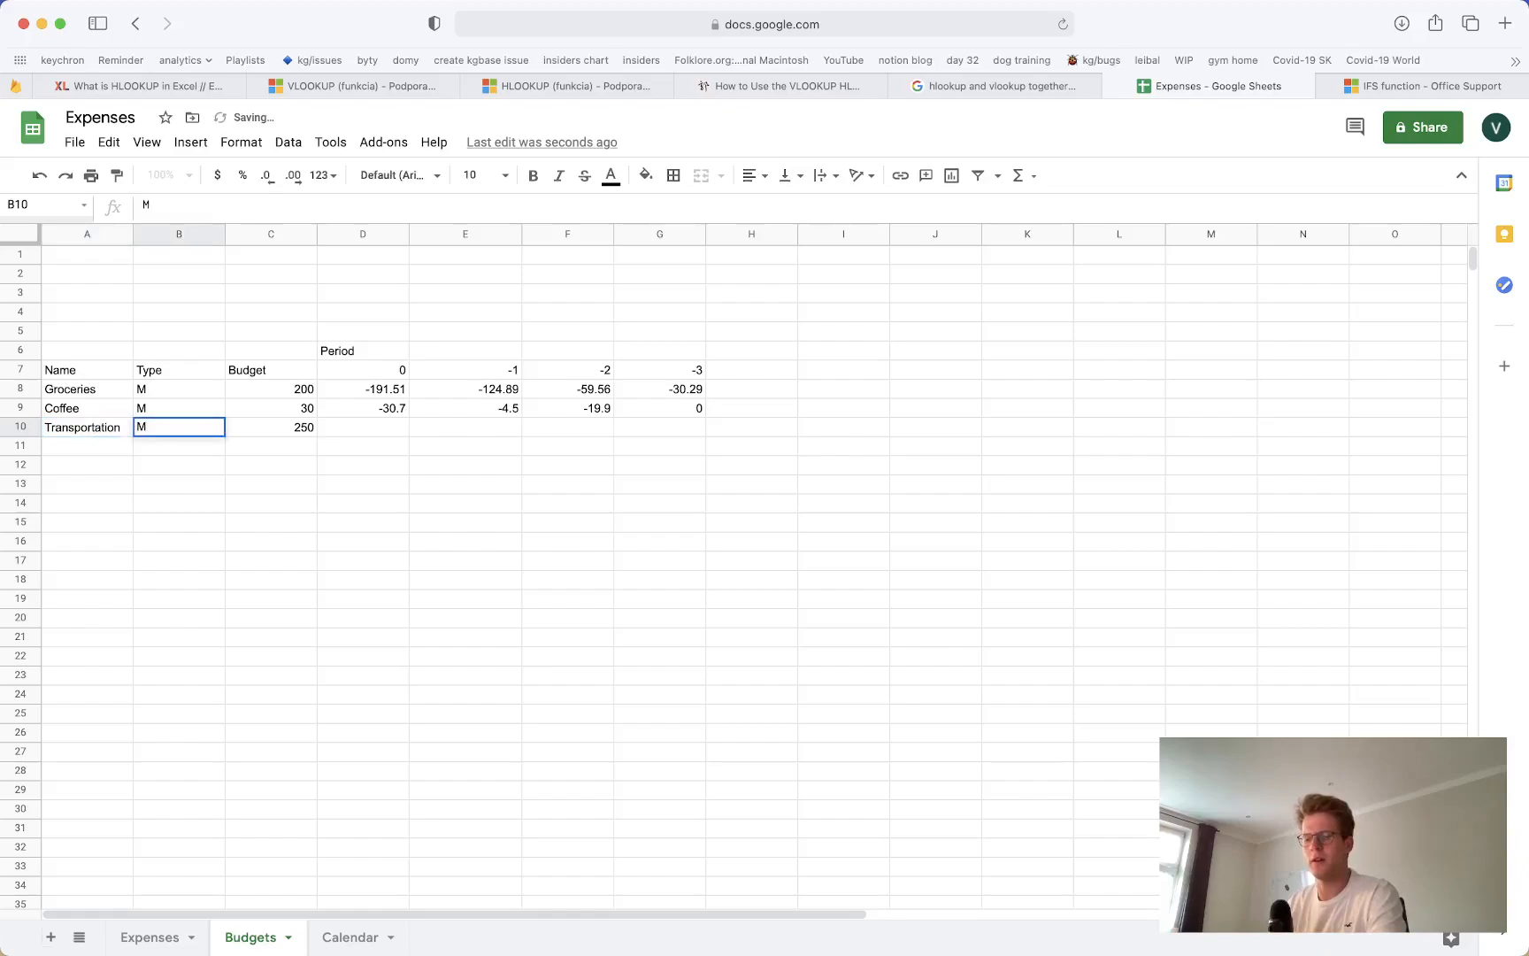
{"action": "key", "text": "Tab"}
{"action": "type", "text": "30"}
{"action": "type", "text": "0"}
{"action": "key", "text": "Tab"}
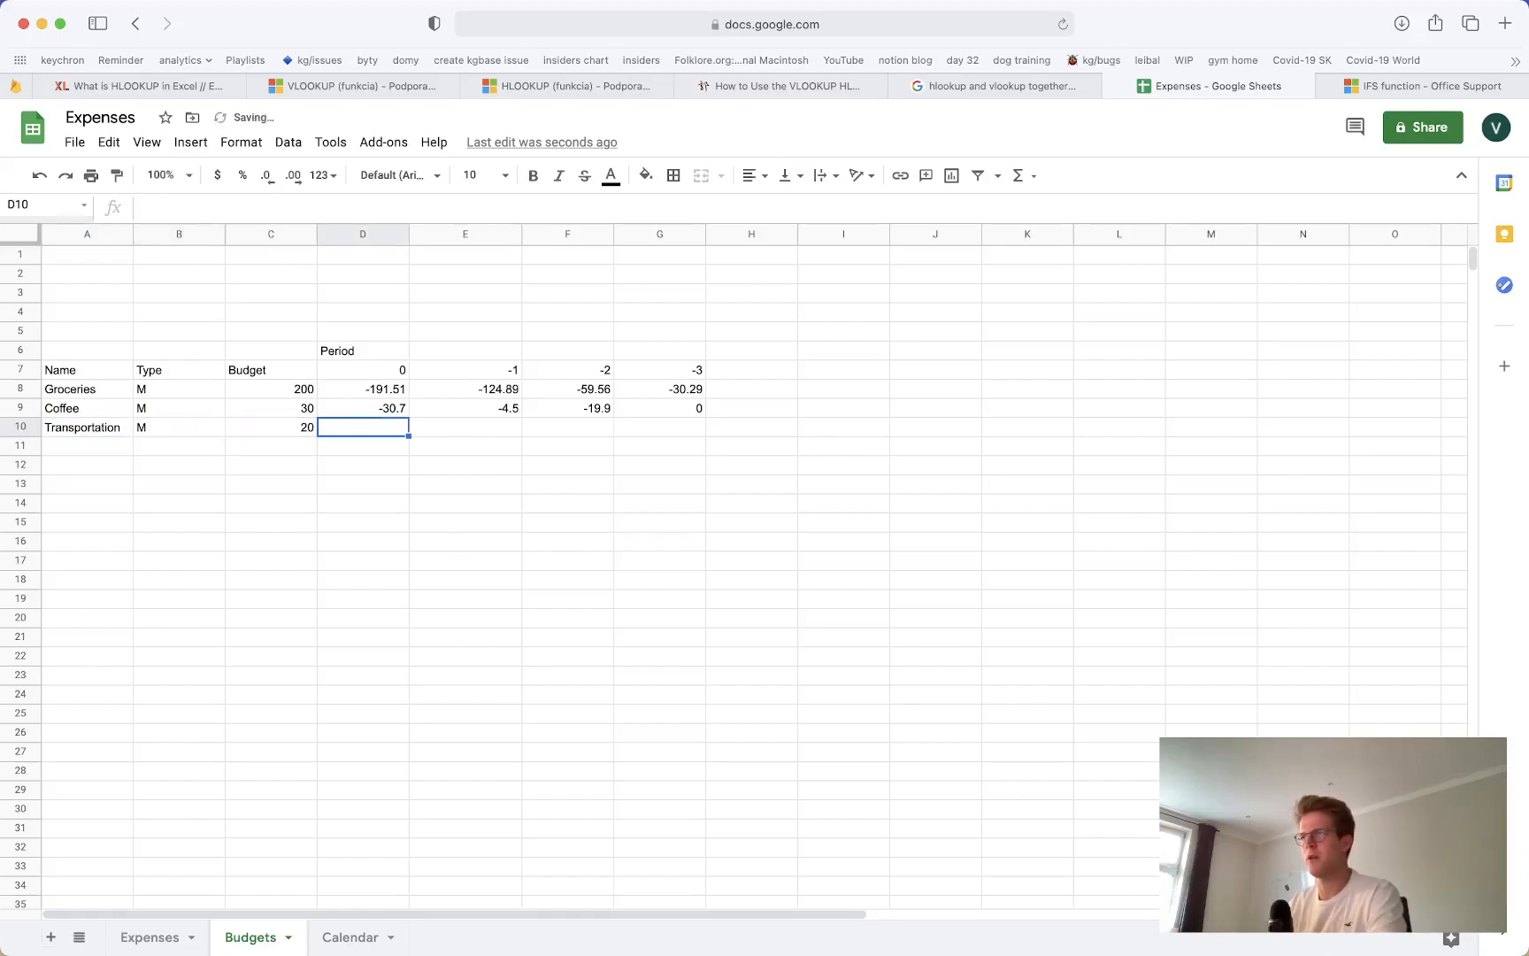
Copy the Coffee row's period formulas from D9:G9 into D10:G10 for Transportation
{"action": "left_click_drag", "start_coordinate": [359, 407], "coordinate": [659, 409]}
{"action": "key", "text": "super+c"}
{"action": "left_click", "coordinate": [341, 427]}
{"action": "key", "text": "super+v"}
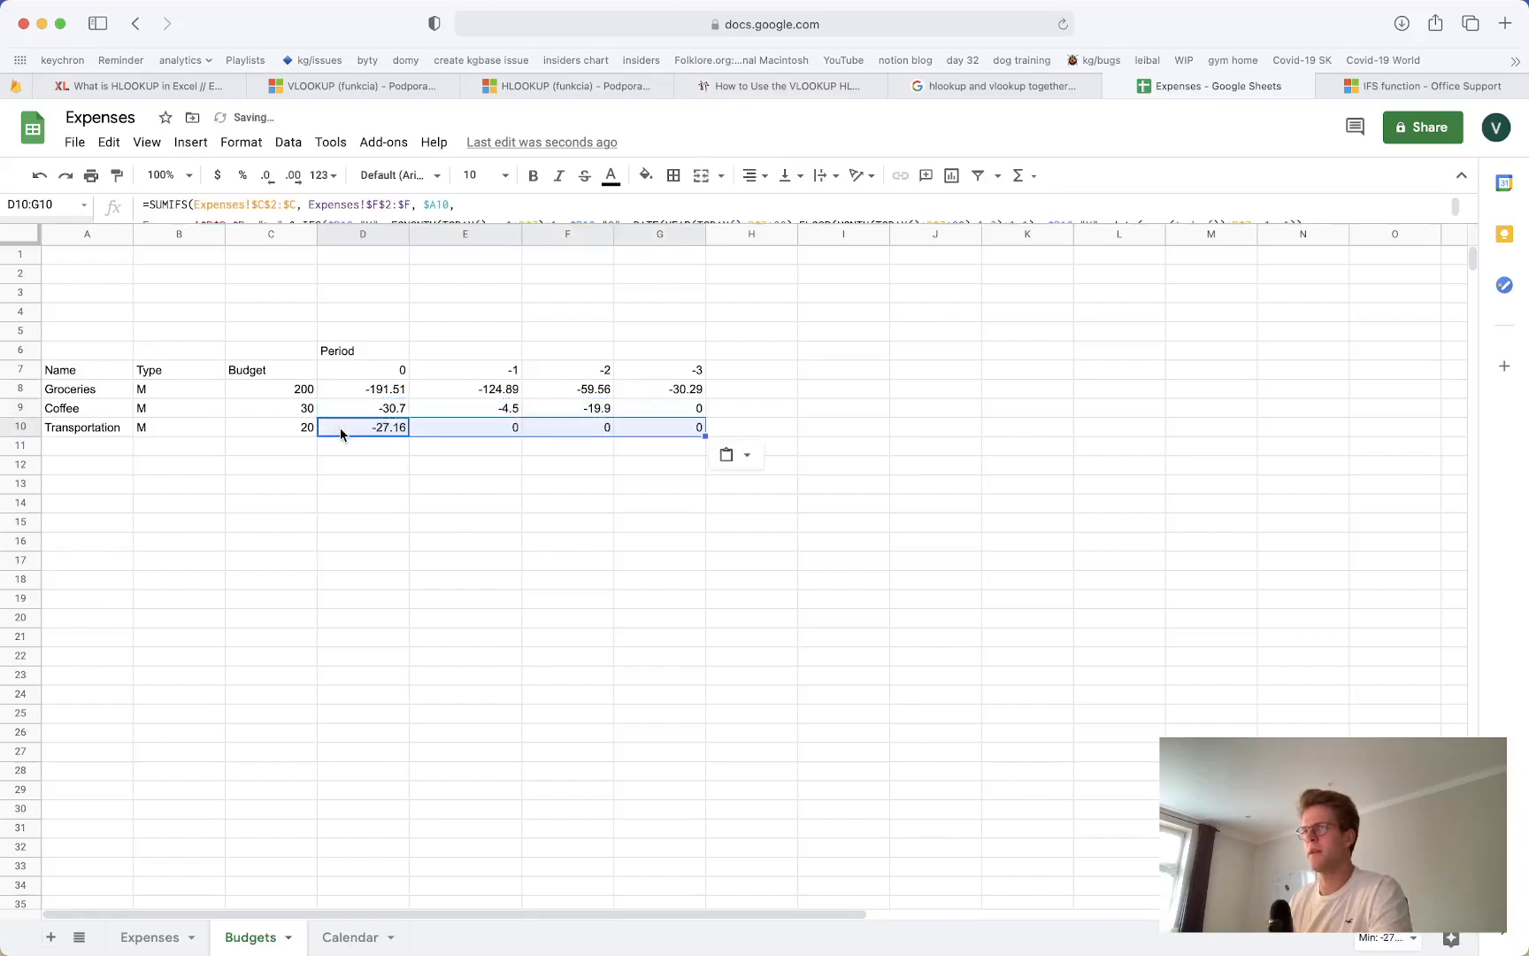
{"action": "left_click", "coordinate": [300, 431]}
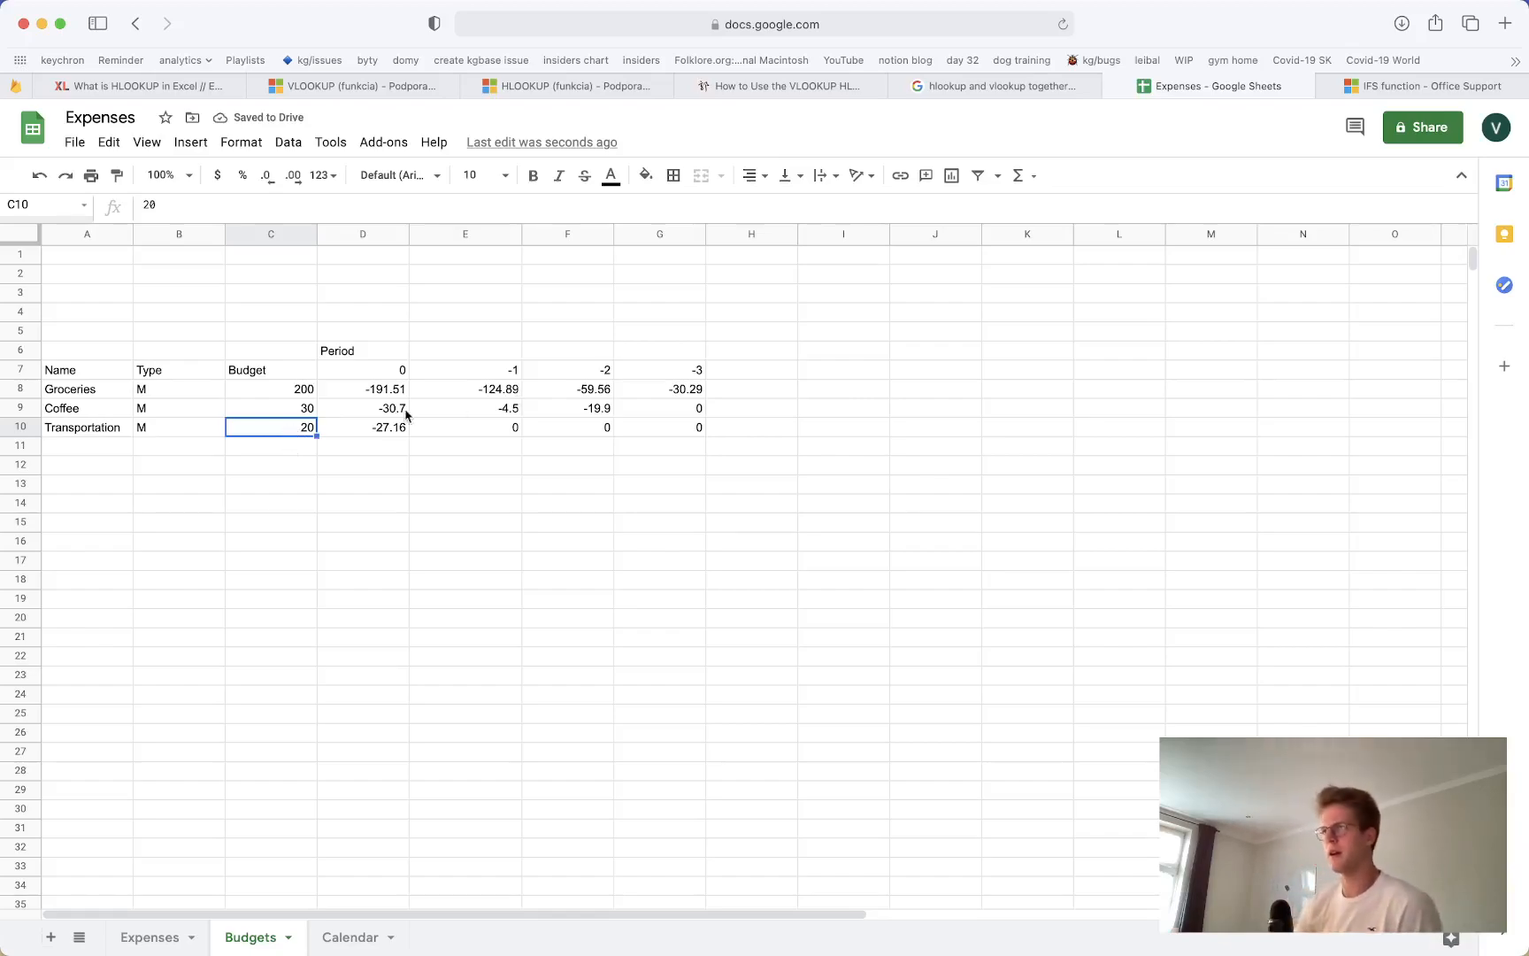
Check the categories on the Expenses sheet and add a Books row in Budgets row 11 with type M and budget 50
{"action": "left_click", "coordinate": [149, 938]}
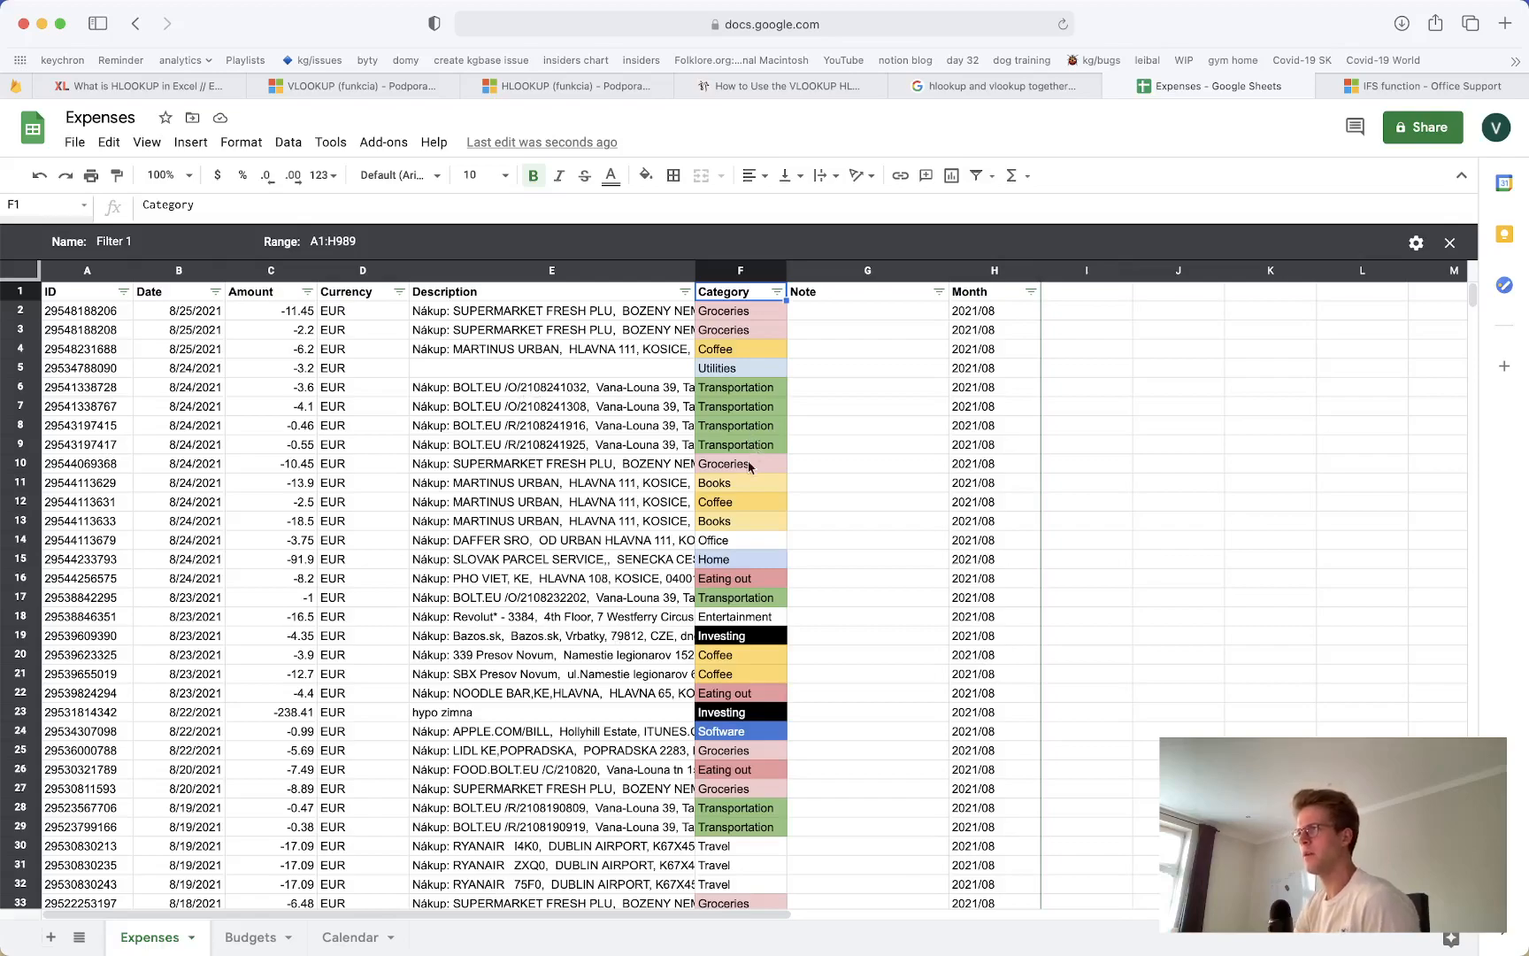
{"action": "left_click", "coordinate": [251, 937]}
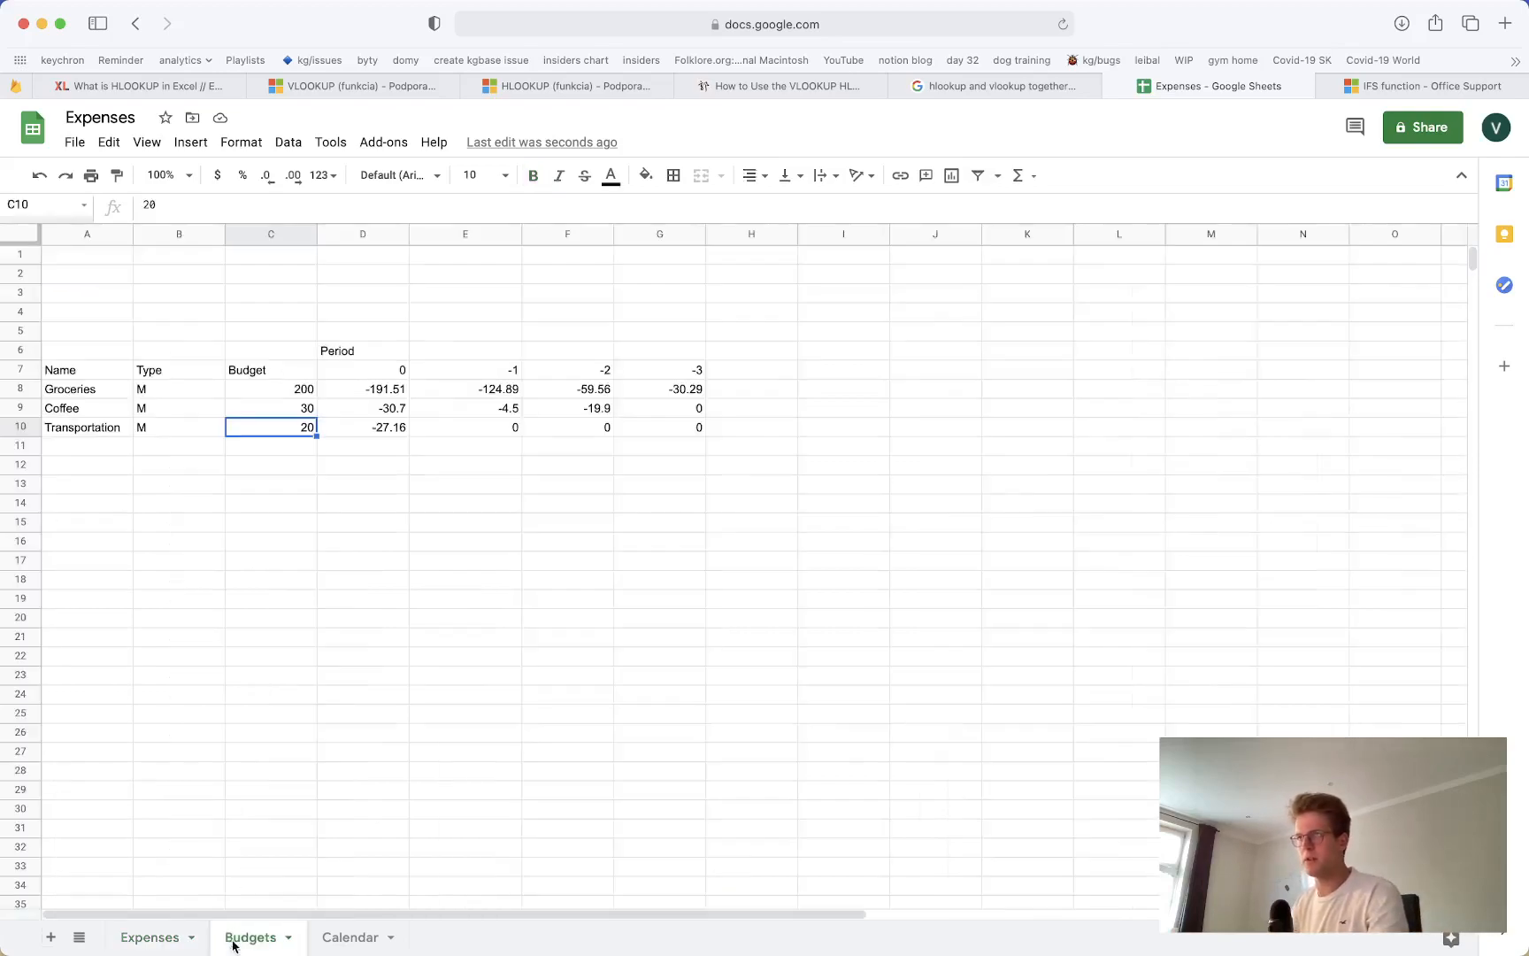
{"action": "left_click", "coordinate": [57, 446]}
{"action": "type", "text": "Books"}
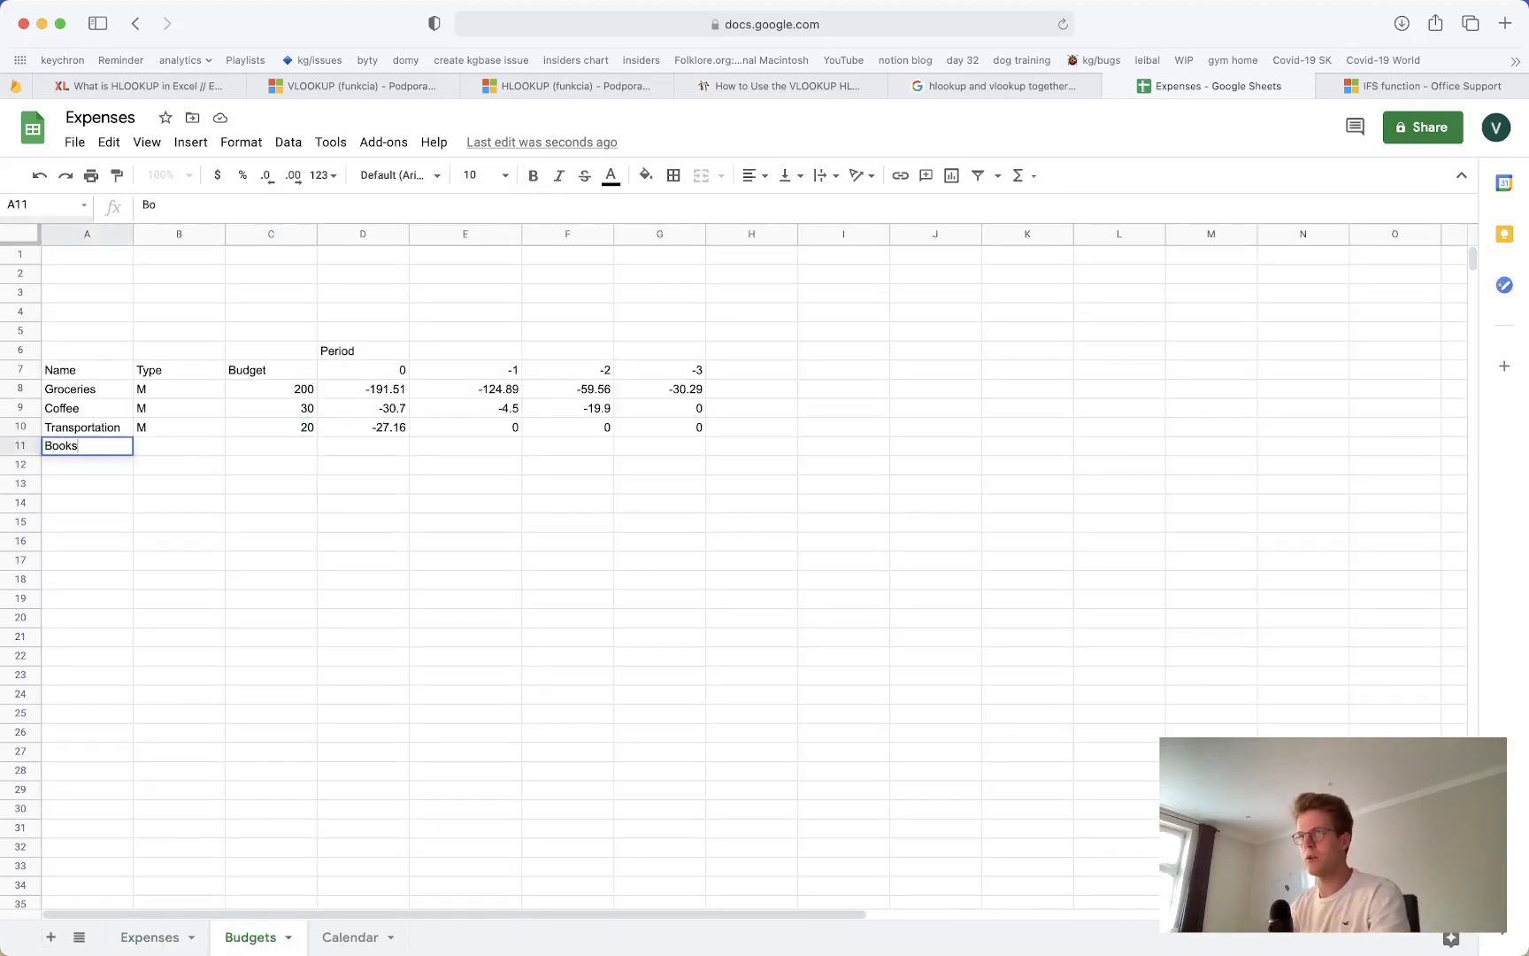
{"action": "key", "text": "Tab"}
{"action": "type", "text": "M"}
{"action": "key", "text": "Tab"}
{"action": "type", "text": "50"}
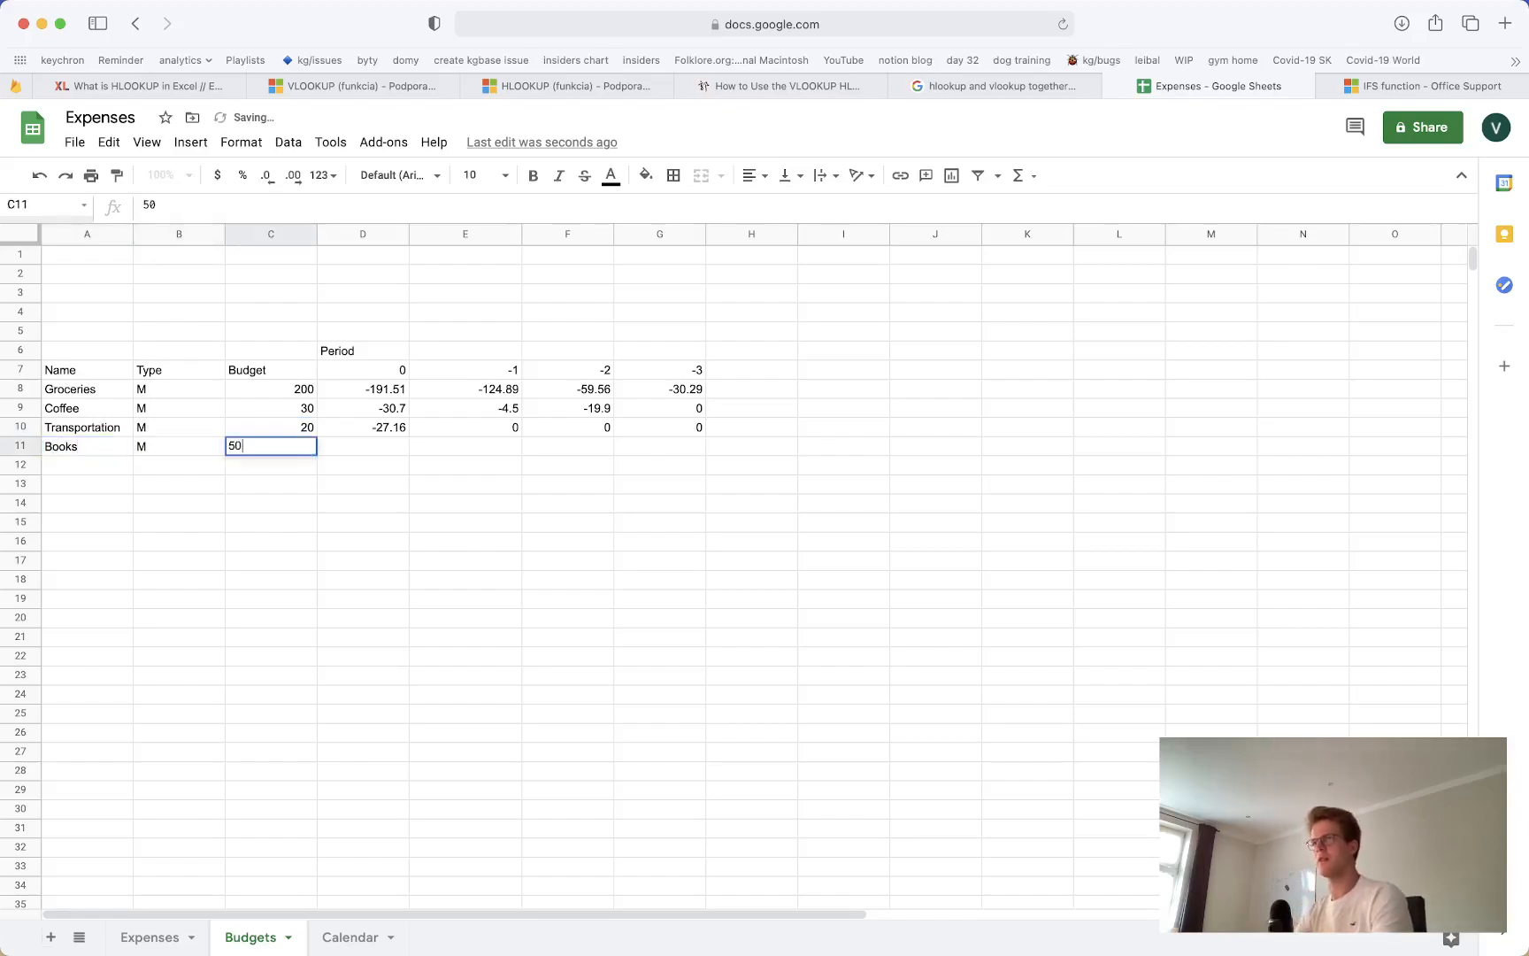
{"action": "key", "text": "Tab"}
Paste the copied SUMIFS period formulas into D11:G11 for Books
{"action": "left_click_drag", "start_coordinate": [381, 427], "coordinate": [684, 429]}
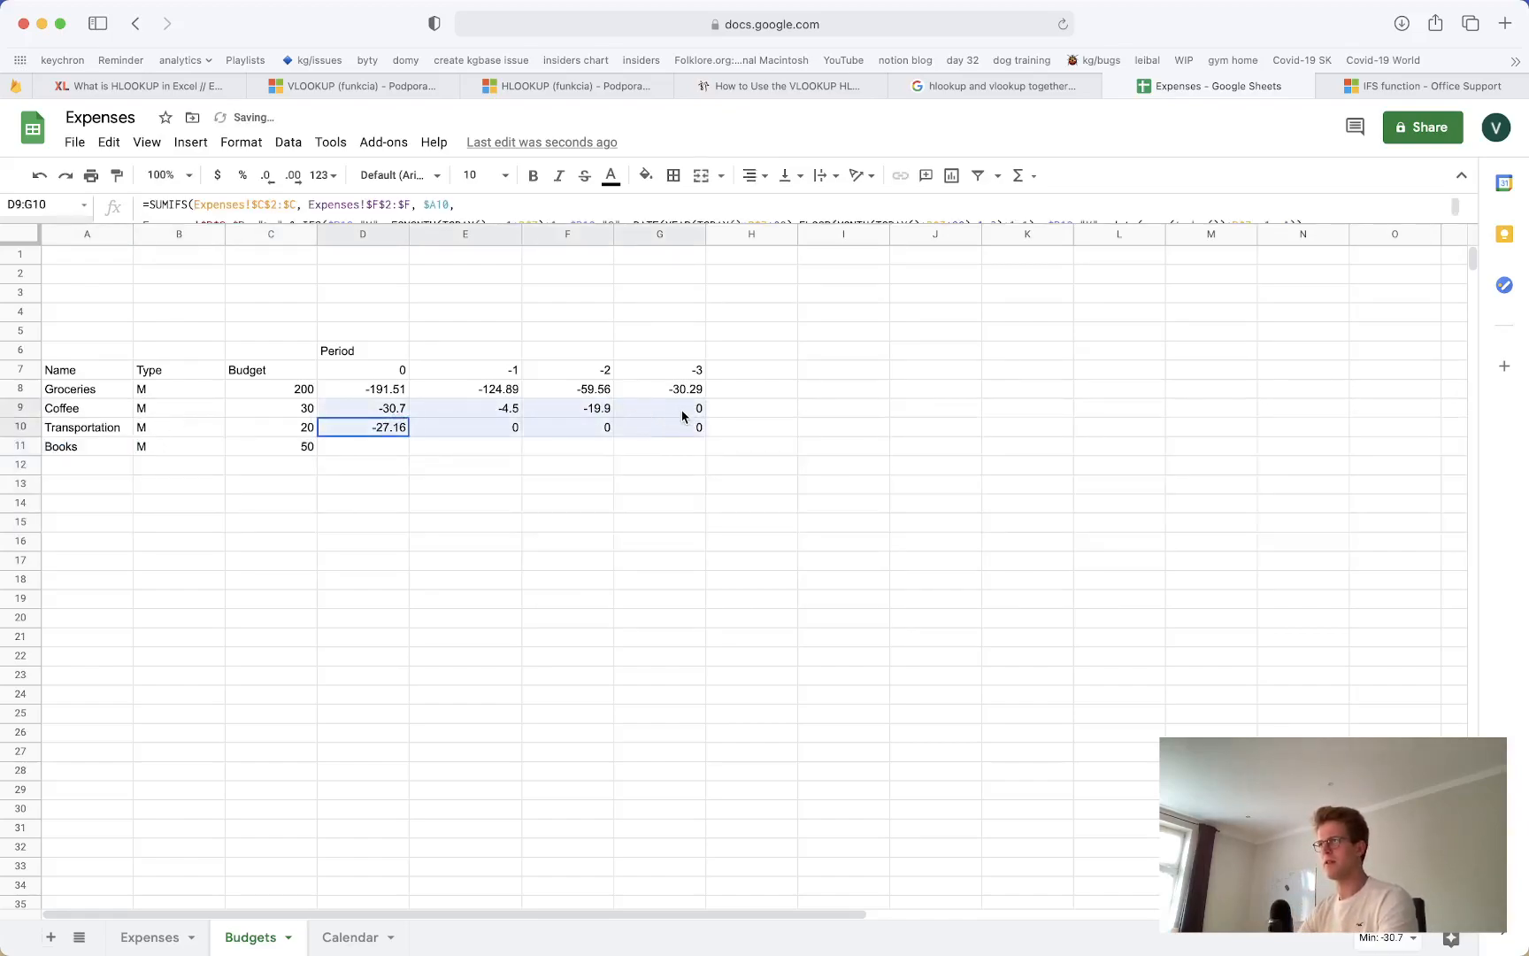
{"action": "left_click_drag", "start_coordinate": [362, 455], "coordinate": [681, 447]}
{"action": "key", "text": "cmd+v"}
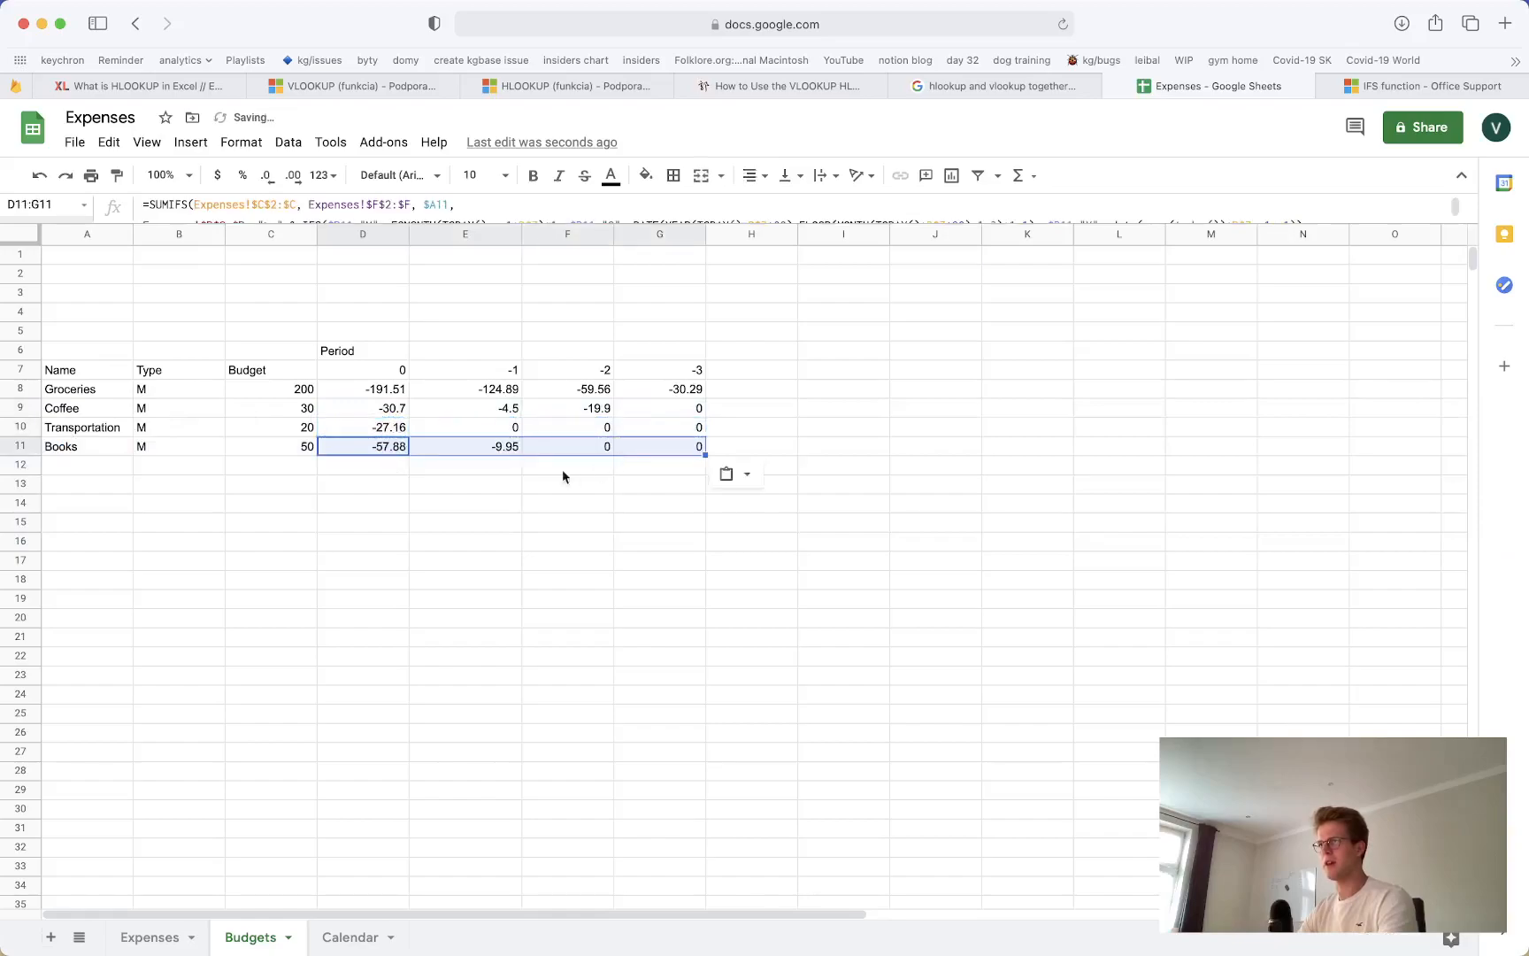
{"action": "left_click", "coordinate": [513, 485]}
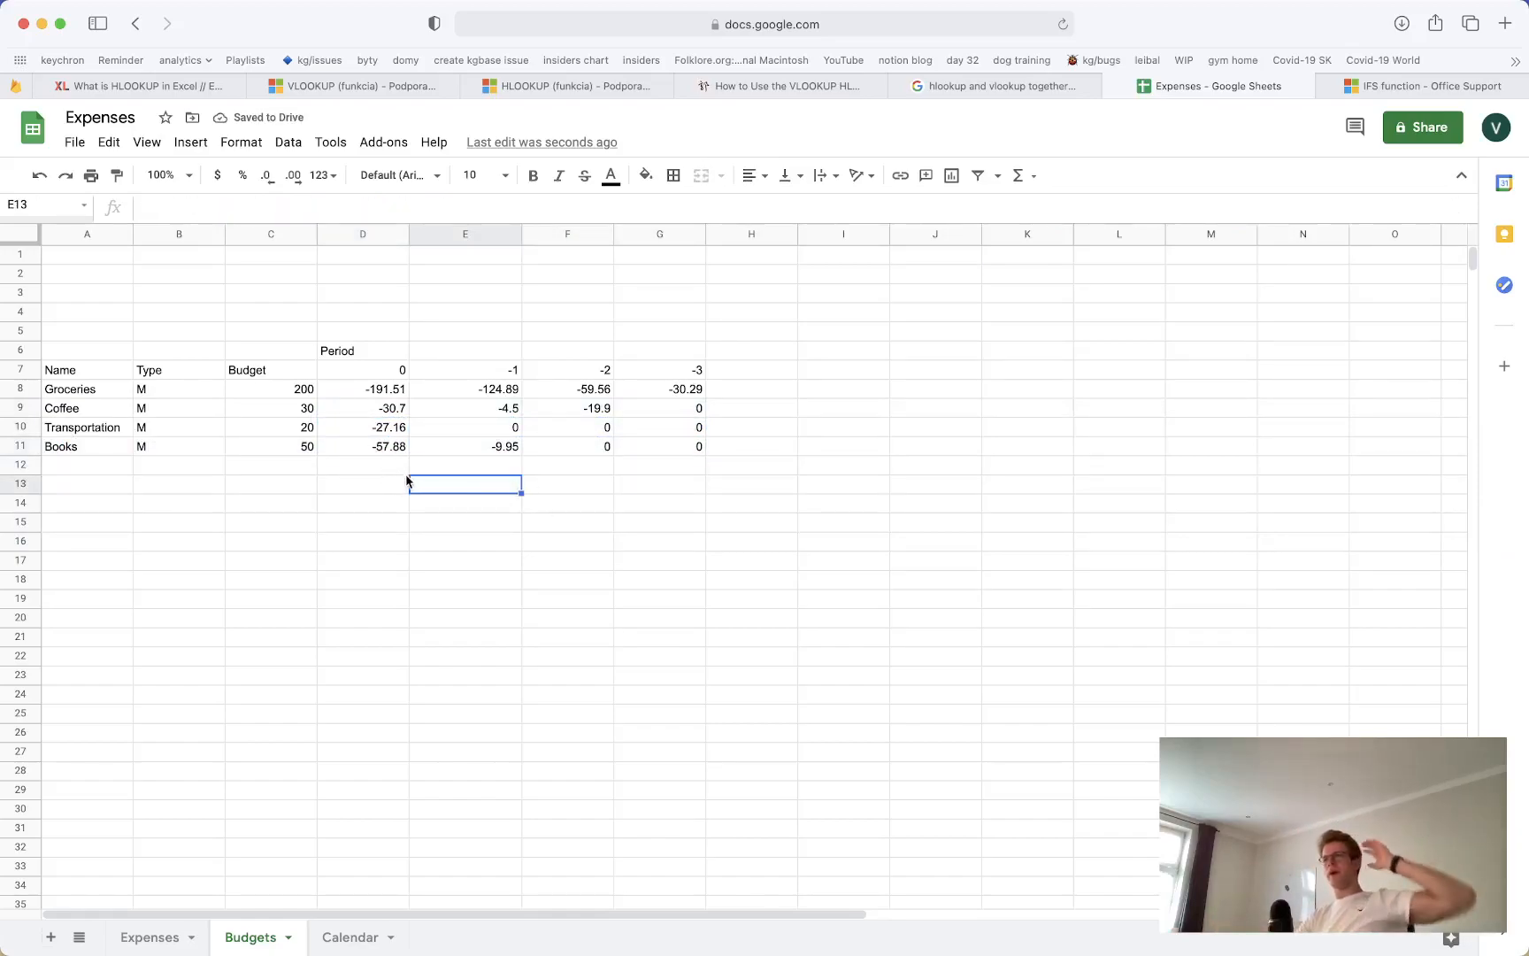
Change the Books type in B11 to Q, then undo and redo the change to compare the period totals
{"action": "left_click", "coordinate": [452, 453]}
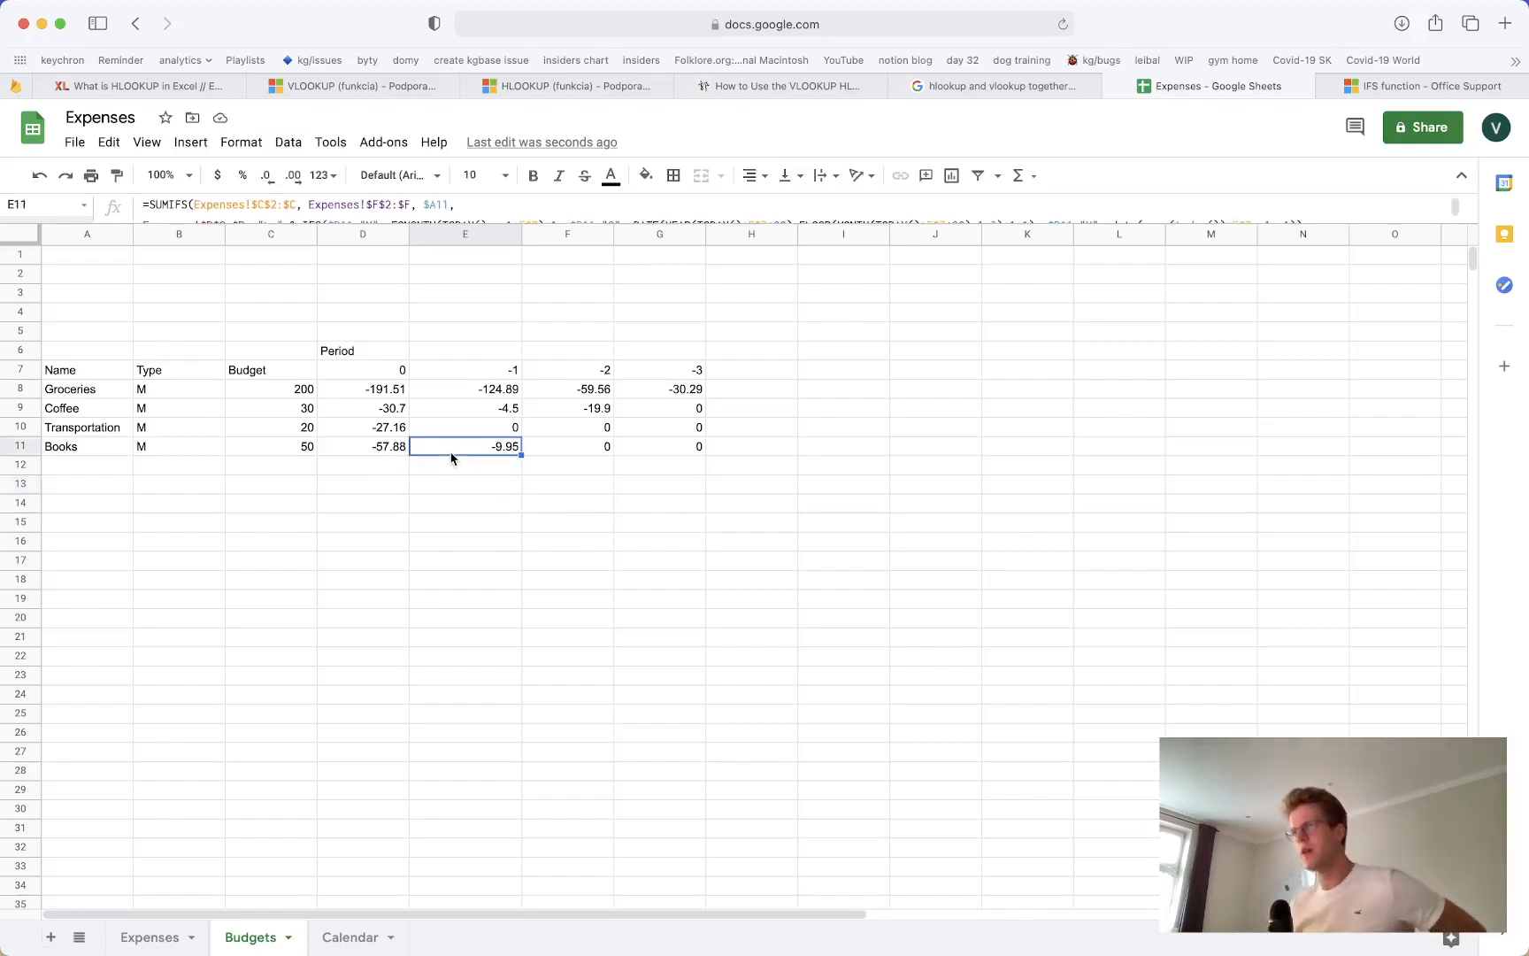
{"action": "left_click", "coordinate": [149, 453]}
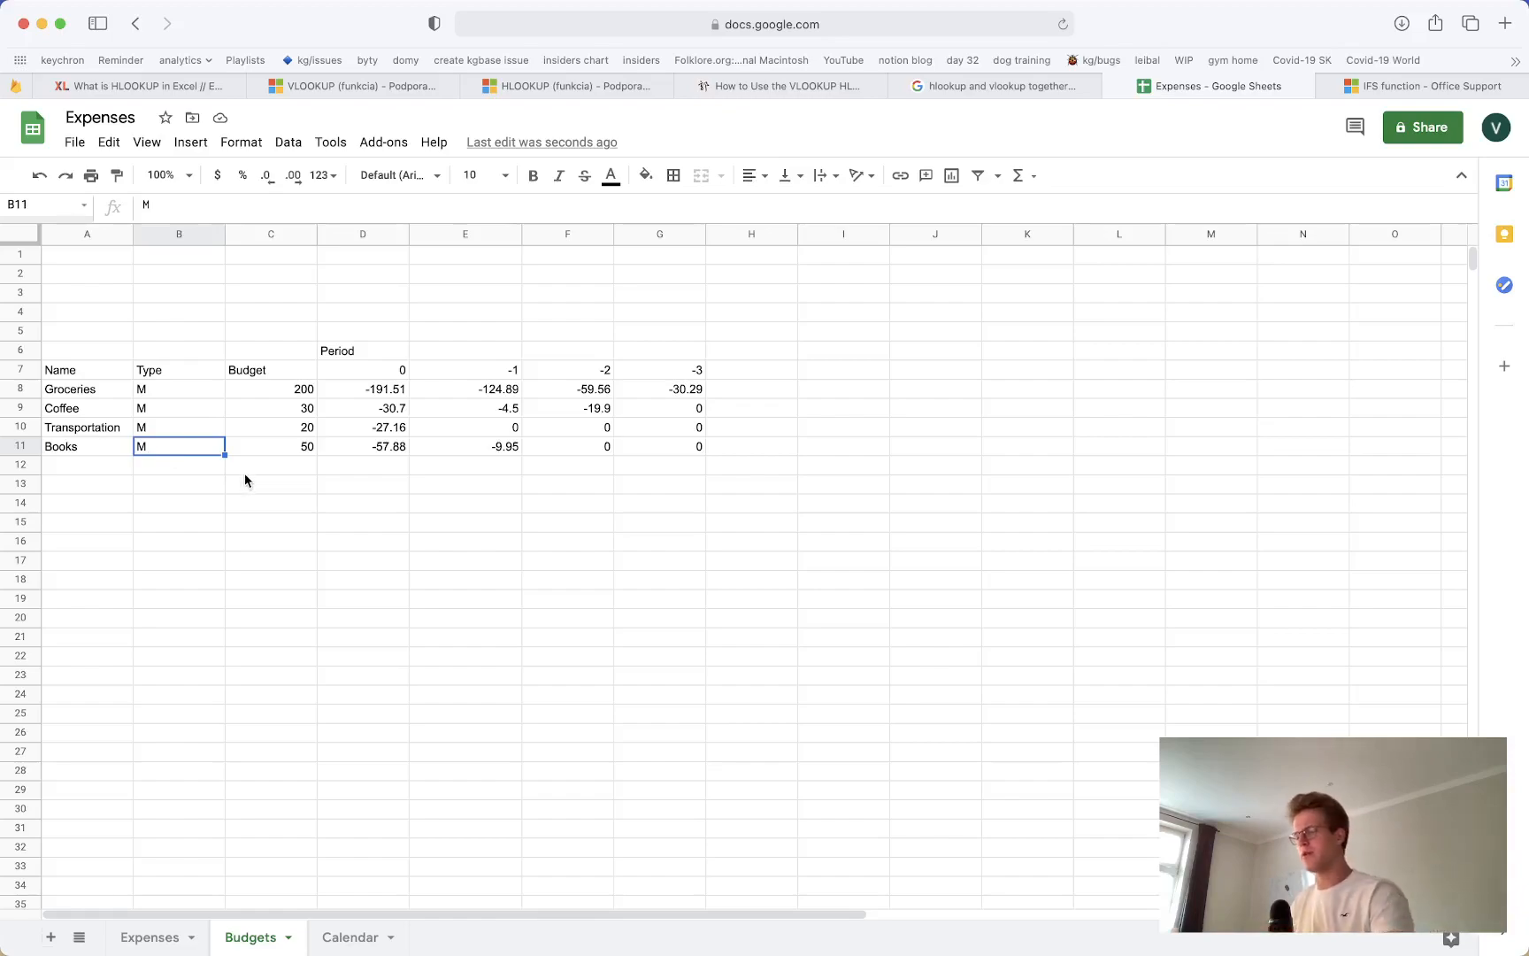
{"action": "type", "text": "Q"}
{"action": "key", "text": "Tab"}
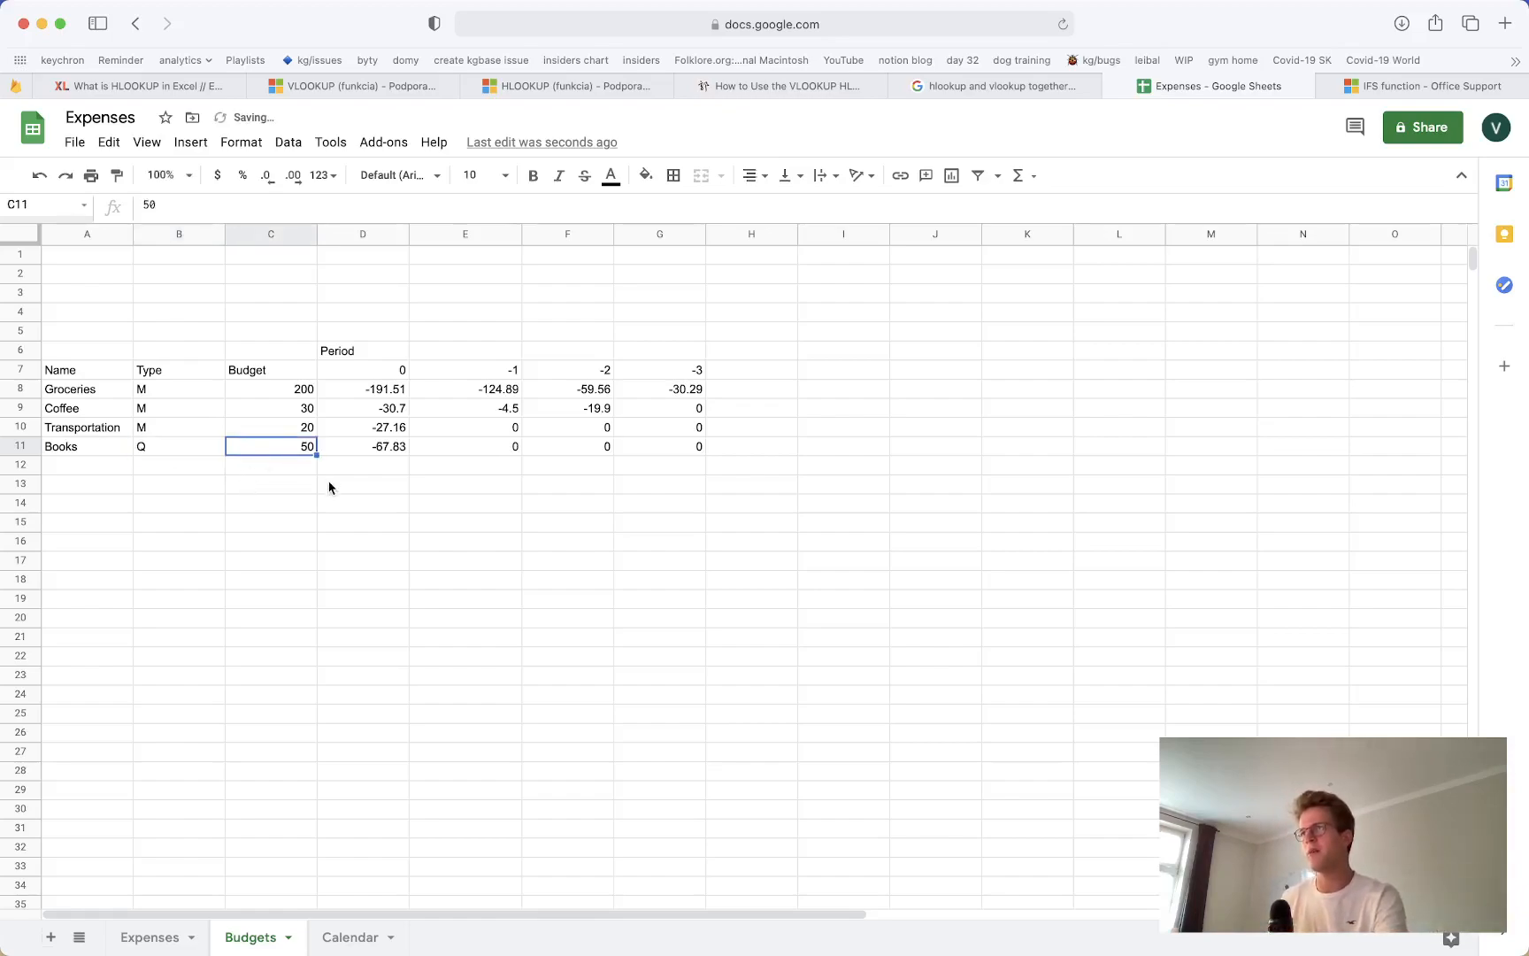
{"action": "key", "text": "super+z"}
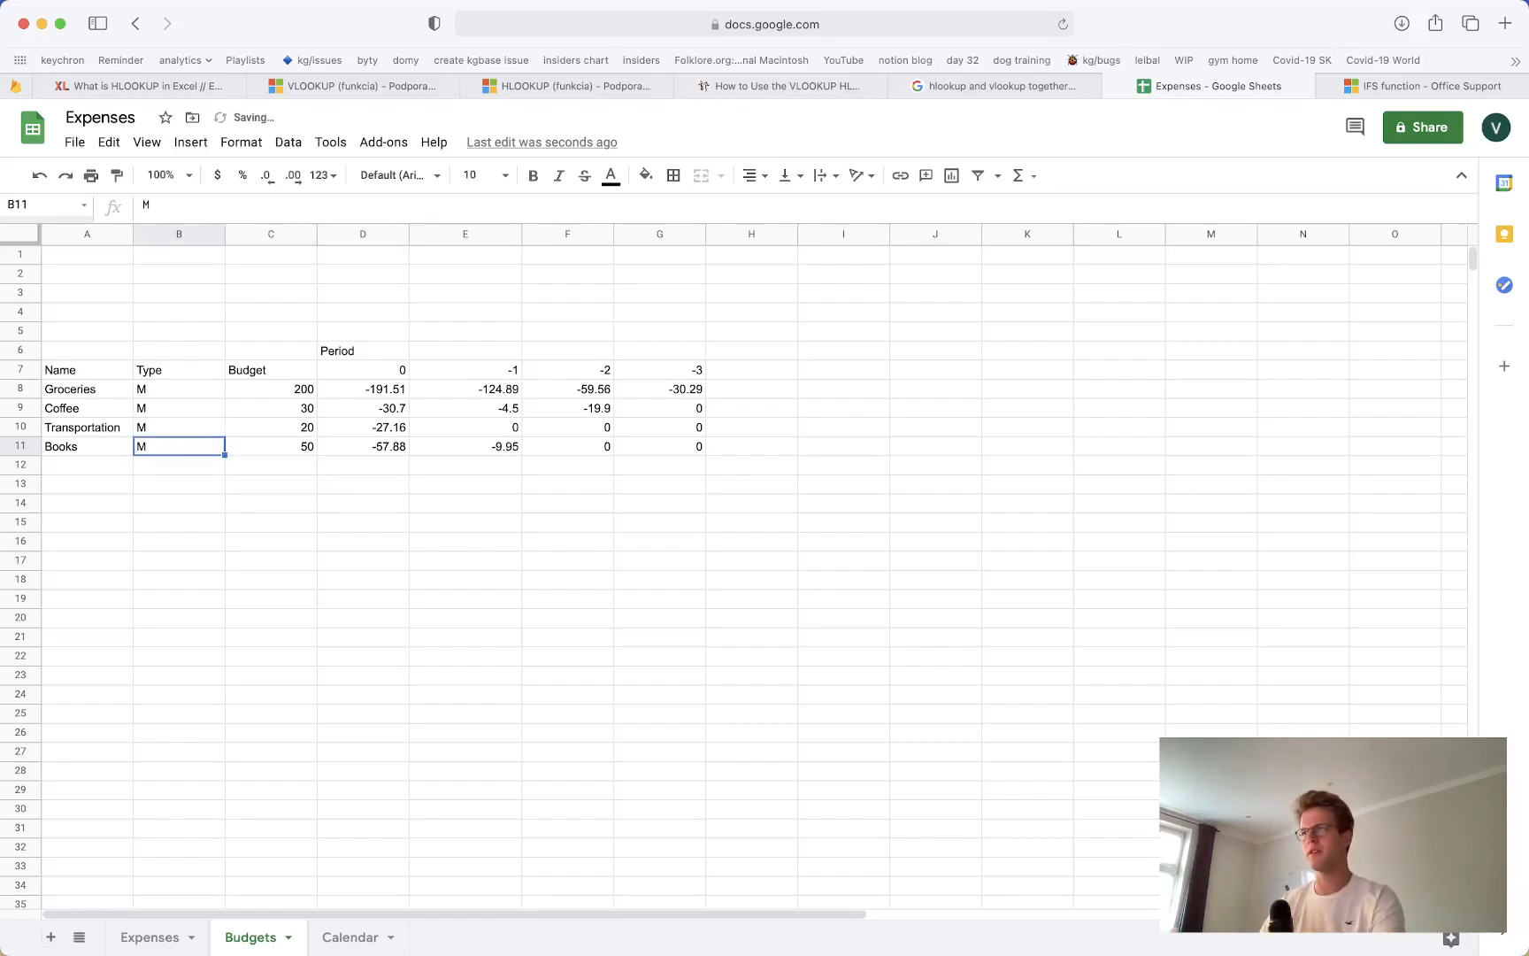
{"action": "left_click", "coordinate": [360, 451]}
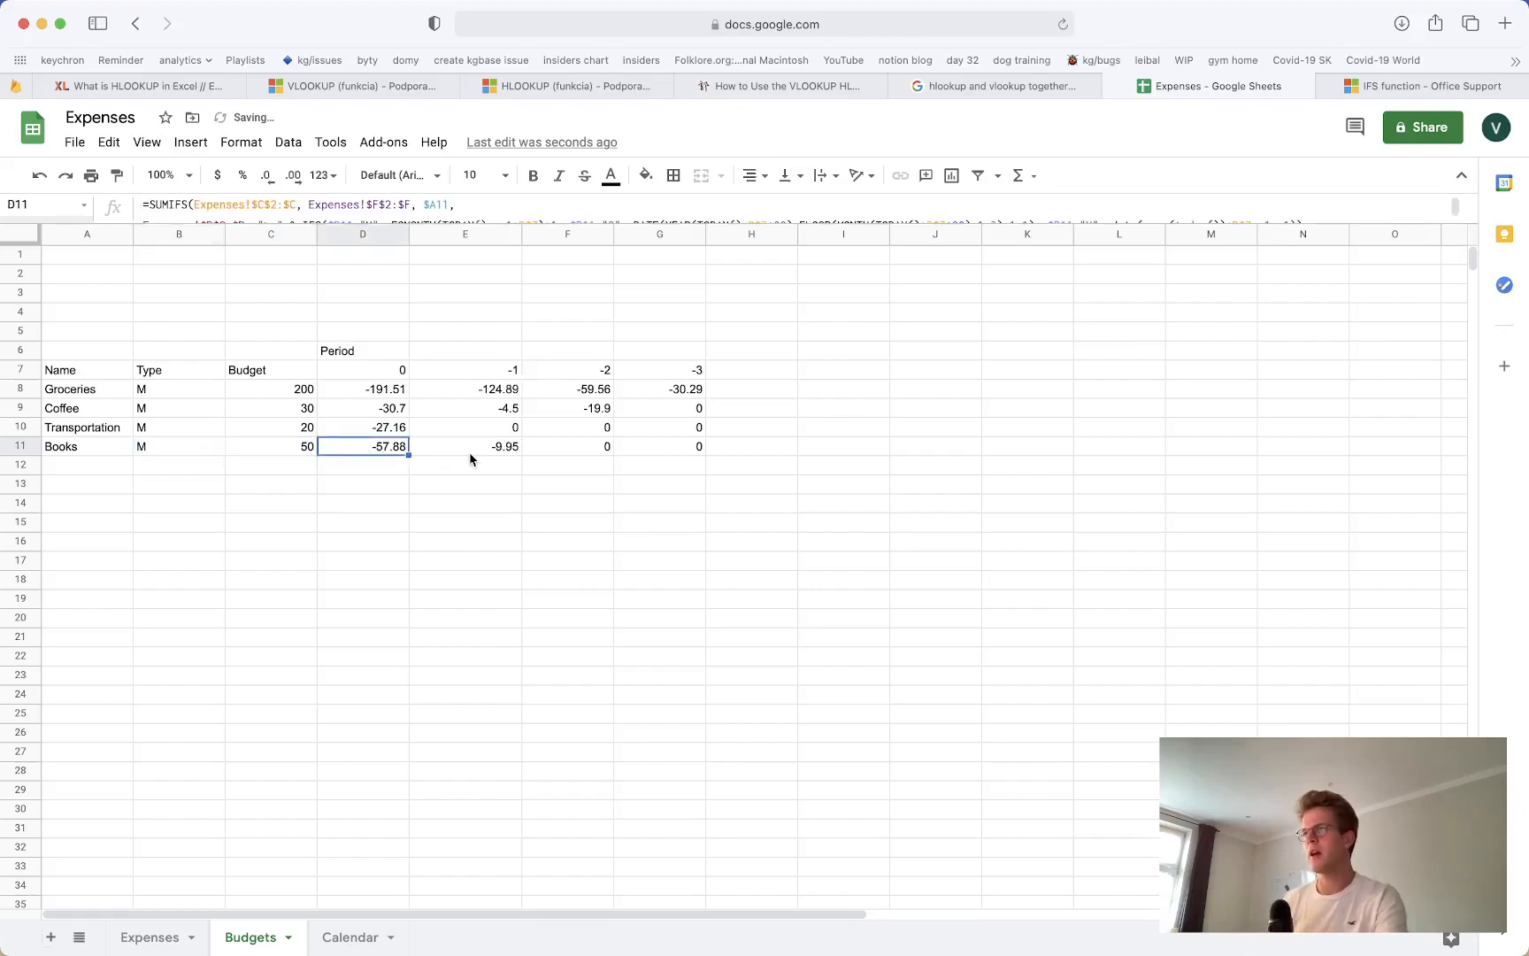
{"action": "key", "text": "super+shift+z"}
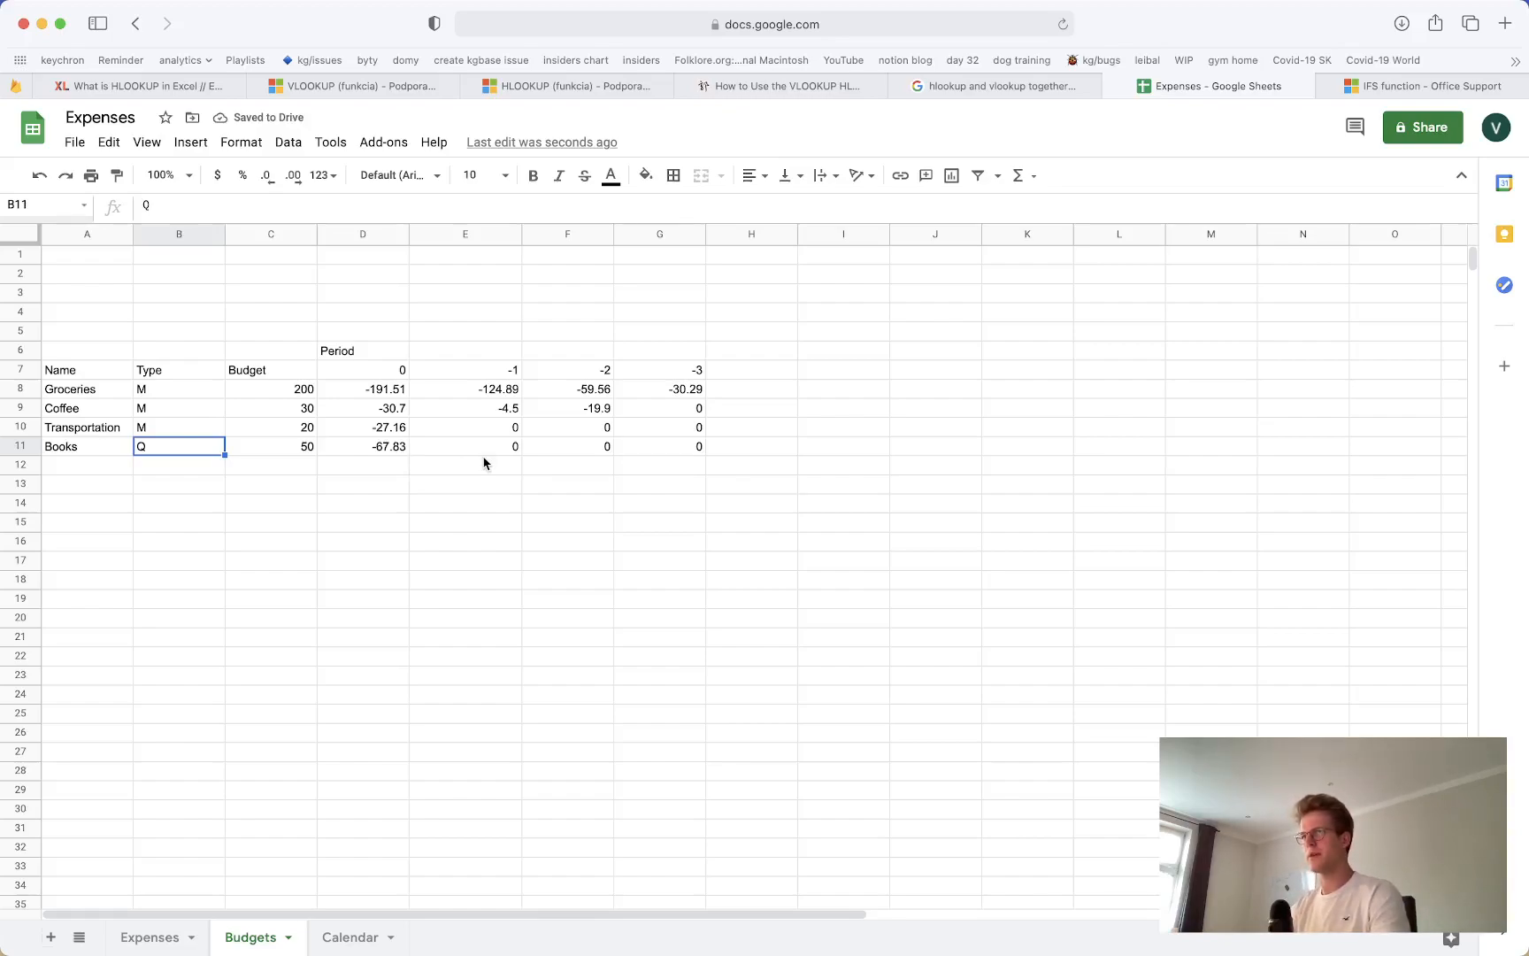
Set the Books type in B11 to Y and its budget in C11 to 200
{"action": "type", "text": "Y"}
{"action": "key", "text": "Tab"}
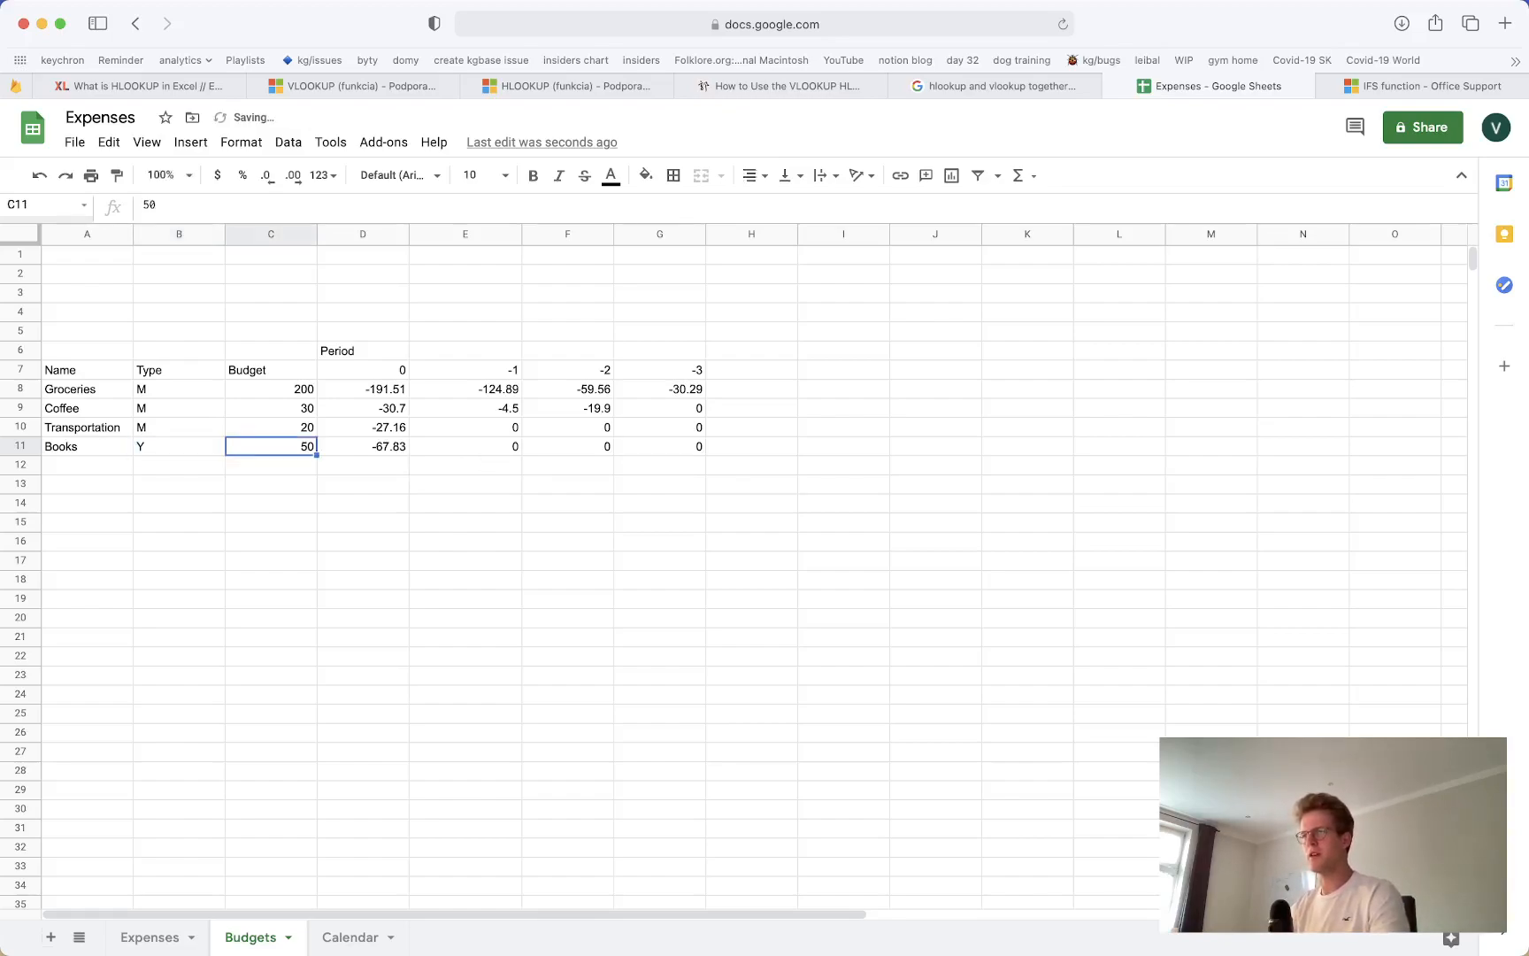
{"action": "type", "text": "100"}
{"action": "key", "text": "Return"}
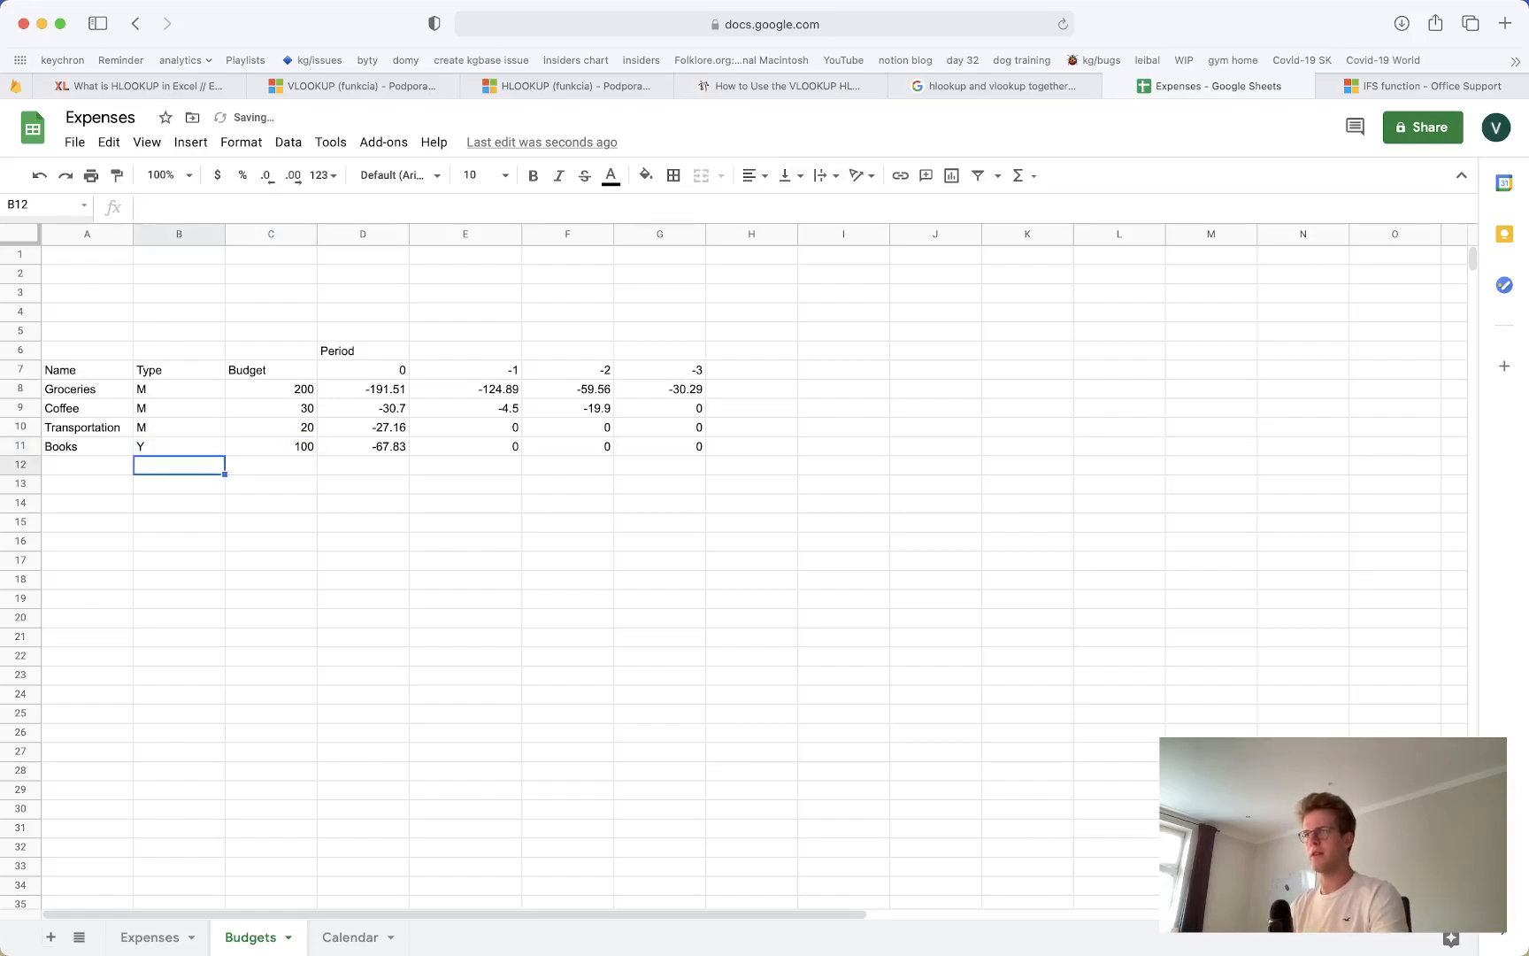
{"action": "key", "text": "Up"}
{"action": "key", "text": "Right"}
{"action": "key", "text": "Right"}
{"action": "key", "text": "Left"}
{"action": "type", "text": "200"}
{"action": "key", "text": "Return"}
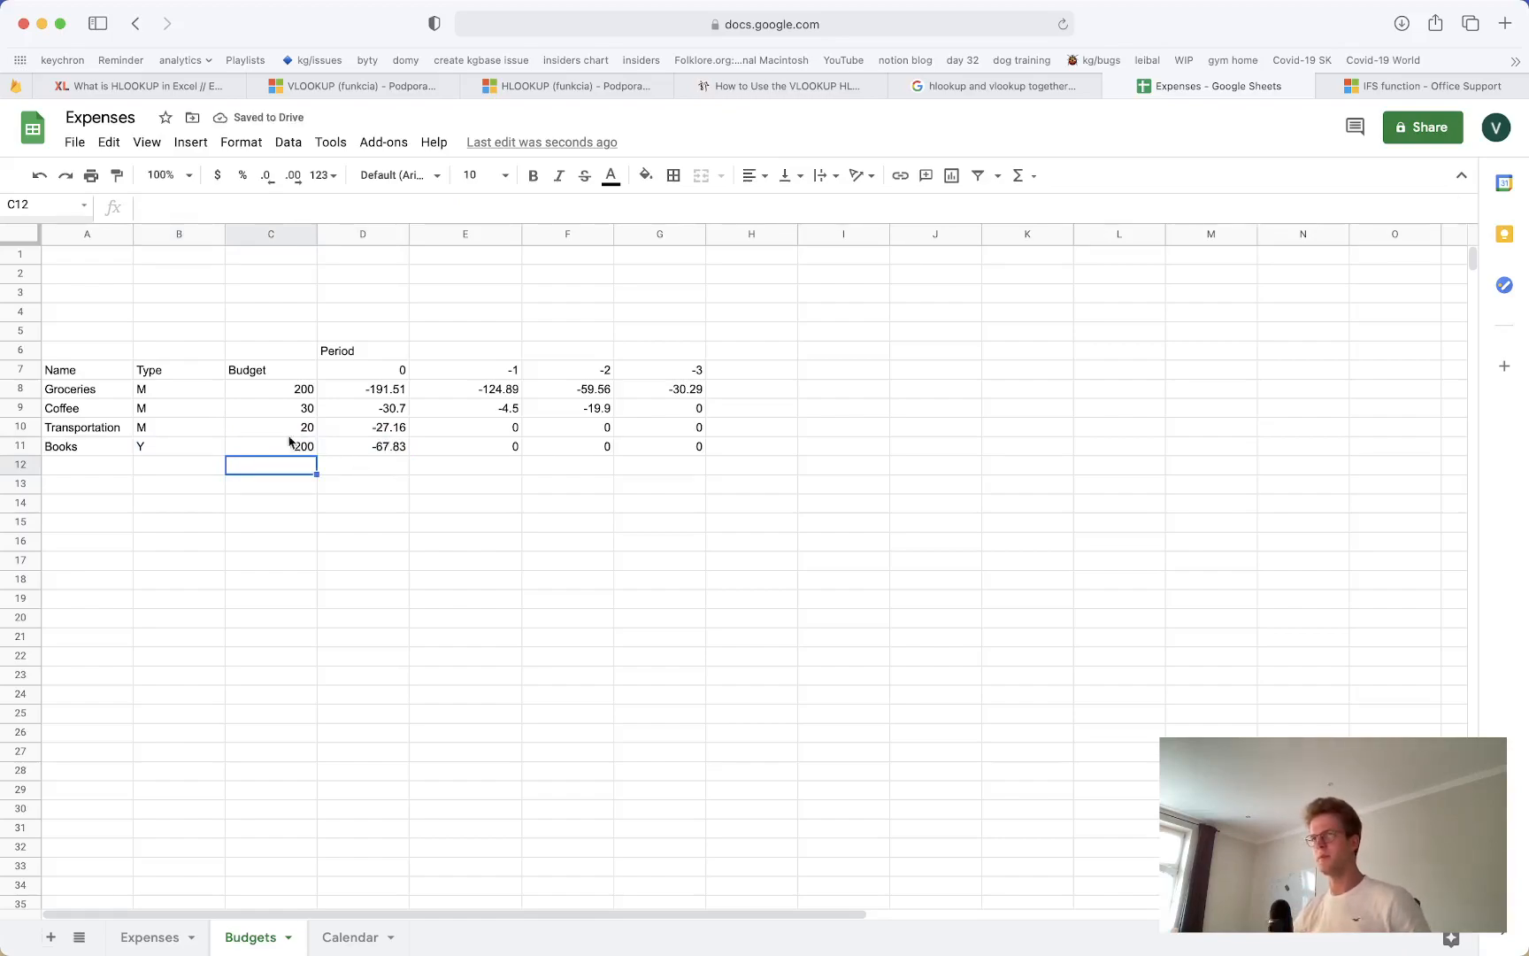
{"action": "left_click", "coordinate": [219, 445]}
{"action": "left_click", "coordinate": [129, 453]}
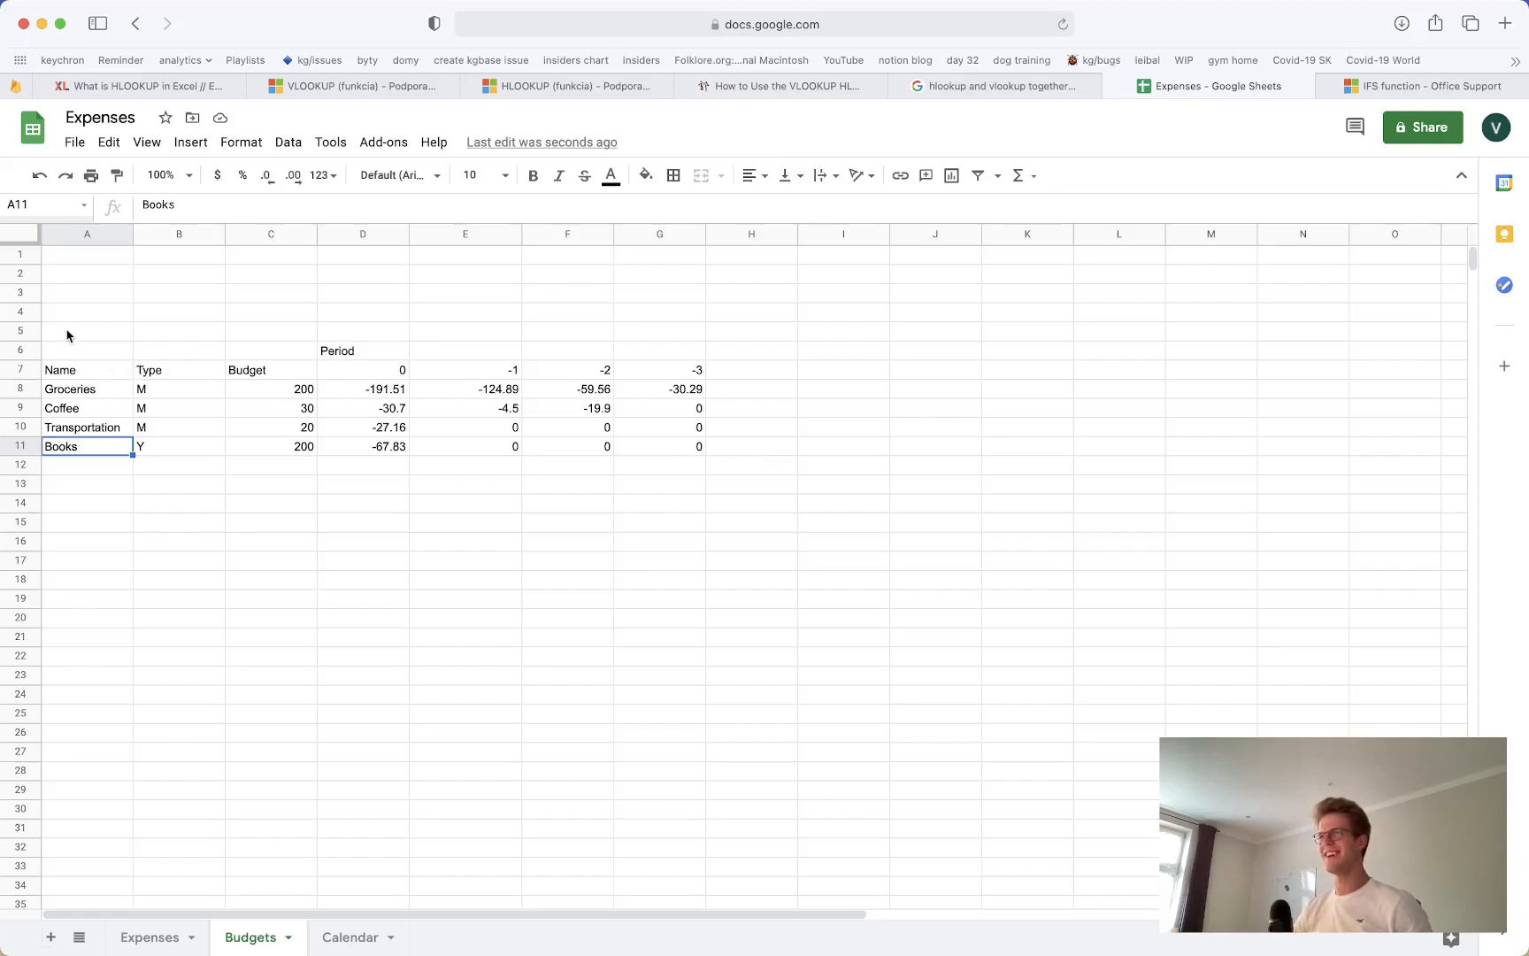
Delete rows 1 to 6 above the header row of the Budgets sheet
{"action": "left_click_drag", "start_coordinate": [31, 350], "coordinate": [31, 257]}
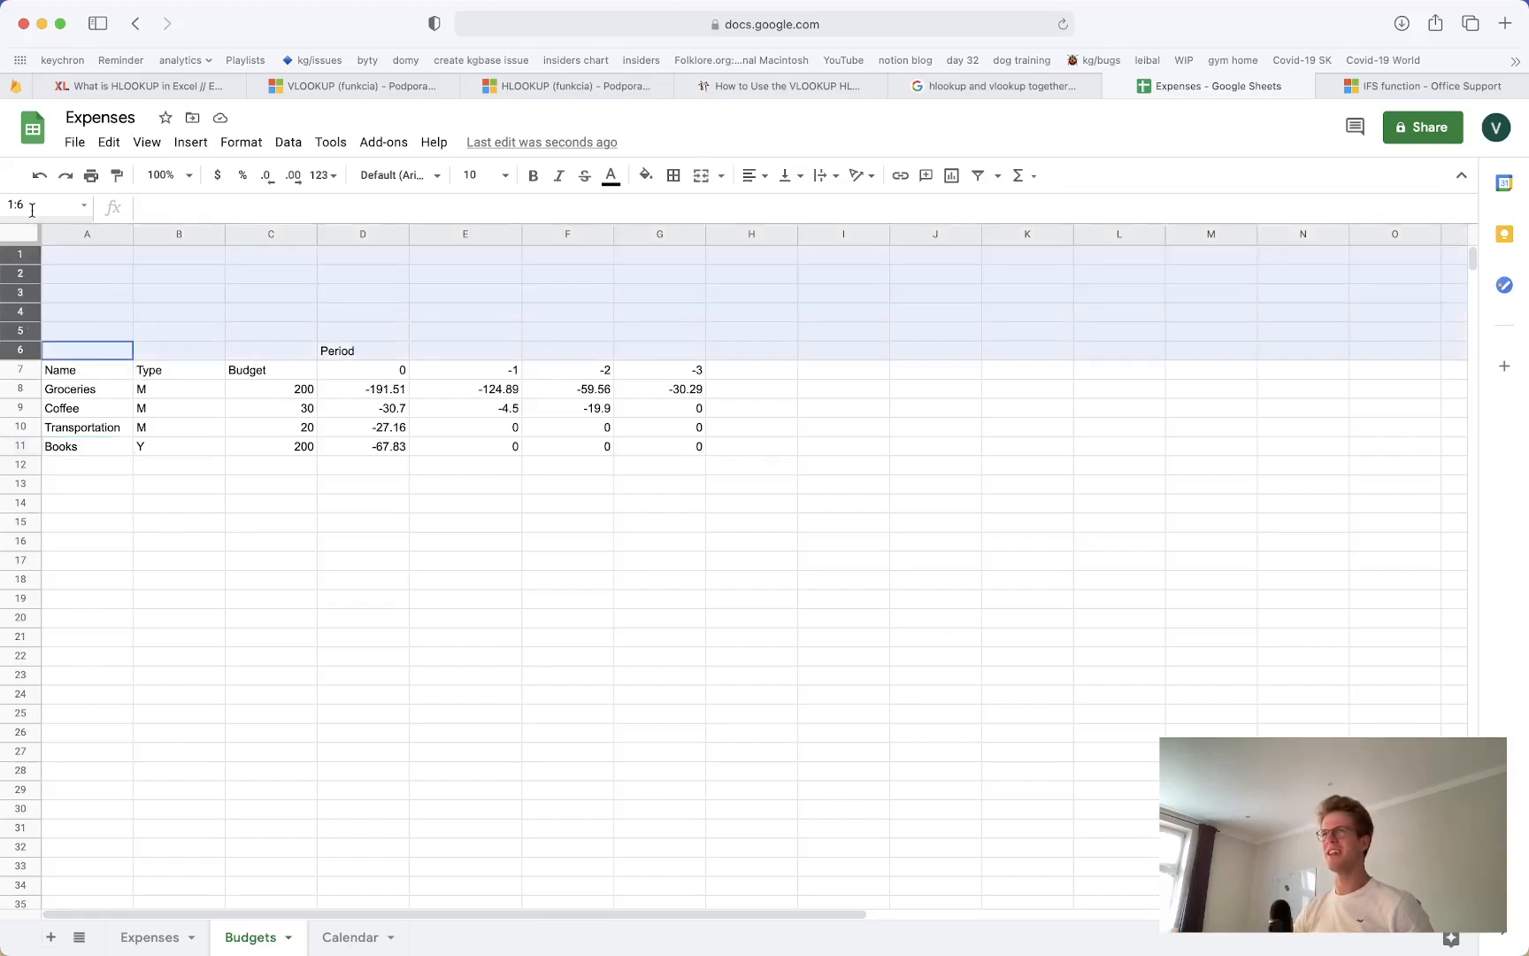
{"action": "right_click", "coordinate": [32, 259]}
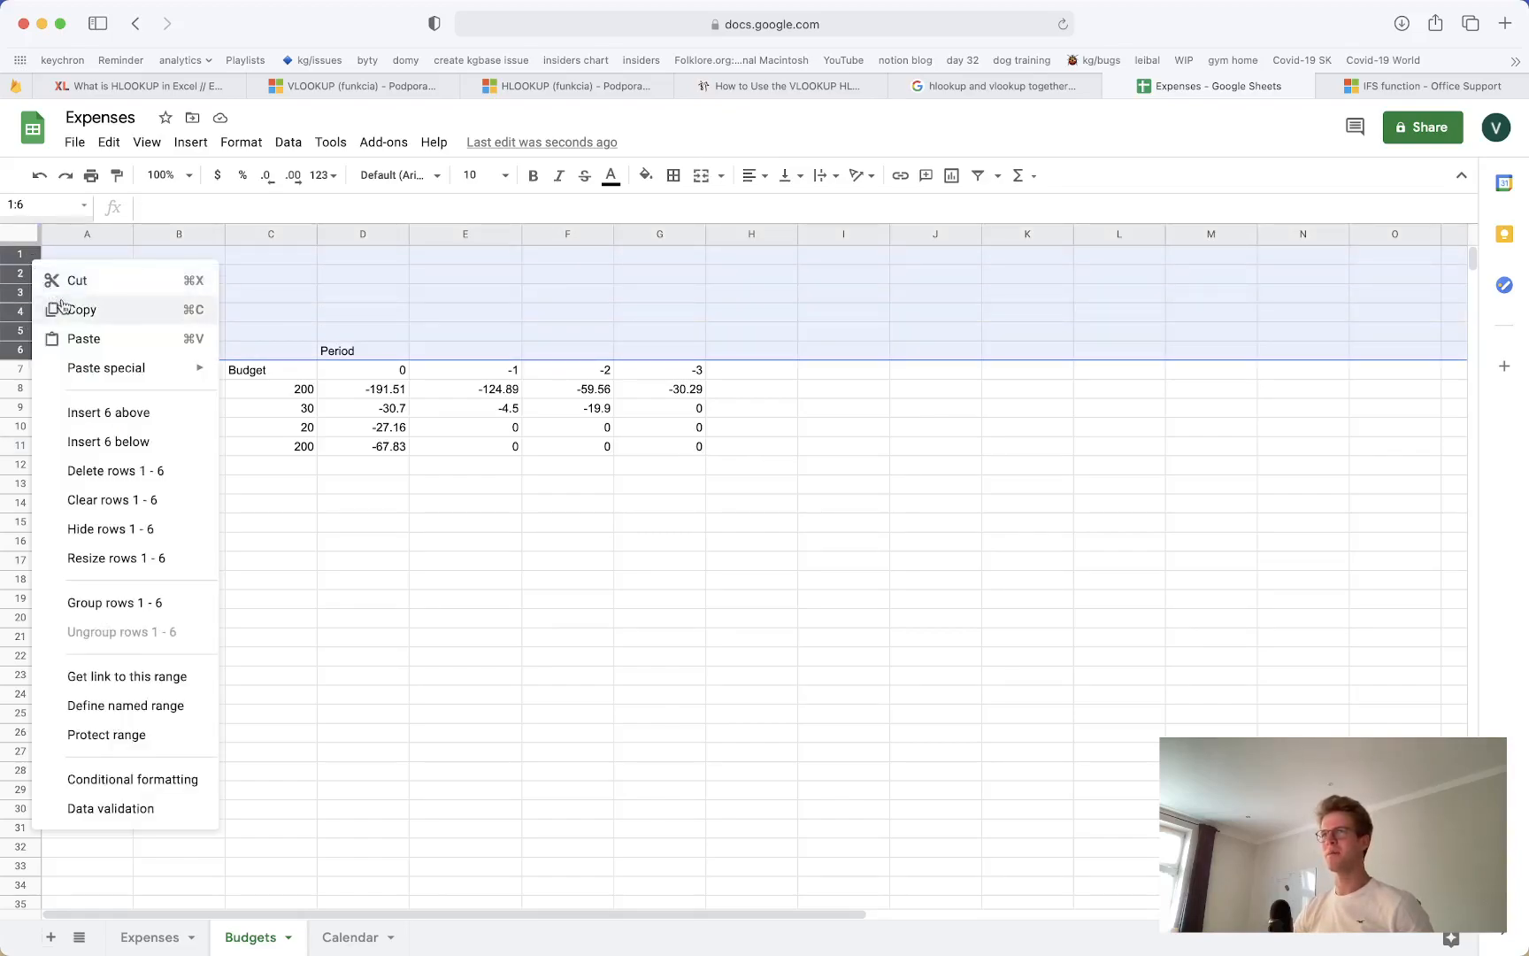
{"action": "left_click", "coordinate": [115, 470]}
{"action": "left_click", "coordinate": [324, 529]}
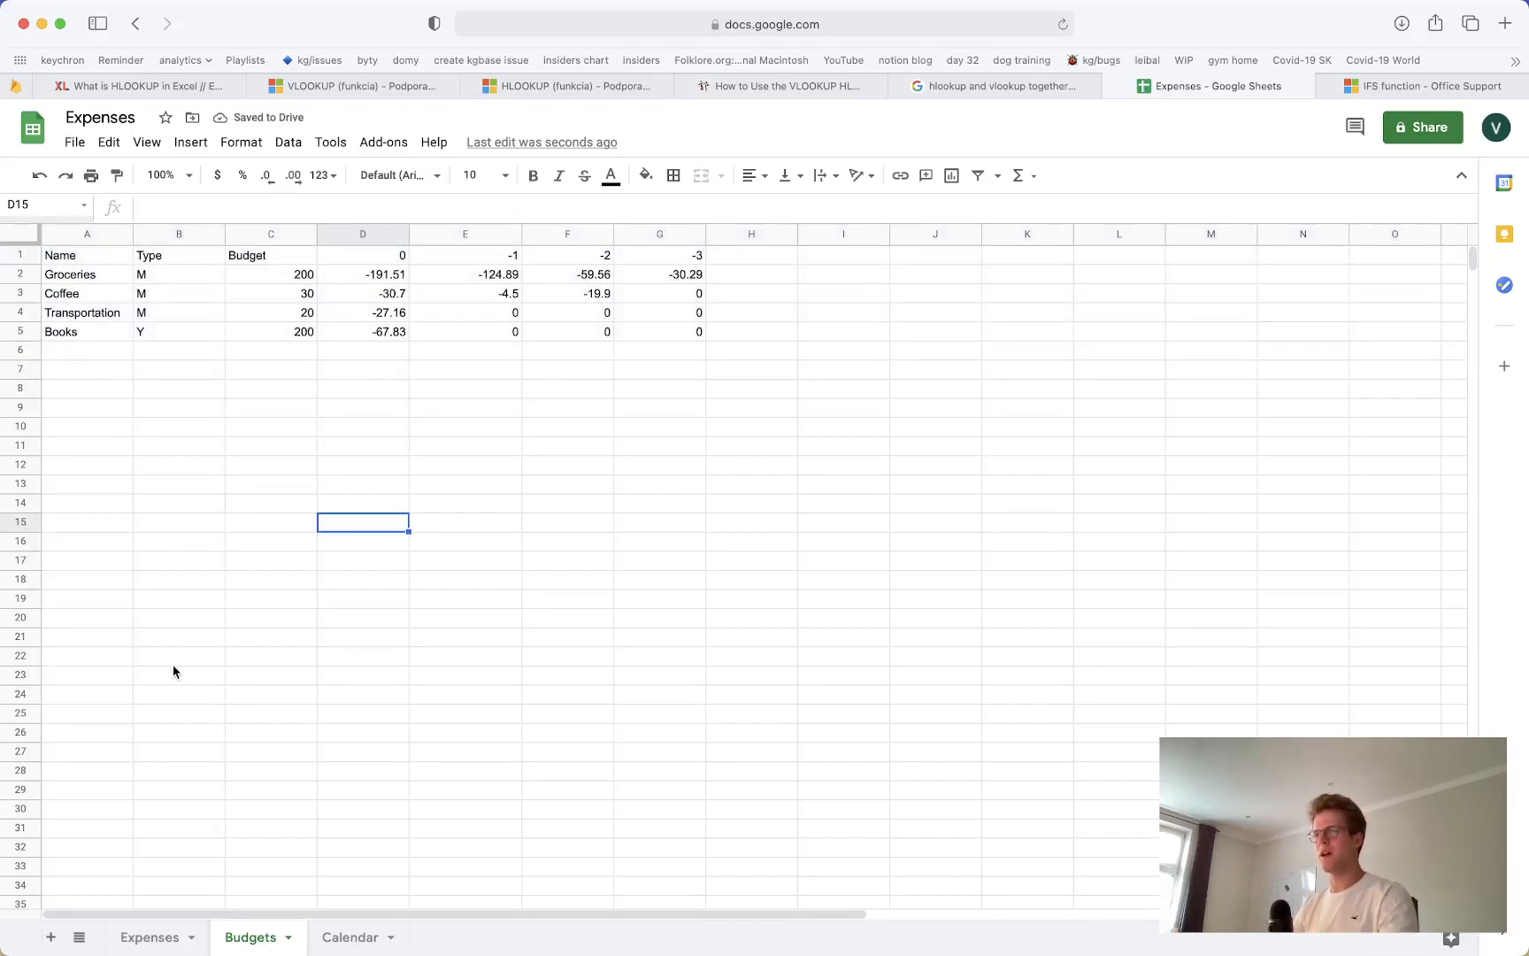
Look over the Expenses and Calendar sheets, and add a Home row in Budgets row 6 with type Y and budget 200
{"action": "left_click", "coordinate": [146, 936]}
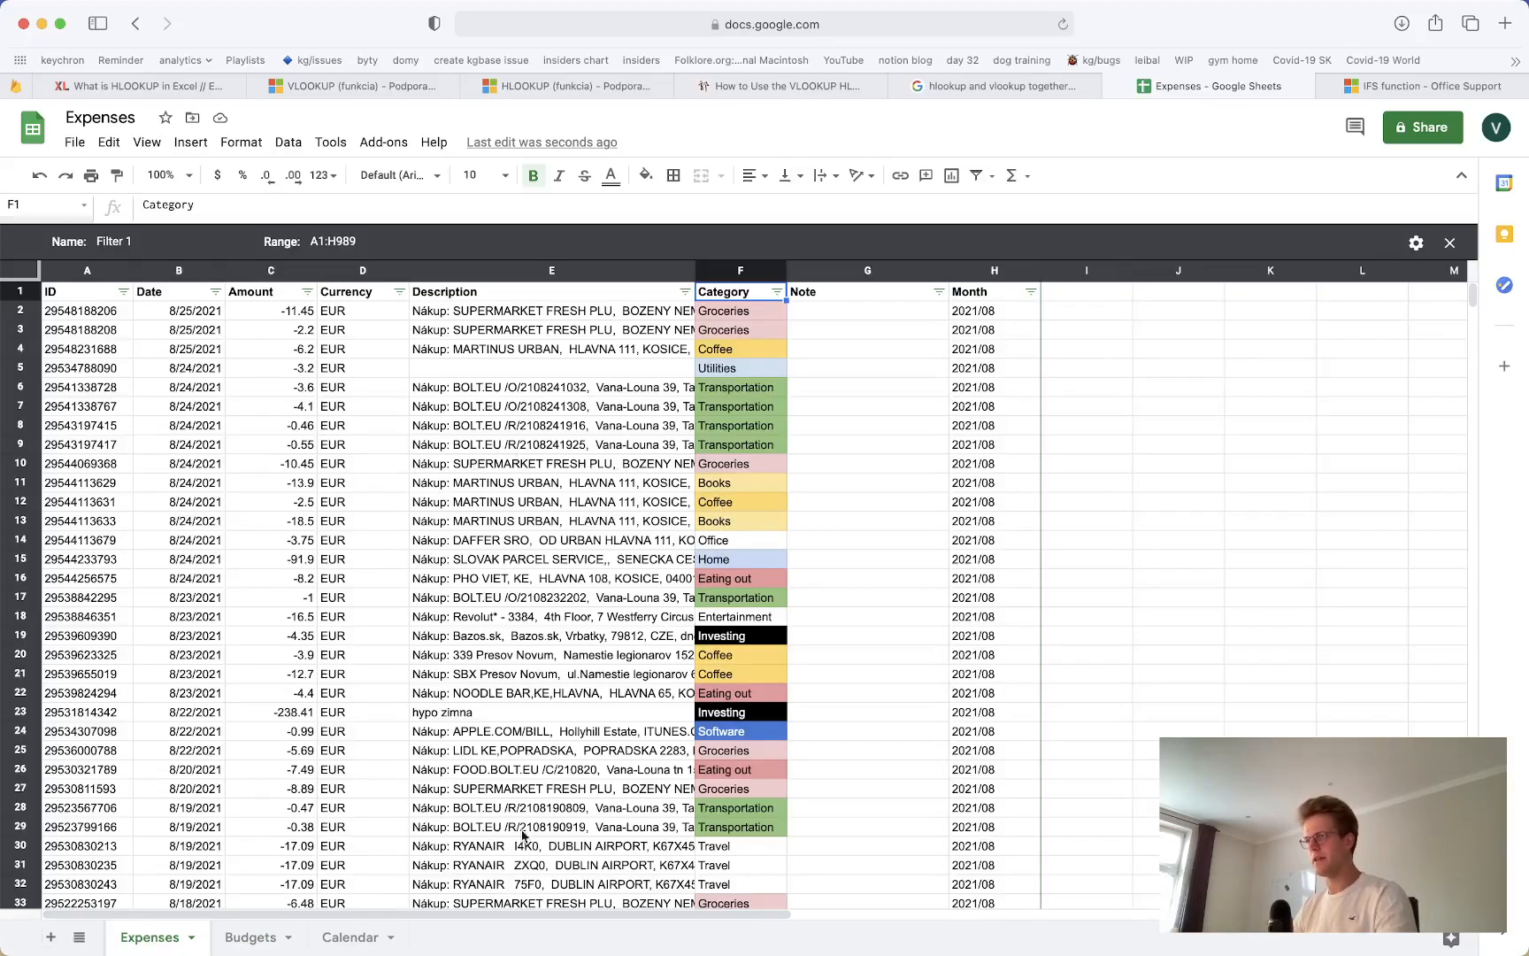
{"action": "left_click", "coordinate": [340, 936]}
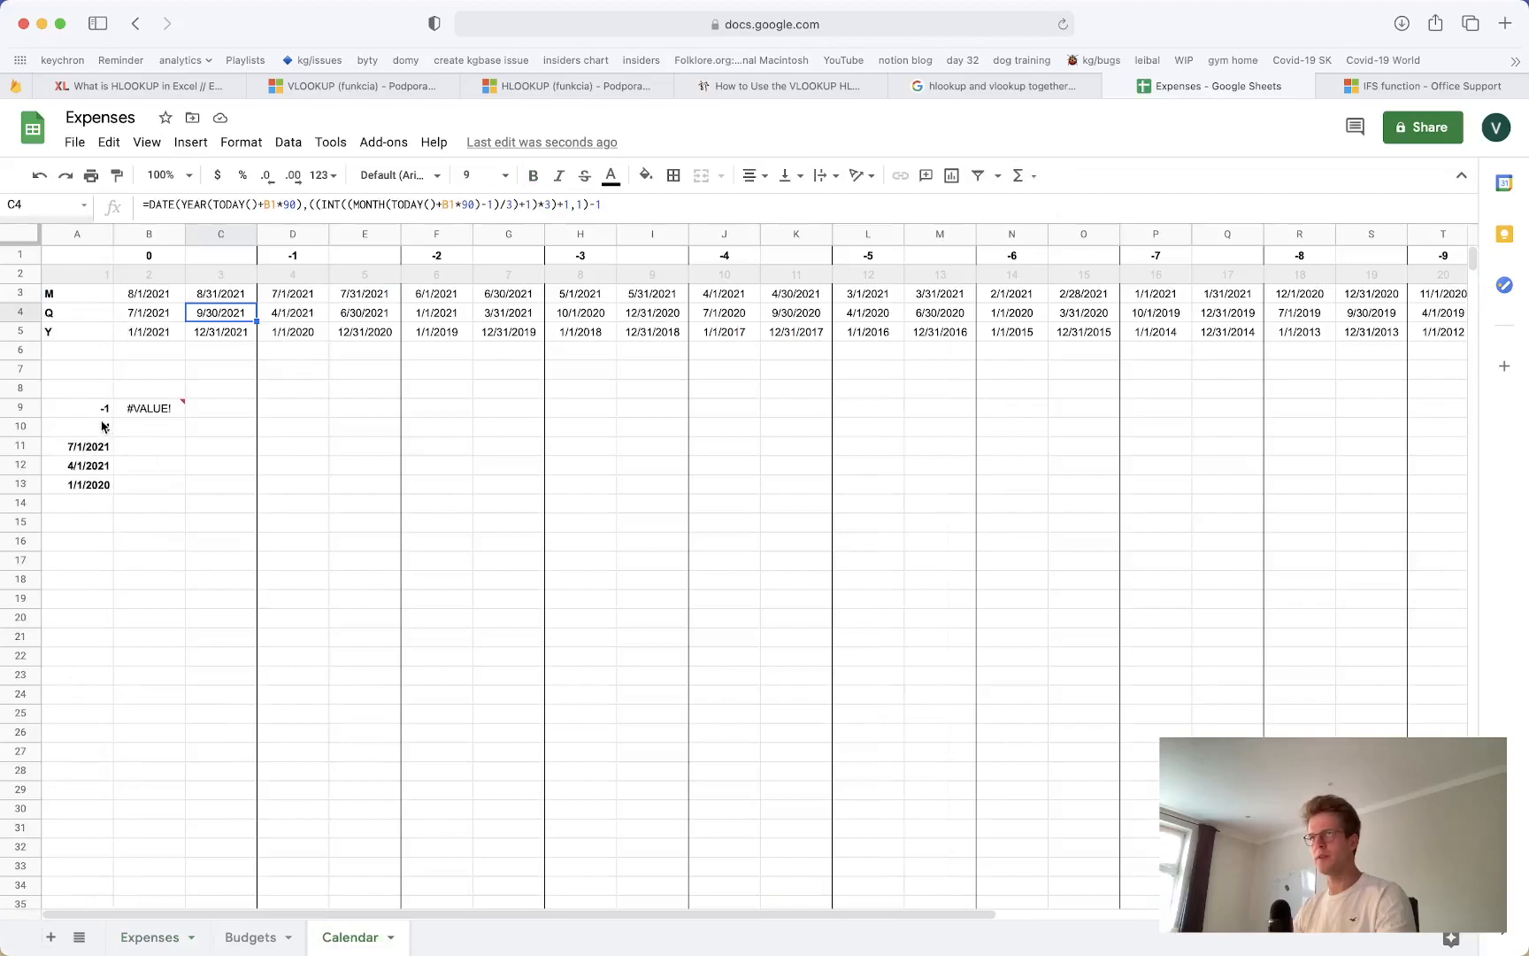
{"action": "left_click", "coordinate": [251, 936]}
{"action": "left_click", "coordinate": [76, 350]}
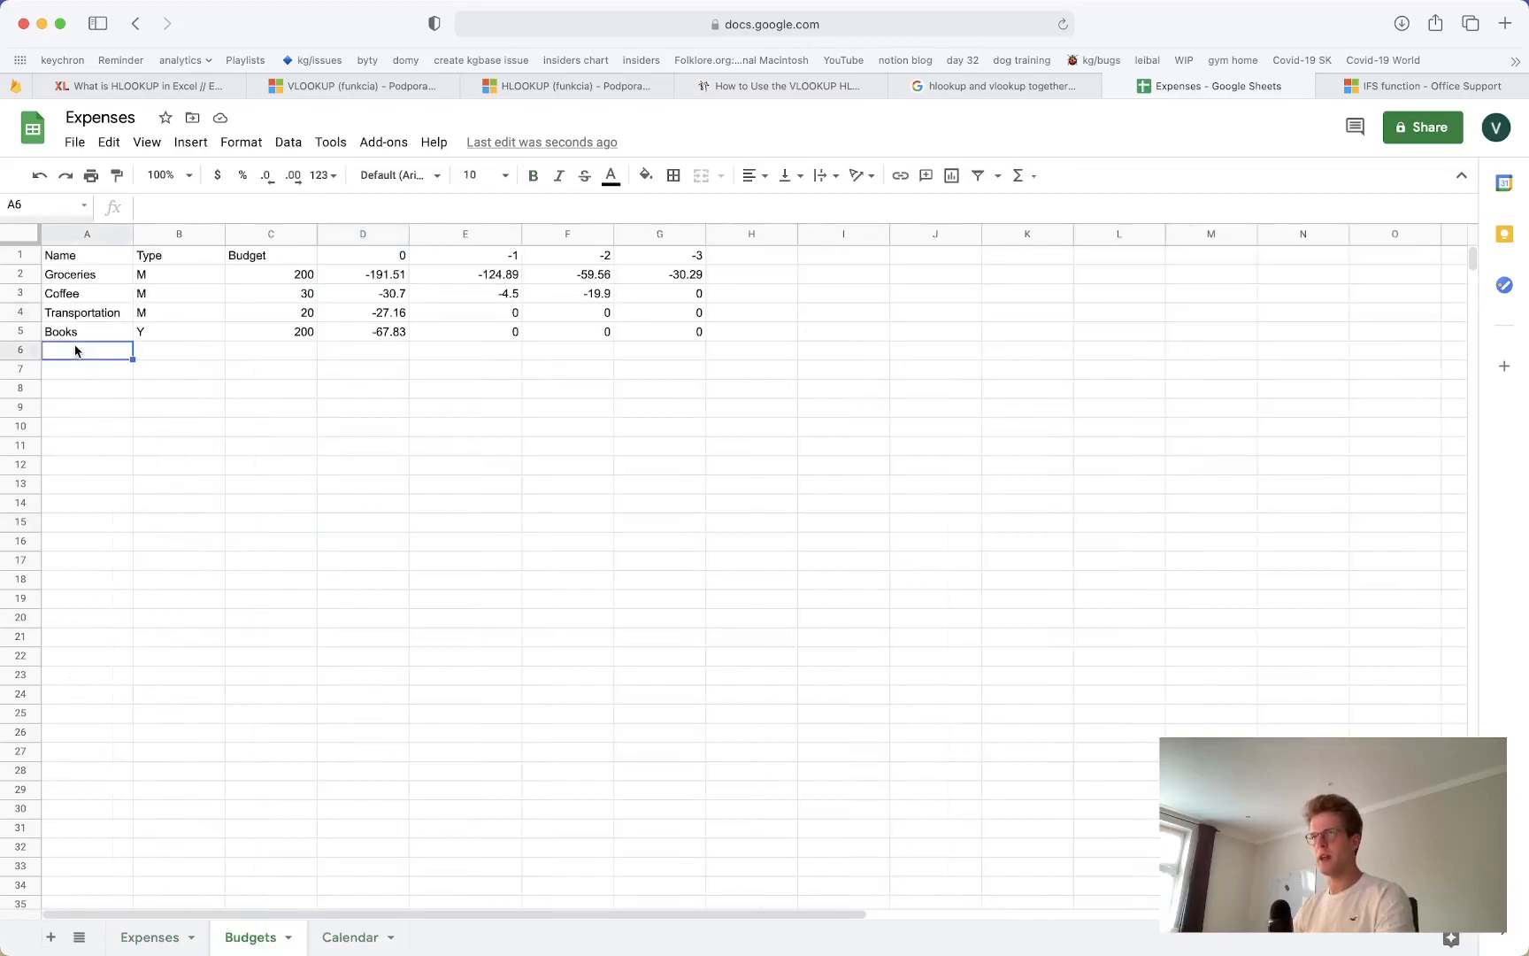
{"action": "type", "text": "Home"}
{"action": "key", "text": "Tab"}
{"action": "type", "text": "Y"}
{"action": "key", "text": "Tab"}
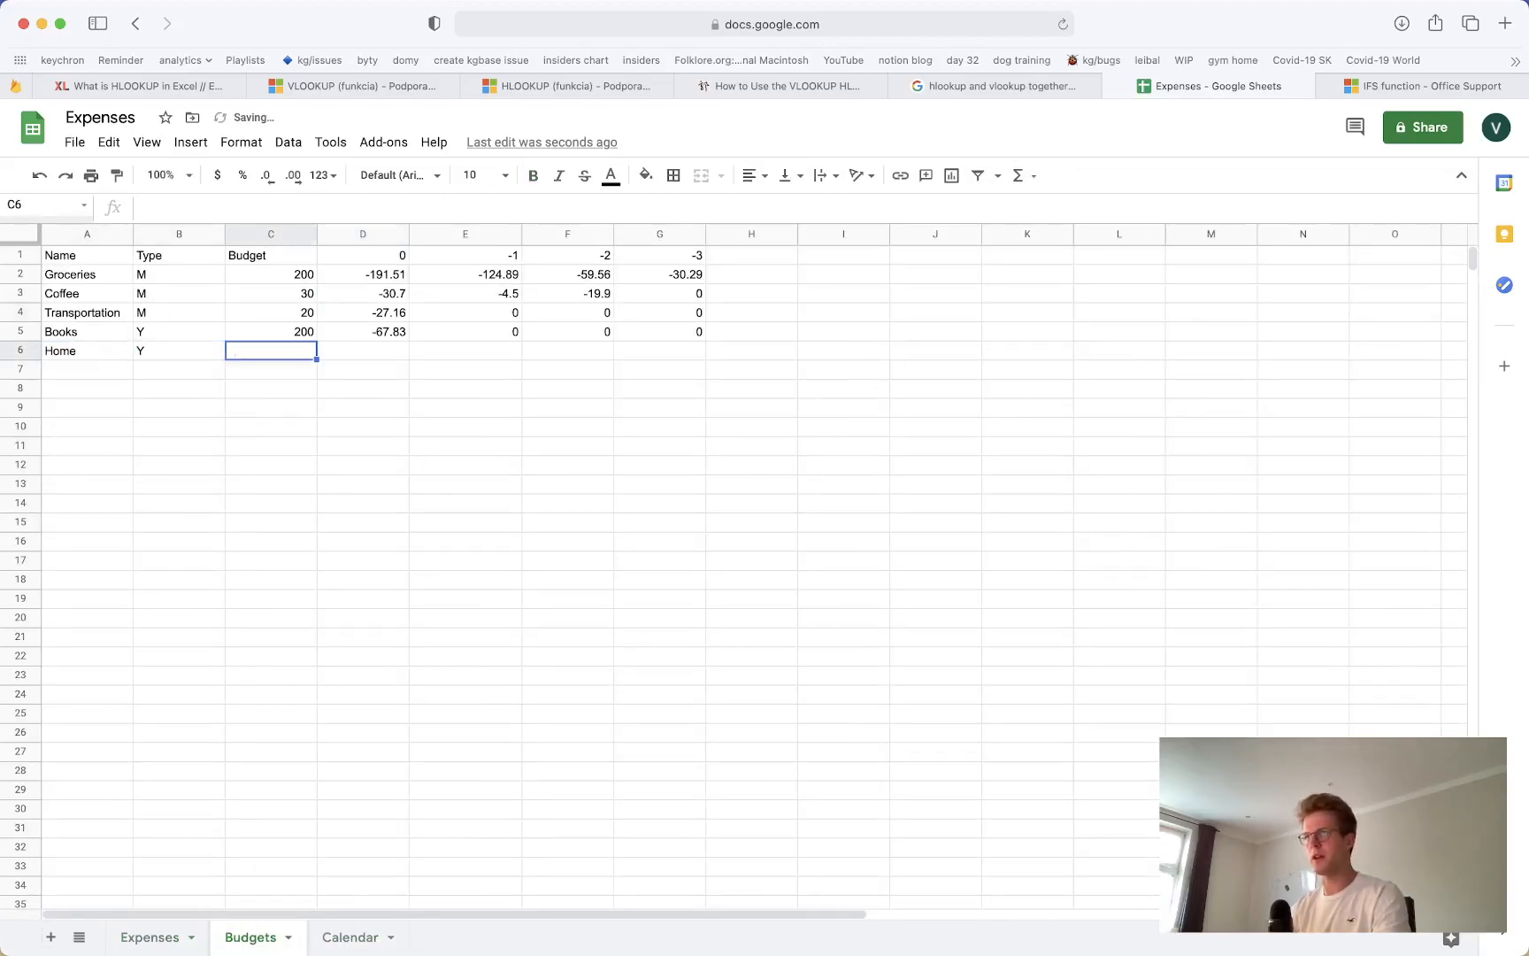
{"action": "type", "text": "200"}
{"action": "key", "text": "Tab"}
Copy the Books row's period formulas from D5:G5 into D6:G6 for Home
{"action": "left_click_drag", "start_coordinate": [365, 332], "coordinate": [673, 333]}
{"action": "key", "text": "super+c"}
{"action": "key", "text": "Down"}
{"action": "left_click", "coordinate": [646, 351], "text": "shift"}
{"action": "key", "text": "super+v"}
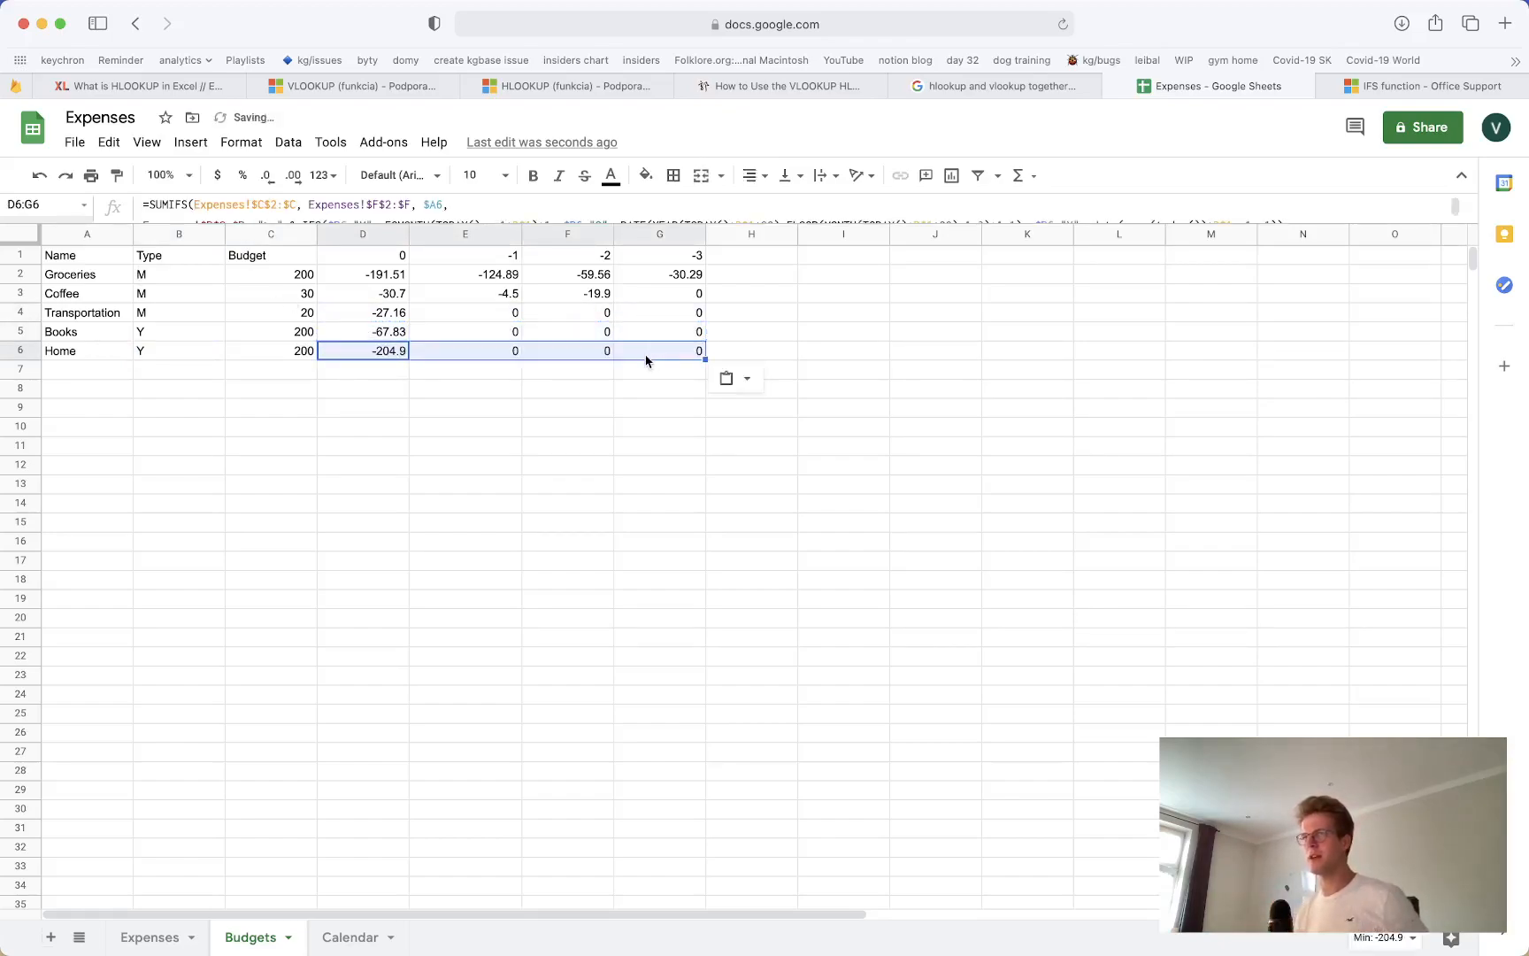
Try to filter the Category column of the Expenses sheet to show only the Home value
{"action": "left_click", "coordinate": [364, 371]}
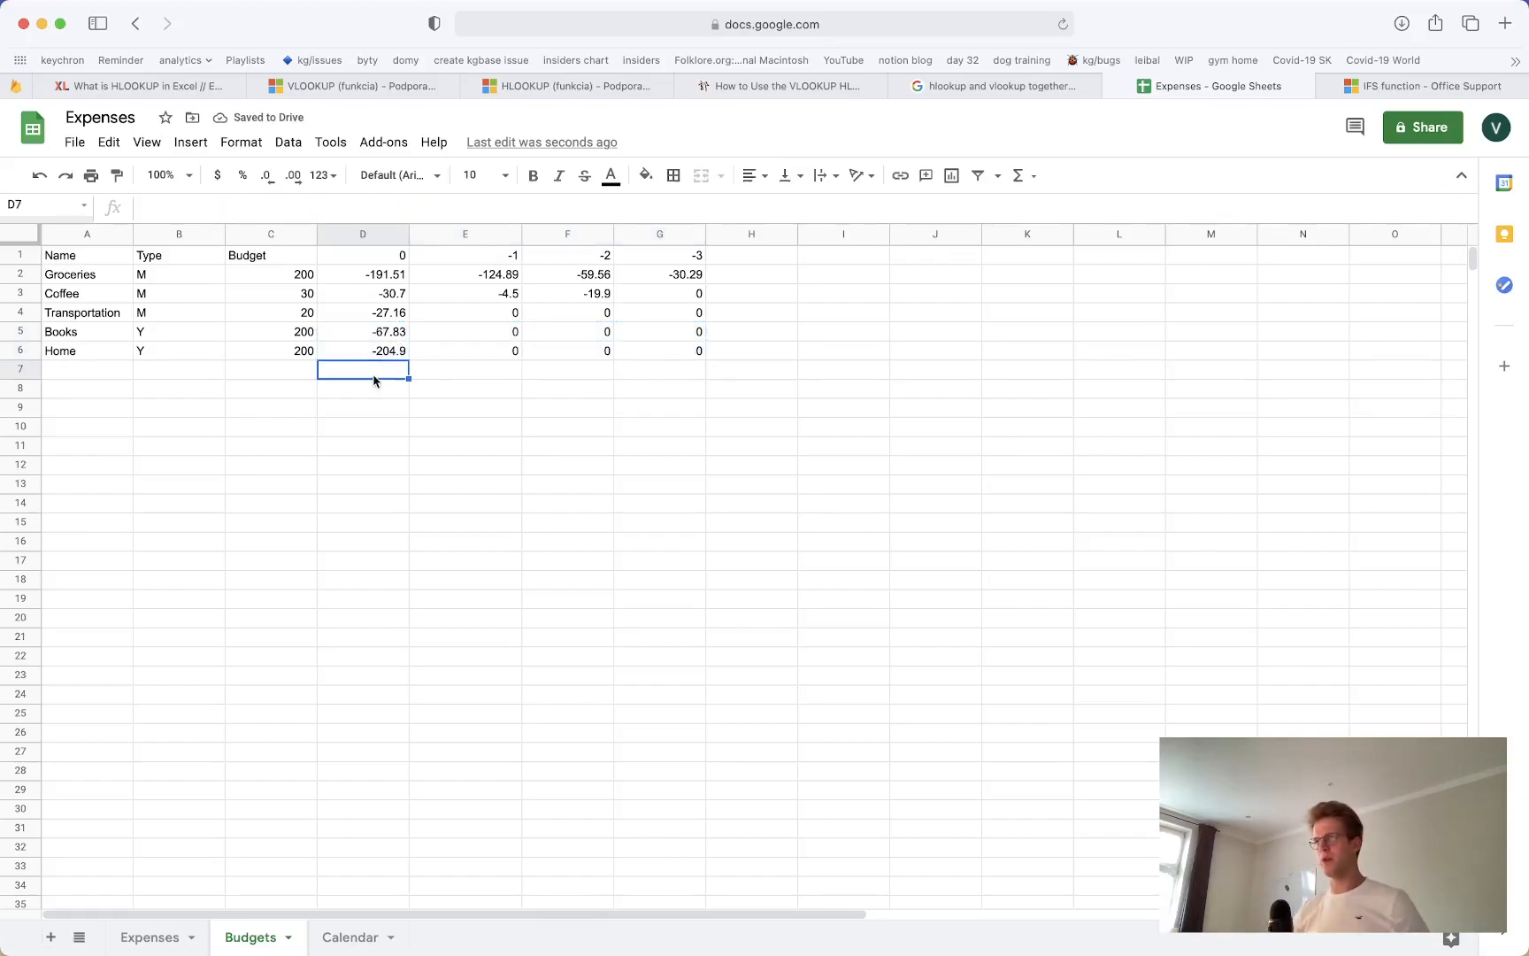
{"action": "left_click", "coordinate": [154, 948]}
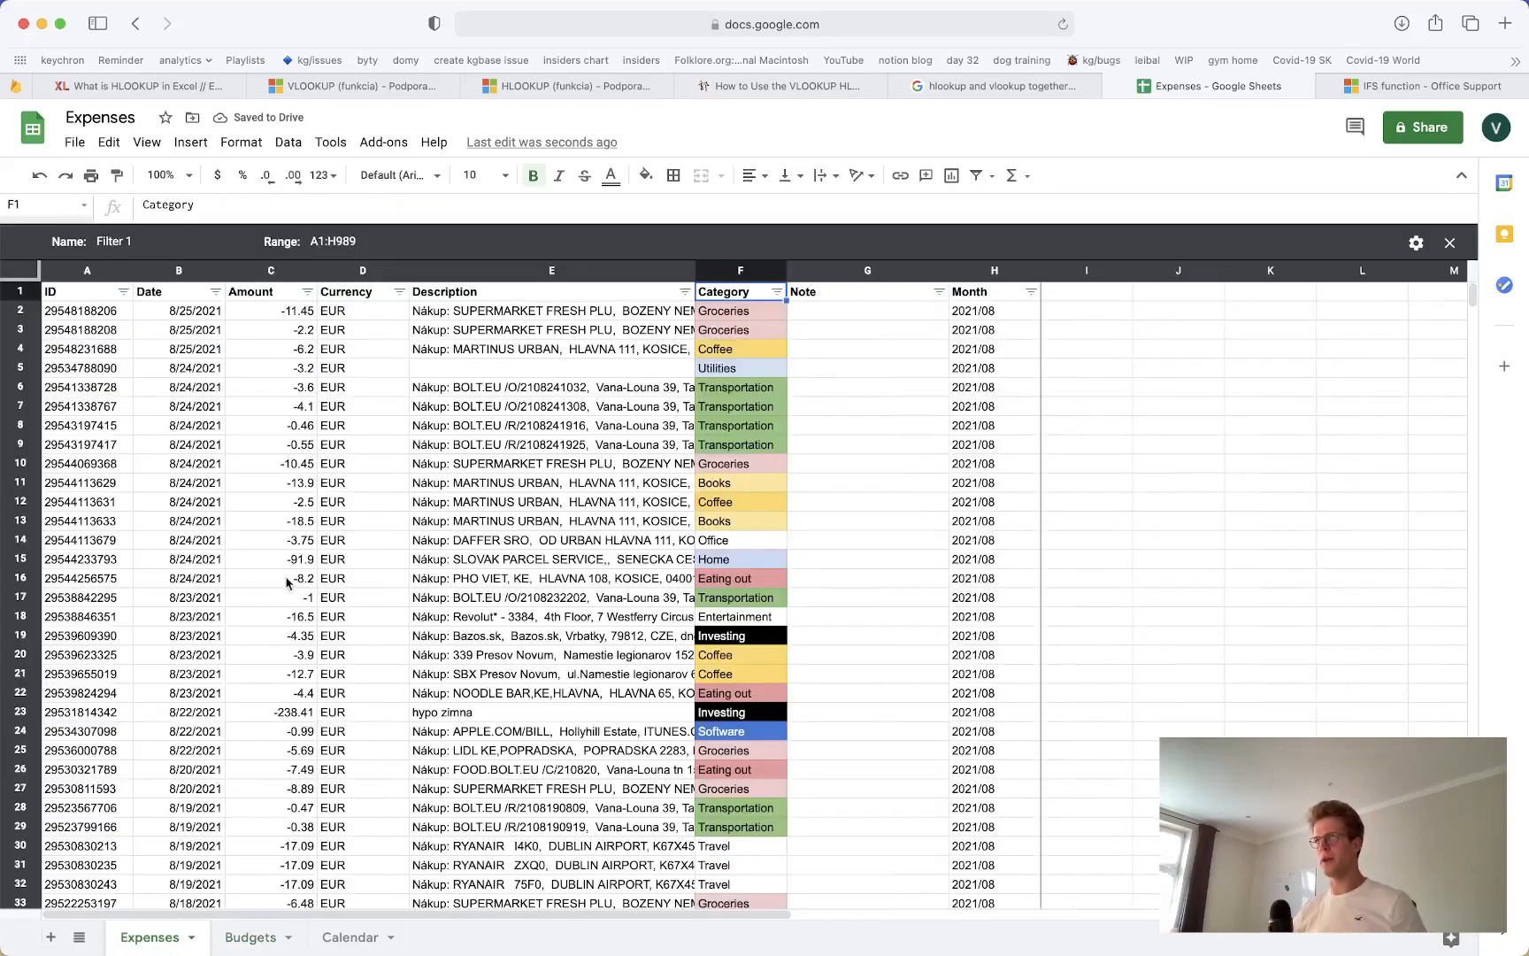
{"action": "left_click", "coordinate": [776, 292]}
{"action": "left_click", "coordinate": [599, 518]}
{"action": "scroll", "coordinate": [649, 655], "scroll_direction": "down", "scroll_amount": 3}
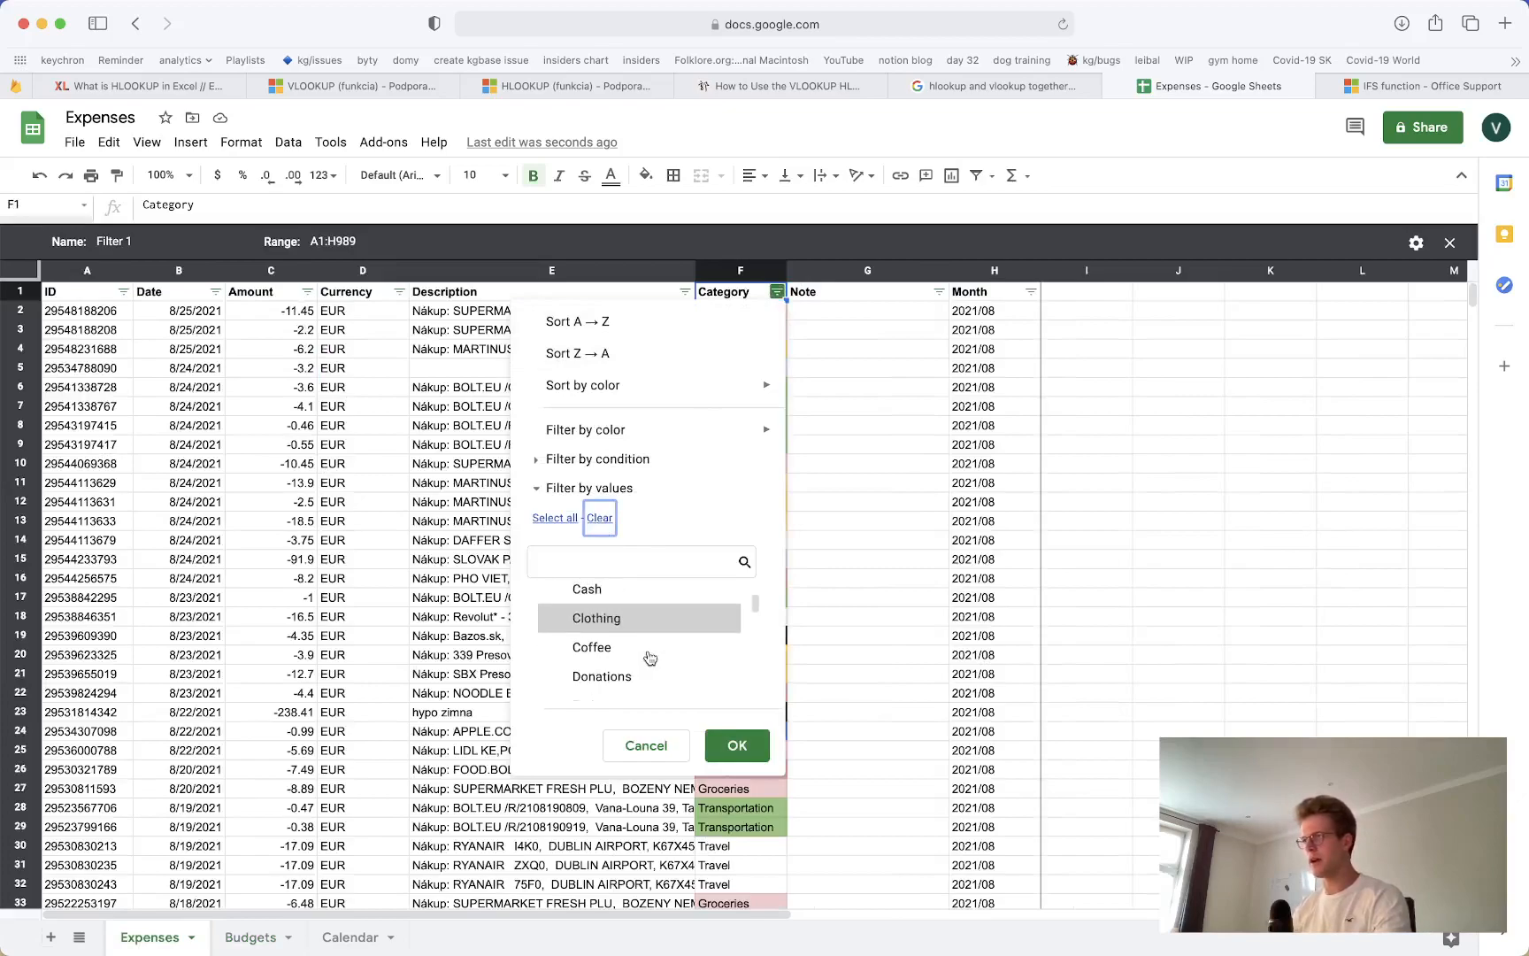
{"action": "left_click", "coordinate": [619, 560]}
{"action": "type", "text": "home"}
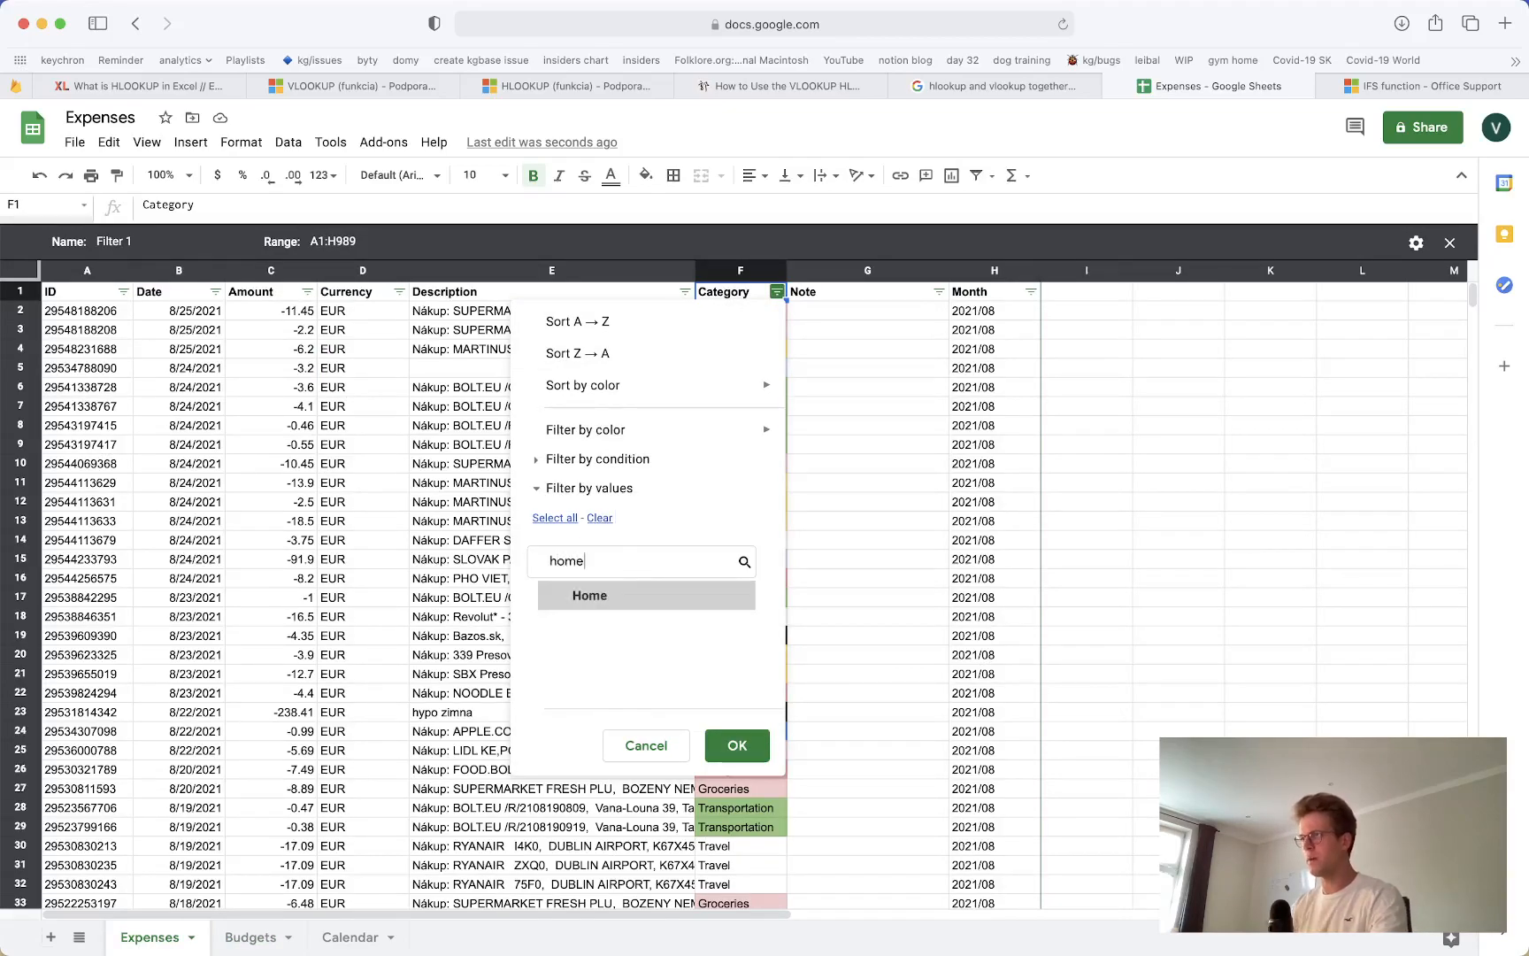
{"action": "left_click", "coordinate": [653, 606]}
{"action": "left_click", "coordinate": [763, 777]}
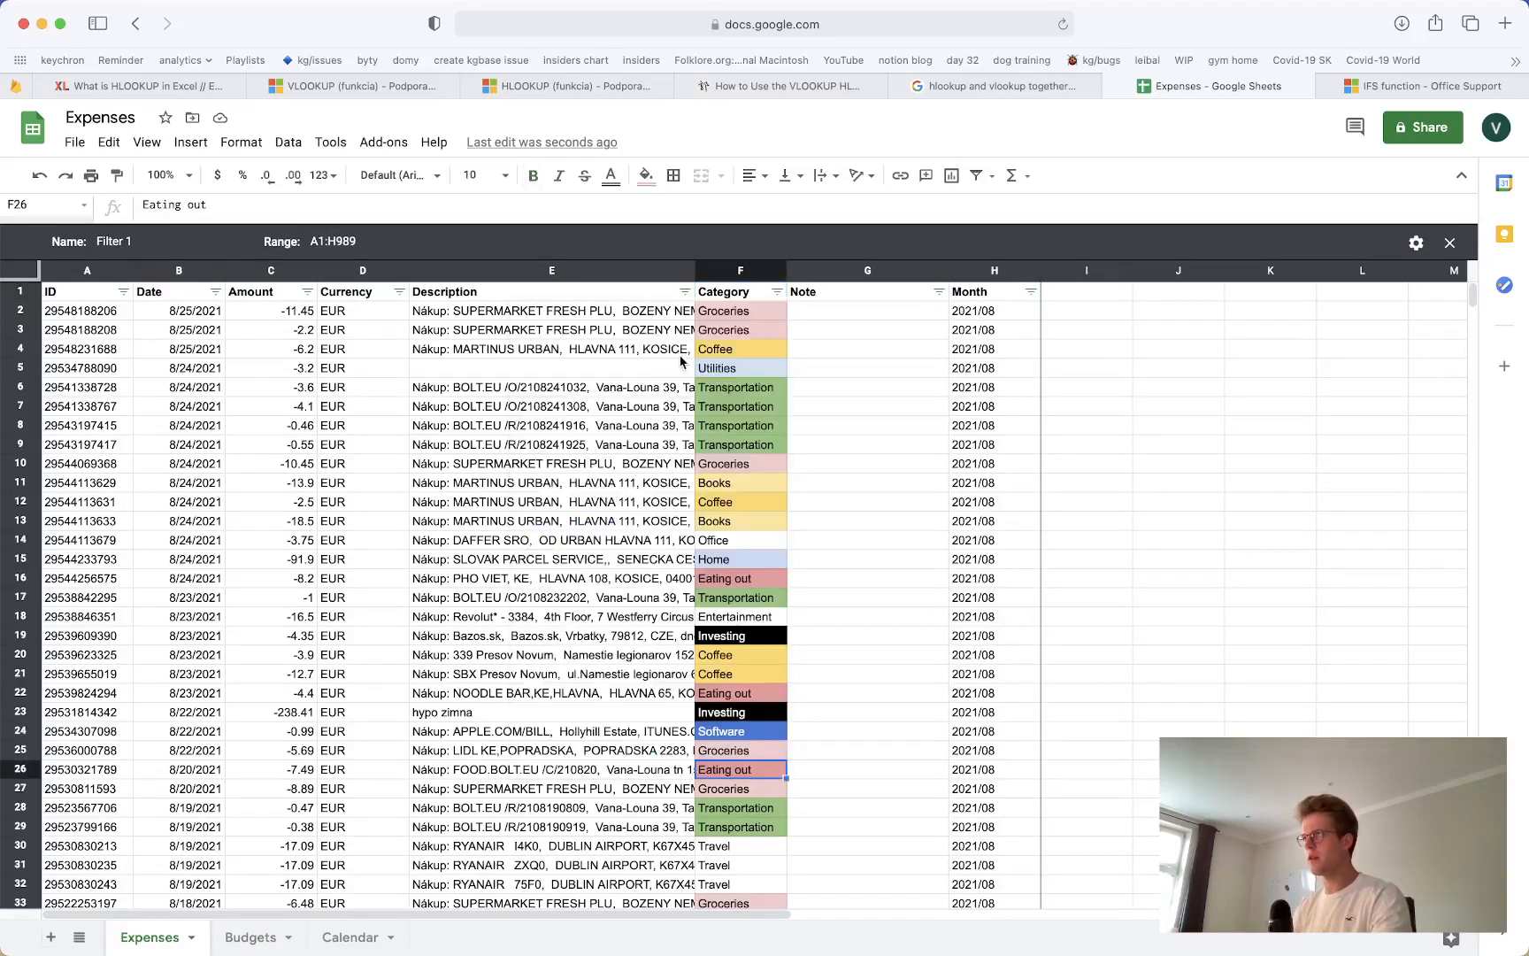
Open the filter options of the Category column in the Expenses sheet again
{"action": "left_click", "coordinate": [777, 290]}
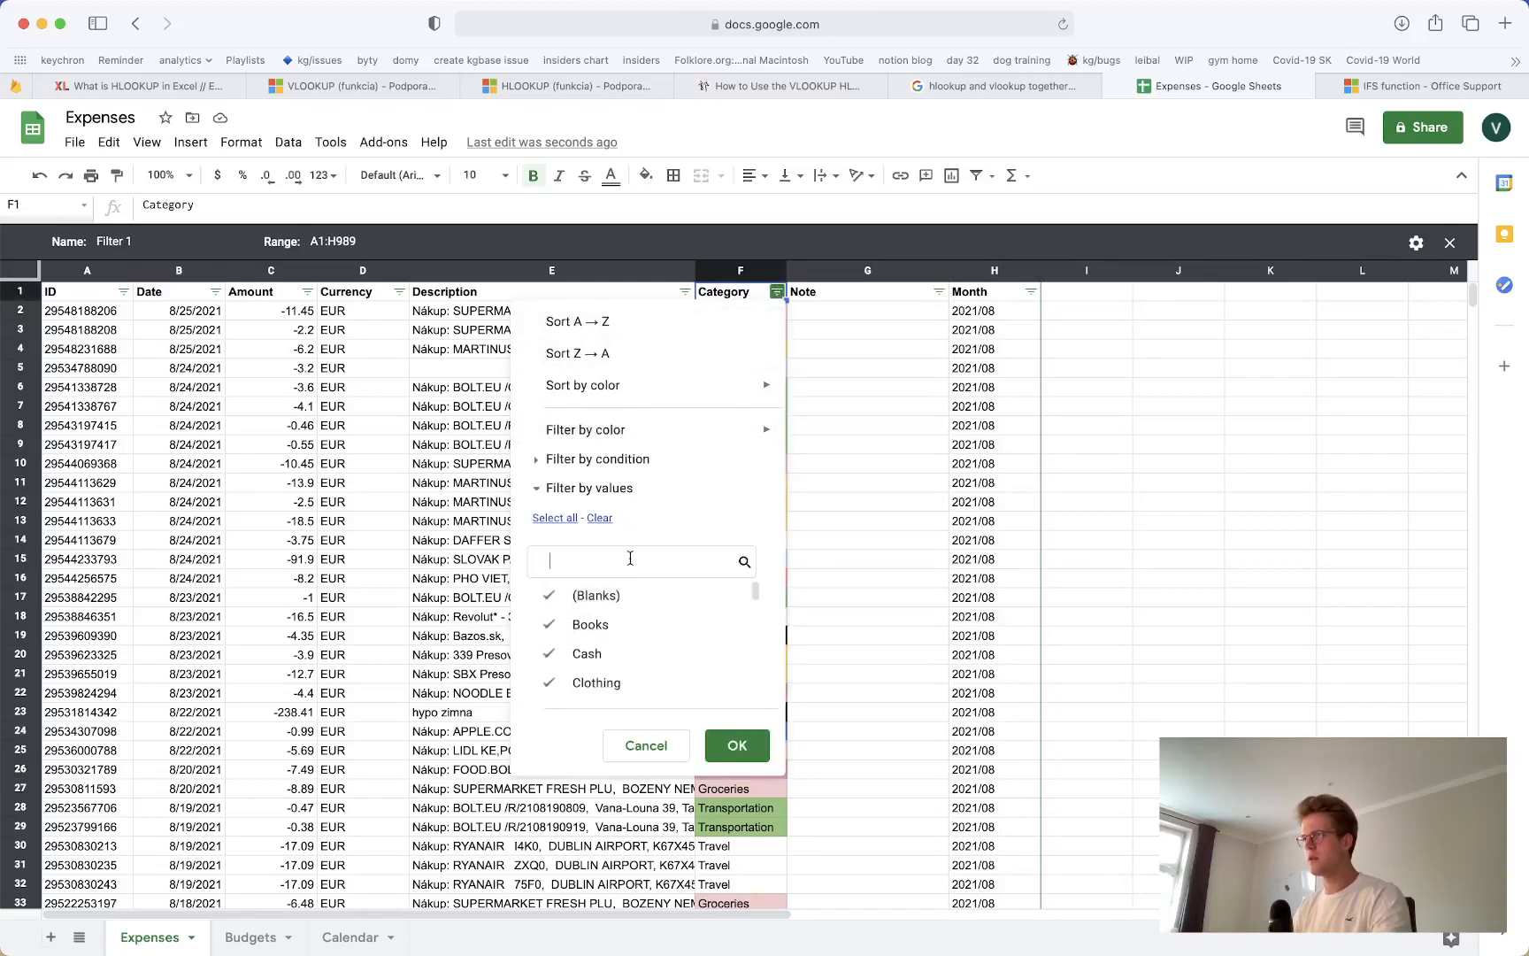
Filter the Category column to show only Home expenses and inspect the 8/5/2021 entry's description
{"action": "left_click", "coordinate": [600, 521]}
{"action": "left_click", "coordinate": [605, 560]}
{"action": "type", "text": "home"}
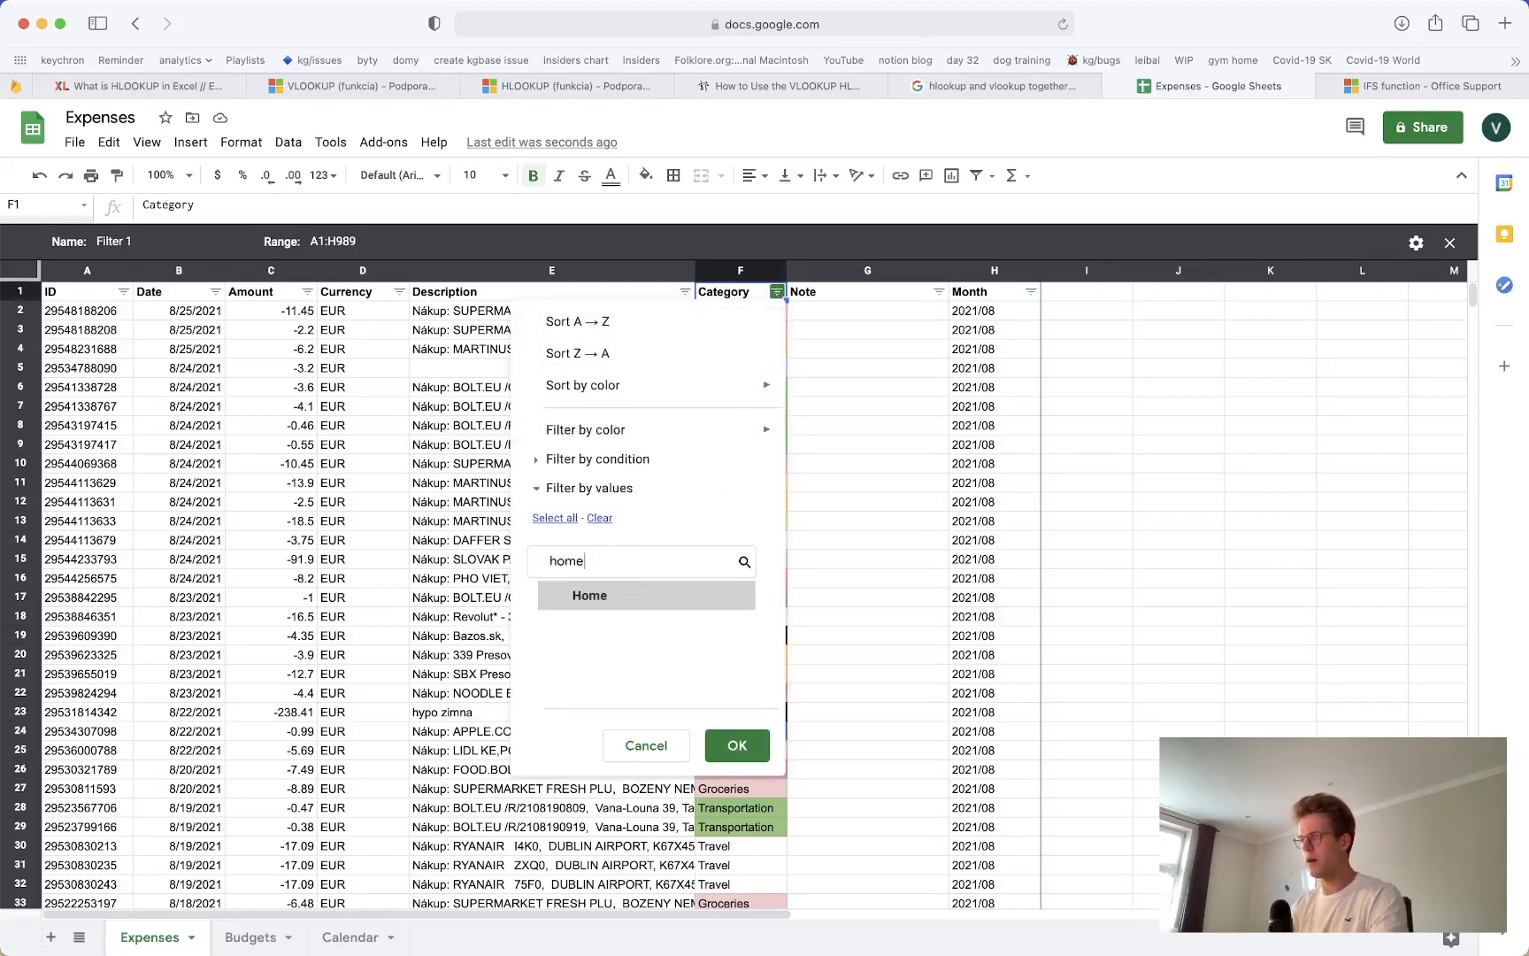
{"action": "left_click", "coordinate": [734, 745]}
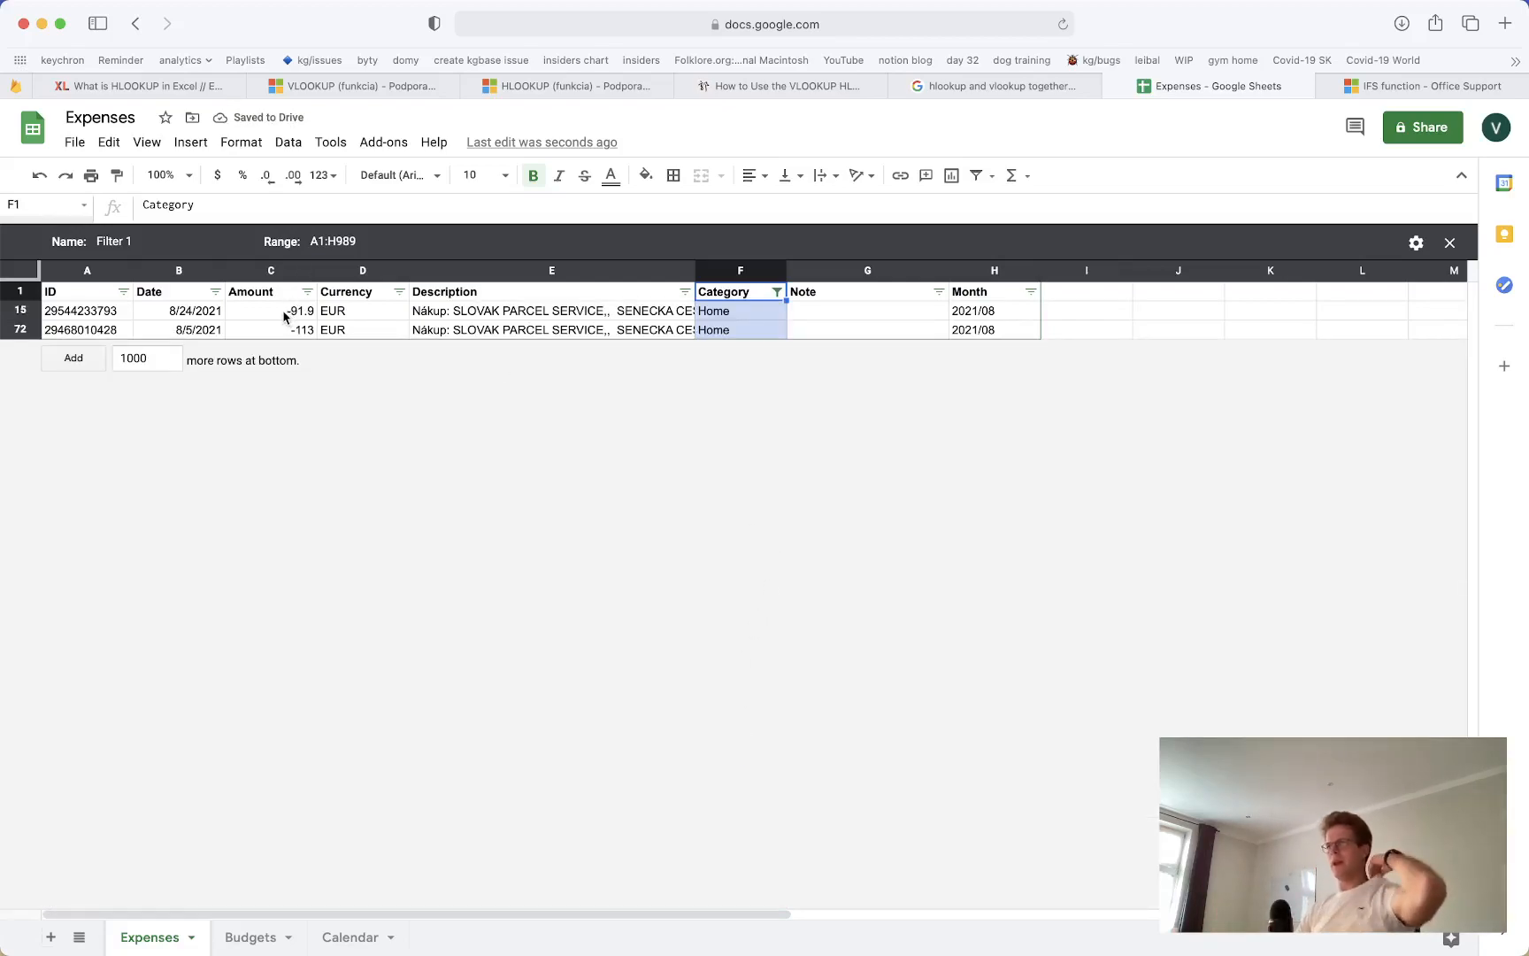
{"action": "left_click", "coordinate": [502, 332]}
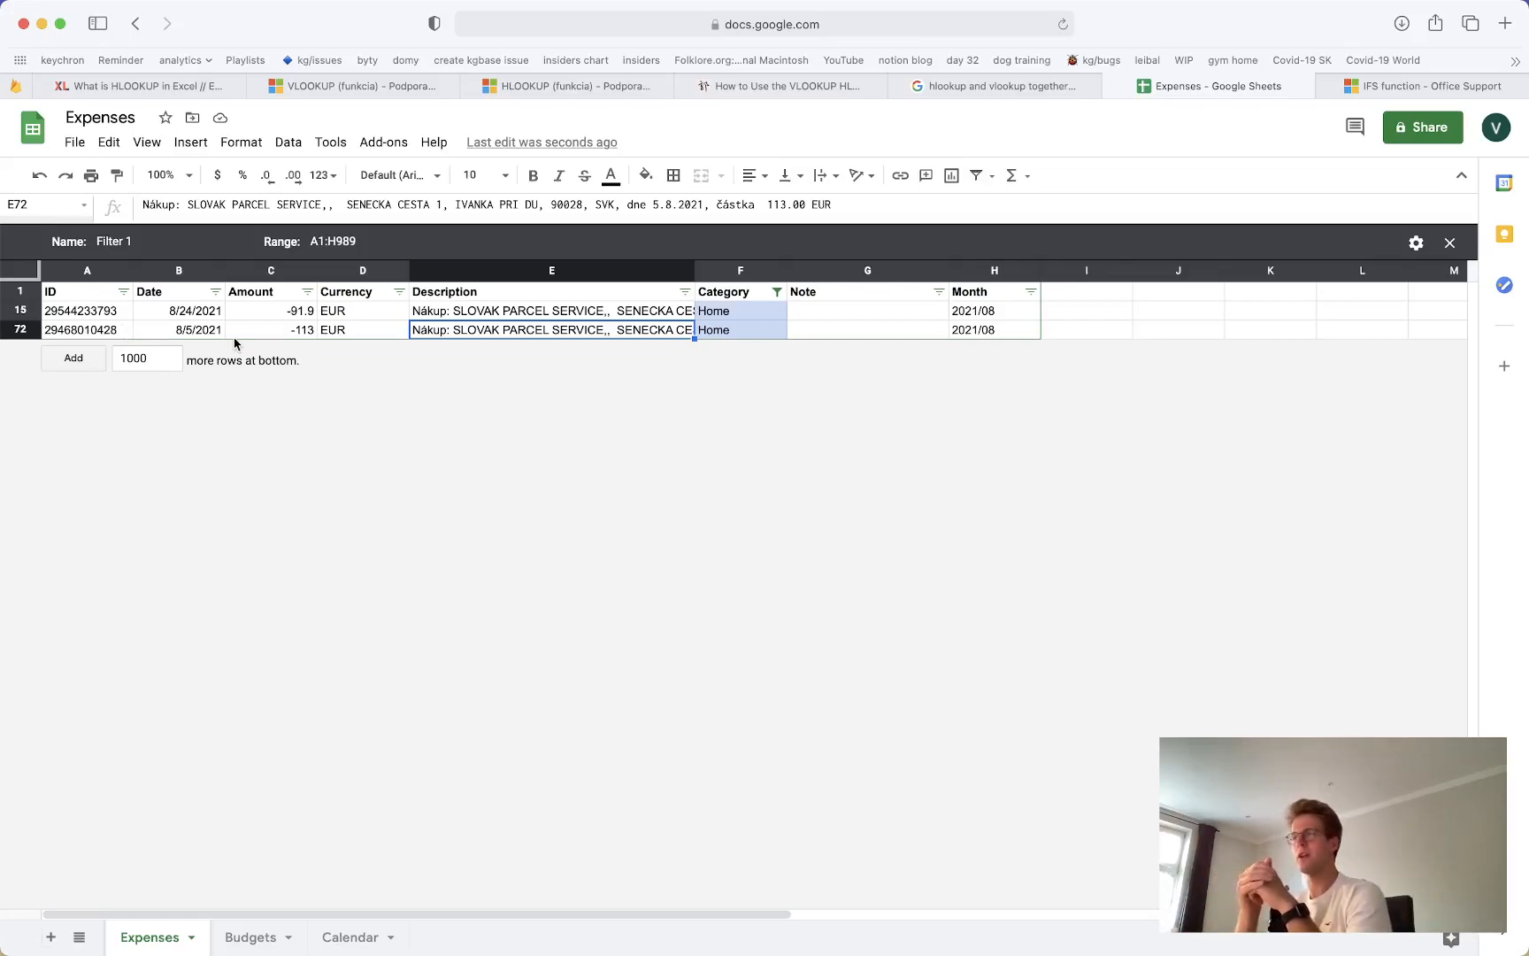
{"action": "key", "text": "Right"}
{"action": "key", "text": "Right"}
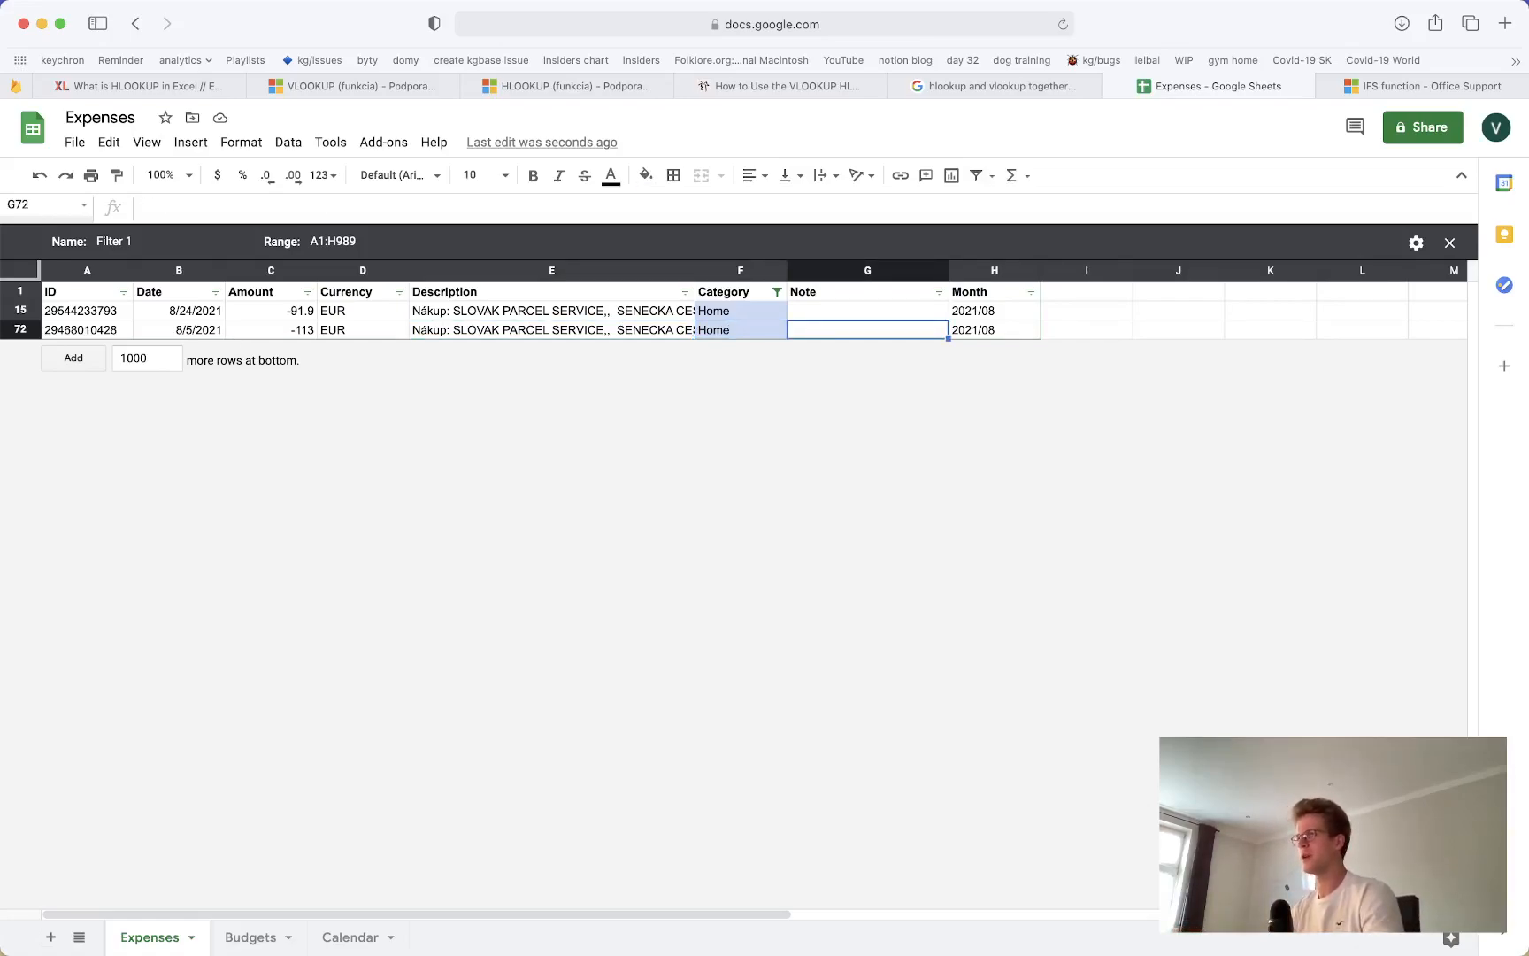
On the Budgets sheet, set the Home budget to 500, and return to the Expenses sheet
{"action": "left_click", "coordinate": [276, 934]}
{"action": "left_click", "coordinate": [255, 354]}
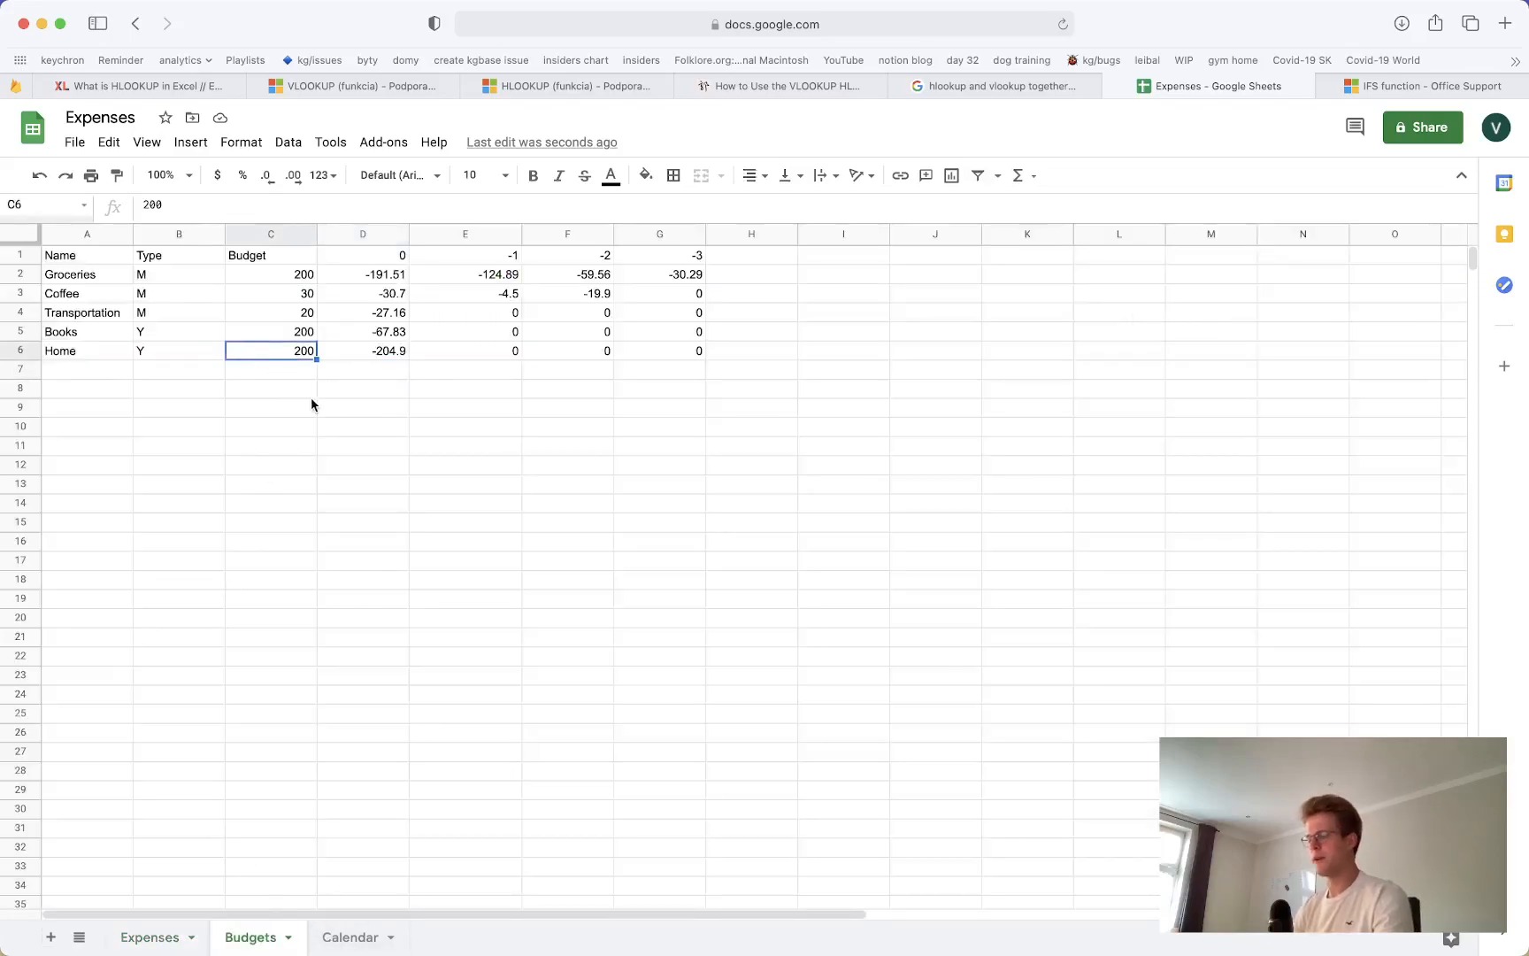
{"action": "type", "text": "500"}
{"action": "key", "text": "Return"}
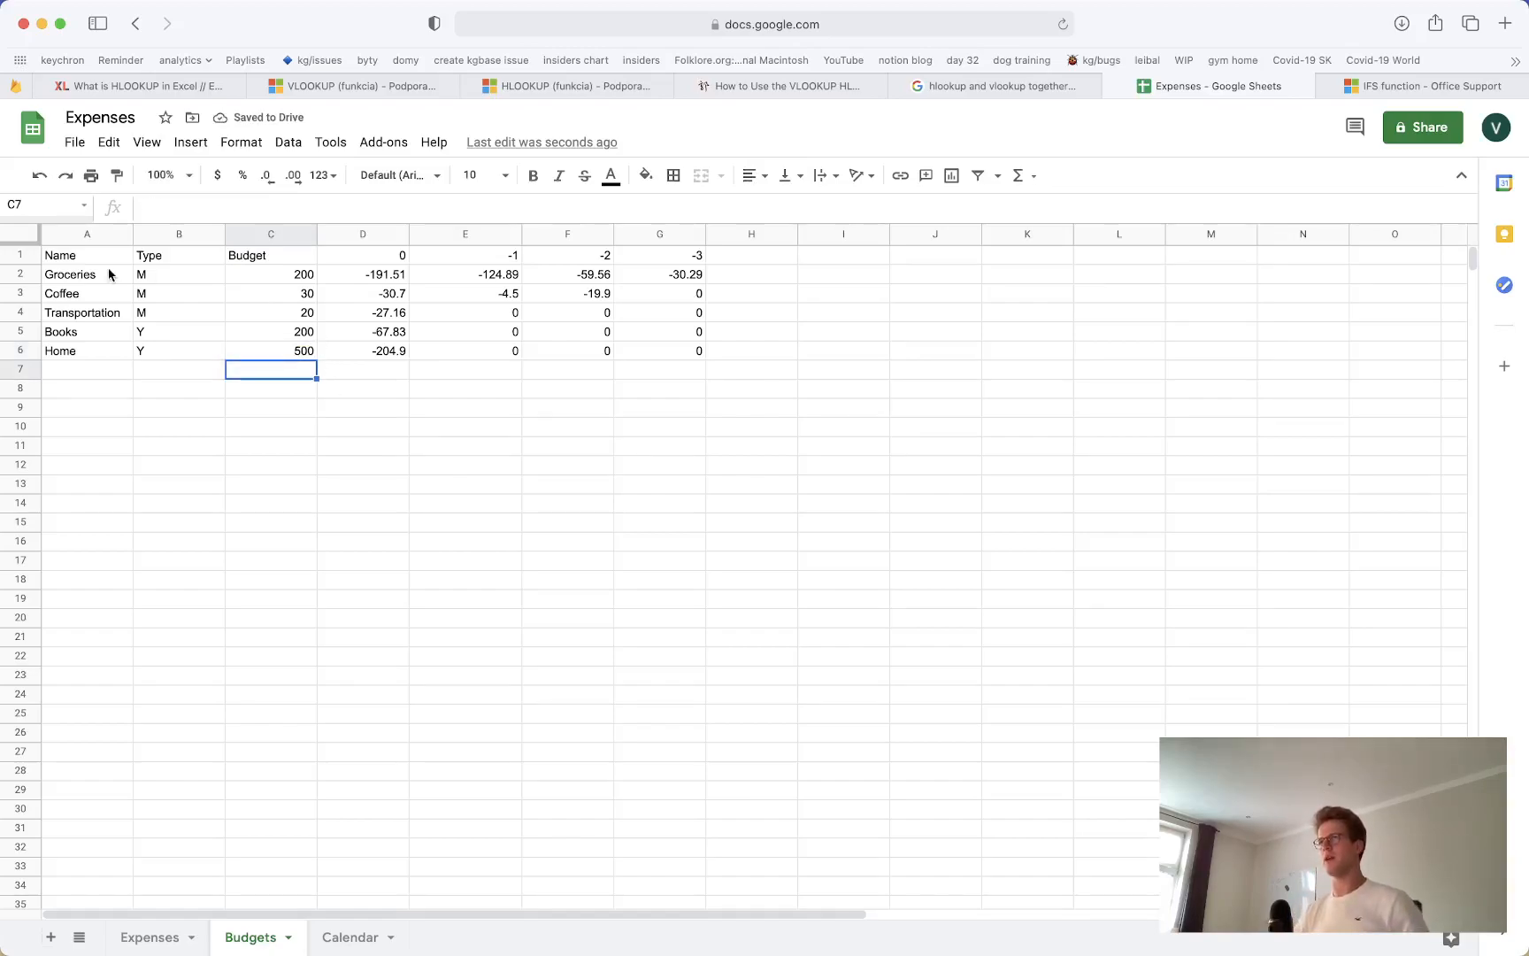
{"action": "left_click", "coordinate": [271, 350]}
{"action": "left_click", "coordinate": [1352, 86]}
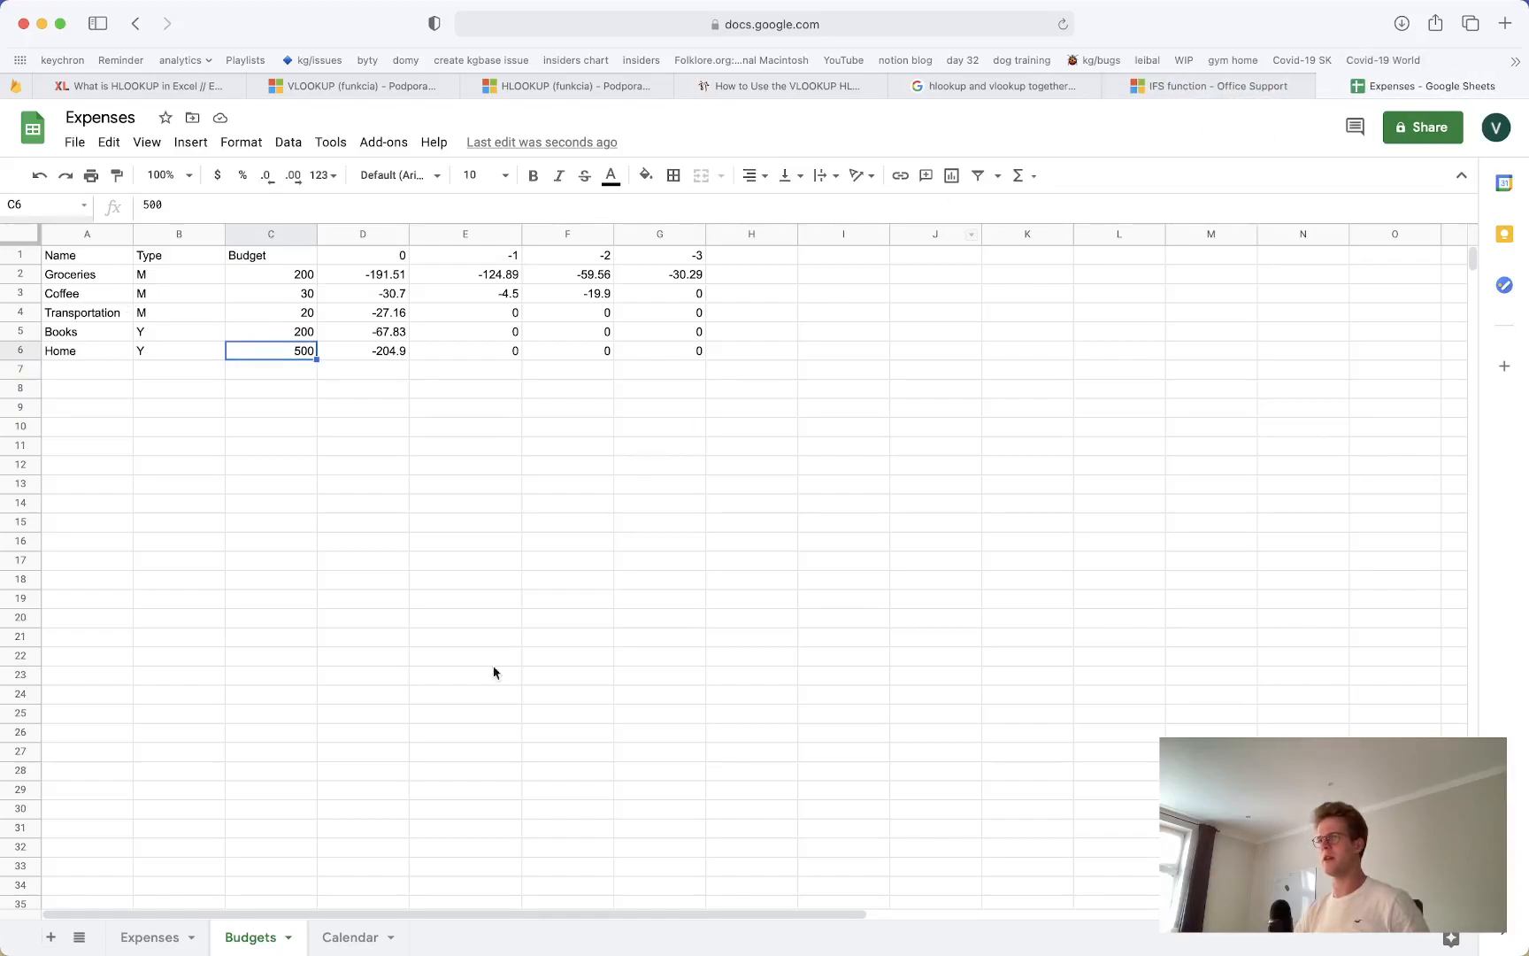
{"action": "left_click", "coordinate": [148, 936]}
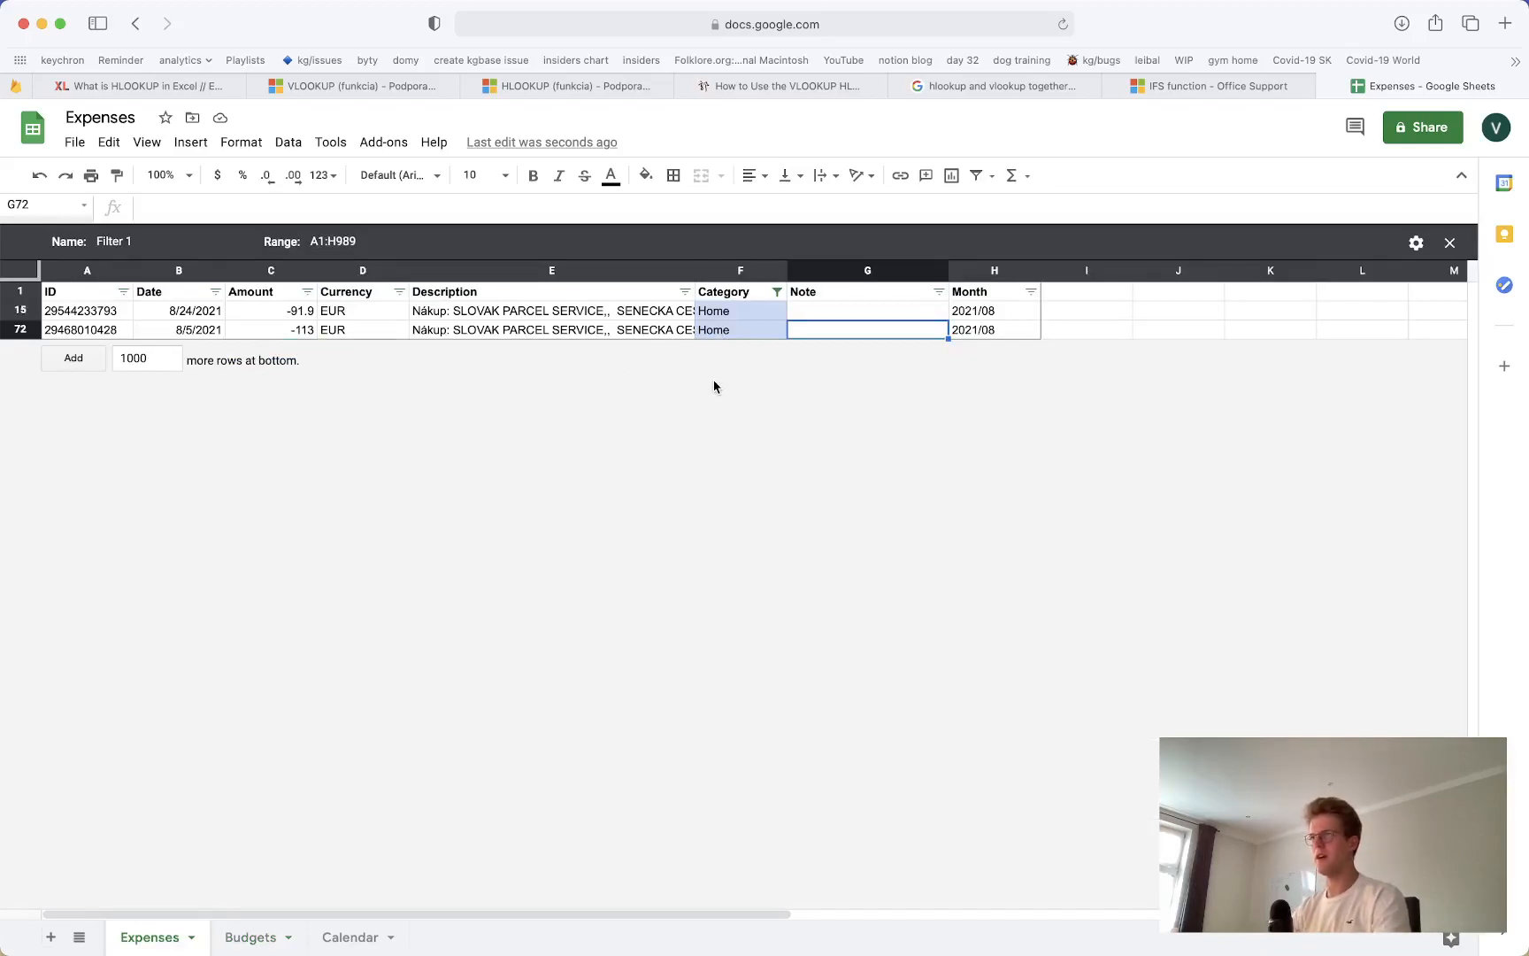
{"action": "scroll", "coordinate": [714, 387], "scroll_direction": "right", "scroll_amount": 2}
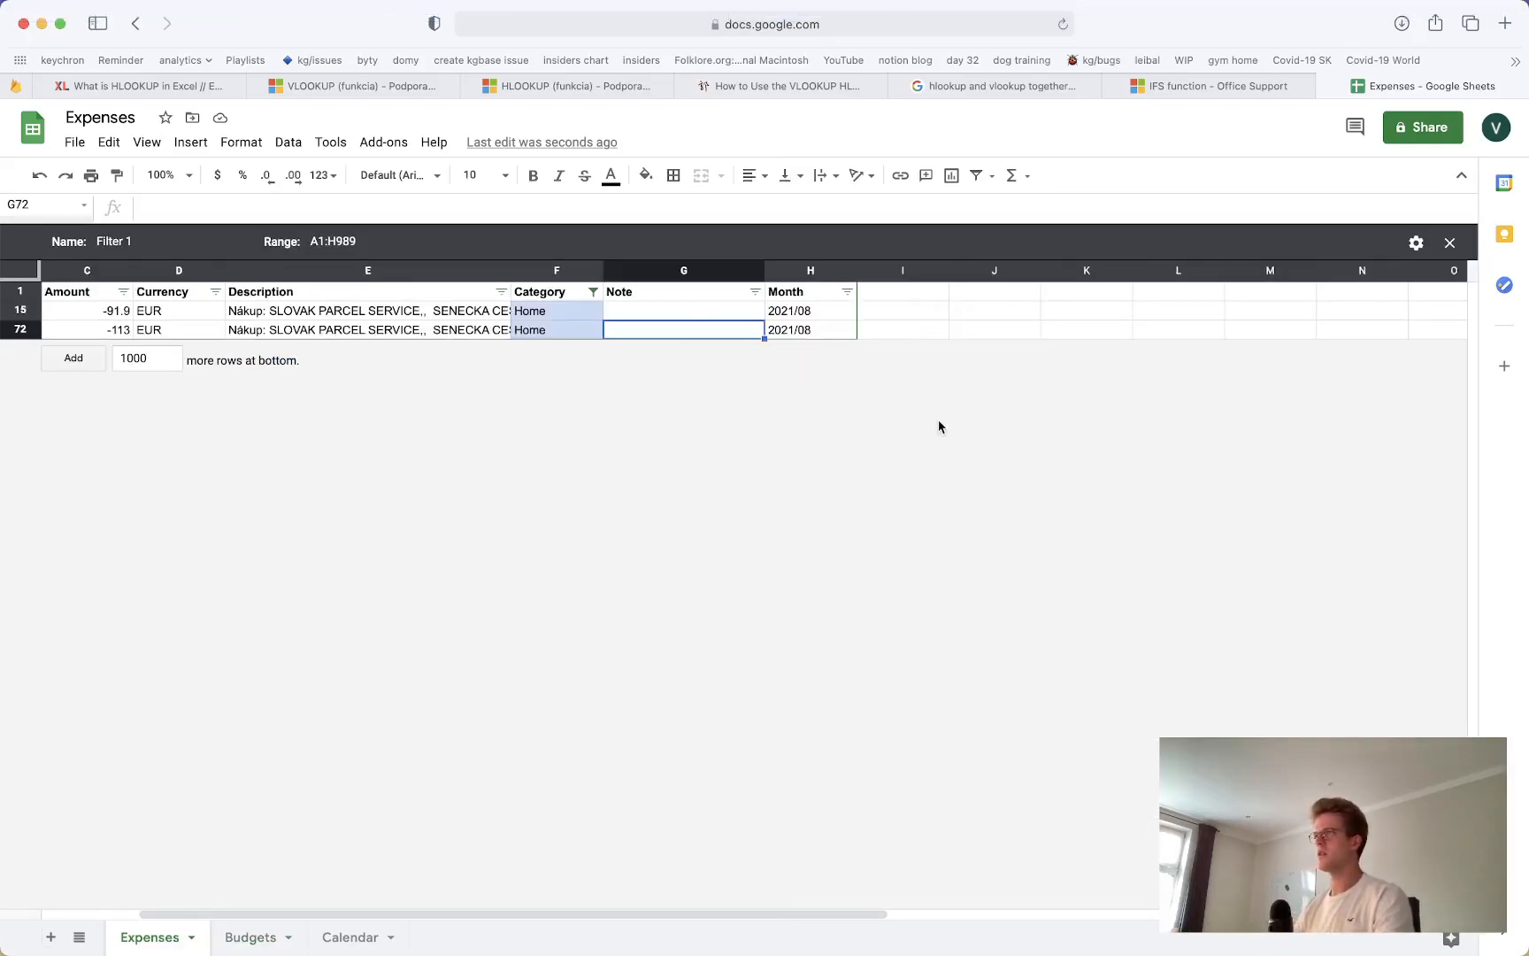
{"action": "scroll", "coordinate": [940, 429], "scroll_direction": "left", "scroll_amount": 2}
{"action": "mouse_move", "coordinate": [1179, 10]}
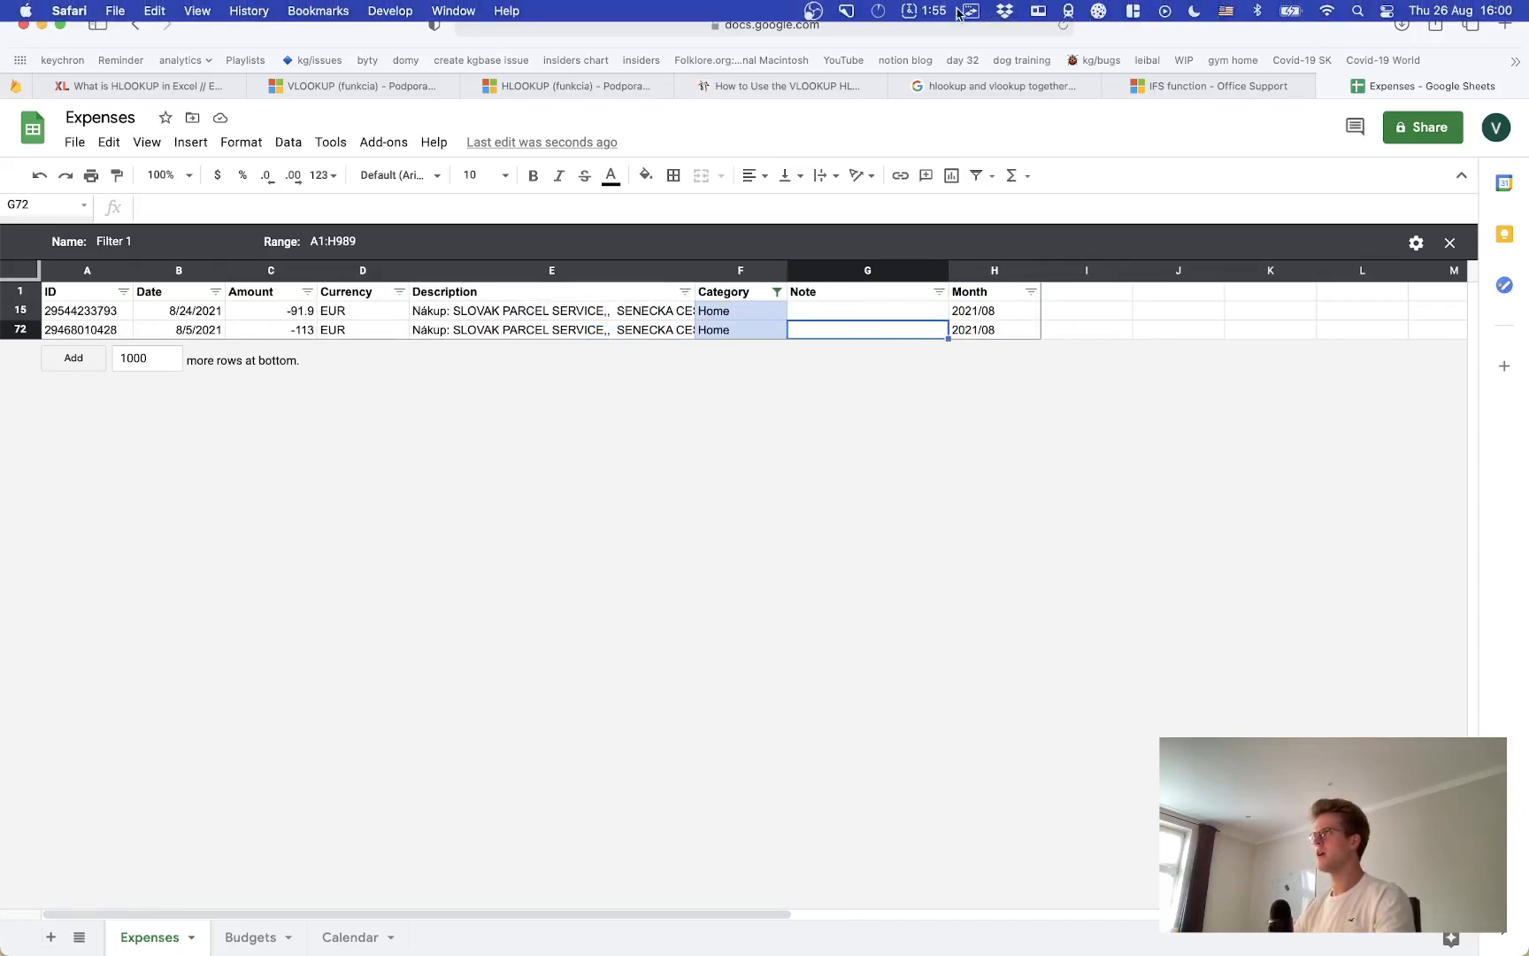
{"action": "left_click", "coordinate": [816, 10]}
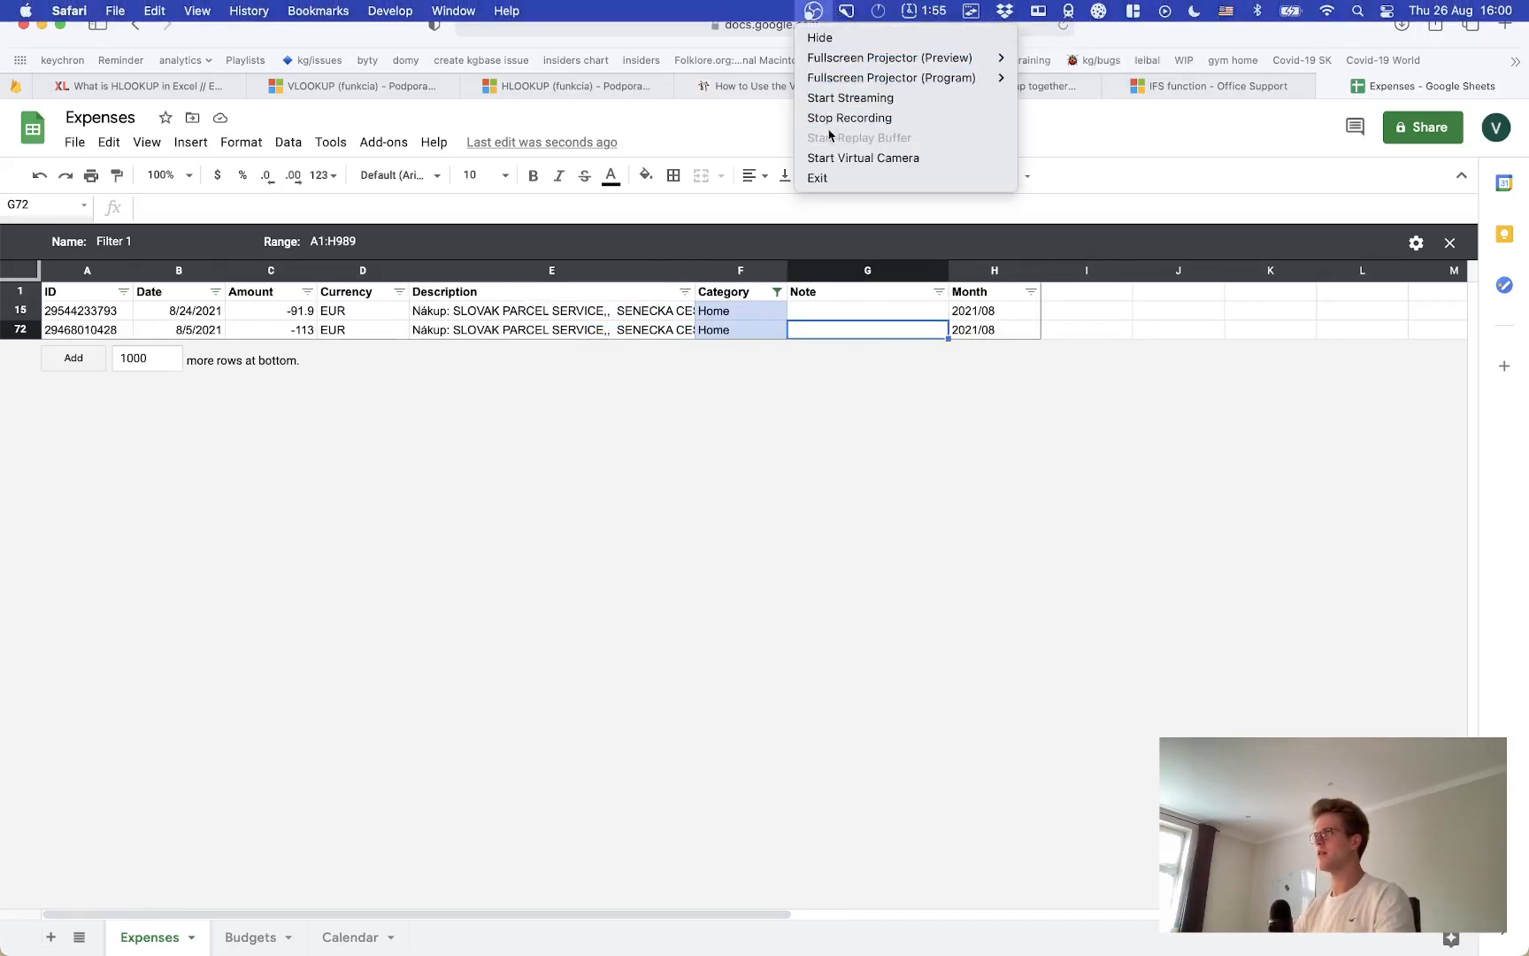
{"action": "mouse_move", "coordinate": [855, 87]}
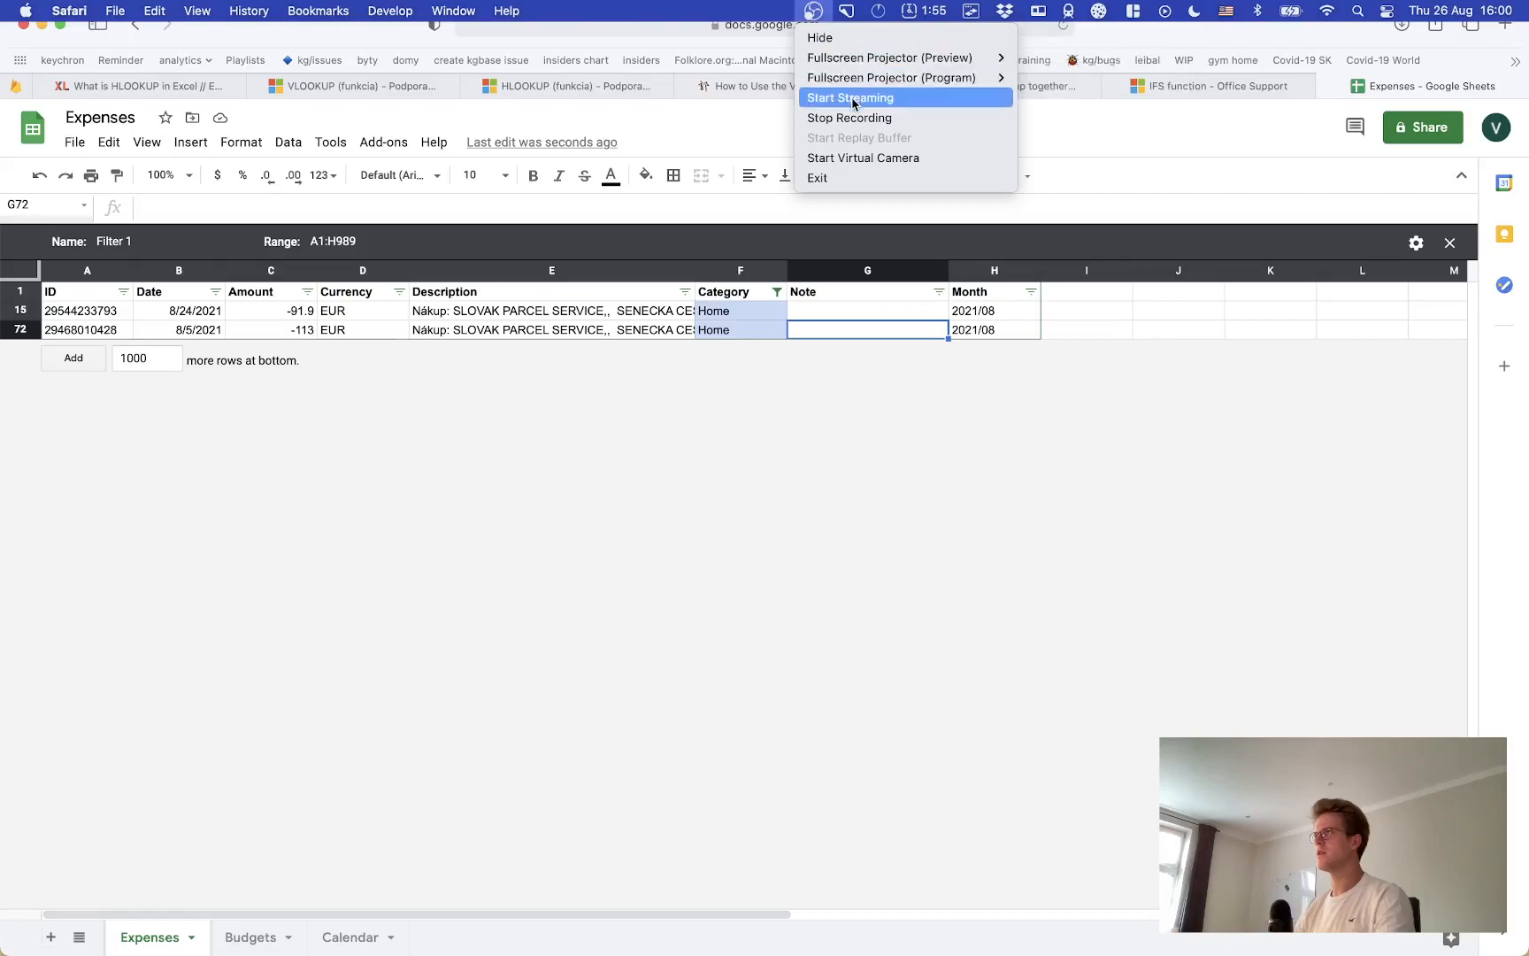
{"action": "key", "text": "super+Tab"}
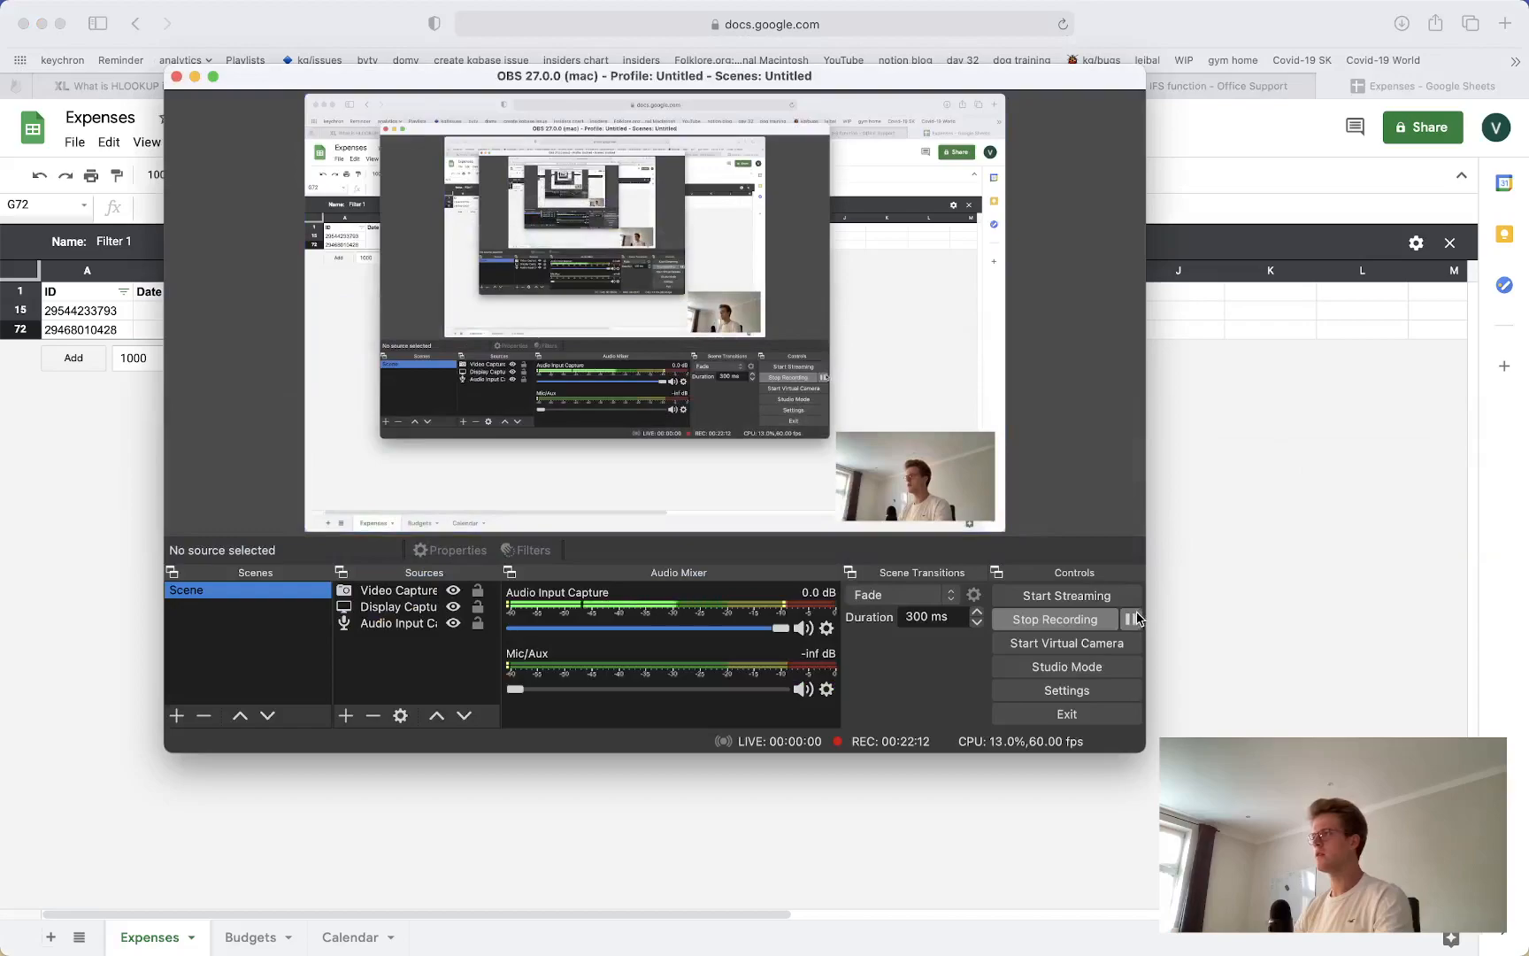
{"action": "left_click", "coordinate": [1130, 619]}
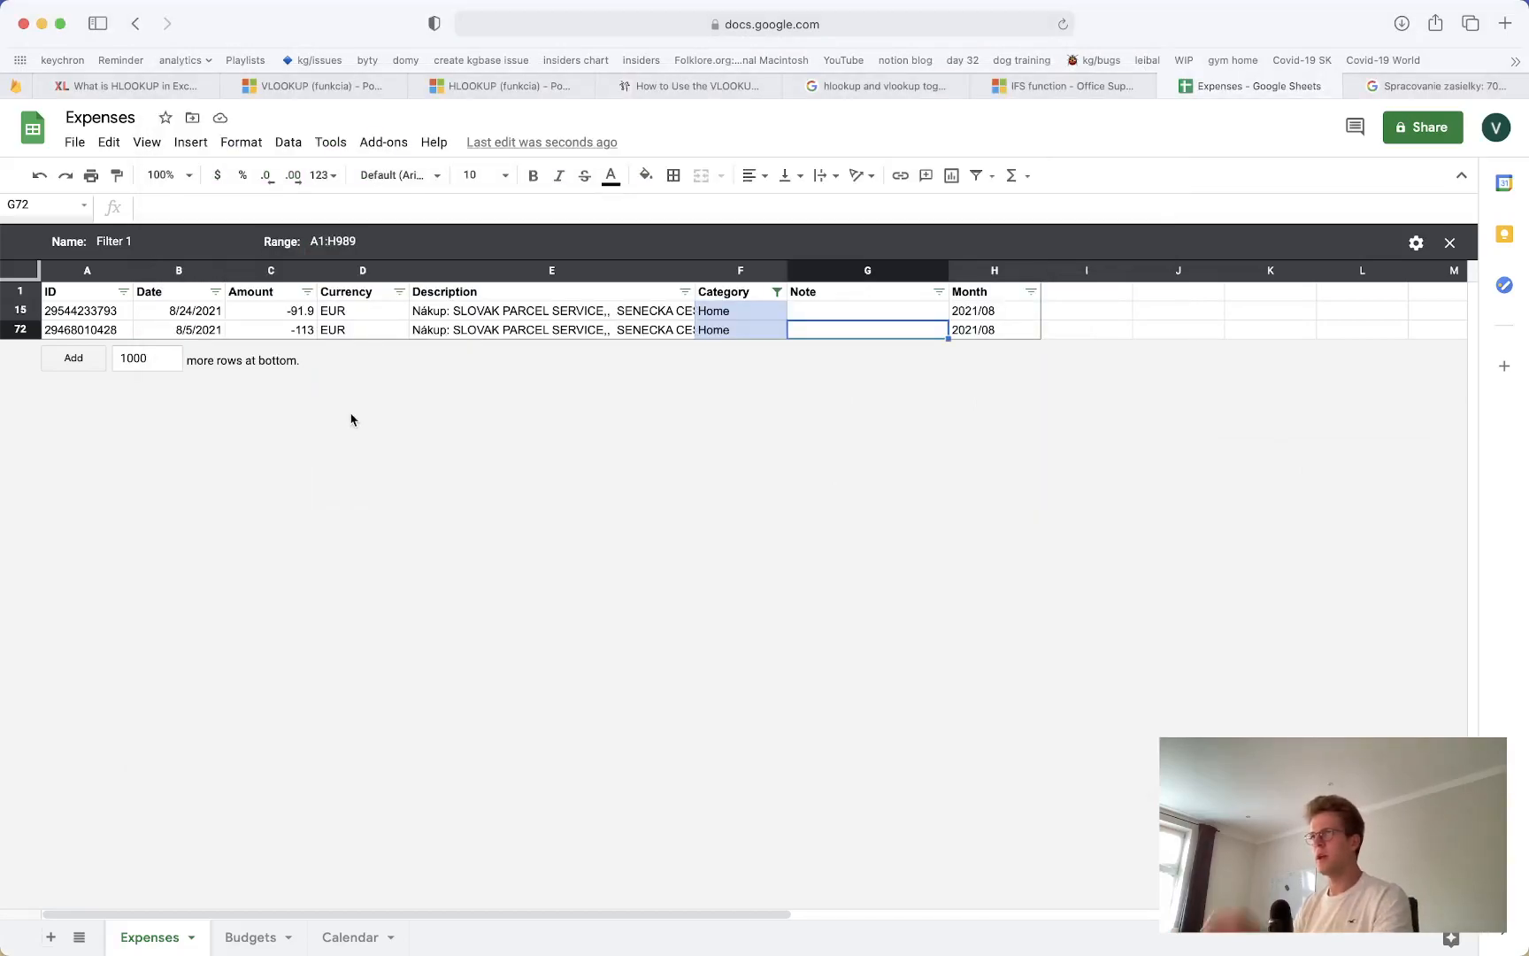
Change the category of the 8/5/2021 SLOVAK PARCEL SERVICE expense to Sports
{"action": "left_click", "coordinate": [320, 329]}
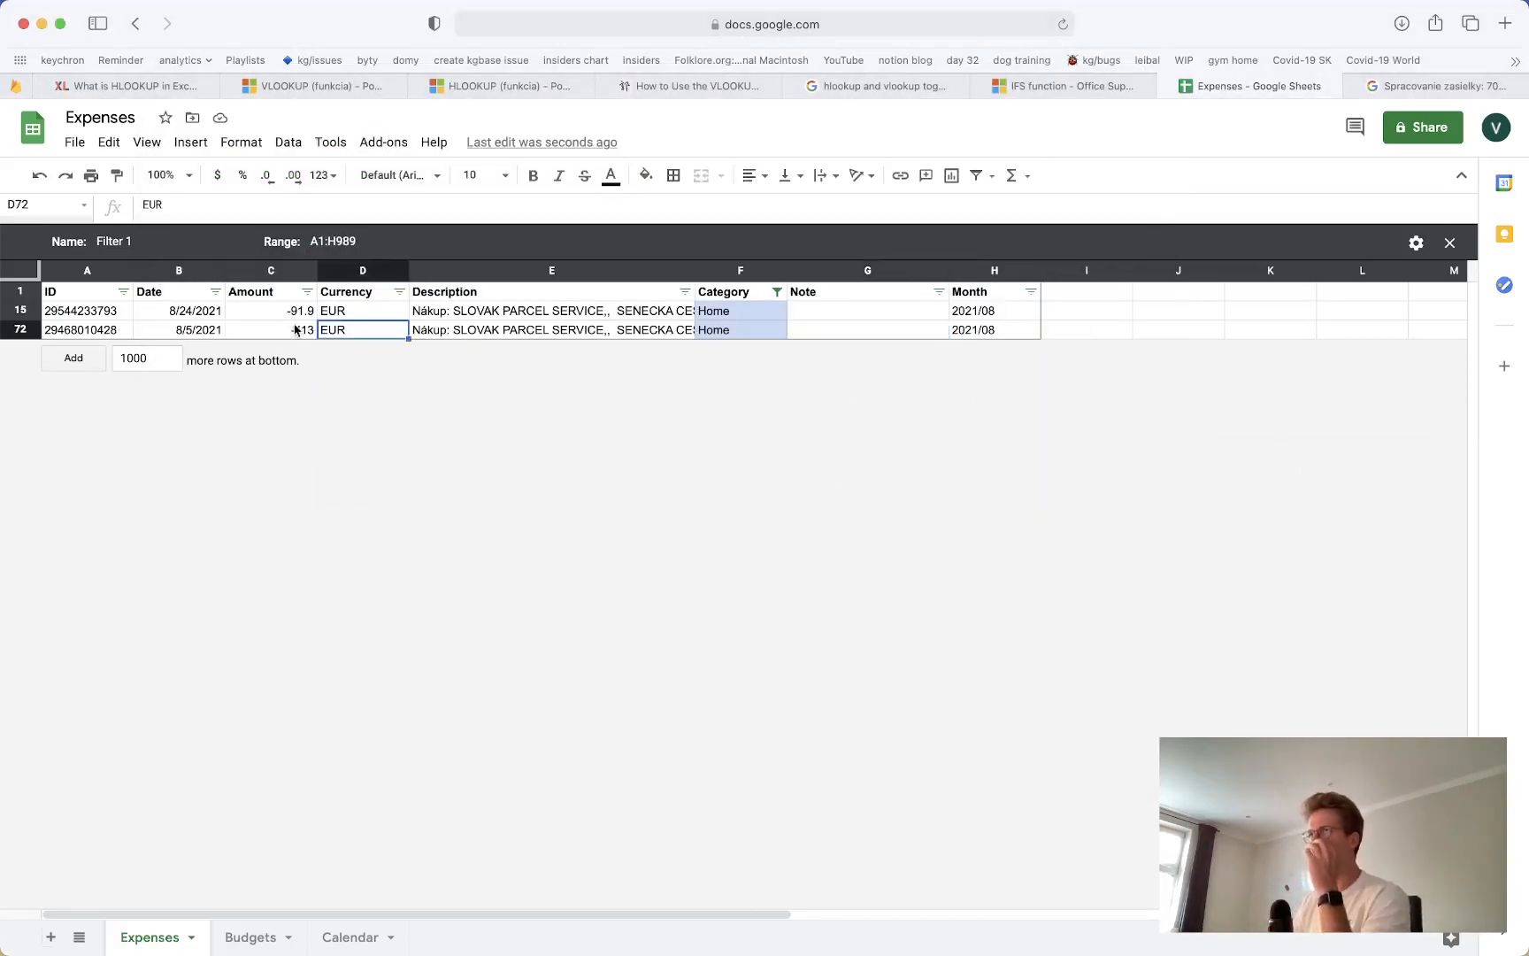
{"action": "left_click", "coordinate": [773, 330]}
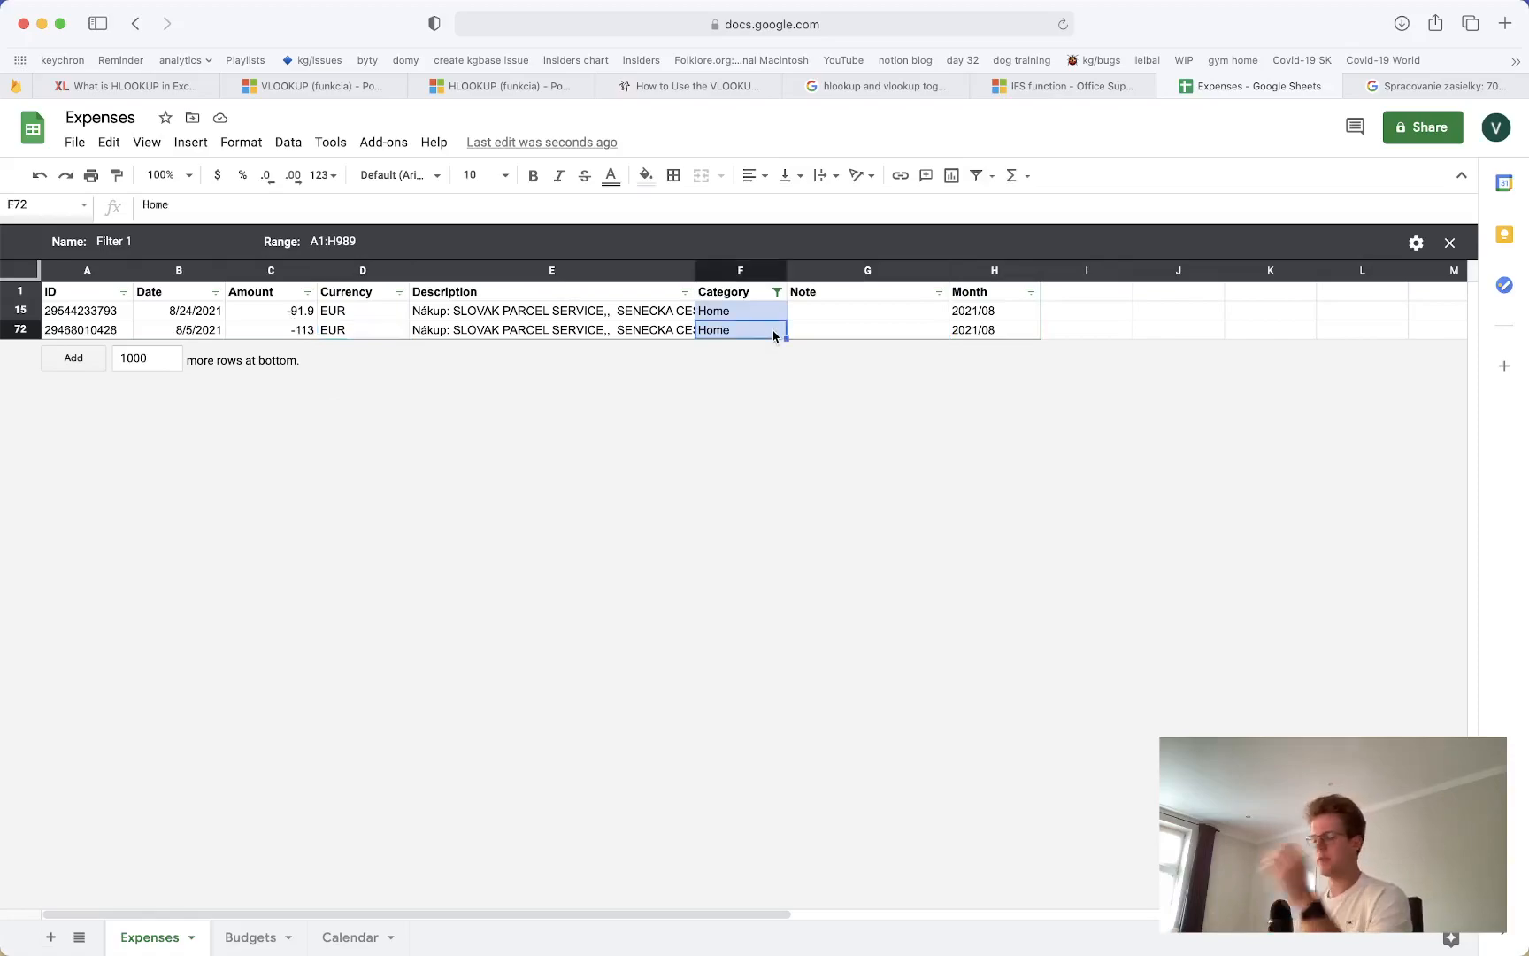
{"action": "type", "text": "Sports"}
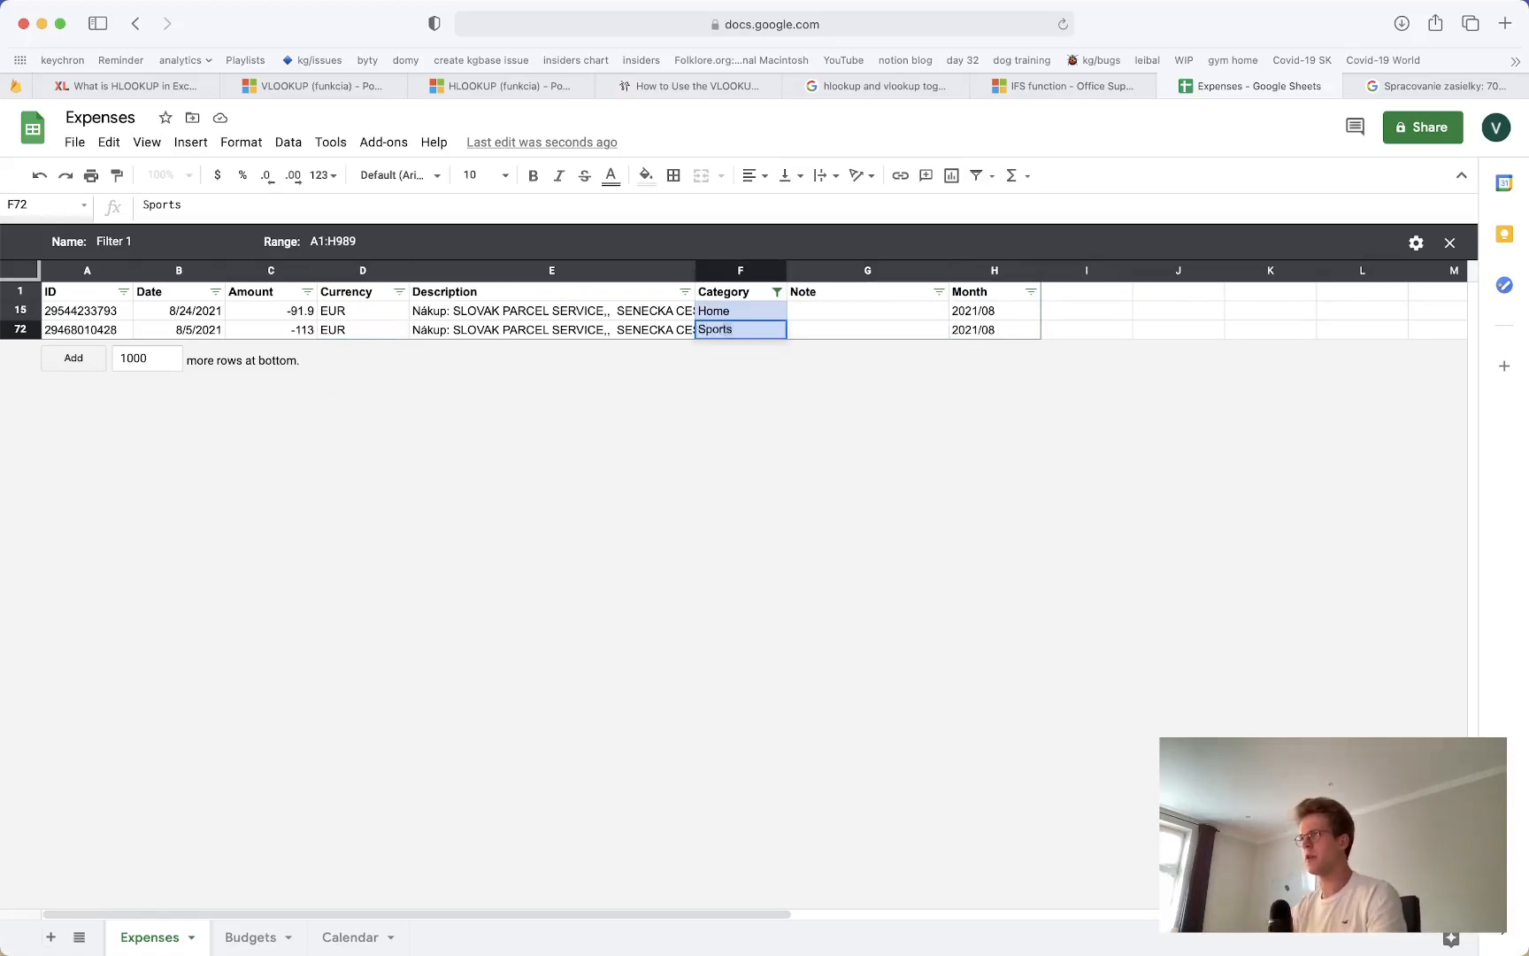
{"action": "key", "text": "Return"}
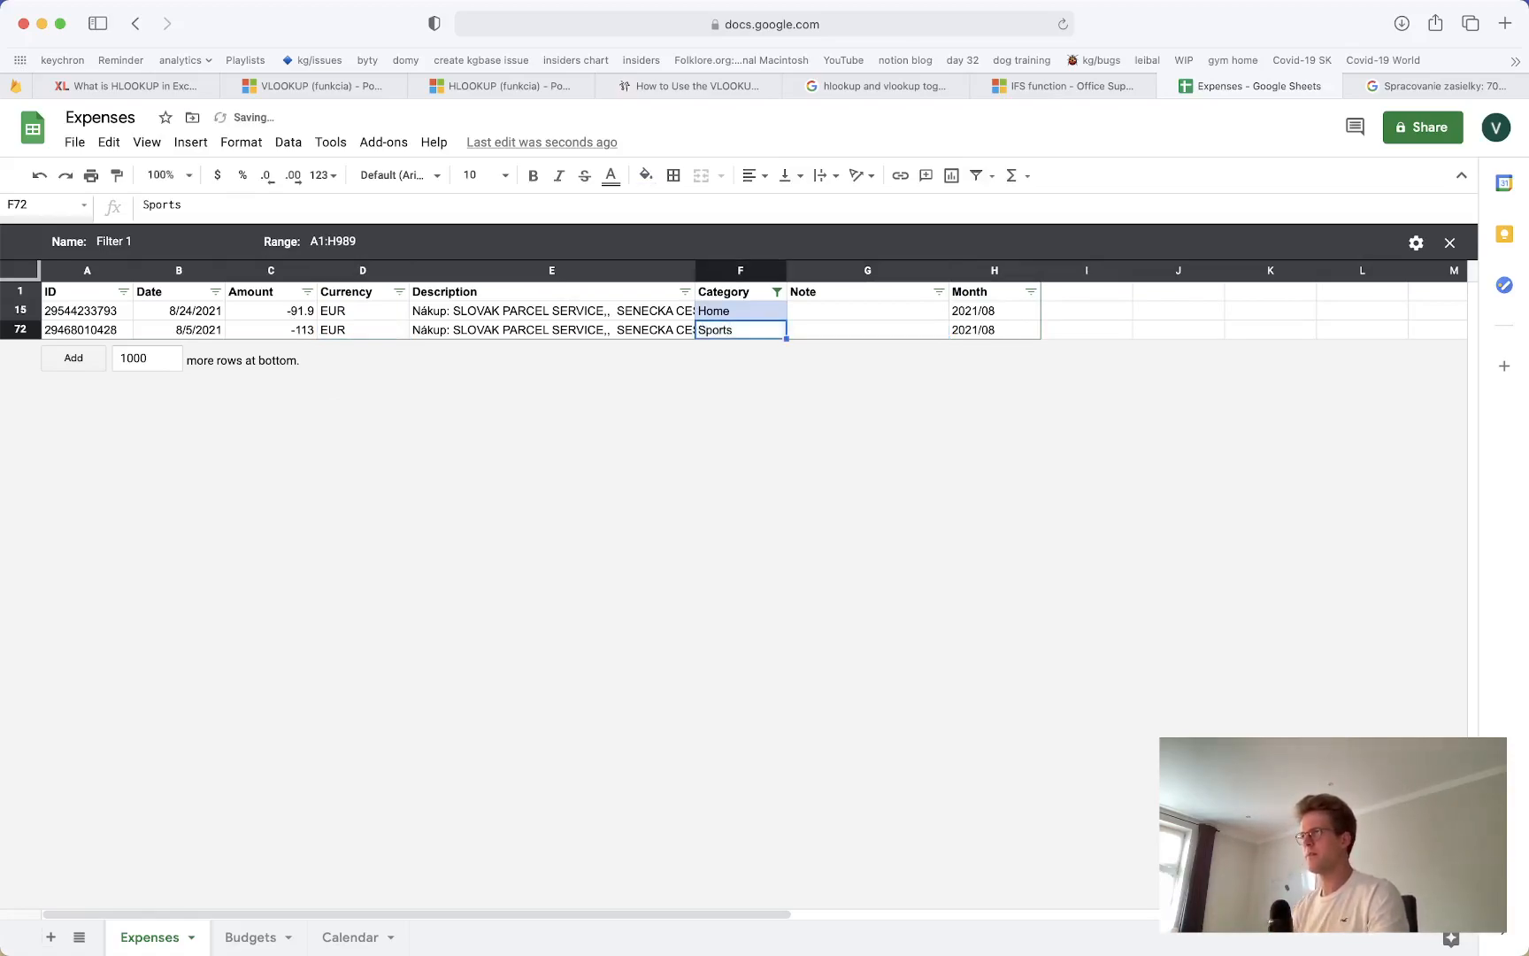
Reset the Category filter so that expenses of all categories are shown
{"action": "left_click", "coordinate": [776, 270]}
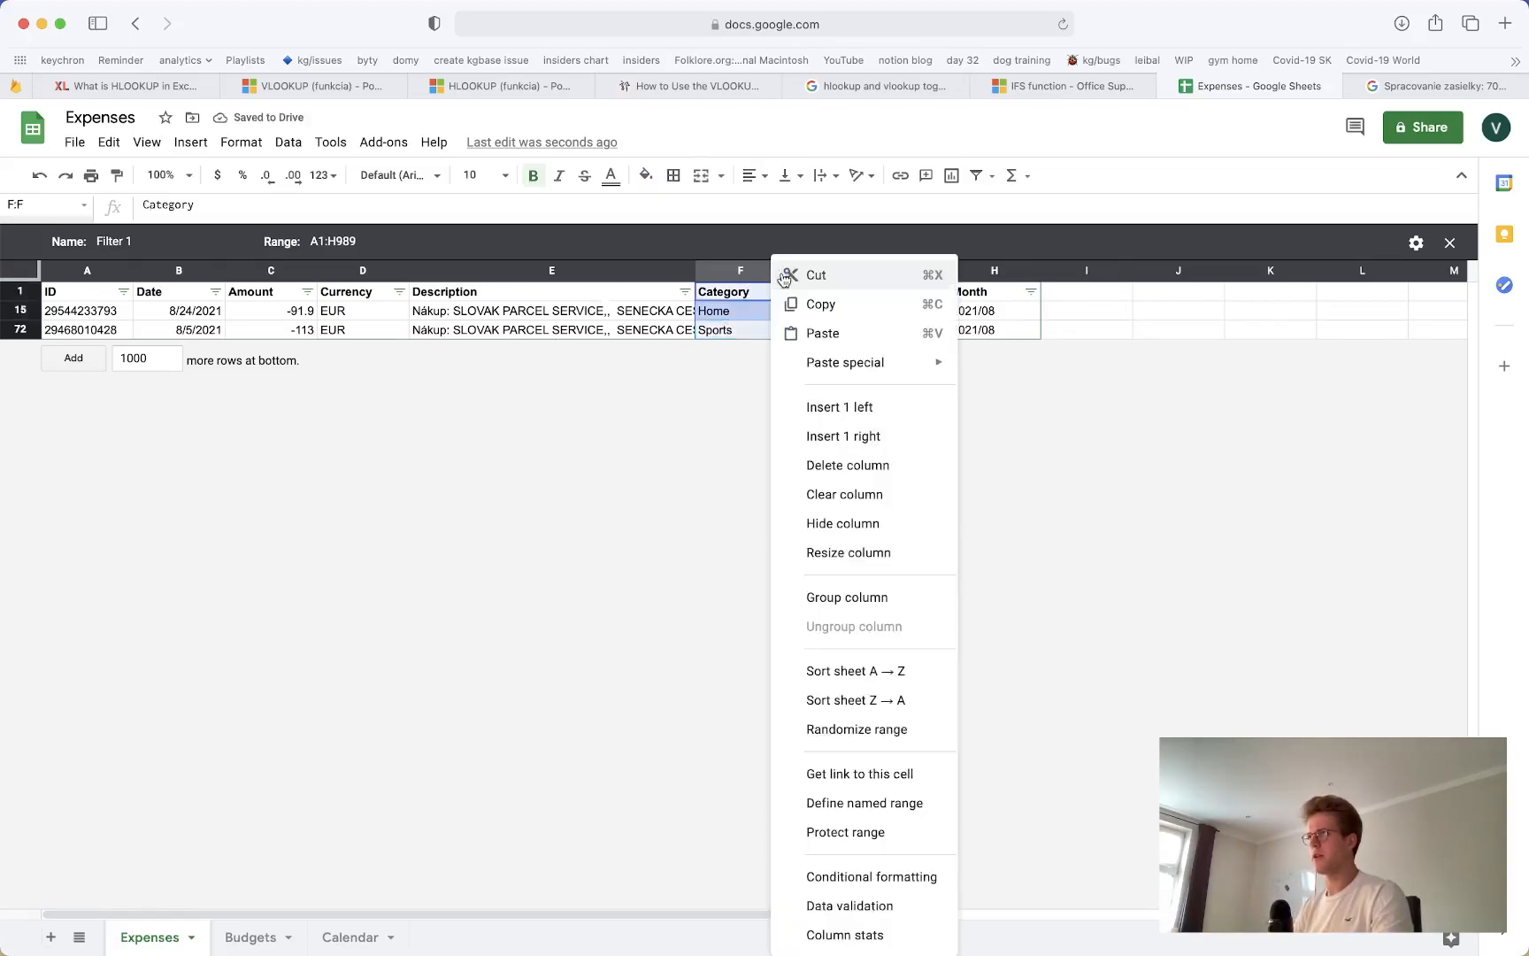
{"action": "left_click", "coordinate": [777, 292]}
{"action": "left_click", "coordinate": [777, 292]}
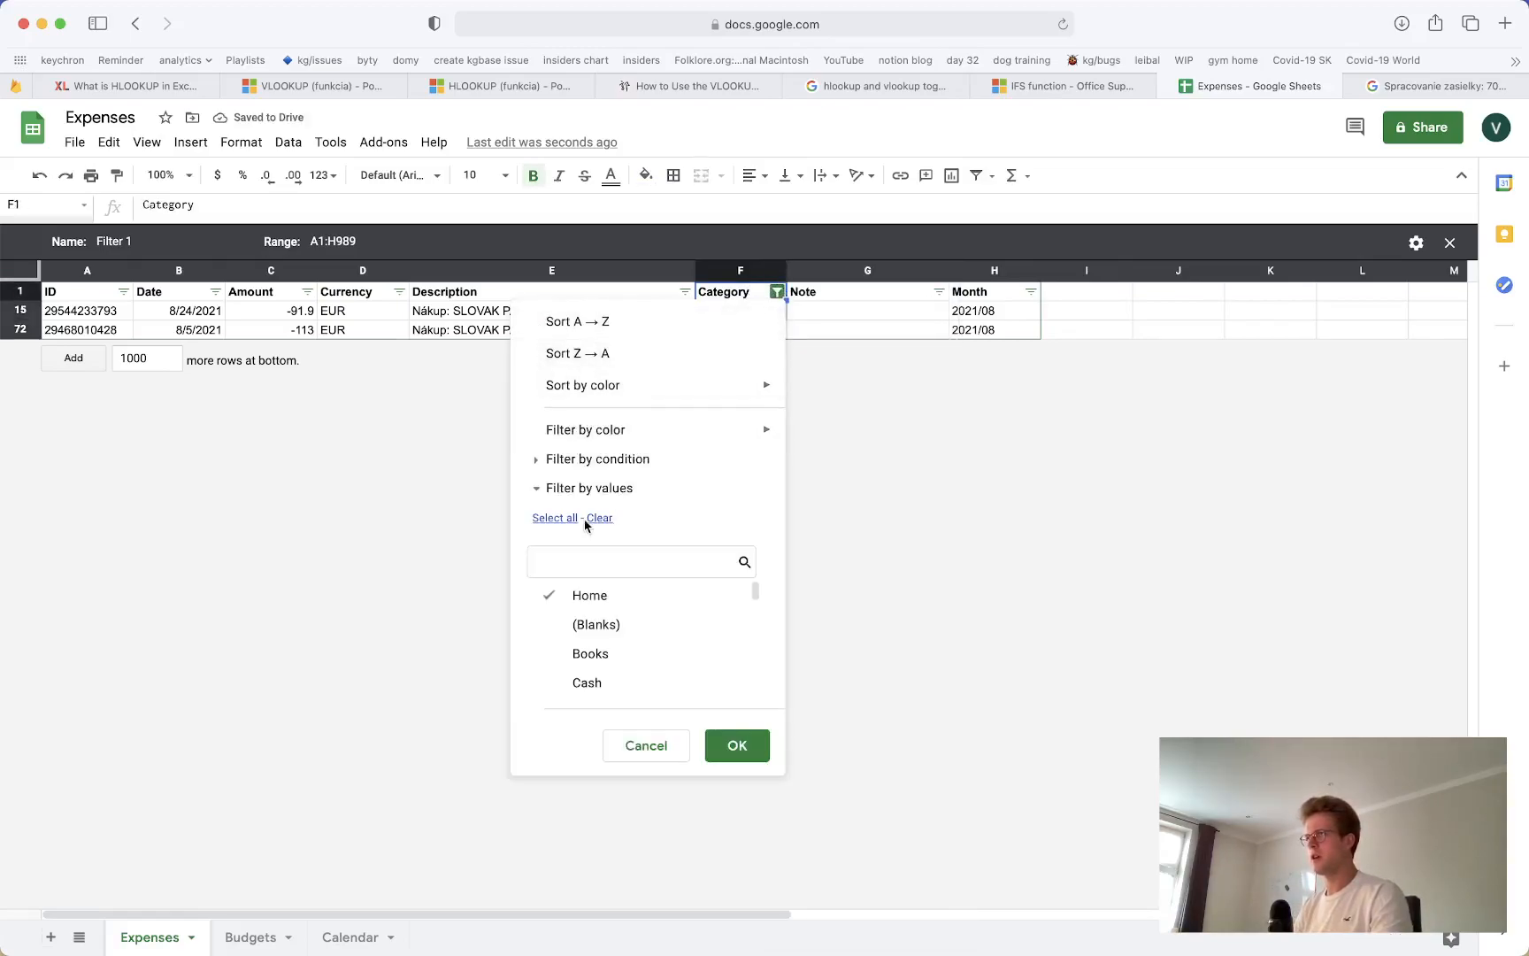
{"action": "left_click", "coordinate": [742, 754]}
{"action": "left_click", "coordinate": [619, 488]}
Search the Expenses sheet for "sport" and go through the matches to an expense in the Sports category
{"action": "key", "text": "super+f"}
{"action": "type", "text": "sport"}
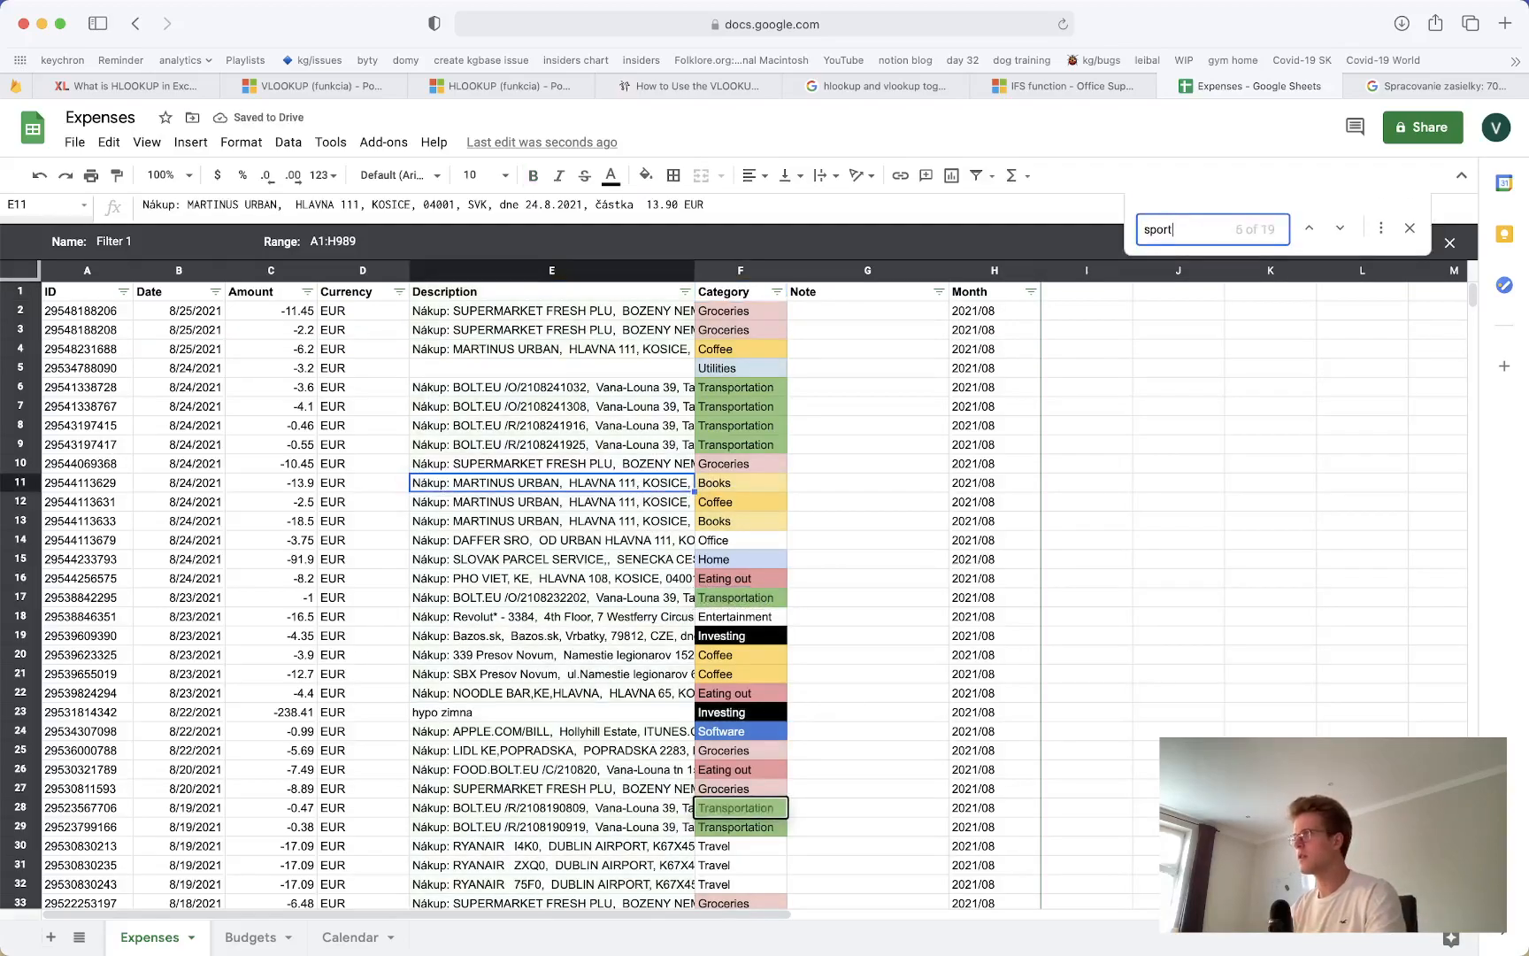
{"action": "key", "text": "Return"}
{"action": "key", "text": "Return"}
{"action": "key", "text": "Return"}
{"action": "key", "text": "Escape"}
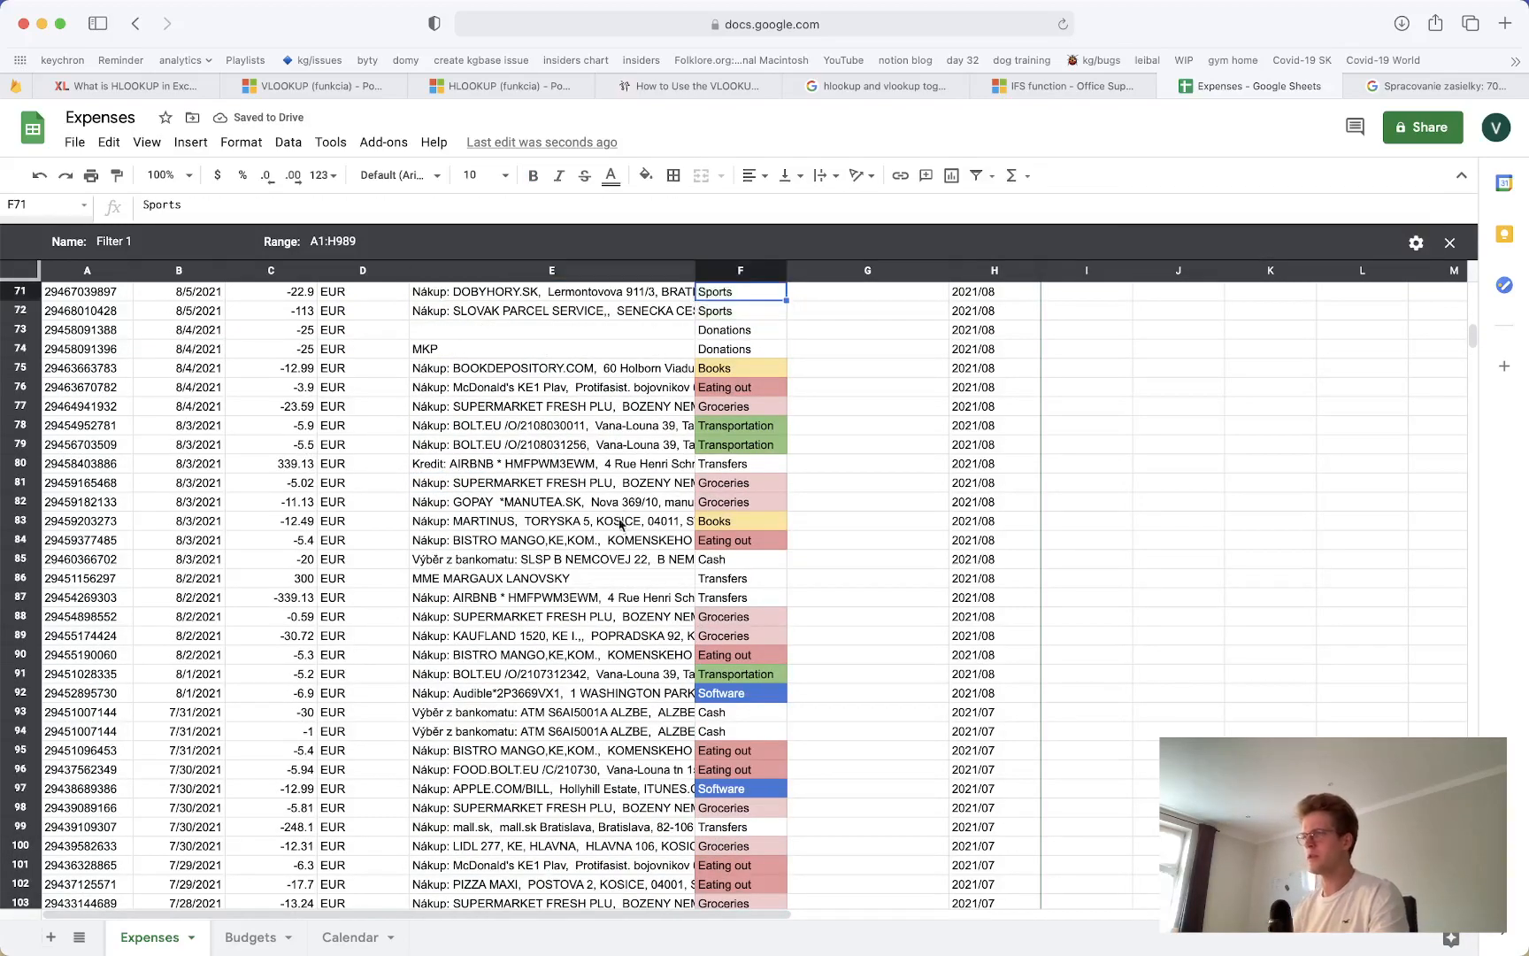
Add a Sports row below Home on the Budgets sheet with type Y and a budget of 300
{"action": "left_click", "coordinate": [276, 939]}
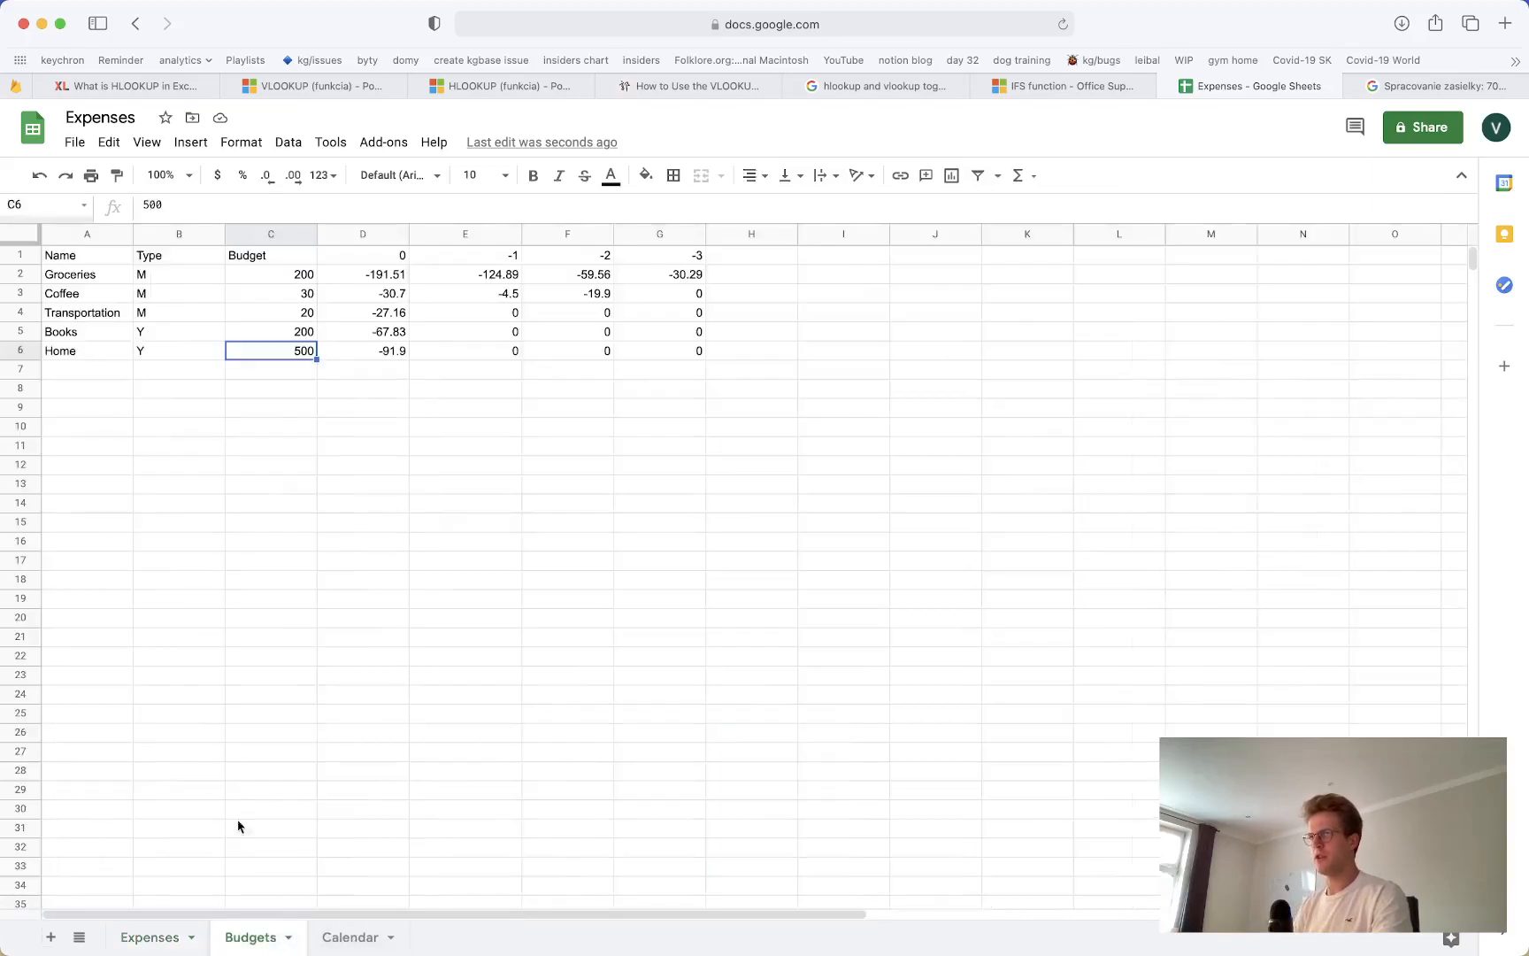
{"action": "left_click", "coordinate": [81, 371]}
{"action": "type", "text": "Sports"}
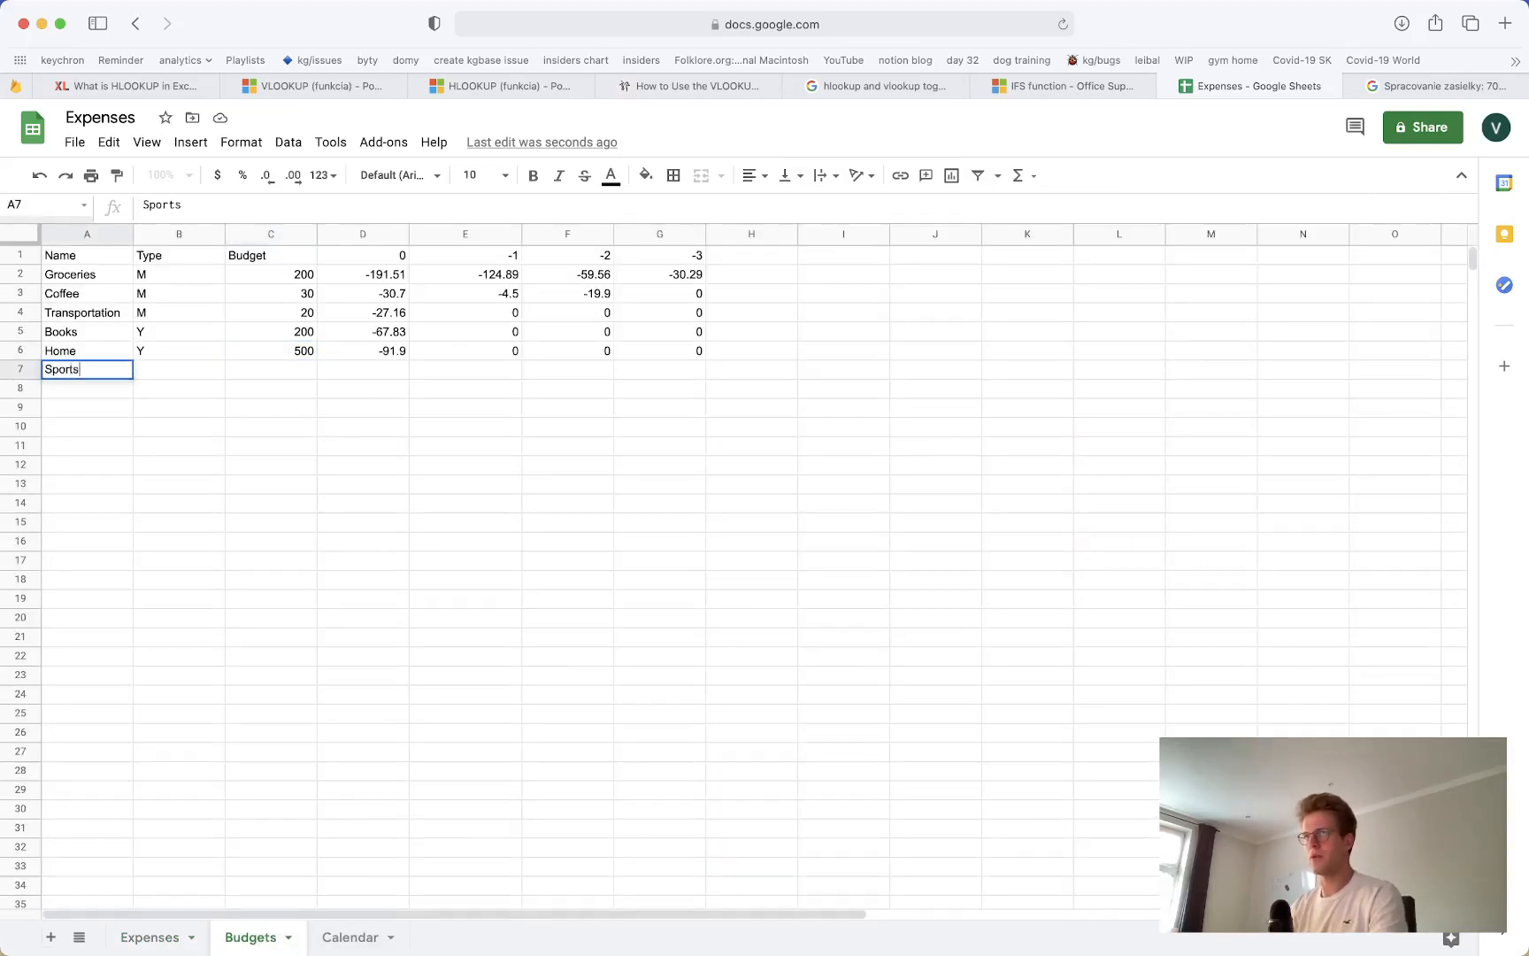
{"action": "key", "text": "Tab"}
{"action": "type", "text": "Y"}
{"action": "key", "text": "Tab"}
{"action": "type", "text": "300"}
{"action": "key", "text": "Tab"}
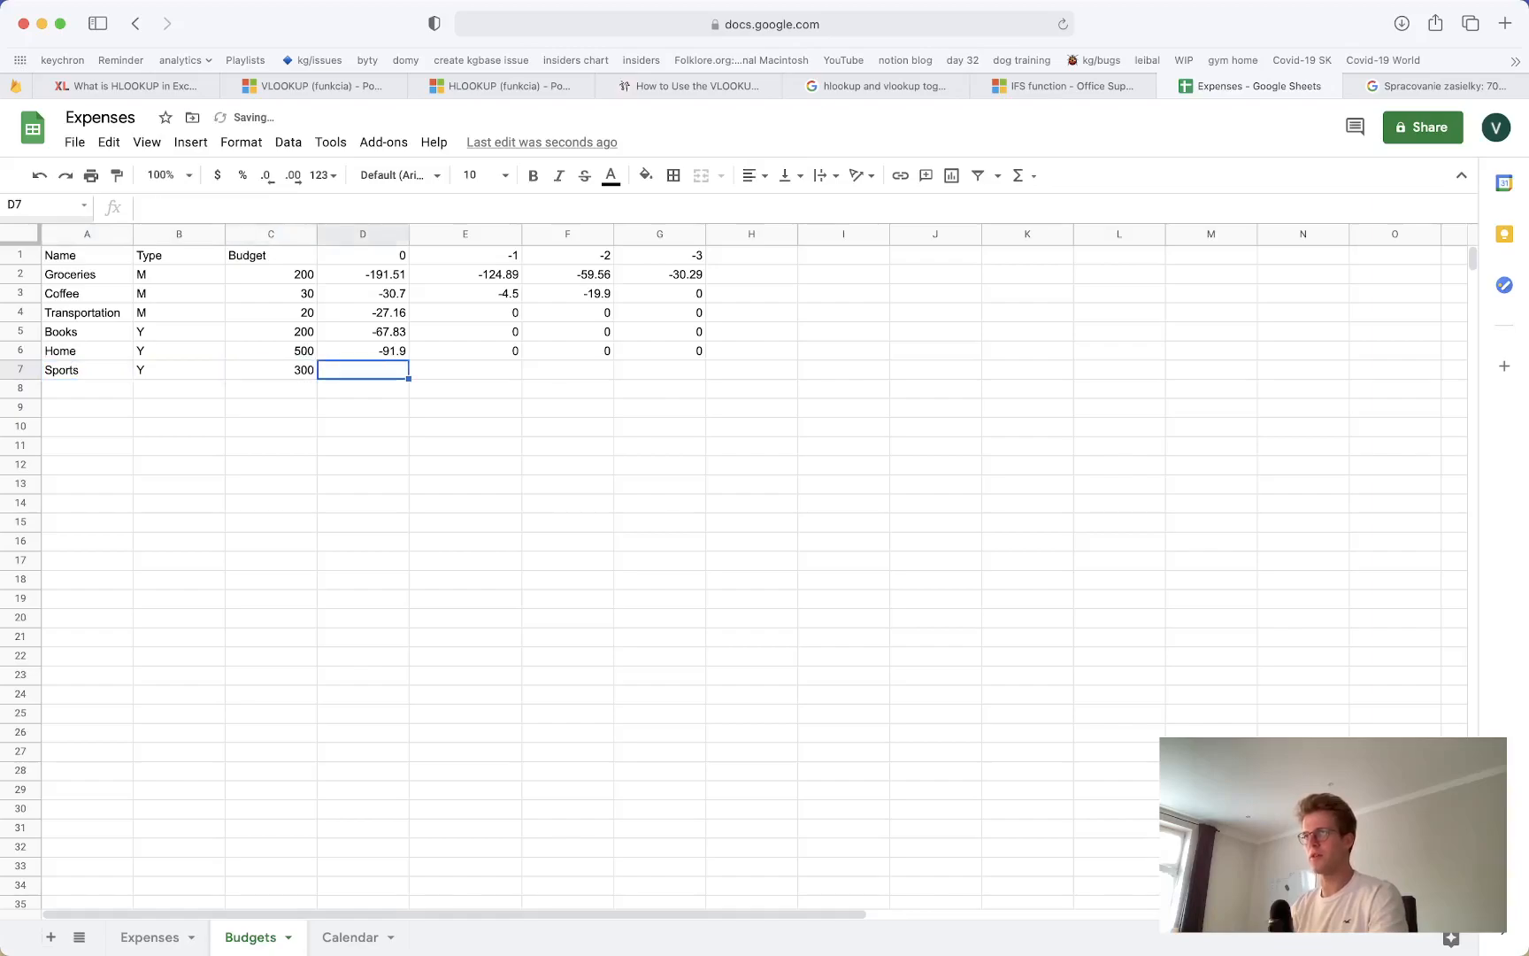
Copy the Home row's spending formulas from columns D to G into the Sports row
{"action": "left_click_drag", "start_coordinate": [398, 352], "coordinate": [690, 354]}
{"action": "key", "text": "cmd+c"}
{"action": "left_click", "coordinate": [370, 375]}
{"action": "key", "text": "cmd+v"}
{"action": "left_click", "coordinate": [388, 399]}
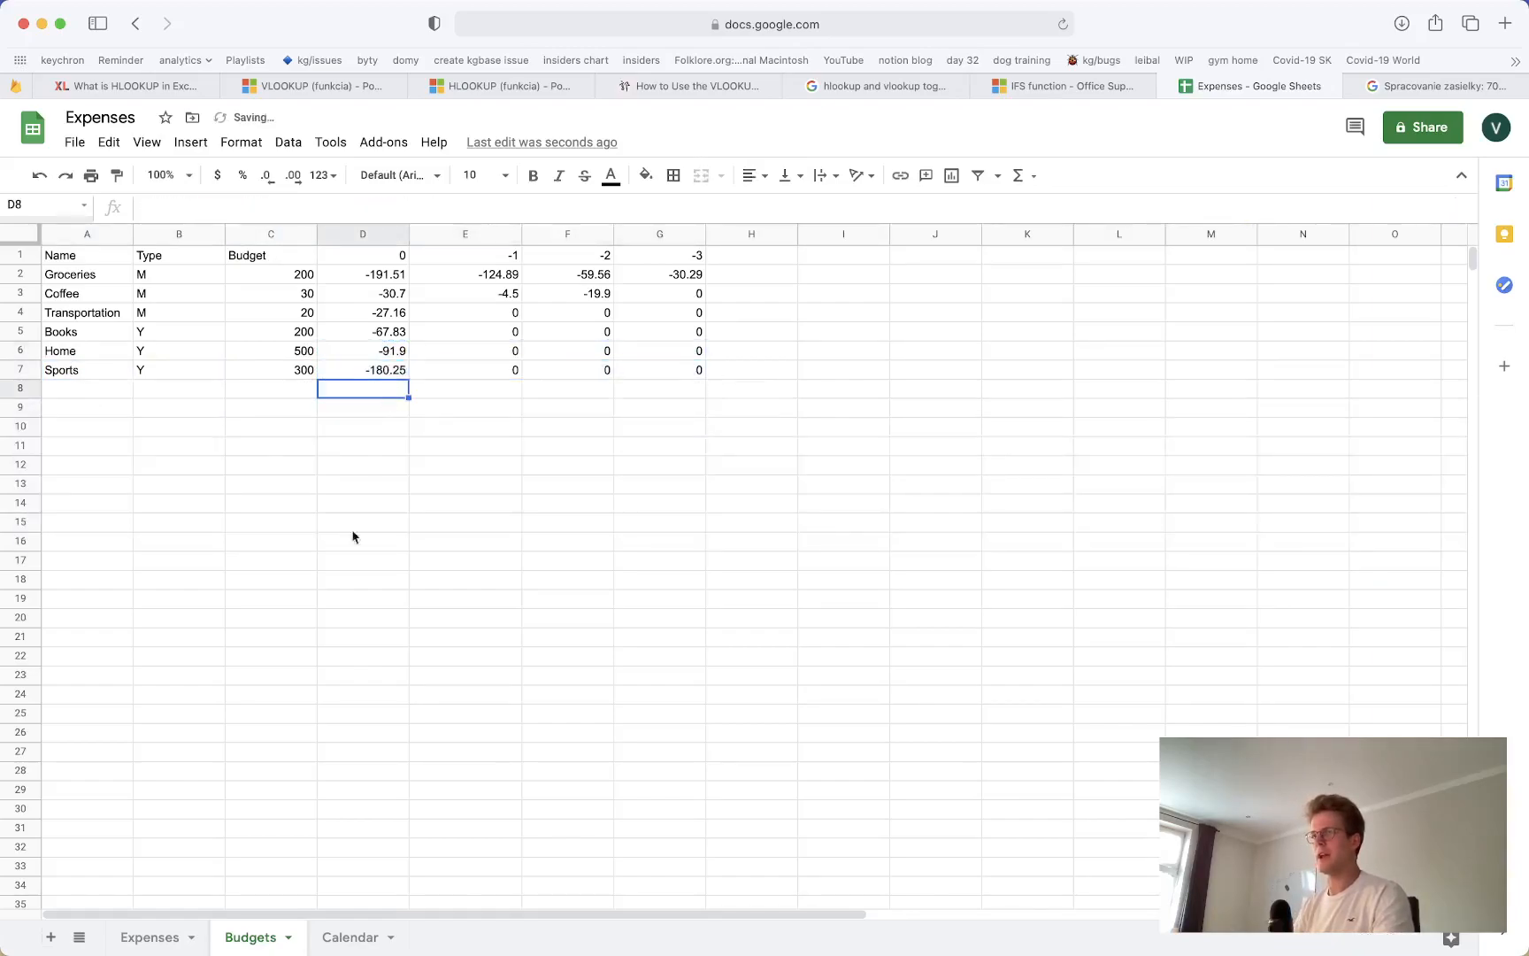
Filter the Category column of the Expenses sheet to show only Sports
{"action": "left_click", "coordinate": [172, 937]}
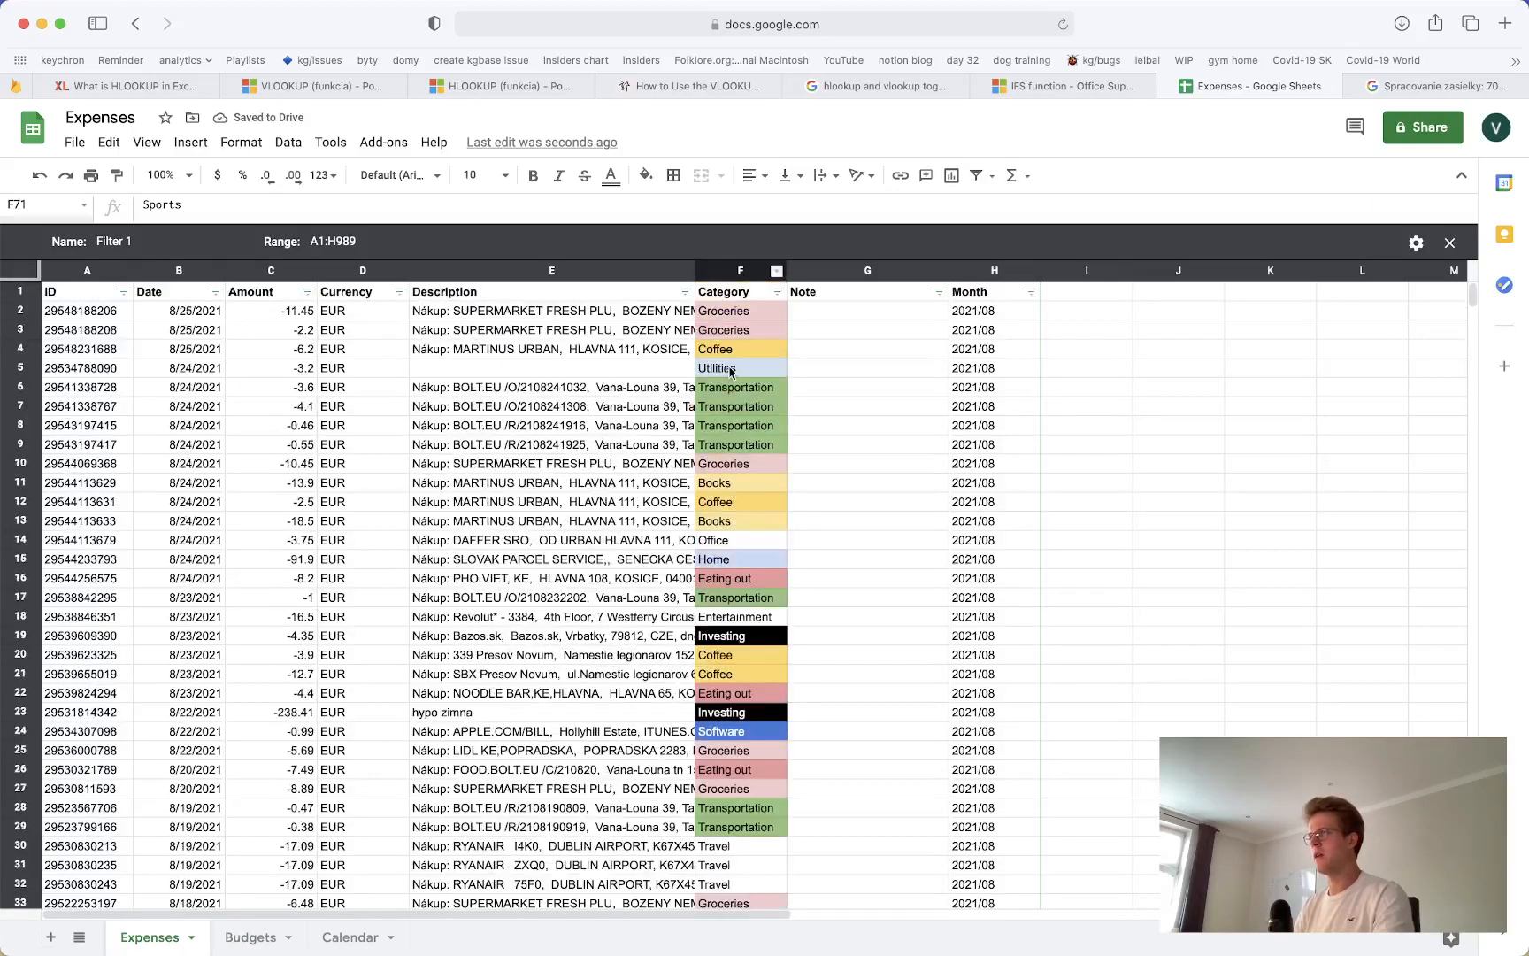
{"action": "left_click", "coordinate": [777, 292]}
{"action": "left_click", "coordinate": [599, 518]}
{"action": "left_click", "coordinate": [593, 558]}
{"action": "type", "text": "sports"}
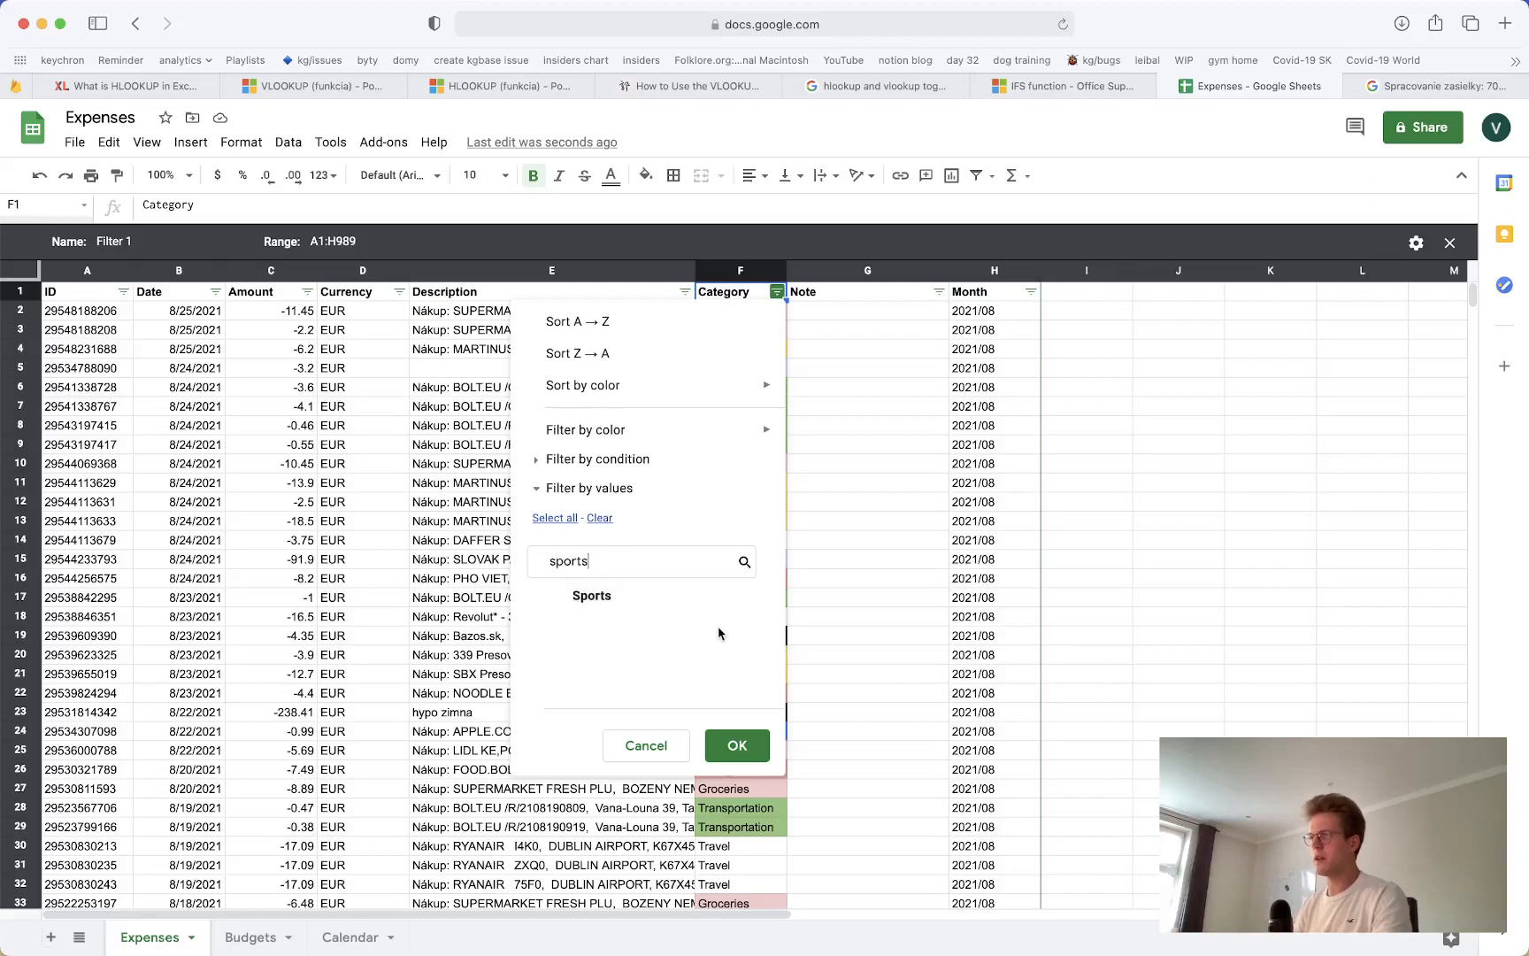
{"action": "left_click", "coordinate": [706, 600]}
{"action": "left_click", "coordinate": [734, 746]}
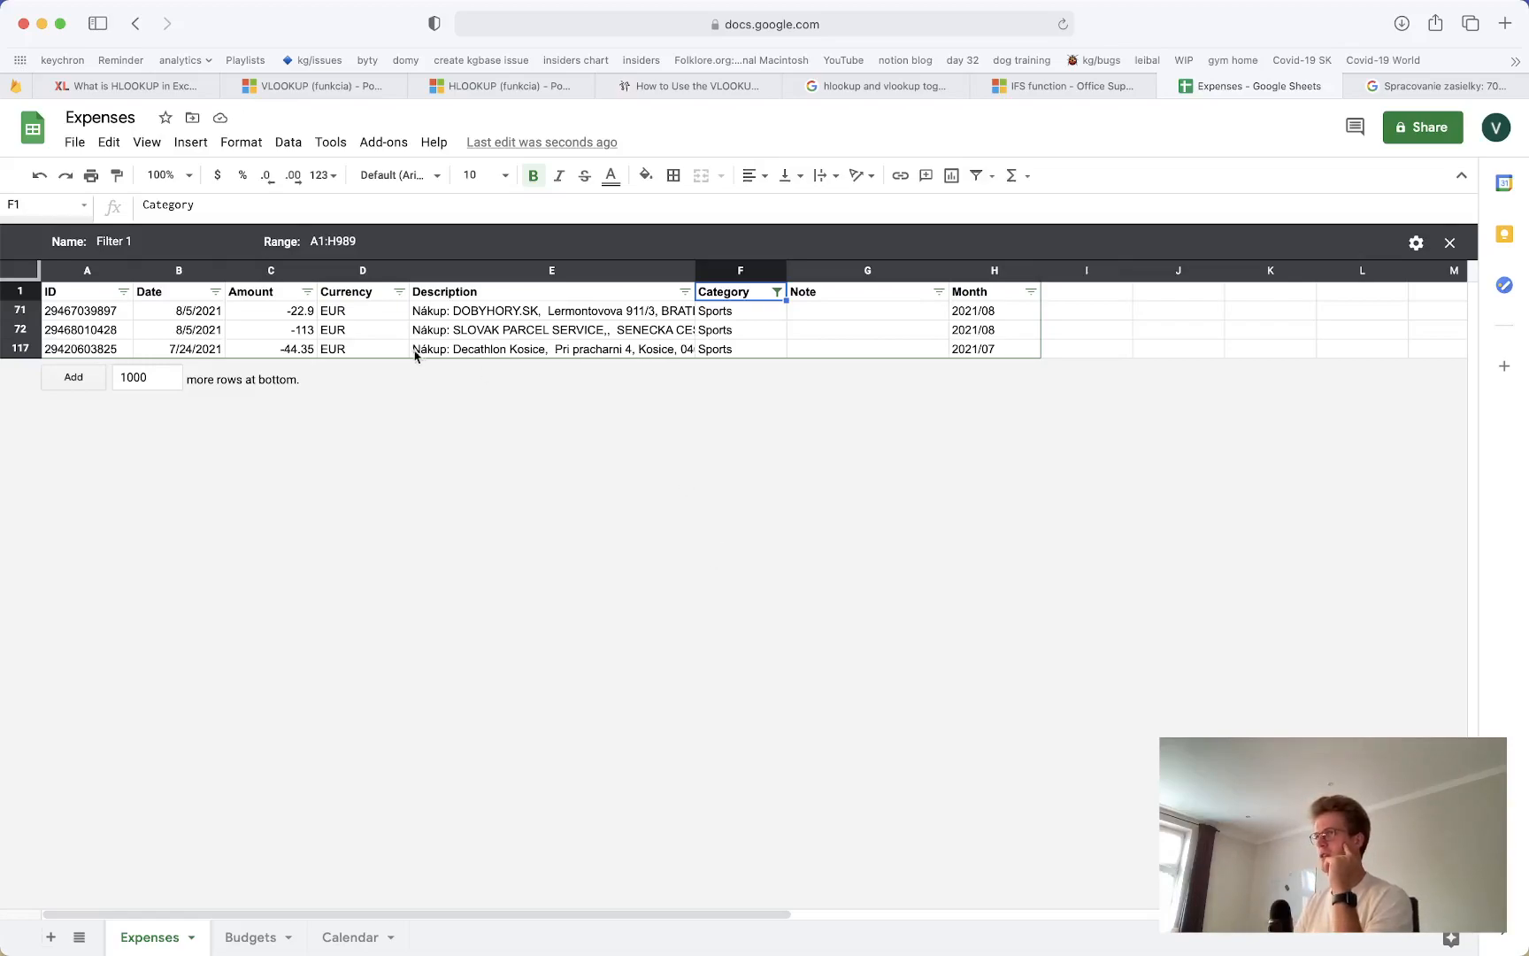
Examine the amounts and descriptions of the filtered Sports expenses
{"action": "left_click", "coordinate": [509, 351]}
{"action": "left_click", "coordinate": [299, 347]}
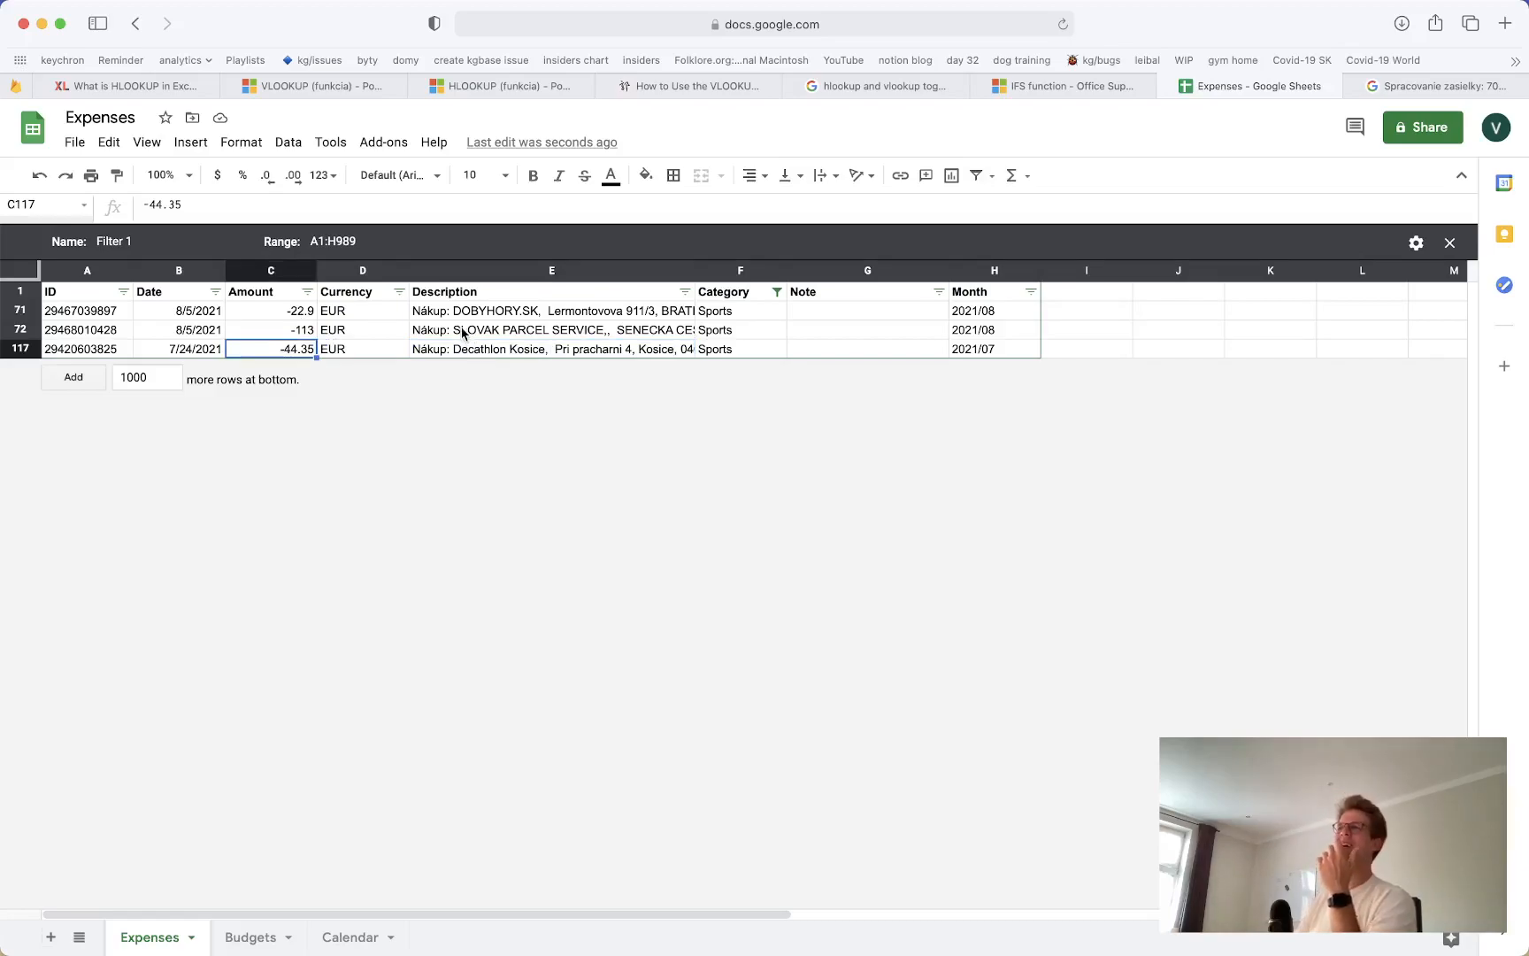
{"action": "left_click_drag", "start_coordinate": [285, 313], "coordinate": [483, 317]}
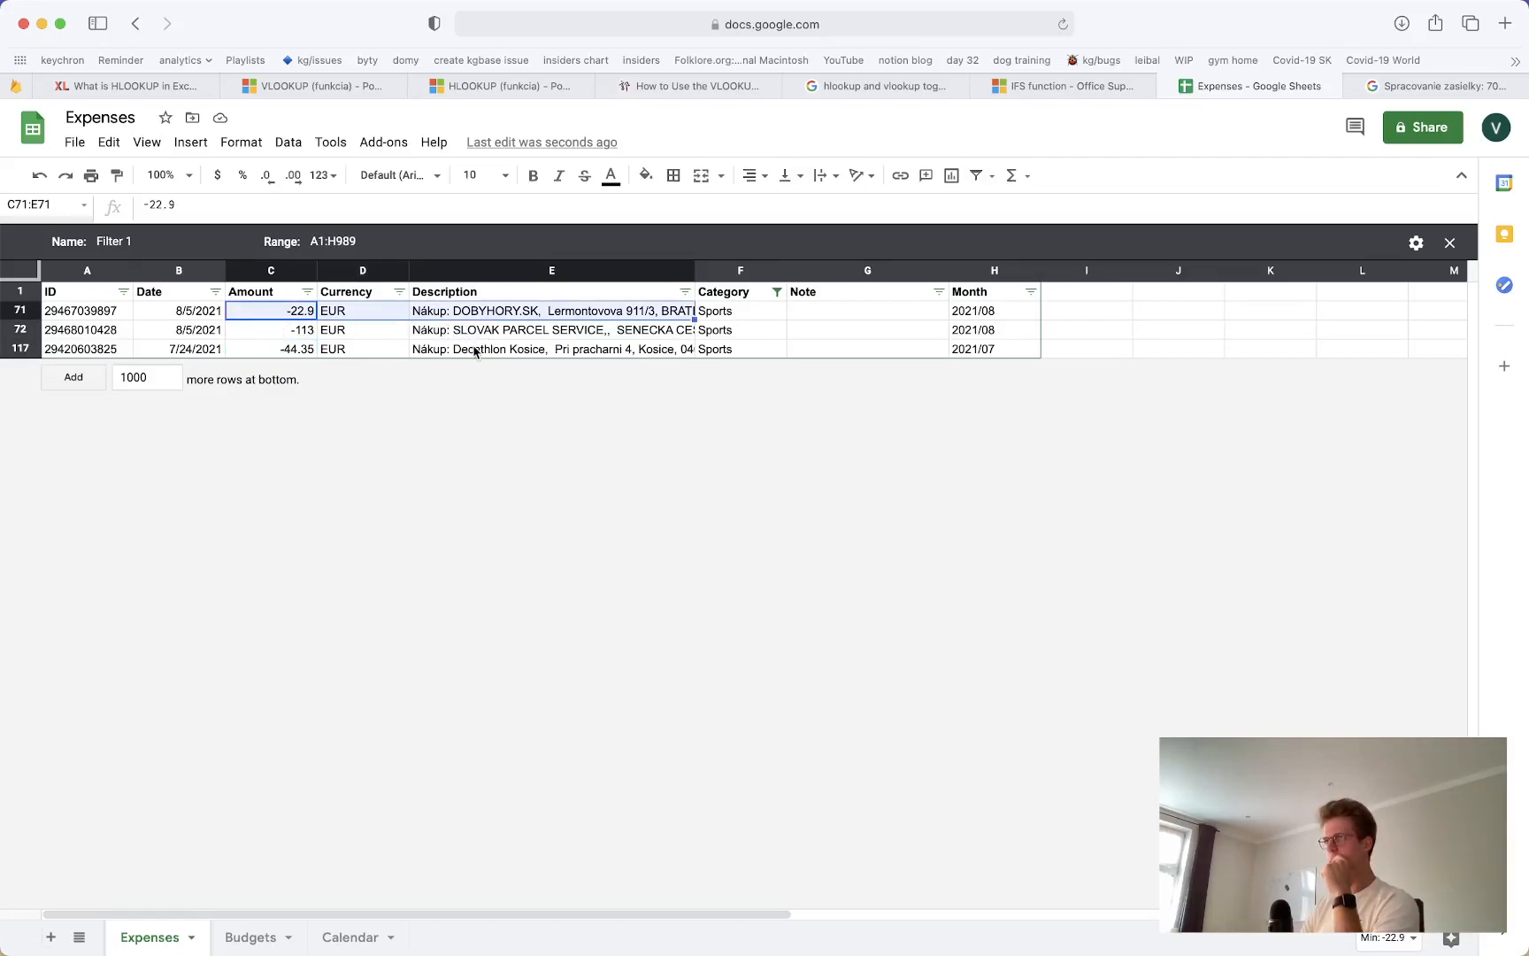
{"action": "left_click", "coordinate": [441, 746]}
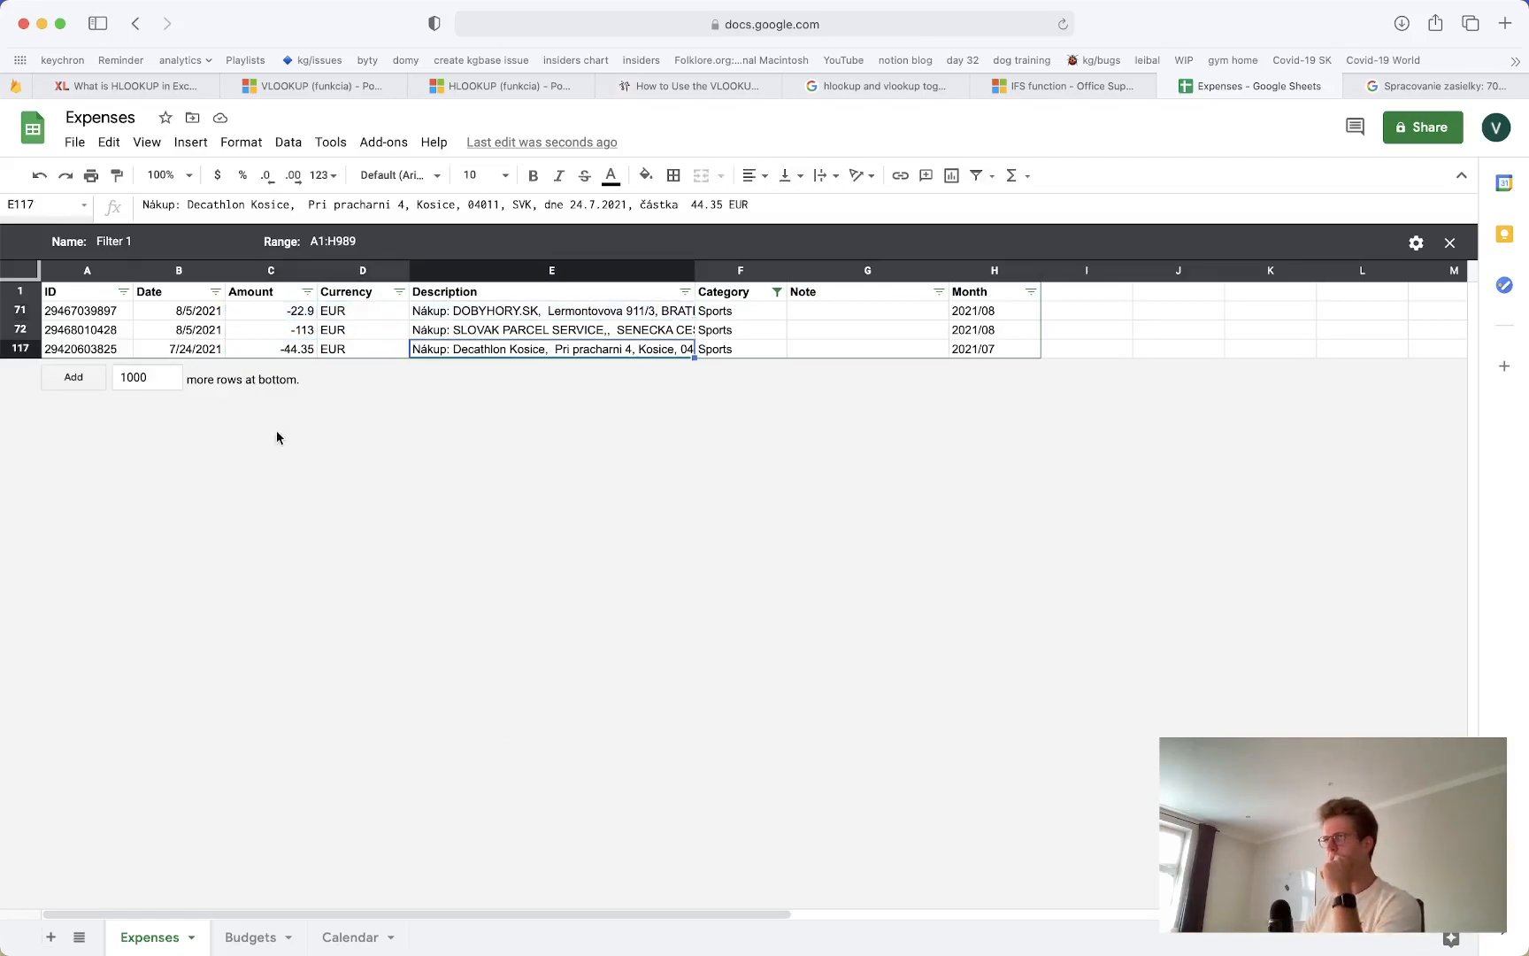
{"action": "left_click_drag", "start_coordinate": [316, 318], "coordinate": [300, 348]}
{"action": "left_click", "coordinate": [389, 789]}
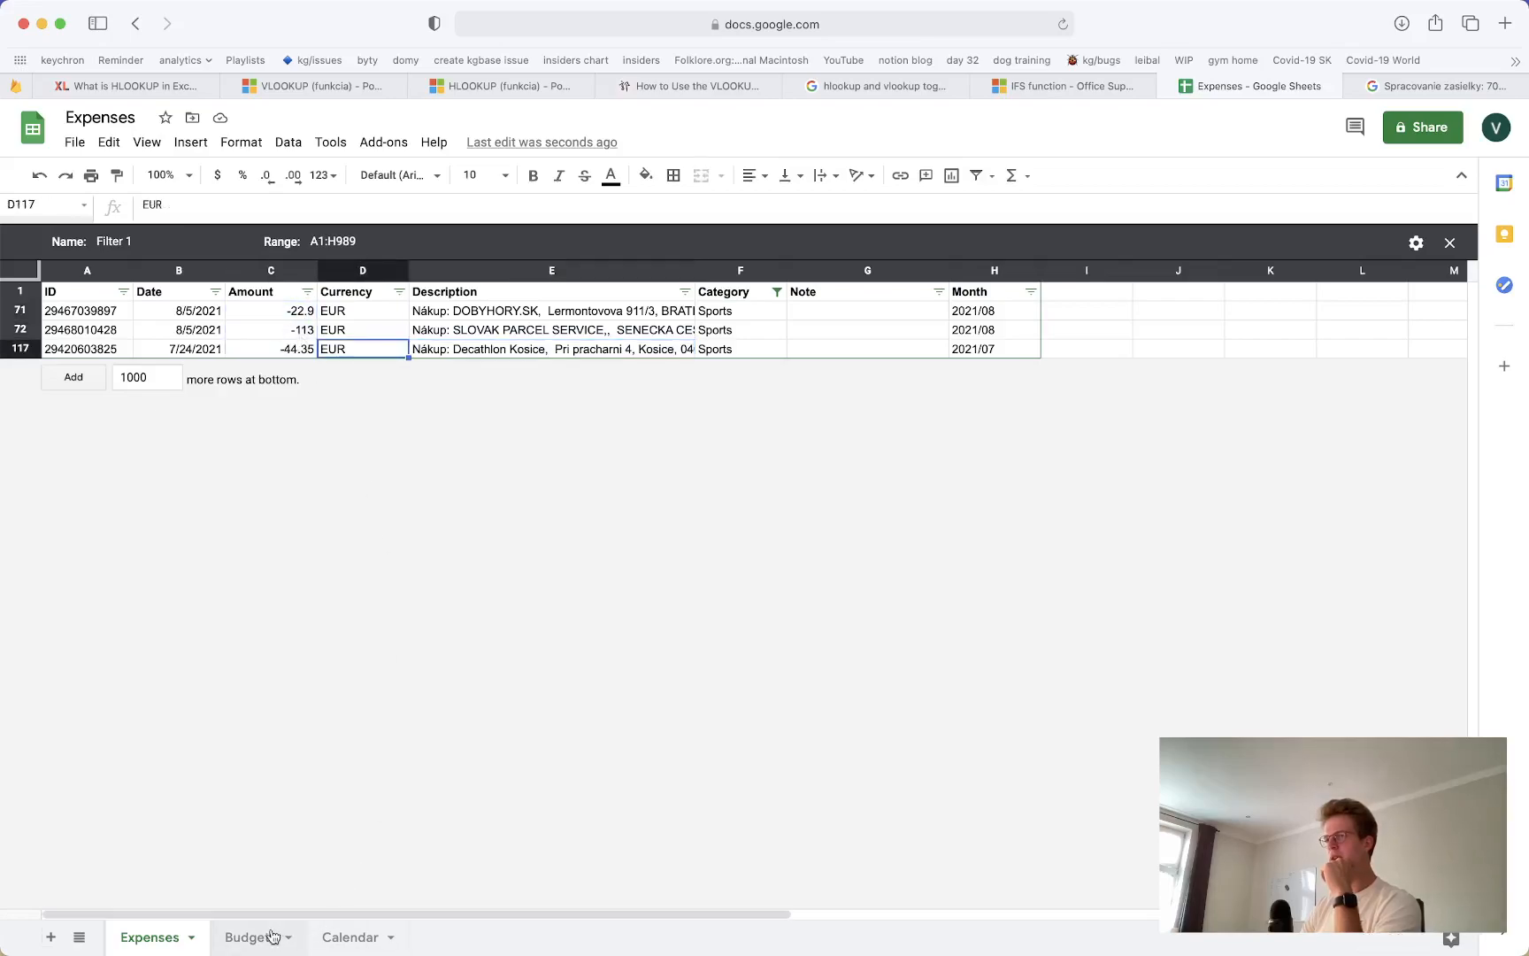
Compare the Sports row's current-period spending with its budget on the Budgets sheet
{"action": "left_click", "coordinate": [265, 936]}
{"action": "left_click", "coordinate": [389, 372]}
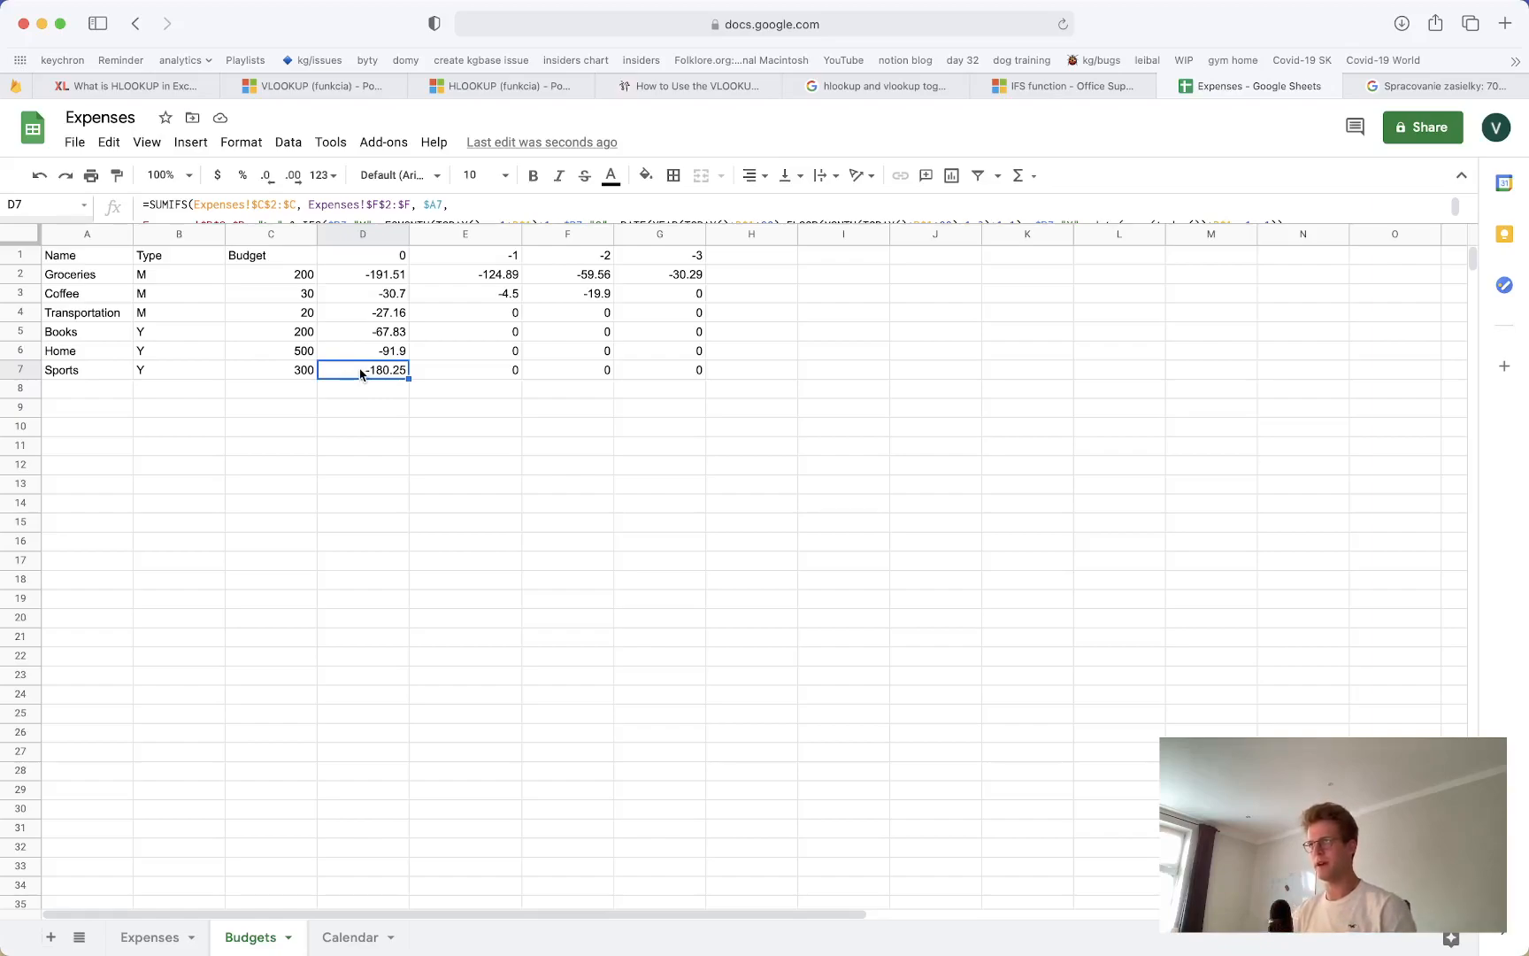
{"action": "left_click", "coordinate": [298, 372]}
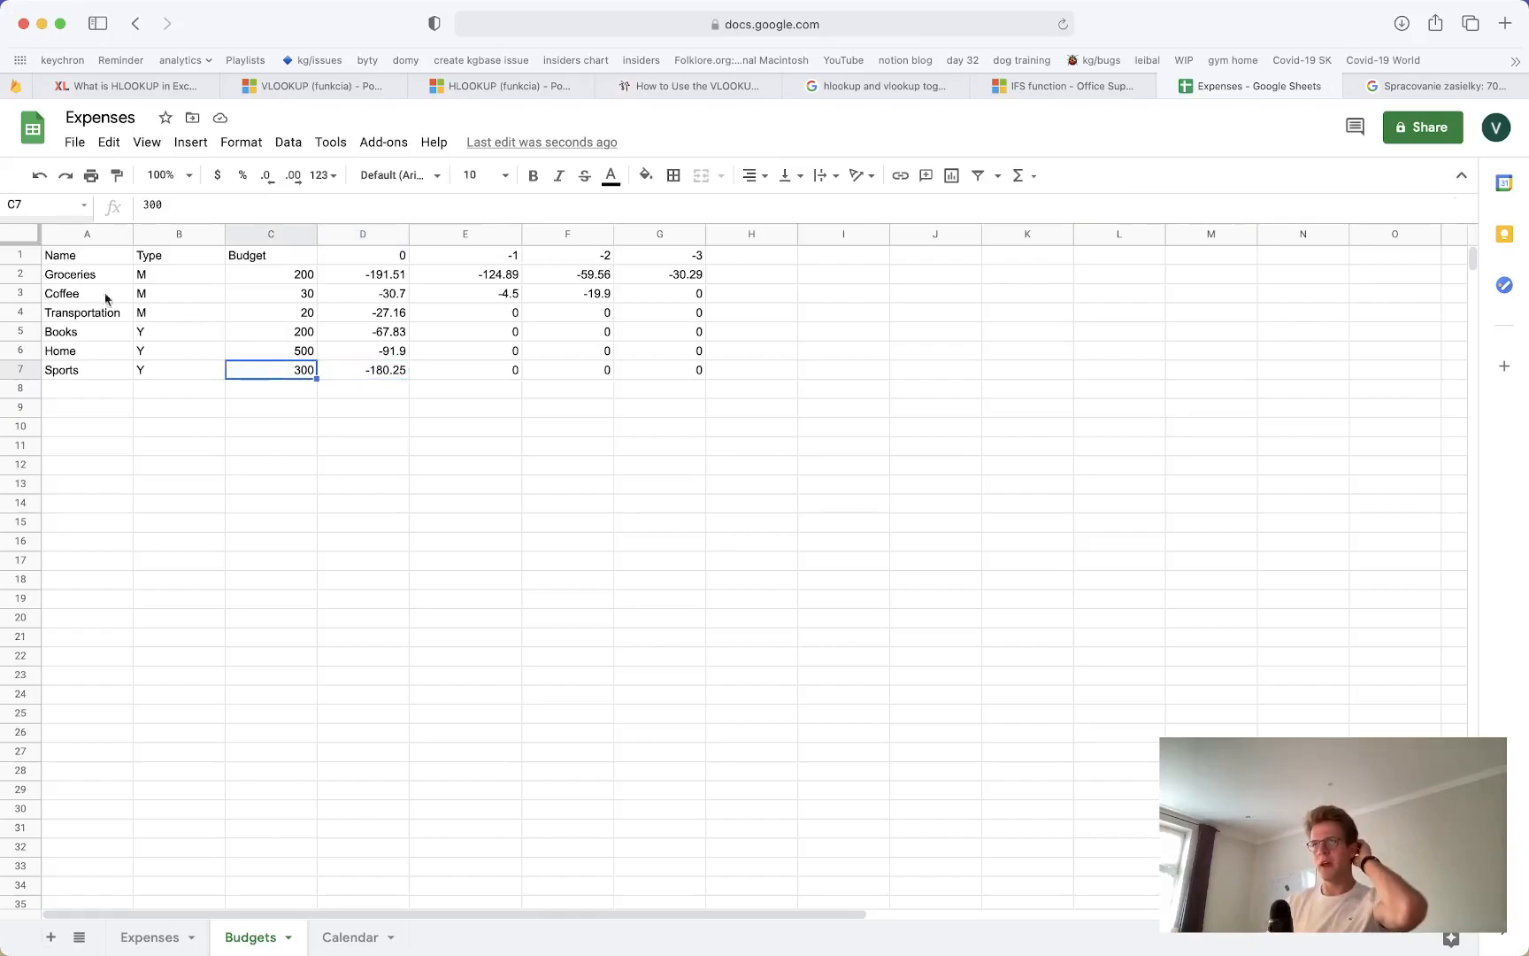
Insert a blank row directly below the header row of the Budgets sheet
{"action": "right_click", "coordinate": [27, 255]}
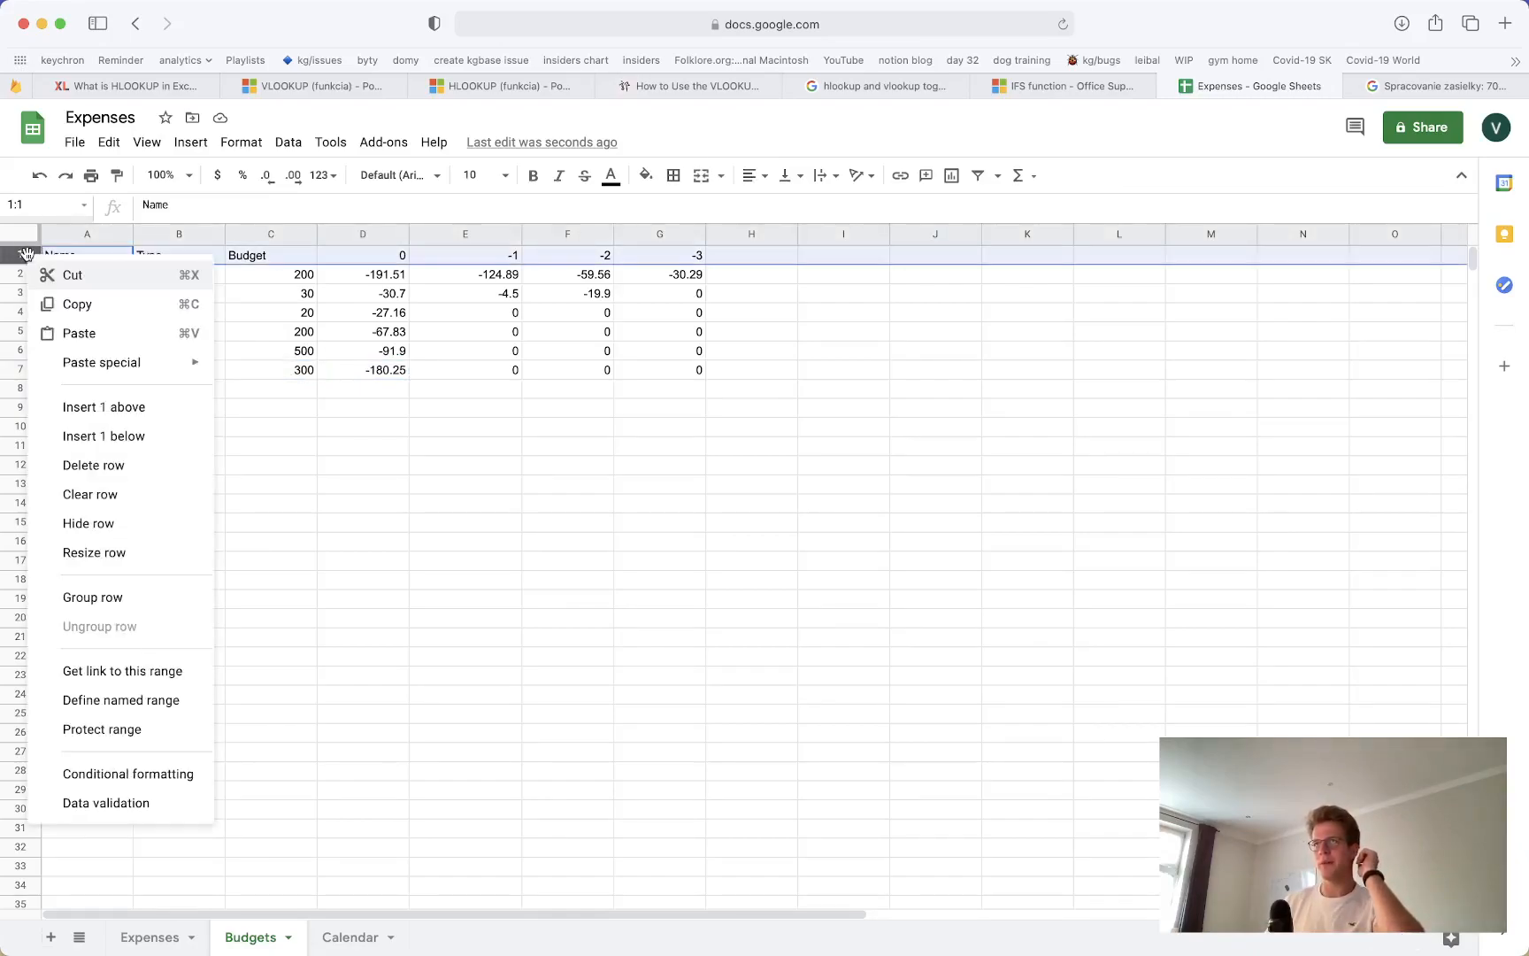
{"action": "left_click", "coordinate": [89, 436]}
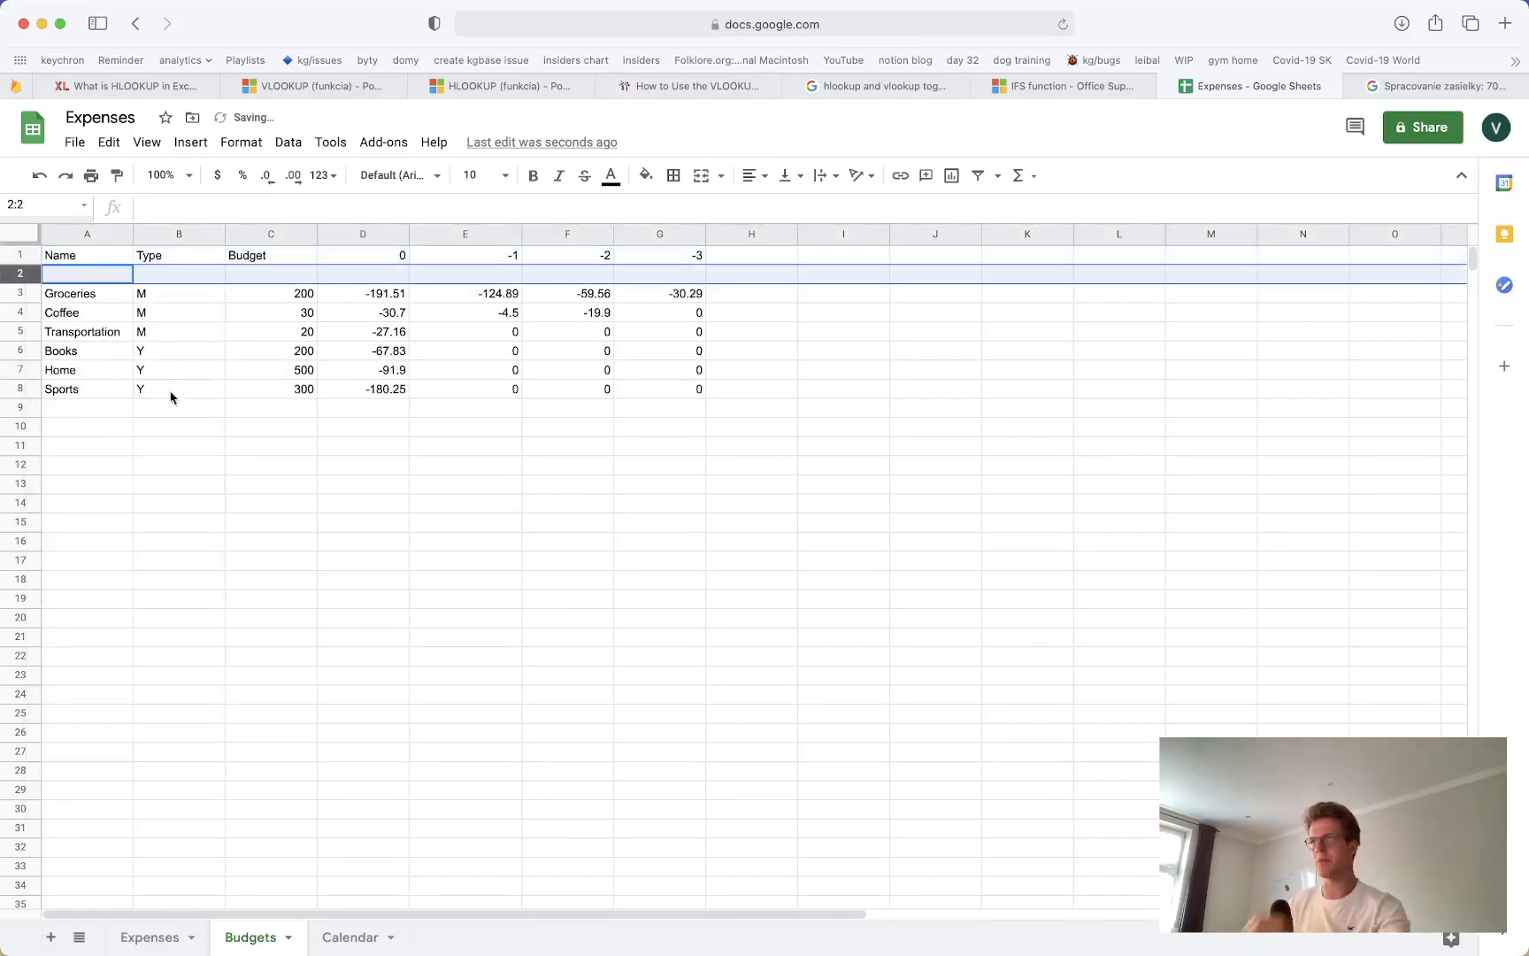
Total the Budget column in C2 with =SUM(C3:C)
{"action": "left_click", "coordinate": [262, 281]}
{"action": "type", "text": "=SU"}
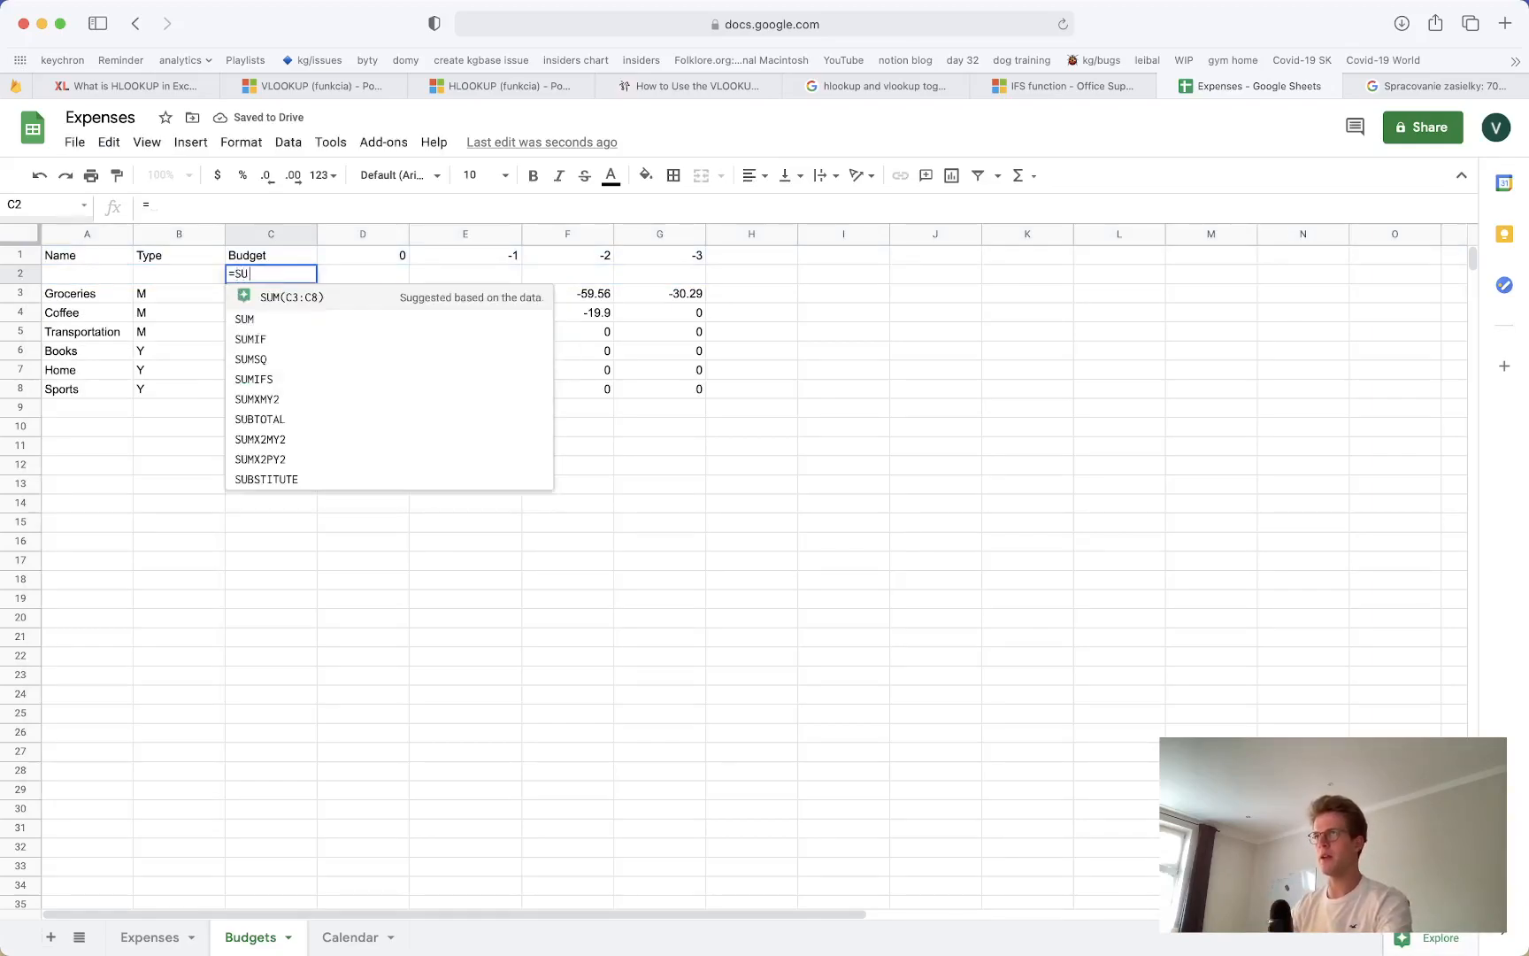
{"action": "type", "text": "M(C3:C"}
{"action": "key", "text": "Return"}
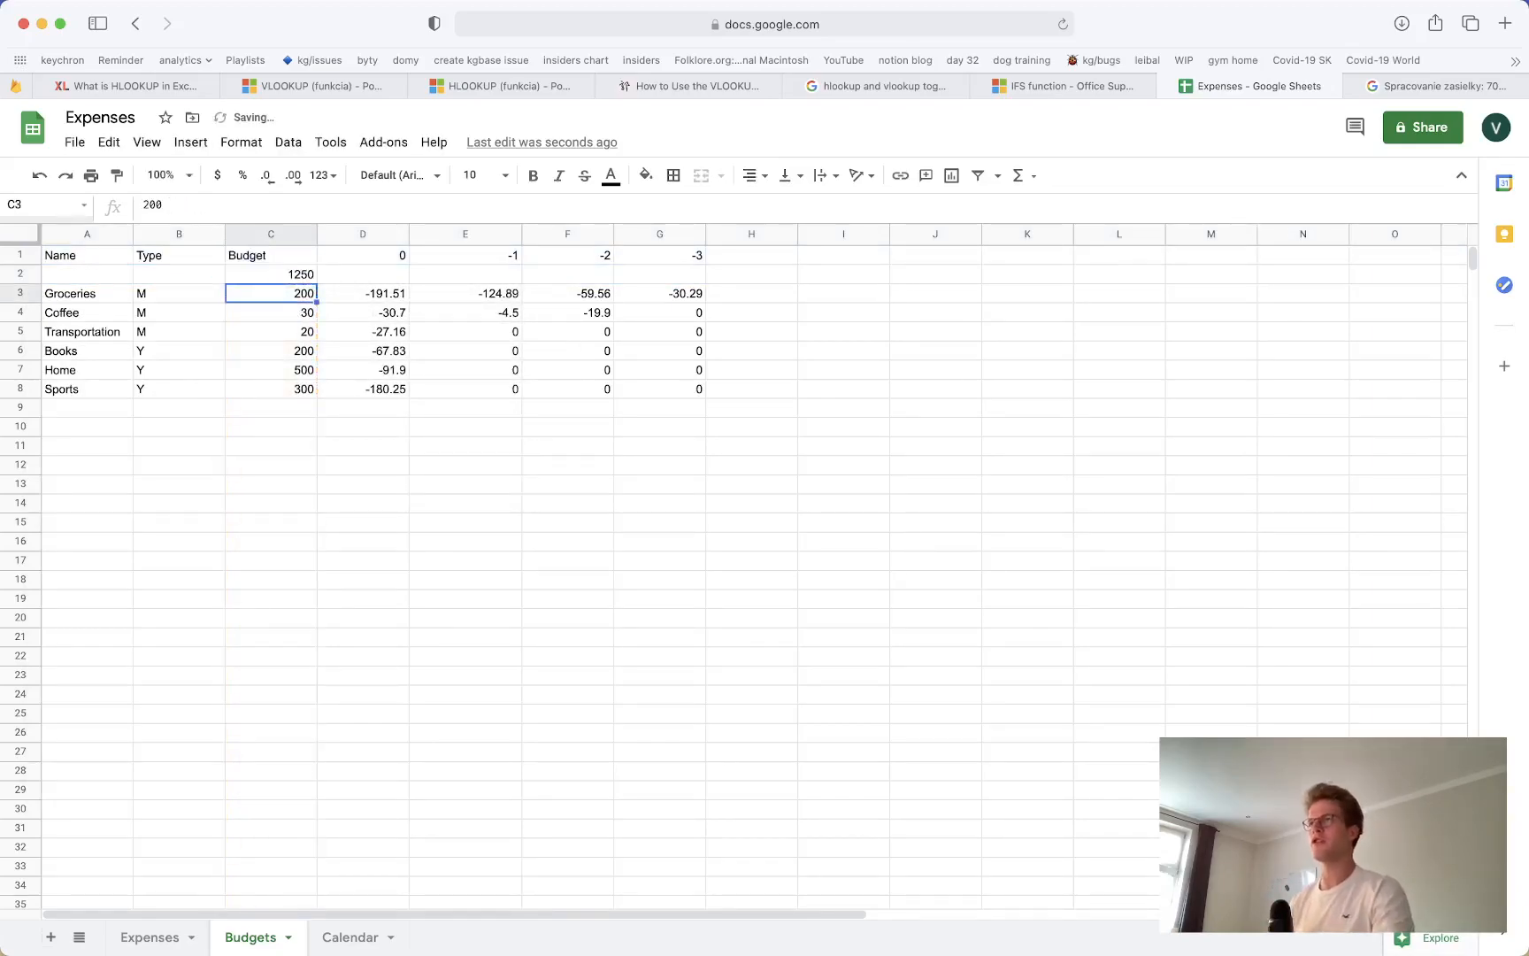
{"action": "left_click", "coordinate": [254, 258]}
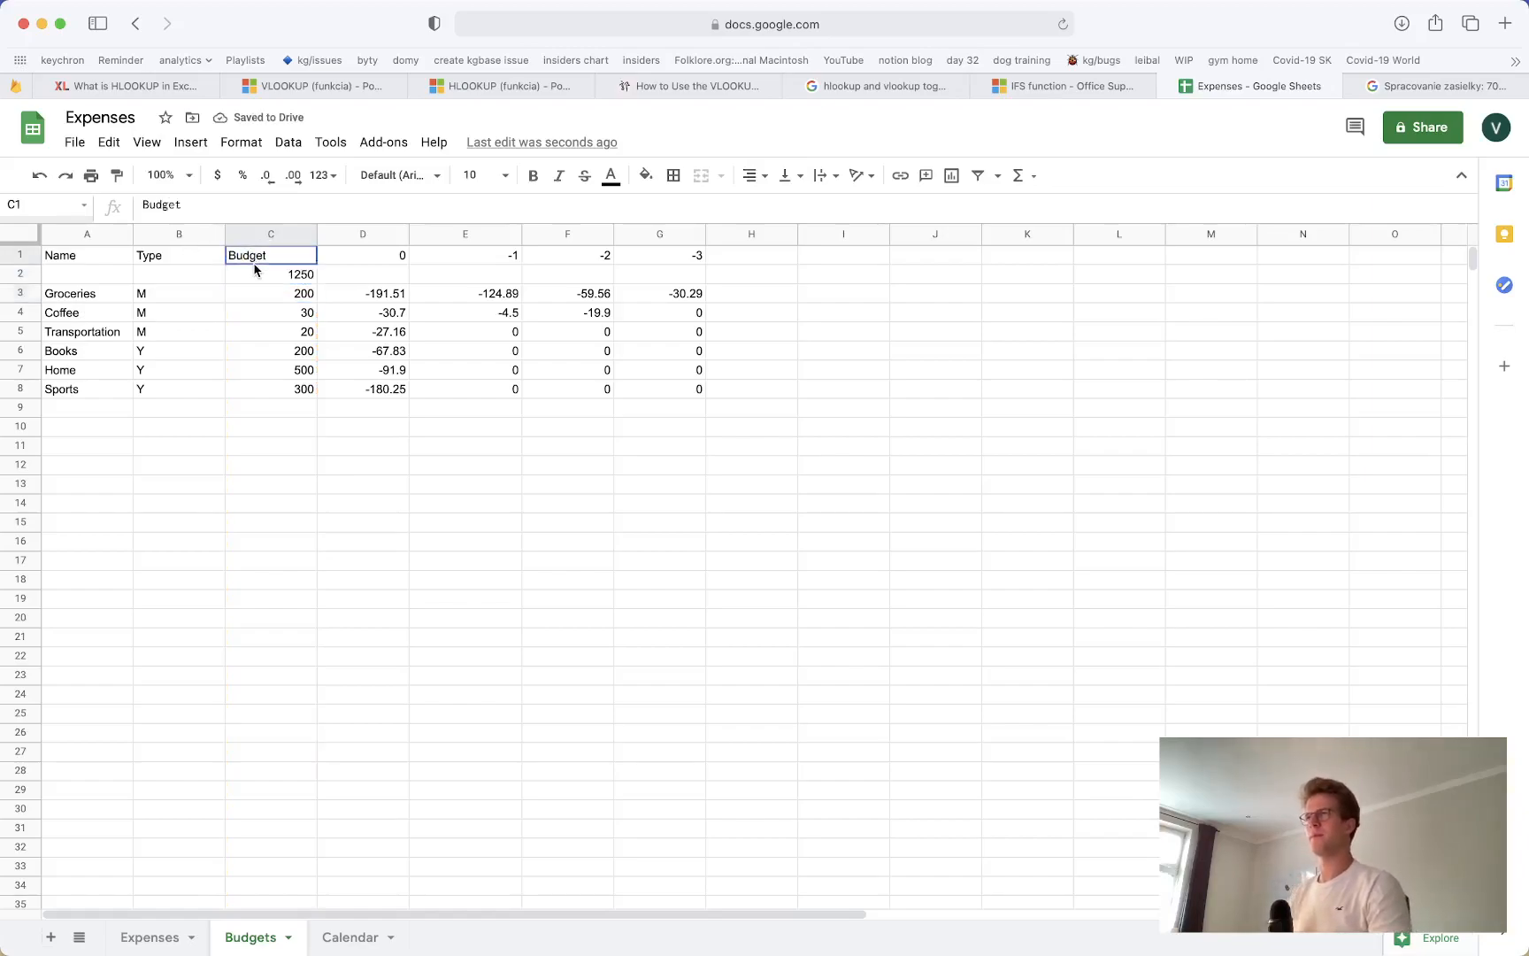
{"action": "left_click", "coordinate": [255, 276]}
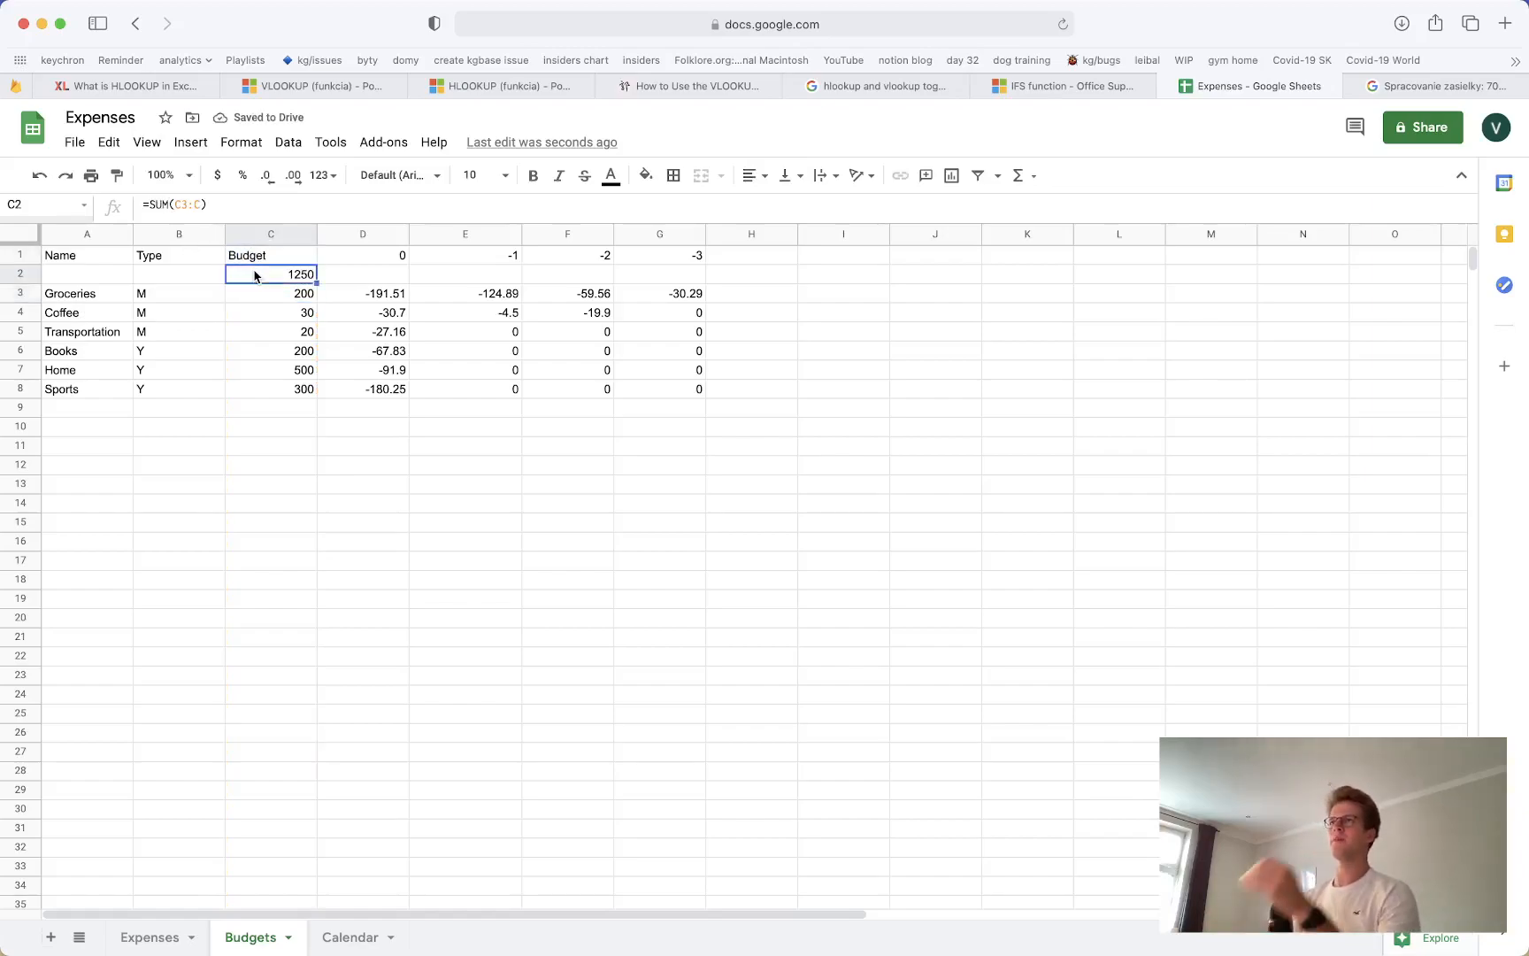
Insert a column after Budget with the header "Yearly budget" and clear the total from C2
{"action": "right_click", "coordinate": [286, 235]}
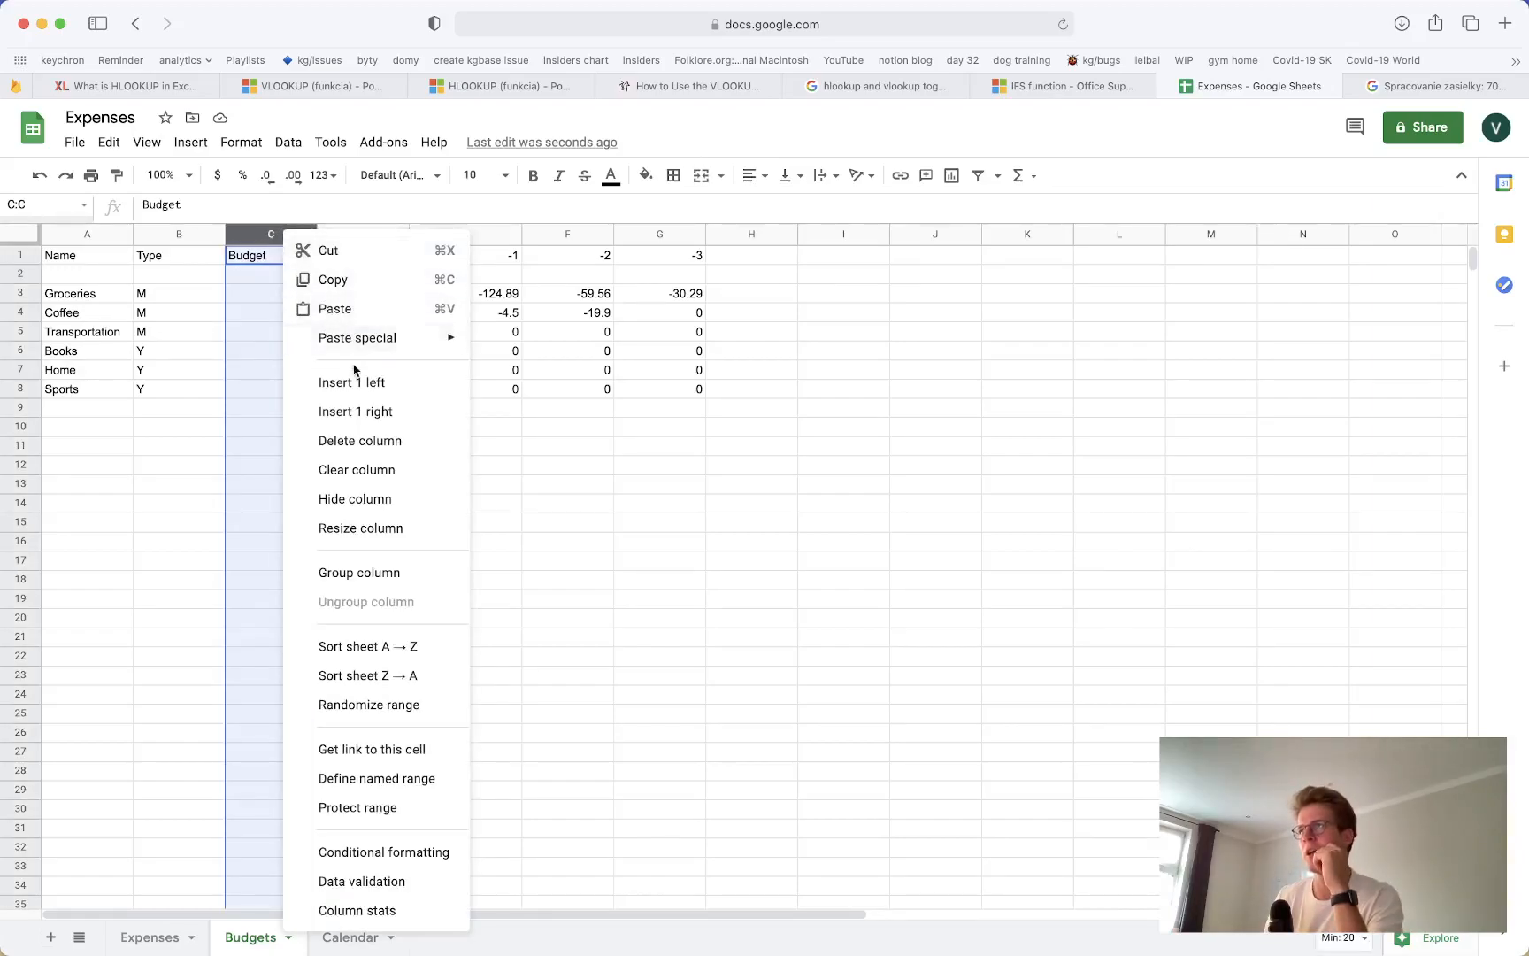
{"action": "left_click", "coordinate": [362, 409]}
{"action": "left_click", "coordinate": [343, 263]}
{"action": "type", "text": "Yearly budget"}
{"action": "key", "text": "Return"}
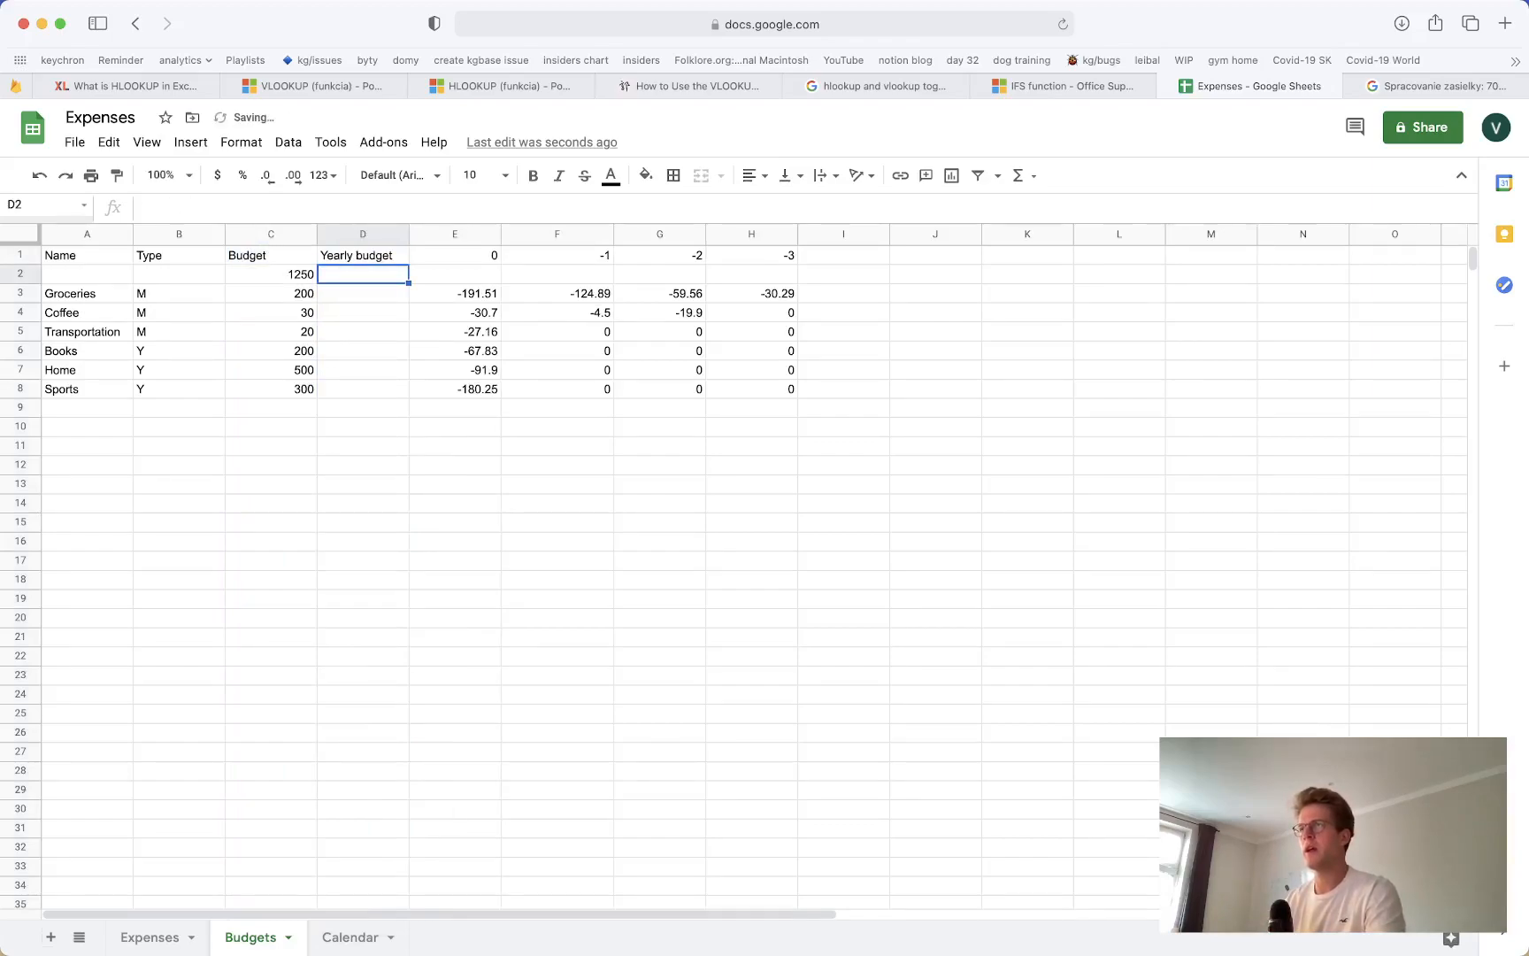
{"action": "key", "text": "Left"}
{"action": "key", "text": "BackSpace"}
Calculate the Groceries yearly budget in D3 with =IFS(B3="M", C3*12, B3="Y", C3, B3="Q", C3*4)
{"action": "key", "text": "Down"}
{"action": "key", "text": "Right"}
{"action": "type", "text": "="}
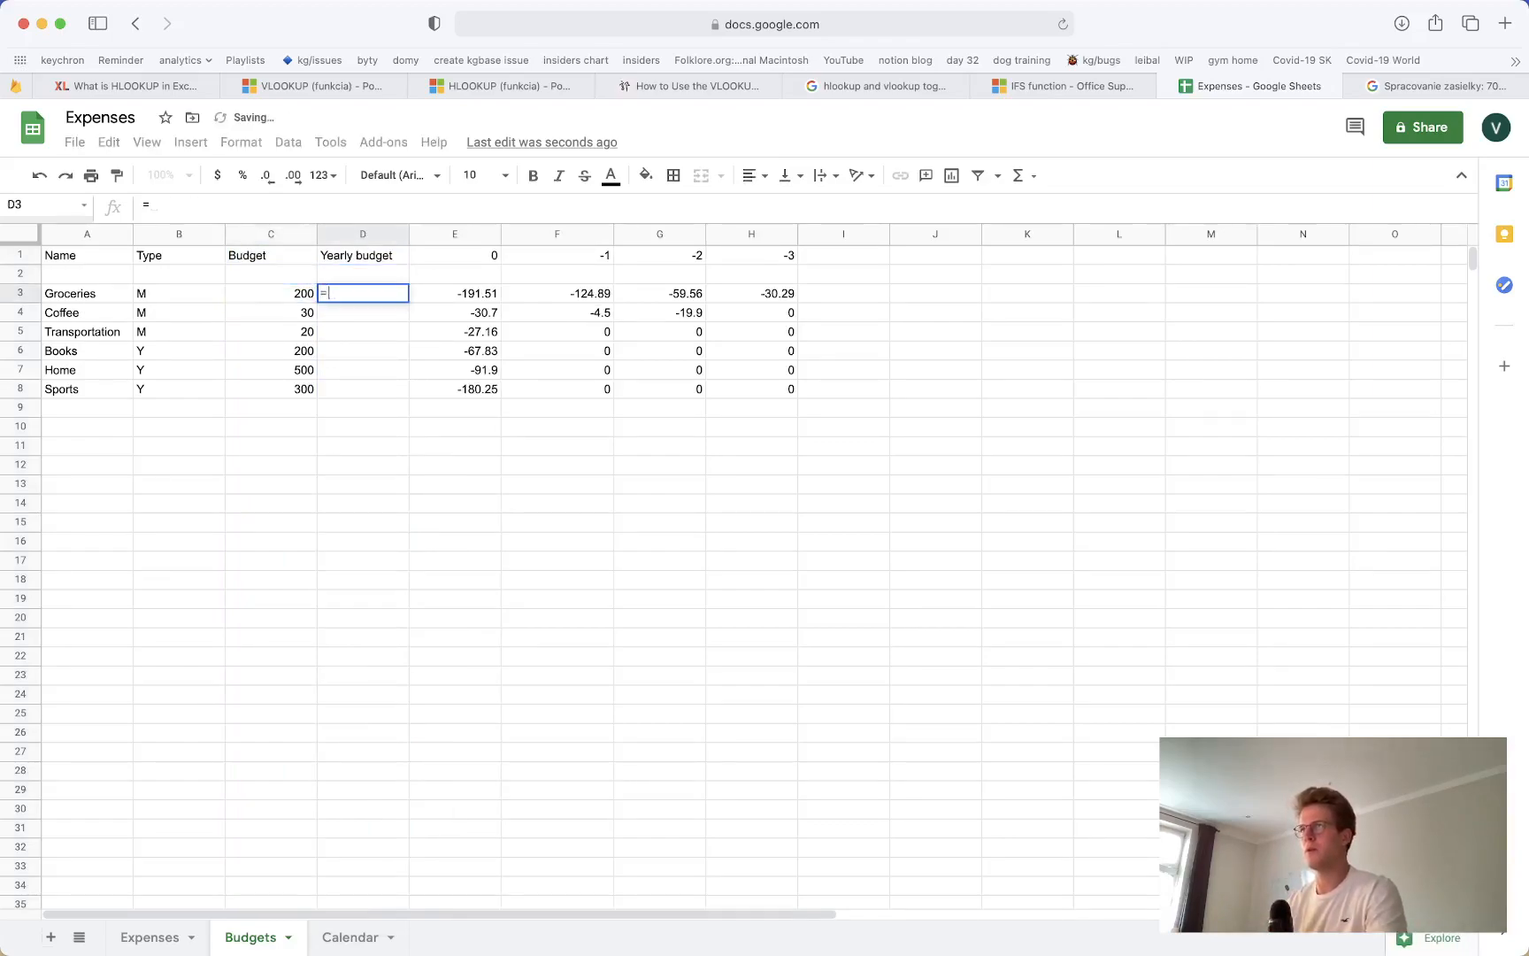
{"action": "type", "text": "IFS("}
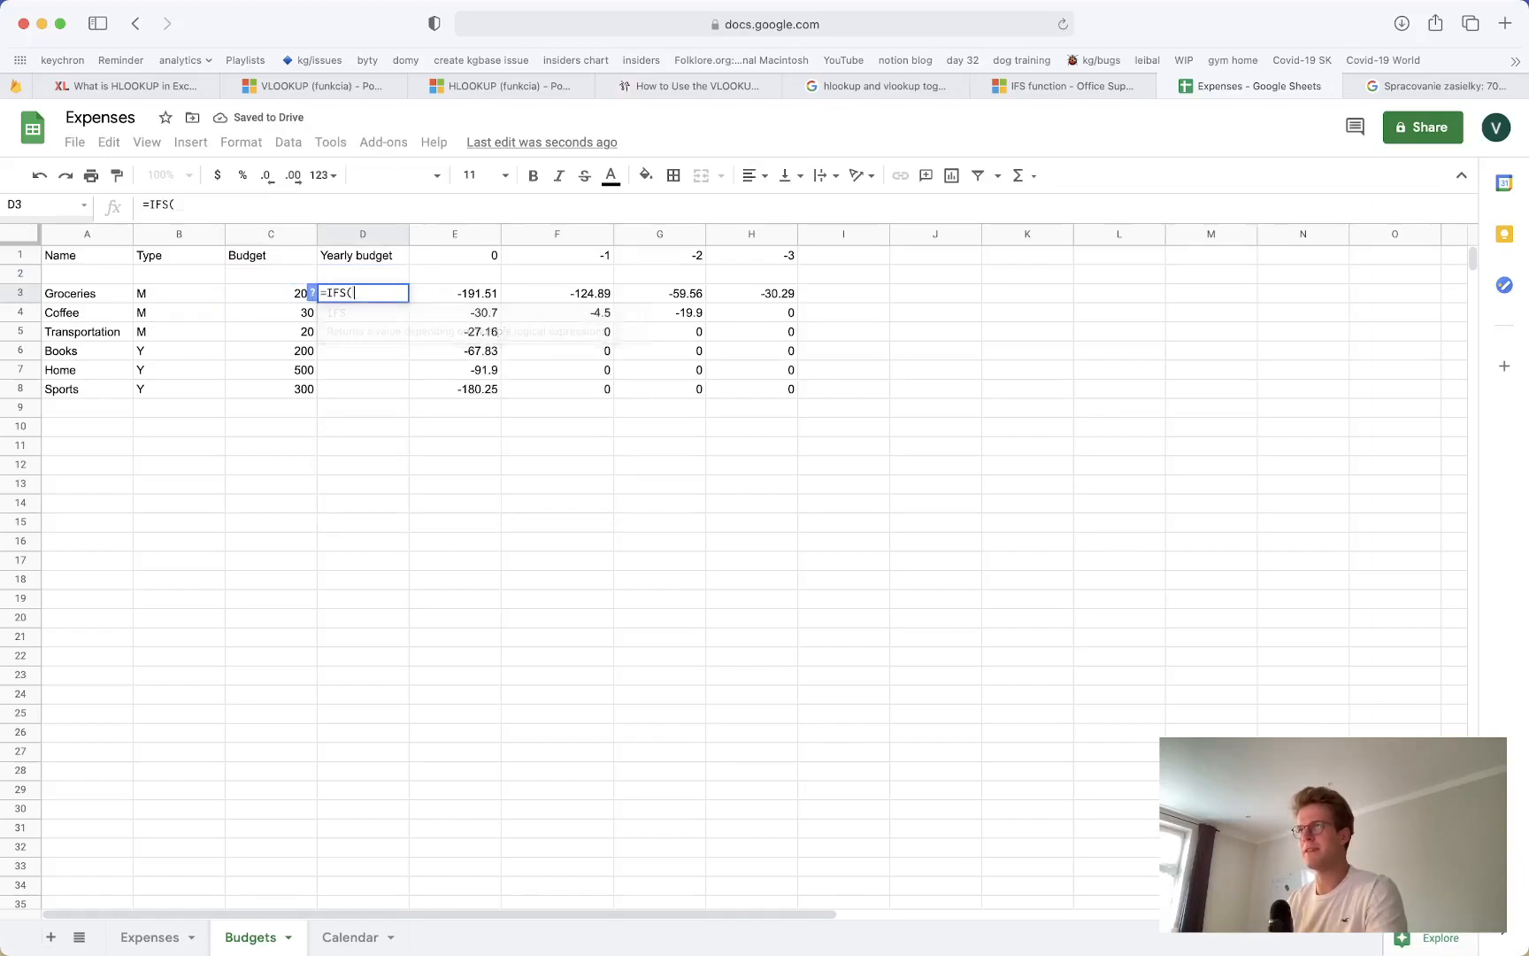
{"action": "left_click", "coordinate": [162, 290]}
{"action": "type", "text": "-"}
{"action": "type", "text": "\"M\","}
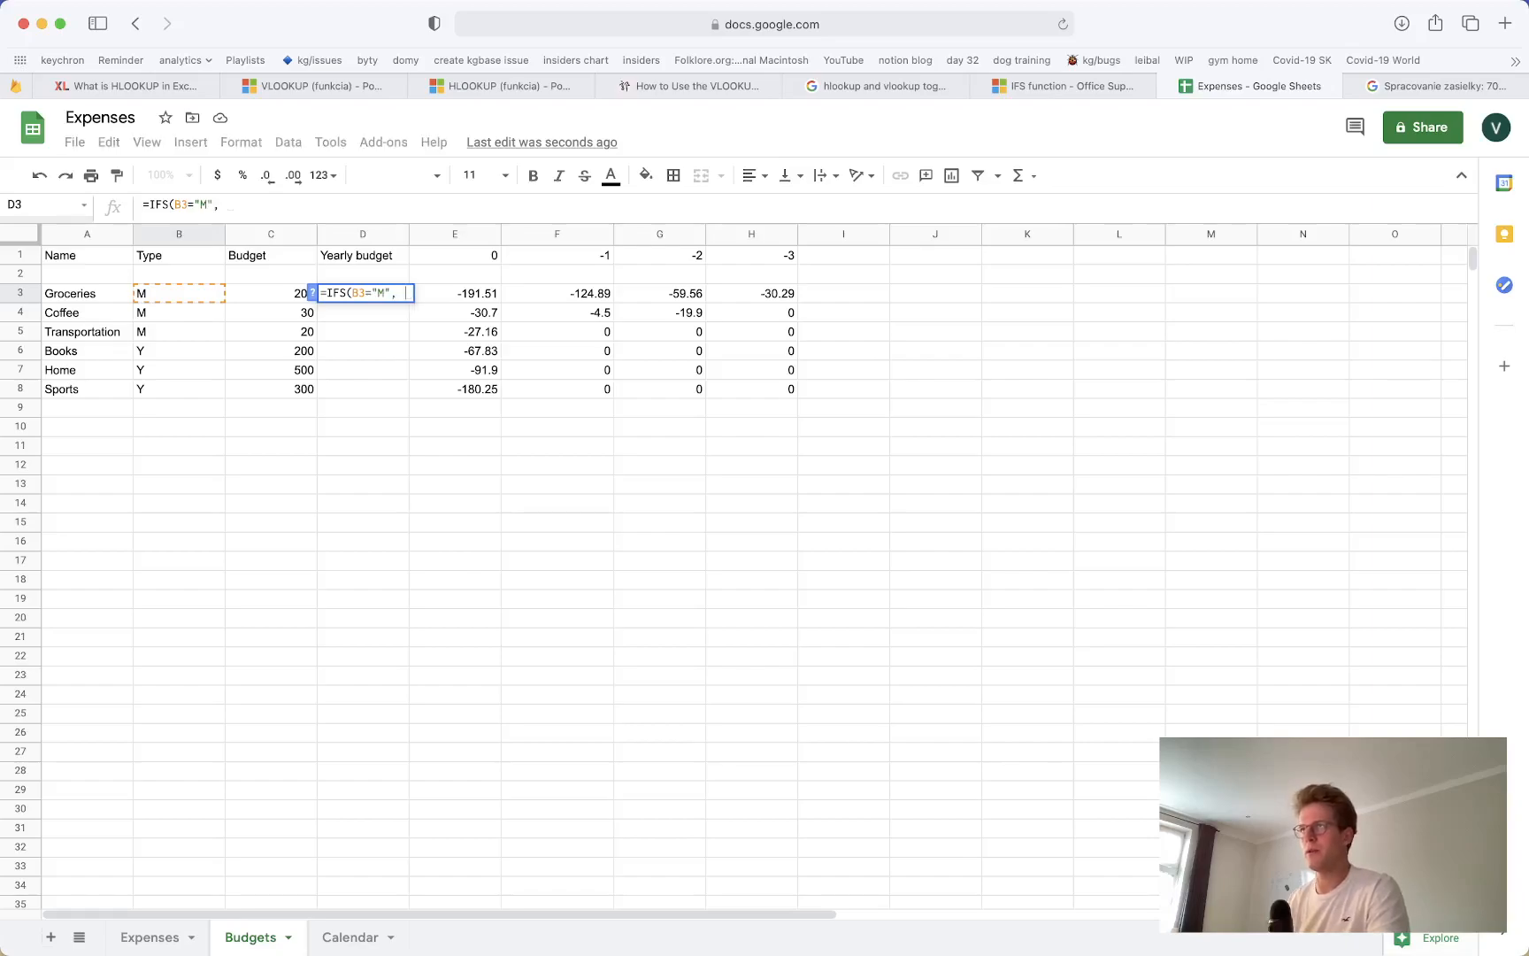
{"action": "left_click", "coordinate": [232, 299]}
{"action": "type", "text": "*12, "}
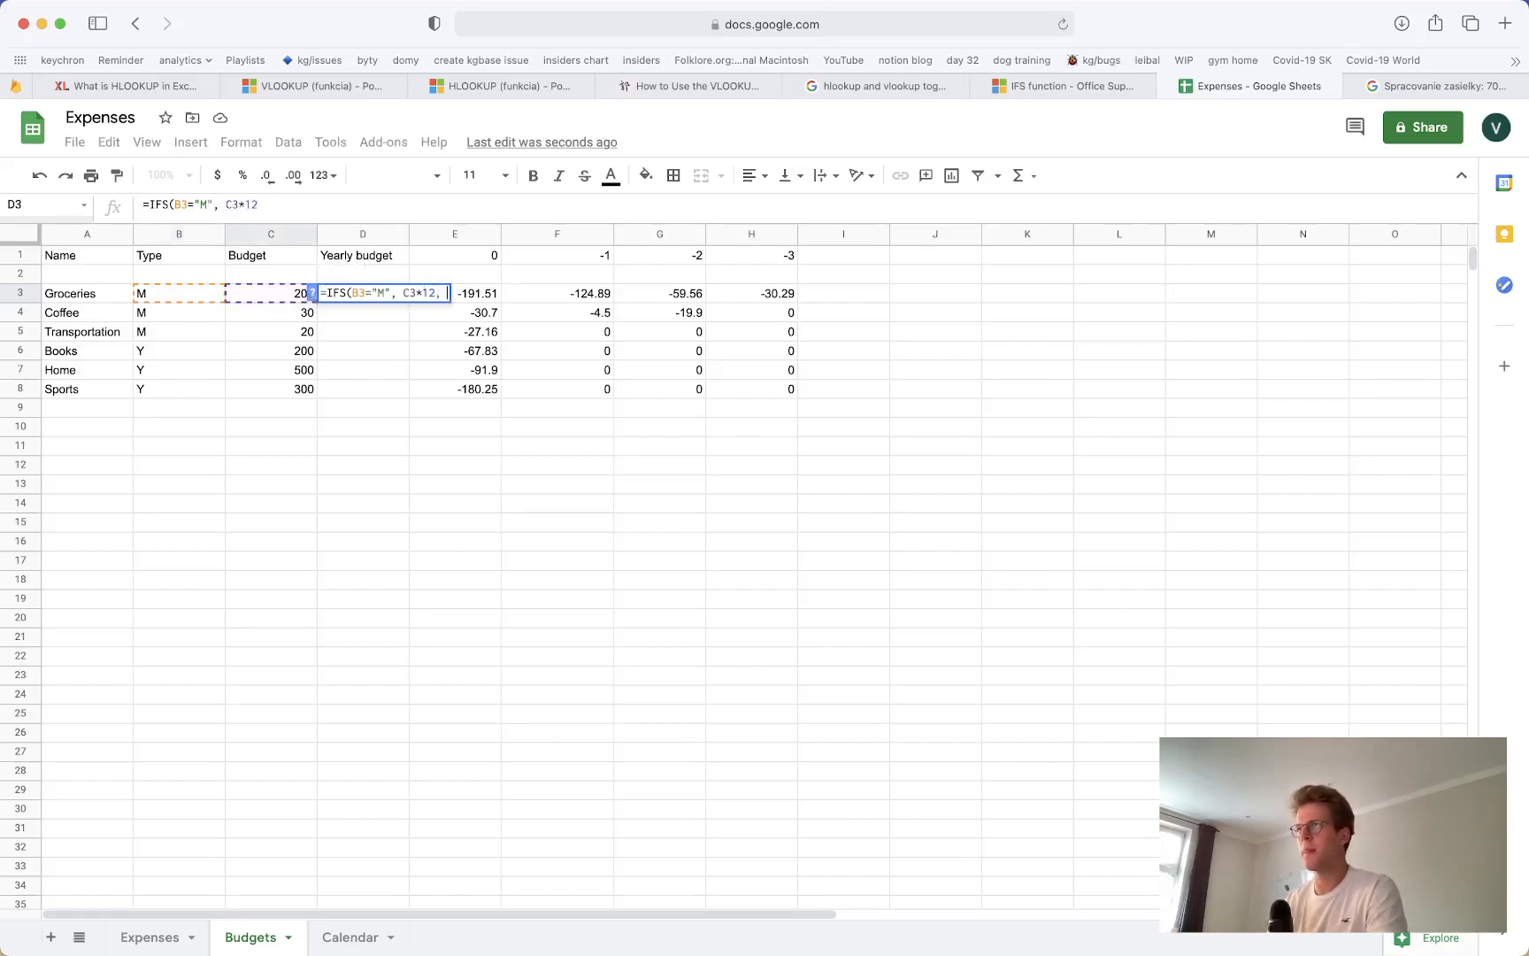
{"action": "type", "text": "B3=\"Y\", C3, "}
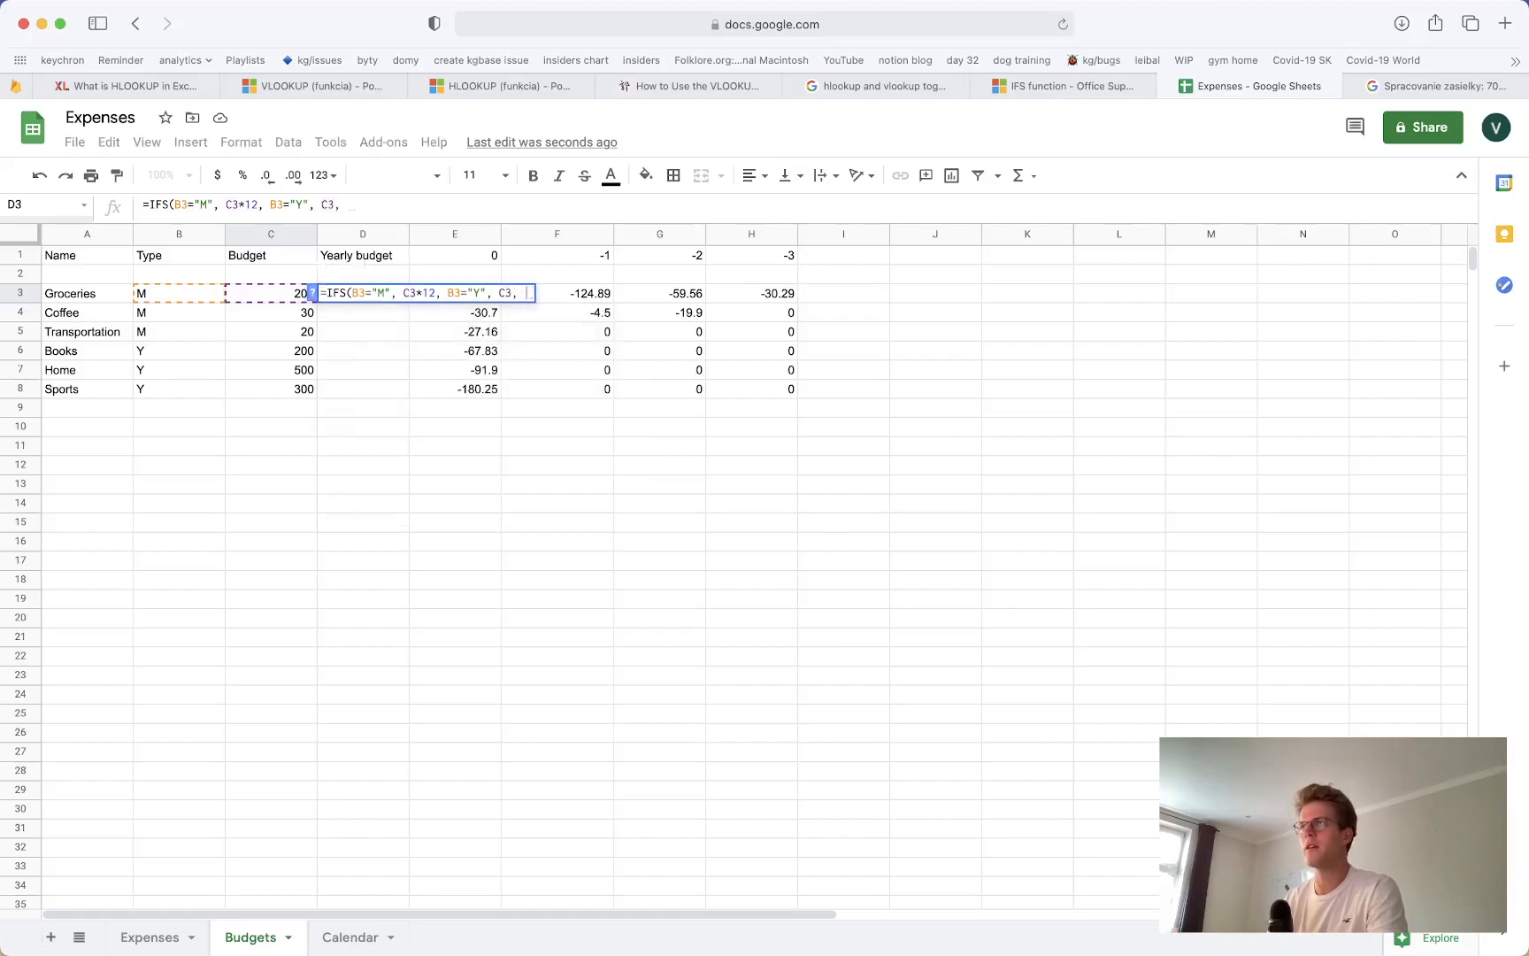
{"action": "type", "text": "B3=\"Q\", "}
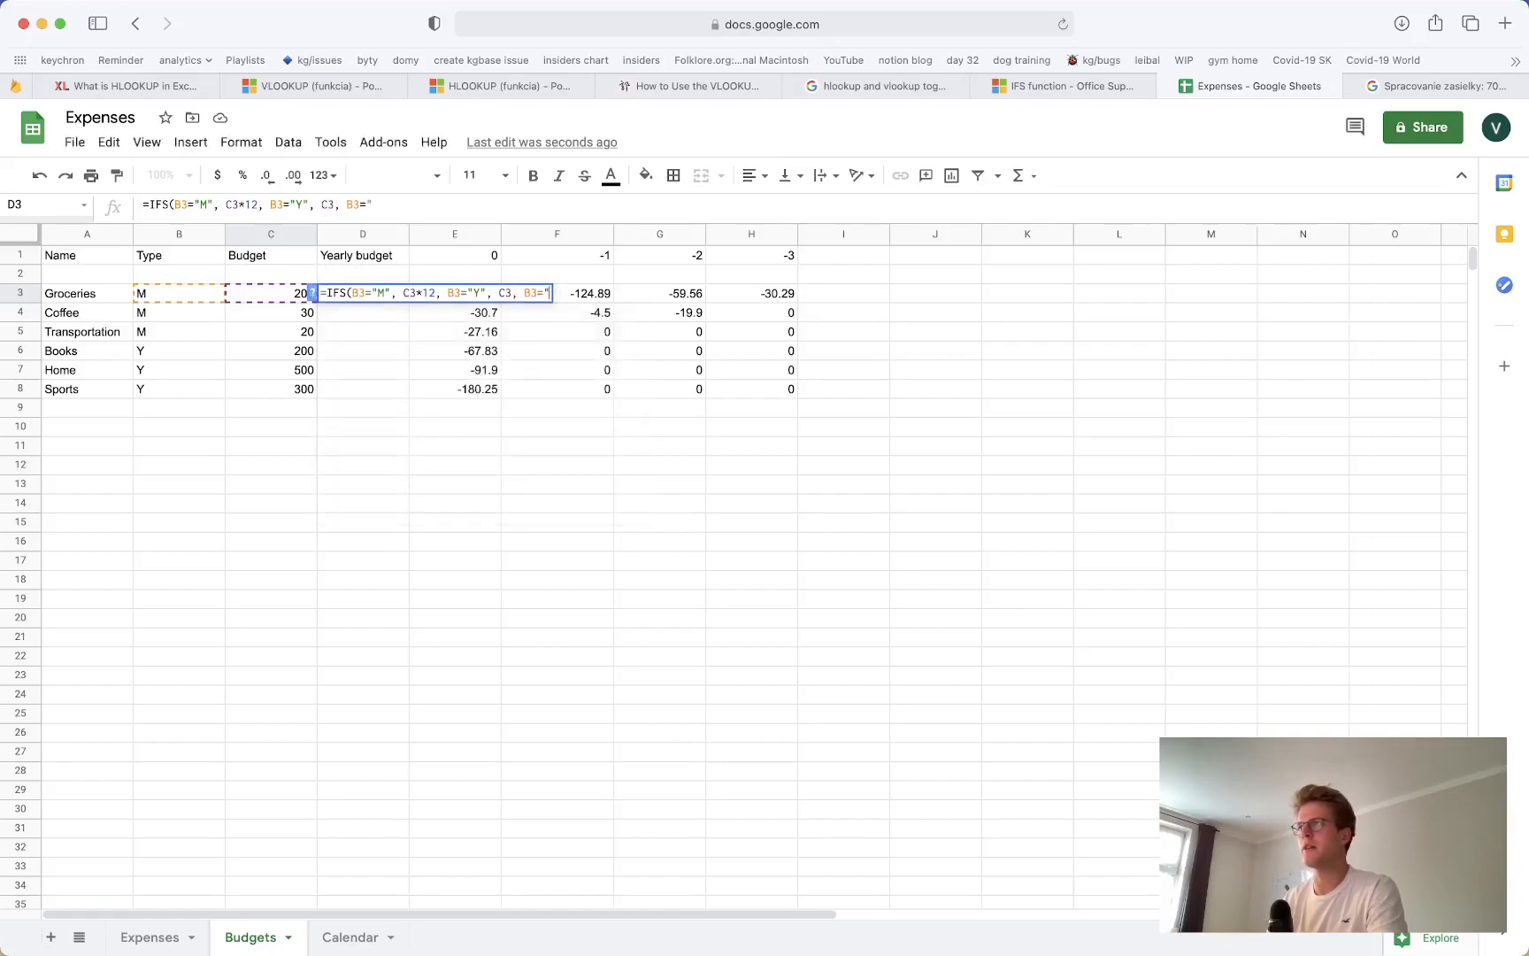
{"action": "type", "text": "C3*4)"}
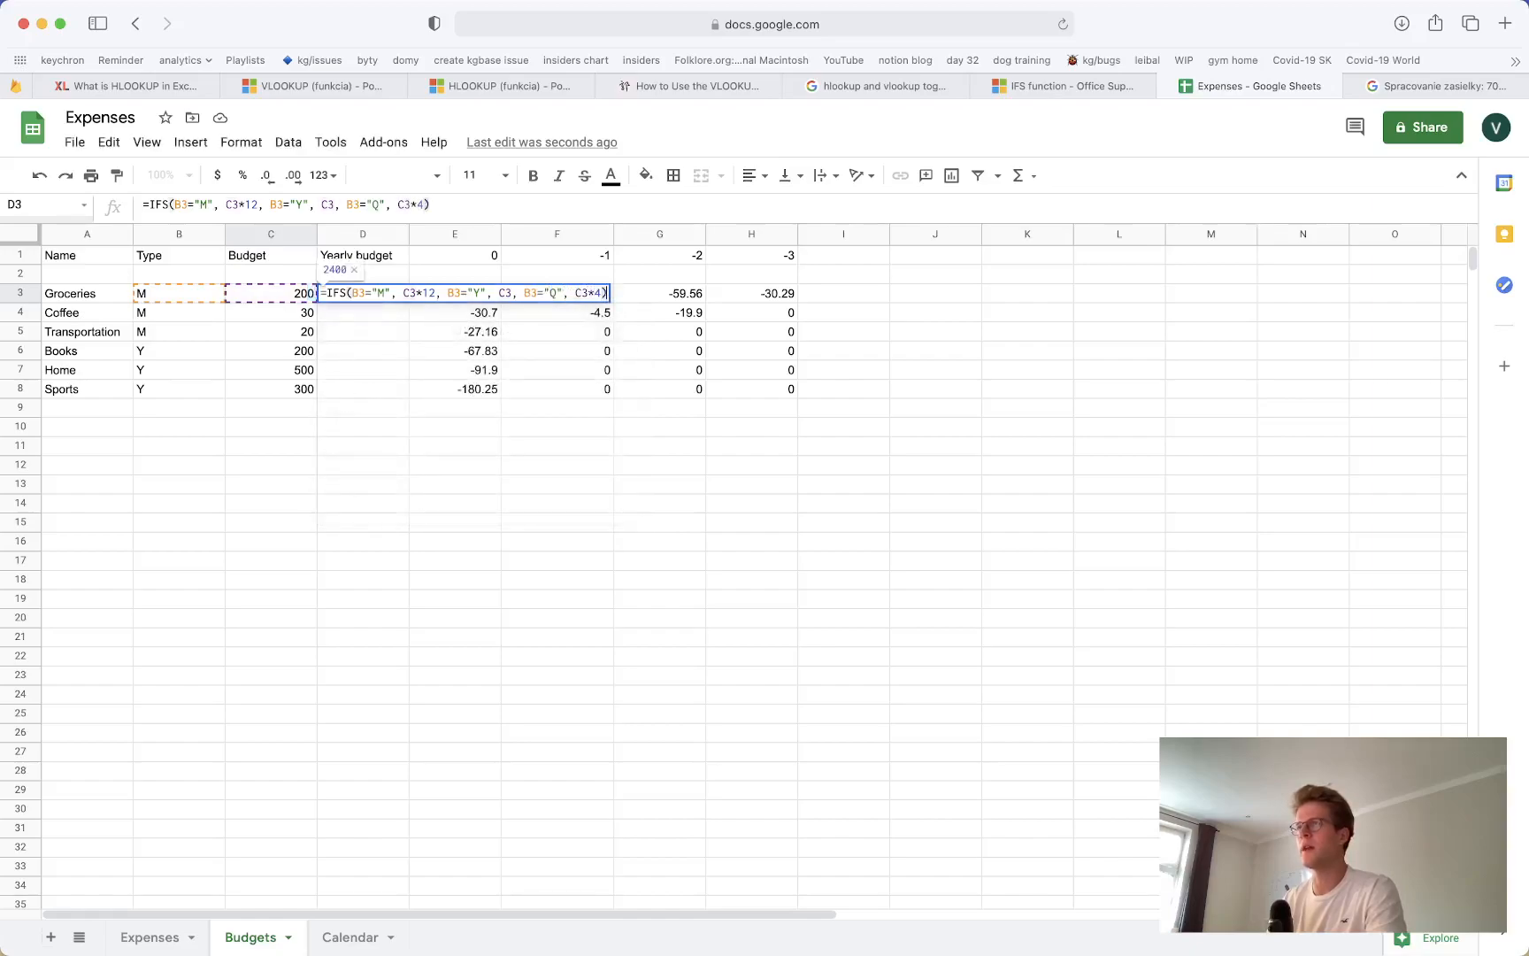
{"action": "key", "text": "Return"}
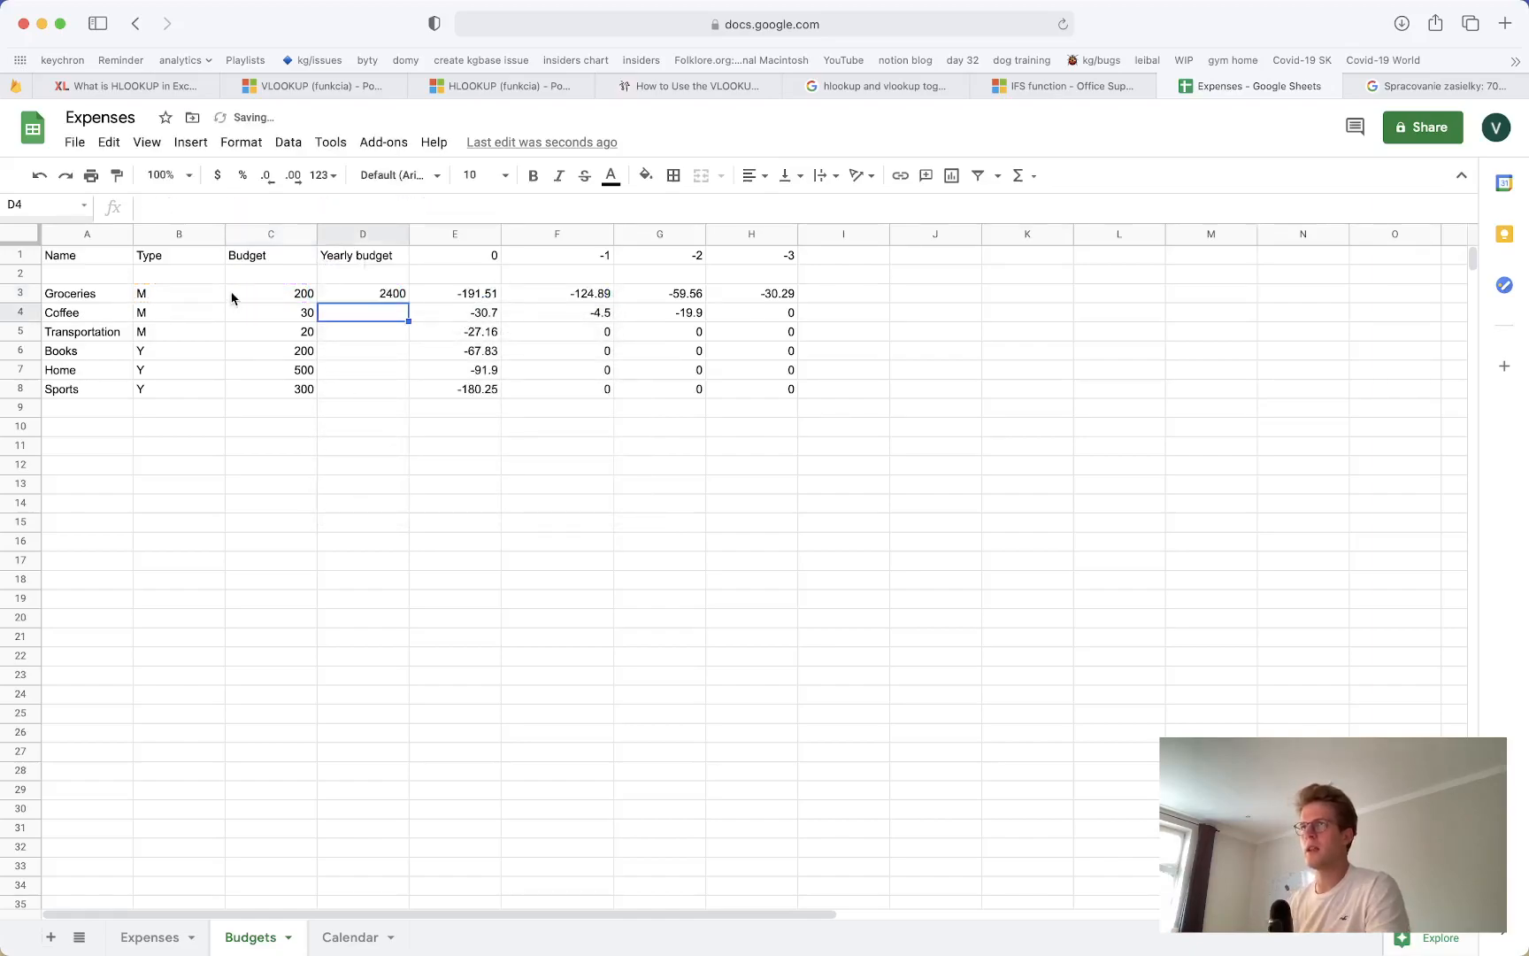
Copy the yearly budget formula from D3 into D4:D8 for the remaining categories
{"action": "left_click", "coordinate": [371, 294]}
{"action": "key", "text": "cmd+c"}
{"action": "left_click_drag", "start_coordinate": [382, 315], "coordinate": [376, 396]}
{"action": "key", "text": "cmd+v"}
{"action": "left_click", "coordinate": [375, 403]}
Total the Yearly budget column in D2 with =SUM(D3:D)
{"action": "left_click", "coordinate": [357, 276]}
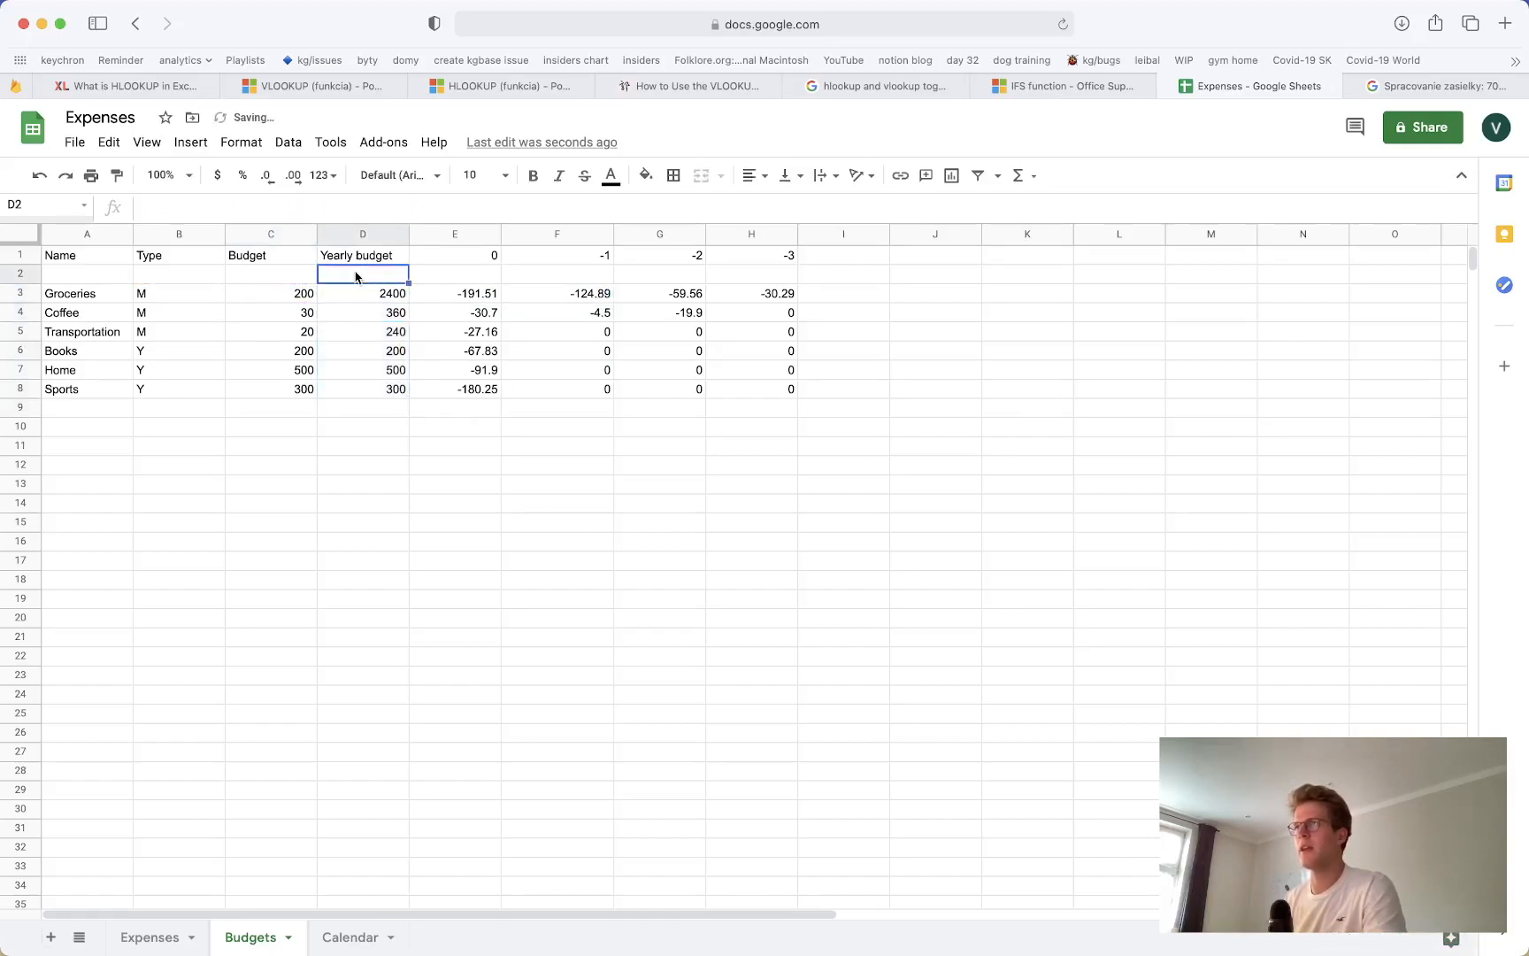
{"action": "type", "text": "=SUM(D"}
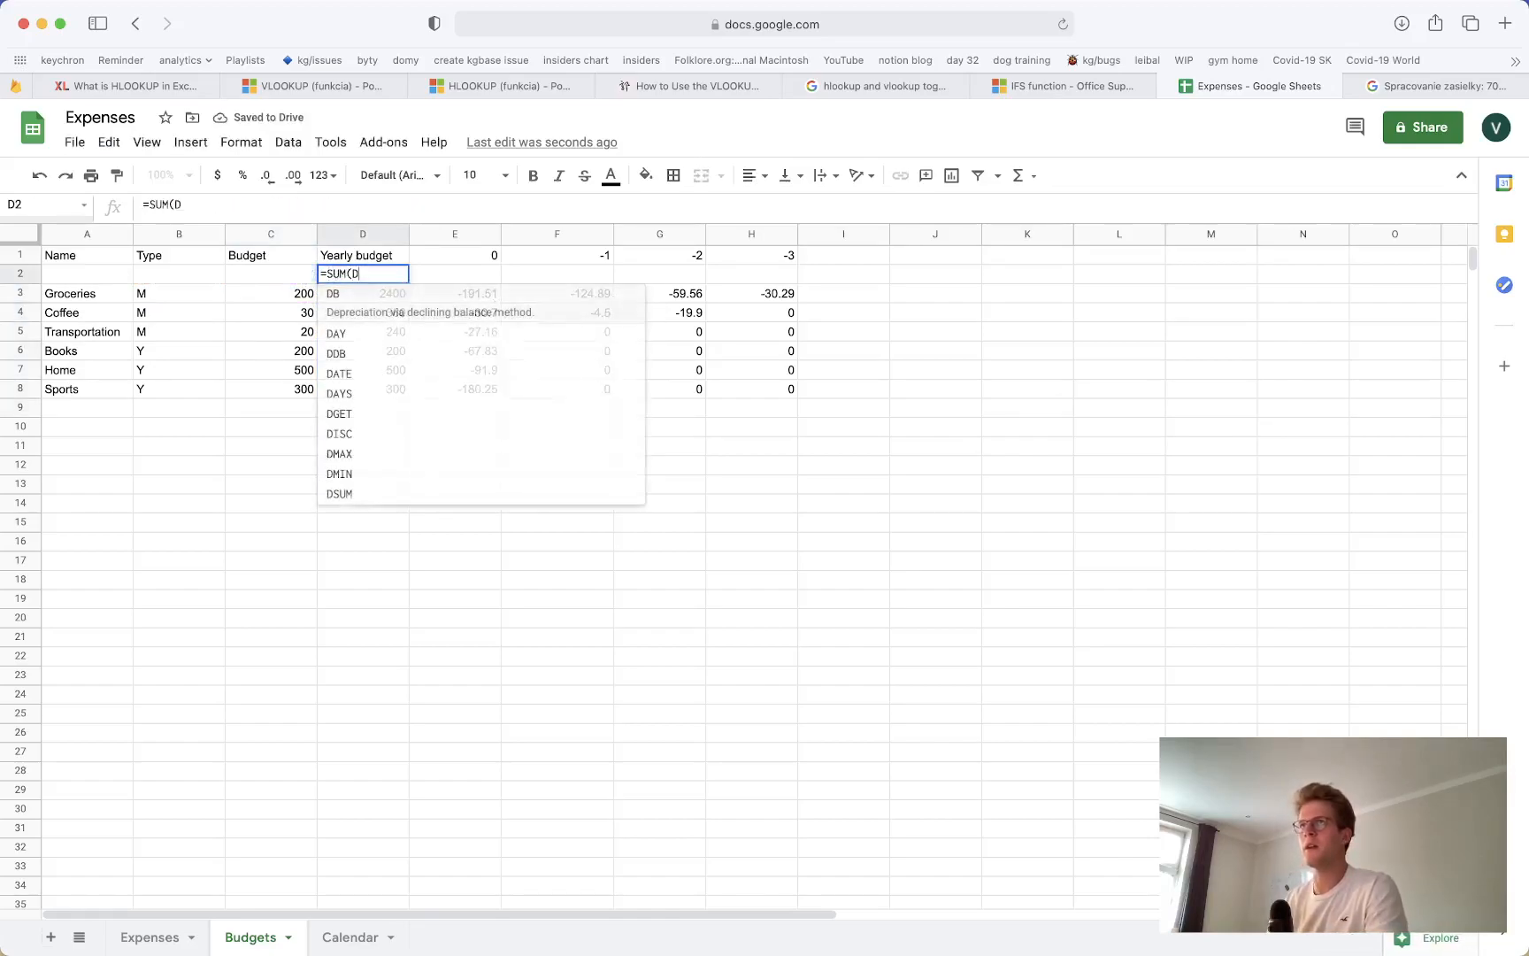
{"action": "type", "text": "3:H3)"}
{"action": "key", "text": "Return"}
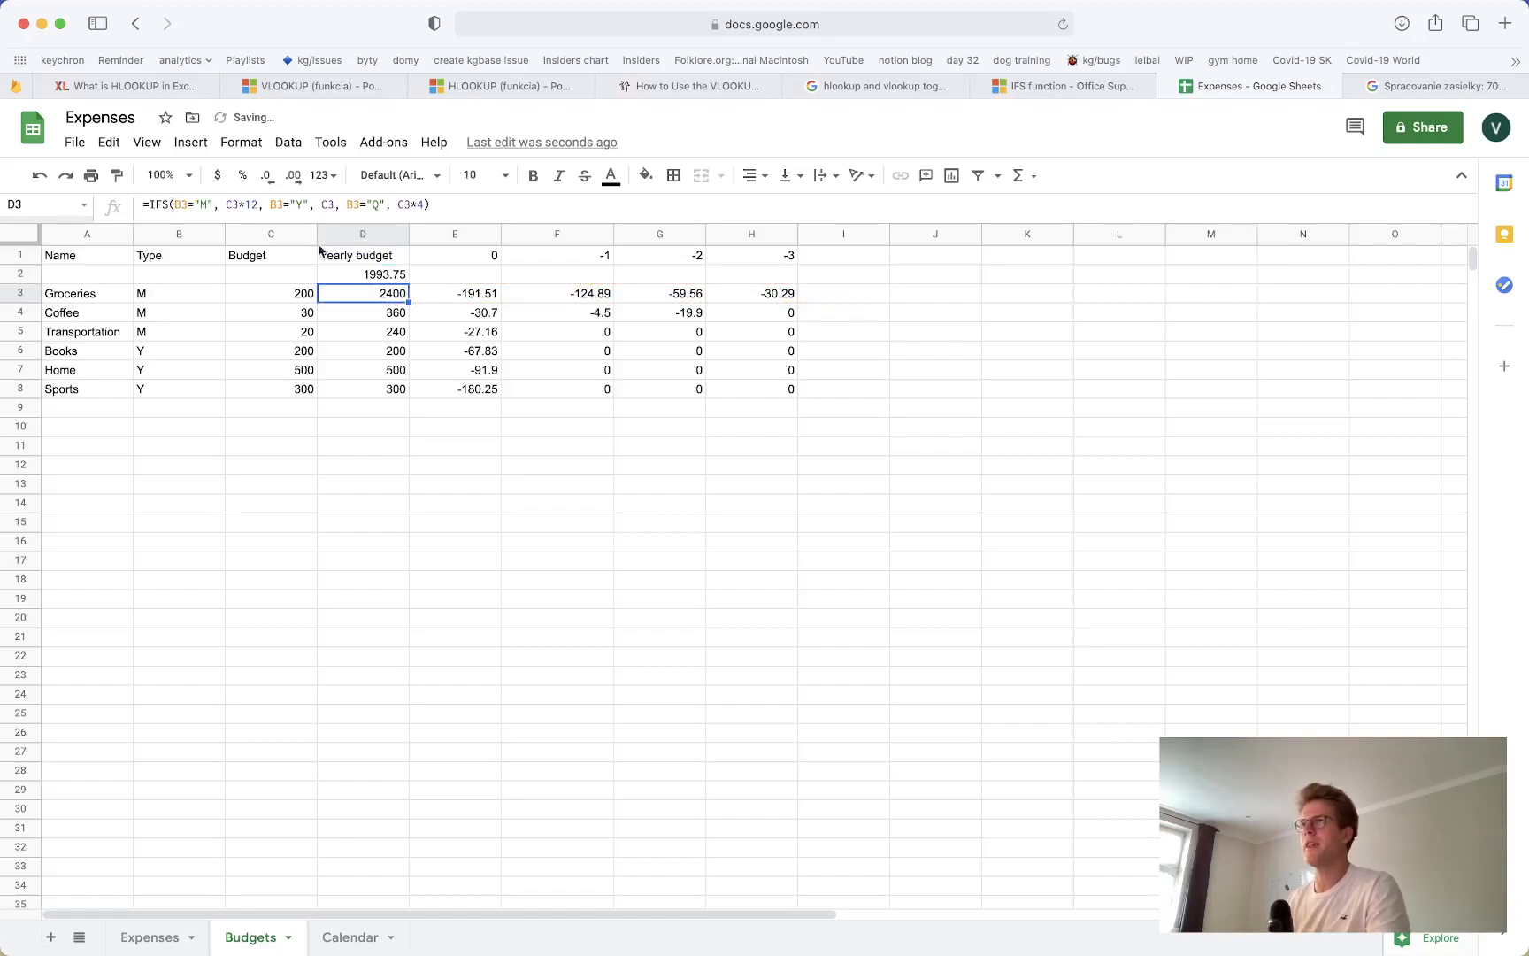
{"action": "left_click", "coordinate": [357, 276]}
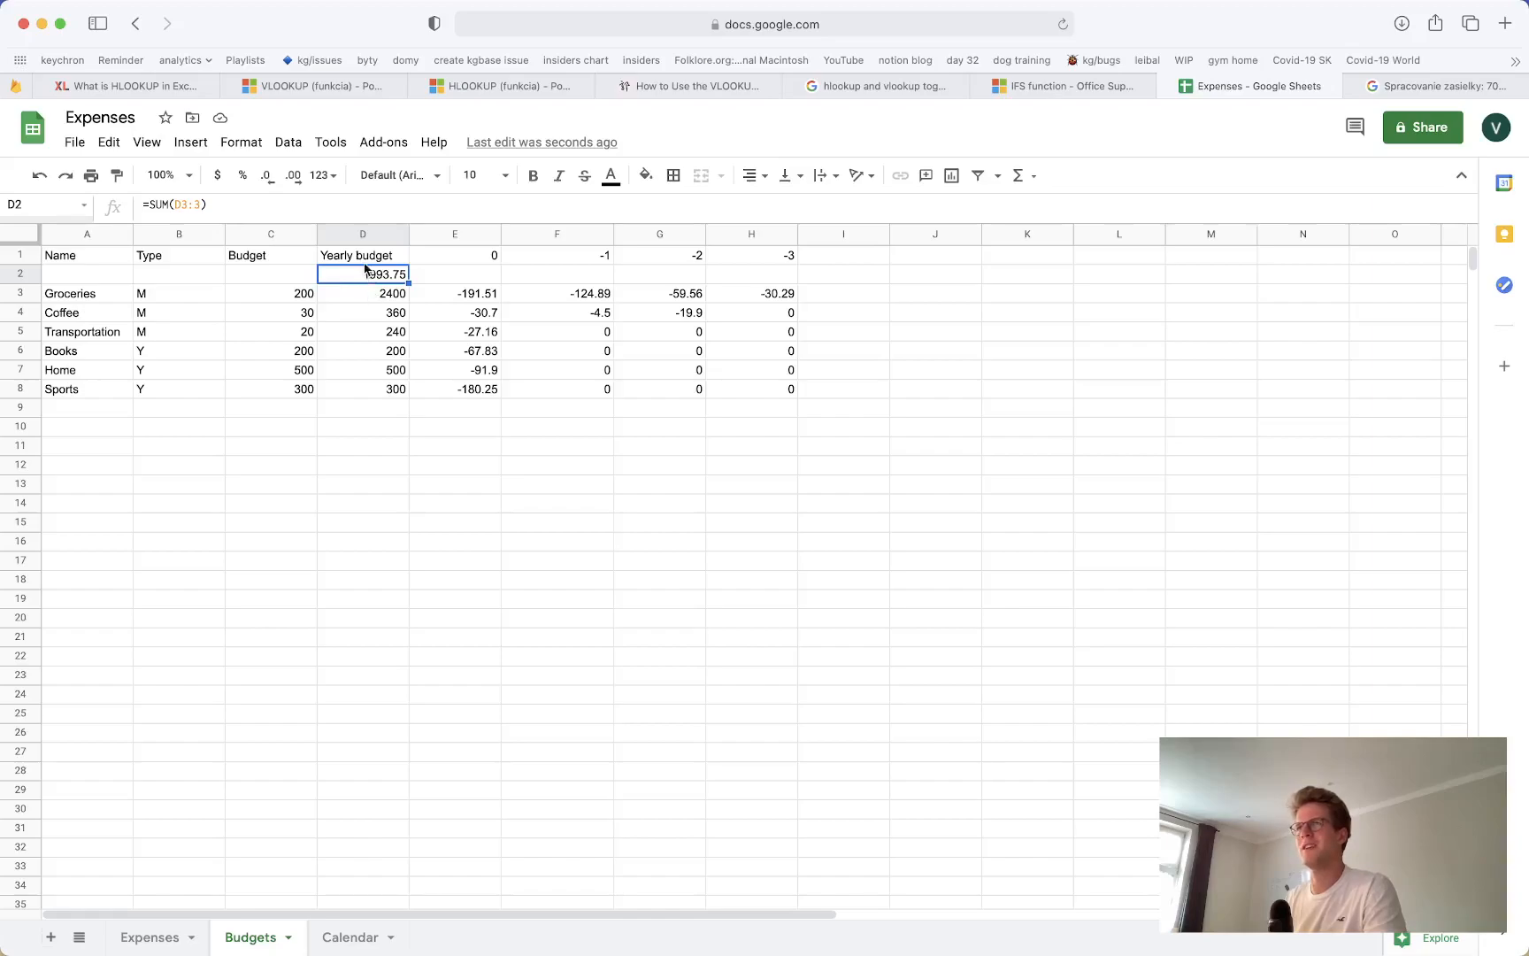
{"action": "double_click", "coordinate": [368, 276]}
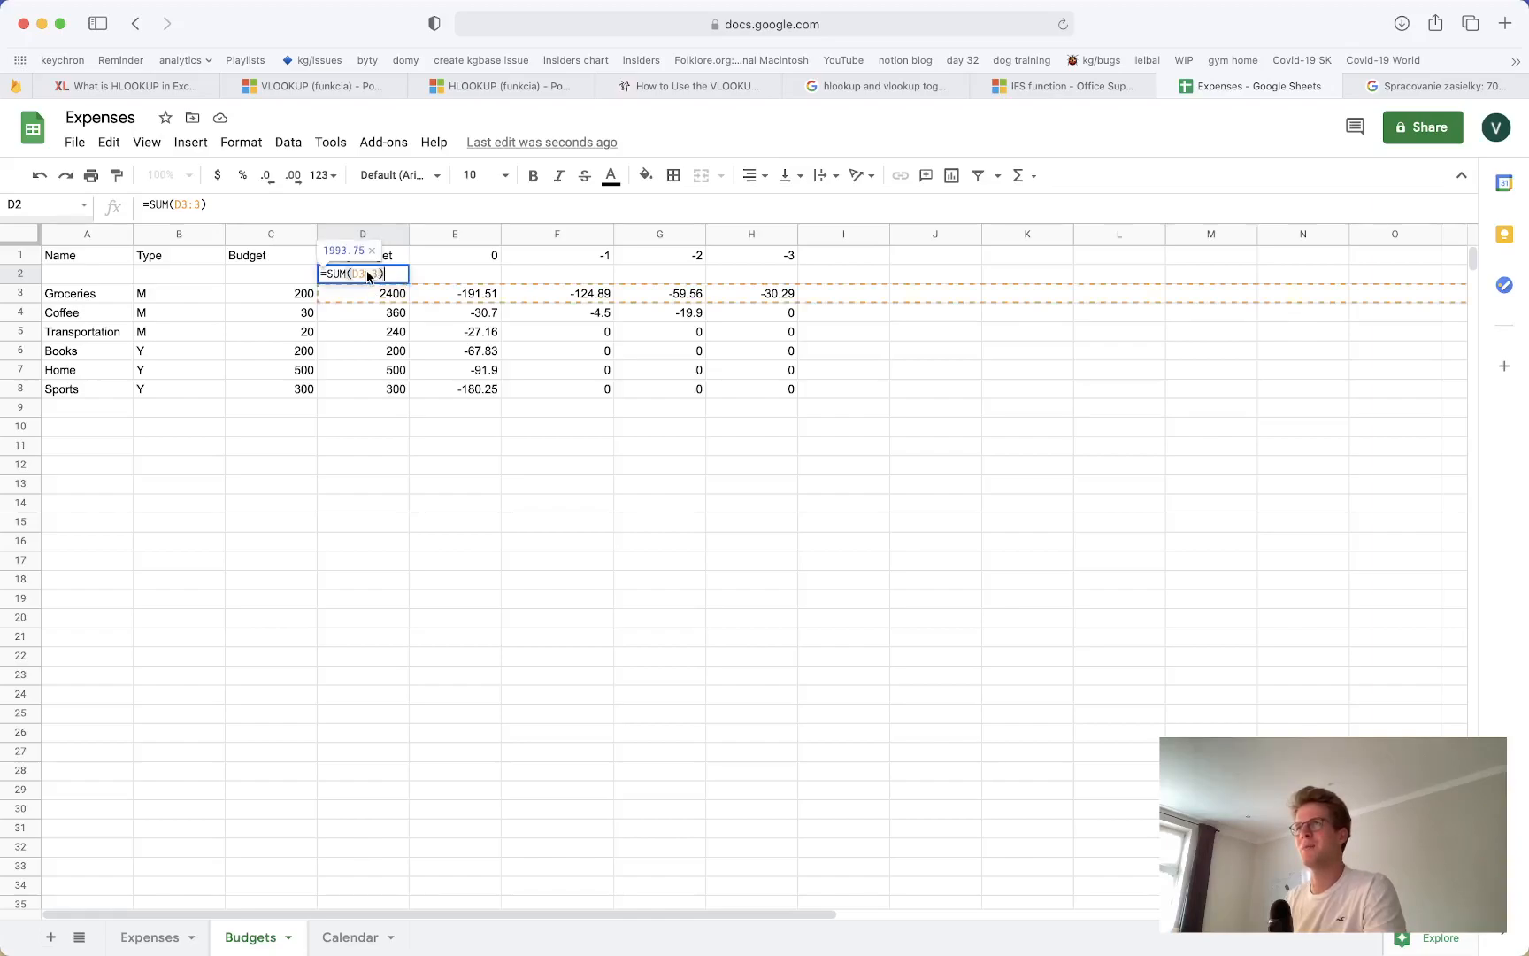
{"action": "left_click", "coordinate": [371, 274]}
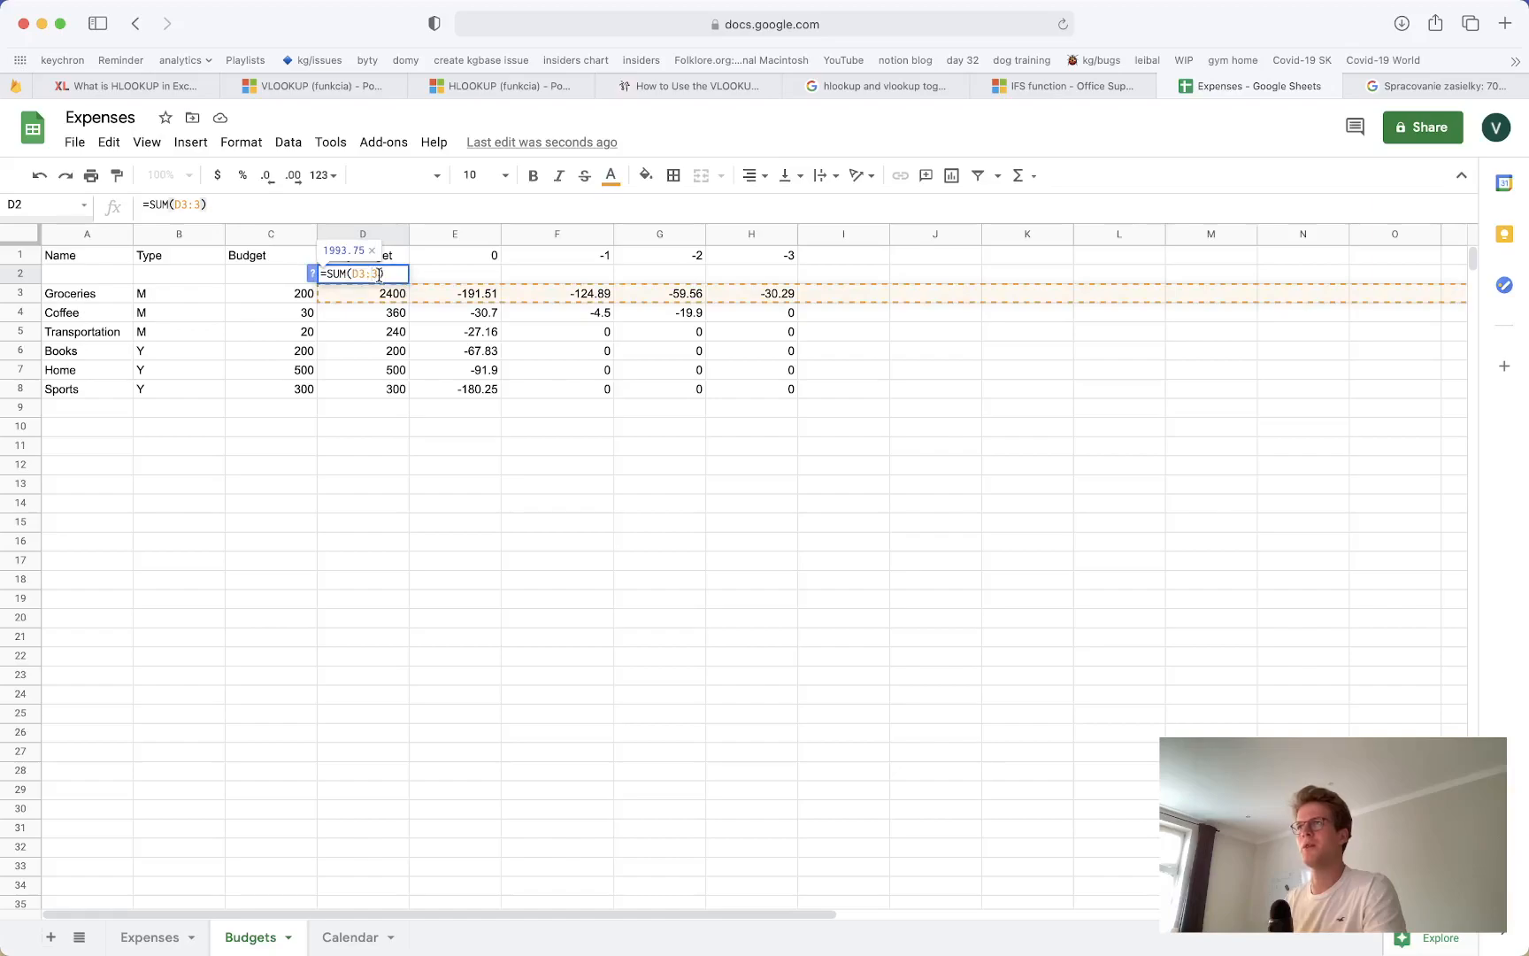
{"action": "key", "text": "BackSpace"}
{"action": "type", "text": "D"}
{"action": "key", "text": "Return"}
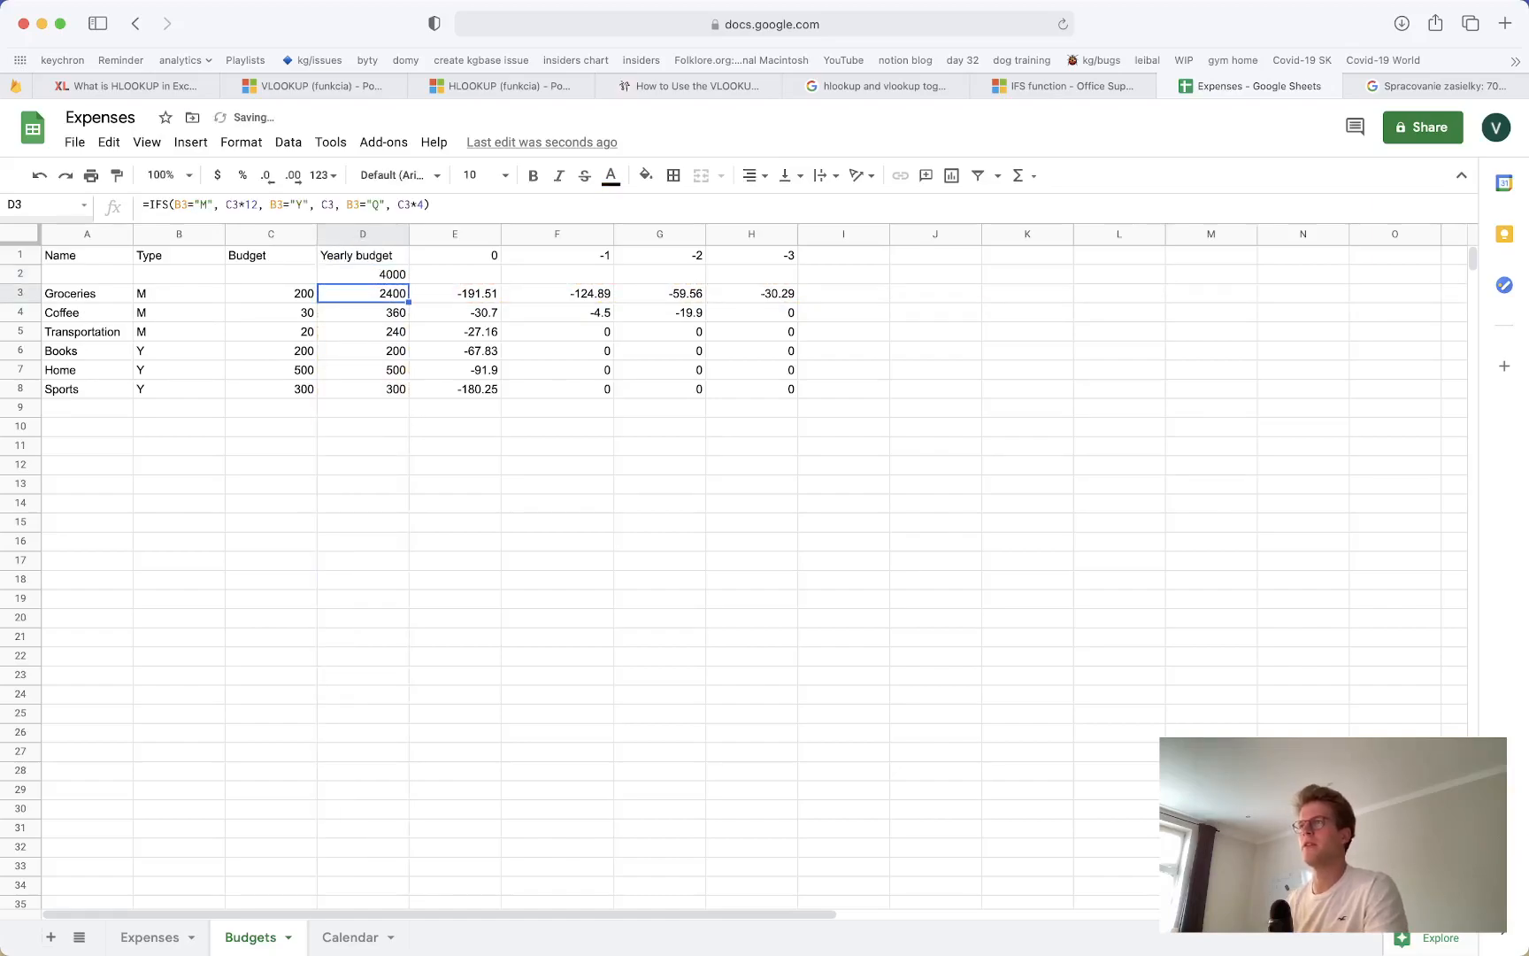
{"action": "key", "text": "super+Tab"}
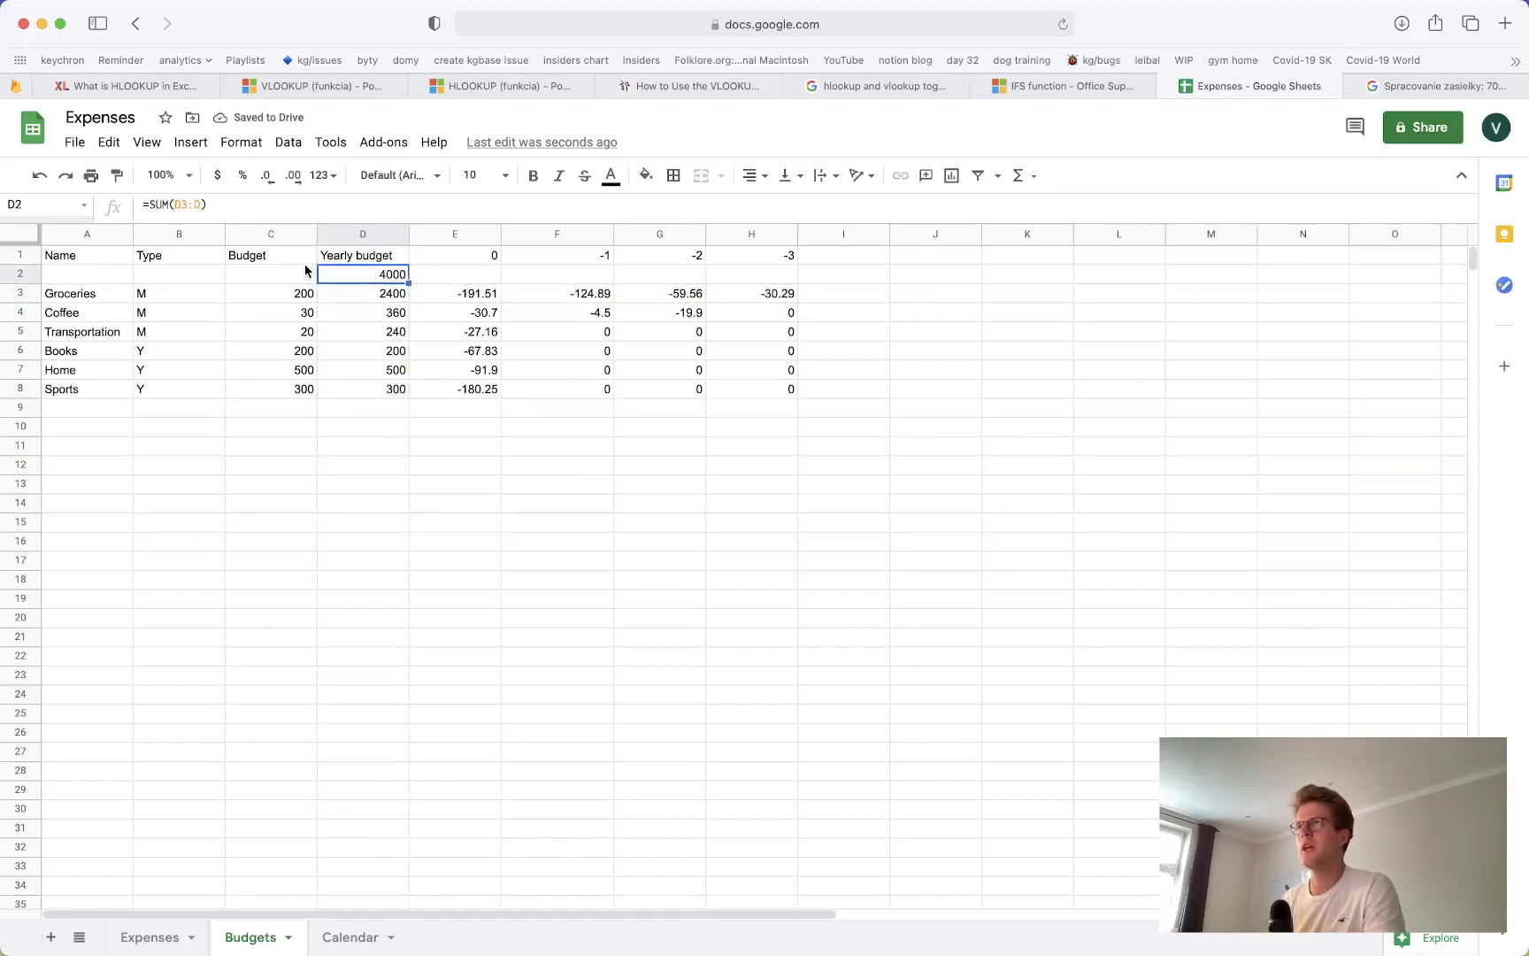
Calculate the overall monthly budget in C2 as the yearly total divided by 12, using =D2/12
{"action": "left_click", "coordinate": [301, 276]}
{"action": "type", "text": "="}
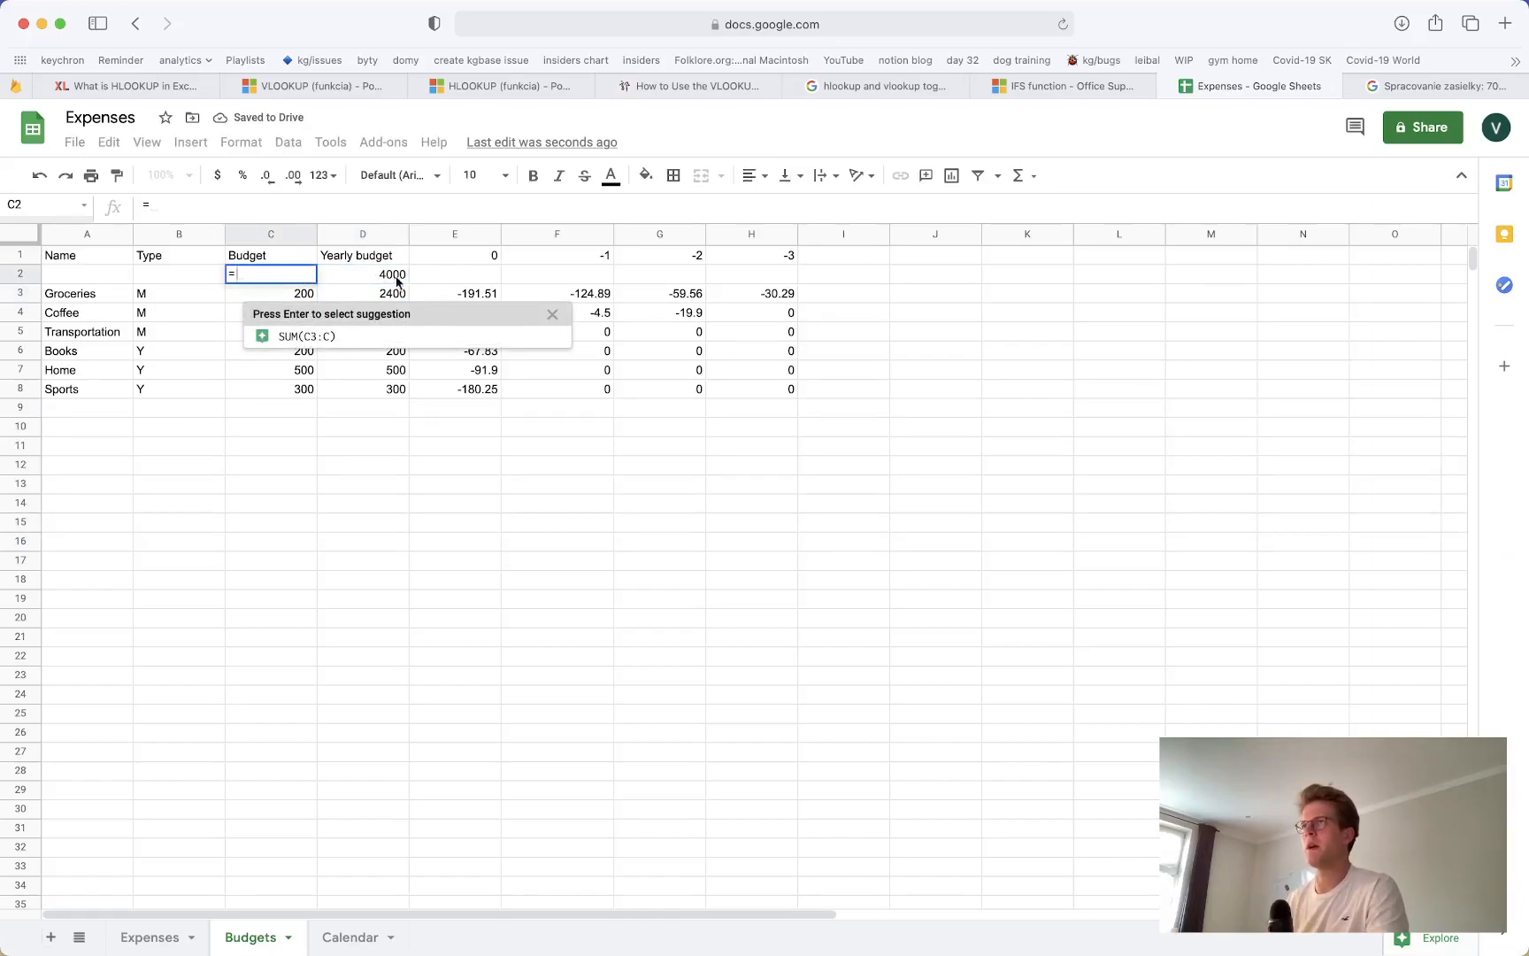
{"action": "left_click", "coordinate": [387, 269]}
{"action": "type", "text": "/12"}
{"action": "key", "text": "Return"}
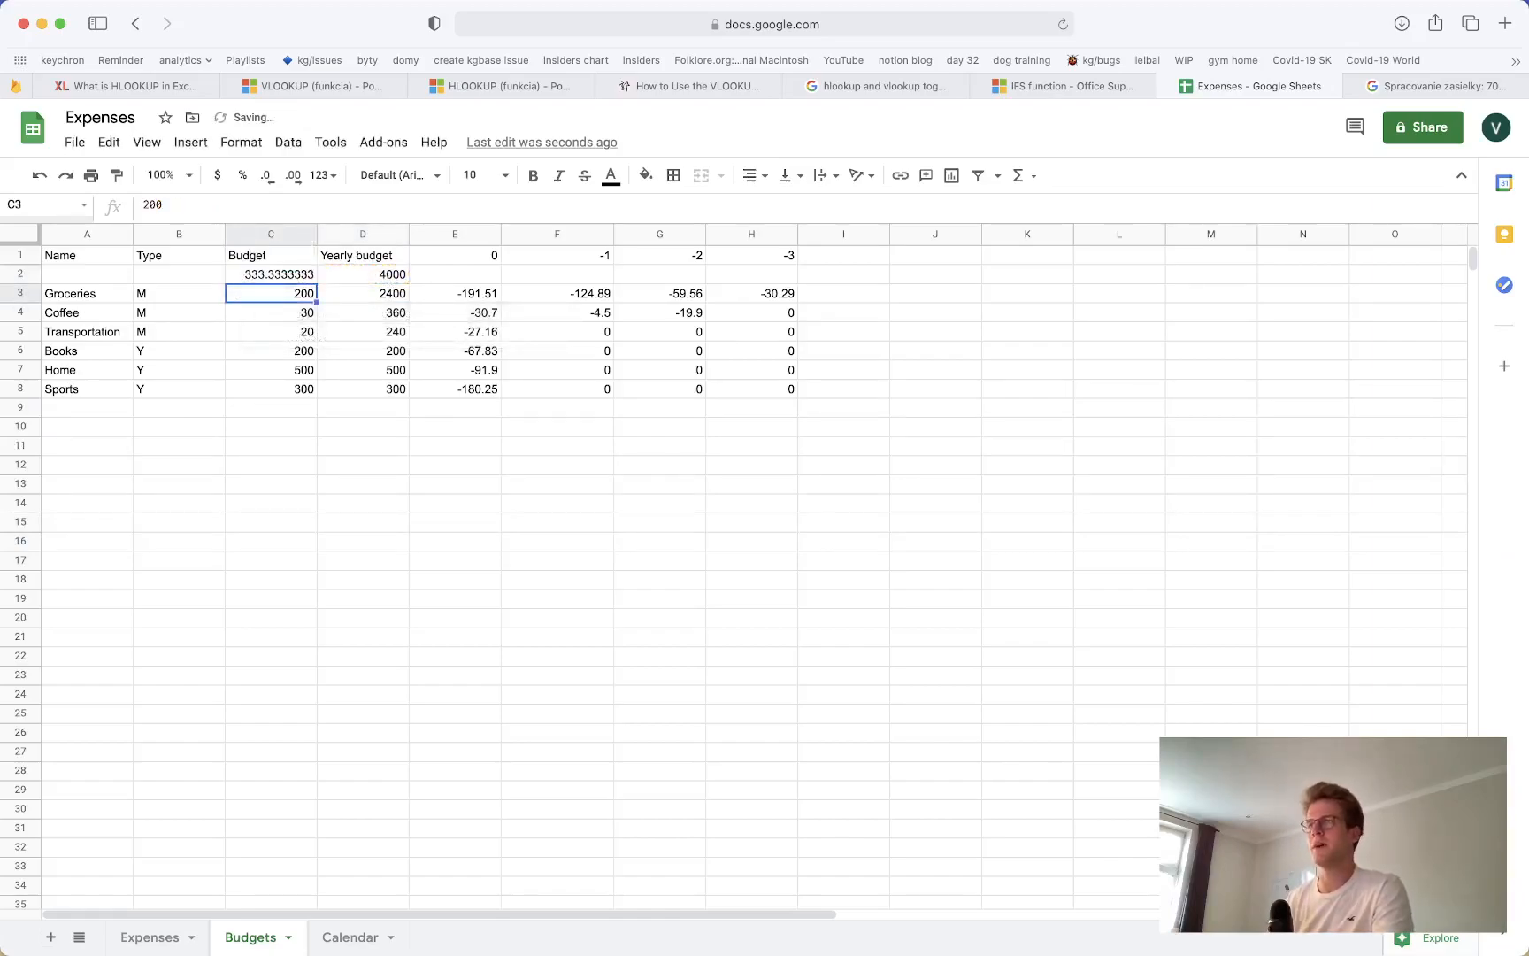
Format the monthly budget total in C2 as euro currency with two decimals
{"action": "left_click", "coordinate": [306, 276]}
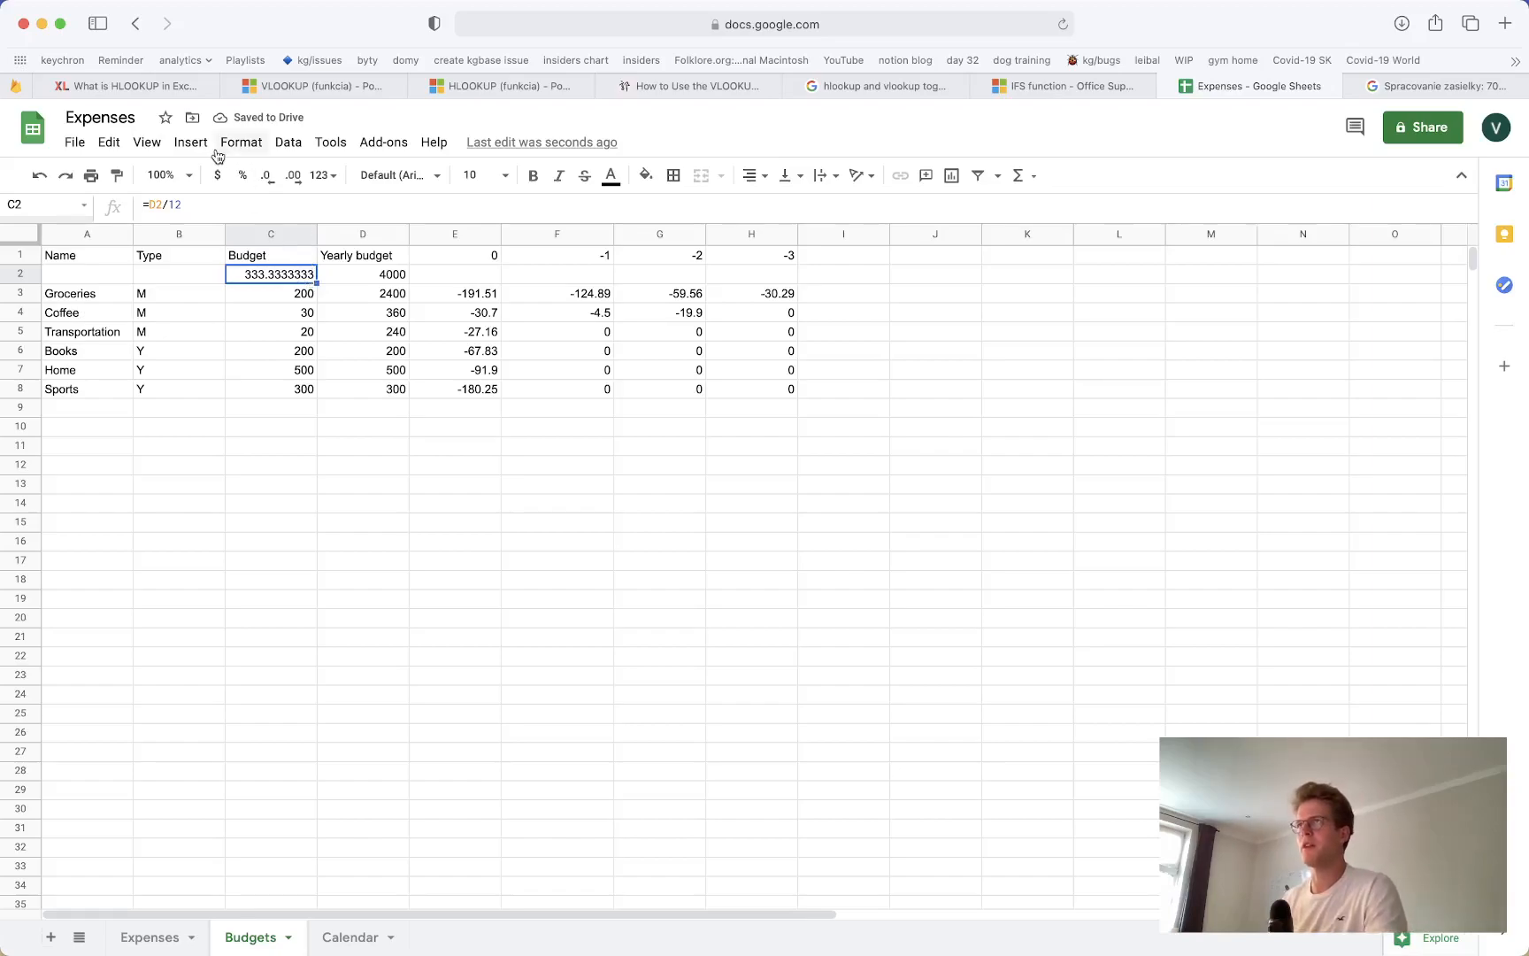
{"action": "left_click", "coordinate": [294, 178]}
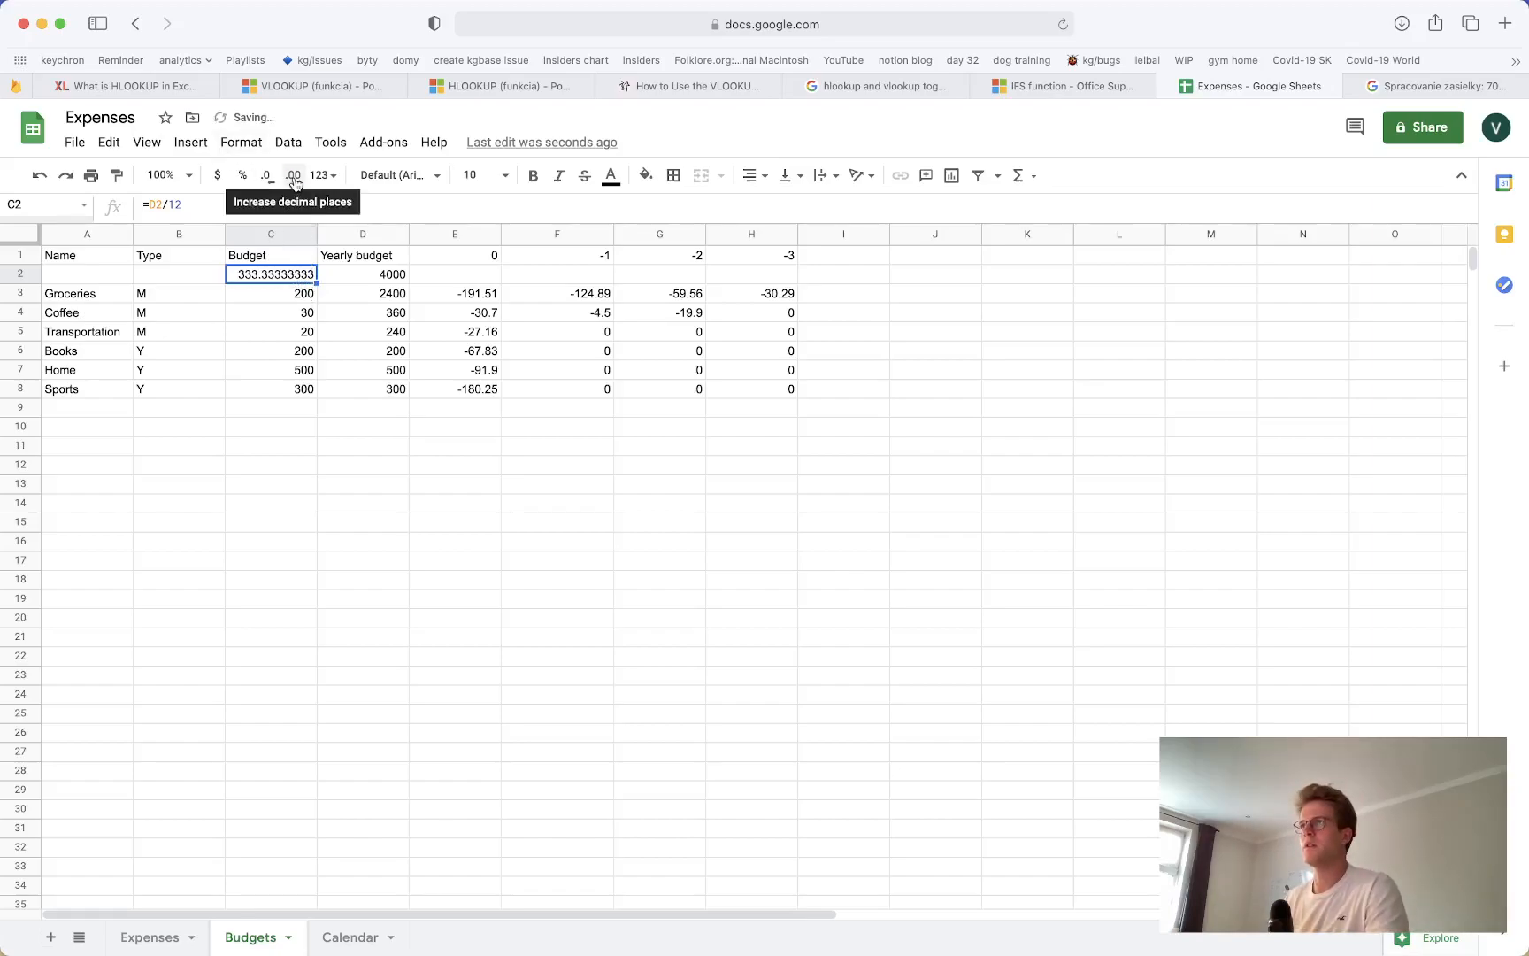
{"action": "key", "text": "super+z"}
{"action": "left_click", "coordinate": [241, 142]}
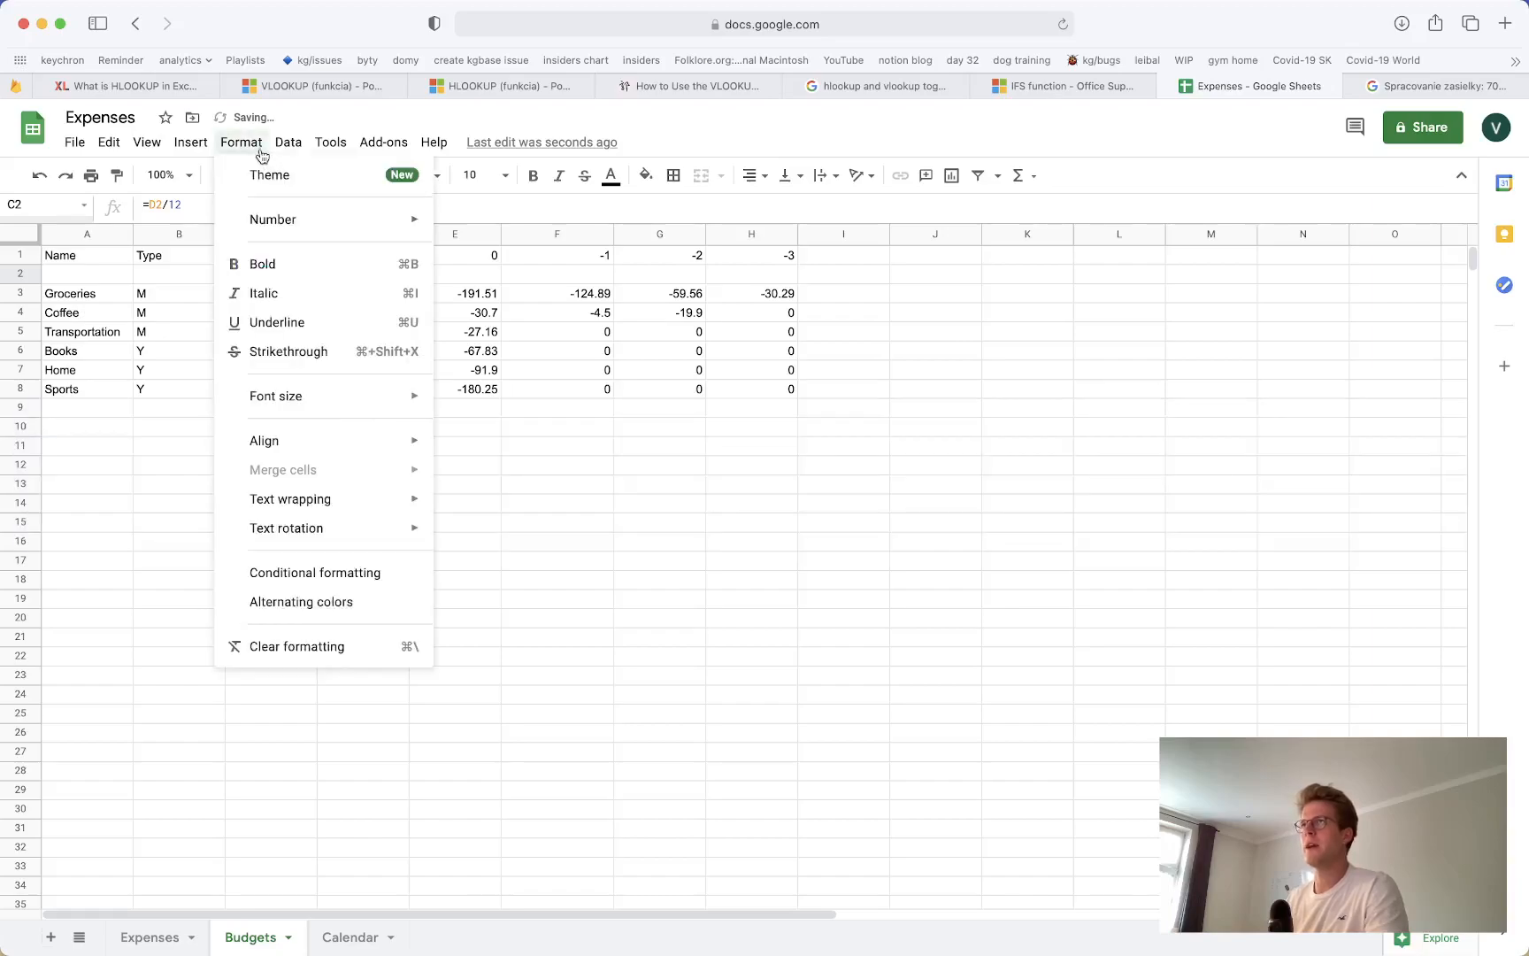
{"action": "mouse_move", "coordinate": [297, 218]}
{"action": "left_click", "coordinate": [577, 695]}
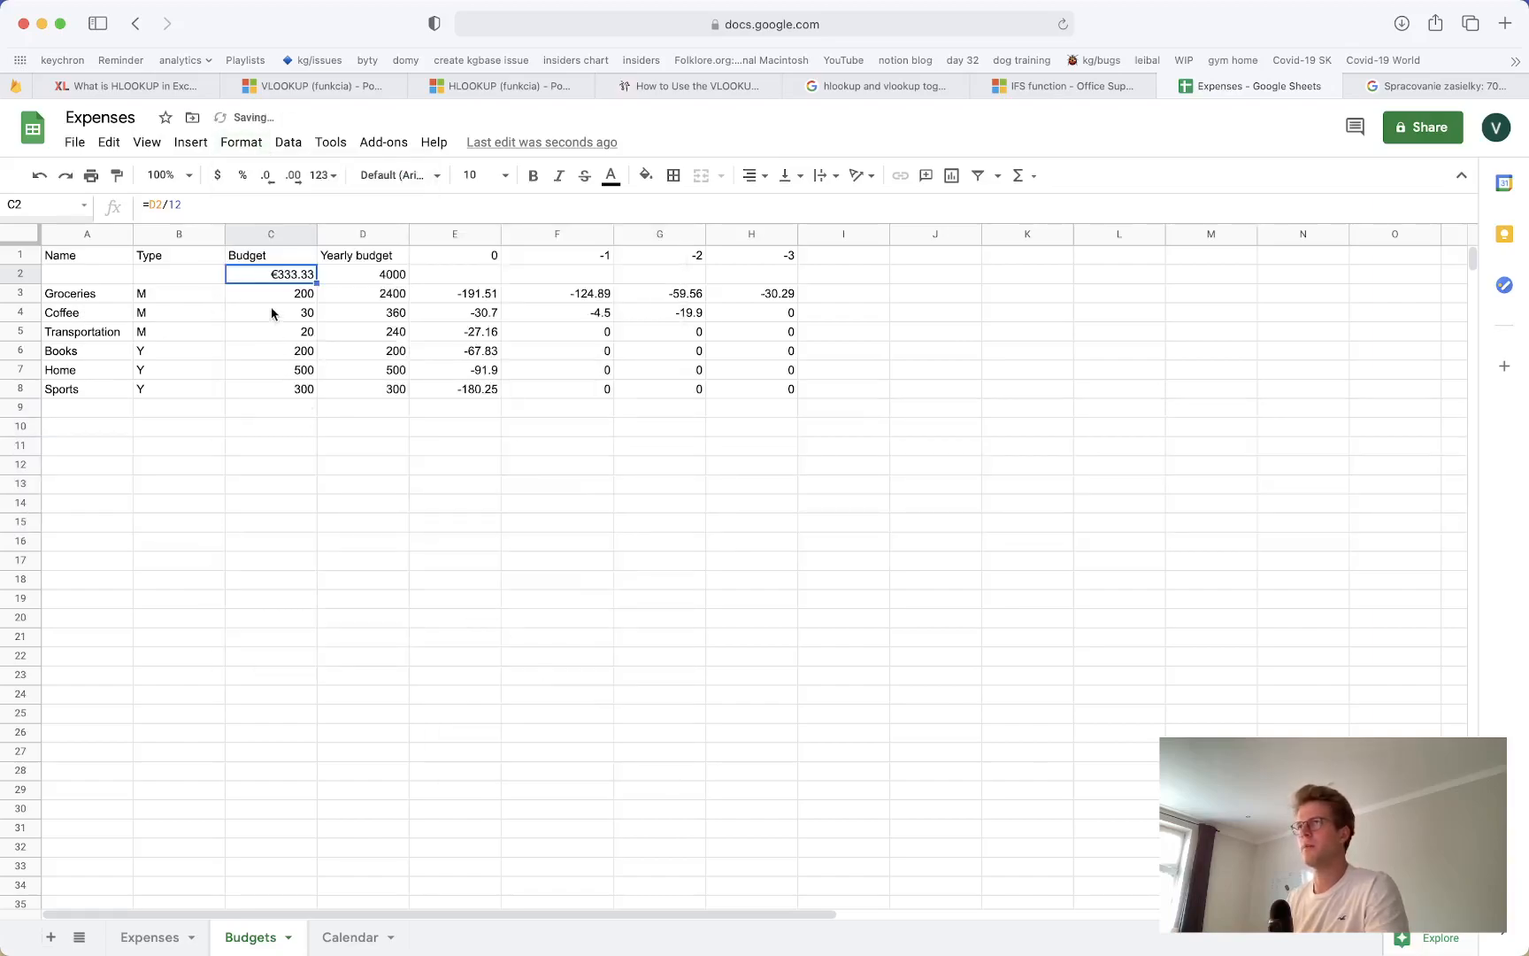
Apply the same two-decimal euro currency format to the yearly budget total in D2
{"action": "left_click", "coordinate": [362, 262]}
{"action": "left_click", "coordinate": [350, 279]}
{"action": "left_click", "coordinate": [241, 143]}
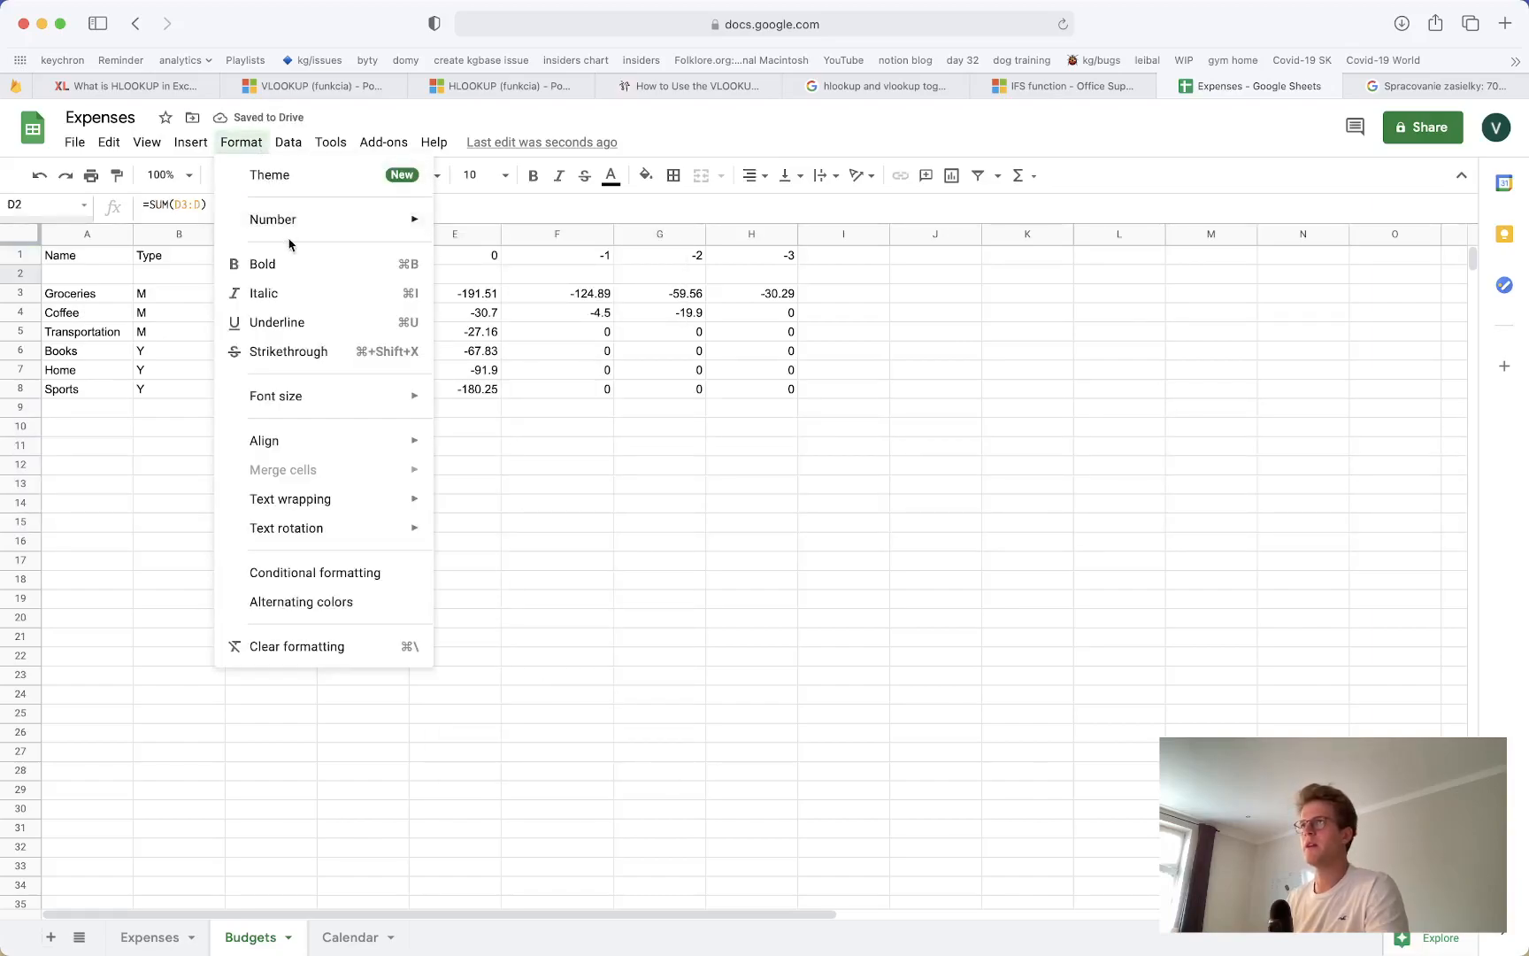
{"action": "mouse_move", "coordinate": [287, 223]}
{"action": "left_click", "coordinate": [522, 695]}
{"action": "left_click", "coordinate": [398, 519]}
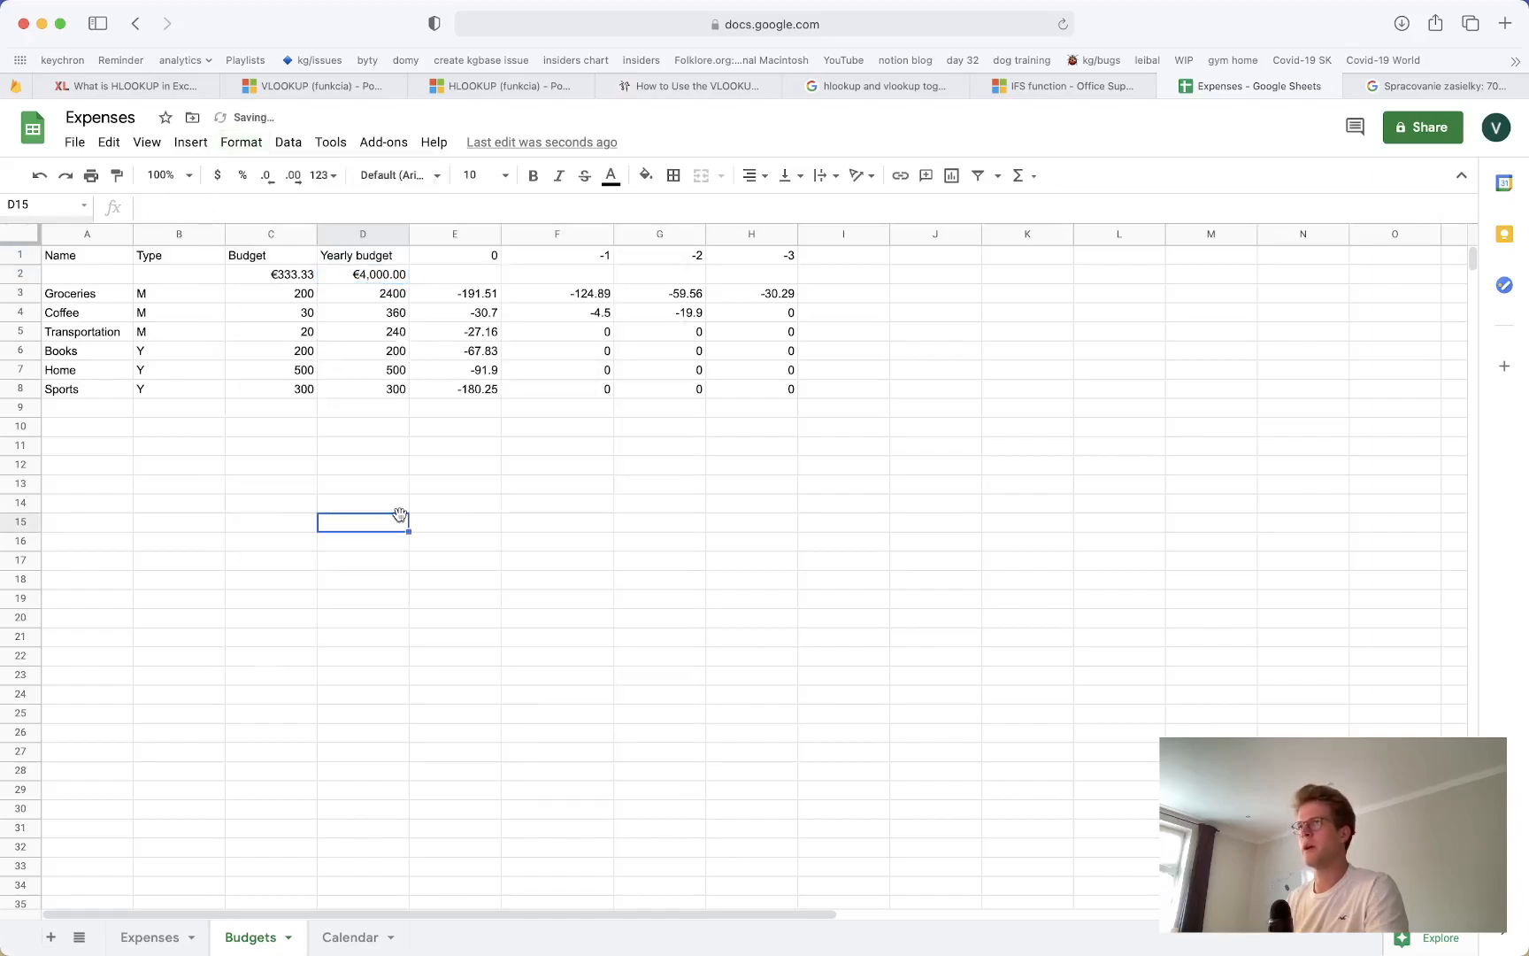
Format the Budget and Yearly budget columns from row 2 down, C2:D999, as euro currency with two decimals
{"action": "left_click_drag", "start_coordinate": [294, 258], "coordinate": [295, 273]}
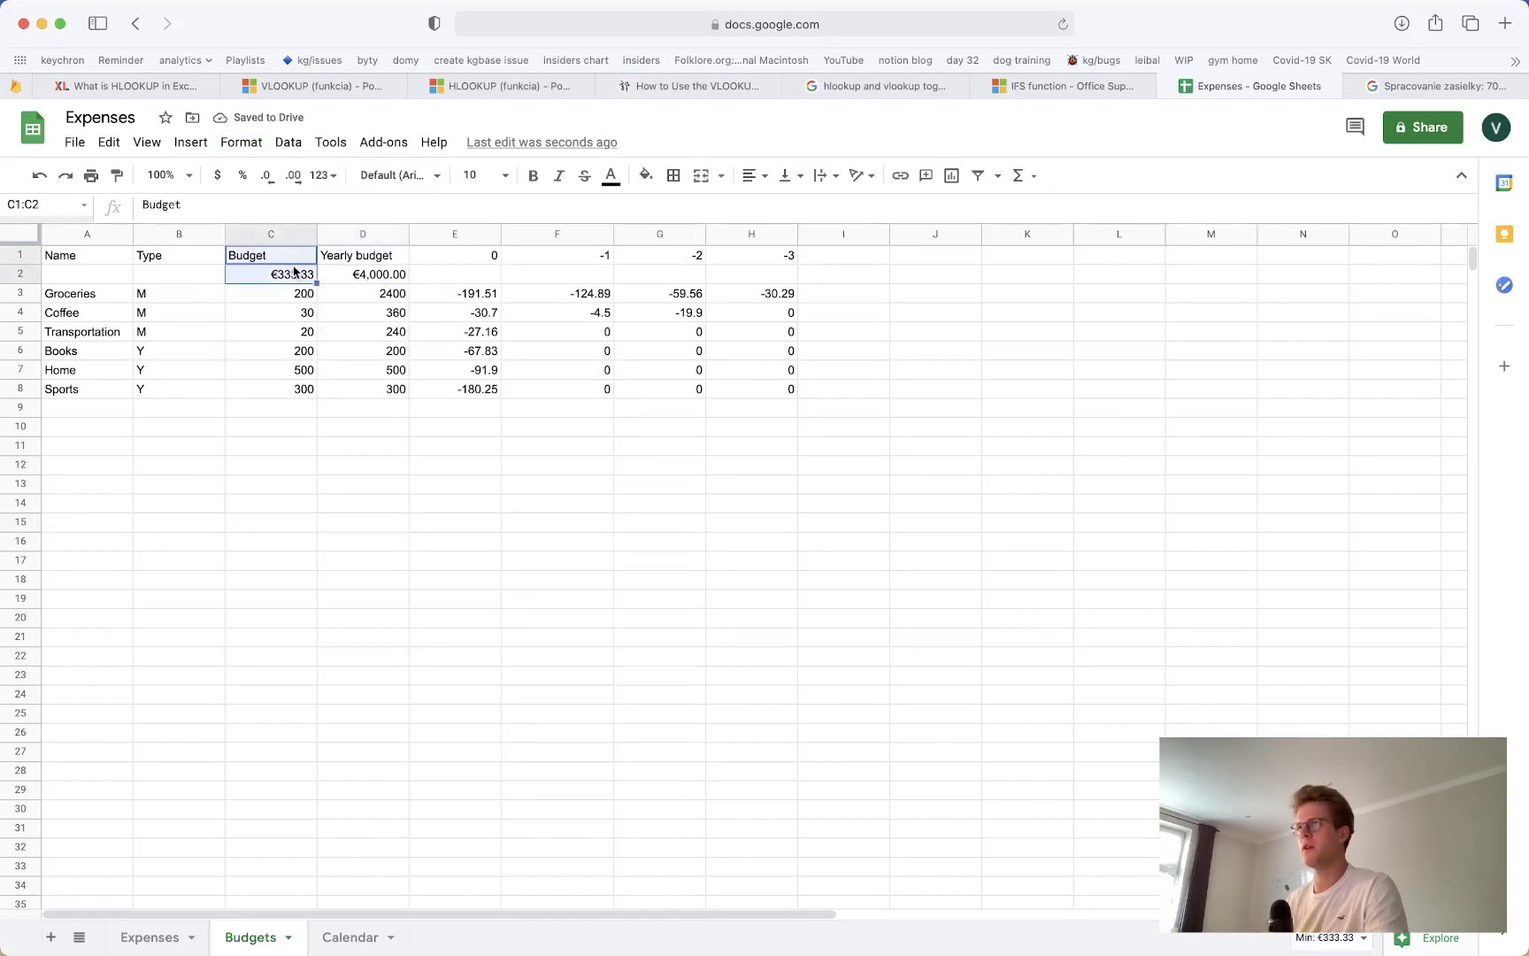
{"action": "key", "text": "Down"}
{"action": "key", "text": "Up"}
{"action": "key", "text": "Down"}
{"action": "key", "text": "shift+Right"}
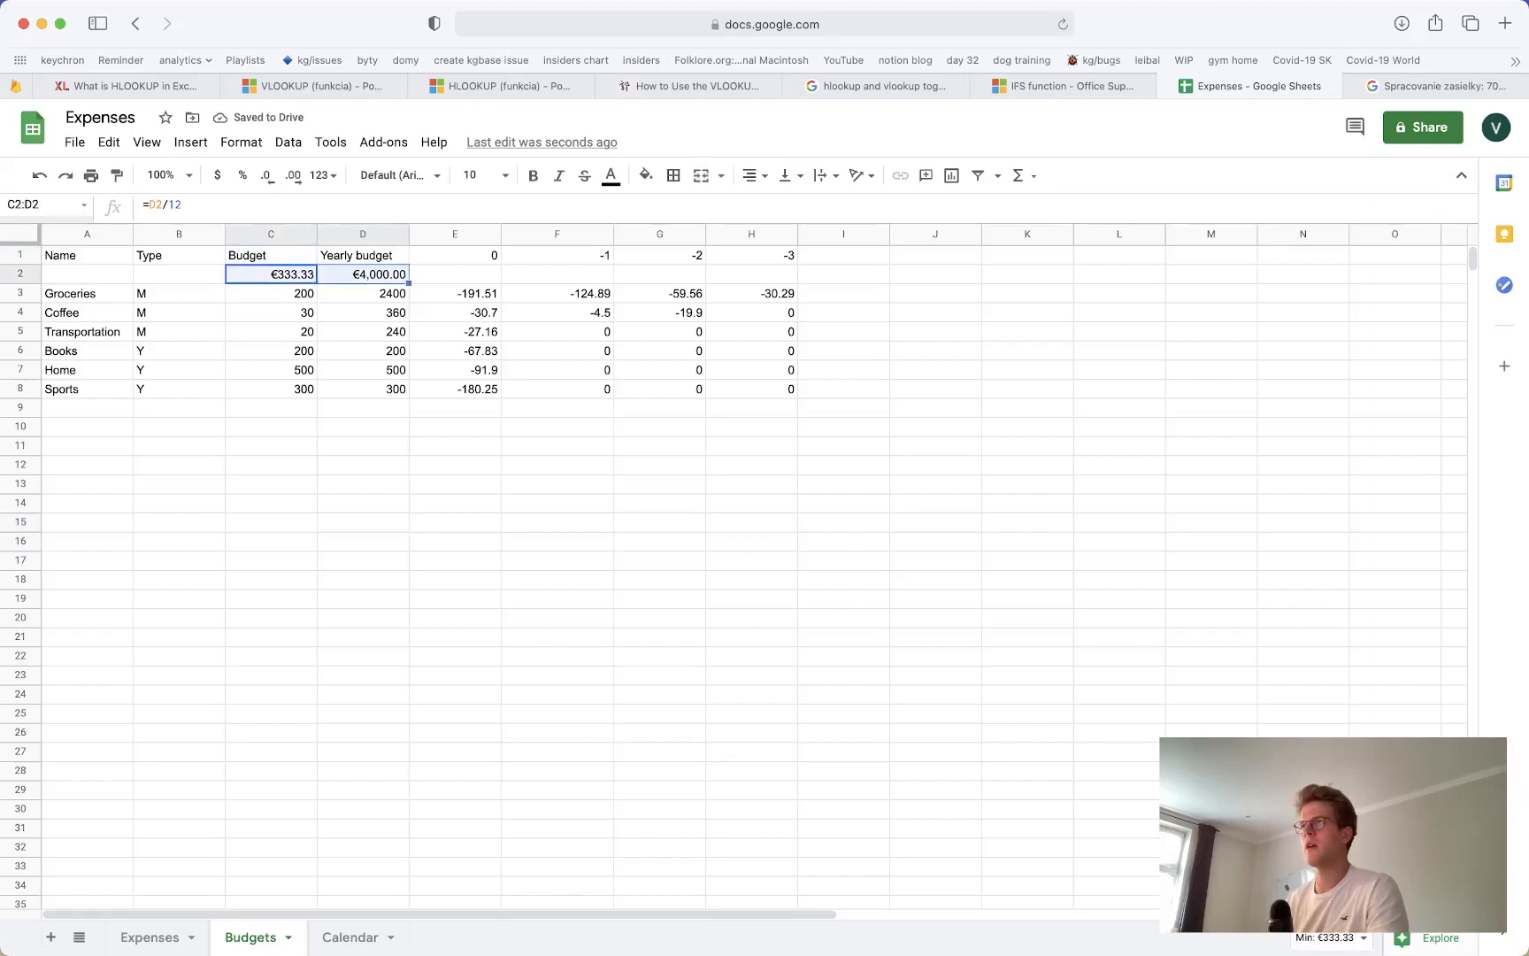
{"action": "key", "text": "shift+super+Down"}
{"action": "key", "text": "shift+super+Down"}
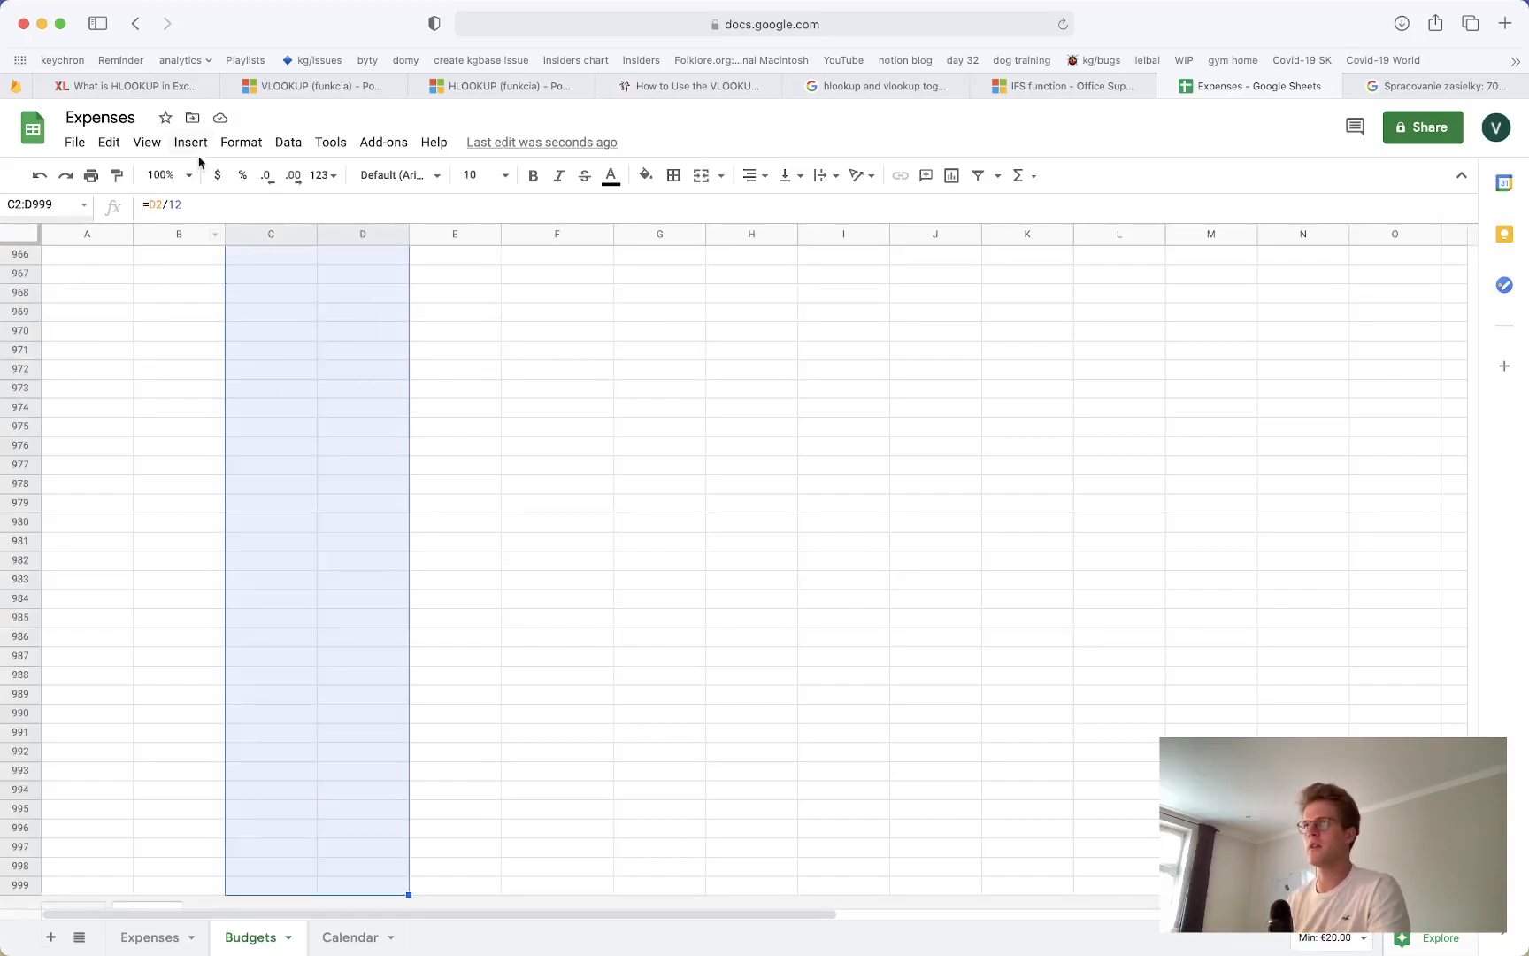
{"action": "left_click", "coordinate": [241, 142]}
{"action": "mouse_move", "coordinate": [290, 219]}
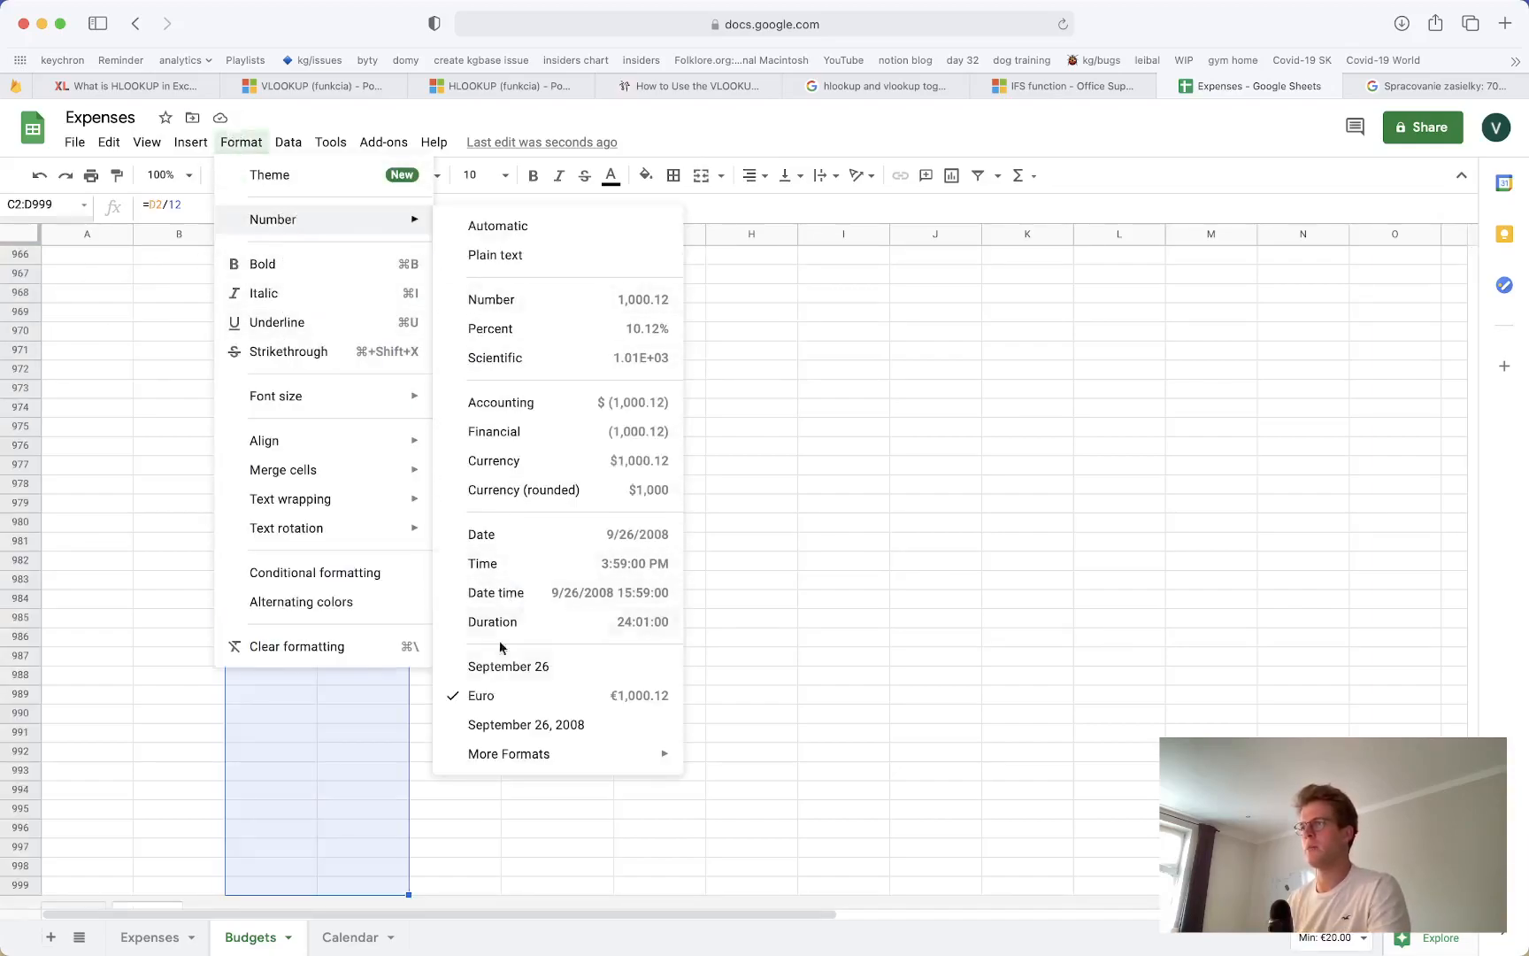
{"action": "left_click", "coordinate": [479, 695]}
{"action": "scroll", "coordinate": [444, 536], "scroll_direction": "up", "scroll_amount": 20}
{"action": "left_click", "coordinate": [314, 426]}
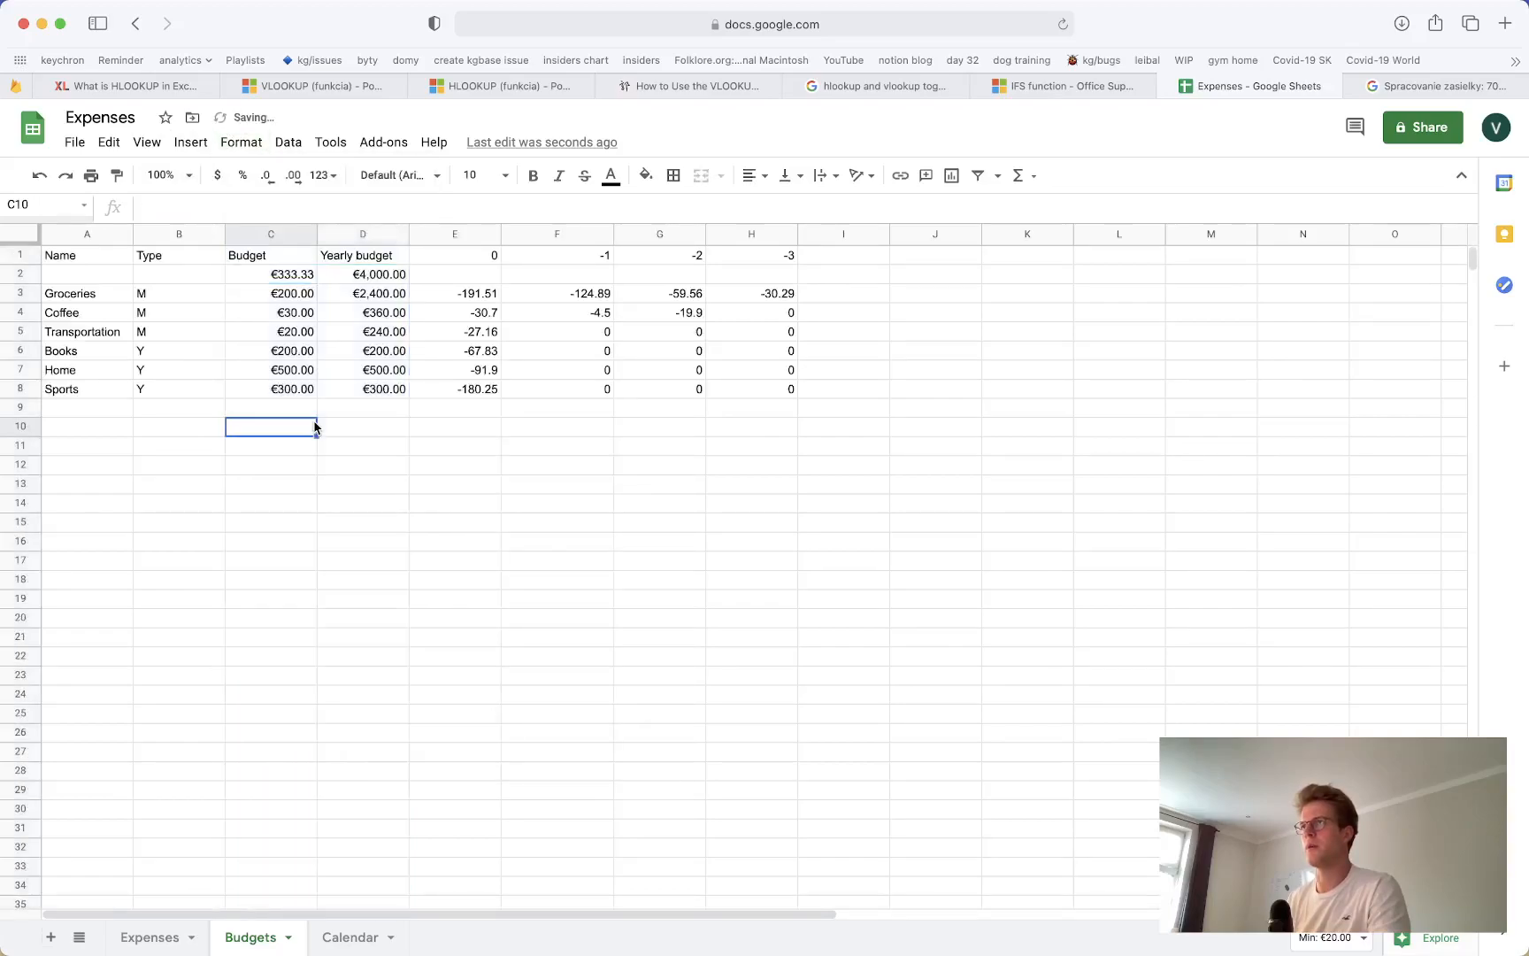
Apply the two-decimal euro currency format to all the spending cells from E3 to the sheet's last row and column
{"action": "left_click", "coordinate": [481, 276]}
{"action": "key", "text": "Down"}
{"action": "key", "text": "shift+Right"}
{"action": "key", "text": "shift+Right"}
{"action": "key", "text": "shift+Right"}
{"action": "key", "text": "super+shift+Down"}
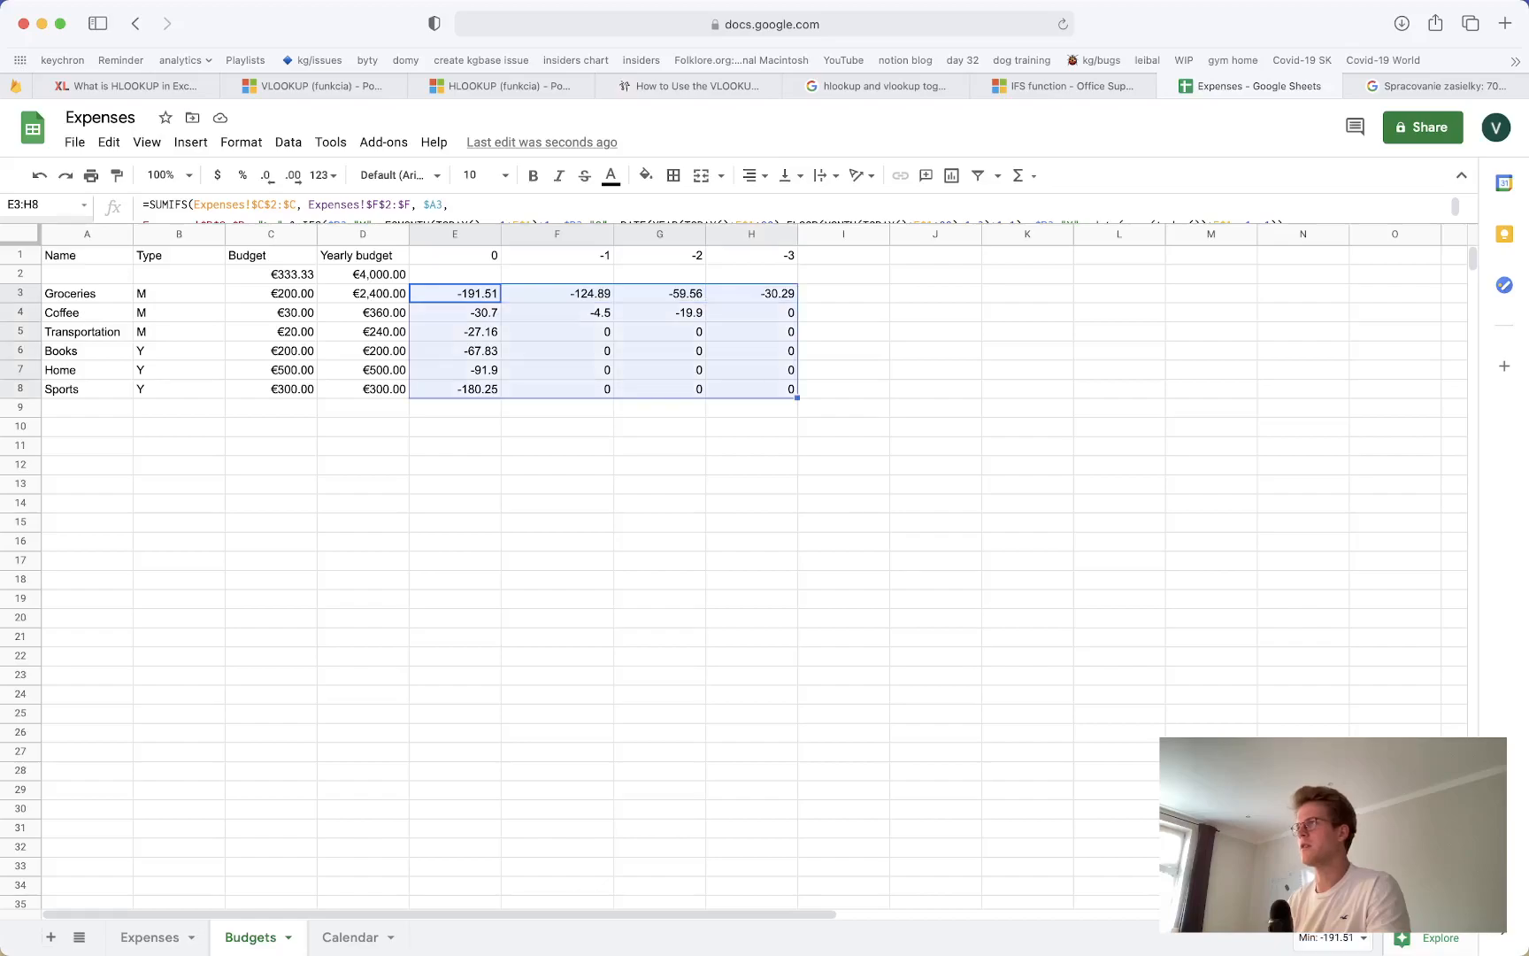
{"action": "key", "text": "super+shift+Down"}
{"action": "key", "text": "super+shift+Right"}
{"action": "left_click", "coordinate": [226, 144]}
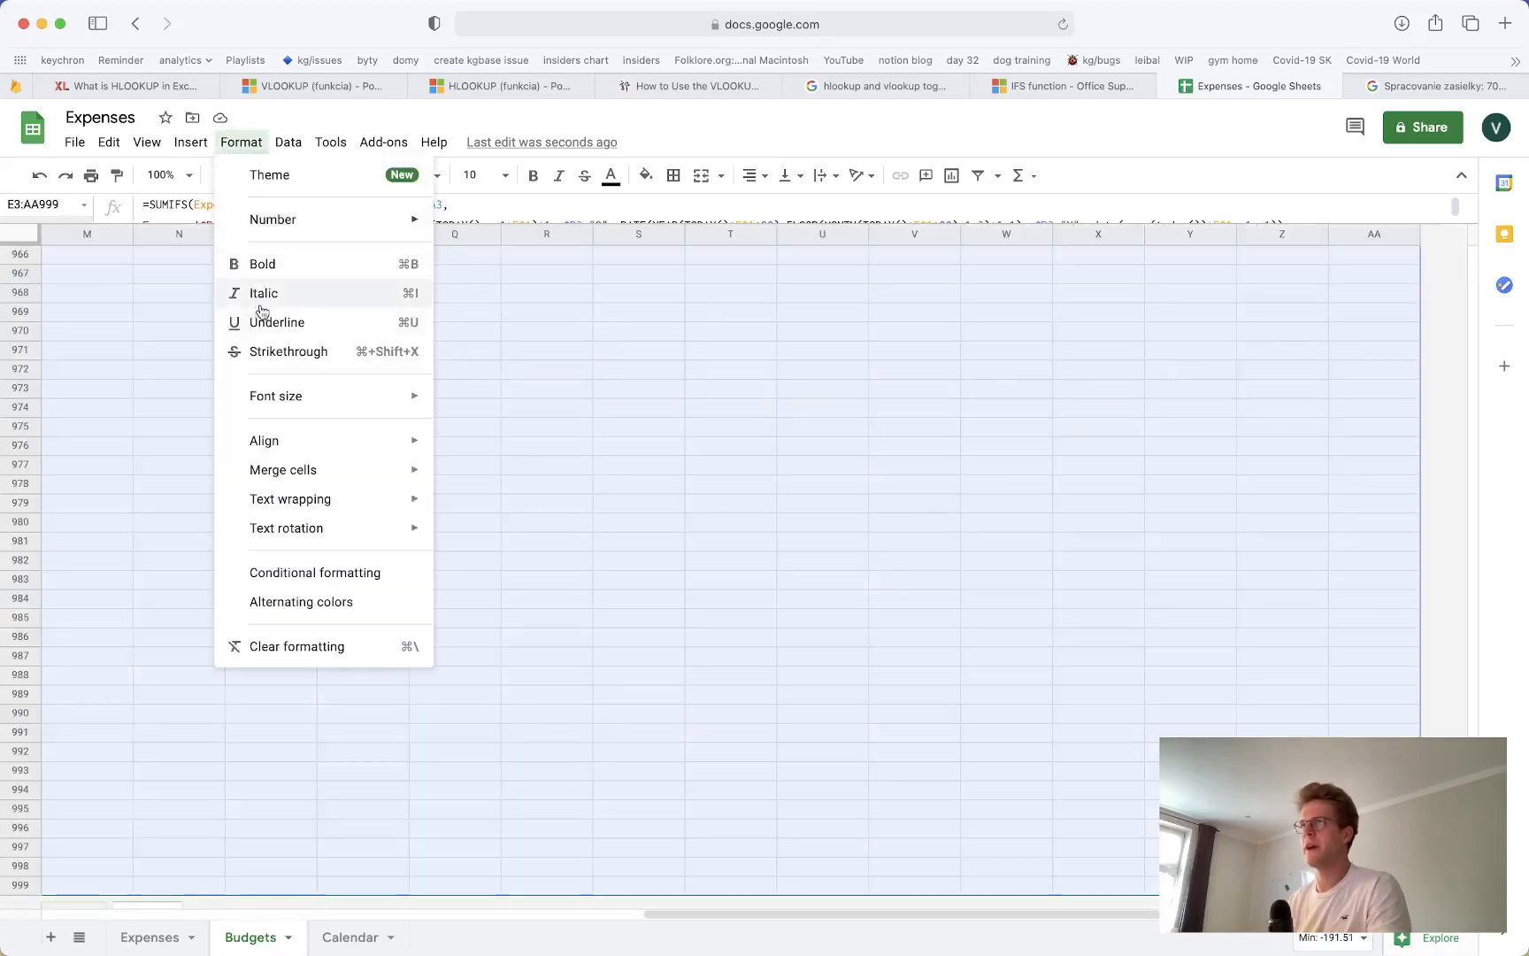
{"action": "mouse_move", "coordinate": [424, 222]}
{"action": "left_click", "coordinate": [516, 692]}
{"action": "scroll", "coordinate": [470, 575], "scroll_direction": "up", "scroll_amount": 20}
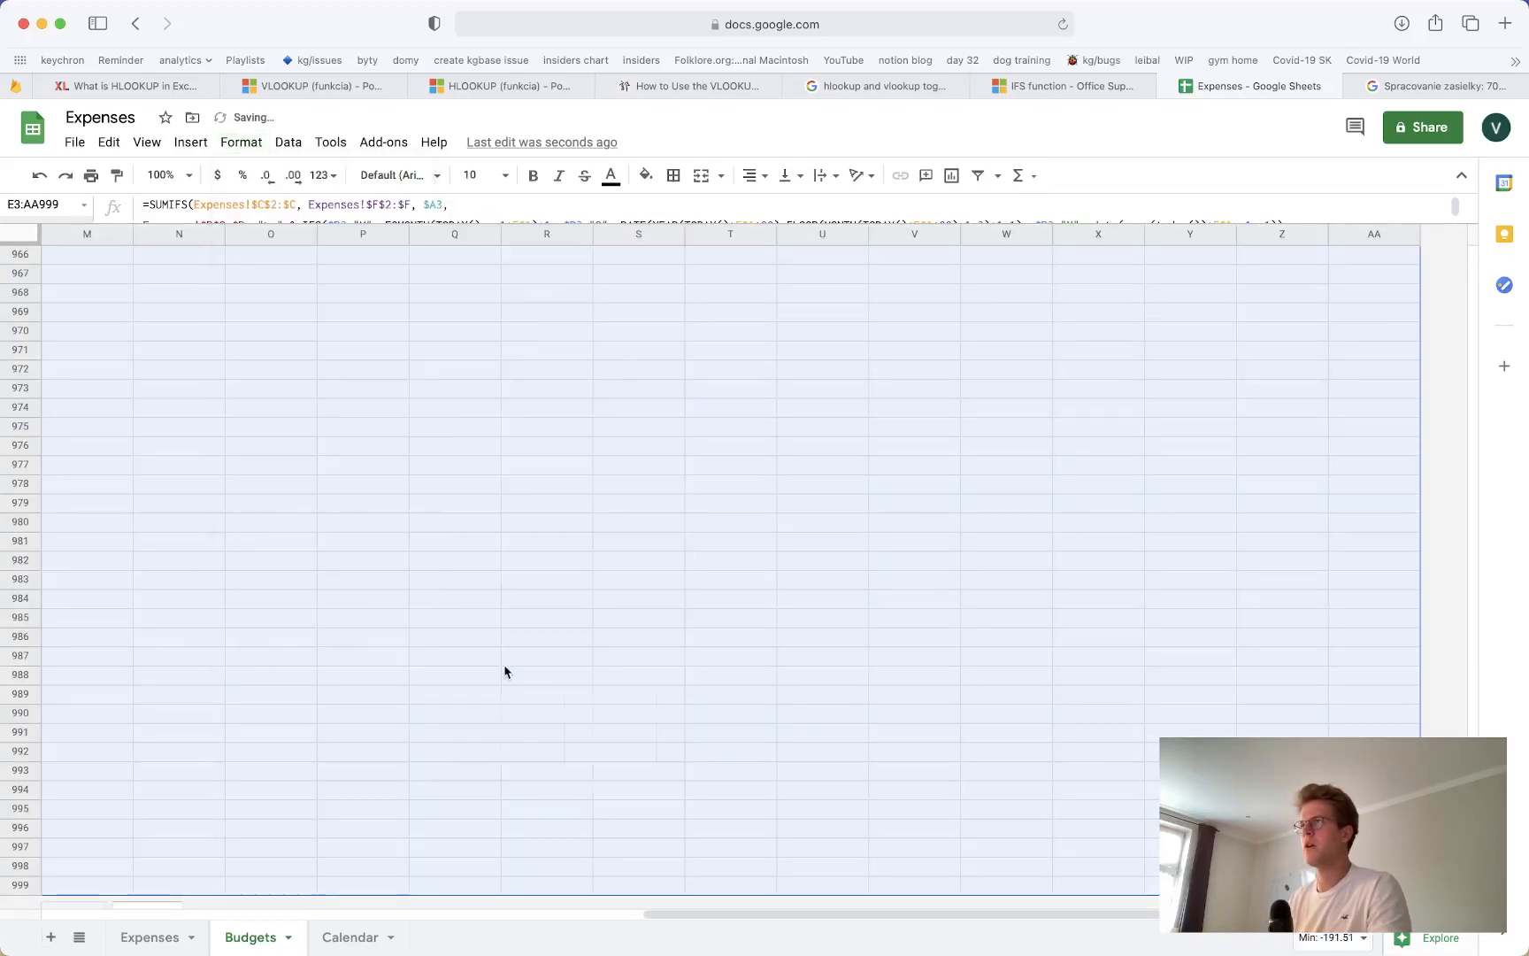
{"action": "left_click", "coordinate": [471, 577]}
{"action": "left_click_drag", "start_coordinate": [711, 912], "coordinate": [106, 823]}
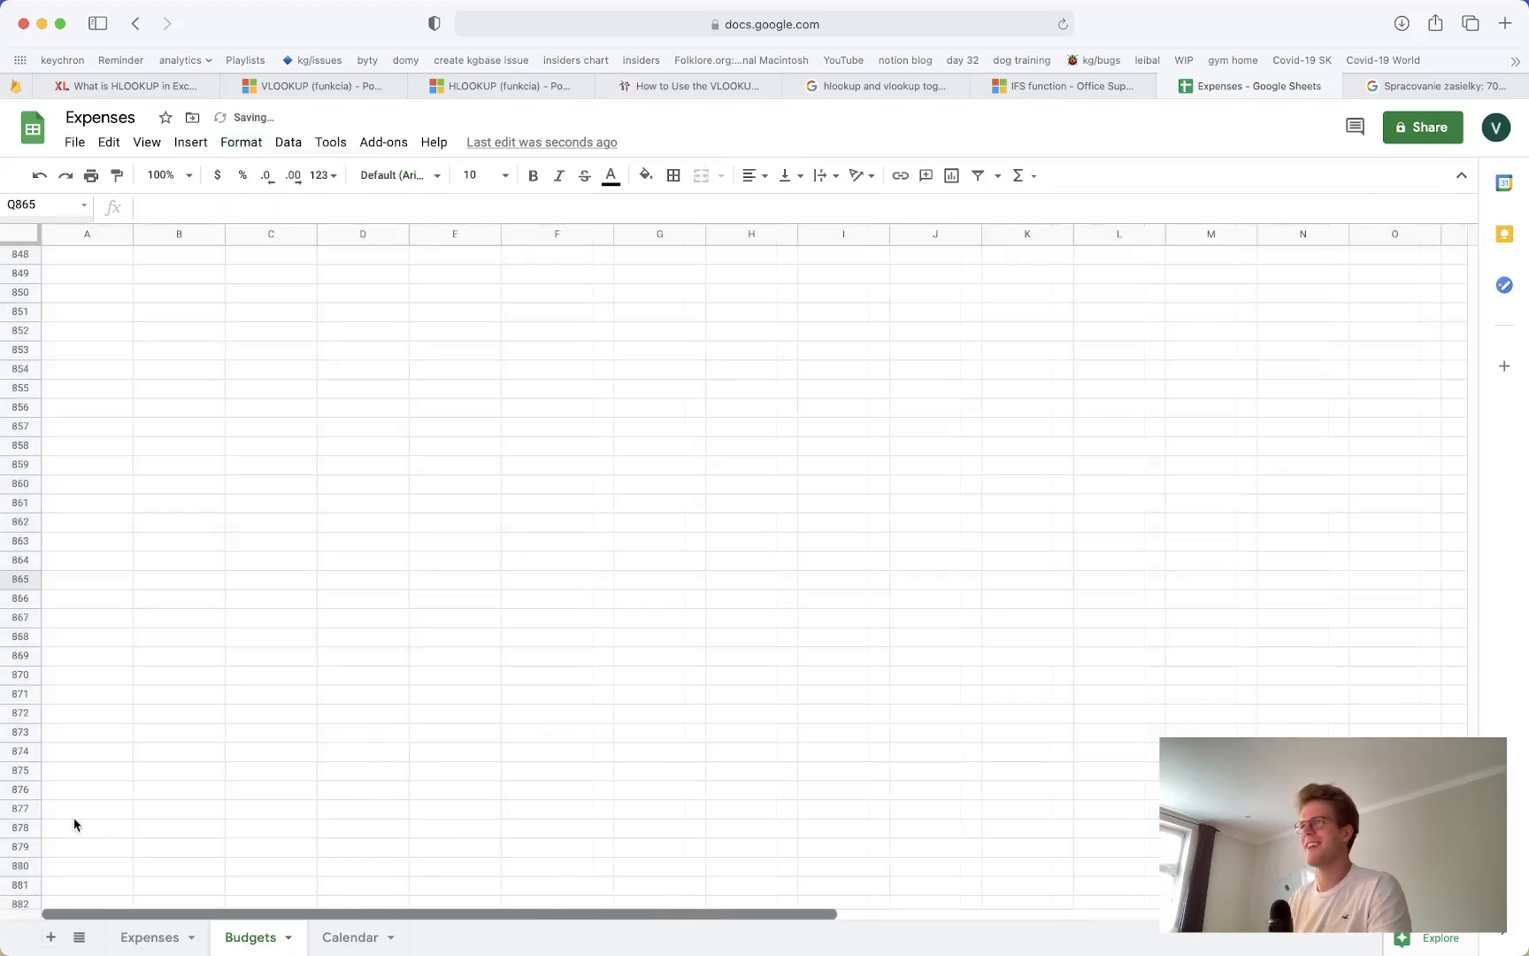
{"action": "scroll", "coordinate": [267, 442], "scroll_direction": "up", "scroll_amount": 20}
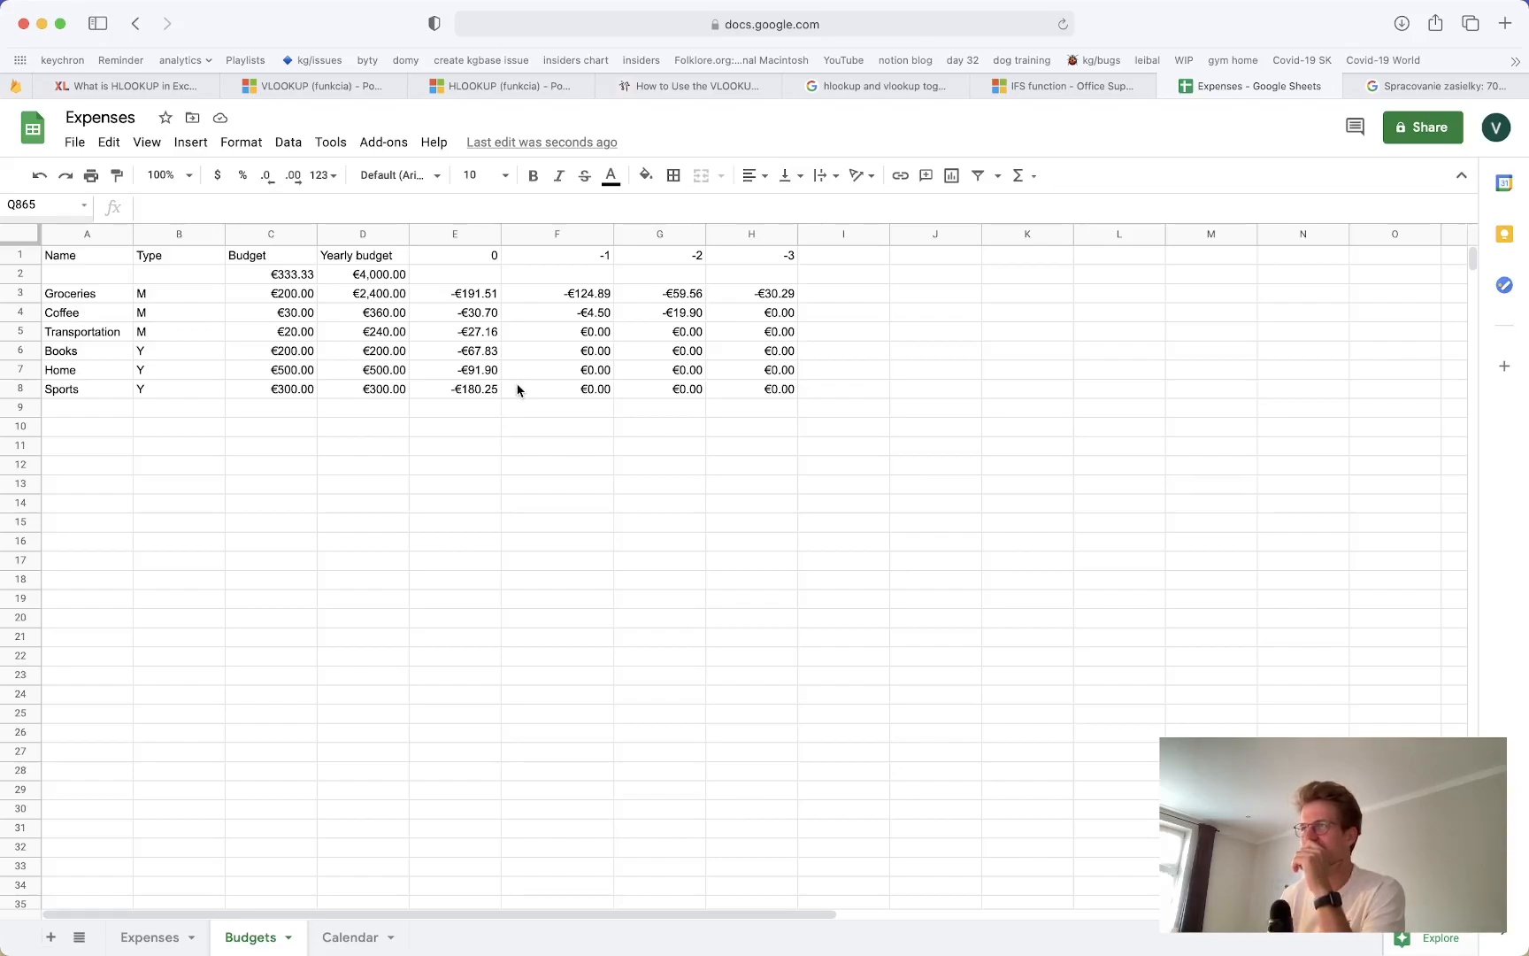
Reset the Category filter on the Expenses sheet to include every category
{"action": "left_click", "coordinate": [268, 414]}
{"action": "left_click", "coordinate": [170, 939]}
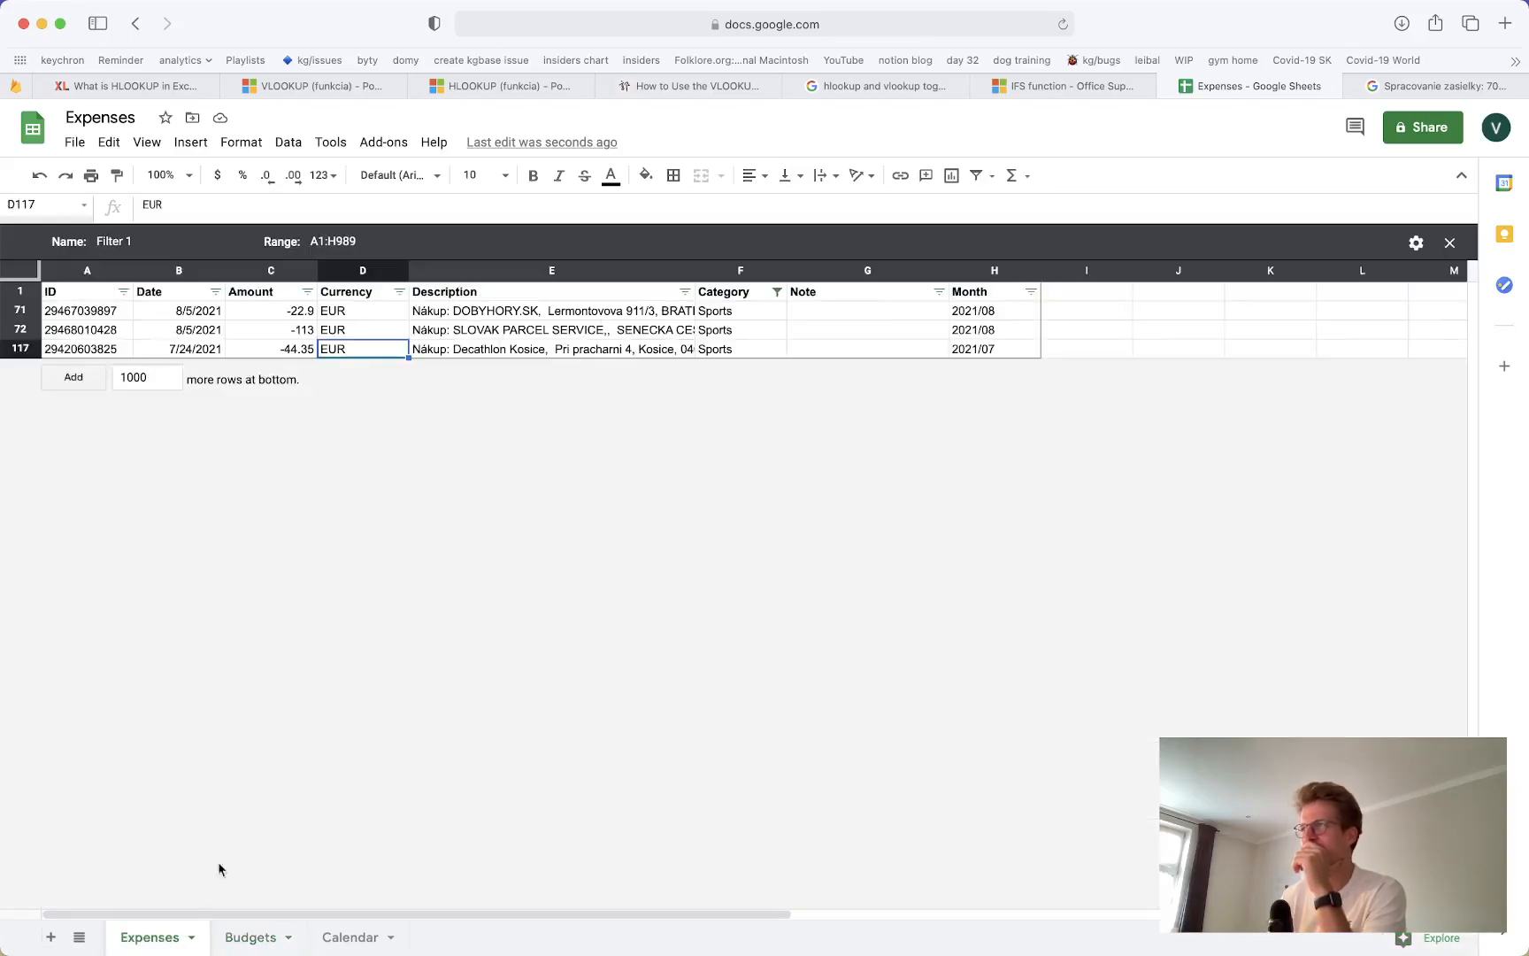
{"action": "left_click", "coordinate": [776, 291]}
{"action": "left_click", "coordinate": [599, 519]}
{"action": "left_click", "coordinate": [566, 519]}
{"action": "left_click", "coordinate": [722, 734]}
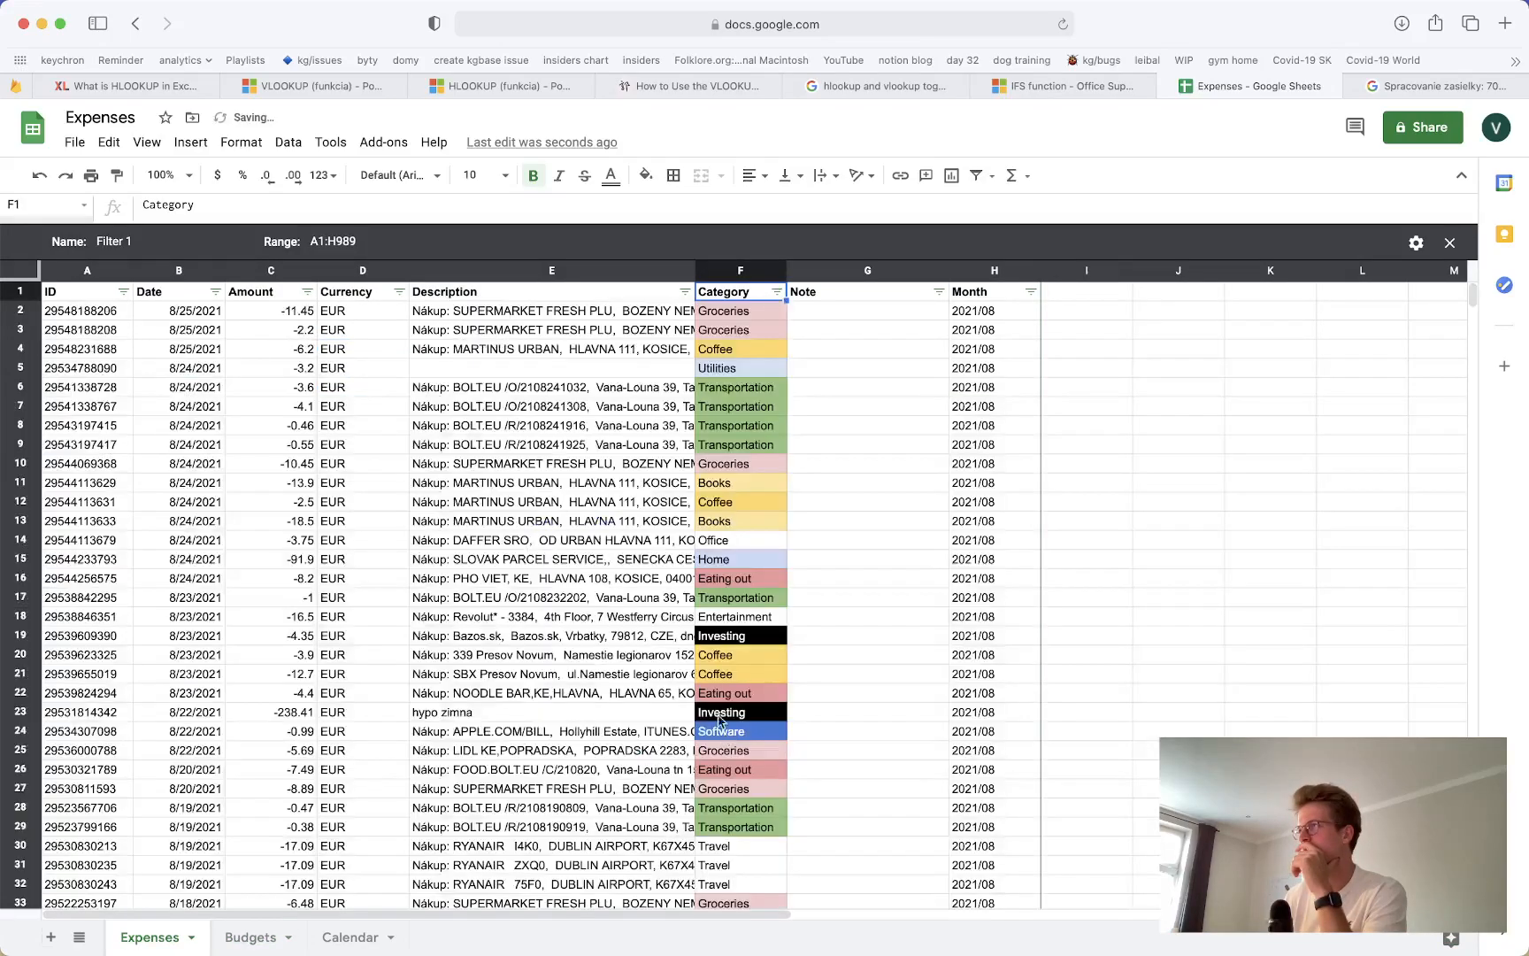
{"action": "left_click", "coordinate": [718, 443]}
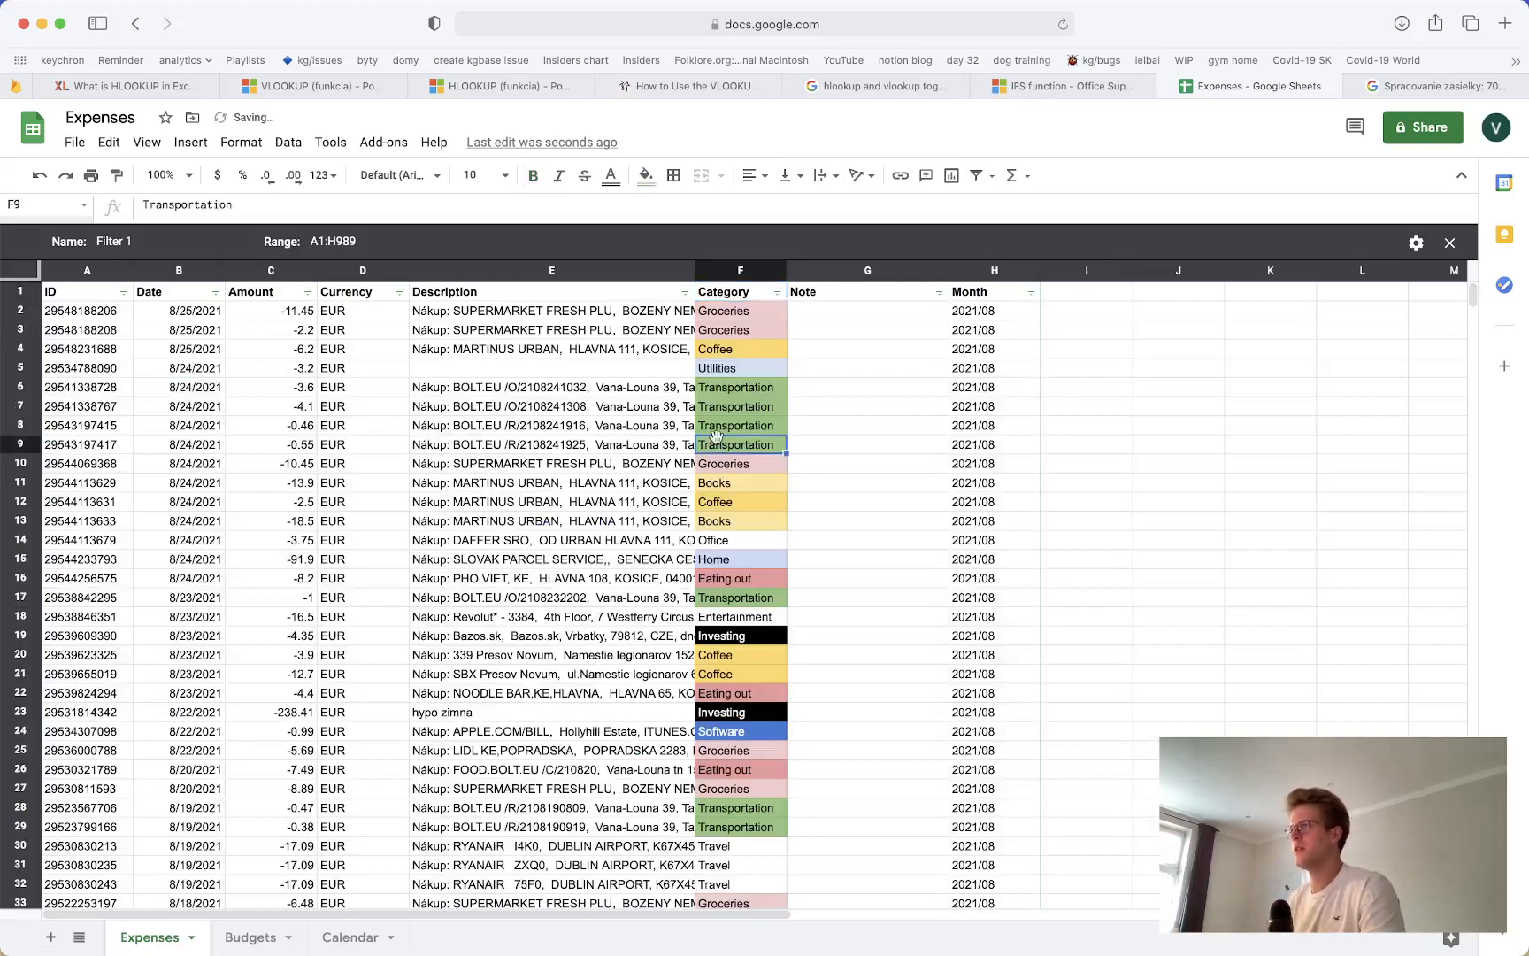
Add a Utilities category in row 9 of the Budgets sheet with type M and a budget of 300
{"action": "left_click", "coordinate": [283, 939]}
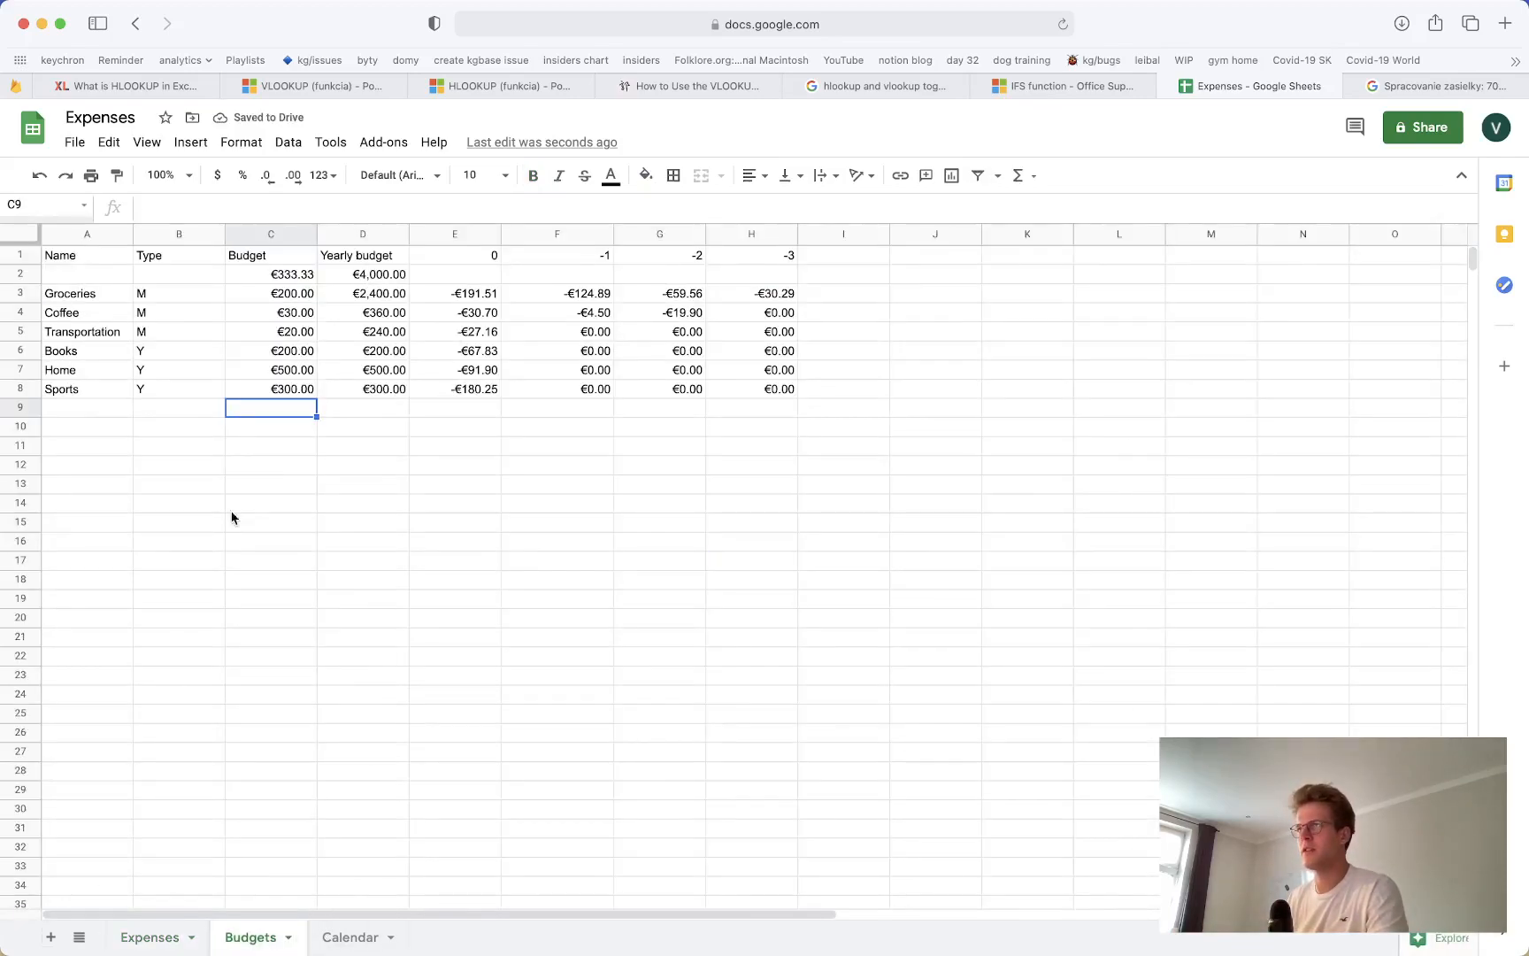
{"action": "left_click", "coordinate": [40, 406]}
{"action": "left_click", "coordinate": [53, 407]}
{"action": "type", "text": "Utilities"}
{"action": "key", "text": "Tab"}
{"action": "type", "text": "M"}
{"action": "key", "text": "Tab"}
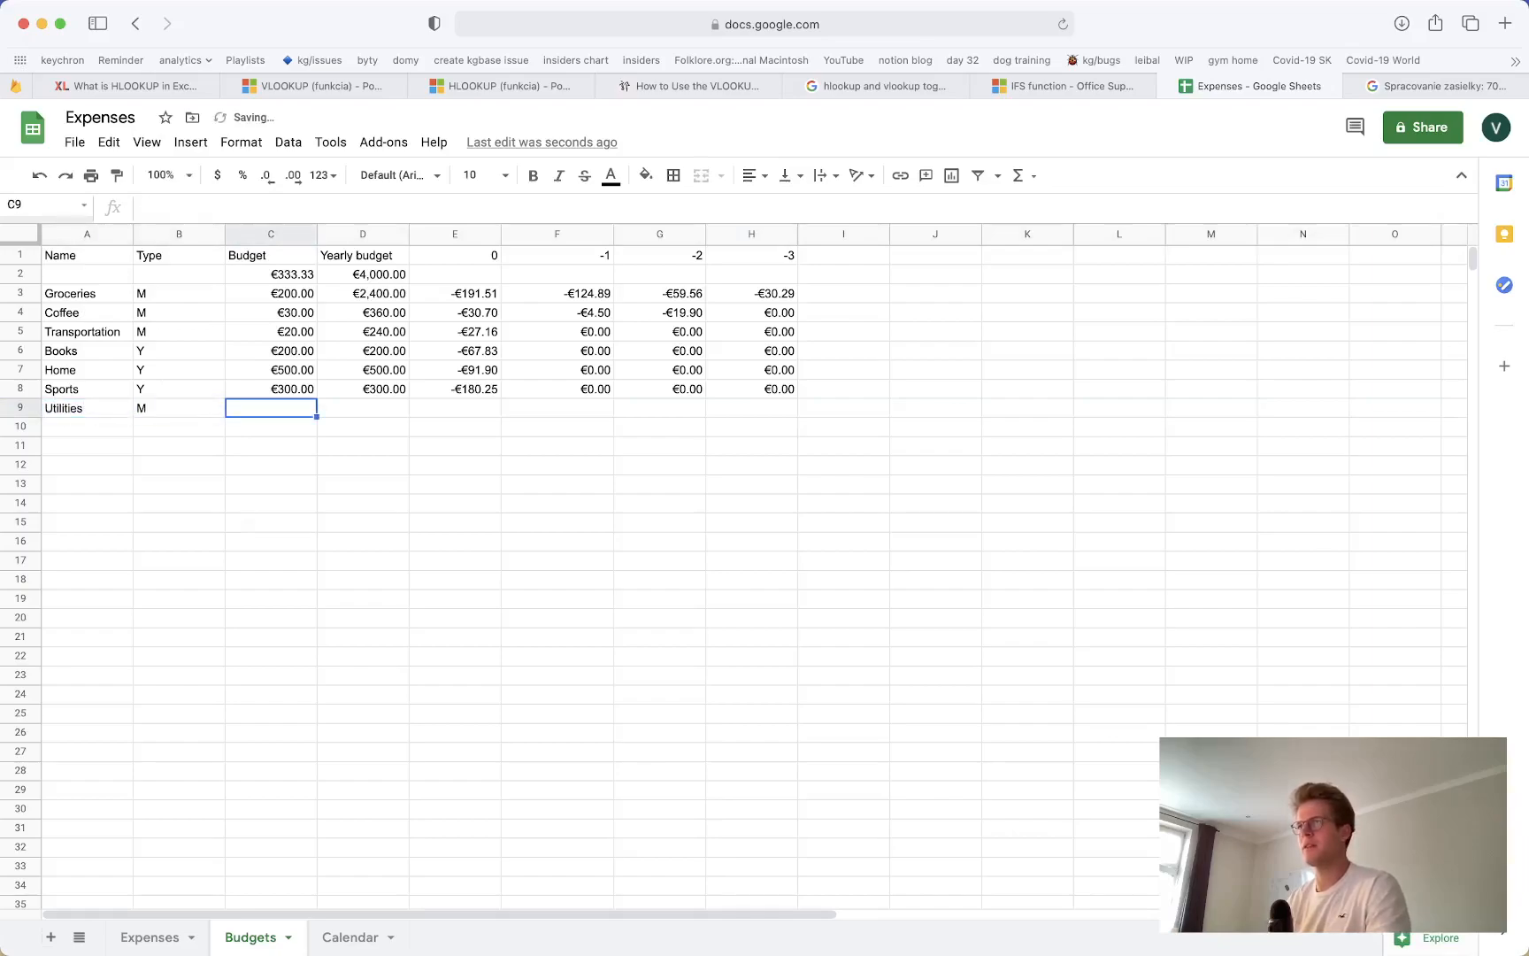
{"action": "type", "text": "300"}
{"action": "key", "text": "Tab"}
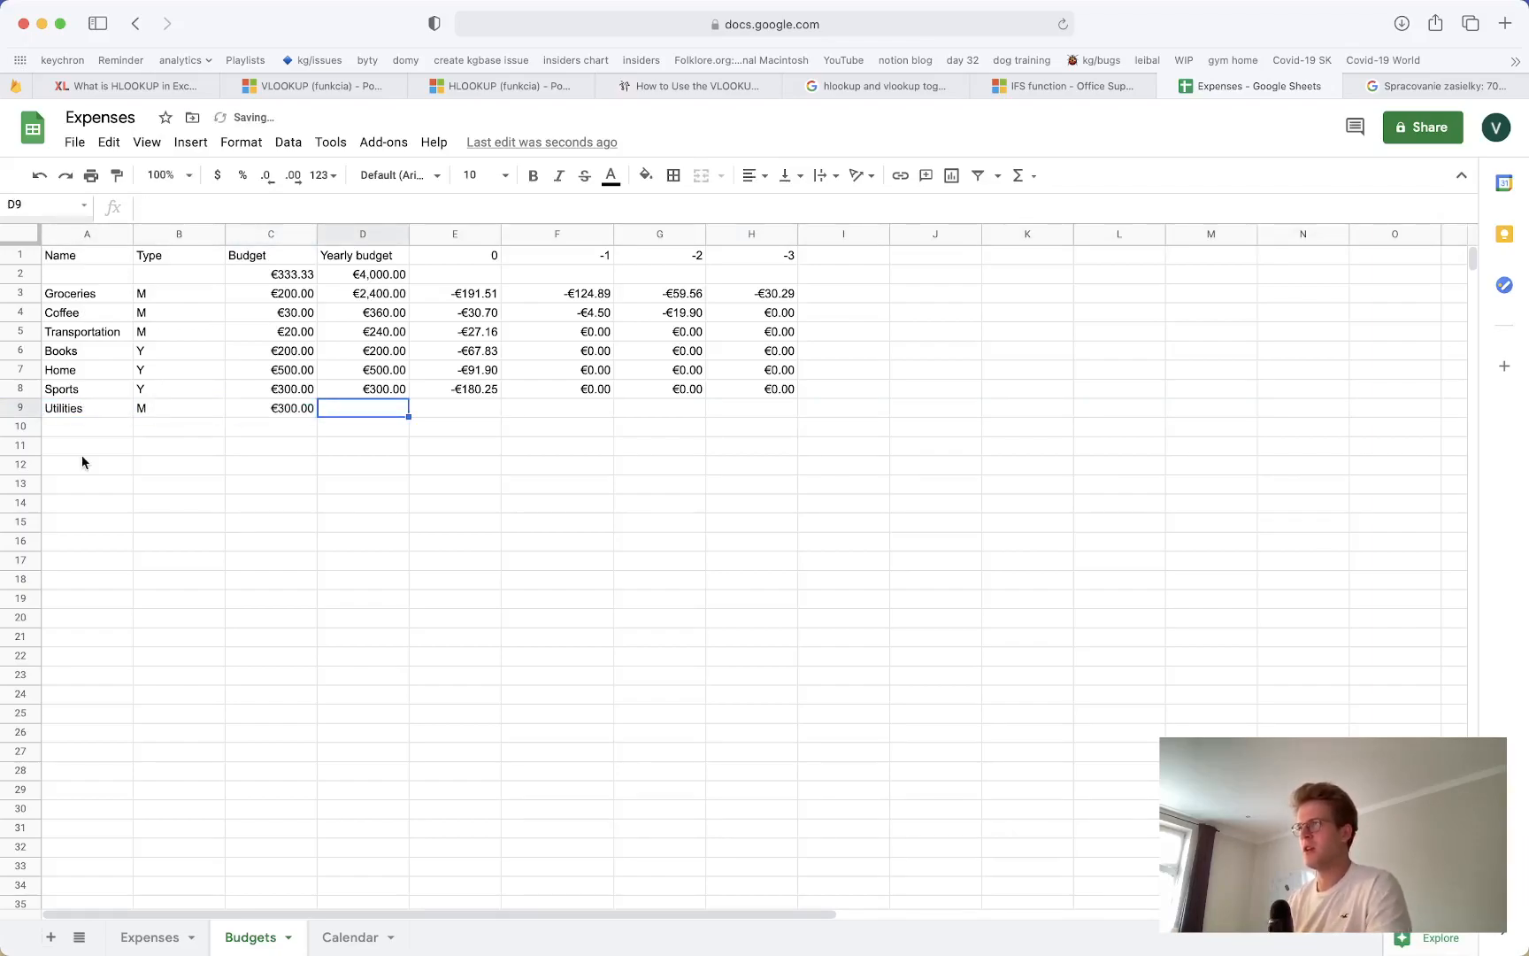
Copy the yearly budget and spending formulas from the Sports row, D8:H8, into the Utilities row, D9:H9
{"action": "left_click_drag", "start_coordinate": [402, 386], "coordinate": [710, 386]}
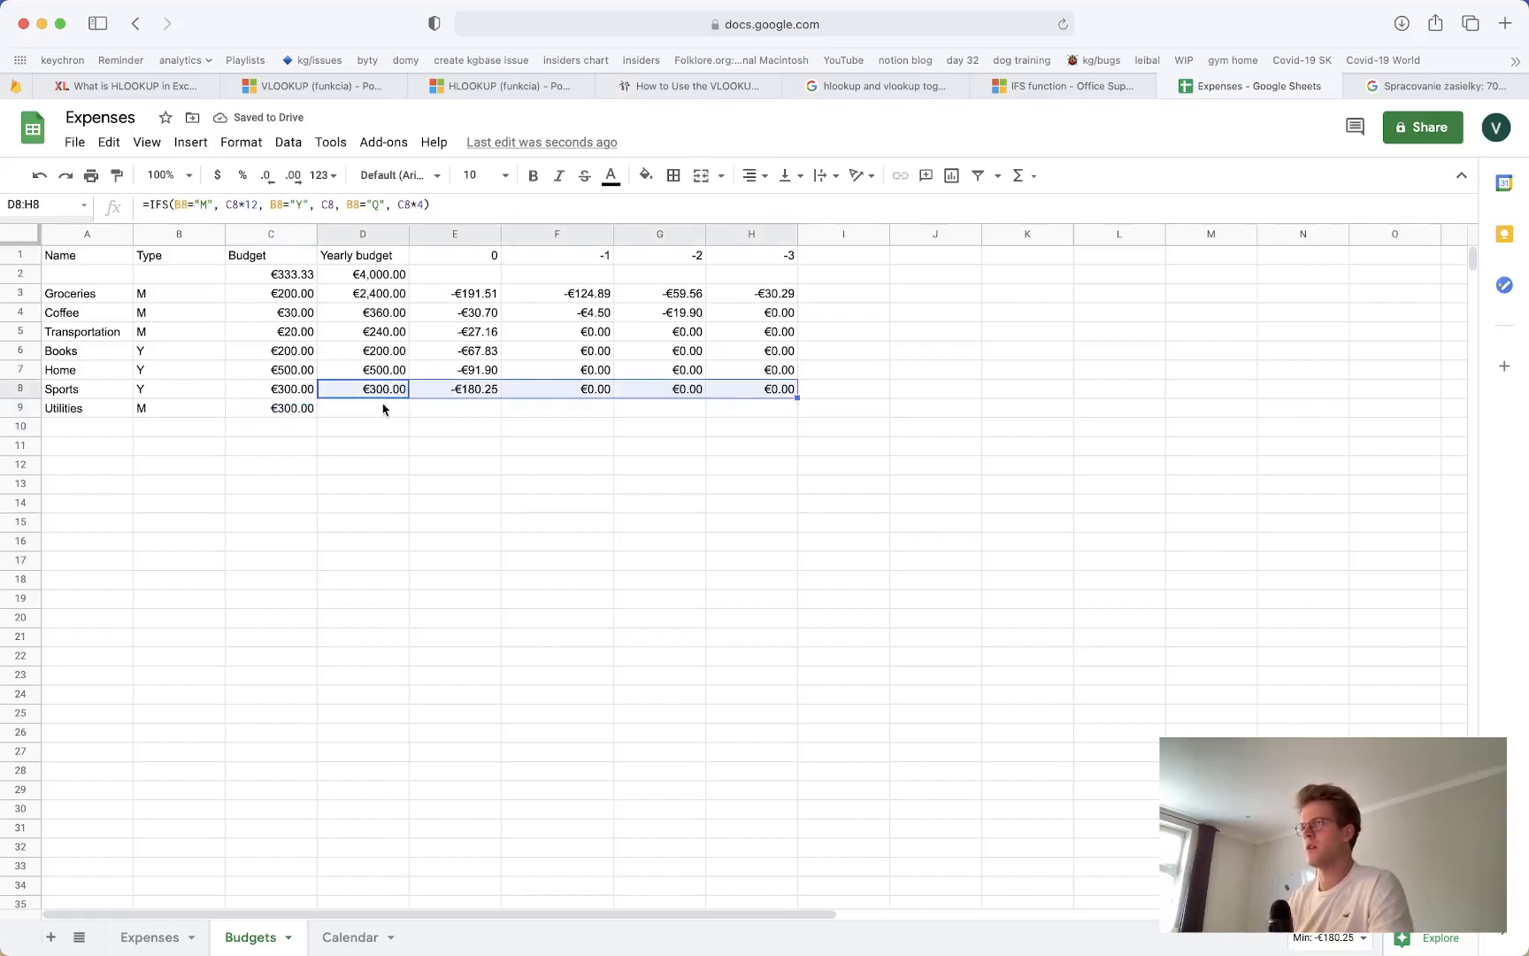
{"action": "key", "text": "ctrl+c"}
{"action": "left_click_drag", "start_coordinate": [363, 409], "coordinate": [719, 413]}
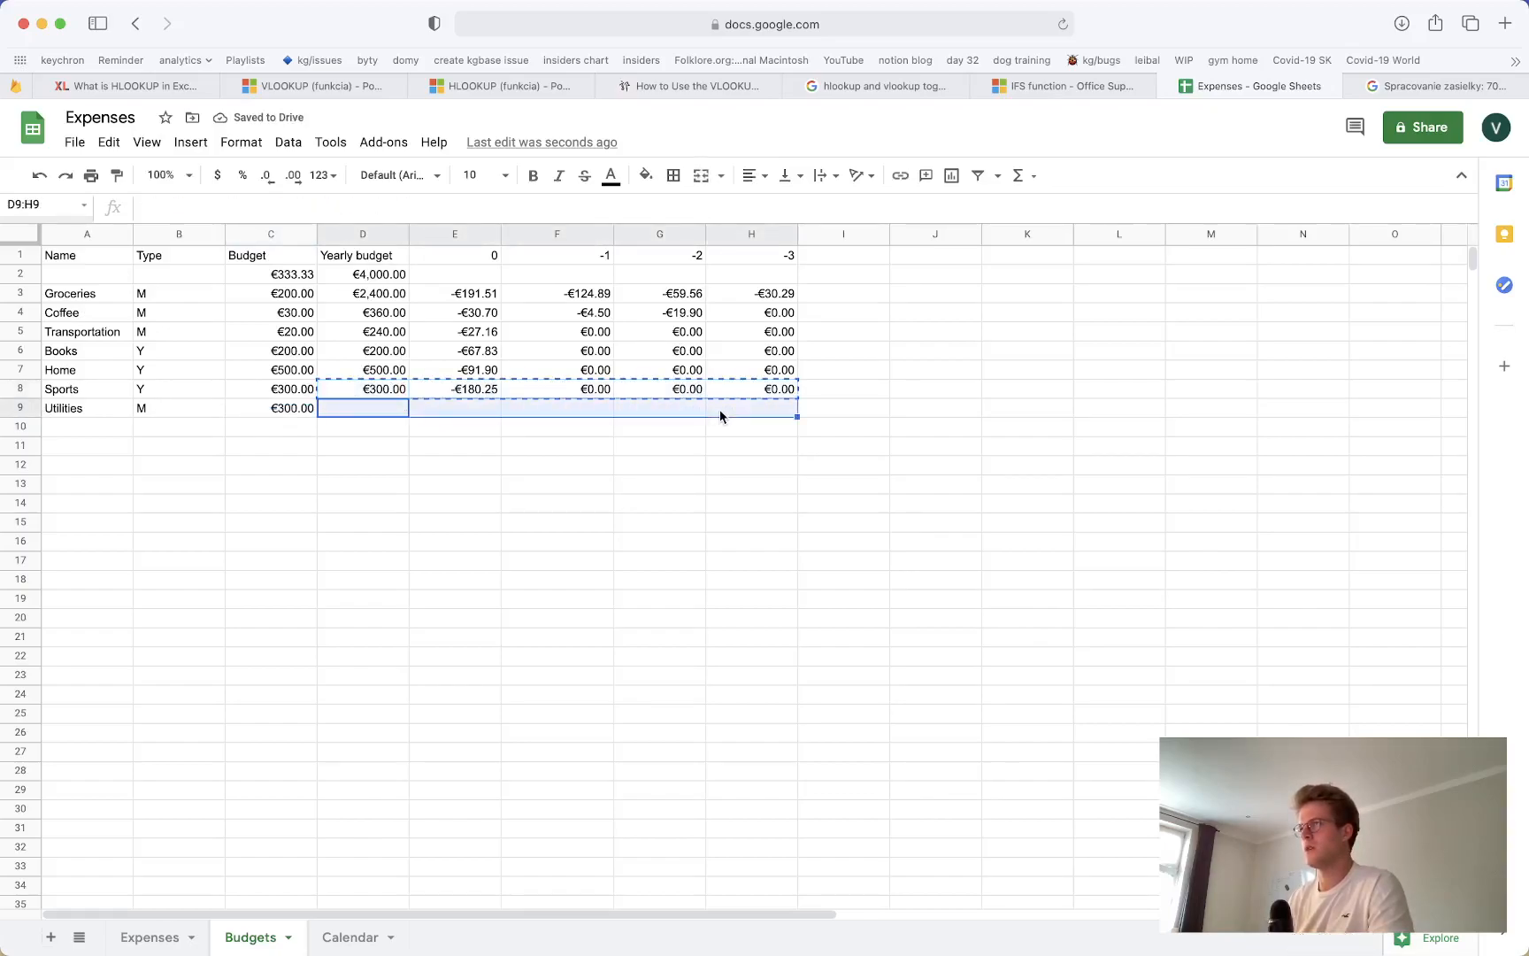
{"action": "key", "text": "super+v"}
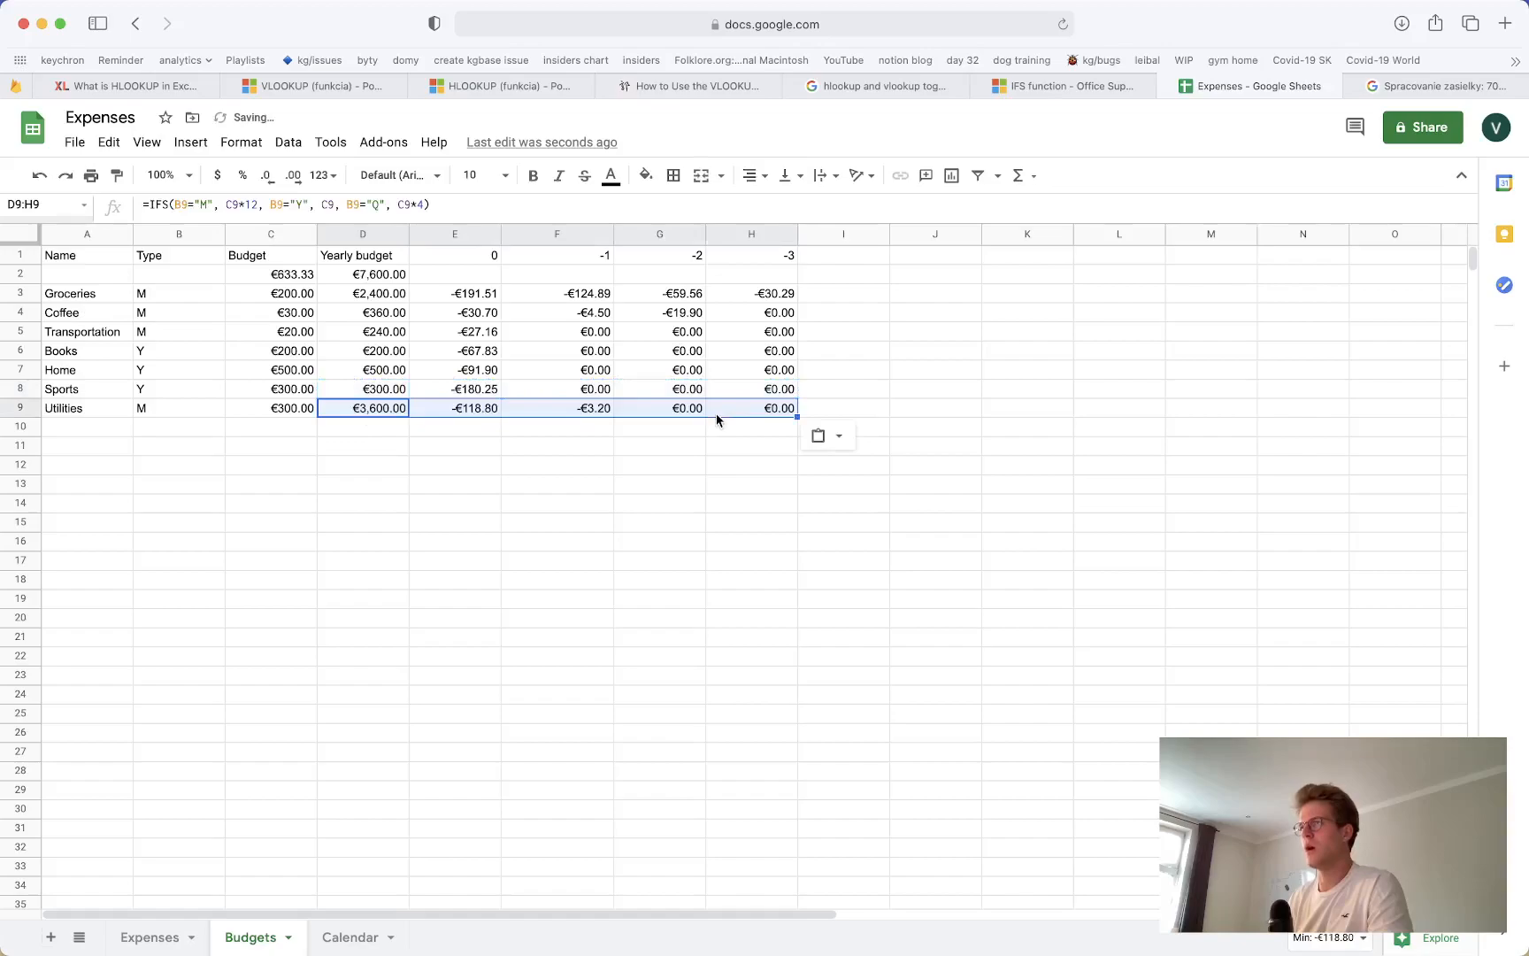
{"action": "left_click", "coordinate": [469, 427]}
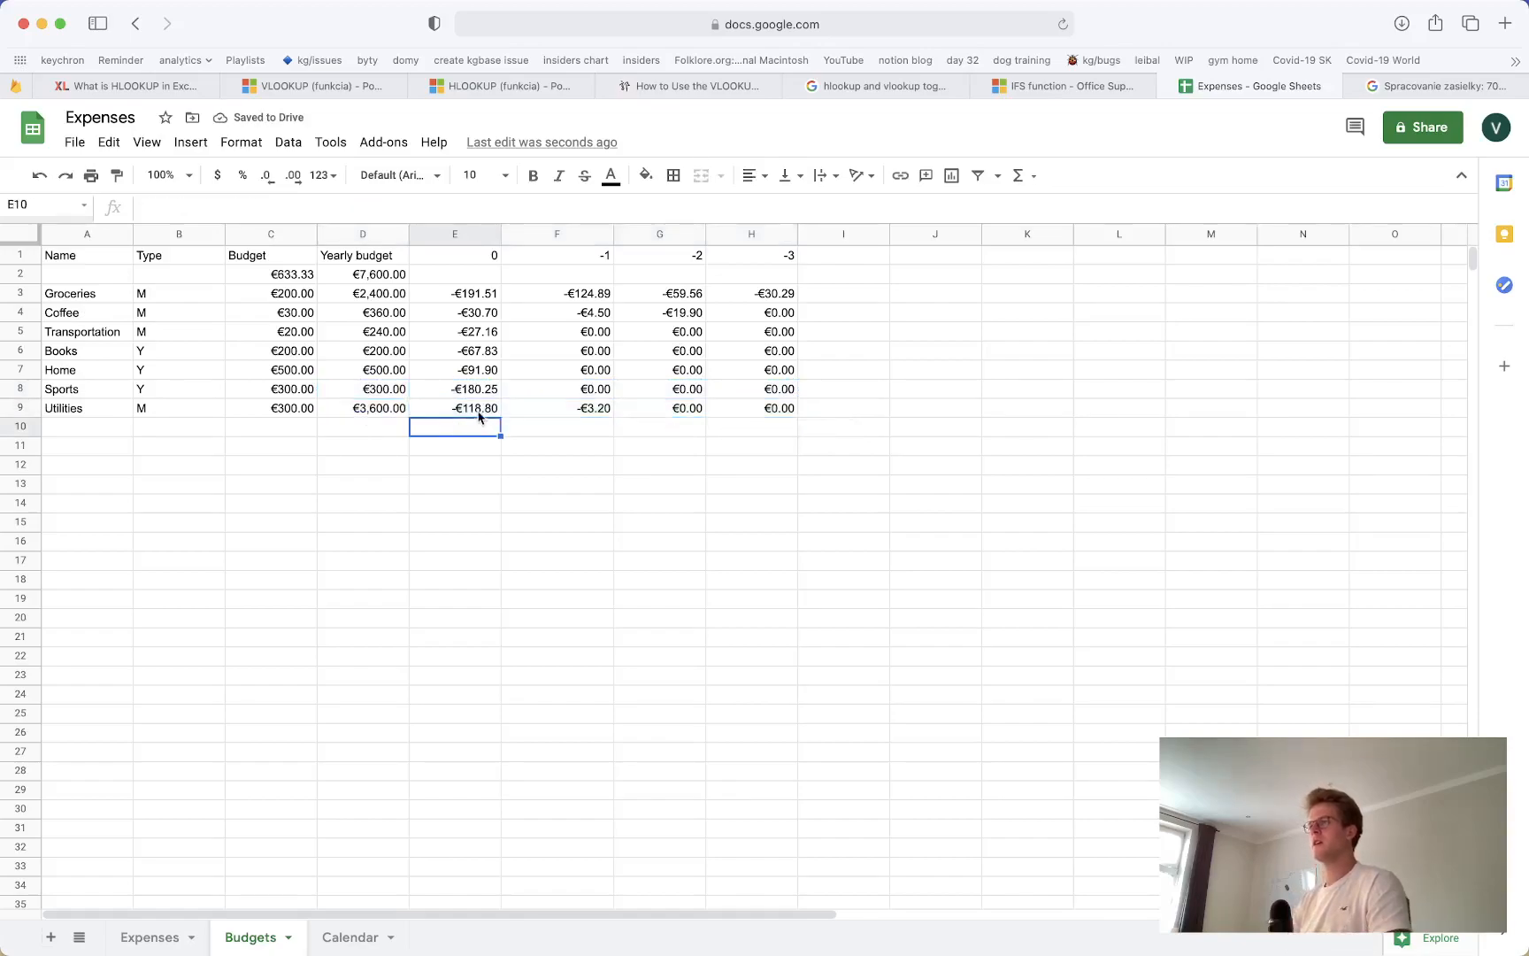
{"action": "left_click", "coordinate": [577, 408]}
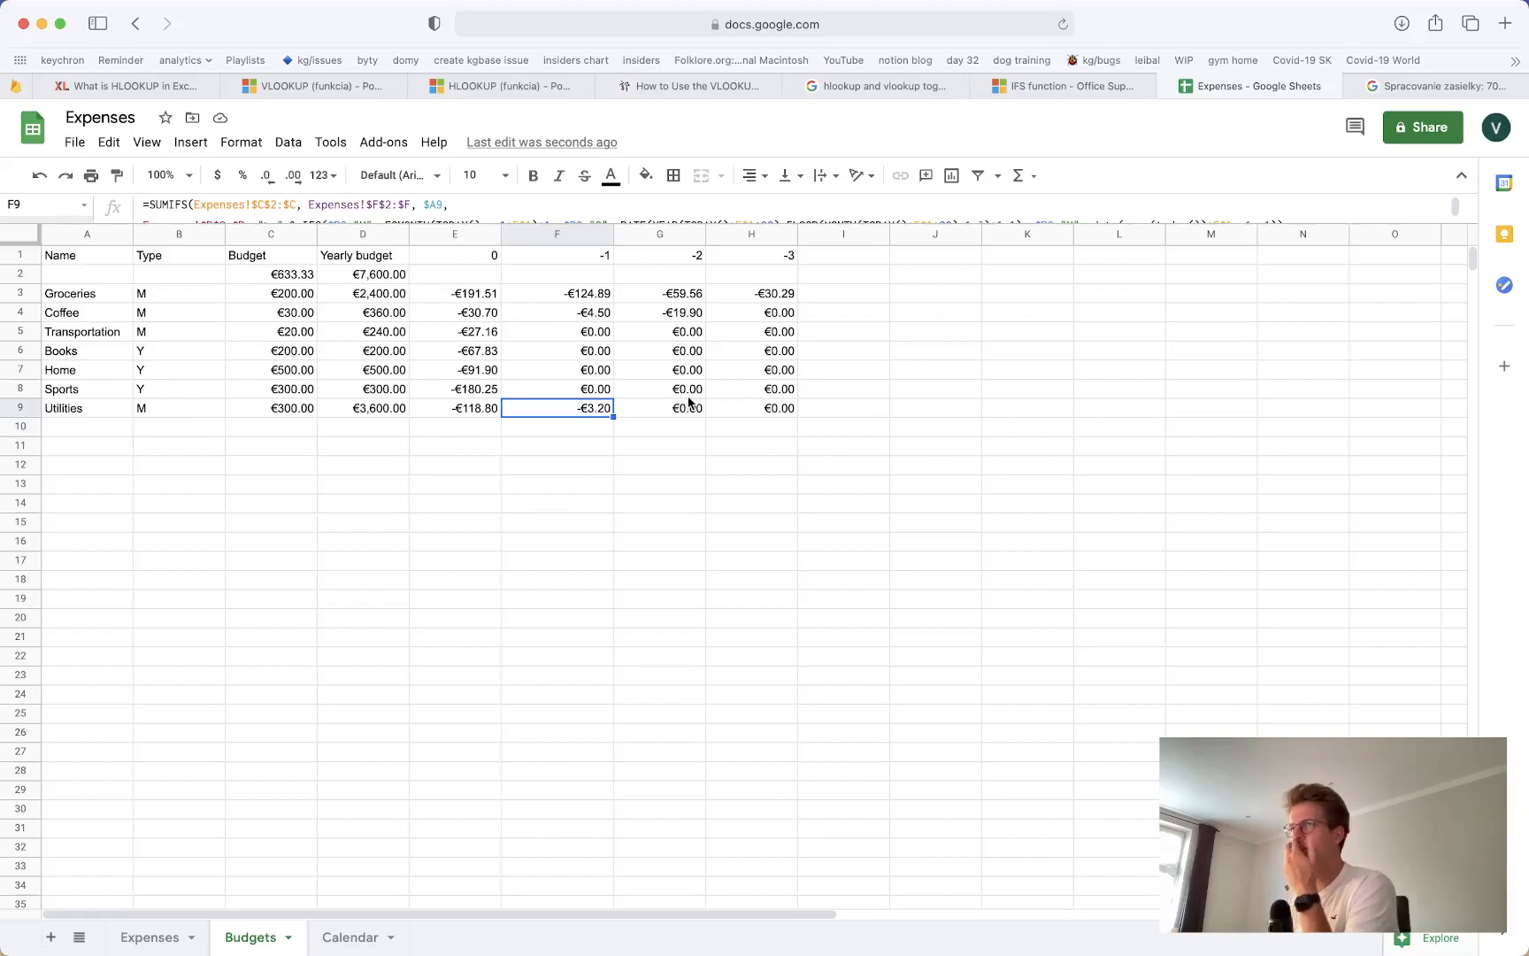
Insert a row above Groceries and copy the Groceries type, budgets and spending formulas into it, B3:H3
{"action": "left_click", "coordinate": [19, 293]}
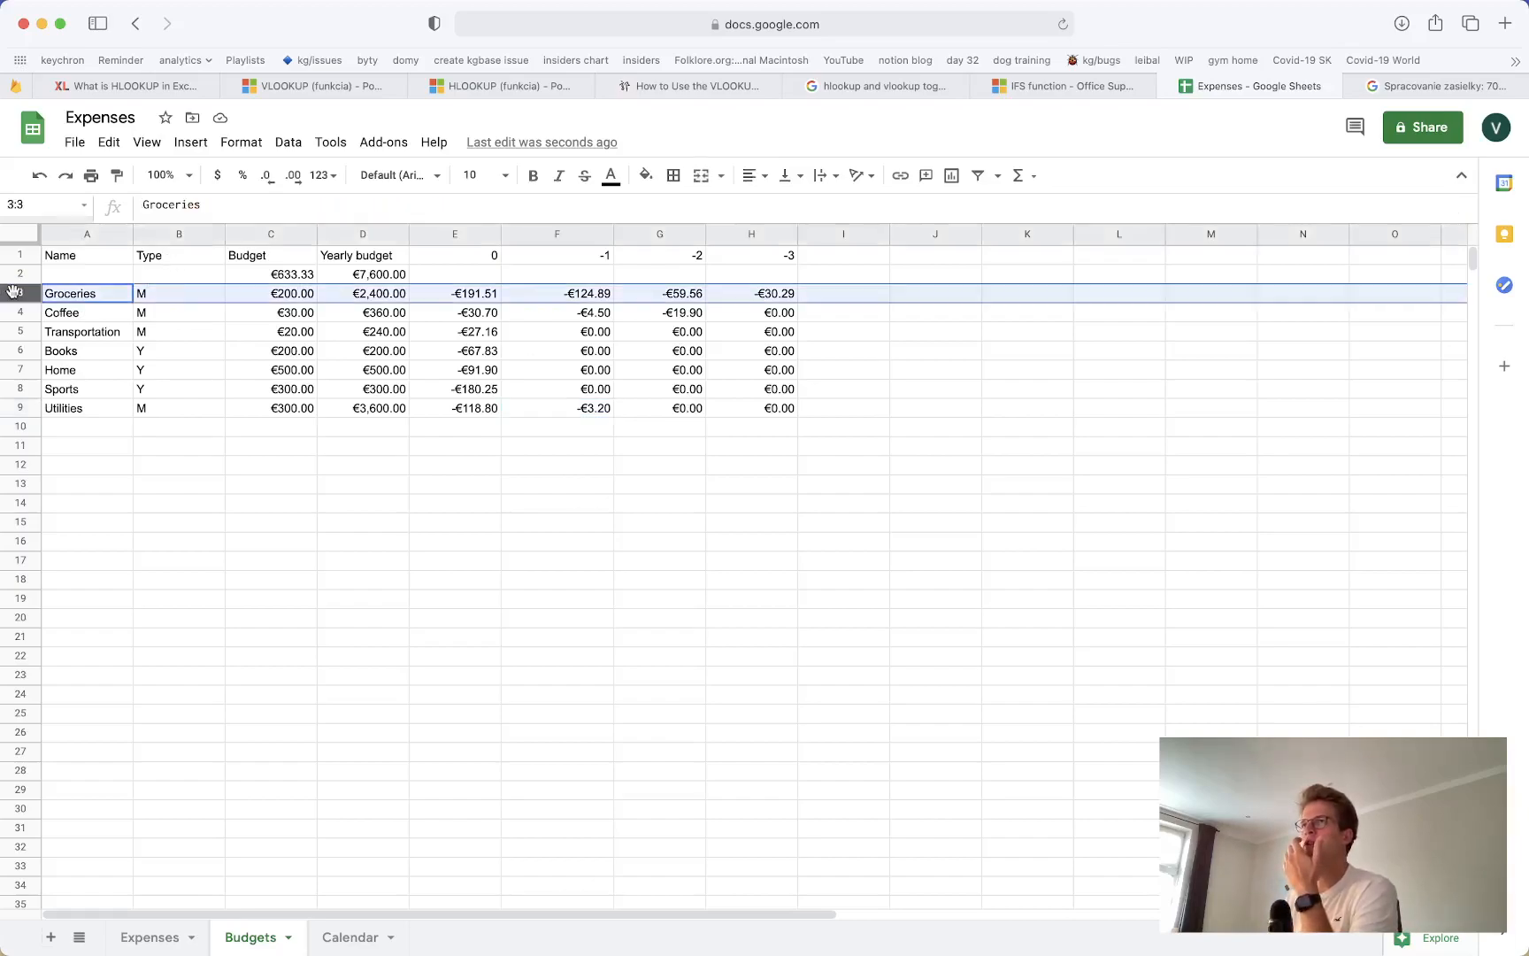
{"action": "right_click", "coordinate": [19, 293]}
{"action": "left_click", "coordinate": [109, 444]}
{"action": "left_click_drag", "start_coordinate": [183, 312], "coordinate": [752, 314]}
{"action": "key", "text": "super+c"}
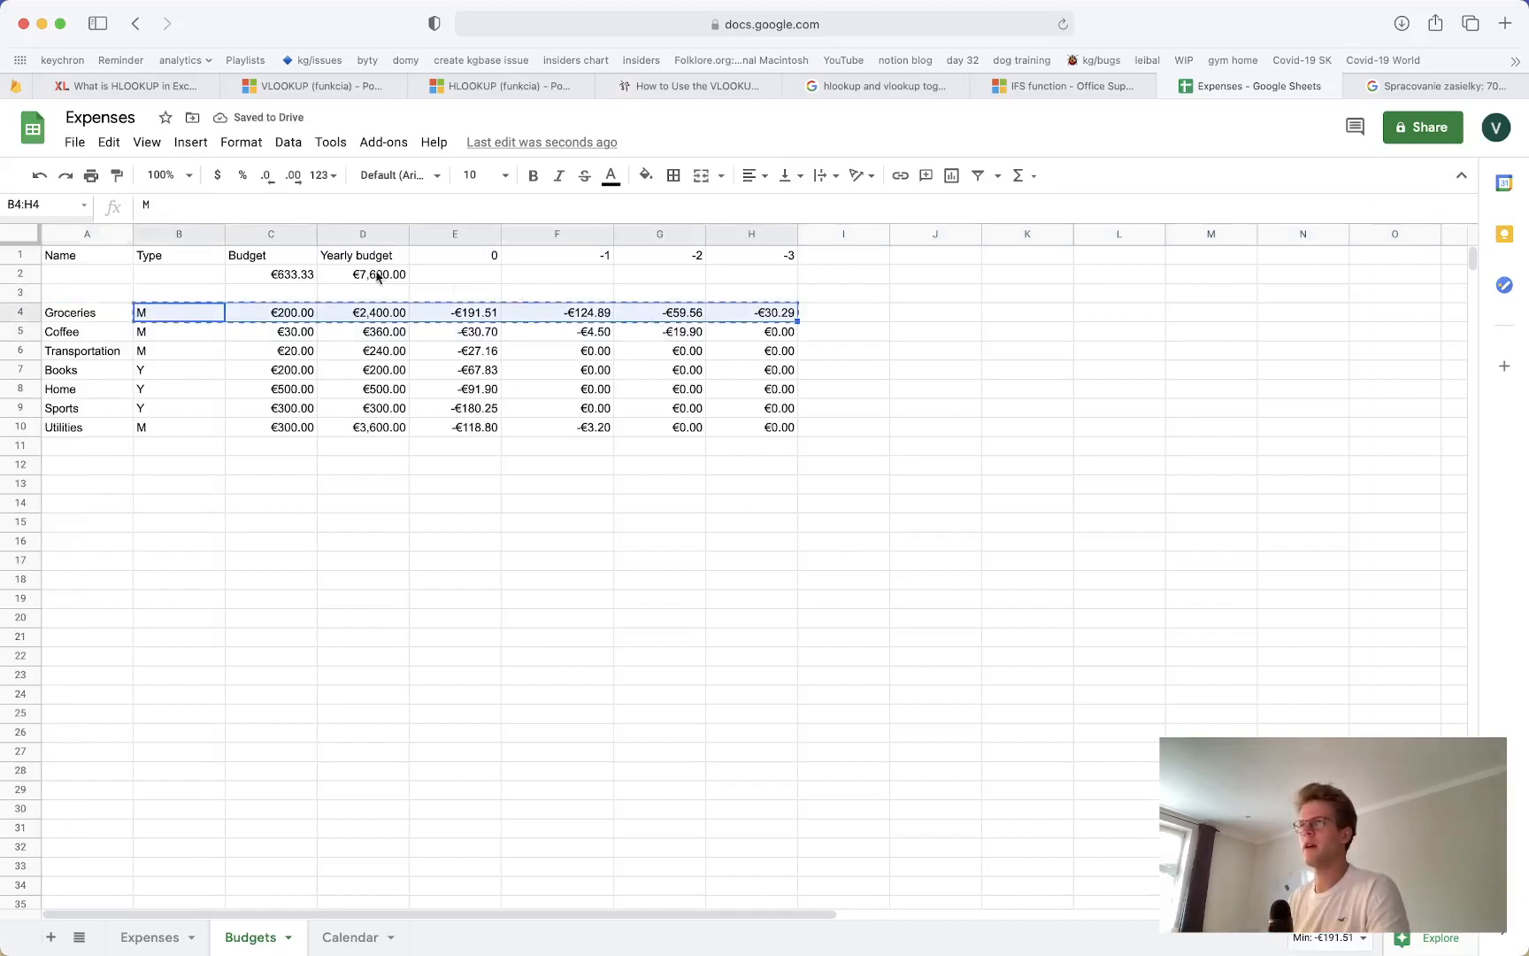
{"action": "left_click_drag", "start_coordinate": [154, 298], "coordinate": [781, 301]}
{"action": "key", "text": "super+v"}
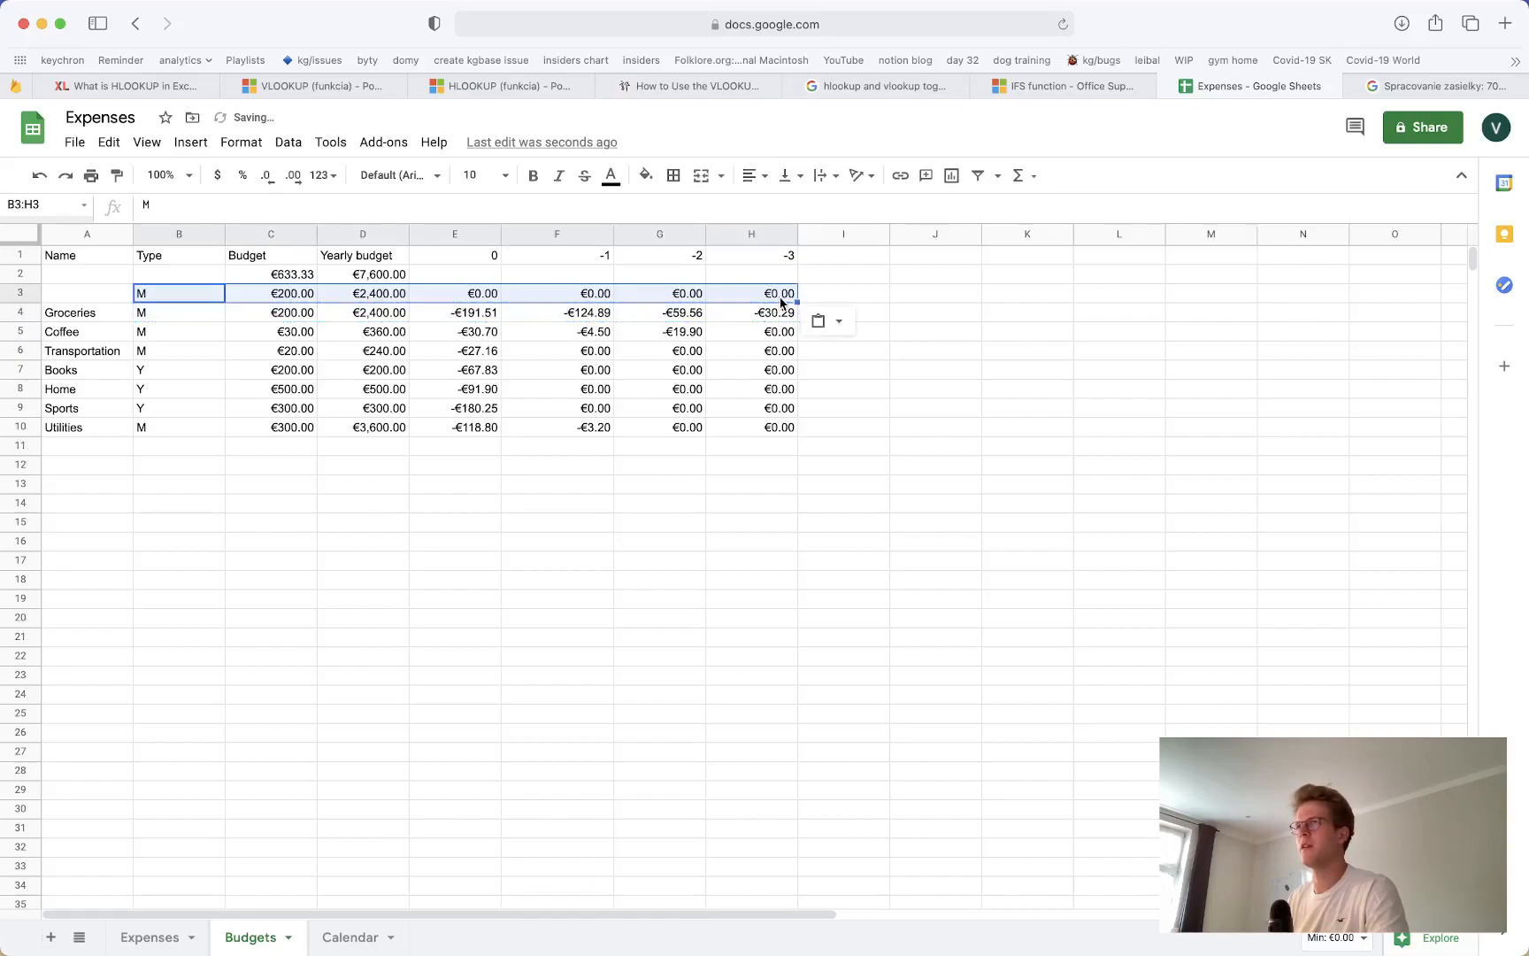
Clear the Budget and Yearly budget cells of the inserted row, C3:D3
{"action": "left_click", "coordinate": [299, 296]}
{"action": "key", "text": "shift+Right"}
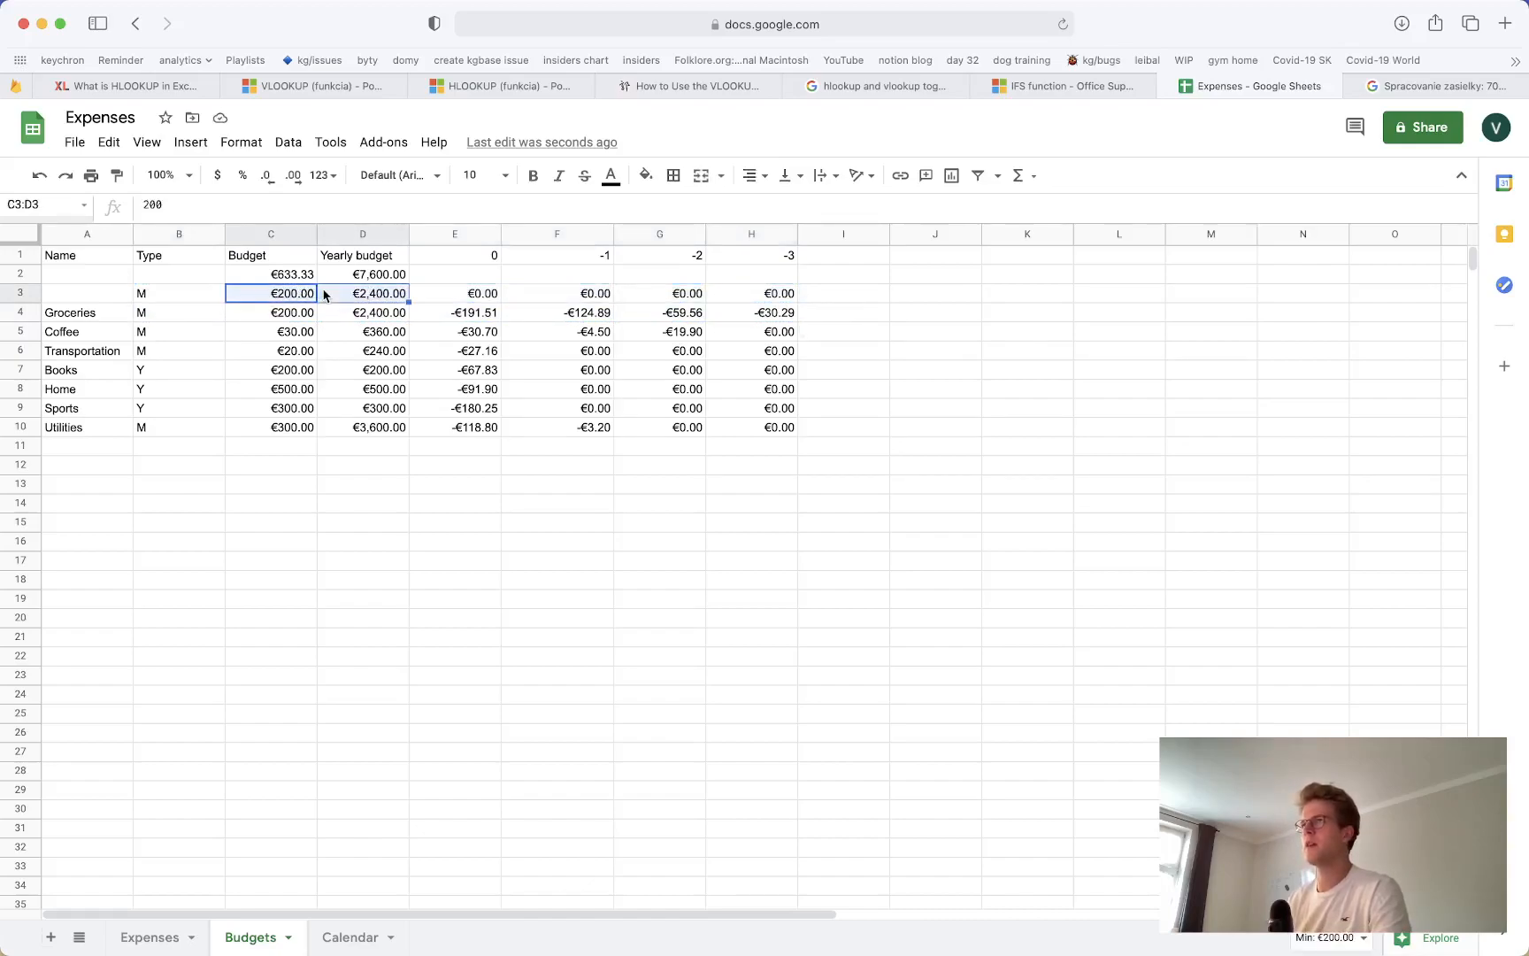
{"action": "key", "text": "Delete"}
Examine the SUMIFS formula in E3 of the inserted row and the category data on the Expenses sheet it refers to
{"action": "double_click", "coordinate": [454, 300]}
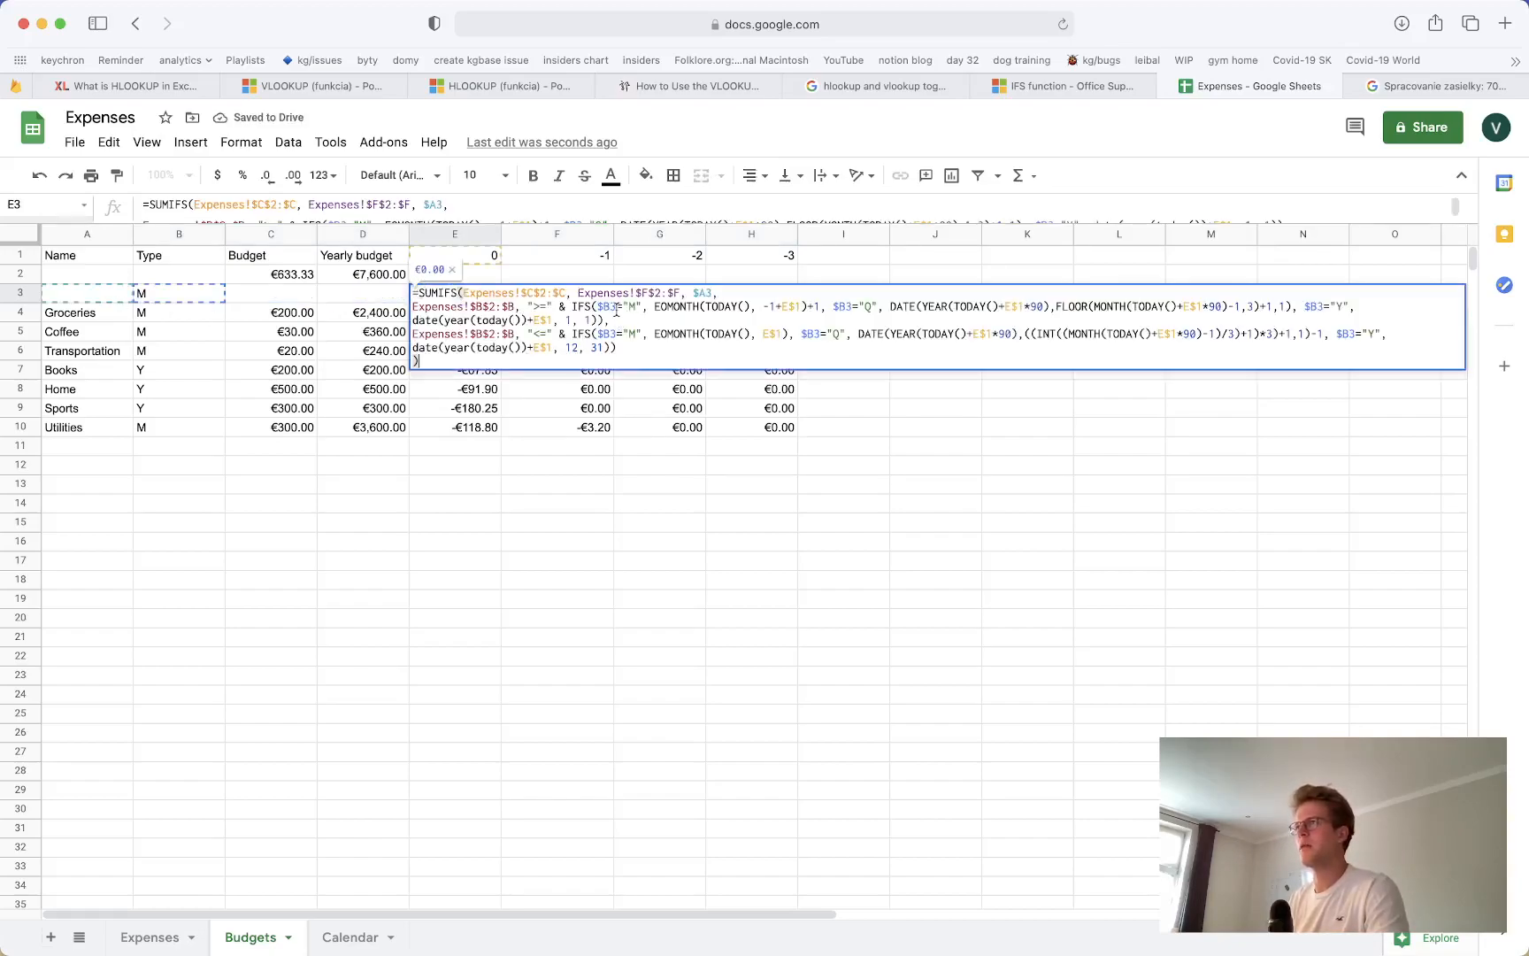
{"action": "left_click", "coordinate": [709, 293]}
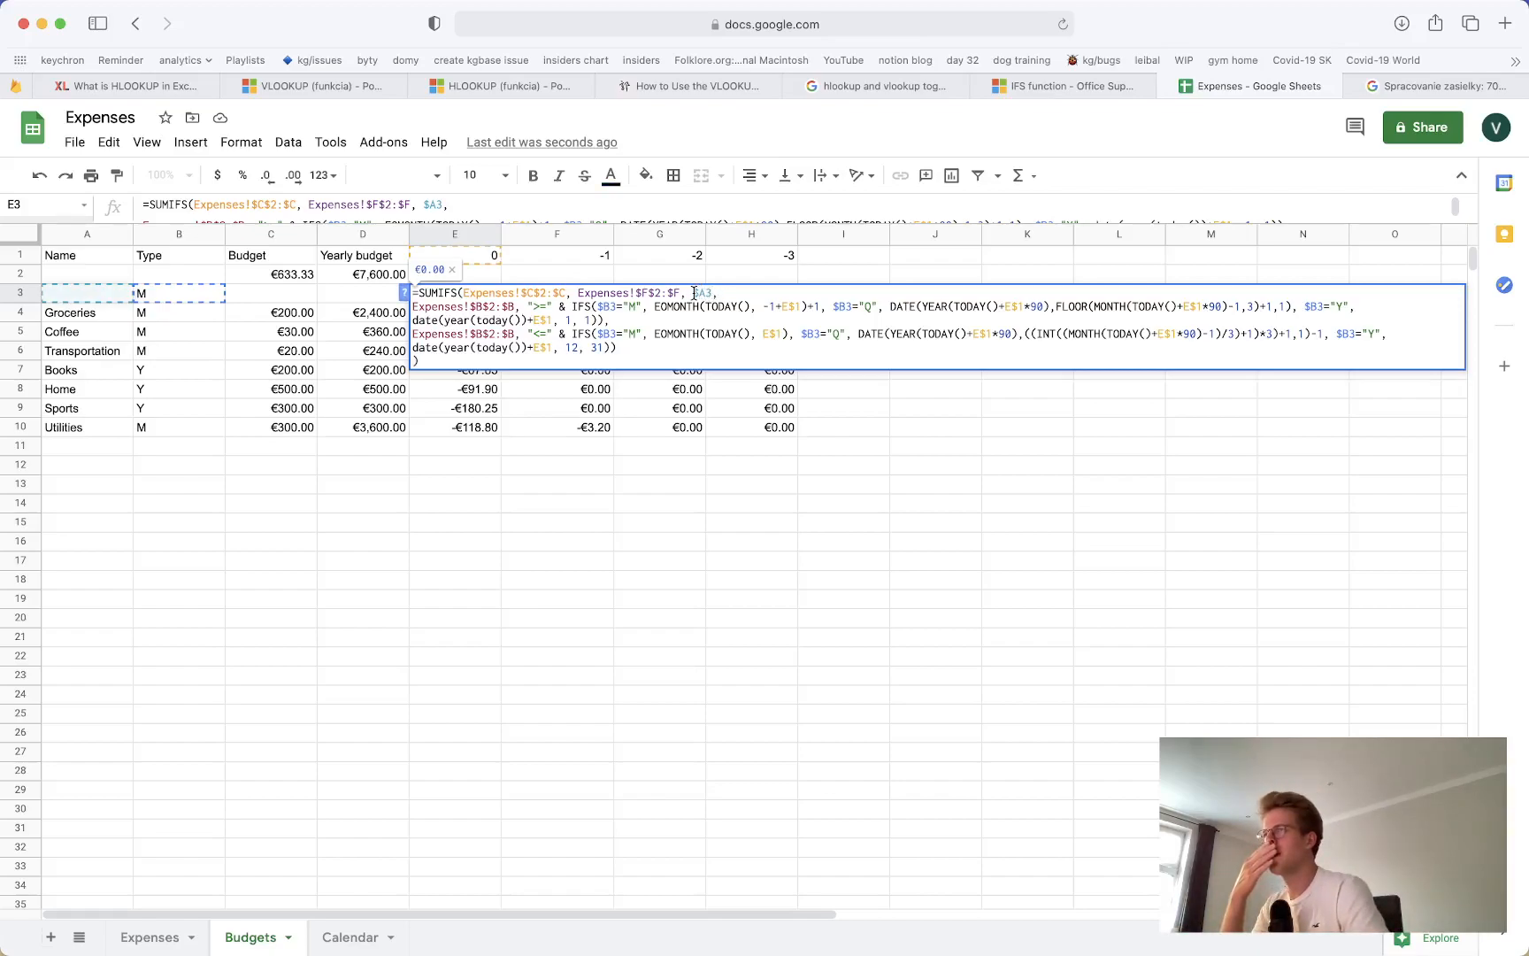
{"action": "key", "text": "Escape"}
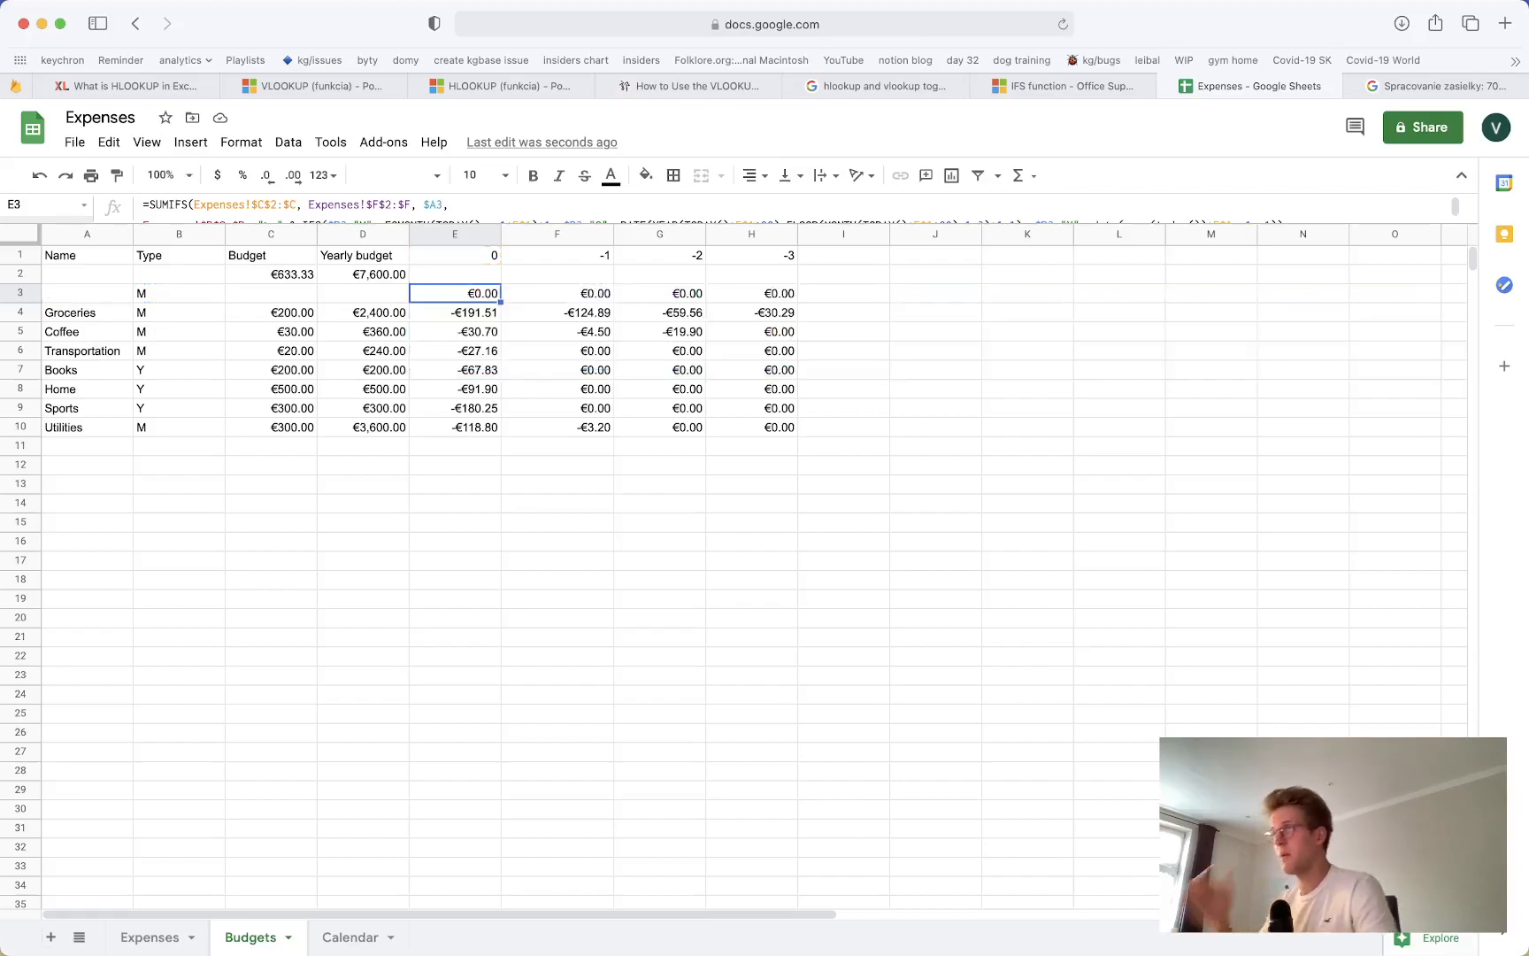
{"action": "left_click", "coordinate": [152, 935]}
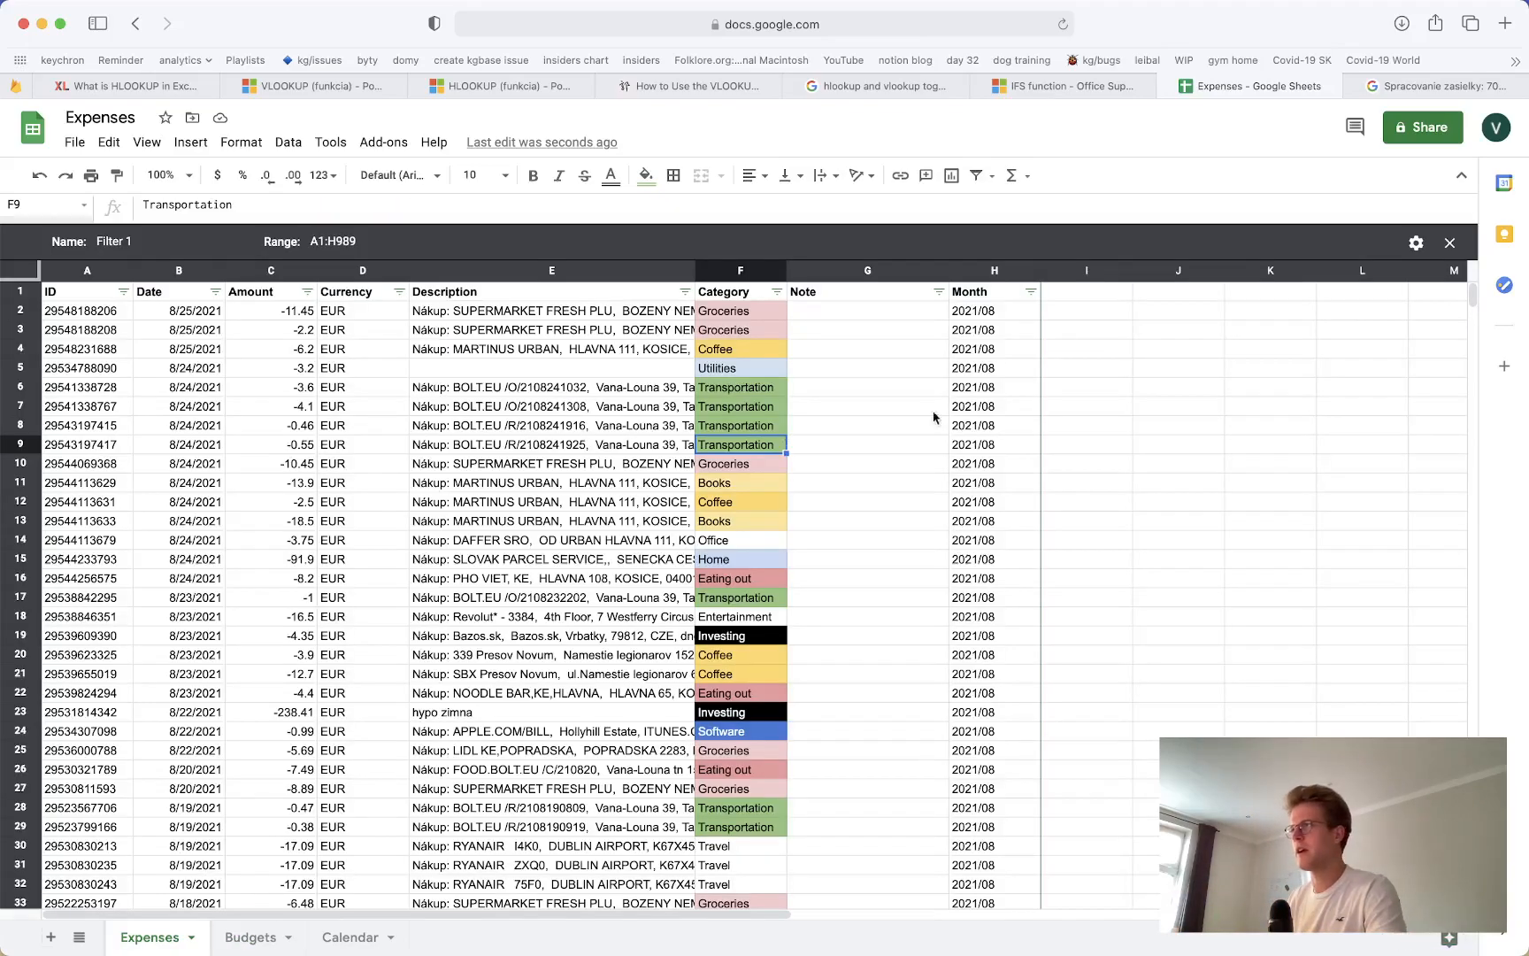
{"action": "left_click", "coordinate": [256, 934]}
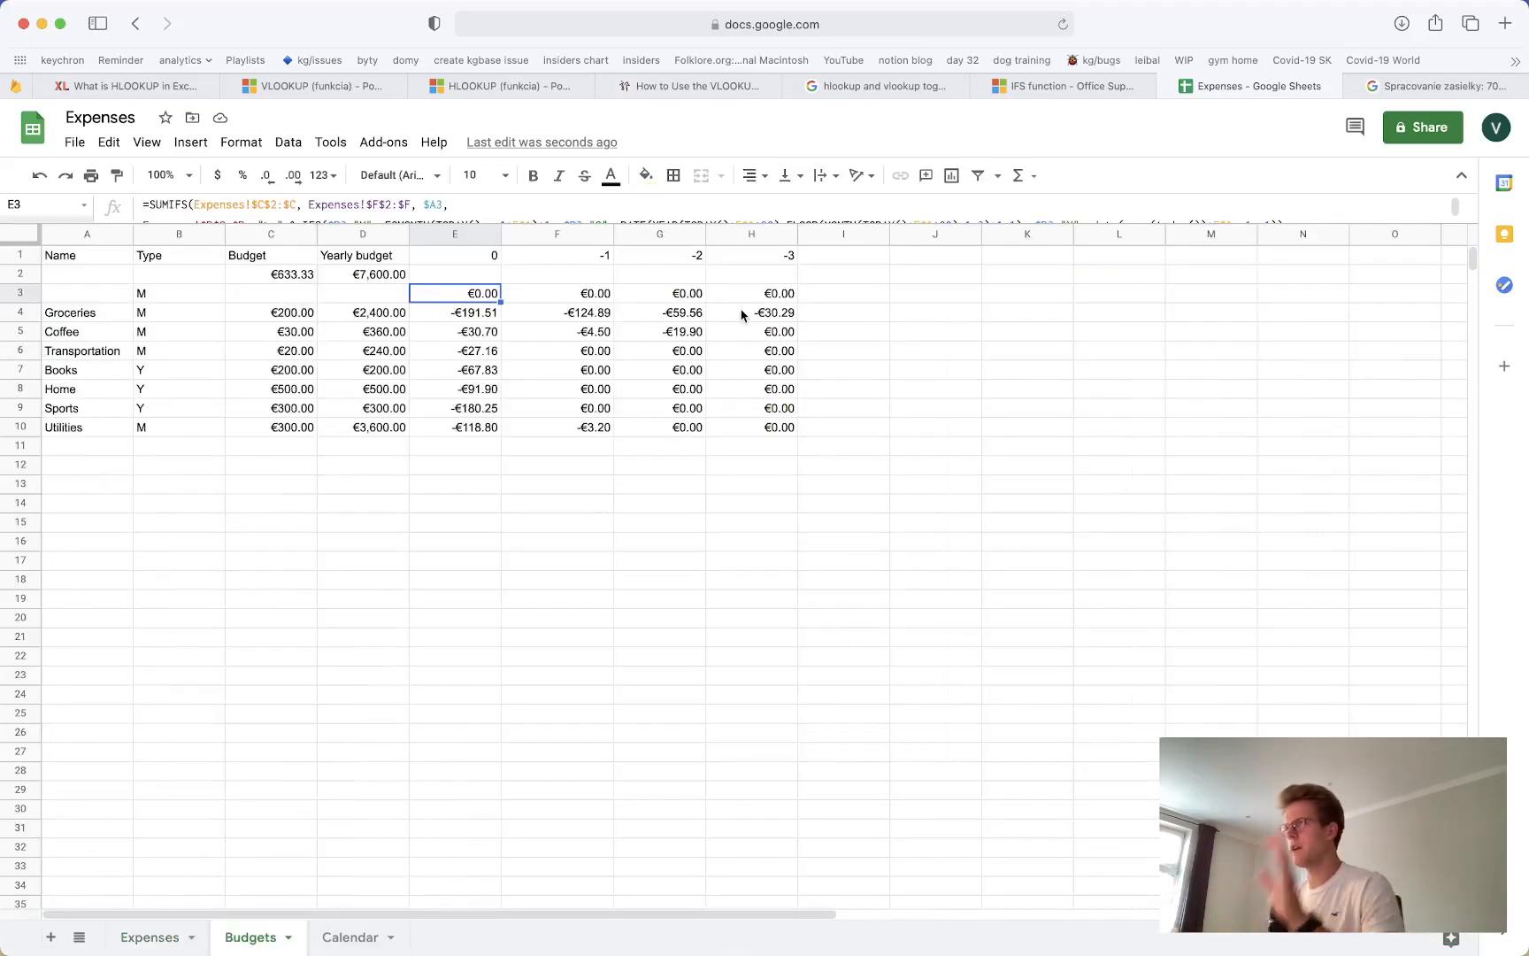
{"action": "double_click", "coordinate": [475, 293]}
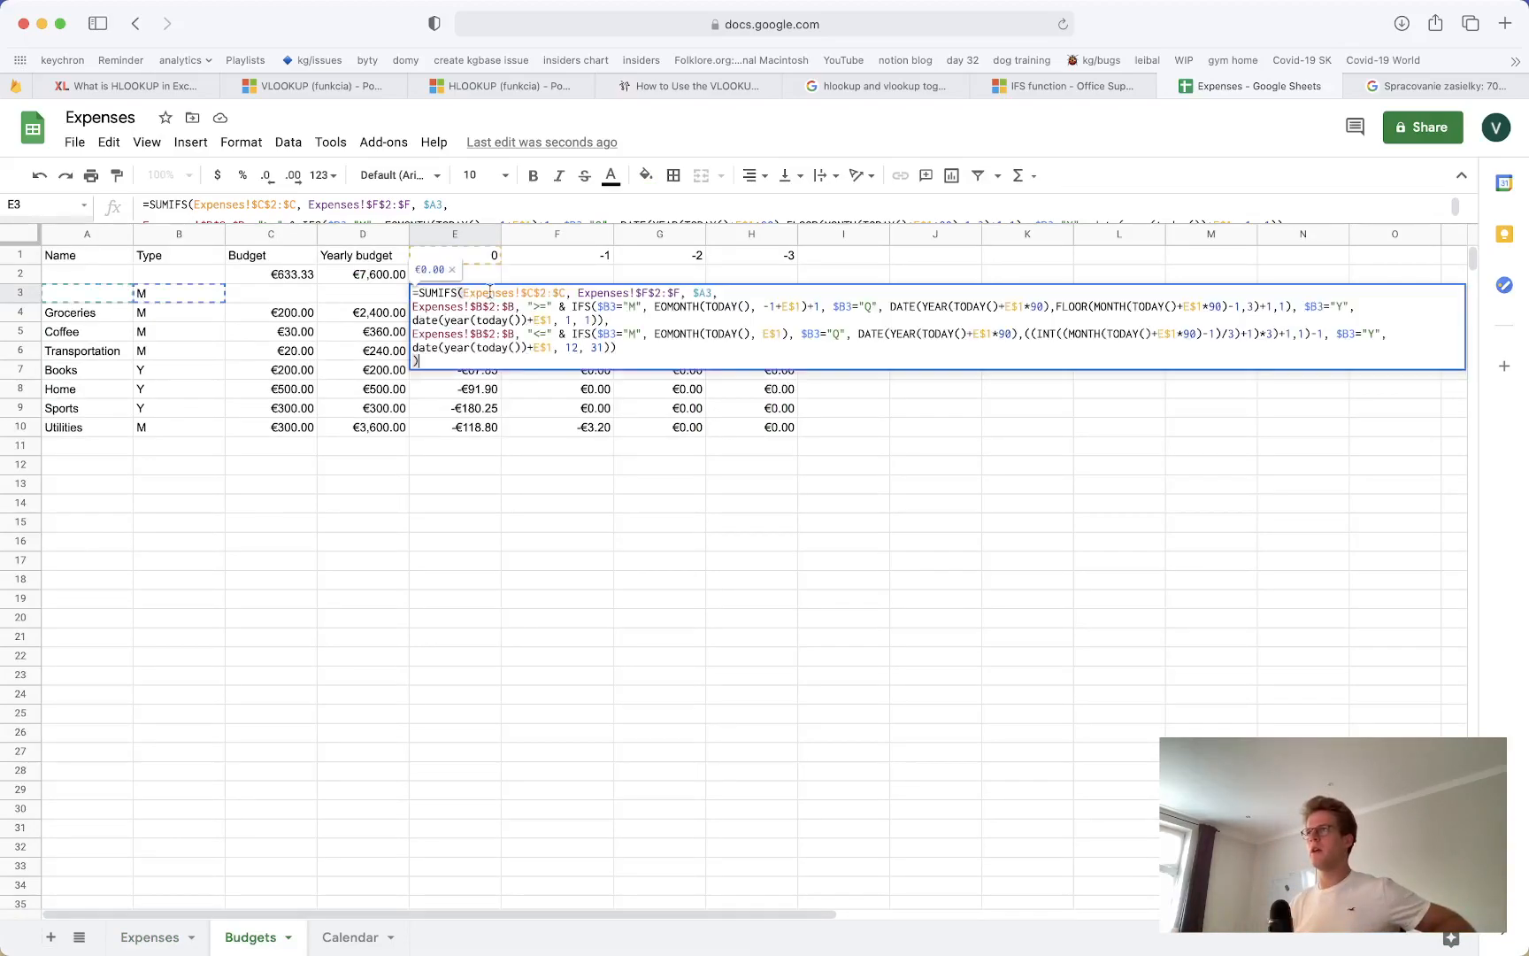
{"action": "key", "text": "Escape"}
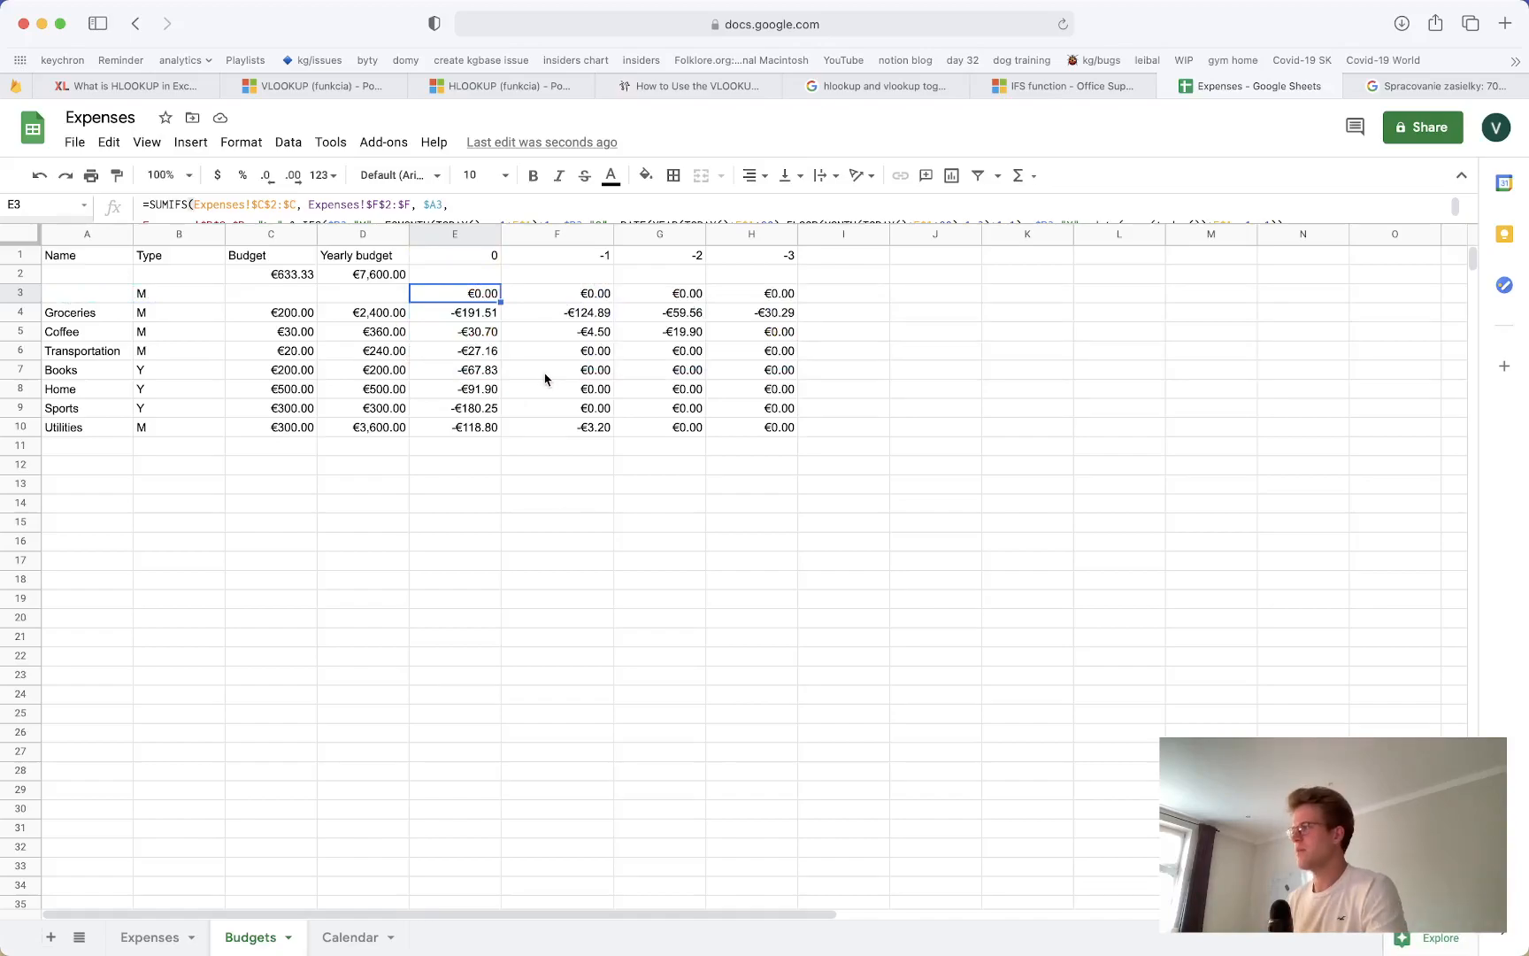
{"action": "left_click", "coordinate": [572, 300]}
{"action": "left_click", "coordinate": [483, 297]}
{"action": "left_click", "coordinate": [573, 305]}
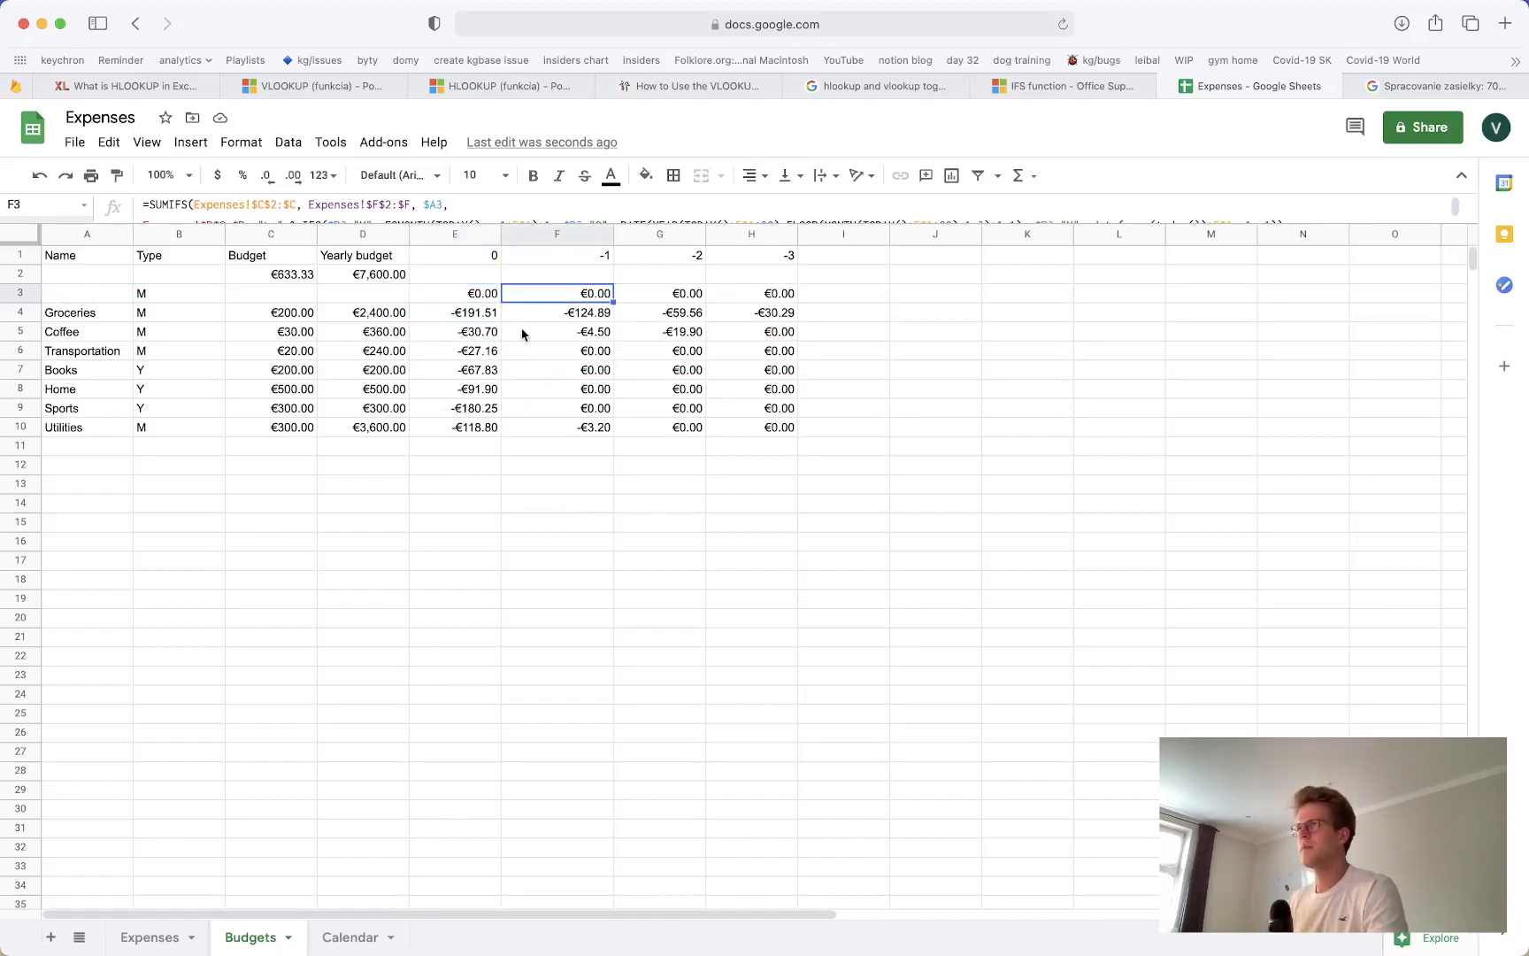
Delete the nameless row 3 above Groceries
{"action": "left_click", "coordinate": [18, 293]}
{"action": "right_click", "coordinate": [18, 294]}
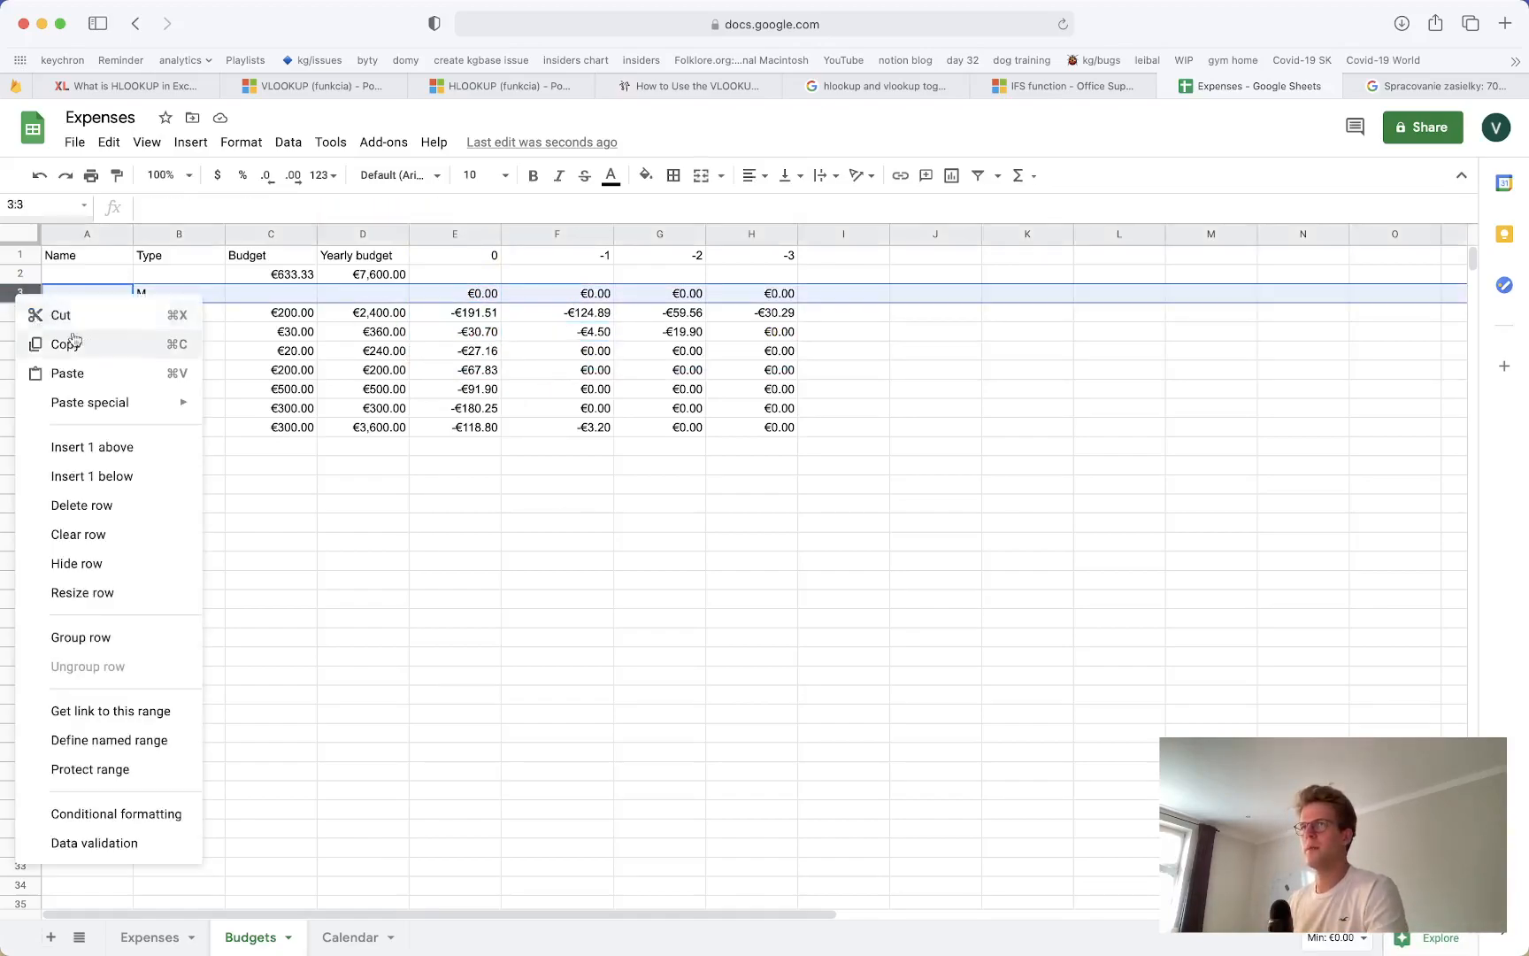
{"action": "left_click", "coordinate": [122, 506]}
{"action": "left_click", "coordinate": [310, 466]}
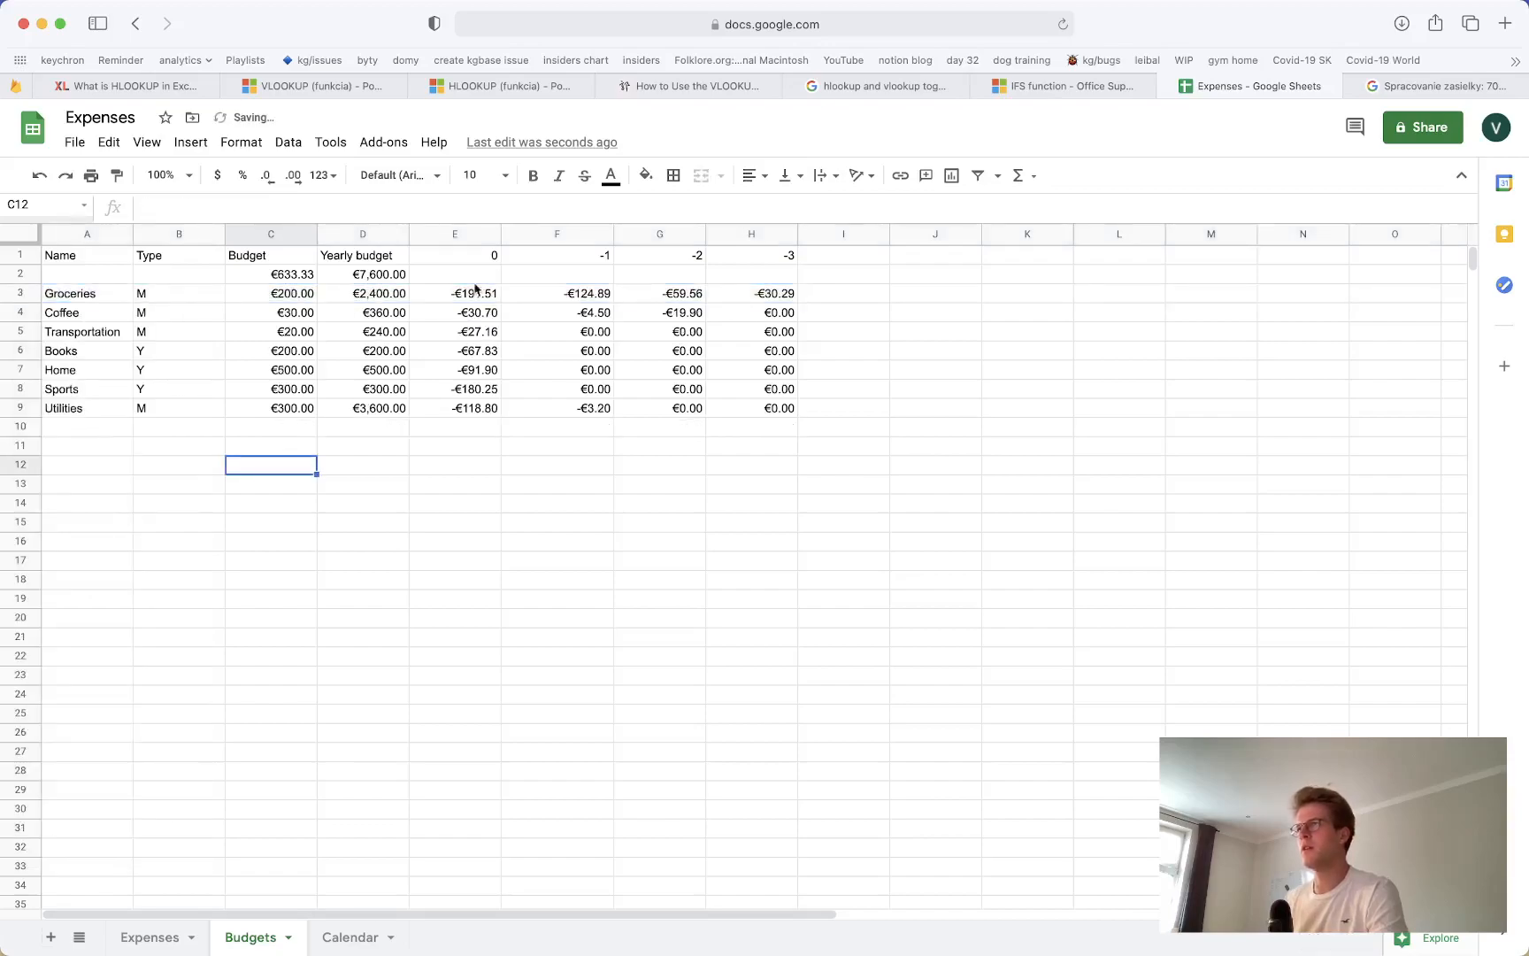
Insert an empty row below Groceries on the Budgets sheet
{"action": "left_click", "coordinate": [142, 937]}
{"action": "left_click", "coordinate": [702, 467]}
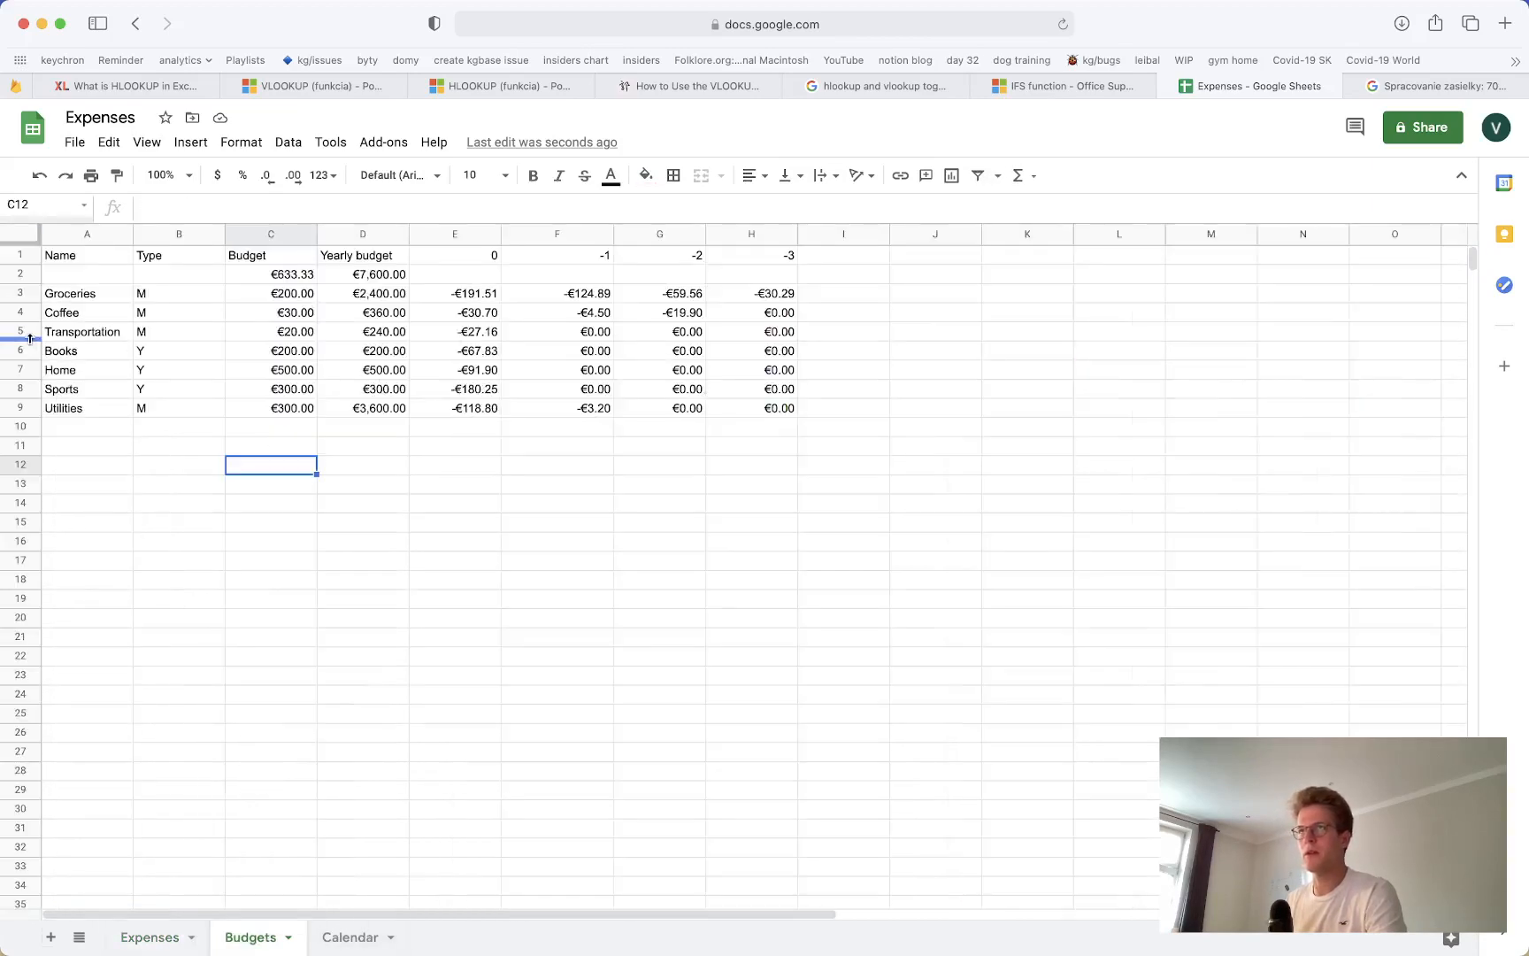
{"action": "right_click", "coordinate": [30, 295]}
{"action": "left_click", "coordinate": [101, 473]}
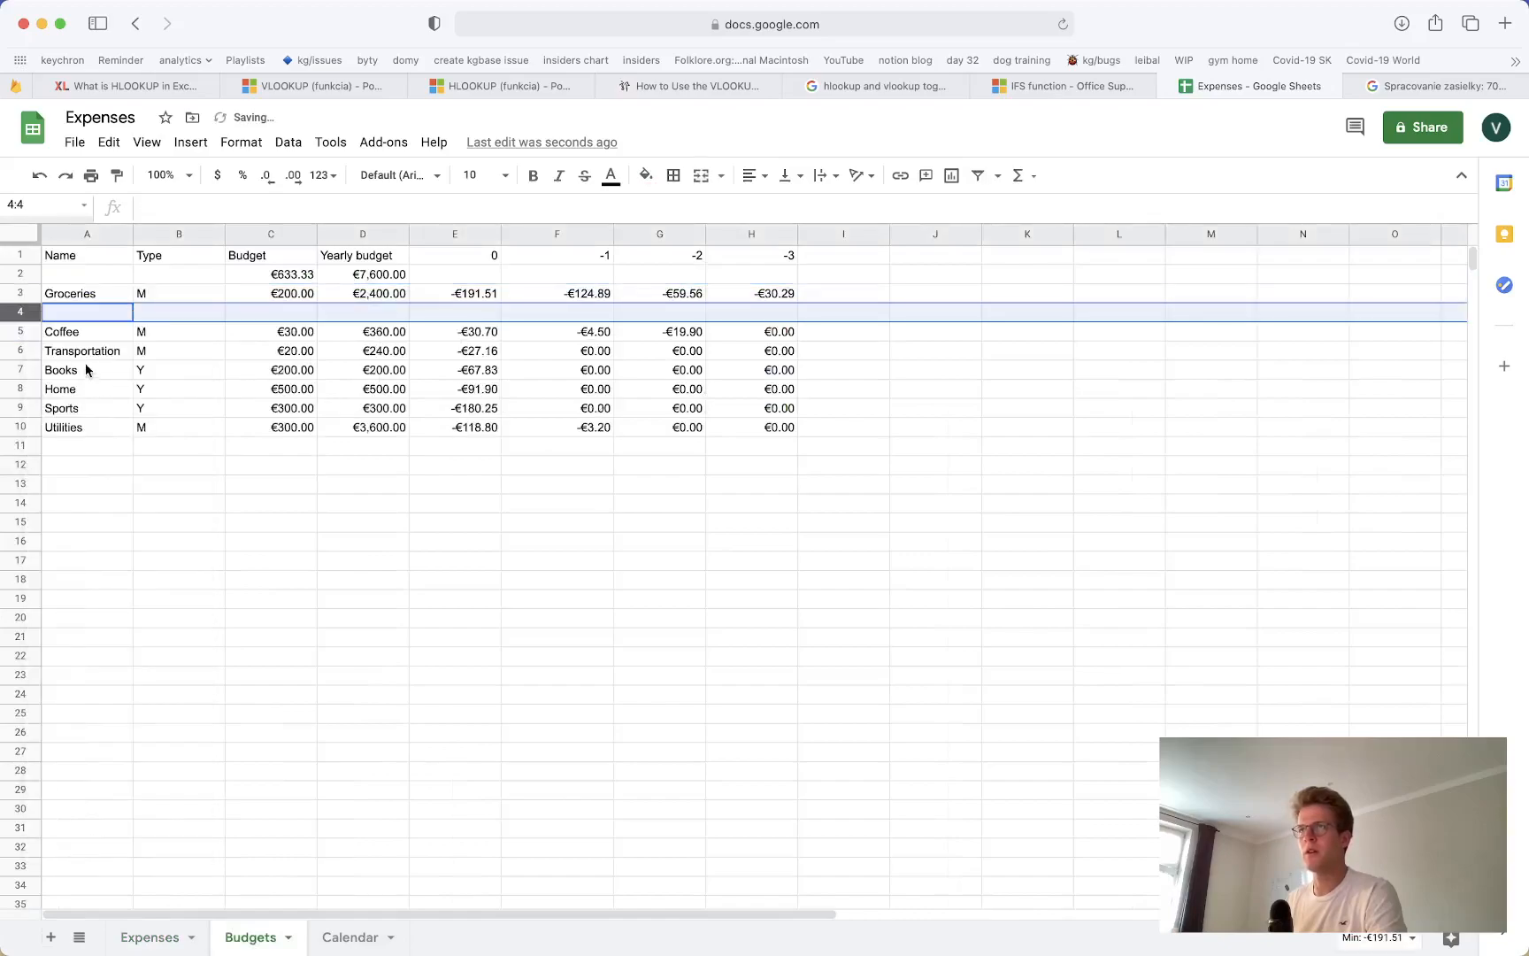
Add the category Eating out in row 4 with type M and a budget of 200
{"action": "left_click", "coordinate": [78, 311]}
{"action": "type", "text": "Eating out"}
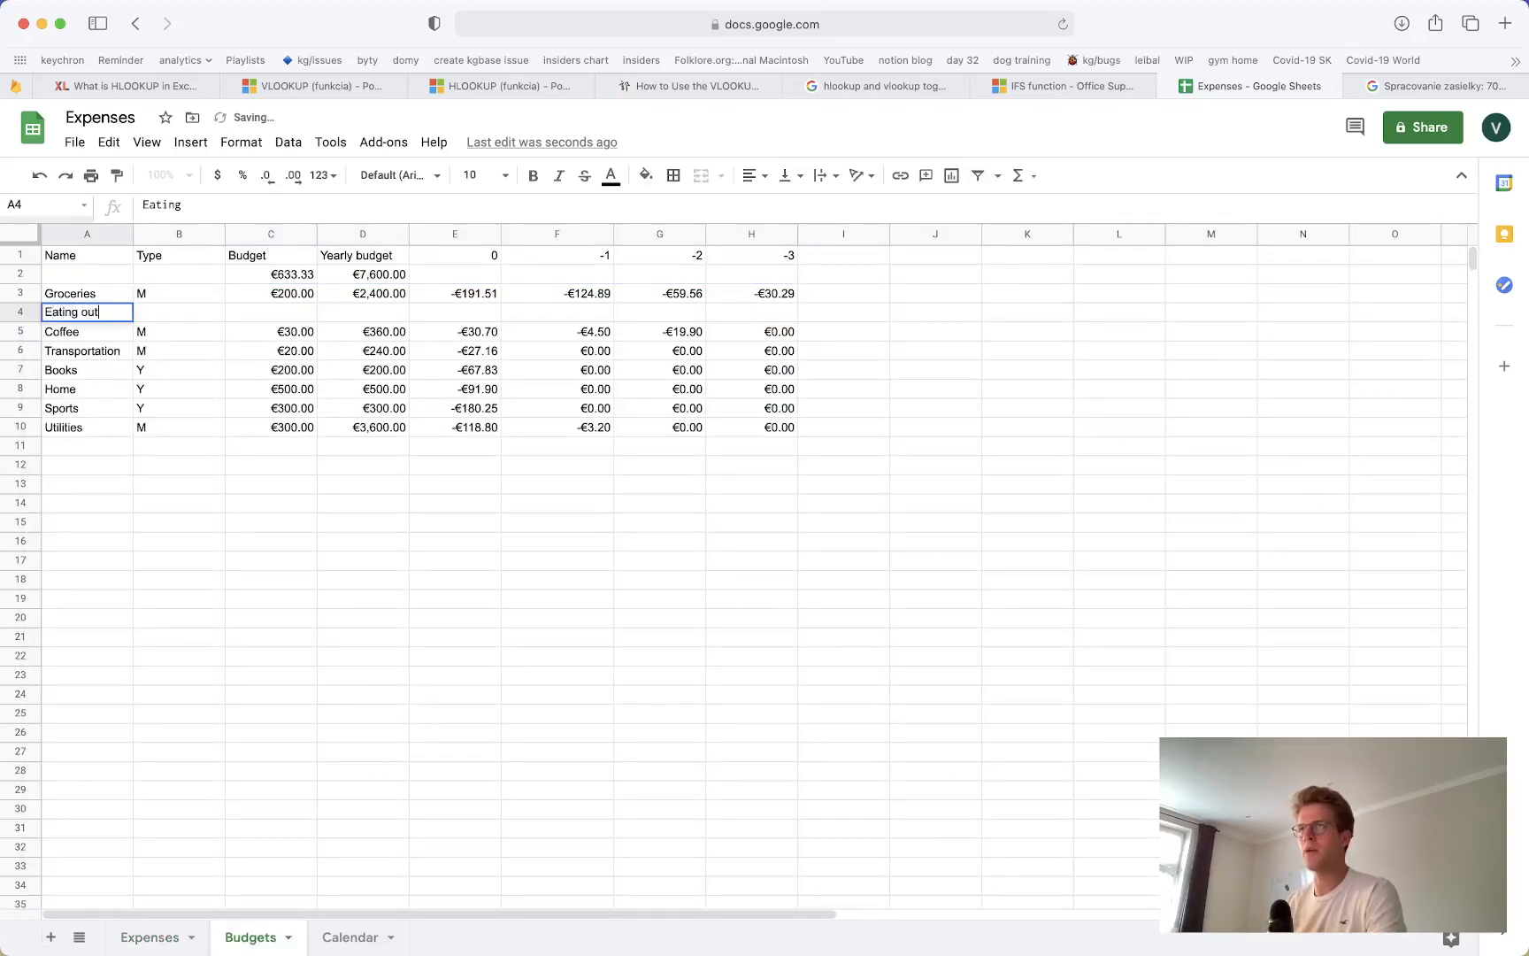
{"action": "key", "text": "Tab"}
{"action": "type", "text": "M"}
{"action": "key", "text": "Tab"}
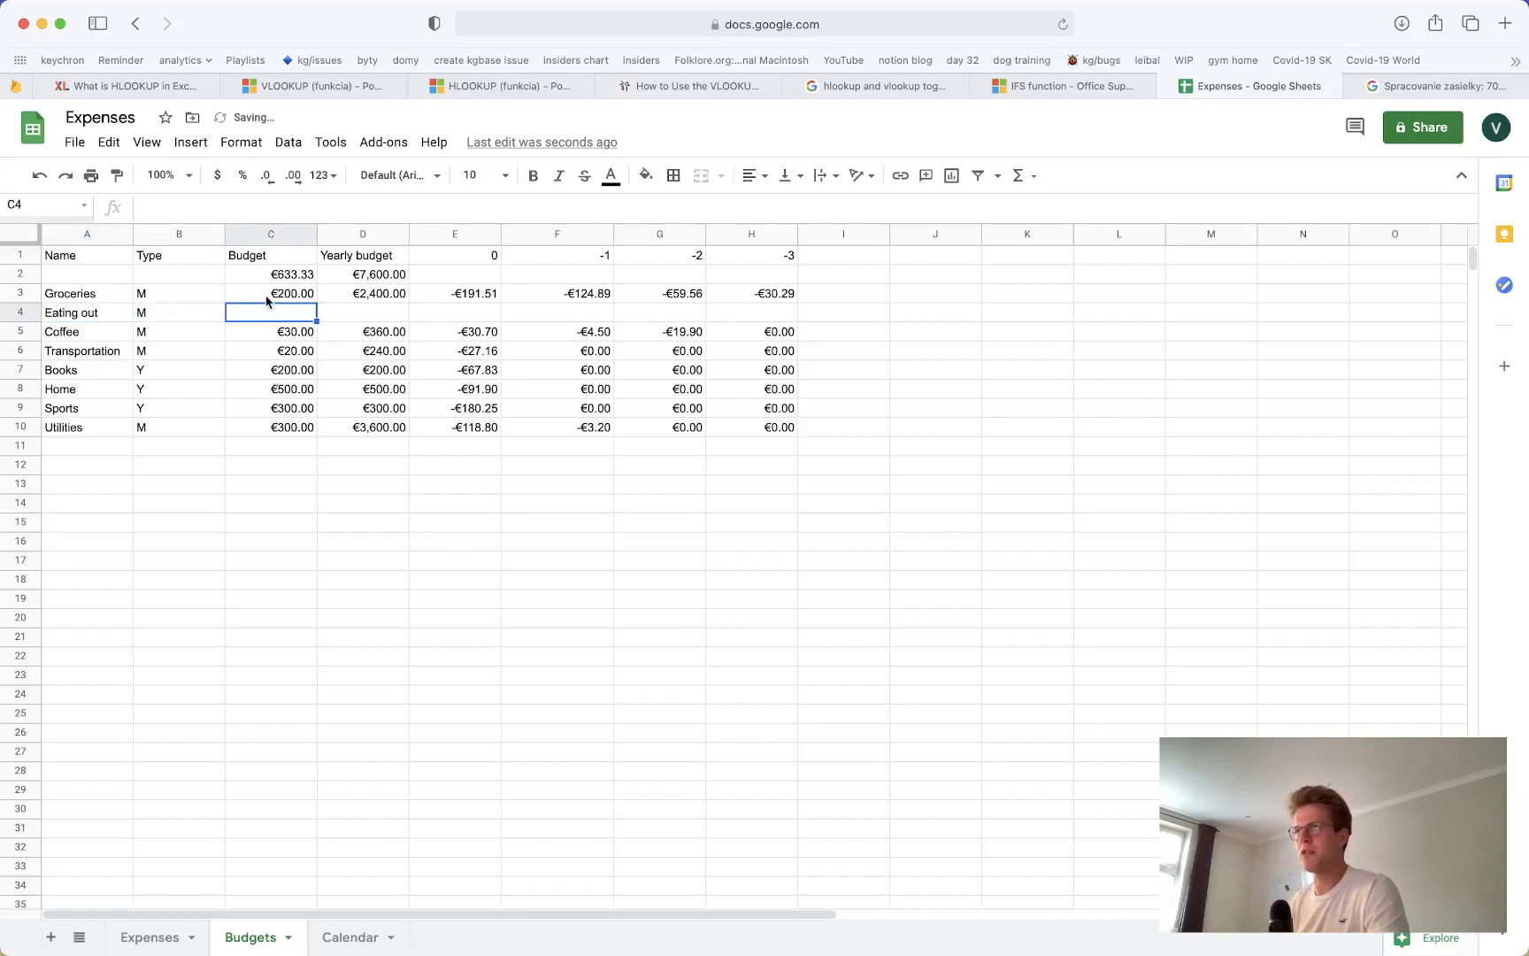
{"action": "type", "text": "200"}
{"action": "key", "text": "Tab"}
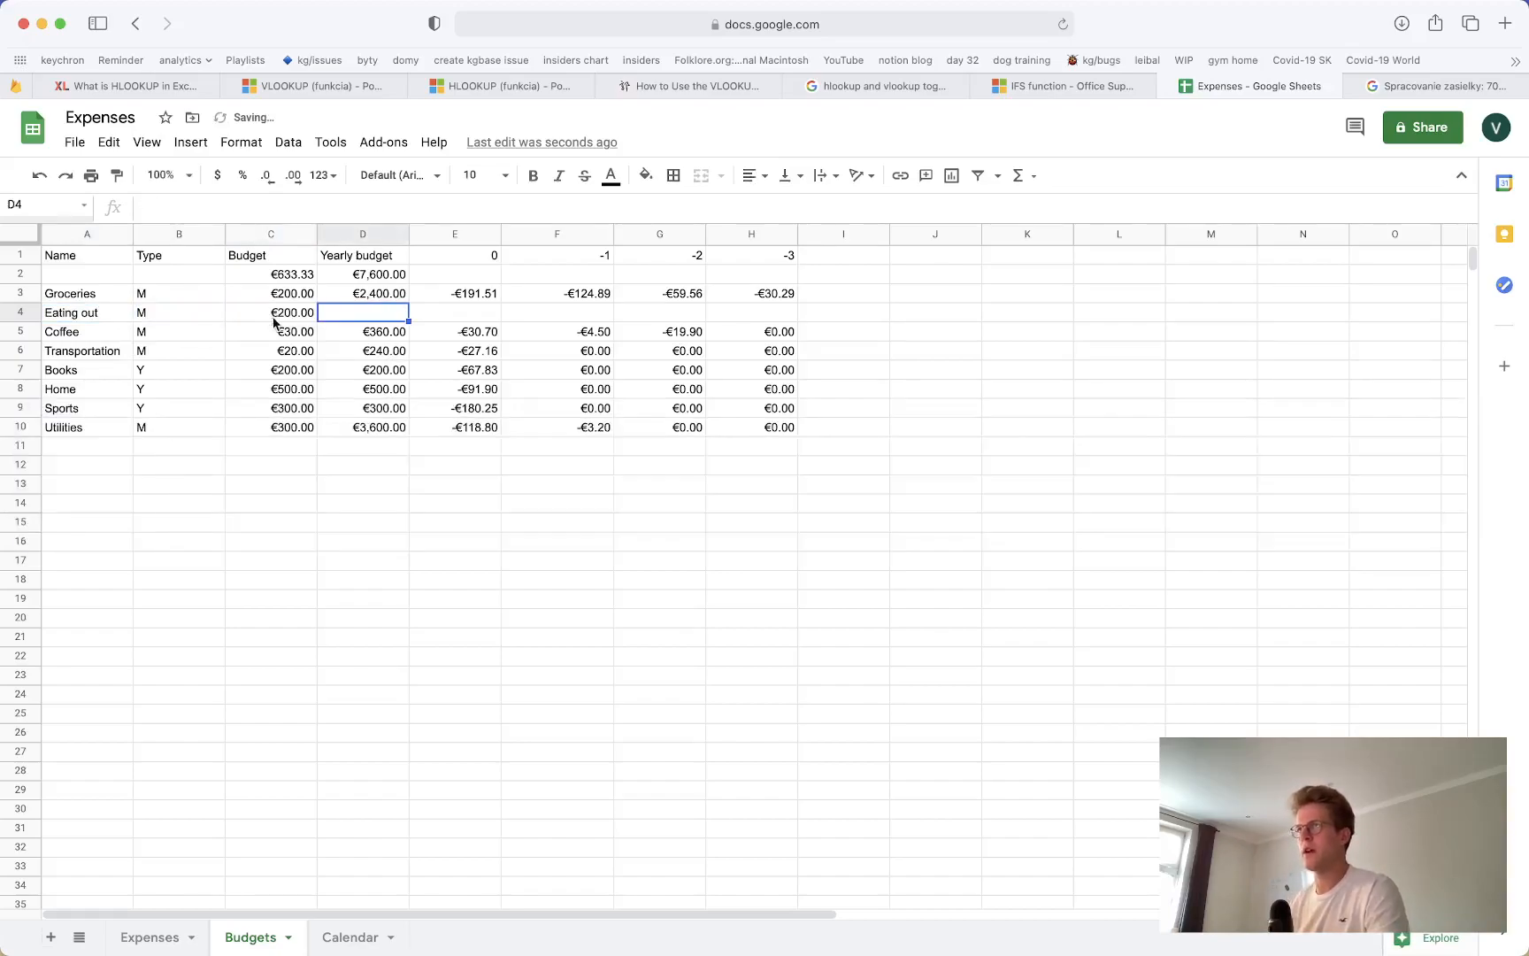
Copy the Groceries yearly budget formula from D3 into D4 for Eating out
{"action": "left_click", "coordinate": [374, 300]}
{"action": "key", "text": "super+c"}
{"action": "left_click", "coordinate": [376, 313]}
{"action": "key", "text": "super+v"}
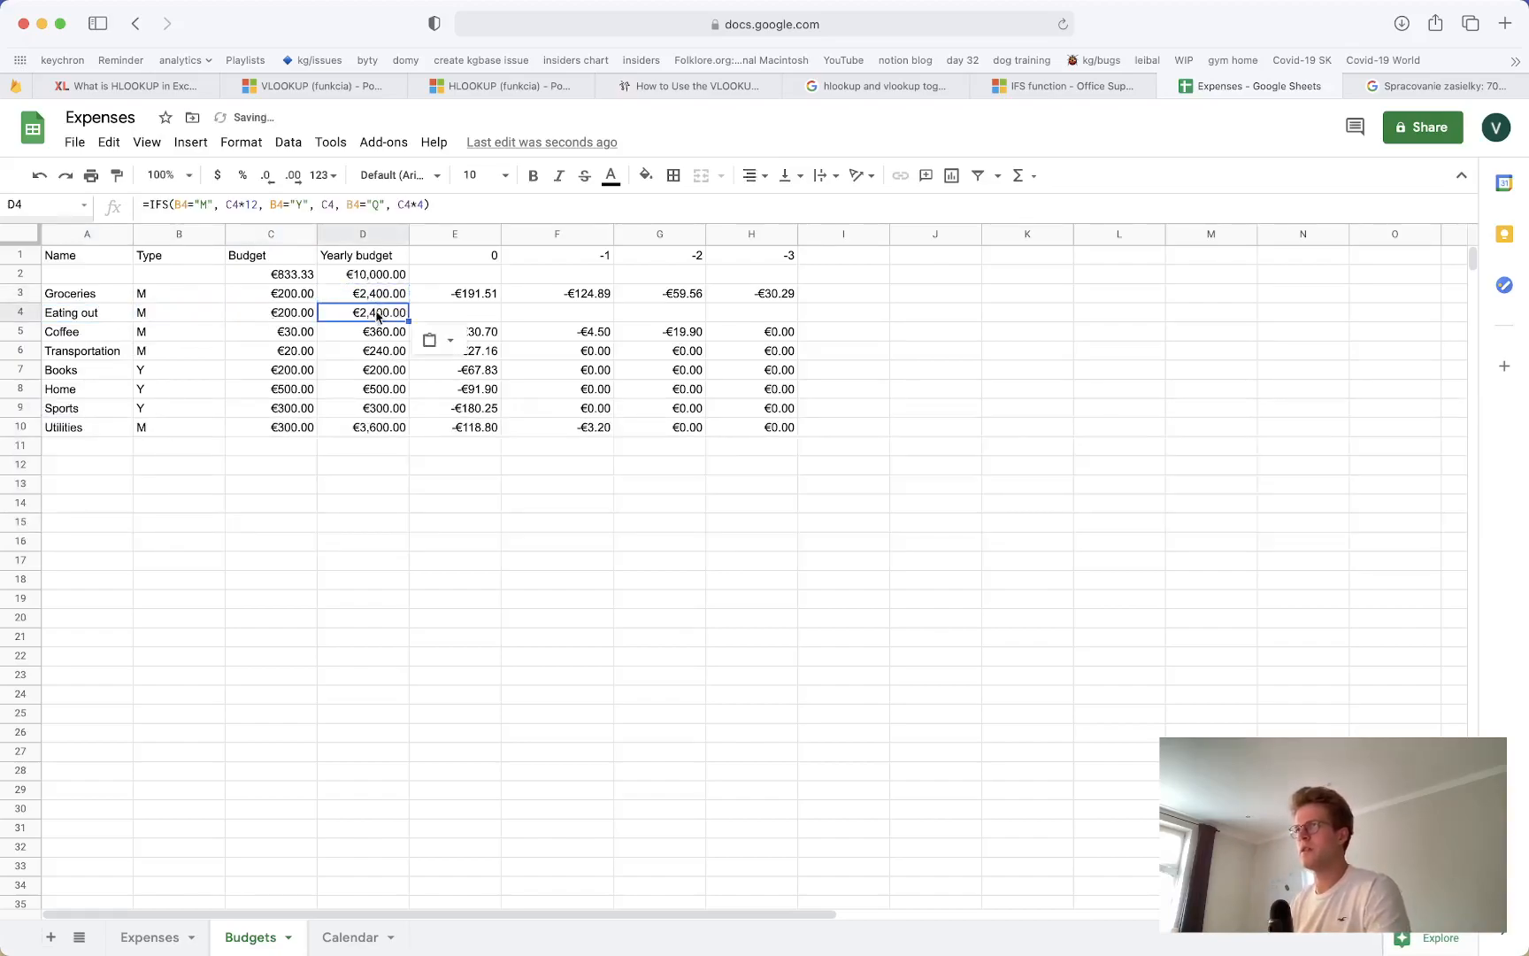
Color the text of the category yearly budgets light gray from D3 down to D1000
{"action": "left_click", "coordinate": [373, 272]}
{"action": "key", "text": "super+shift+Down"}
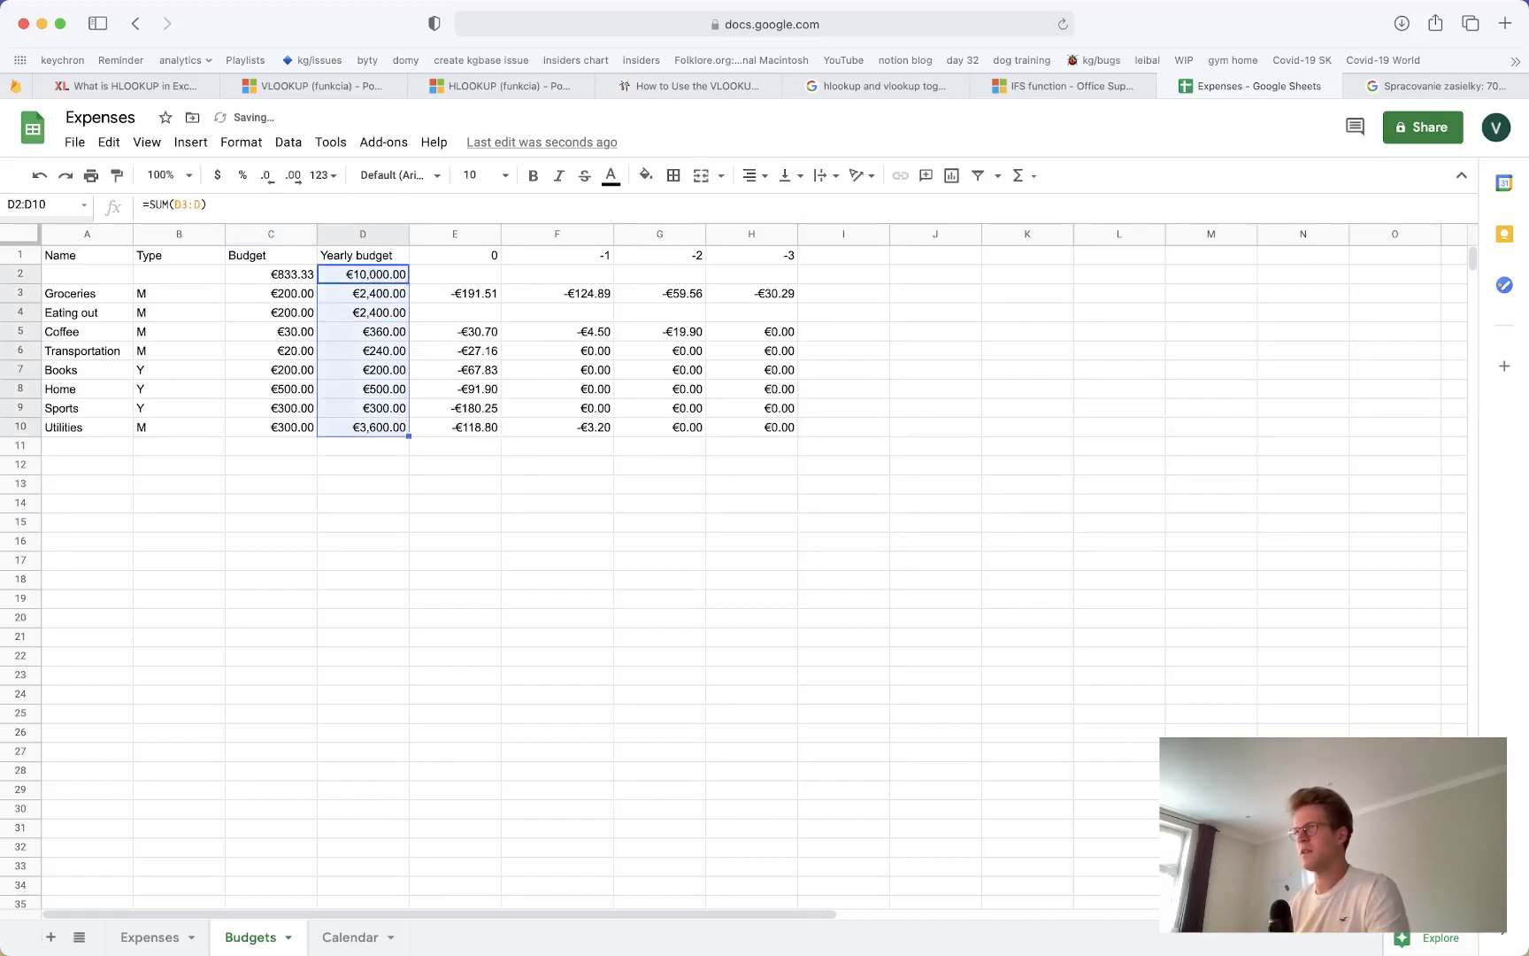
{"action": "key", "text": "super+shift+Down"}
{"action": "scroll", "coordinate": [426, 294], "scroll_direction": "up", "scroll_amount": 20}
{"action": "left_click", "coordinate": [390, 292]}
{"action": "key", "text": "super+shift+Down"}
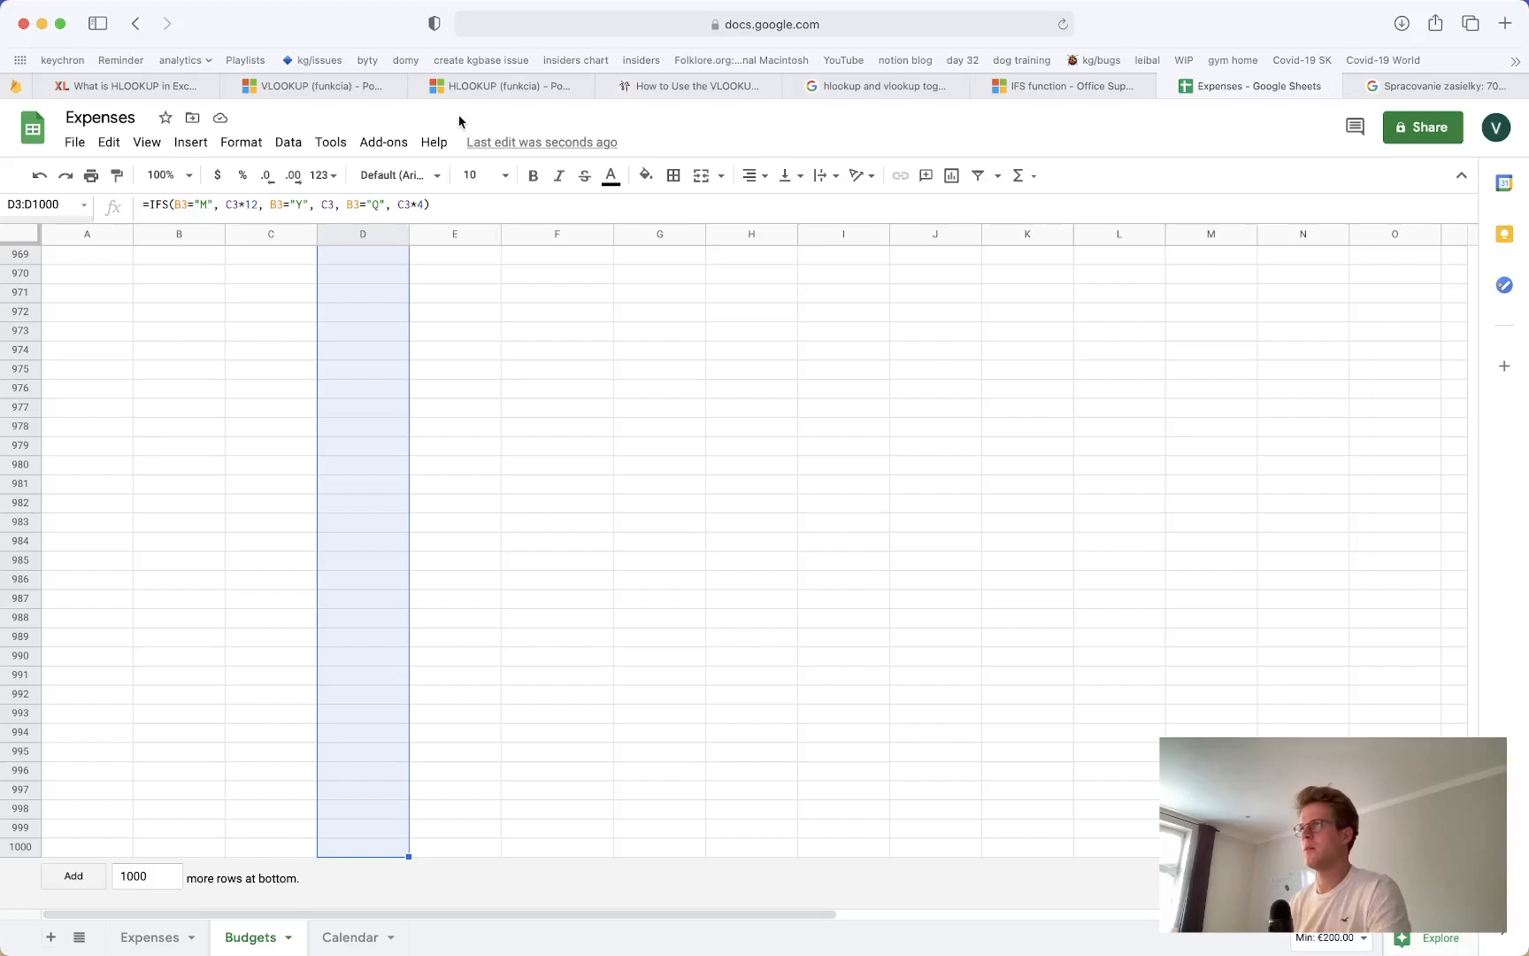
{"action": "left_click", "coordinate": [646, 174]}
{"action": "left_click", "coordinate": [693, 266]}
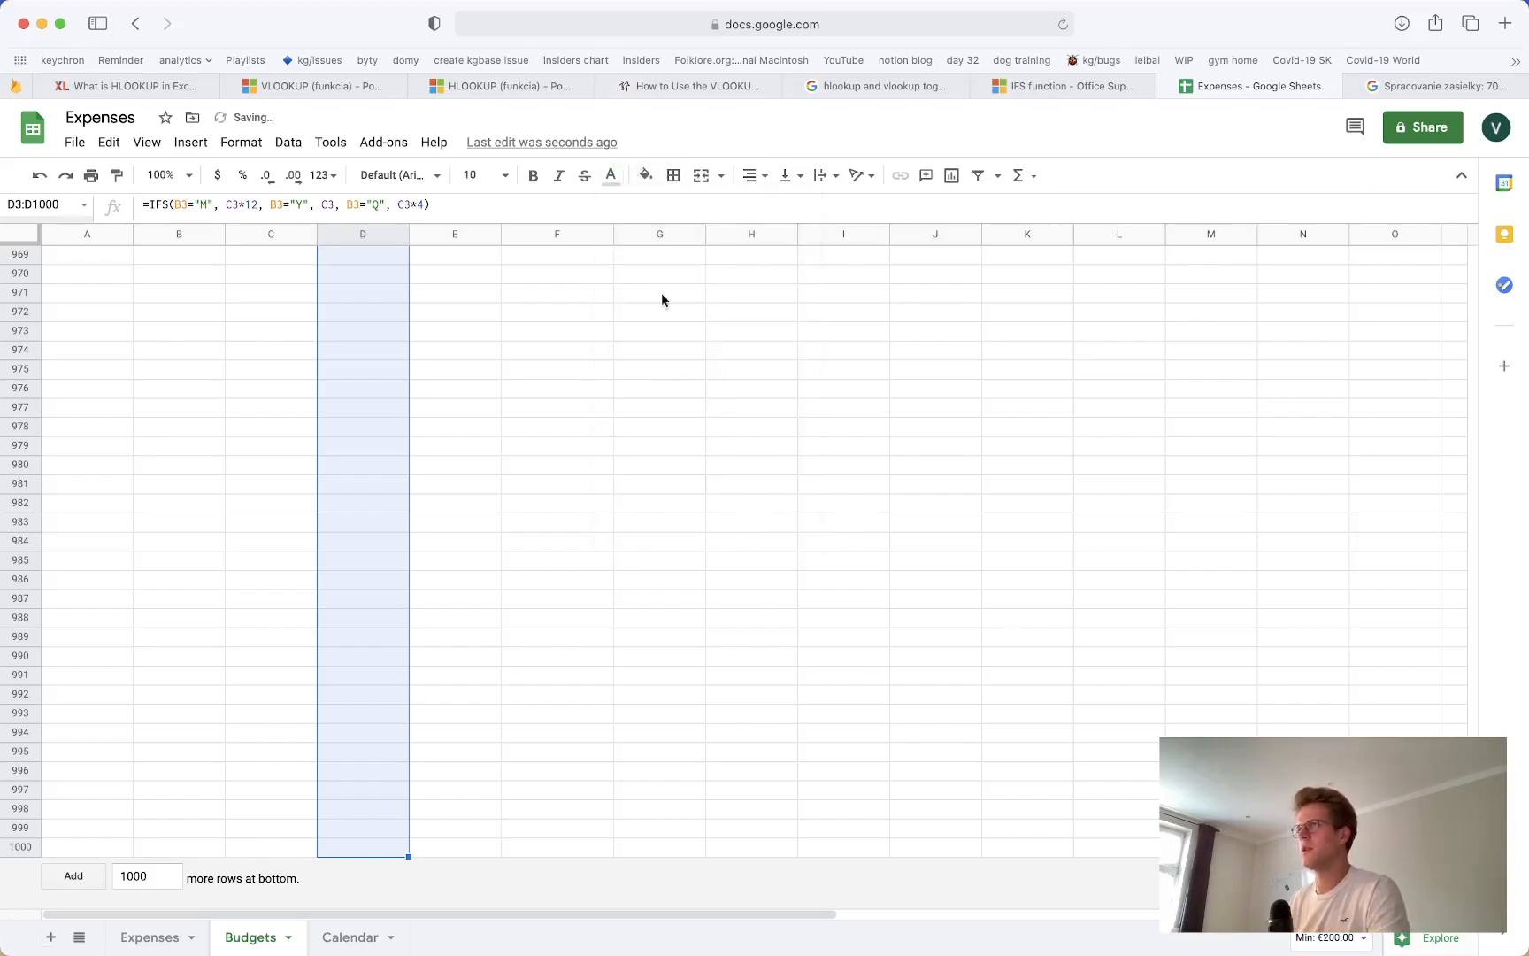
{"action": "scroll", "coordinate": [529, 392], "scroll_direction": "up", "scroll_amount": 20}
{"action": "left_click", "coordinate": [513, 488]}
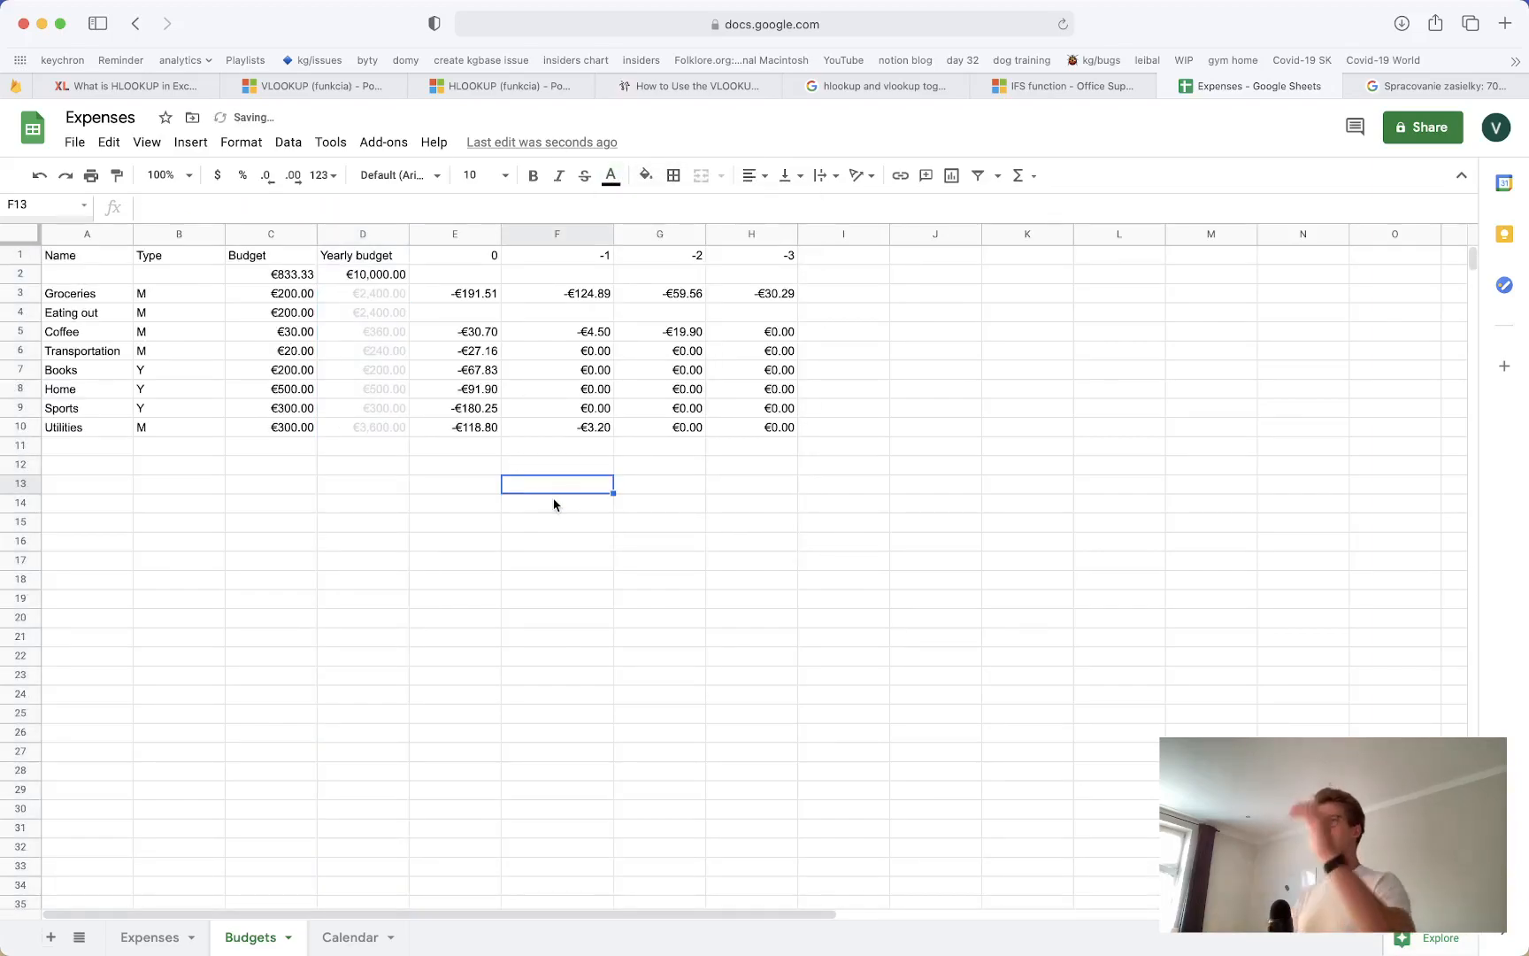
Make the monthly and yearly budget totals in C2:D2 bold
{"action": "left_click", "coordinate": [354, 275]}
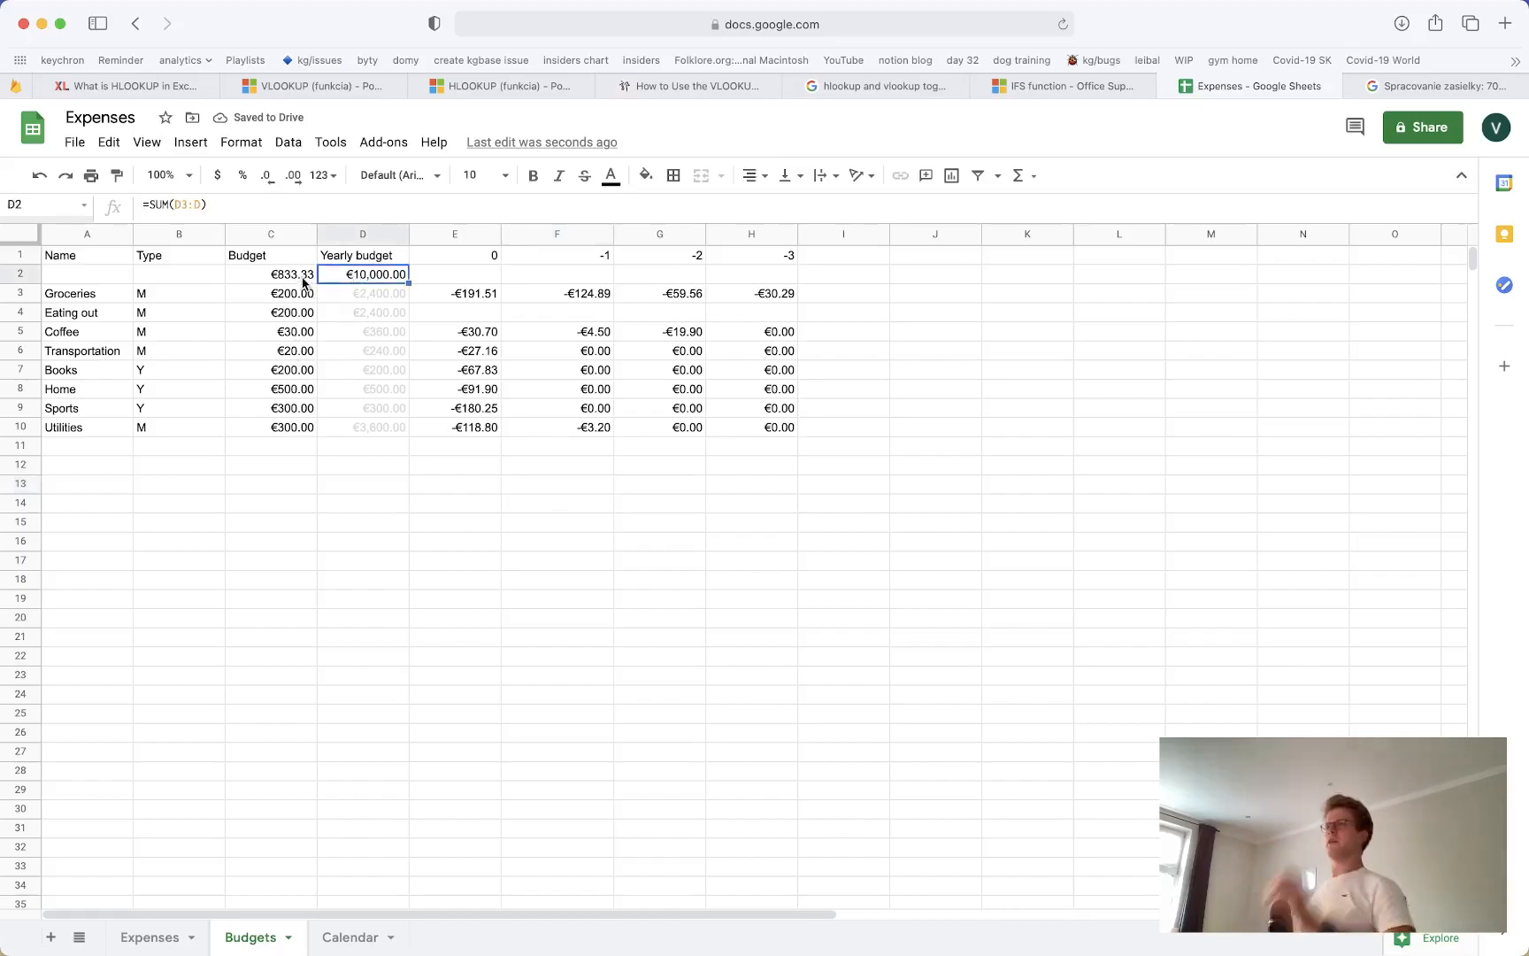
{"action": "left_click", "coordinate": [303, 275], "text": "shift"}
{"action": "key", "text": "cmd+b"}
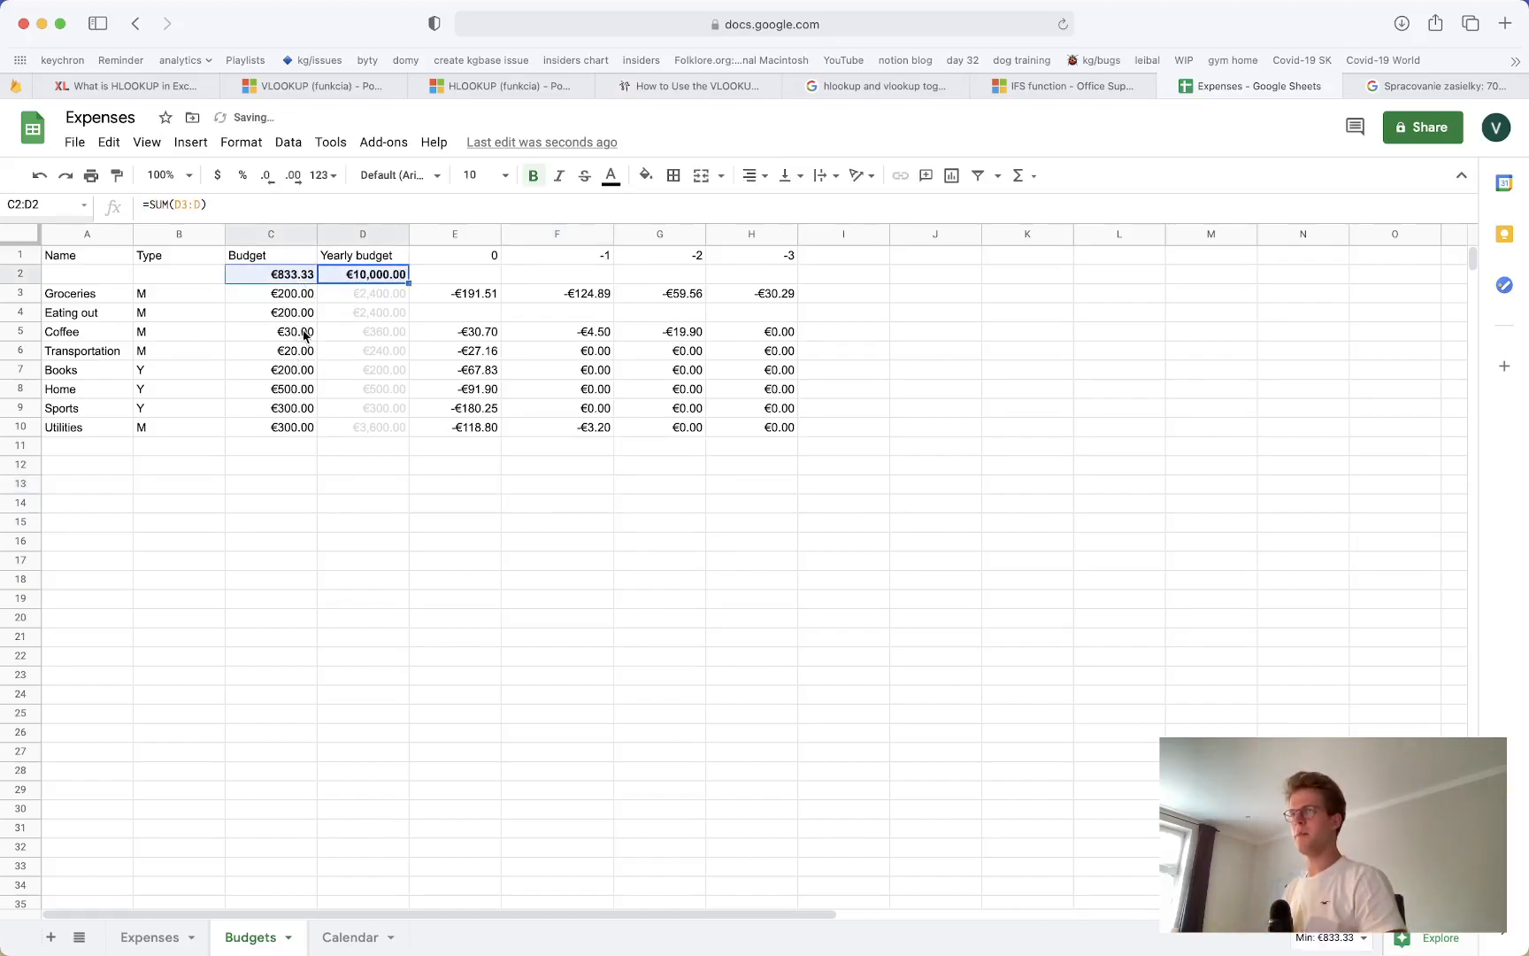
{"action": "left_click", "coordinate": [358, 502]}
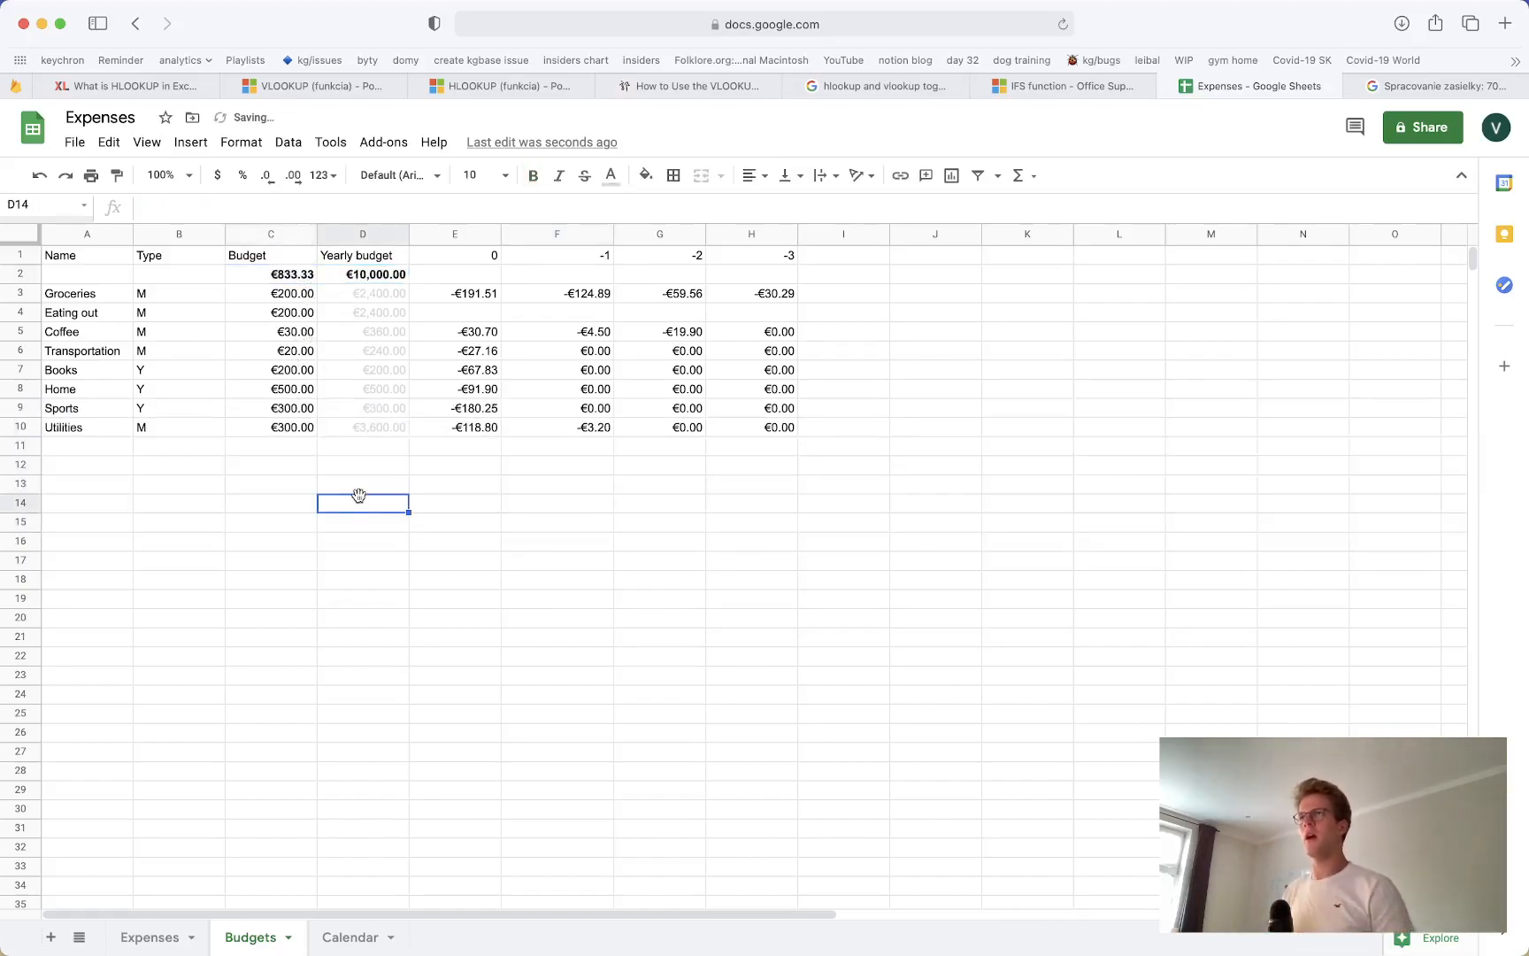
Set the Utilities budget in C10 to 200
{"action": "left_click", "coordinate": [303, 276]}
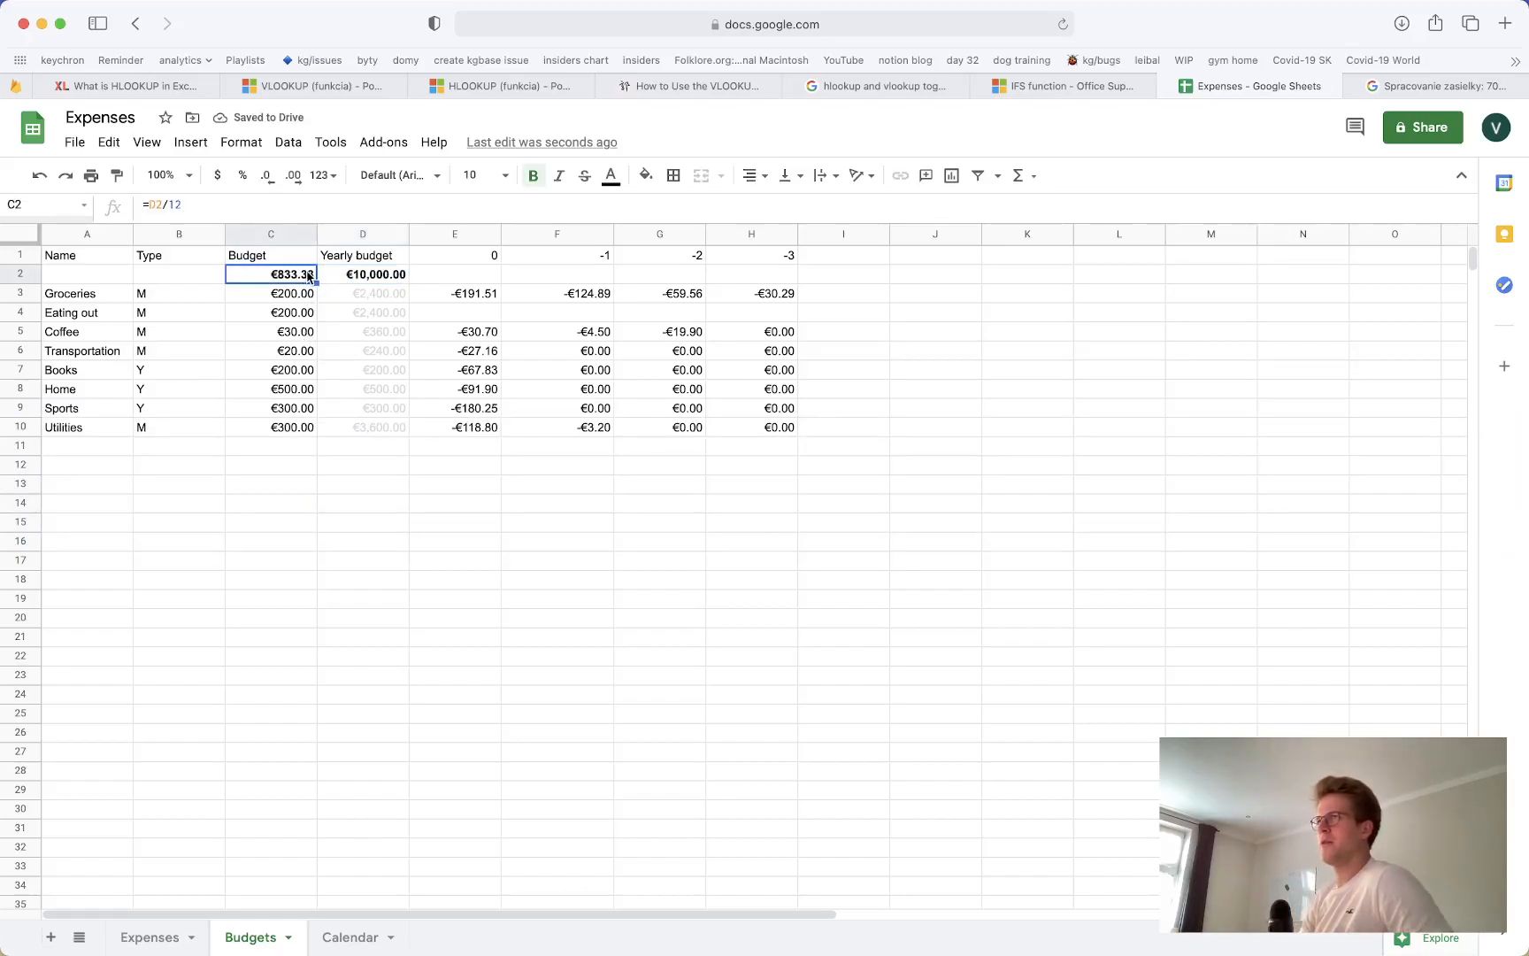
{"action": "left_click", "coordinate": [302, 447]}
{"action": "left_click", "coordinate": [300, 430]}
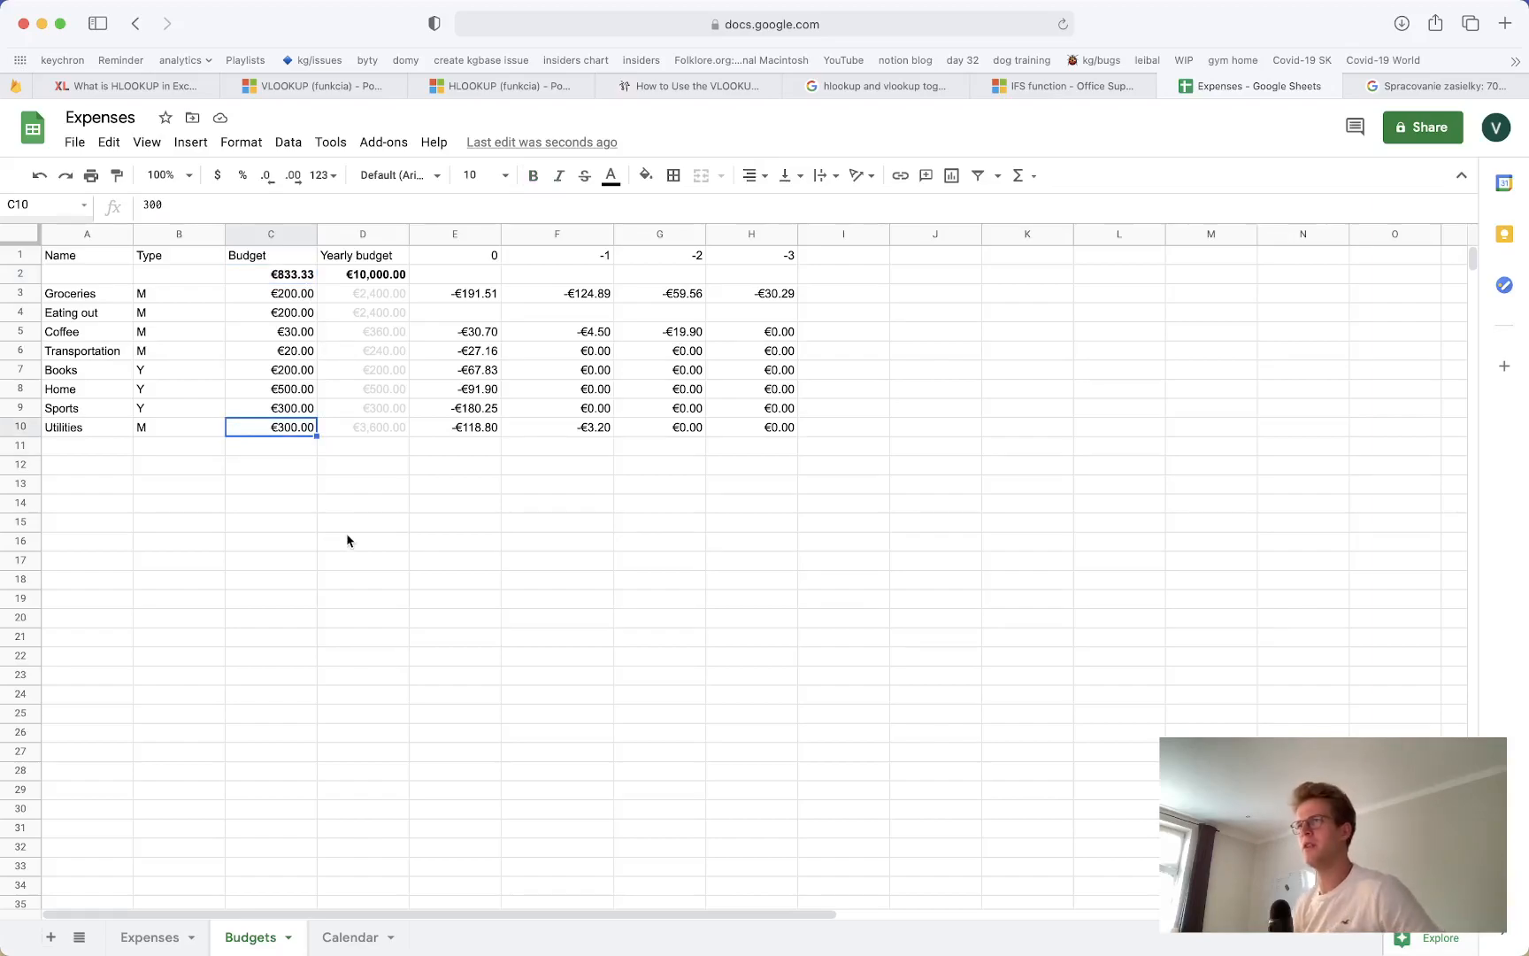
{"action": "type", "text": "200"}
{"action": "key", "text": "Return"}
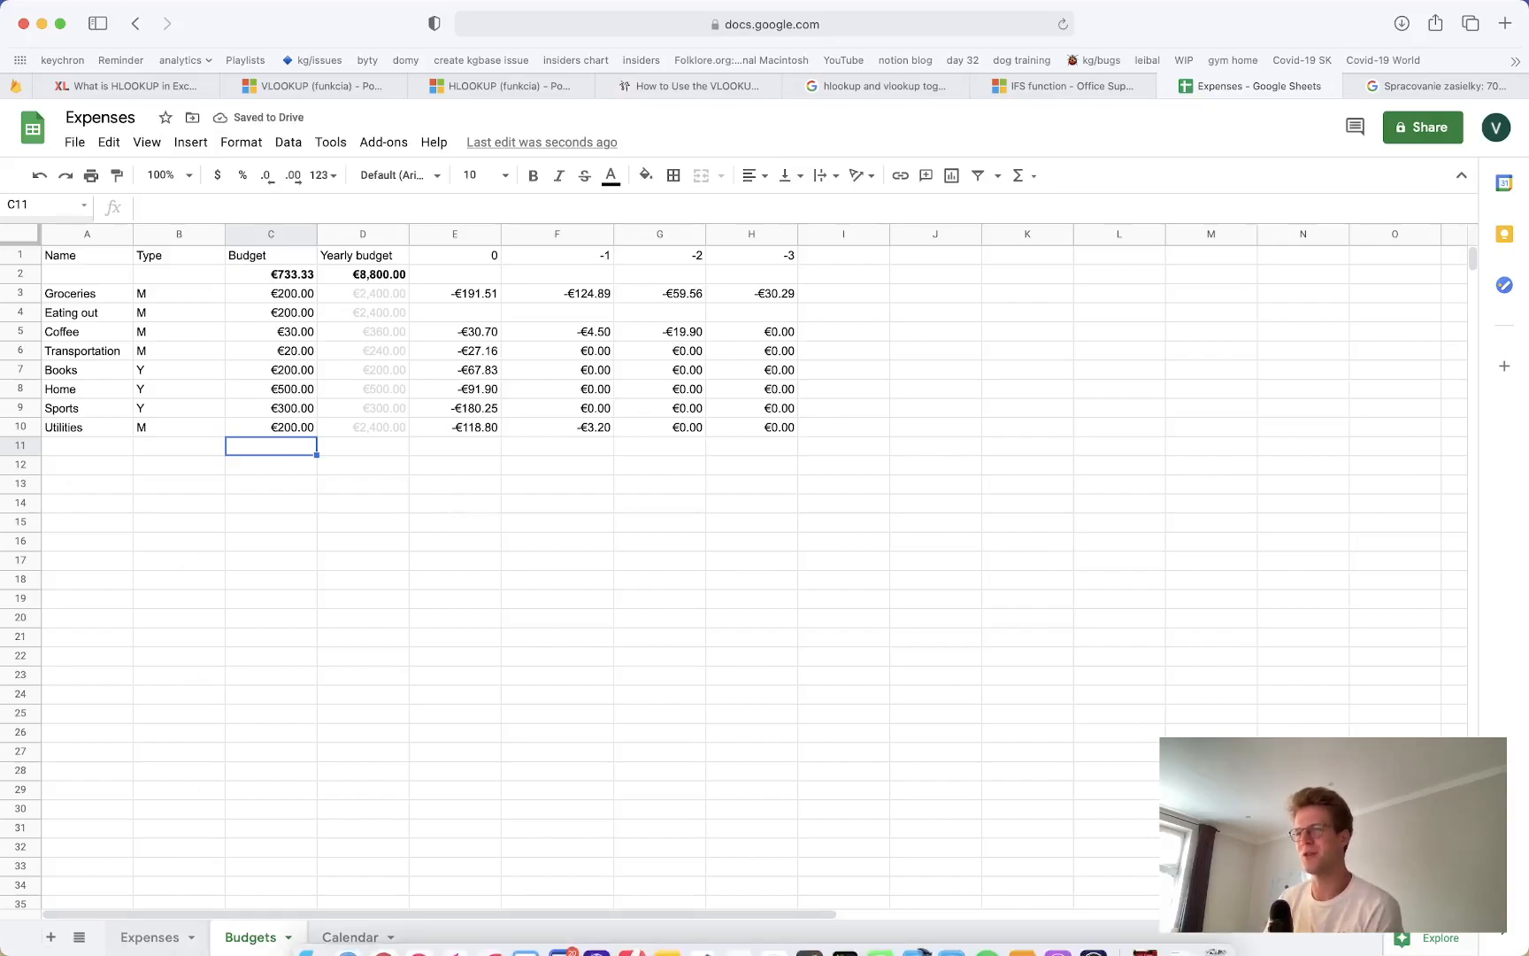
Copy the Coffee spending formulas E5:H5 into the Eating out row, E4:H4
{"action": "left_click_drag", "start_coordinate": [483, 332], "coordinate": [748, 341]}
{"action": "key", "text": "super+c"}
{"action": "left_click_drag", "start_coordinate": [464, 315], "coordinate": [727, 318]}
{"action": "key", "text": "super+v"}
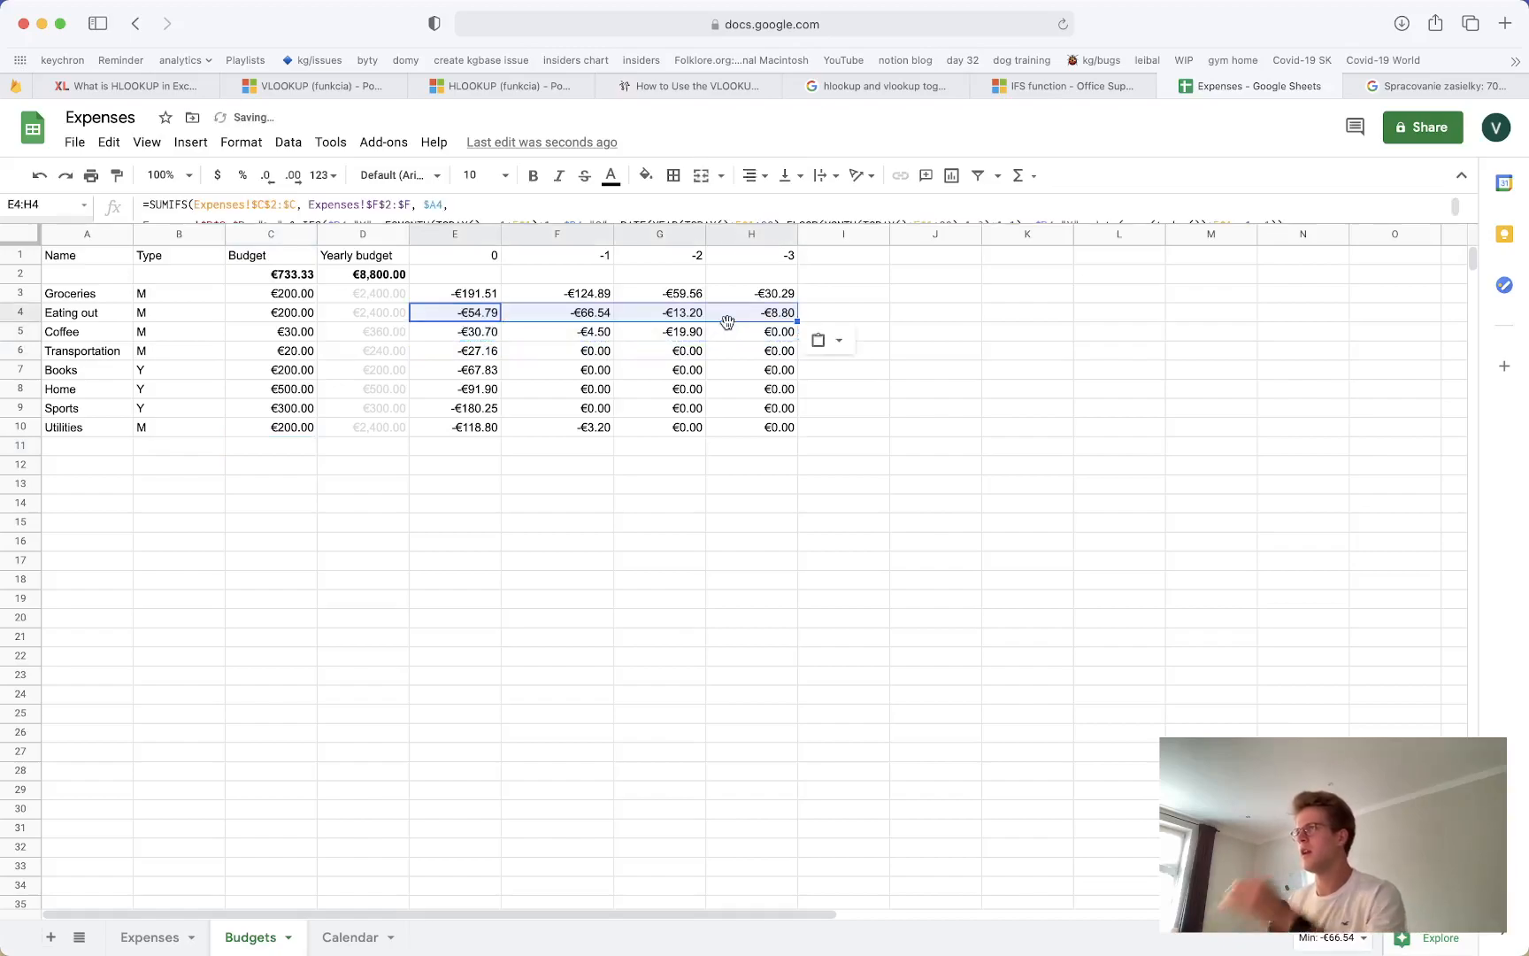
{"action": "left_click", "coordinate": [520, 312]}
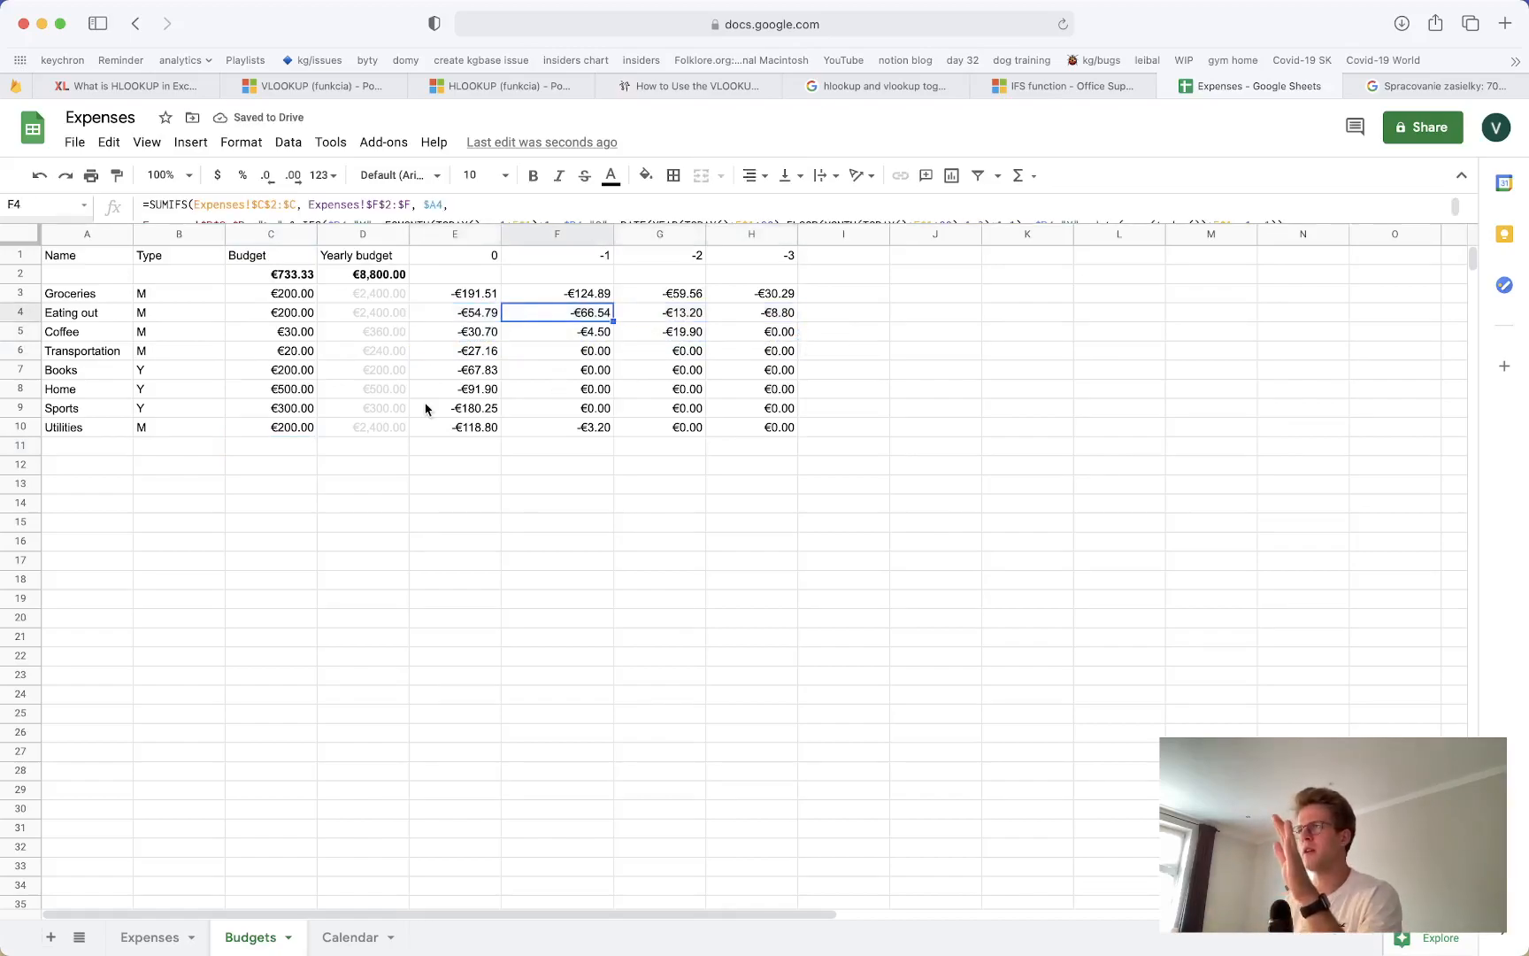
{"action": "left_click", "coordinate": [457, 313]}
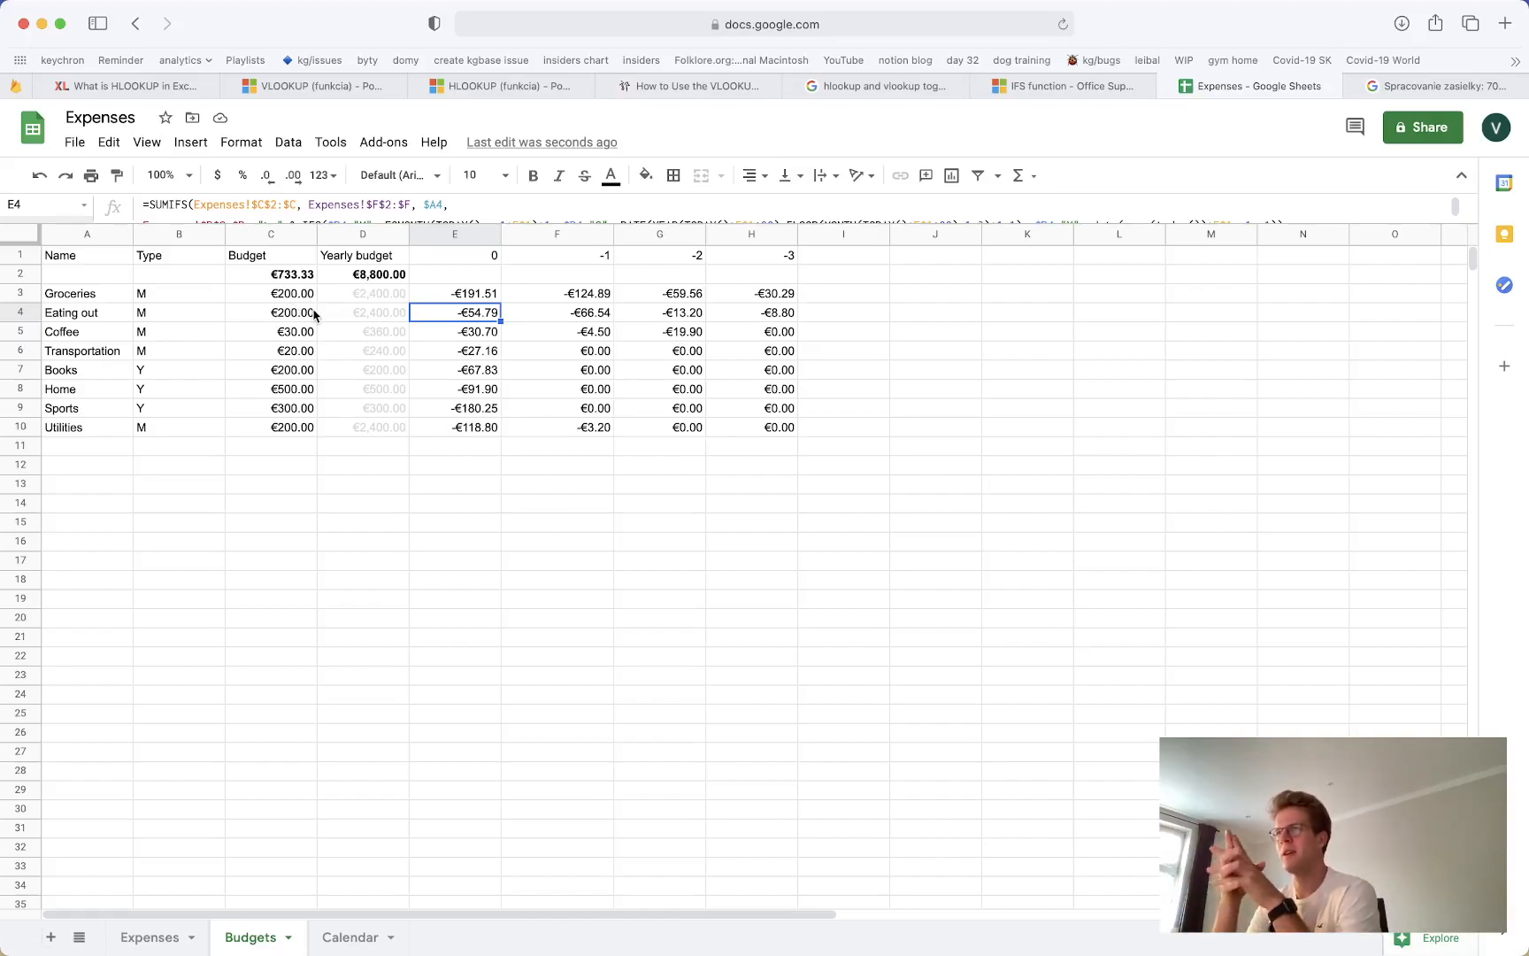
Insert a column after column E and give it an "Estimated yearly" heading in F1
{"action": "left_click_drag", "start_coordinate": [478, 296], "coordinate": [466, 428]}
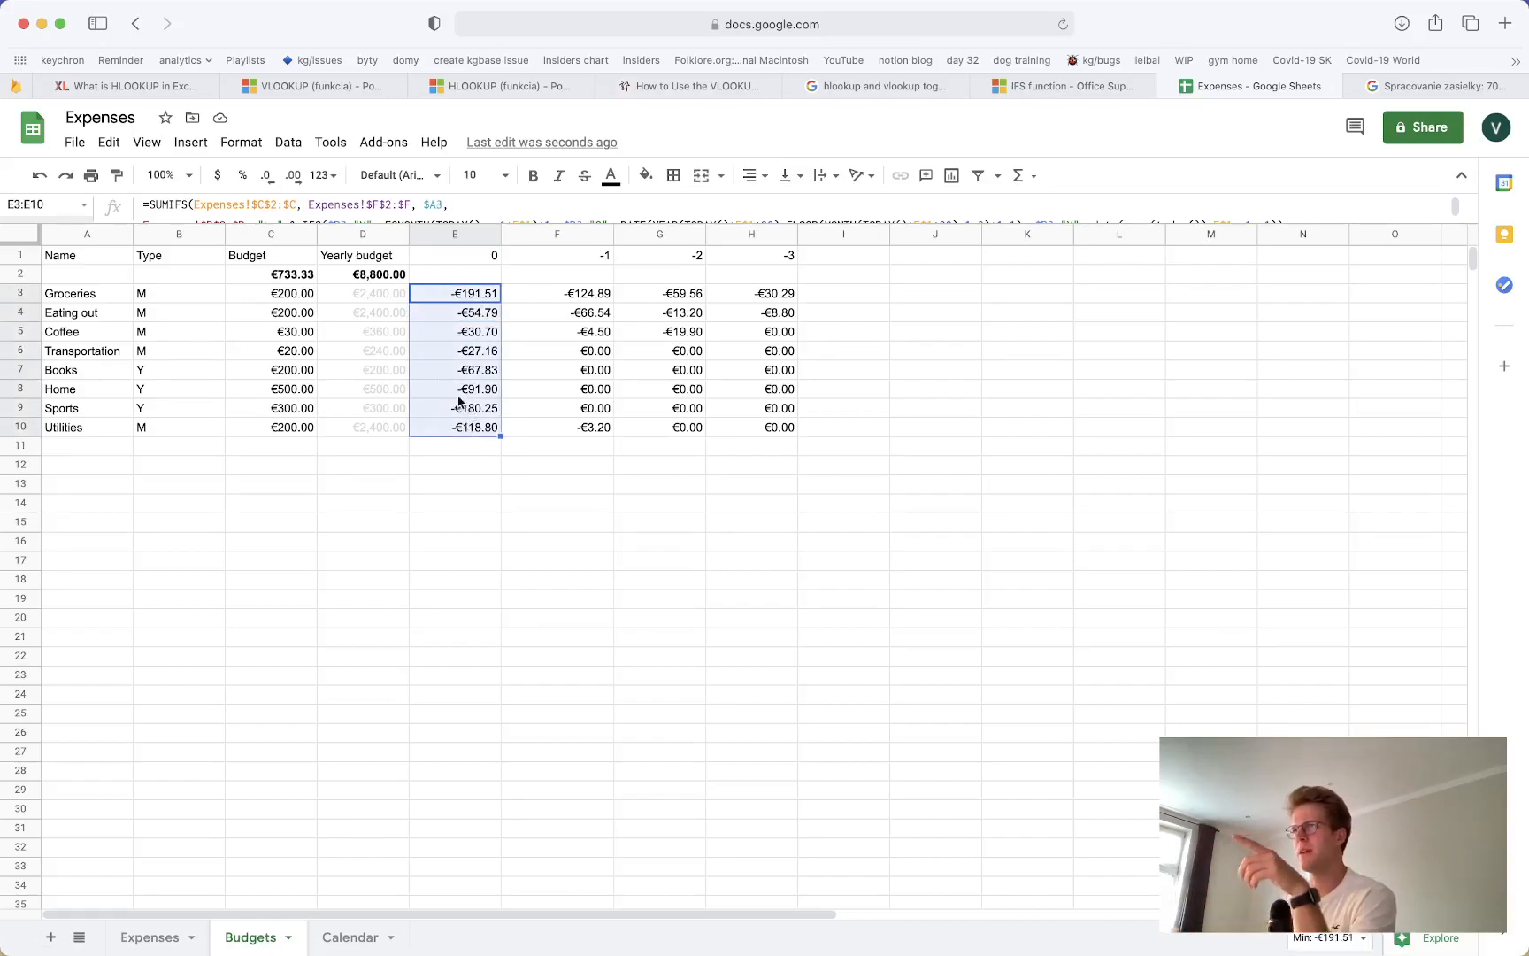
{"action": "left_click", "coordinate": [359, 292]}
{"action": "right_click", "coordinate": [455, 235]}
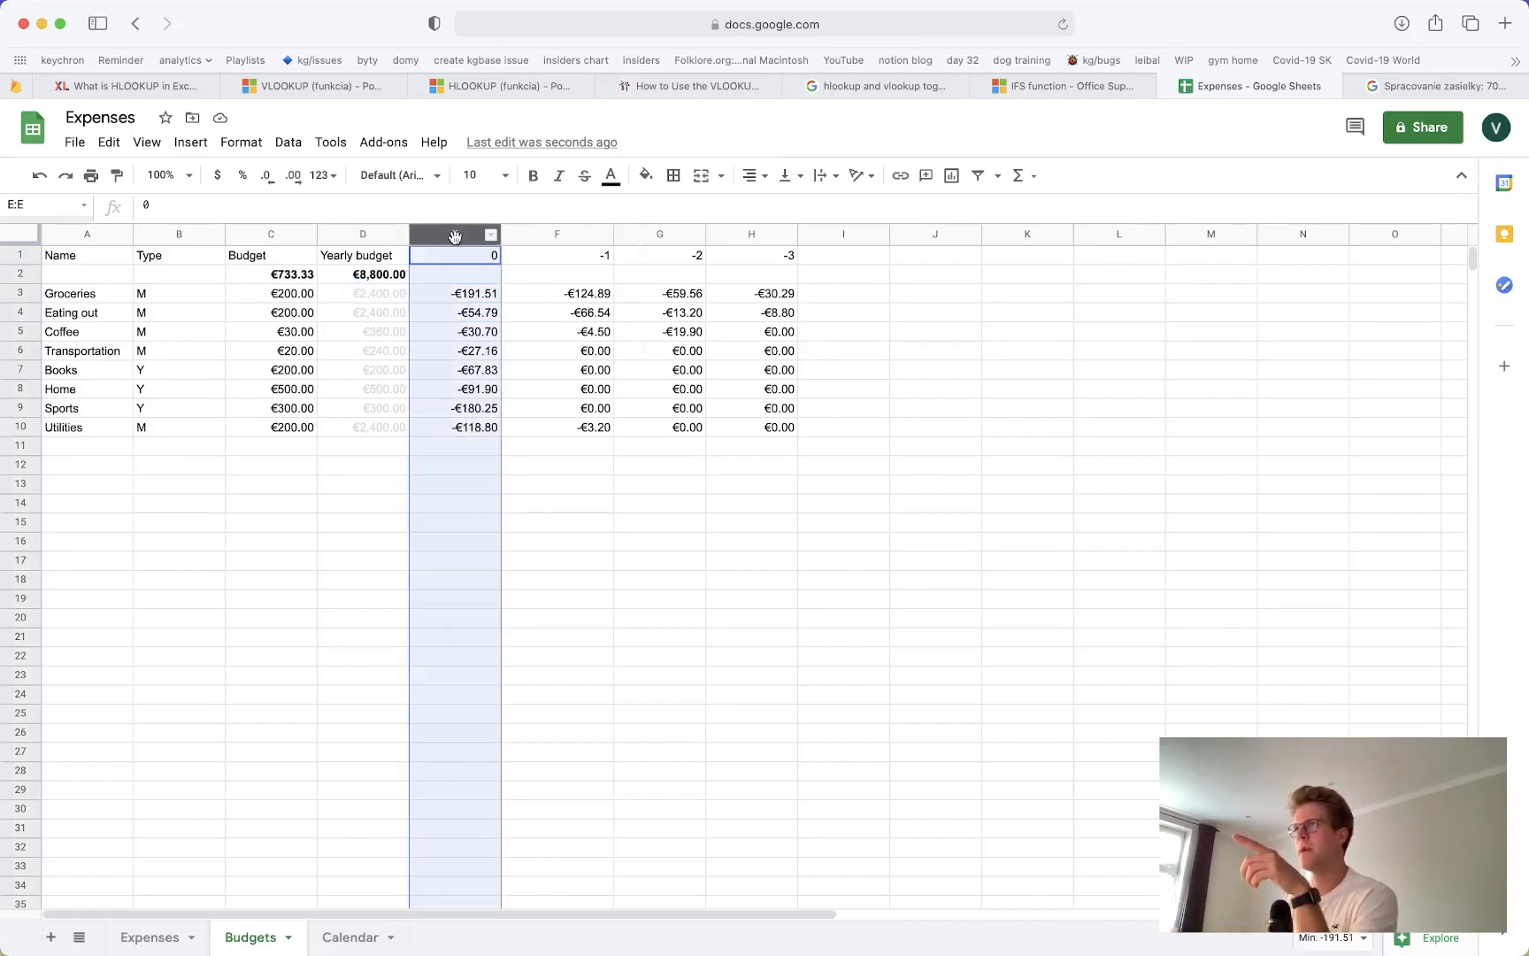
{"action": "left_click", "coordinate": [512, 420]}
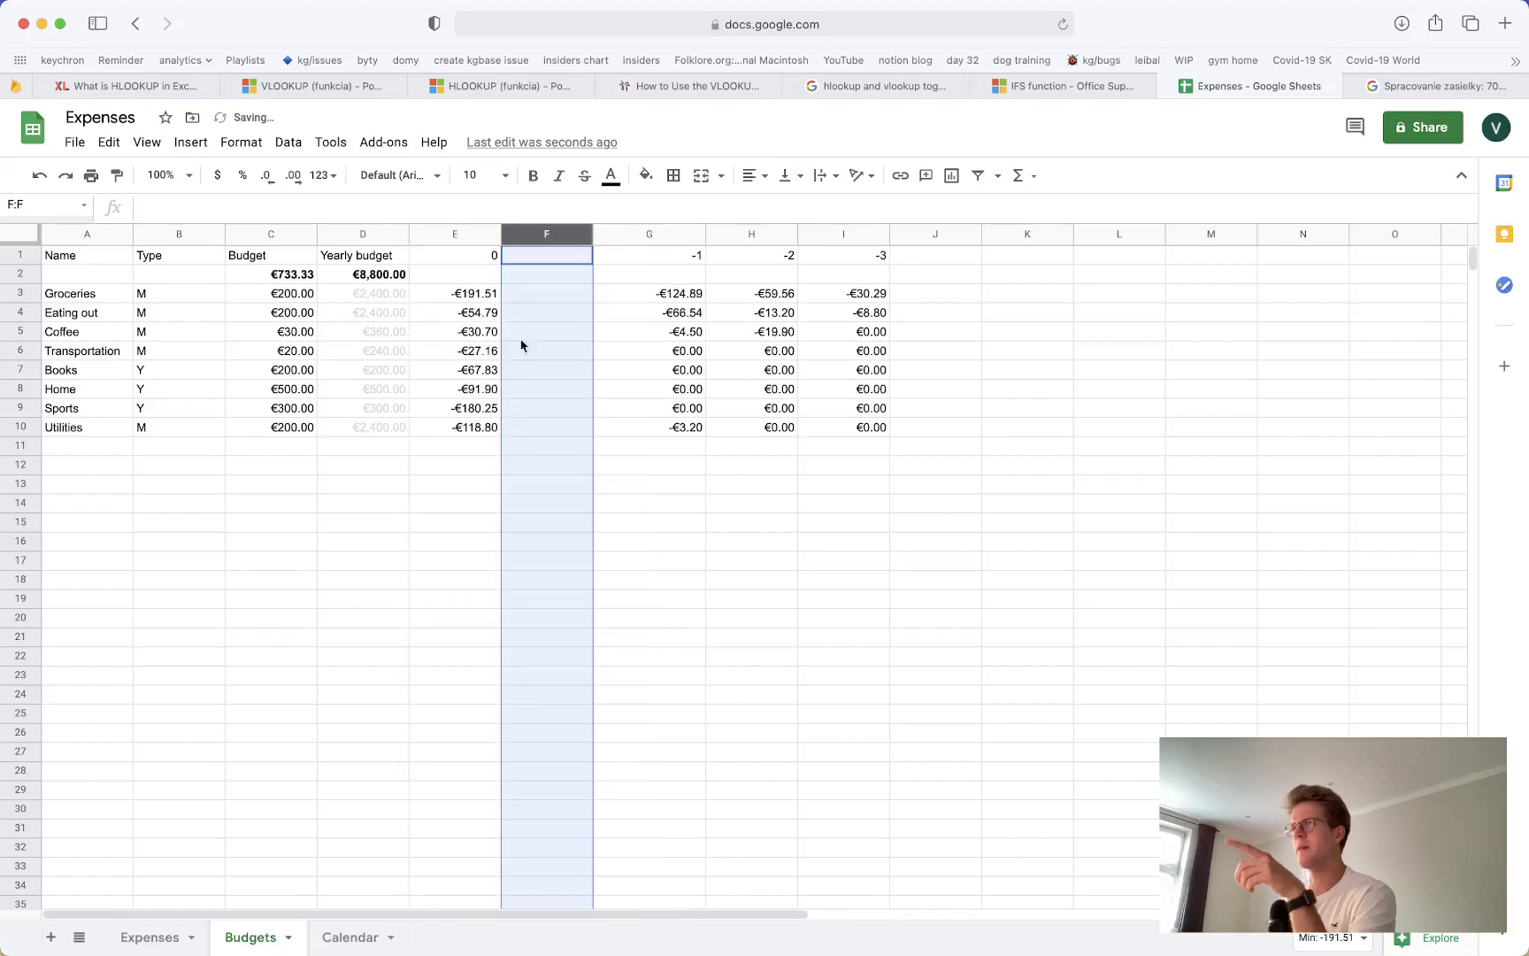
{"action": "left_click", "coordinate": [527, 254]}
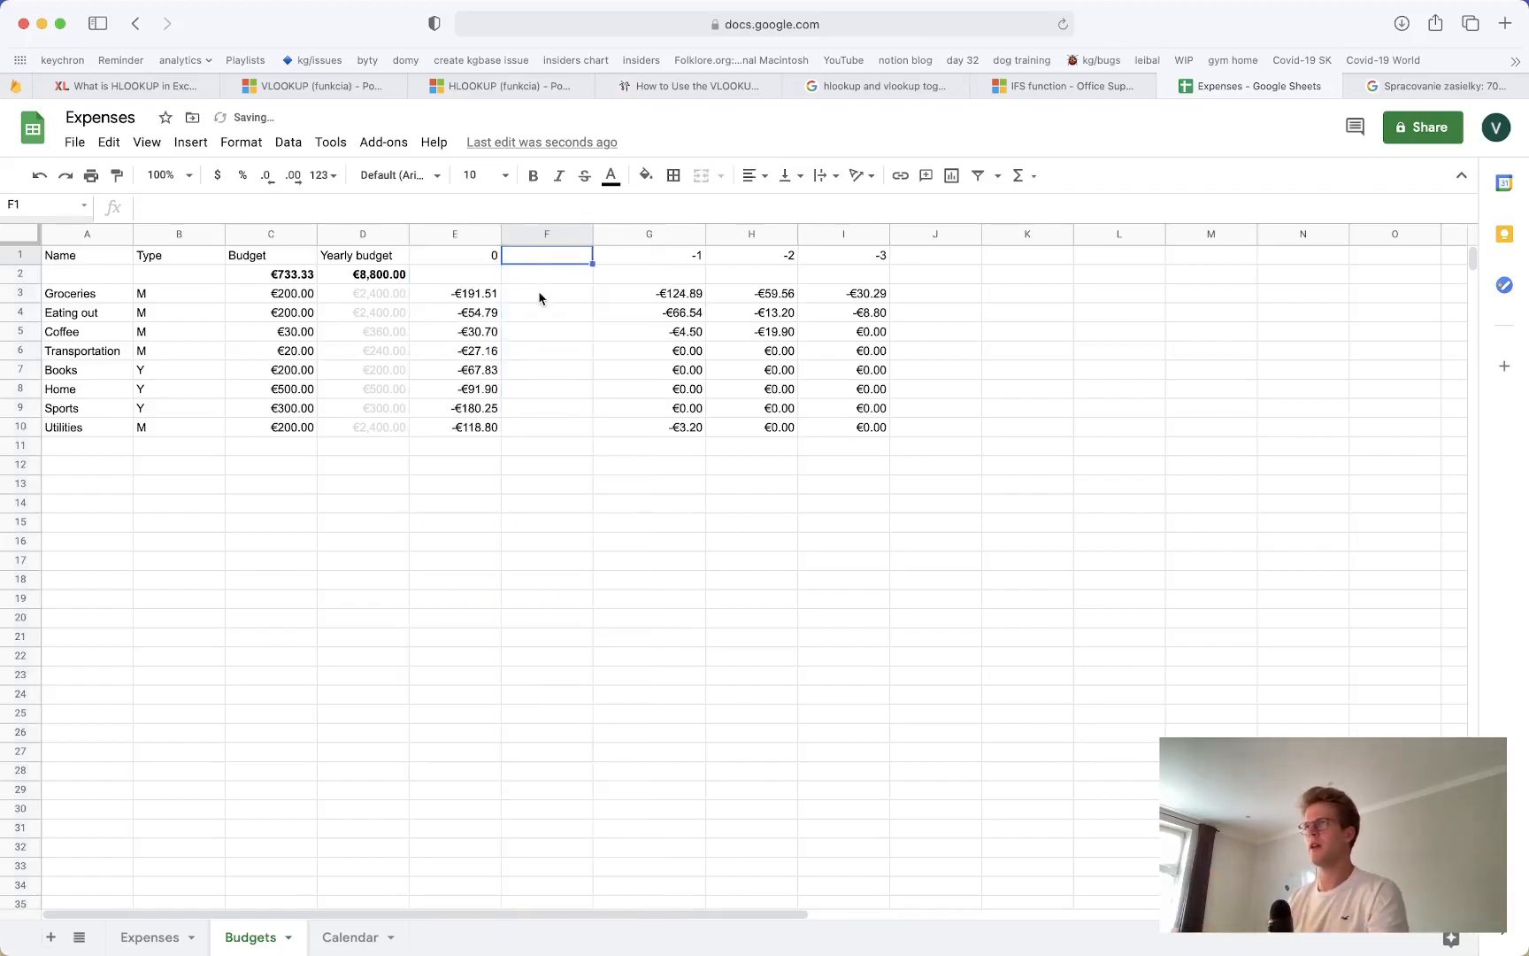
{"action": "type", "text": "Estimated yearly"}
{"action": "key", "text": "Return"}
Copy the yearly budget IFS formula from D3 into F3 of the new column
{"action": "left_click", "coordinate": [557, 297]}
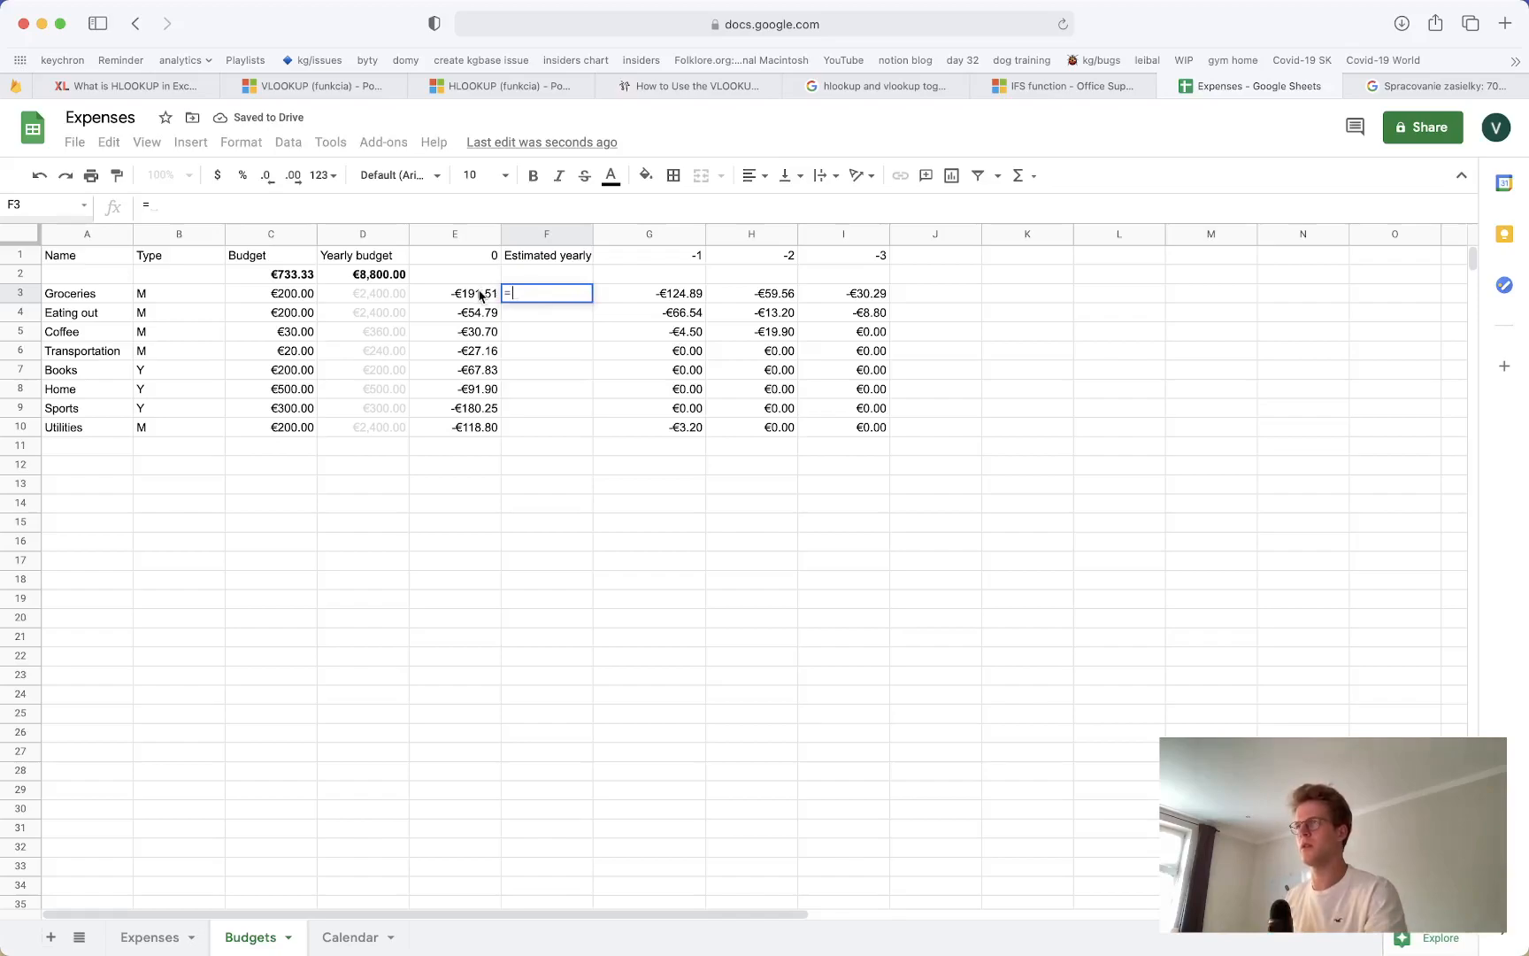
{"action": "left_click", "coordinate": [383, 278]}
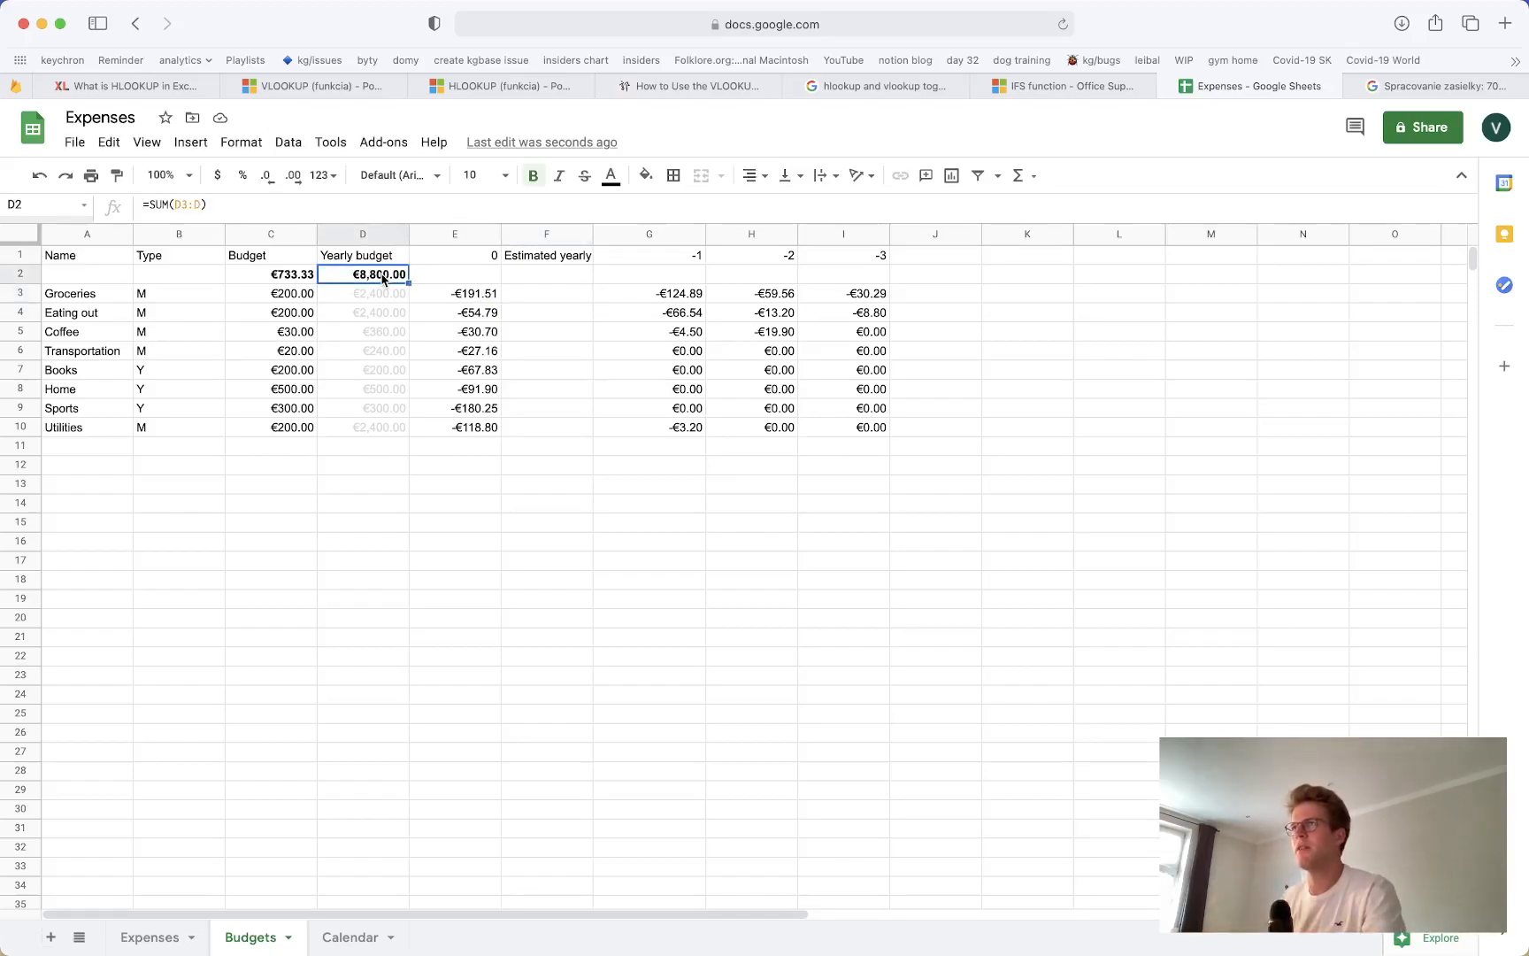
{"action": "left_click", "coordinate": [386, 294]}
{"action": "key", "text": "ctrl+c"}
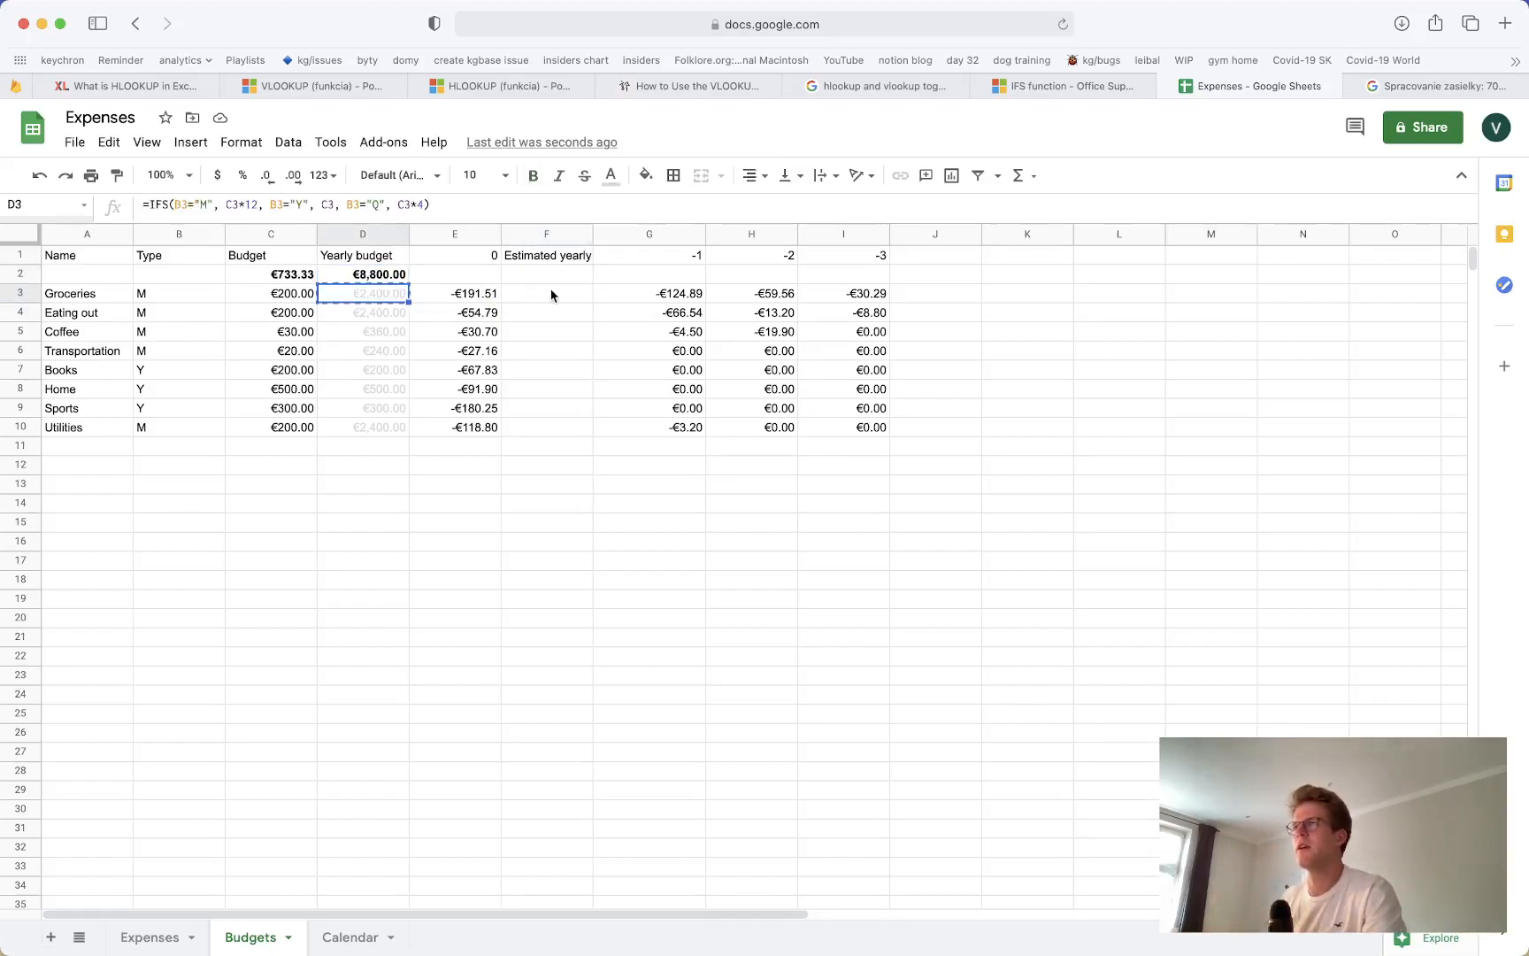
{"action": "left_click", "coordinate": [554, 295]}
{"action": "key", "text": "ctrl+v"}
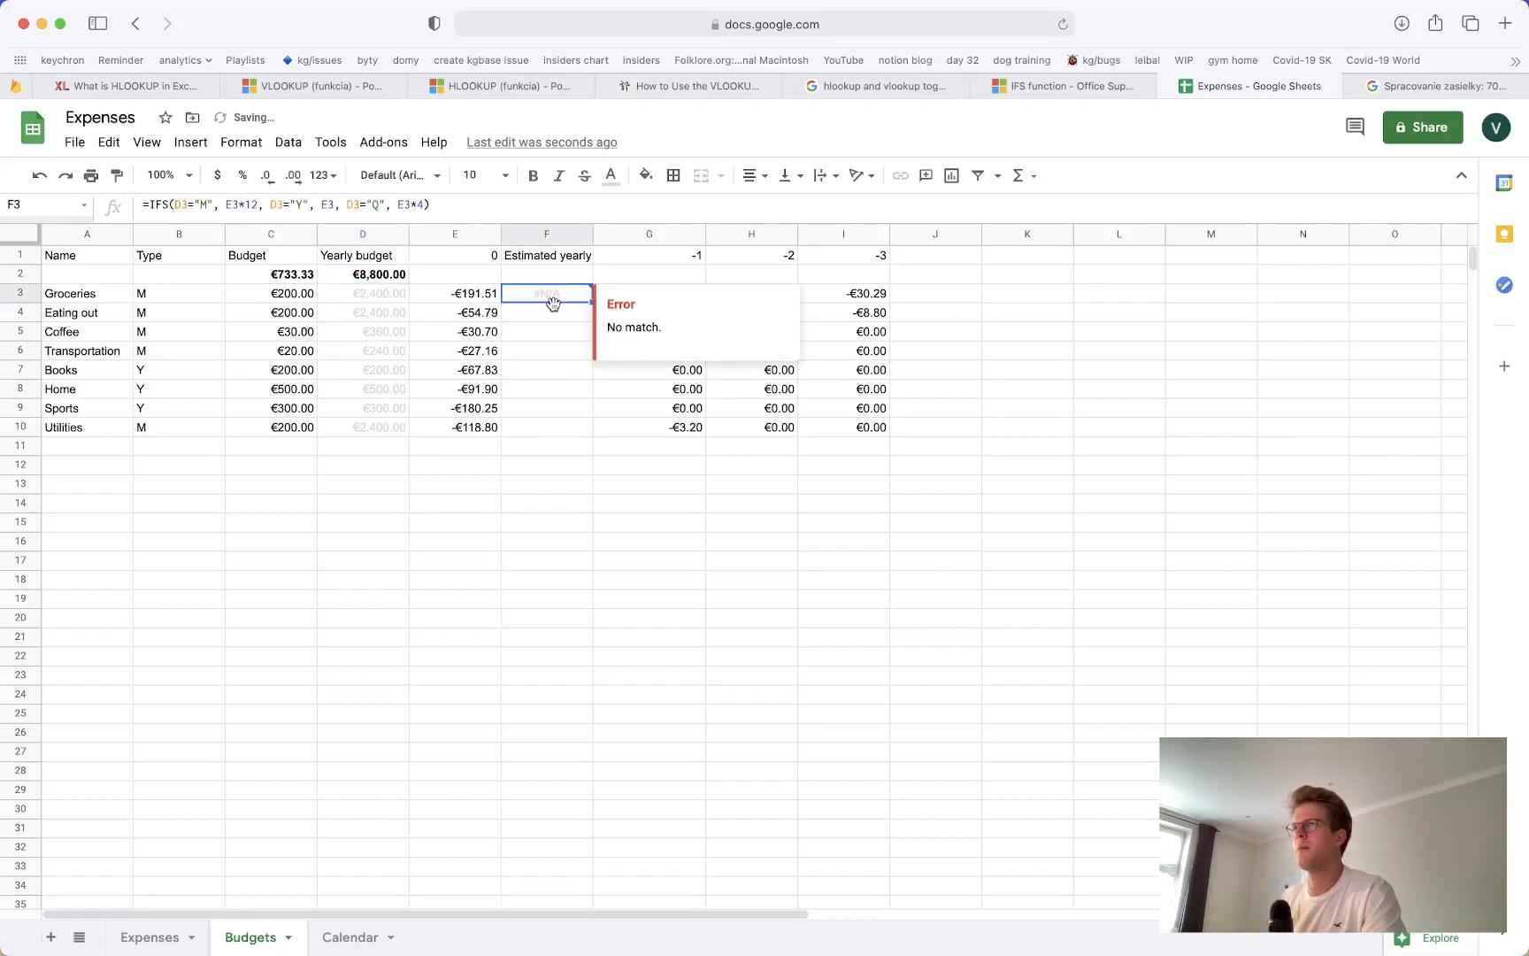
Edit the IFS formula in F3 so its "M" condition tests $B3
{"action": "double_click", "coordinate": [558, 297]}
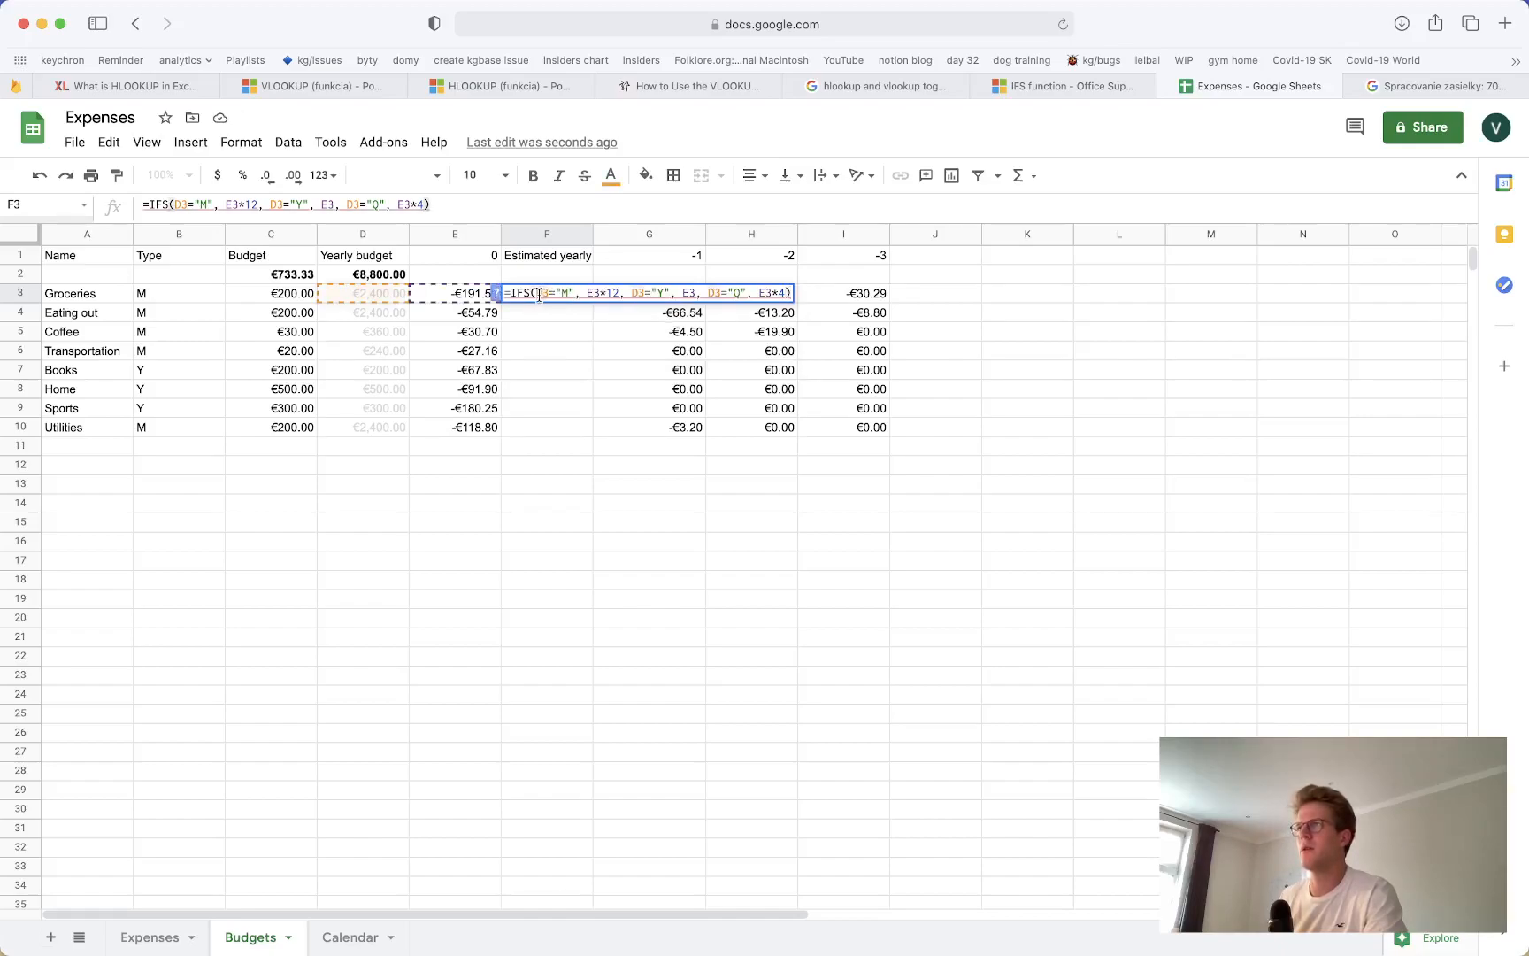
{"action": "key", "text": "Right"}
{"action": "key", "text": "BackSpace"}
{"action": "type", "text": "B"}
{"action": "key", "text": "Left"}
{"action": "type", "text": "$"}
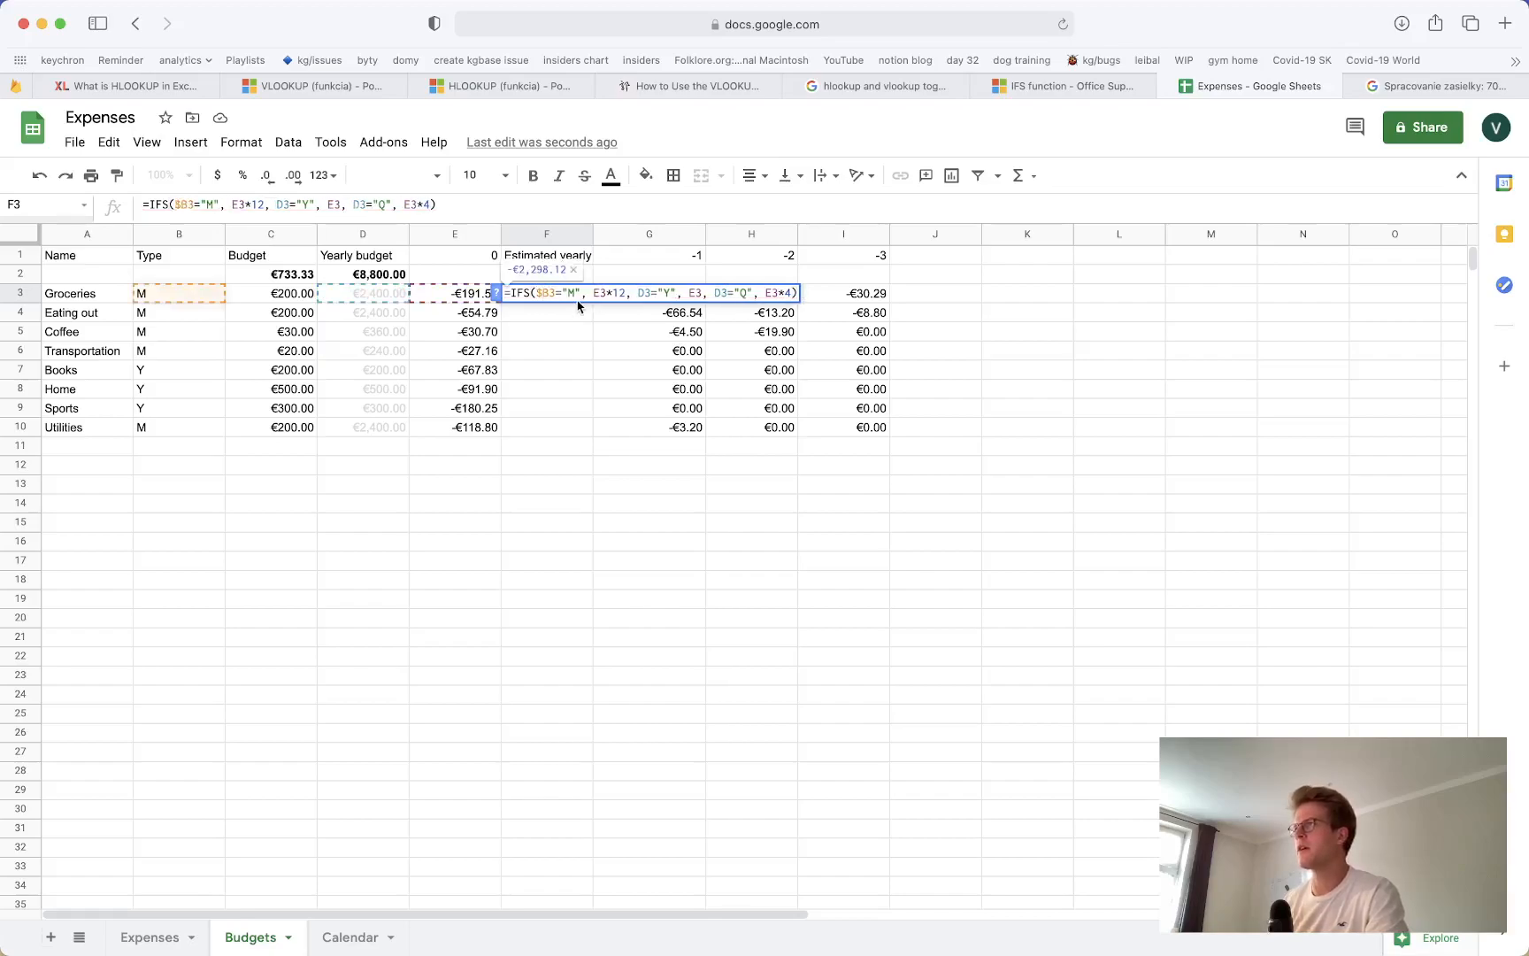
{"action": "key", "text": "Return"}
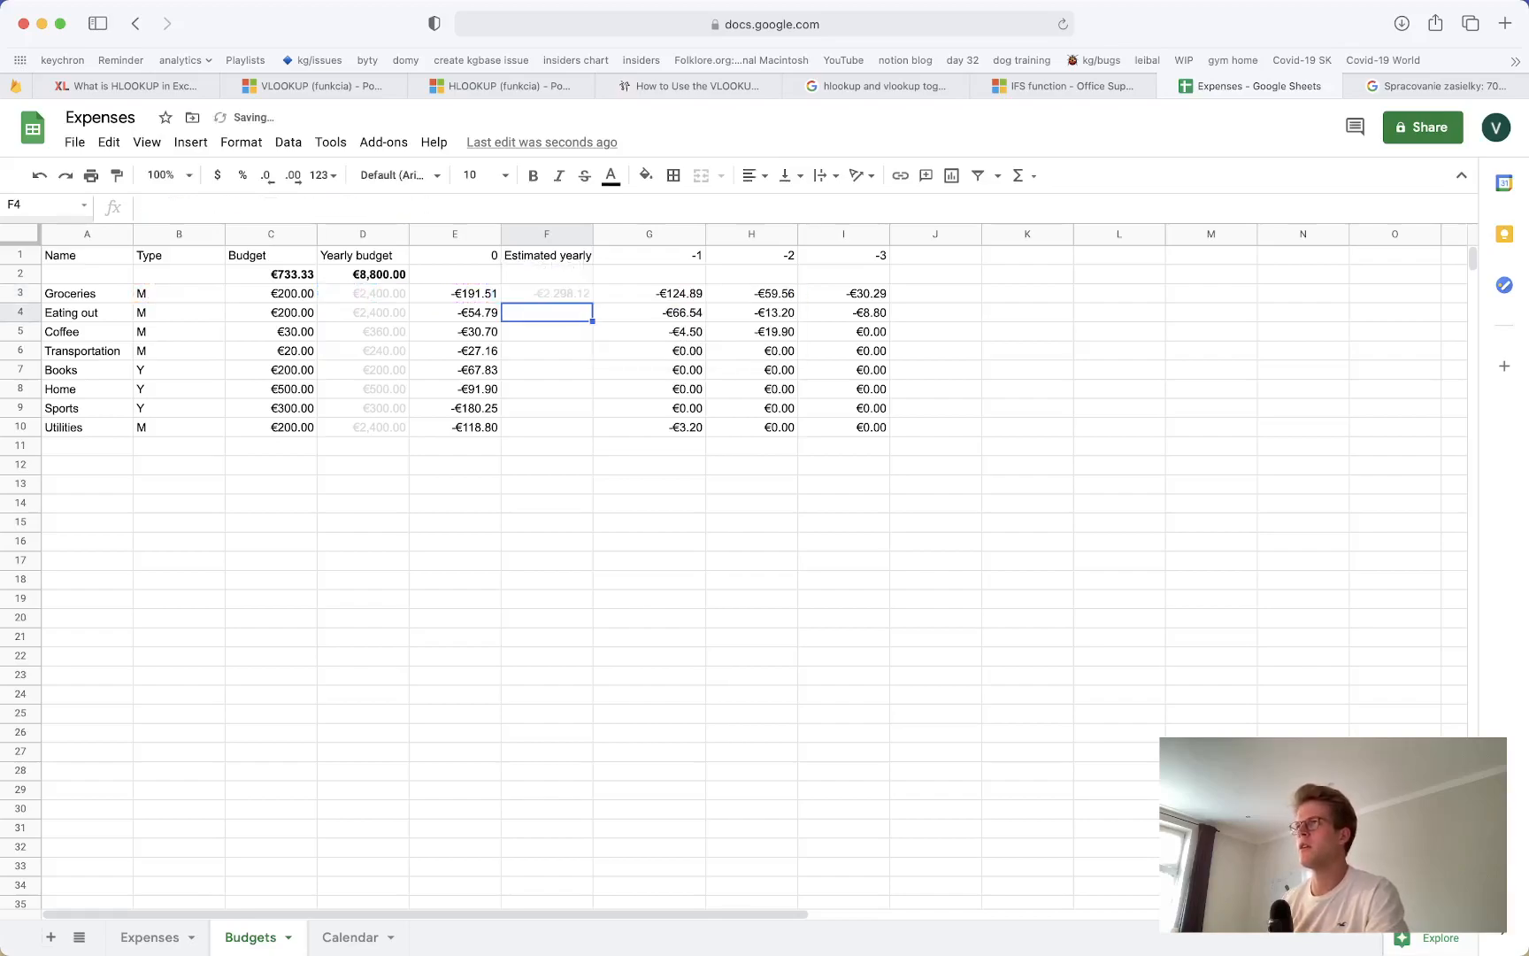
Widen column F slightly and fill the estimate formula from F3 down to F10
{"action": "left_click", "coordinate": [563, 293]}
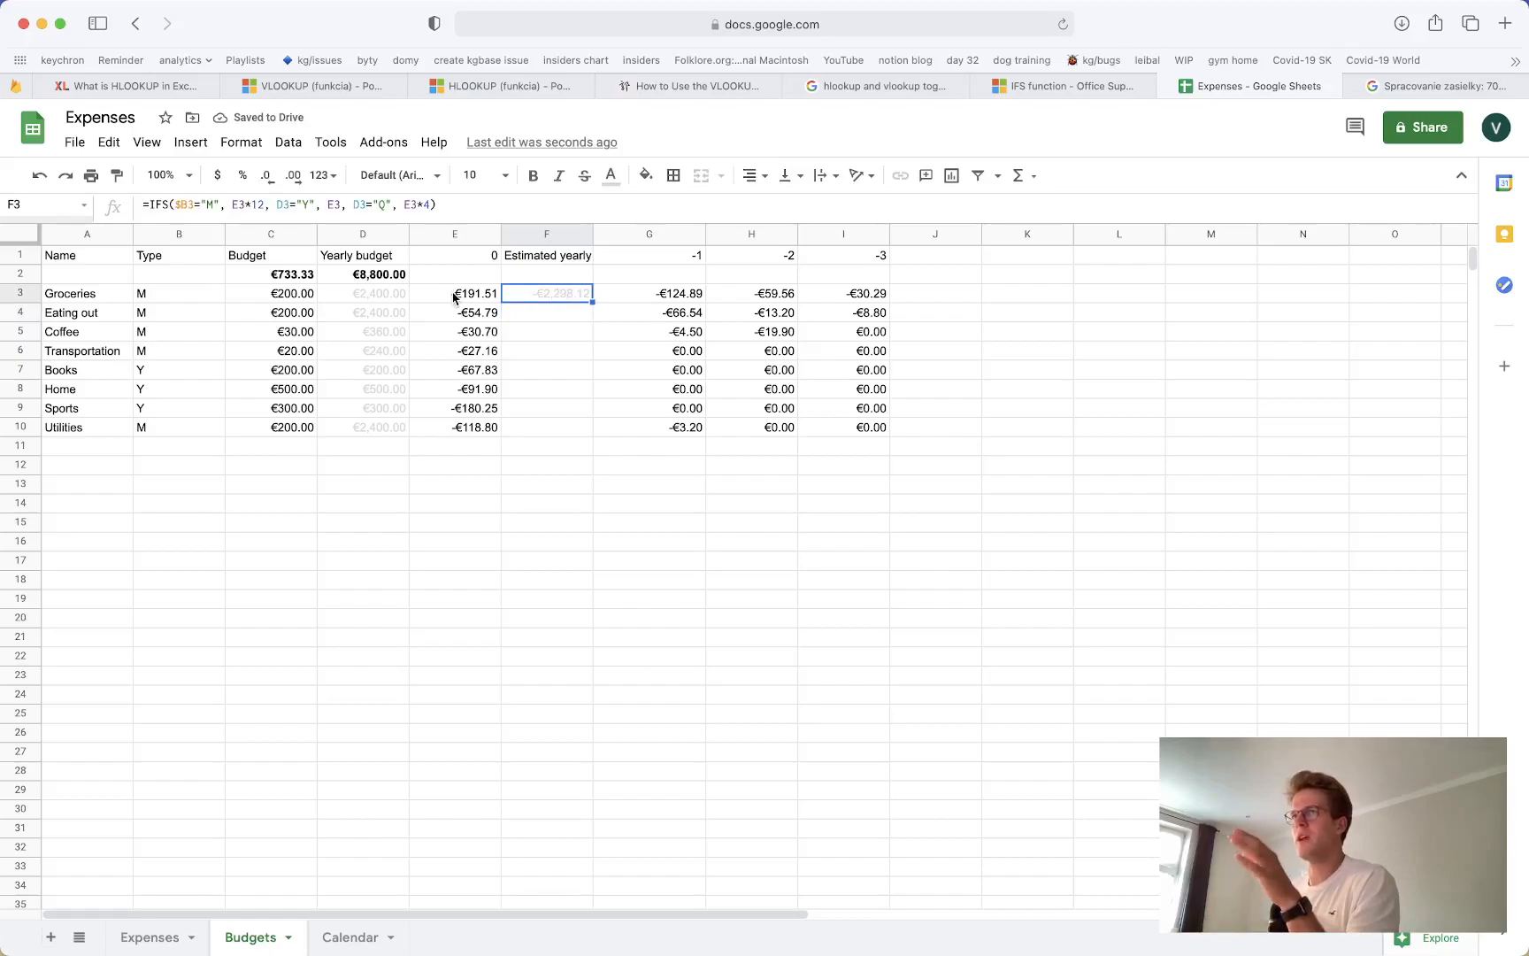
{"action": "left_click", "coordinate": [454, 298]}
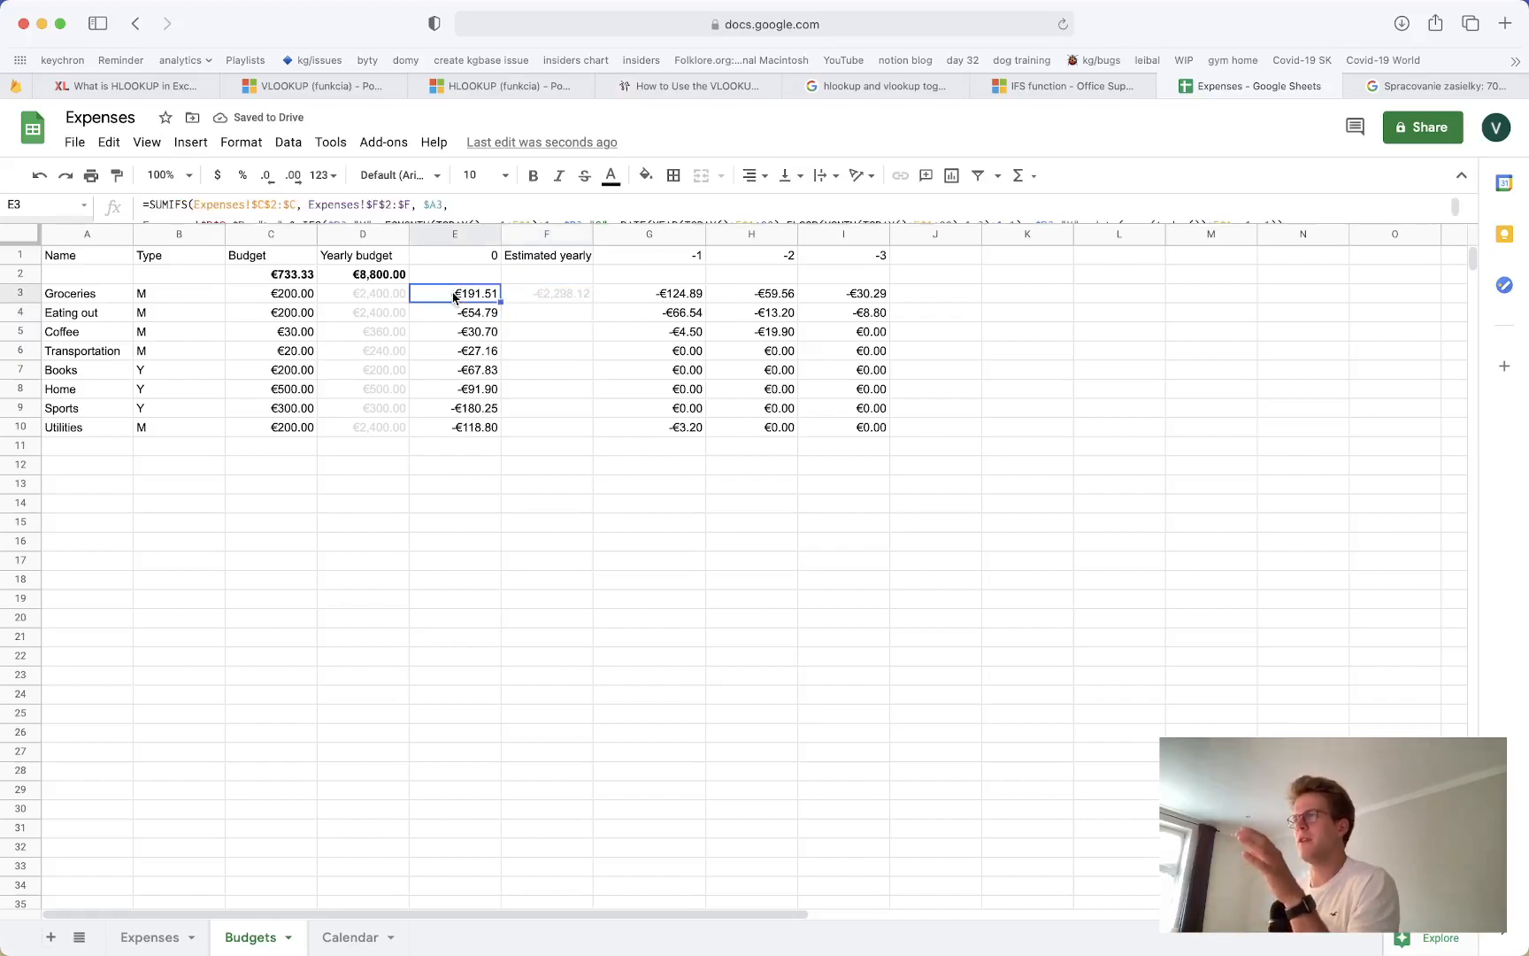
{"action": "left_click", "coordinate": [528, 293]}
{"action": "left_click_drag", "start_coordinate": [593, 234], "coordinate": [599, 234]}
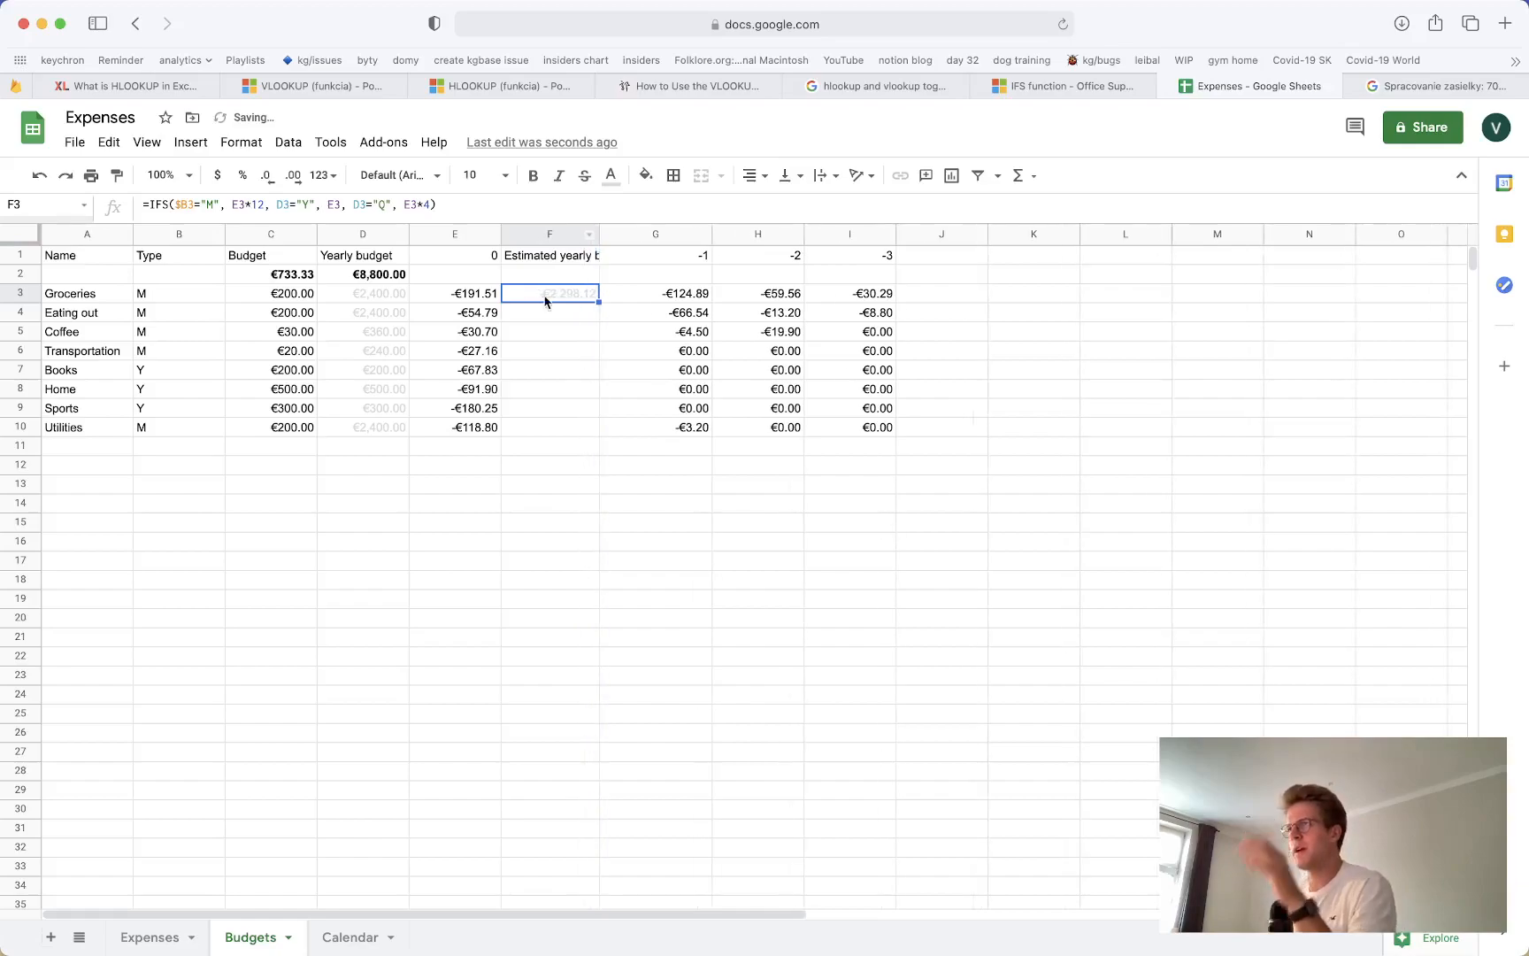
{"action": "left_click_drag", "start_coordinate": [598, 301], "coordinate": [578, 440]}
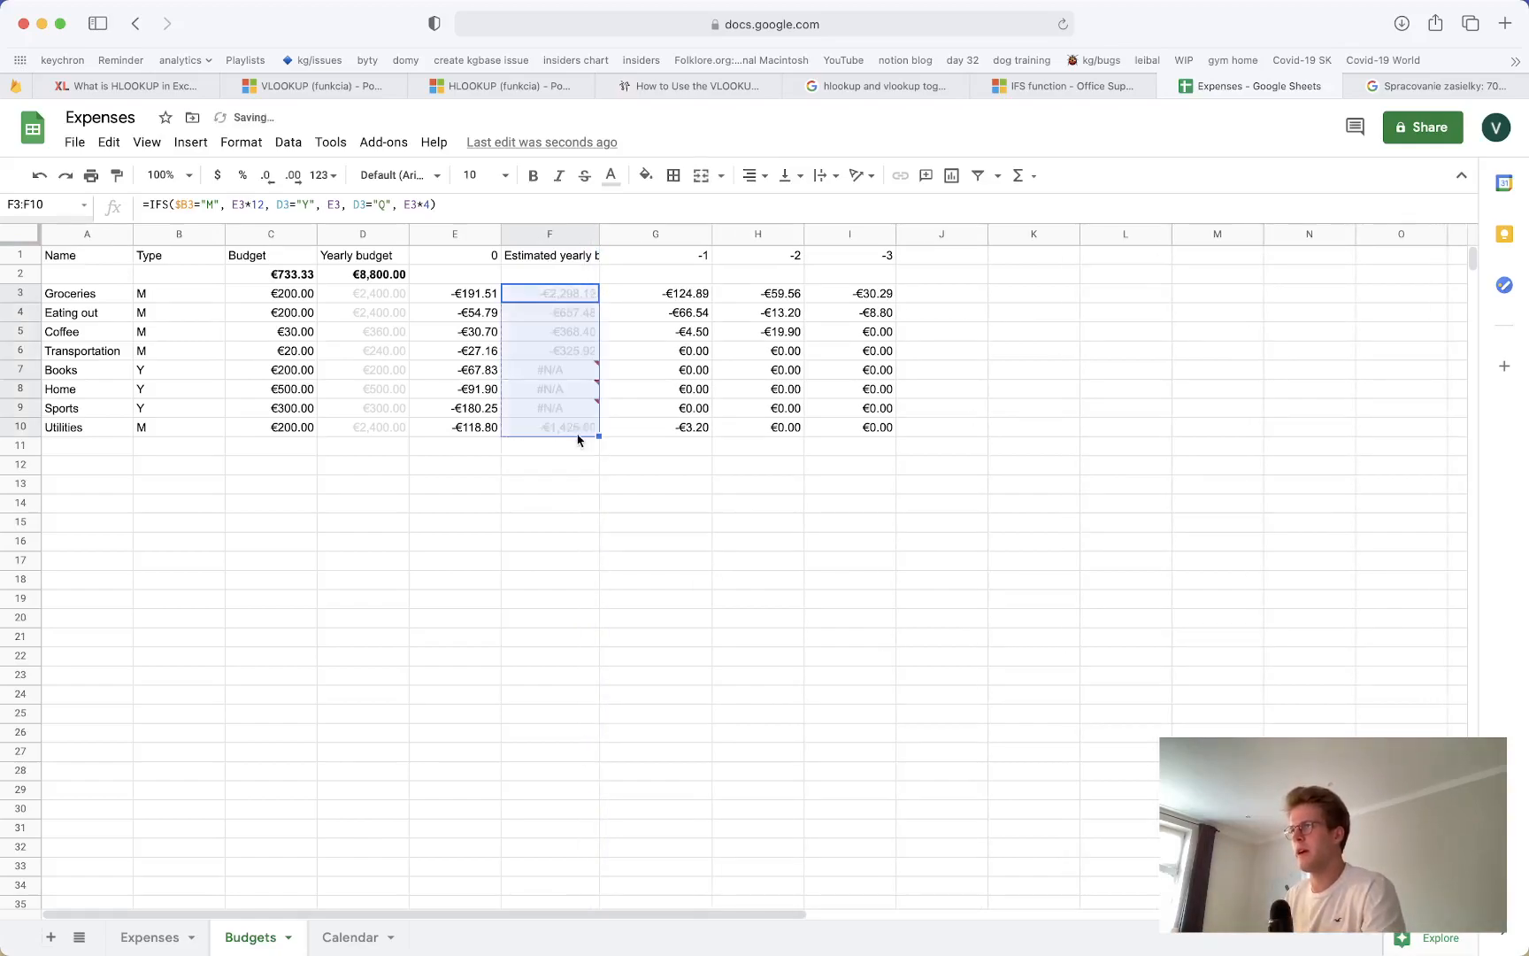
{"action": "left_click", "coordinate": [575, 447]}
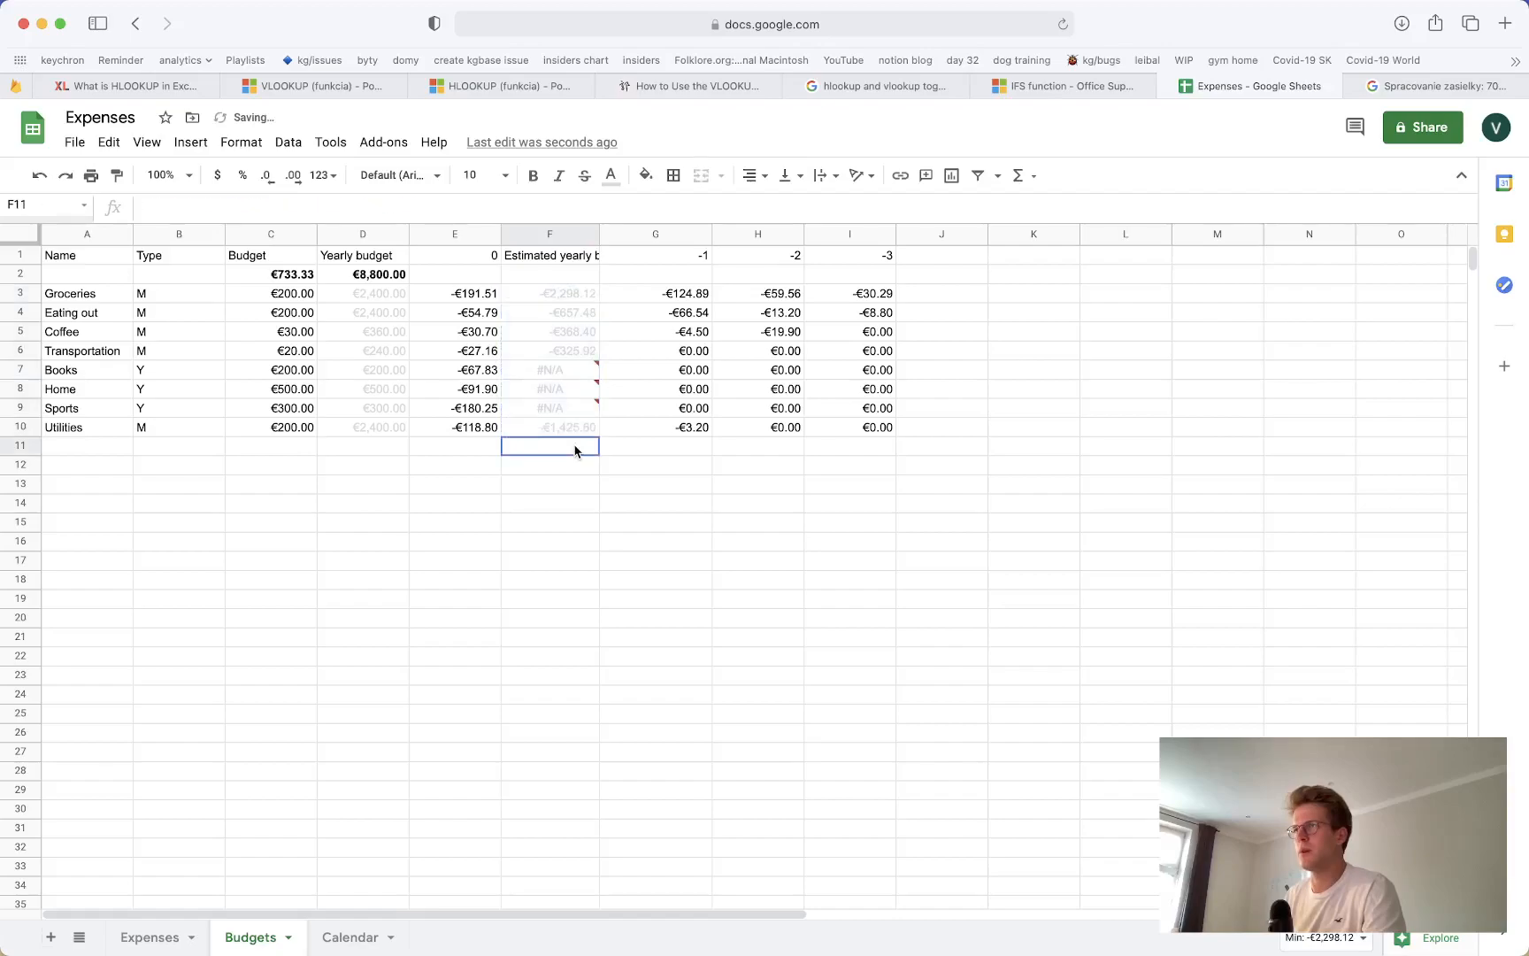
Edit the IFS formula in F7 so its "Y" and "Q" conditions test $B7
{"action": "left_click", "coordinate": [559, 364]}
{"action": "double_click", "coordinate": [559, 364]}
{"action": "key", "text": "Escape"}
{"action": "left_click", "coordinate": [553, 354]}
{"action": "left_click", "coordinate": [553, 370]}
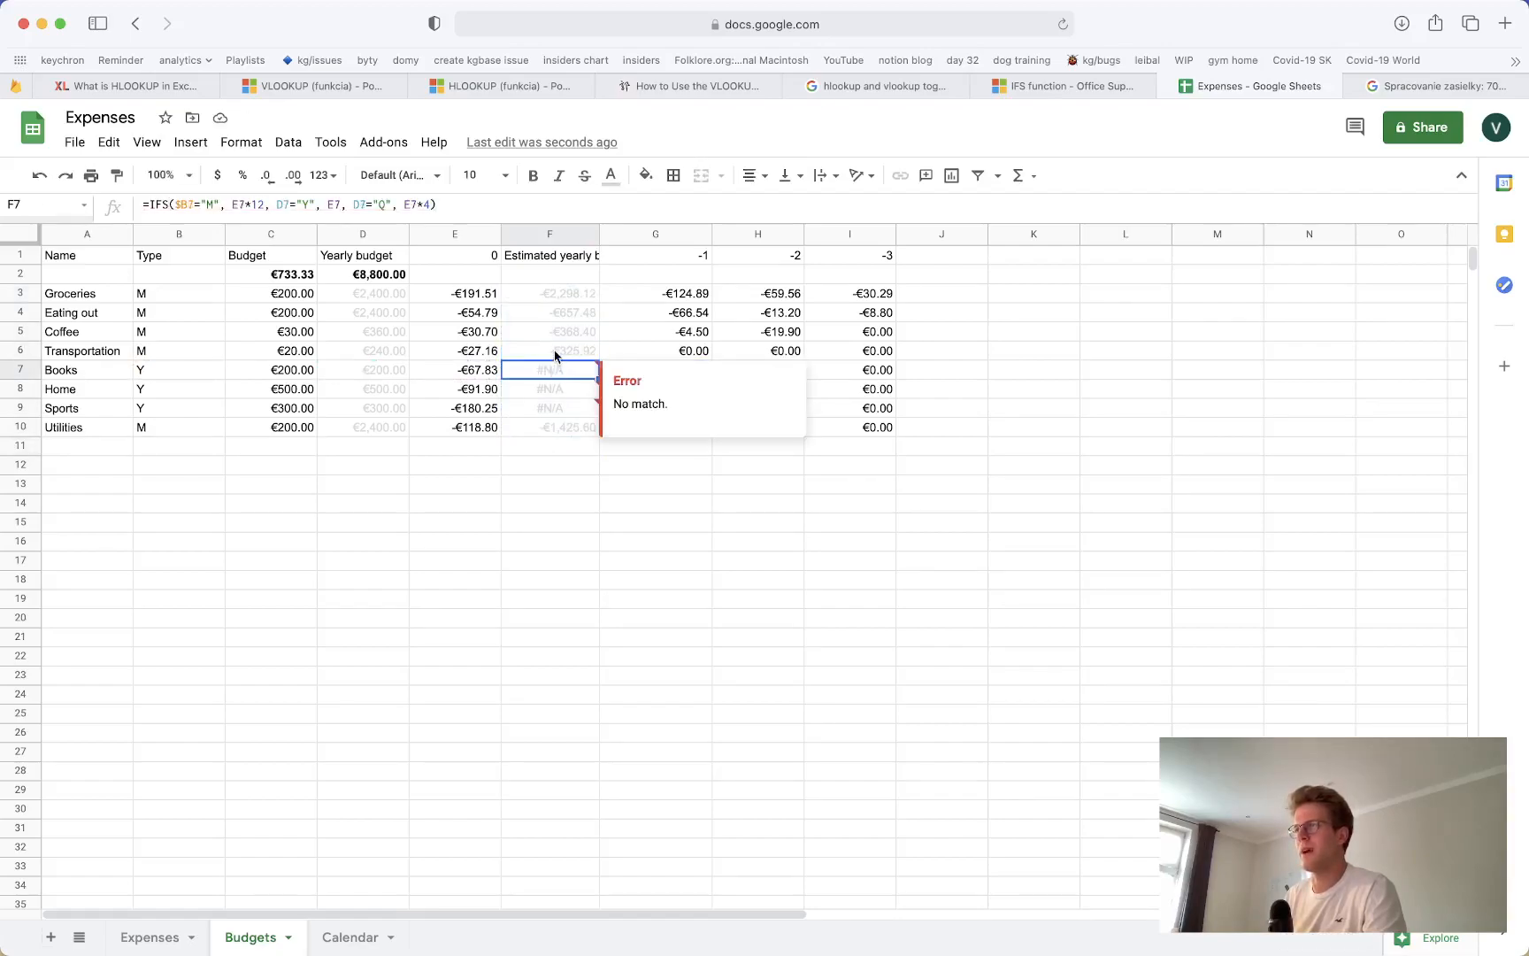
{"action": "left_click", "coordinate": [555, 353]}
{"action": "double_click", "coordinate": [559, 373]}
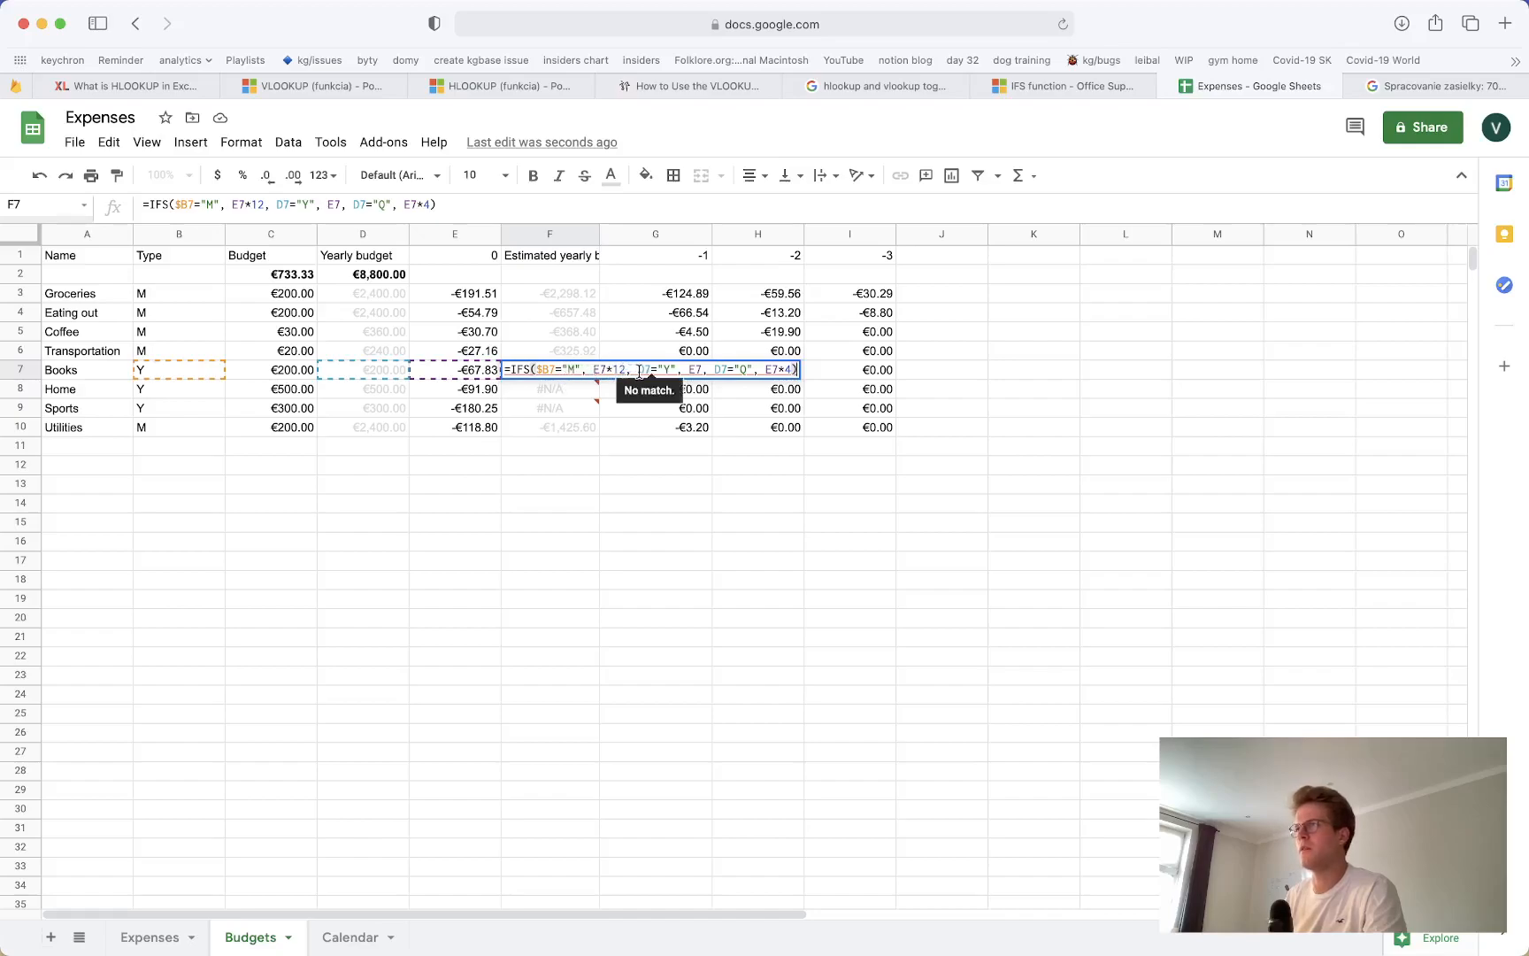
{"action": "double_click", "coordinate": [642, 369]}
{"action": "type", "text": "$B7"}
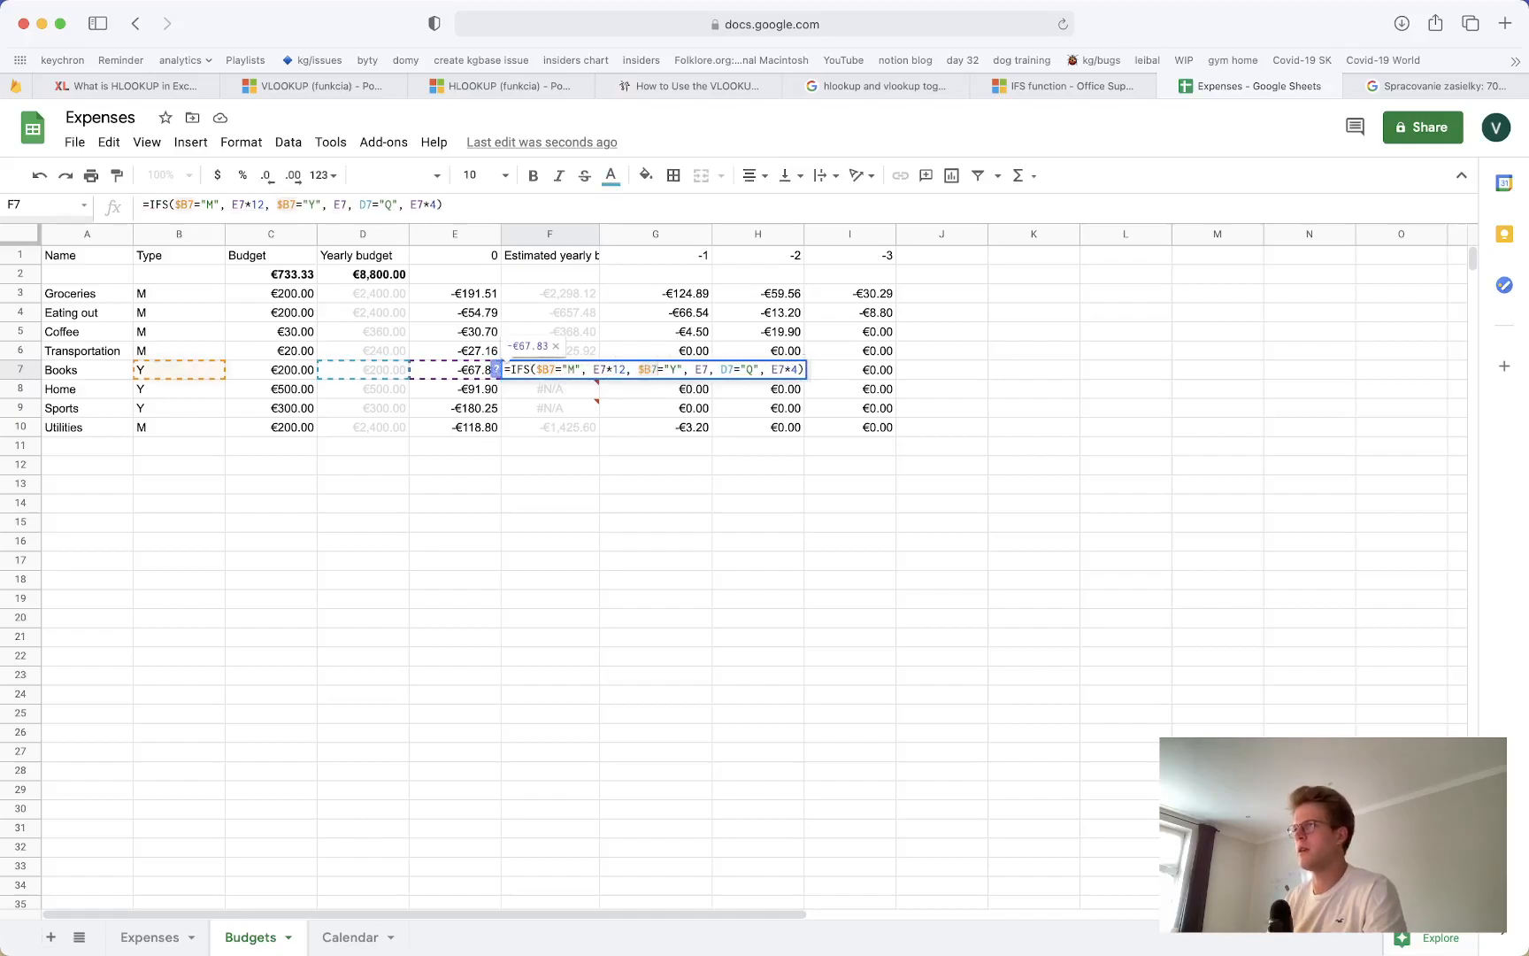
{"action": "double_click", "coordinate": [727, 369]}
{"action": "type", "text": "$B7"}
{"action": "key", "text": "Return"}
Copy the corrected F7 formula over the whole estimate range F3:F10
{"action": "left_click", "coordinate": [580, 372]}
{"action": "key", "text": "cmd+c"}
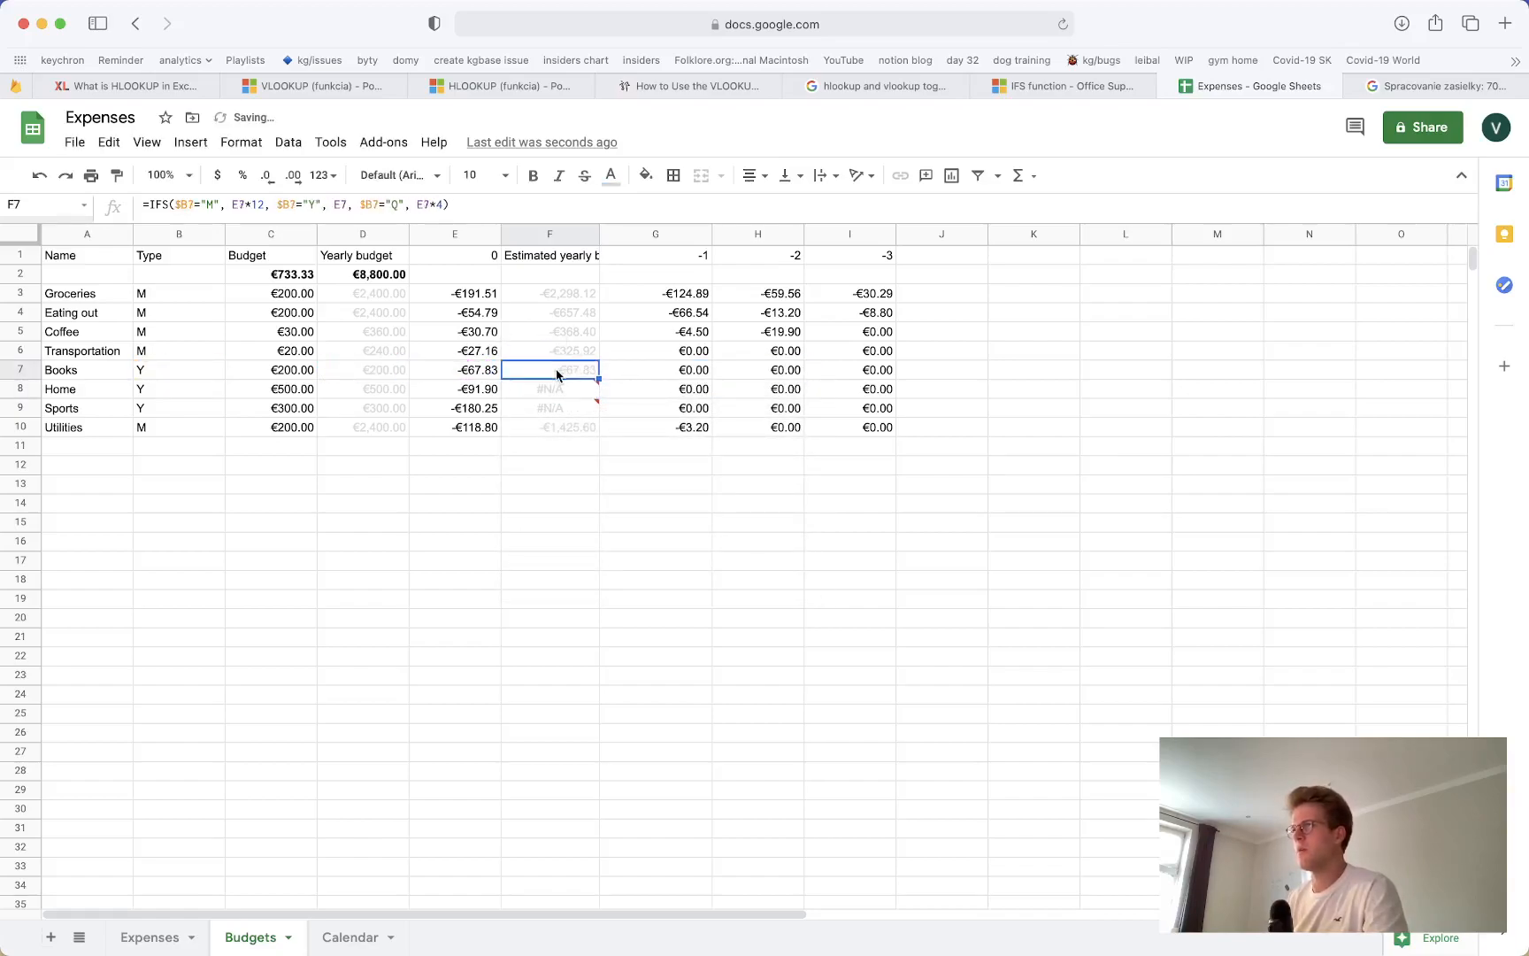
{"action": "left_click_drag", "start_coordinate": [575, 297], "coordinate": [584, 430]}
{"action": "key", "text": "cmd+v"}
{"action": "left_click", "coordinate": [579, 372]}
Shorten the heading in F1 to "Est yearly budget"
{"action": "left_click", "coordinate": [568, 256]}
{"action": "double_click", "coordinate": [566, 256]}
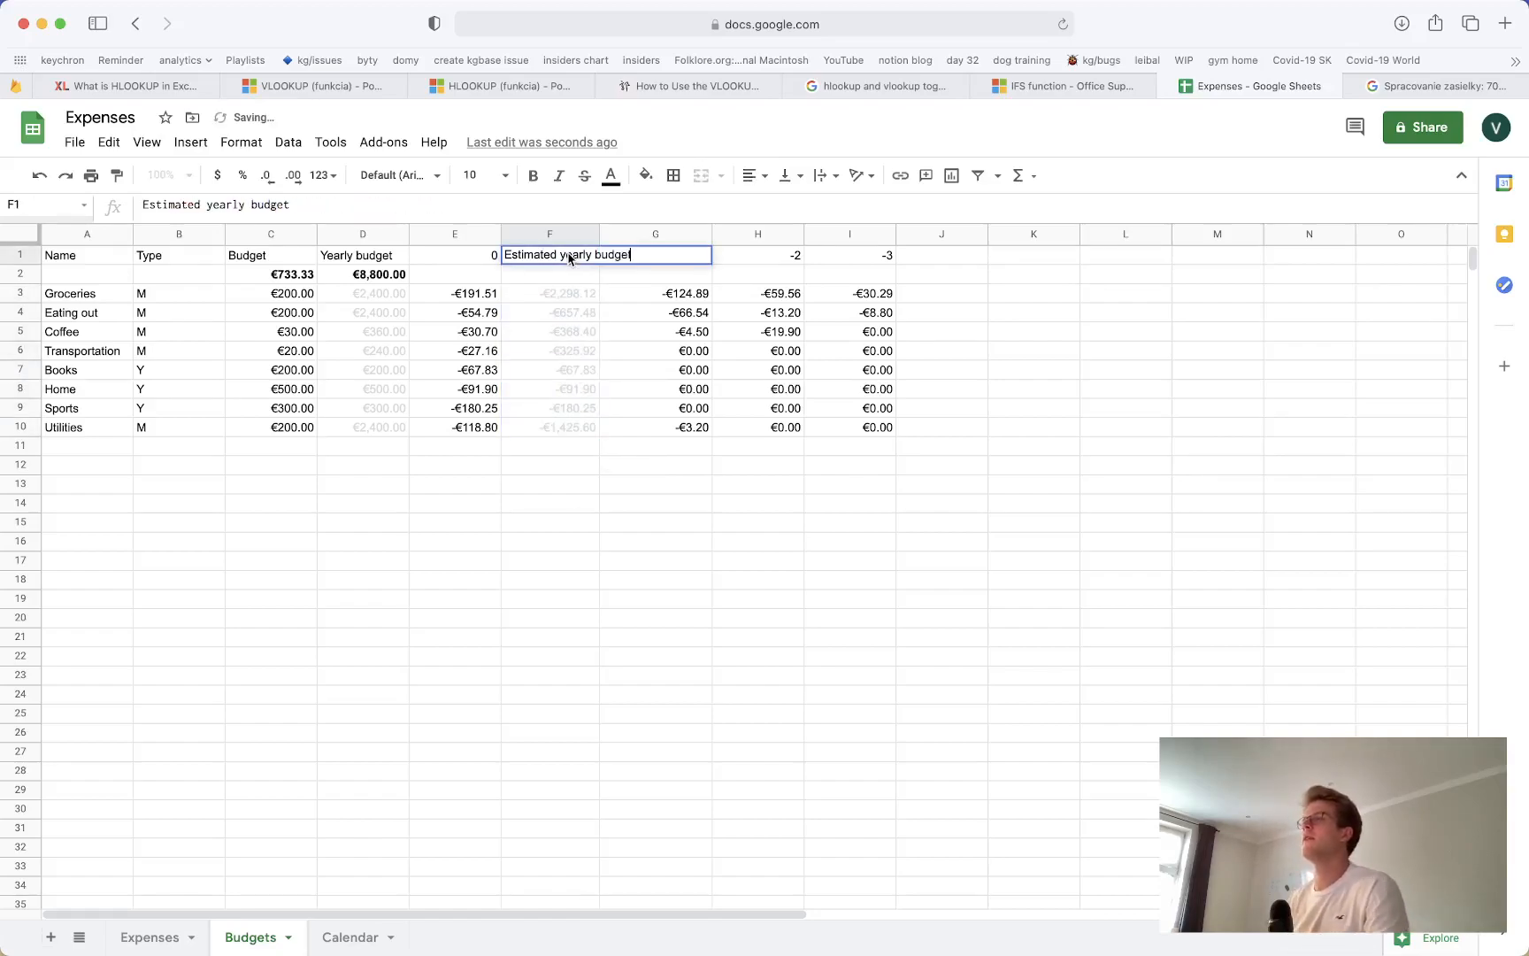
{"action": "double_click", "coordinate": [530, 256]}
{"action": "type", "text": "Est"}
{"action": "key", "text": "Return"}
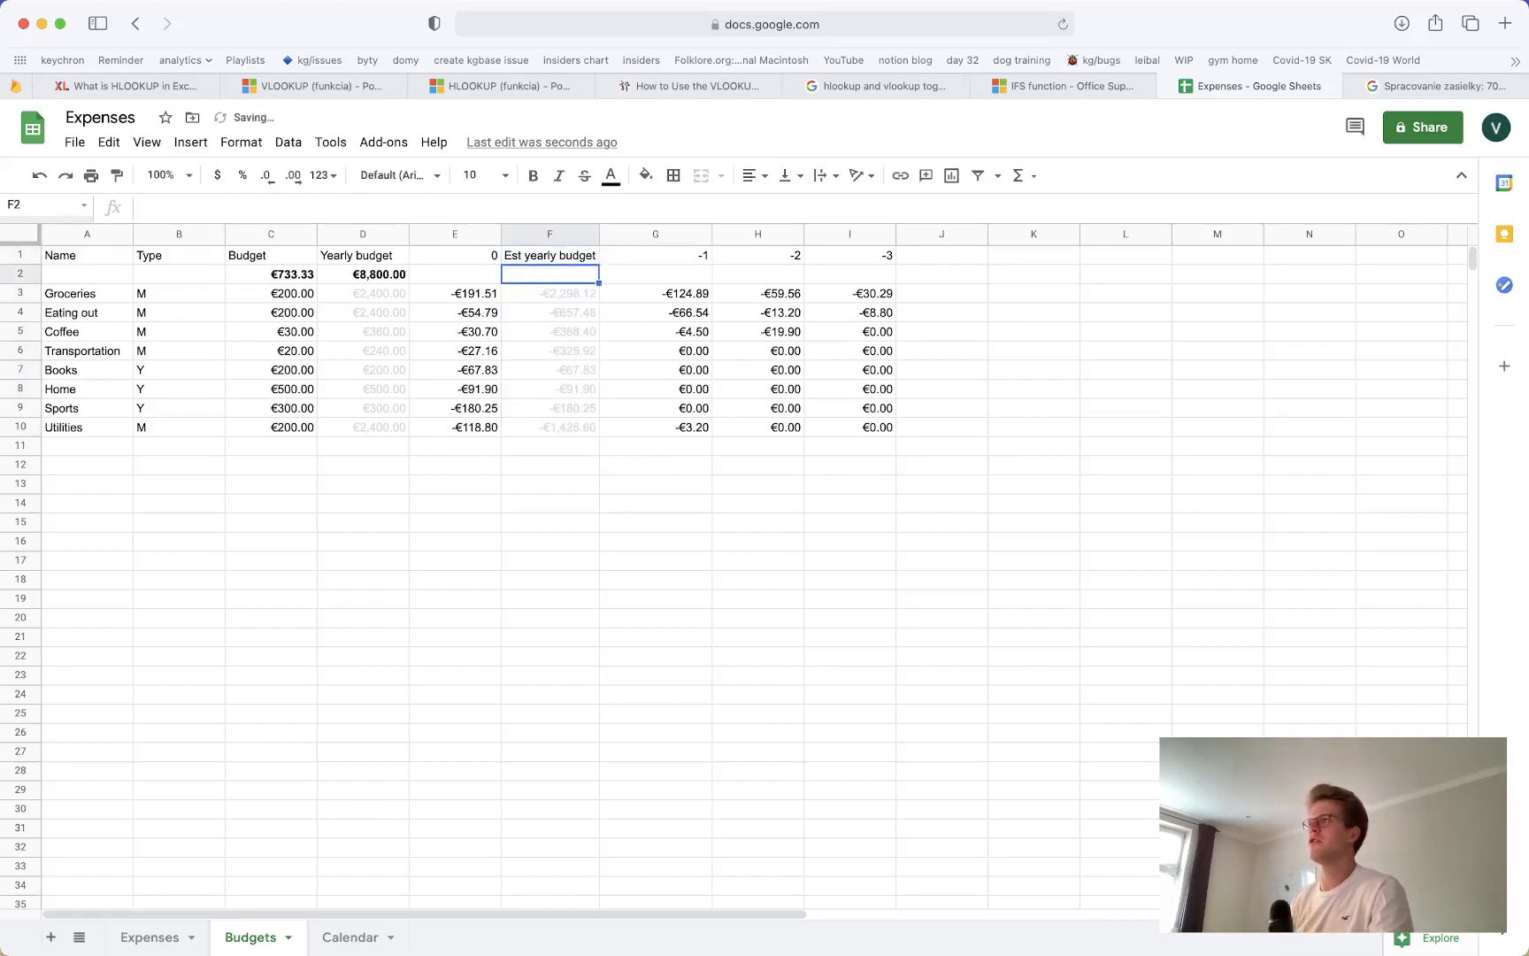
Insert a column after column F and give it an "Est monthly budget" heading in G1
{"action": "right_click", "coordinate": [531, 237]}
{"action": "left_click", "coordinate": [619, 414]}
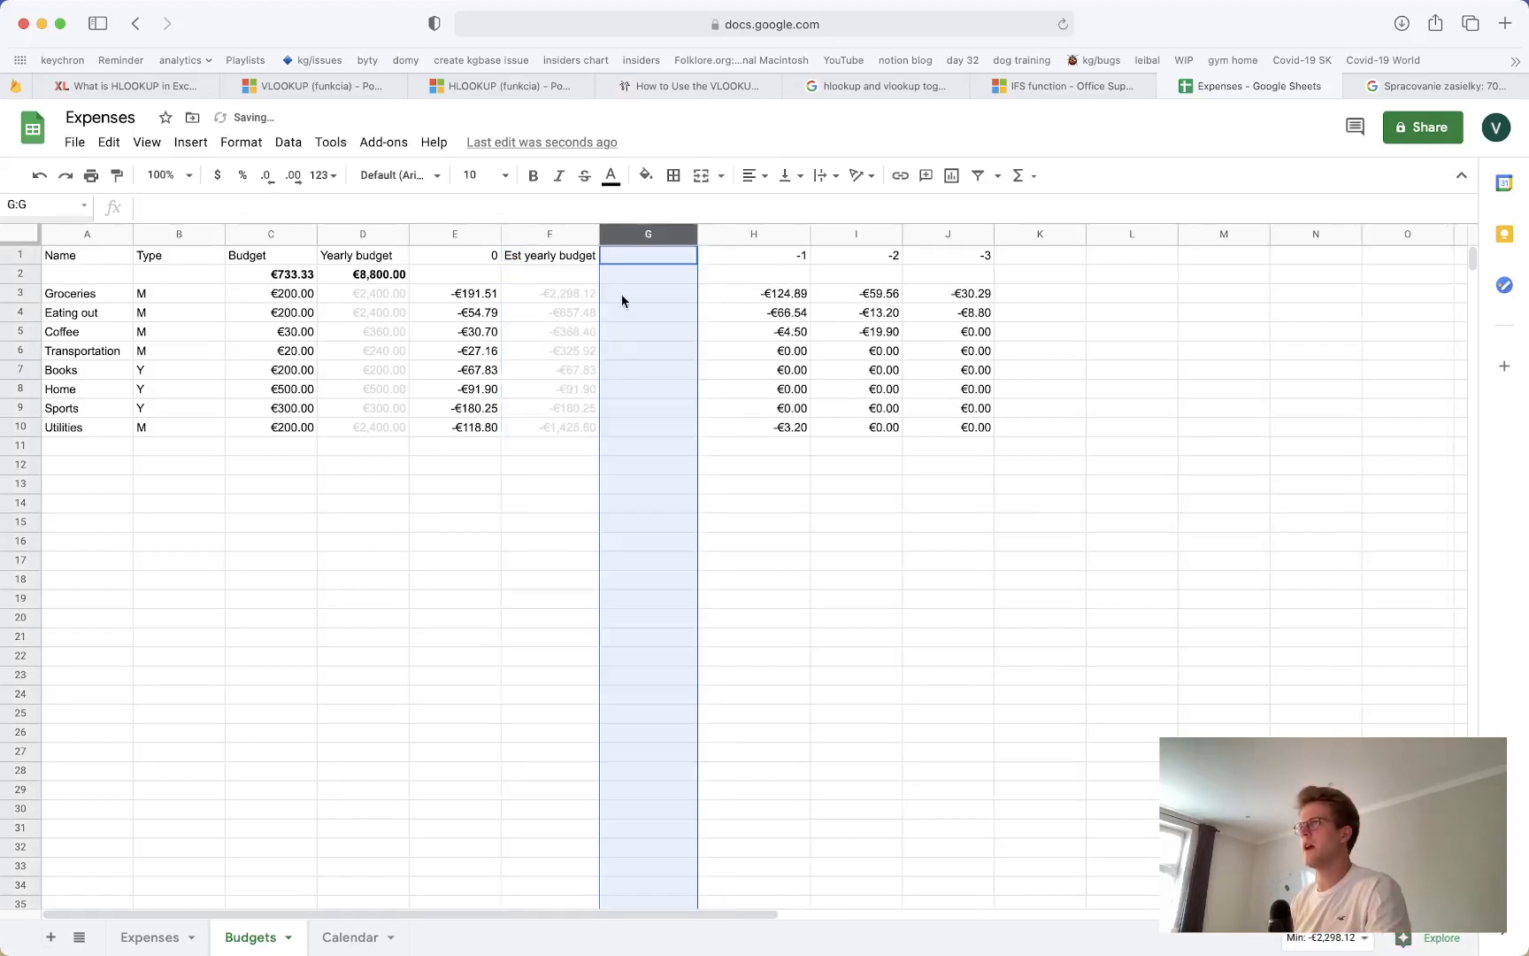
{"action": "left_click", "coordinate": [629, 255]}
{"action": "type", "text": "Est month"}
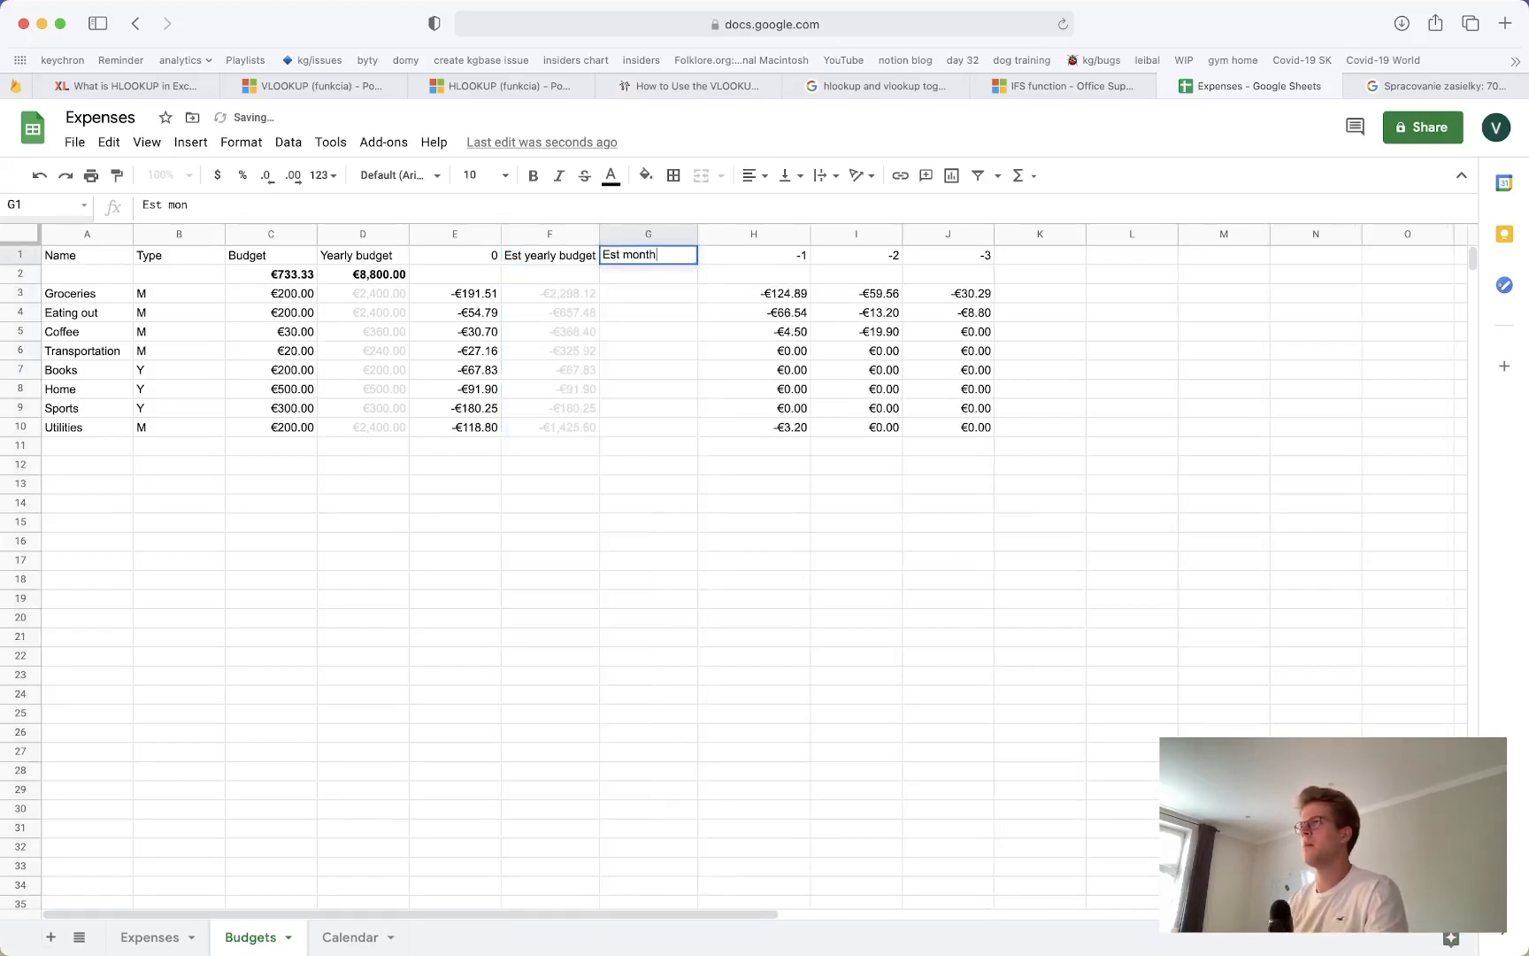
{"action": "type", "text": "ly budget"}
{"action": "key", "text": "Return"}
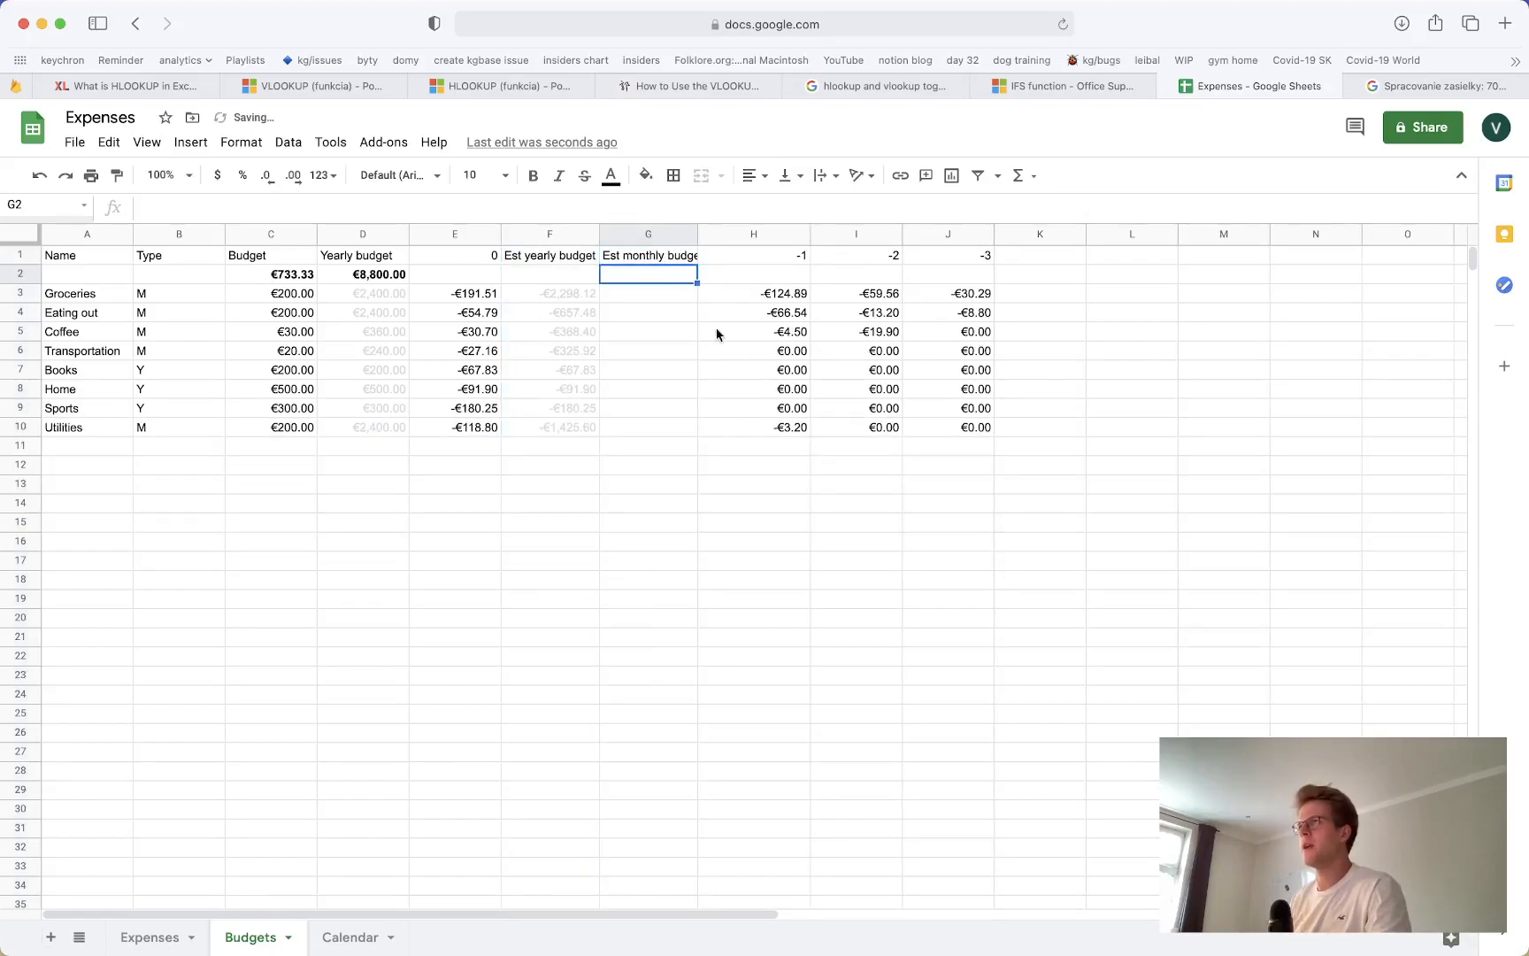
Enter the formula =F3/2 in G3 as the Groceries estimated monthly budget
{"action": "left_click", "coordinate": [620, 292]}
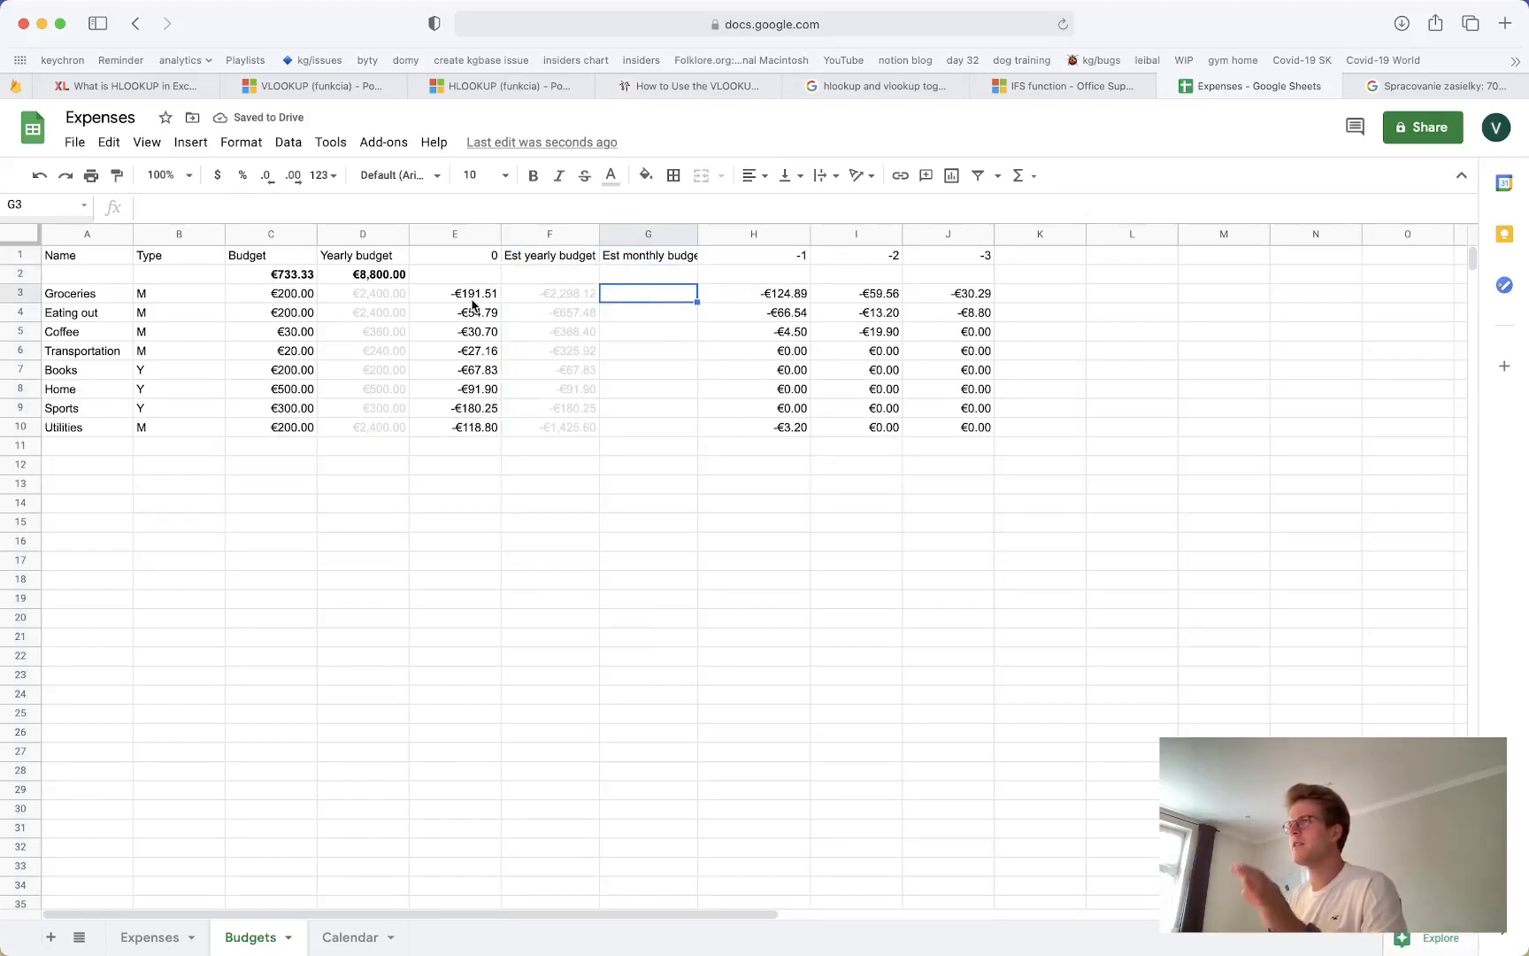
{"action": "left_click_drag", "start_coordinate": [471, 302], "coordinate": [492, 426]}
{"action": "left_click", "coordinate": [638, 292]}
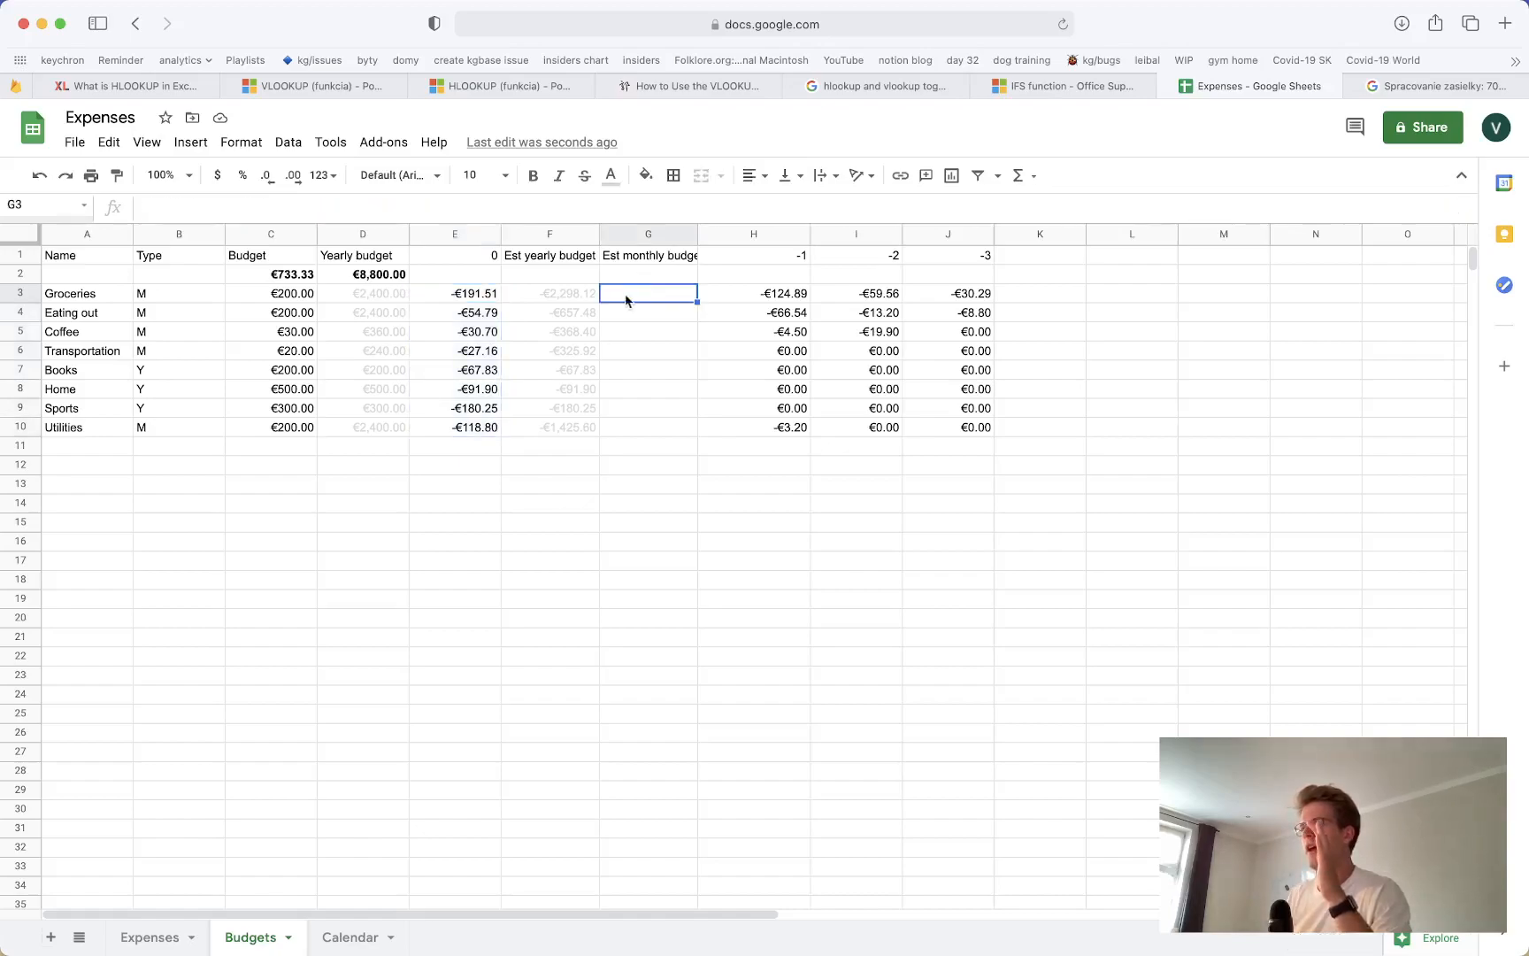
{"action": "type", "text": "="}
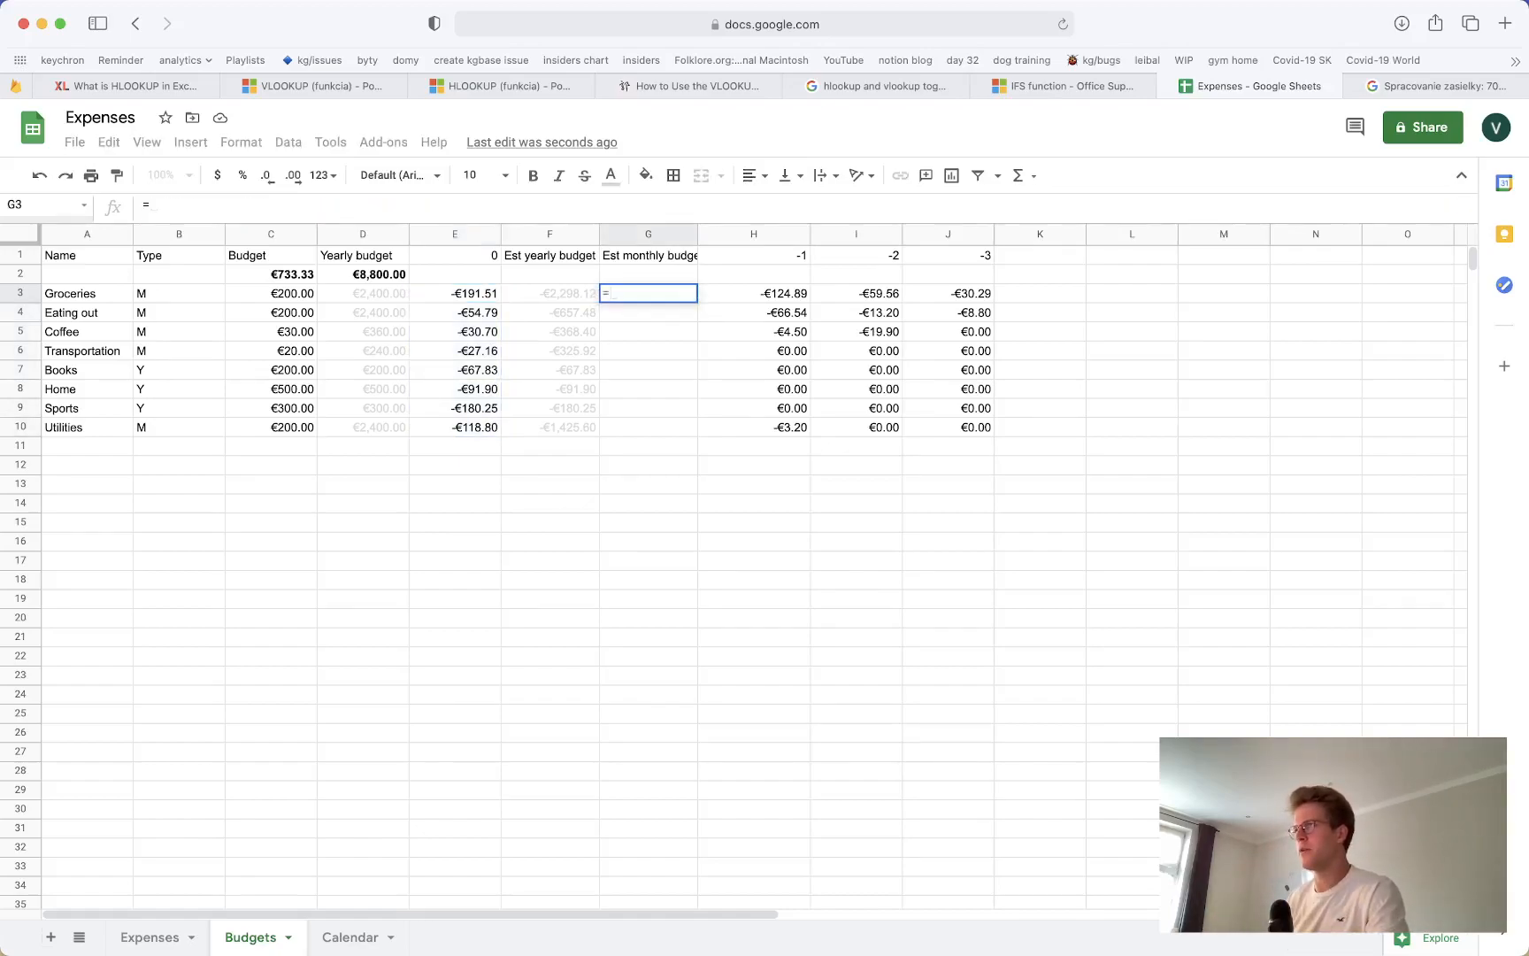
{"action": "left_click", "coordinate": [569, 306]}
{"action": "type", "text": "/2"}
{"action": "key", "text": "Return"}
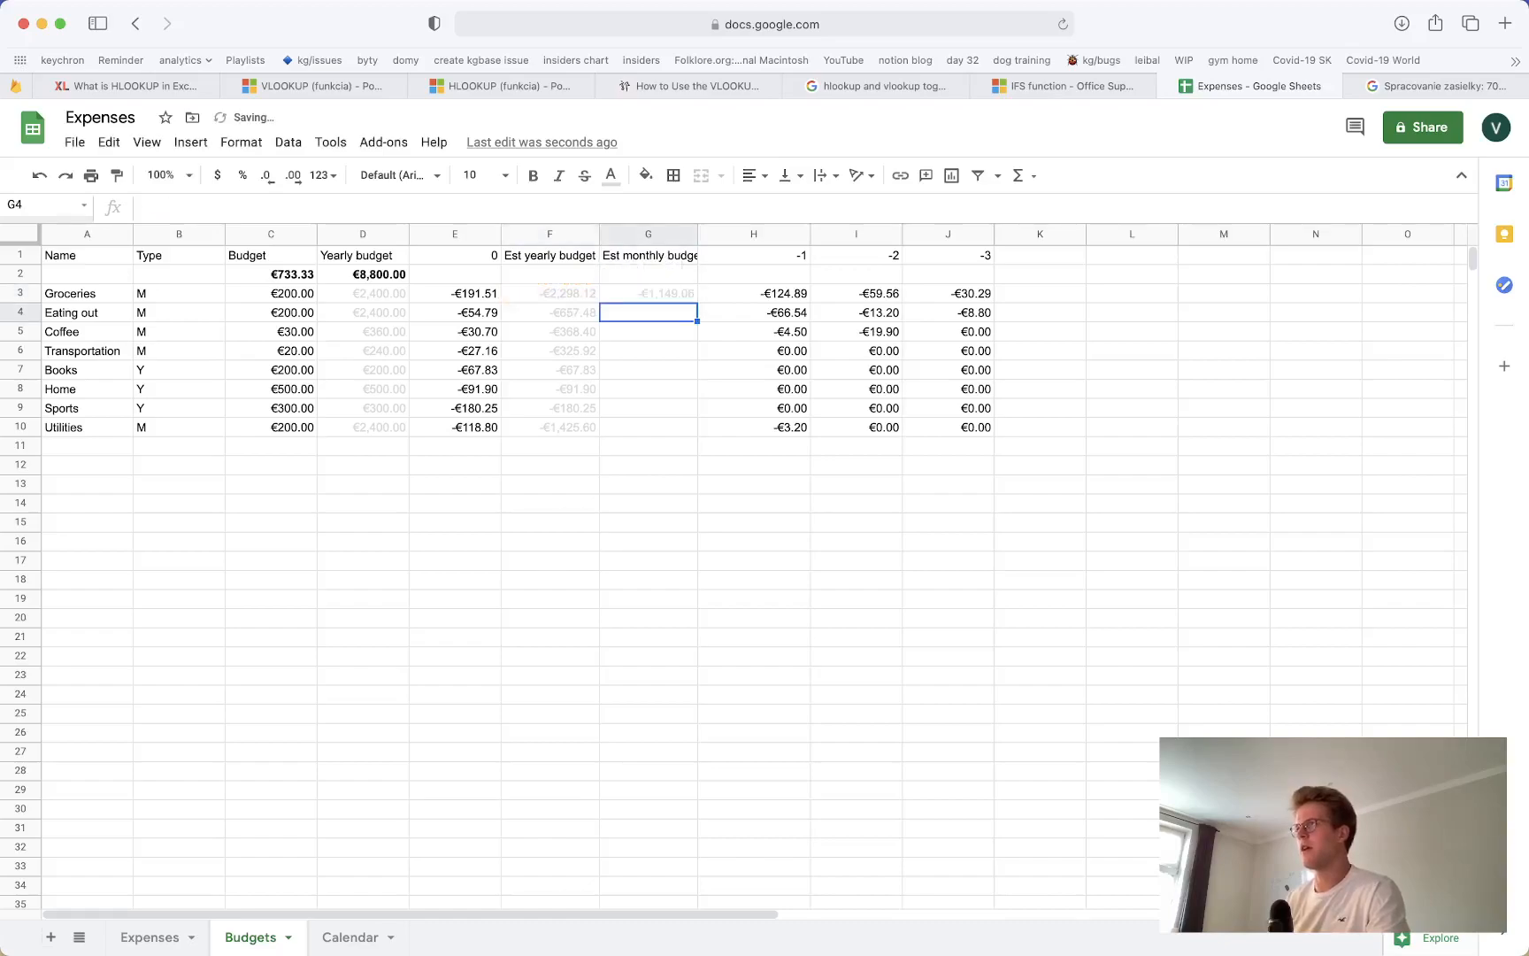
Try to fill the G3 formula down to G10, and undo the fill
{"action": "left_click", "coordinate": [621, 295]}
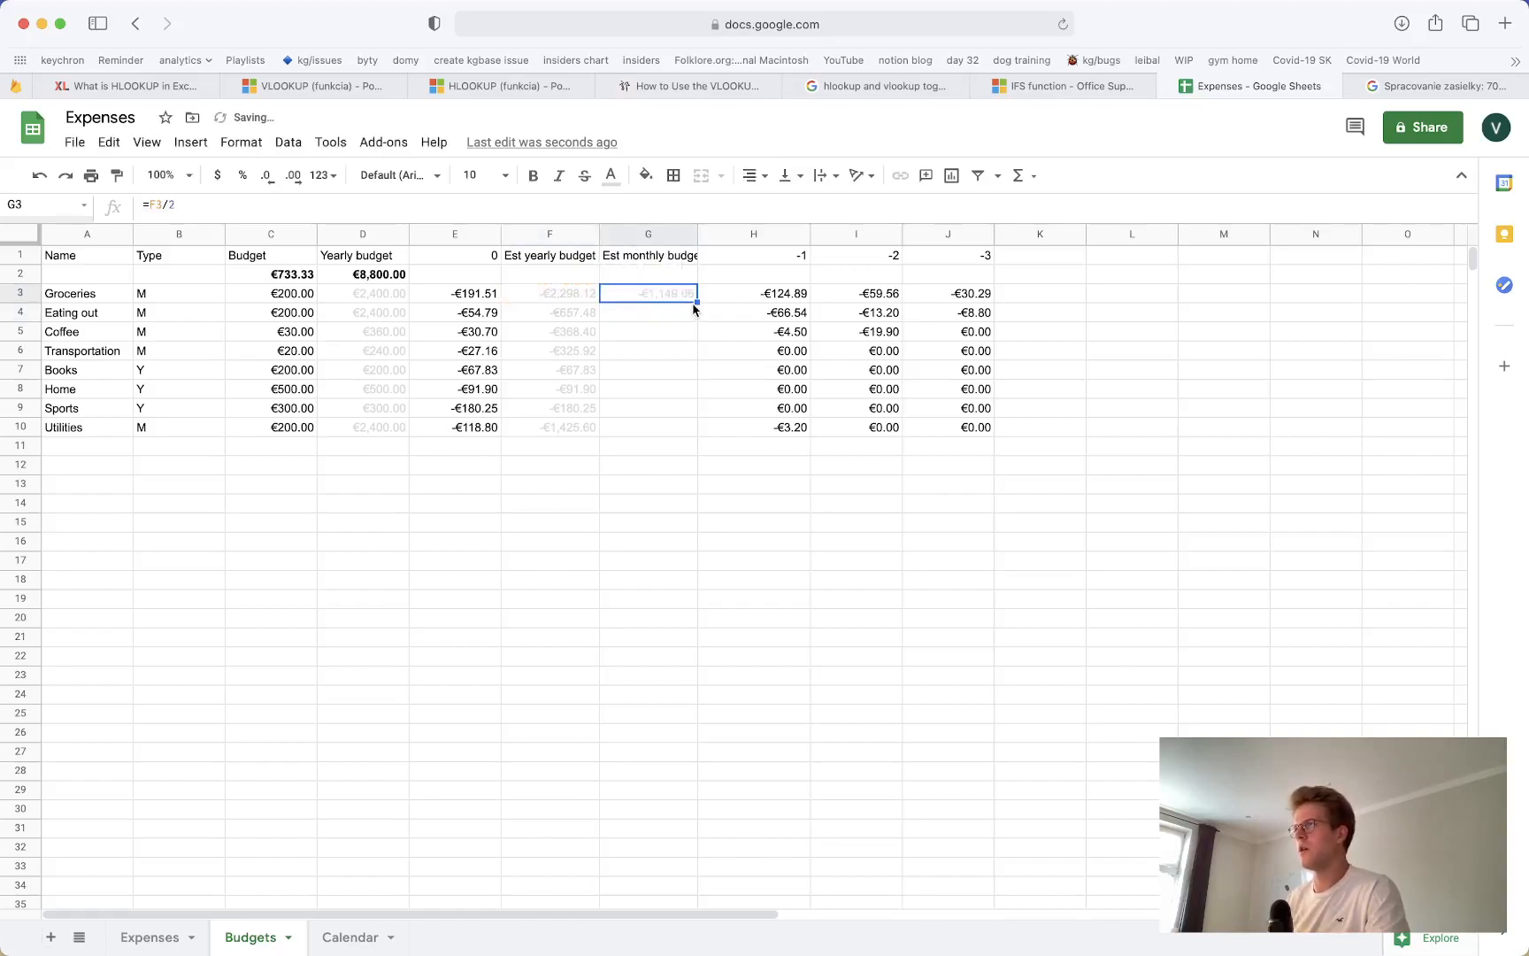
{"action": "left_click_drag", "start_coordinate": [695, 301], "coordinate": [689, 425]}
{"action": "key", "text": "super+z"}
Change the formula in G3 to =F3/12 and fill it down to G10
{"action": "double_click", "coordinate": [670, 294]}
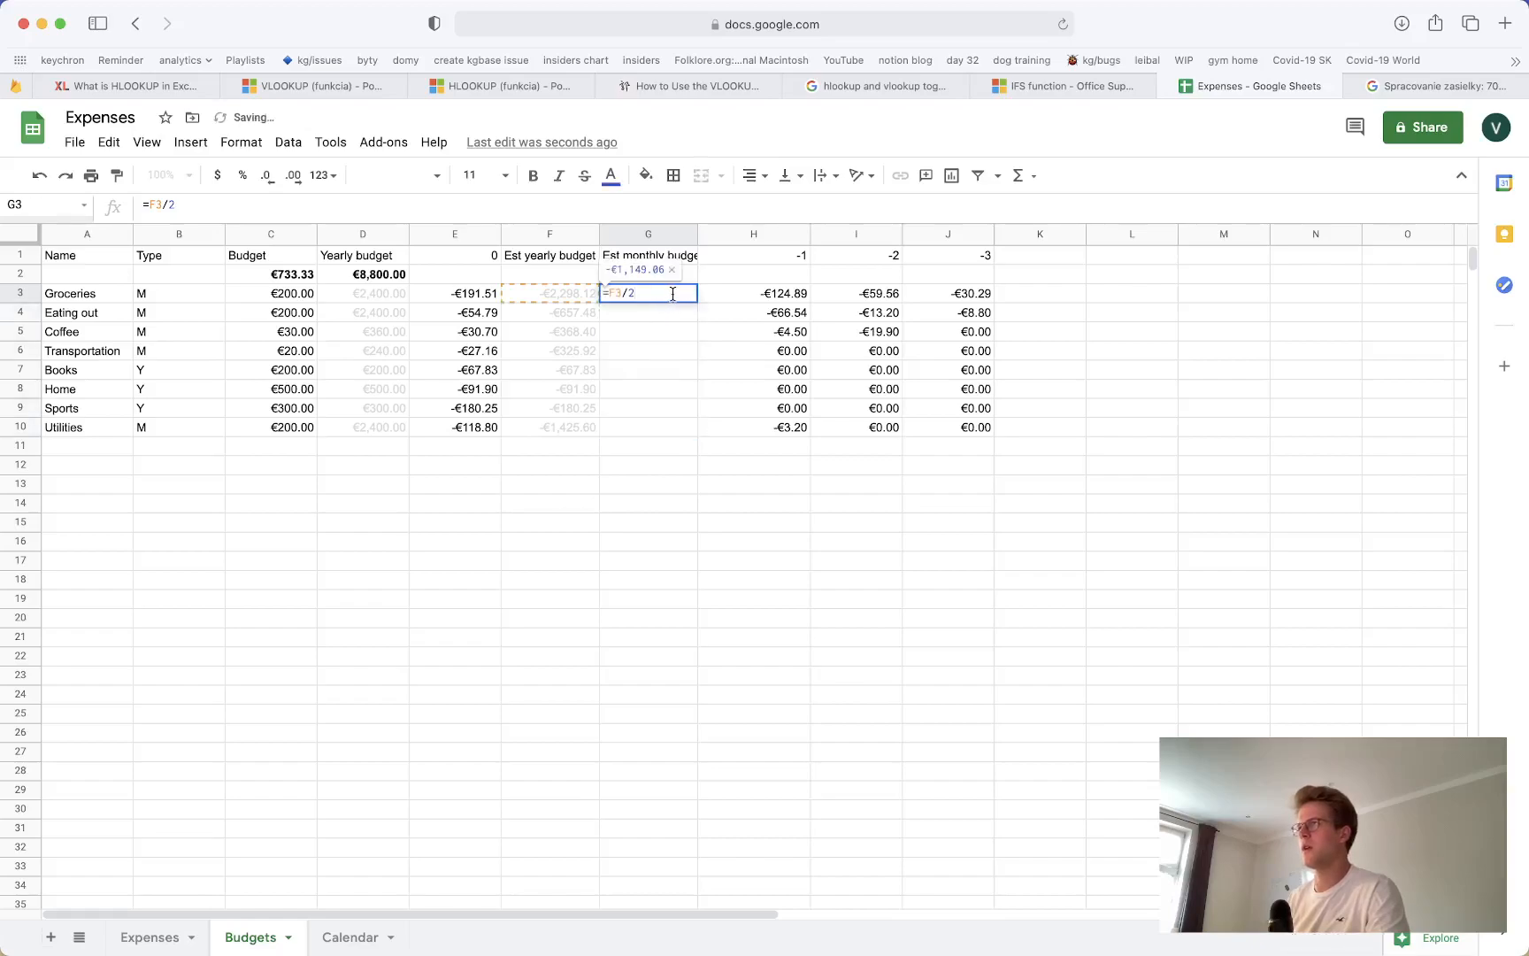
{"action": "key", "text": "Return"}
{"action": "left_click", "coordinate": [668, 295]}
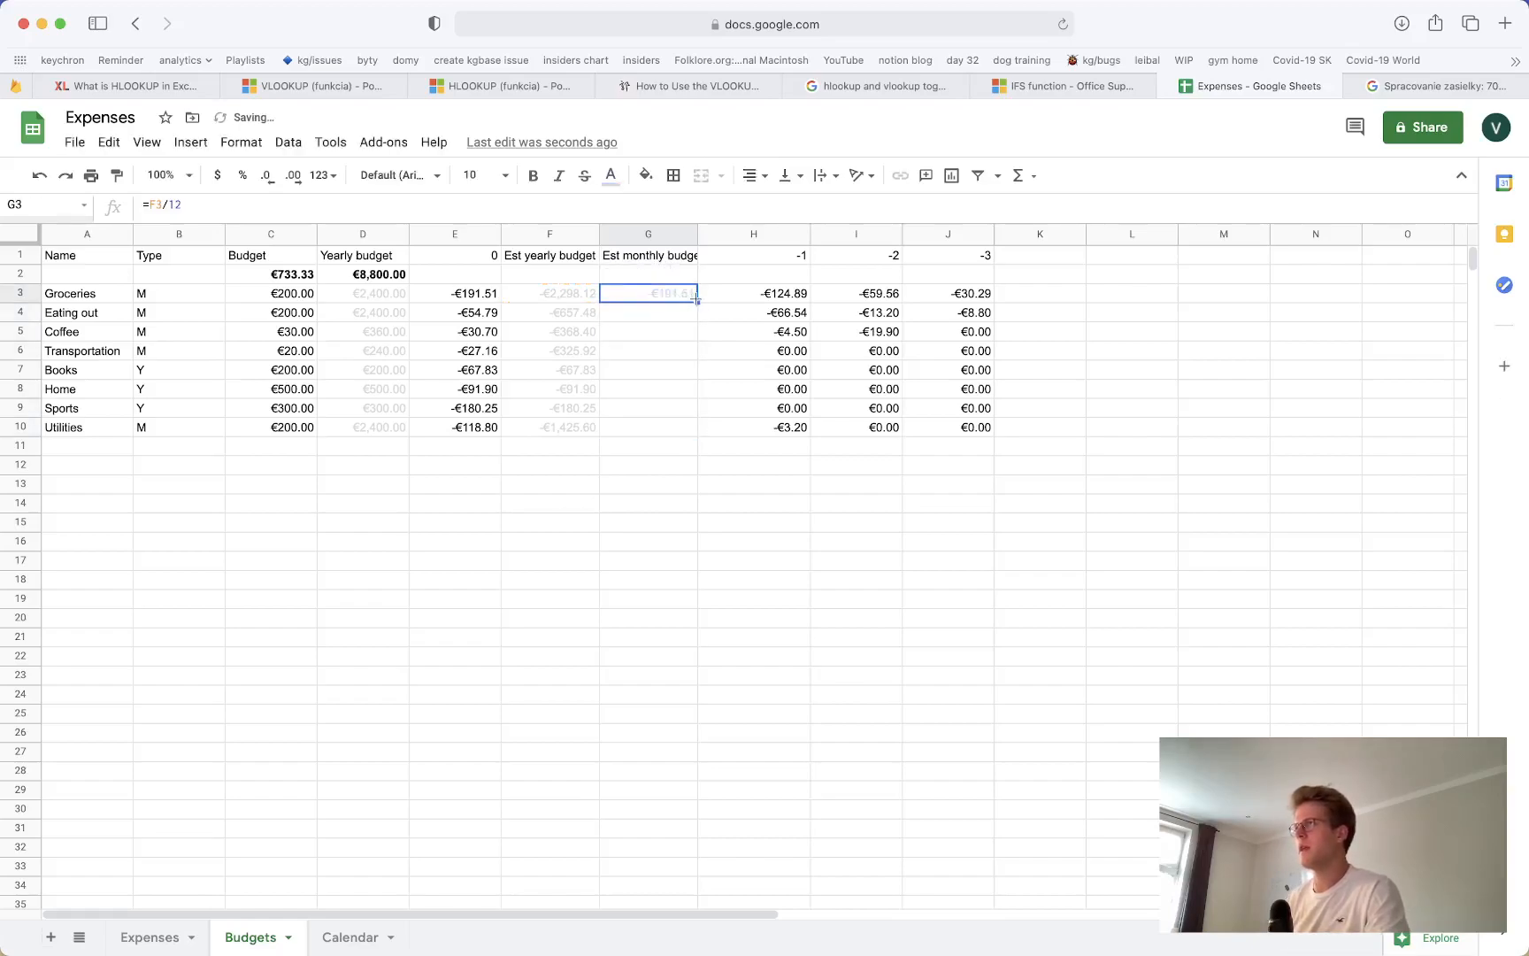
{"action": "left_click_drag", "start_coordinate": [697, 302], "coordinate": [693, 431]}
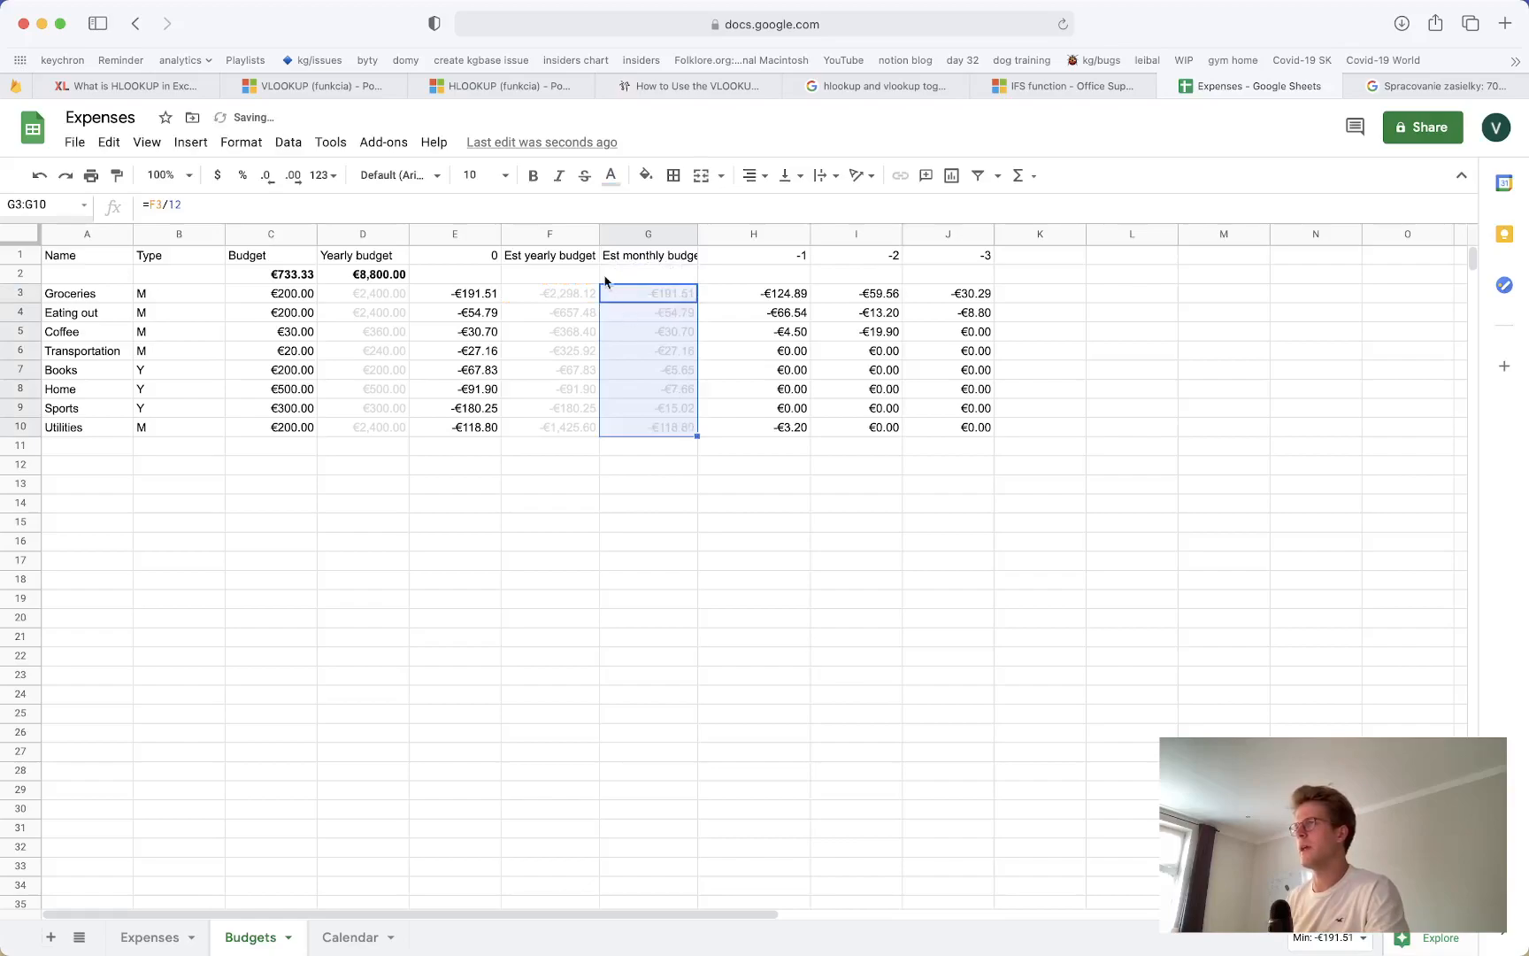
Total the estimated yearly budgets in F2 with =SUM(F3:F)
{"action": "left_click", "coordinate": [576, 271]}
{"action": "type", "text": "=SUM("}
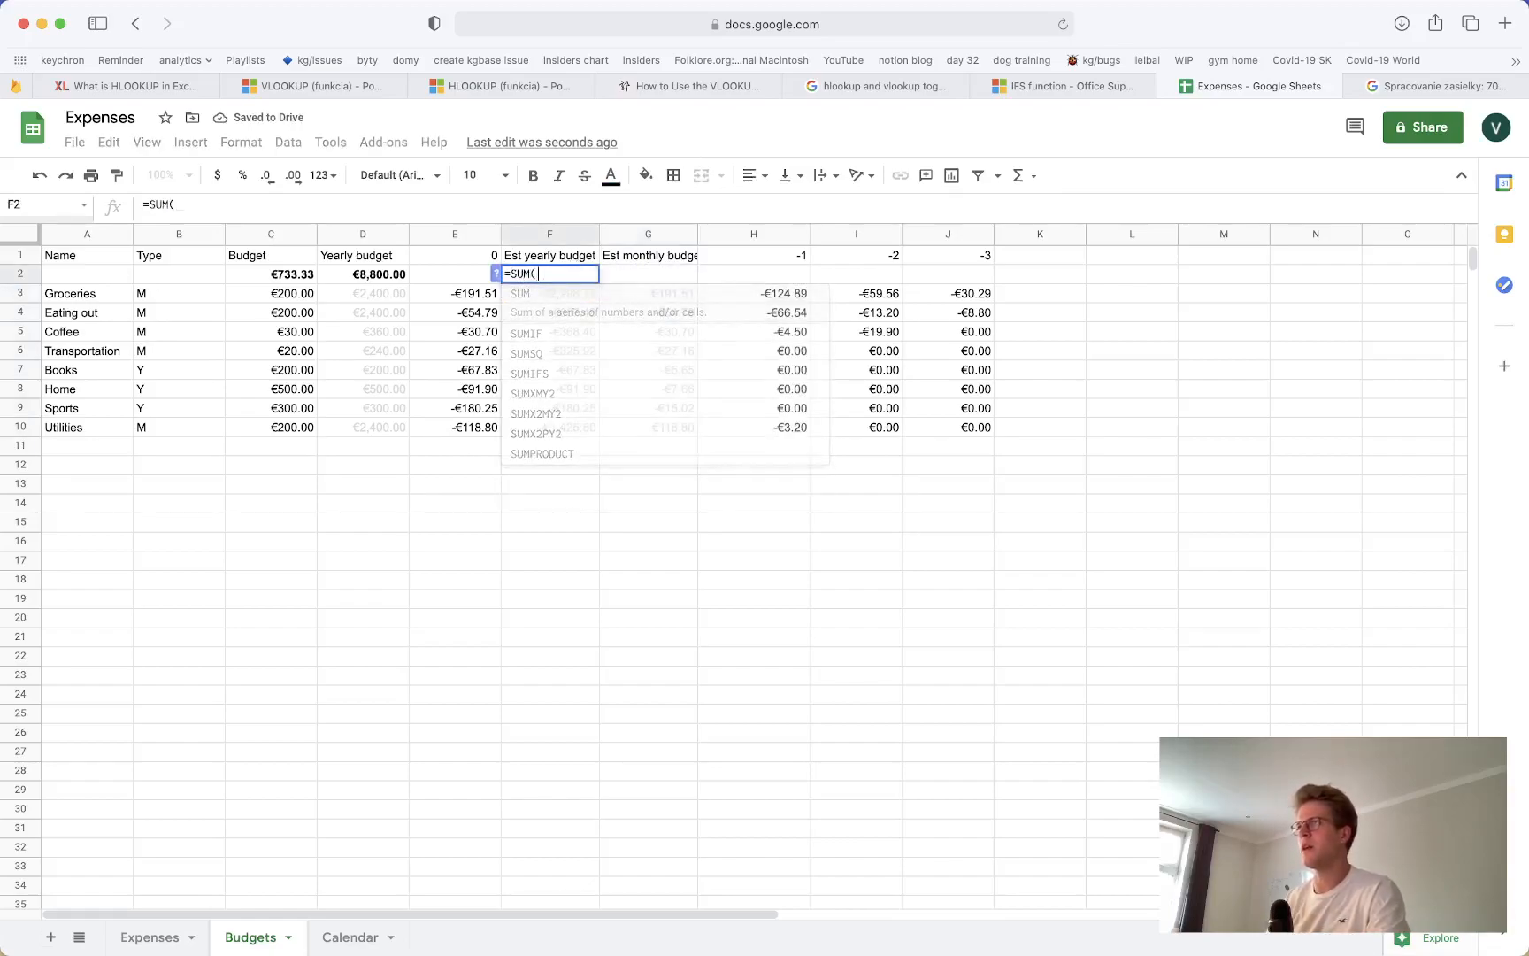
{"action": "type", "text": "F3:F)"}
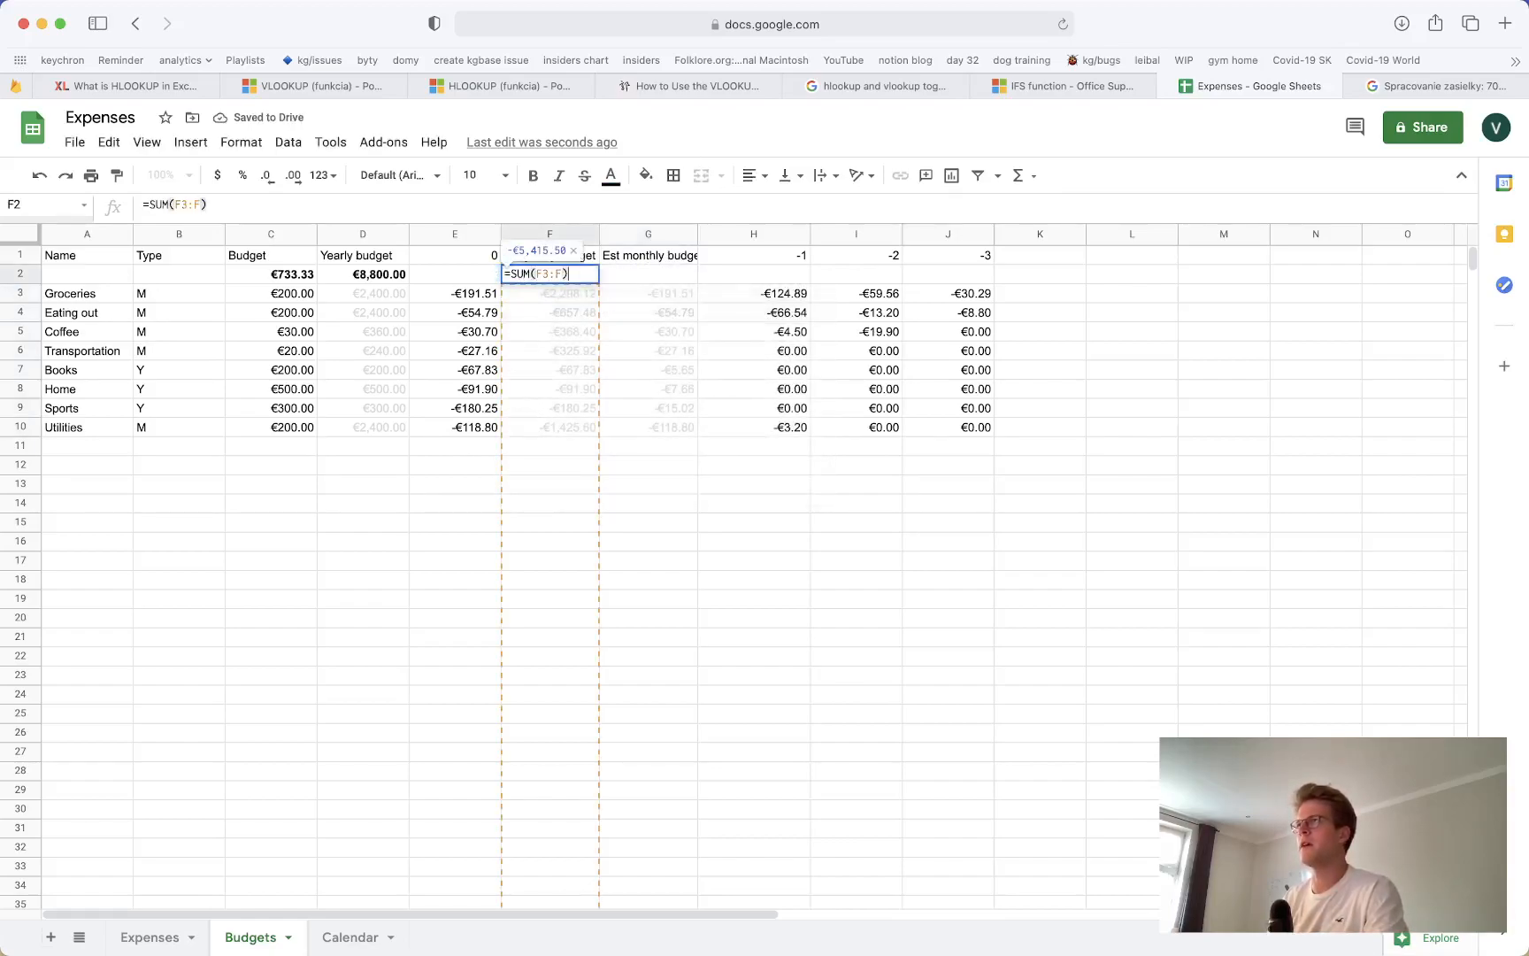
{"action": "key", "text": "Return"}
Try to total the estimated monthly budgets in G2 with =G3:G
{"action": "left_click", "coordinate": [646, 280]}
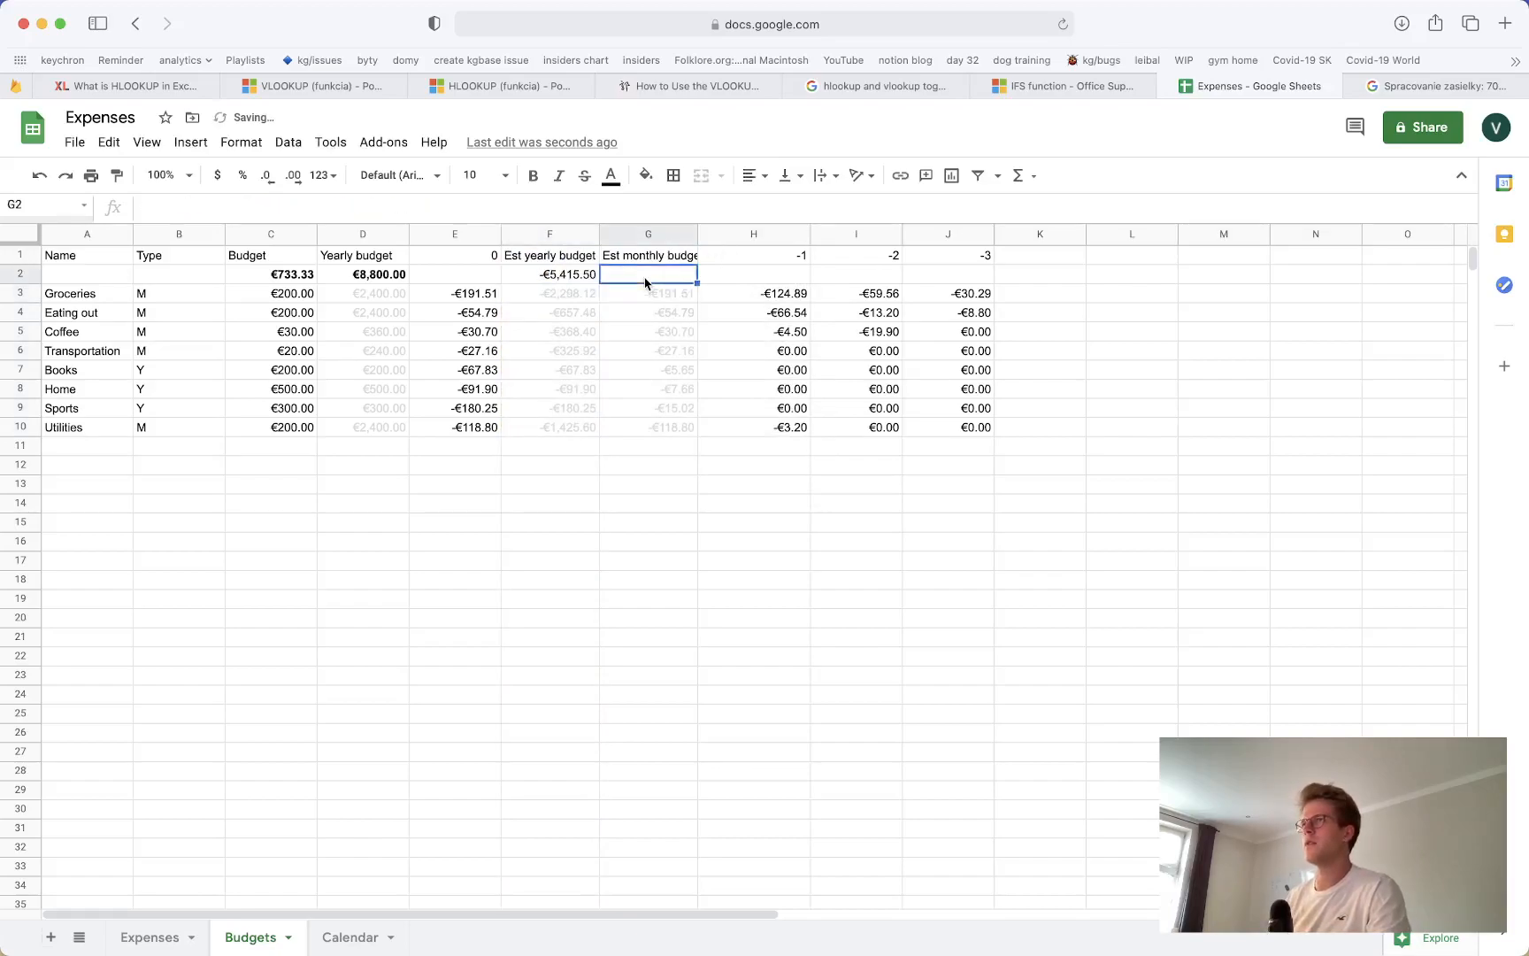
{"action": "type", "text": "="}
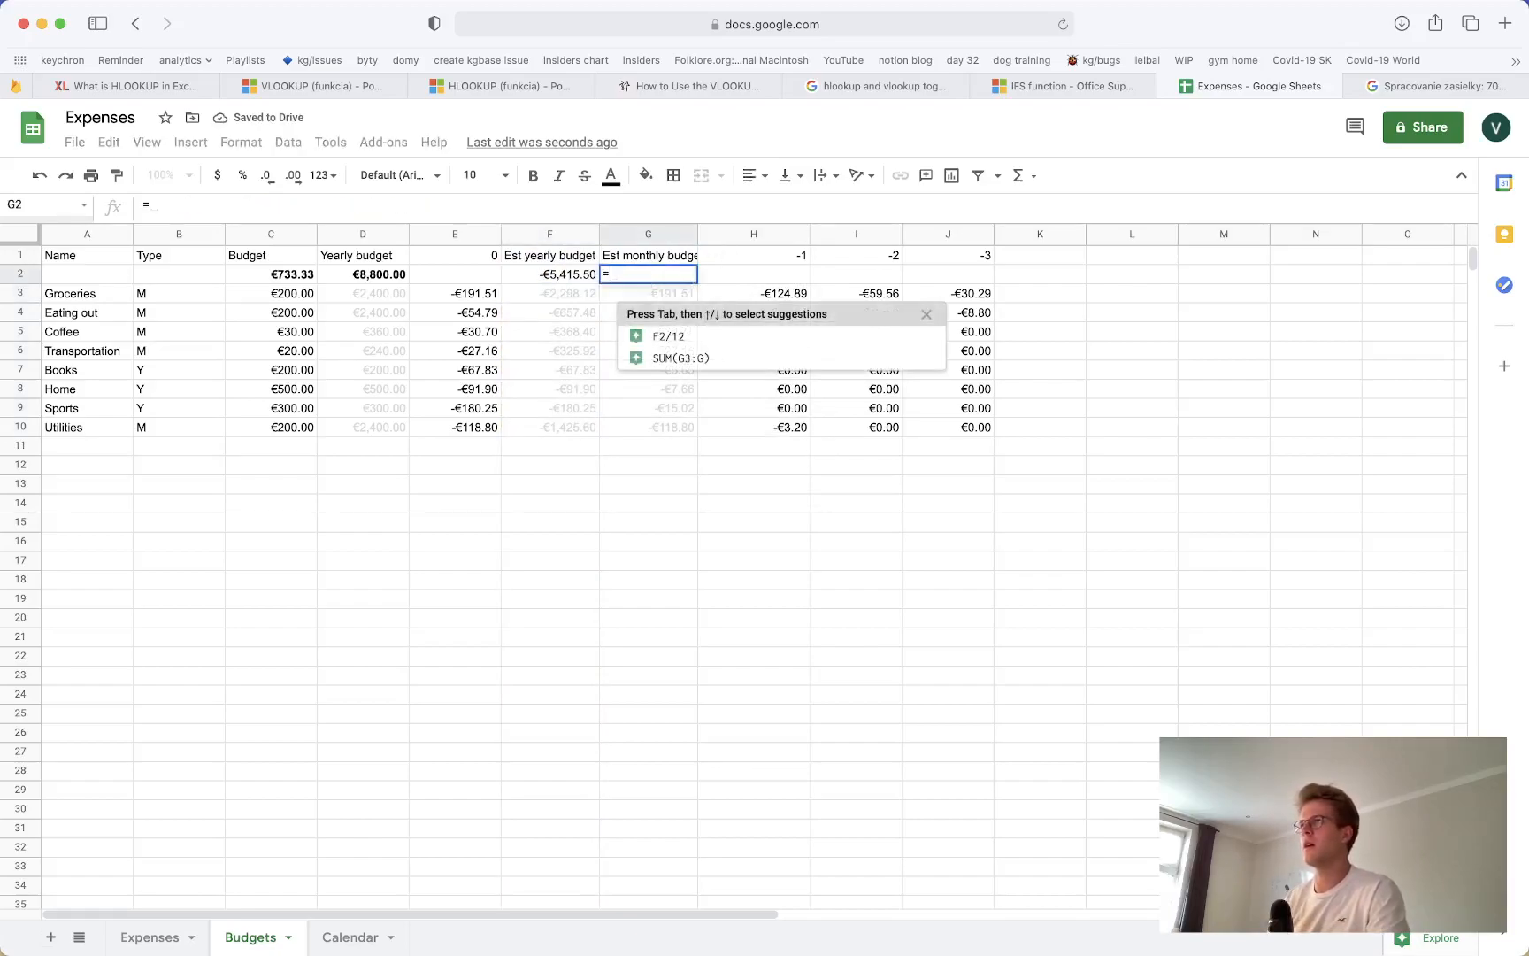
{"action": "type", "text": "G3:3"}
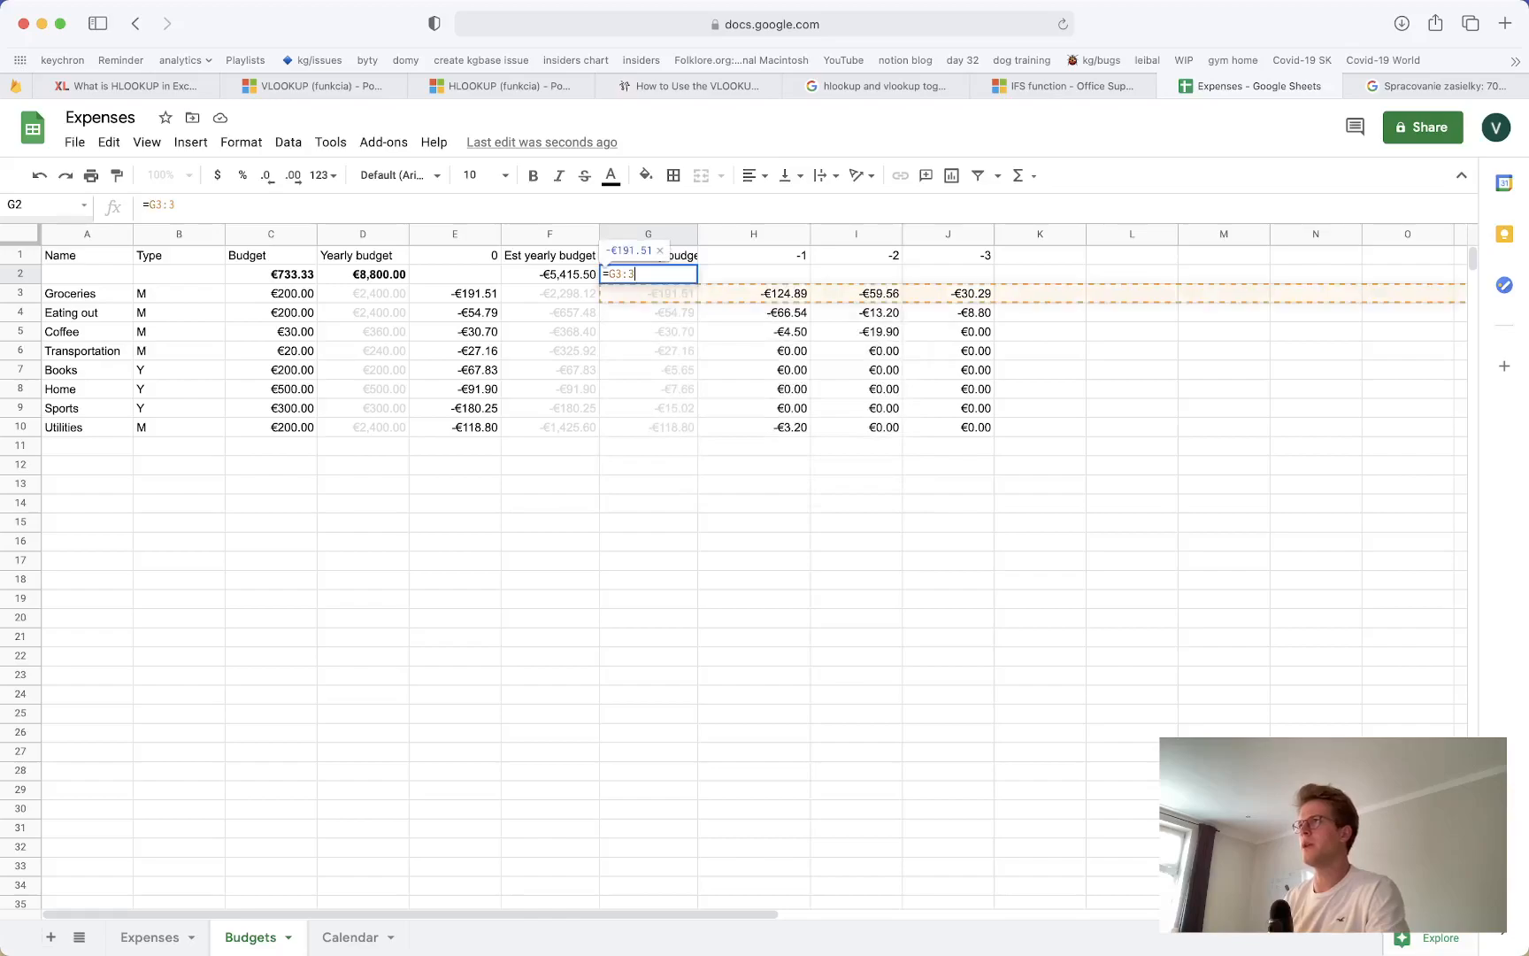
{"action": "key", "text": "Return"}
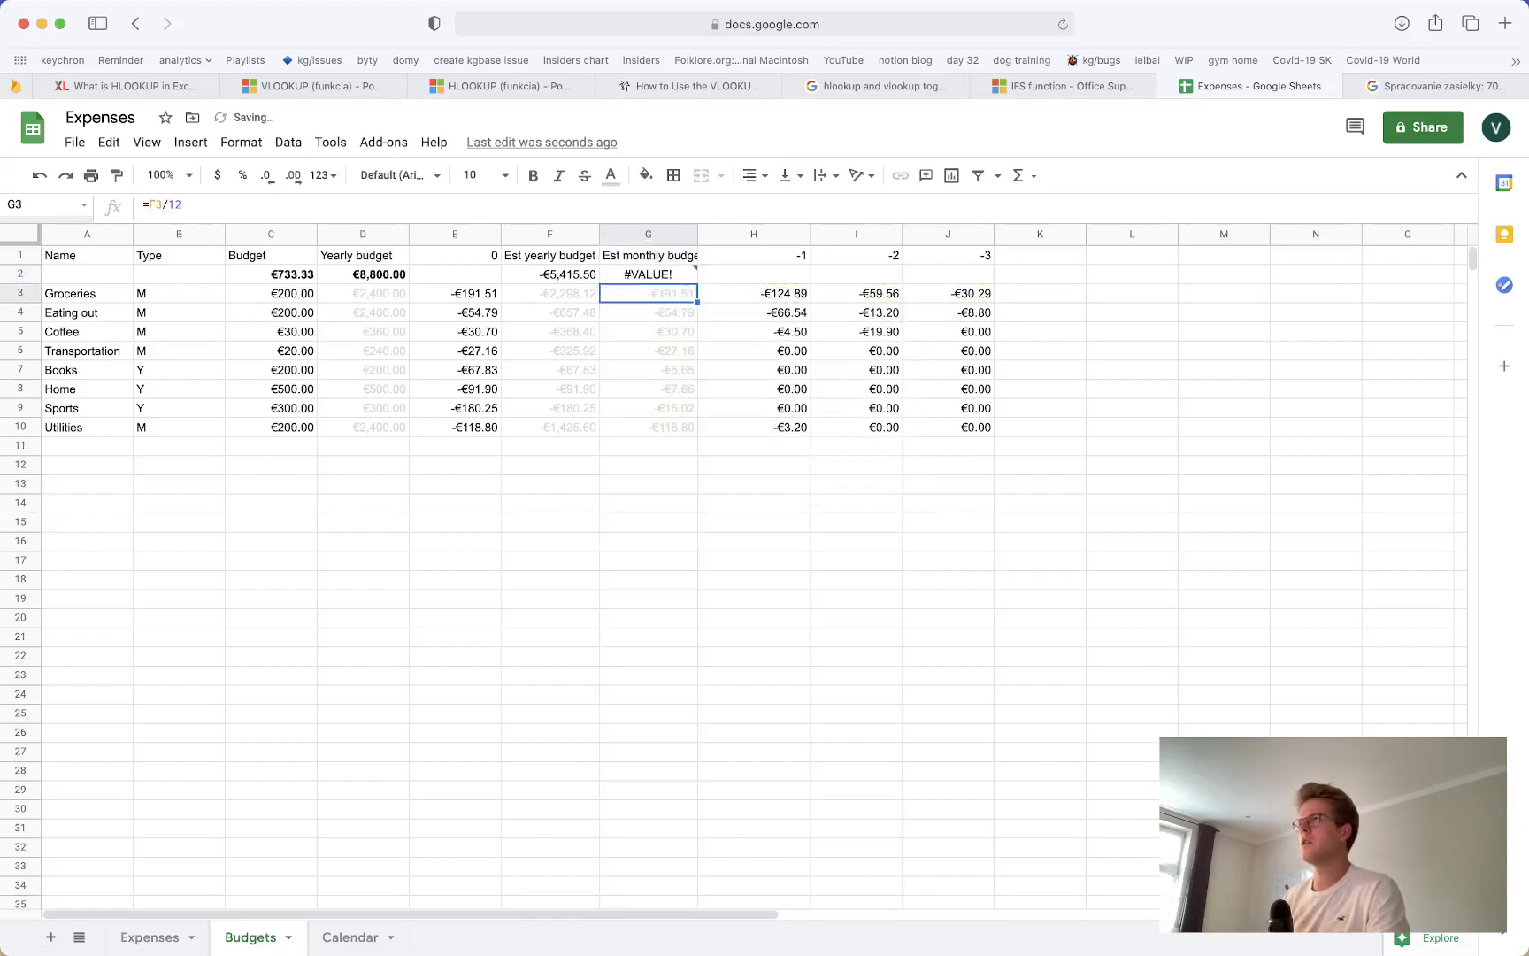
Replace the formula in G2 with =SUM(G3:G) to total the estimated monthly budgets
{"action": "left_click", "coordinate": [640, 277]}
{"action": "double_click", "coordinate": [638, 275]}
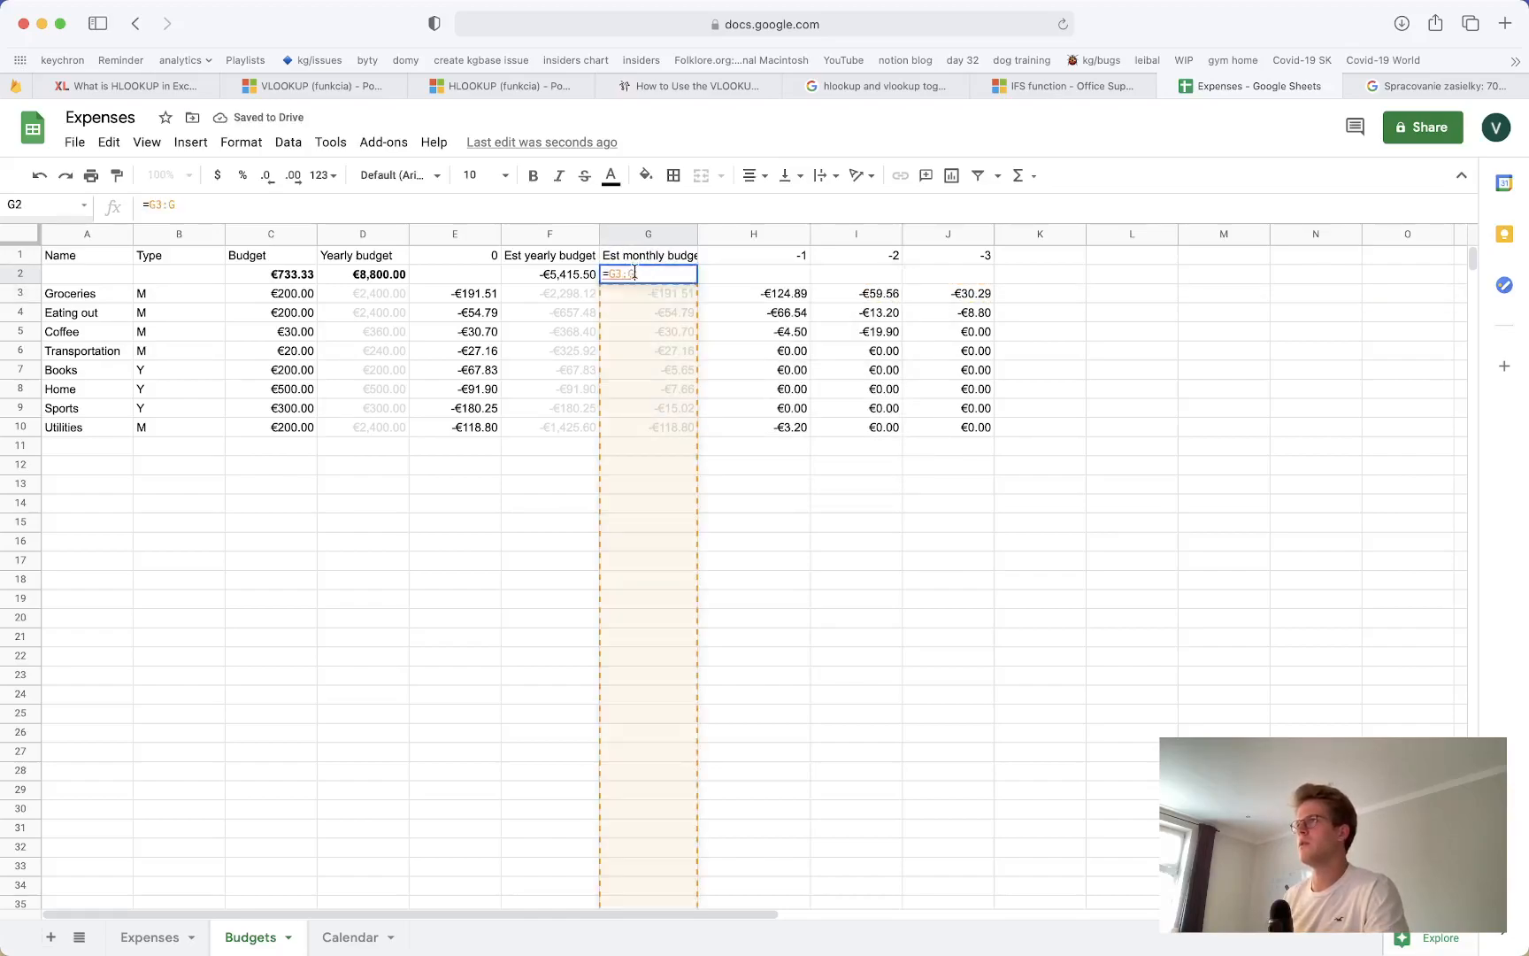
{"action": "left_click_drag", "start_coordinate": [609, 273], "coordinate": [638, 273]}
{"action": "type", "text": "F2/12"}
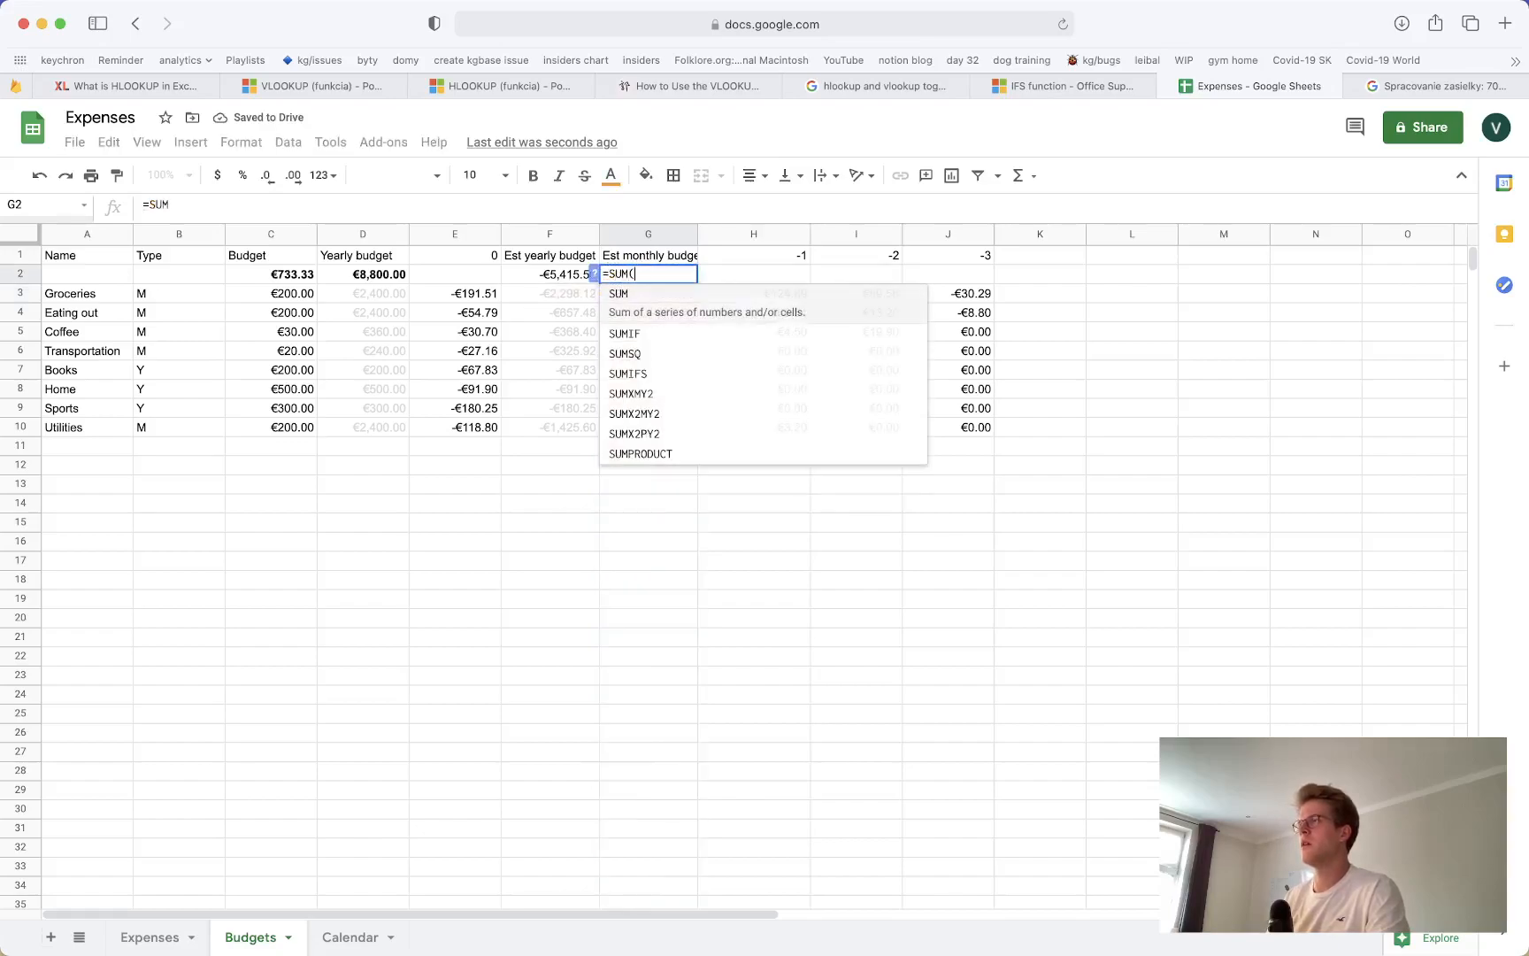
{"action": "key", "text": "Return"}
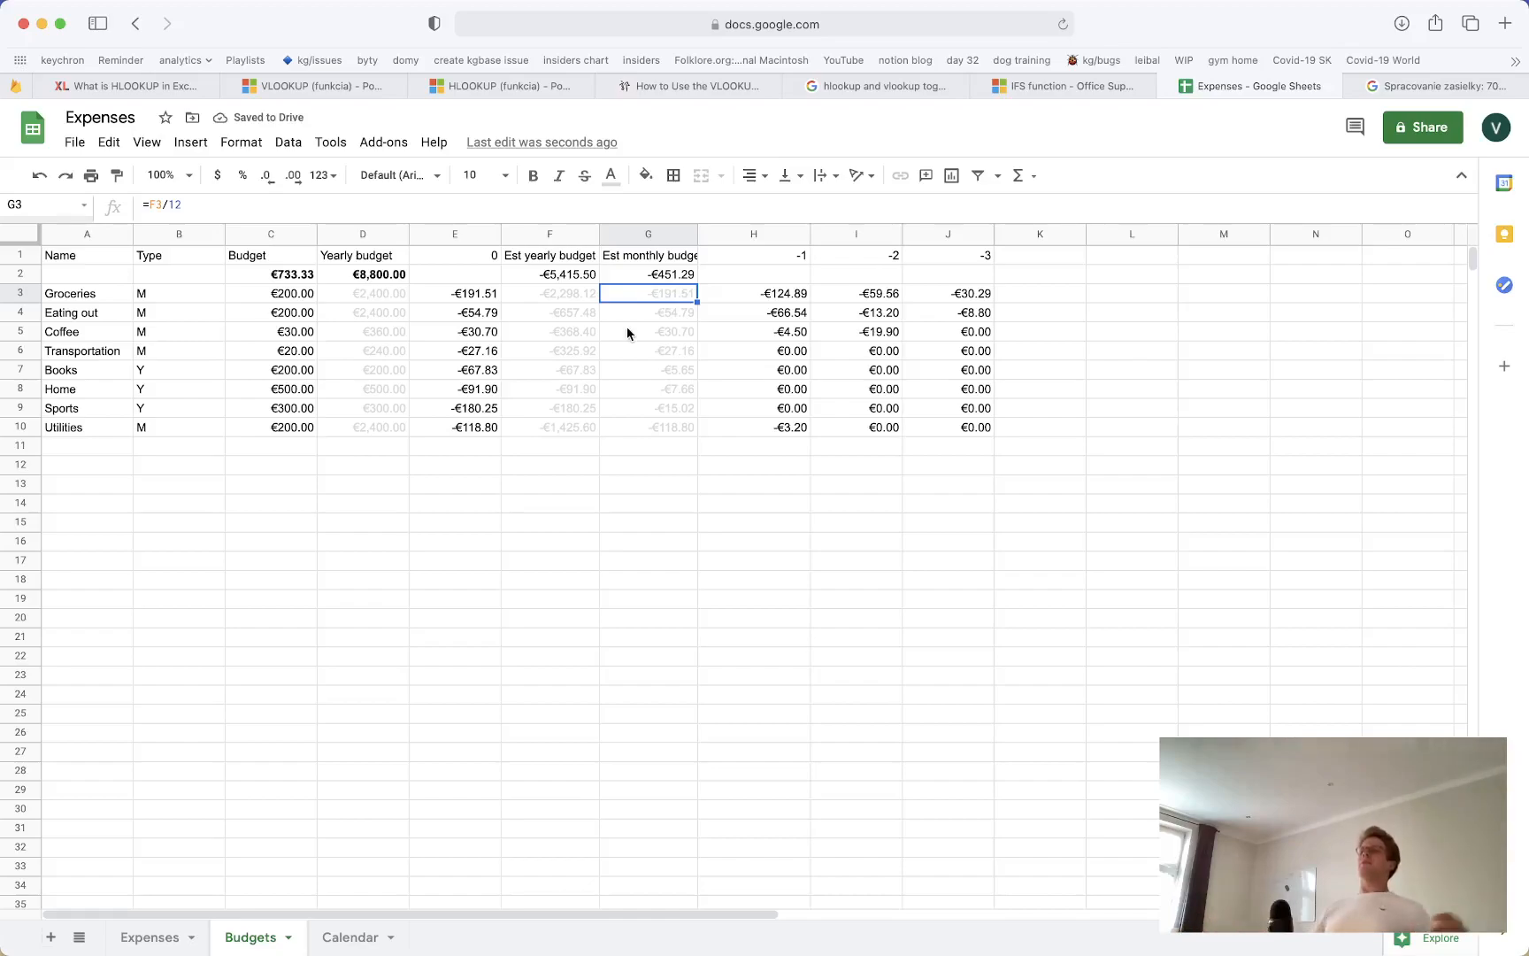
Examine the estimated monthly total in G2 against the budget total in C2, and the Books row across A7:E7
{"action": "left_click", "coordinate": [650, 259]}
{"action": "left_click", "coordinate": [684, 279]}
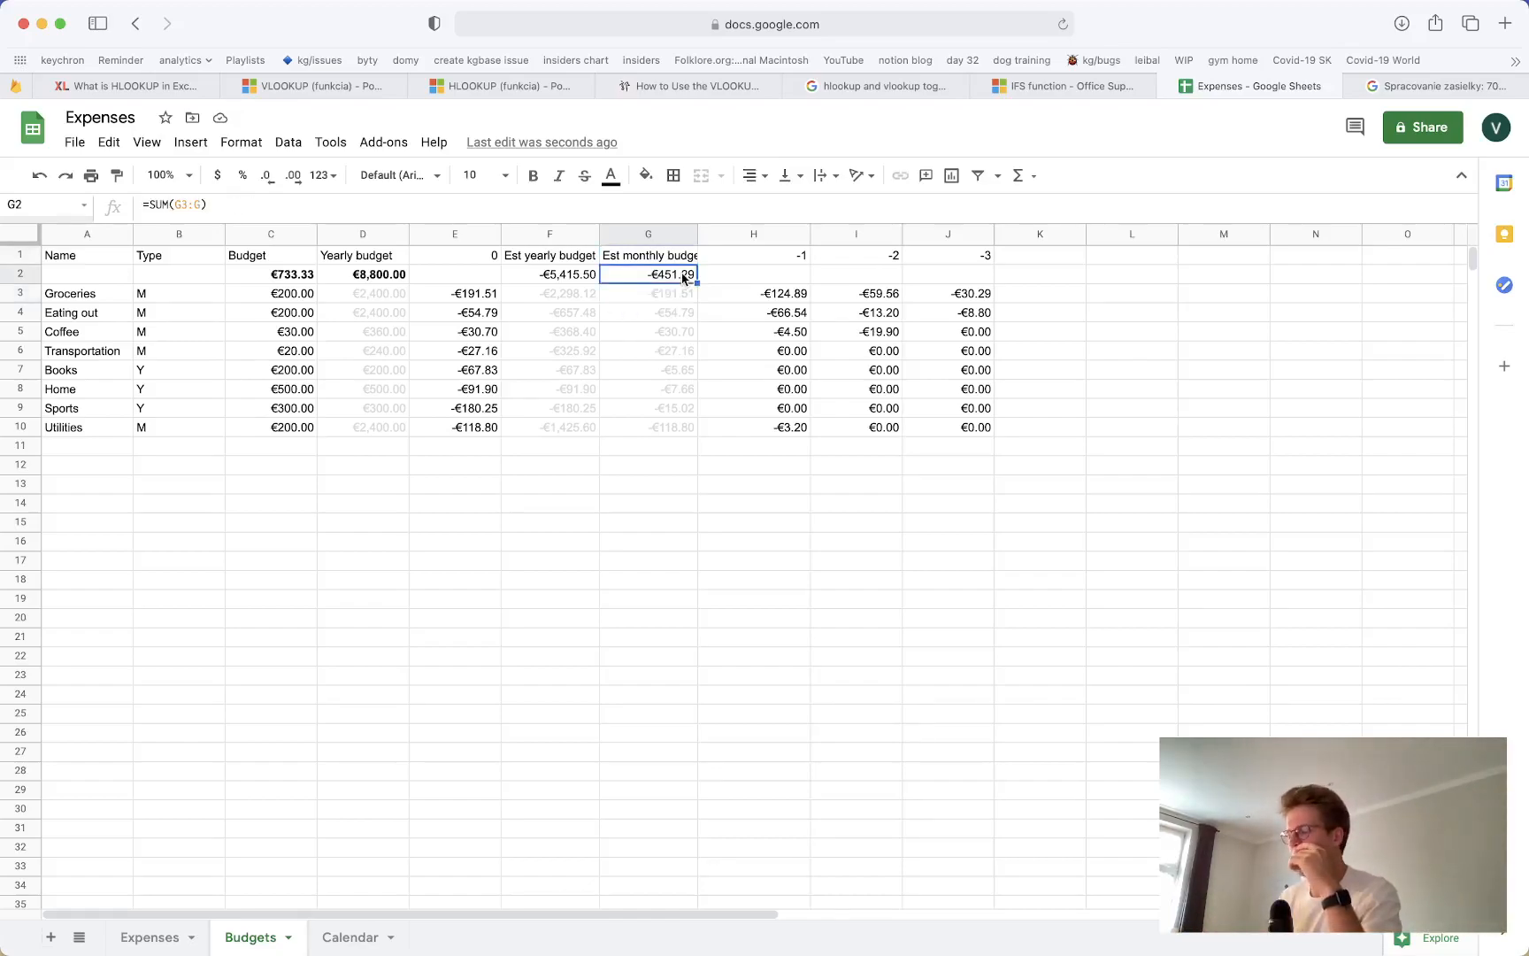
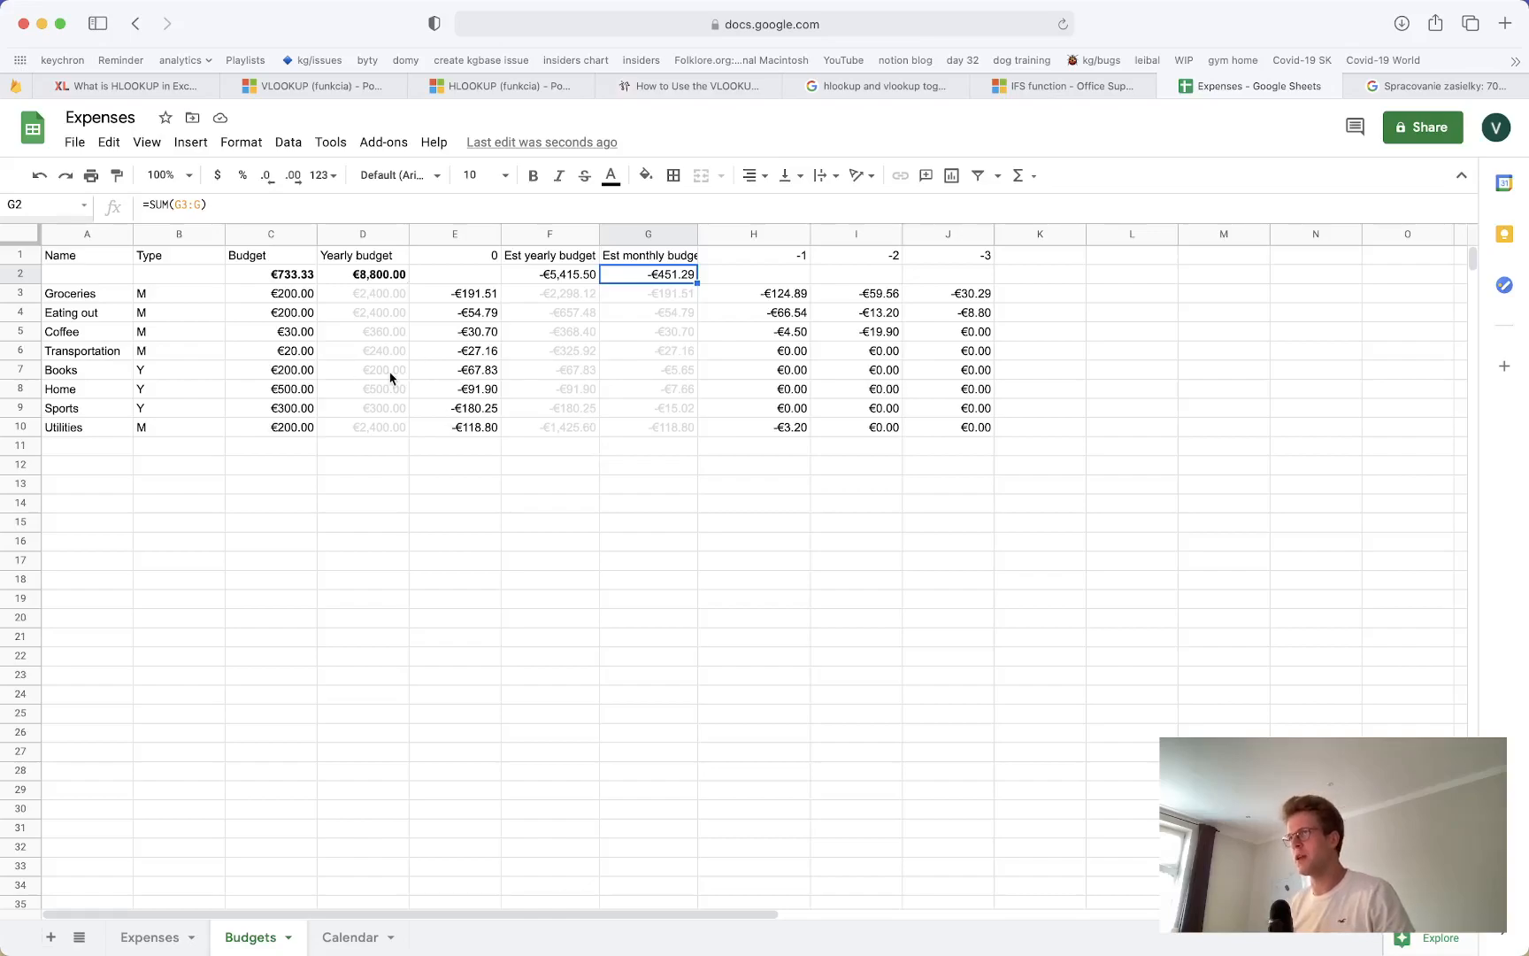
{"action": "left_click", "coordinate": [139, 413]}
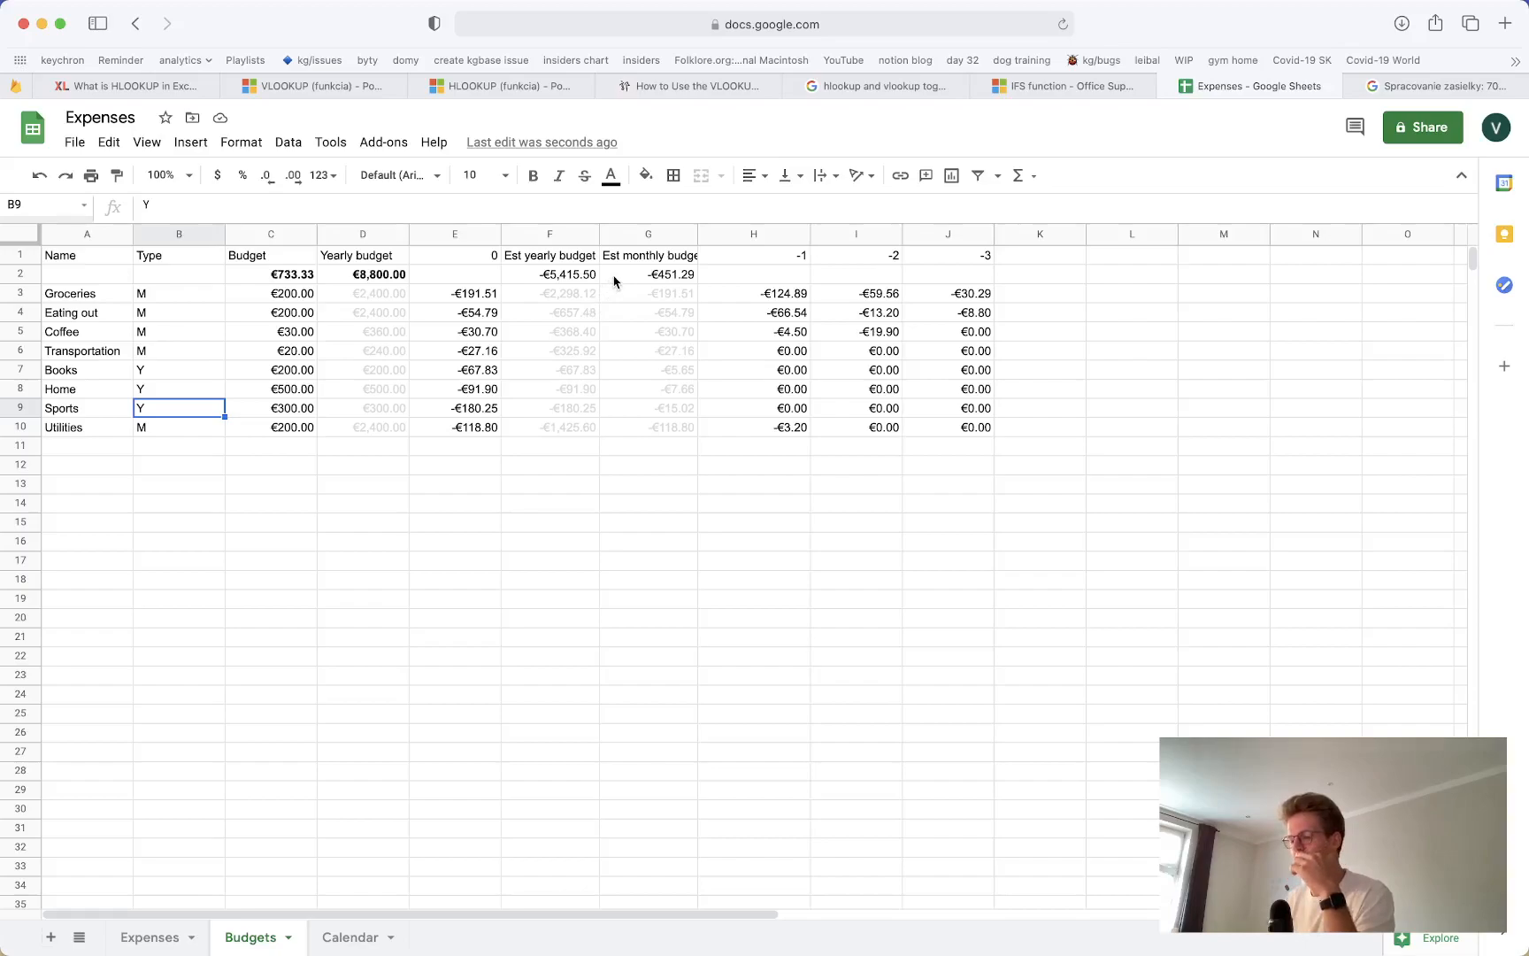
{"action": "double_click", "coordinate": [680, 280]}
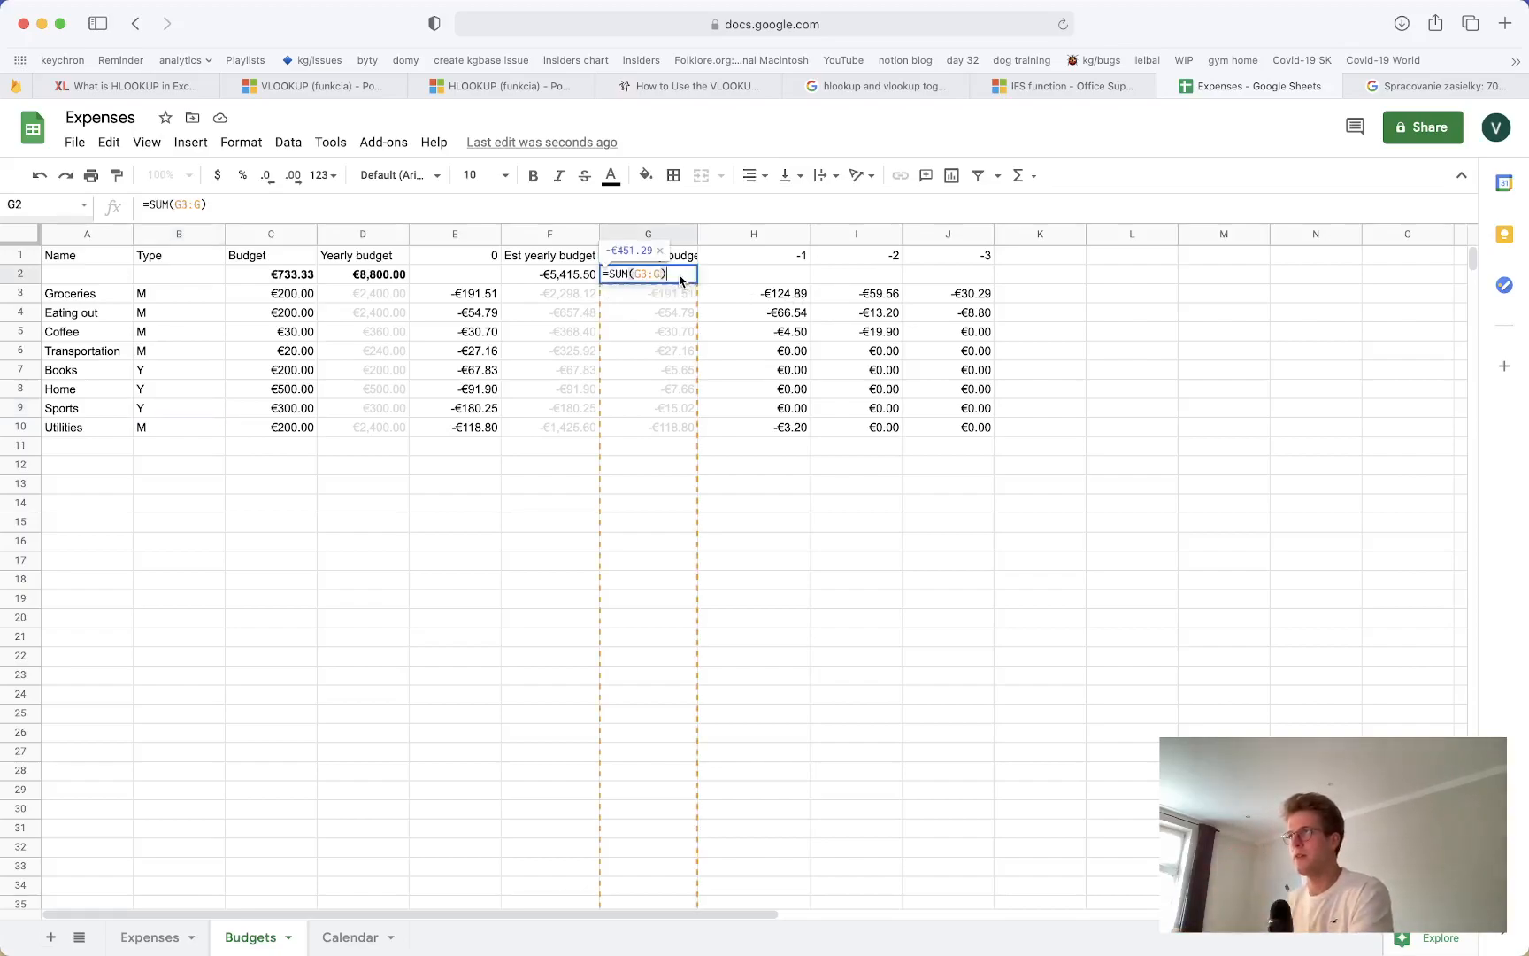
{"action": "key", "text": "Escape"}
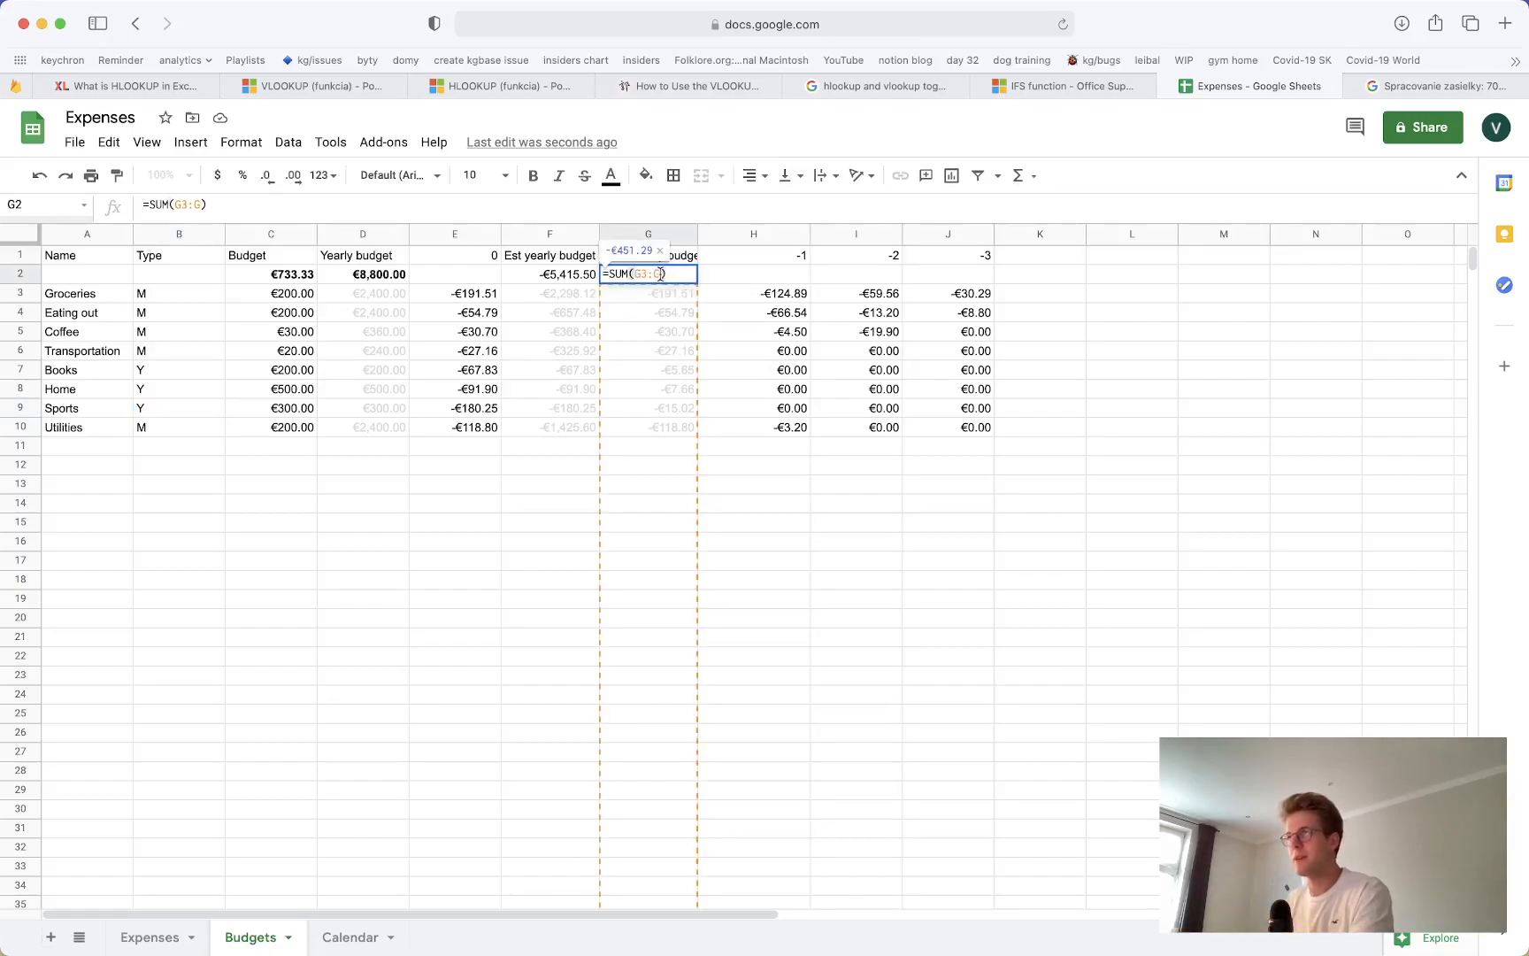
{"action": "key", "text": "Escape"}
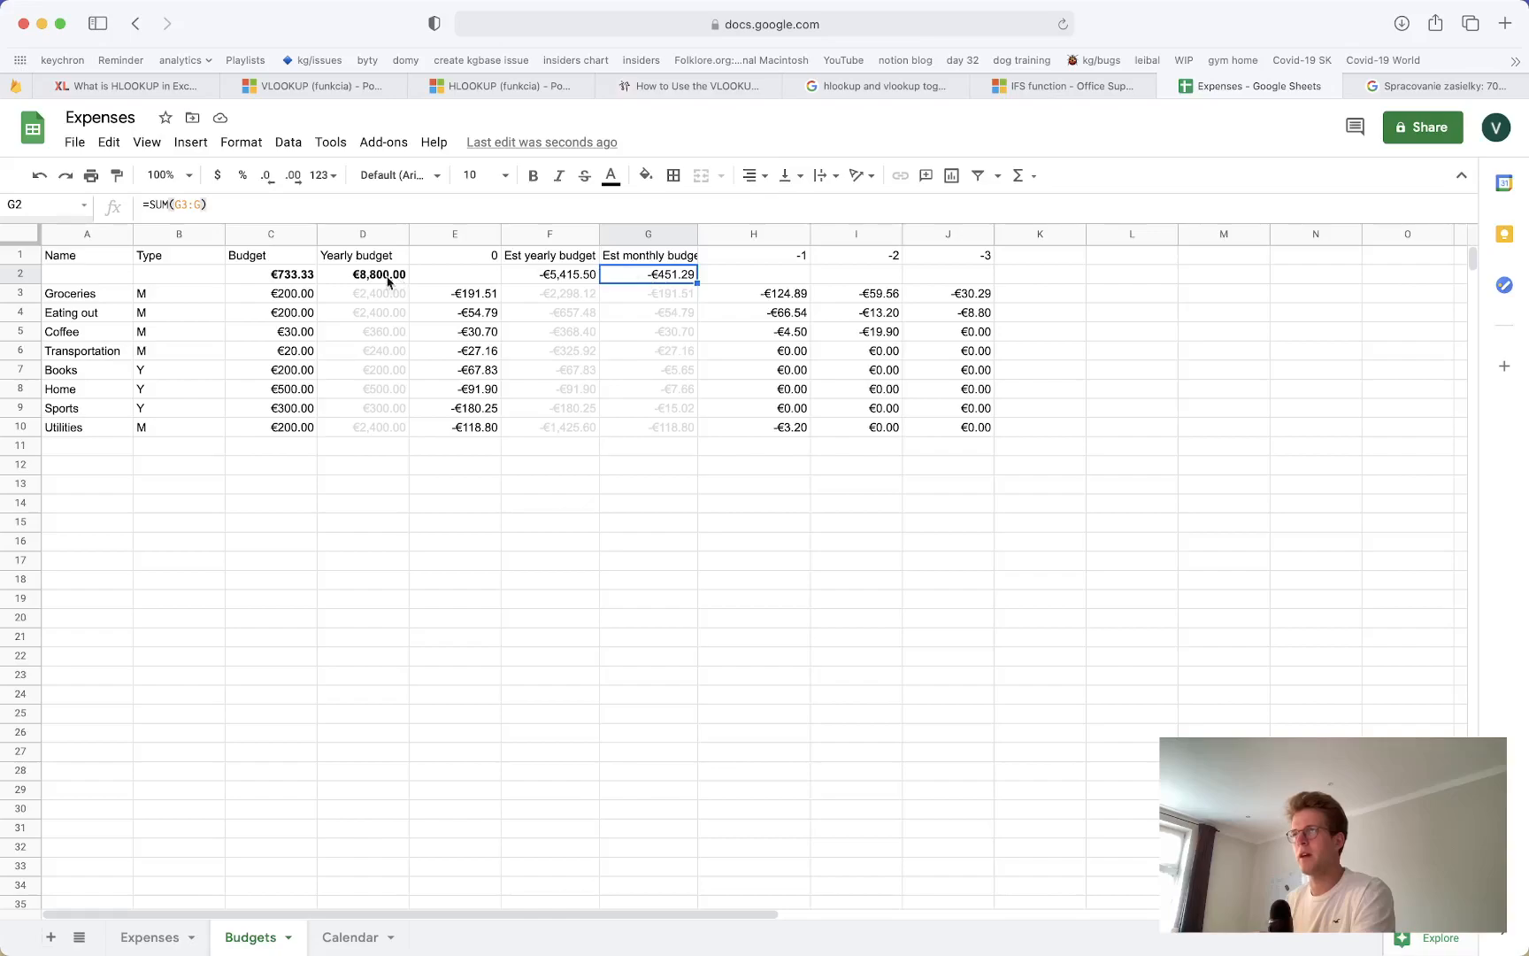
{"action": "left_click", "coordinate": [294, 280]}
{"action": "left_click", "coordinate": [648, 278]}
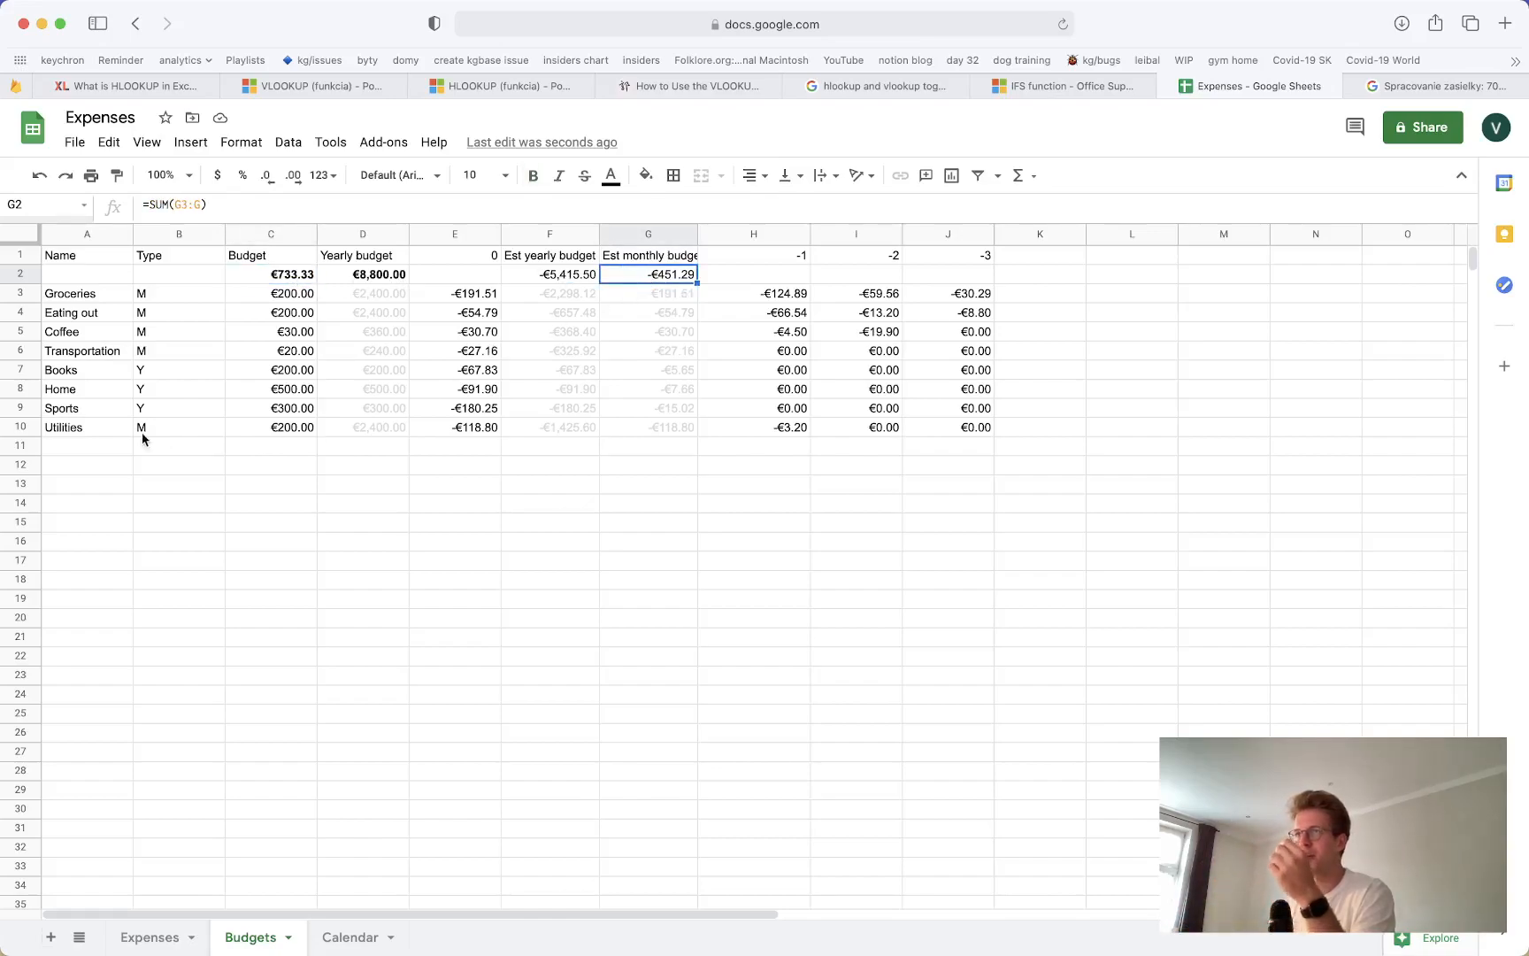
{"action": "left_click", "coordinate": [98, 372]}
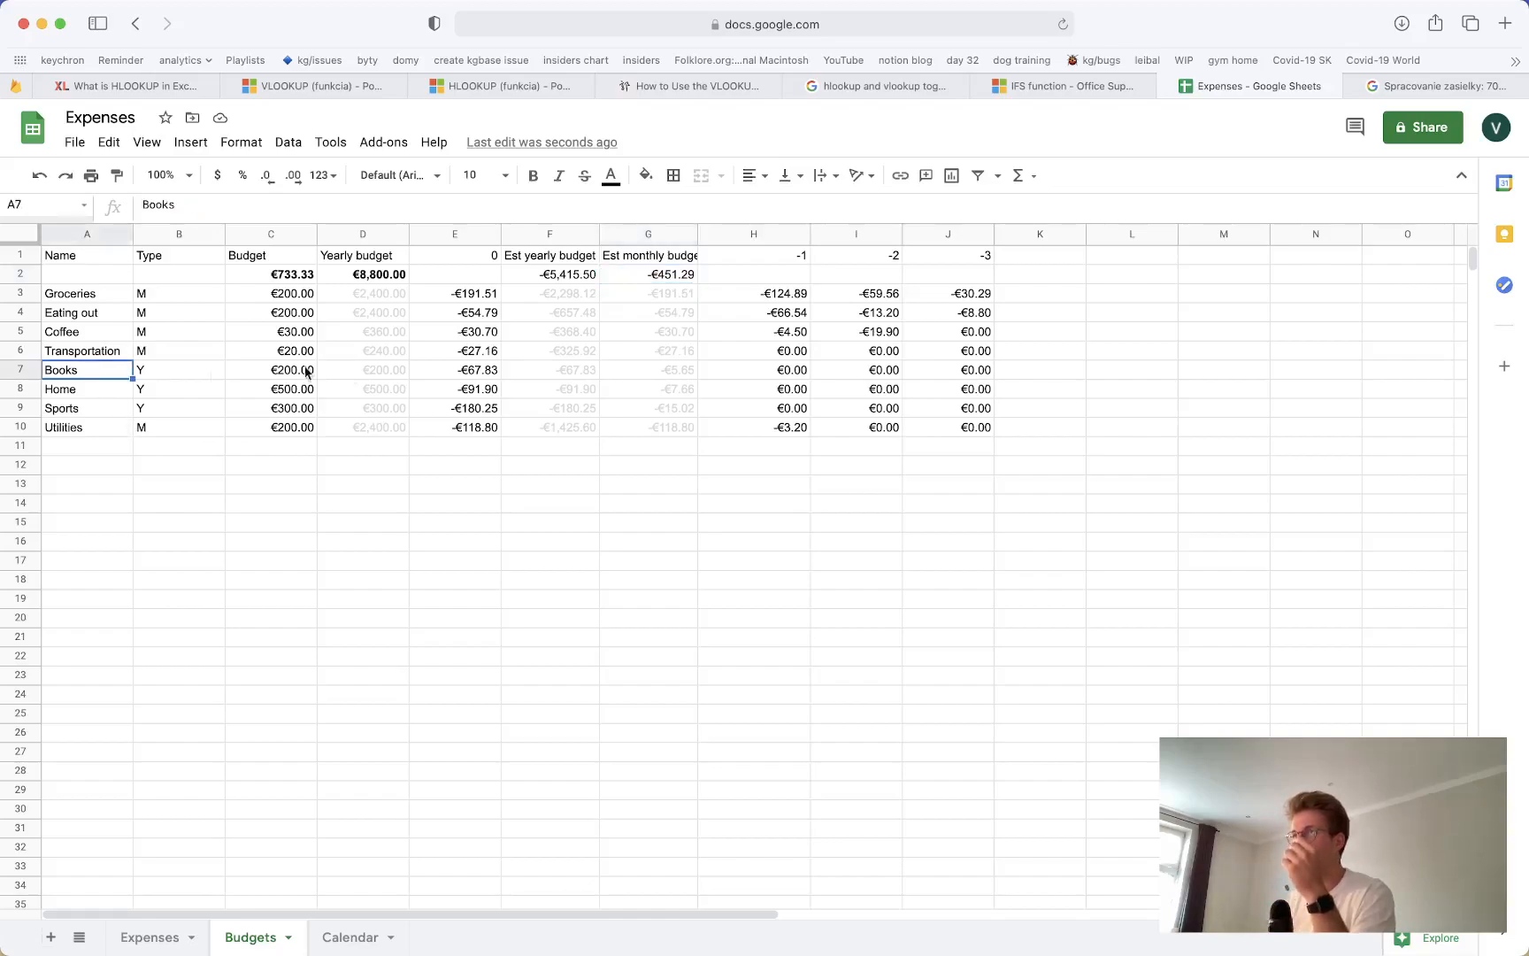
{"action": "left_click_drag", "start_coordinate": [453, 375], "coordinate": [100, 372]}
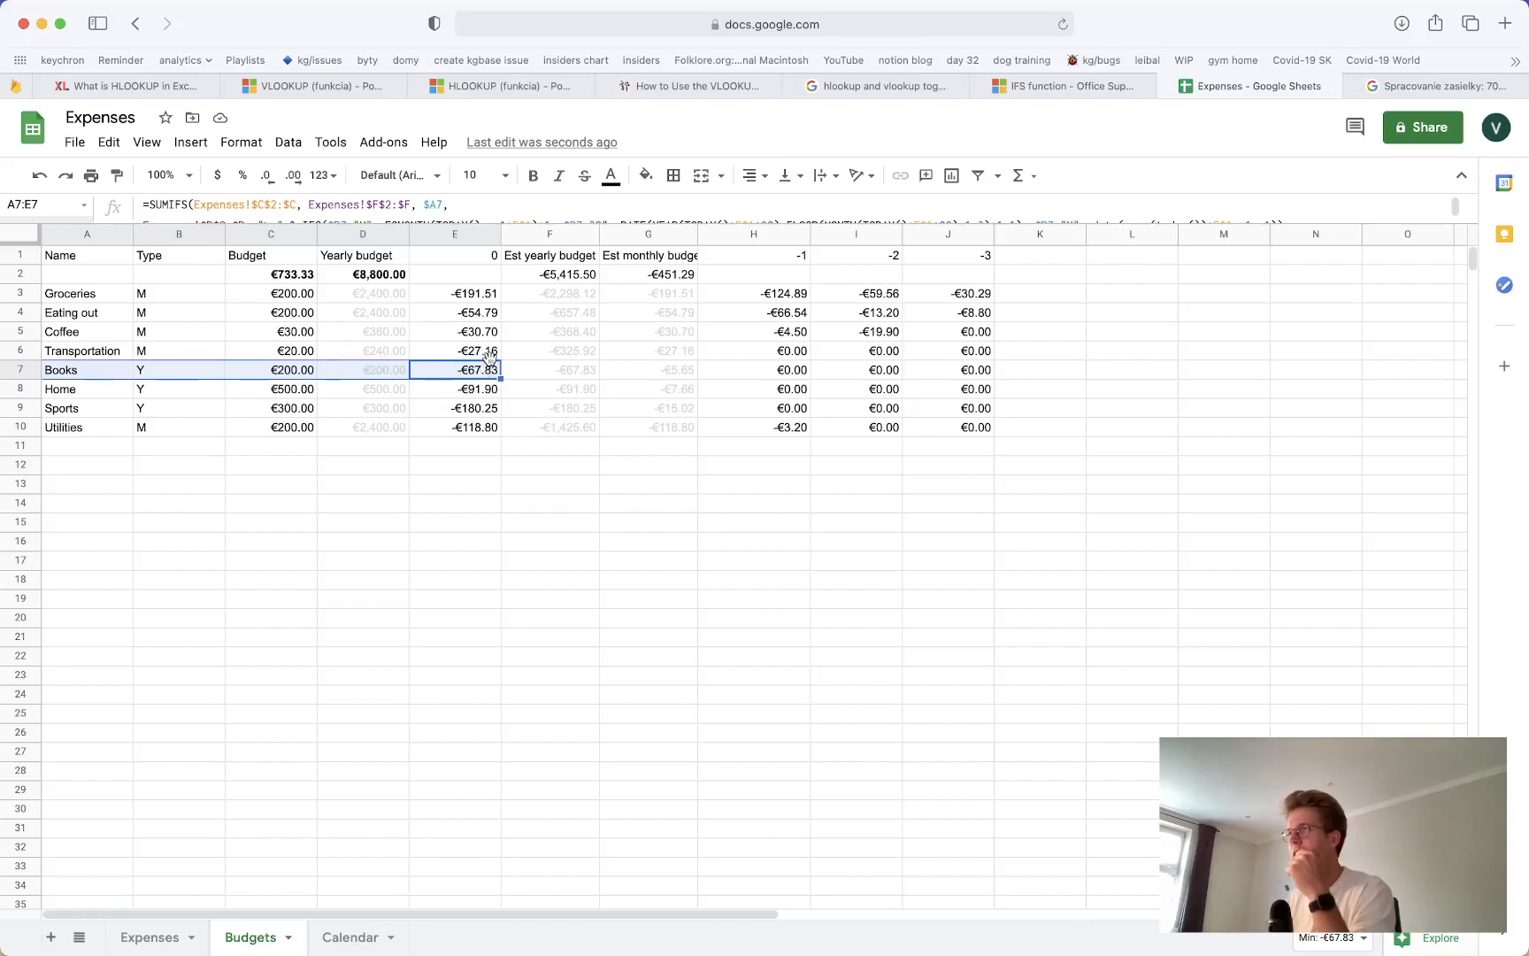
Try a spending value of -200 for Books in E7 and undo it
{"action": "left_click", "coordinate": [466, 372]}
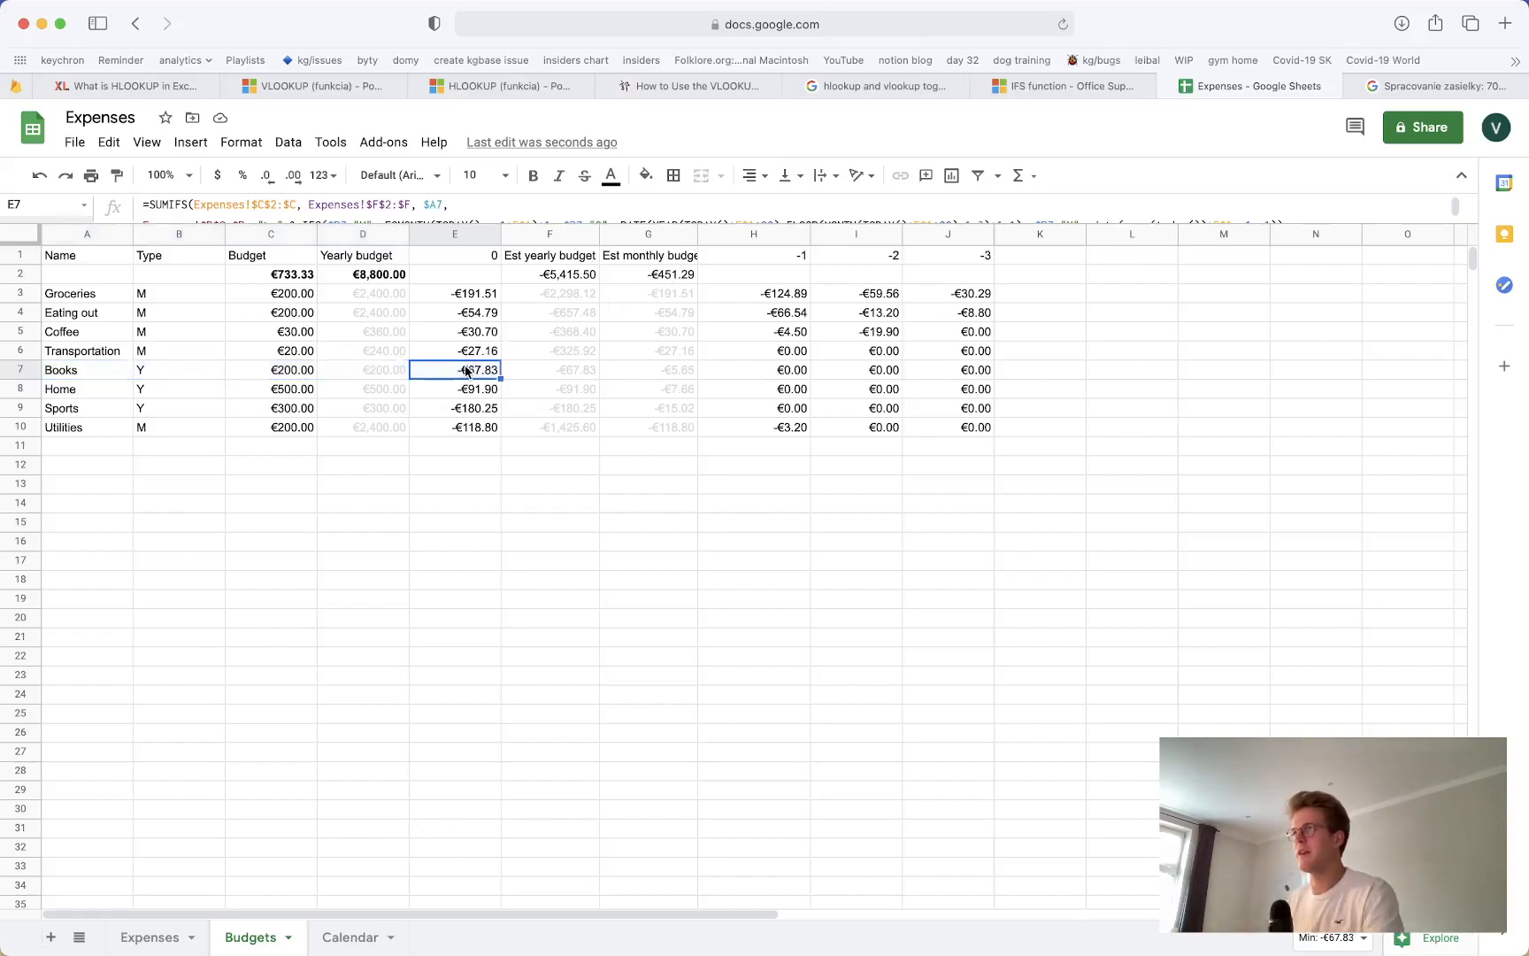
{"action": "type", "text": "-200"}
{"action": "key", "text": "Return"}
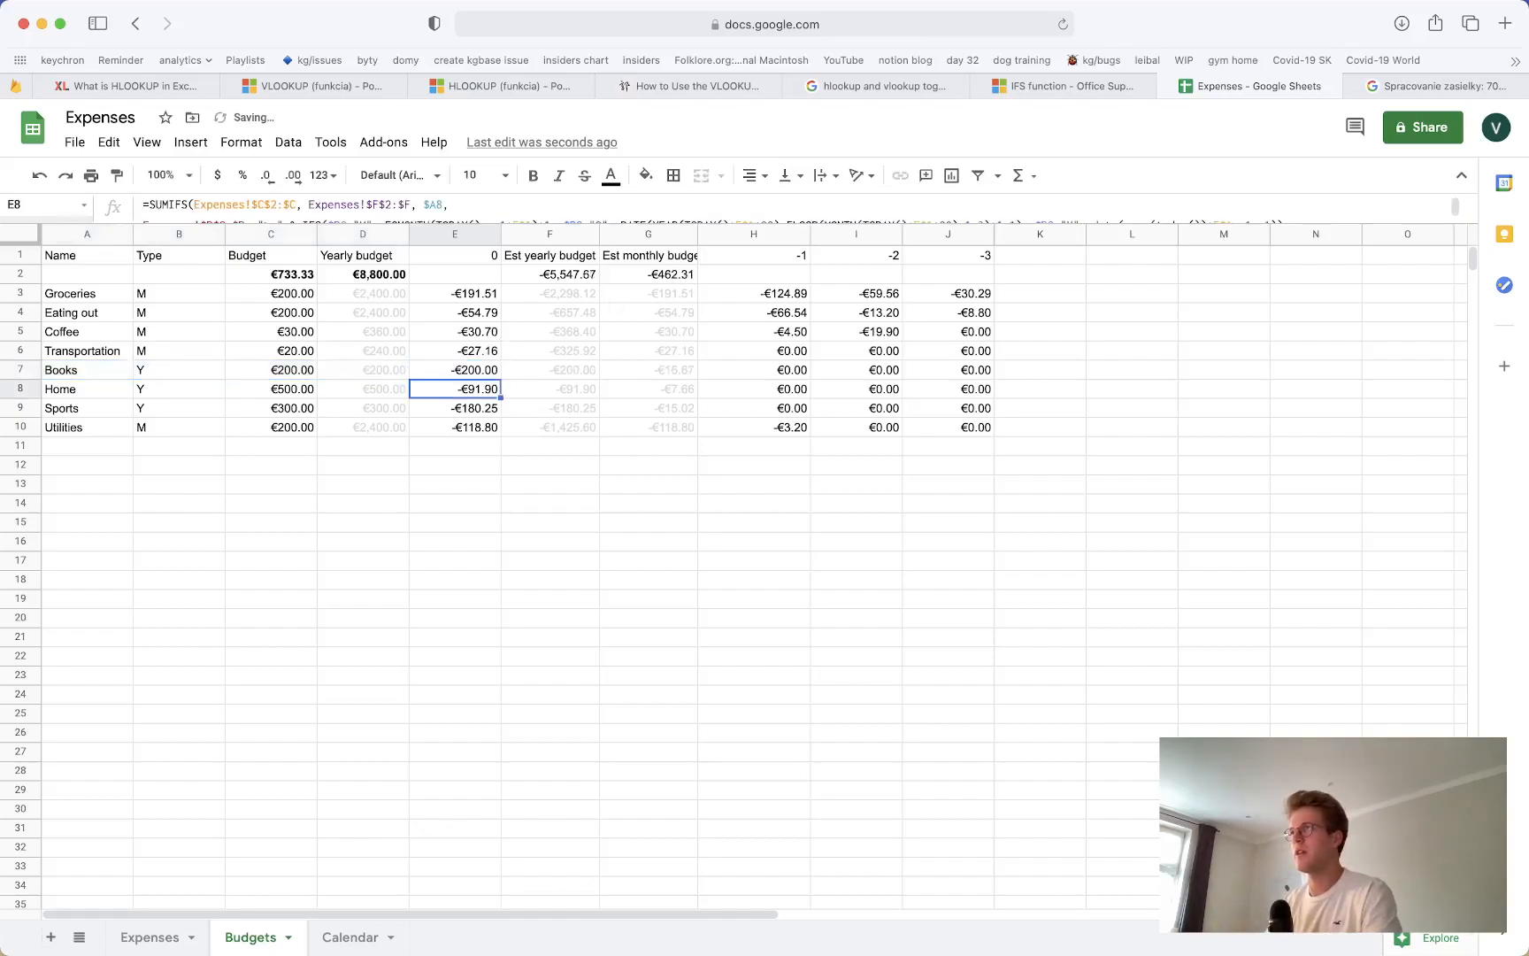
{"action": "key", "text": "super+z"}
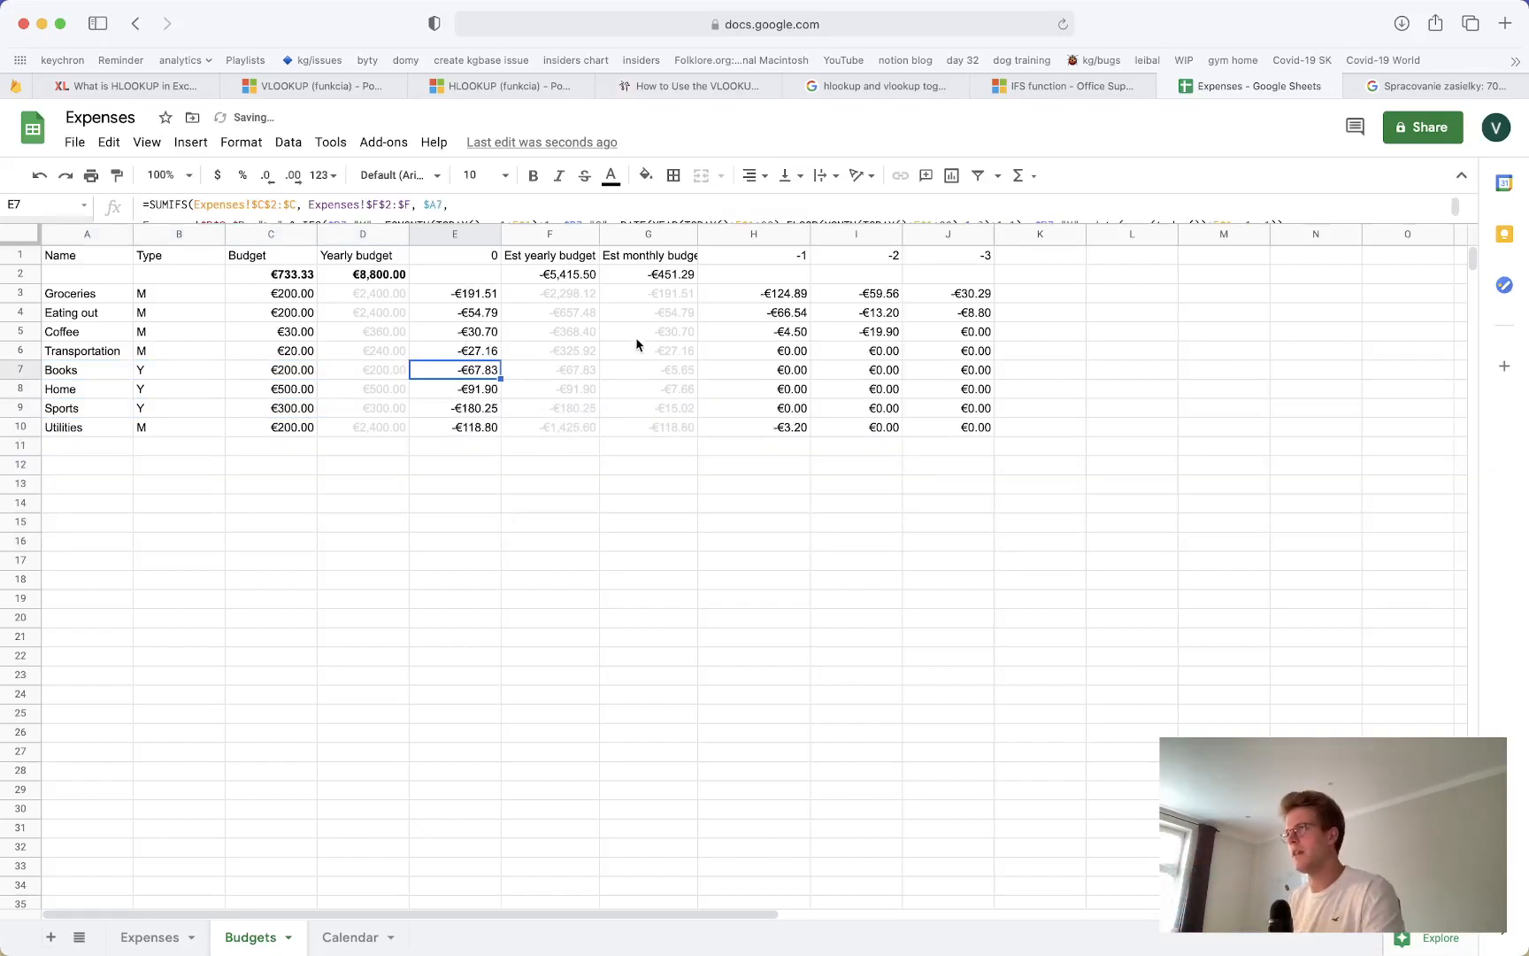
Narrow the estimated yearly budget and estimated monthly budget columns, F and G
{"action": "left_click", "coordinate": [550, 239]}
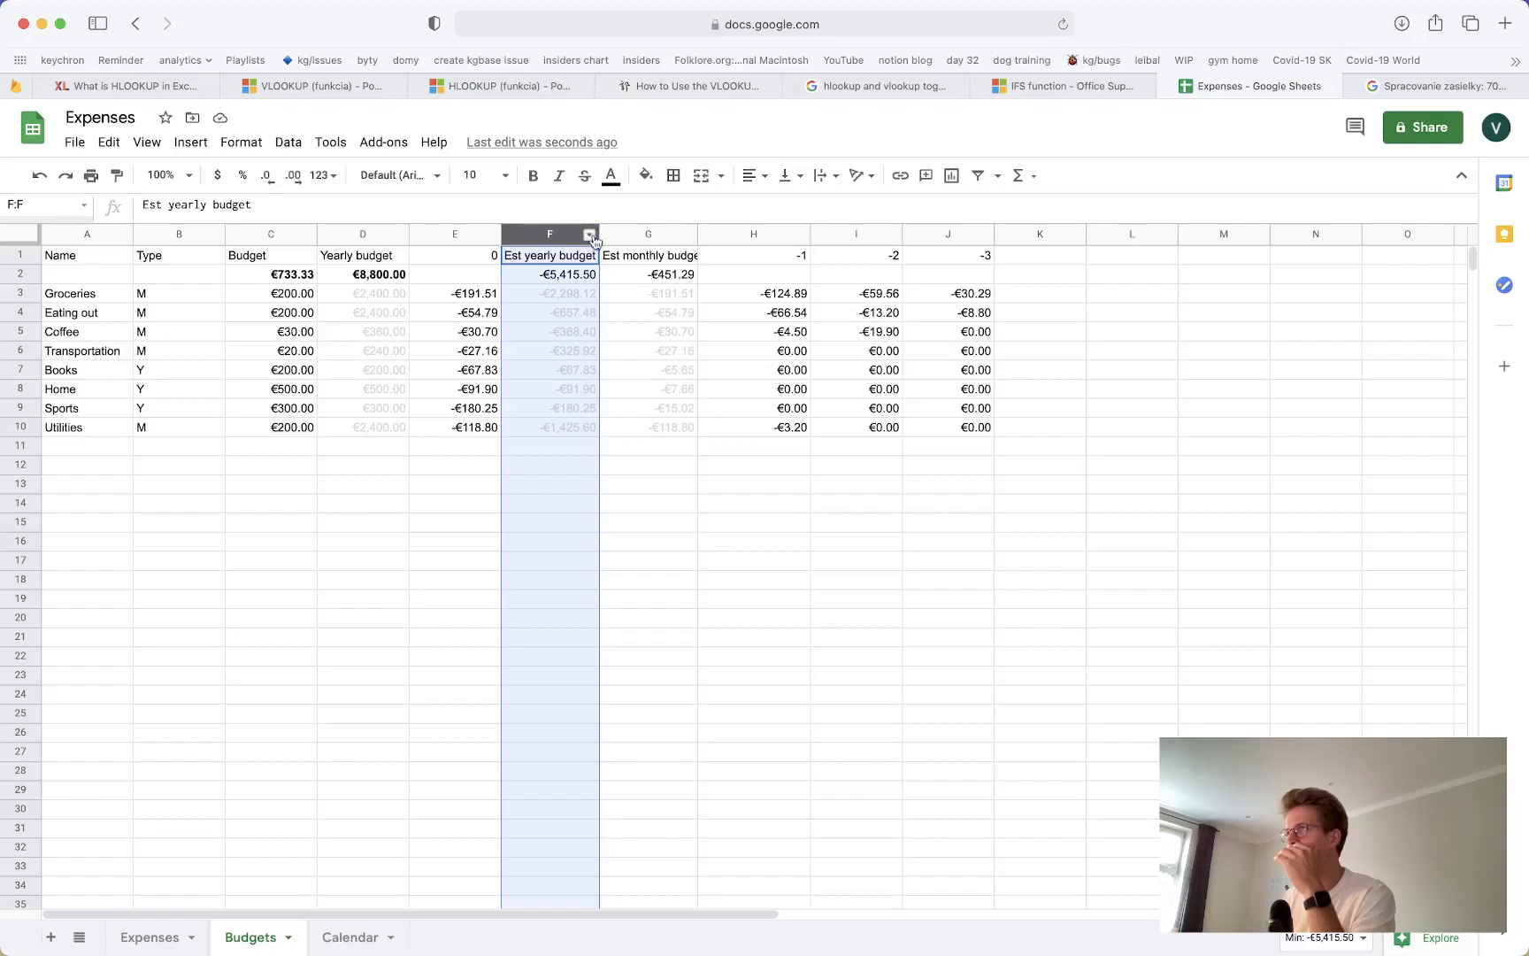
{"action": "left_click_drag", "start_coordinate": [600, 235], "coordinate": [591, 234]}
{"action": "left_click", "coordinate": [641, 235]}
{"action": "left_click_drag", "start_coordinate": [689, 235], "coordinate": [670, 237]}
{"action": "left_click", "coordinate": [683, 259]}
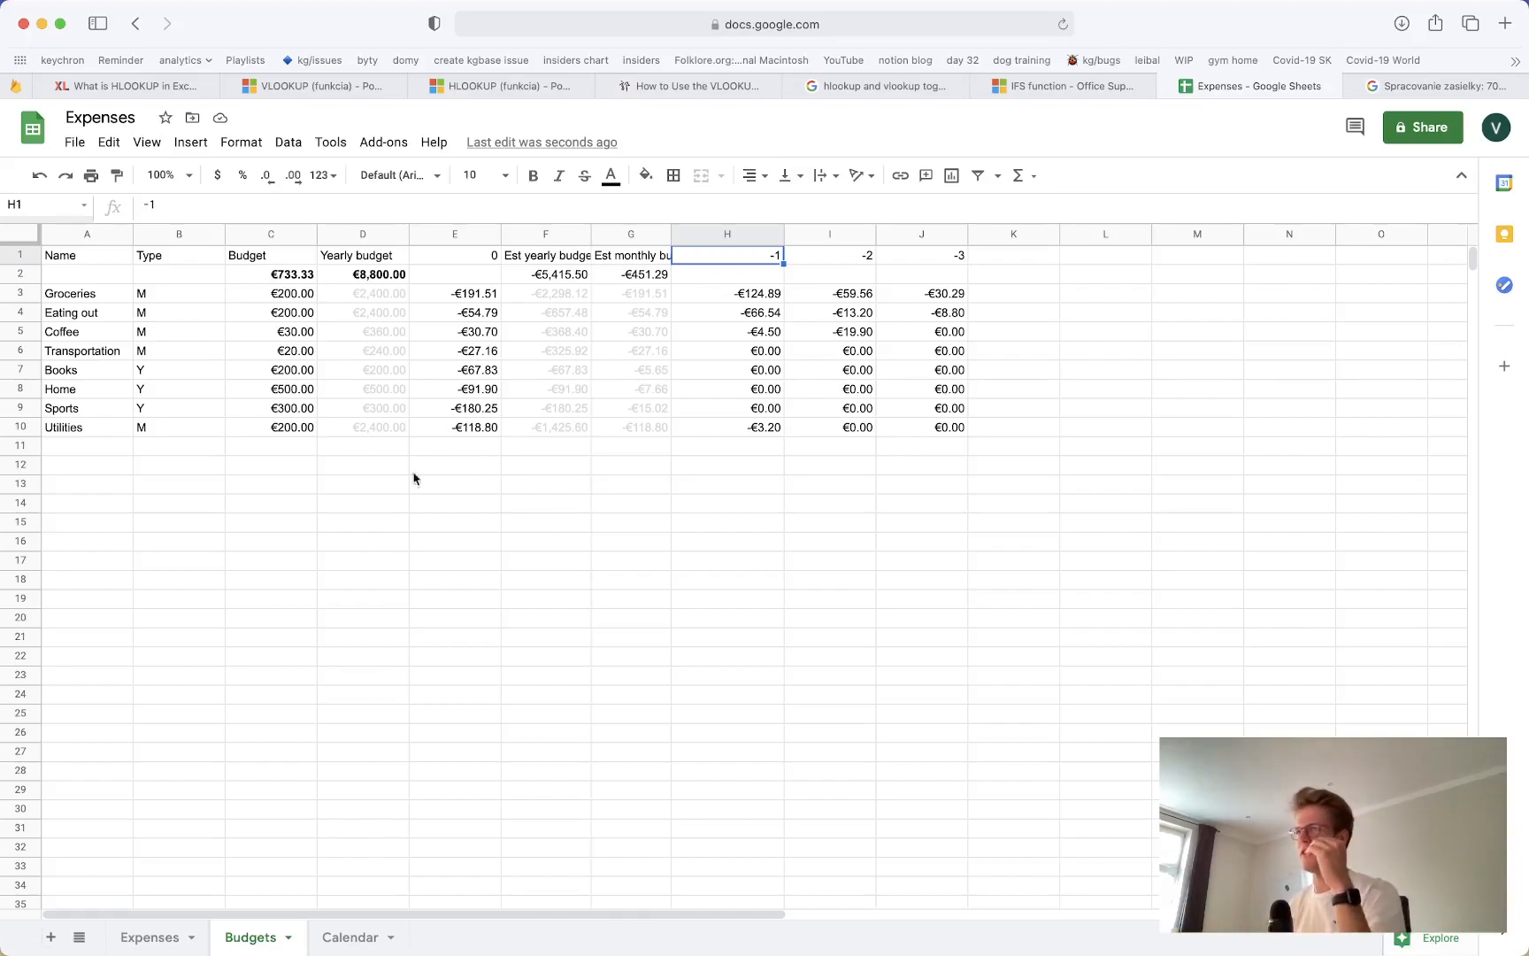
Check the categories used in the Expenses sheet and add Office as a category in A11 of the Budgets sheet
{"action": "left_click", "coordinate": [150, 940]}
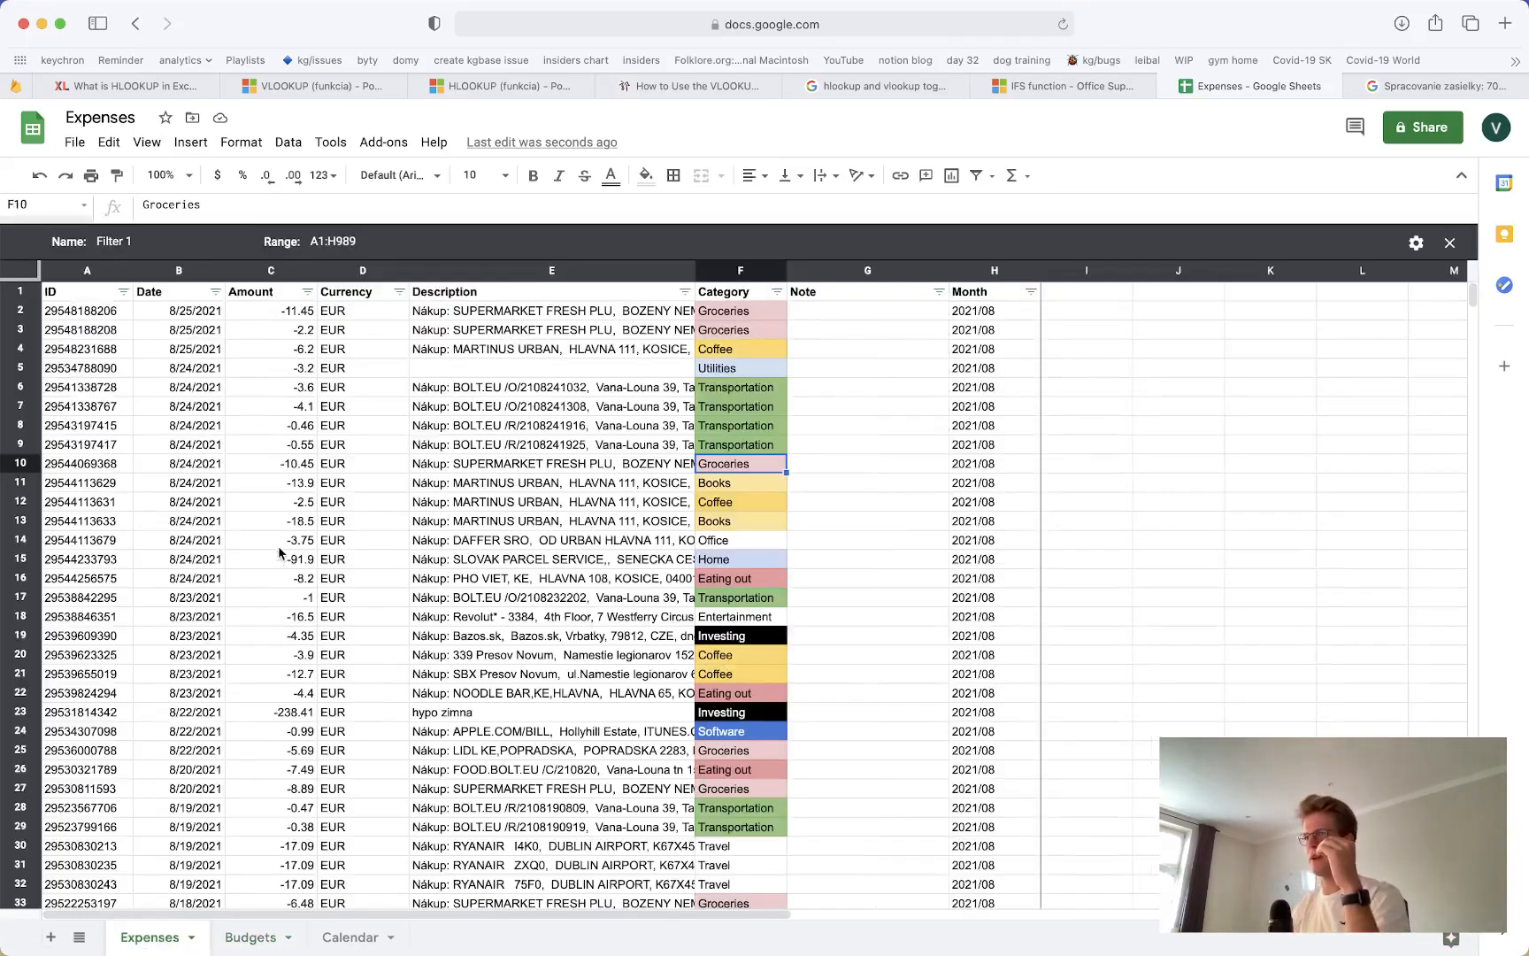
{"action": "left_click", "coordinate": [254, 943]}
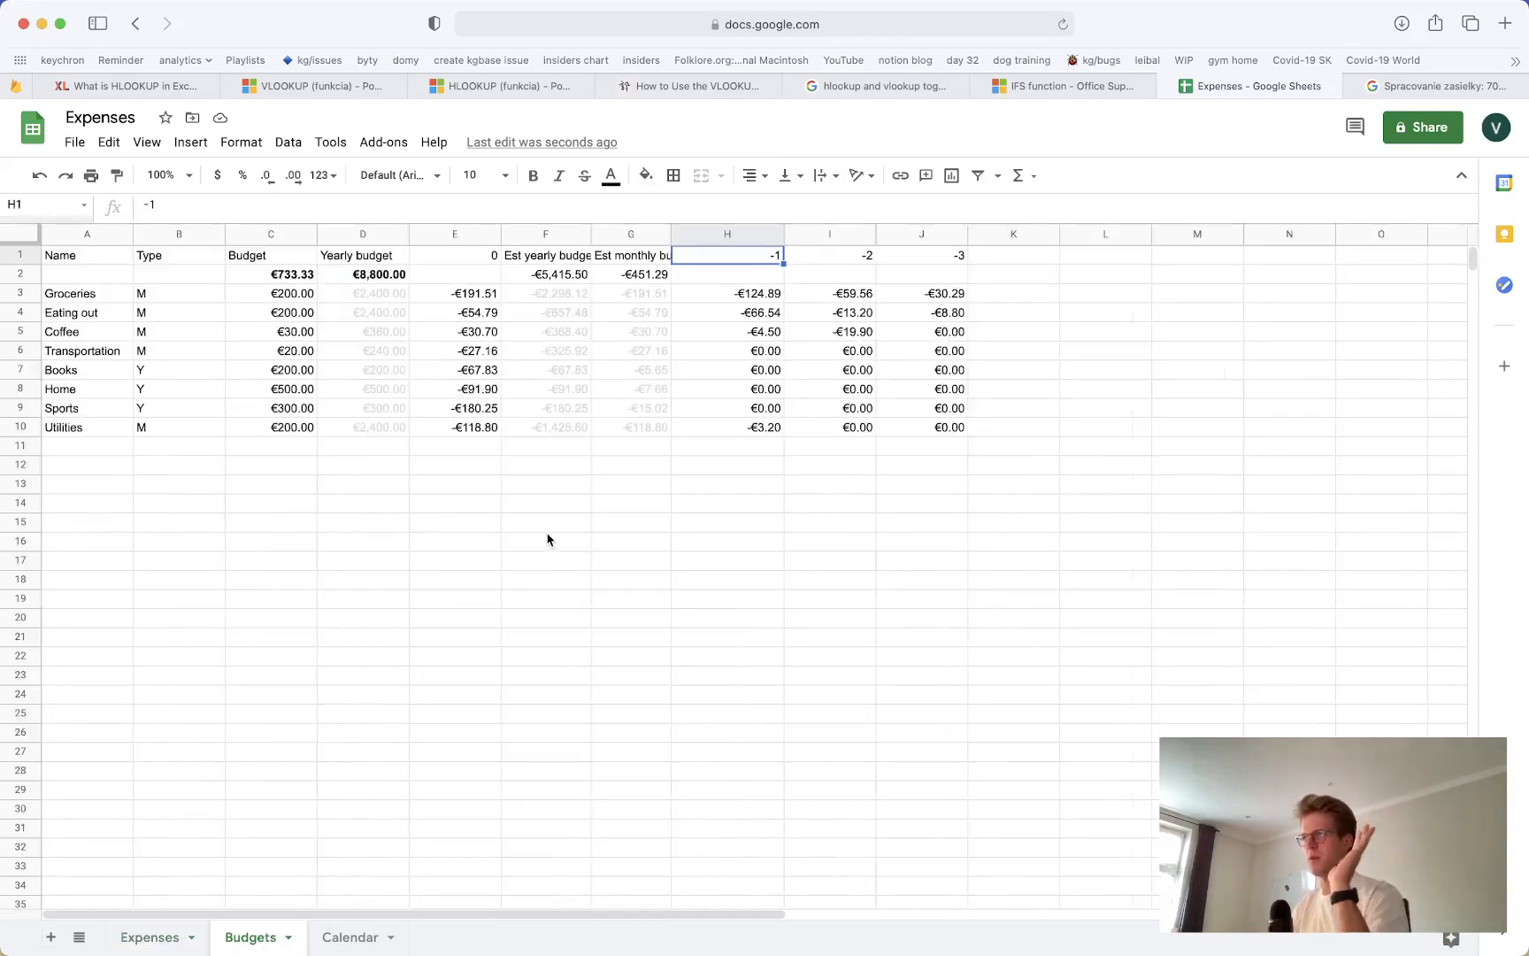
{"action": "left_click", "coordinate": [177, 933]}
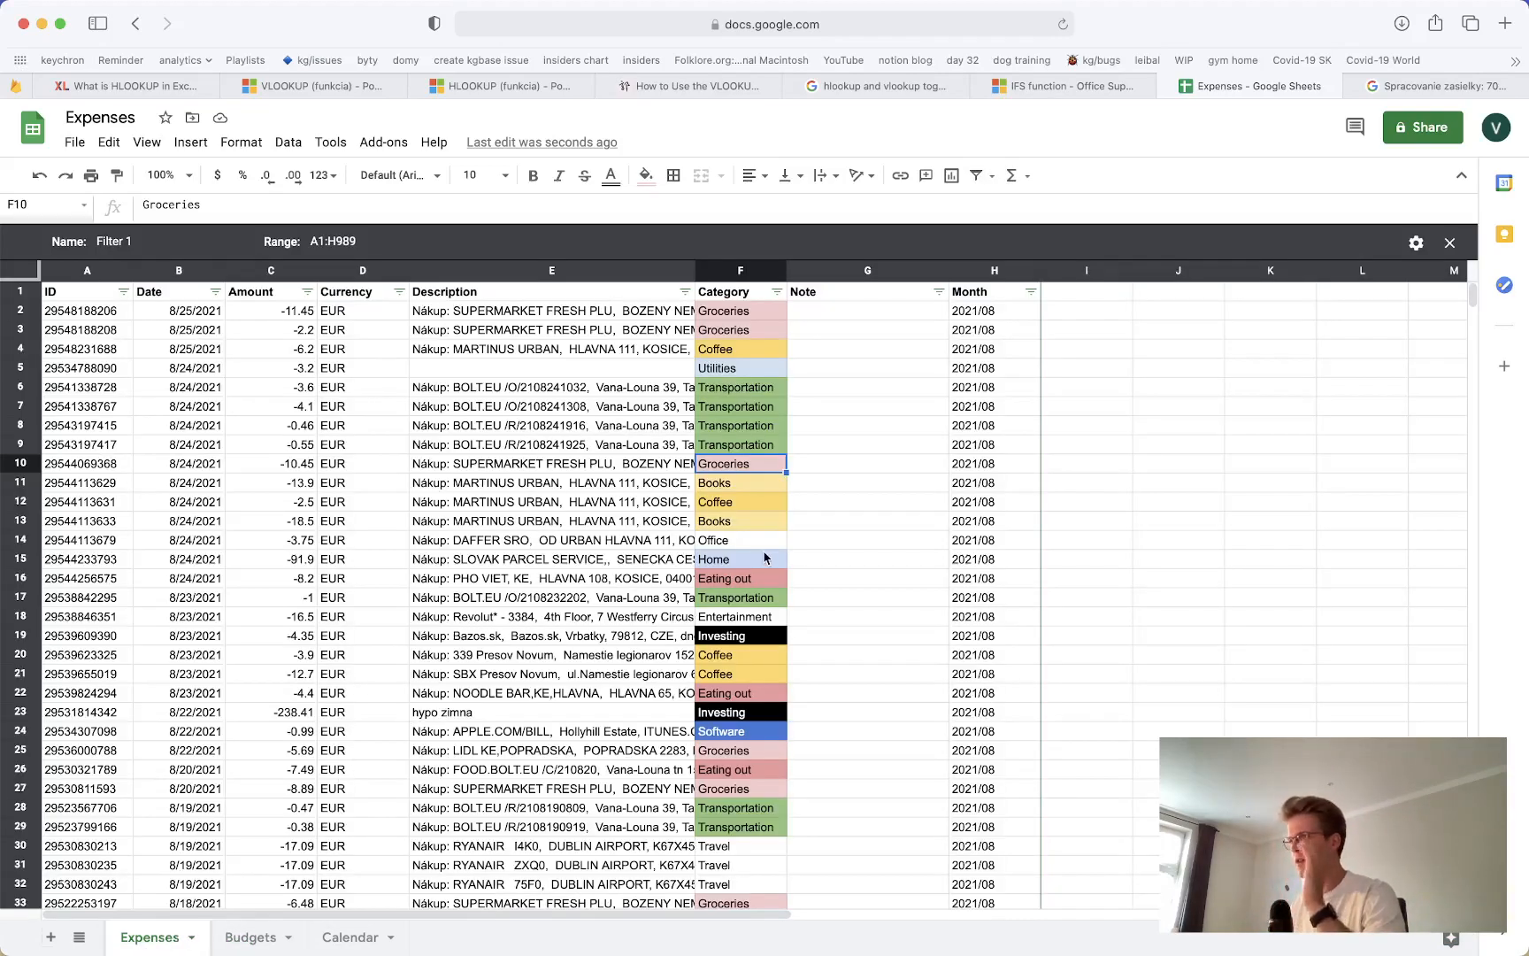
{"action": "left_click", "coordinate": [257, 940]}
{"action": "left_click", "coordinate": [96, 432]}
{"action": "key", "text": "Down"}
{"action": "type", "text": "Office"}
{"action": "key", "text": "Tab"}
Copy the type, budget and formulas of the Sports row, B9:J9, into the Office row
{"action": "left_click_drag", "start_coordinate": [157, 431], "coordinate": [904, 430]}
{"action": "key", "text": "ctrl+c"}
{"action": "left_click_drag", "start_coordinate": [145, 445], "coordinate": [775, 434]}
{"action": "left_click", "coordinate": [678, 486]}
{"action": "left_click_drag", "start_coordinate": [188, 410], "coordinate": [925, 408]}
{"action": "key", "text": "ctrl+c"}
{"action": "left_click_drag", "start_coordinate": [178, 455], "coordinate": [877, 442]}
{"action": "key", "text": "ctrl+v"}
Set the Office budget in C11 to 100
{"action": "left_click", "coordinate": [202, 447]}
{"action": "left_click", "coordinate": [267, 447]}
{"action": "type", "text": "100"}
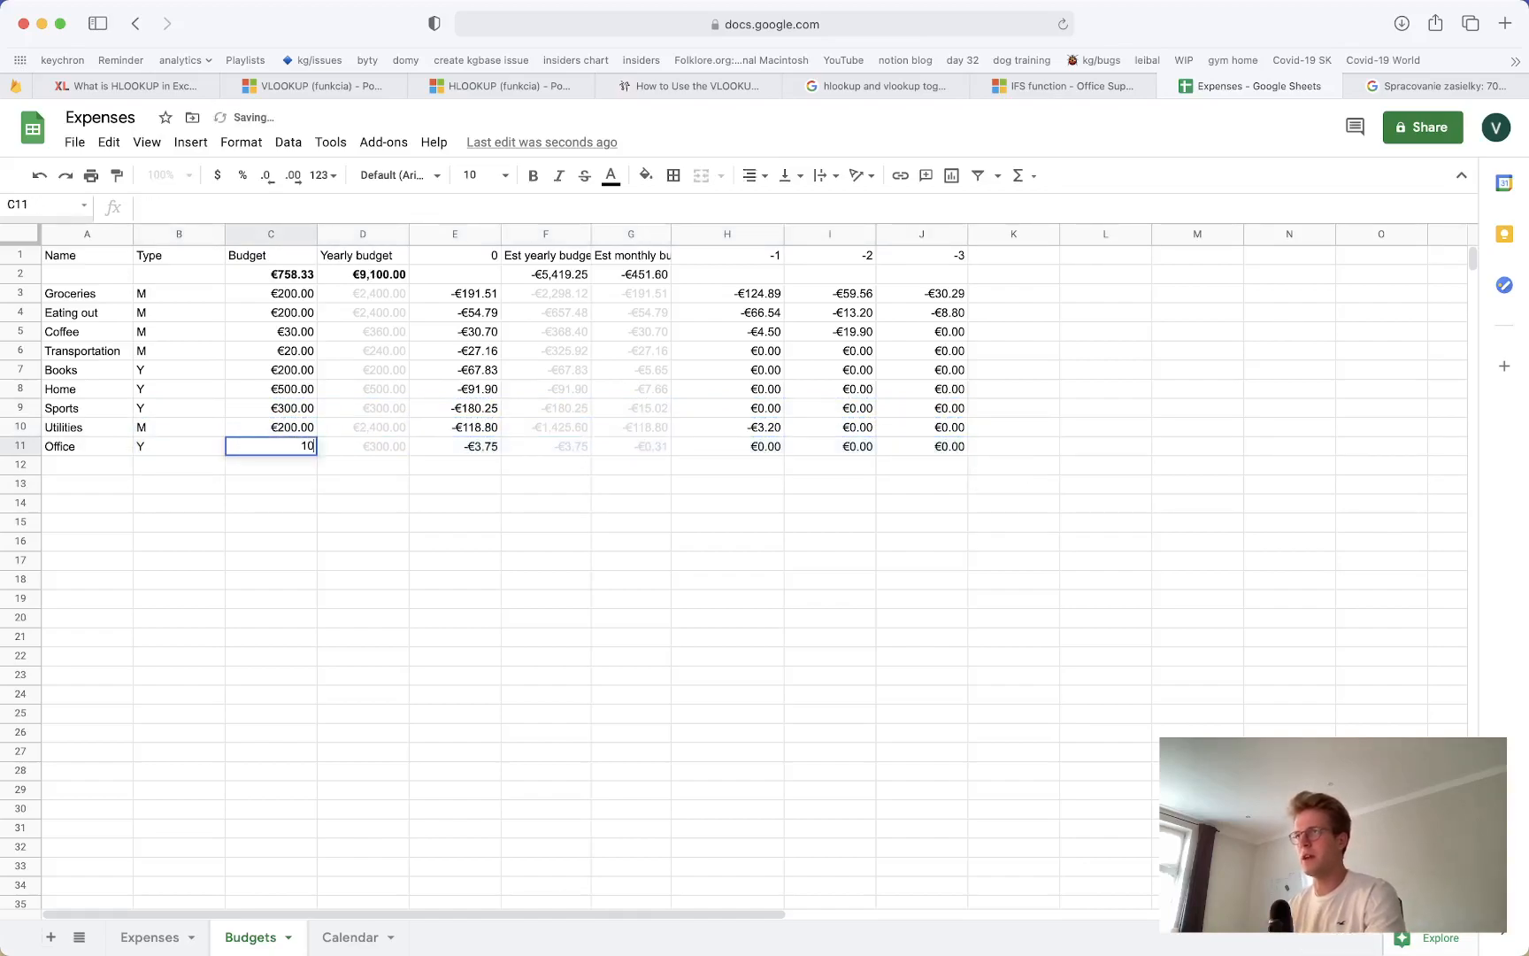
{"action": "key", "text": "Tab"}
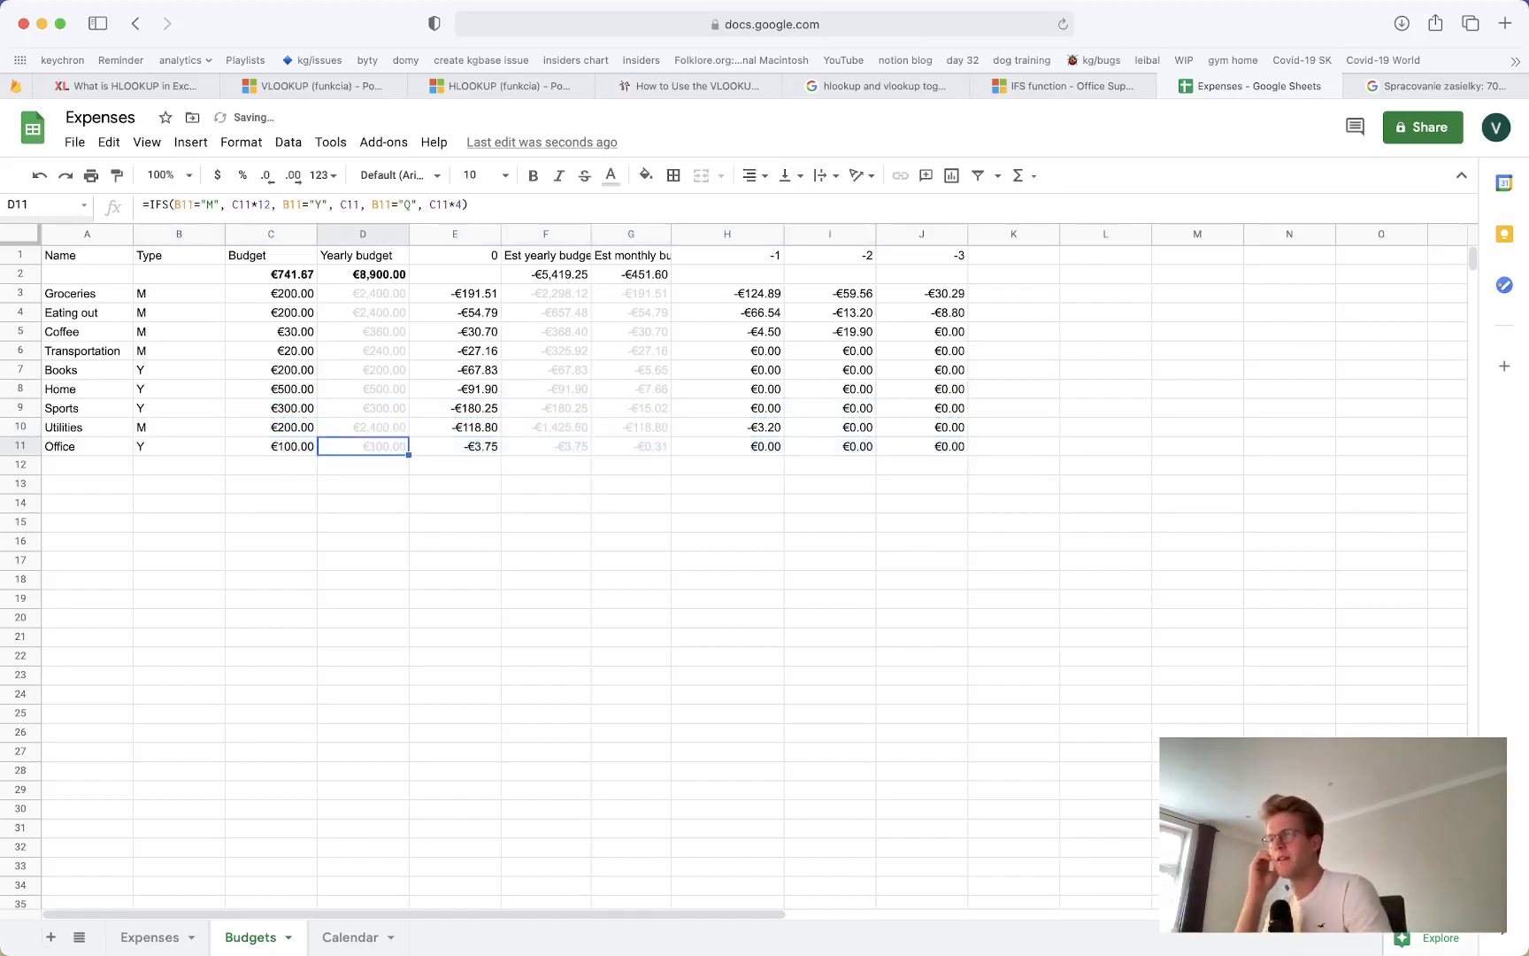
{"action": "key", "text": "Tab"}
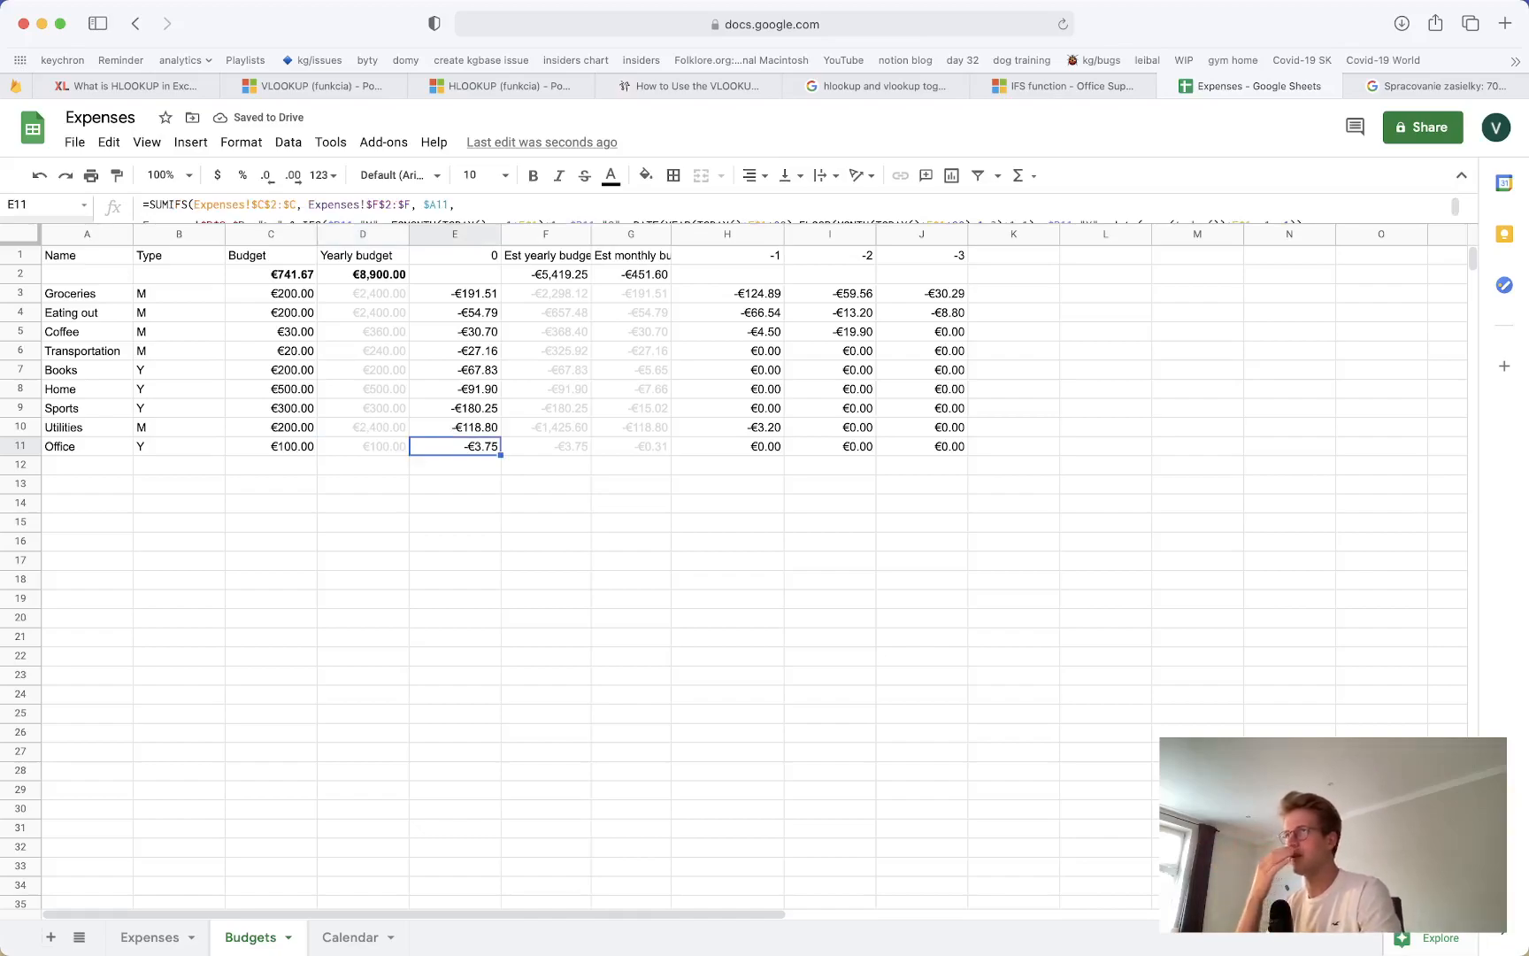
Try an Office budget of 0 in C11 to compare the budget total in C2, and undo it
{"action": "left_click", "coordinate": [272, 446]}
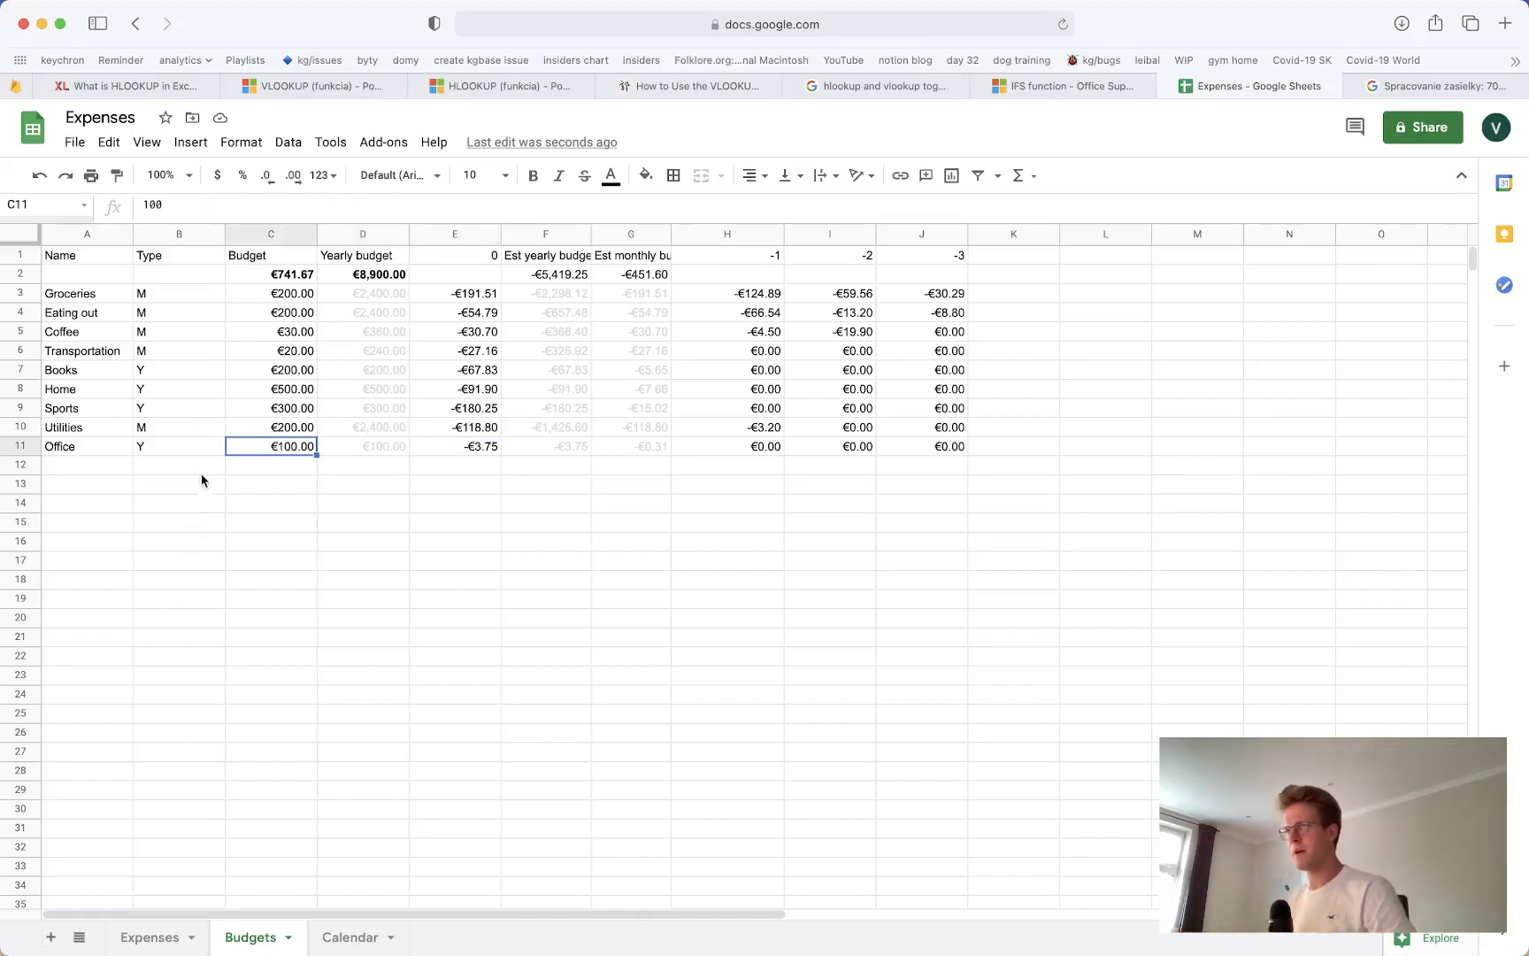
{"action": "left_click", "coordinate": [305, 275]}
{"action": "left_click", "coordinate": [270, 442]}
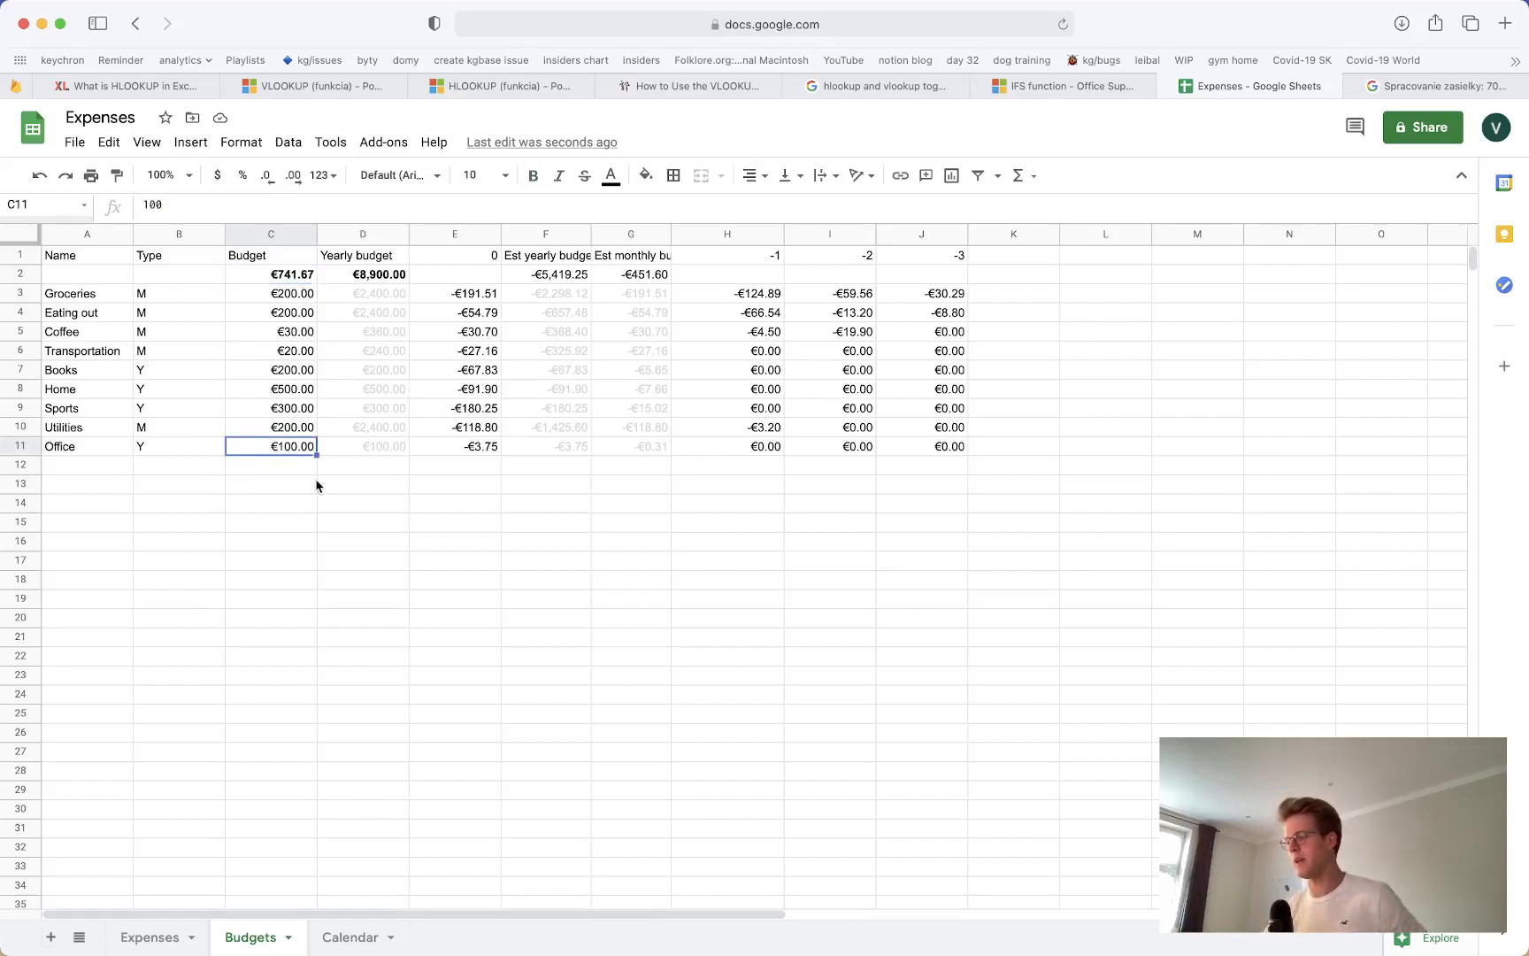
{"action": "type", "text": "0"}
{"action": "key", "text": "Return"}
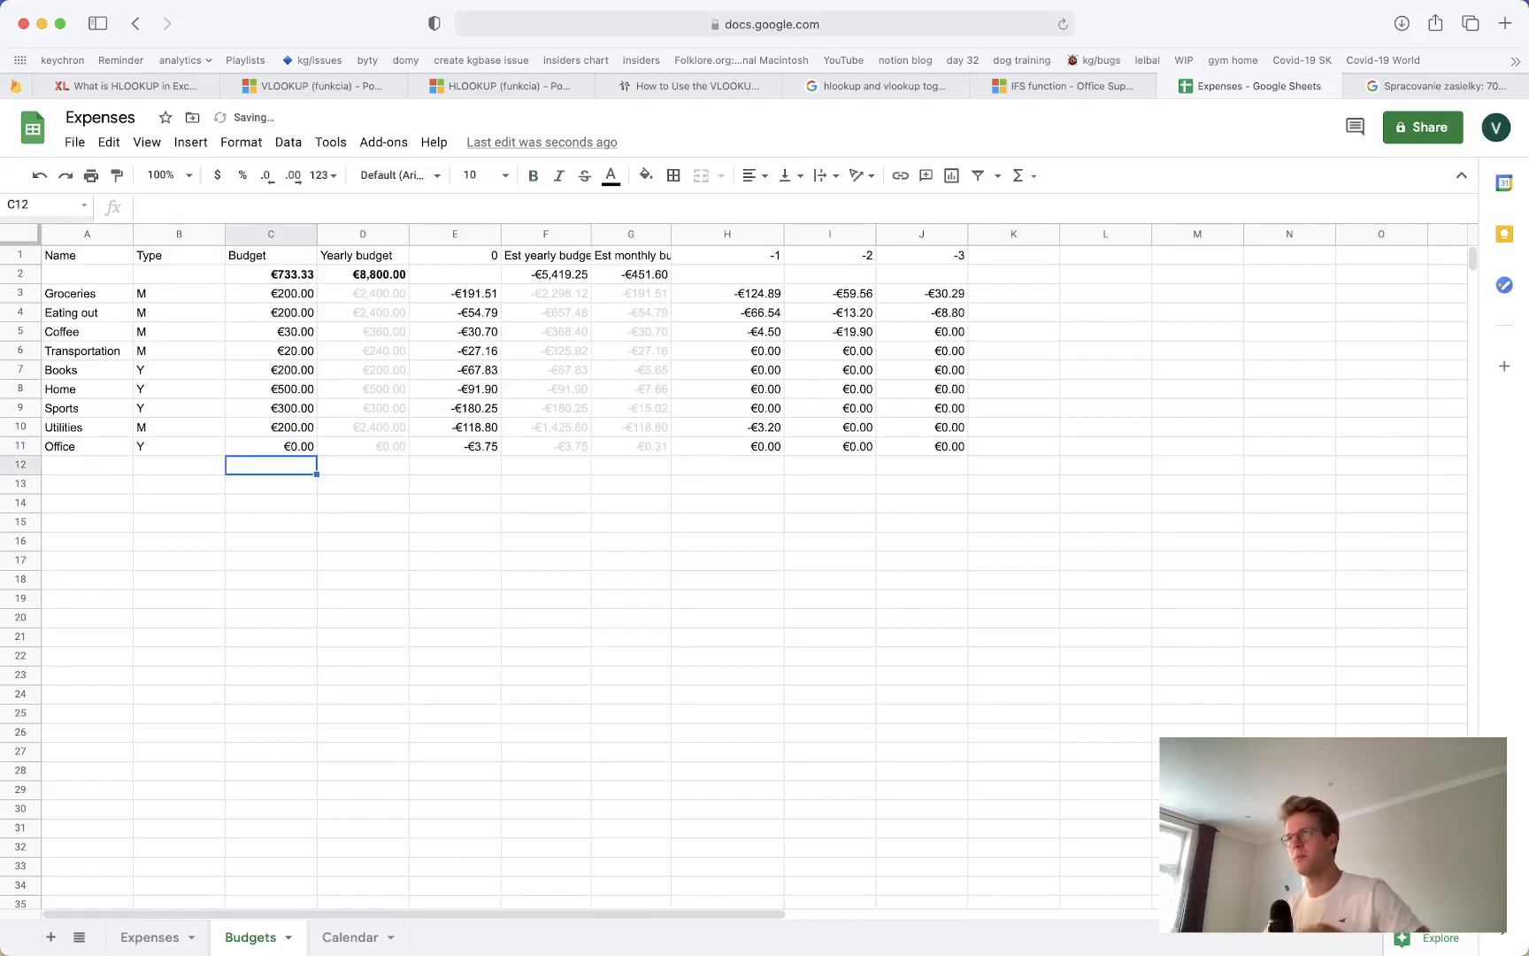
{"action": "key", "text": "super+z"}
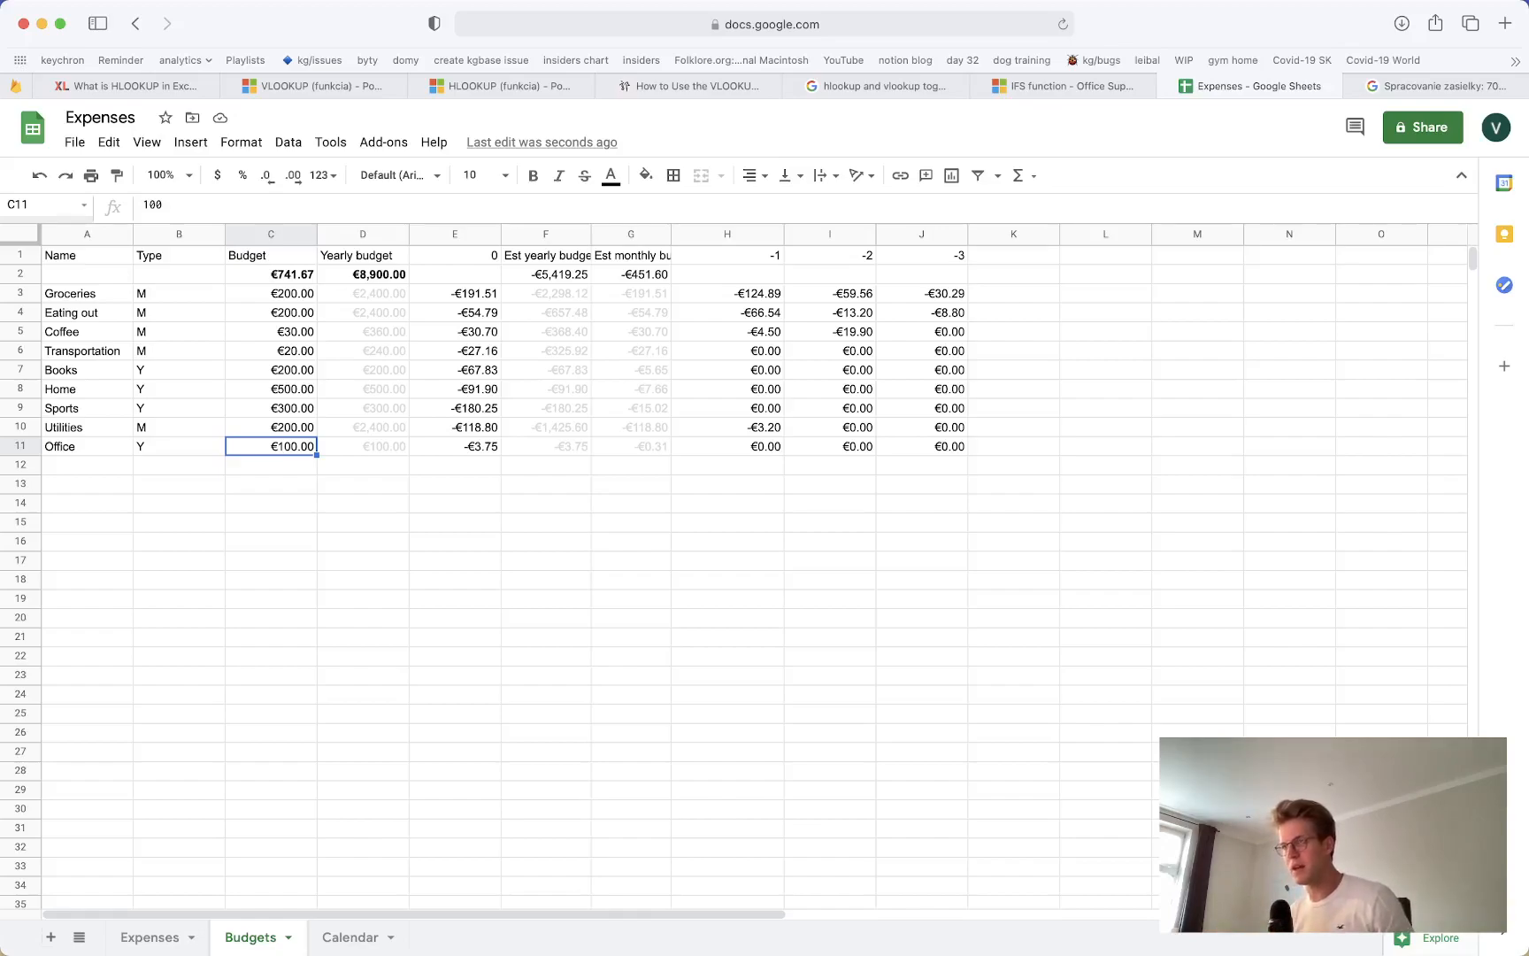
Set the Office budget in C11 to 50
{"action": "type", "text": "50"}
{"action": "key", "text": "Return"}
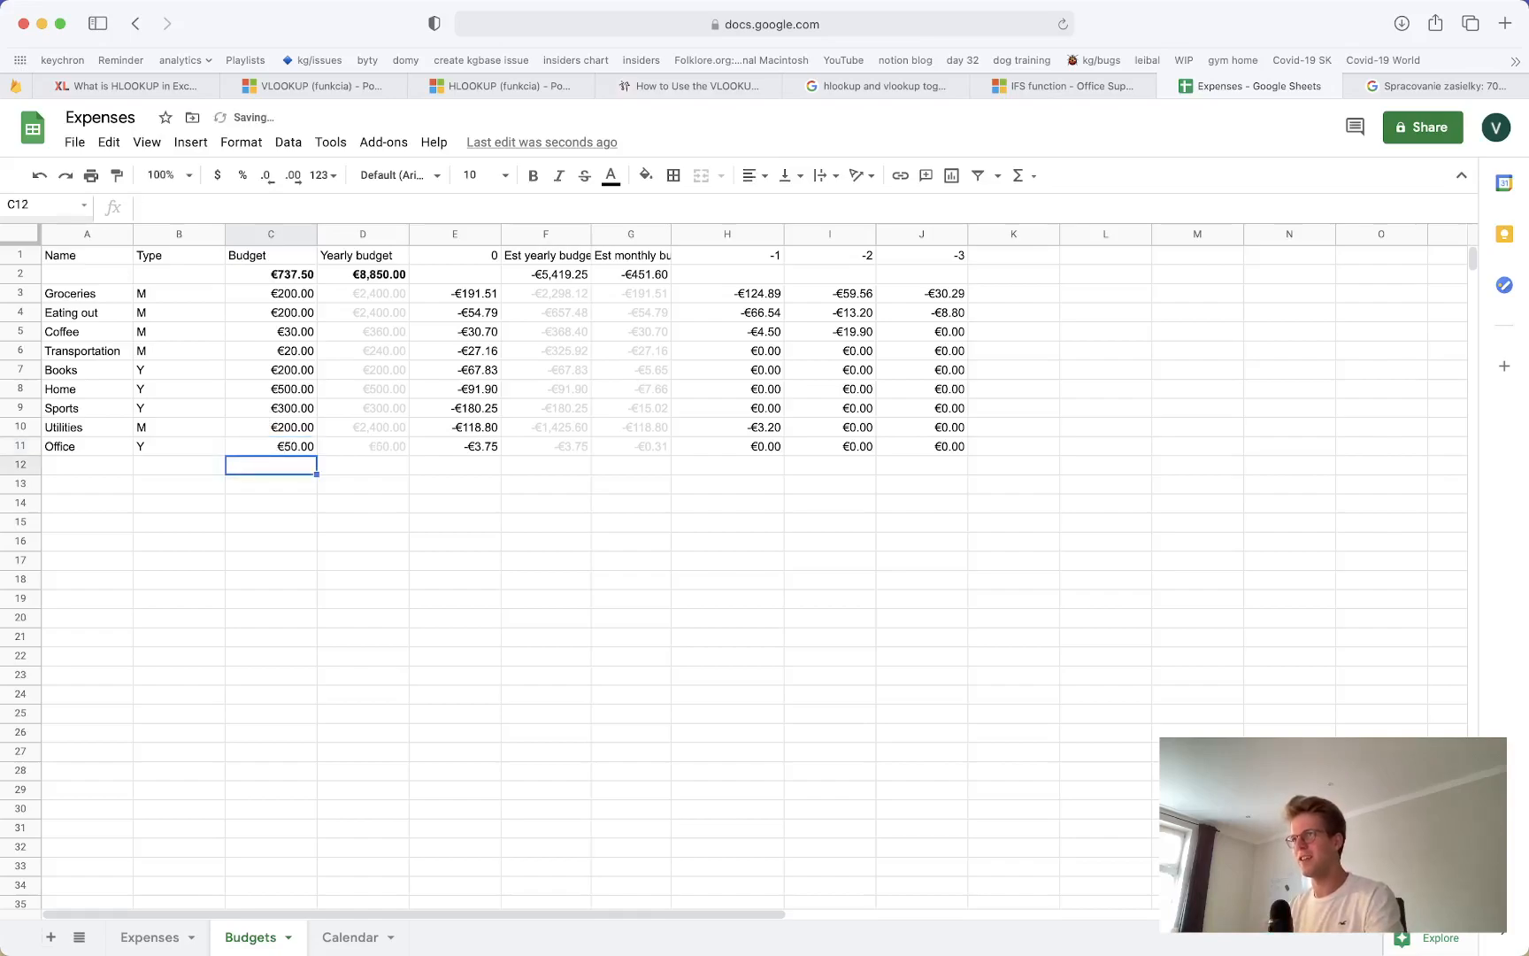
{"action": "key", "text": "Up"}
{"action": "key", "text": "Right"}
{"action": "key", "text": "Right"}
{"action": "key", "text": "Left"}
{"action": "key", "text": "Right"}
{"action": "key", "text": "Left"}
{"action": "key", "text": "Left"}
{"action": "key", "text": "Left"}
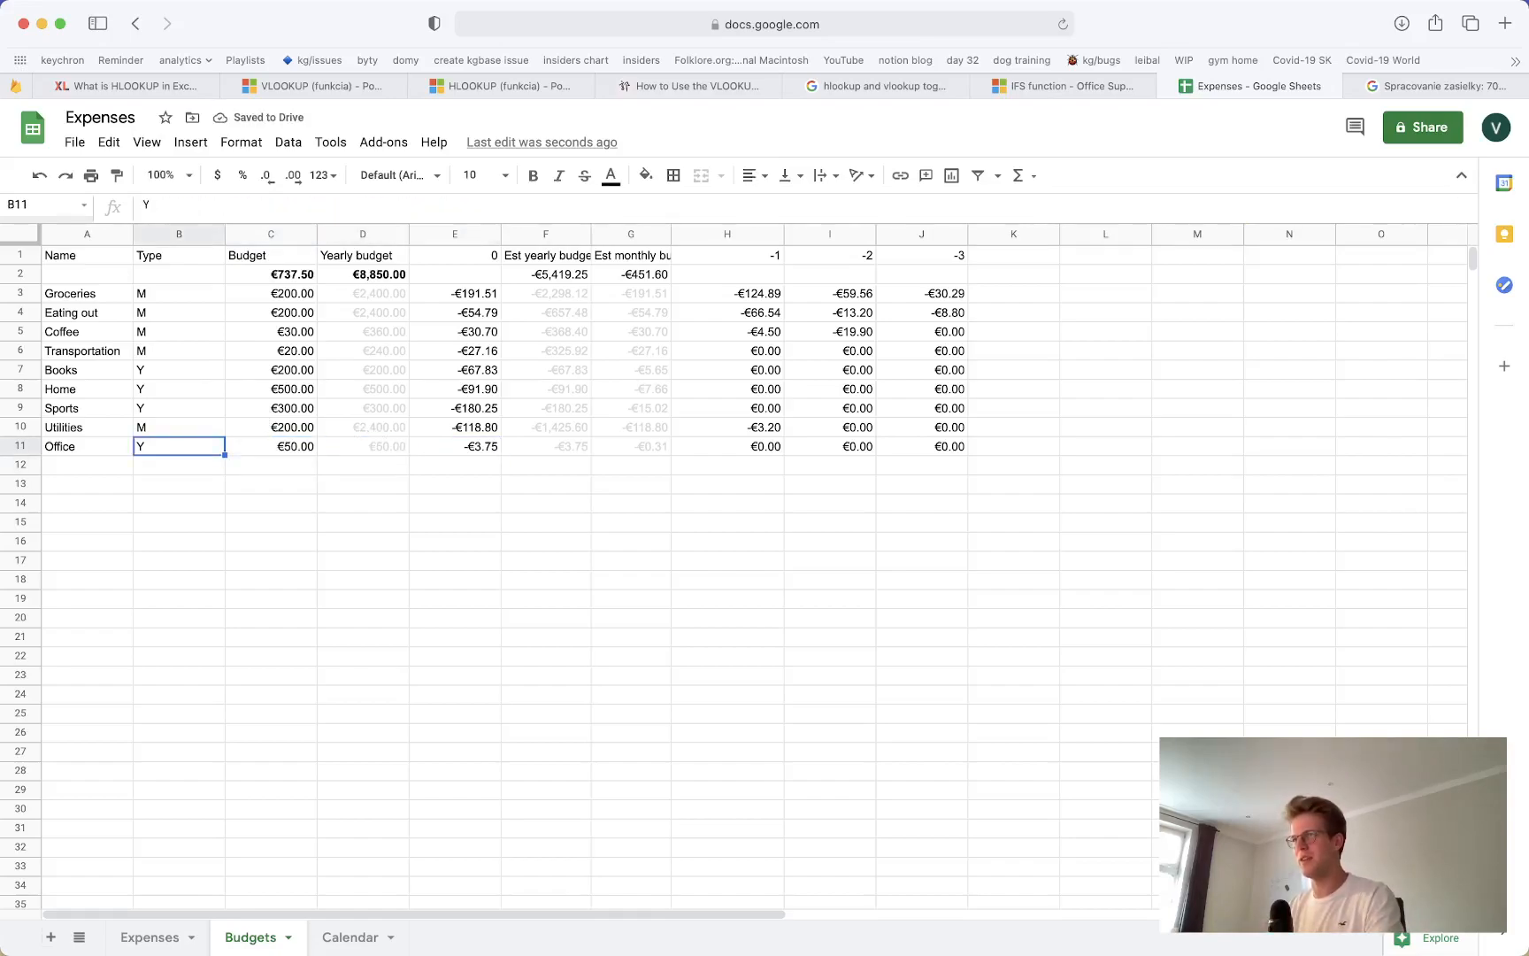
Look up the next missing category in the Expenses sheet and add Entertainment with type M in row 12 of Budgets
{"action": "left_click", "coordinate": [168, 935]}
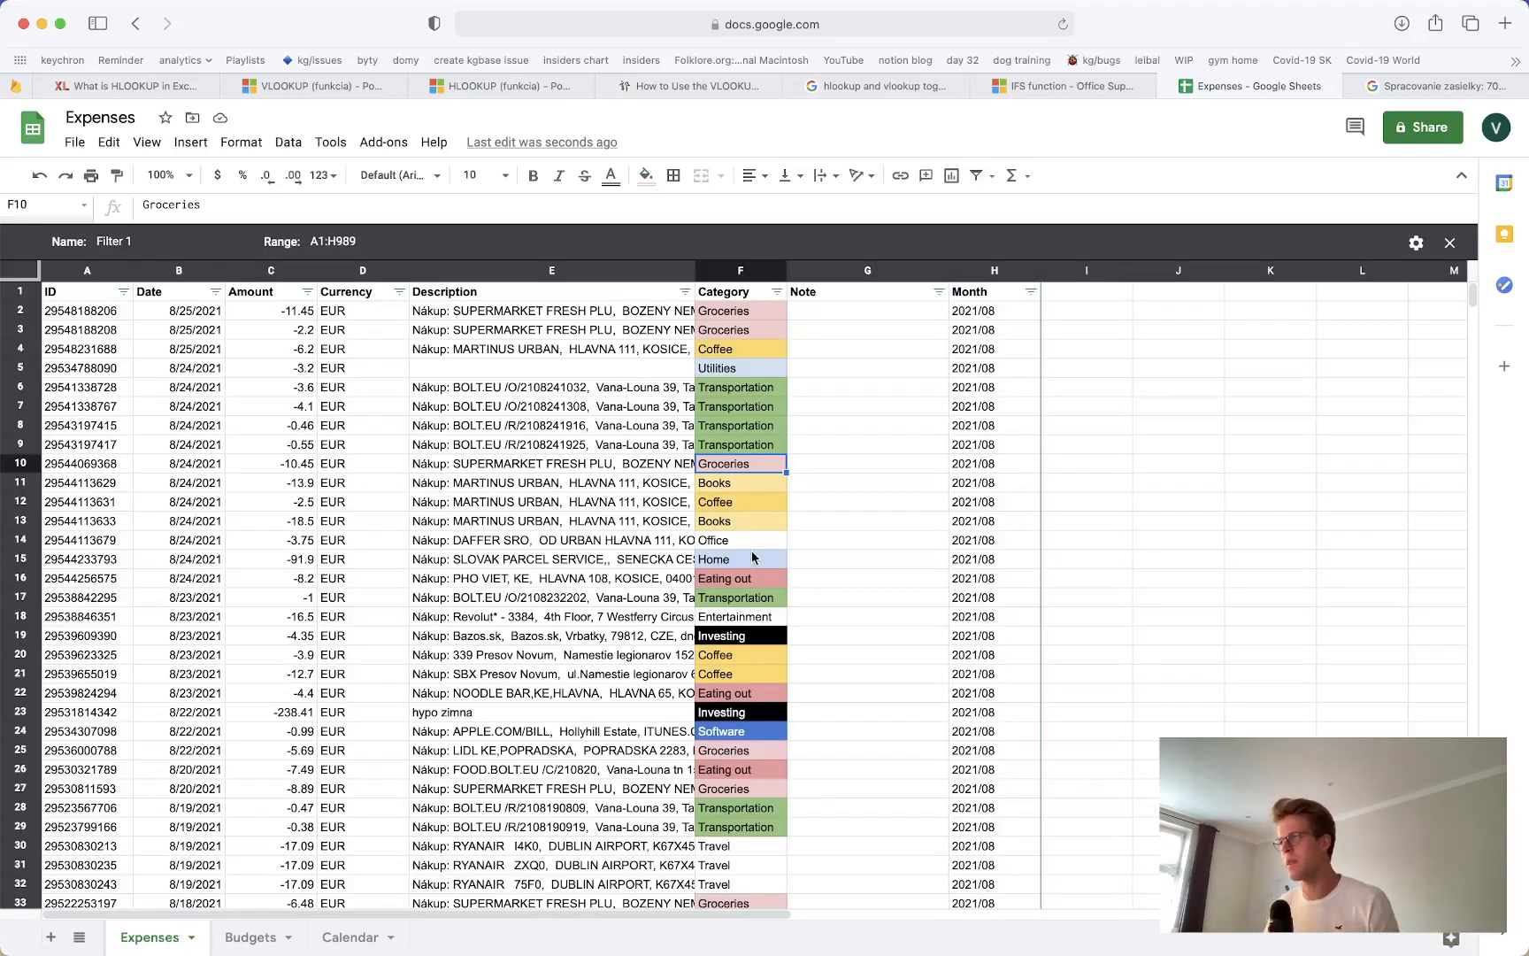
{"action": "left_click", "coordinate": [763, 633]}
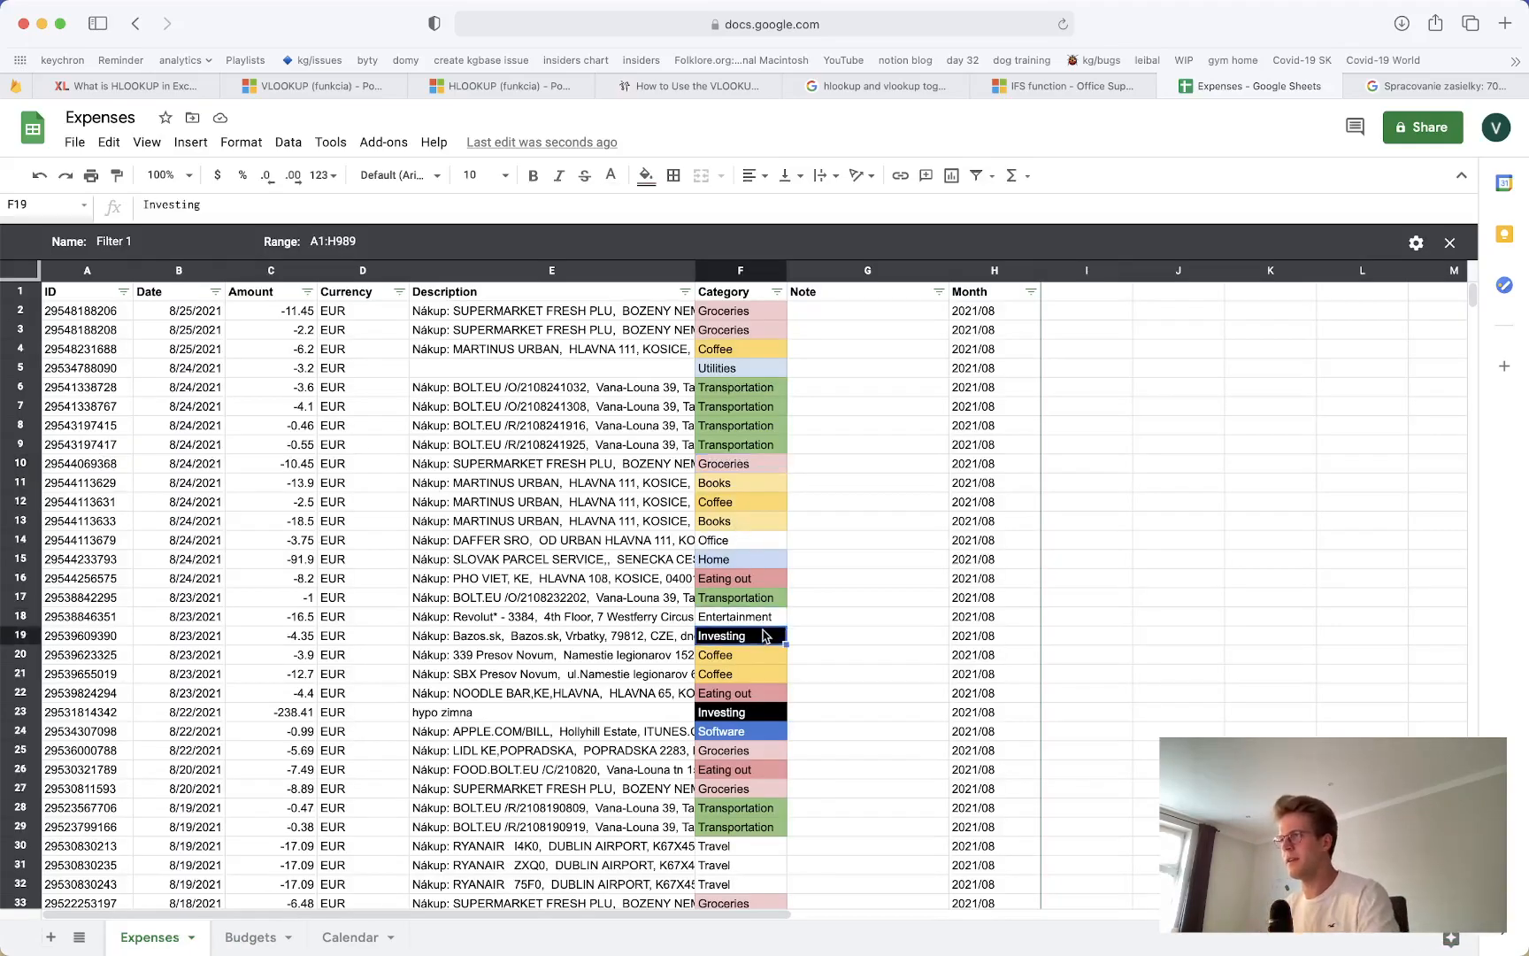
{"action": "left_click", "coordinate": [734, 620]}
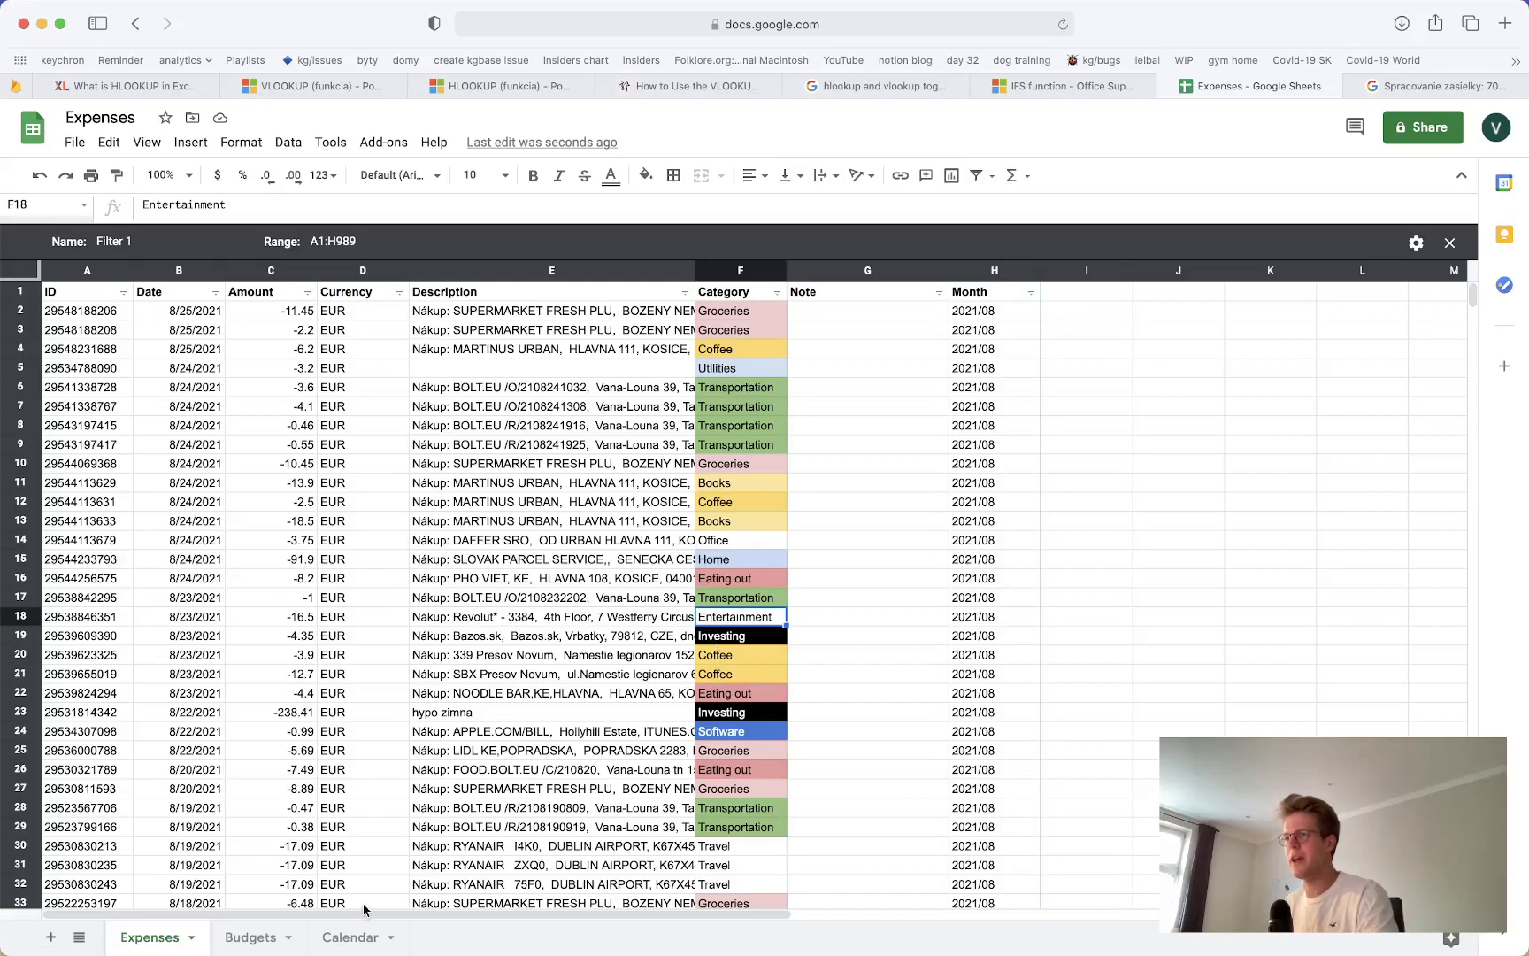
{"action": "left_click", "coordinate": [251, 937]}
{"action": "left_click", "coordinate": [99, 469]}
{"action": "type", "text": "Entertainment"}
{"action": "key", "text": "Tab"}
{"action": "type", "text": "M"}
{"action": "key", "text": "Tab"}
Copy the Office row's budget and formulas, C11:J11, into the Entertainment row and set its budget to 20
{"action": "left_click_drag", "start_coordinate": [266, 447], "coordinate": [924, 445]}
{"action": "key", "text": "cmd+c"}
{"action": "left_click", "coordinate": [261, 466]}
{"action": "key", "text": "super+v"}
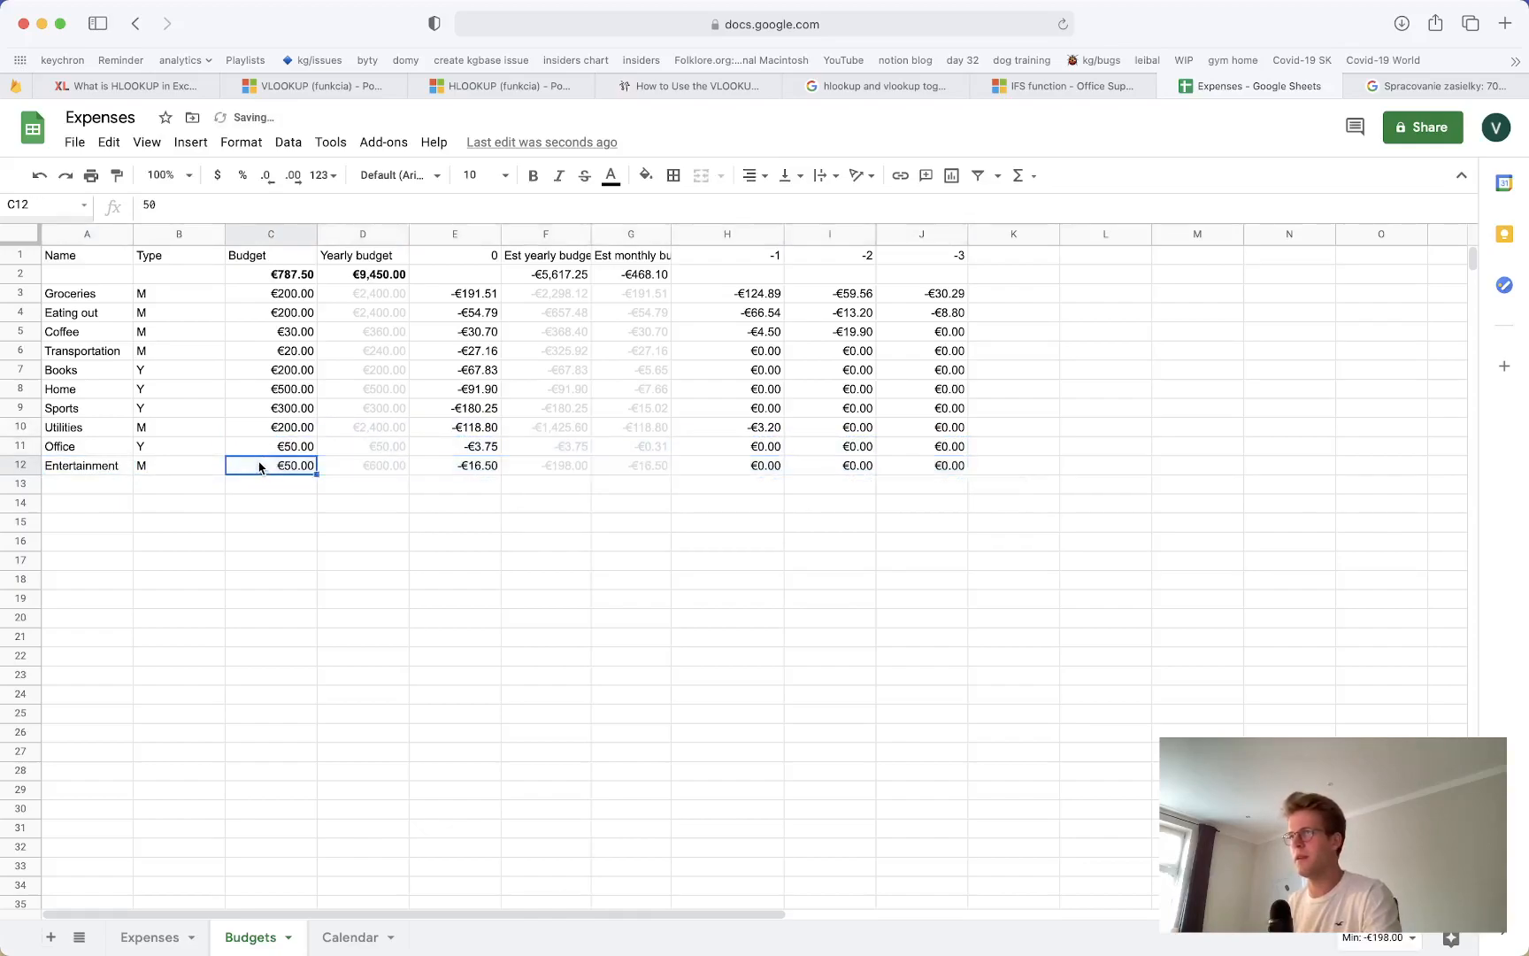
{"action": "type", "text": "20"}
{"action": "key", "text": "Tab"}
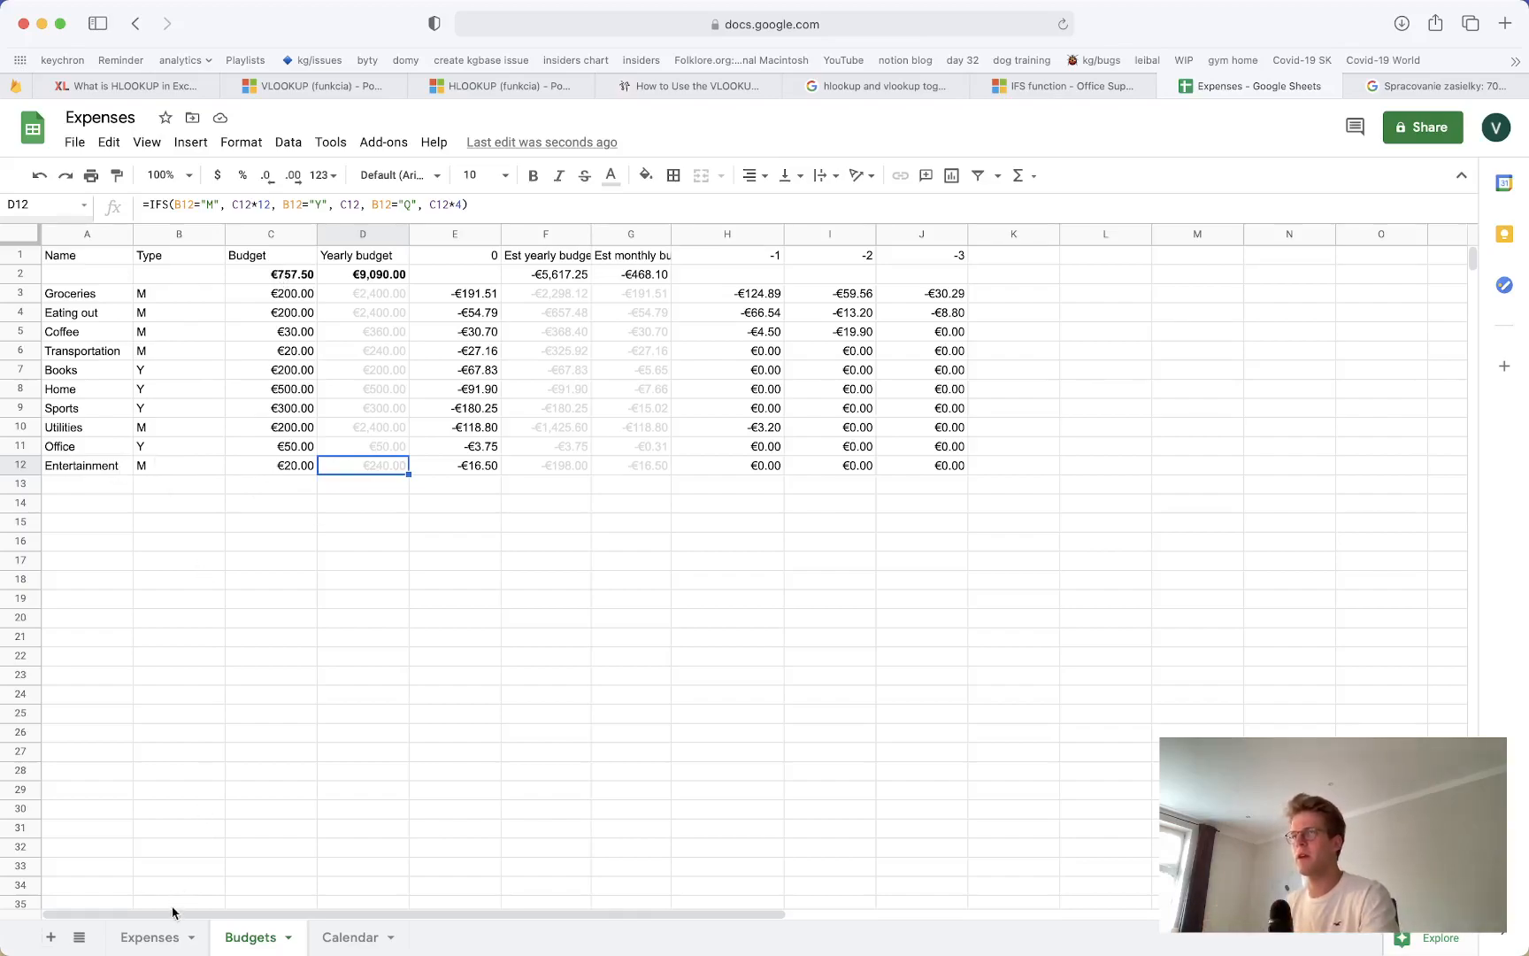
Check the Expenses categories again and add Software with type M in row 13 of the Budgets sheet
{"action": "left_click", "coordinate": [162, 938]}
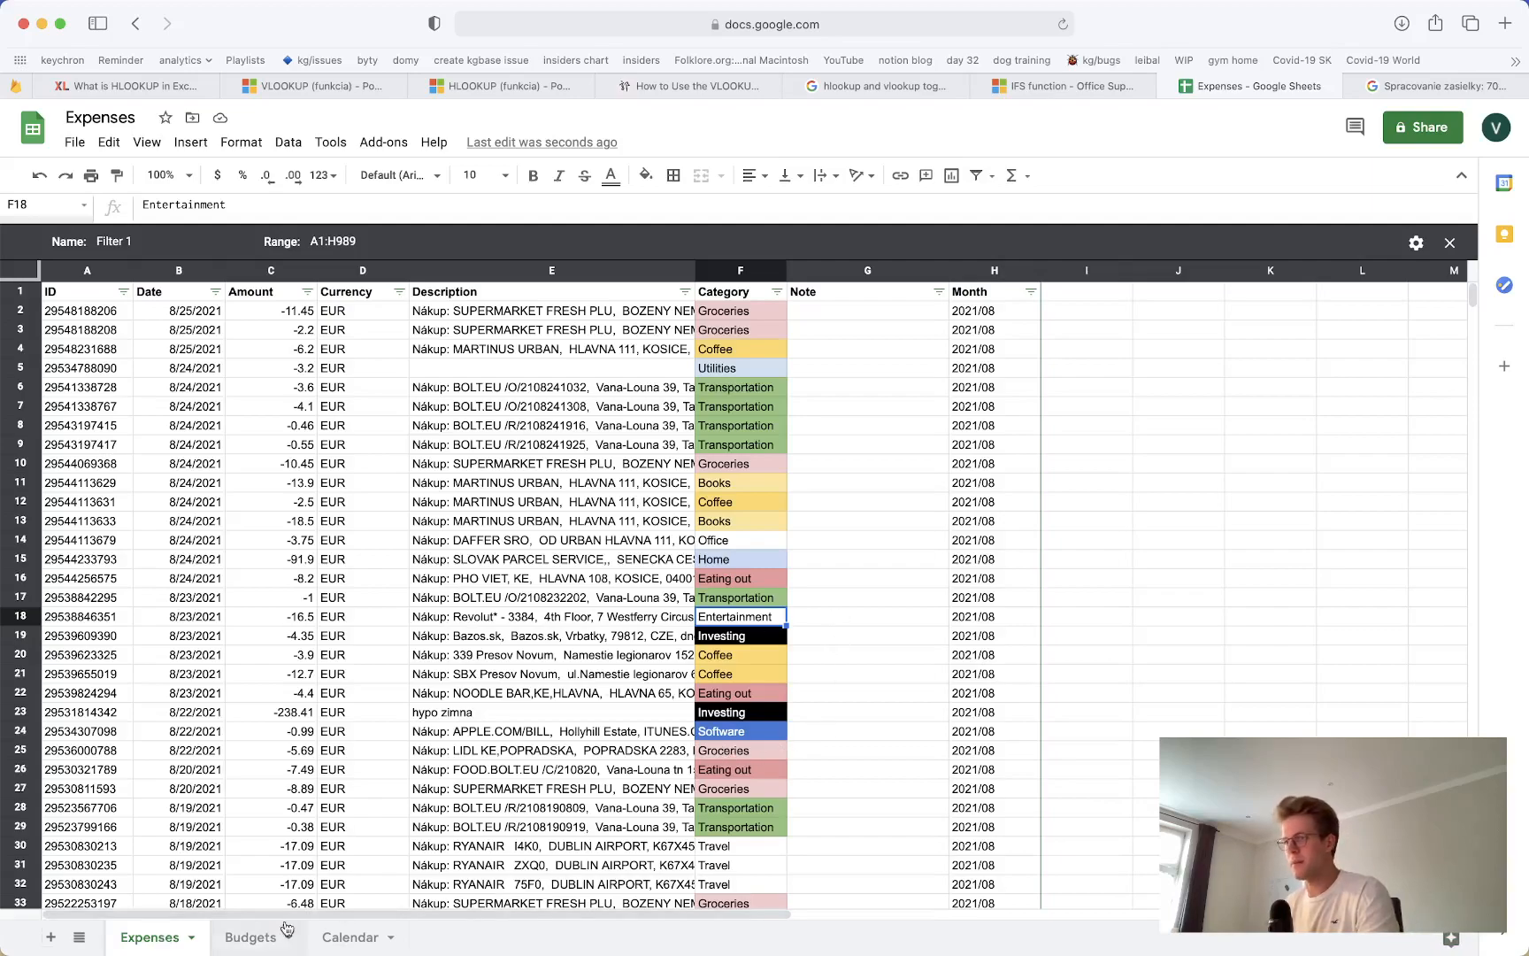
{"action": "left_click", "coordinate": [221, 938]}
{"action": "left_click", "coordinate": [89, 485]}
{"action": "type", "text": "Software"}
{"action": "key", "text": "Tab"}
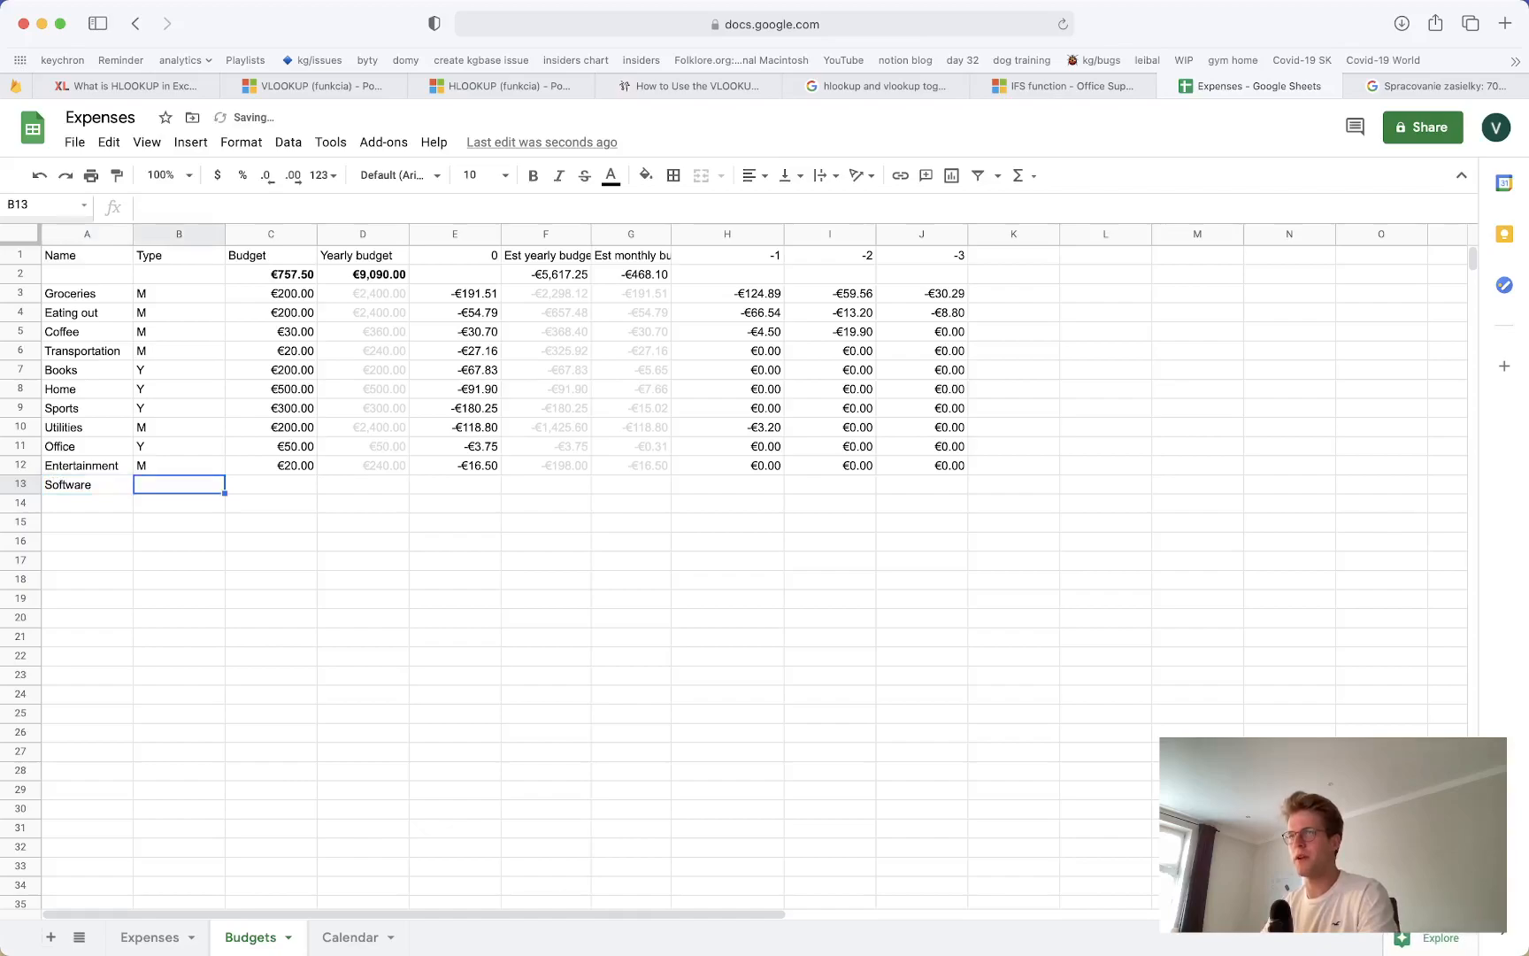
{"action": "type", "text": "M"}
{"action": "key", "text": "Tab"}
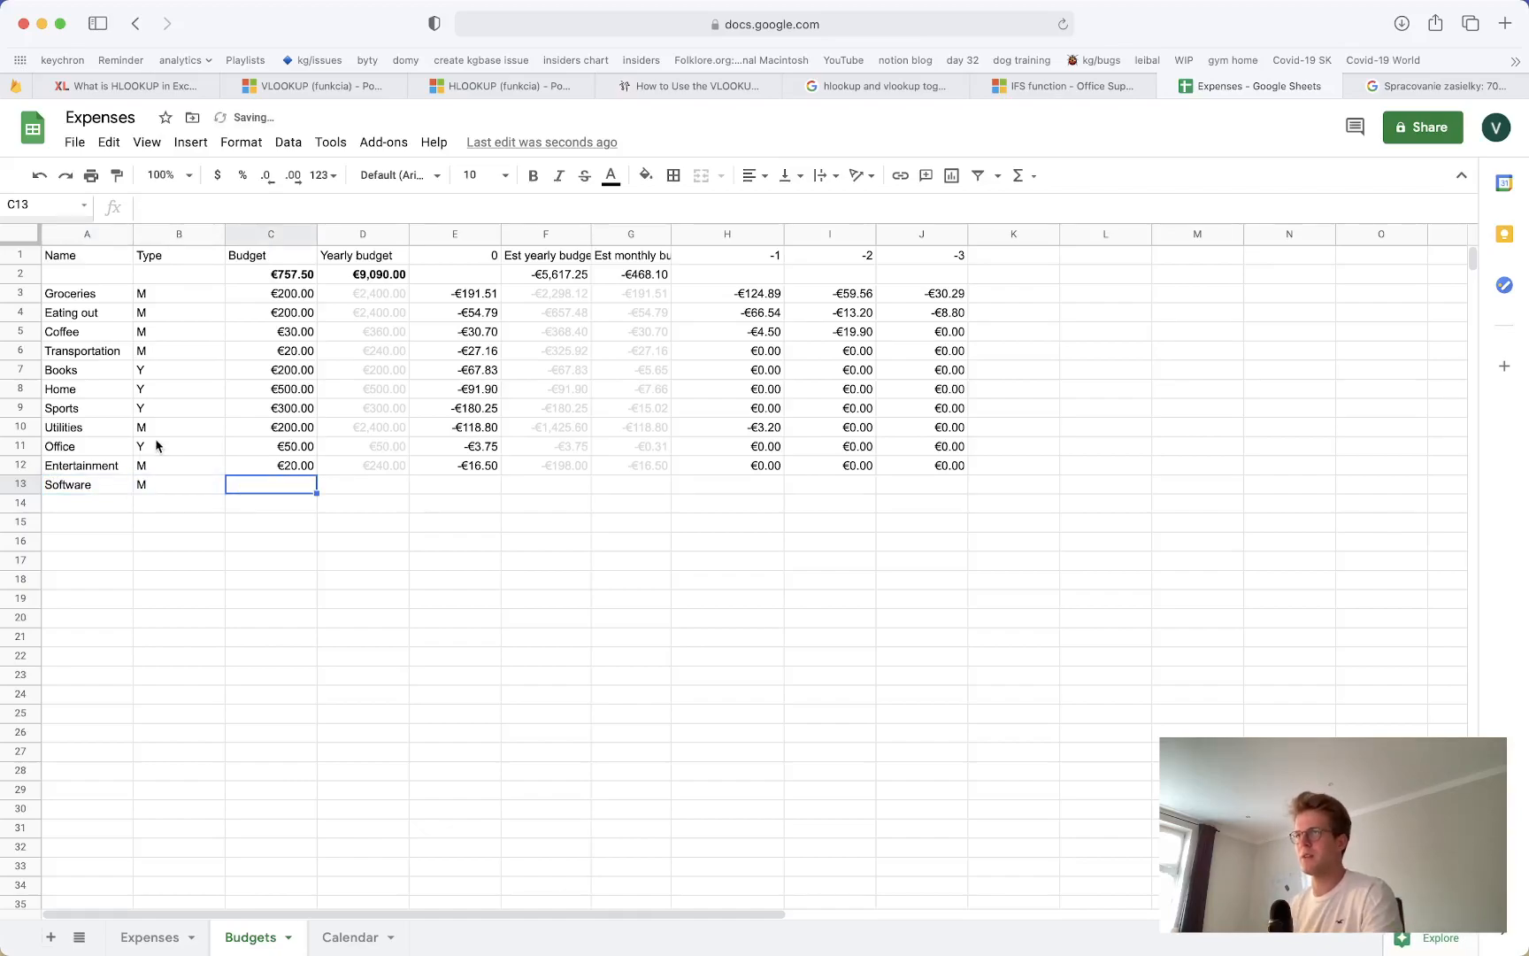
Copy the Entertainment row's budget and formulas, C12:J12, into the Software row
{"action": "left_click_drag", "start_coordinate": [273, 465], "coordinate": [904, 469]}
{"action": "key", "text": "cmd+c"}
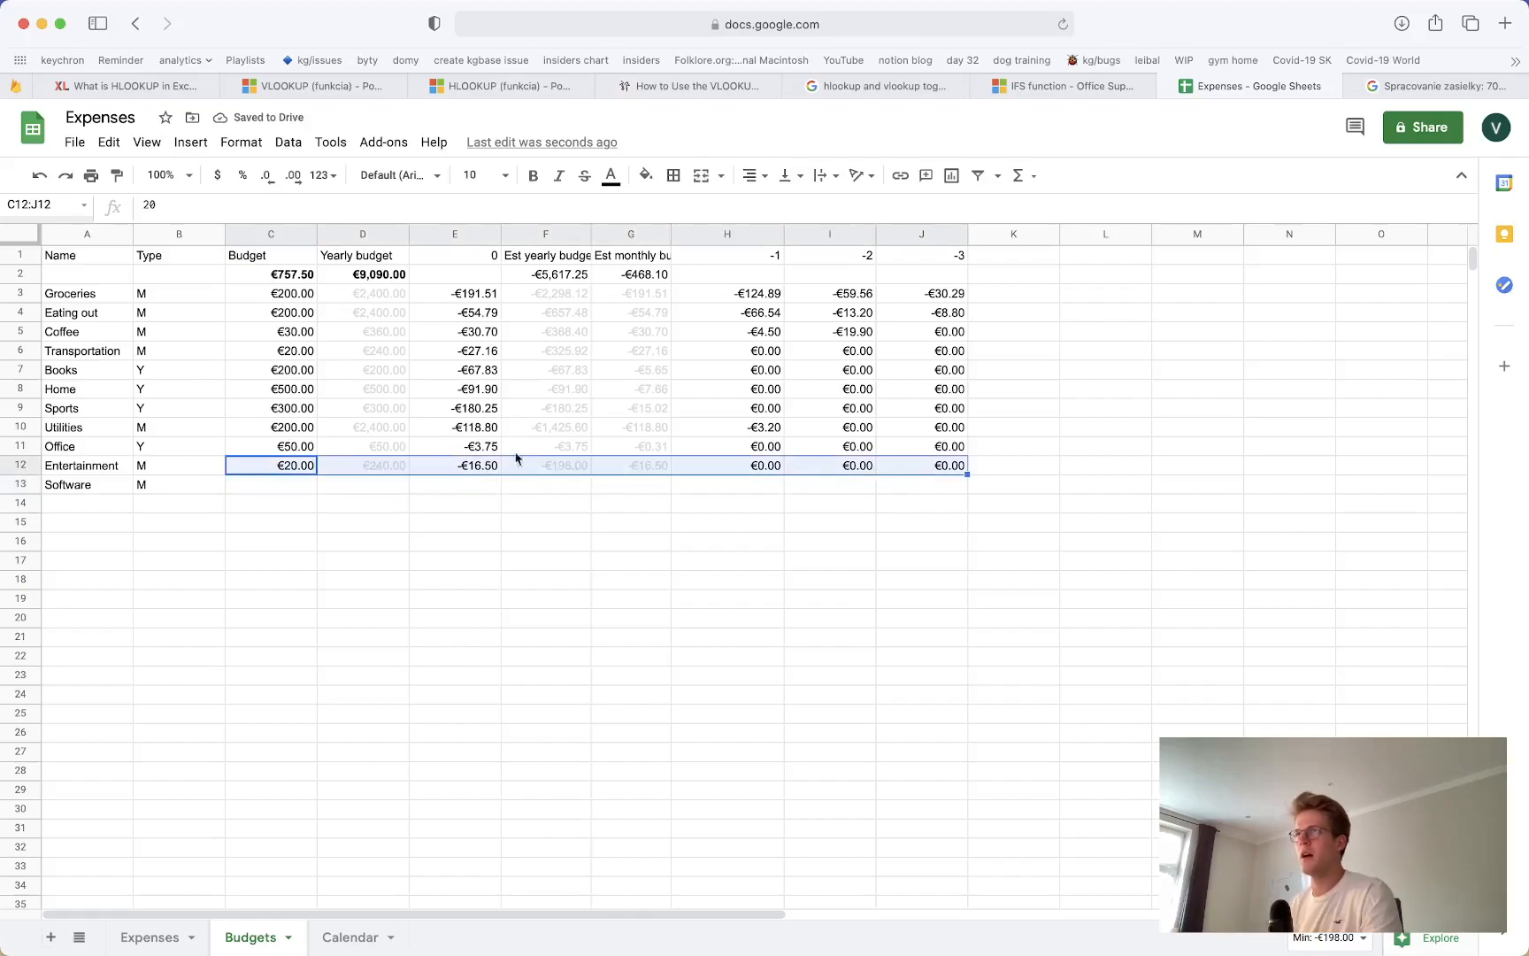
{"action": "left_click", "coordinate": [270, 485]}
{"action": "key", "text": "super+v"}
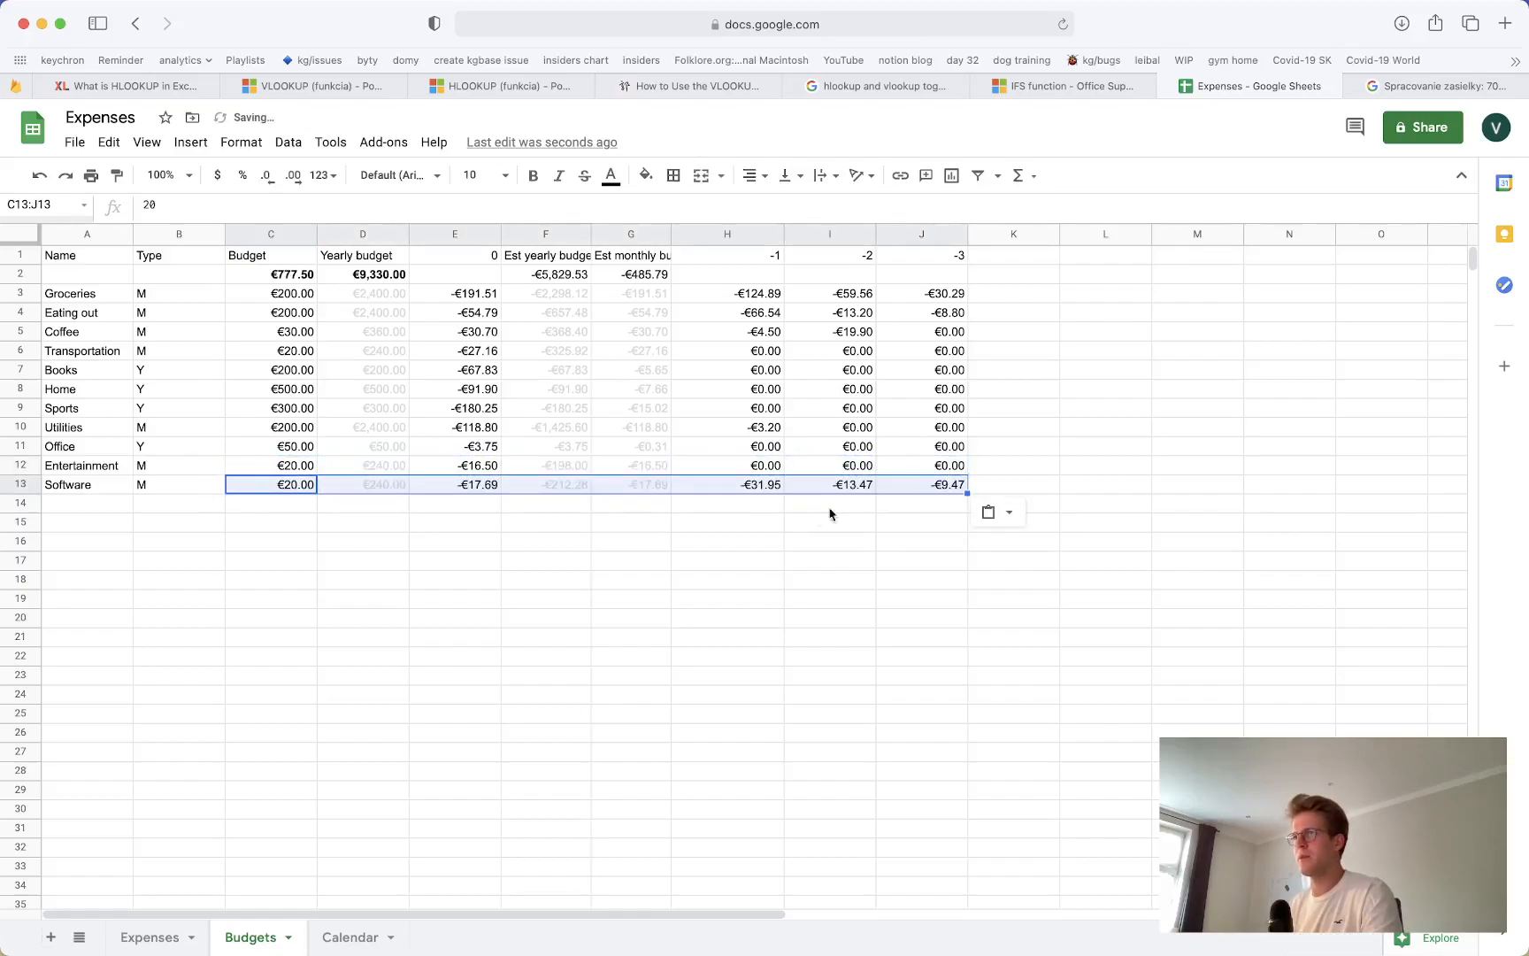
{"action": "left_click", "coordinate": [832, 486]}
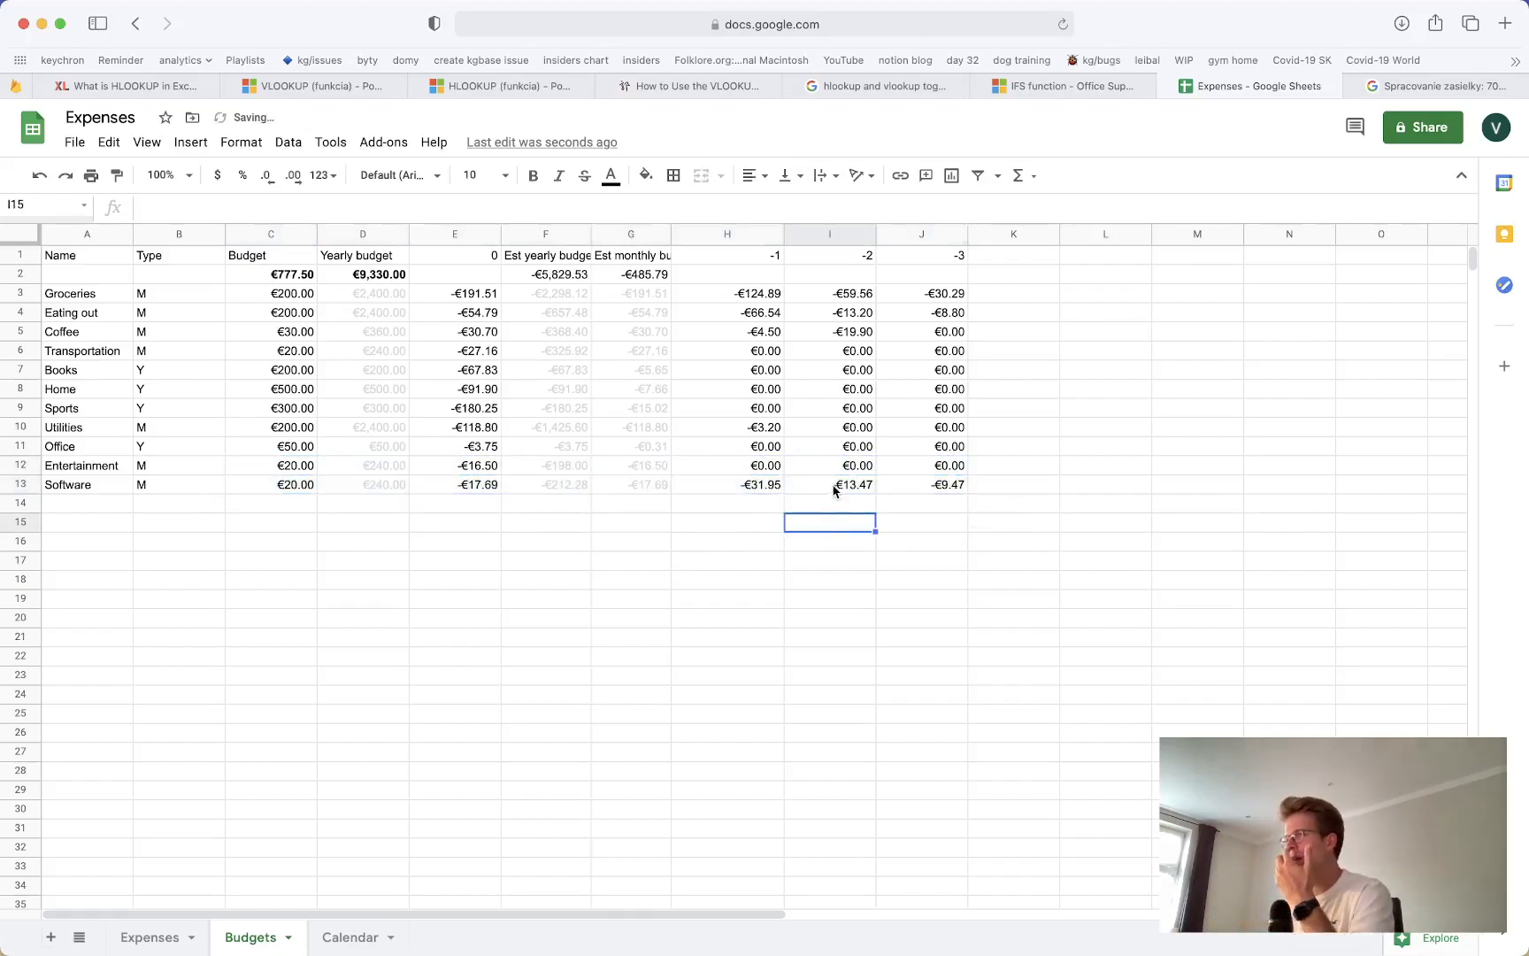
{"action": "left_click", "coordinate": [779, 486]}
{"action": "left_click", "coordinate": [812, 492]}
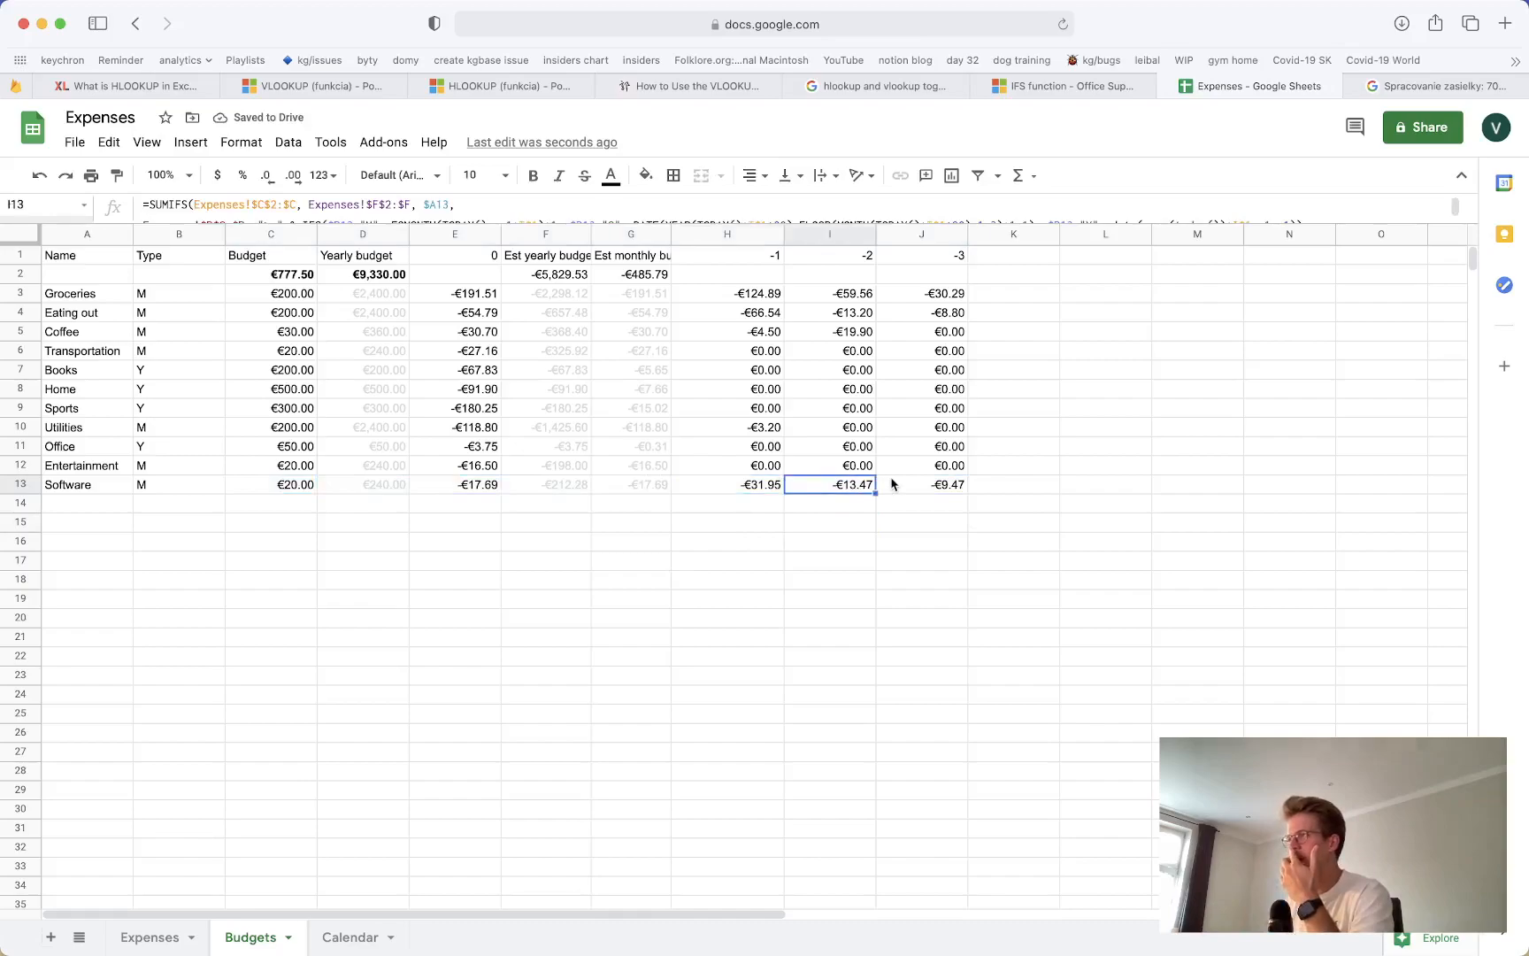
Copy the -3 period column, J1:J13, into column K and change its header to -4
{"action": "left_click", "coordinate": [945, 237]}
{"action": "left_click_drag", "start_coordinate": [954, 258], "coordinate": [915, 487]}
{"action": "key", "text": "cmd+c"}
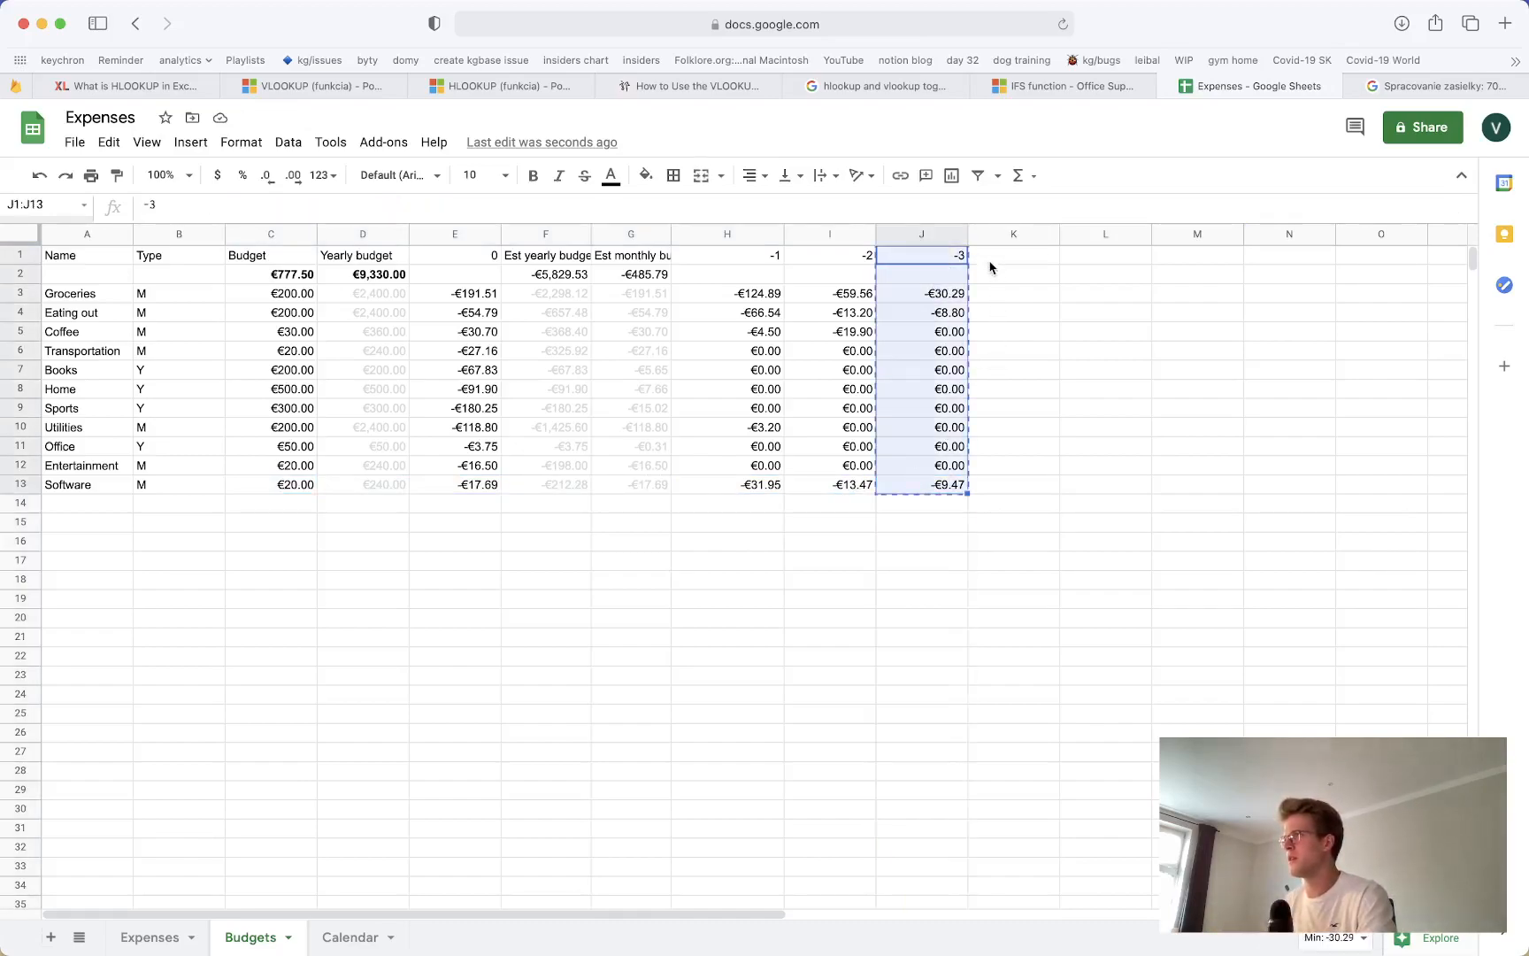
{"action": "left_click", "coordinate": [989, 263]}
{"action": "key", "text": "super+v"}
{"action": "left_click", "coordinate": [1020, 256]}
{"action": "type", "text": "-4"}
{"action": "key", "text": "Return"}
Paste the copied period column into column L and change its header to -5
{"action": "left_click_drag", "start_coordinate": [1069, 256], "coordinate": [1095, 482]}
{"action": "key", "text": "super+v"}
{"action": "left_click", "coordinate": [1119, 256]}
{"action": "type", "text": "-5"}
{"action": "key", "text": "Return"}
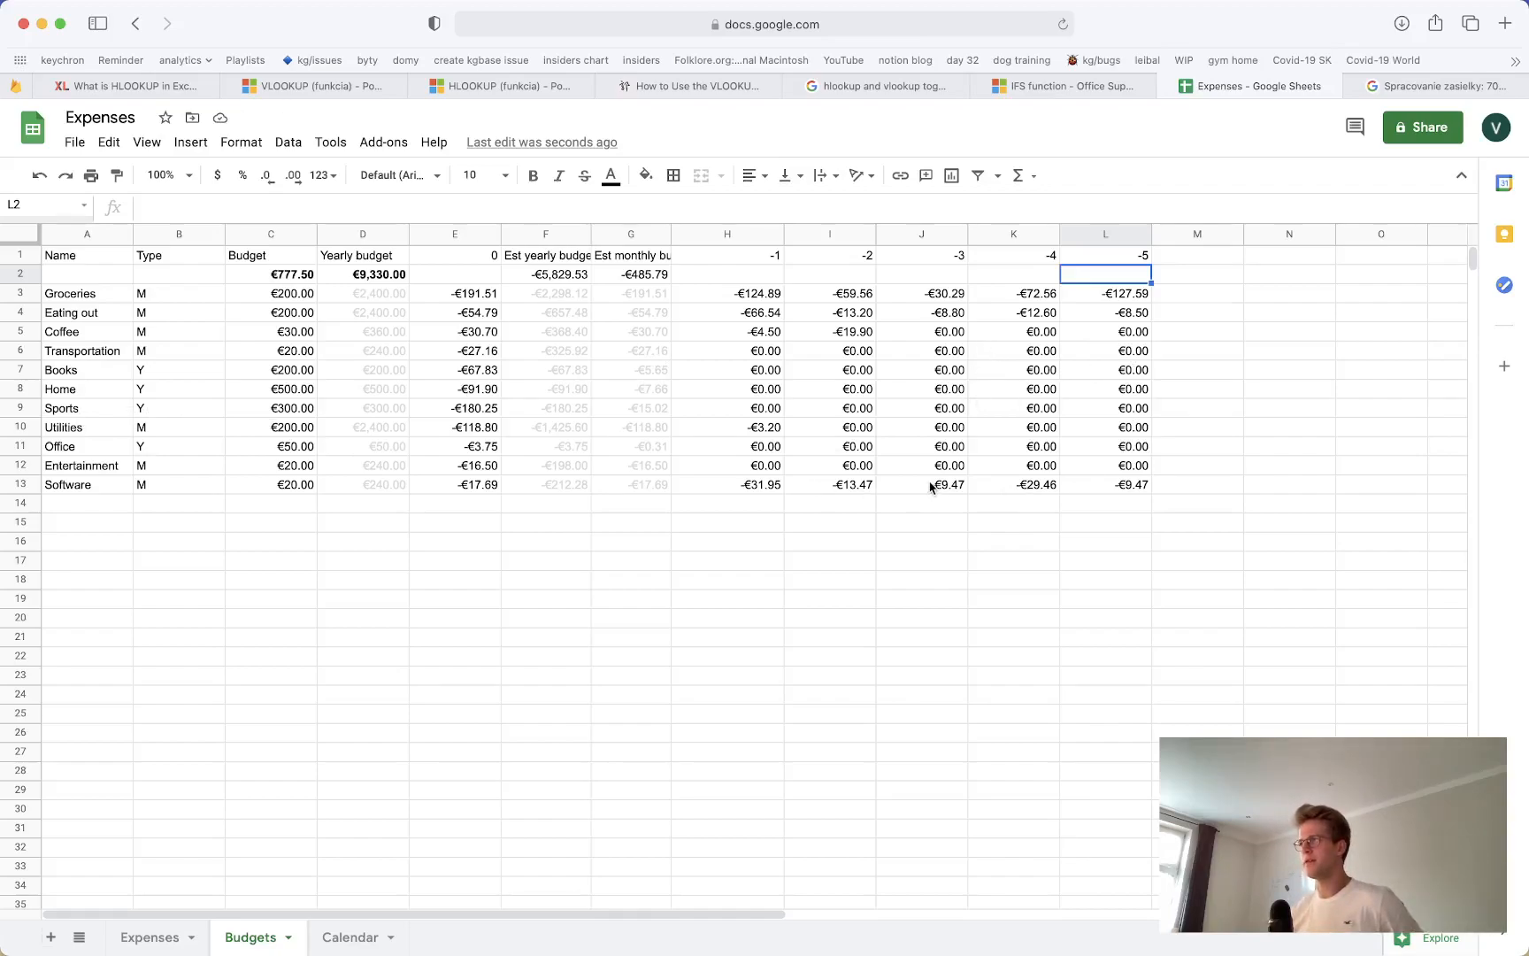
Change the Software category to type Y with a budget of 100
{"action": "left_click", "coordinate": [1046, 489]}
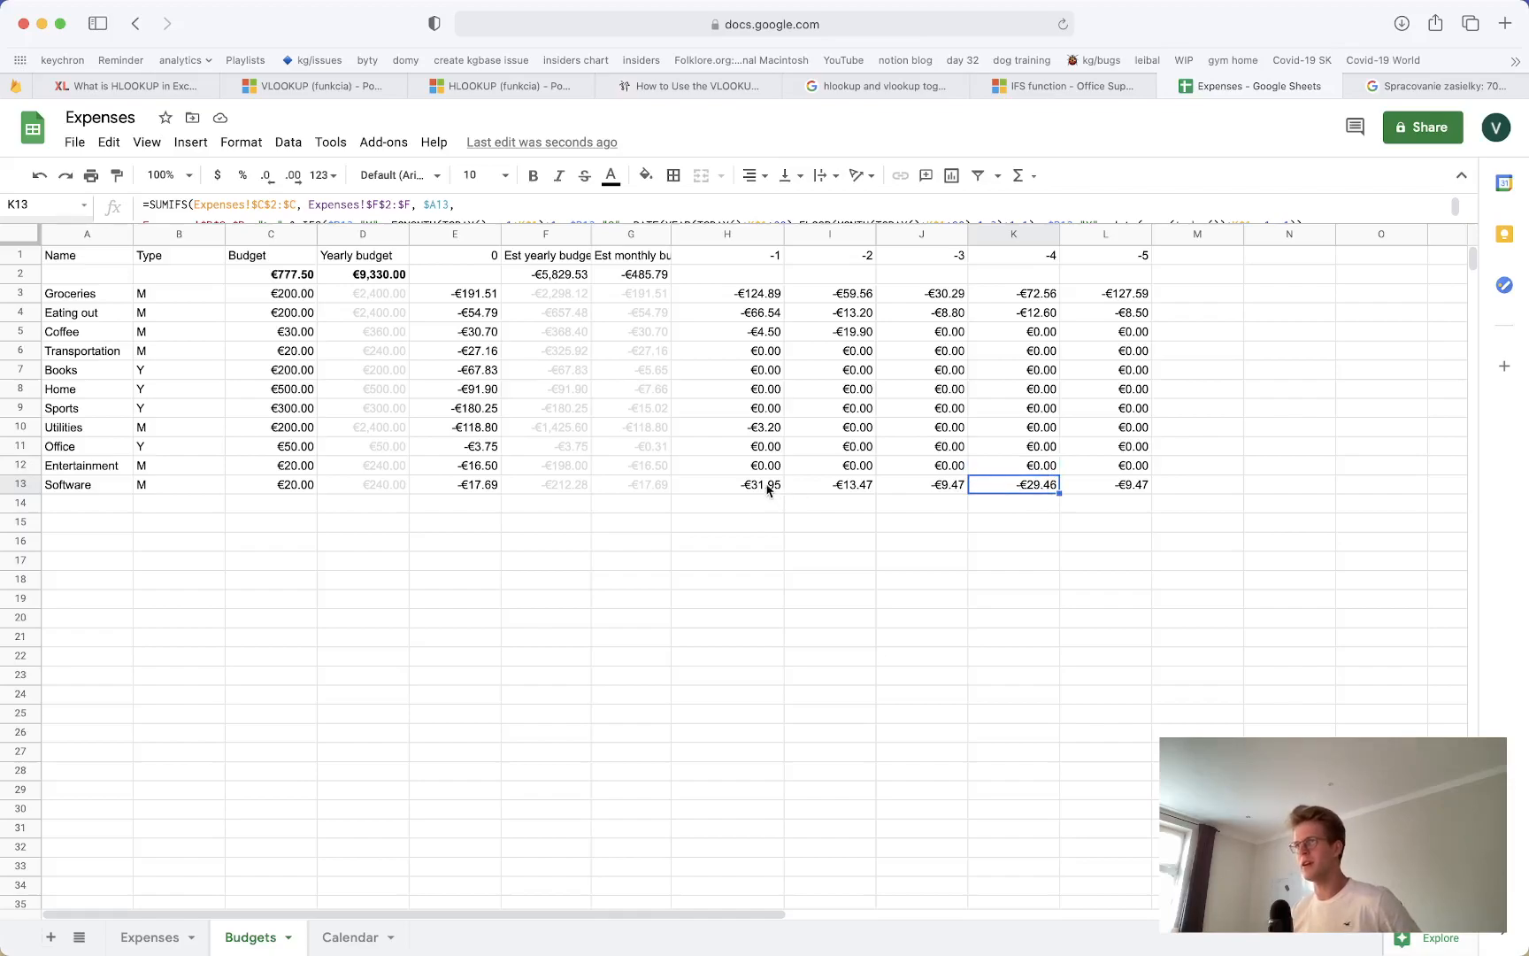
{"action": "left_click", "coordinate": [194, 471]}
{"action": "left_click", "coordinate": [197, 490]}
{"action": "type", "text": "Y"}
{"action": "key", "text": "Tab"}
{"action": "type", "text": "100"}
{"action": "key", "text": "Return"}
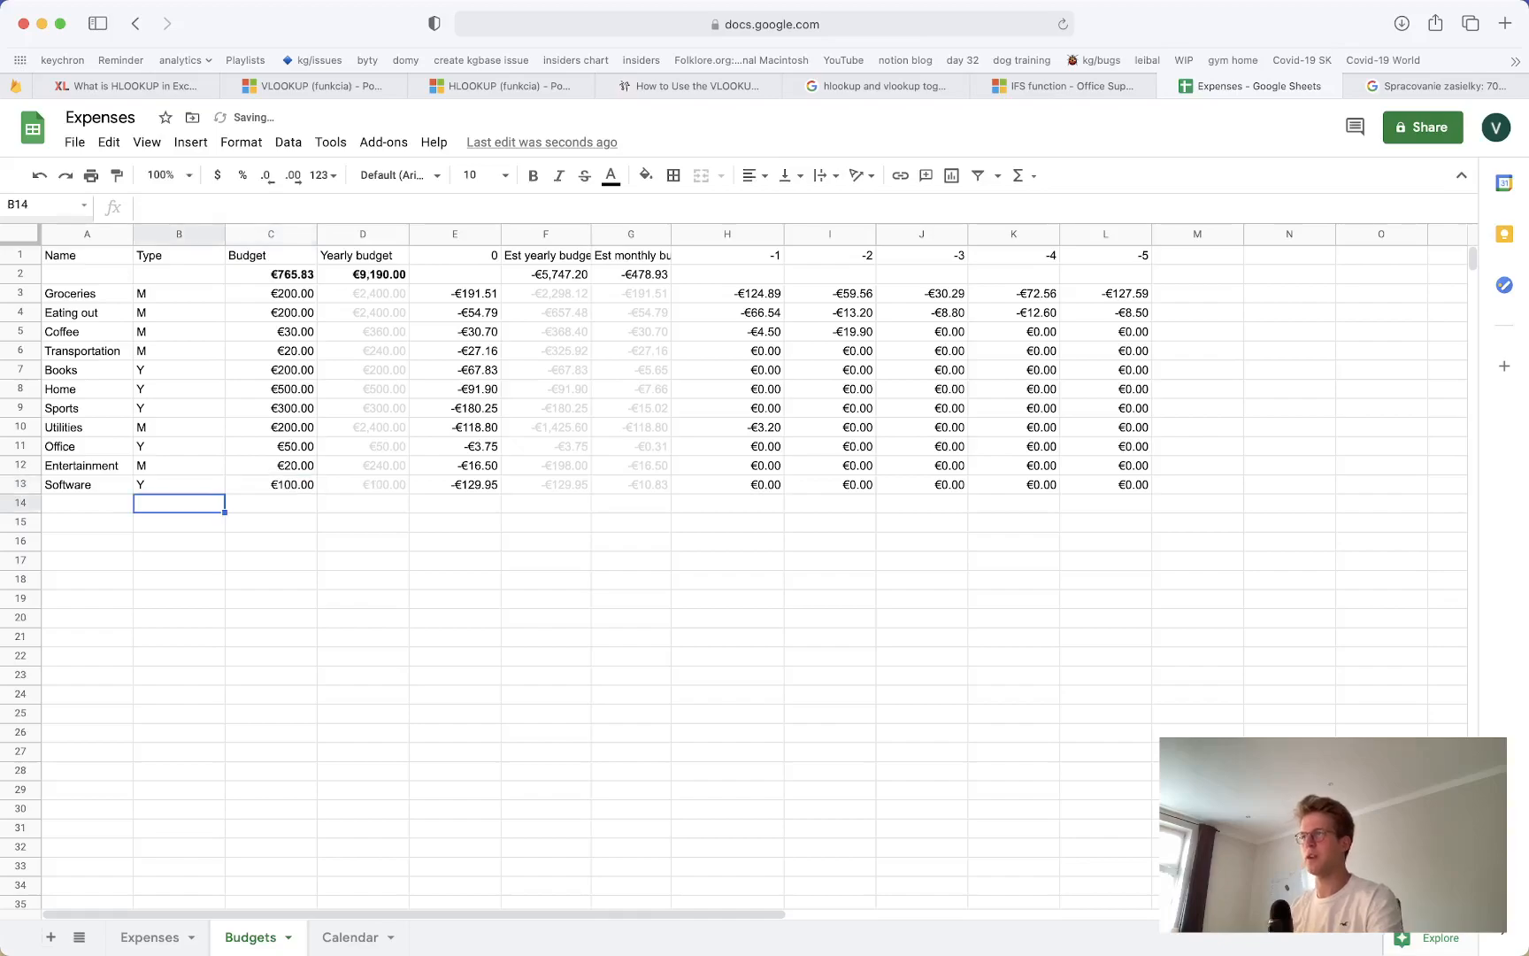
Examine the current-period spending formula for Software in E13
{"action": "left_click", "coordinate": [477, 492]}
{"action": "left_click", "coordinate": [485, 505]}
{"action": "left_click", "coordinate": [483, 492]}
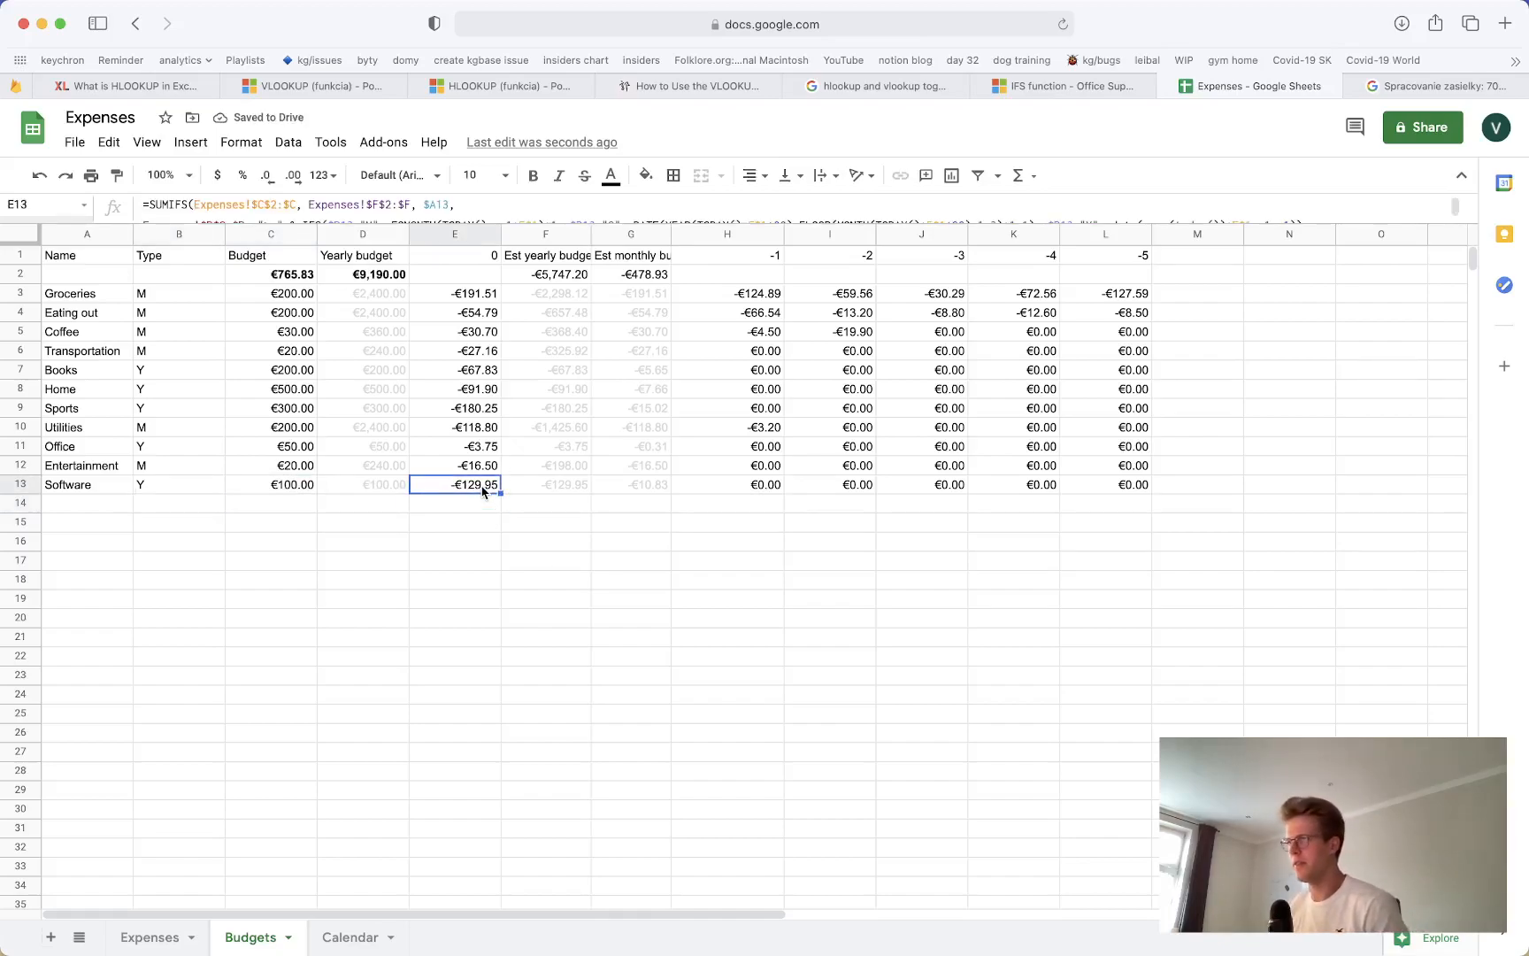
{"action": "double_click", "coordinate": [481, 490]}
{"action": "key", "text": "Return"}
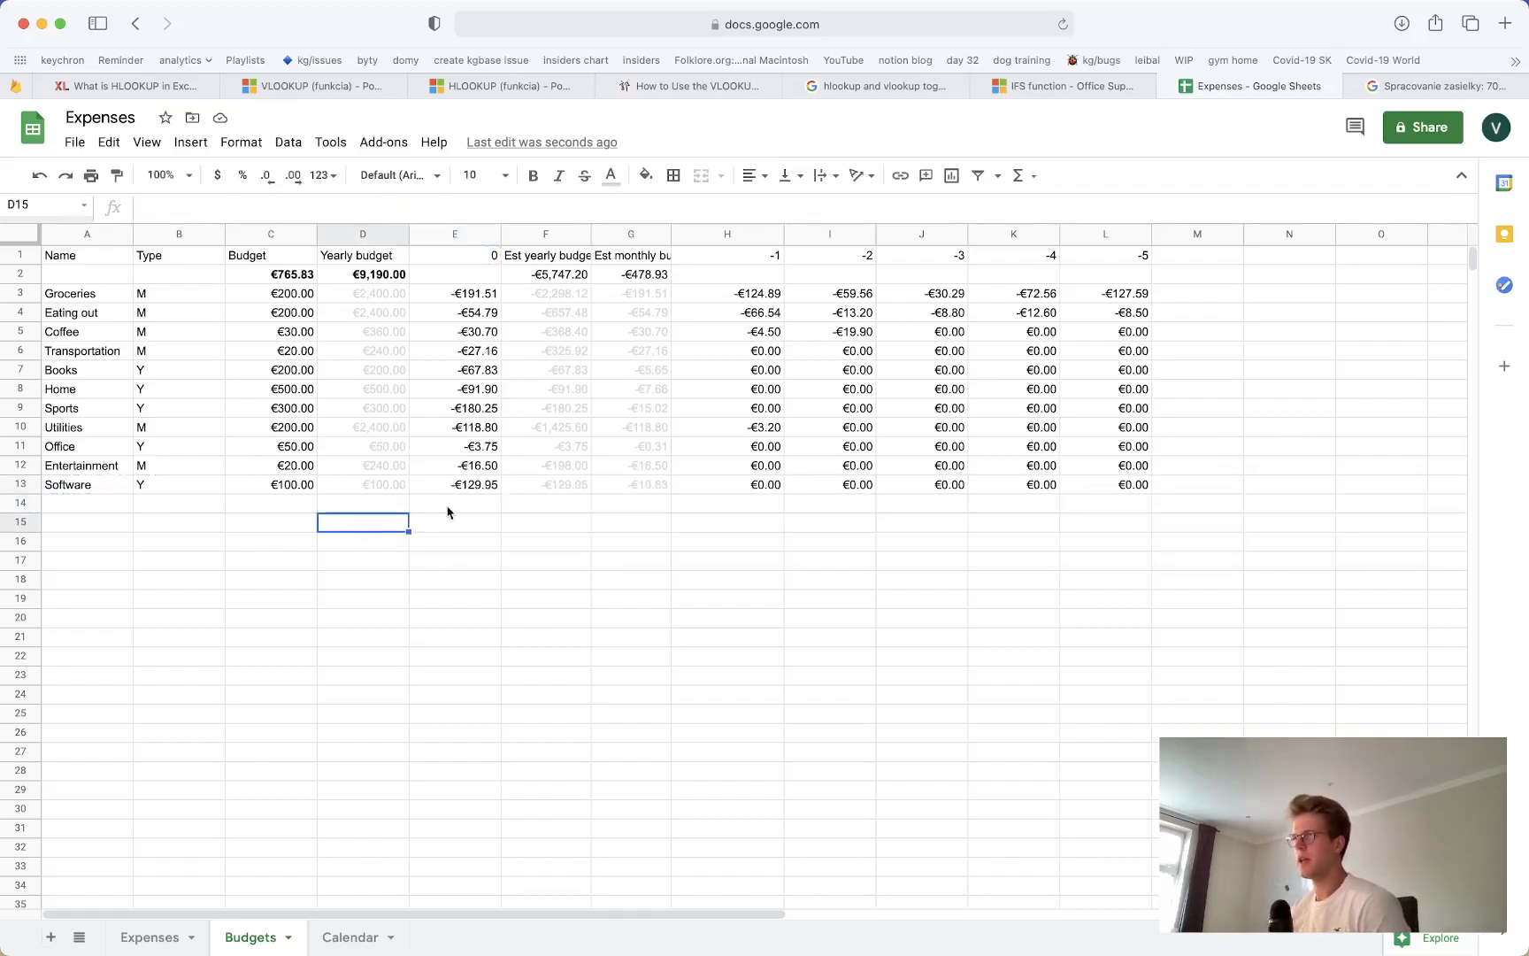
Add a Travel category below Software with type Y and a budget of 1,000
{"action": "left_click", "coordinate": [462, 488]}
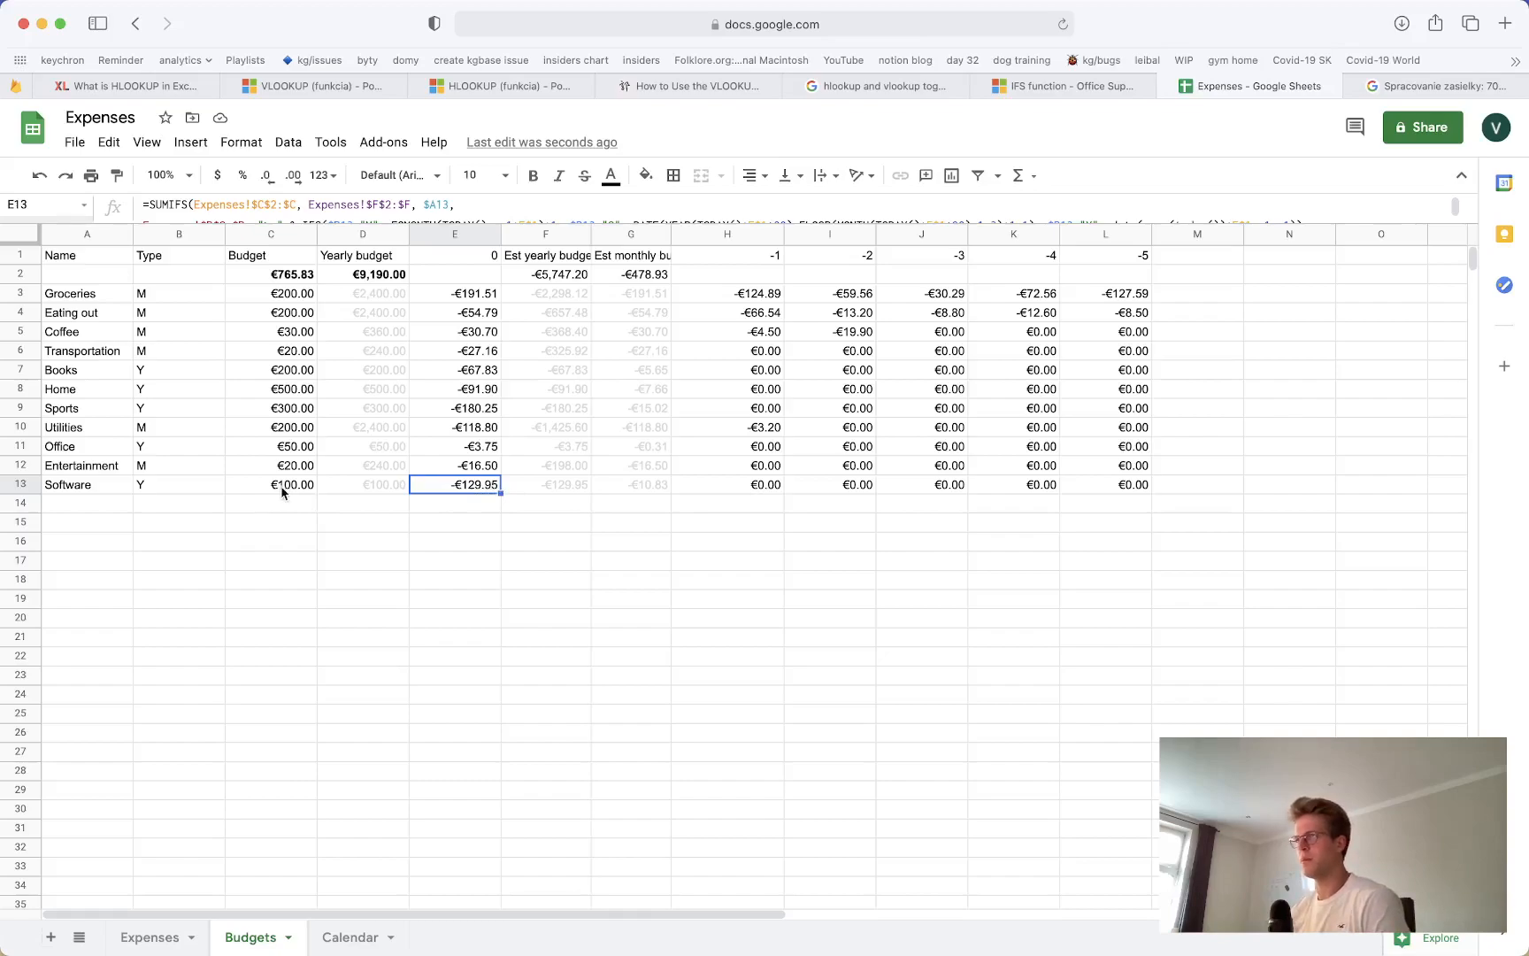
{"action": "left_click", "coordinate": [149, 937]}
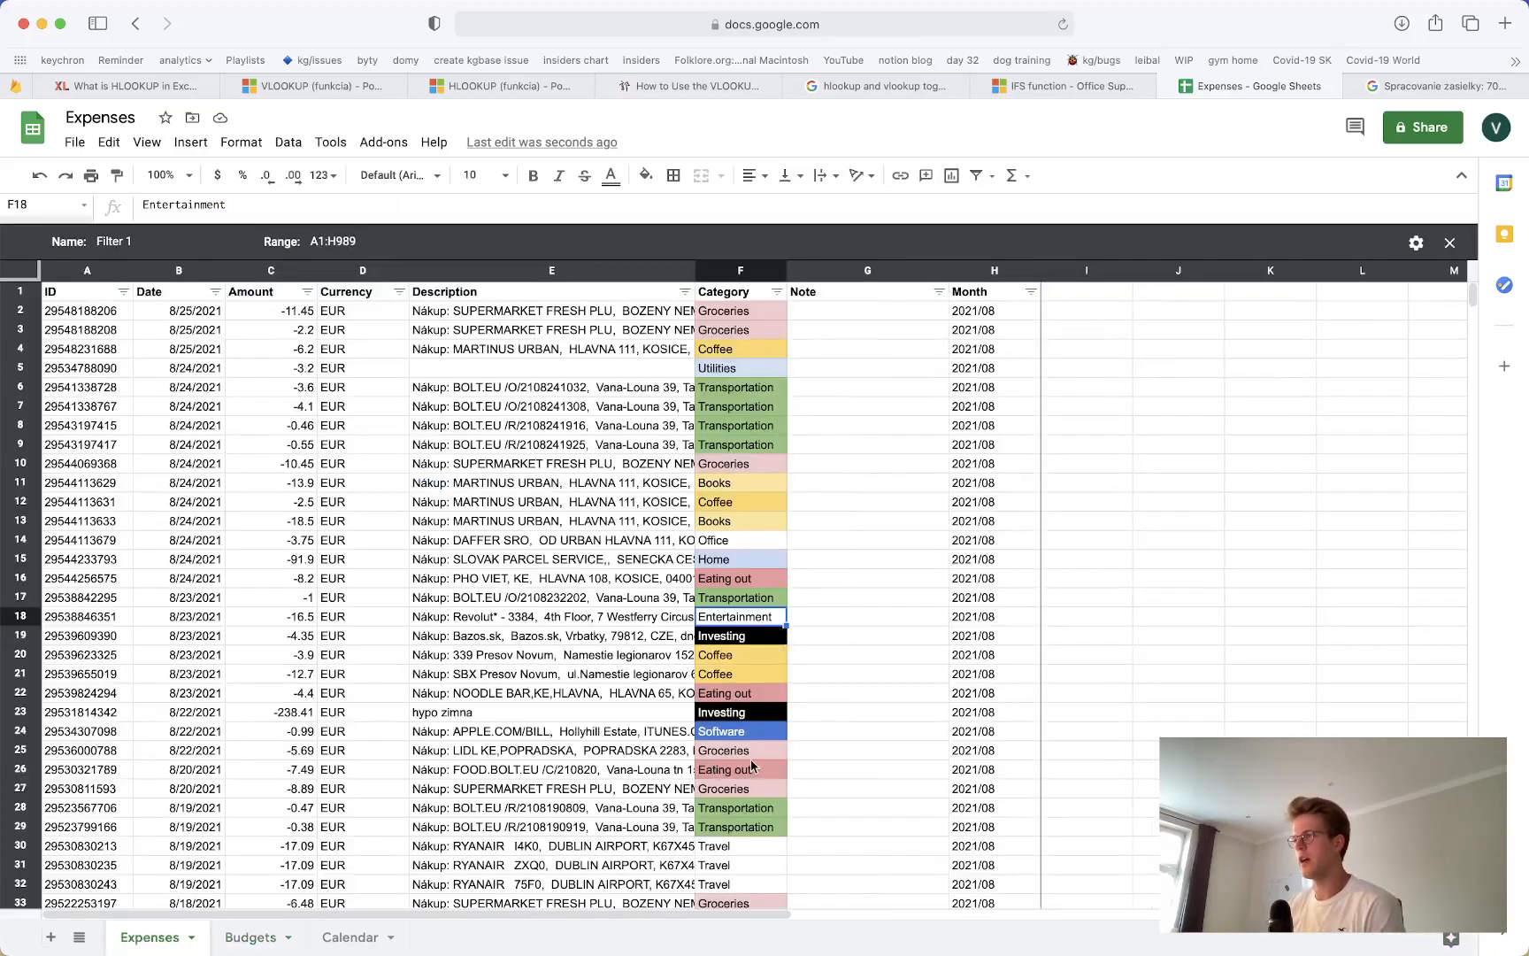
{"action": "scroll", "coordinate": [756, 770], "scroll_direction": "down", "scroll_amount": 2}
{"action": "left_click", "coordinate": [251, 937]}
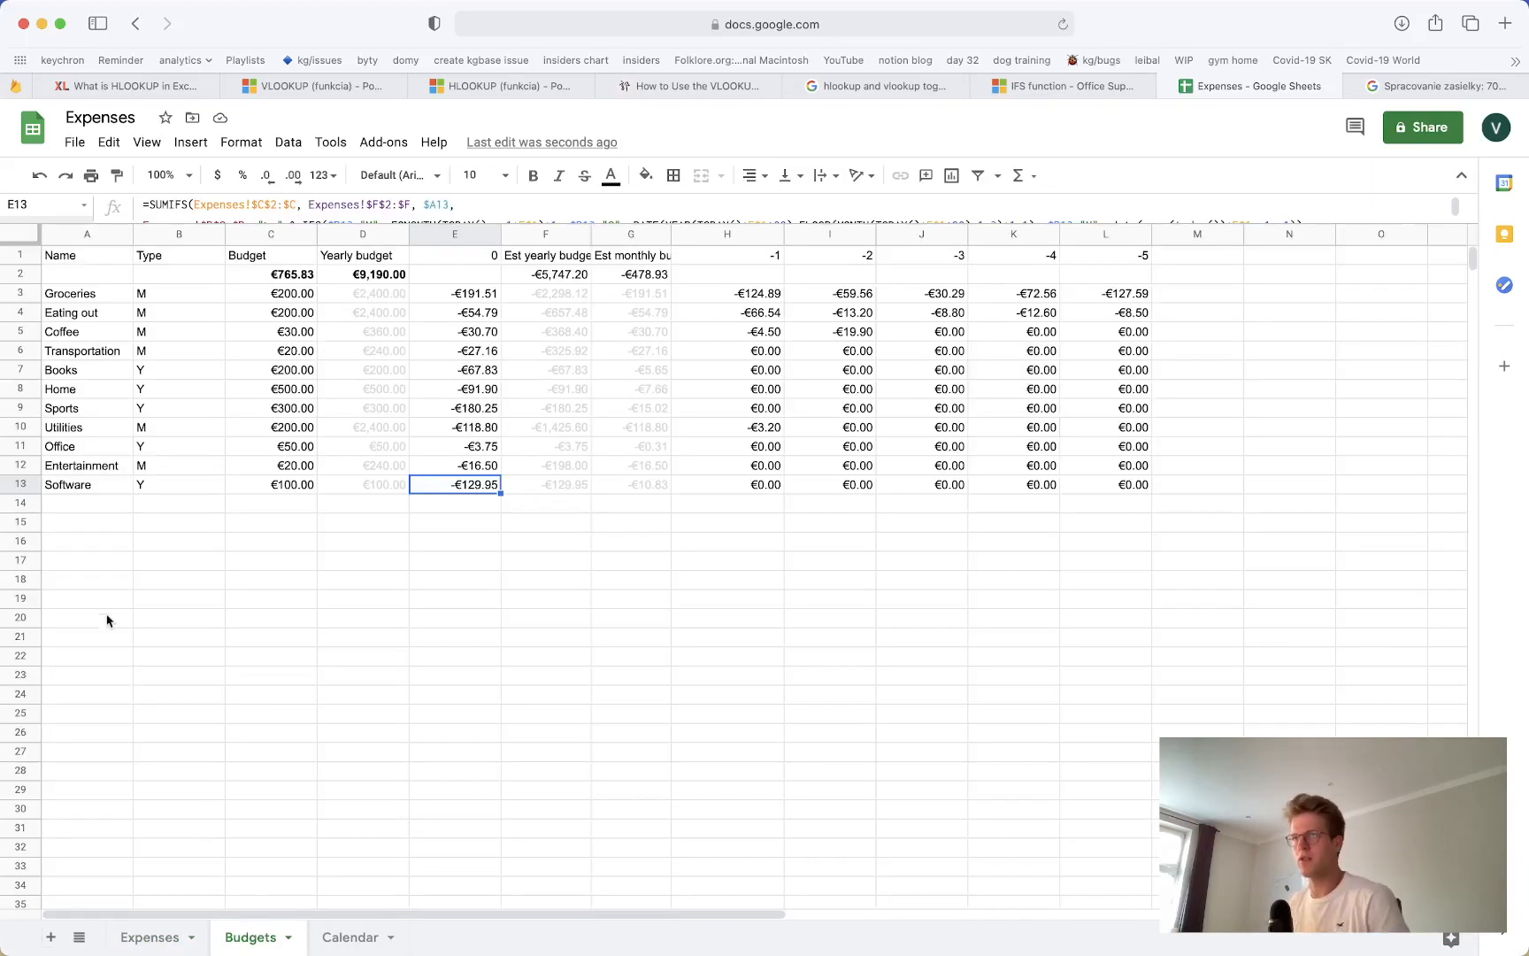
{"action": "left_click", "coordinate": [88, 501]}
{"action": "type", "text": "Travel"}
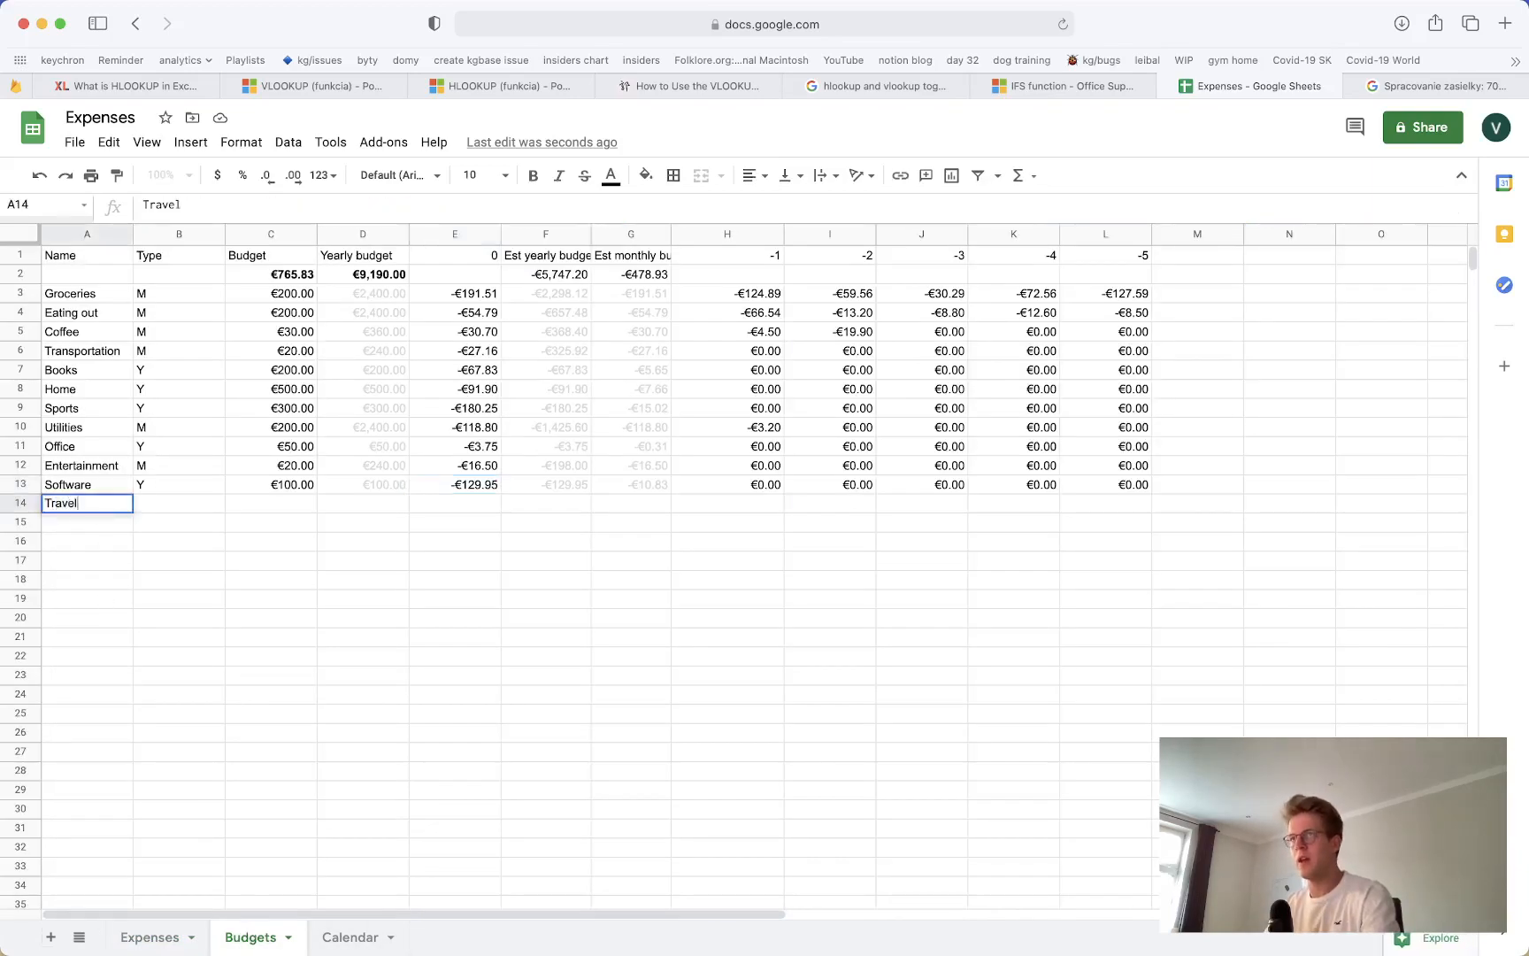
{"action": "key", "text": "Tab"}
{"action": "type", "text": "Y"}
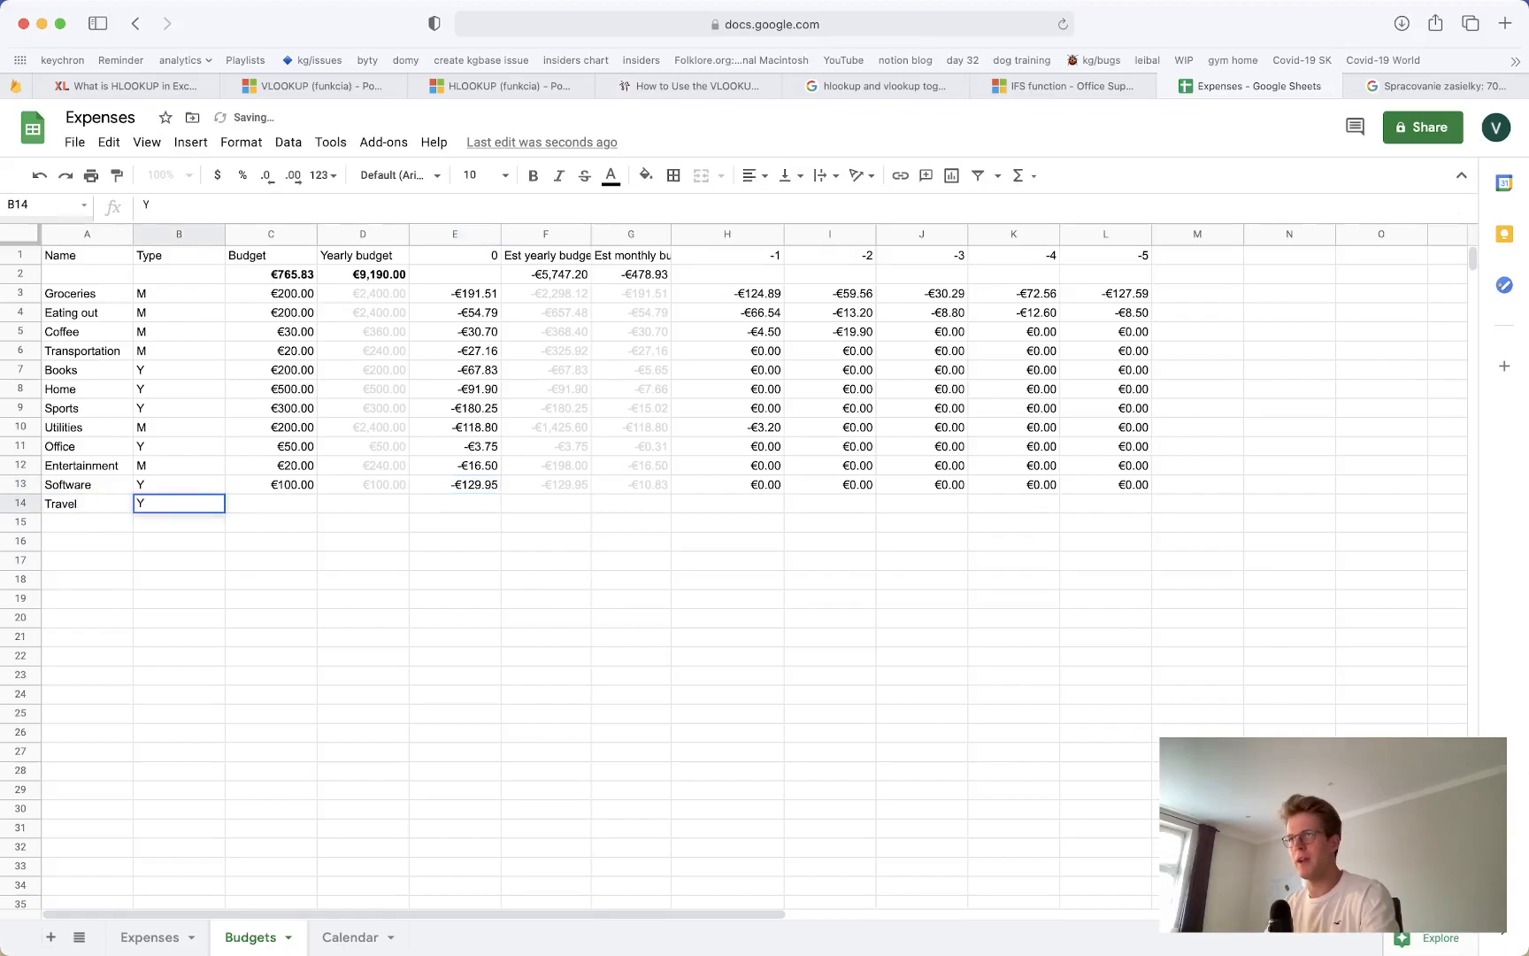
{"action": "key", "text": "Tab"}
{"action": "type", "text": "1,000"}
{"action": "key", "text": "Tab"}
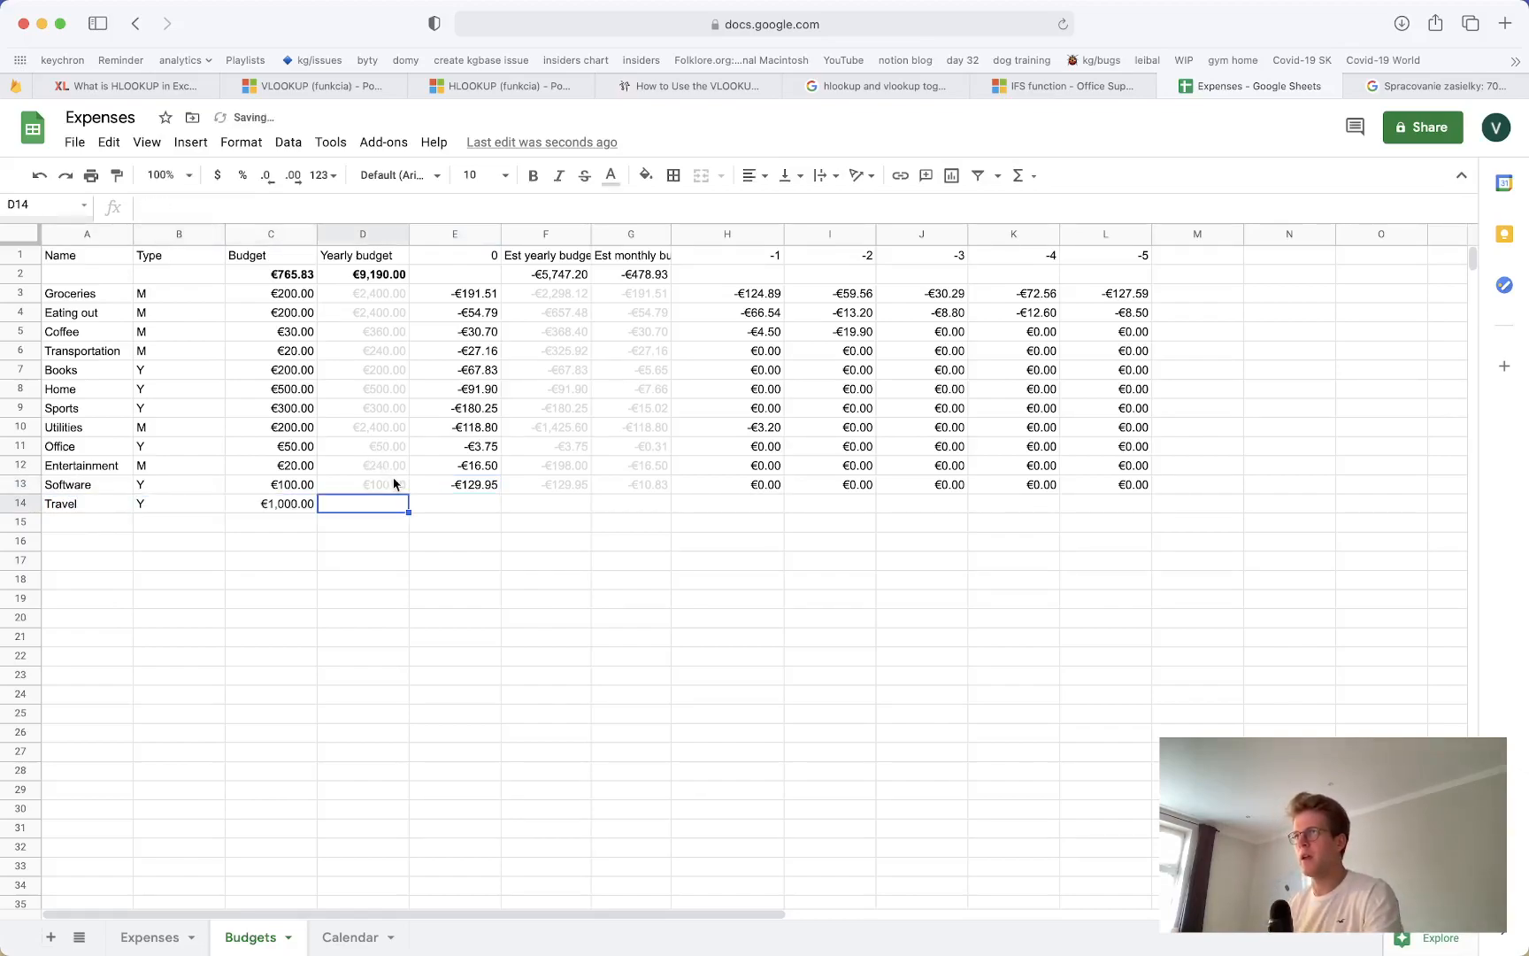
Copy the Software row's formulas, D13:L13, into the Travel row starting at D14
{"action": "left_click_drag", "start_coordinate": [389, 485], "coordinate": [1107, 485]}
{"action": "key", "text": "cmd+c"}
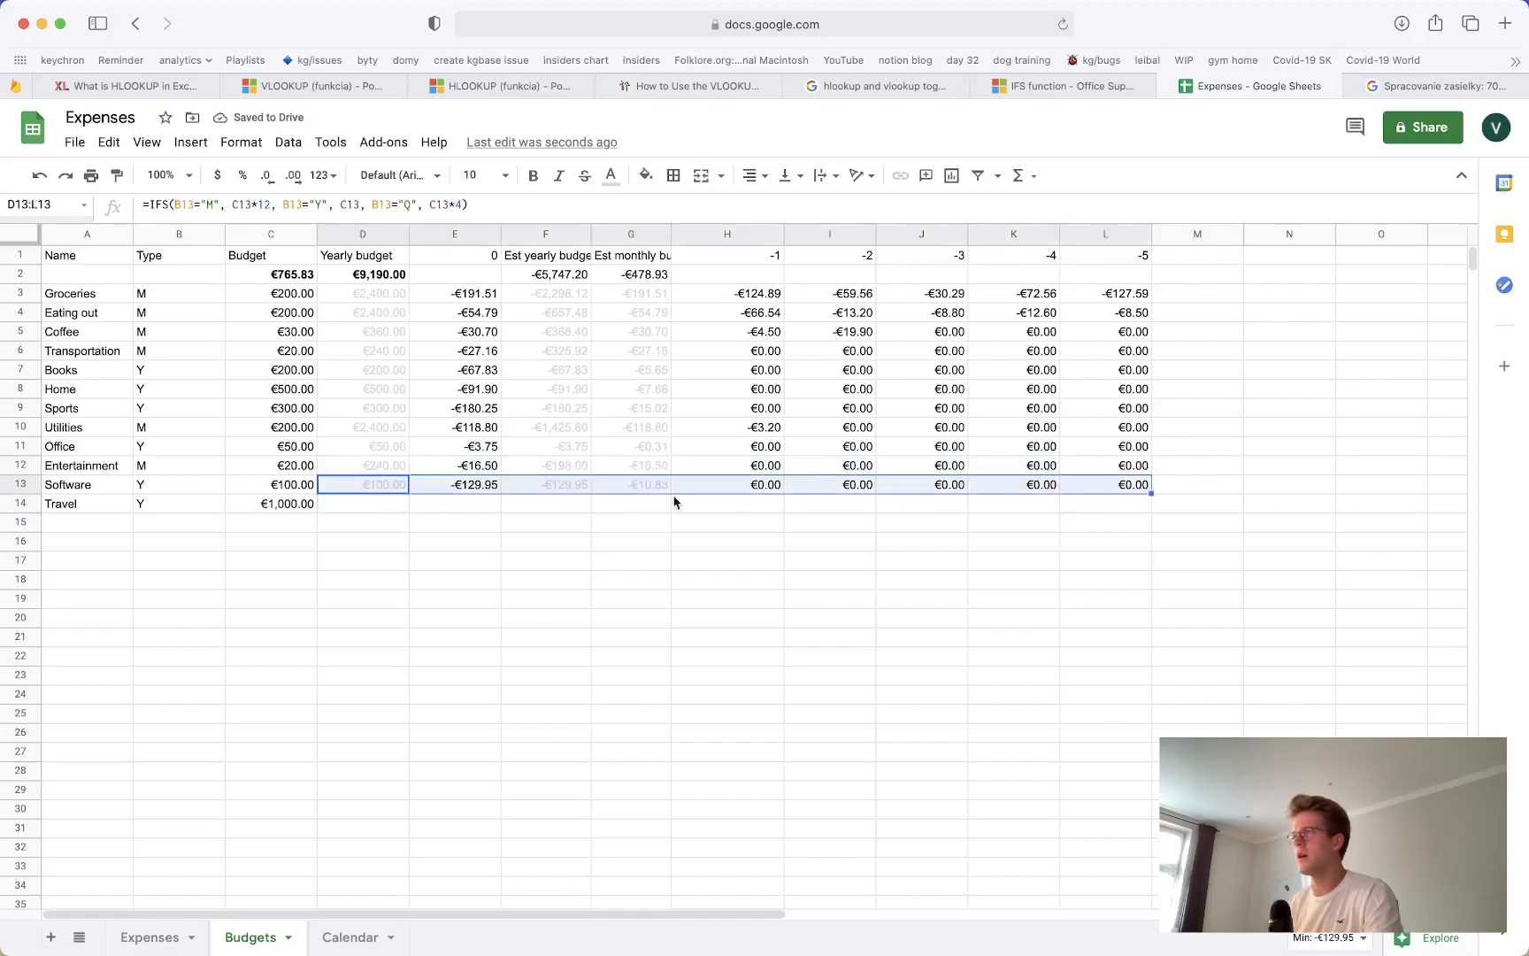
{"action": "left_click", "coordinate": [332, 506]}
{"action": "key", "text": "super+v"}
{"action": "left_click", "coordinate": [342, 519]}
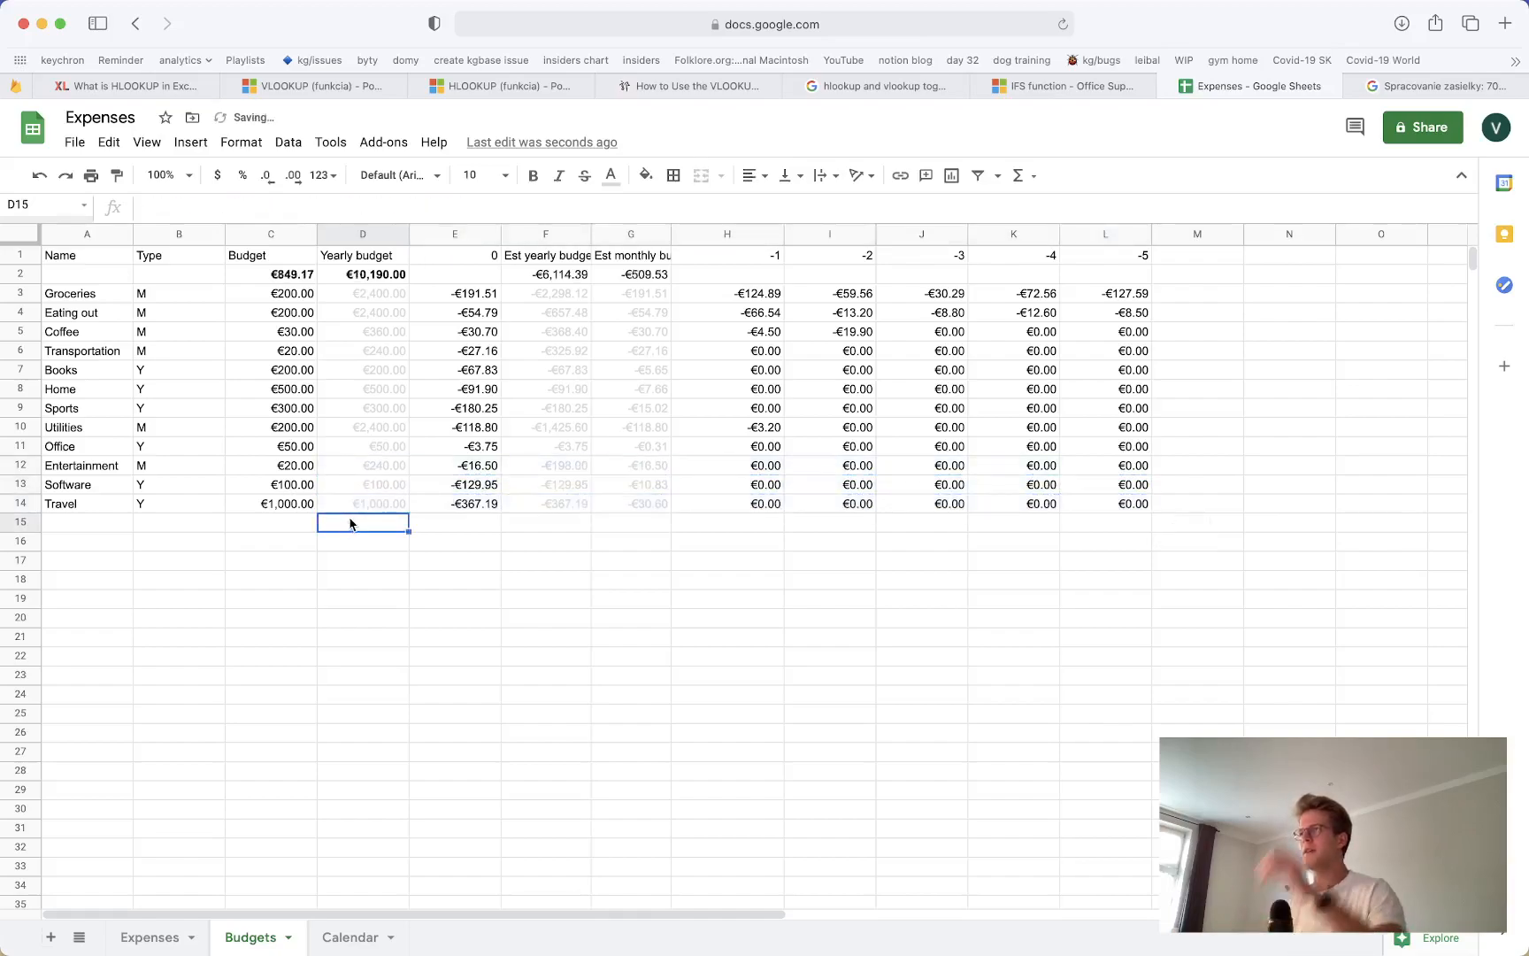
{"action": "left_click", "coordinate": [455, 506]}
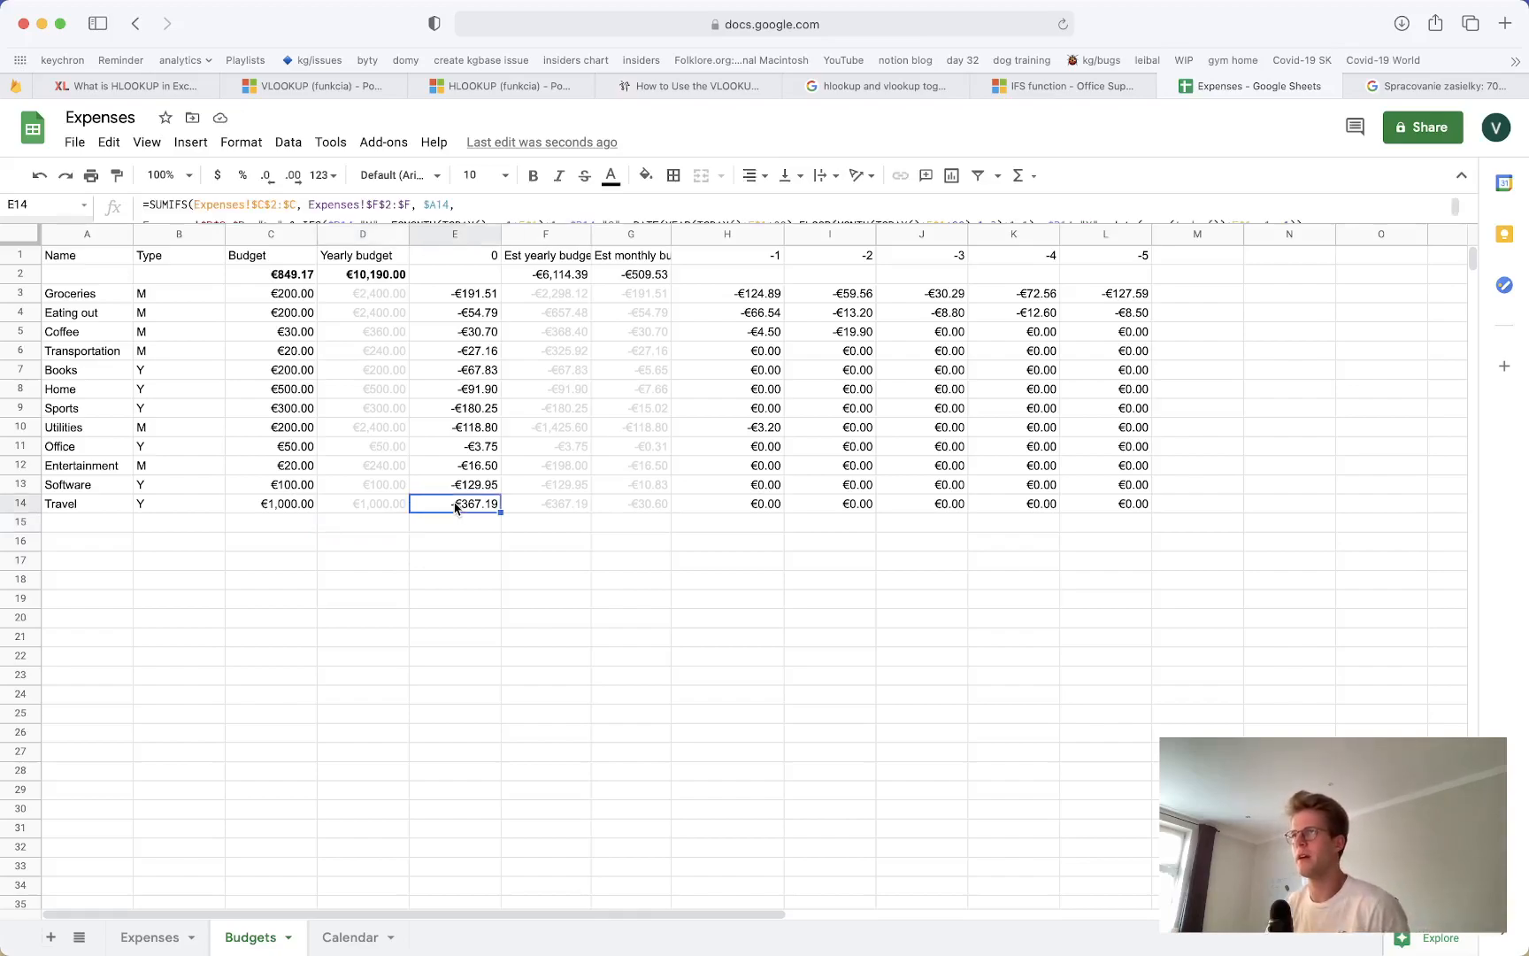
{"action": "key", "text": "Left"}
{"action": "key", "text": "Left"}
{"action": "key", "text": "Left"}
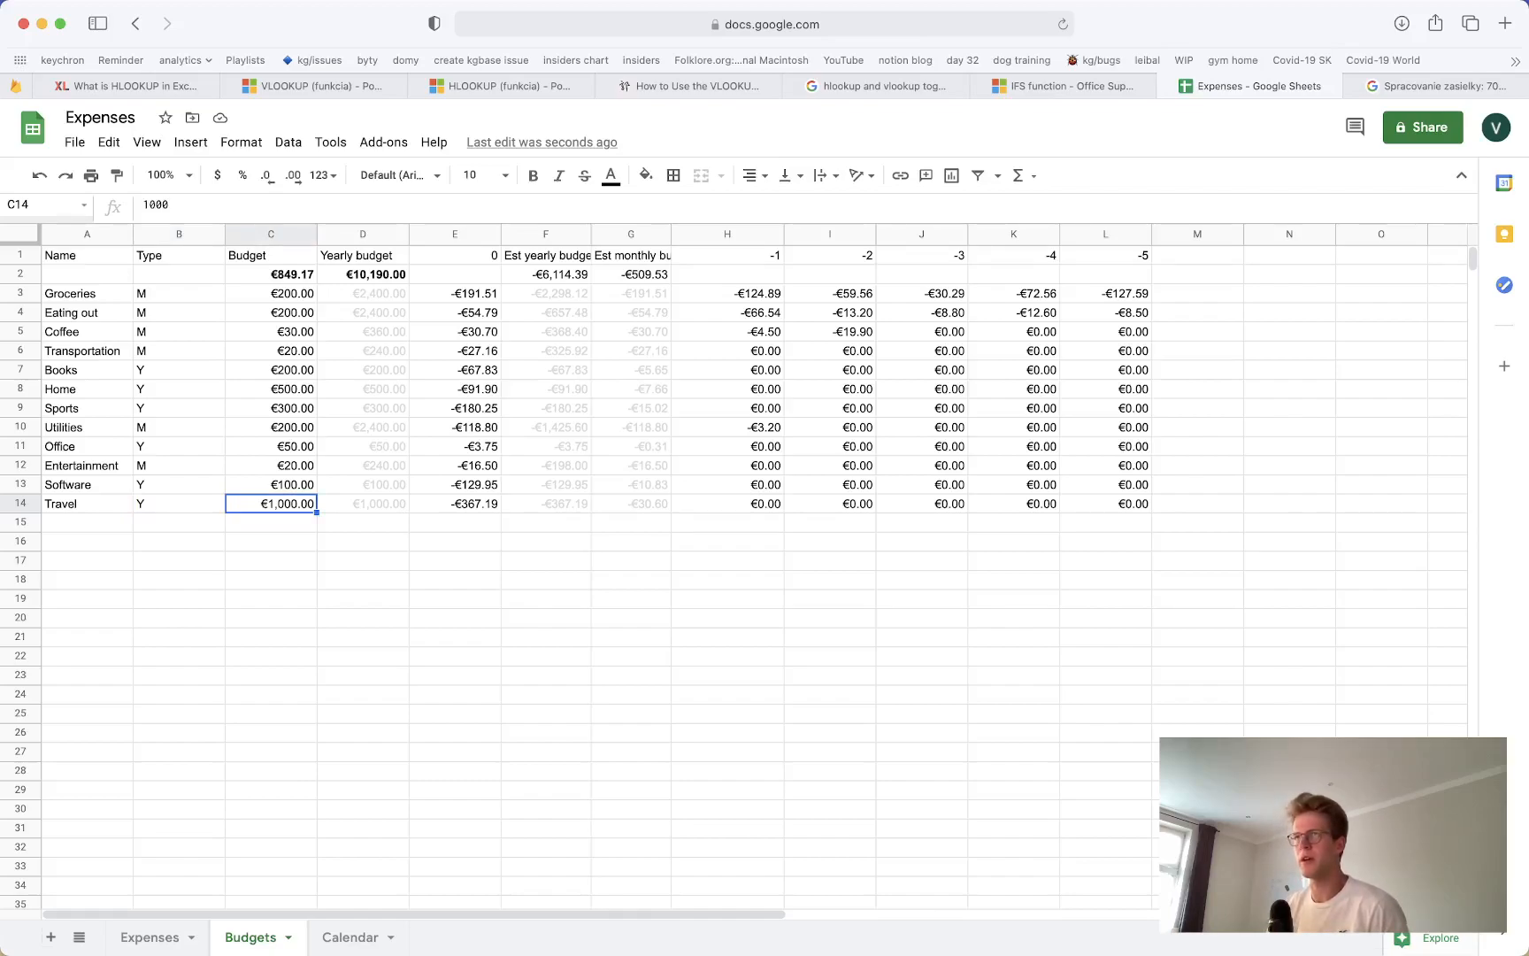
{"action": "key", "text": "Down"}
{"action": "key", "text": "Up"}
{"action": "key", "text": "Down"}
{"action": "key", "text": "Up"}
{"action": "key", "text": "Up"}
{"action": "key", "text": "Up"}
{"action": "key", "text": "Up"}
{"action": "key", "text": "Up"}
{"action": "key", "text": "Up"}
{"action": "key", "text": "Down"}
{"action": "key", "text": "Down"}
{"action": "key", "text": "Down"}
{"action": "key", "text": "Down"}
{"action": "key", "text": "Down"}
{"action": "key", "text": "Left"}
{"action": "key", "text": "Down"}
{"action": "key", "text": "Right"}
{"action": "key", "text": "Up"}
{"action": "key", "text": "Left"}
{"action": "key", "text": "Down"}
{"action": "key", "text": "Right"}
{"action": "key", "text": "Up"}
{"action": "key", "text": "Delete"}
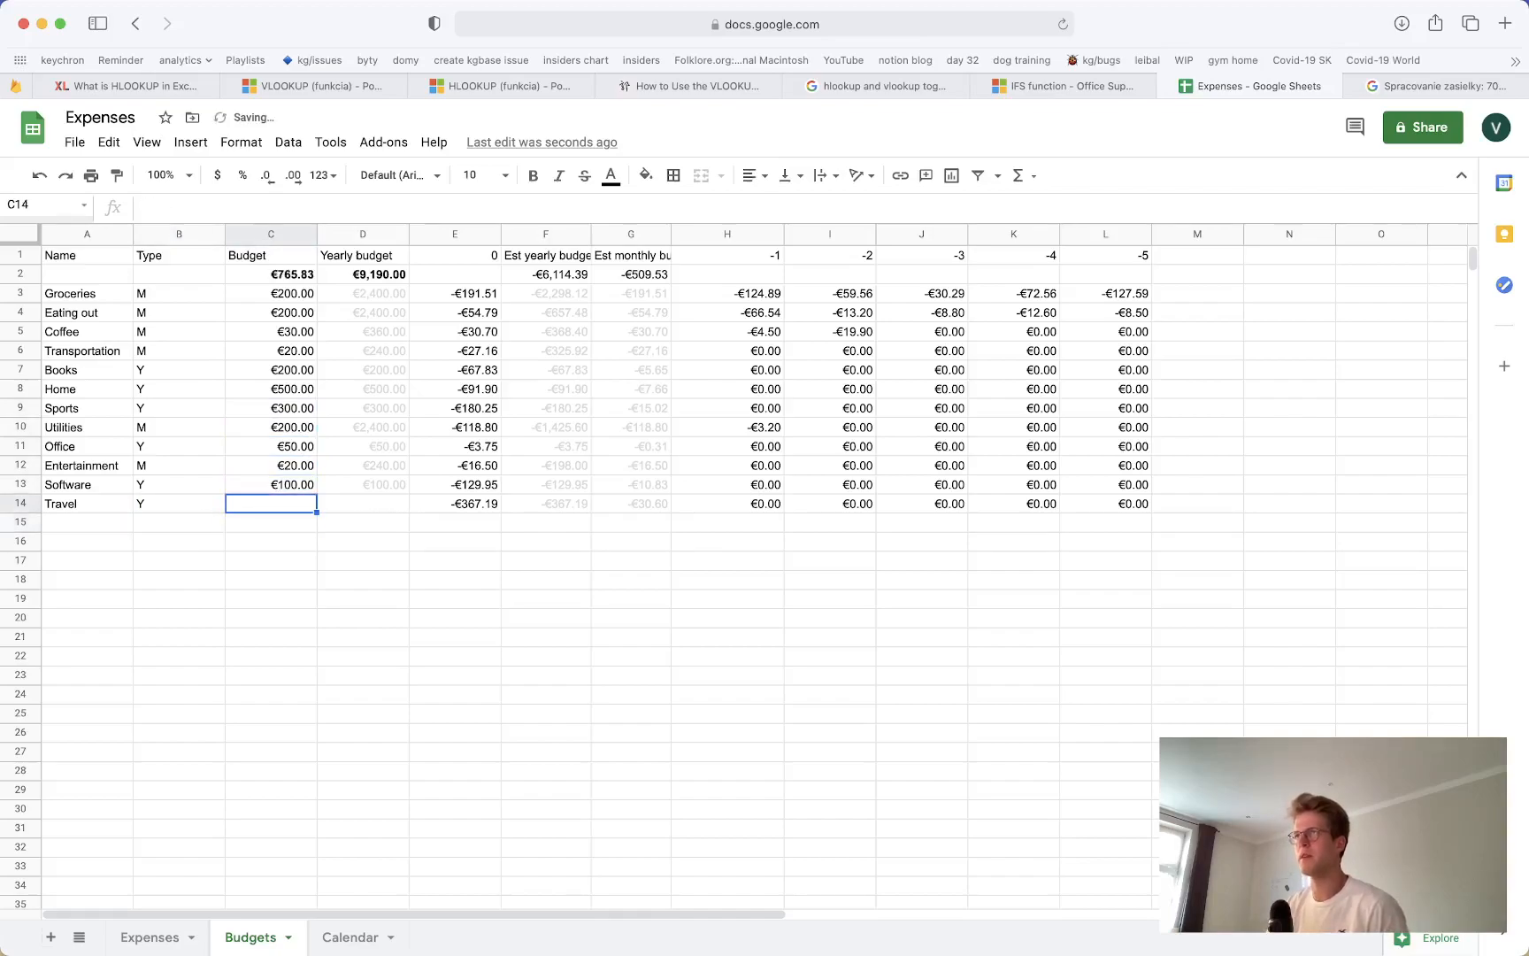
{"action": "key", "text": "super+z"}
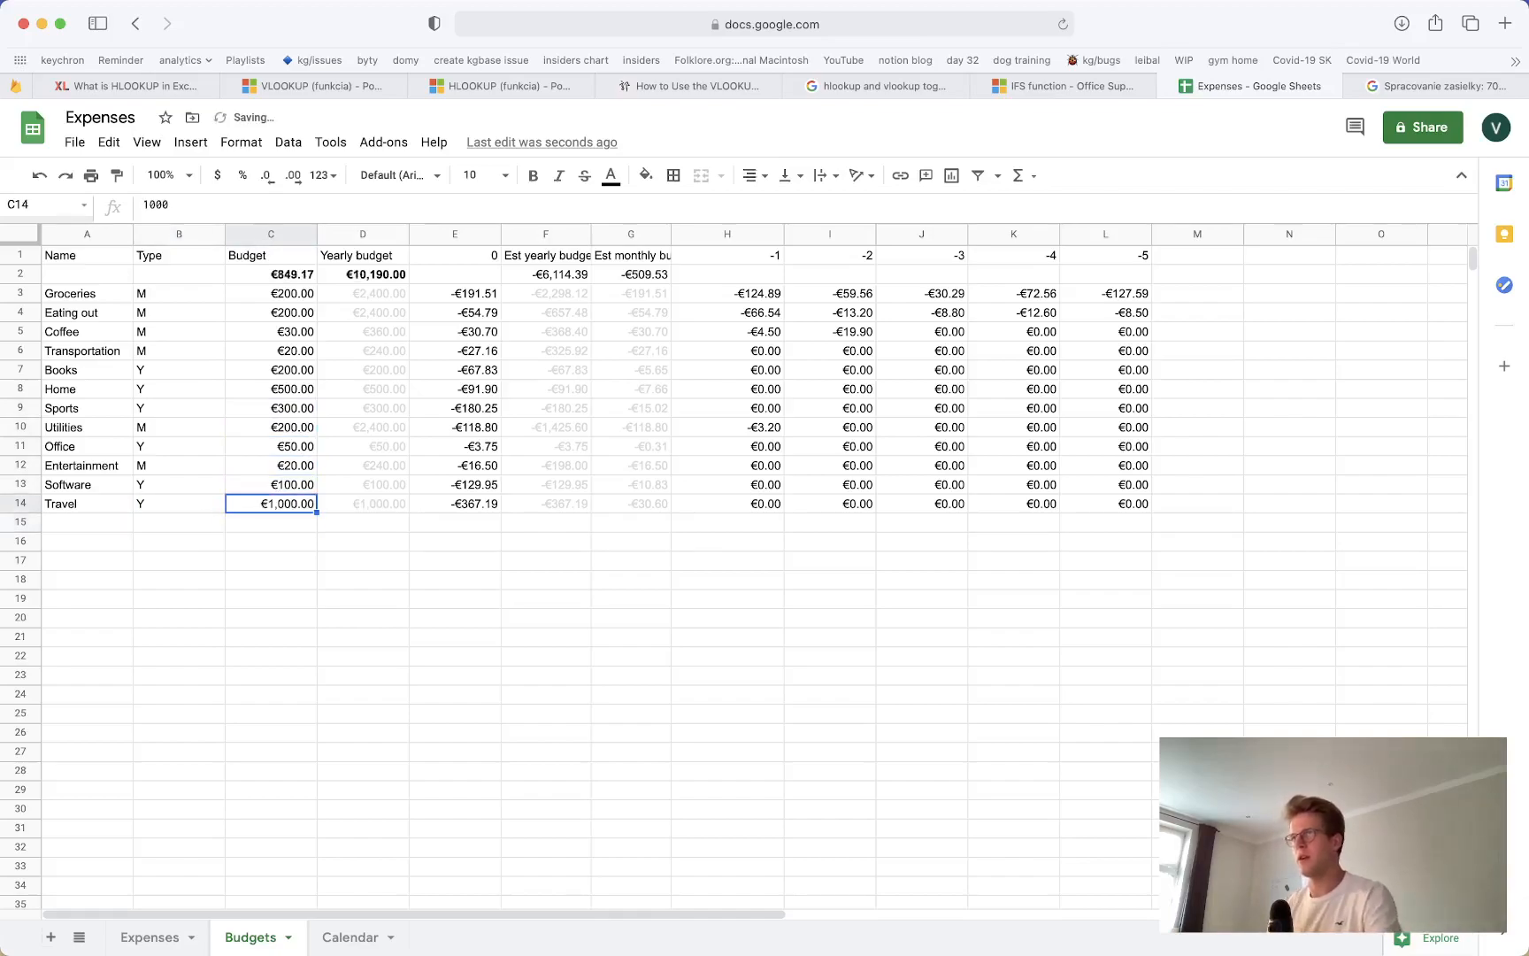
Add a Clothing category below Travel with type Y and a budget of 5,000
{"action": "left_click", "coordinate": [62, 526]}
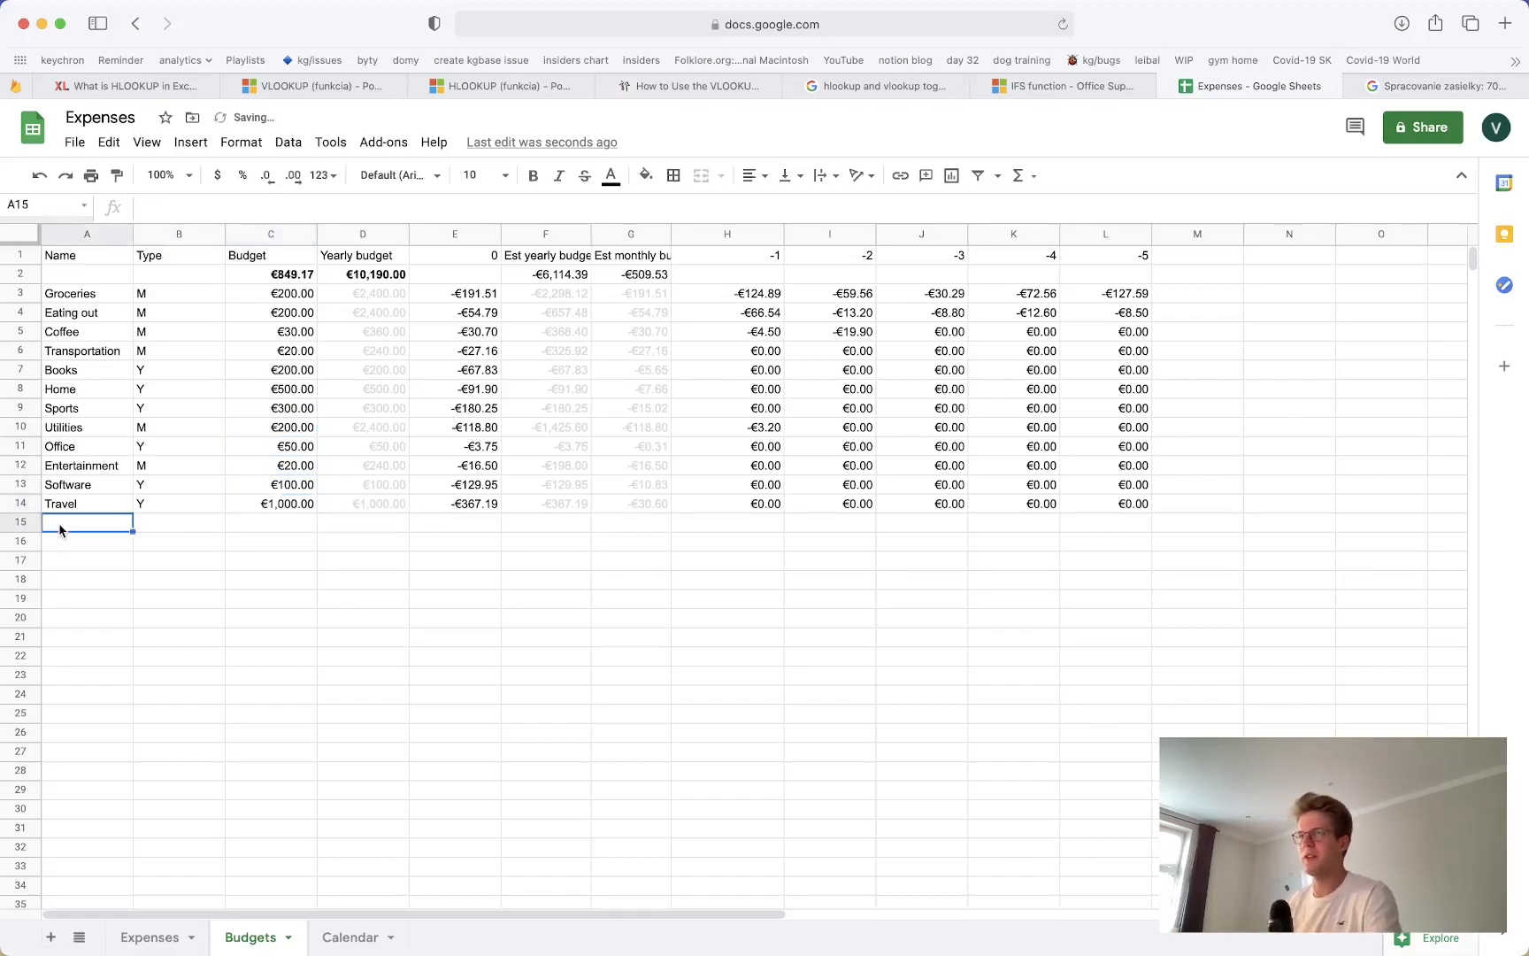
{"action": "type", "text": "clothing"}
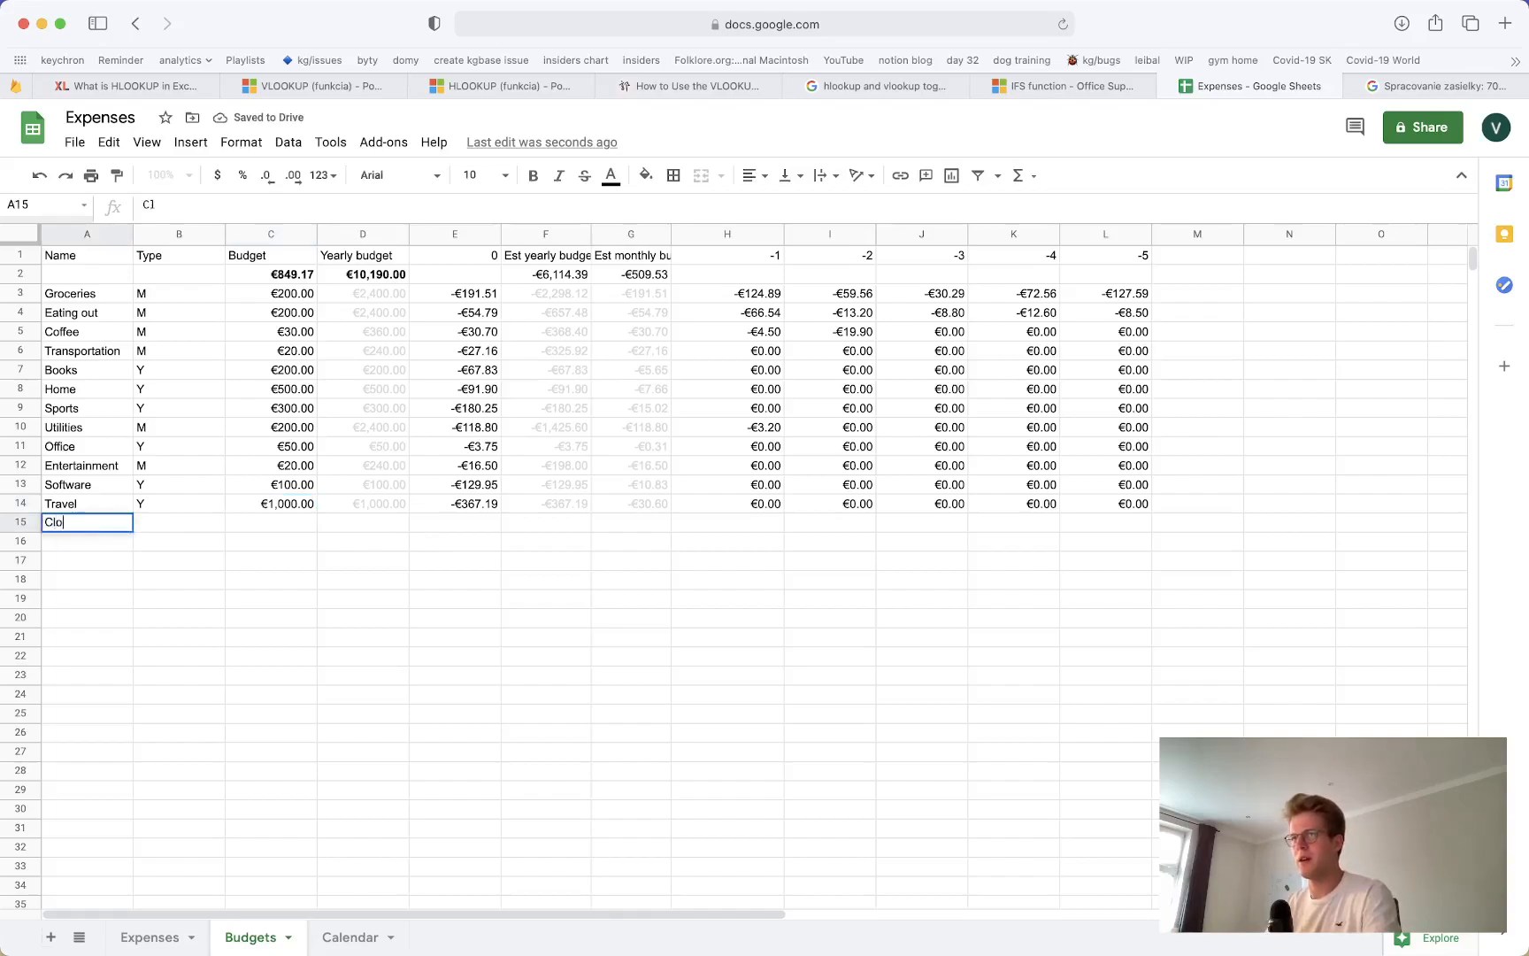
{"action": "key", "text": "Tab"}
{"action": "type", "text": "Y"}
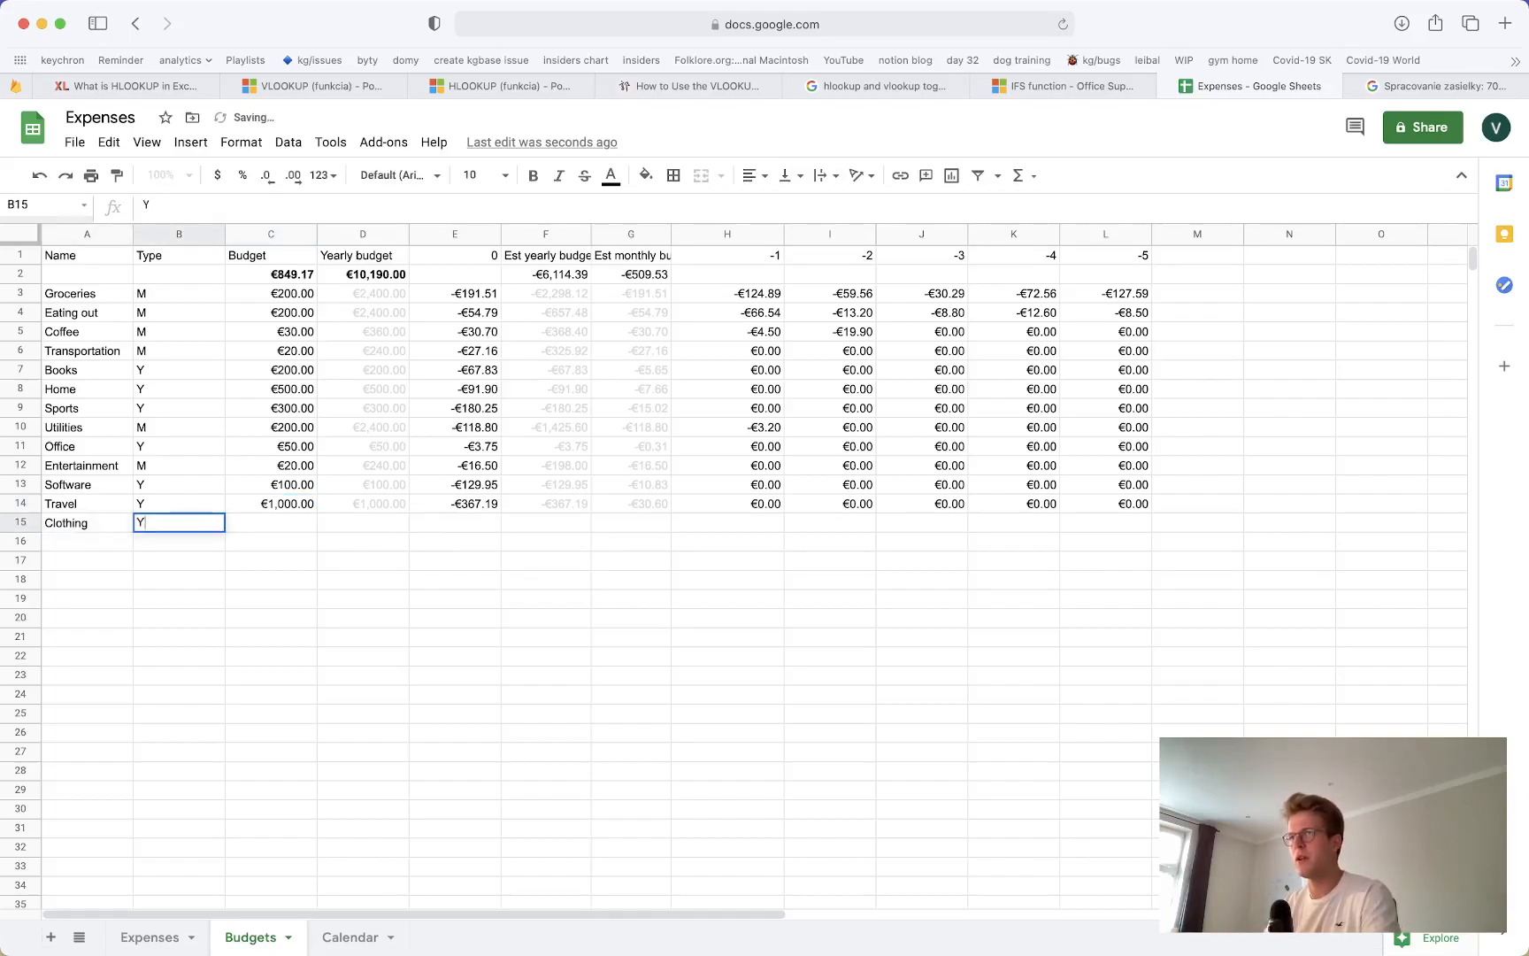
{"action": "key", "text": "Tab"}
{"action": "type", "text": "100"}
{"action": "key", "text": "BackSpace"}
{"action": "key", "text": "BackSpace"}
{"action": "key", "text": "BackSpace"}
{"action": "type", "text": "5000"}
{"action": "key", "text": "Return"}
{"action": "key", "text": "Up"}
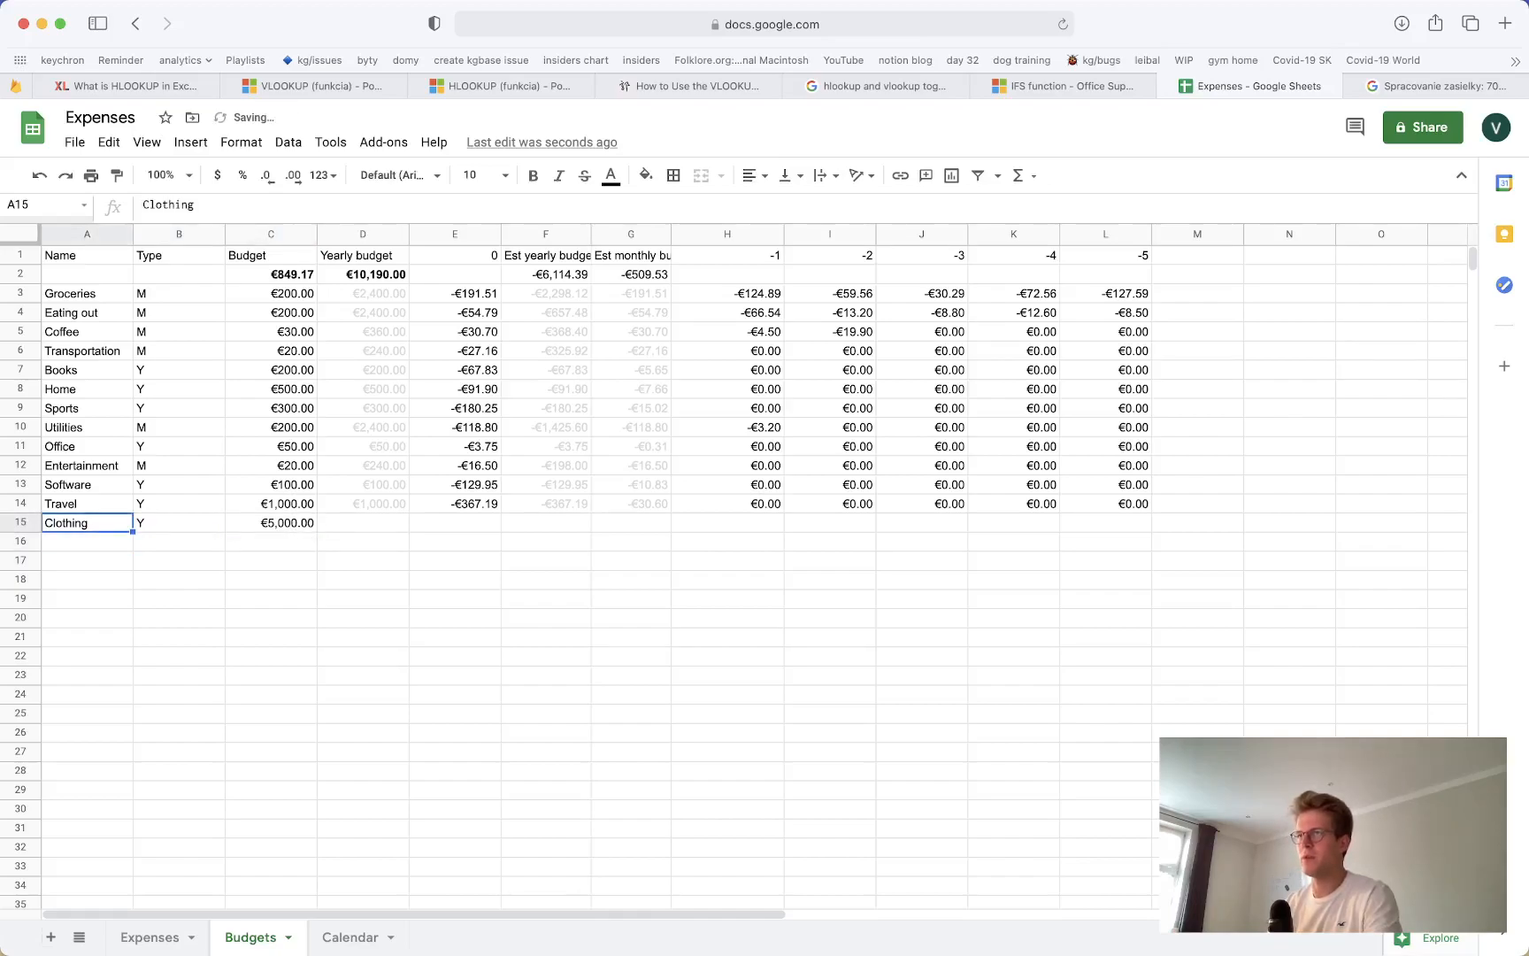
Correct the Clothing budget to 500
{"action": "key", "text": "Right"}
{"action": "key", "text": "Right"}
{"action": "key", "text": "Return"}
{"action": "key", "text": "BackSpace"}
{"action": "key", "text": "Return"}
Copy the Travel row's formulas, D14:L14, into the Clothing row starting at D15
{"action": "mouse_move", "coordinate": [376, 503]}
{"action": "left_mouse_down"}
{"action": "mouse_move", "coordinate": [1027, 485]}
{"action": "mouse_move", "coordinate": [1089, 502]}
{"action": "mouse_move", "coordinate": [400, 513]}
{"action": "left_mouse_up"}
{"action": "key", "text": "cmd+c"}
{"action": "left_click", "coordinate": [391, 529]}
{"action": "key", "text": "super+v"}
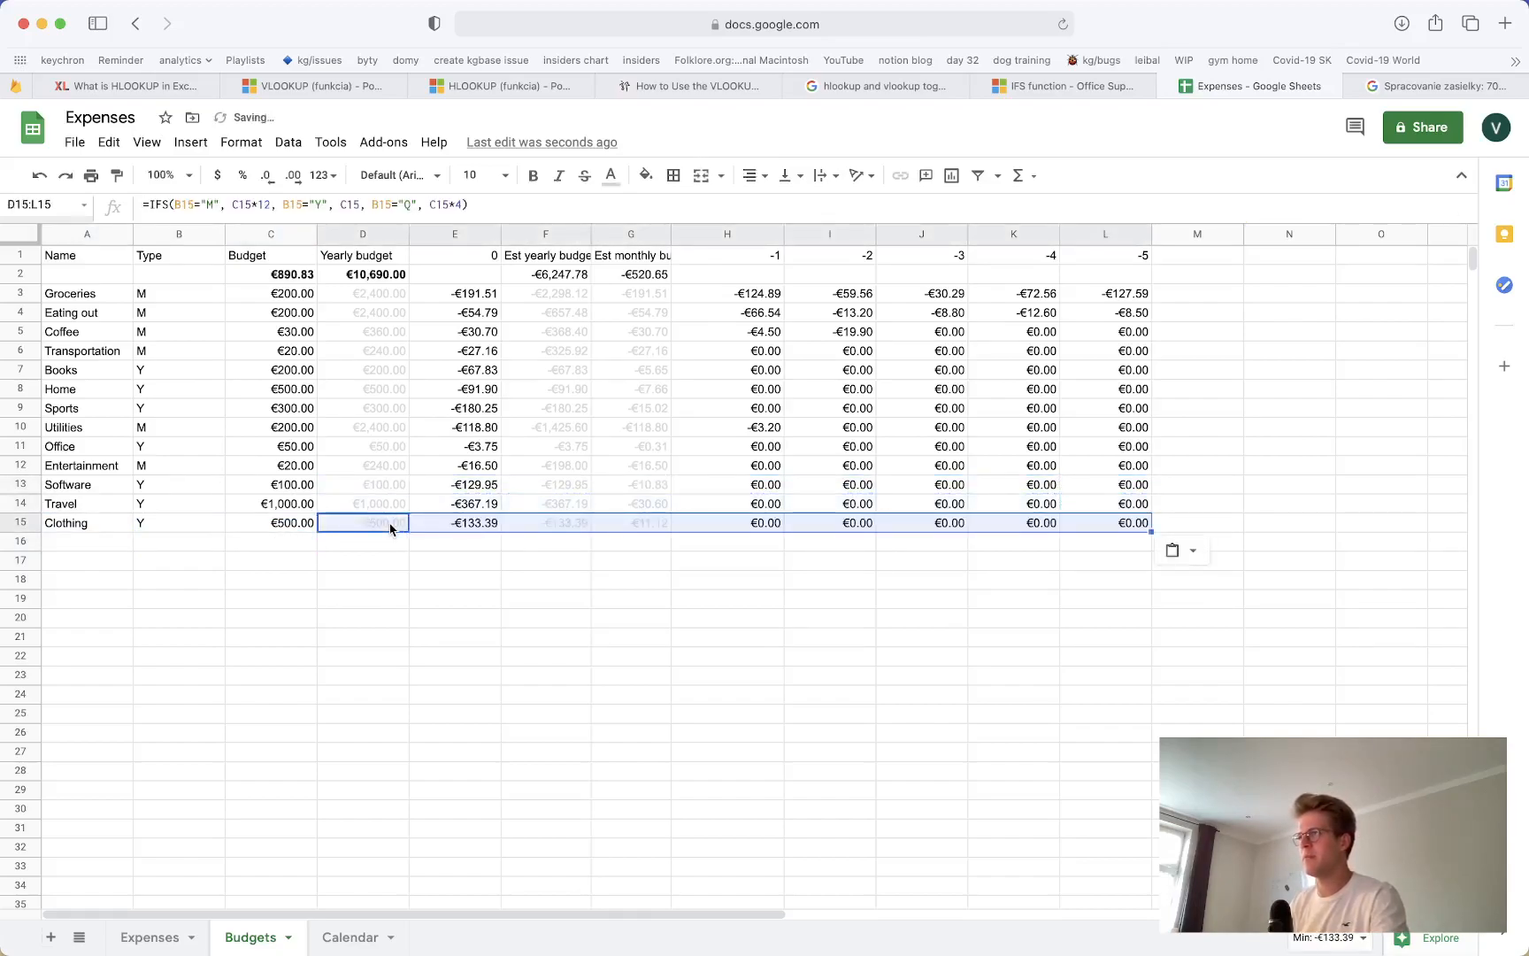
{"action": "left_click", "coordinate": [490, 549]}
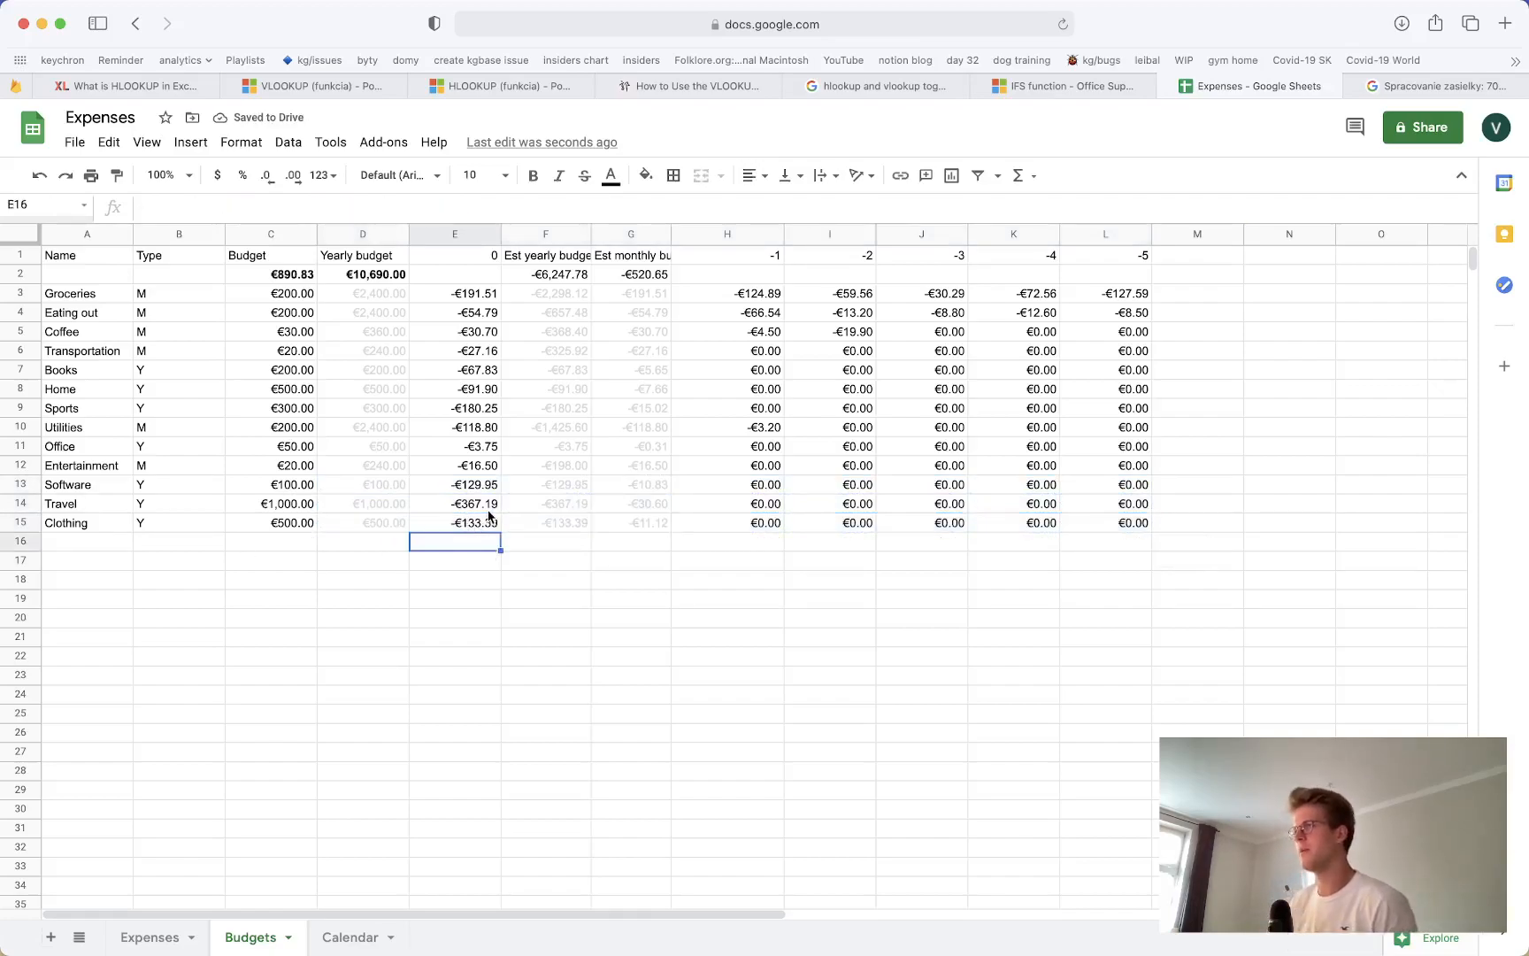
Check Clothing's current-period spending, and look through the Expenses sheet's Category column for categories missing from Budgets
{"action": "left_click", "coordinate": [474, 525]}
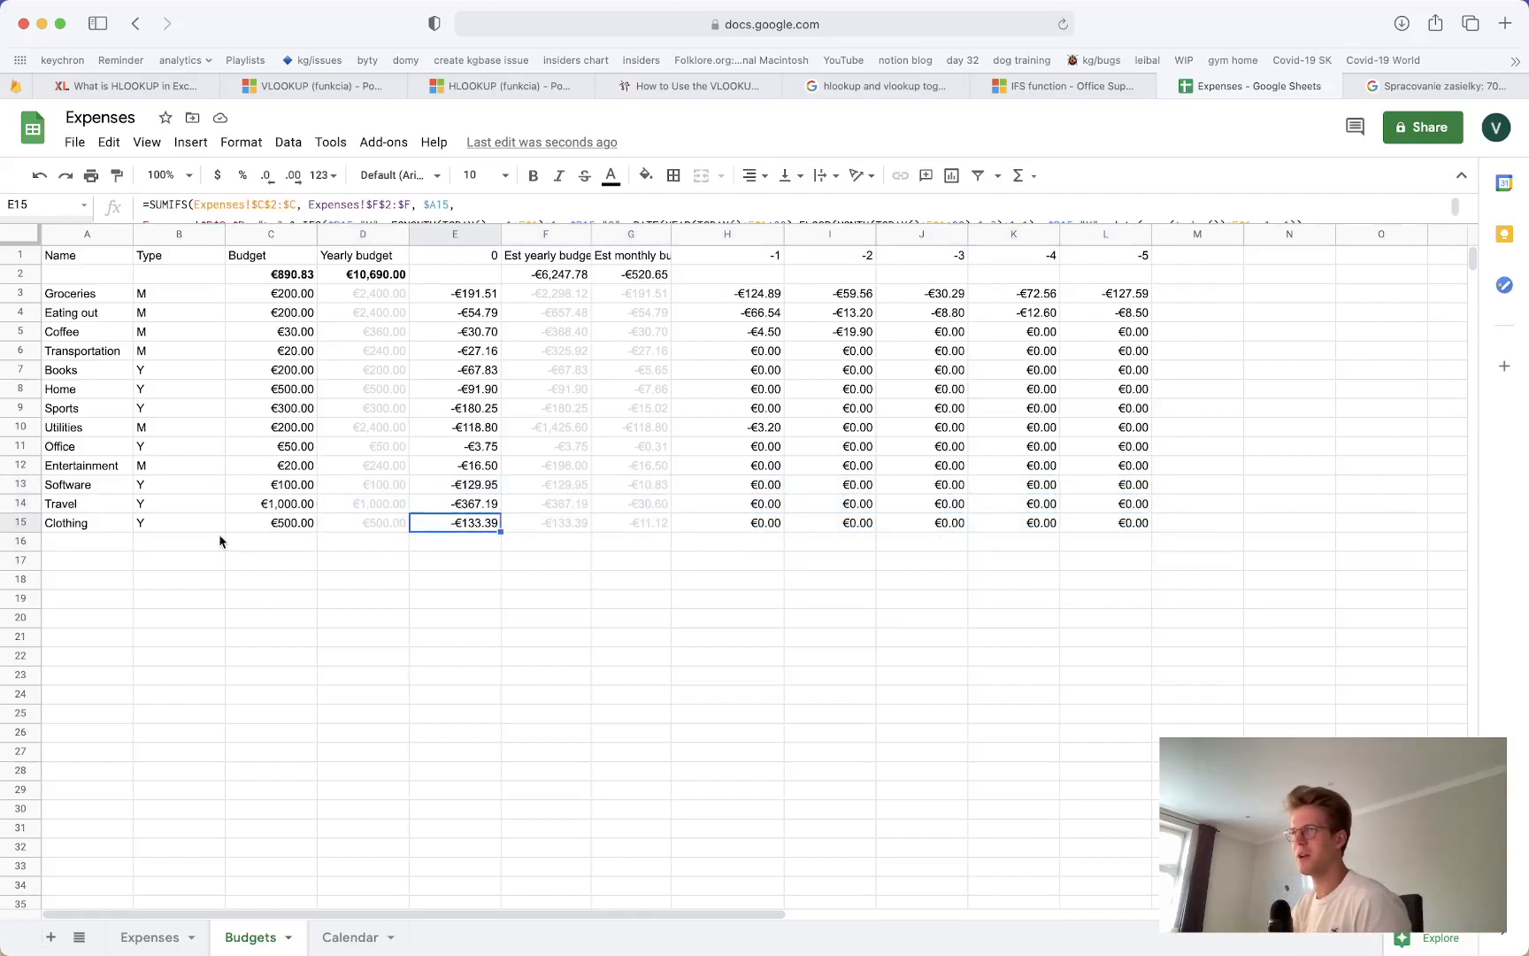
{"action": "left_click", "coordinate": [95, 525]}
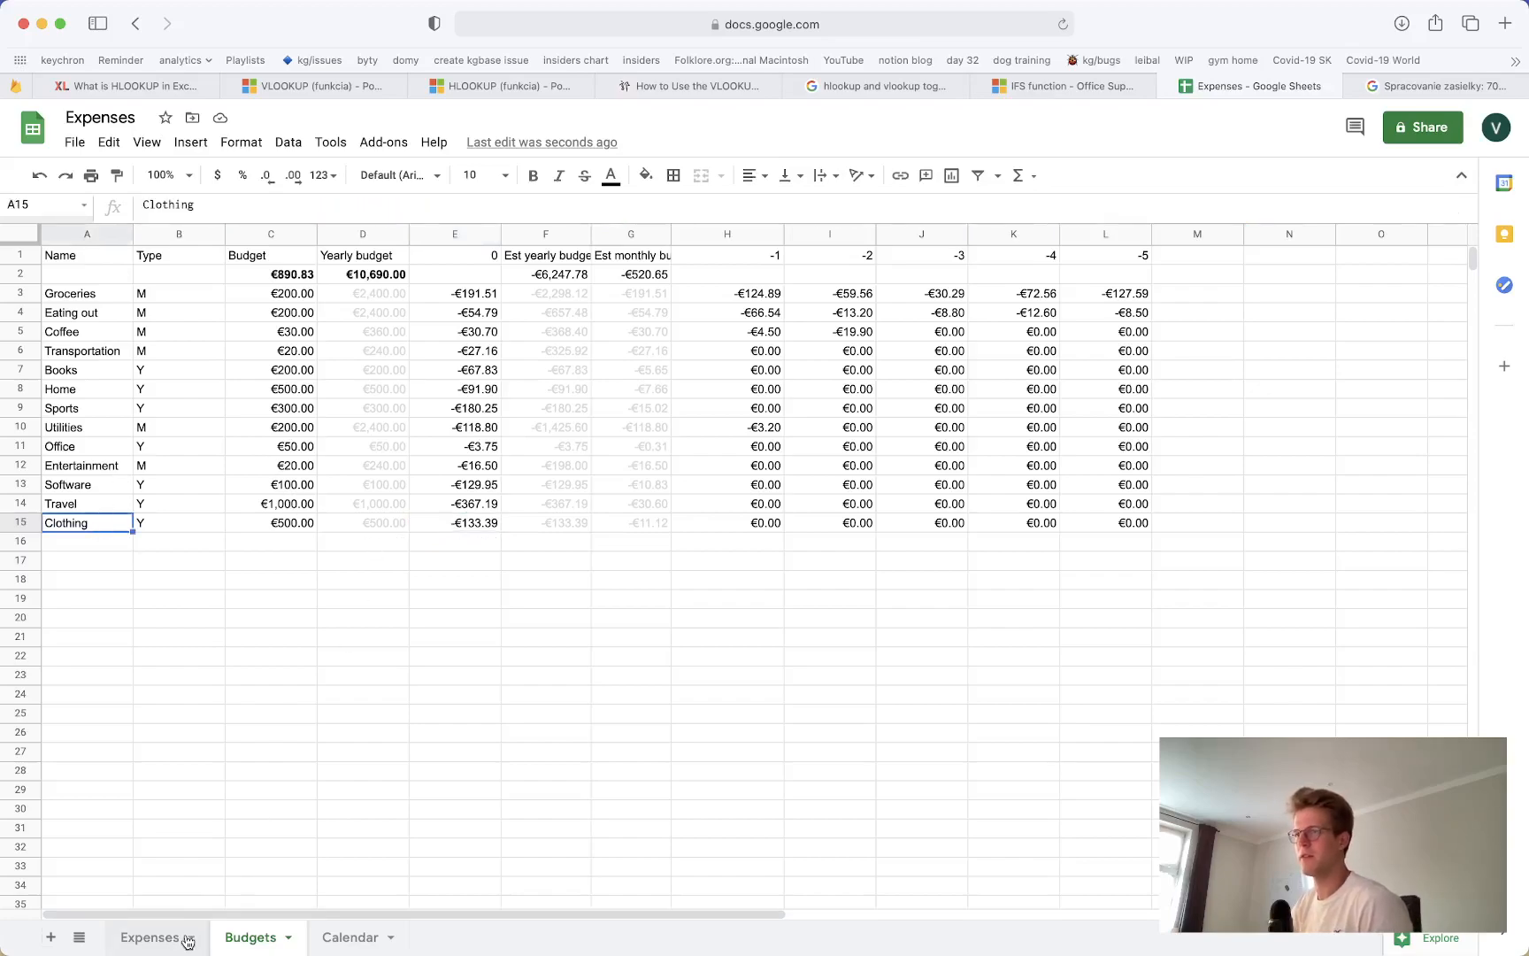
{"action": "left_click", "coordinate": [478, 524]}
{"action": "left_click", "coordinate": [381, 566]}
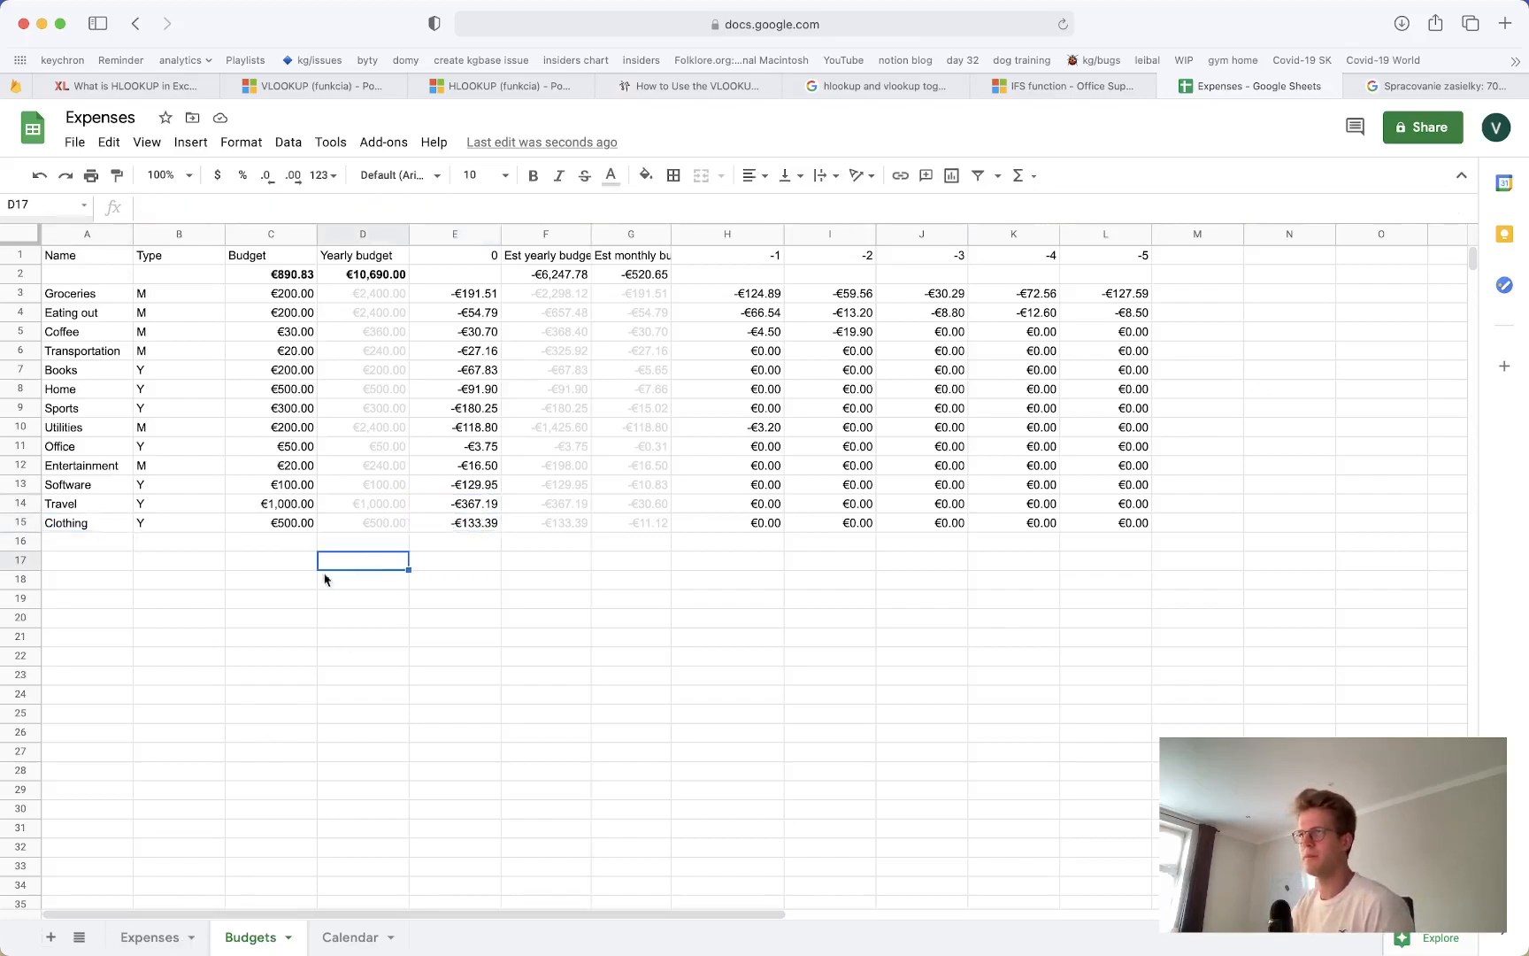
{"action": "left_click", "coordinate": [142, 936]}
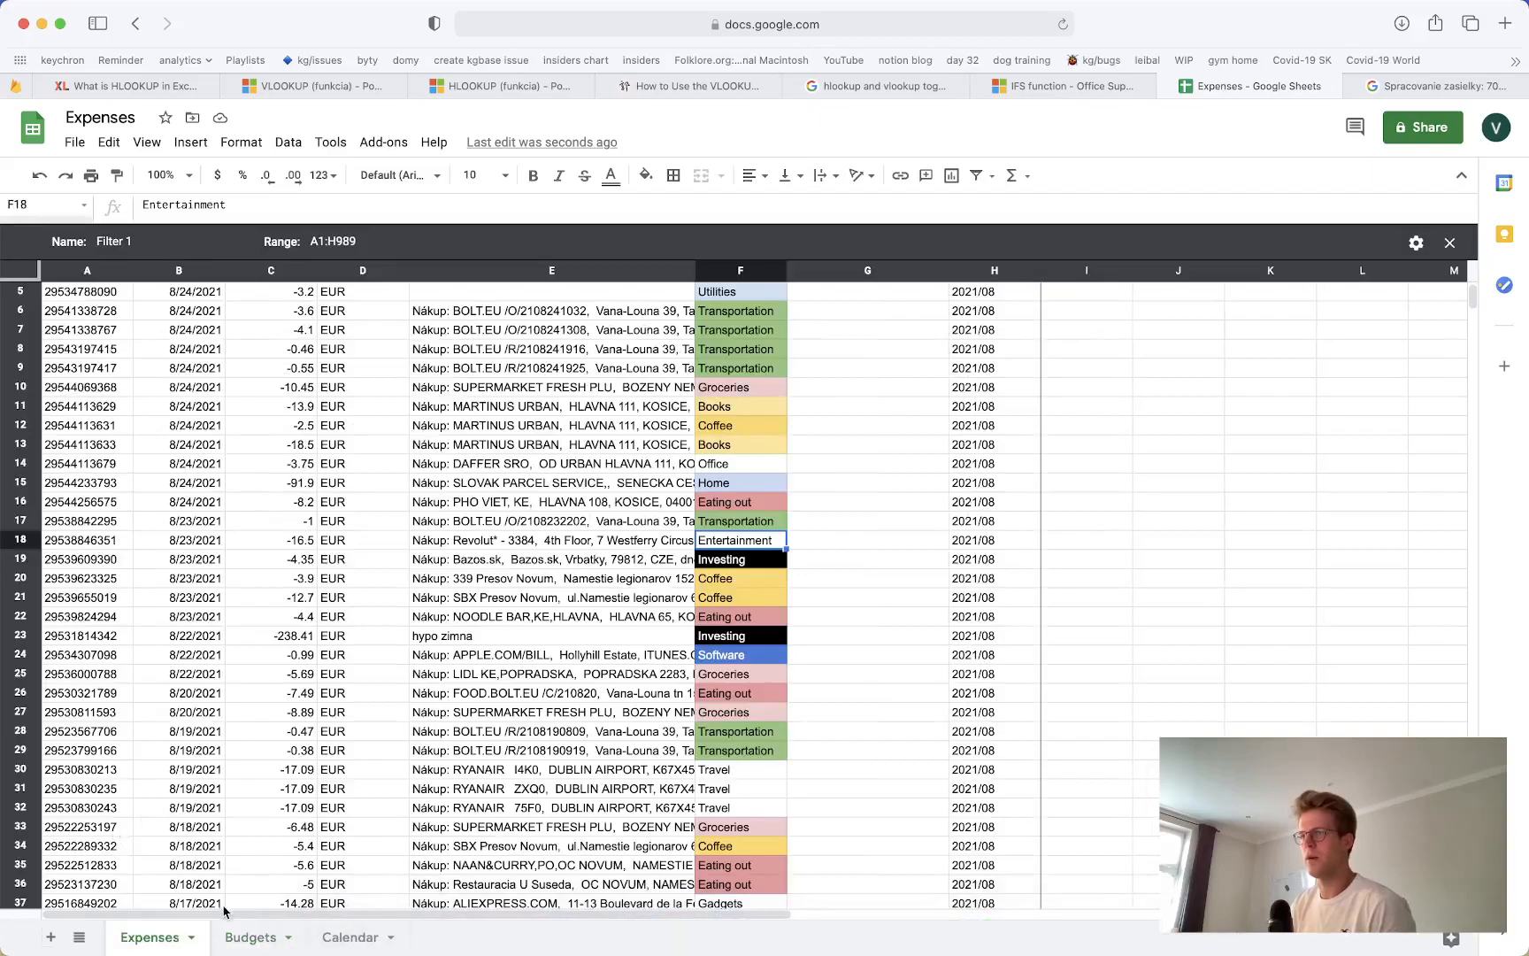
{"action": "scroll", "coordinate": [773, 766], "scroll_direction": "down", "scroll_amount": 3}
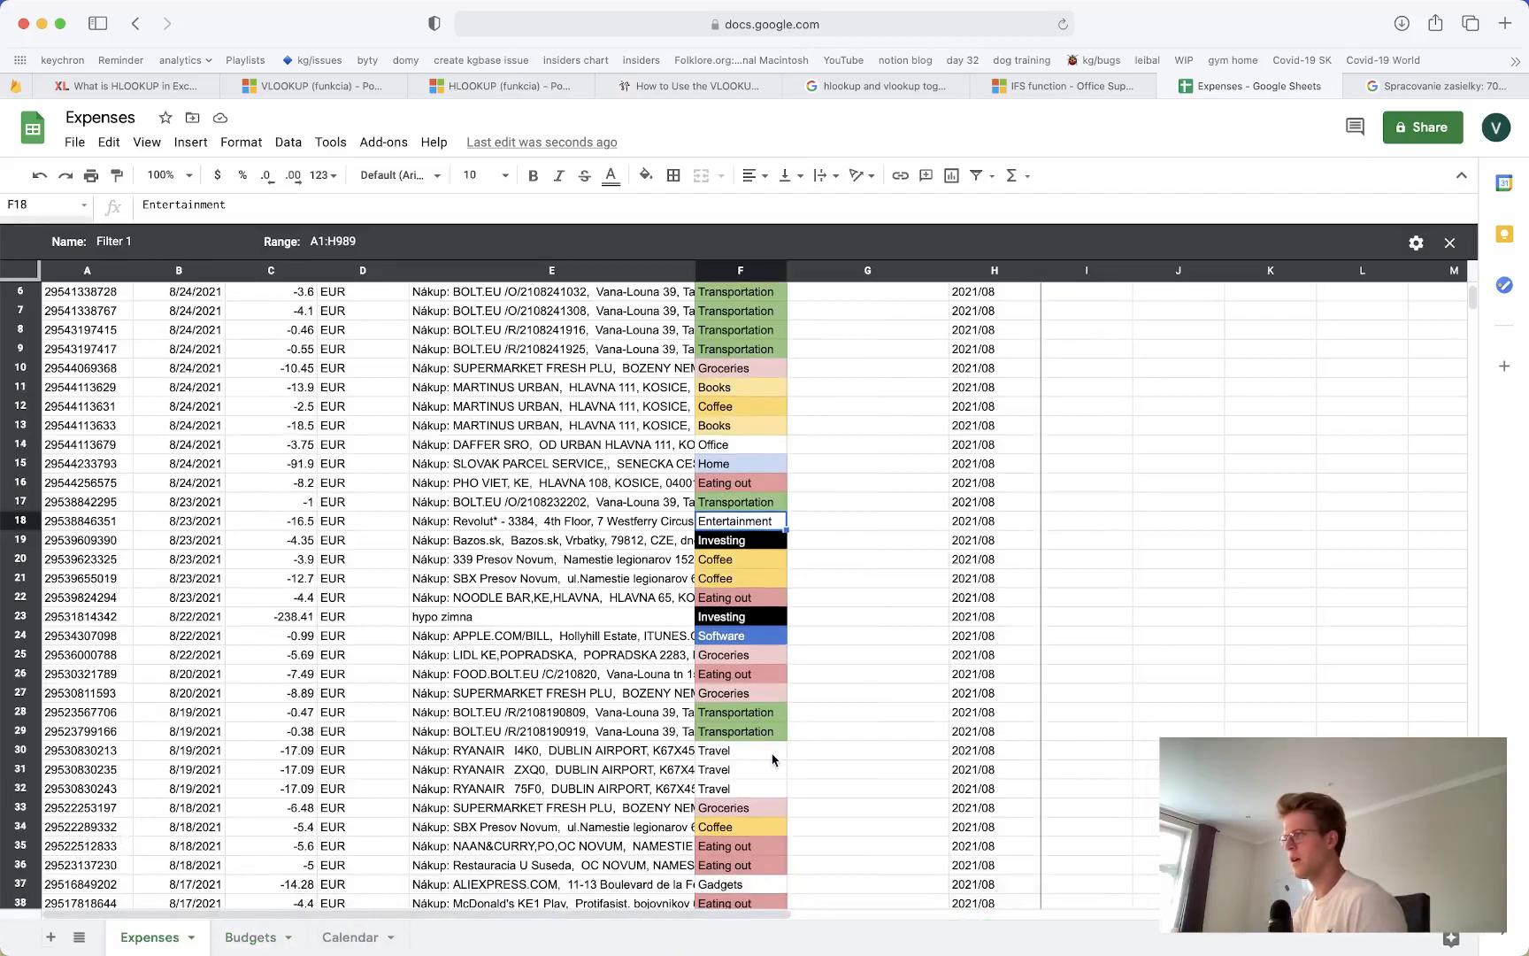
{"action": "scroll", "coordinate": [772, 767], "scroll_direction": "down", "scroll_amount": 5}
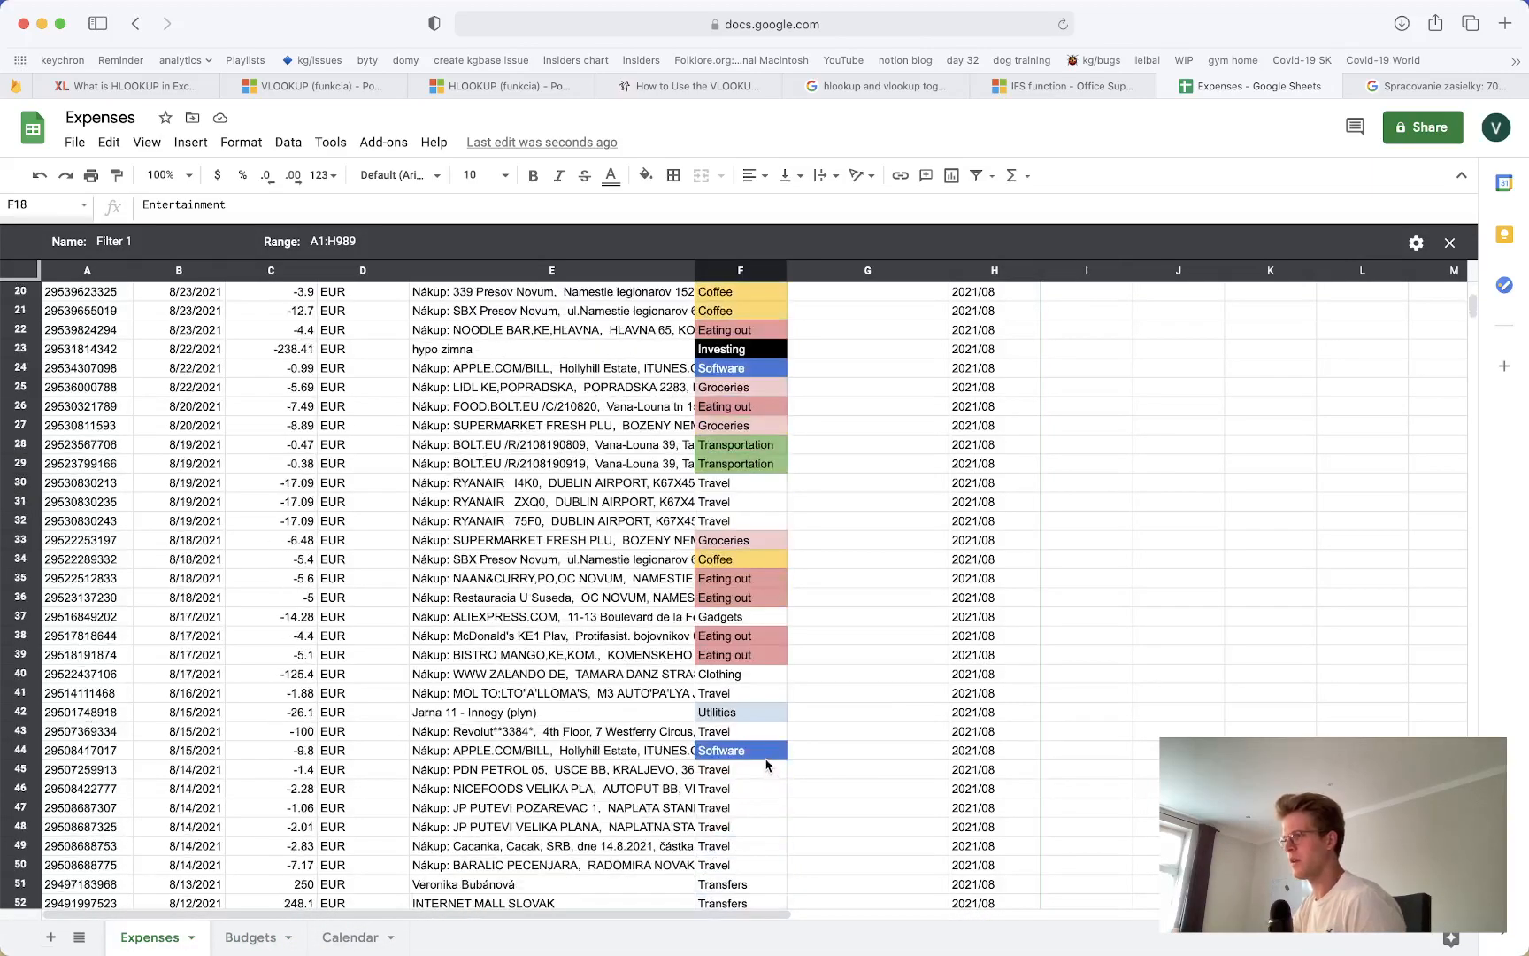
{"action": "scroll", "coordinate": [767, 764], "scroll_direction": "down", "scroll_amount": 4}
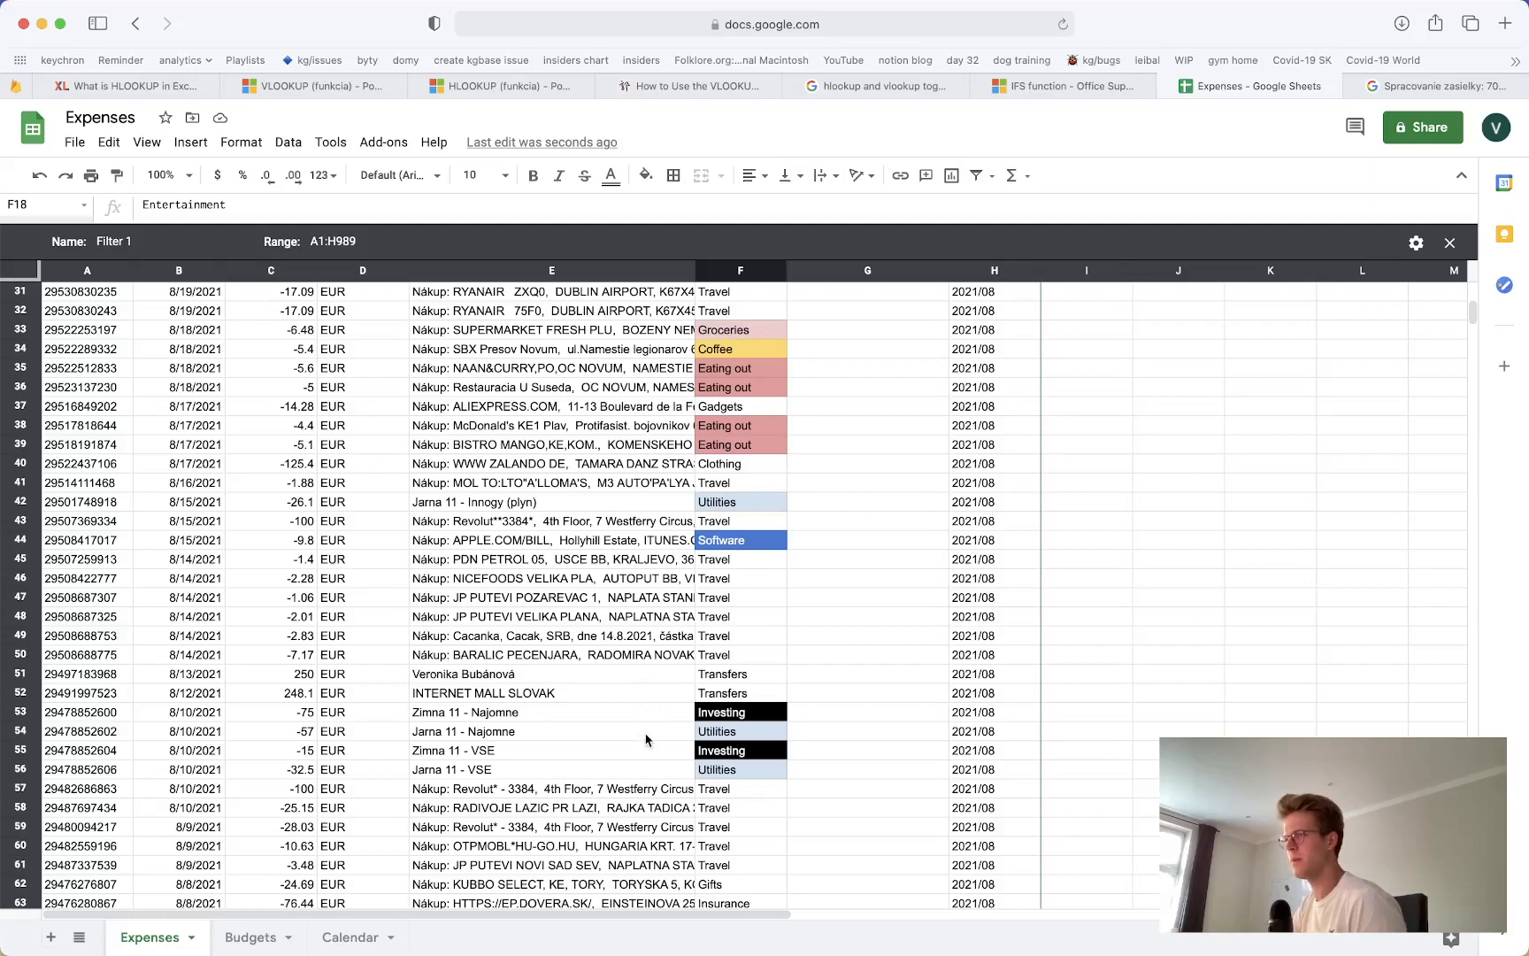
{"action": "scroll", "coordinate": [655, 724], "scroll_direction": "down", "scroll_amount": 4}
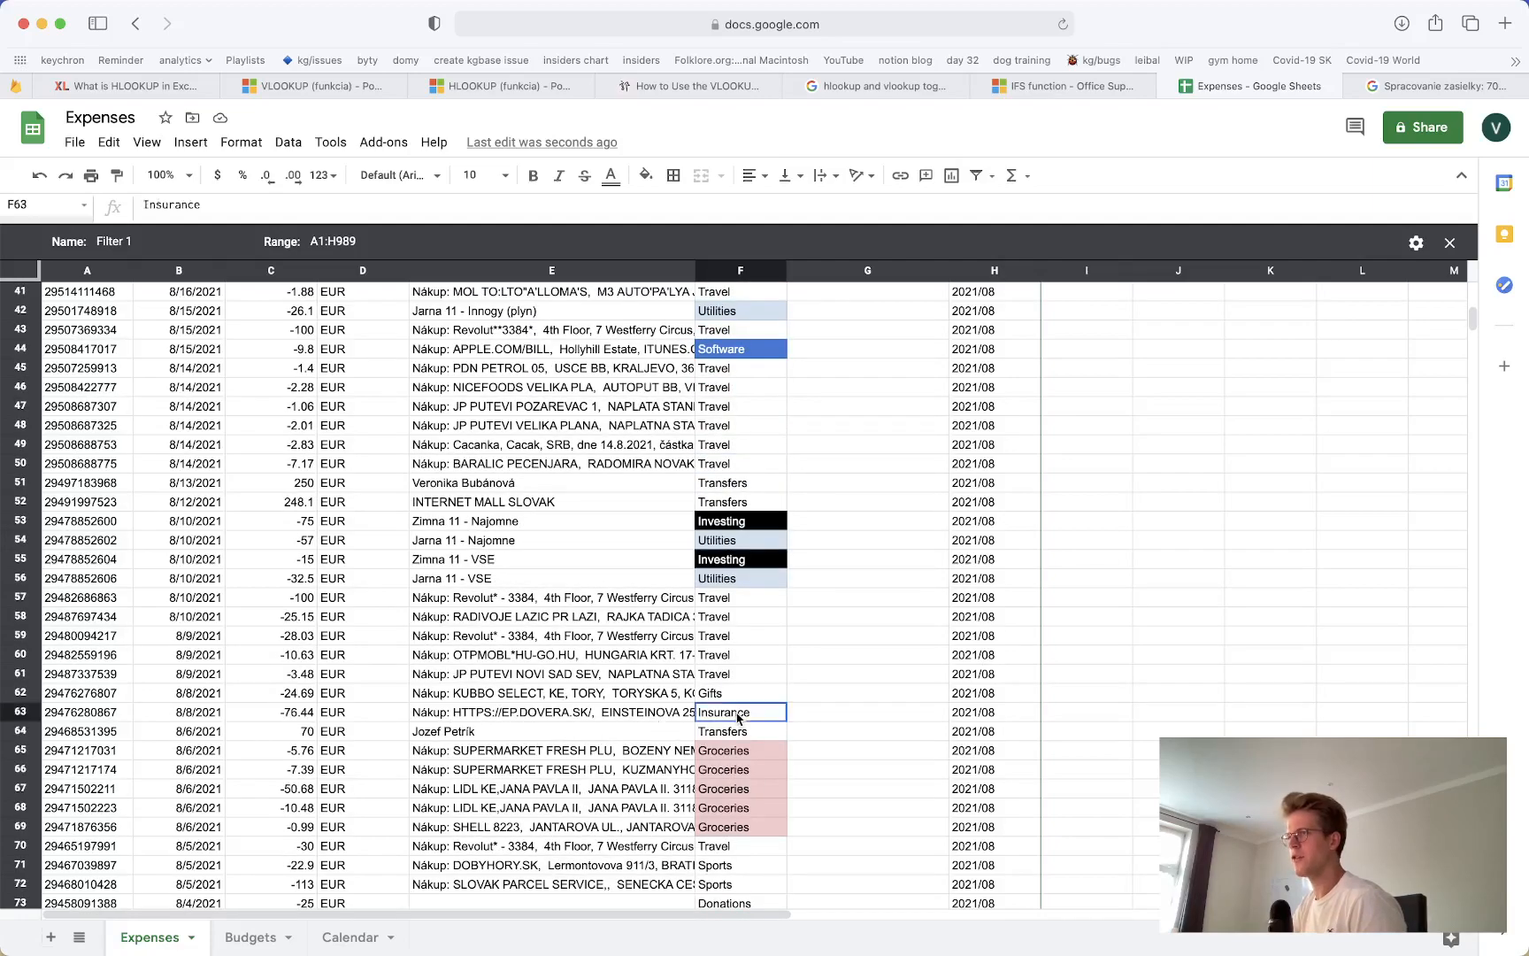
Add an Insurance category below Clothing in the Budgets sheet with type M and a budget of 70
{"action": "left_click", "coordinate": [250, 937]}
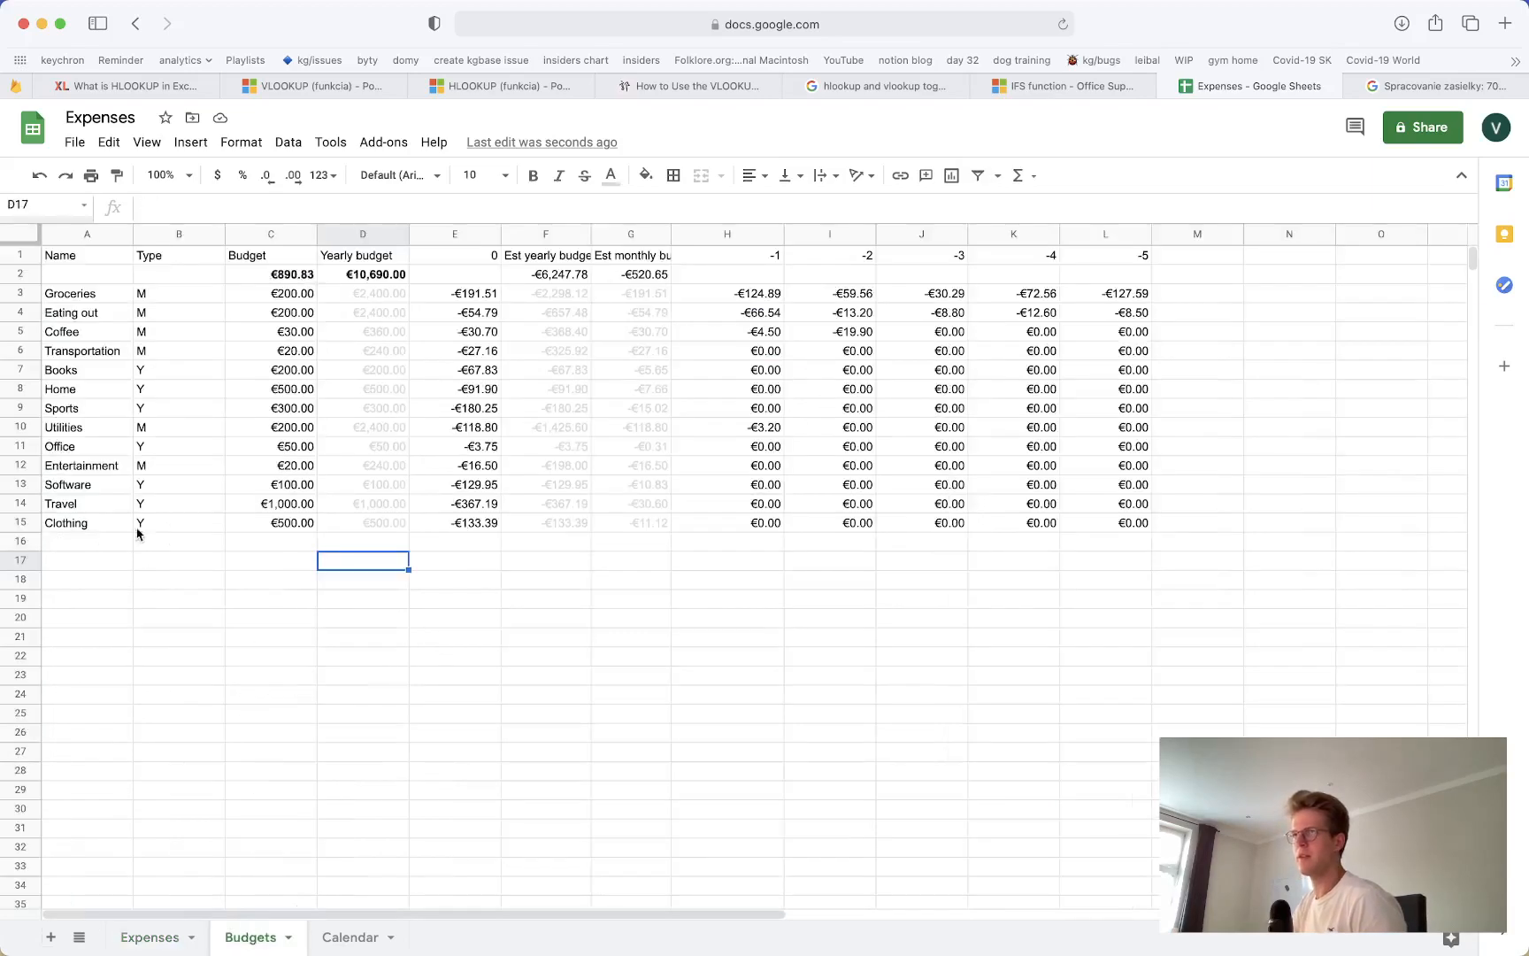
{"action": "left_click", "coordinate": [91, 539]}
{"action": "type", "text": "Insuranc"}
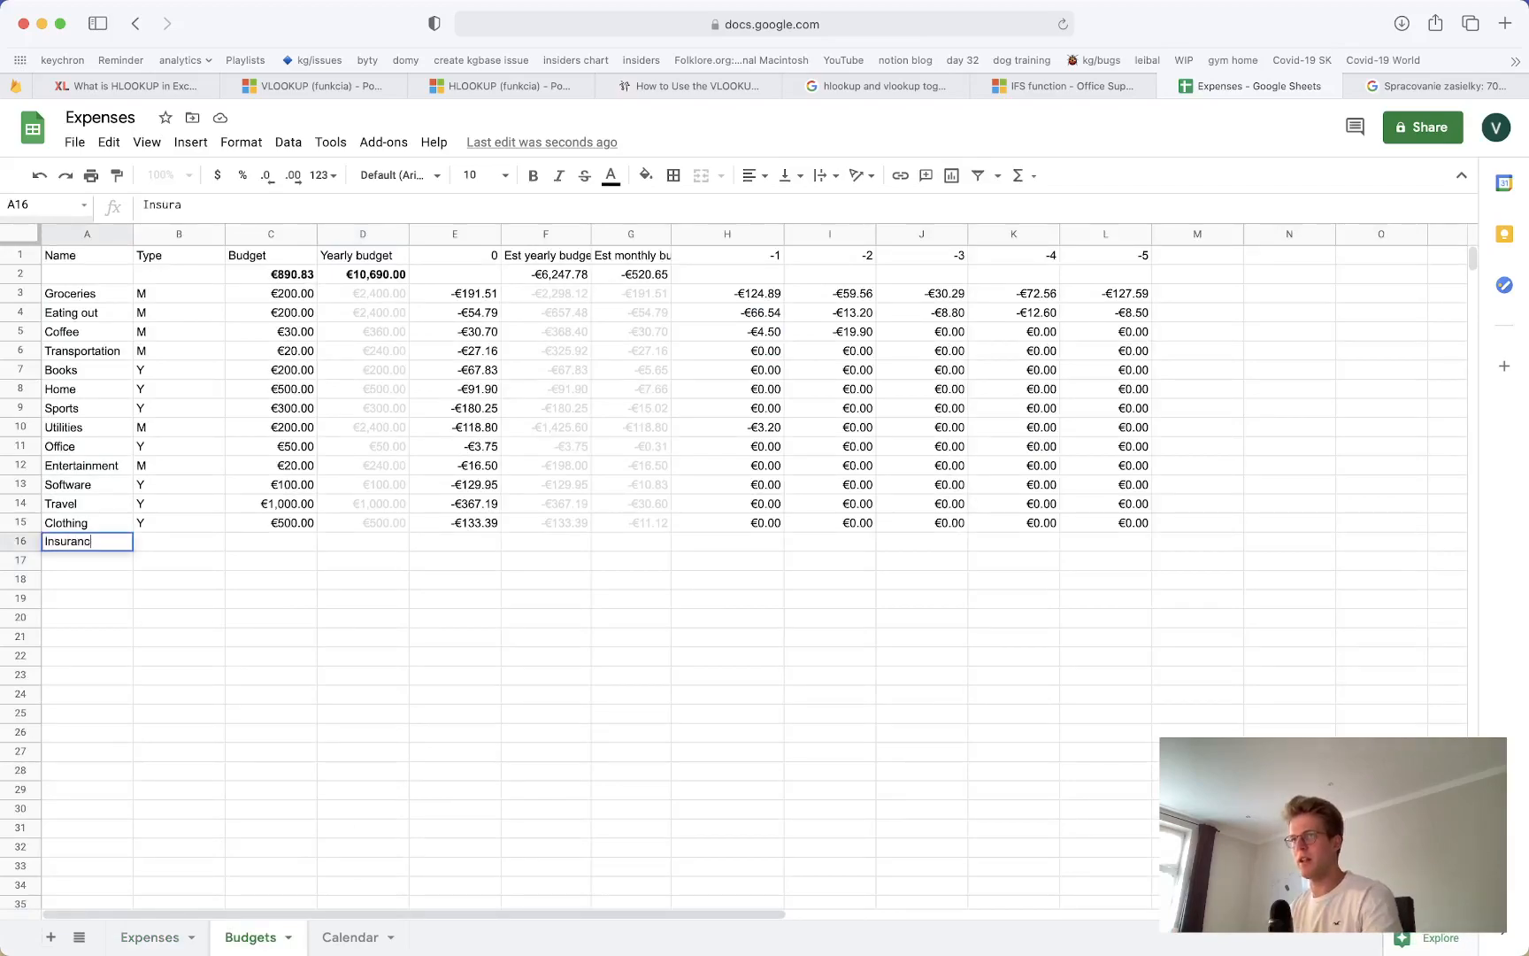
{"action": "type", "text": "e"}
{"action": "key", "text": "Tab"}
{"action": "type", "text": "M"}
{"action": "key", "text": "Tab"}
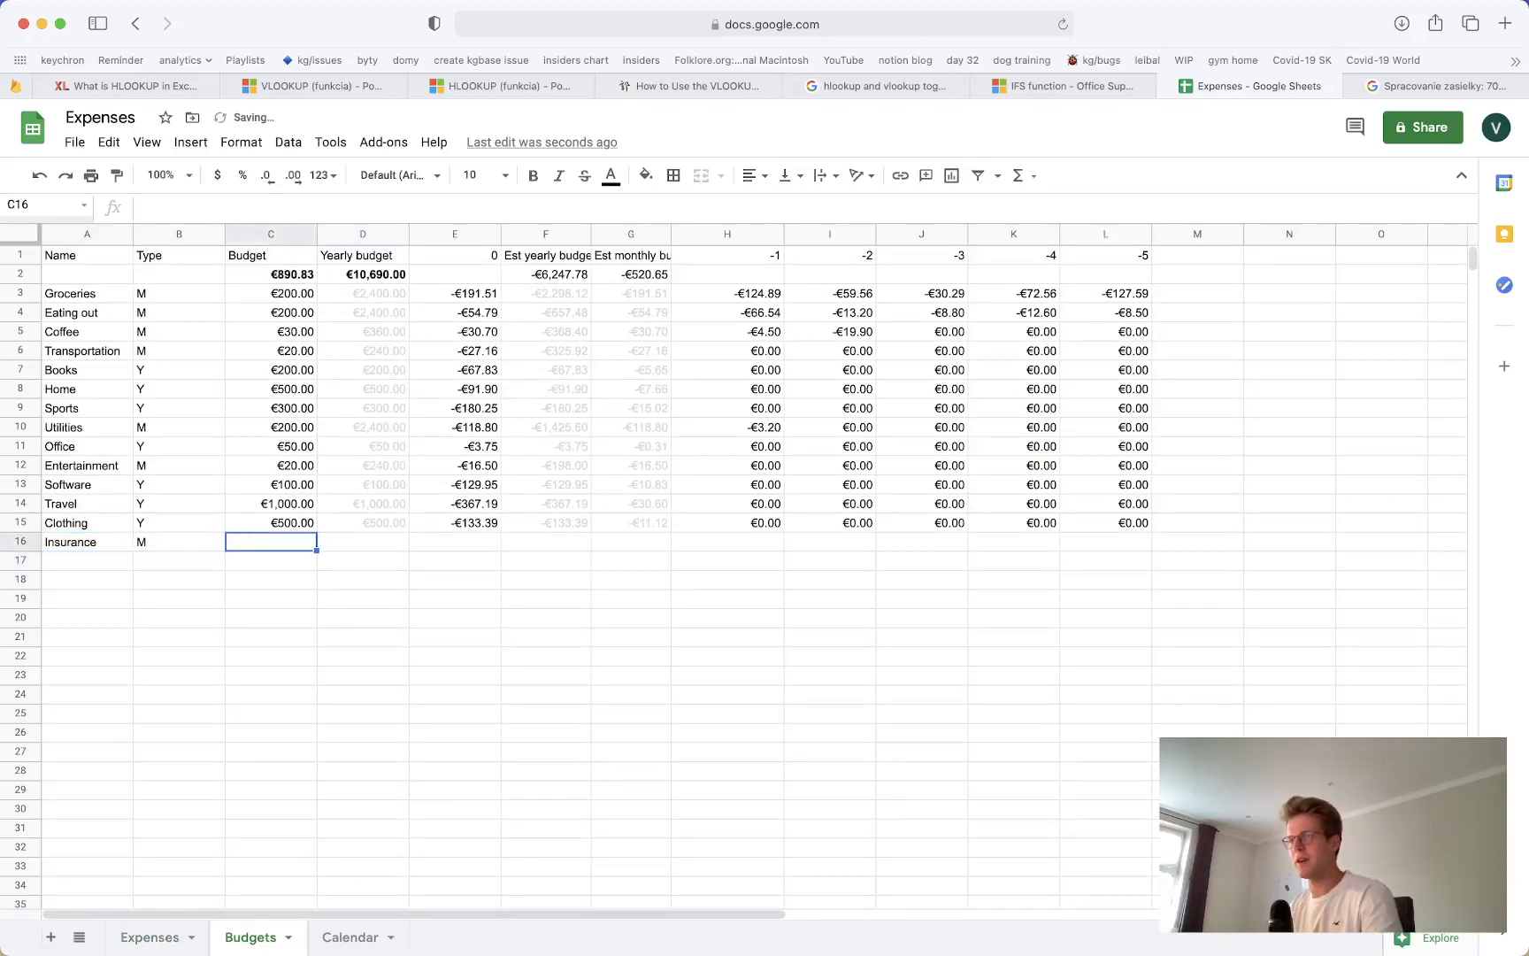
{"action": "type", "text": "70"}
{"action": "key", "text": "Tab"}
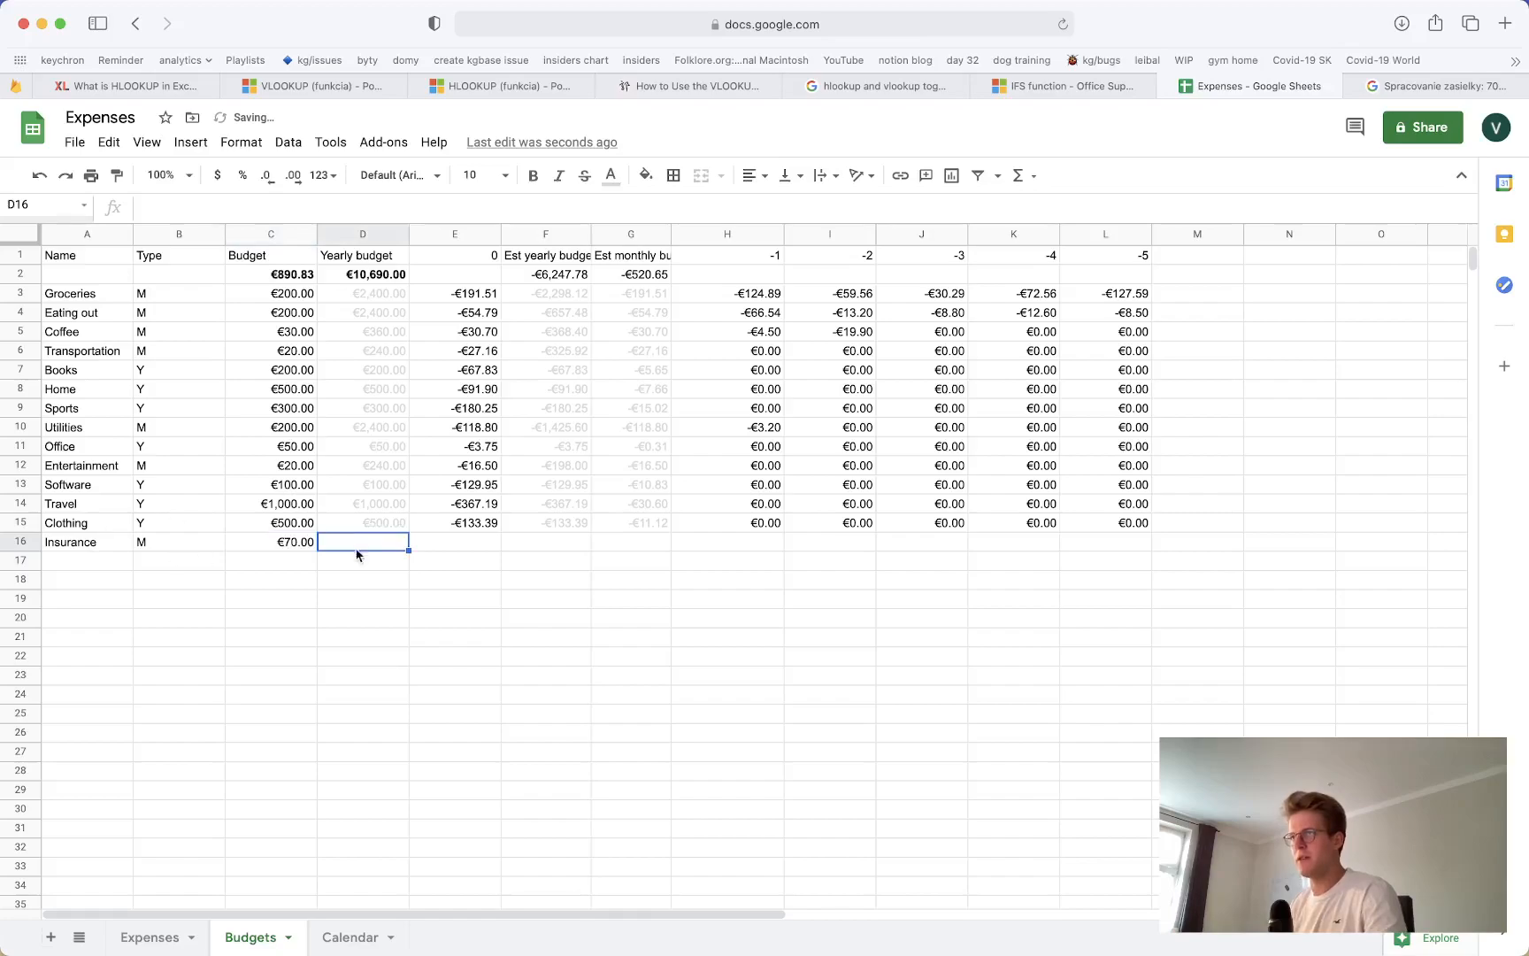
Copy the Clothing row's formulas, D15:L15, into the Insurance row starting at D16
{"action": "left_click_drag", "start_coordinate": [382, 529], "coordinate": [1088, 529]}
{"action": "key", "text": "super+c"}
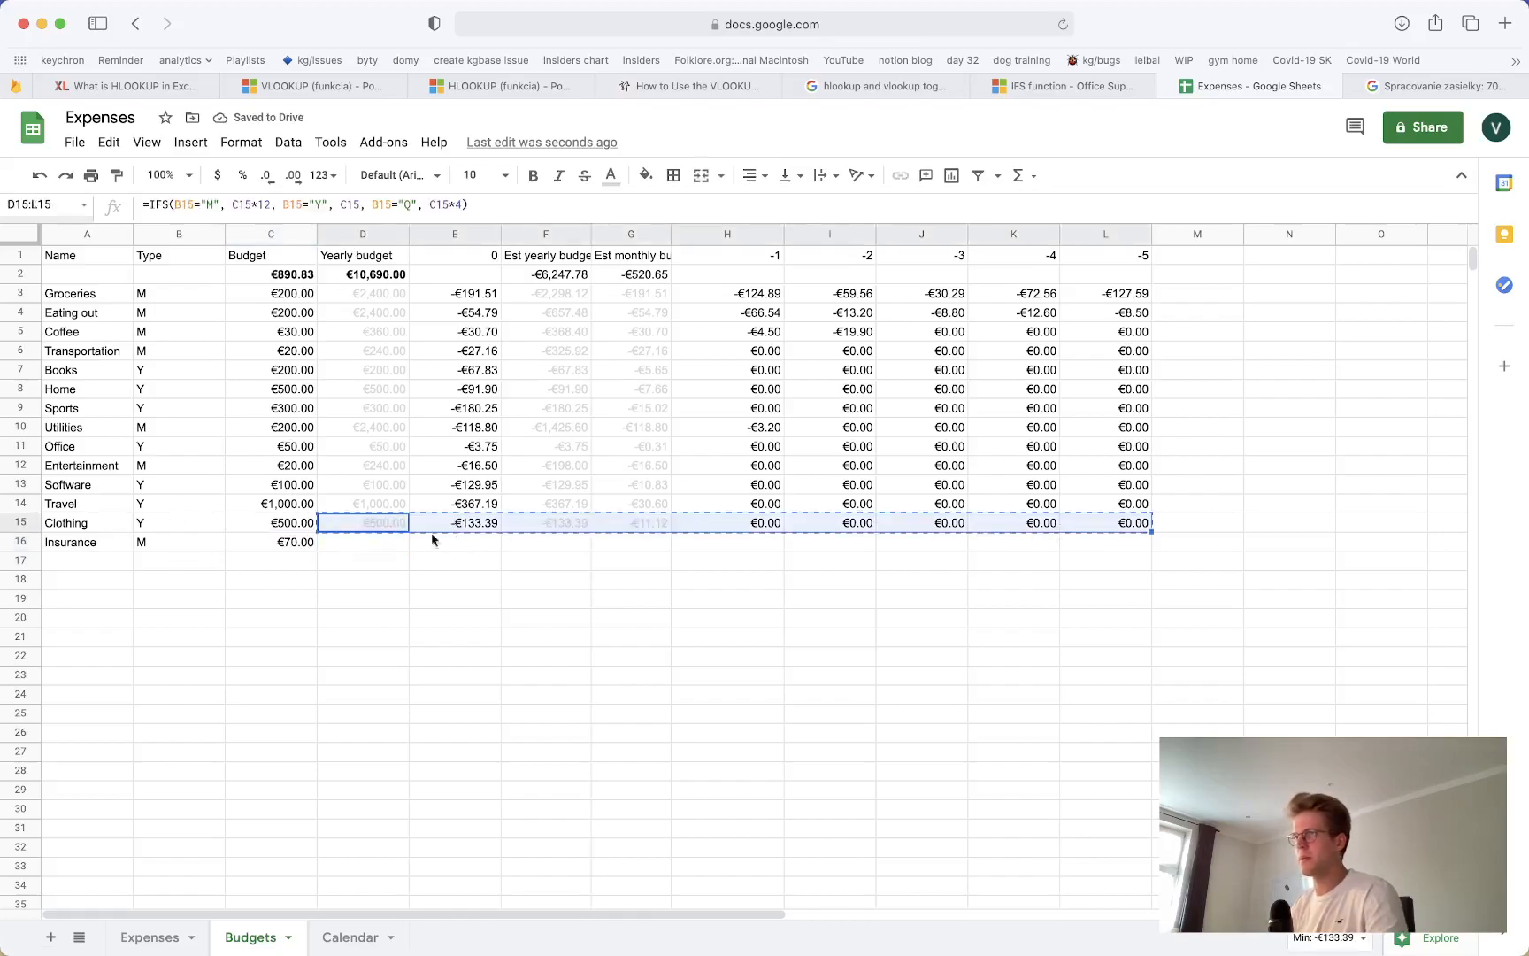
{"action": "left_click", "coordinate": [349, 542]}
{"action": "key", "text": "super+v"}
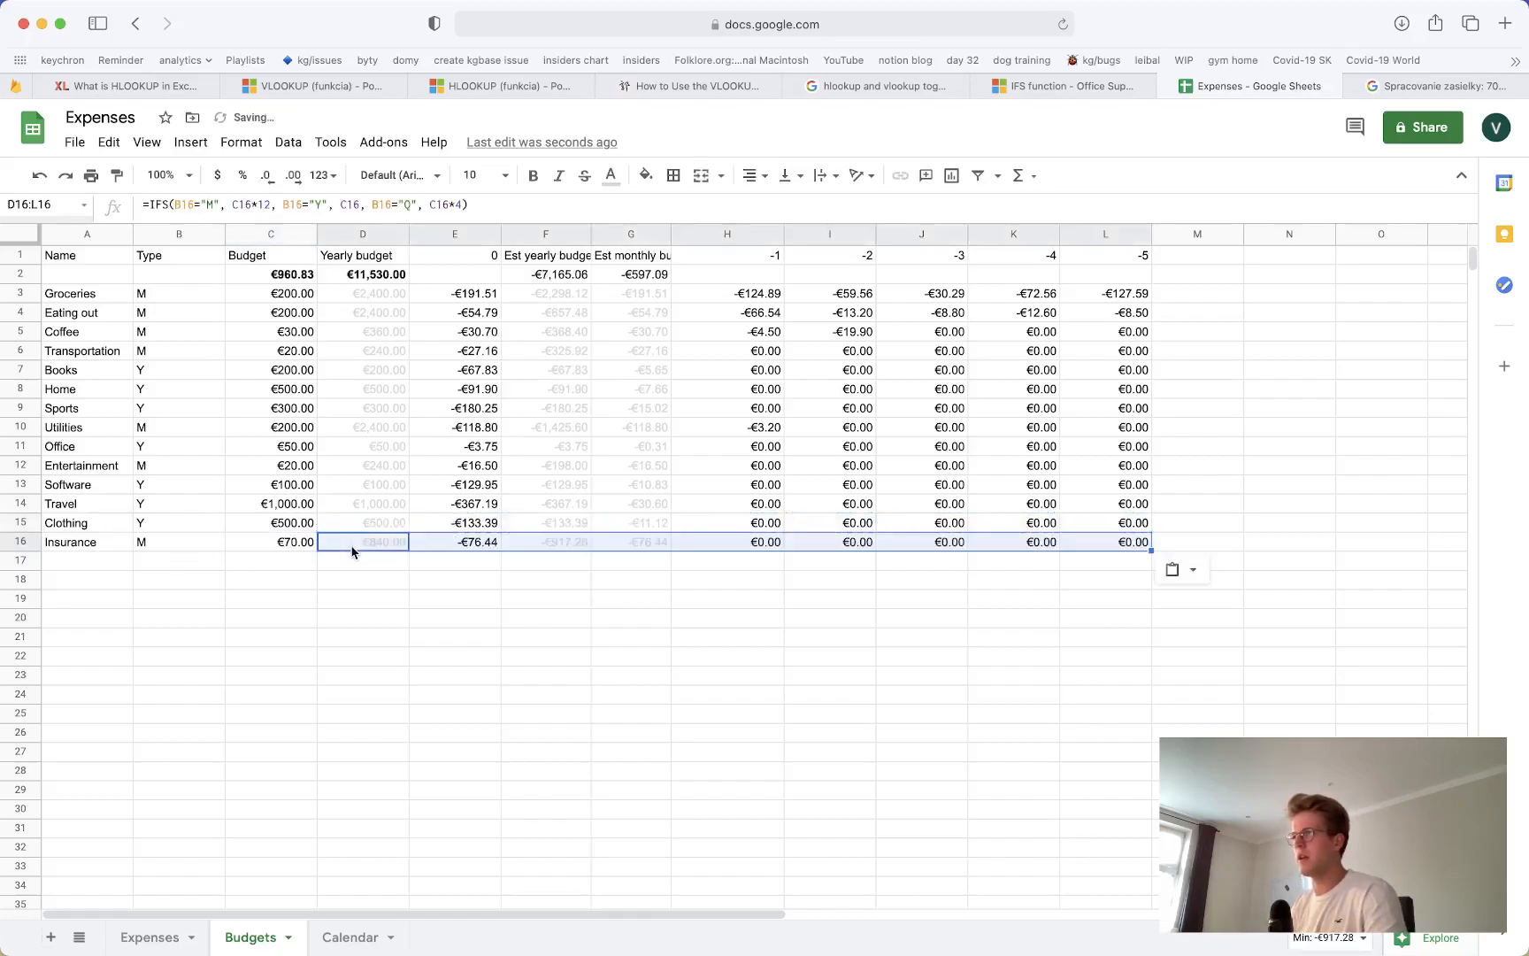
Set the Insurance budget to 76.44 to match its current-period spending
{"action": "left_click", "coordinate": [475, 566]}
{"action": "left_click", "coordinate": [470, 549]}
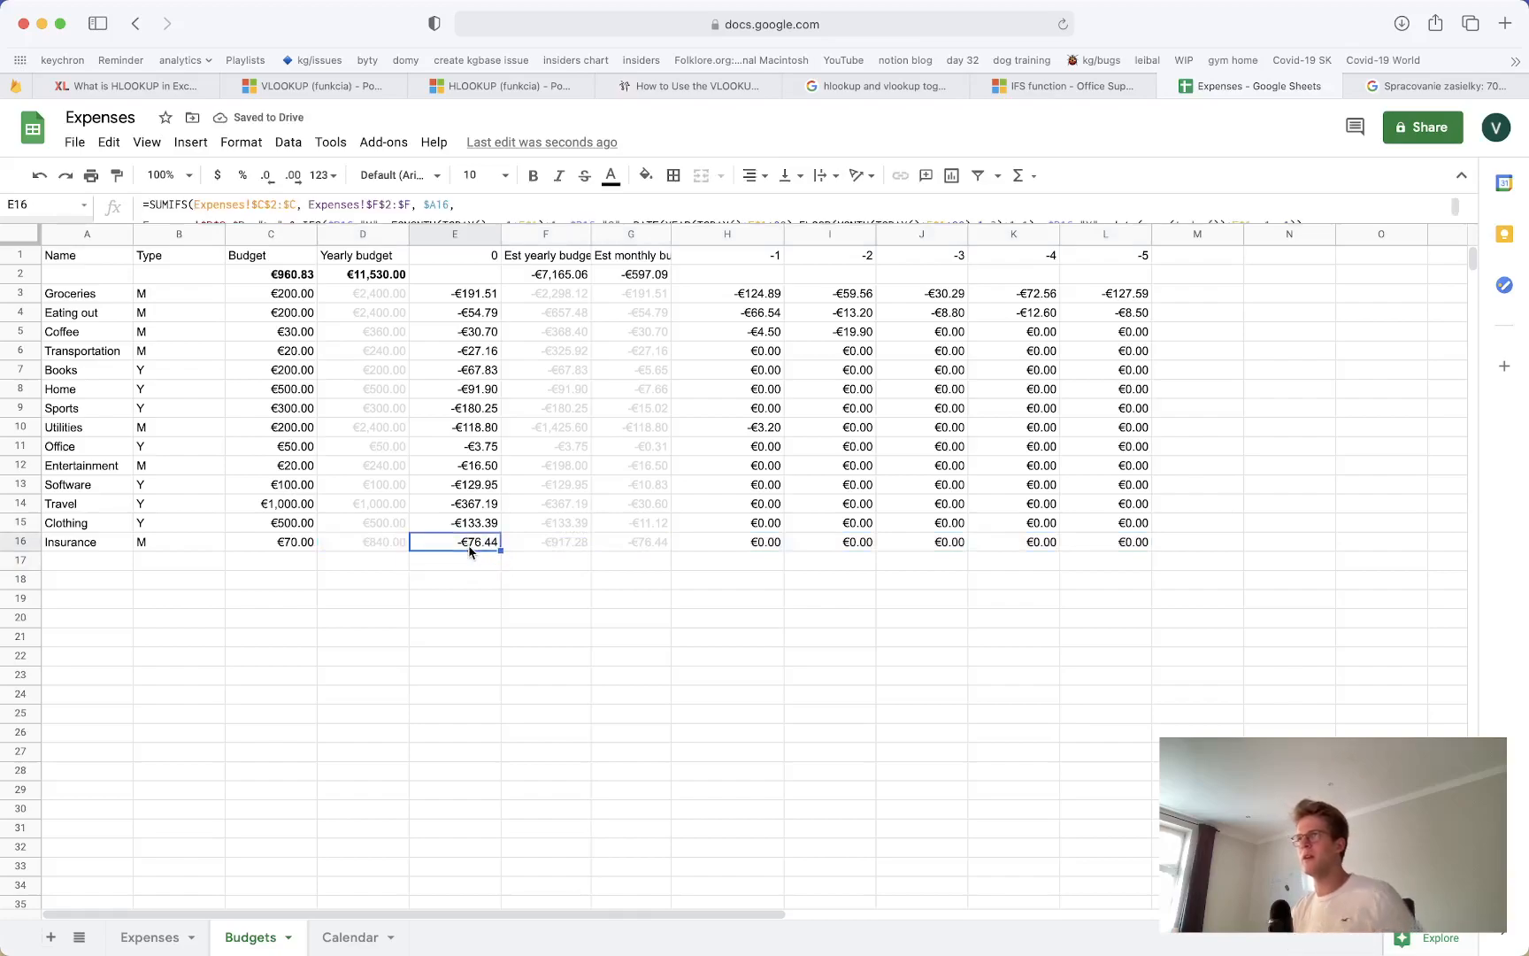
{"action": "left_click", "coordinate": [297, 545]}
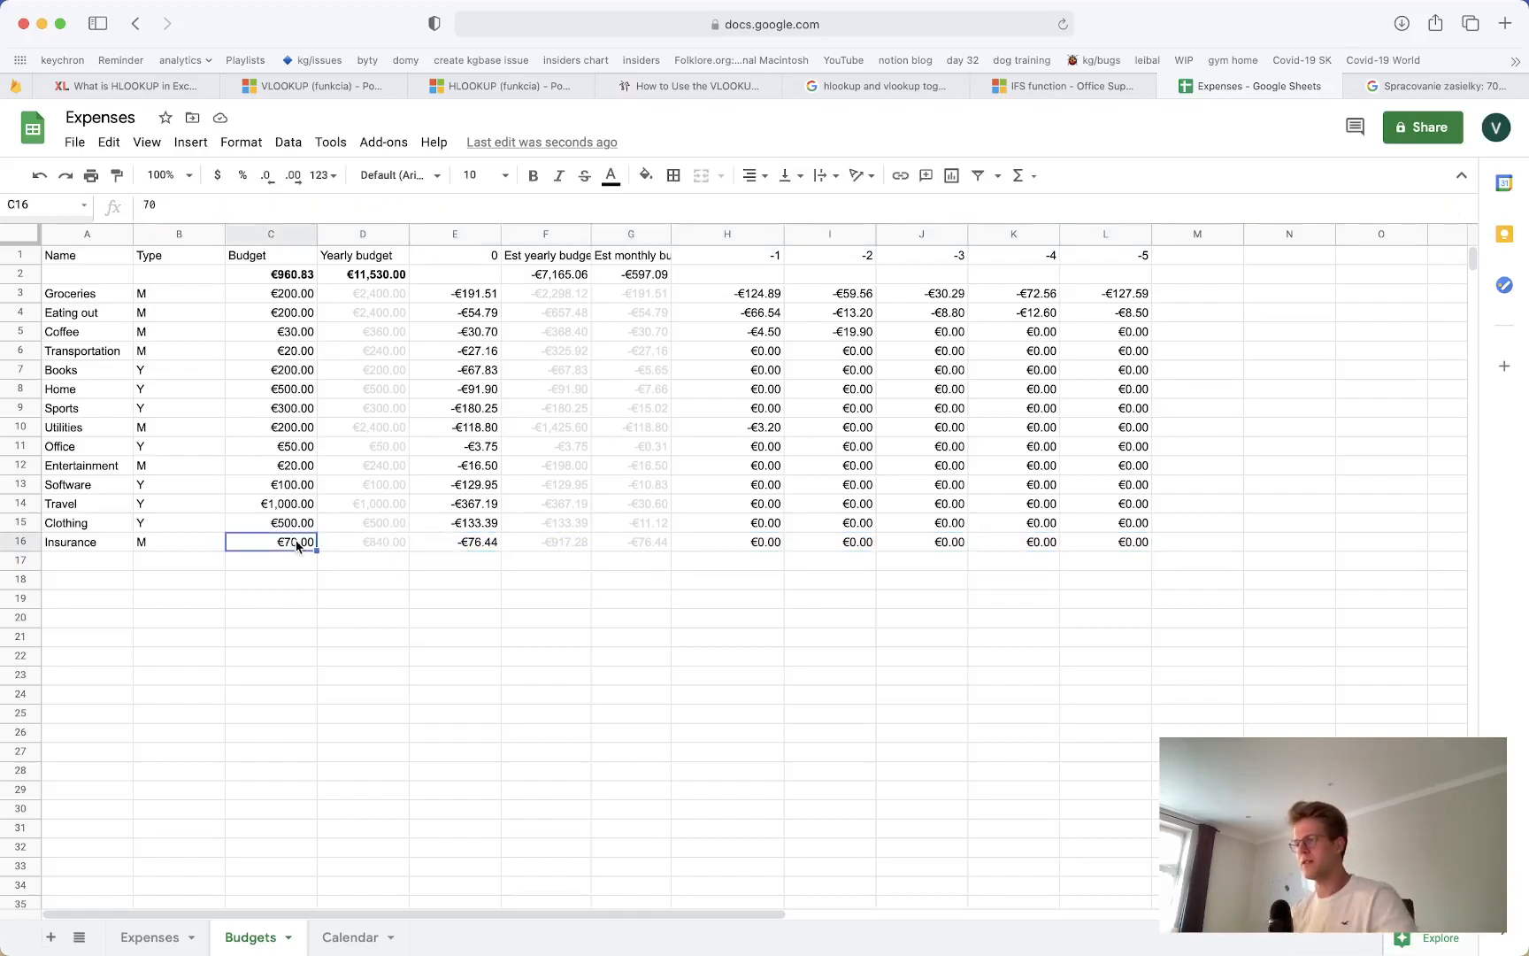
{"action": "type", "text": "76.44"}
{"action": "key", "text": "Return"}
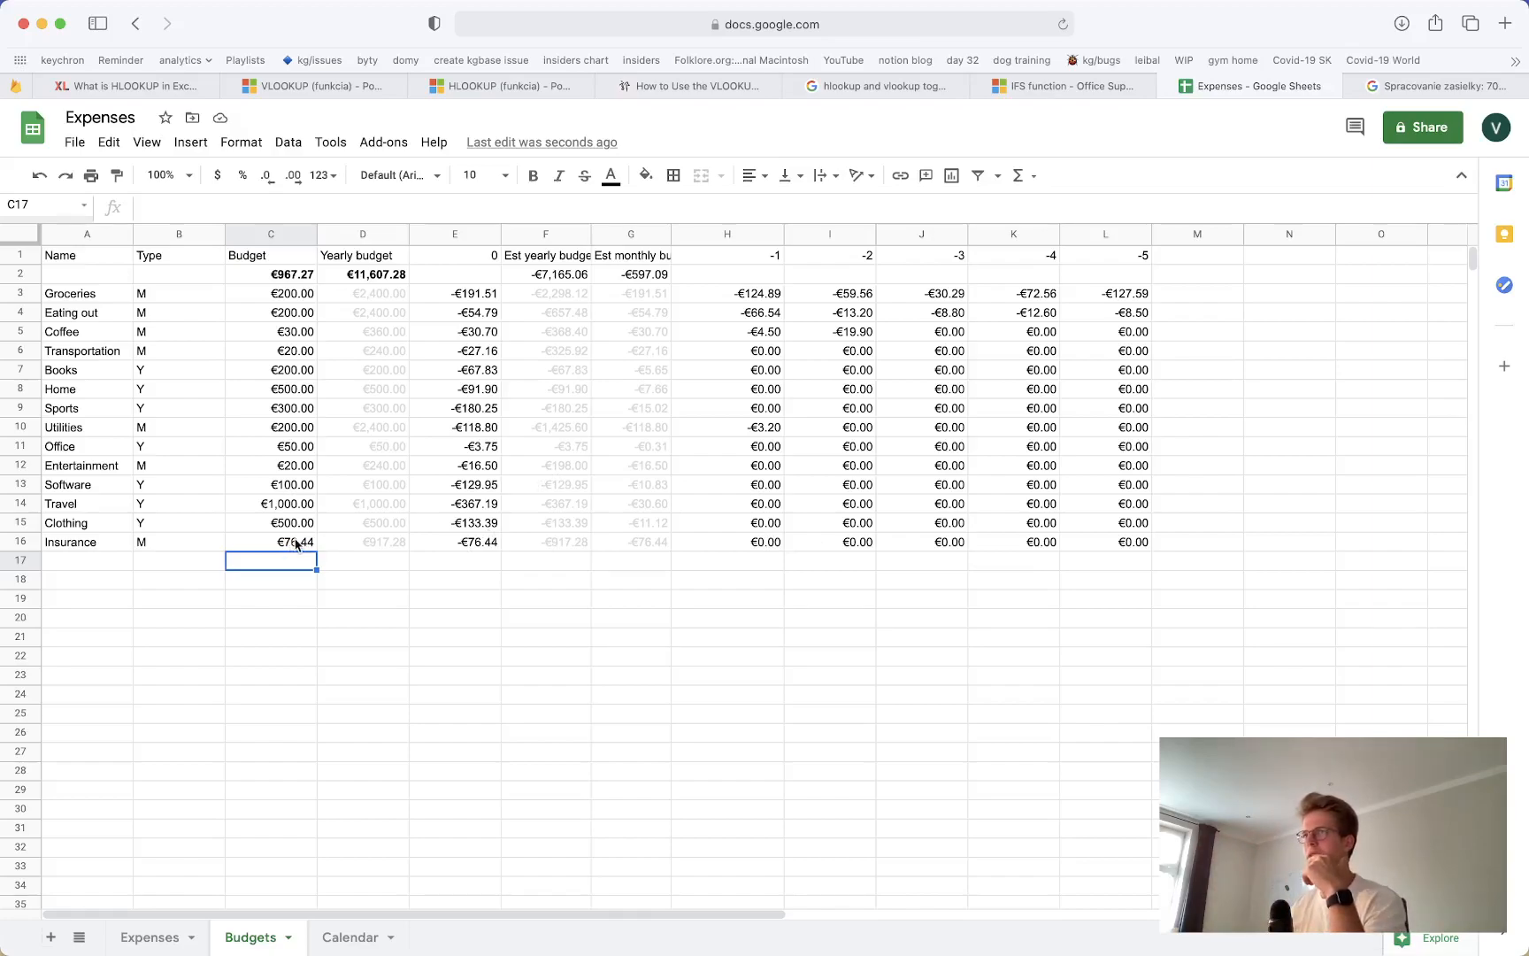
Find the next category missing from Budgets in the Expenses sheet, and add Donations below Insurance with type M and a budget of 100
{"action": "left_click", "coordinate": [294, 274]}
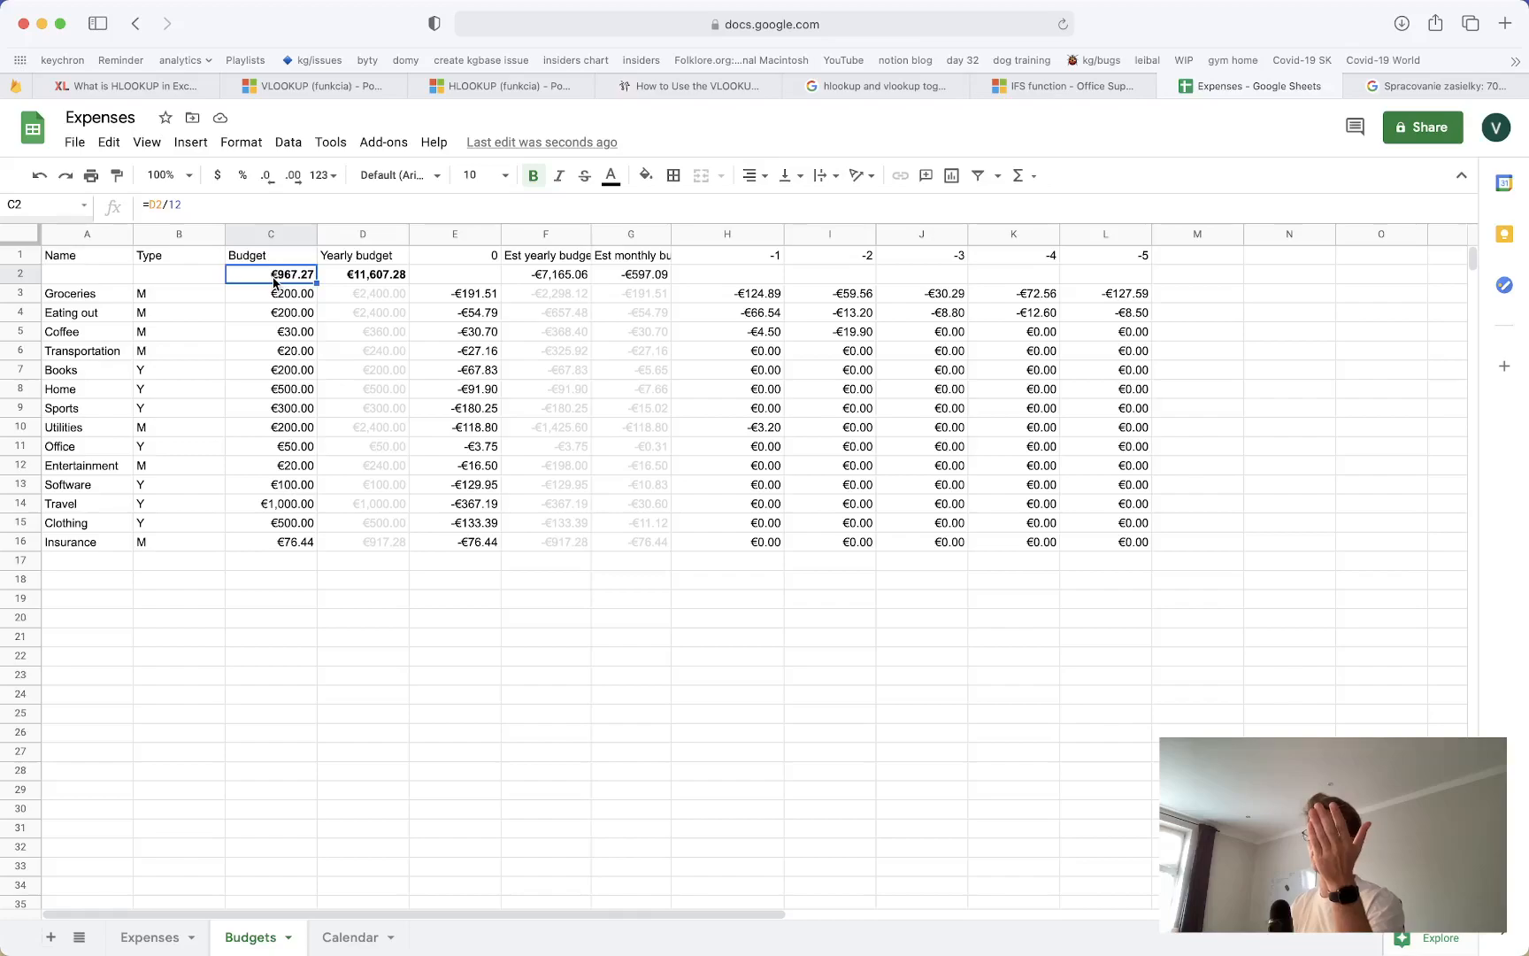
{"action": "left_click", "coordinate": [149, 936]}
{"action": "scroll", "coordinate": [659, 624], "scroll_direction": "down", "scroll_amount": 2}
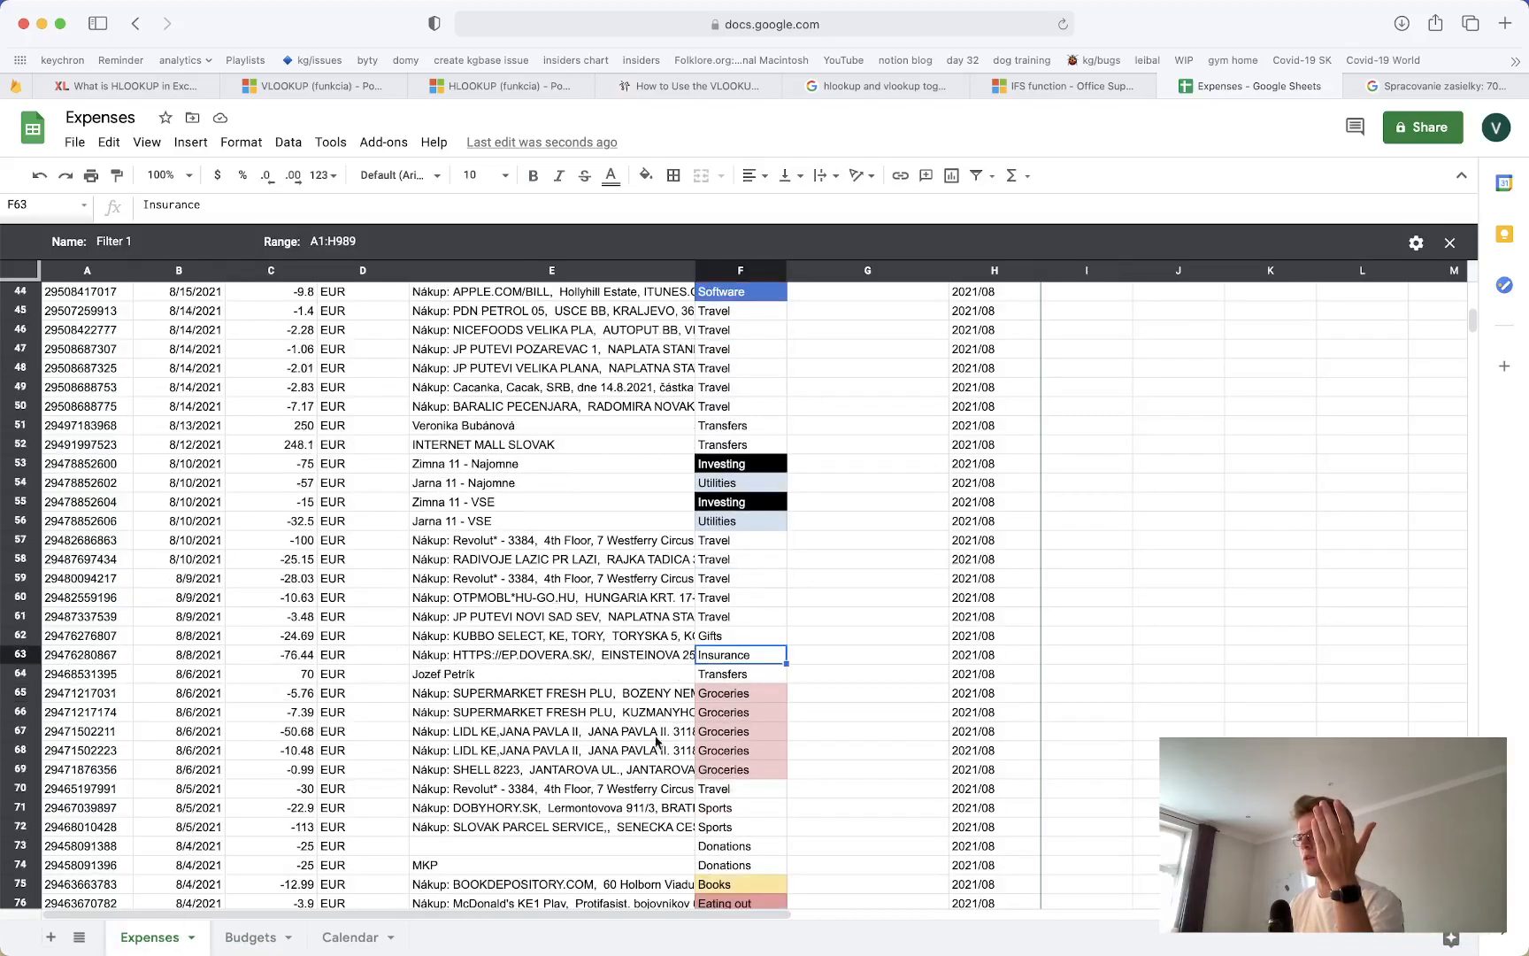
{"action": "scroll", "coordinate": [624, 768], "scroll_direction": "down", "scroll_amount": 4}
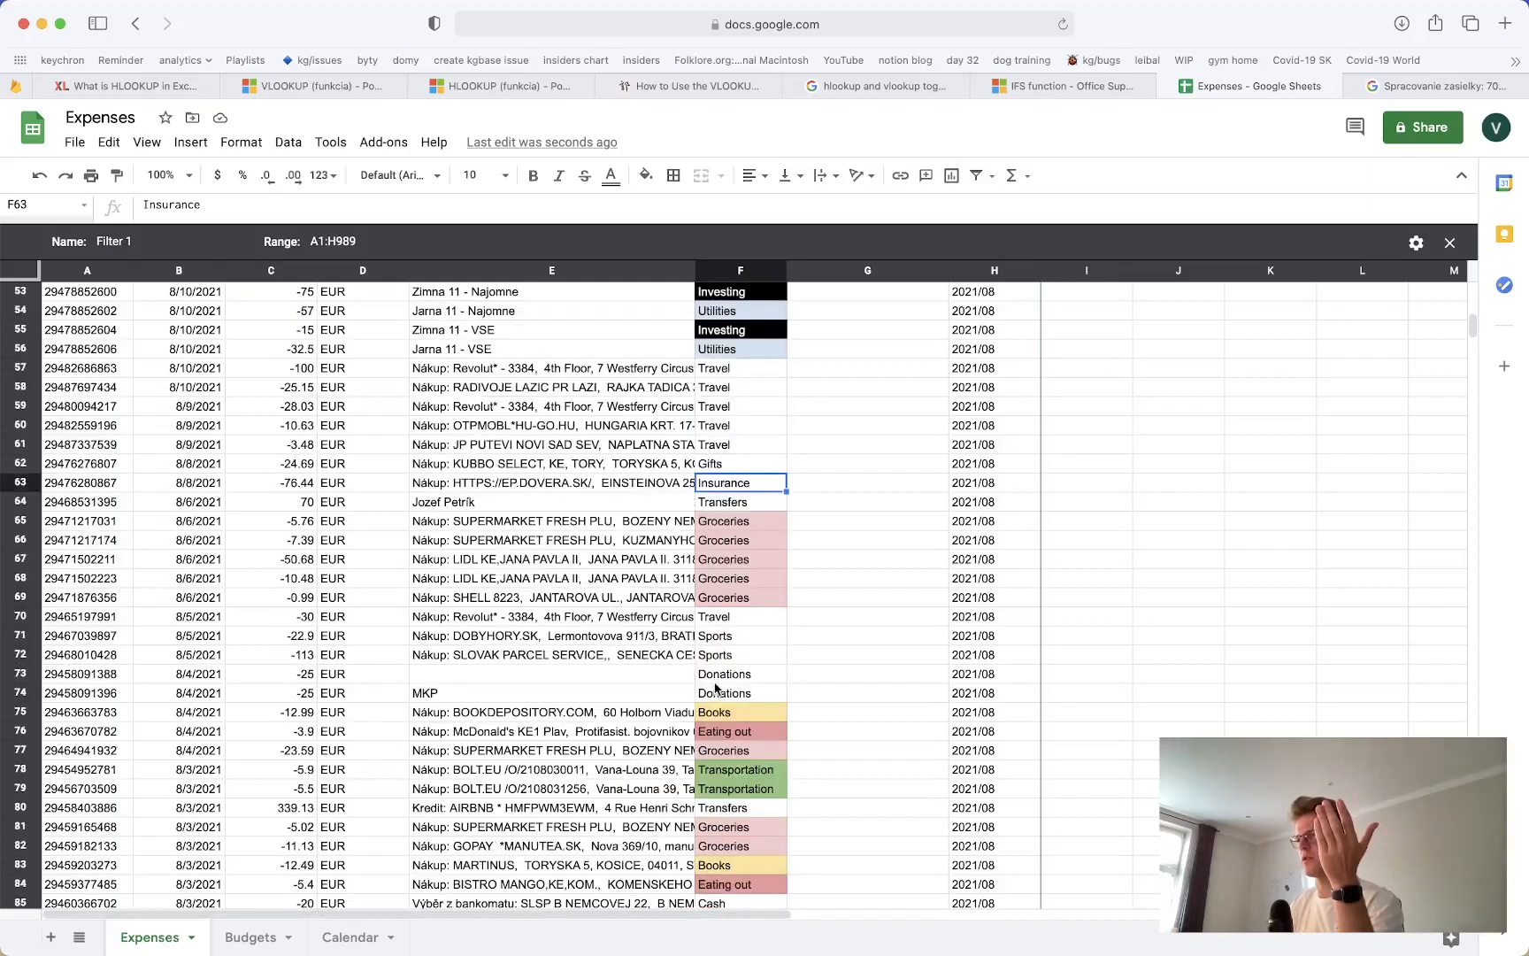
{"action": "left_click", "coordinate": [251, 936]}
{"action": "left_click", "coordinate": [90, 562]}
{"action": "type", "text": "Donations"}
{"action": "key", "text": "Tab"}
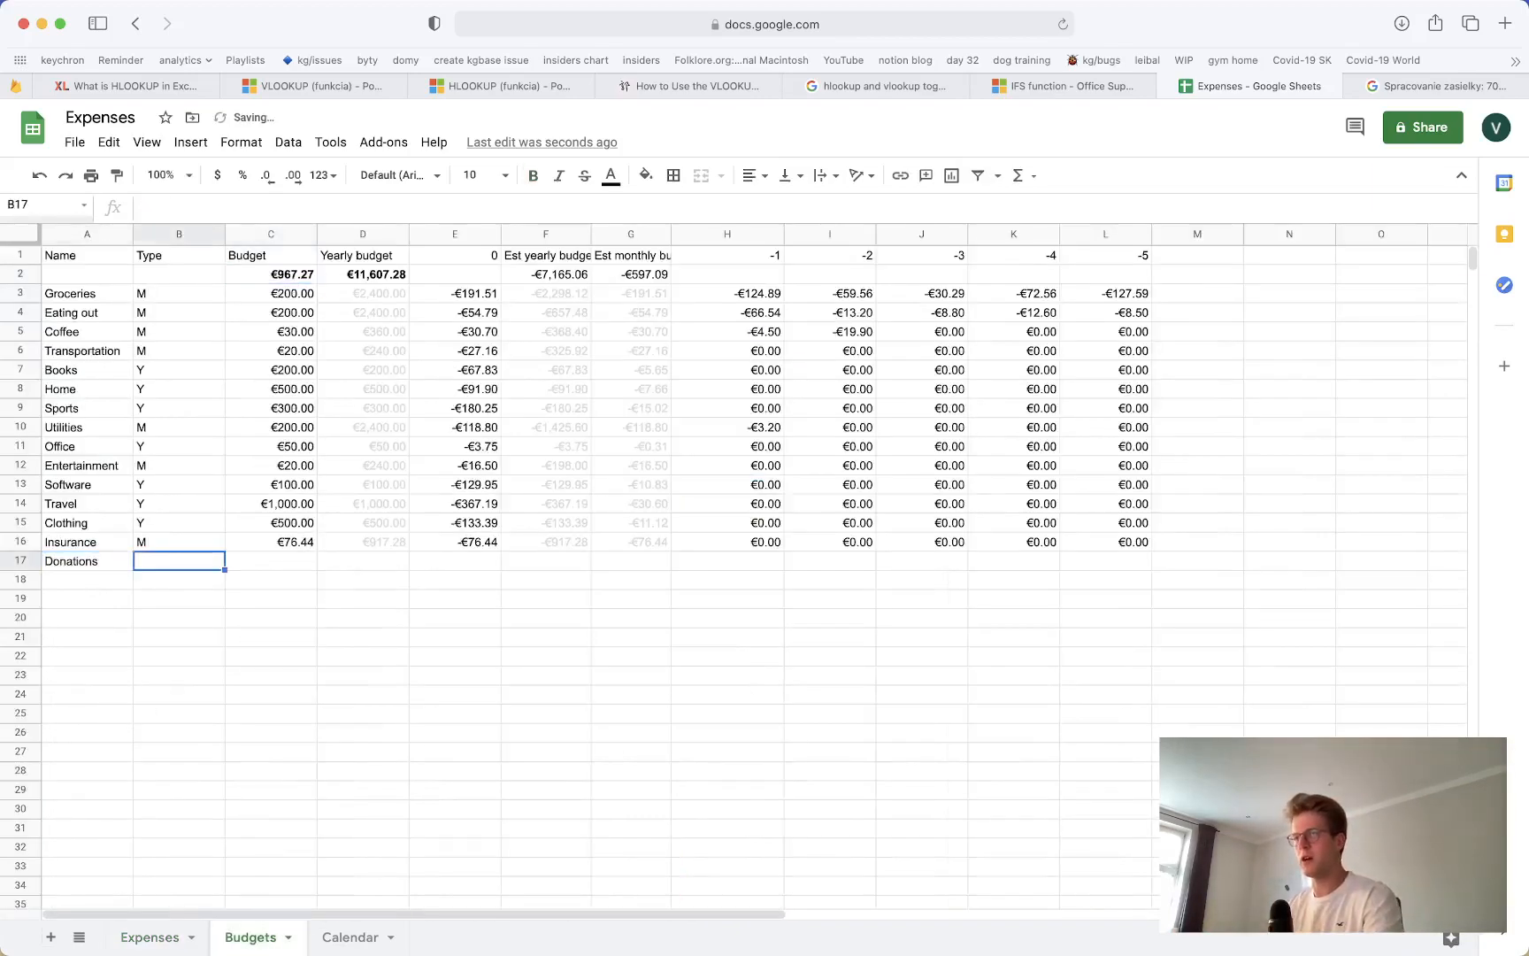
{"action": "type", "text": "M"}
{"action": "key", "text": "Tab"}
{"action": "type", "text": "100"}
{"action": "key", "text": "Tab"}
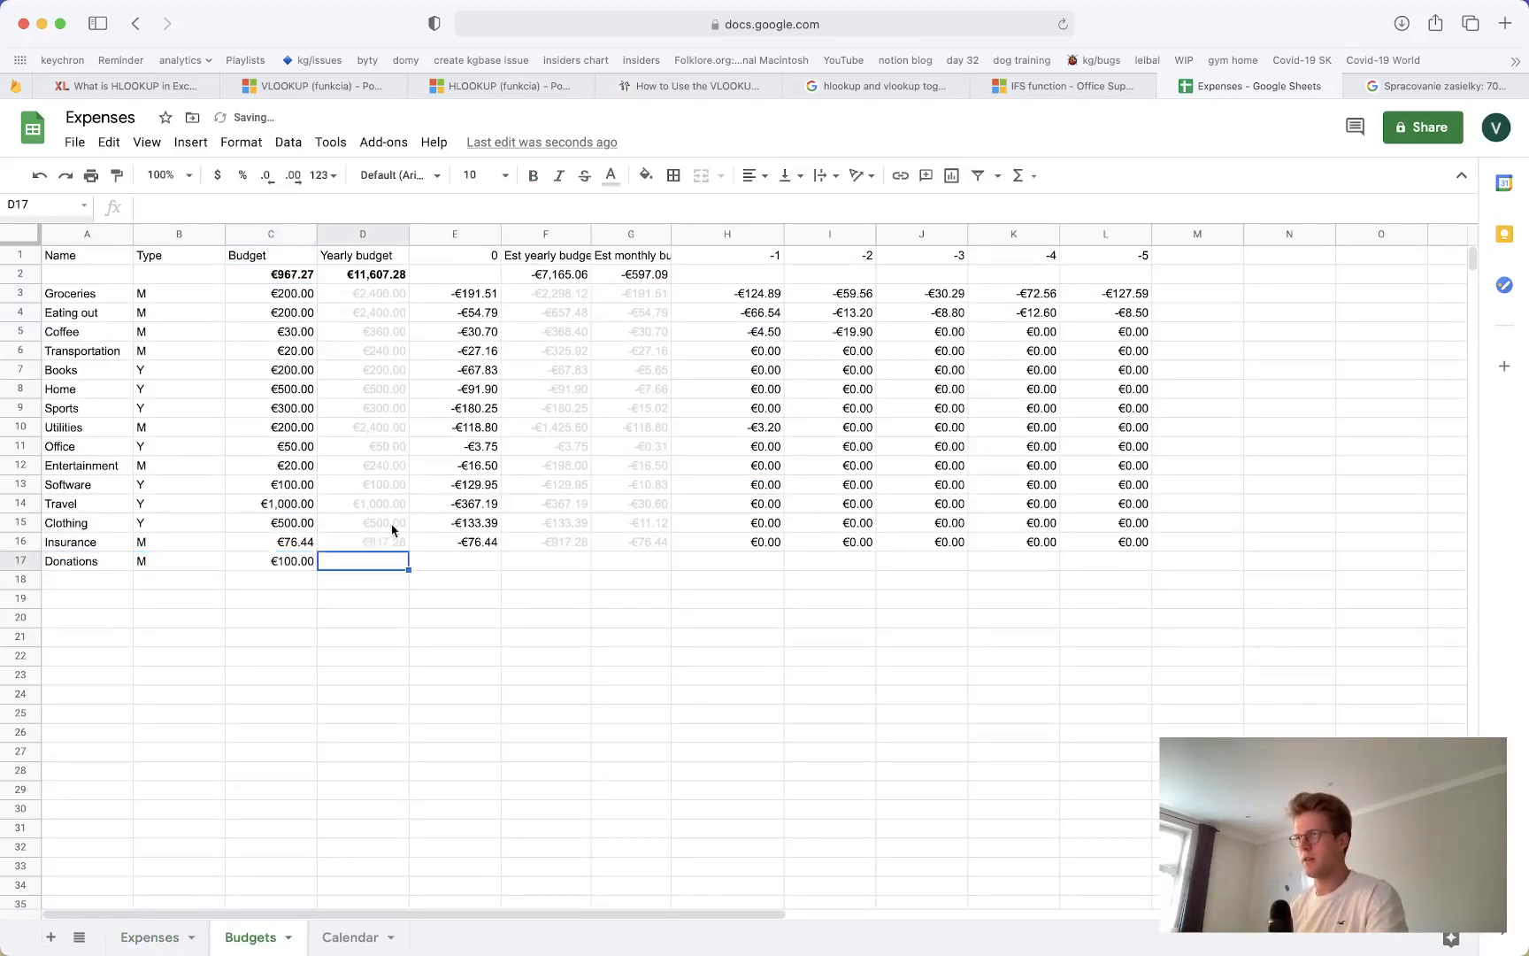
Copy the Insurance row's formulas, D16:L16, into the Donations row starting at D17
{"action": "left_click_drag", "start_coordinate": [403, 542], "coordinate": [1115, 541]}
{"action": "key", "text": "super+c"}
{"action": "left_click", "coordinate": [346, 561]}
{"action": "key", "text": "super+v"}
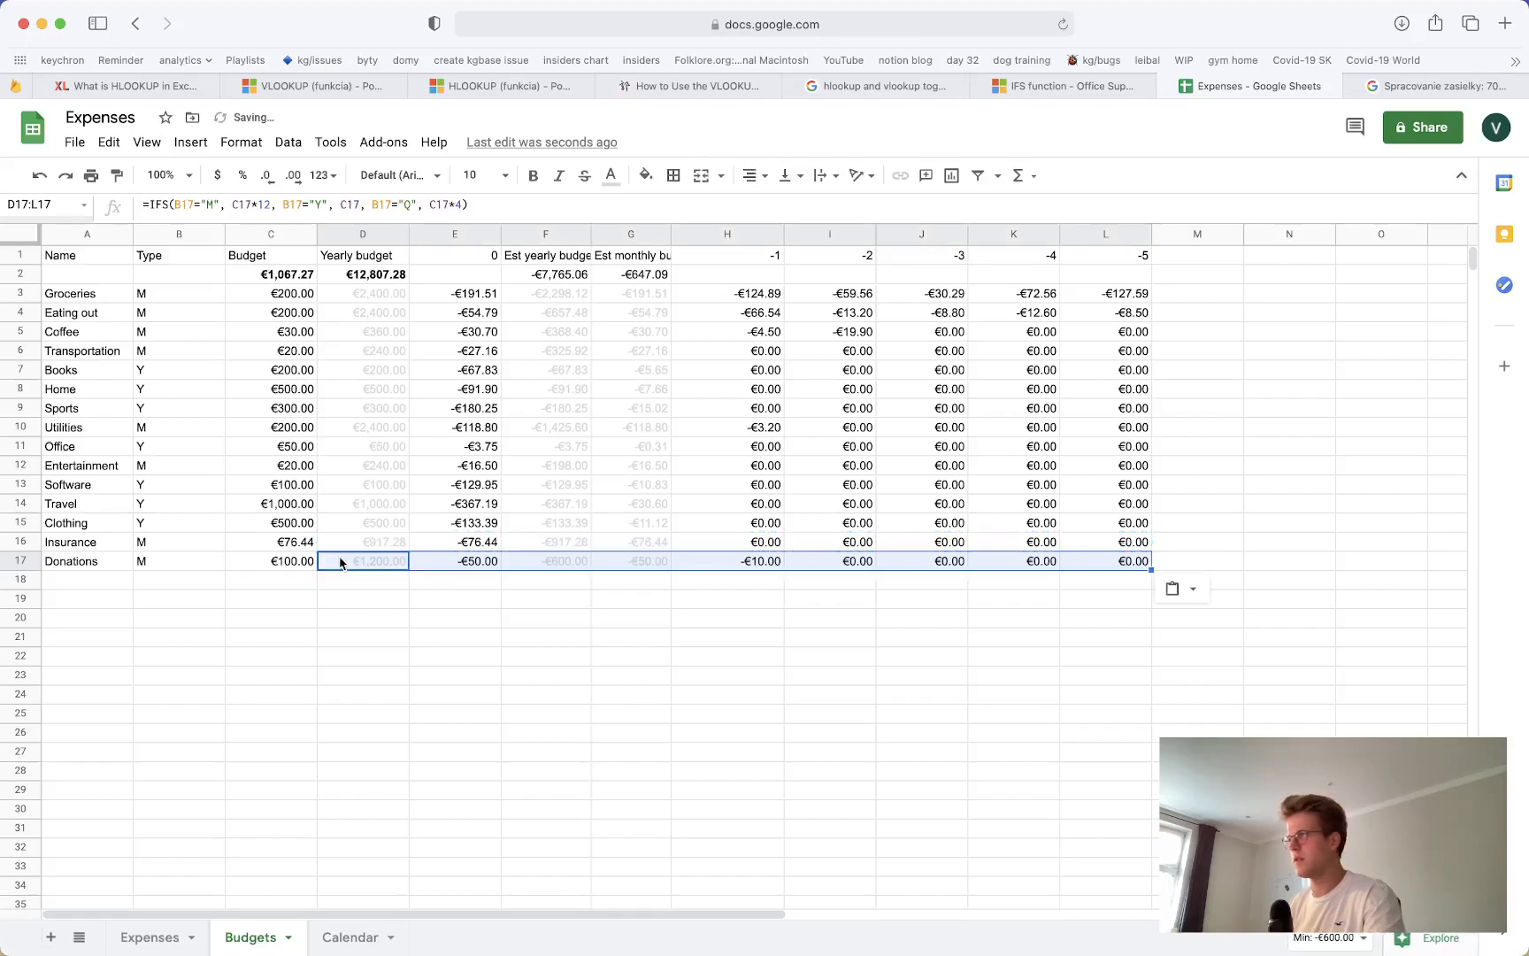
{"action": "left_click", "coordinate": [341, 563]}
Set the Donations budget to 50 and check the total monthly budget in C2
{"action": "left_click", "coordinate": [272, 558]}
{"action": "type", "text": "50"}
{"action": "key", "text": "Return"}
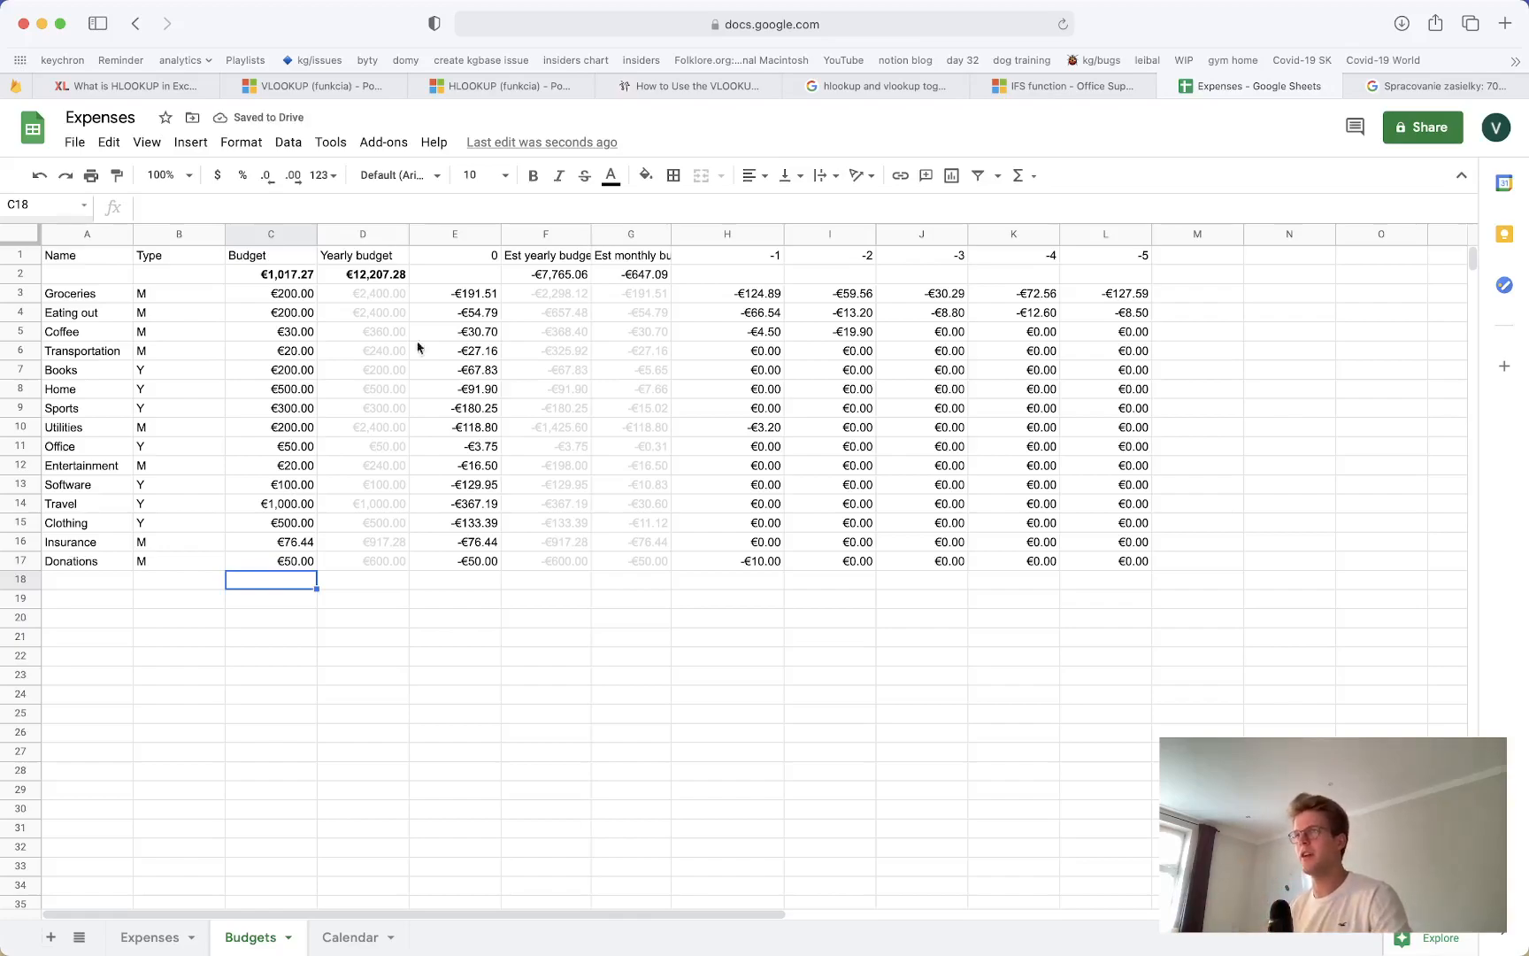
{"action": "left_click", "coordinate": [297, 278]}
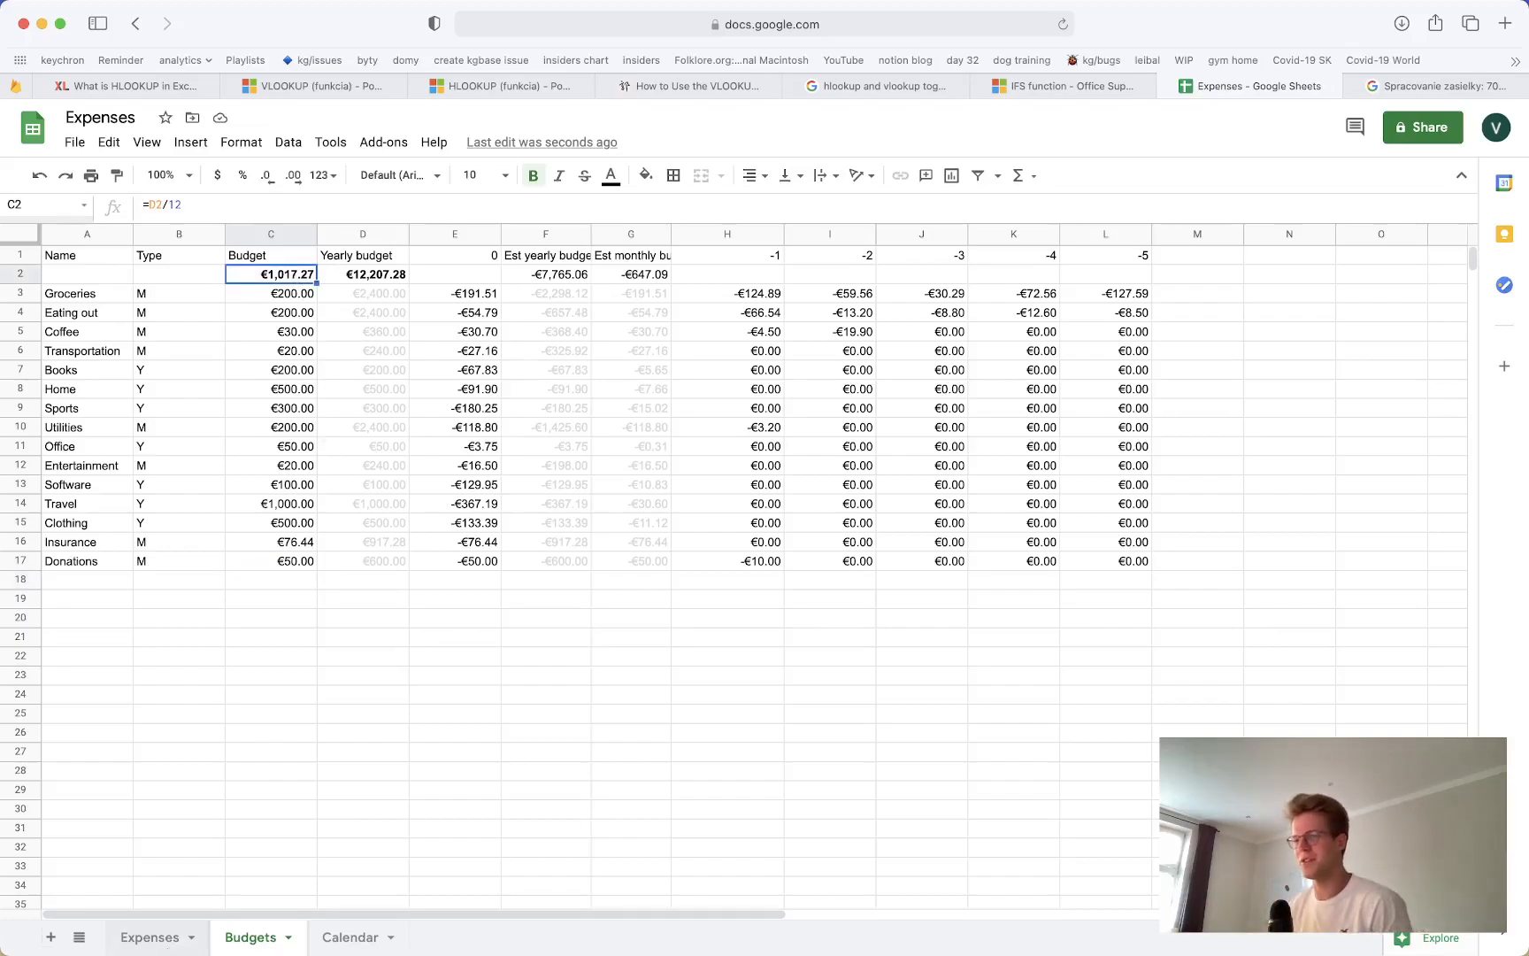
Look for another missing category in the Expenses sheet, and add Cash below Donations in Budgets with type M and a budget of 20
{"action": "left_click", "coordinate": [164, 937]}
{"action": "scroll", "coordinate": [651, 622], "scroll_direction": "down", "scroll_amount": 2}
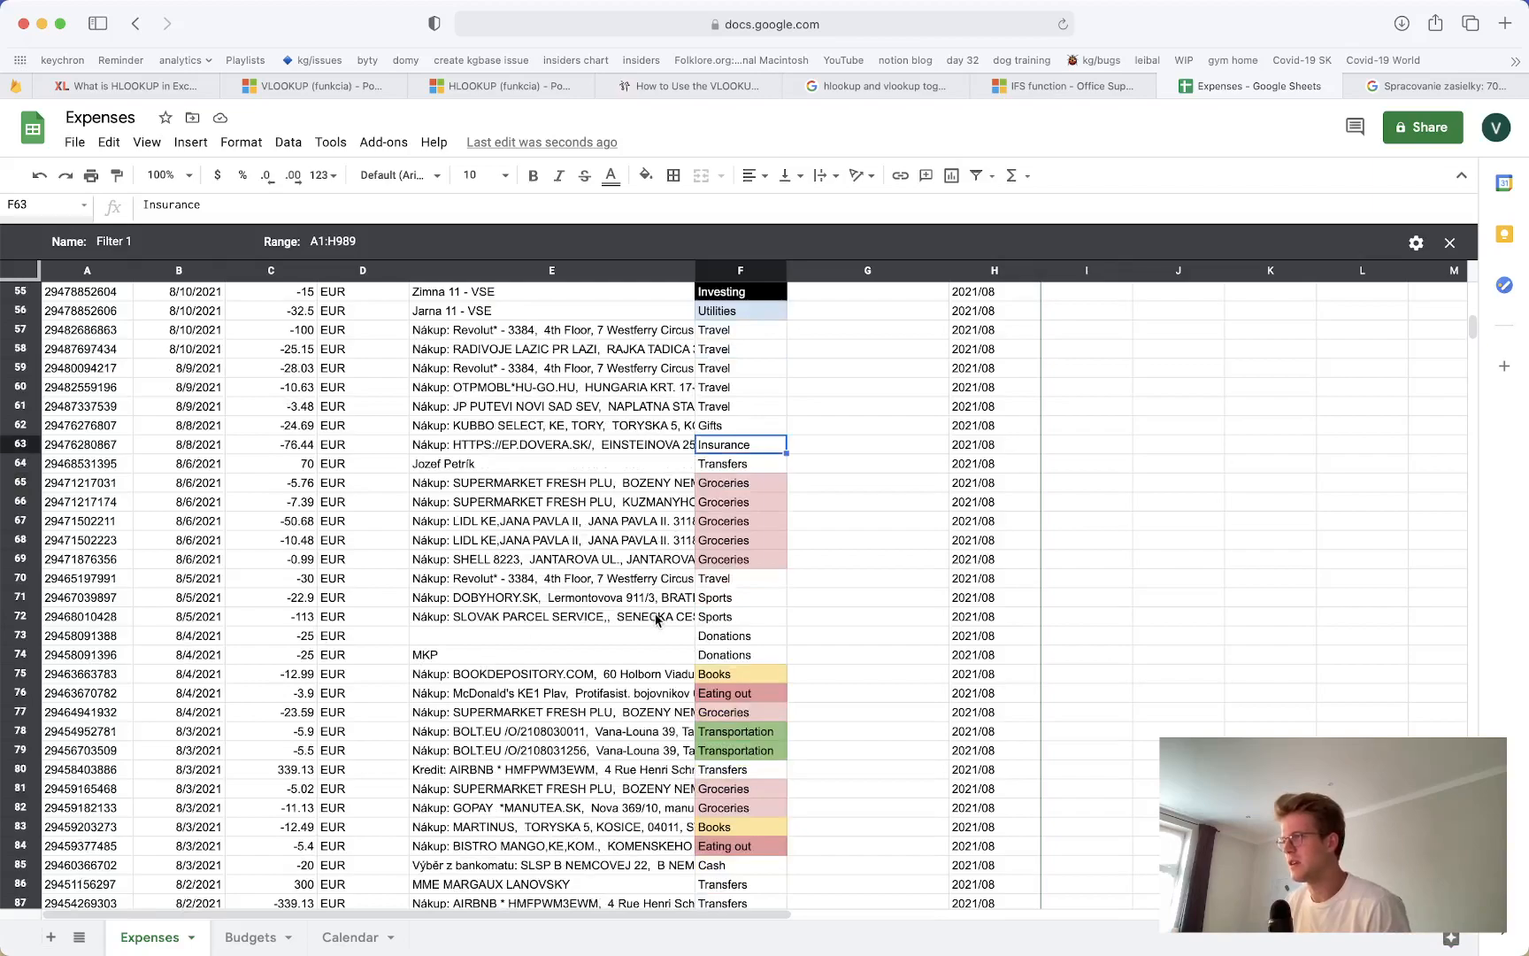
{"action": "scroll", "coordinate": [661, 688], "scroll_direction": "down", "scroll_amount": 5}
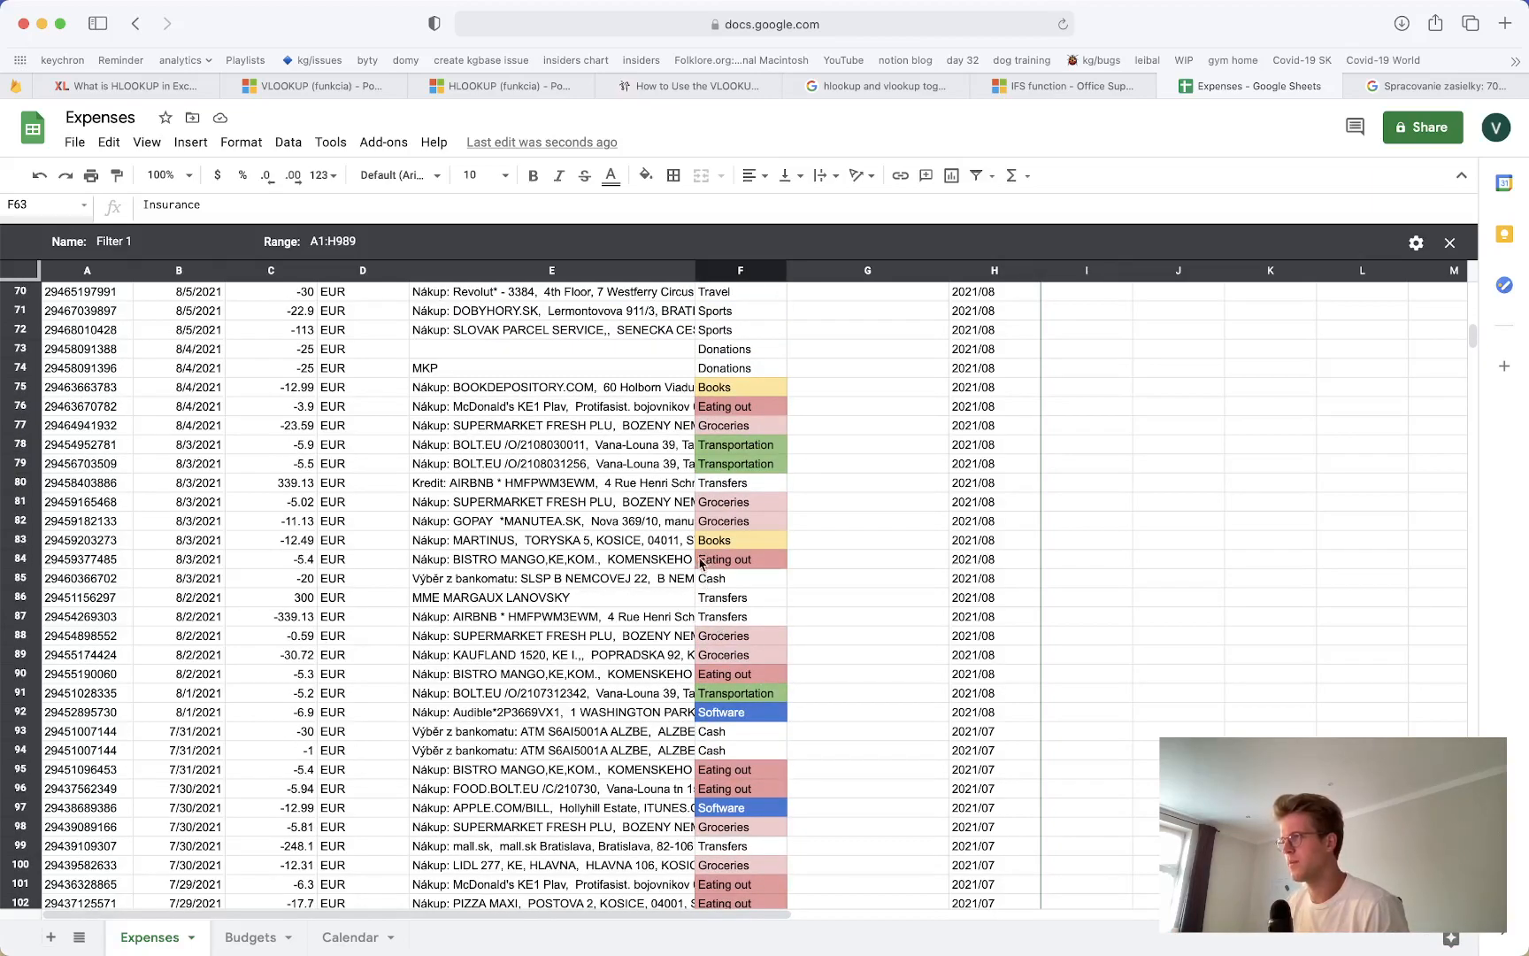
{"action": "left_click", "coordinate": [241, 936]}
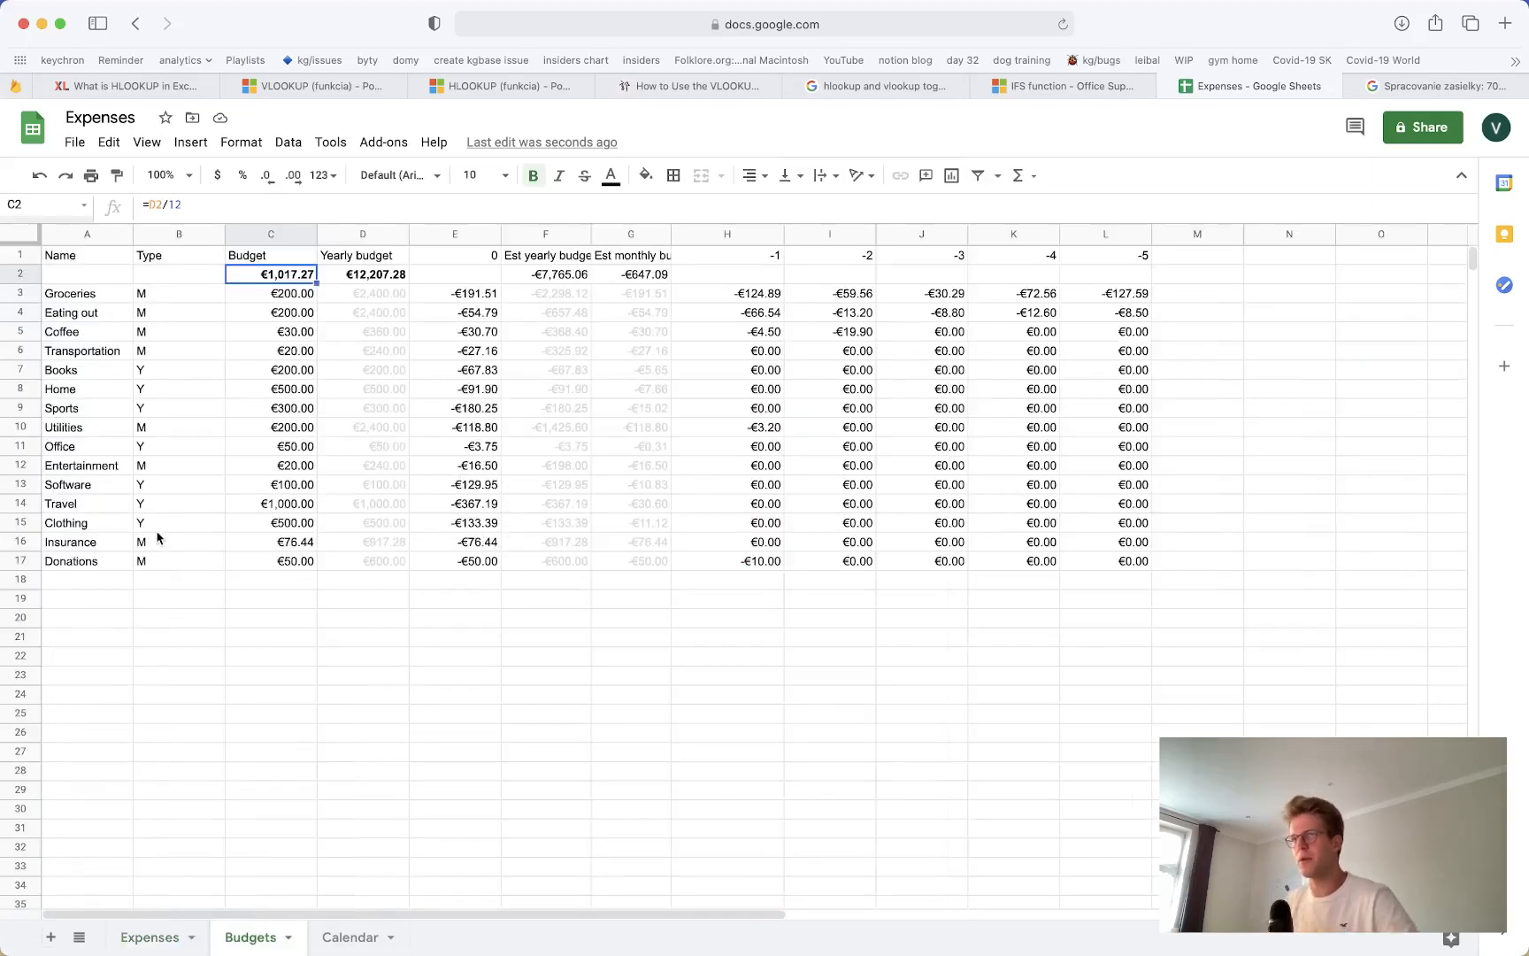
{"action": "left_click", "coordinate": [116, 583]}
{"action": "type", "text": "Cash"}
{"action": "key", "text": "Tab"}
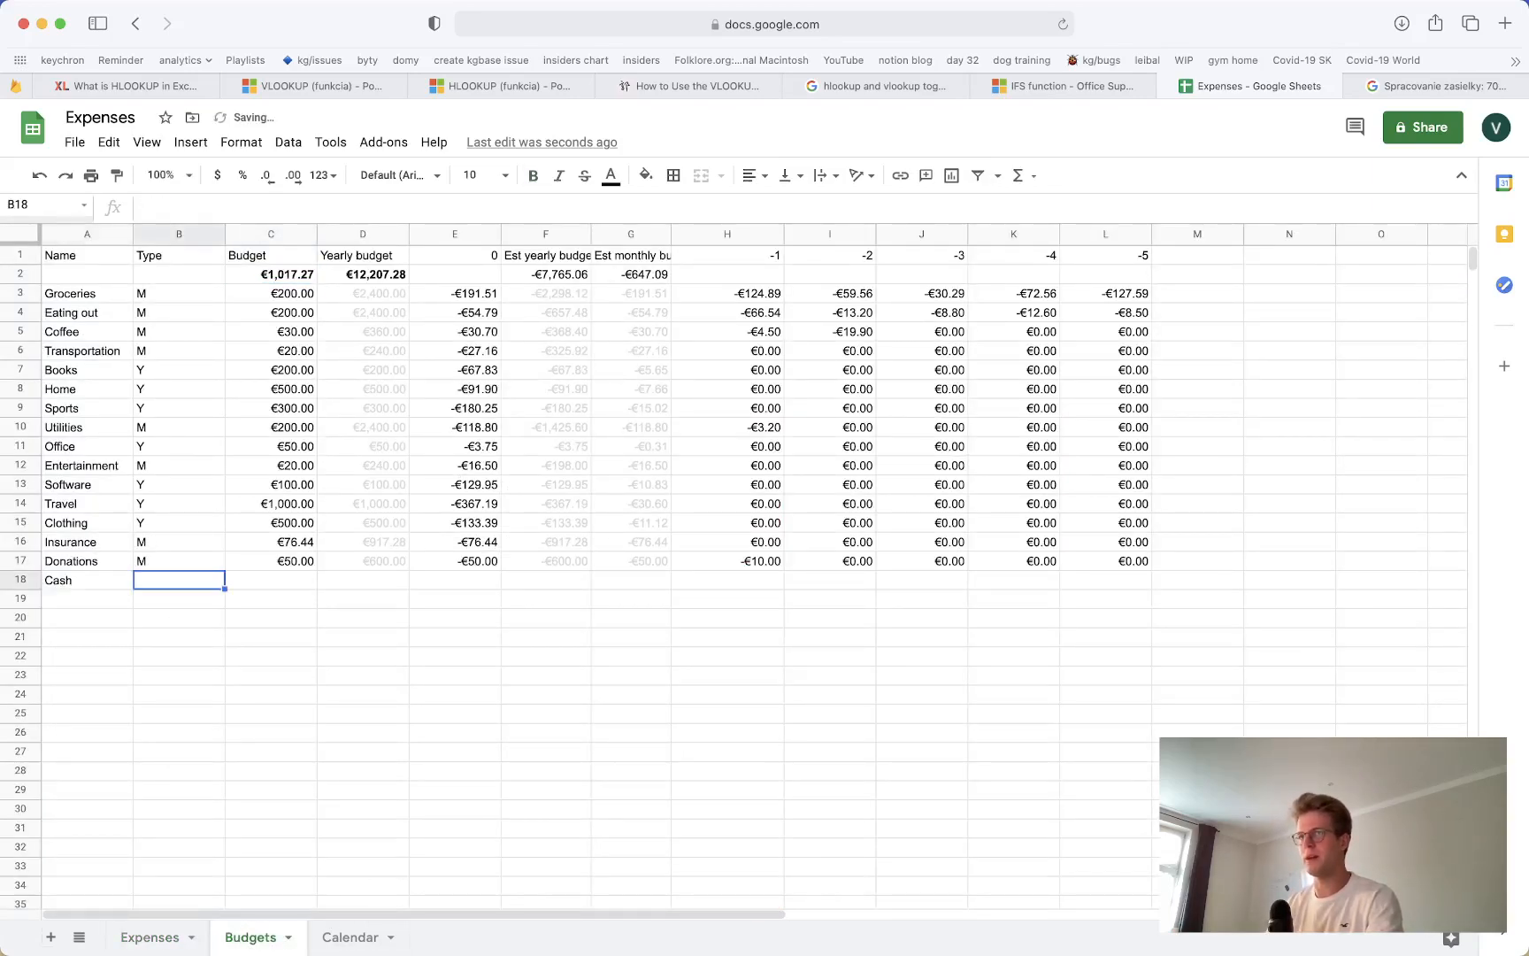
{"action": "type", "text": "M"}
{"action": "key", "text": "Tab"}
{"action": "type", "text": "20"}
{"action": "key", "text": "Tab"}
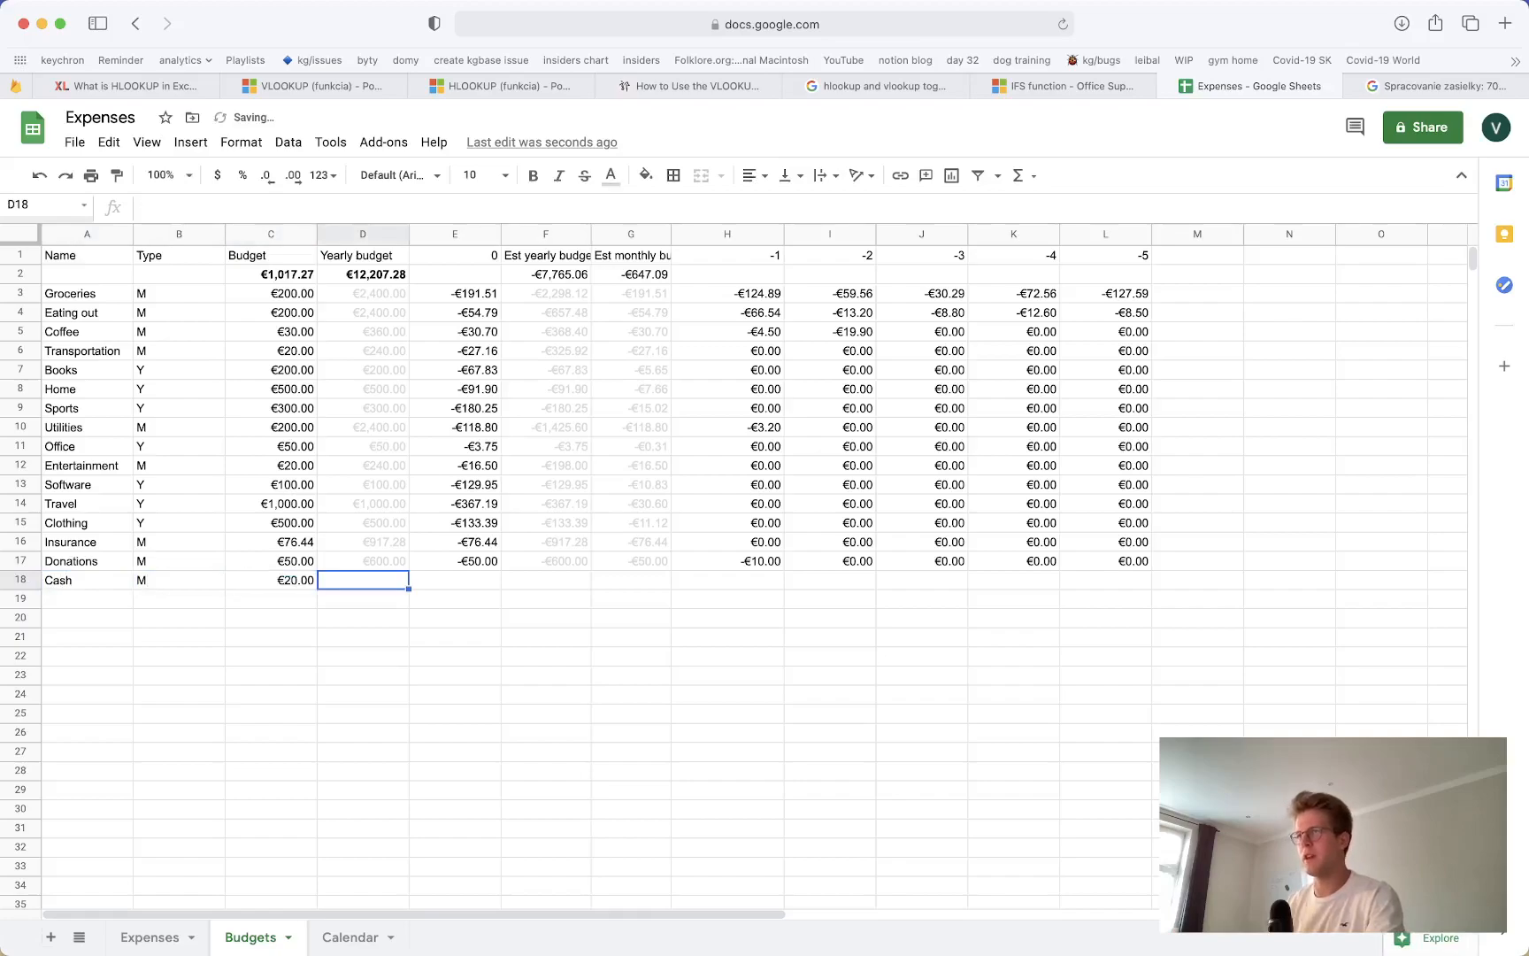
Copy the Donations row's formulas, D17:L17, into the Cash row starting at D18
{"action": "left_click_drag", "start_coordinate": [390, 561], "coordinate": [1126, 563]}
{"action": "key", "text": "cmd+c"}
{"action": "left_click", "coordinate": [383, 581]}
{"action": "key", "text": "super+v"}
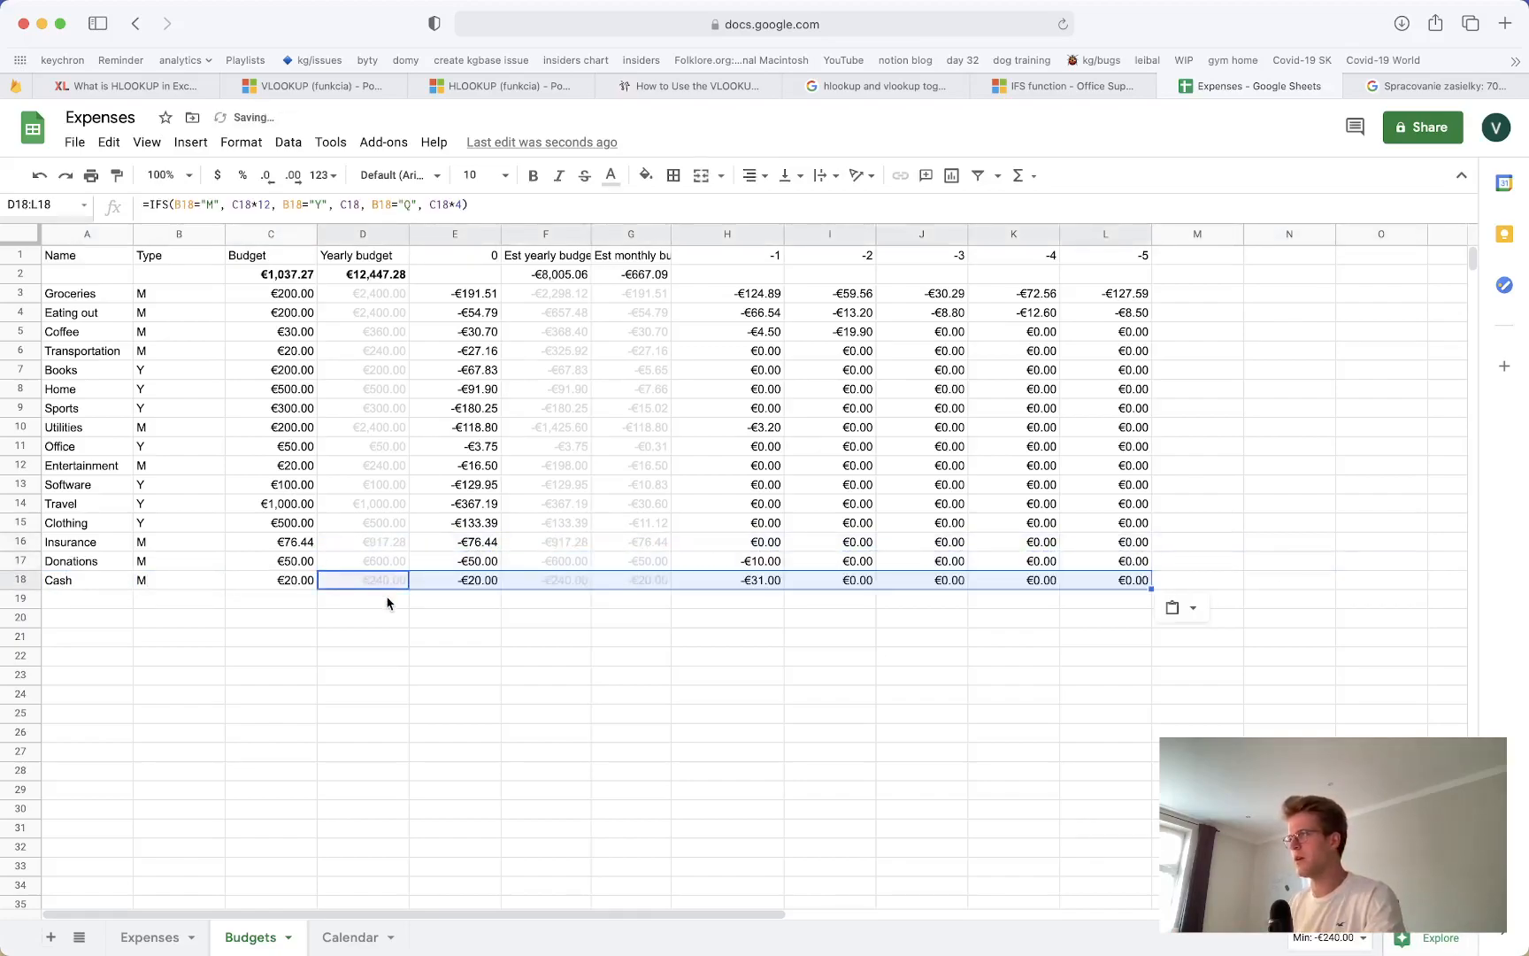
{"action": "left_click", "coordinate": [387, 602]}
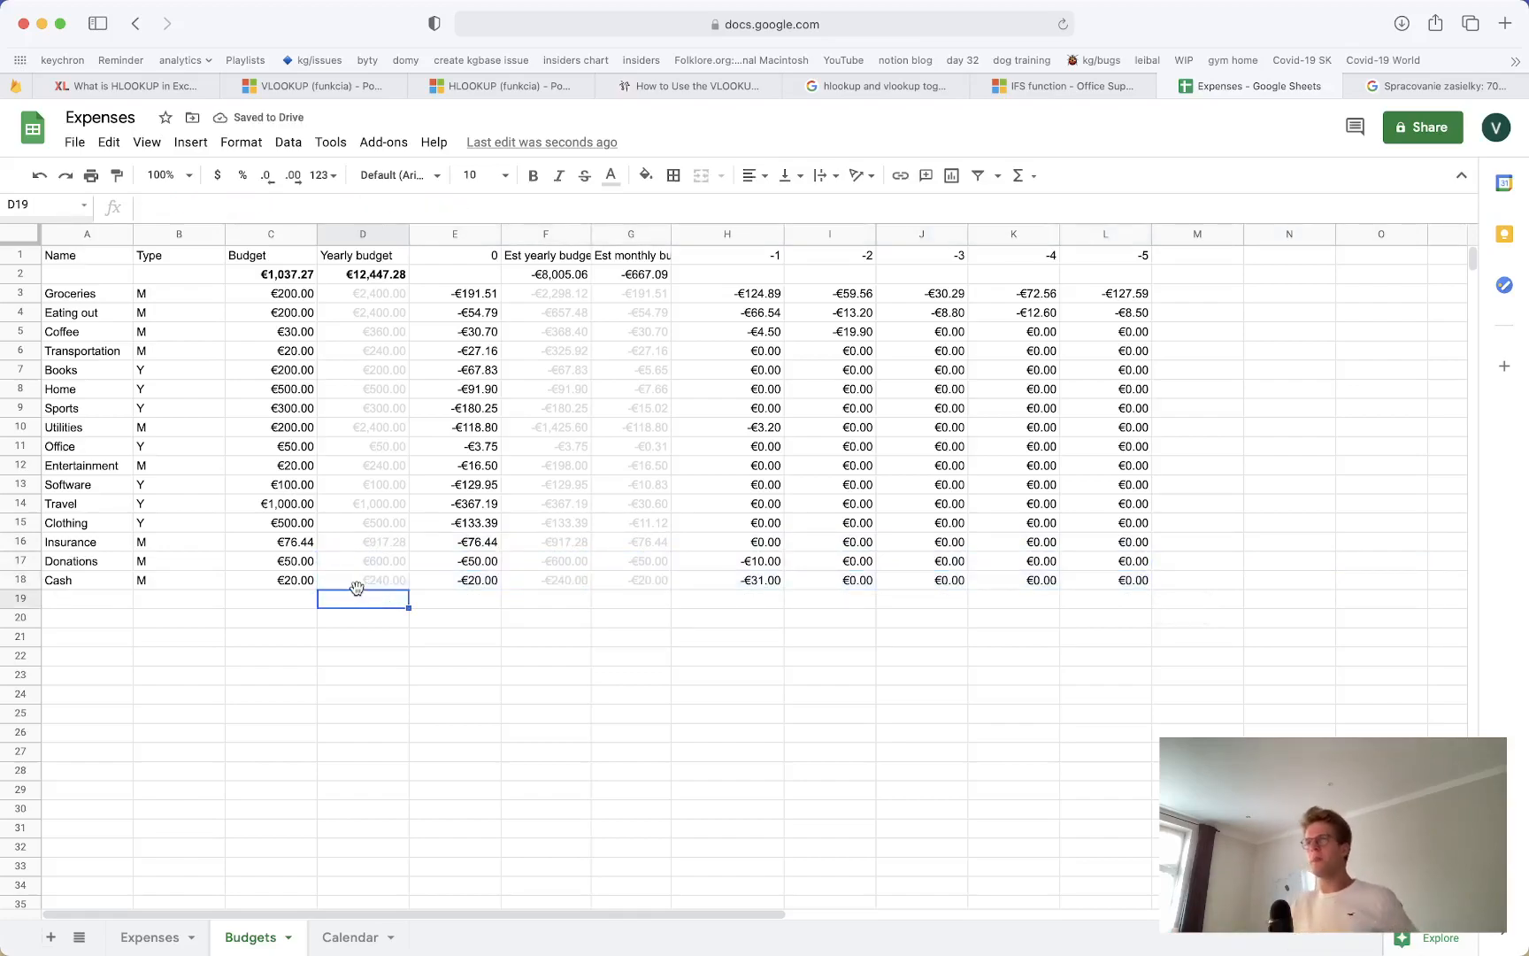
Continue through the Expenses categories, and add Gifts below Cash in Budgets with type Y and a budget of 500
{"action": "left_click", "coordinate": [187, 931]}
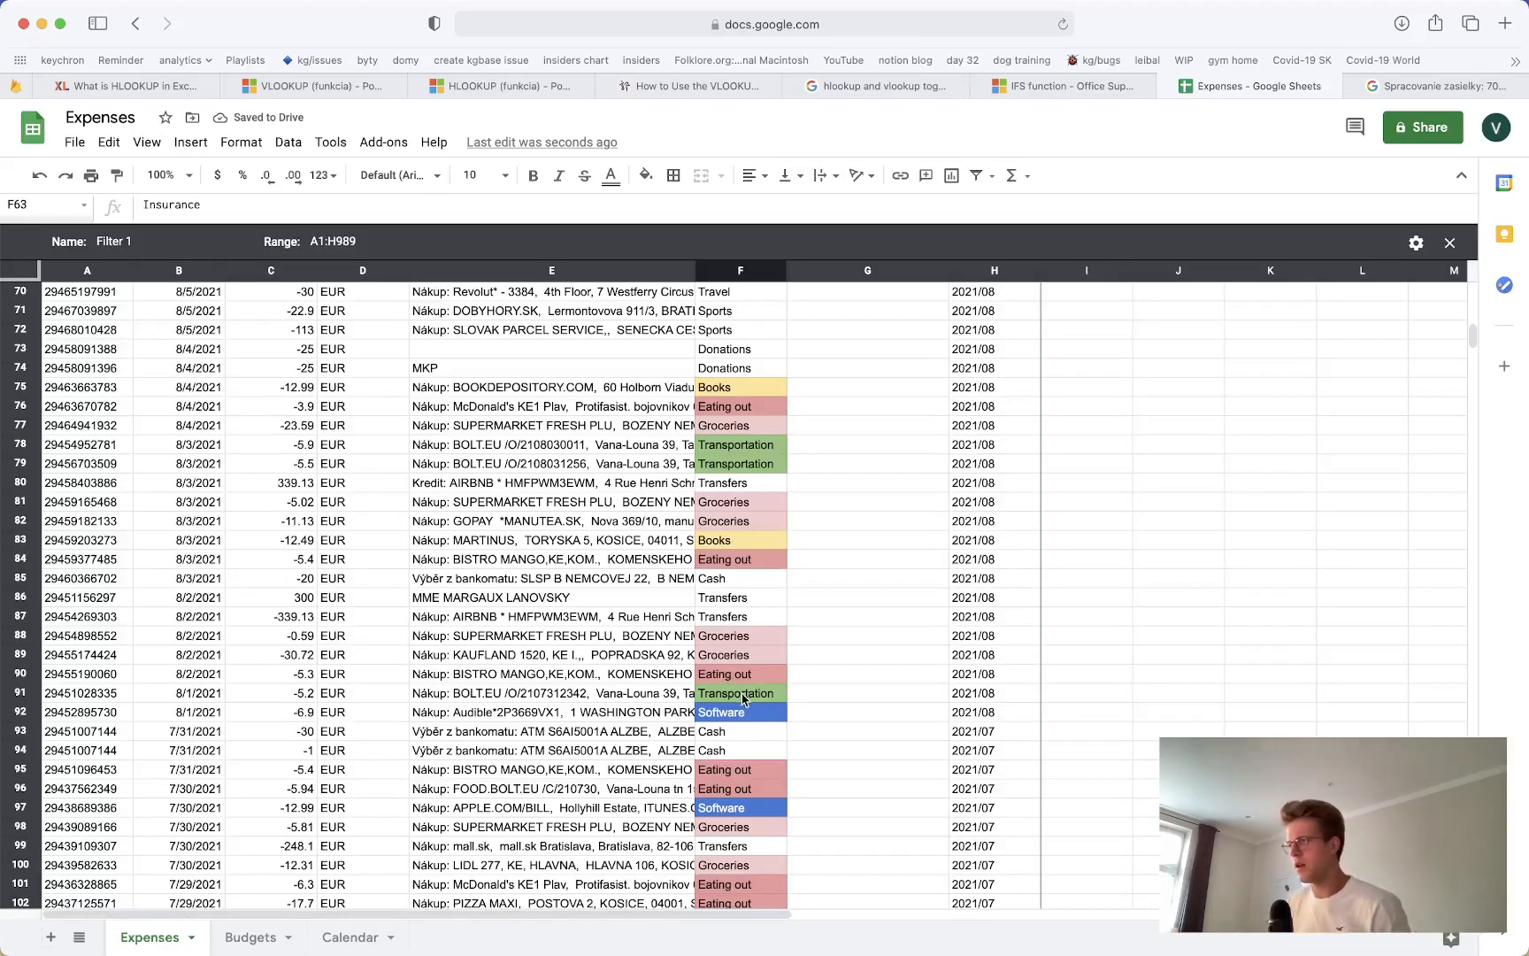
{"action": "scroll", "coordinate": [756, 732], "scroll_direction": "down", "scroll_amount": 5}
{"action": "scroll", "coordinate": [756, 724], "scroll_direction": "down", "scroll_amount": 1}
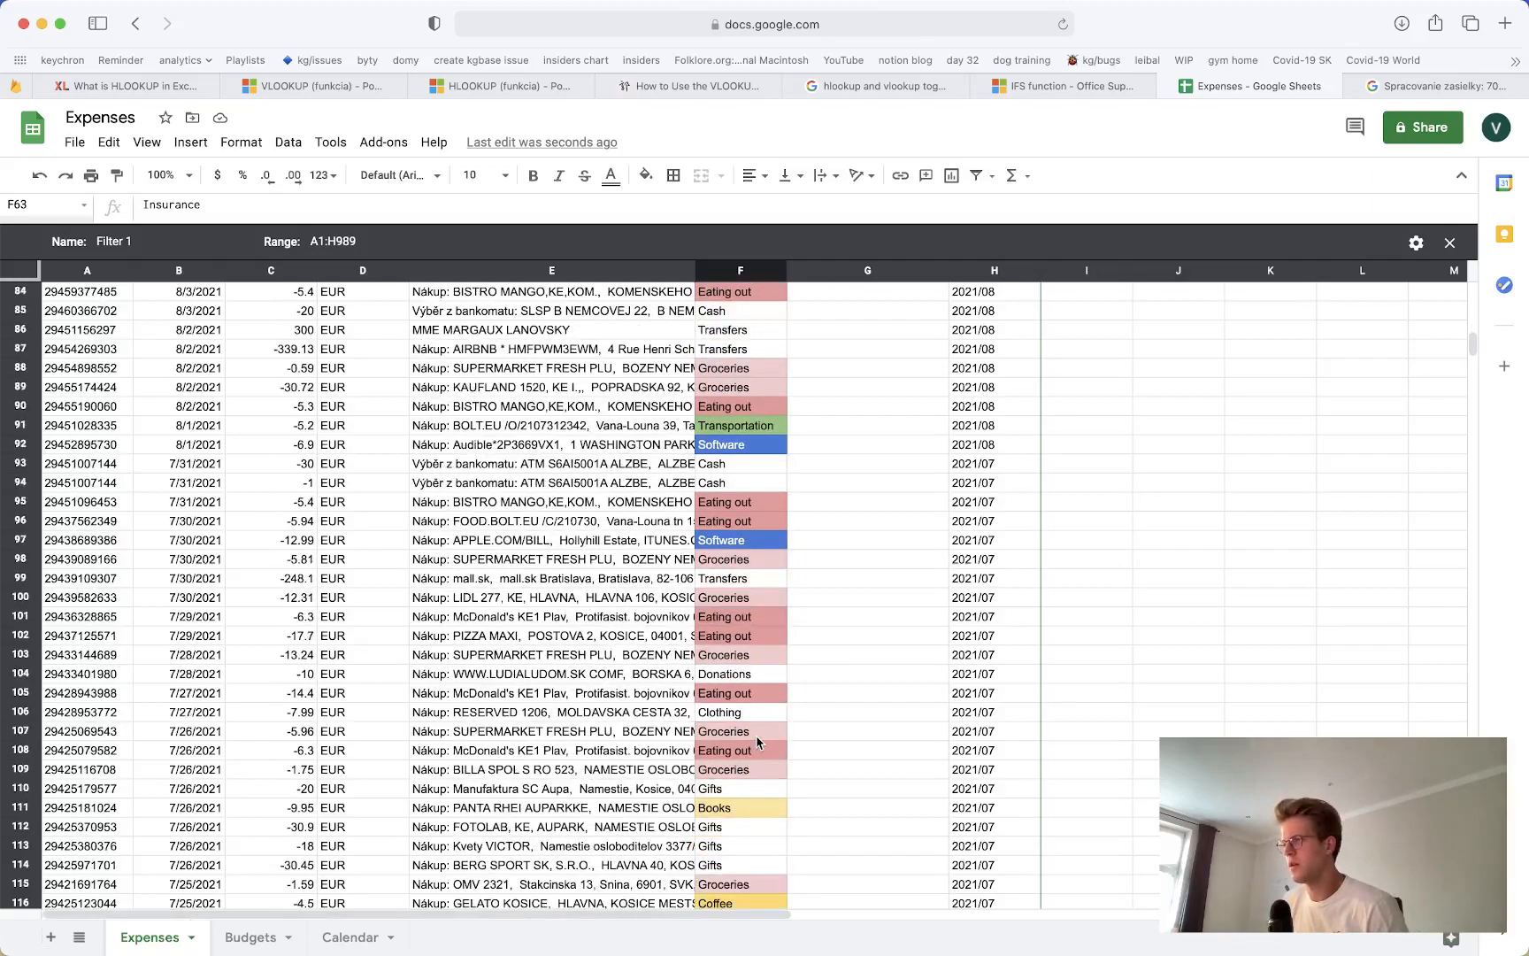
{"action": "left_click", "coordinate": [239, 945]}
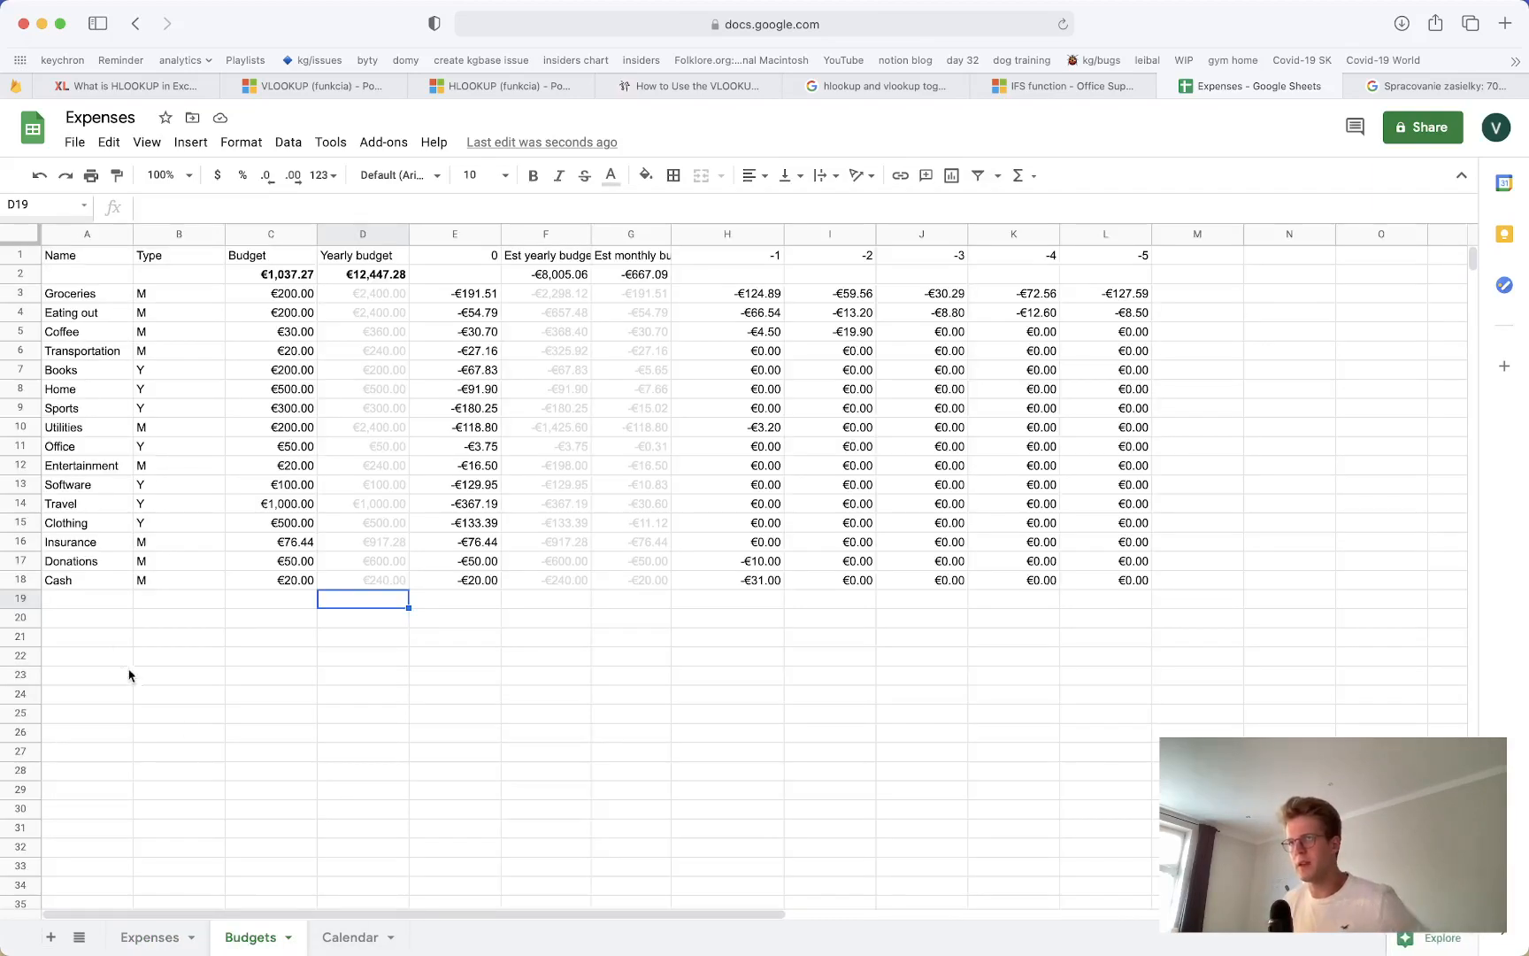
{"action": "left_click", "coordinate": [95, 600]}
{"action": "type", "text": "Grfts"}
{"action": "key", "text": "Tab"}
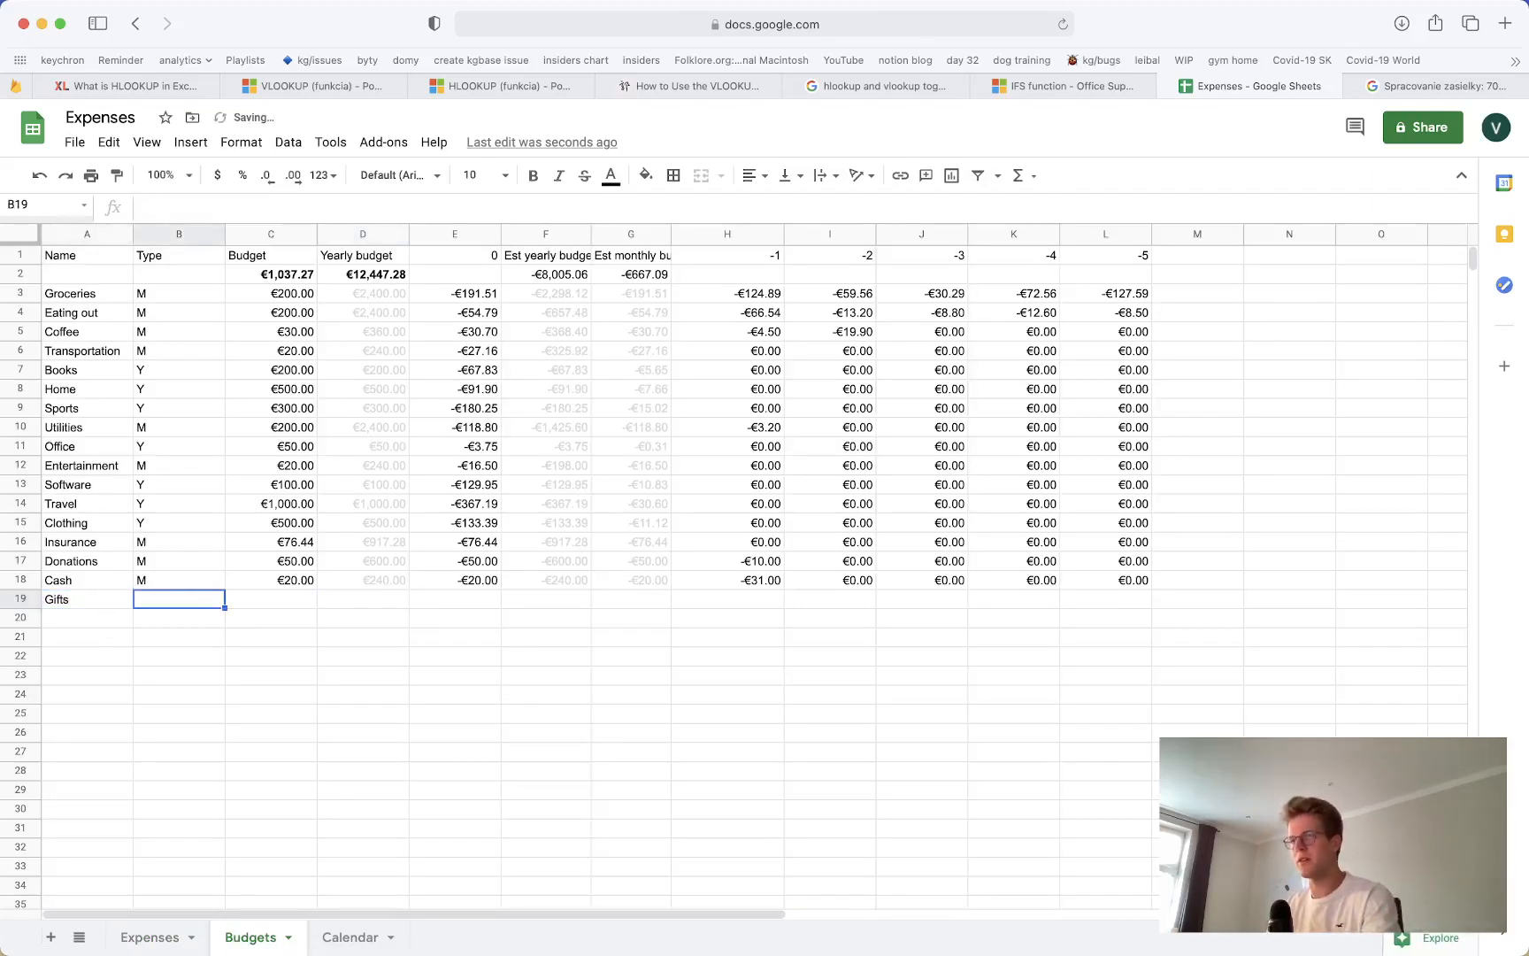
{"action": "type", "text": "Y"}
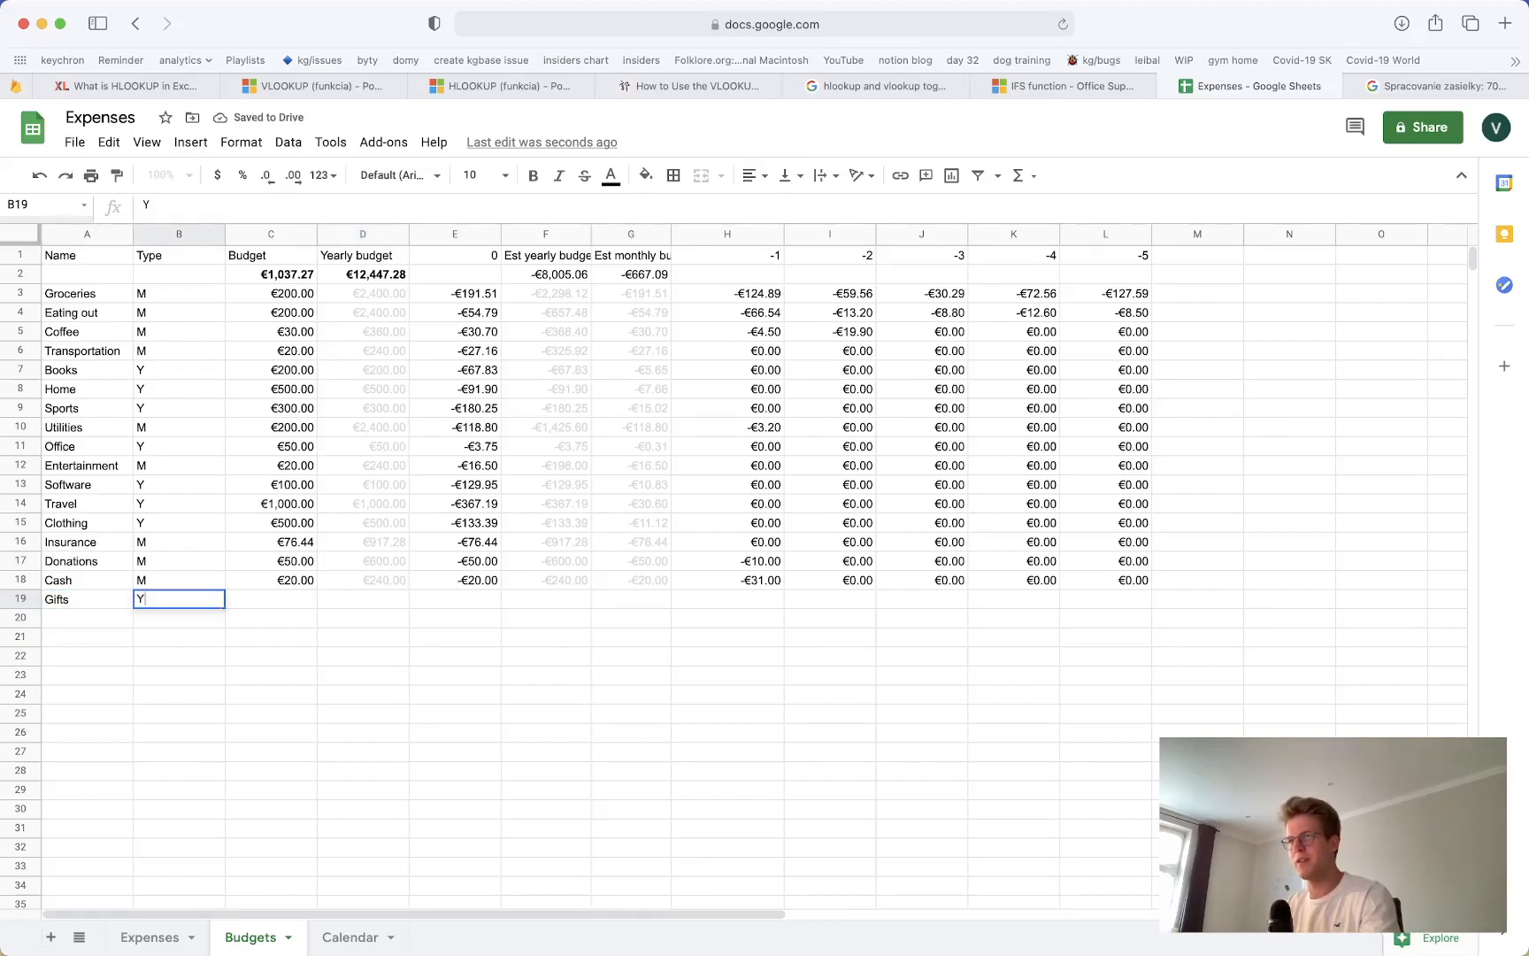
{"action": "key", "text": "Tab"}
{"action": "type", "text": "500"}
{"action": "key", "text": "Tab"}
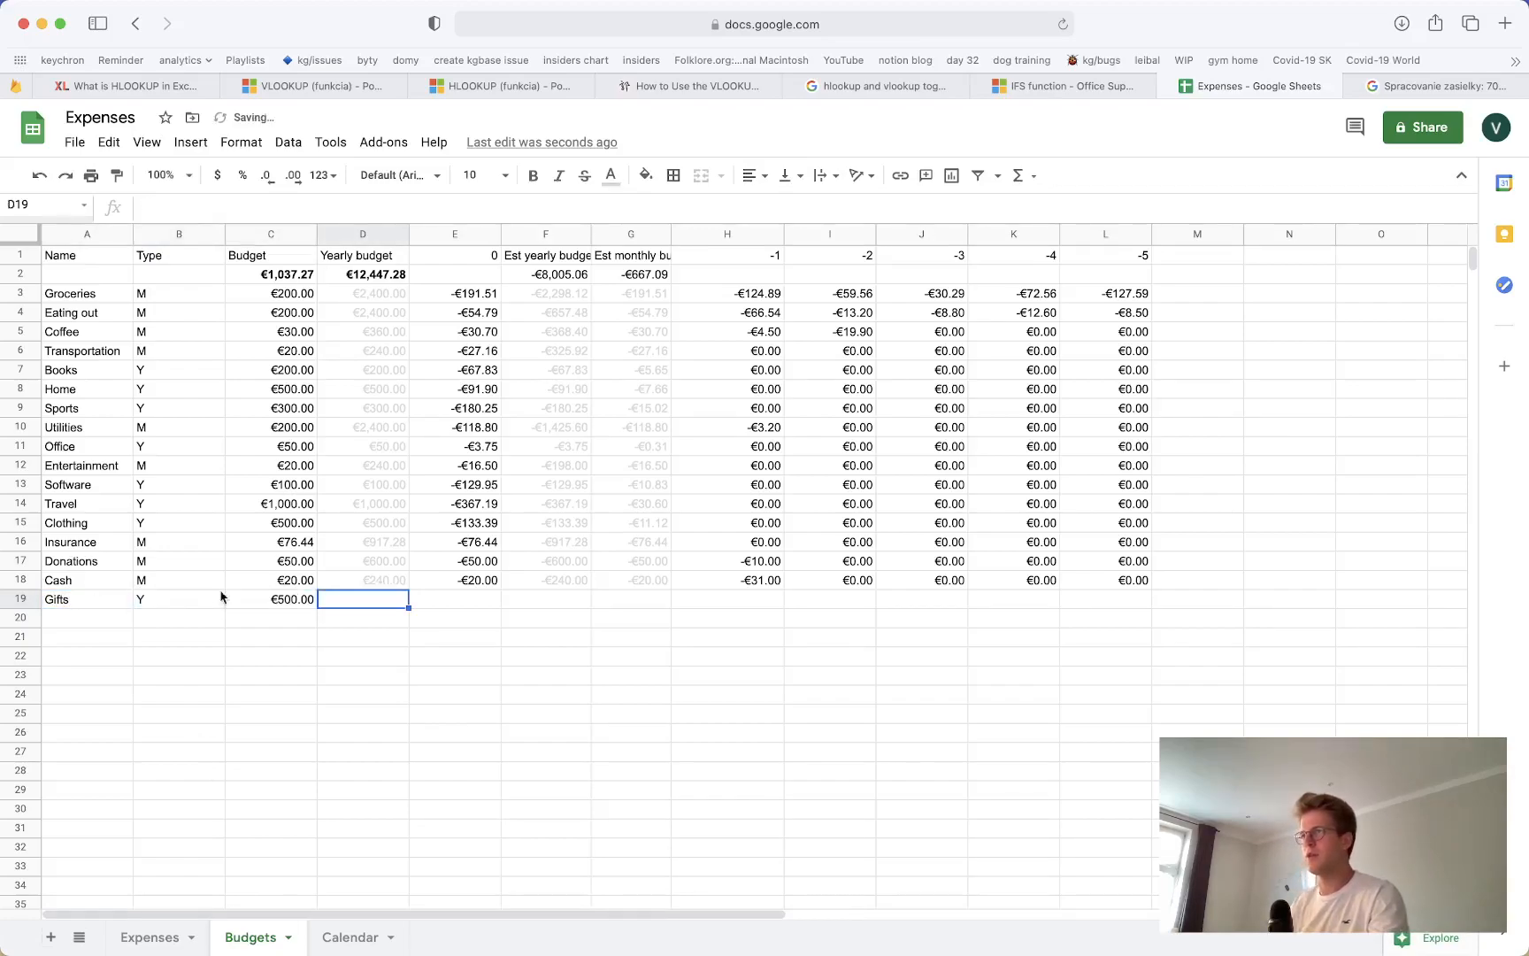
Copy the Cash row's formulas, D18:L18, into the Gifts row starting at D19, and check the completed row
{"action": "left_click_drag", "start_coordinate": [348, 581], "coordinate": [1122, 581]}
{"action": "key", "text": "super+c"}
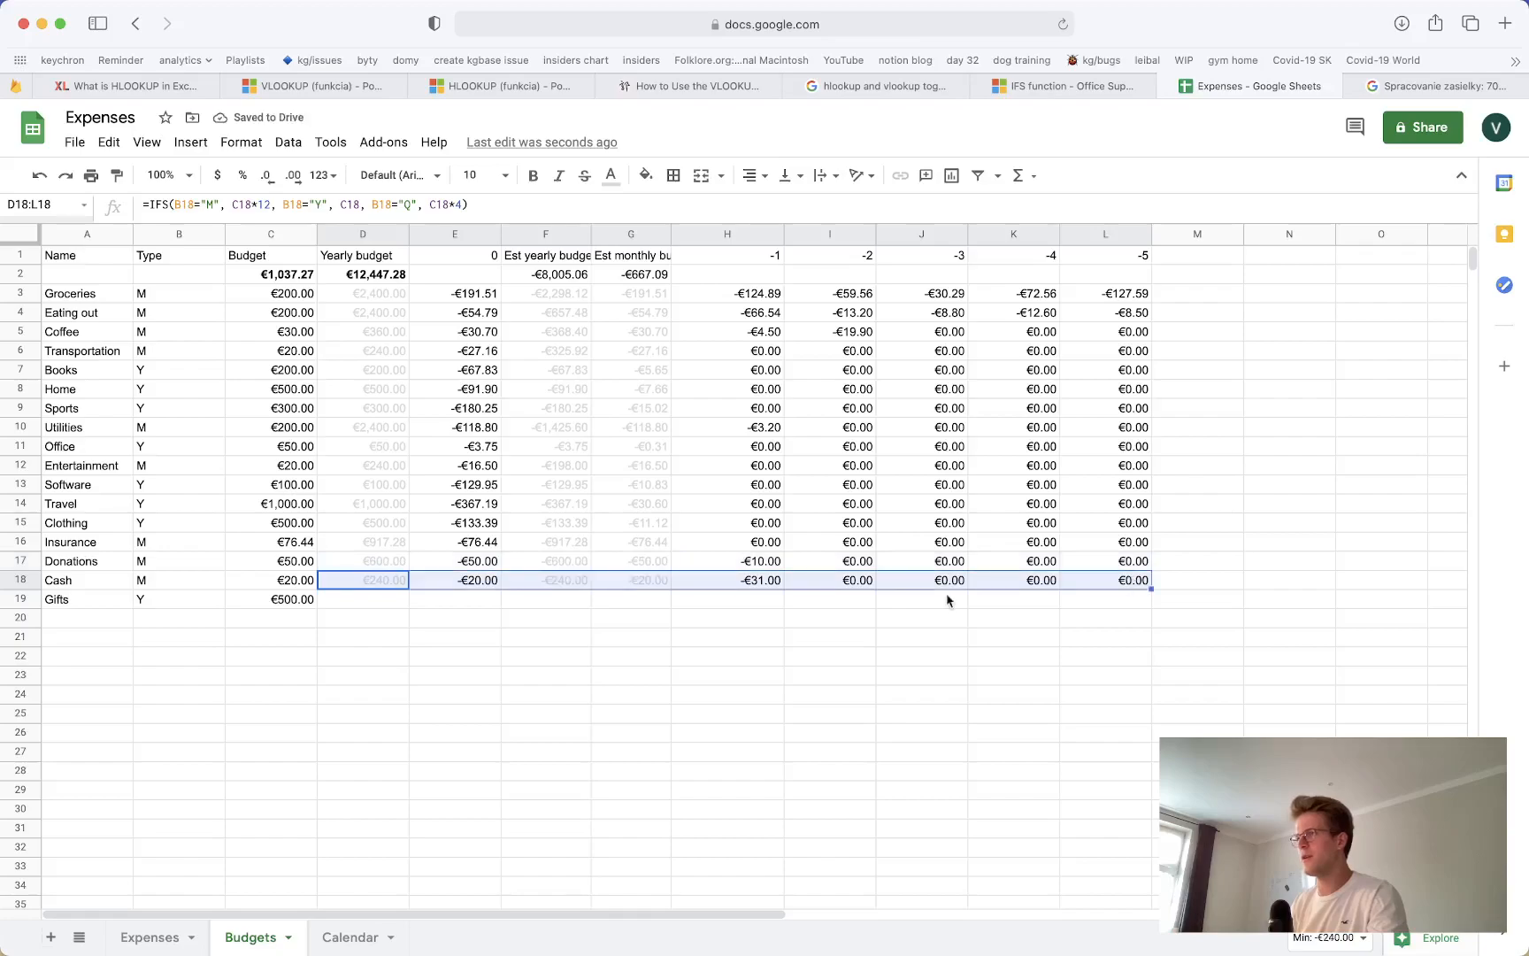
{"action": "left_click", "coordinate": [384, 603]}
{"action": "key", "text": "super+v"}
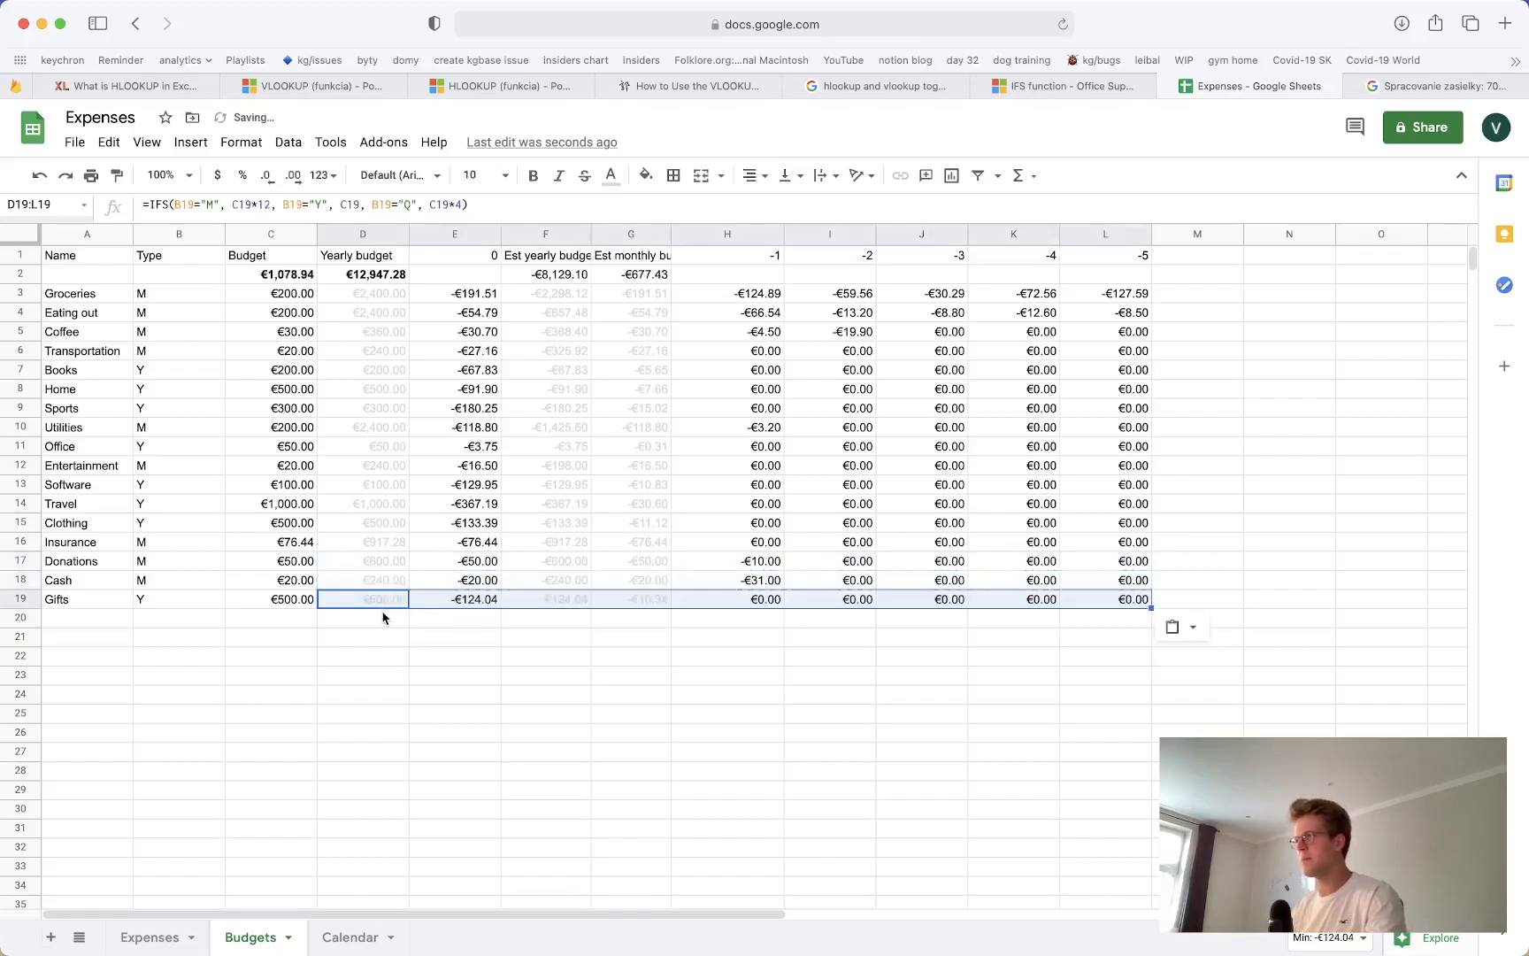
{"action": "left_click", "coordinate": [389, 603]}
{"action": "left_click", "coordinate": [448, 603]}
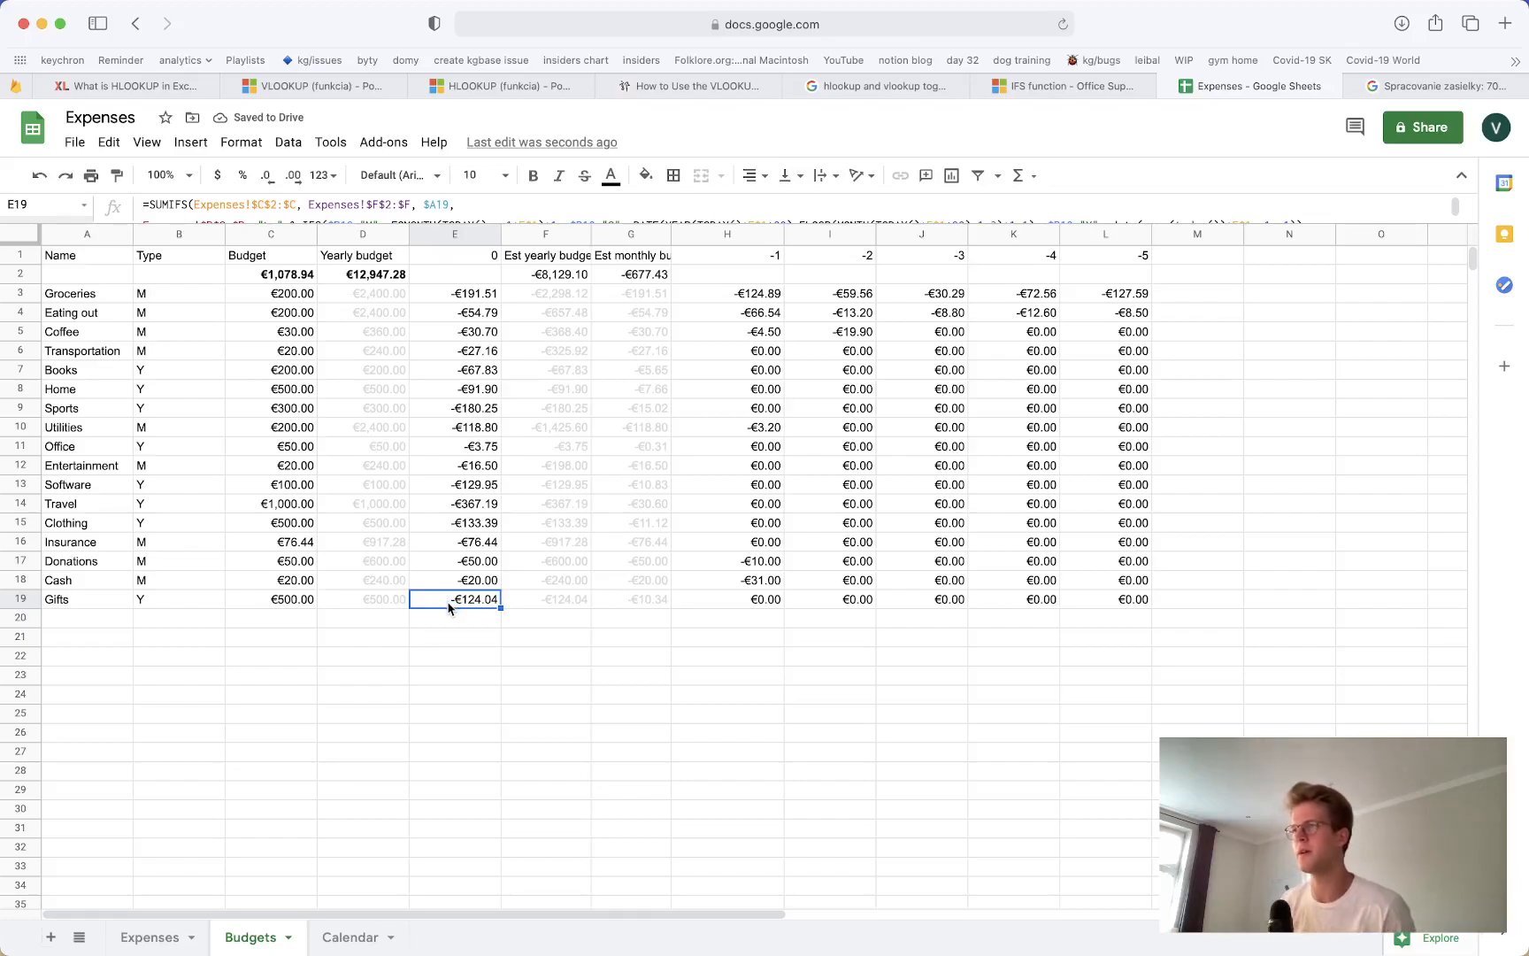
{"action": "left_click_drag", "start_coordinate": [78, 605], "coordinate": [1130, 601]}
{"action": "left_click", "coordinate": [1130, 622]}
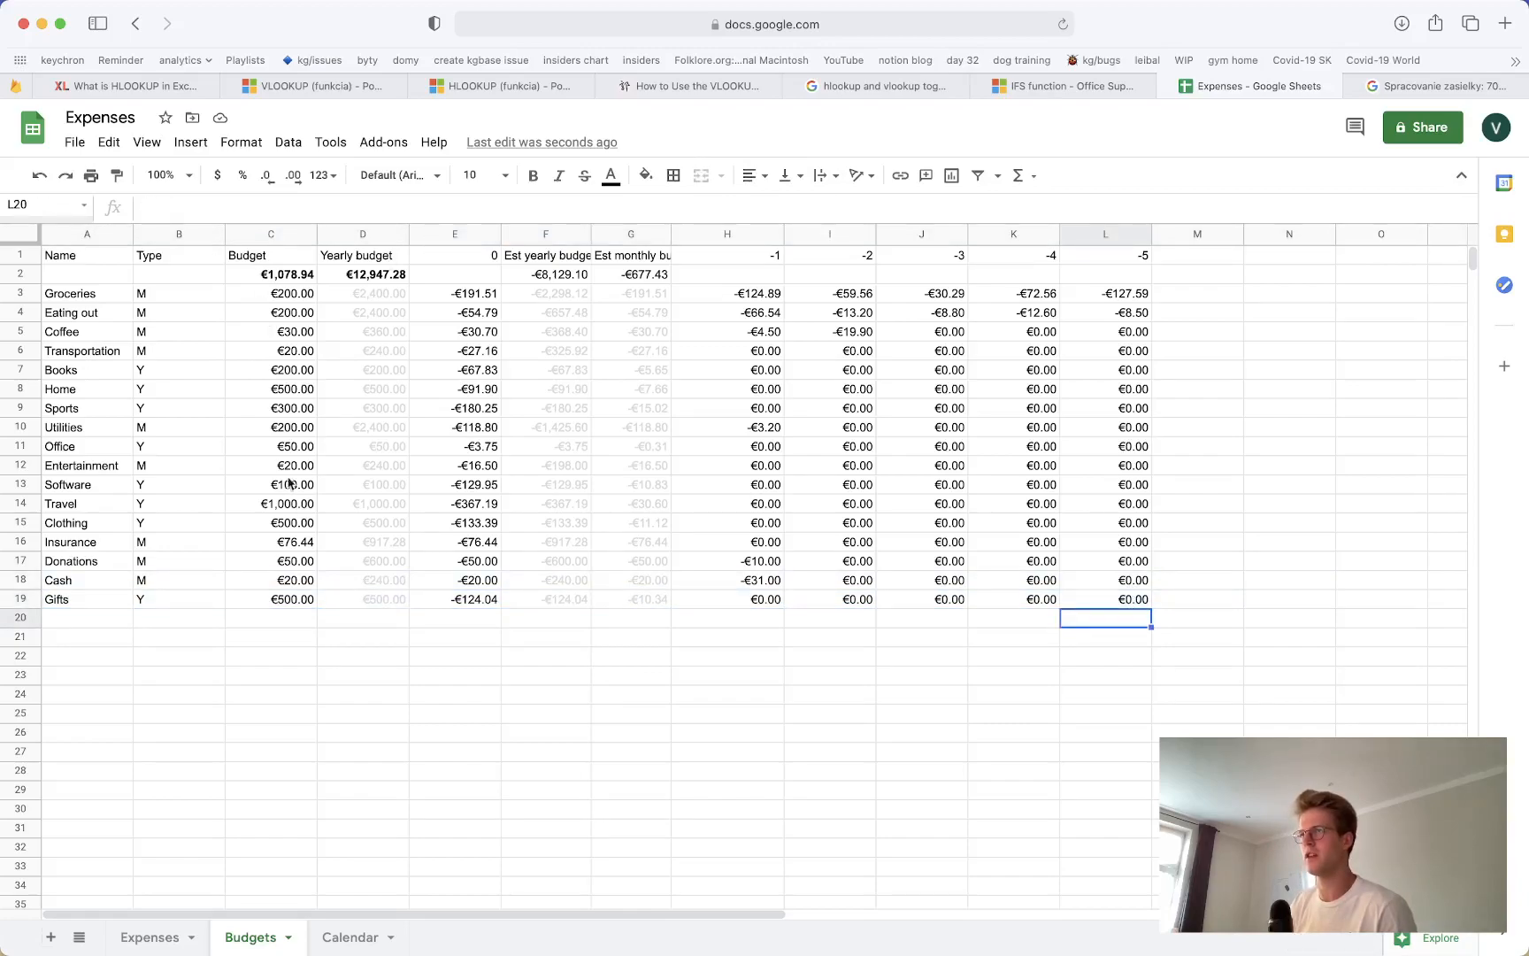
Change the text colour of the total monthly budget in C2 to red
{"action": "left_click", "coordinate": [271, 274]}
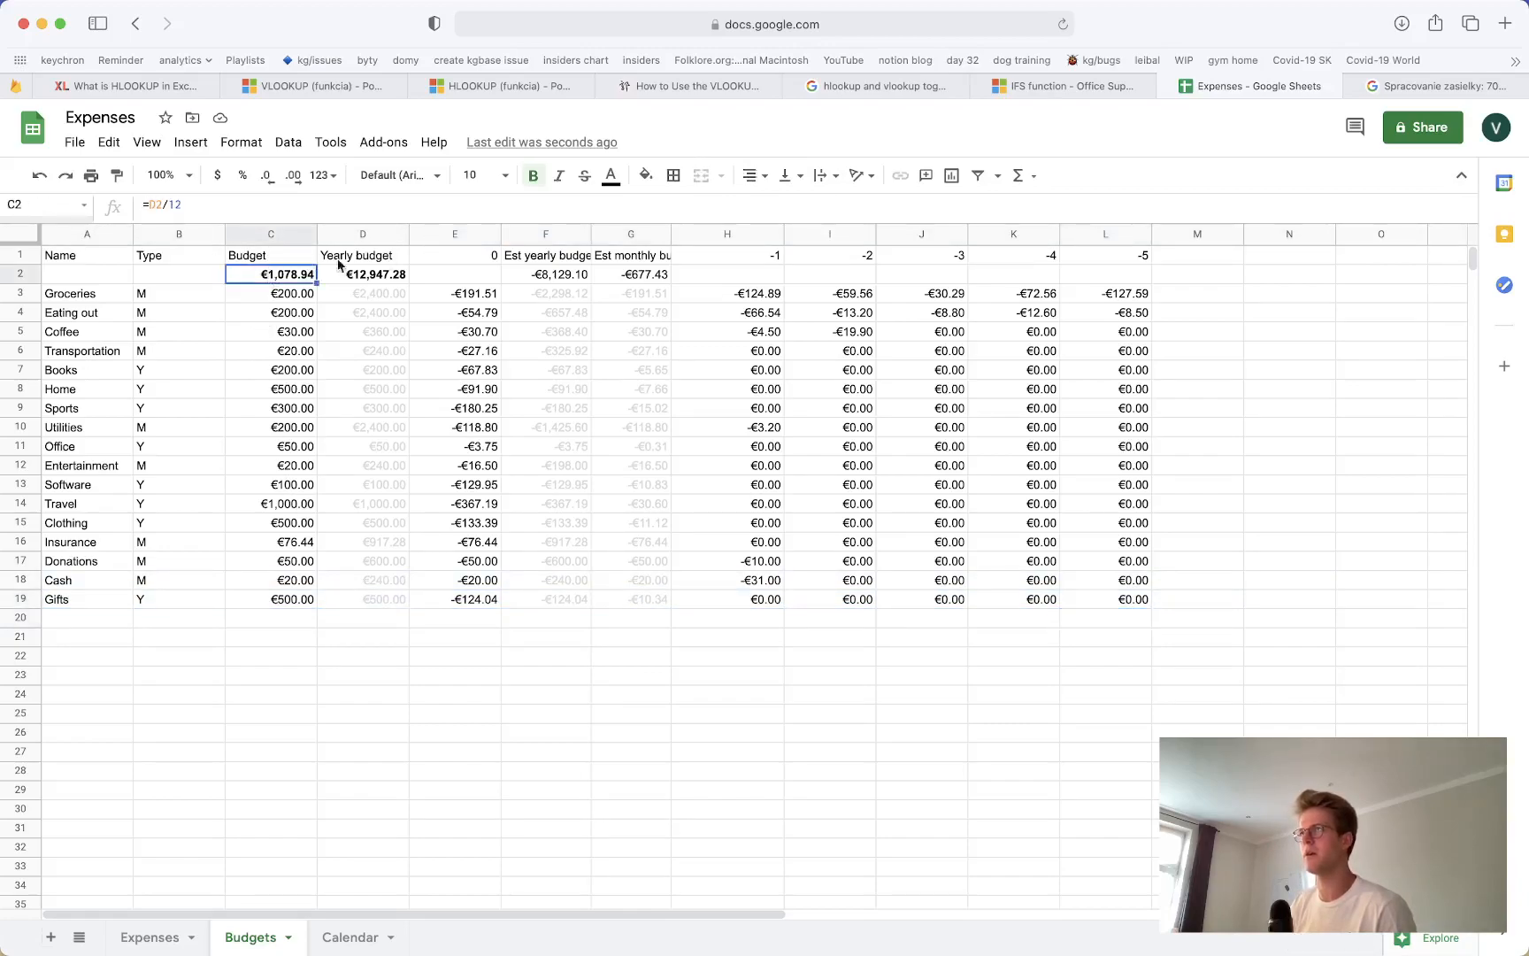
{"action": "left_click", "coordinate": [610, 176]}
{"action": "left_click", "coordinate": [646, 260]}
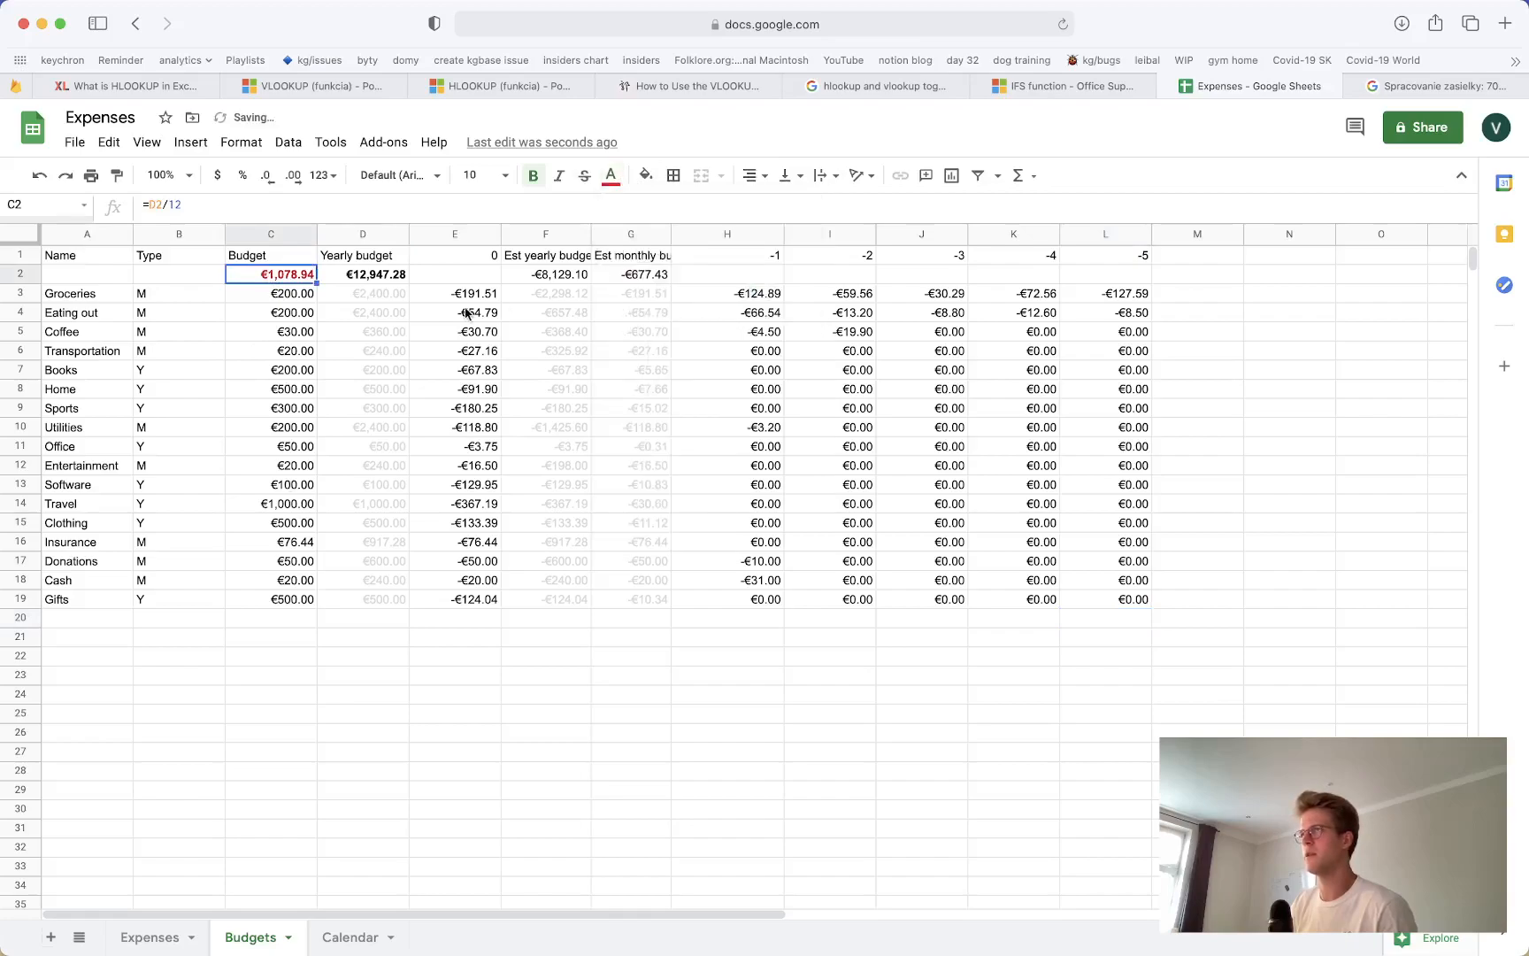
{"action": "left_click", "coordinate": [467, 312]}
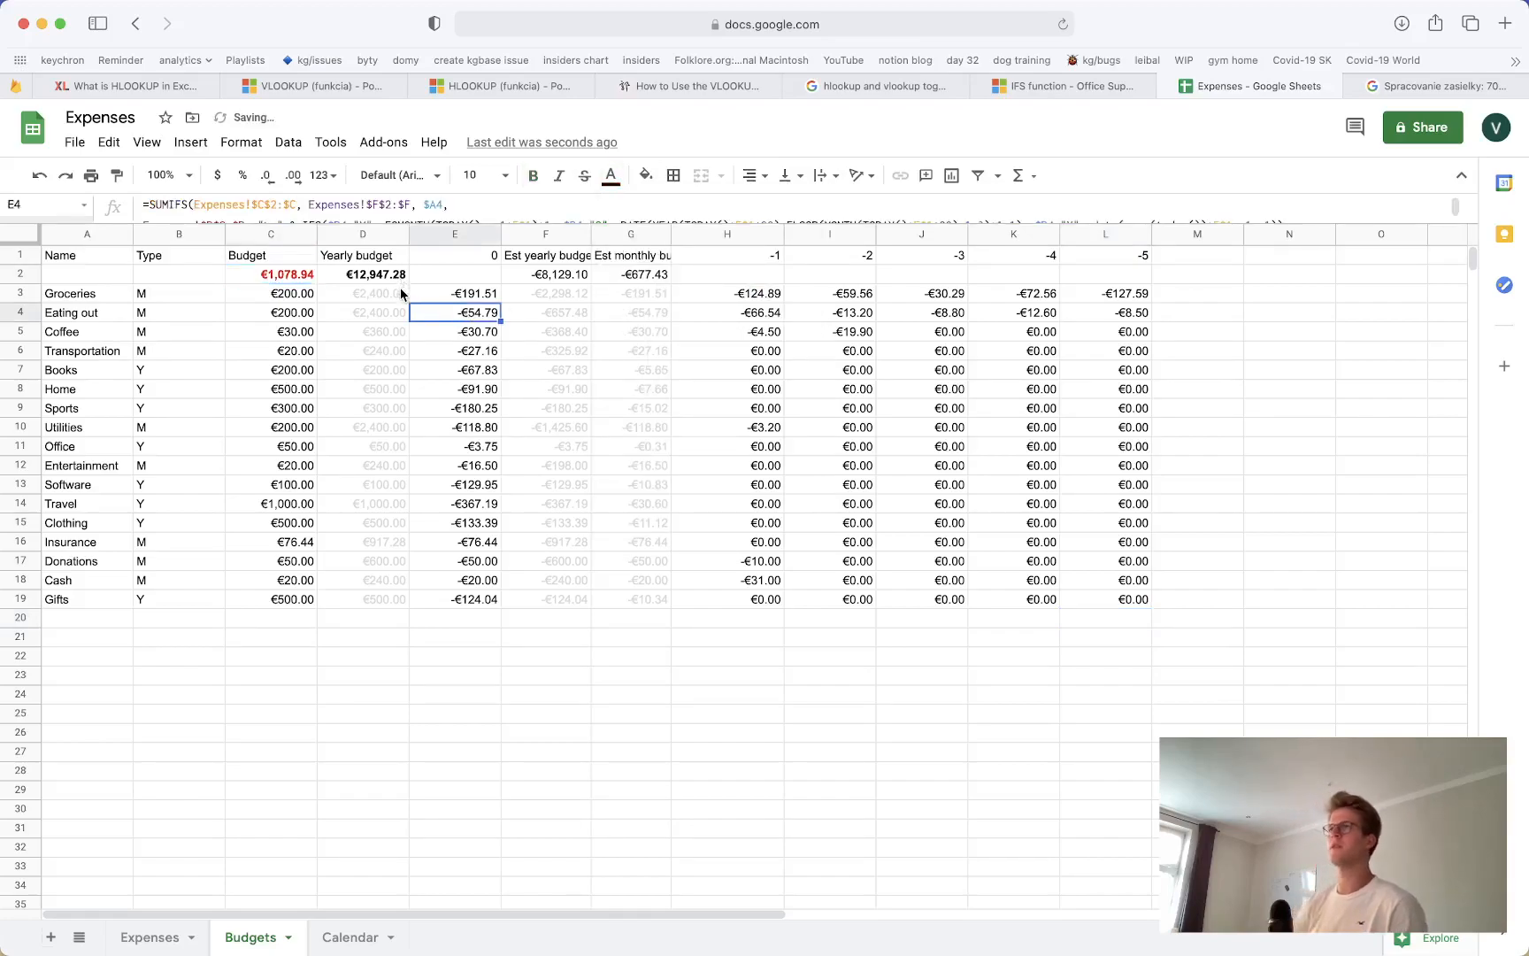
Review the budget totals in C2 and D2, and look further through the Expenses sheet's categories for any still missing from Budgets
{"action": "left_click", "coordinate": [386, 277]}
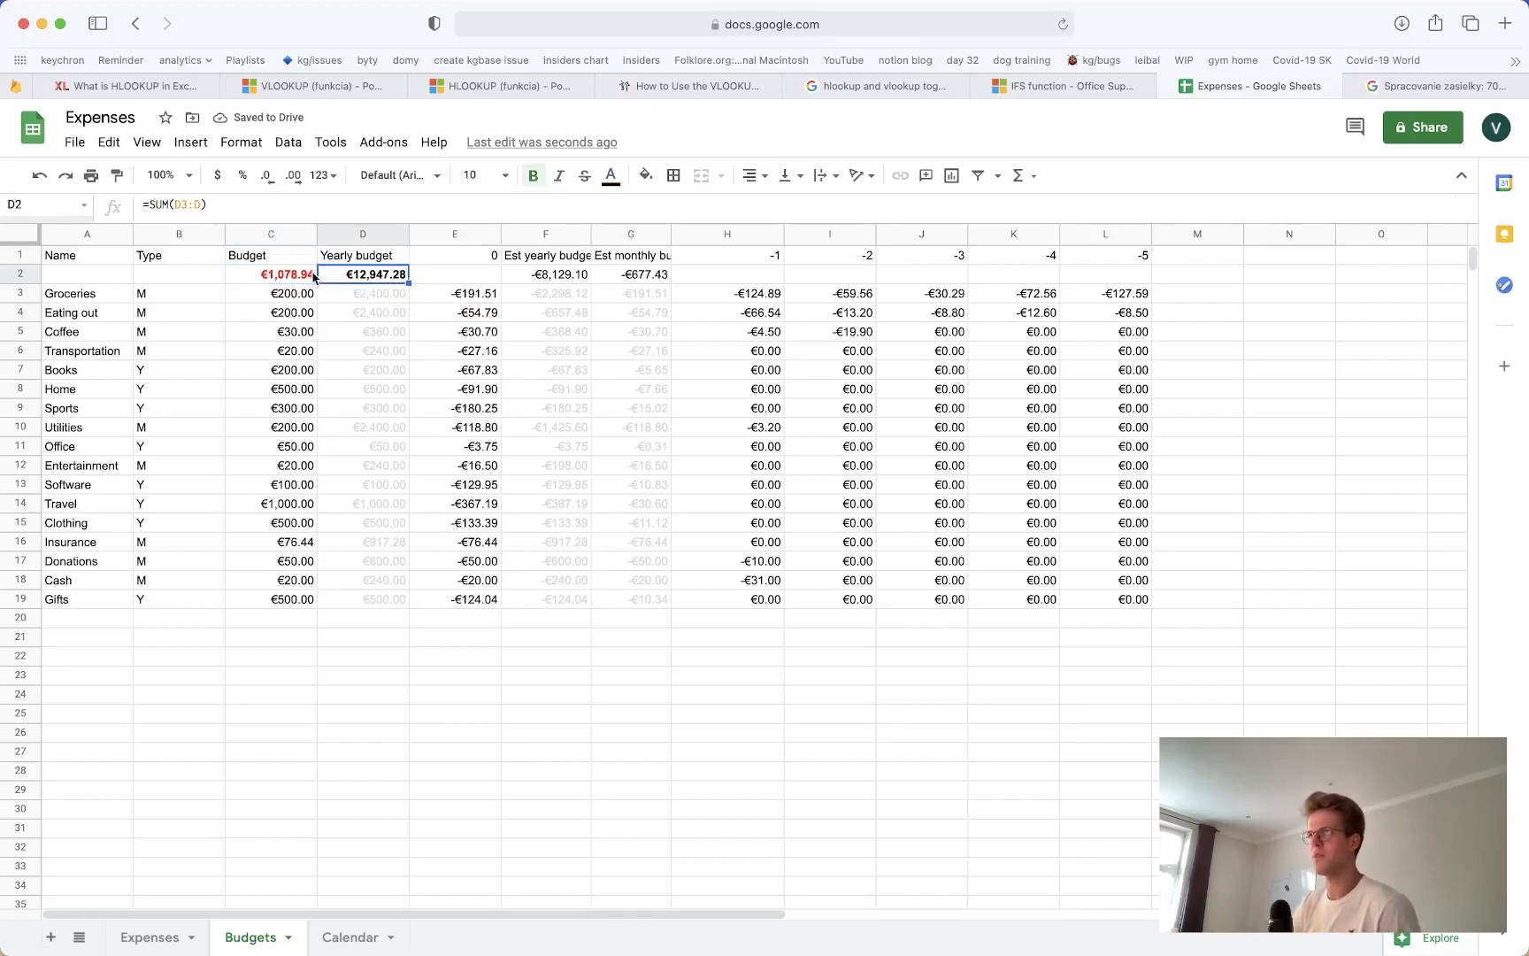
{"action": "left_click", "coordinate": [305, 276]}
{"action": "left_click", "coordinate": [270, 656]}
{"action": "left_click", "coordinate": [149, 937]}
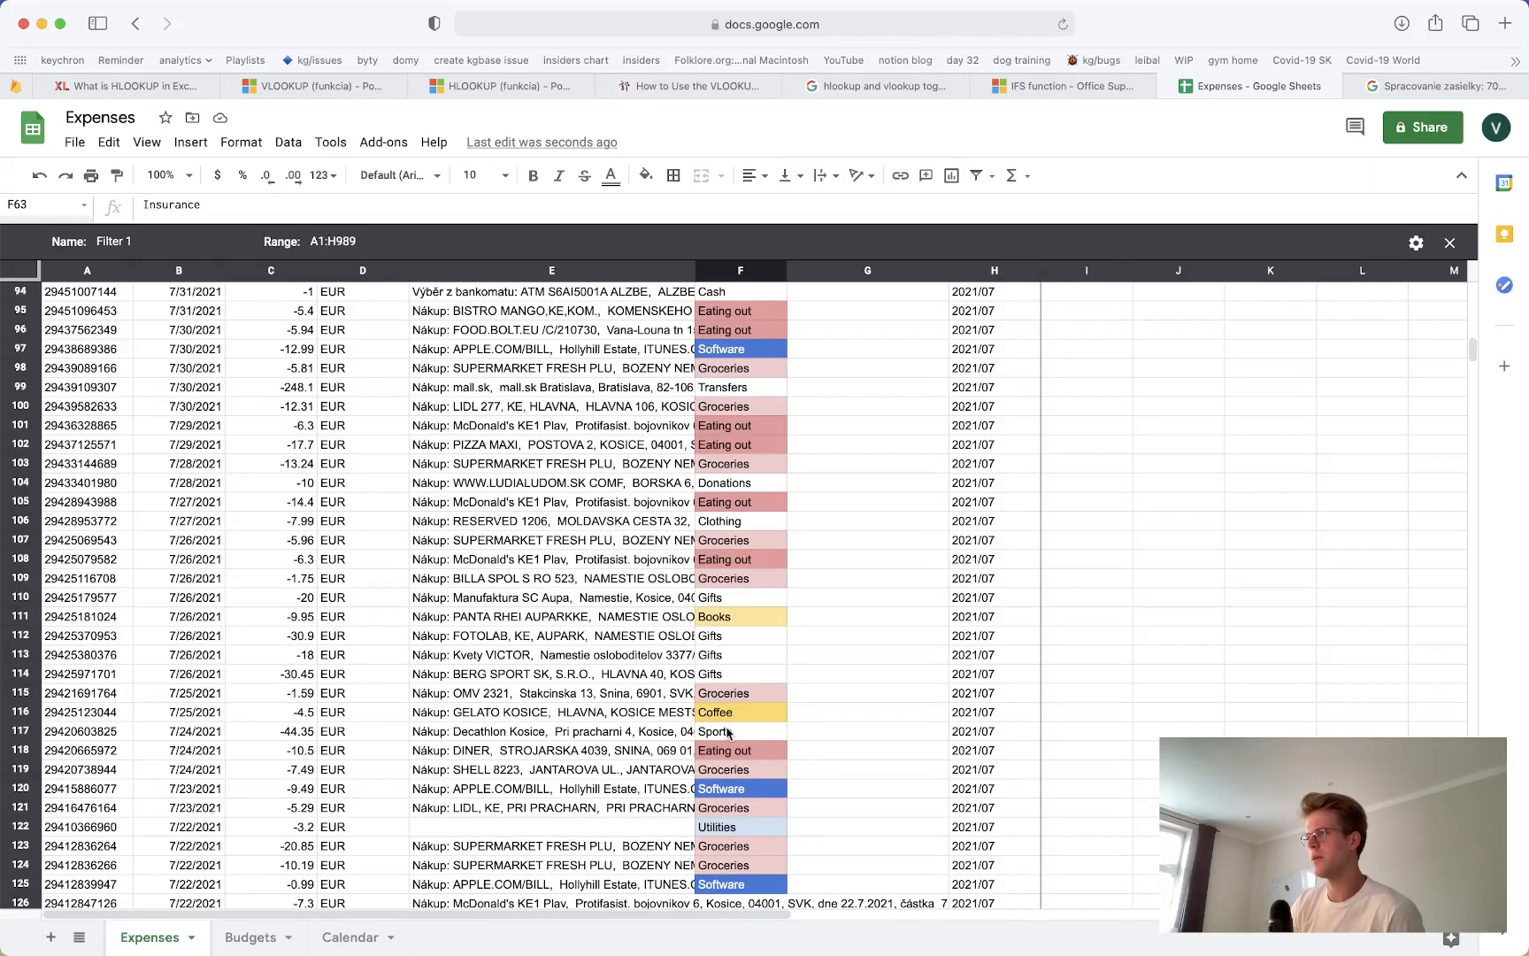
{"action": "scroll", "coordinate": [726, 731], "scroll_direction": "down", "scroll_amount": 10}
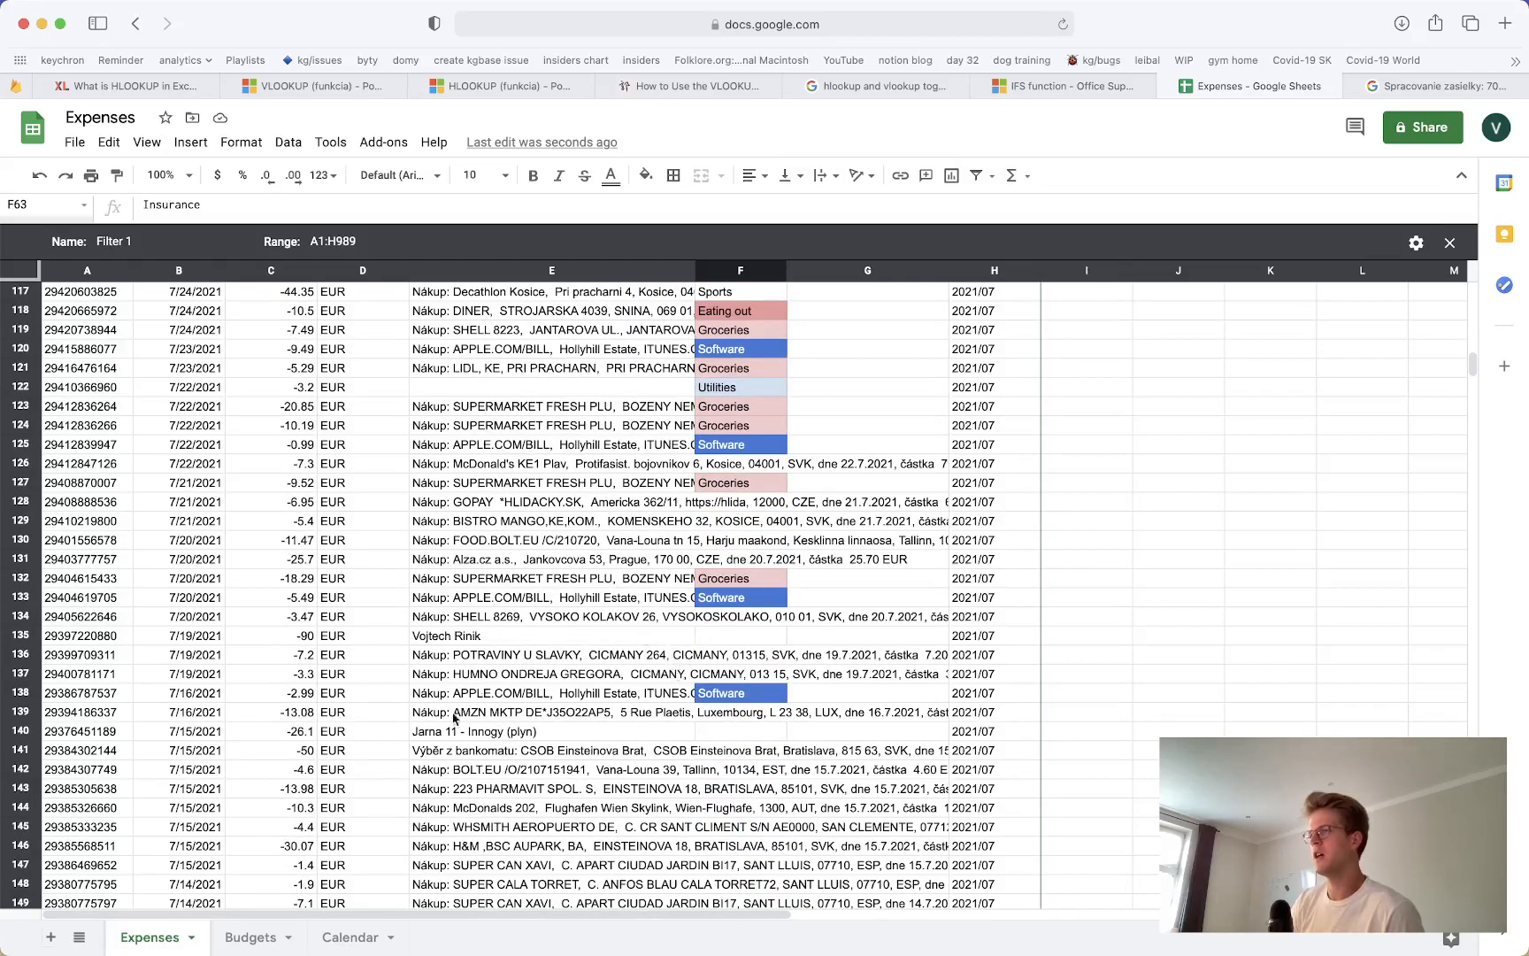
{"action": "left_click", "coordinate": [256, 936]}
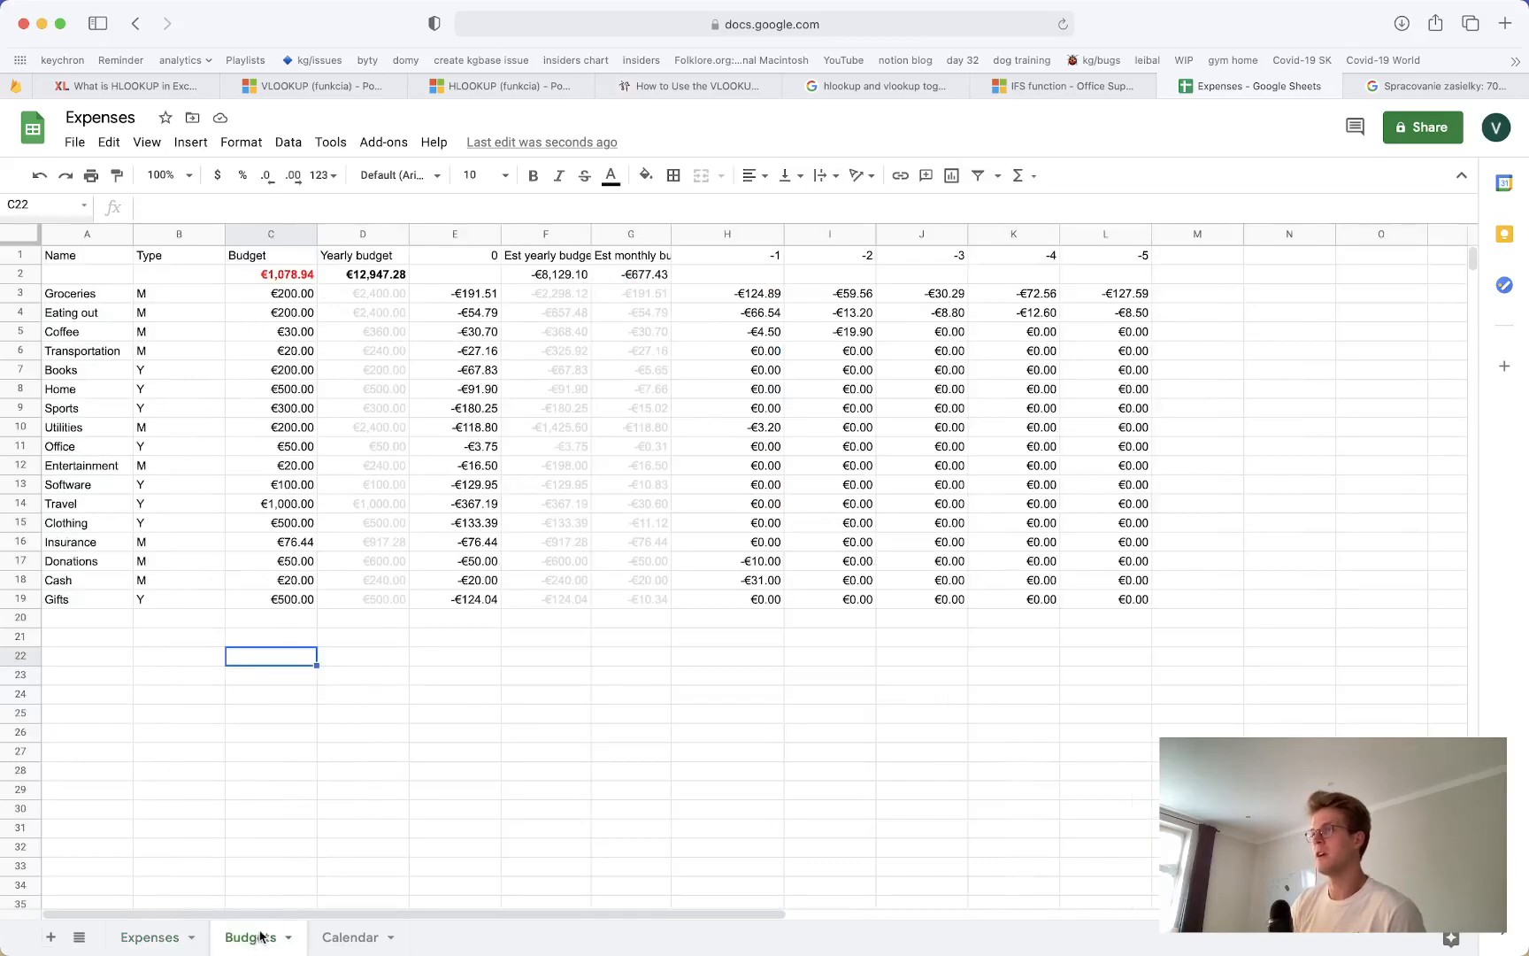
{"action": "left_click", "coordinate": [400, 761]}
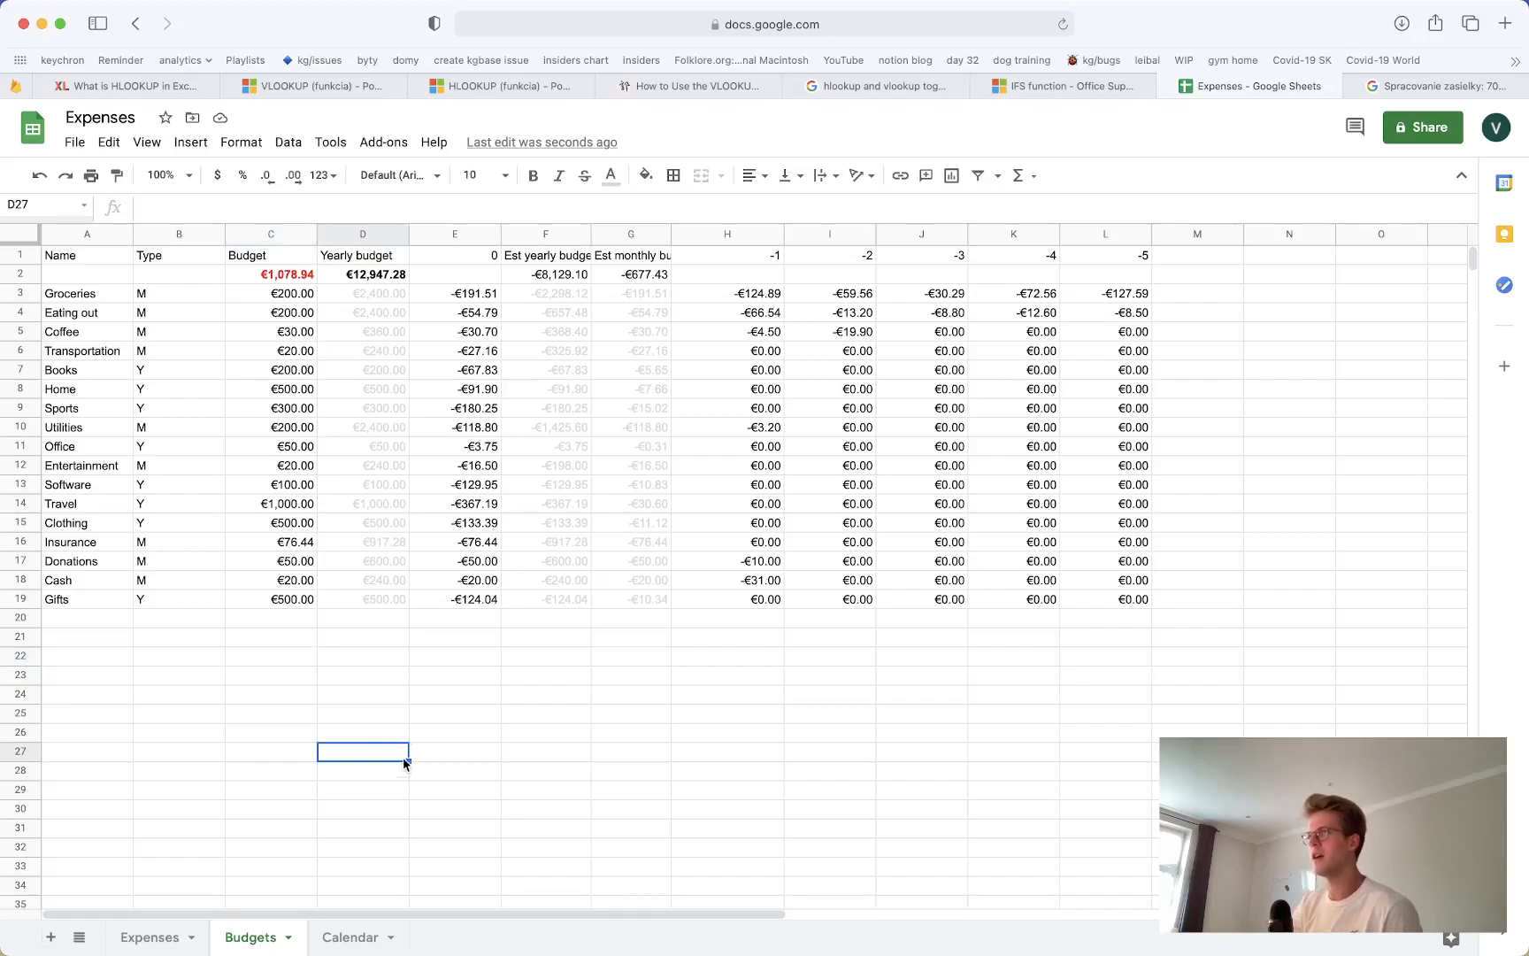
{"action": "left_click", "coordinate": [528, 771]}
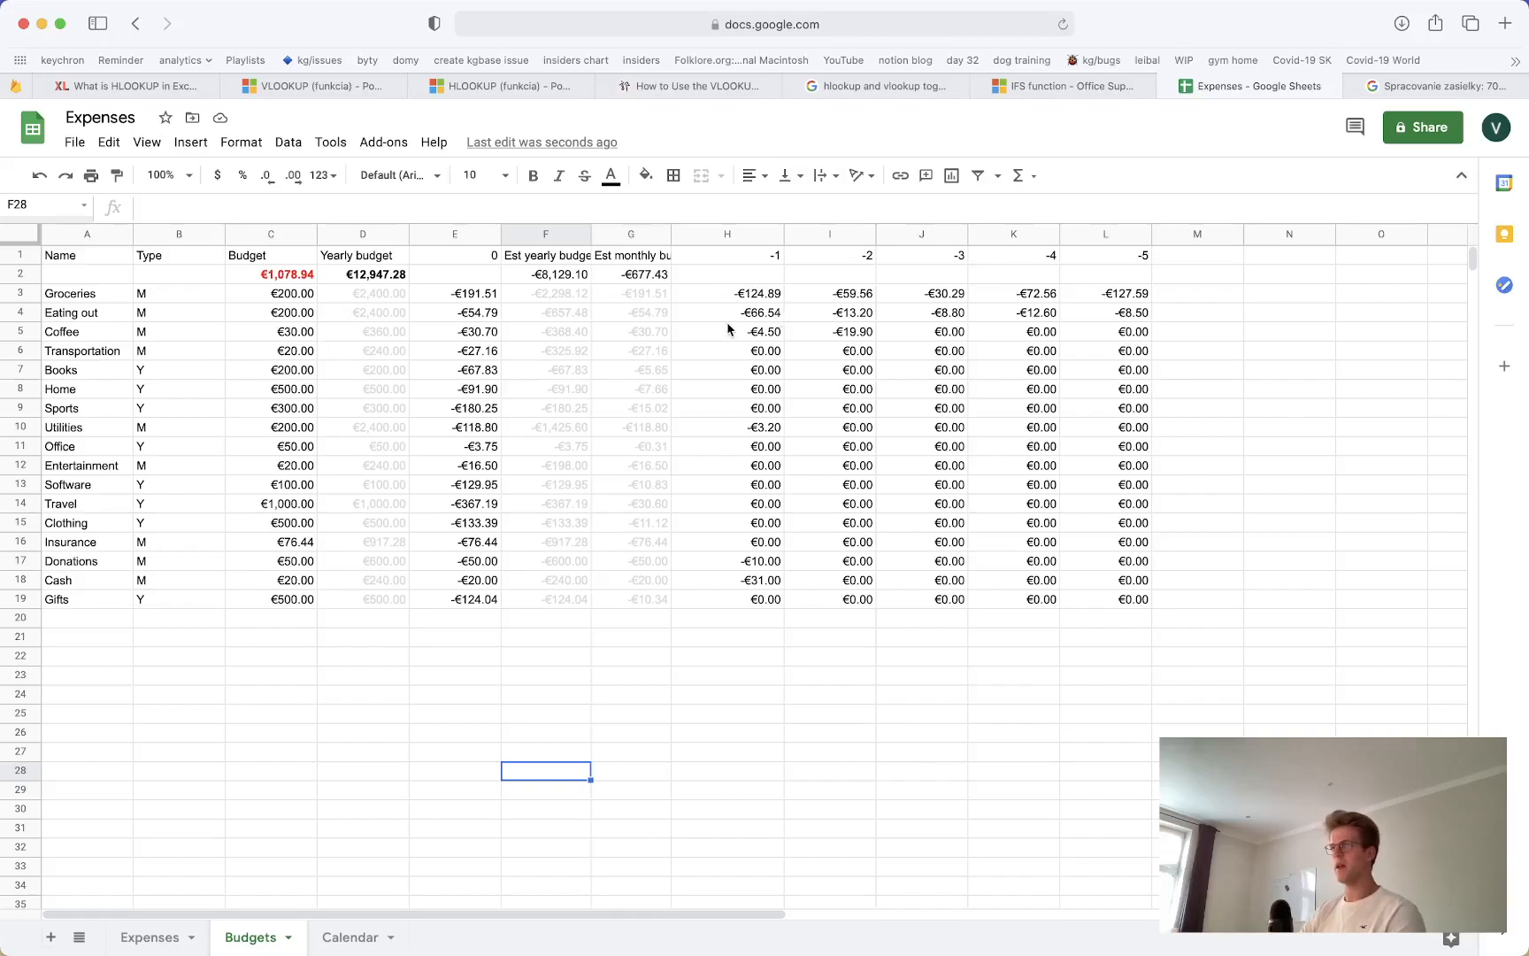
{"action": "left_click", "coordinate": [310, 331]}
{"action": "left_click", "coordinate": [310, 316]}
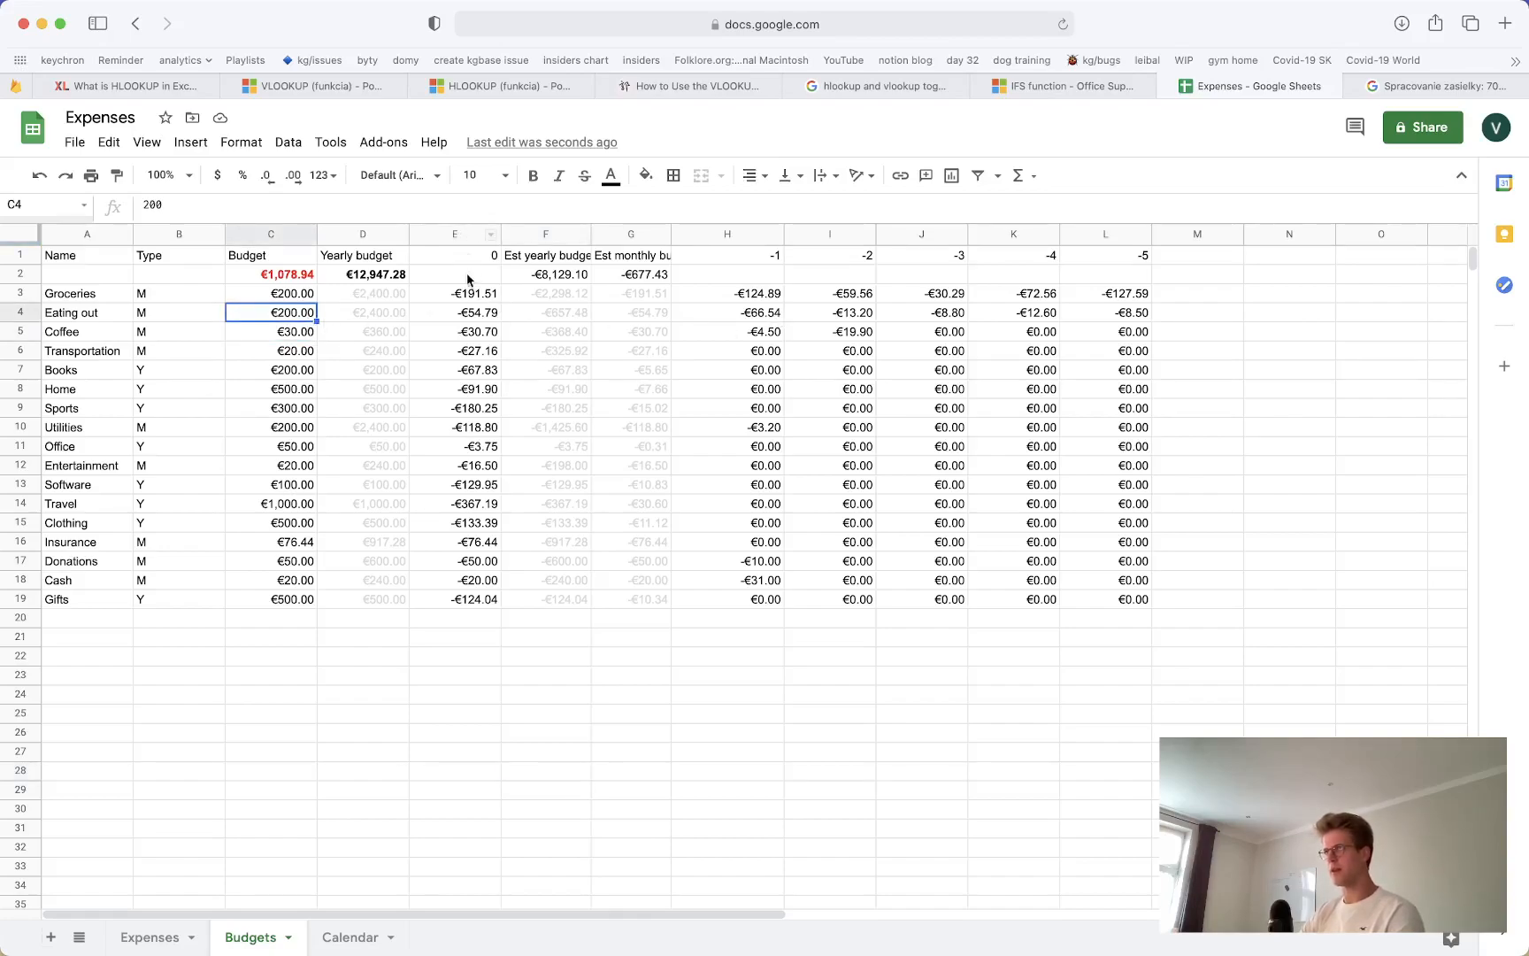
Check the current-period spending in column E and set the Eating out budget in C4 to 150
{"action": "left_click", "coordinate": [472, 314]}
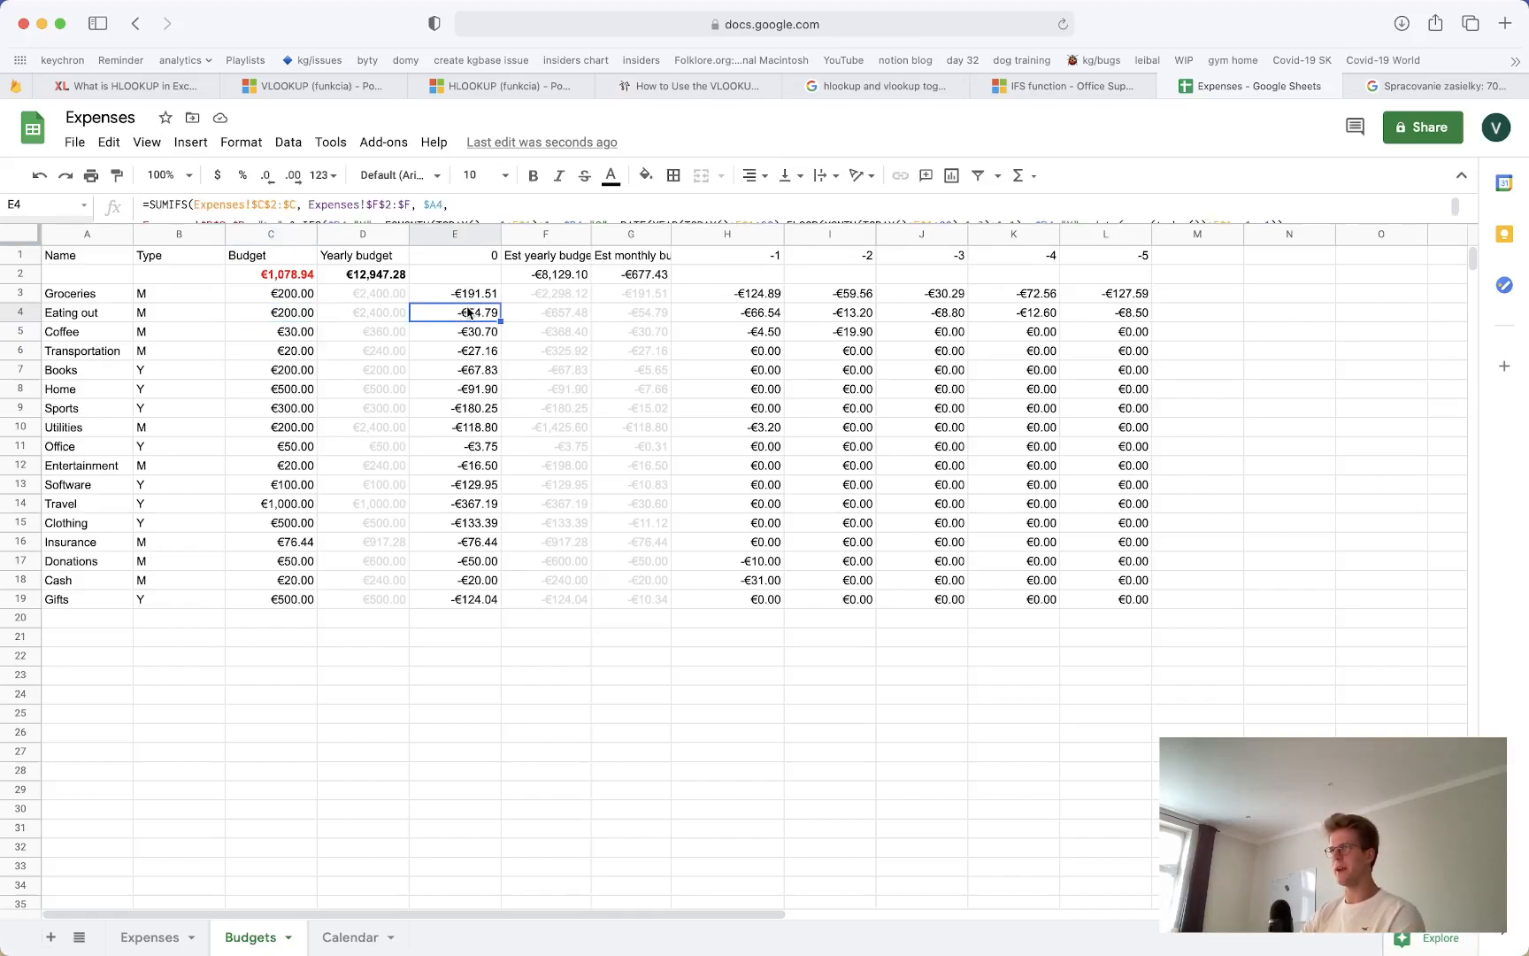
{"action": "left_click", "coordinate": [455, 237]}
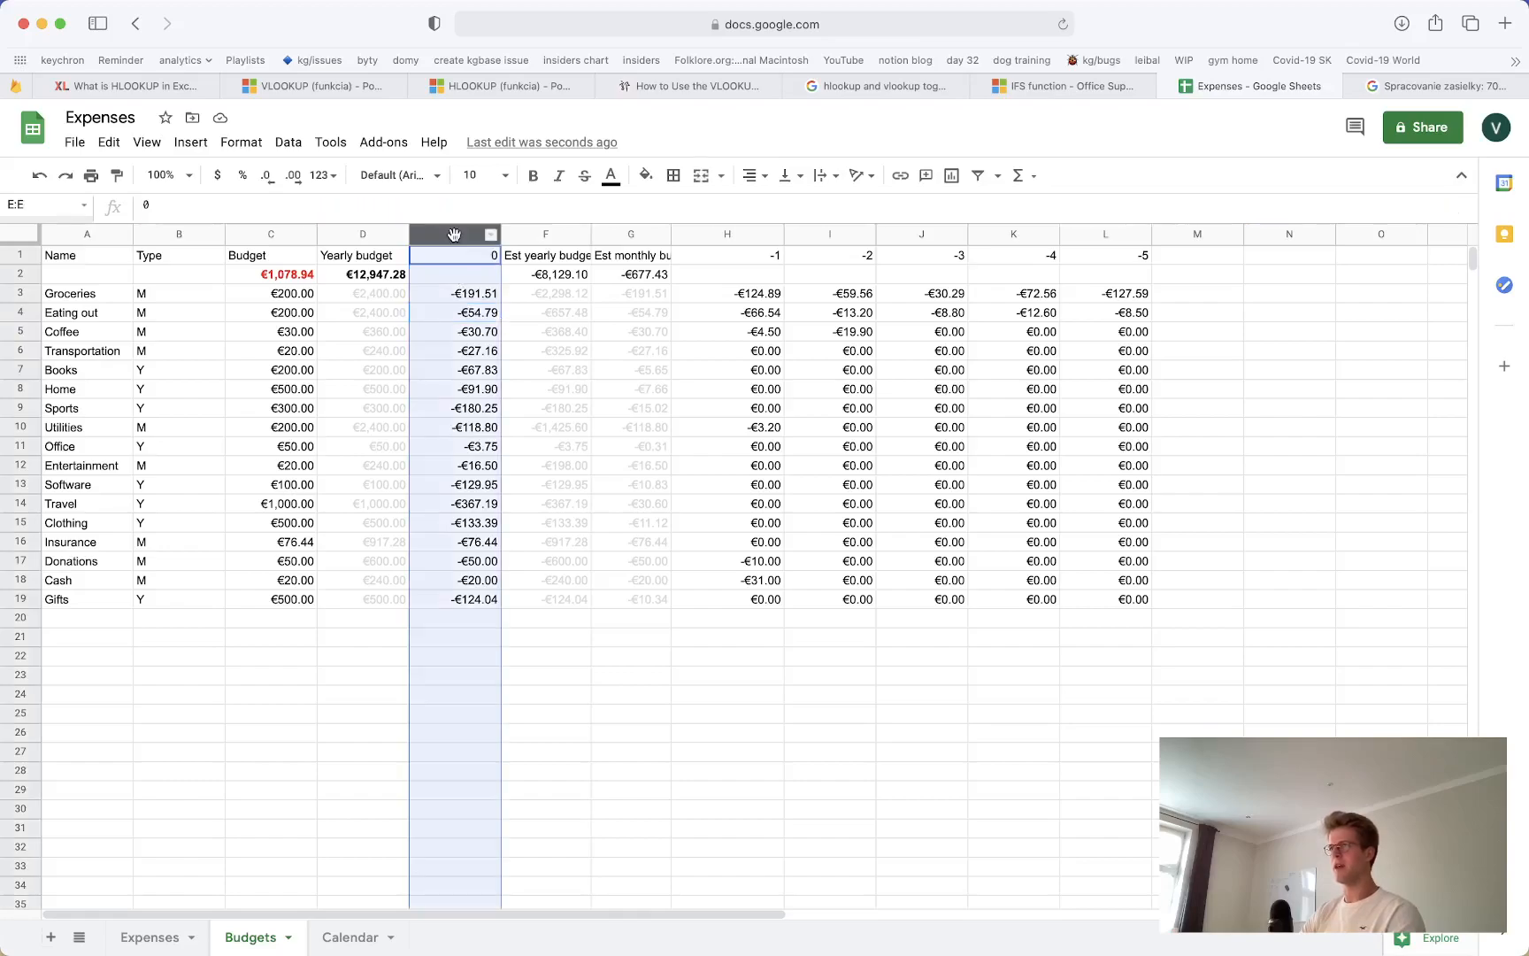
{"action": "left_click", "coordinate": [466, 301]}
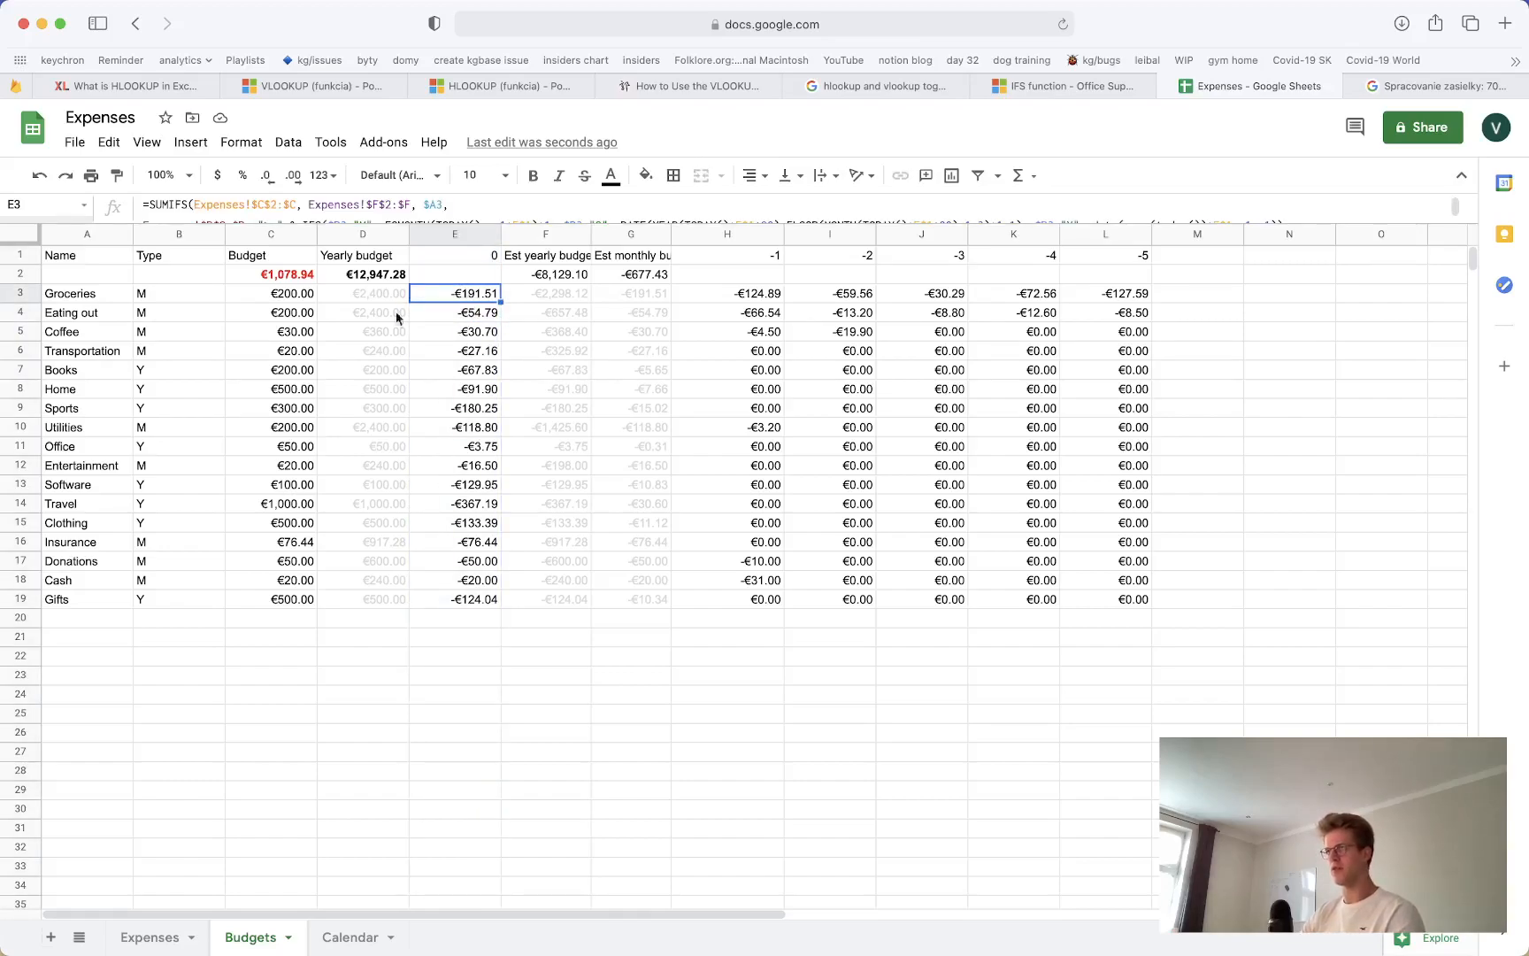
{"action": "left_click", "coordinate": [431, 410]}
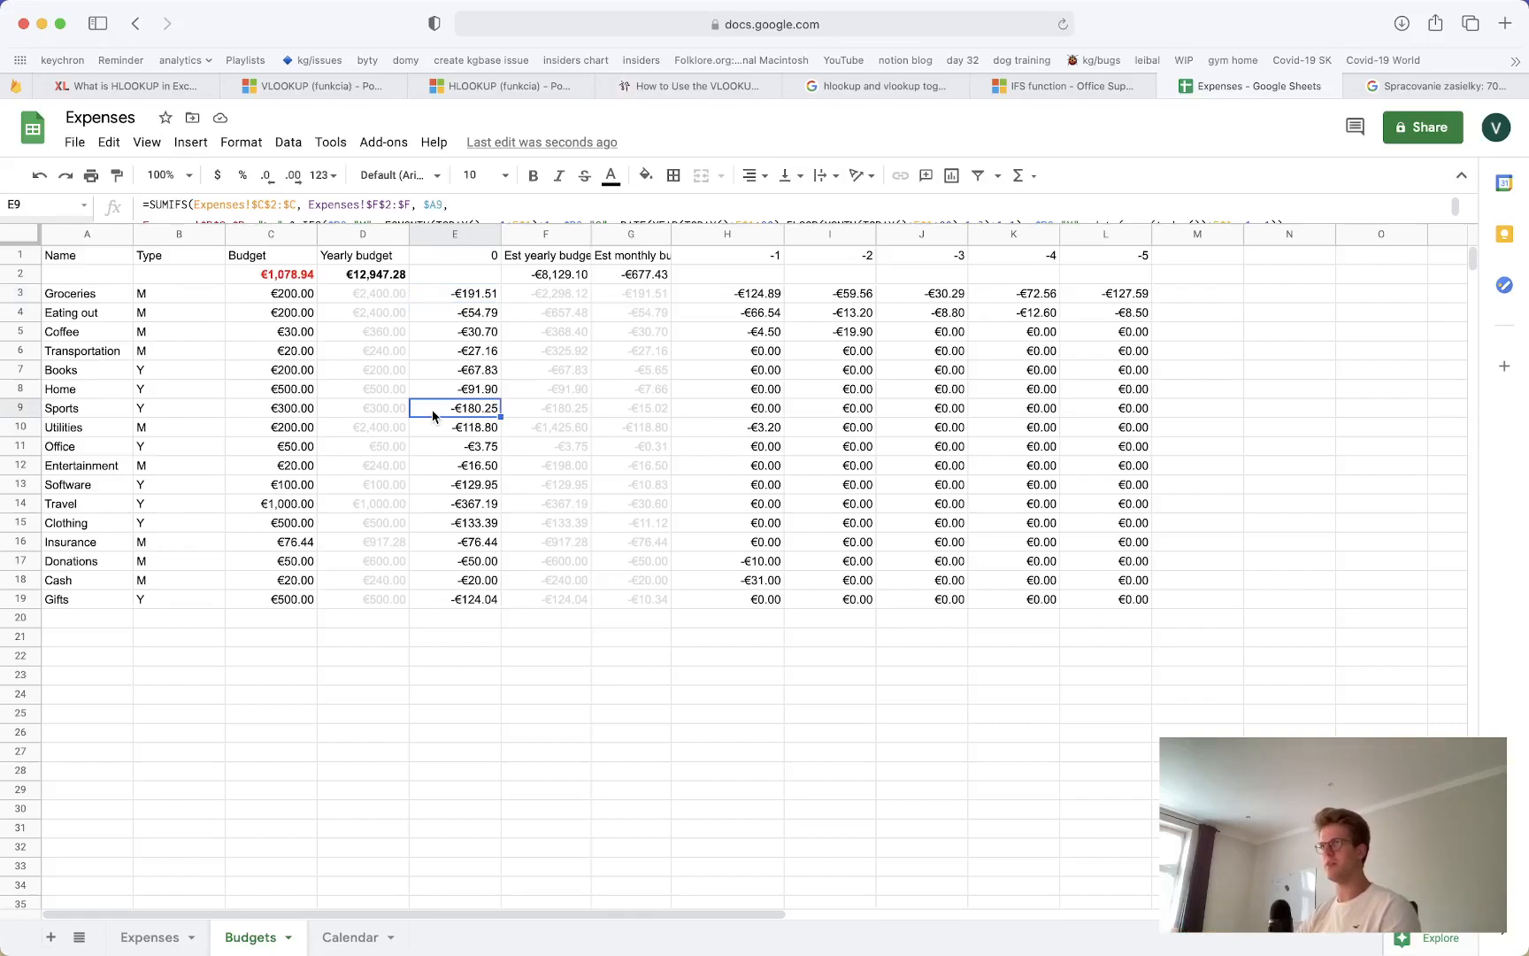
{"action": "left_click", "coordinate": [452, 316]}
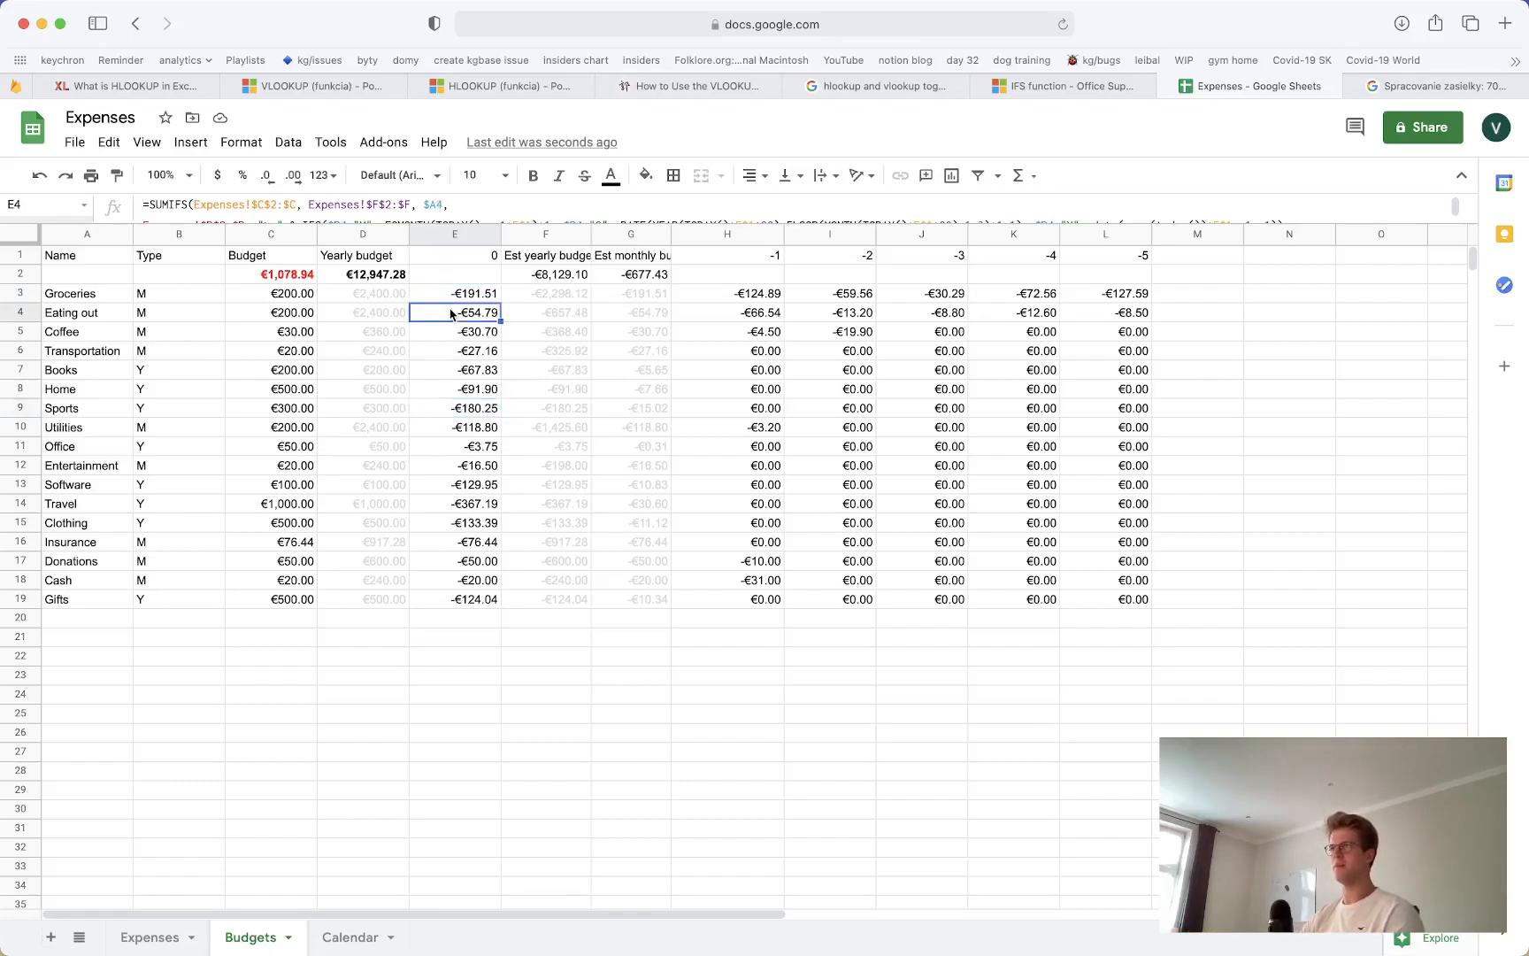
{"action": "left_click", "coordinate": [307, 314]}
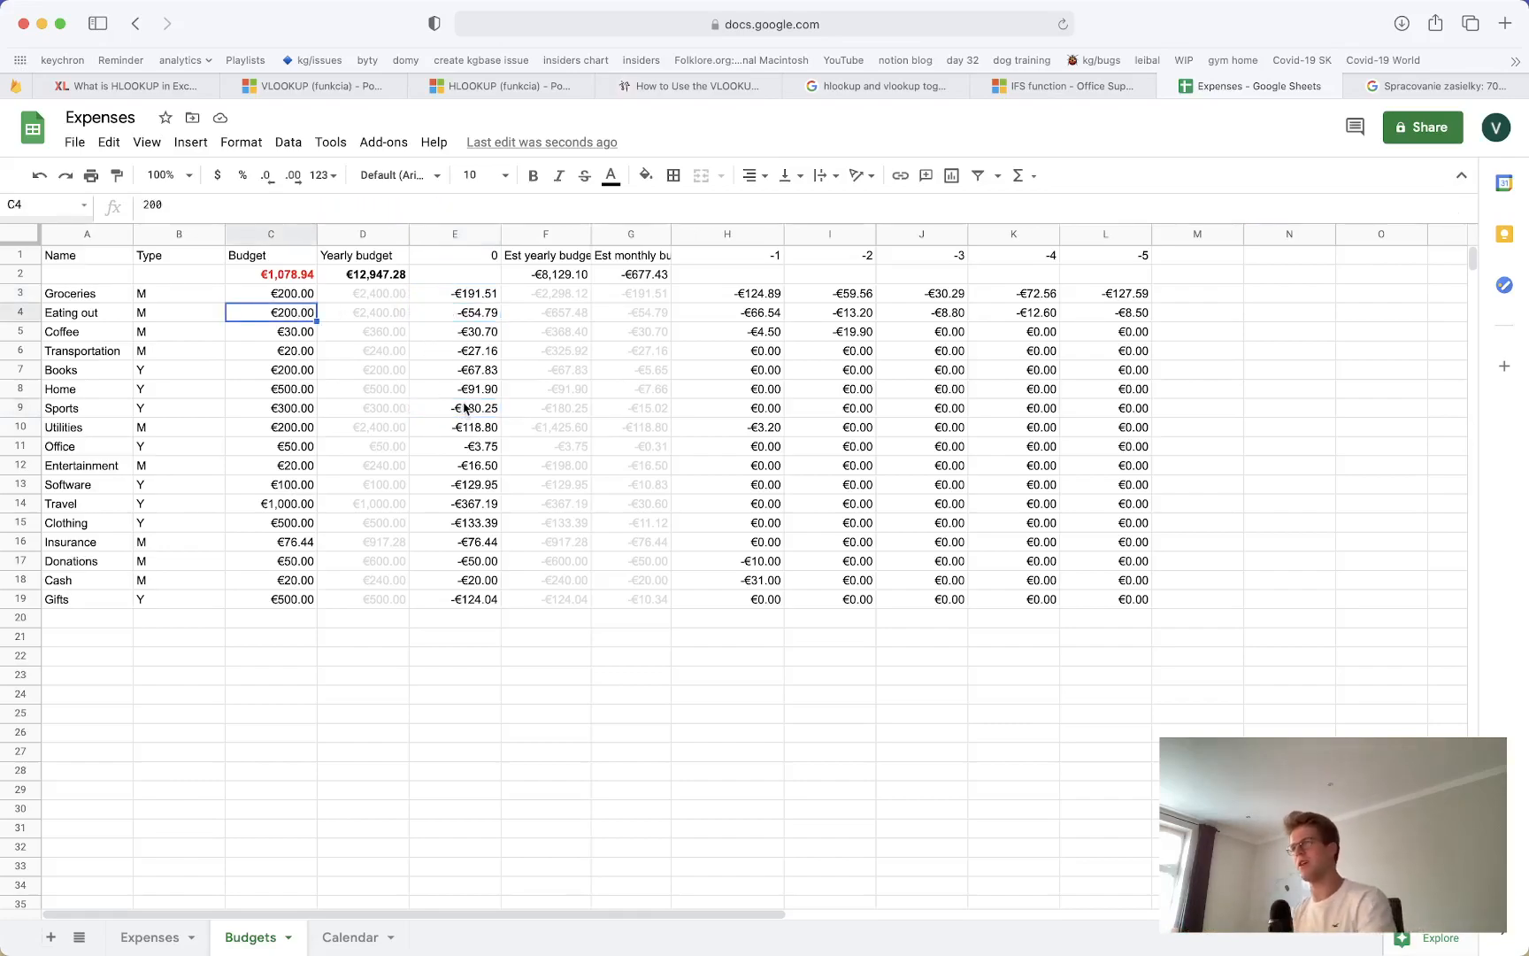
{"action": "type", "text": "150"}
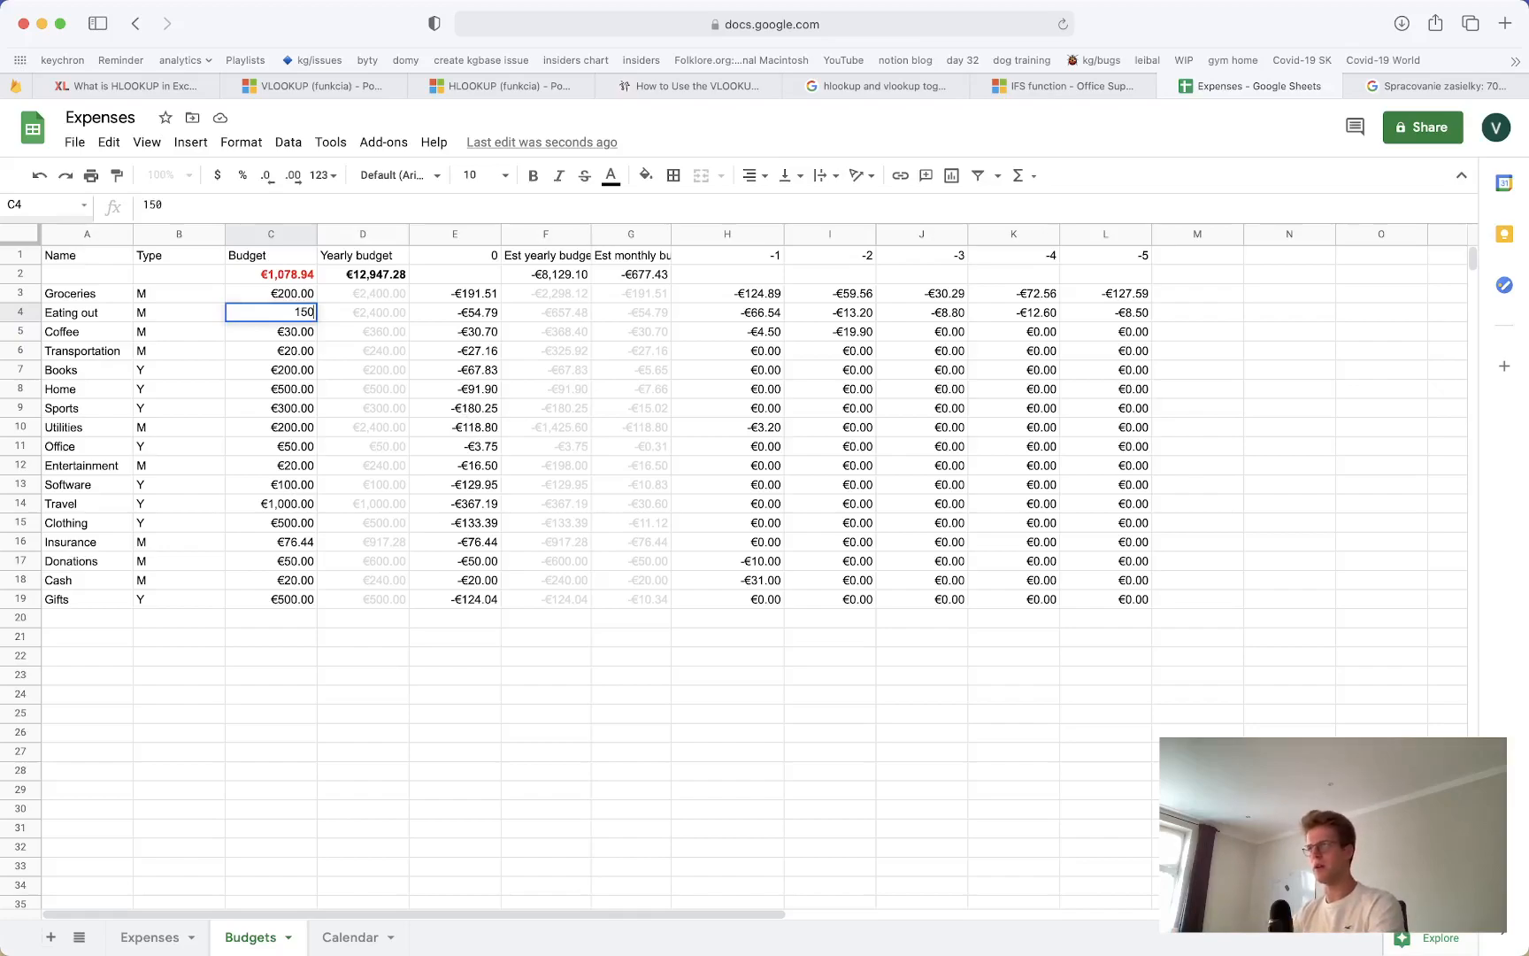
{"action": "key", "text": "Return"}
{"action": "key", "text": "Up"}
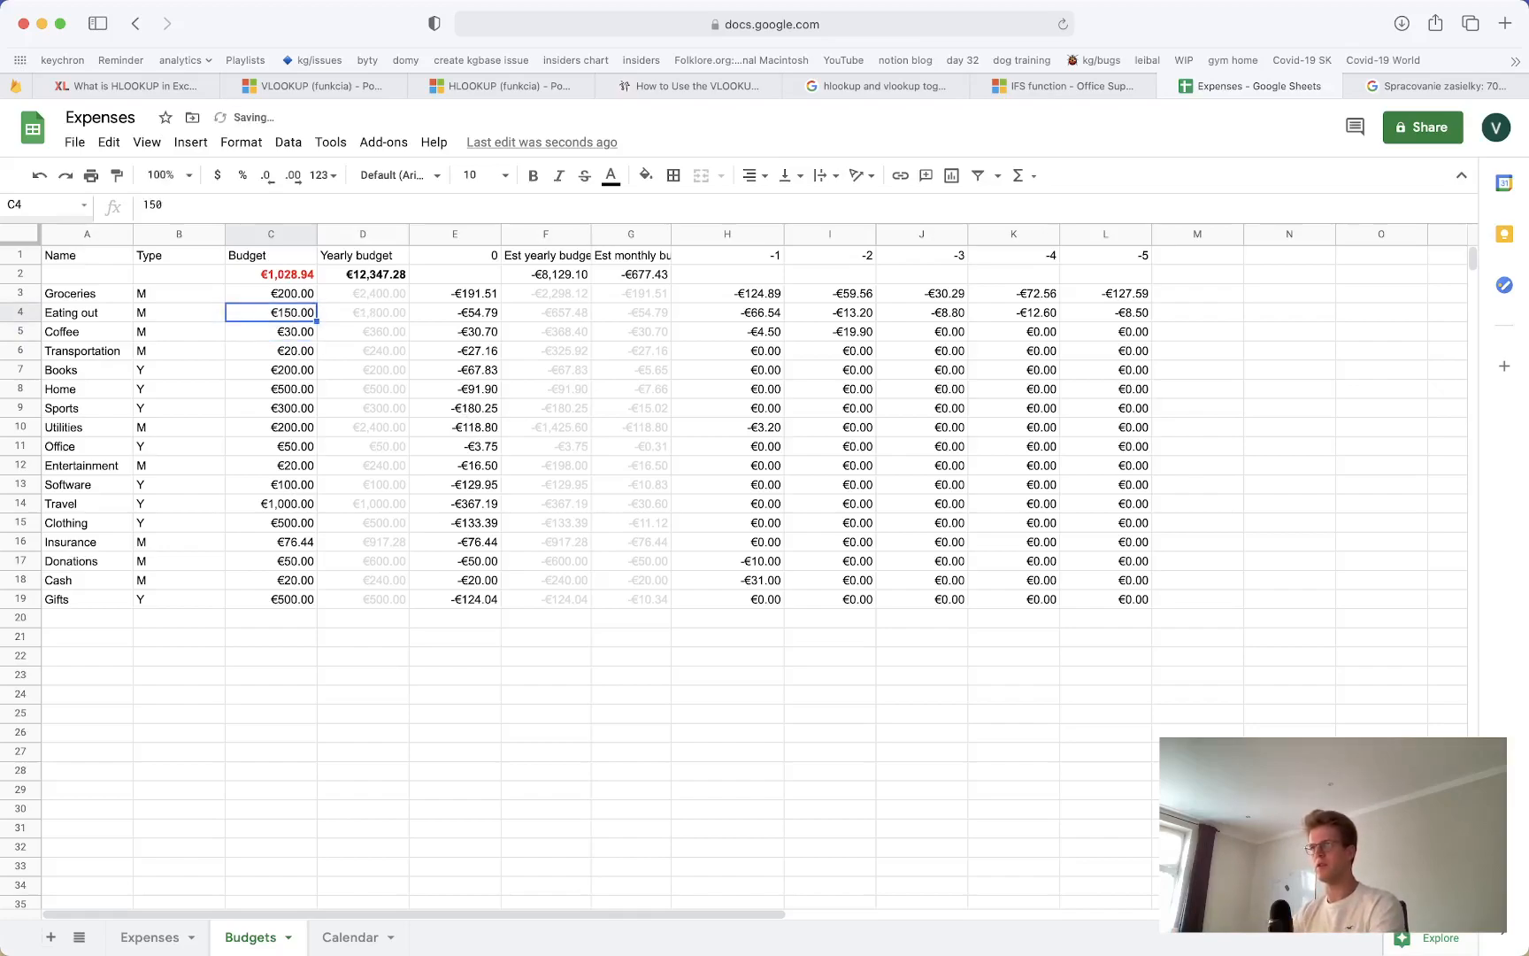
{"action": "key", "text": "Right"}
{"action": "key", "text": "Left"}
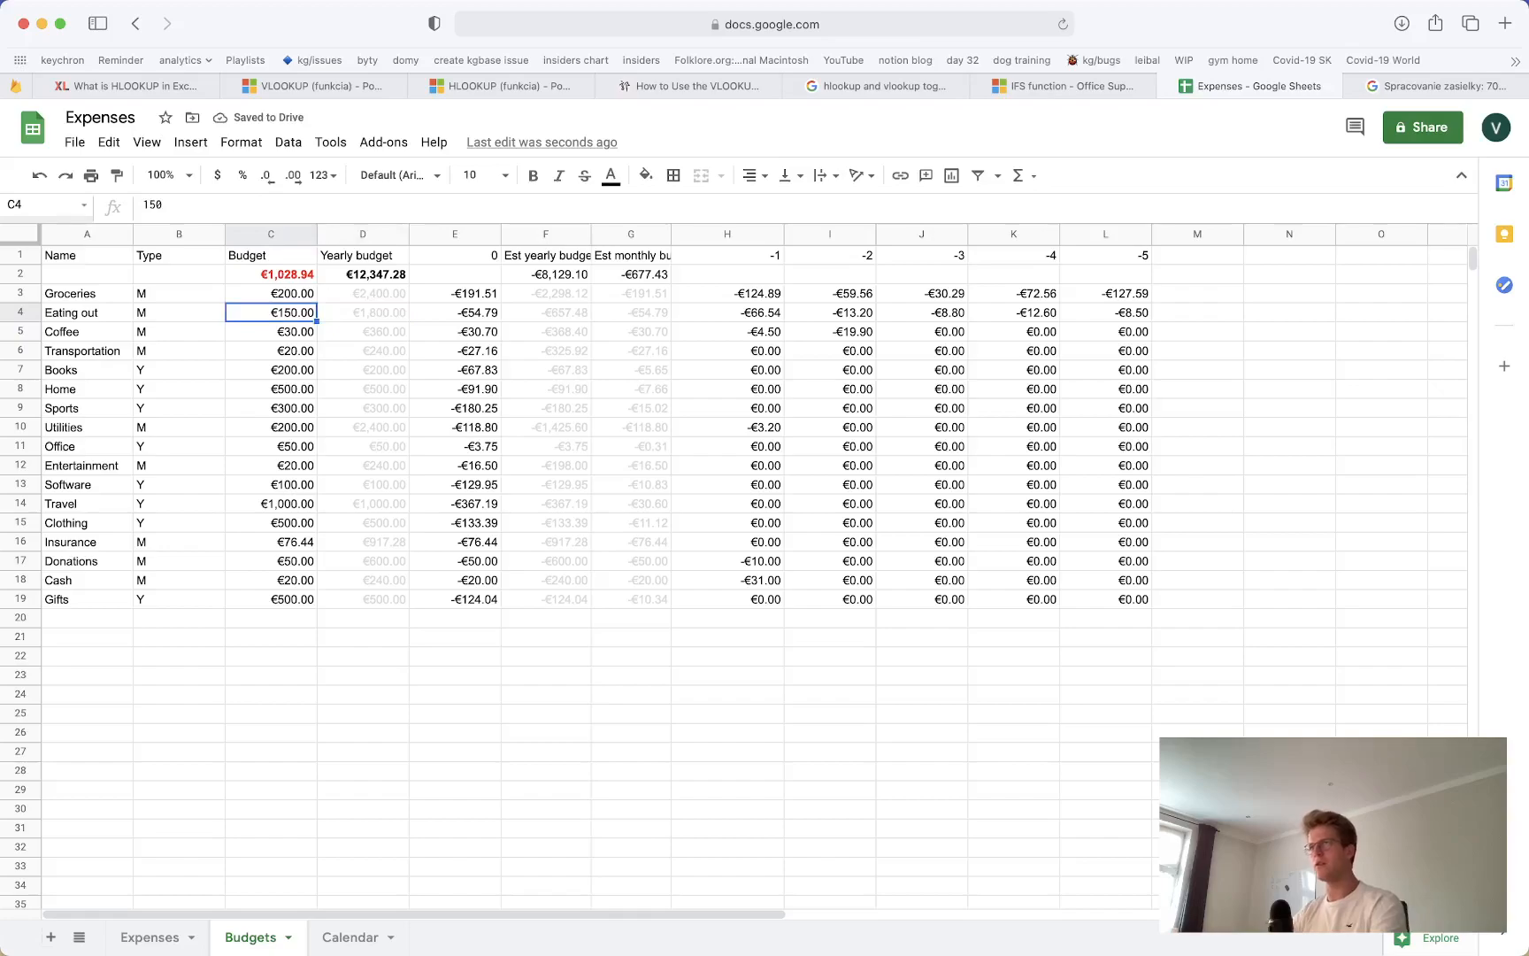
Review the budget amounts in column C from Eating out down through Gifts, and the past-period columns beside them
{"action": "key", "text": "Down"}
{"action": "key", "text": "Down"}
{"action": "key", "text": "Down"}
{"action": "key", "text": "Down"}
{"action": "key", "text": "Down"}
{"action": "key", "text": "Down"}
{"action": "key", "text": "Down"}
{"action": "key", "text": "Down"}
{"action": "key", "text": "Down"}
{"action": "key", "text": "Down"}
{"action": "key", "text": "Down"}
{"action": "key", "text": "Down"}
{"action": "key", "text": "Down"}
{"action": "key", "text": "Down"}
{"action": "key", "text": "Down"}
{"action": "key", "text": "Up"}
{"action": "key", "text": "Up"}
{"action": "key", "text": "Down"}
{"action": "key", "text": "Down"}
{"action": "key", "text": "Down"}
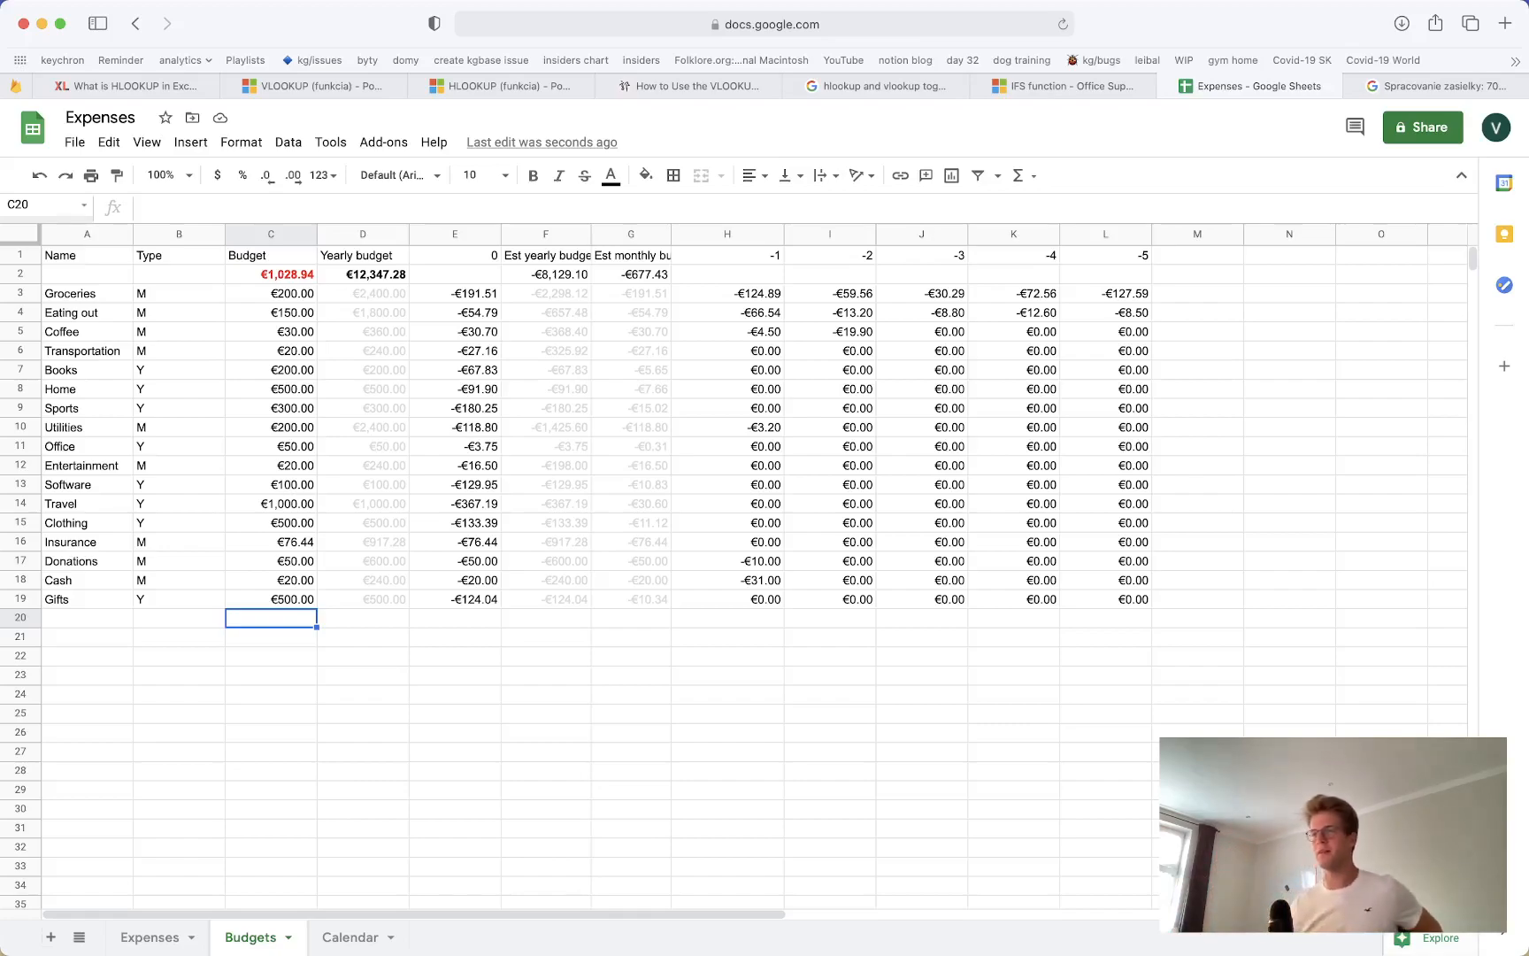
{"action": "left_click", "coordinate": [354, 526]}
{"action": "left_click", "coordinate": [342, 502]}
{"action": "left_click", "coordinate": [354, 411]}
{"action": "left_click", "coordinate": [340, 312]}
{"action": "left_click", "coordinate": [339, 298]}
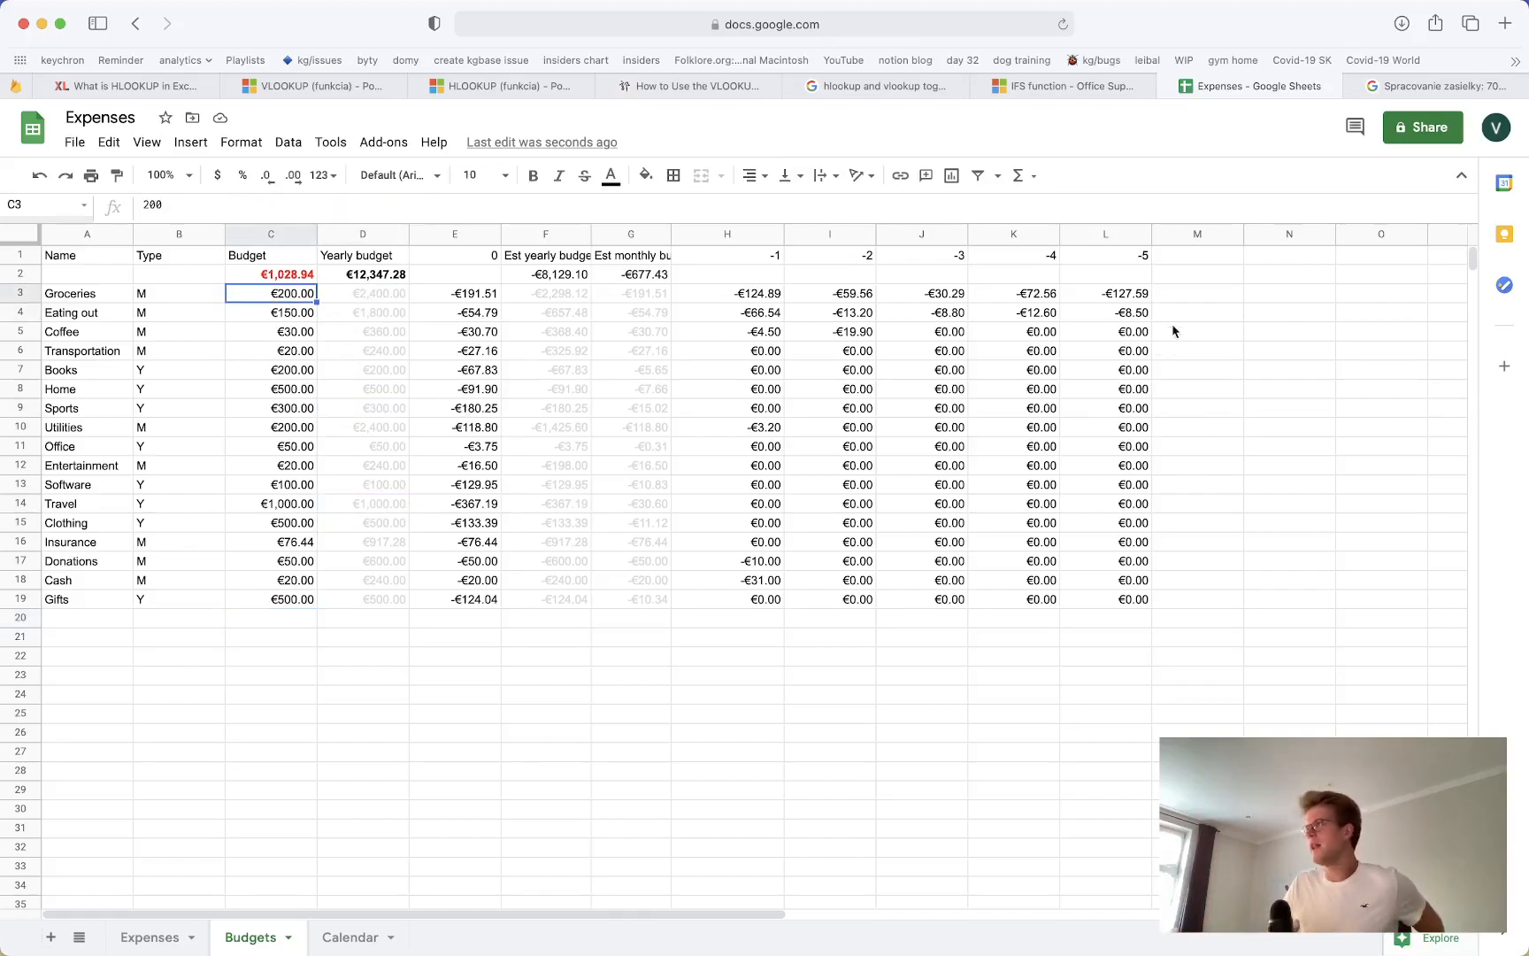
{"action": "left_click_drag", "start_coordinate": [1126, 255], "coordinate": [930, 606]}
{"action": "left_click", "coordinate": [897, 638]}
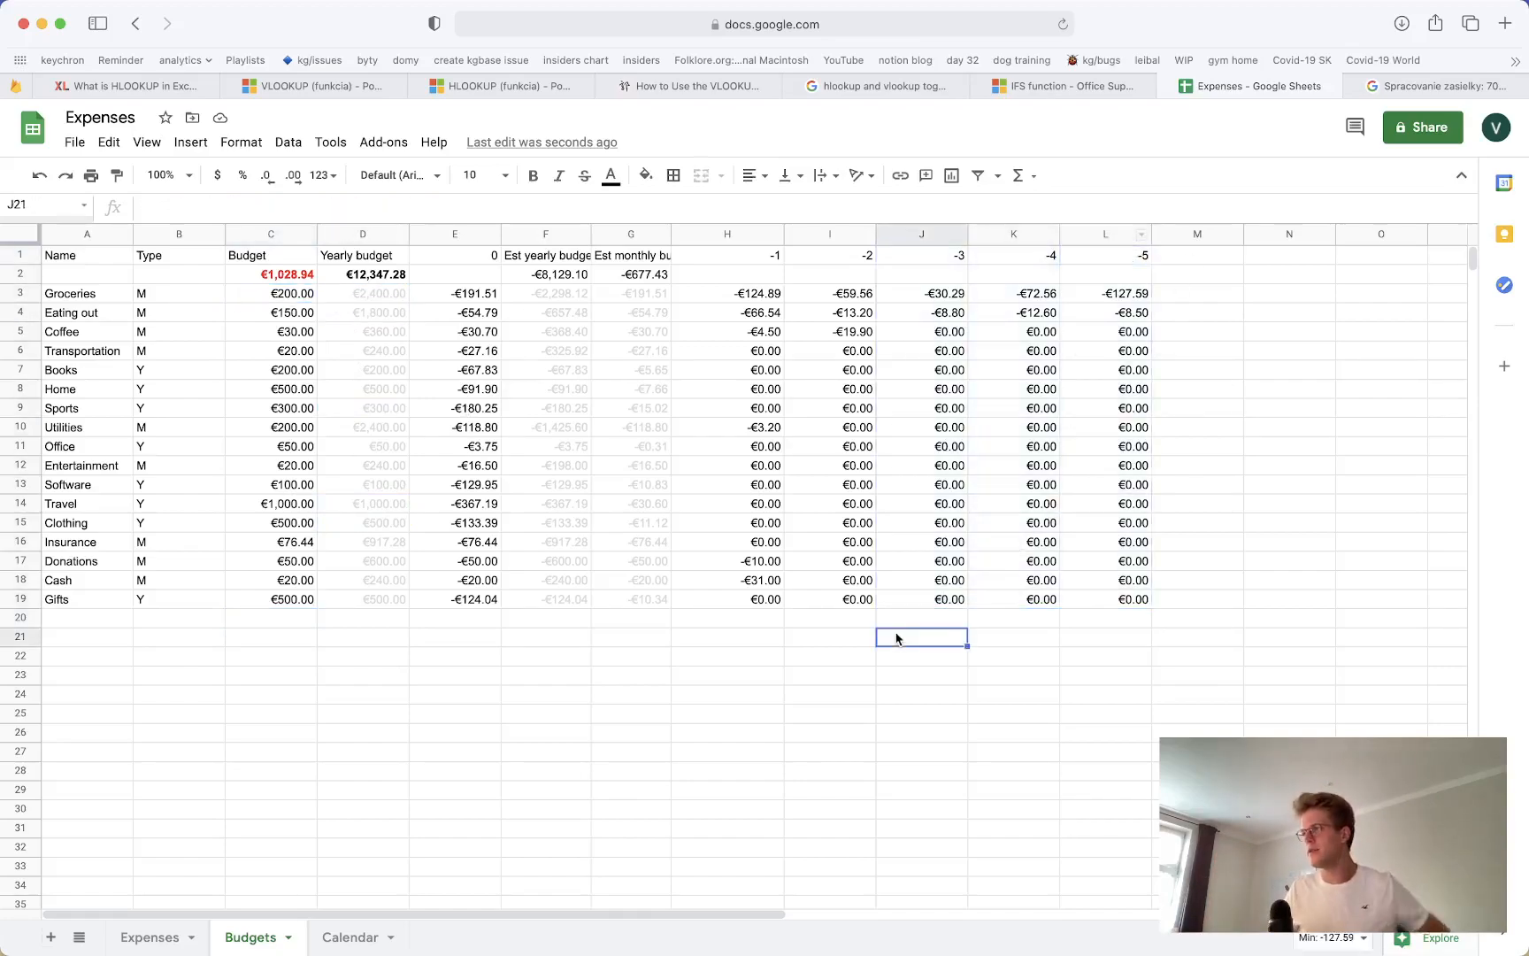
Switch to the terminal, change to the personal-finance folder and run ruby sync_sheets.rb to import new transactions
{"action": "key", "text": "super+Tab"}
{"action": "type", "text": "c"}
{"action": "key", "text": "Return"}
{"action": "type", "text": "cd e"}
{"action": "key", "text": "BackSpace"}
{"action": "type", "text": "personal-finance/"}
{"action": "key", "text": "Return"}
{"action": "key", "text": "ctrl+l"}
{"action": "type", "text": "ruby sync_sheets.rb"}
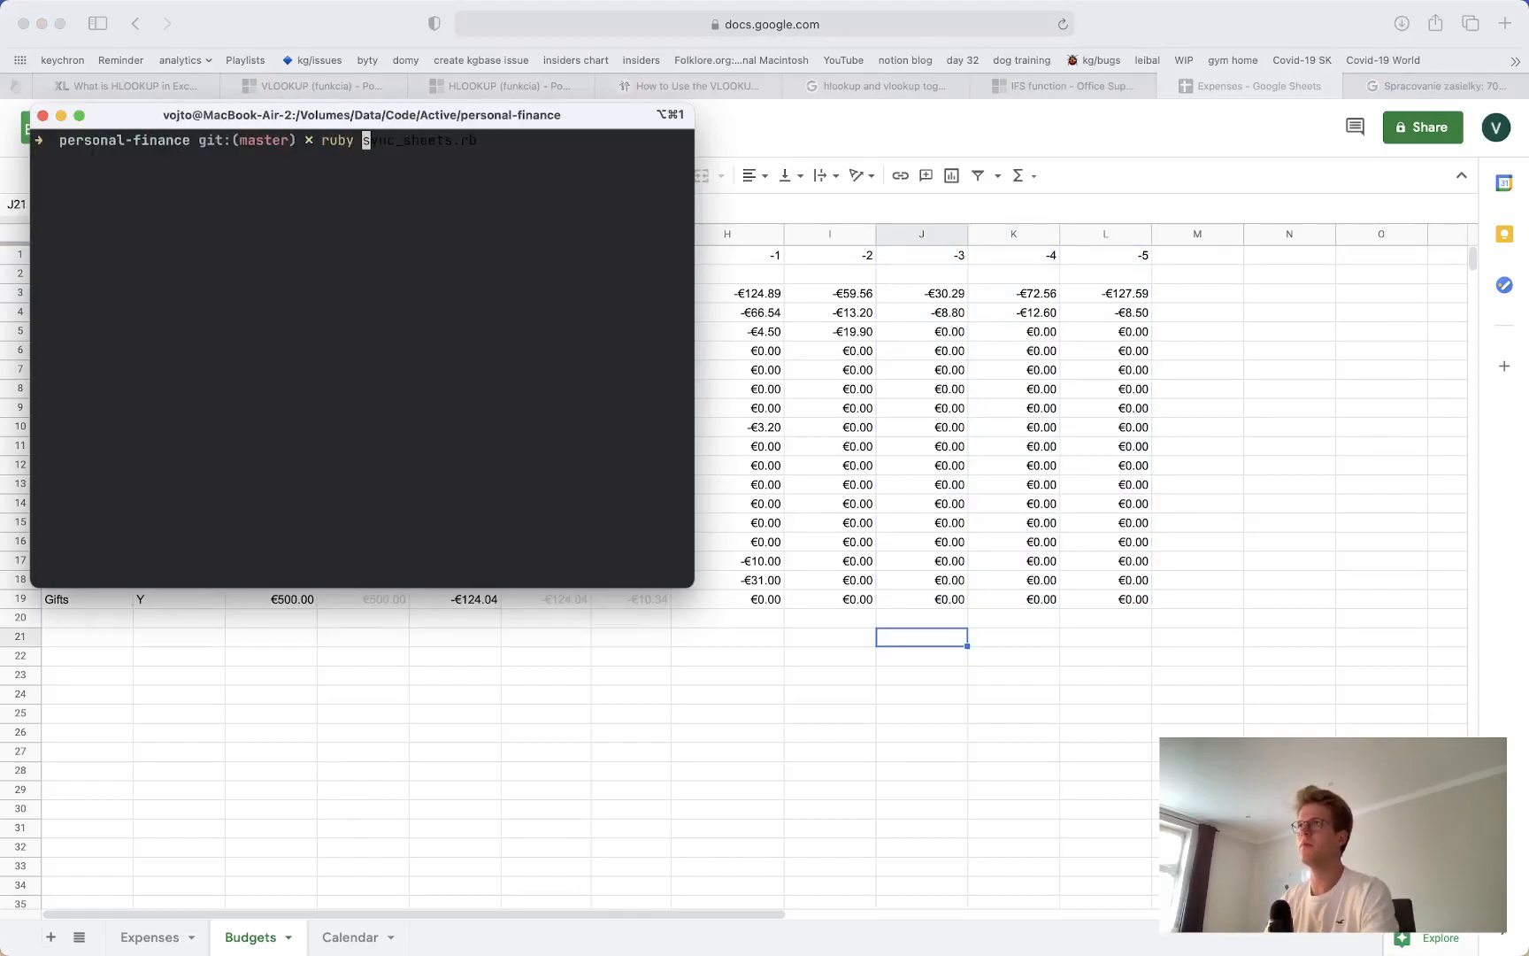
{"action": "key", "text": "Return"}
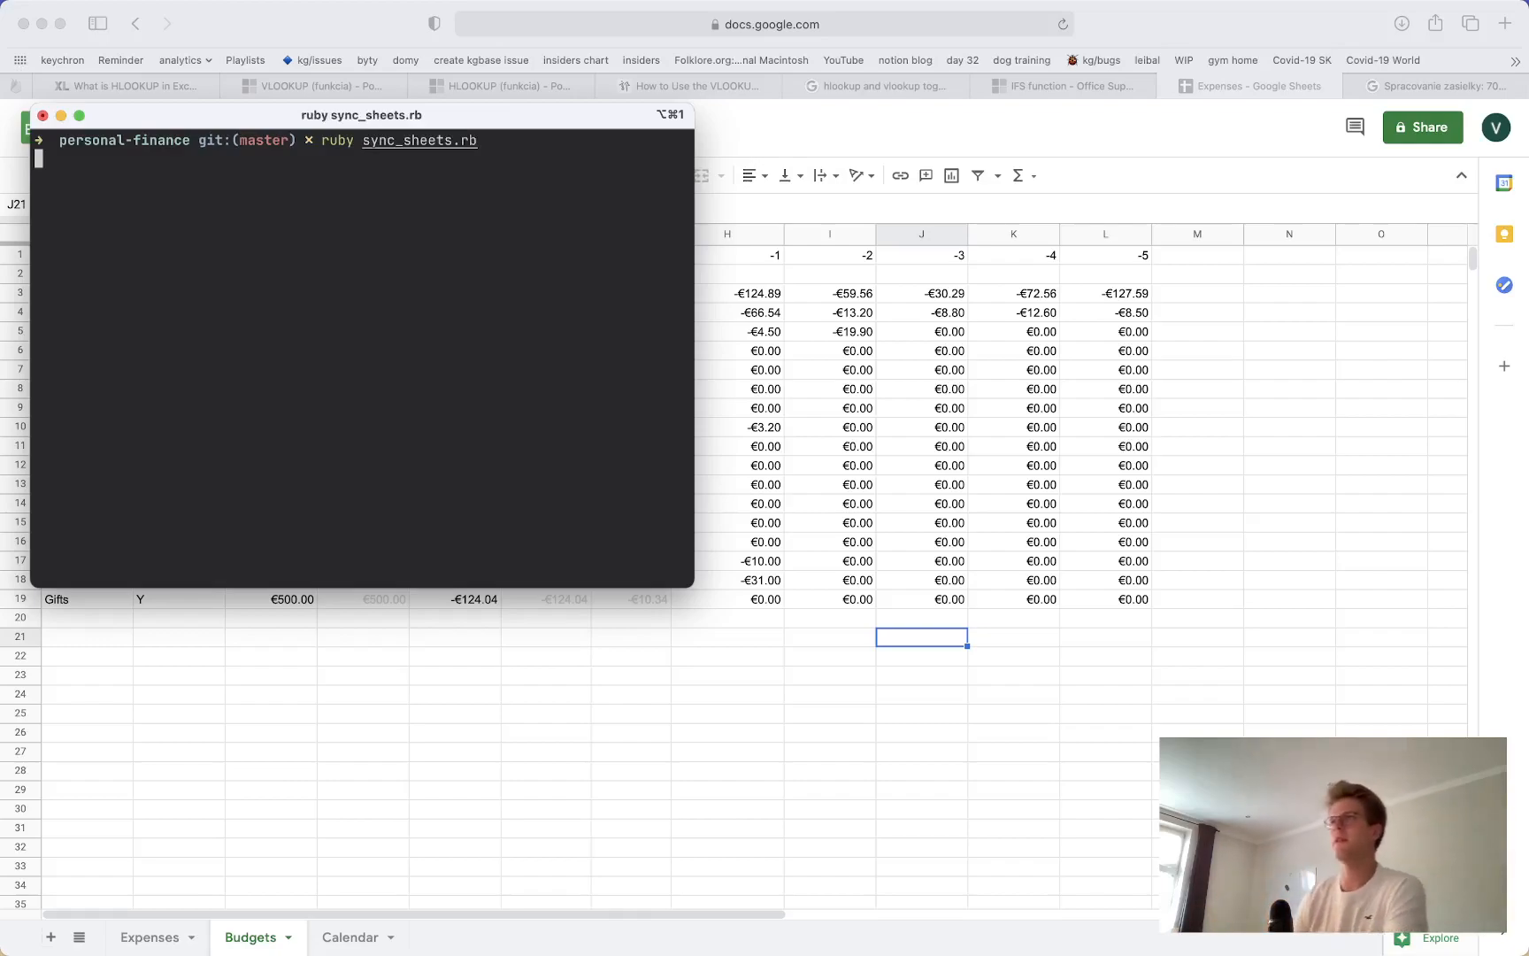
Check the sync output, return to the spreadsheet's Expenses sheet and reapply the Category column's filter
{"action": "left_click_drag", "start_coordinate": [342, 120], "coordinate": [1088, 244]}
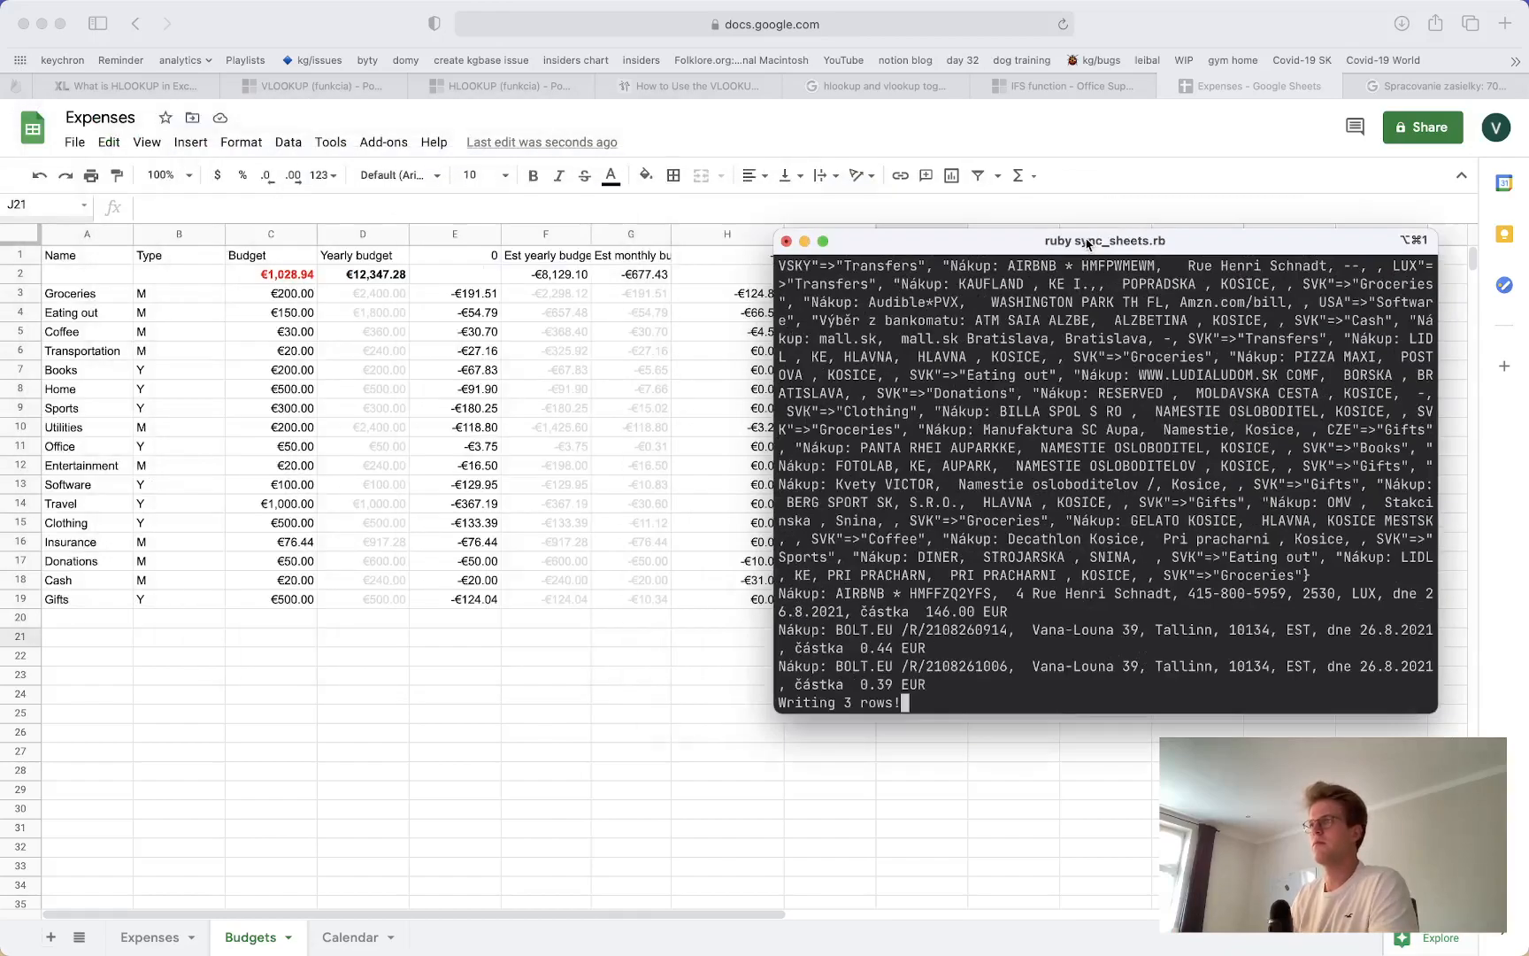
{"action": "left_click", "coordinate": [481, 737]}
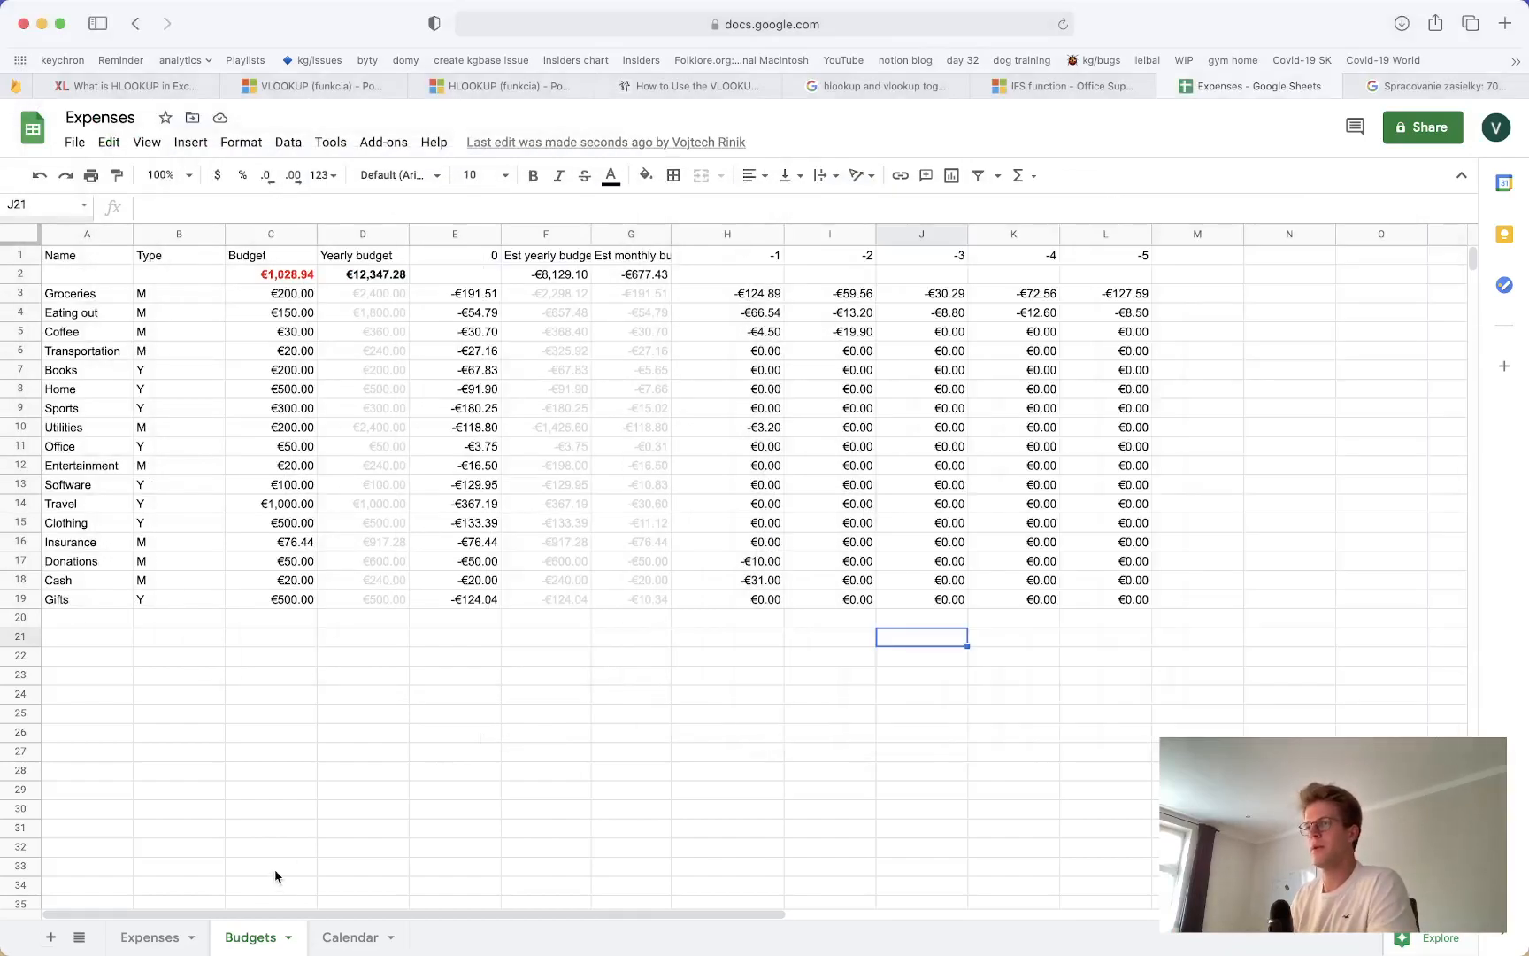
{"action": "left_click", "coordinate": [147, 936]}
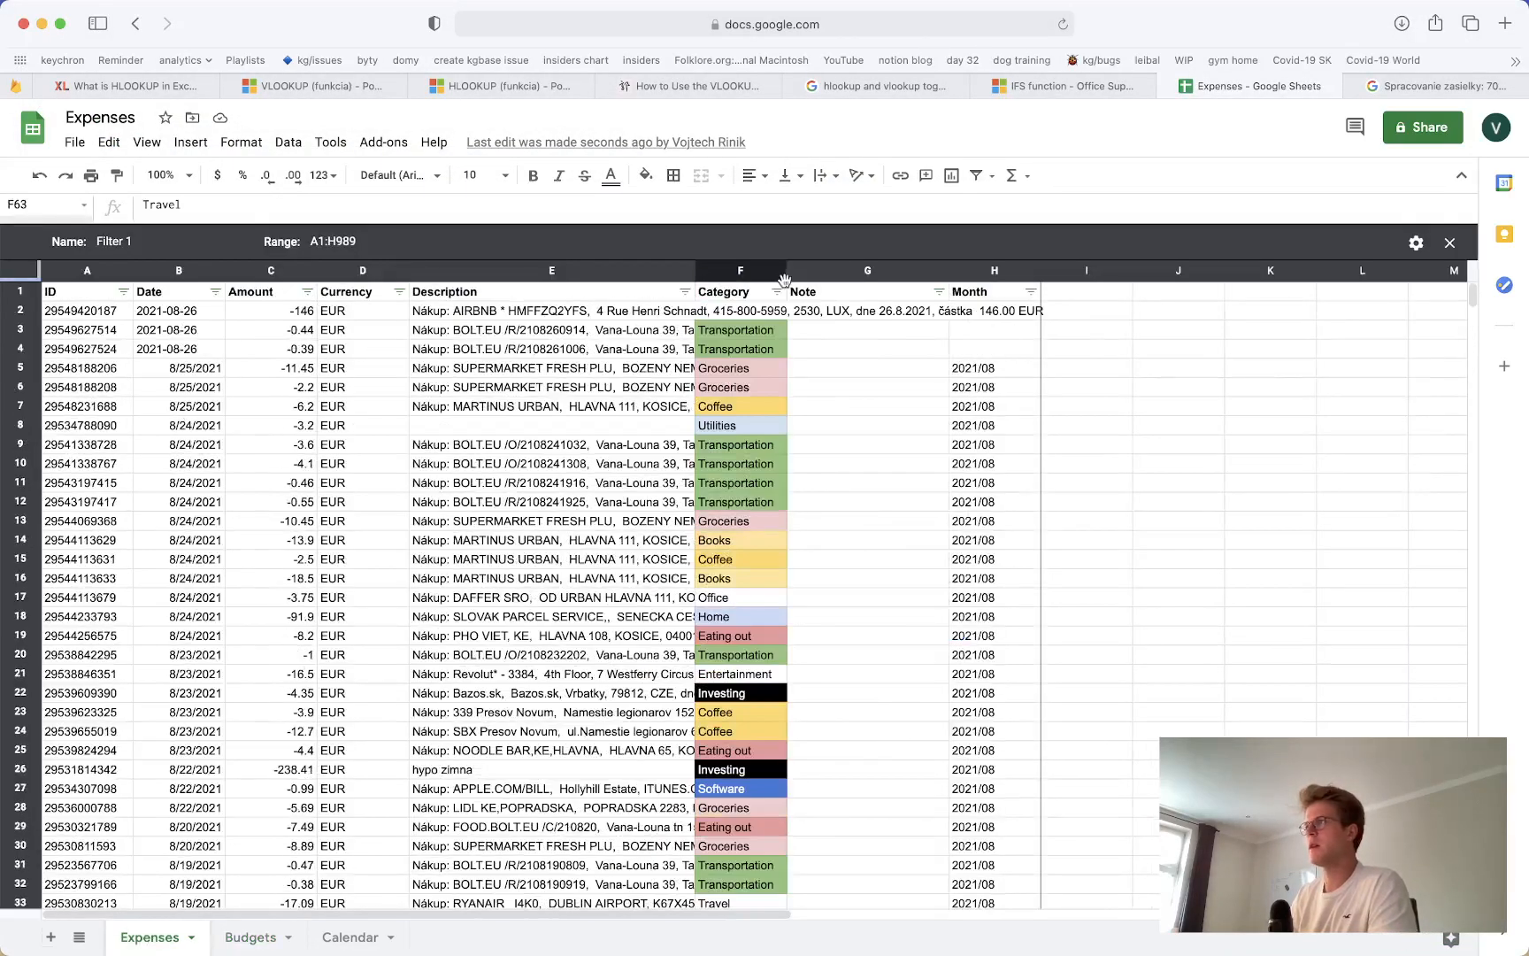
{"action": "left_click", "coordinate": [777, 291]}
{"action": "left_click", "coordinate": [555, 518]}
{"action": "left_click", "coordinate": [734, 745]}
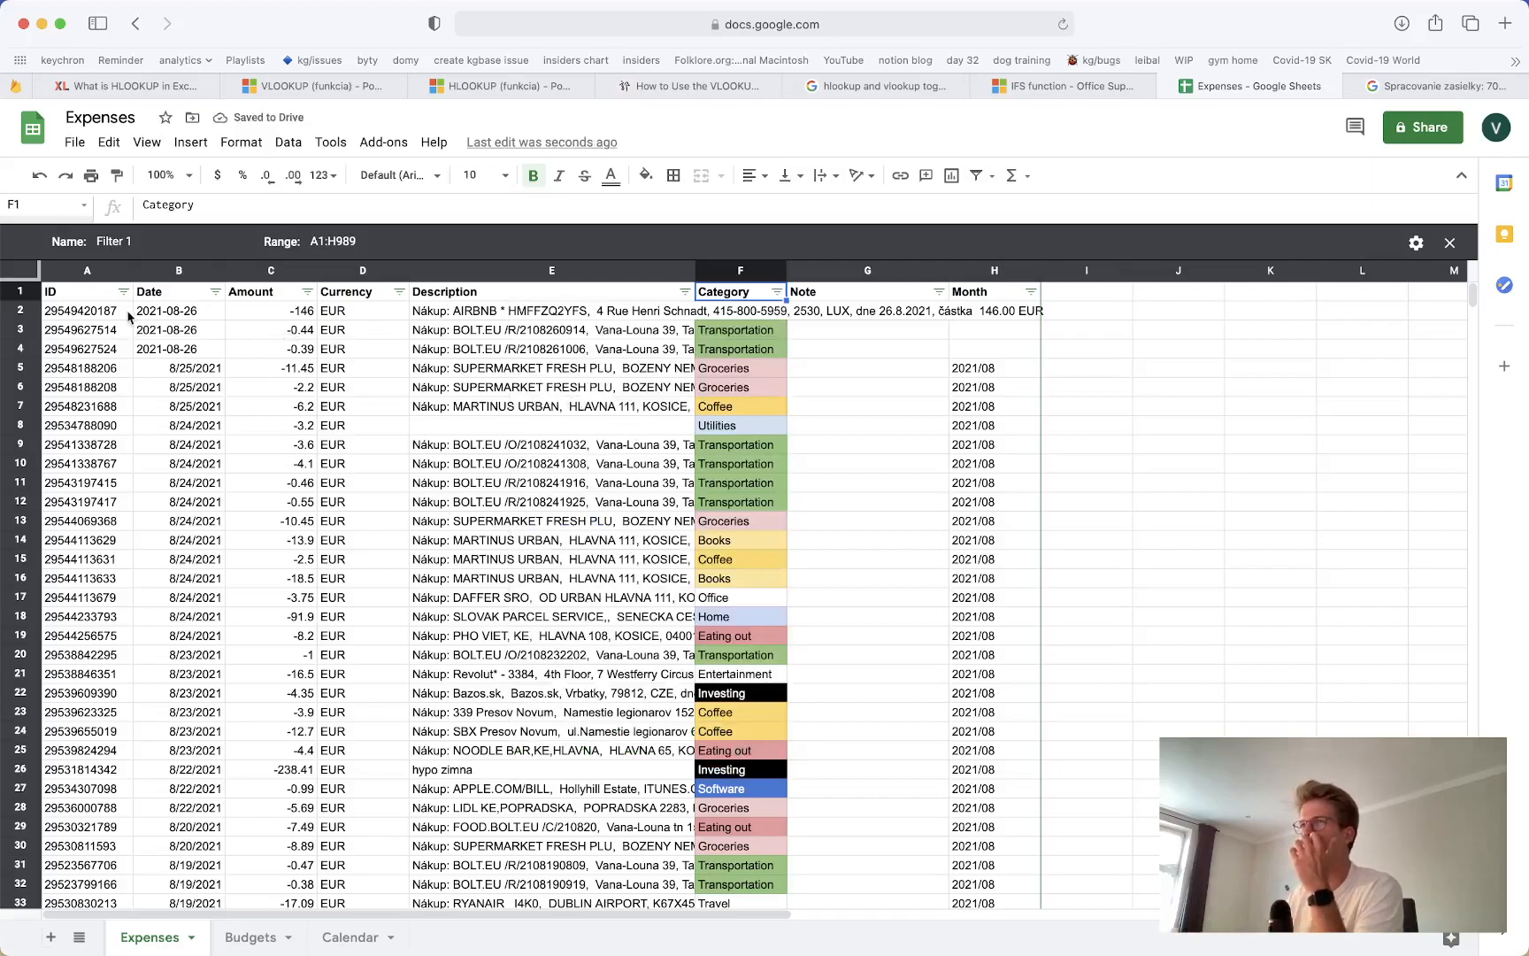
Format the newly imported dates in B2:B4 of the Expenses sheet as Date
{"action": "left_click", "coordinate": [171, 309]}
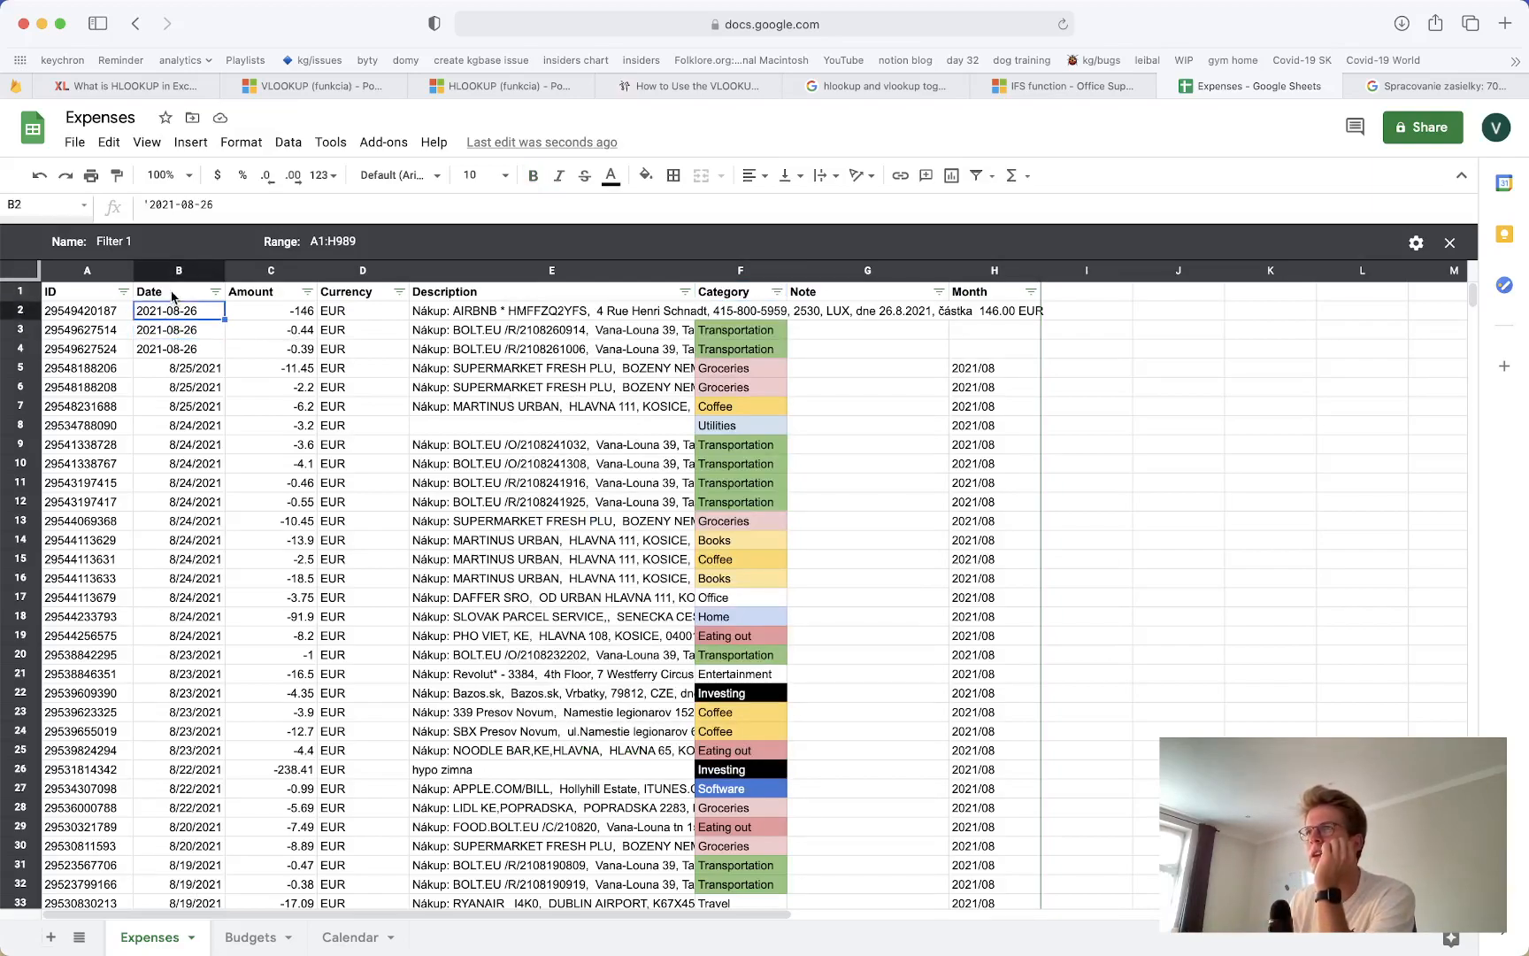
{"action": "left_click", "coordinate": [177, 330]}
{"action": "left_click_drag", "start_coordinate": [183, 343], "coordinate": [186, 347]}
{"action": "key", "text": "super+z"}
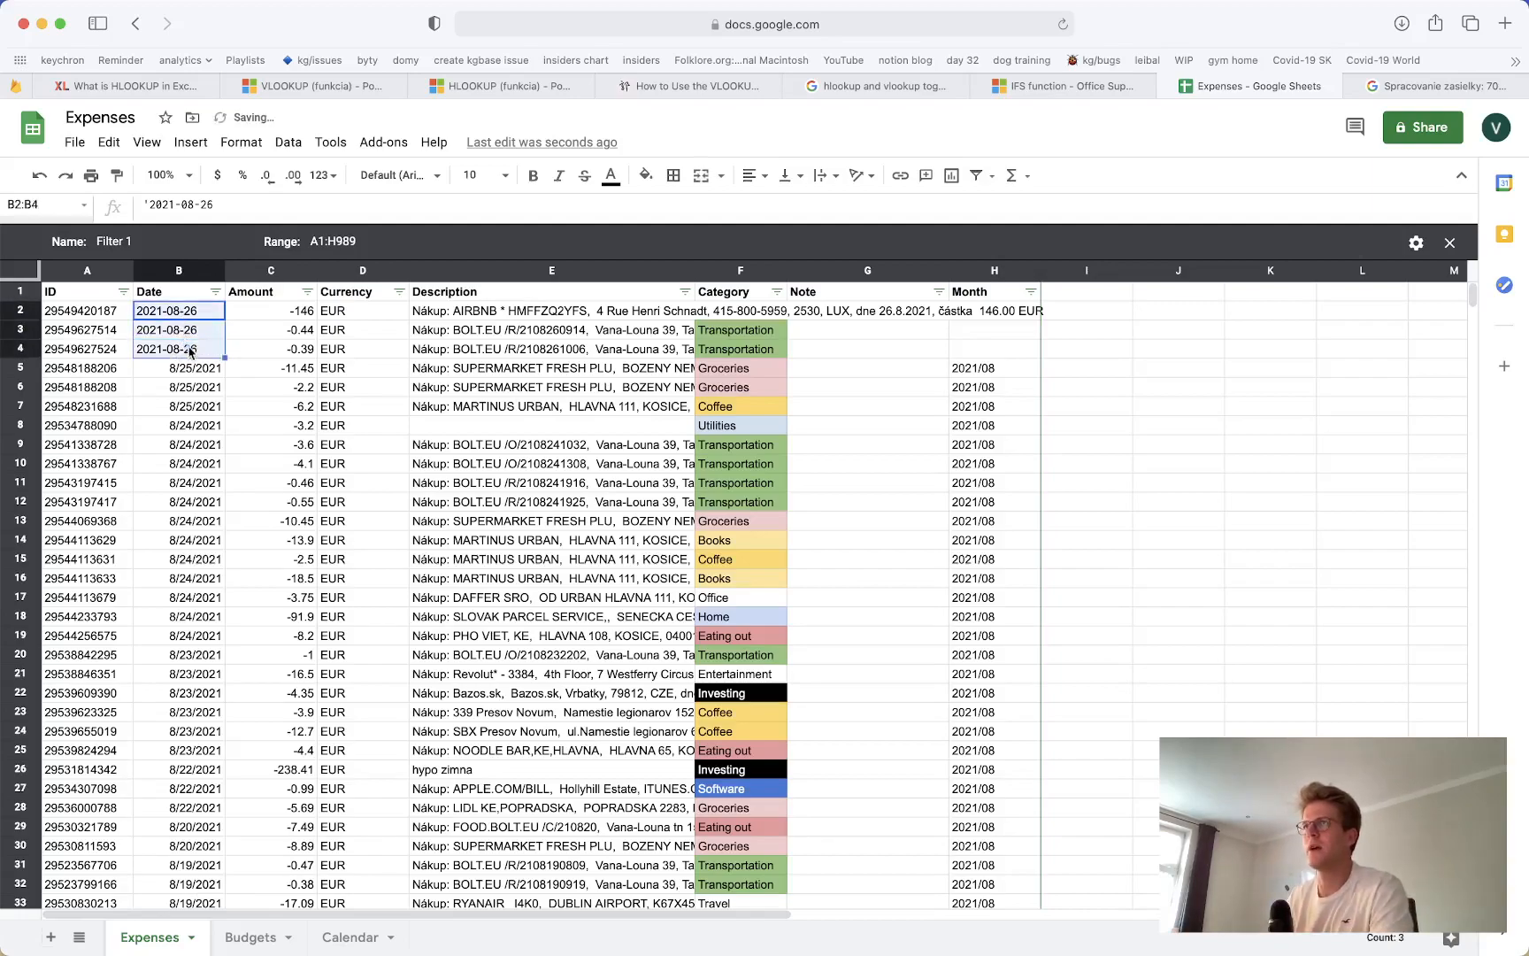
{"action": "left_click", "coordinate": [241, 142]}
{"action": "mouse_move", "coordinate": [267, 219]}
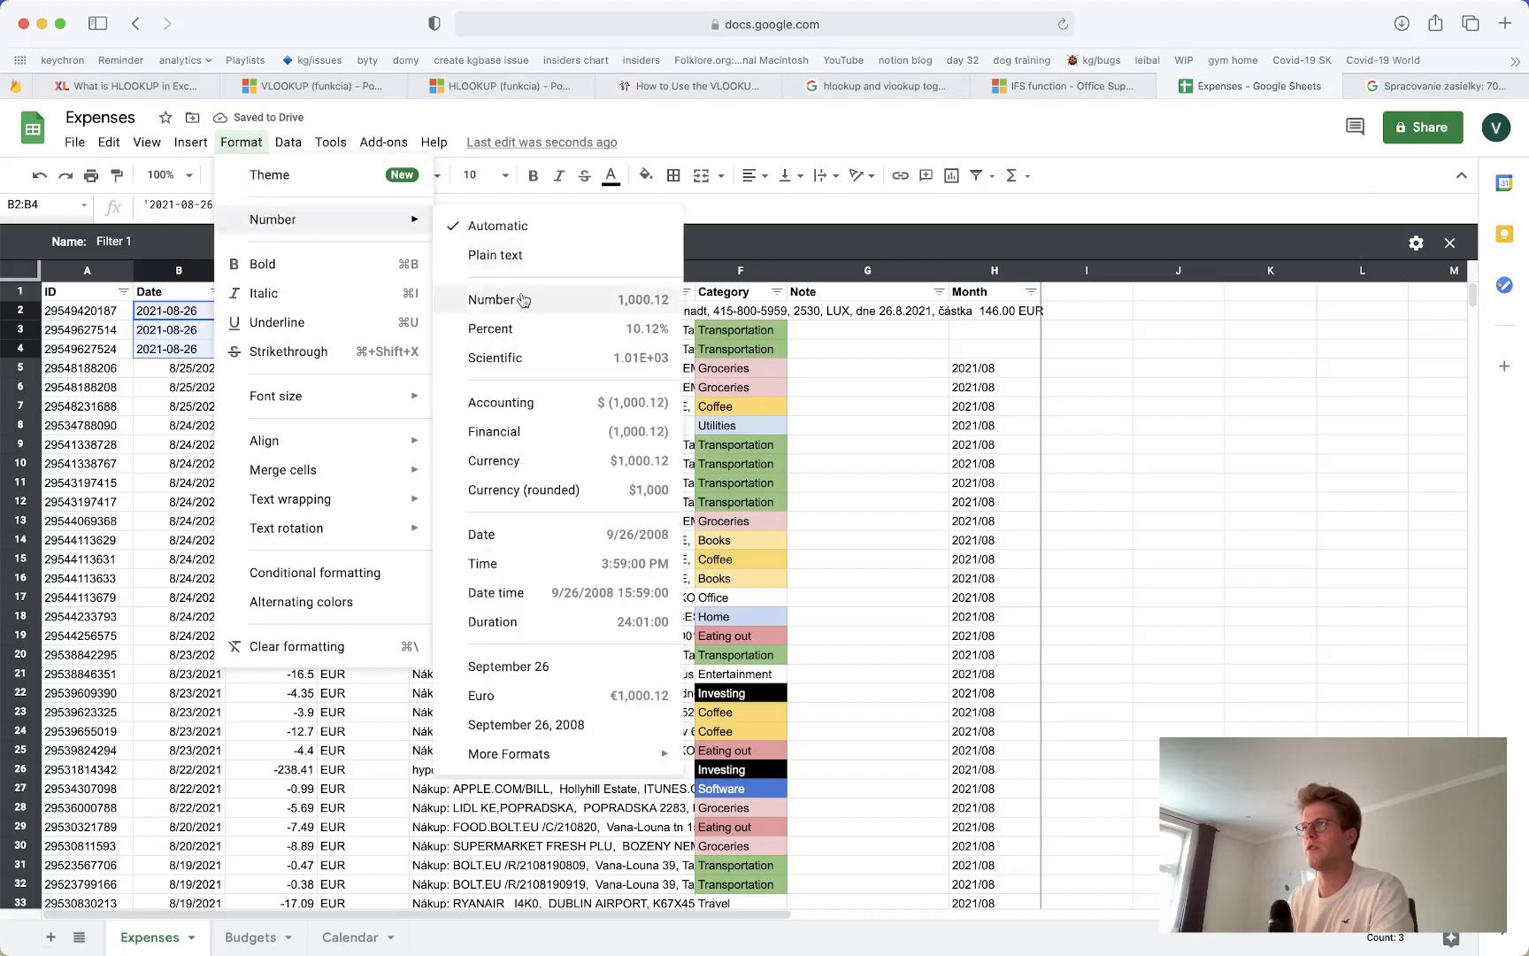
{"action": "left_click", "coordinate": [512, 532]}
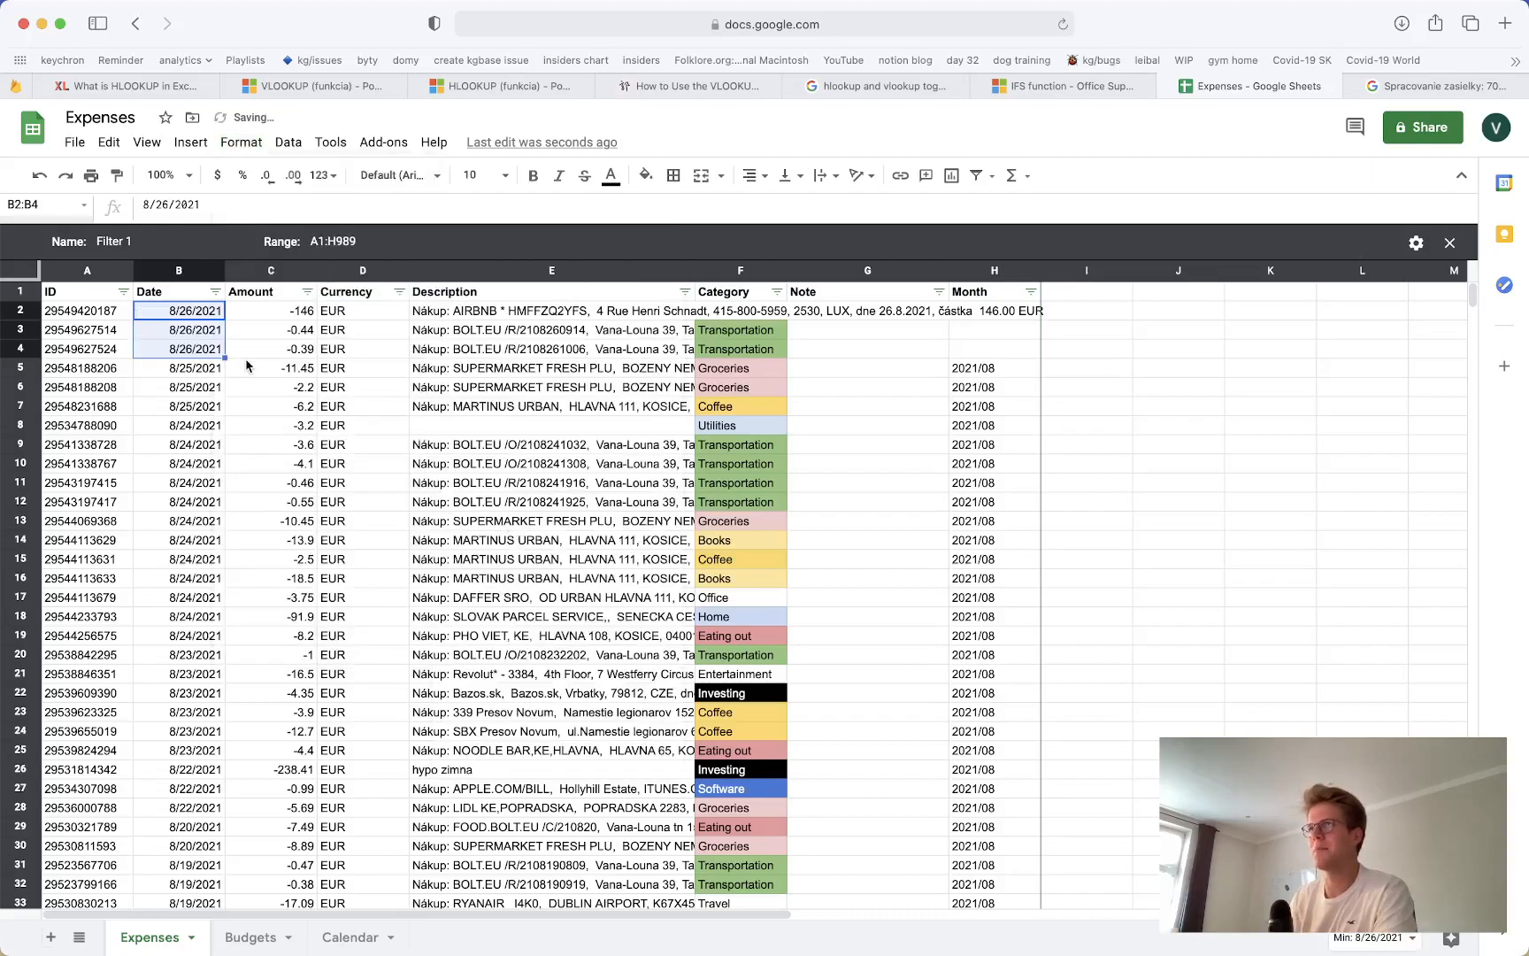
Set the category of the new Airbnb expense in F2 to Travel
{"action": "left_click", "coordinate": [755, 312]}
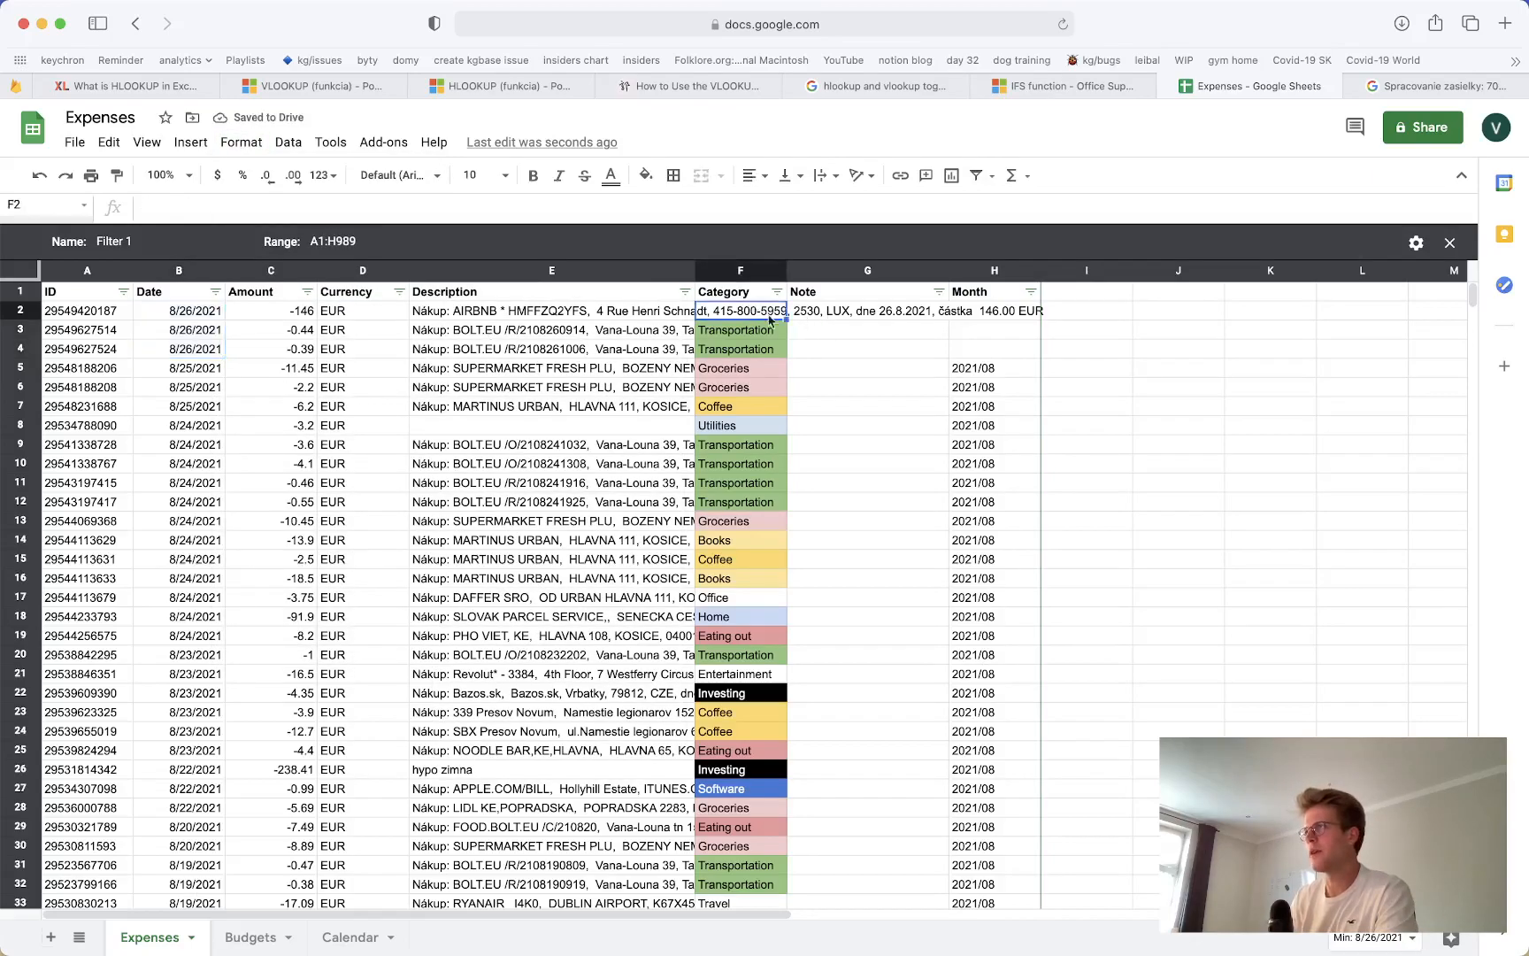
{"action": "type", "text": "Travel"}
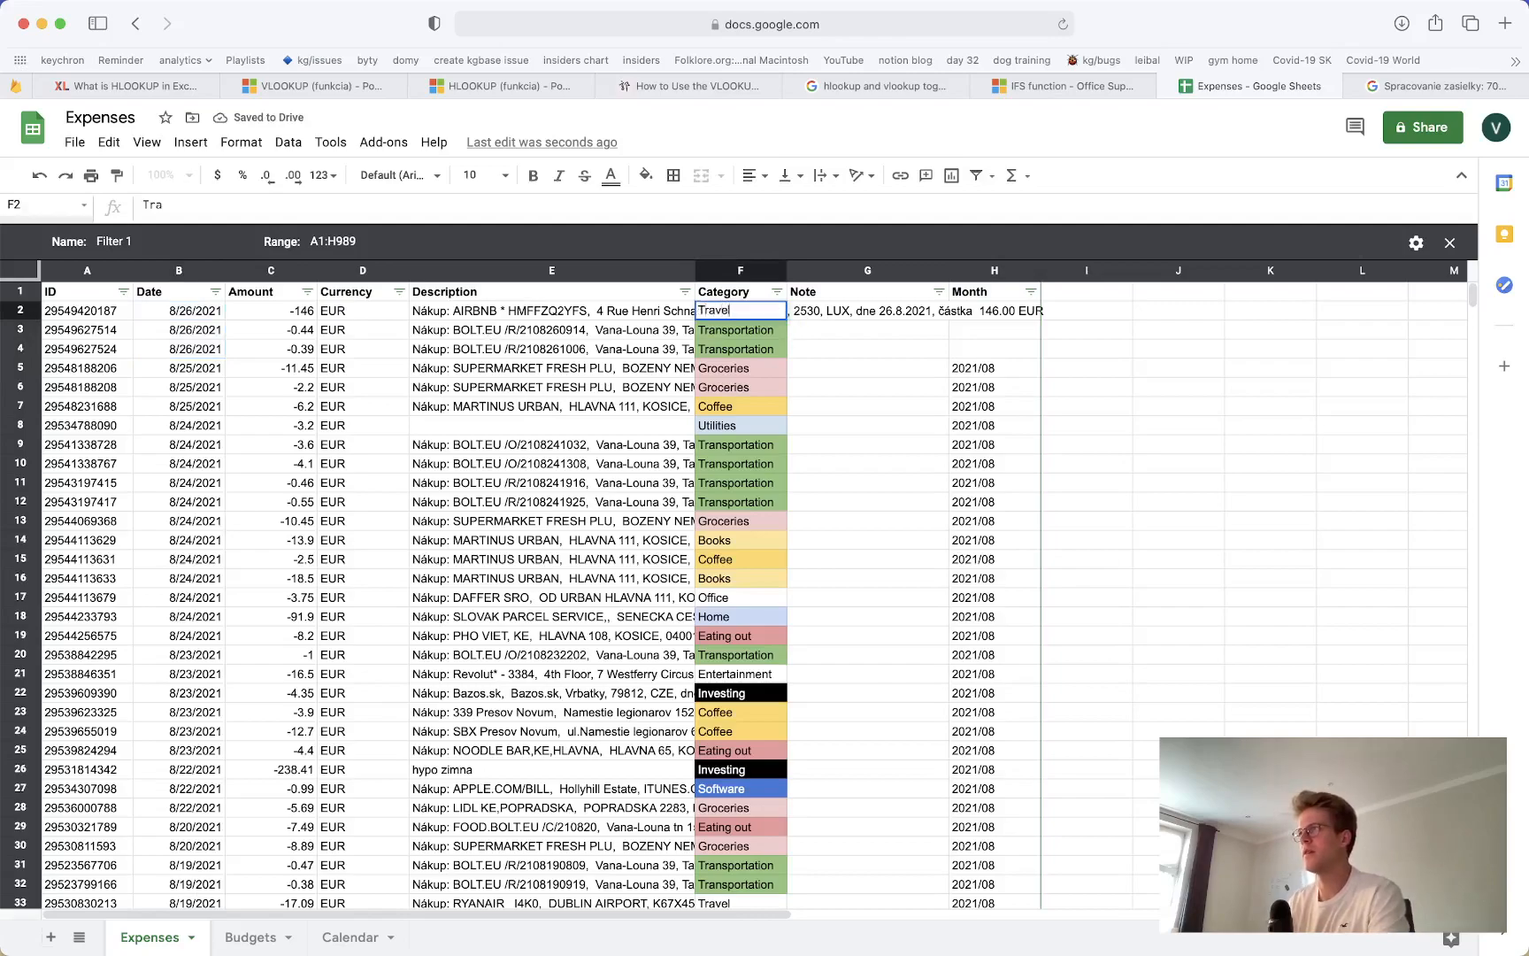
{"action": "key", "text": "Return"}
Compare the category cells F2 and F3, and search the Expenses sheet for other "travel" entries
{"action": "left_click", "coordinate": [753, 311]}
{"action": "left_click", "coordinate": [751, 324]}
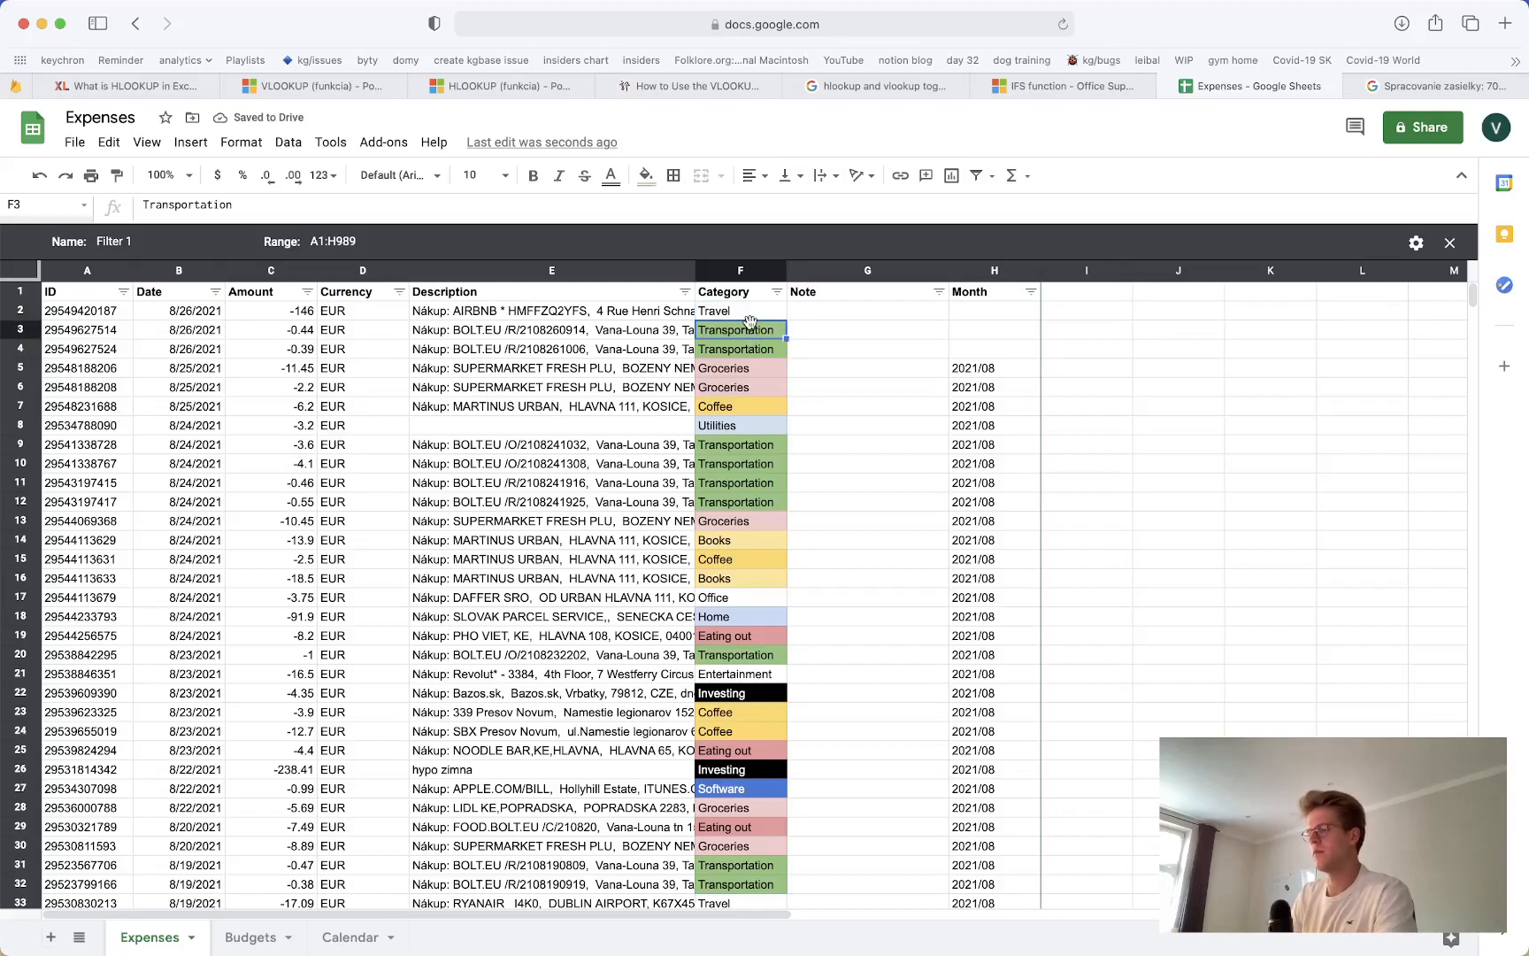
{"action": "left_click", "coordinate": [749, 312]}
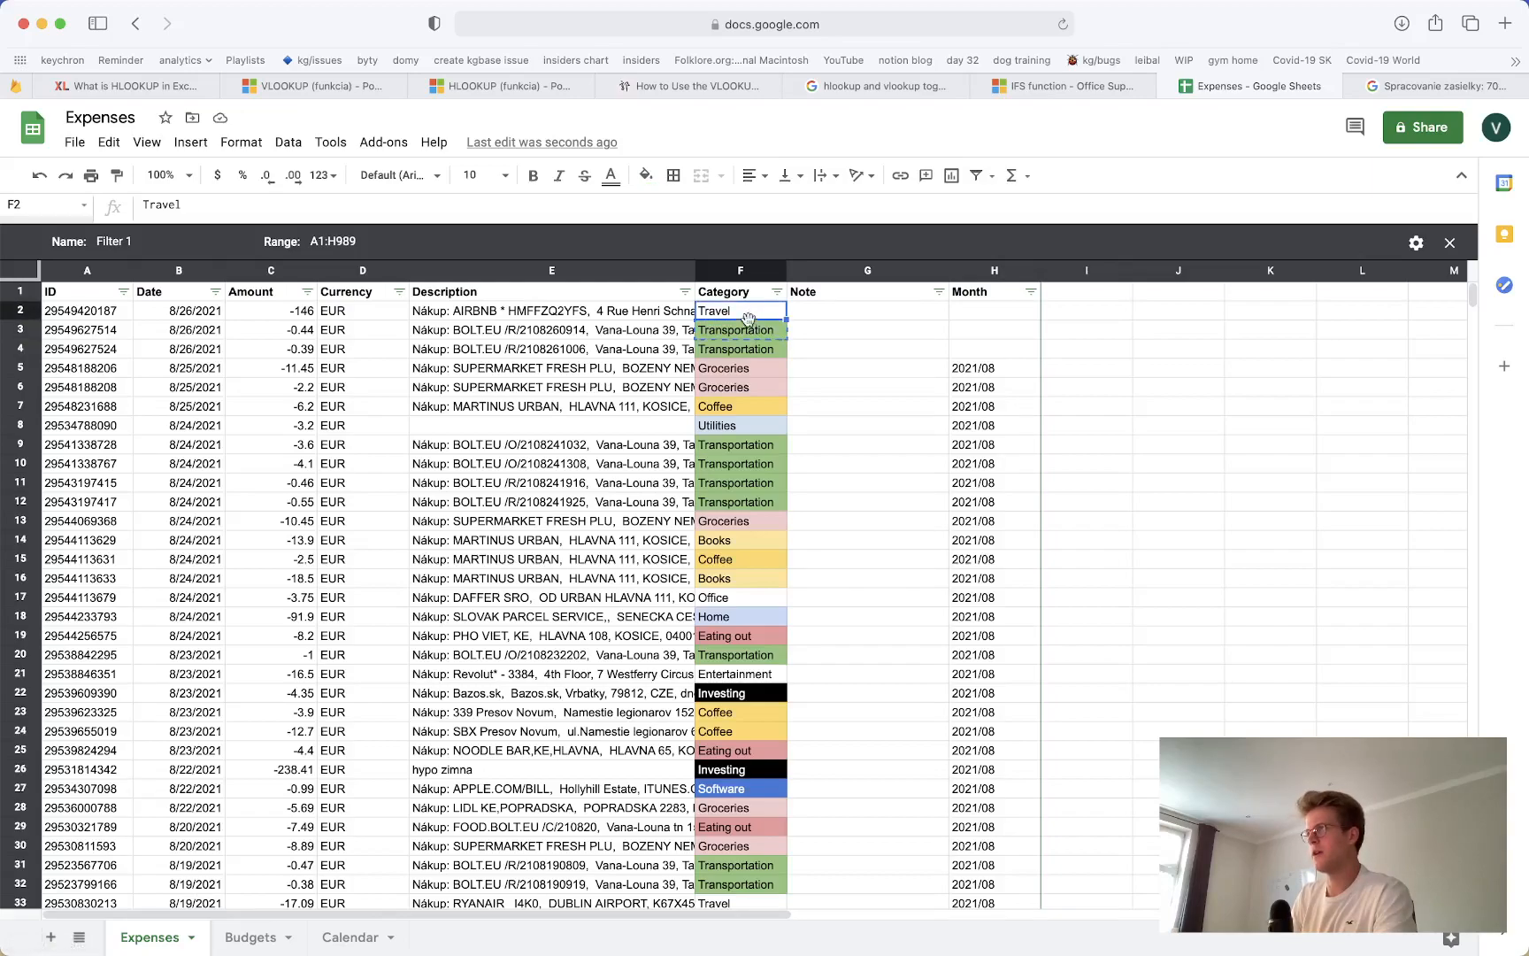
{"action": "left_click", "coordinate": [749, 336]}
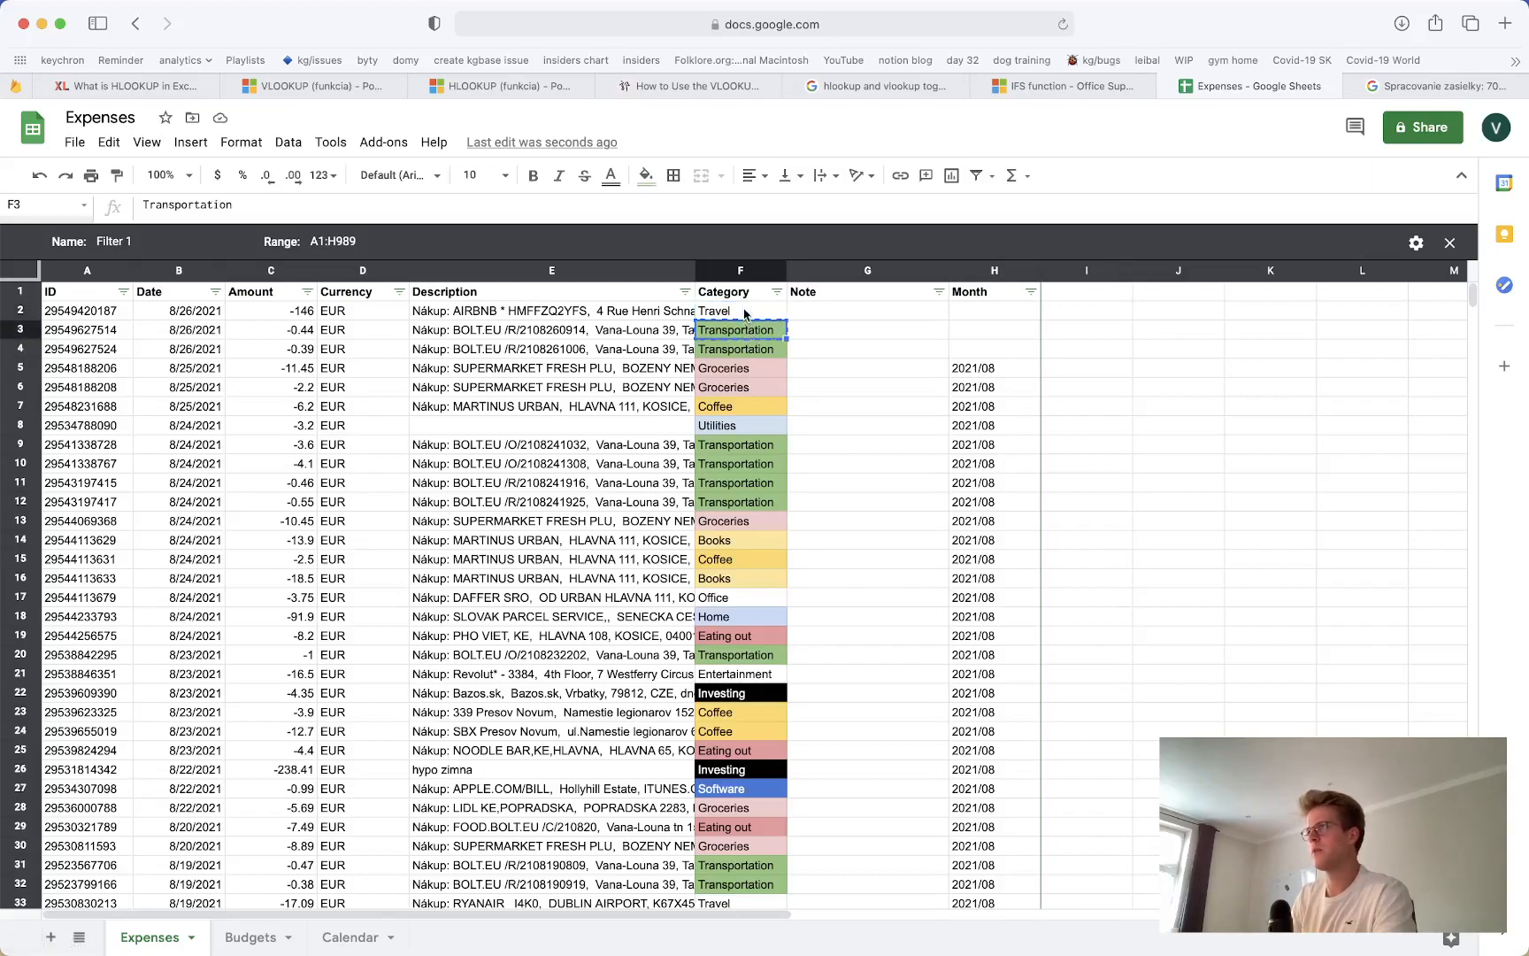
{"action": "left_click", "coordinate": [745, 314]}
{"action": "key", "text": "super+f"}
{"action": "type", "text": "travel"}
{"action": "key", "text": "Return"}
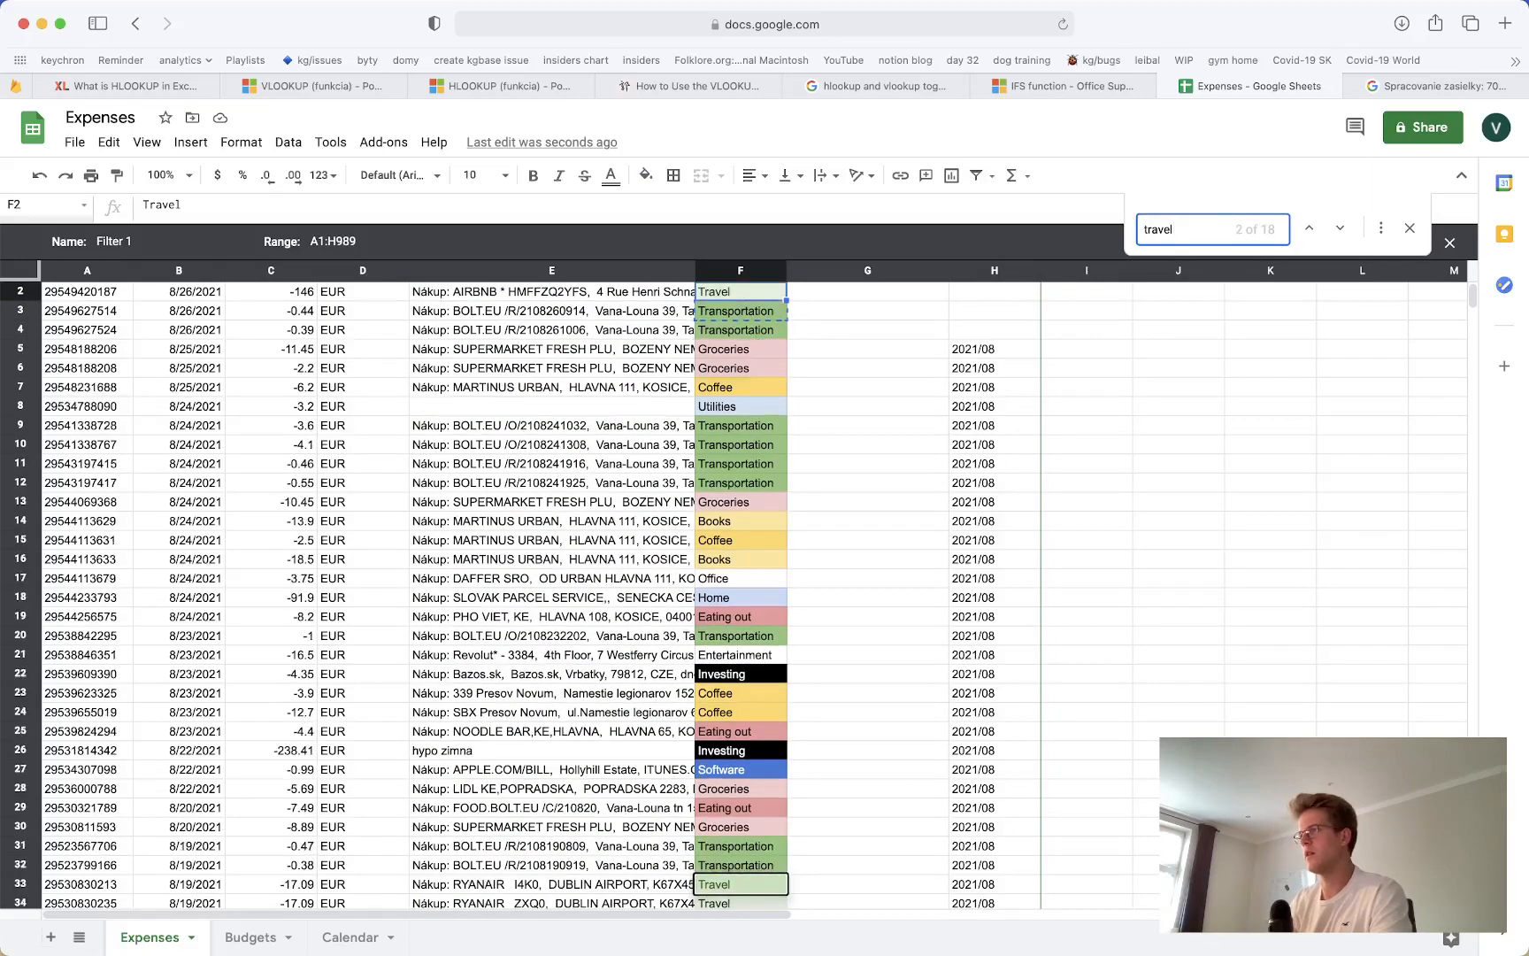
{"action": "key", "text": "Escape"}
{"action": "left_click", "coordinate": [852, 829]}
{"action": "scroll", "coordinate": [870, 418], "scroll_direction": "up", "scroll_amount": 1}
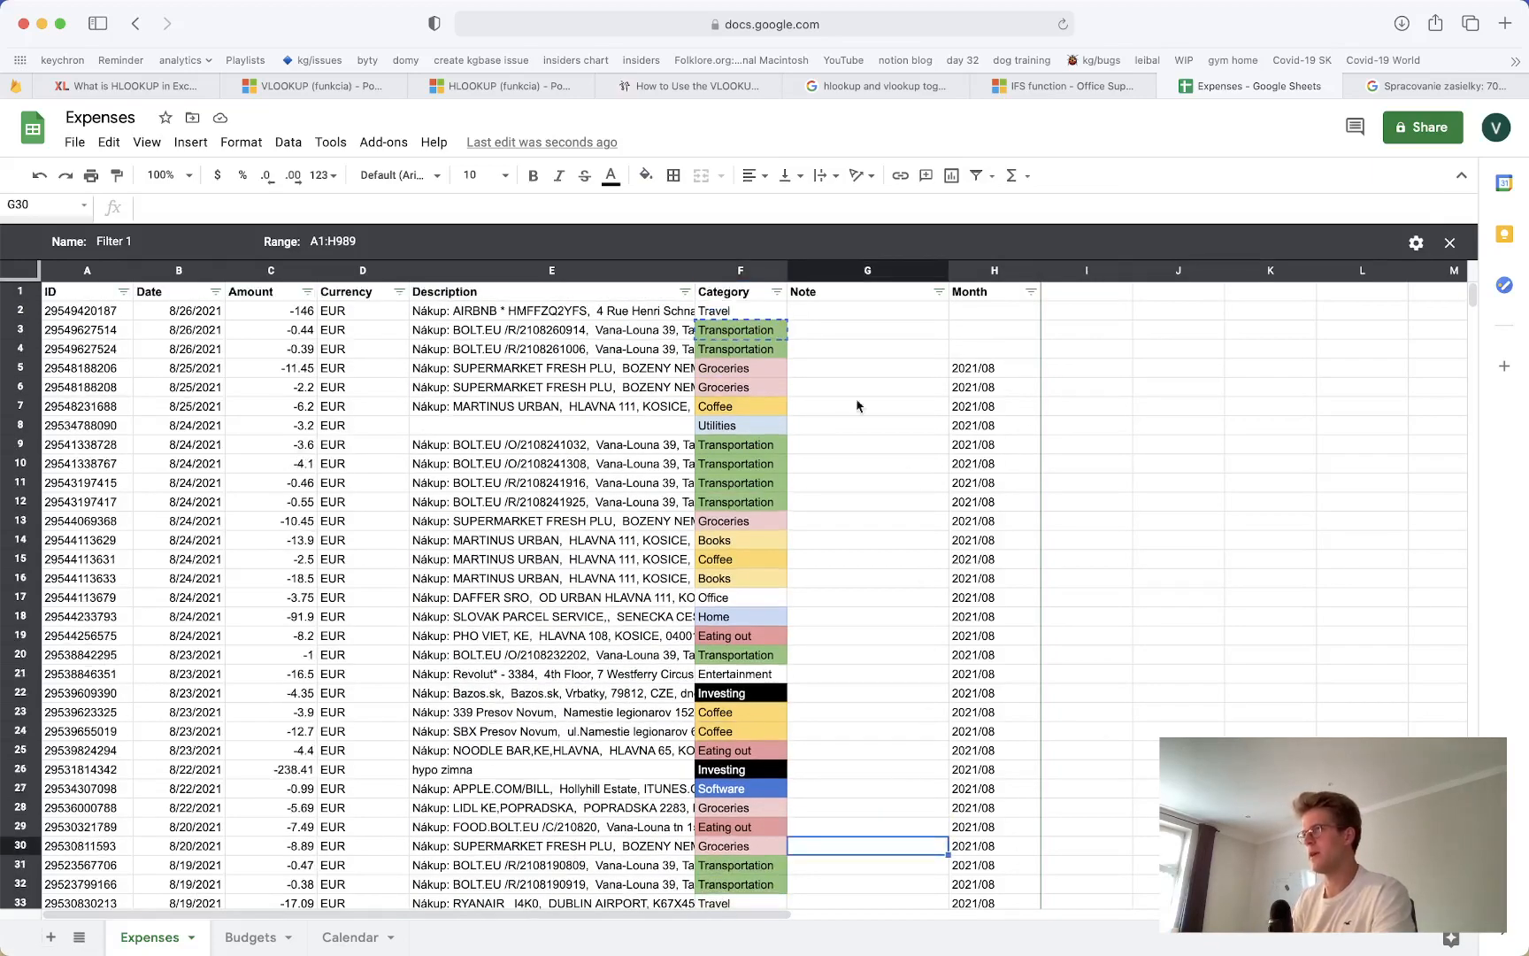
Add a conditional formatting rule on F2 of the Expenses sheet that fills text exactly matching "Travel" with light green
{"action": "left_click", "coordinate": [734, 317]}
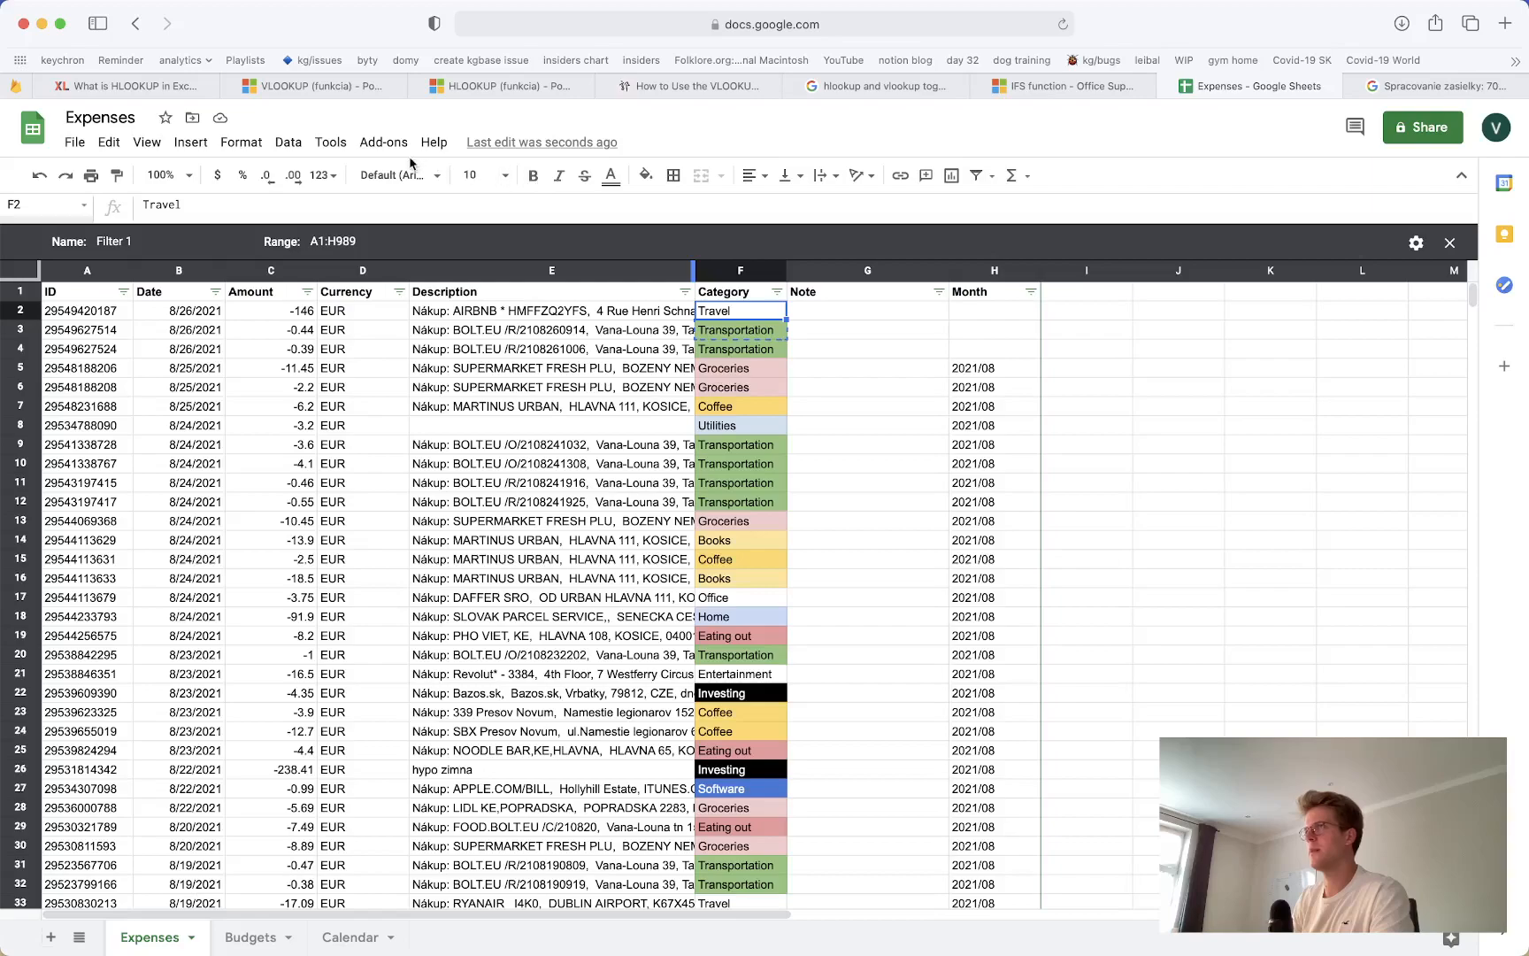
{"action": "left_click", "coordinate": [229, 143]}
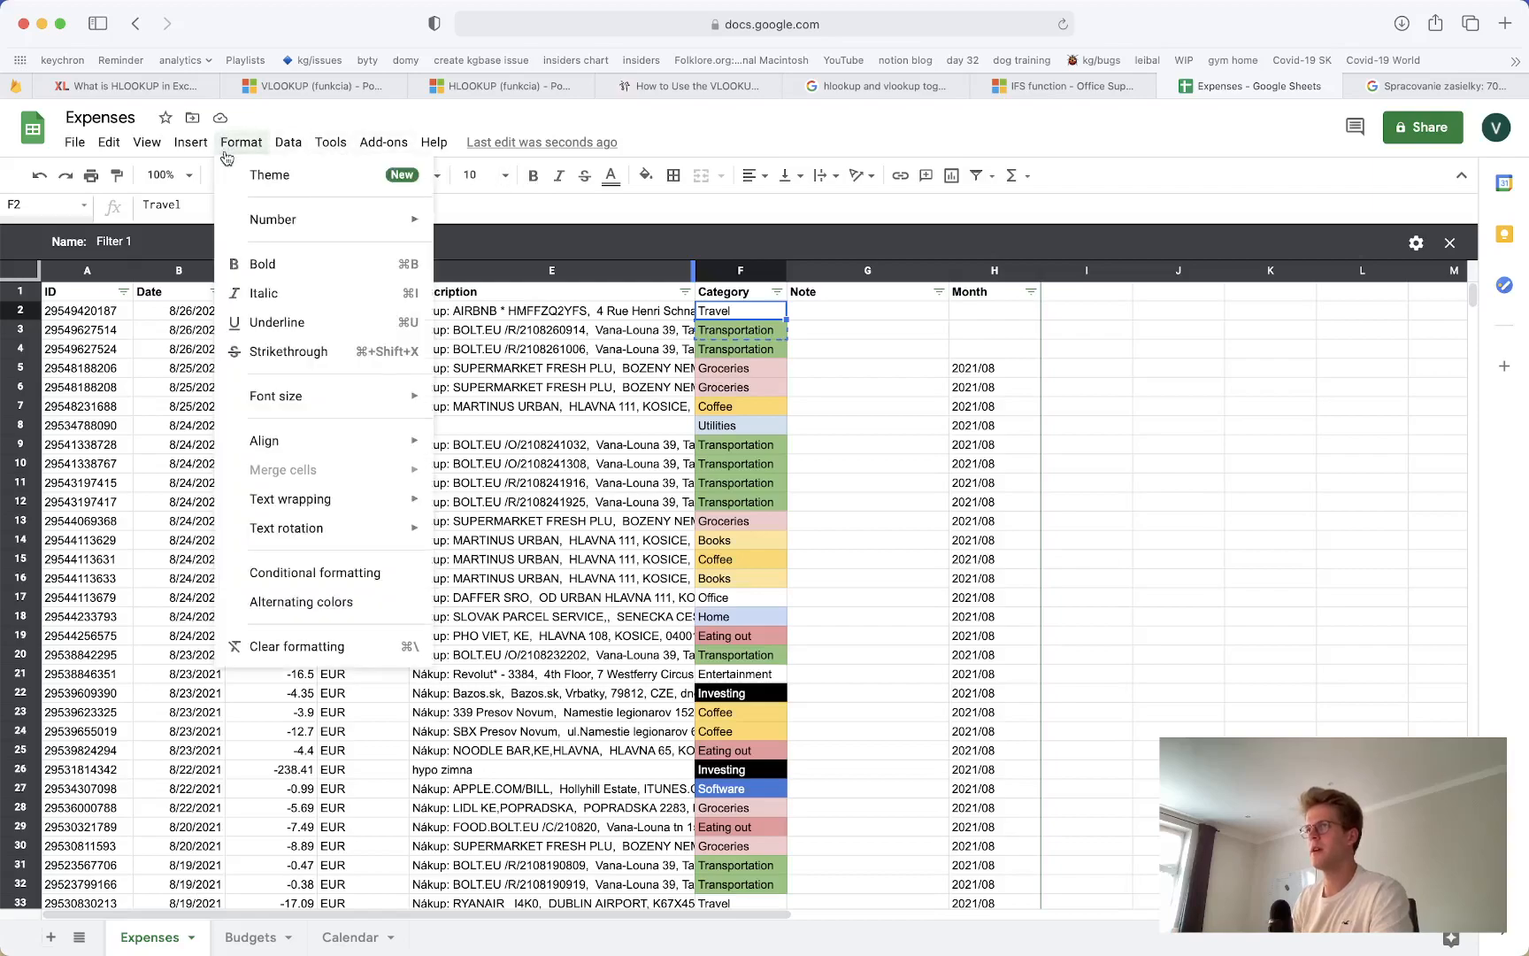
{"action": "left_click", "coordinate": [305, 579]}
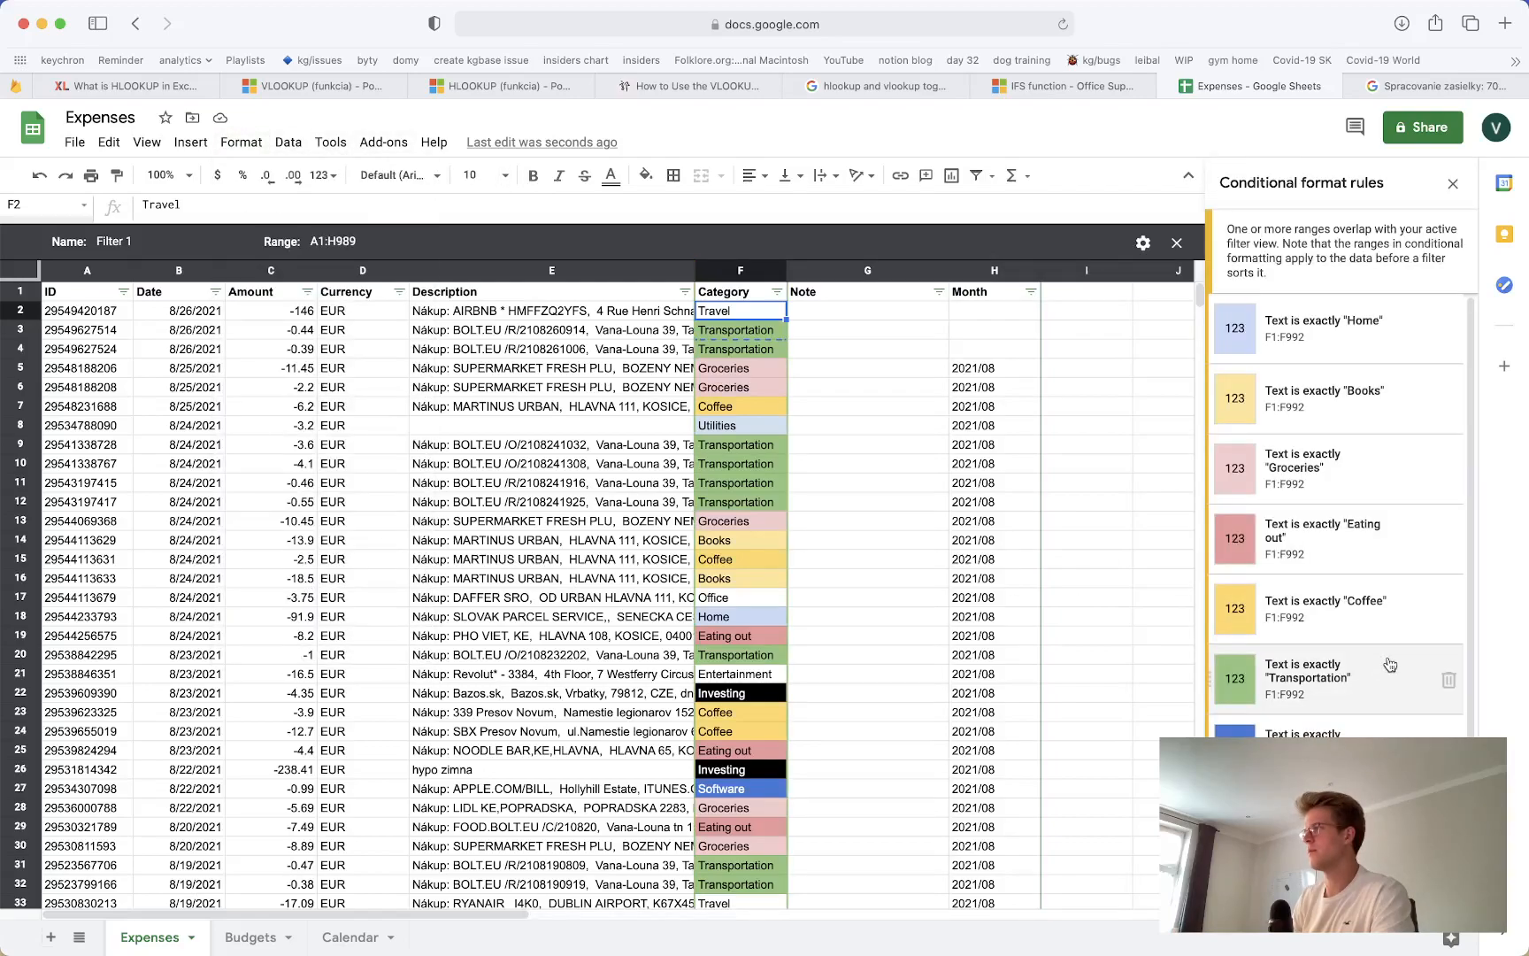
{"action": "scroll", "coordinate": [1381, 673], "scroll_direction": "down", "scroll_amount": 1}
{"action": "left_click", "coordinate": [1290, 903]}
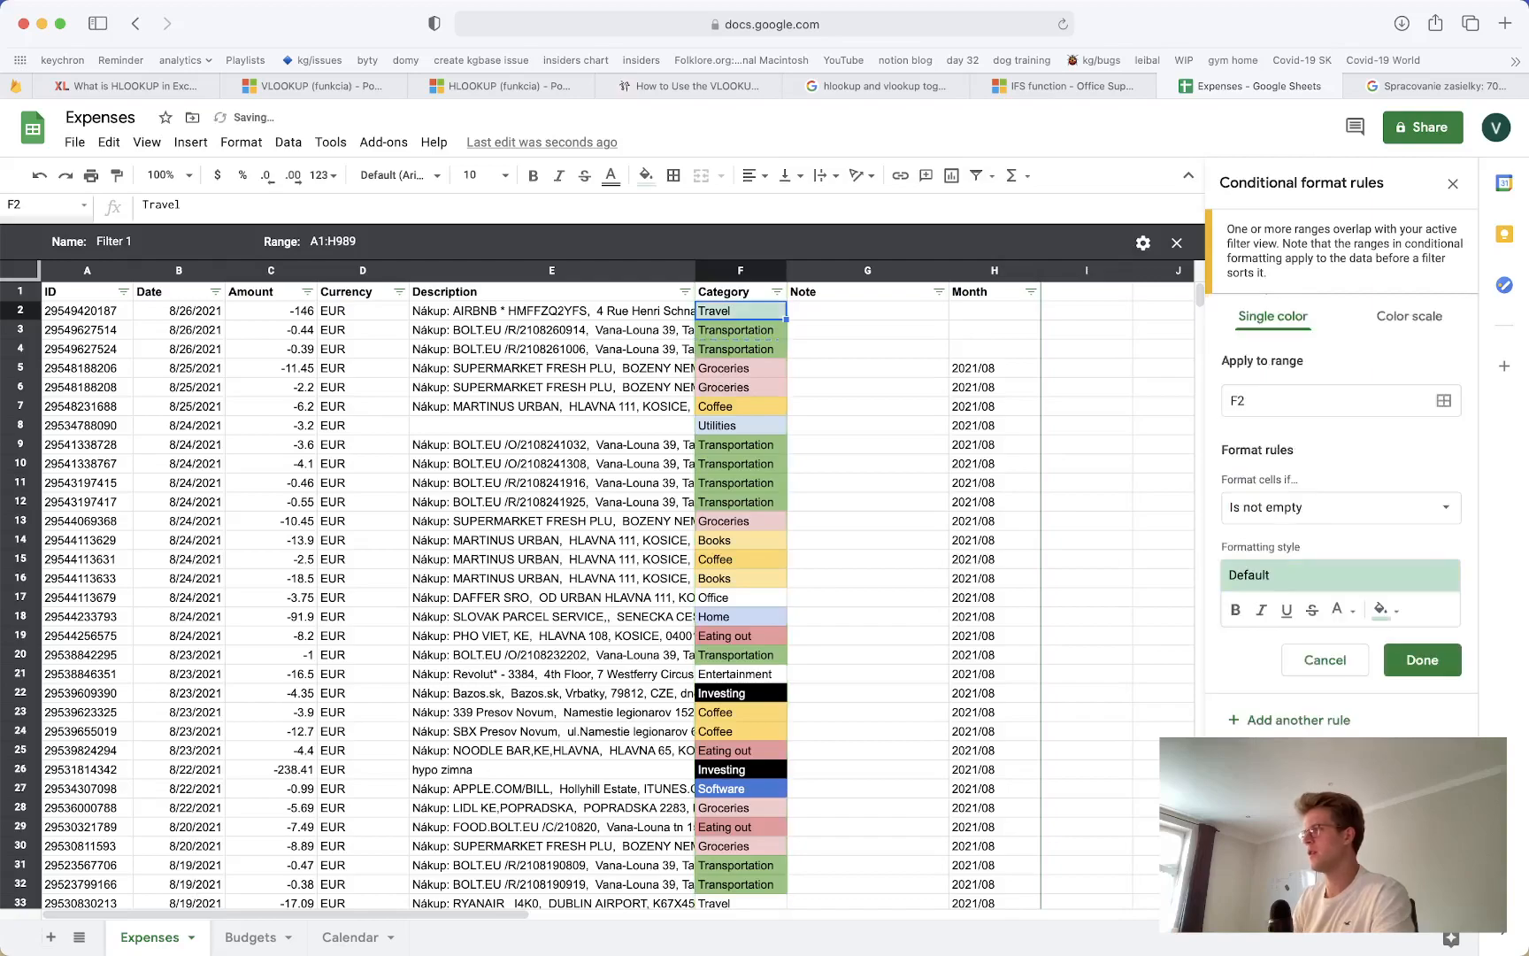
{"action": "left_click", "coordinate": [1273, 509]}
{"action": "left_click", "coordinate": [1298, 653]}
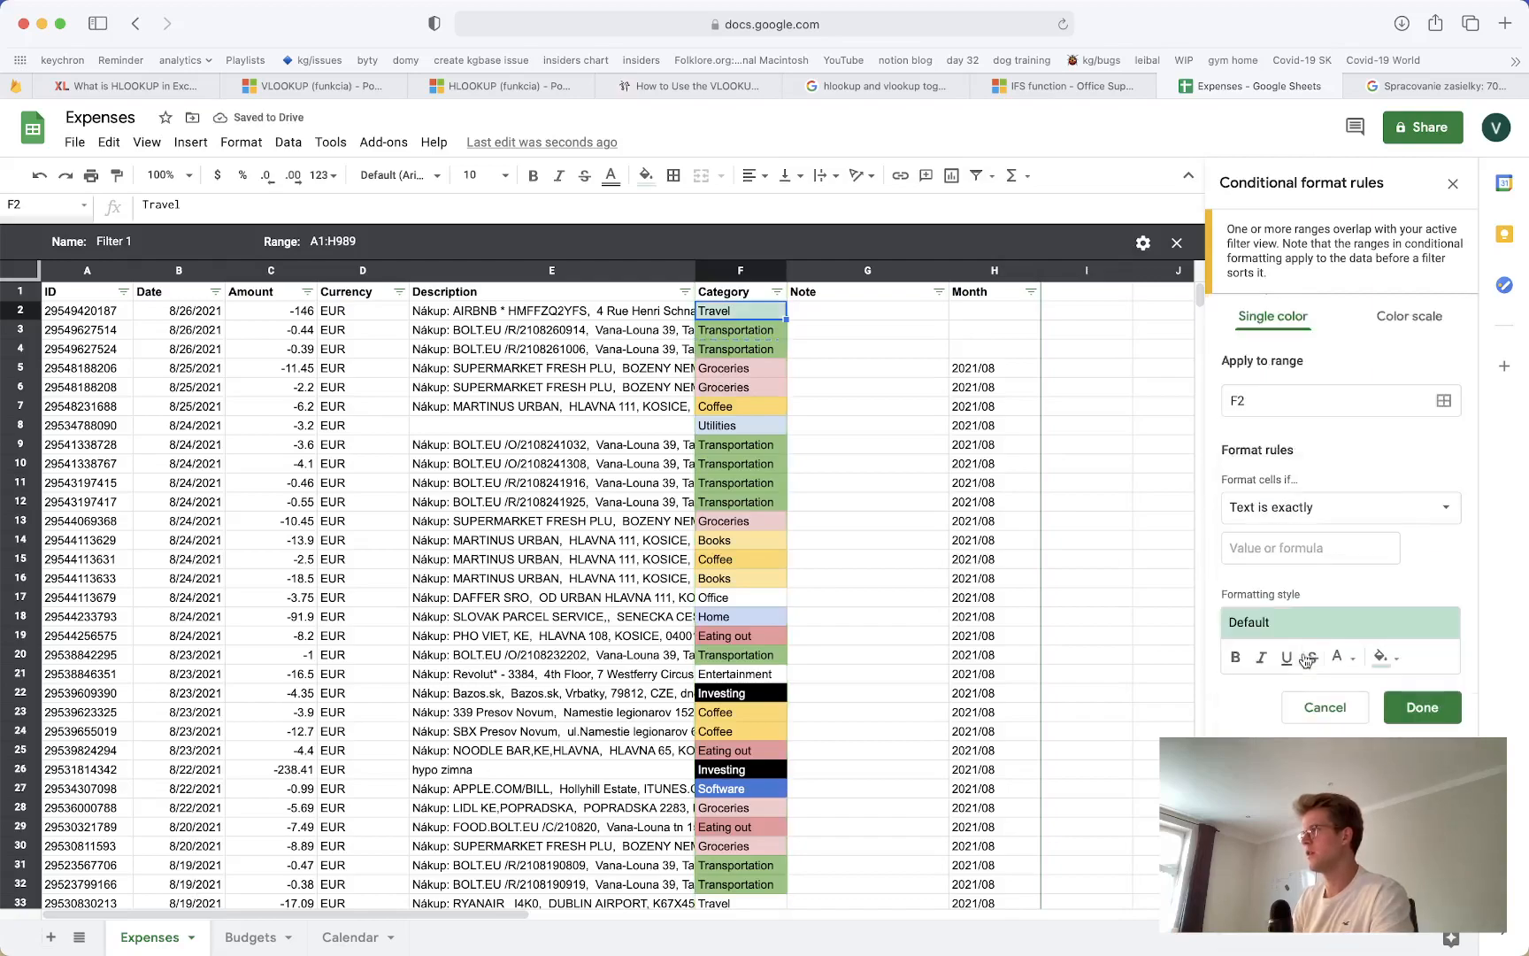
{"action": "left_click", "coordinate": [1283, 553]}
{"action": "type", "text": "Travel"}
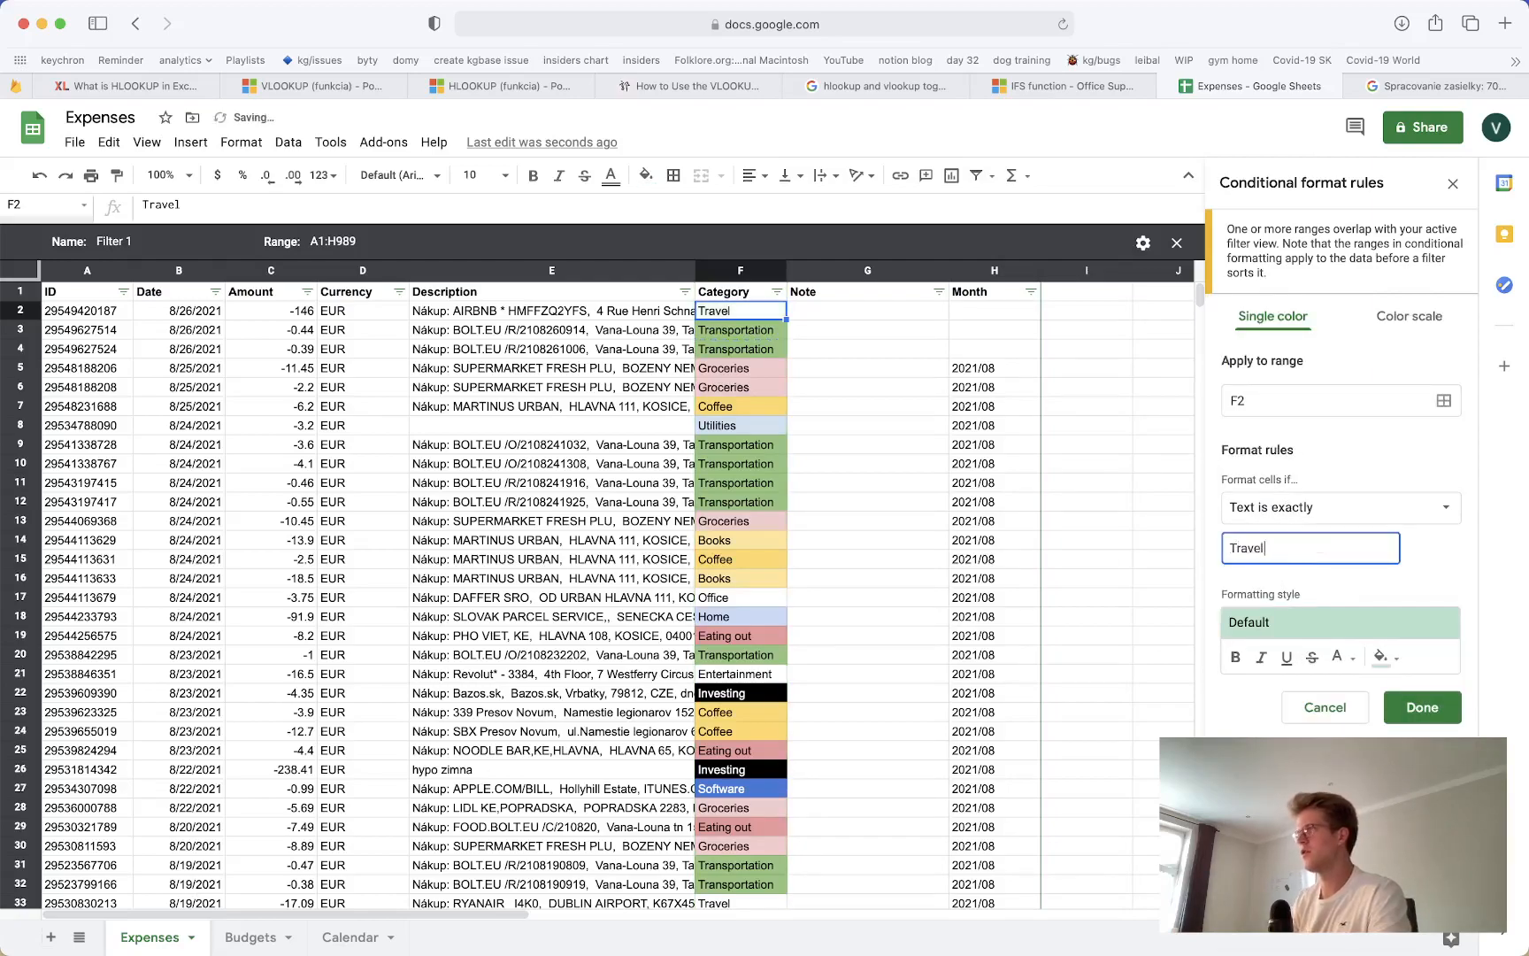
{"action": "left_click", "coordinate": [1382, 656]}
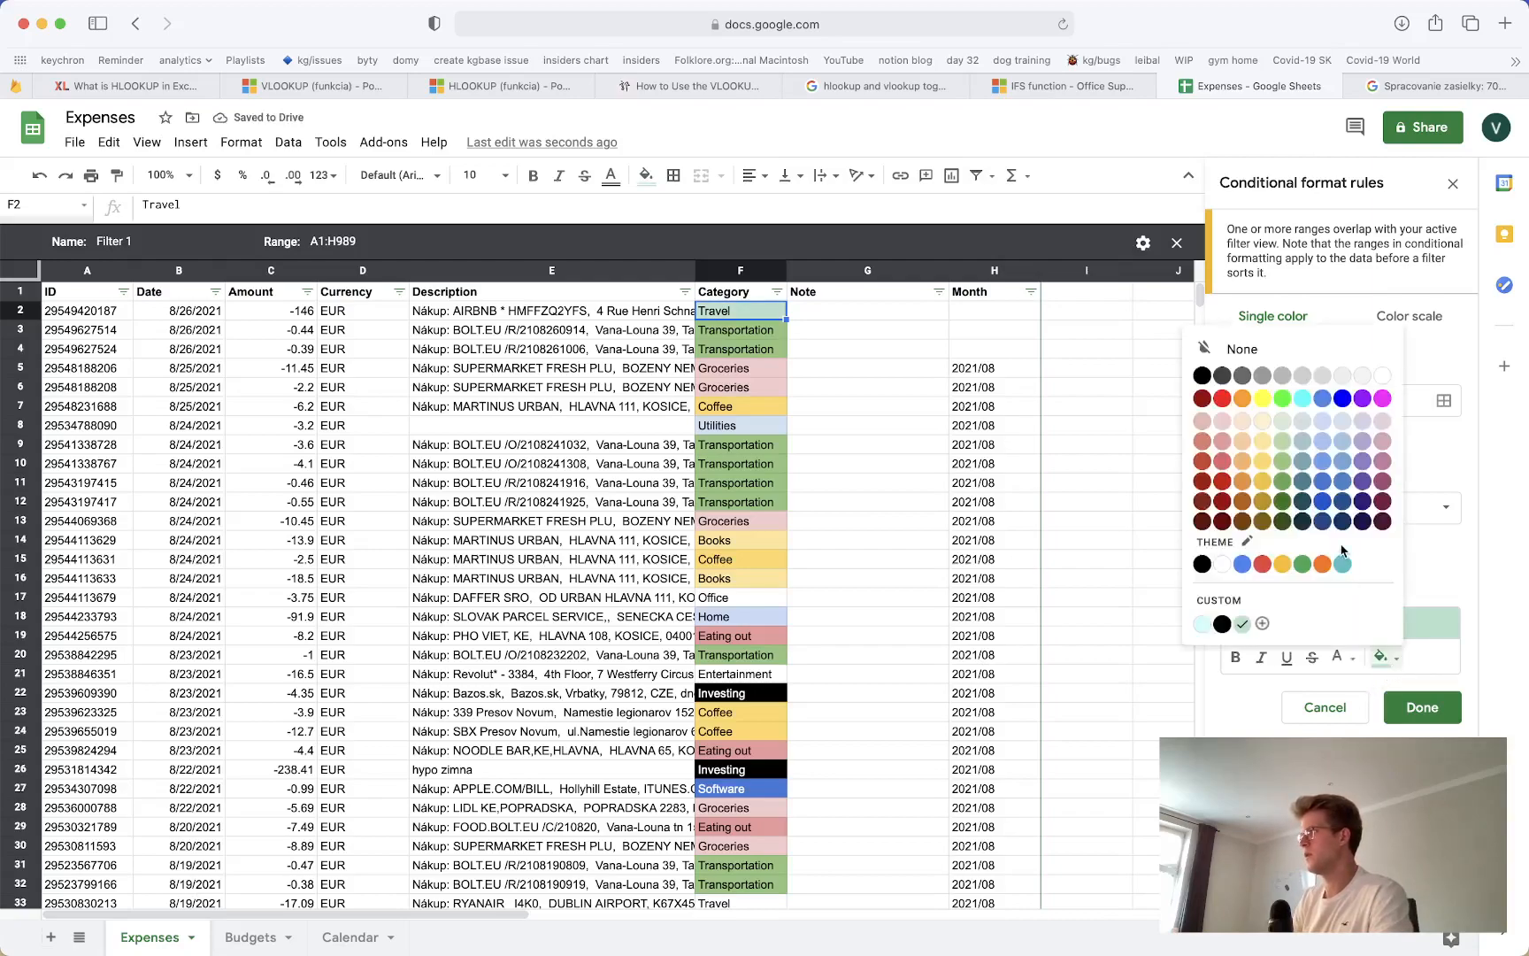
{"action": "left_click", "coordinate": [1281, 422]}
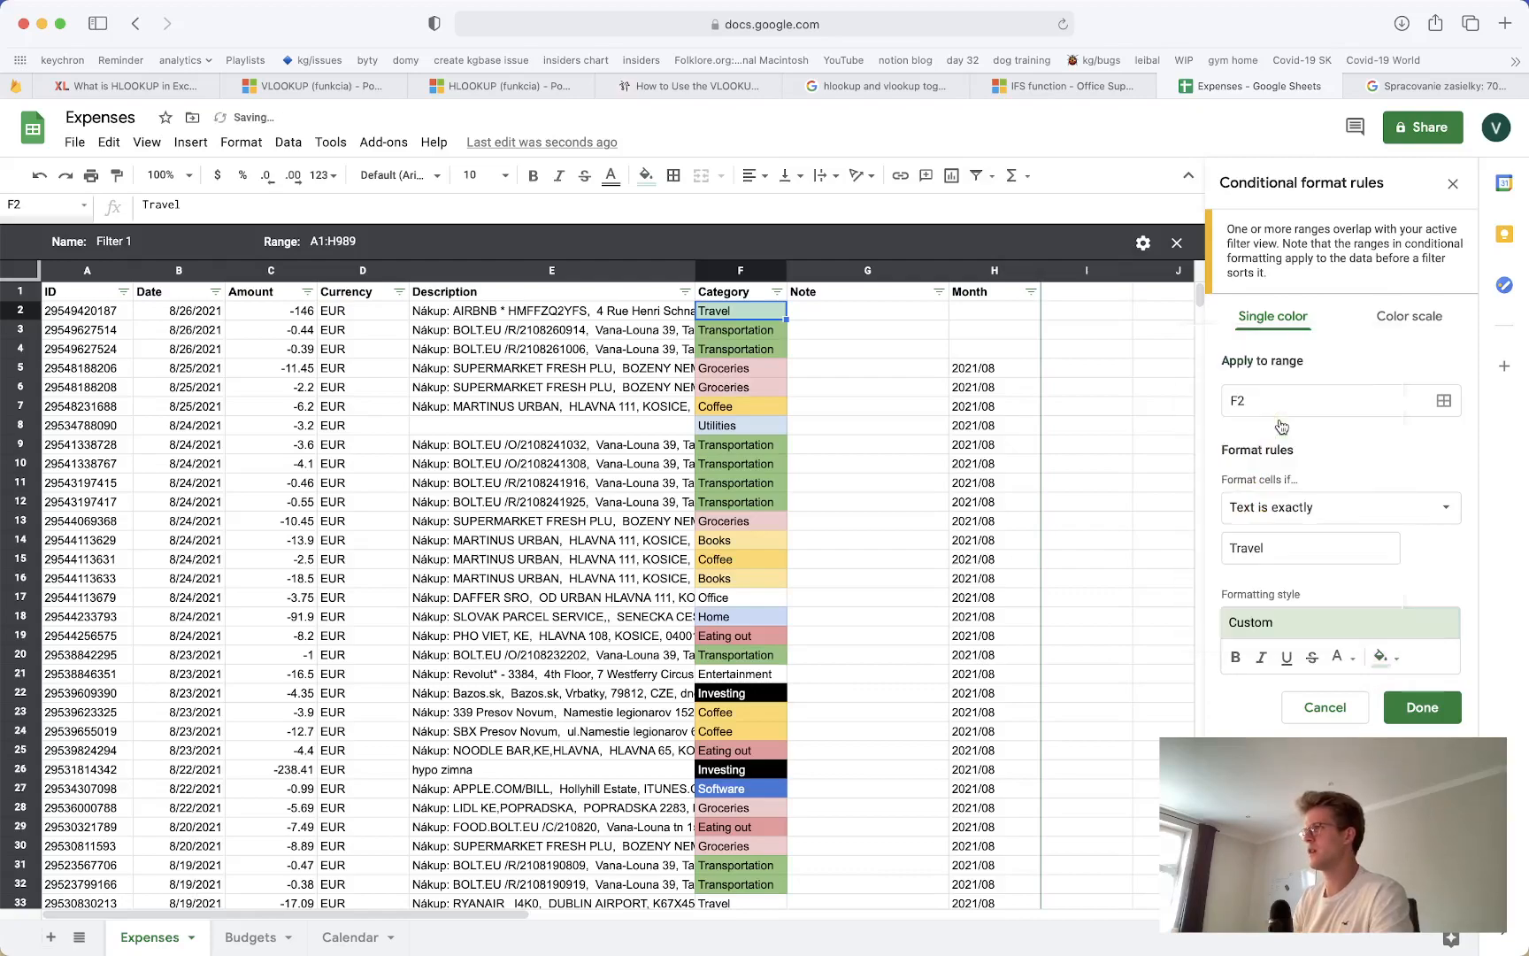
{"action": "left_click", "coordinate": [1406, 710]}
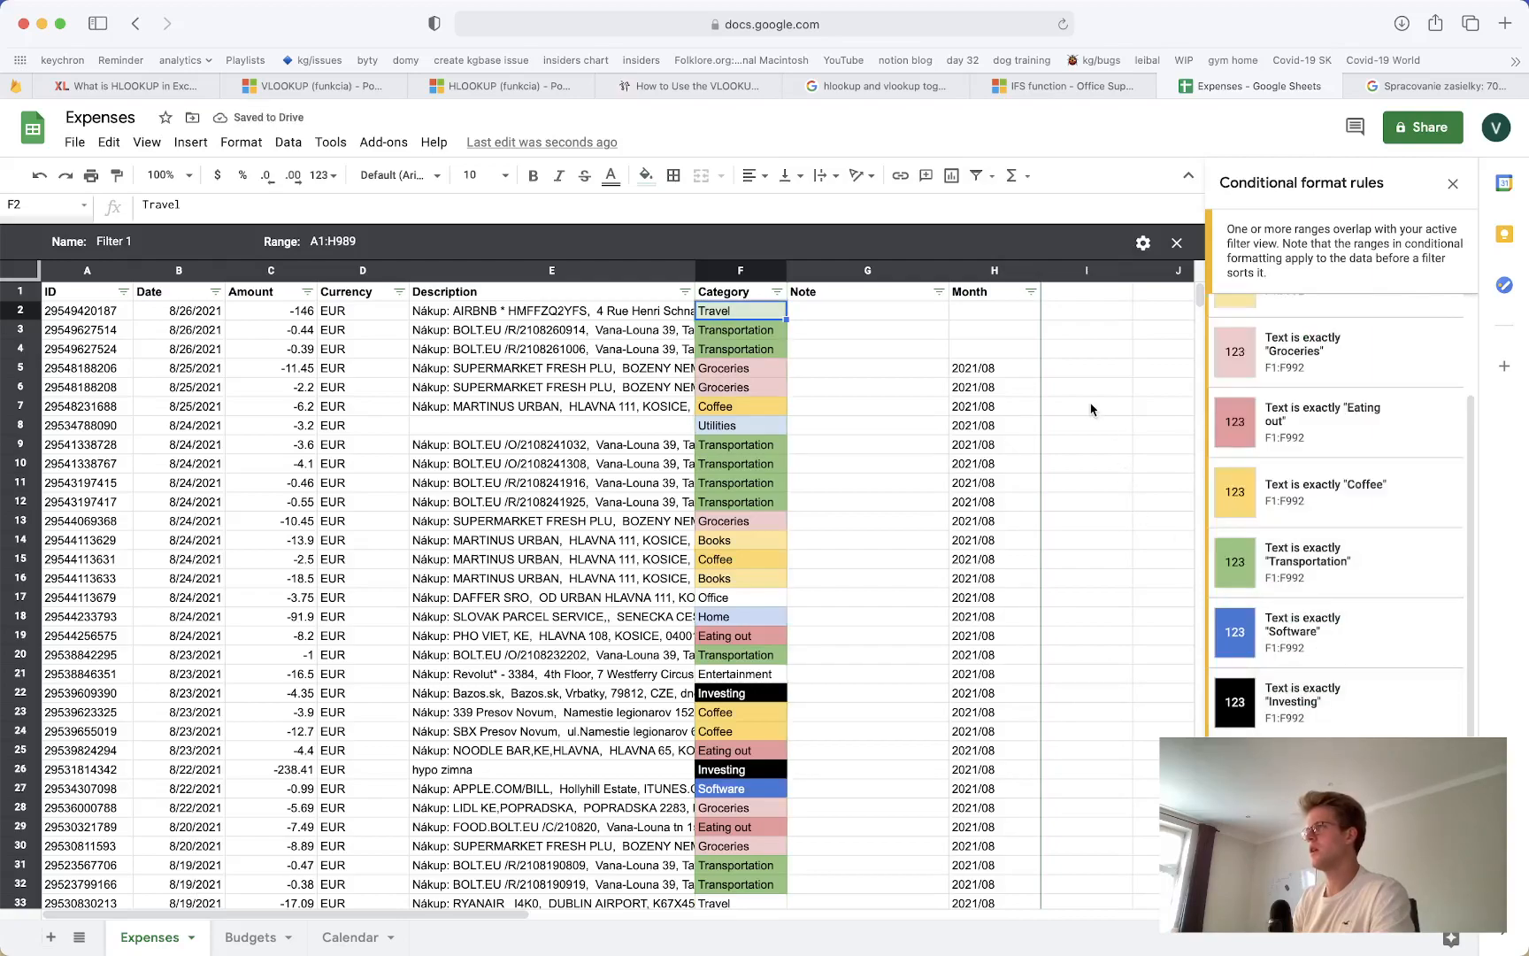
Copy F2 and paste only its formatting onto F3:F992 so the Travel rule covers the rest of the Category column
{"action": "left_click", "coordinate": [762, 324]}
{"action": "key", "text": "Up"}
{"action": "key", "text": "super+c"}
{"action": "key", "text": "Down"}
{"action": "key", "text": "super+shift+Down"}
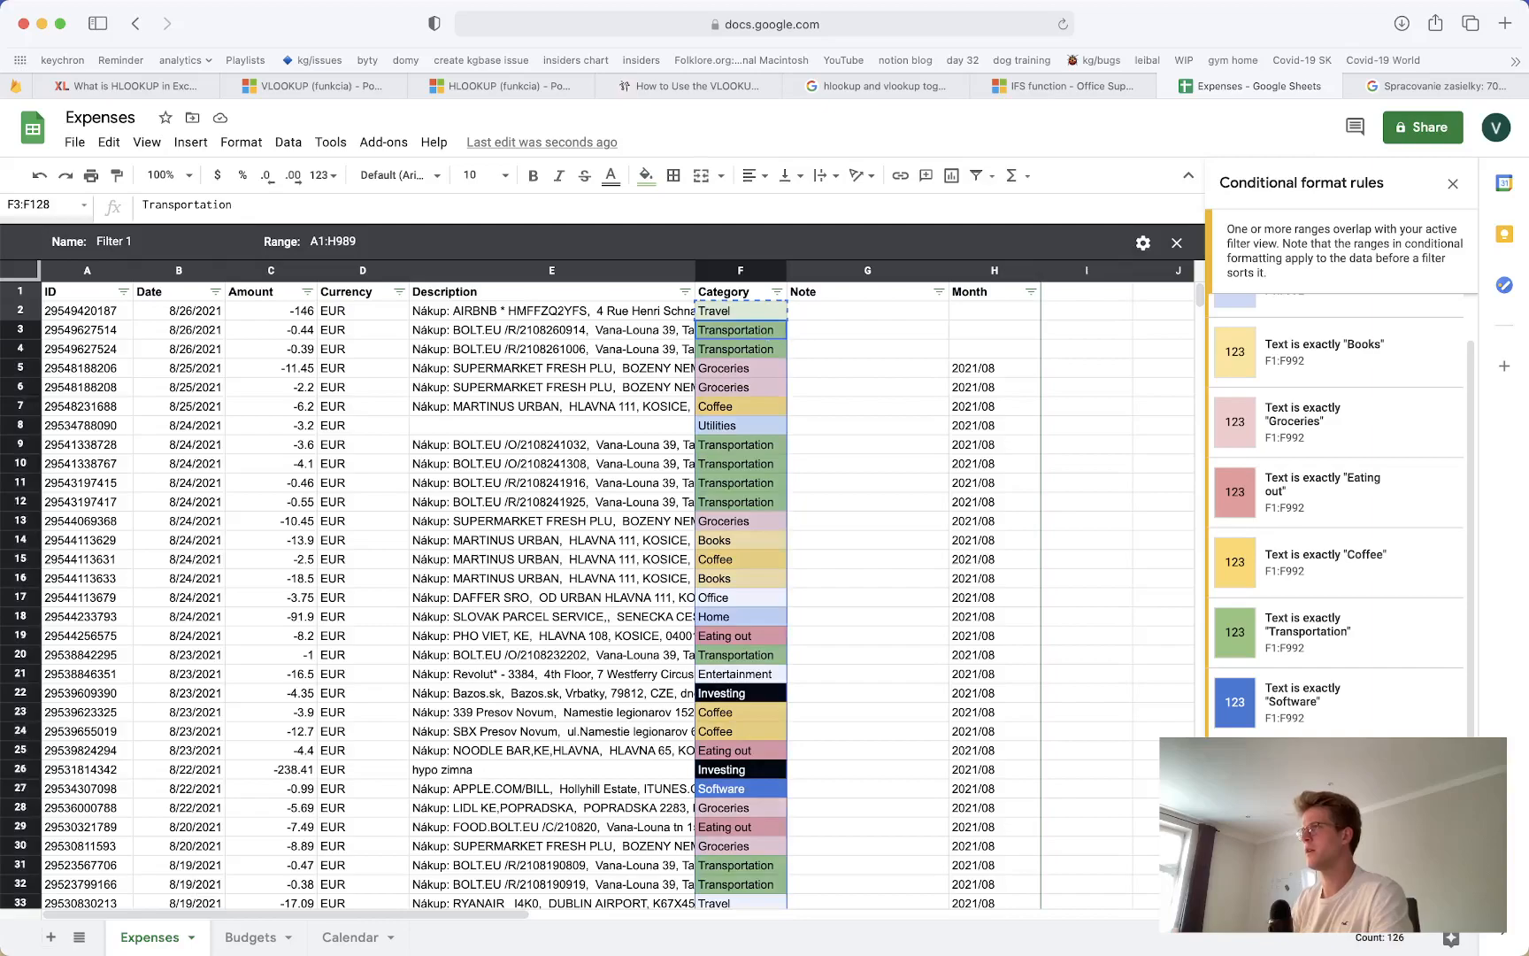
{"action": "left_click", "coordinate": [763, 335]}
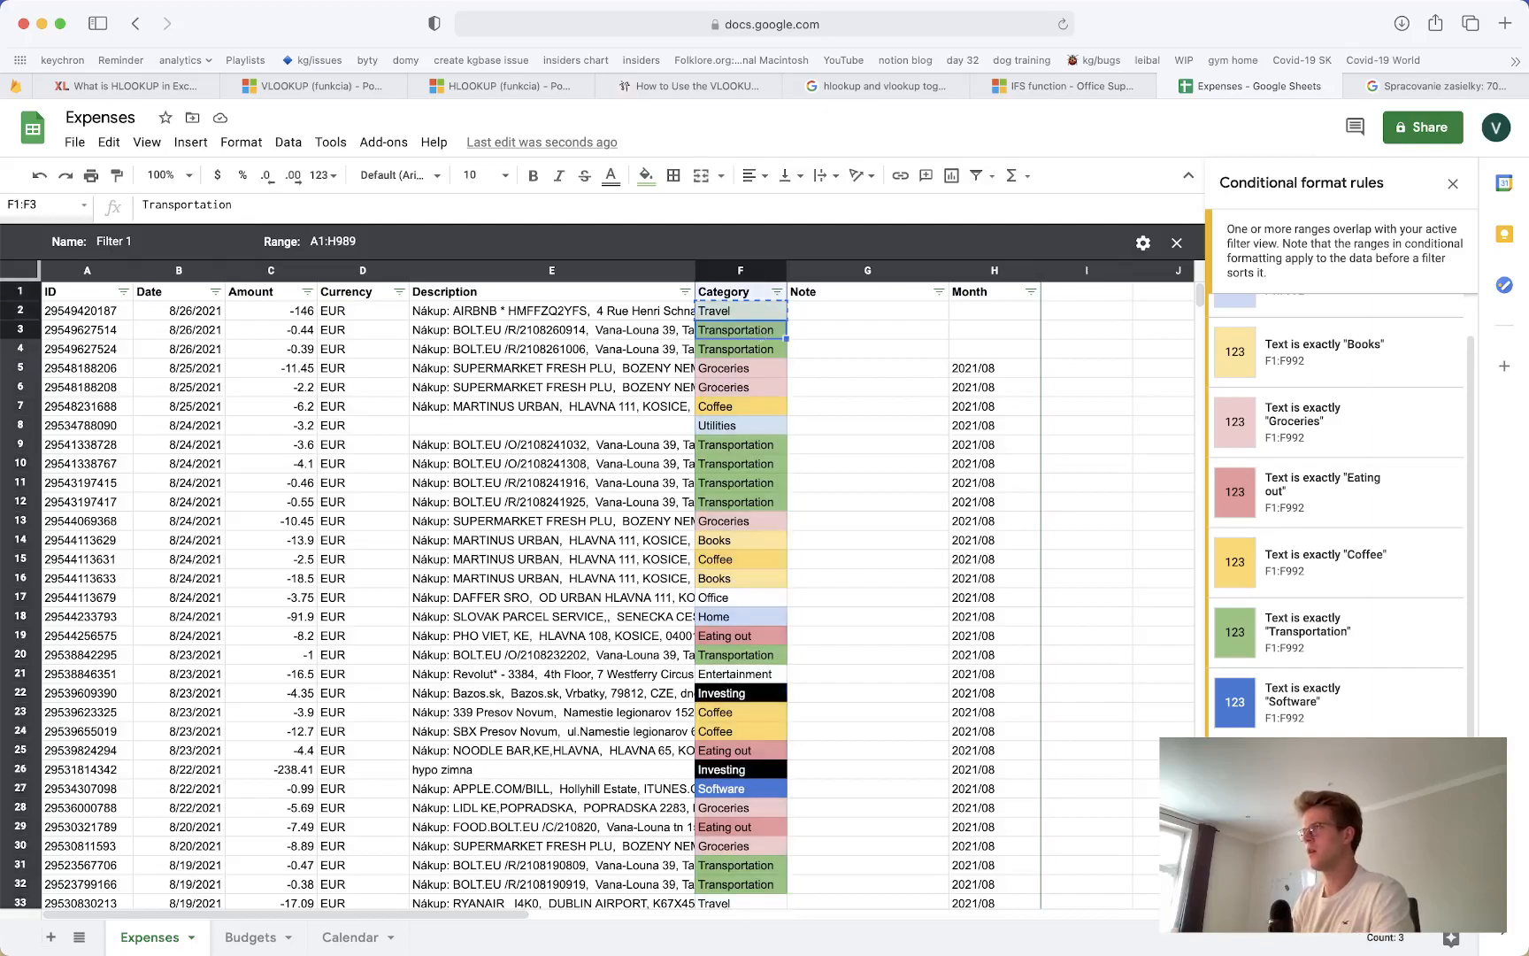
{"action": "key", "text": "super+shift+Down"}
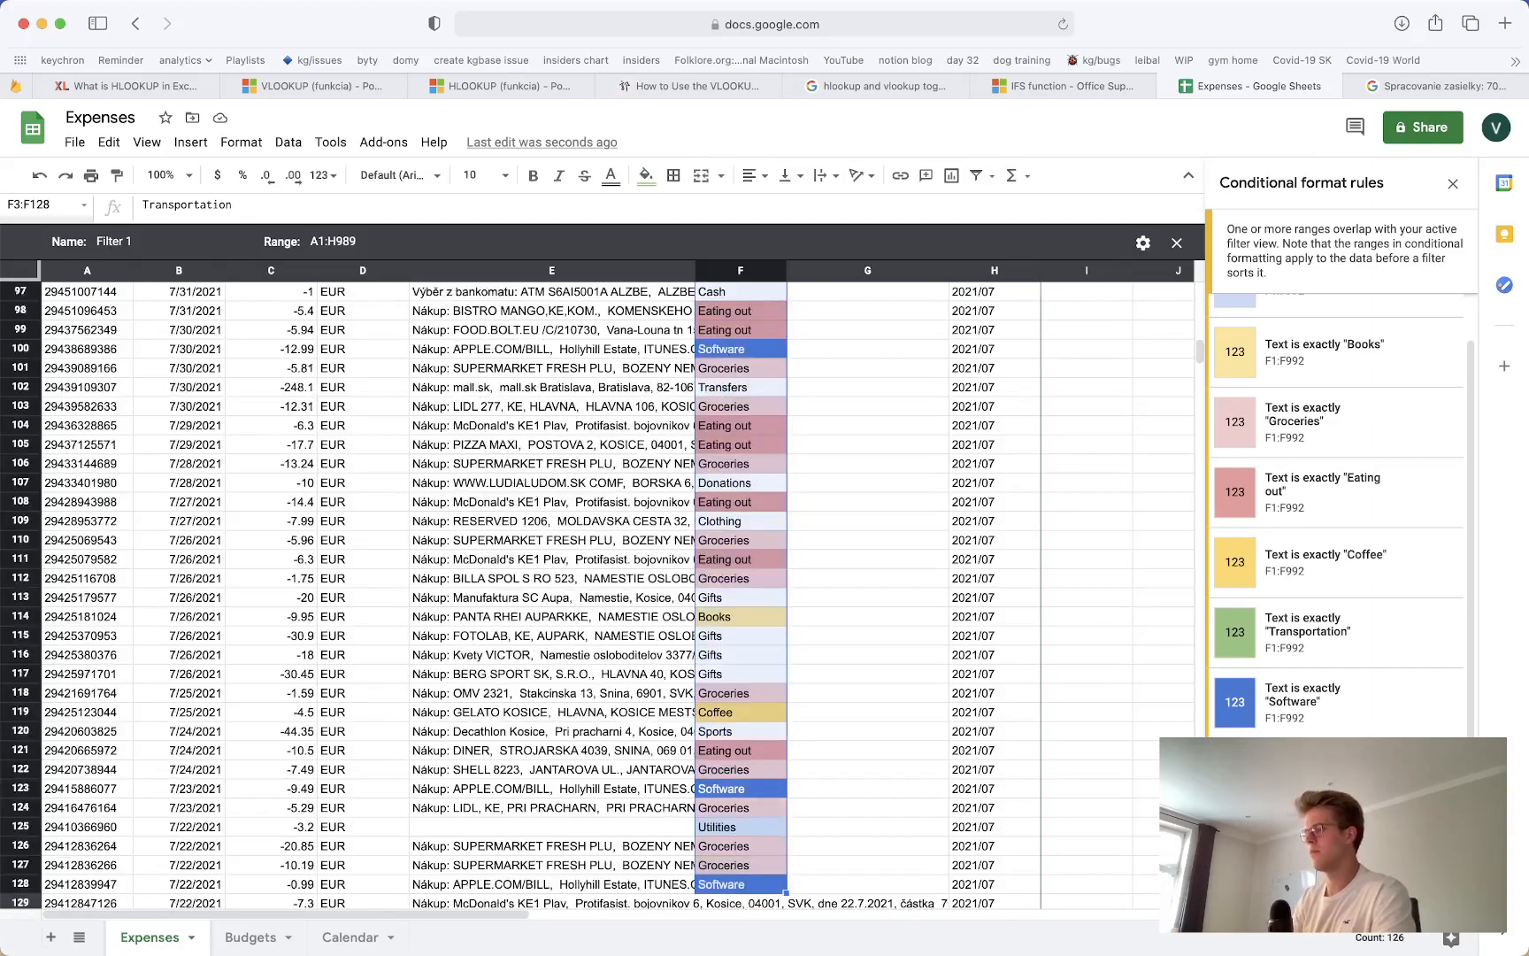
{"action": "key", "text": "shift+Down"}
{"action": "key", "text": "shift+Down"}
{"action": "key", "text": "super+shift+Down"}
{"action": "key", "text": "super+shift+Down"}
{"action": "key", "text": "super+shift+Down"}
{"action": "key", "text": "super+shift+Down"}
{"action": "key", "text": "super+shift+Down"}
{"action": "key", "text": "super+shift+Down"}
{"action": "key", "text": "super+shift+Down"}
{"action": "key", "text": "super+shift+Down"}
{"action": "key", "text": "super+shift+Down"}
{"action": "key", "text": "super+shift+Down"}
{"action": "key", "text": "super+shift+Down"}
{"action": "key", "text": "super+shift+Down"}
{"action": "key", "text": "super+shift+Down"}
{"action": "key", "text": "super+shift+Down"}
{"action": "key", "text": "super+shift+Down"}
{"action": "key", "text": "super+shift+Down"}
{"action": "key", "text": "super+shift+Down"}
{"action": "key", "text": "super+shift+Down"}
{"action": "key", "text": "super+shift+Down"}
{"action": "key", "text": "super+shift+Down"}
{"action": "key", "text": "super+shift+Down"}
{"action": "key", "text": "super+shift+Down"}
{"action": "key", "text": "super+shift+Down"}
{"action": "key", "text": "super+shift+Down"}
{"action": "key", "text": "super+shift+Down"}
{"action": "key", "text": "super+shift+Down"}
{"action": "key", "text": "super+shift+Down"}
{"action": "key", "text": "super+shift+Down"}
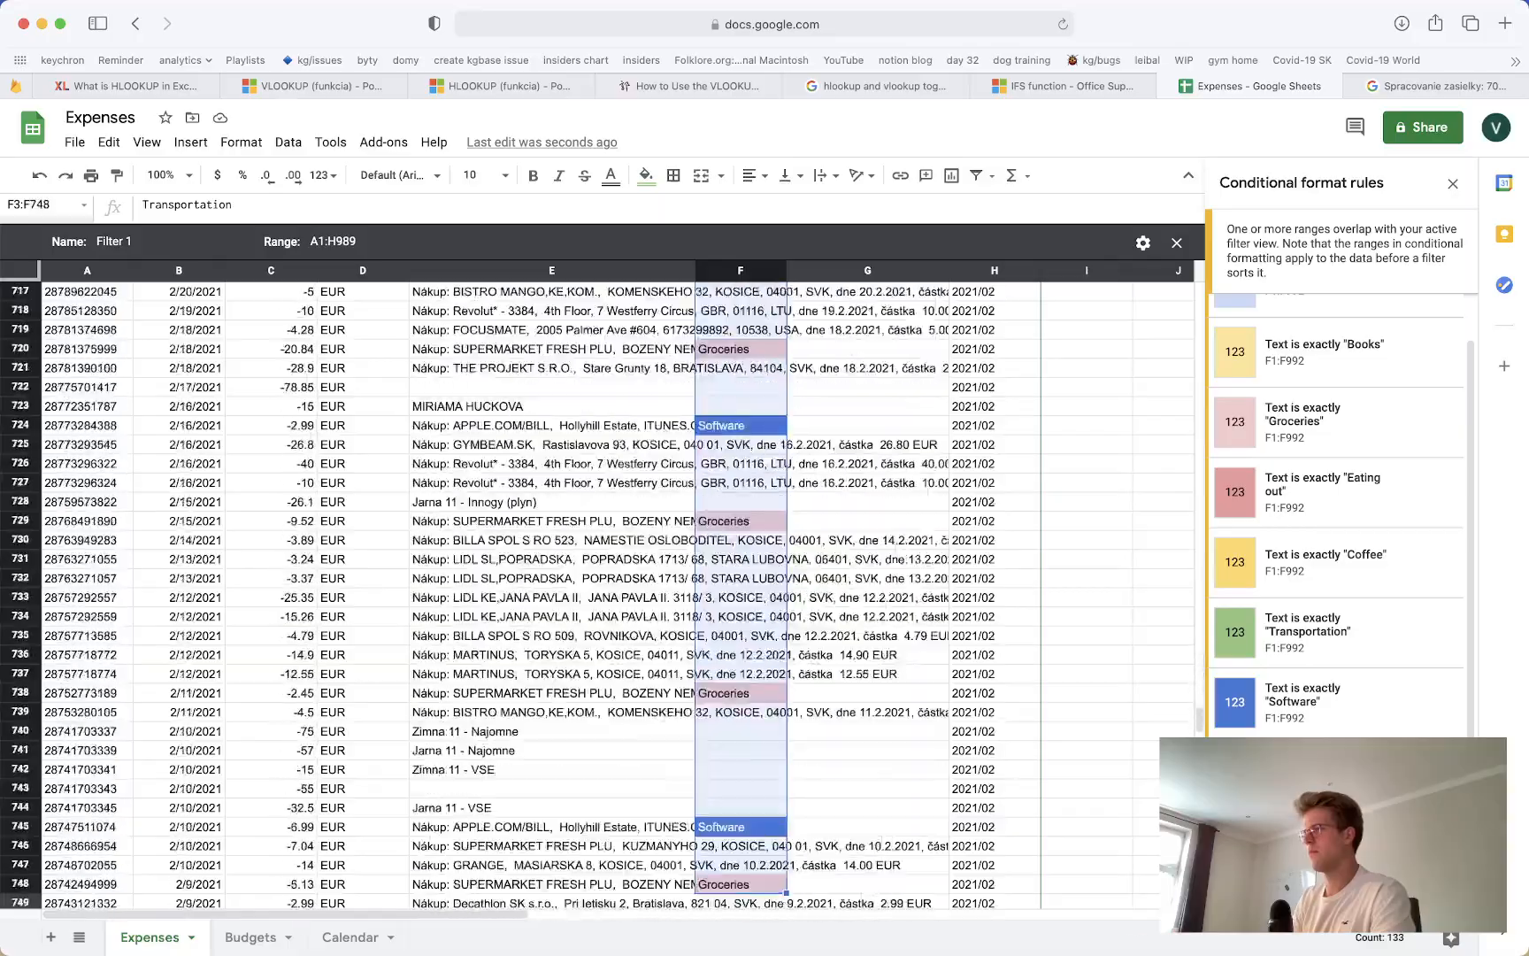
{"action": "key", "text": "super+shift+Down"}
{"action": "key", "text": "super+v"}
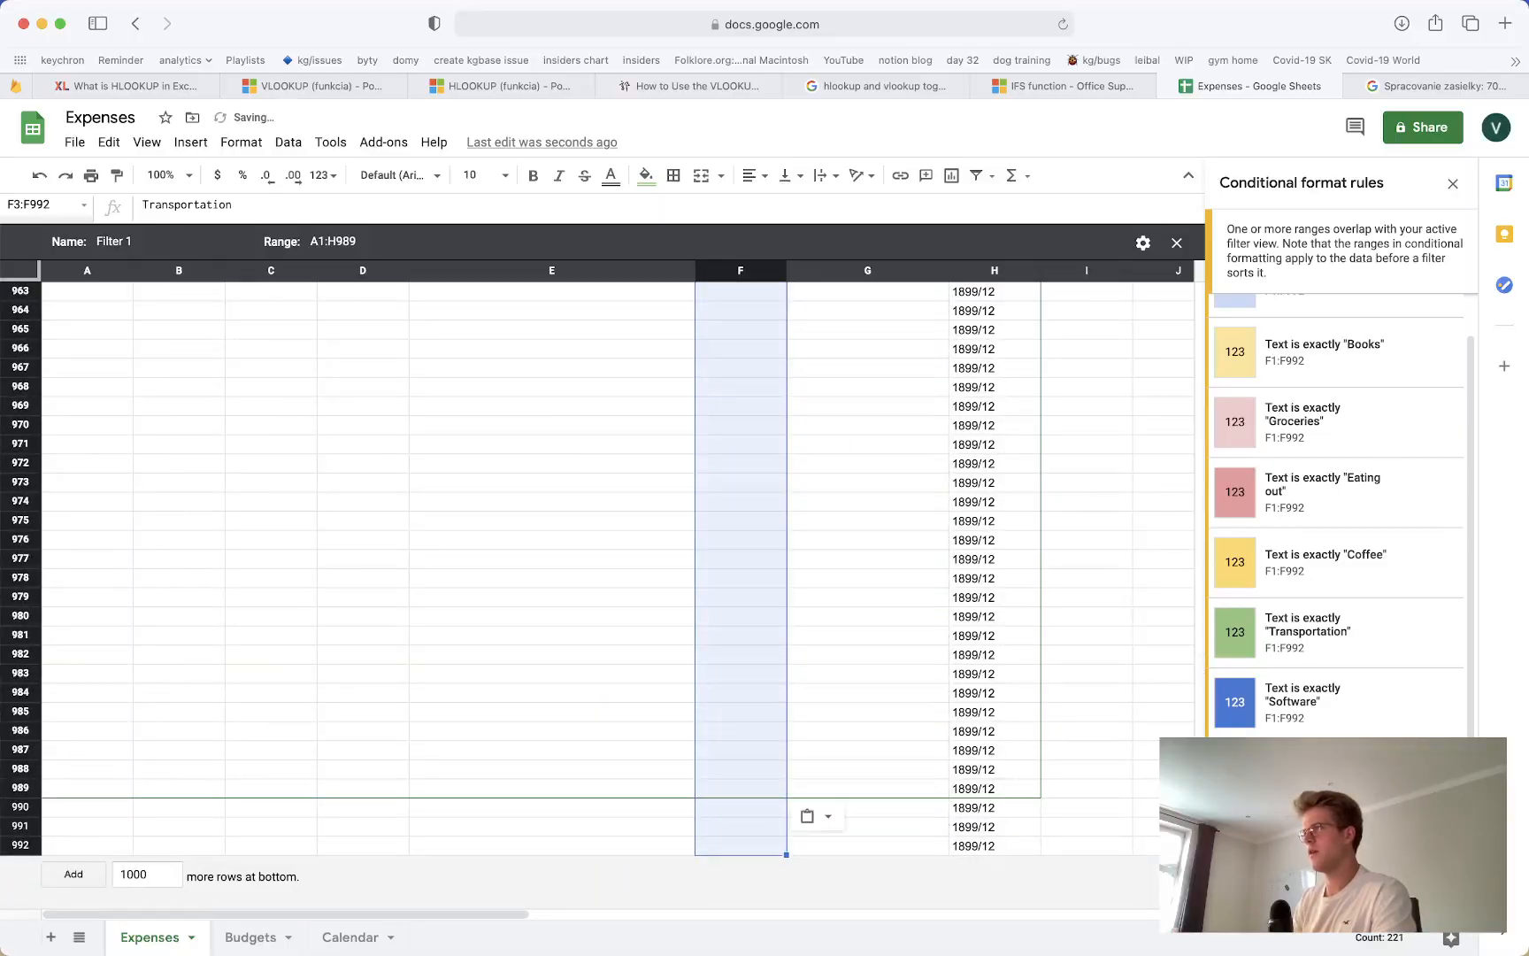
{"action": "scroll", "coordinate": [733, 467], "scroll_direction": "up", "scroll_amount": 20}
{"action": "left_click", "coordinate": [732, 466]}
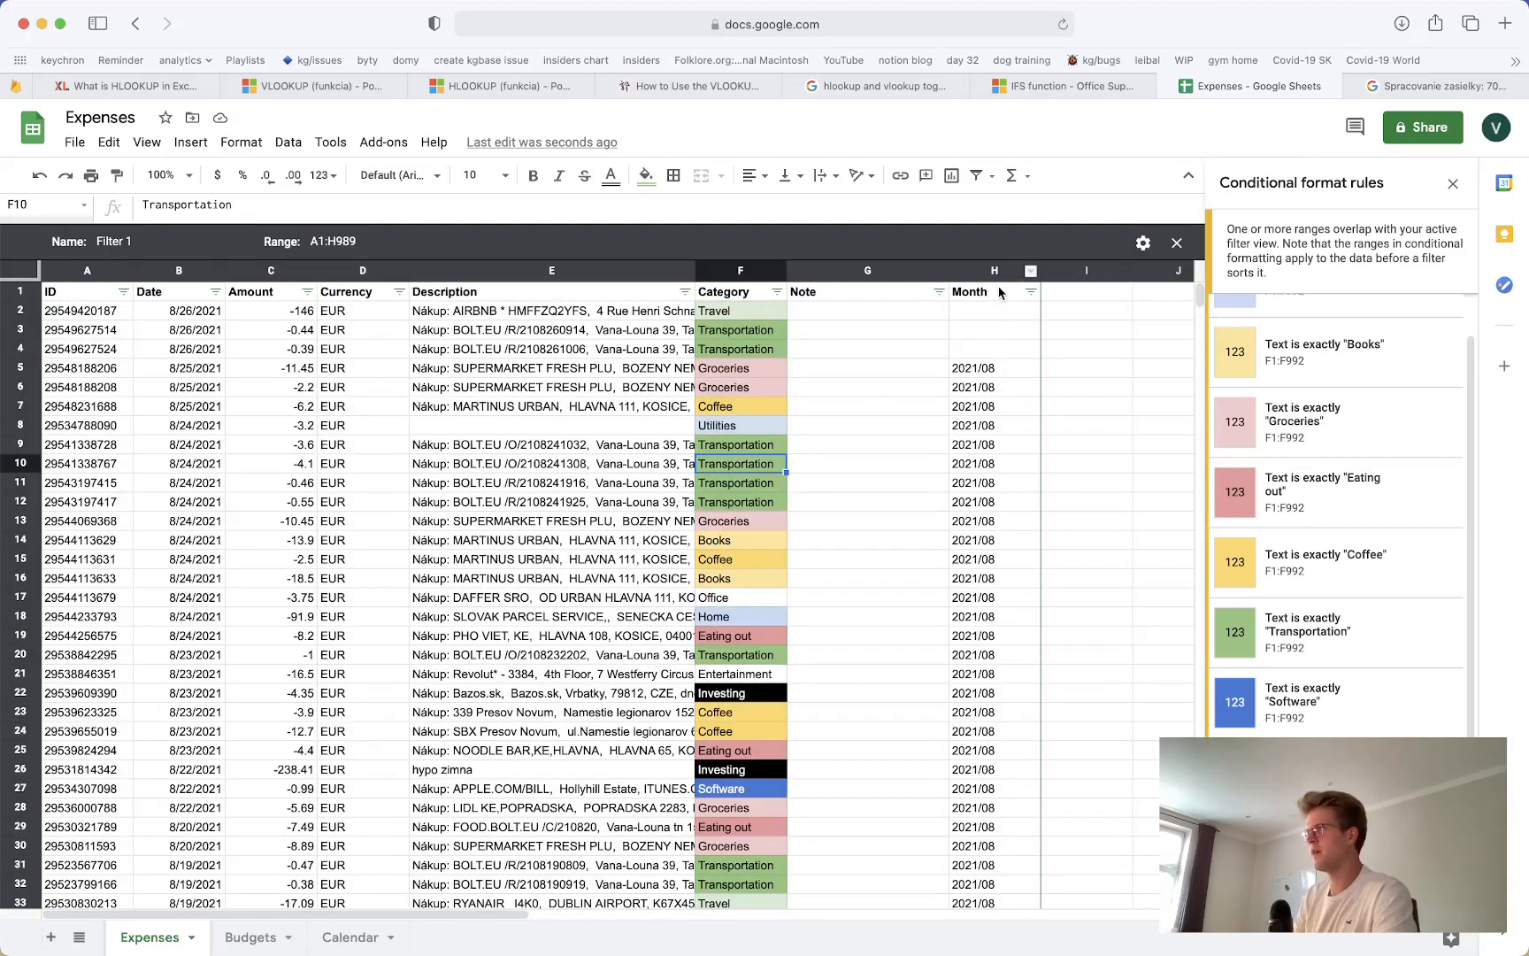
Exit the Filter 1 view and delete the Month column H from the Expenses sheet
{"action": "left_click", "coordinate": [1174, 250]}
{"action": "left_click", "coordinate": [991, 234]}
{"action": "right_click", "coordinate": [991, 235]}
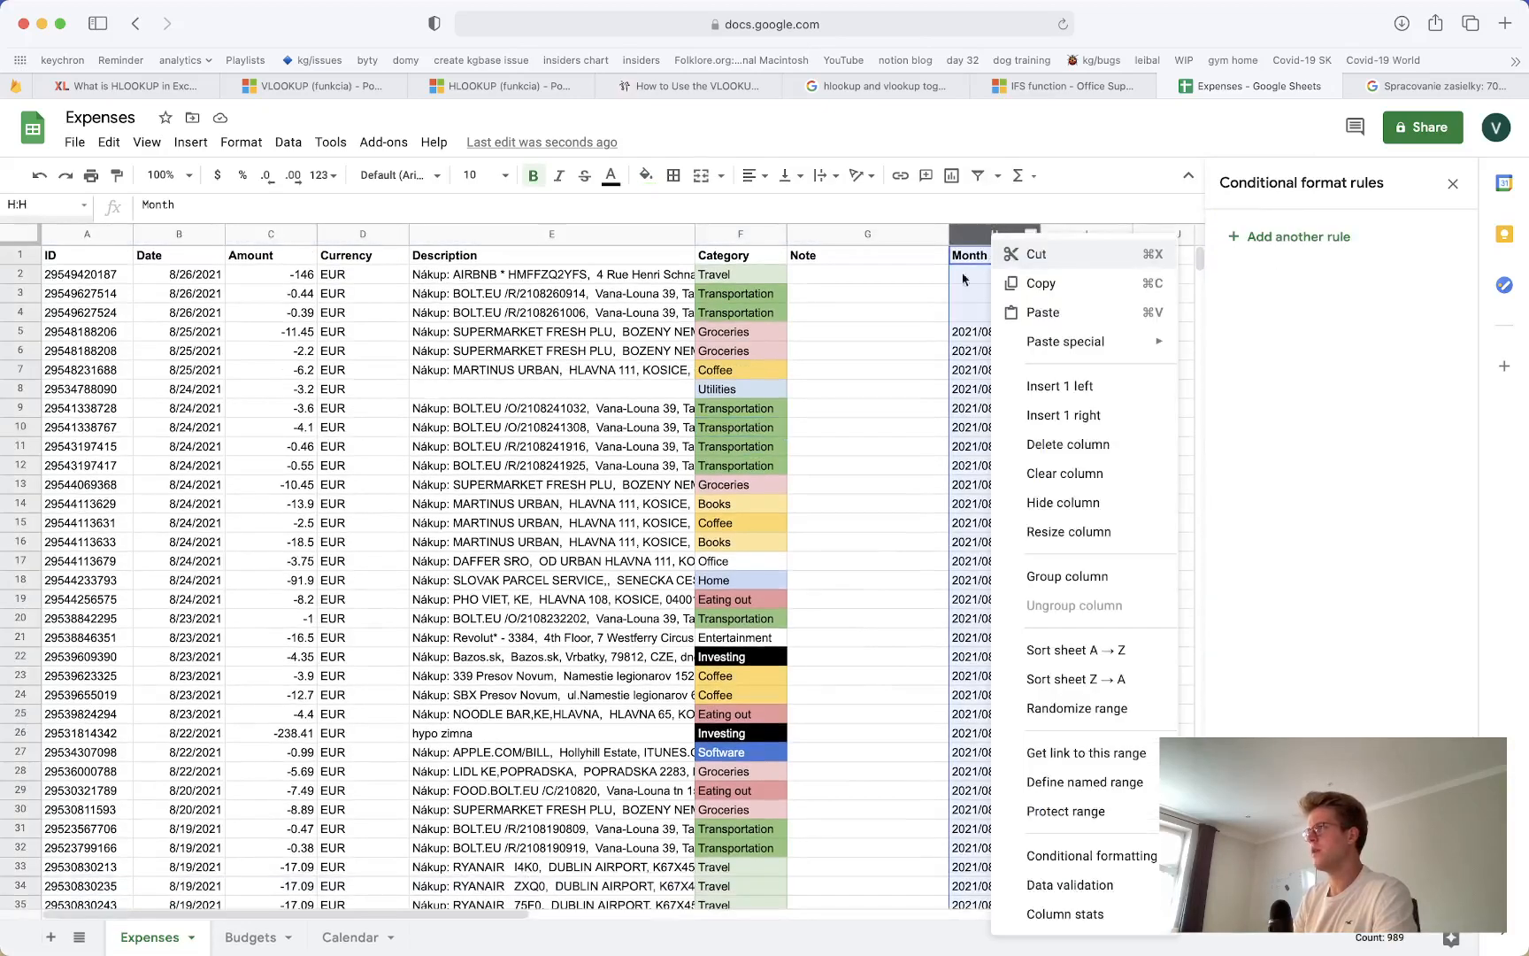
{"action": "left_click", "coordinate": [1081, 444]}
{"action": "left_click", "coordinate": [1078, 409]}
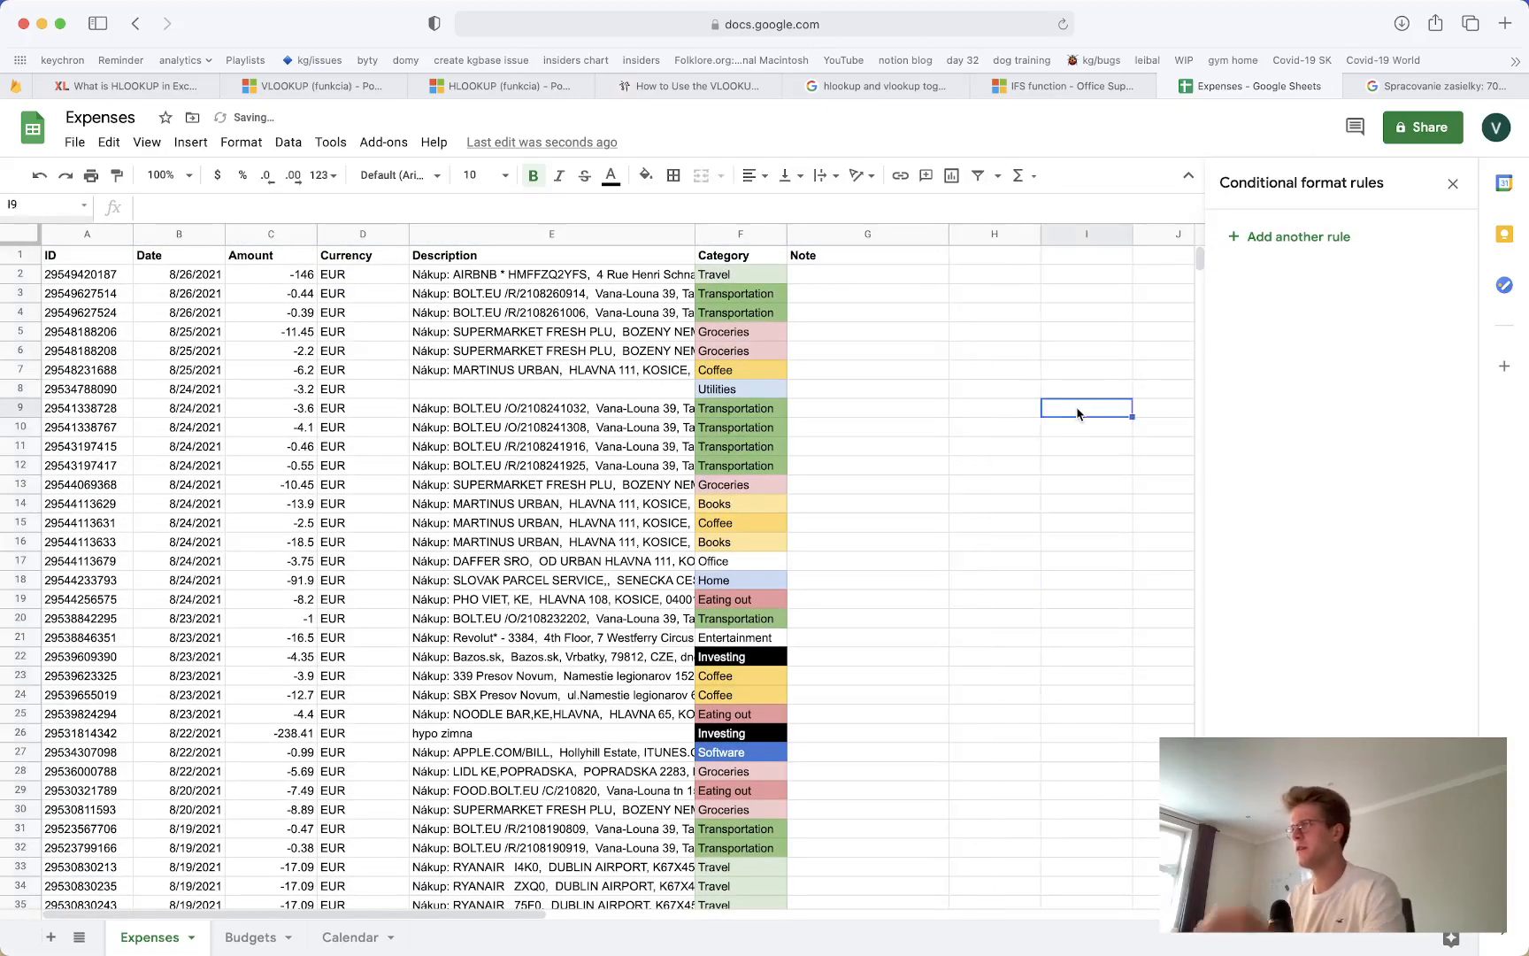
Check the Travel category's spending and budget in the Budgets sheet, and close the conditional format rules
{"action": "left_click", "coordinate": [250, 924]}
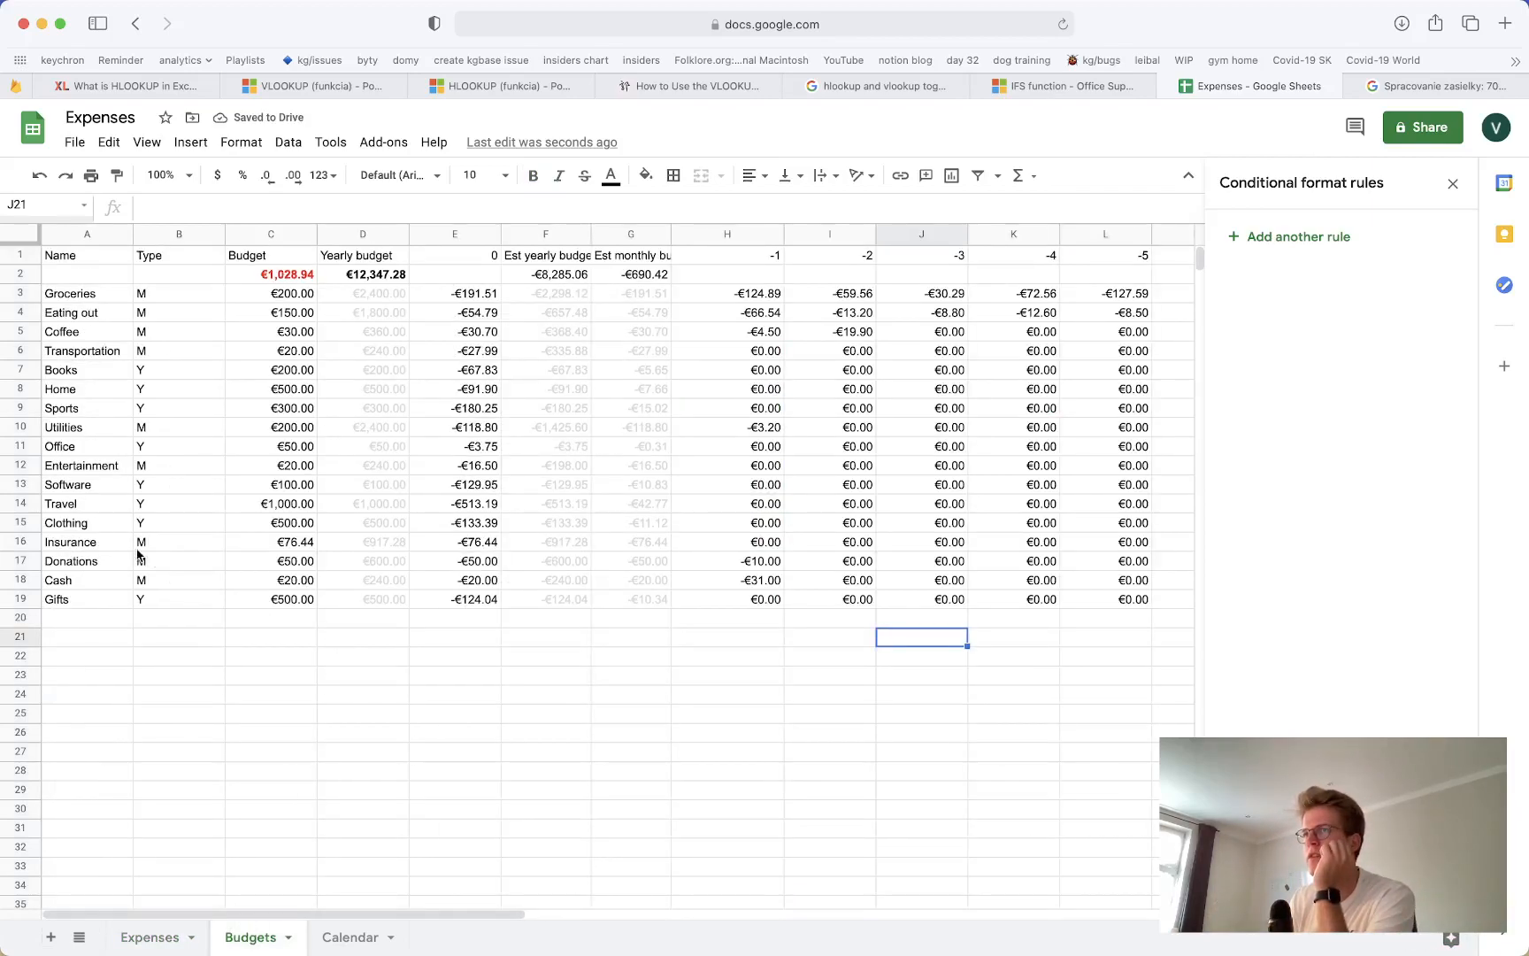
{"action": "left_click", "coordinate": [483, 508]}
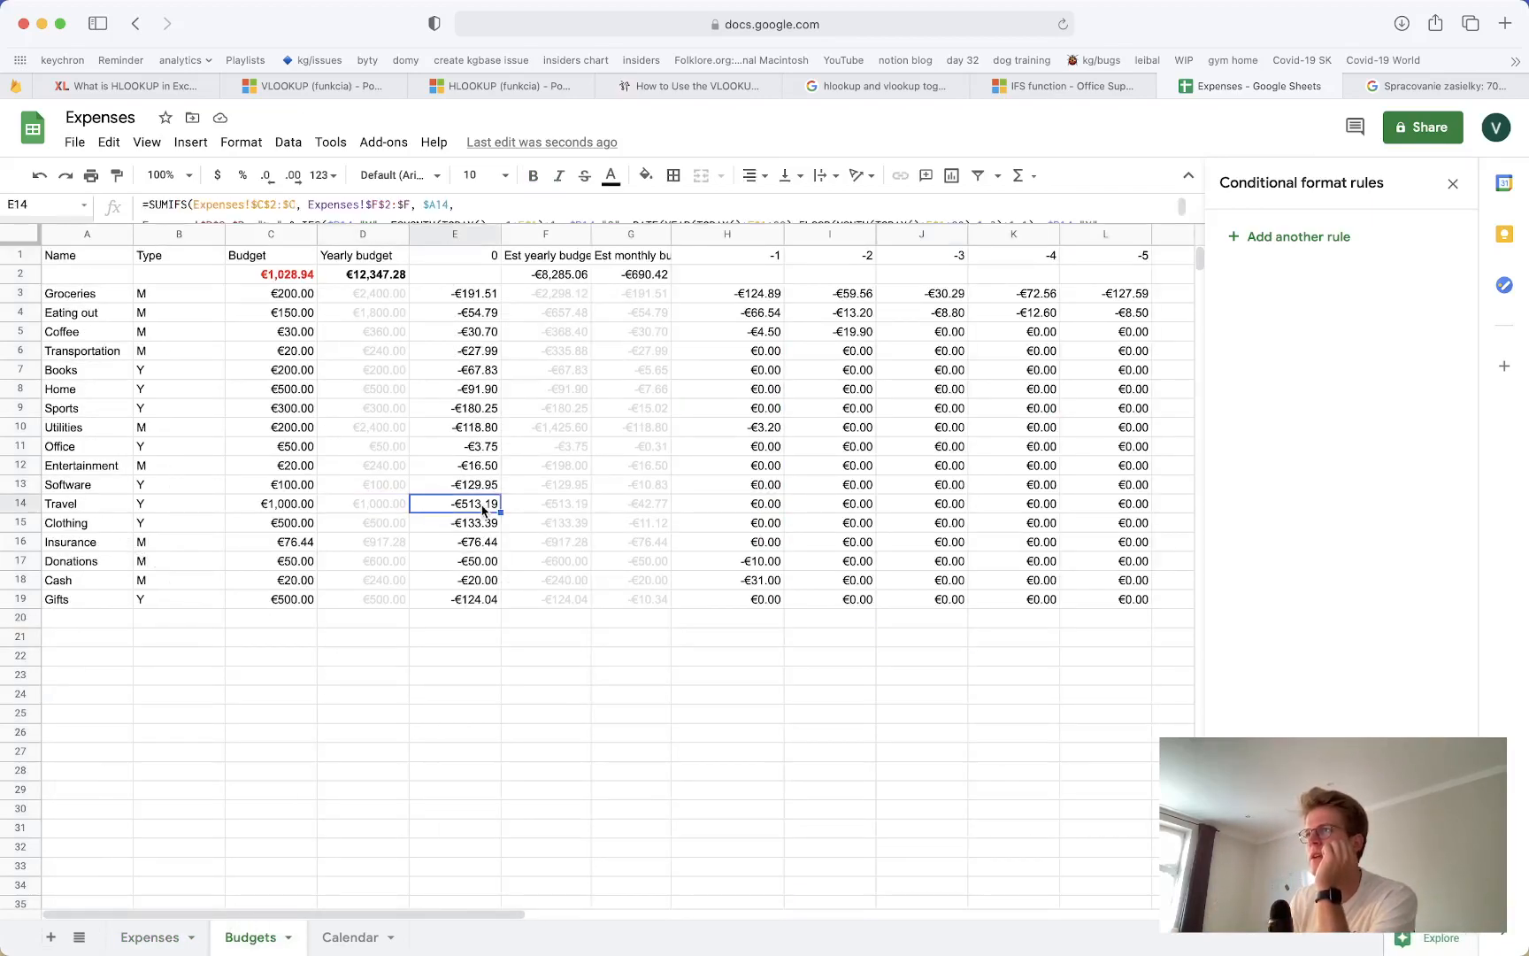
{"action": "left_click", "coordinate": [299, 511]}
{"action": "left_click", "coordinate": [331, 513]}
{"action": "left_click", "coordinate": [293, 517]}
{"action": "left_click", "coordinate": [292, 495]}
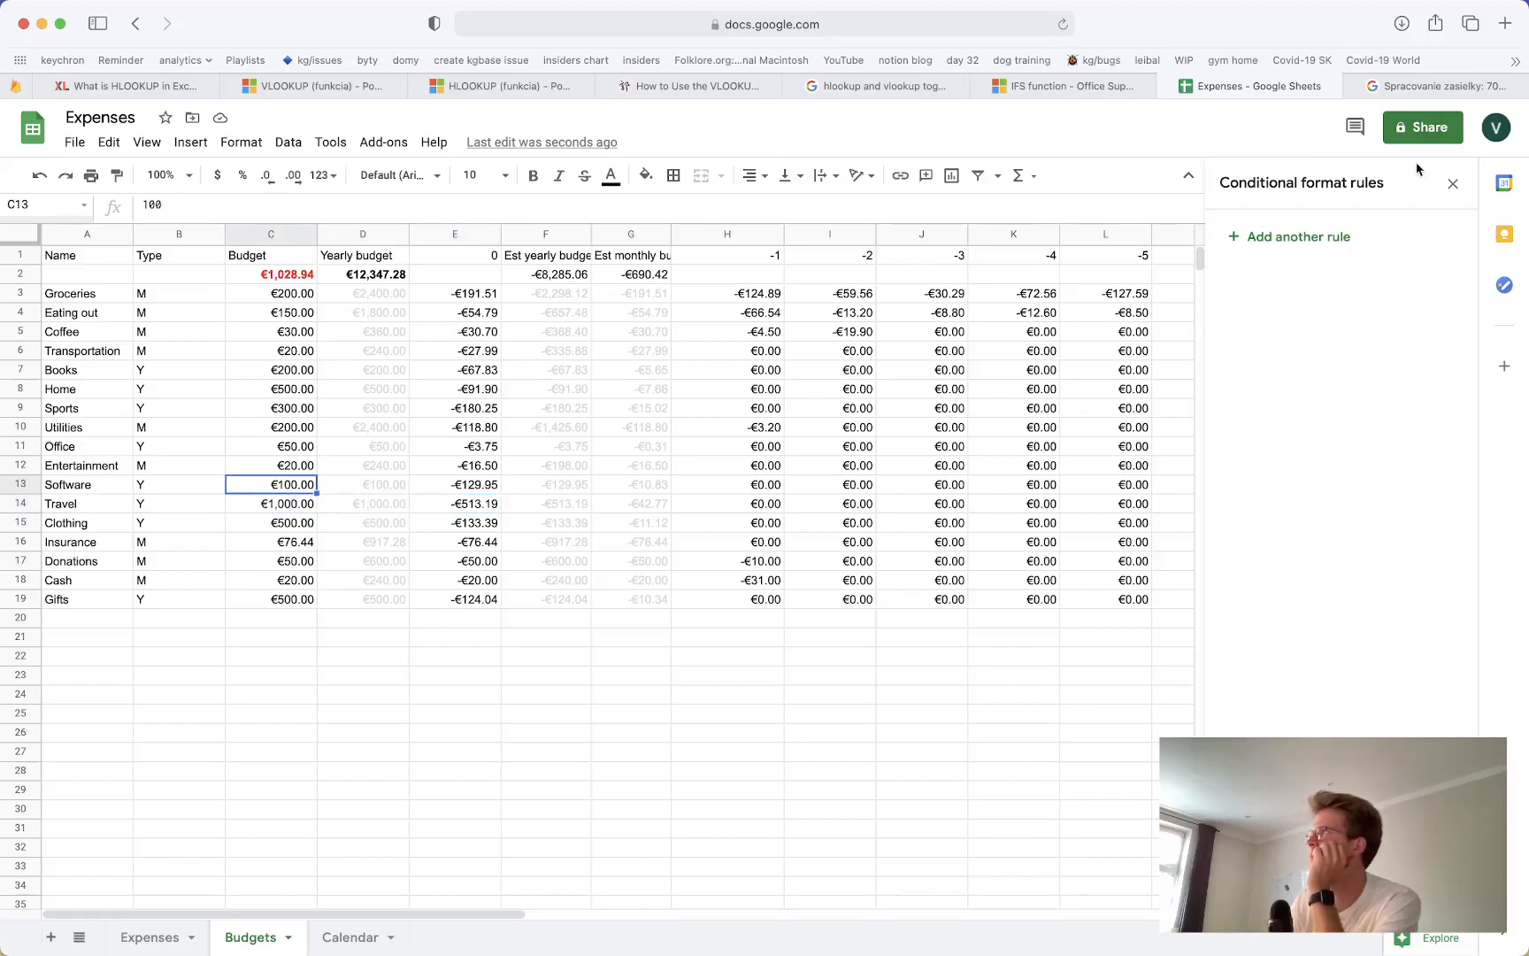
{"action": "left_click", "coordinate": [1452, 184]}
In the Expenses sheet, categorise the McDonald's purchase in F129 as Eating out and the HLIDACKY.SK purchase in F131 as Software
{"action": "left_click", "coordinate": [162, 939]}
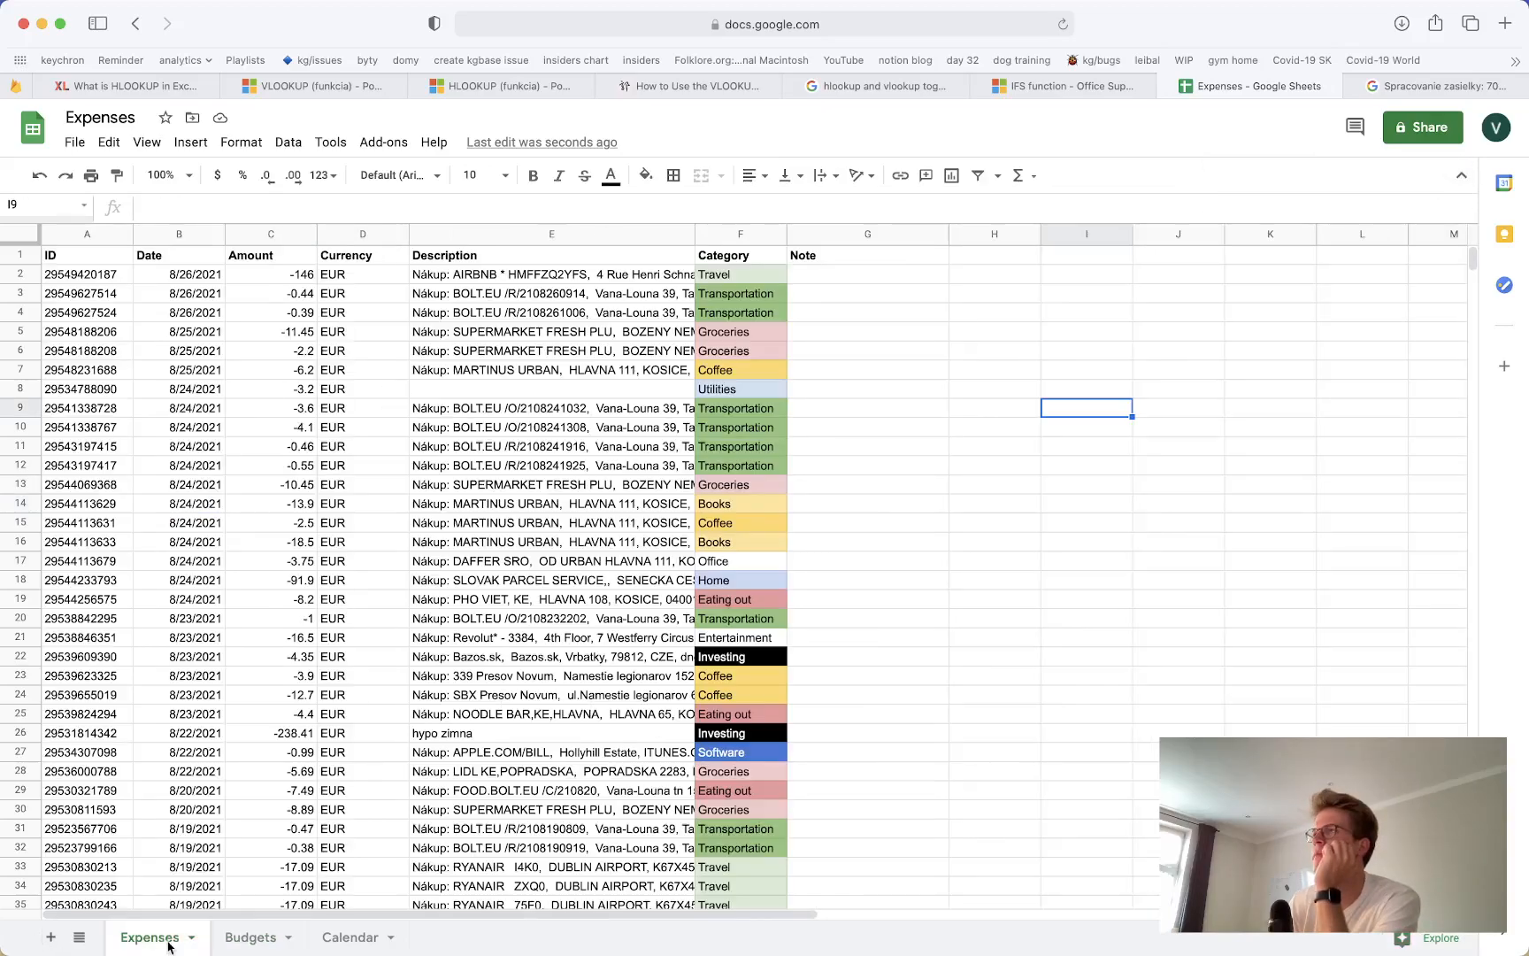
{"action": "scroll", "coordinate": [632, 571], "scroll_direction": "down", "scroll_amount": 5}
{"action": "scroll", "coordinate": [632, 570], "scroll_direction": "down", "scroll_amount": 15}
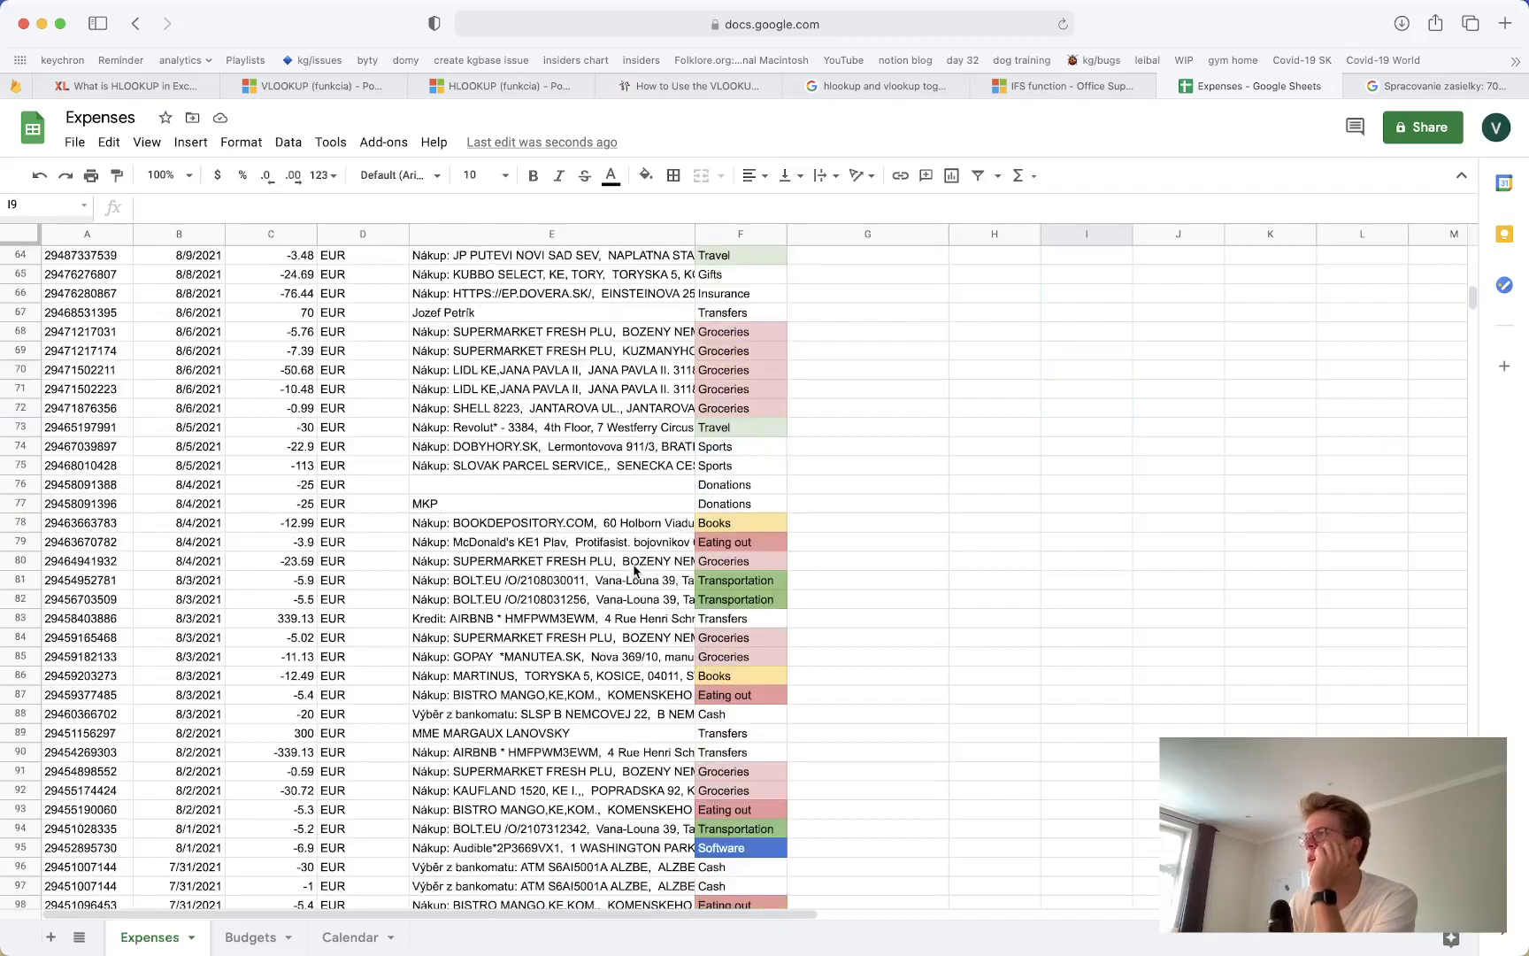
{"action": "scroll", "coordinate": [710, 423], "scroll_direction": "down", "scroll_amount": 16}
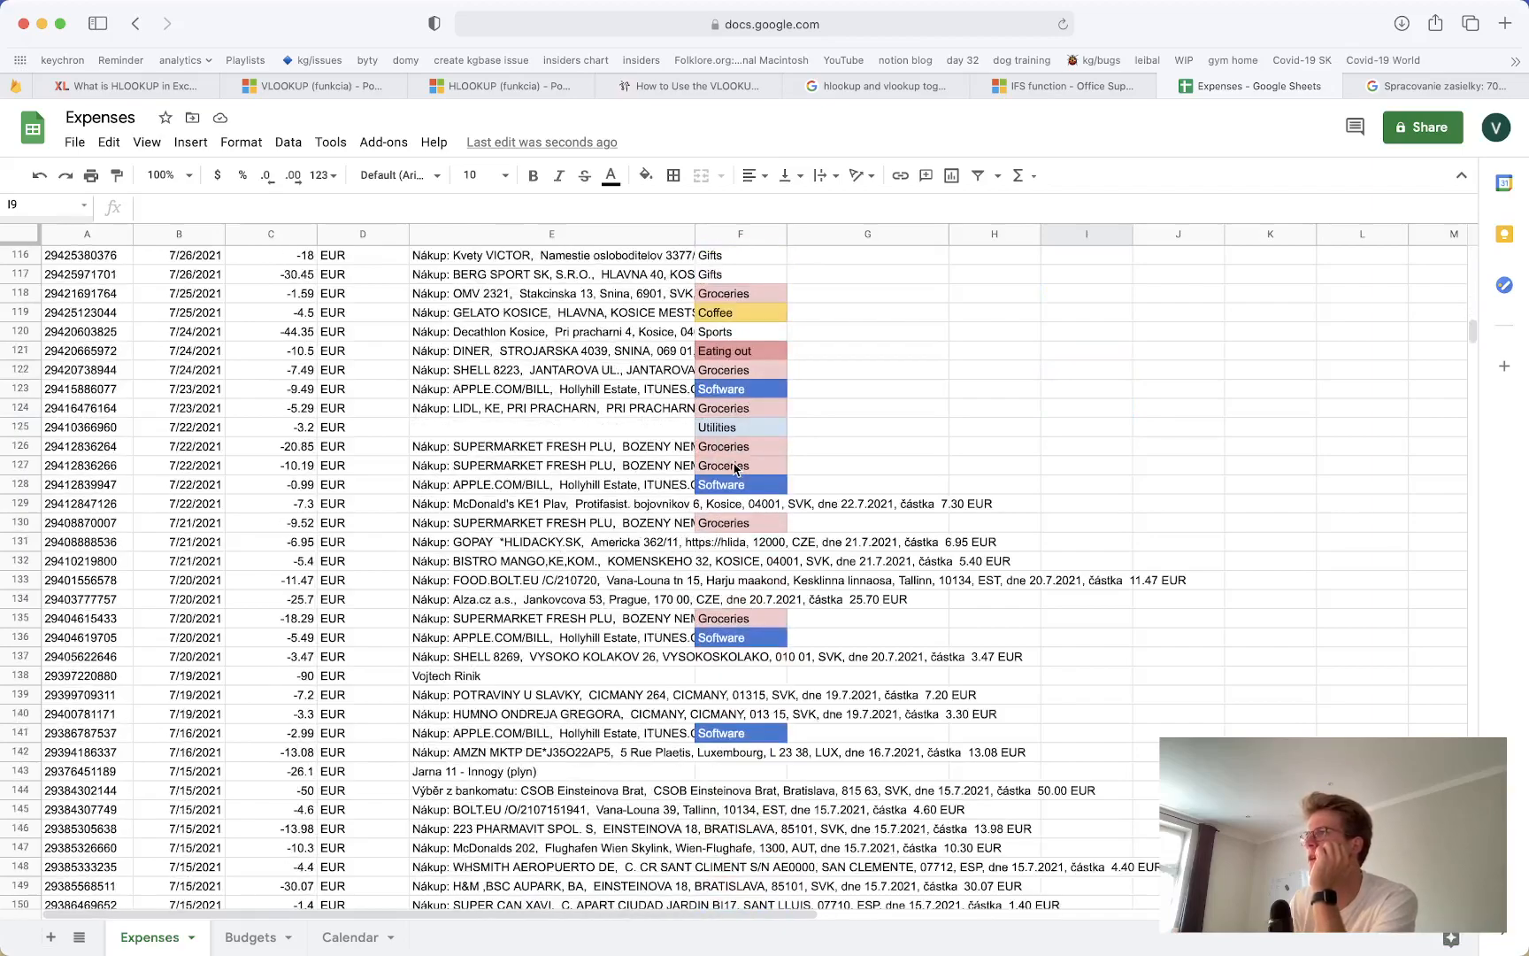
{"action": "left_click", "coordinate": [737, 502]}
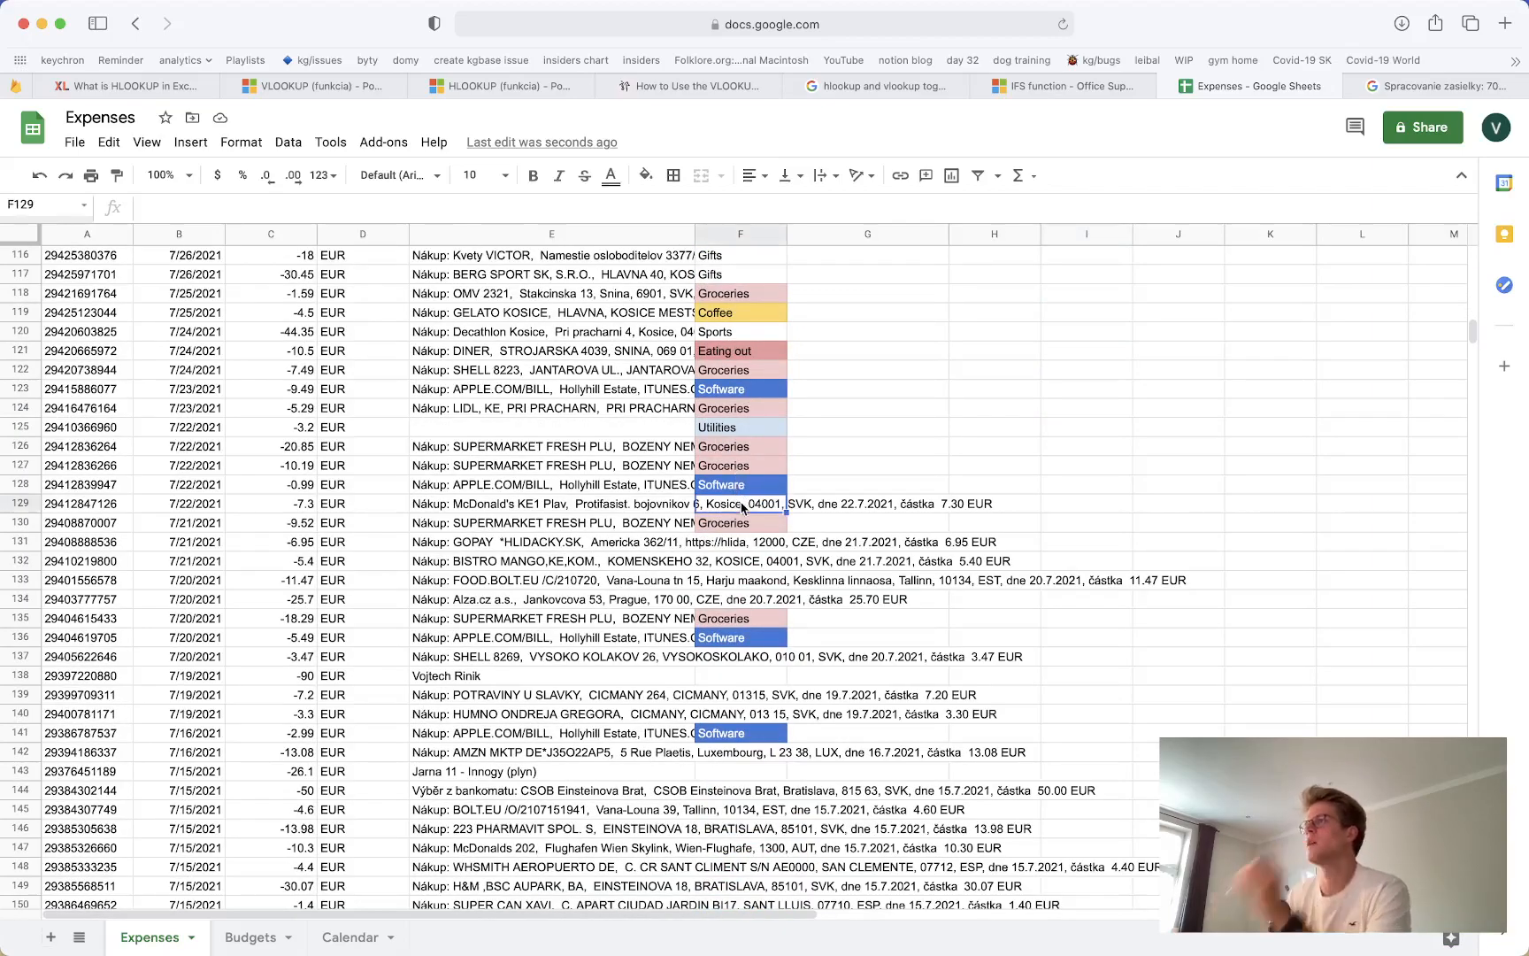
{"action": "type", "text": "Eating out"}
{"action": "key", "text": "Tab"}
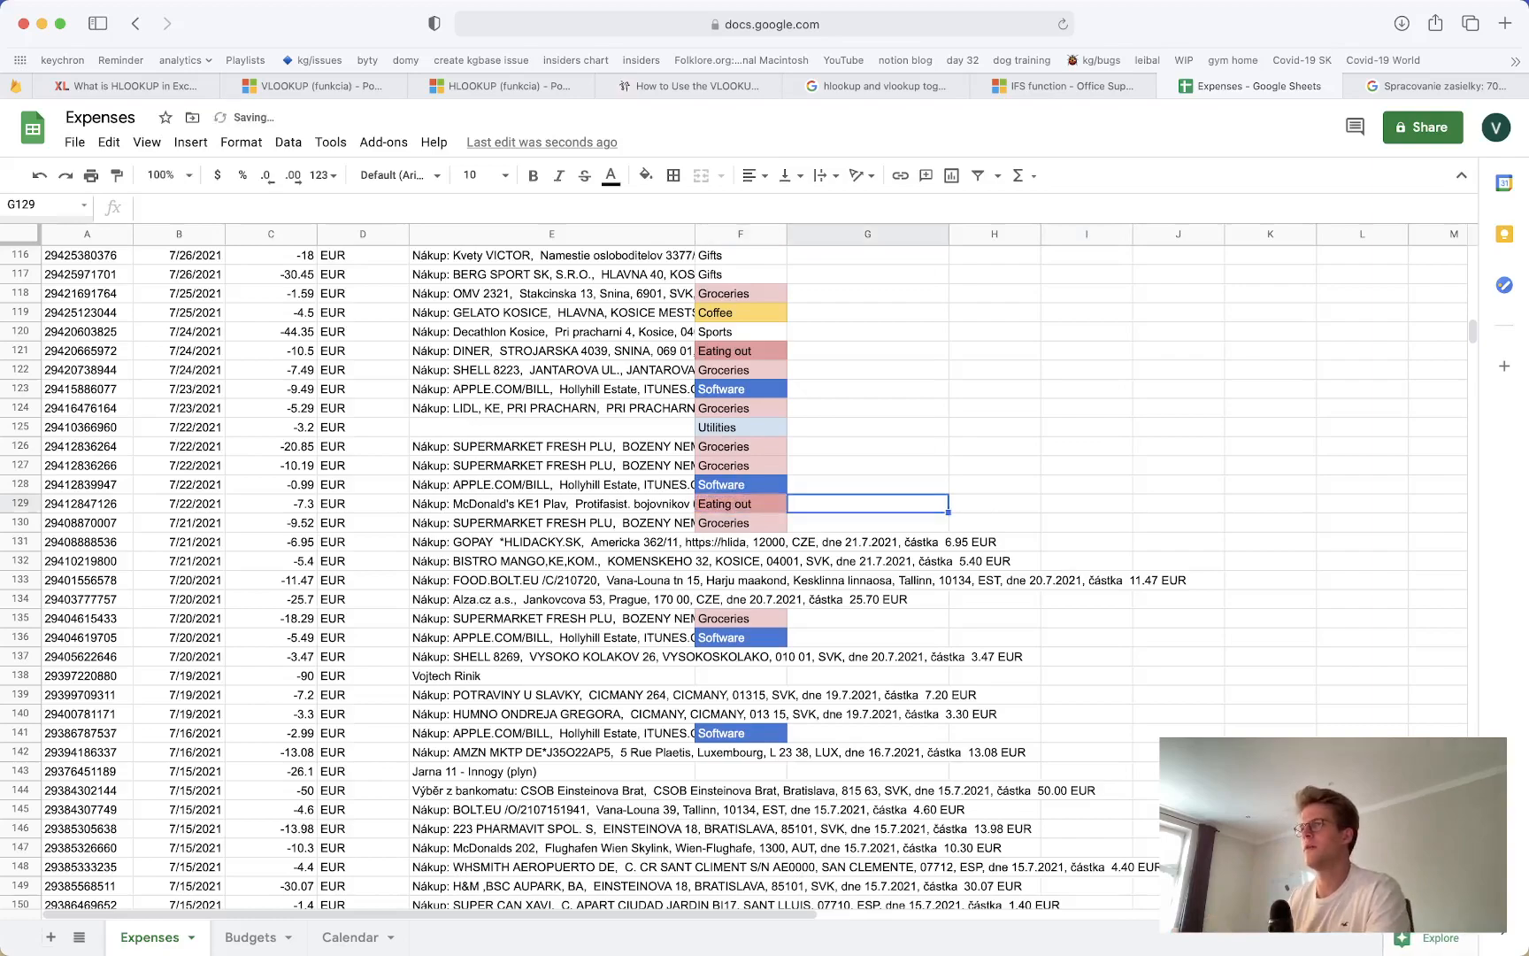
{"action": "left_click", "coordinate": [719, 544]}
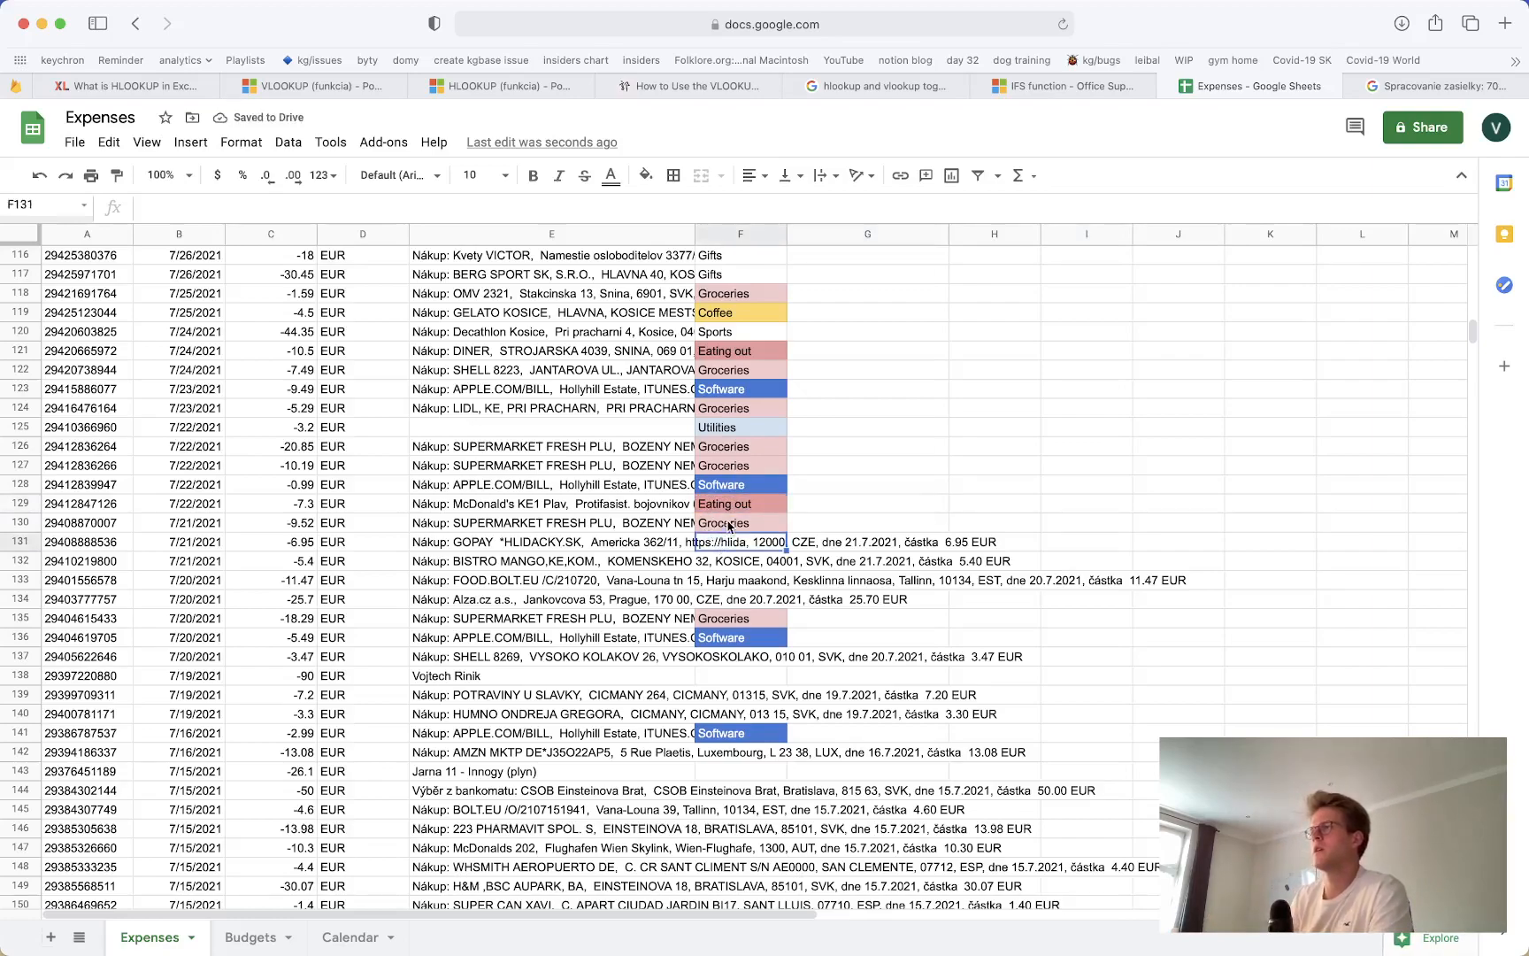
{"action": "type", "text": "Software"}
{"action": "key", "text": "Tab"}
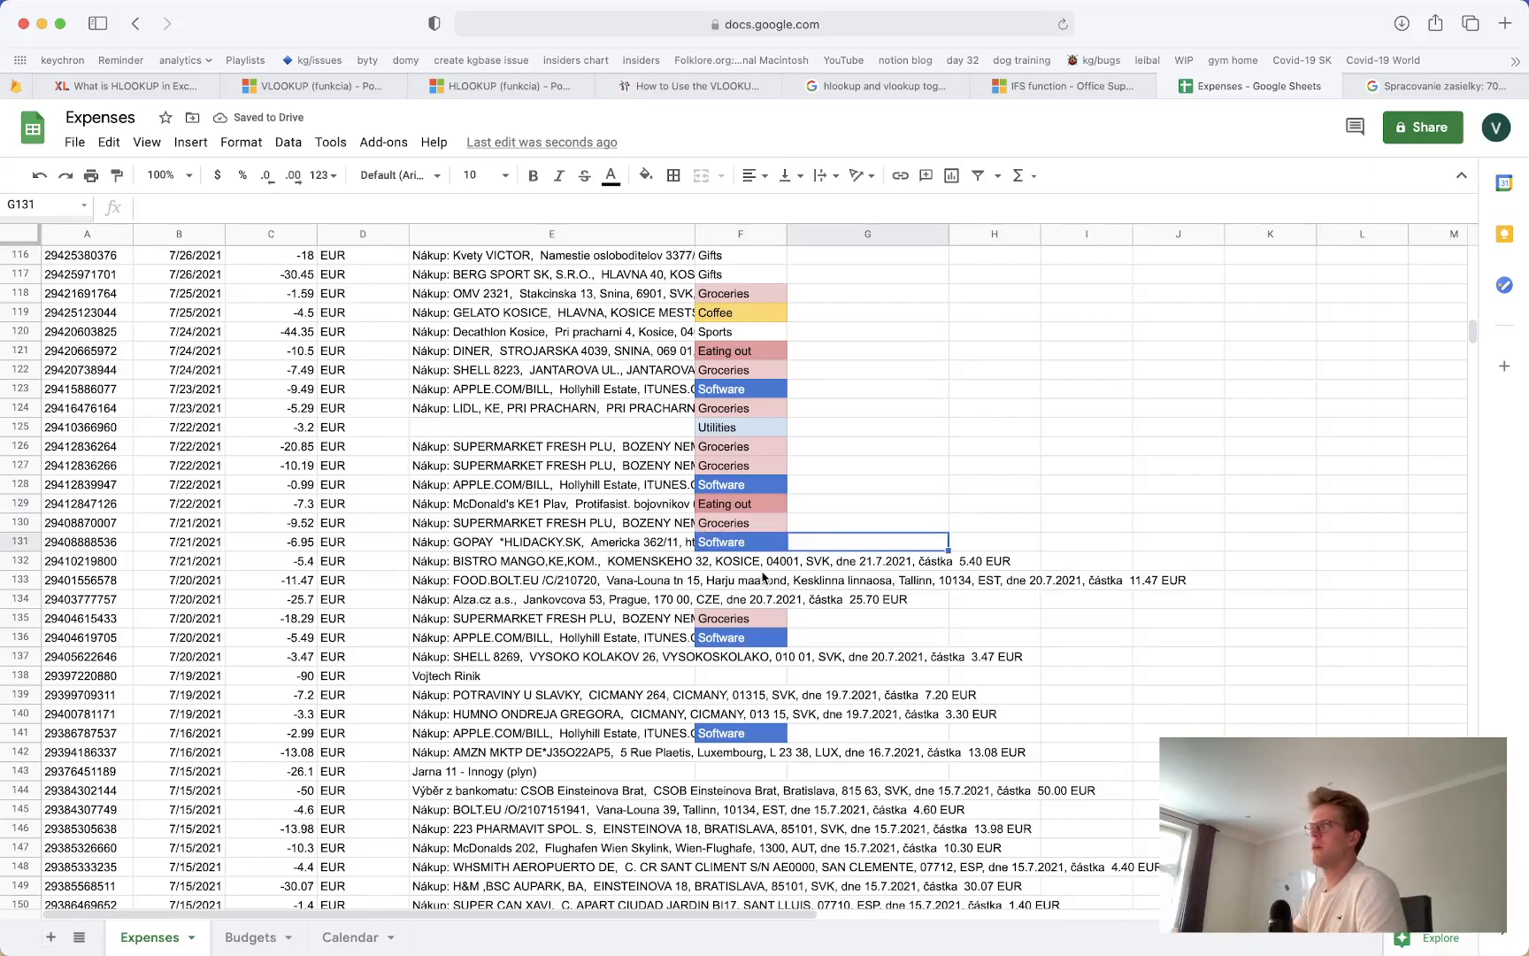
Review the recalculated category amounts in the Budgets sheet, and switch to OBS
{"action": "scroll", "coordinate": [629, 574], "scroll_direction": "up", "scroll_amount": 20}
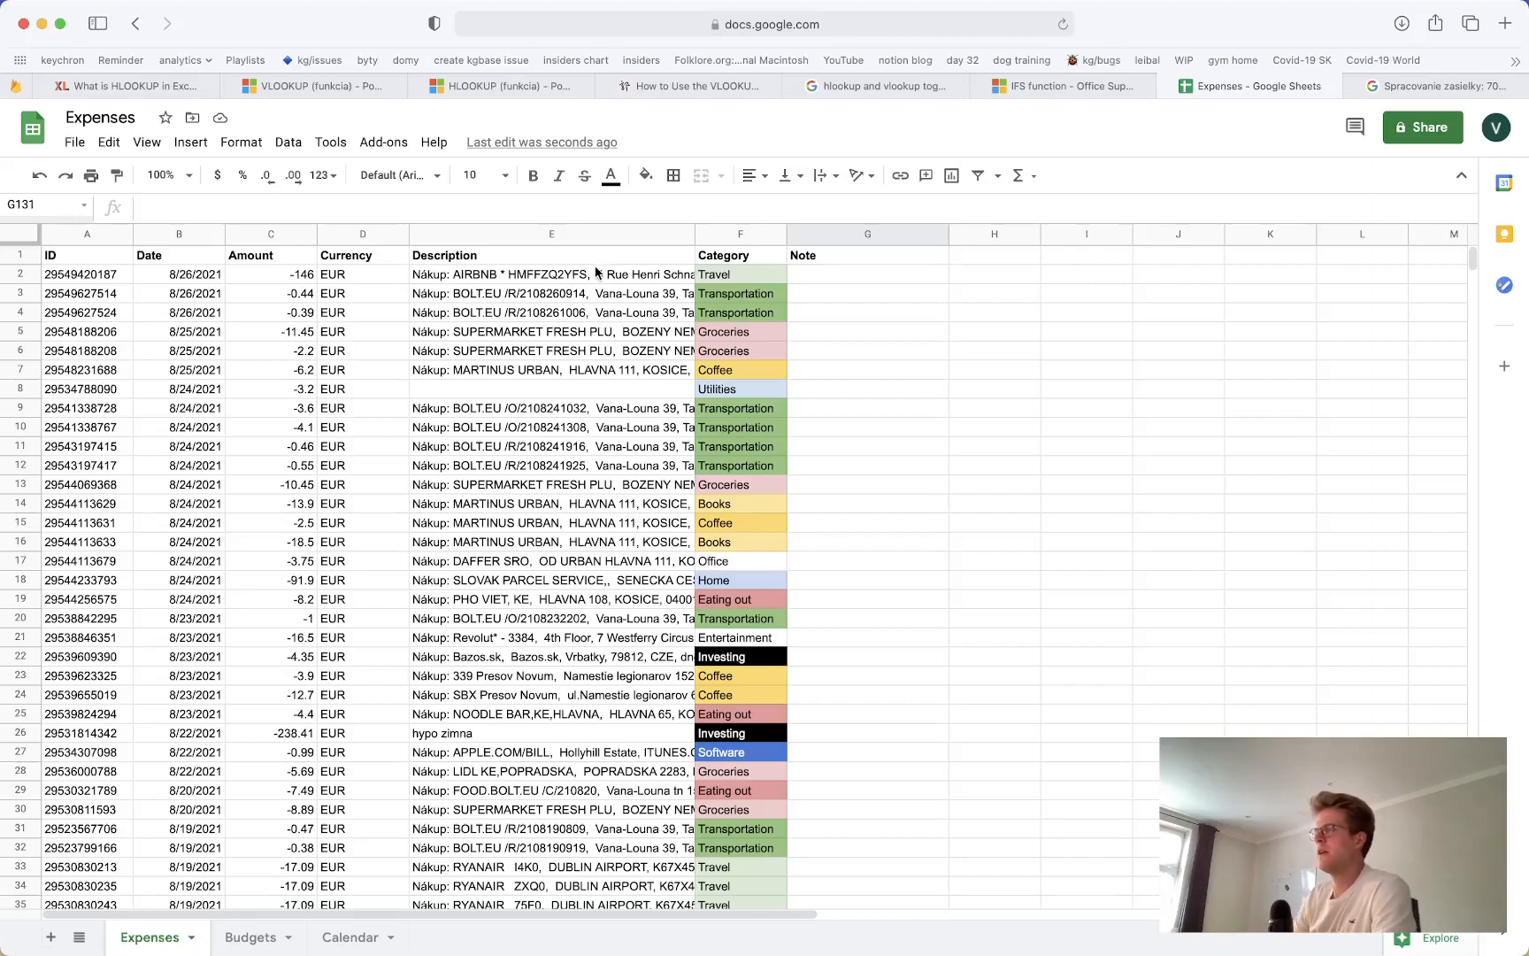
{"action": "mouse_move", "coordinate": [597, 938]}
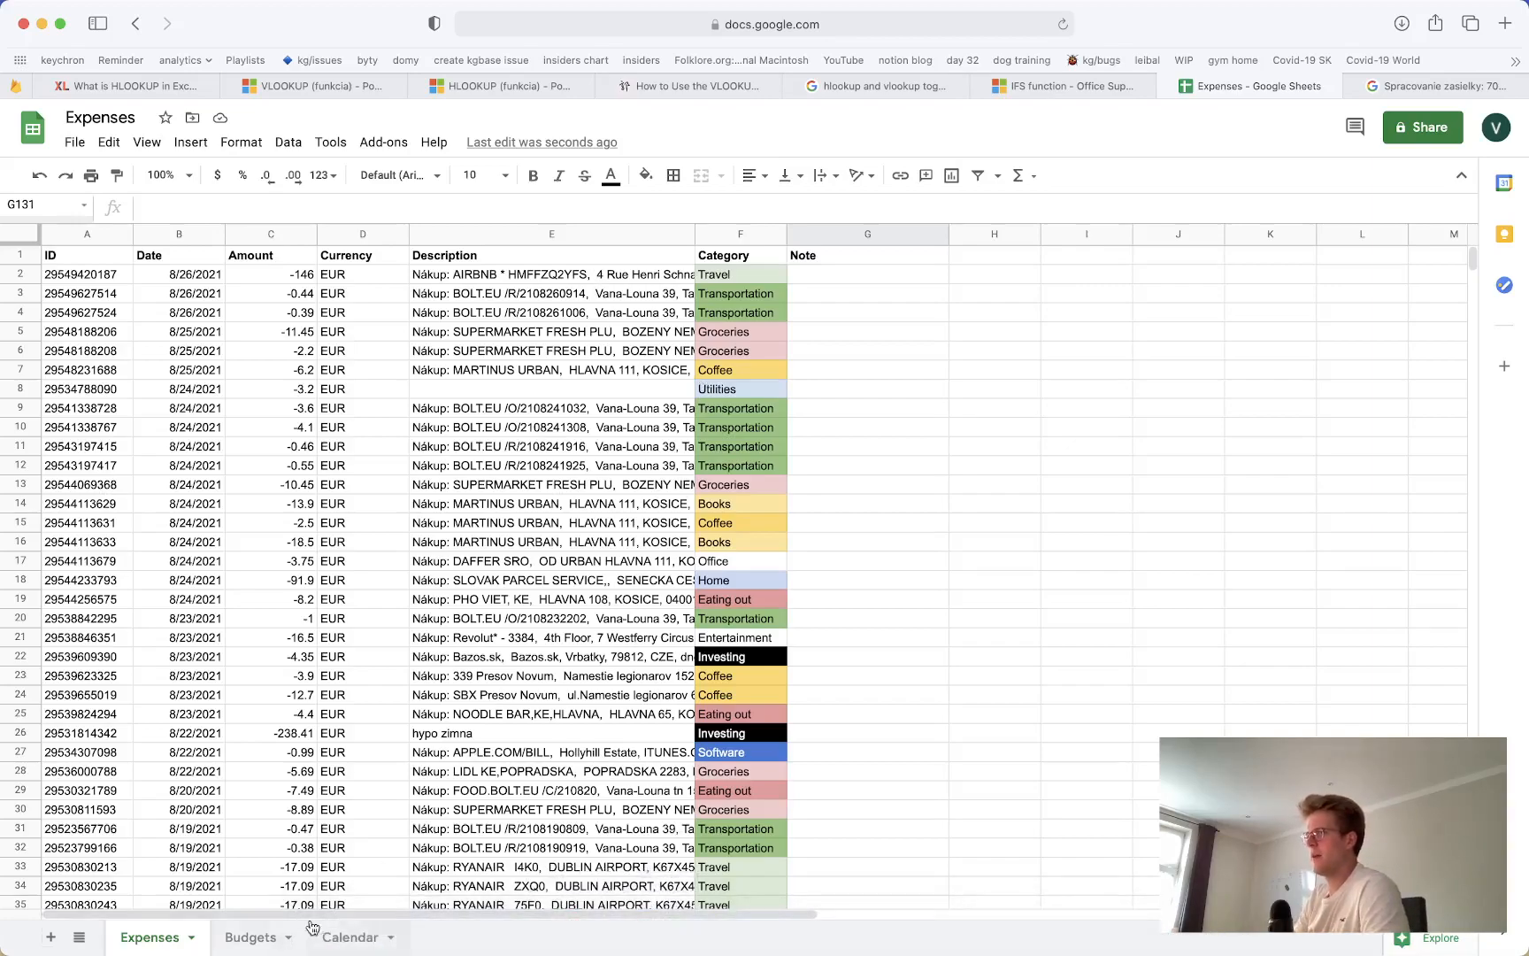
{"action": "left_click", "coordinate": [251, 936]}
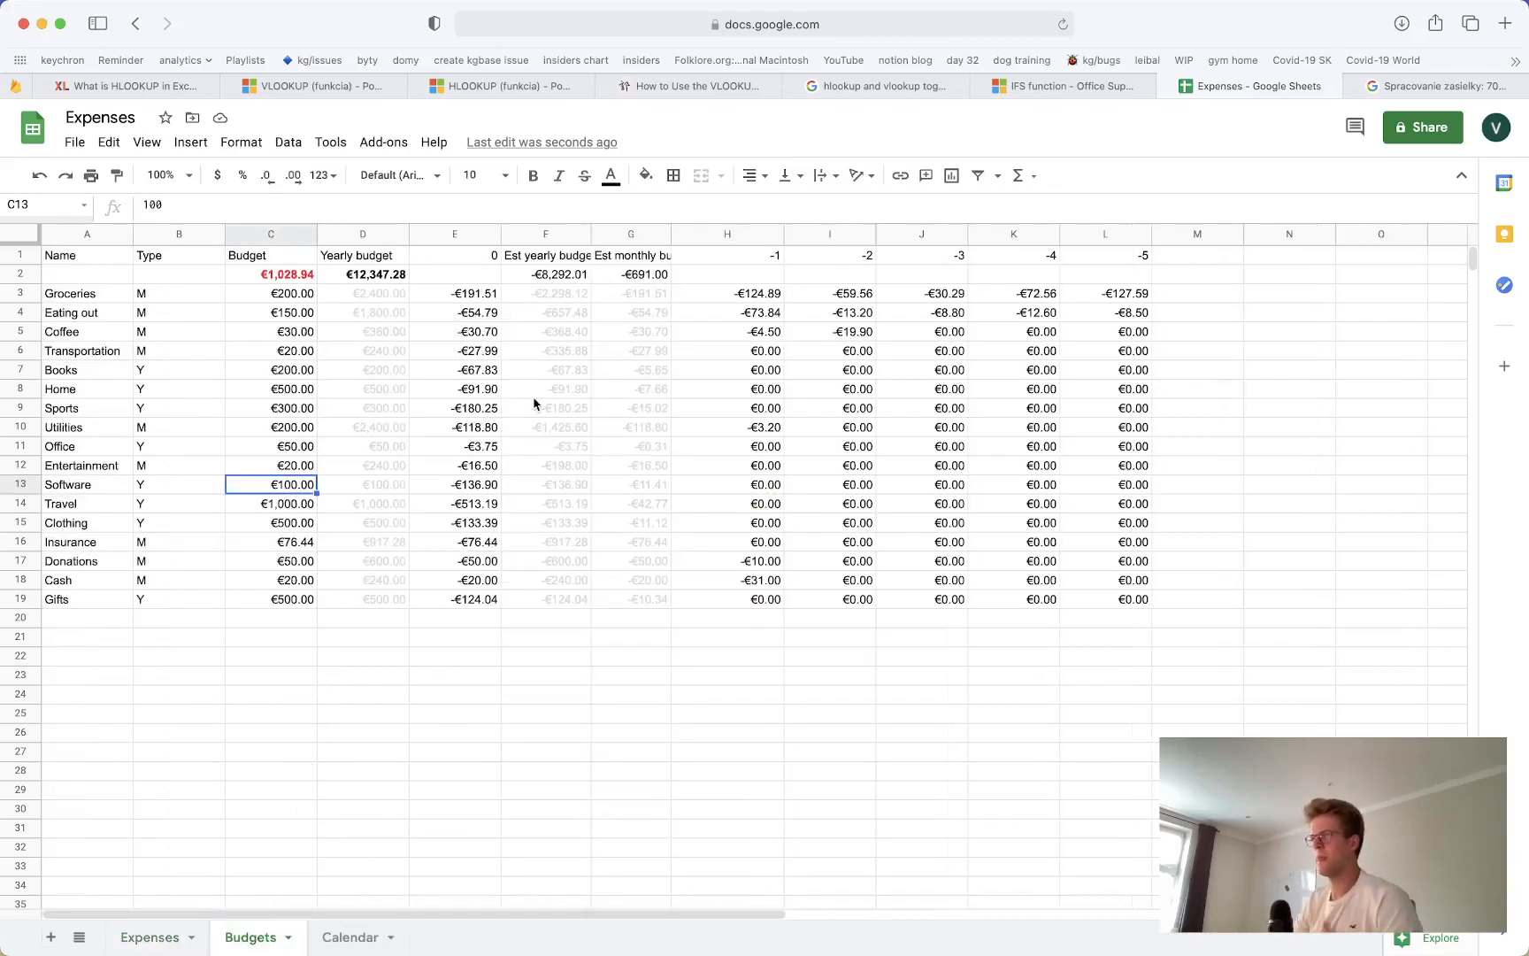
{"action": "left_click", "coordinate": [531, 626]}
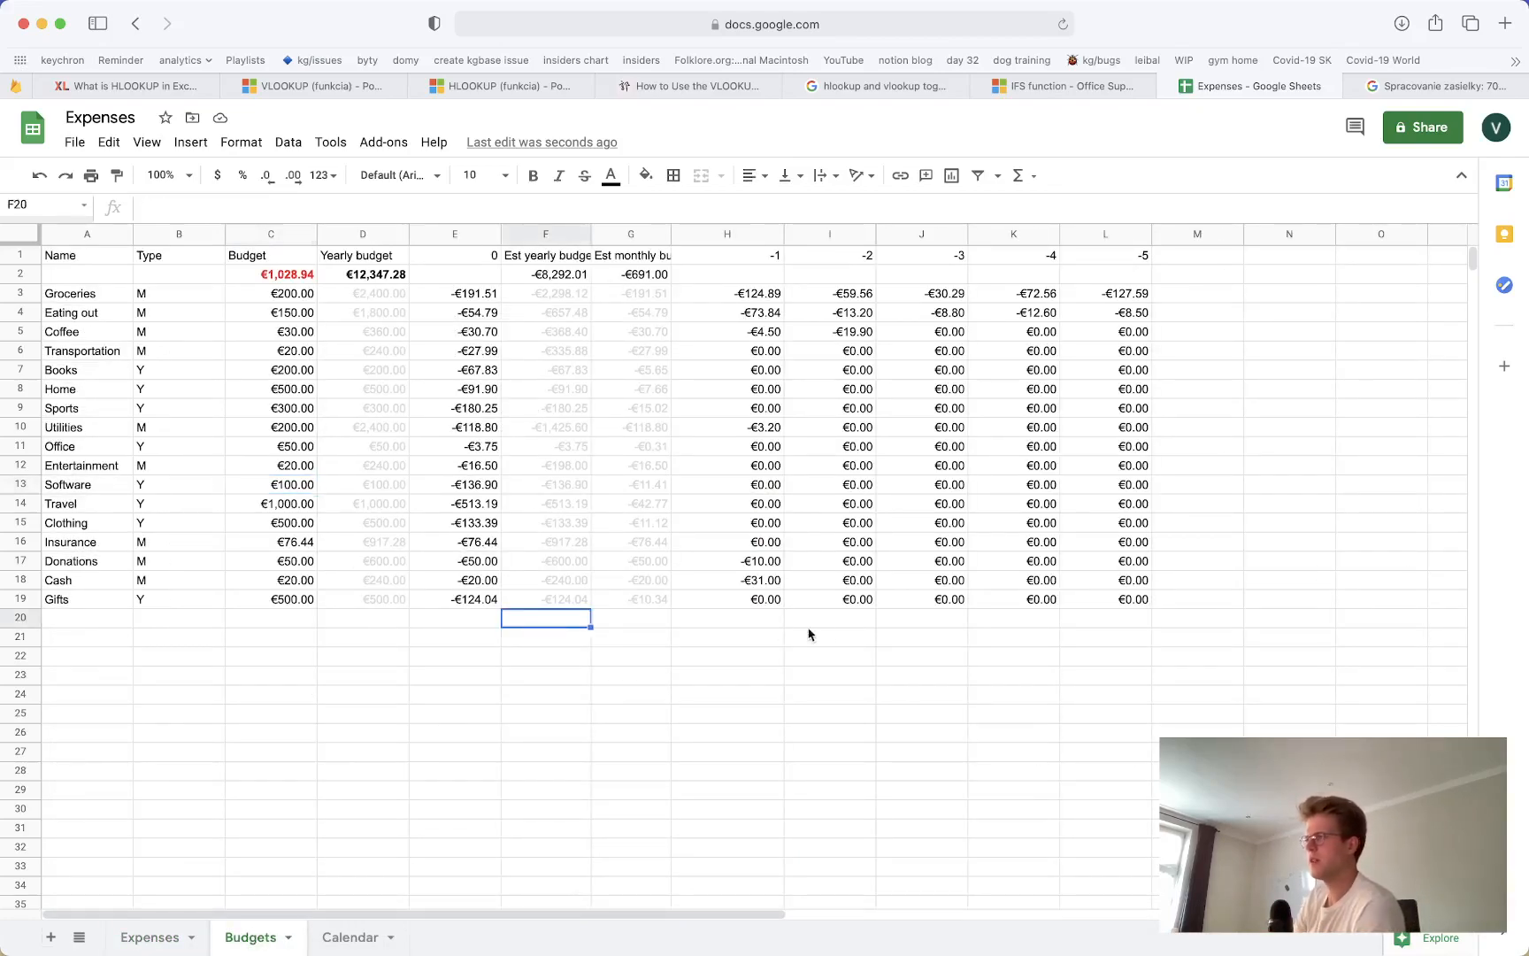
{"action": "mouse_move", "coordinate": [987, 952]}
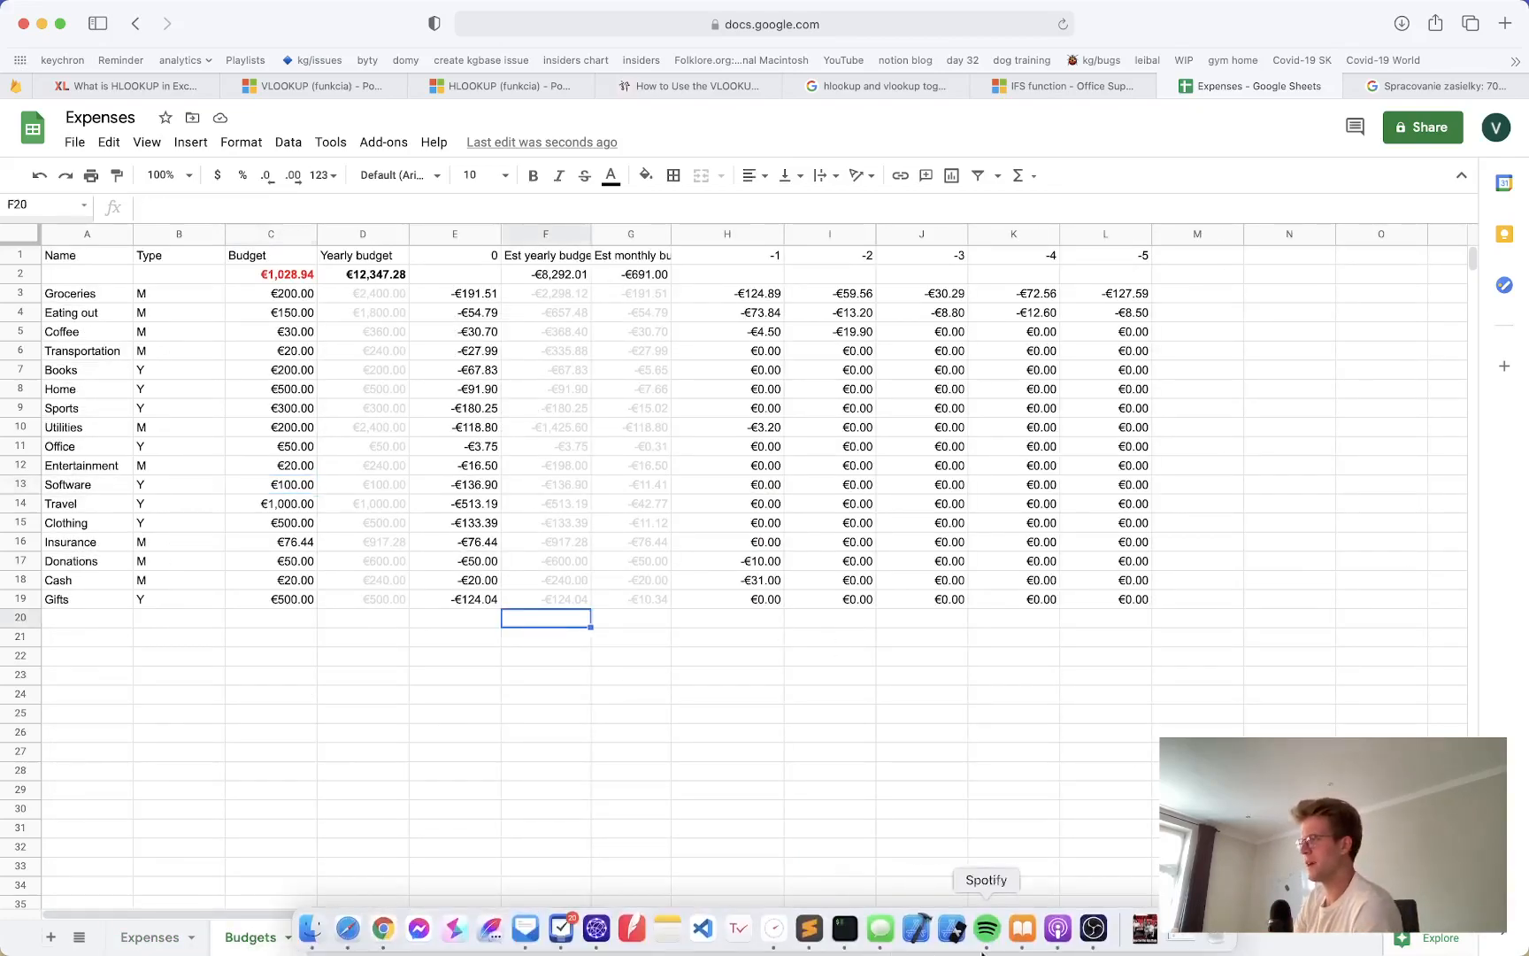
{"action": "left_click", "coordinate": [1089, 938]}
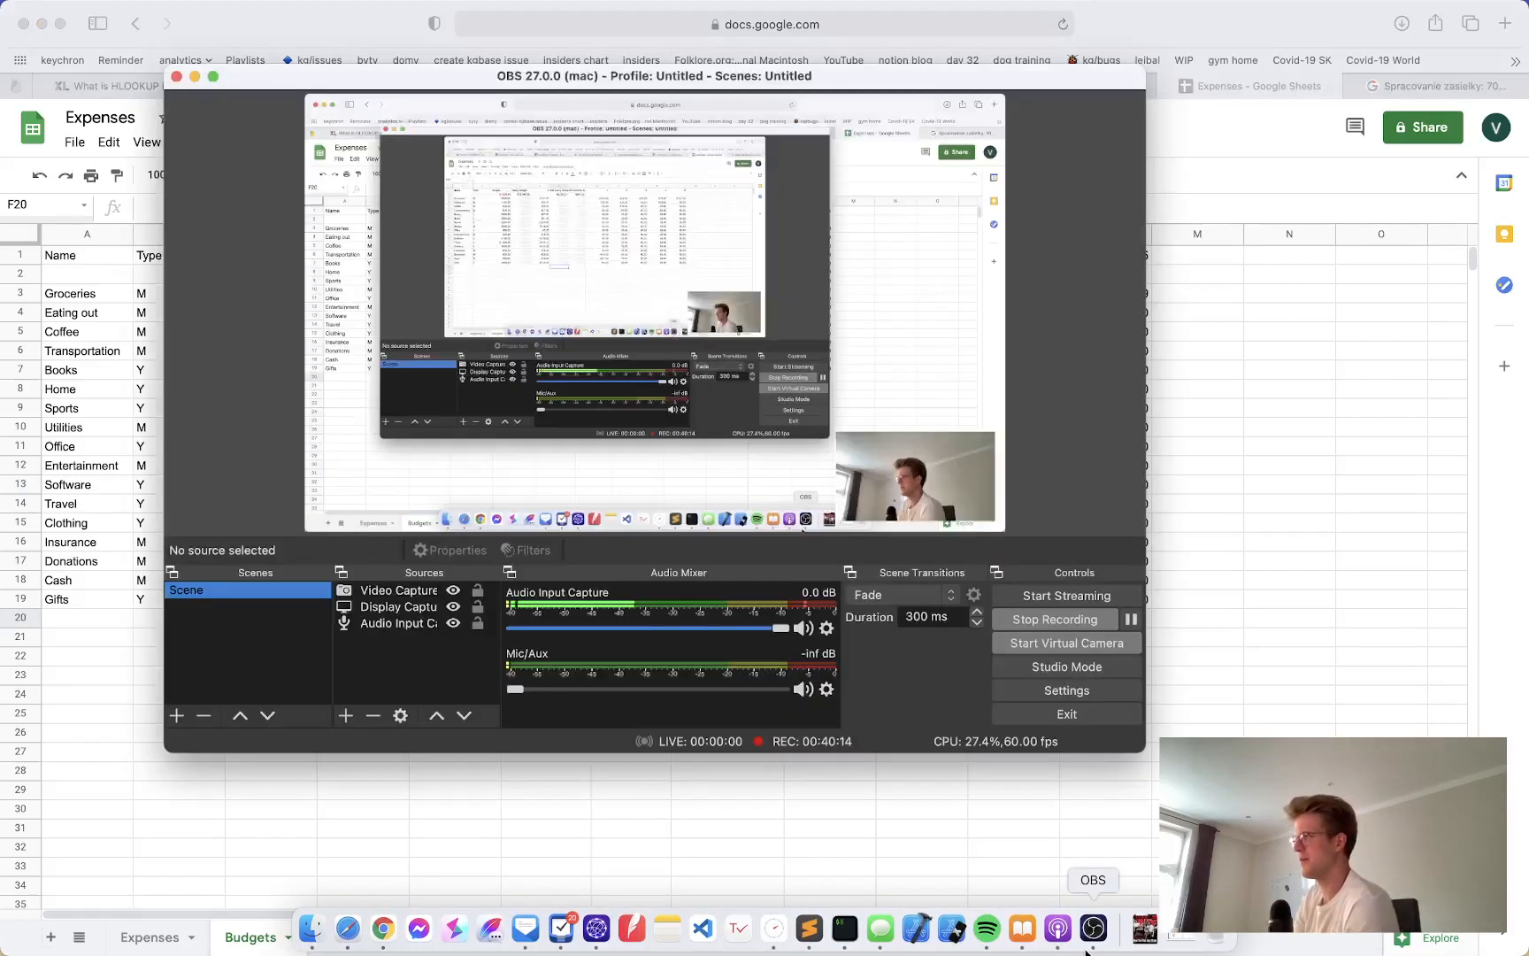